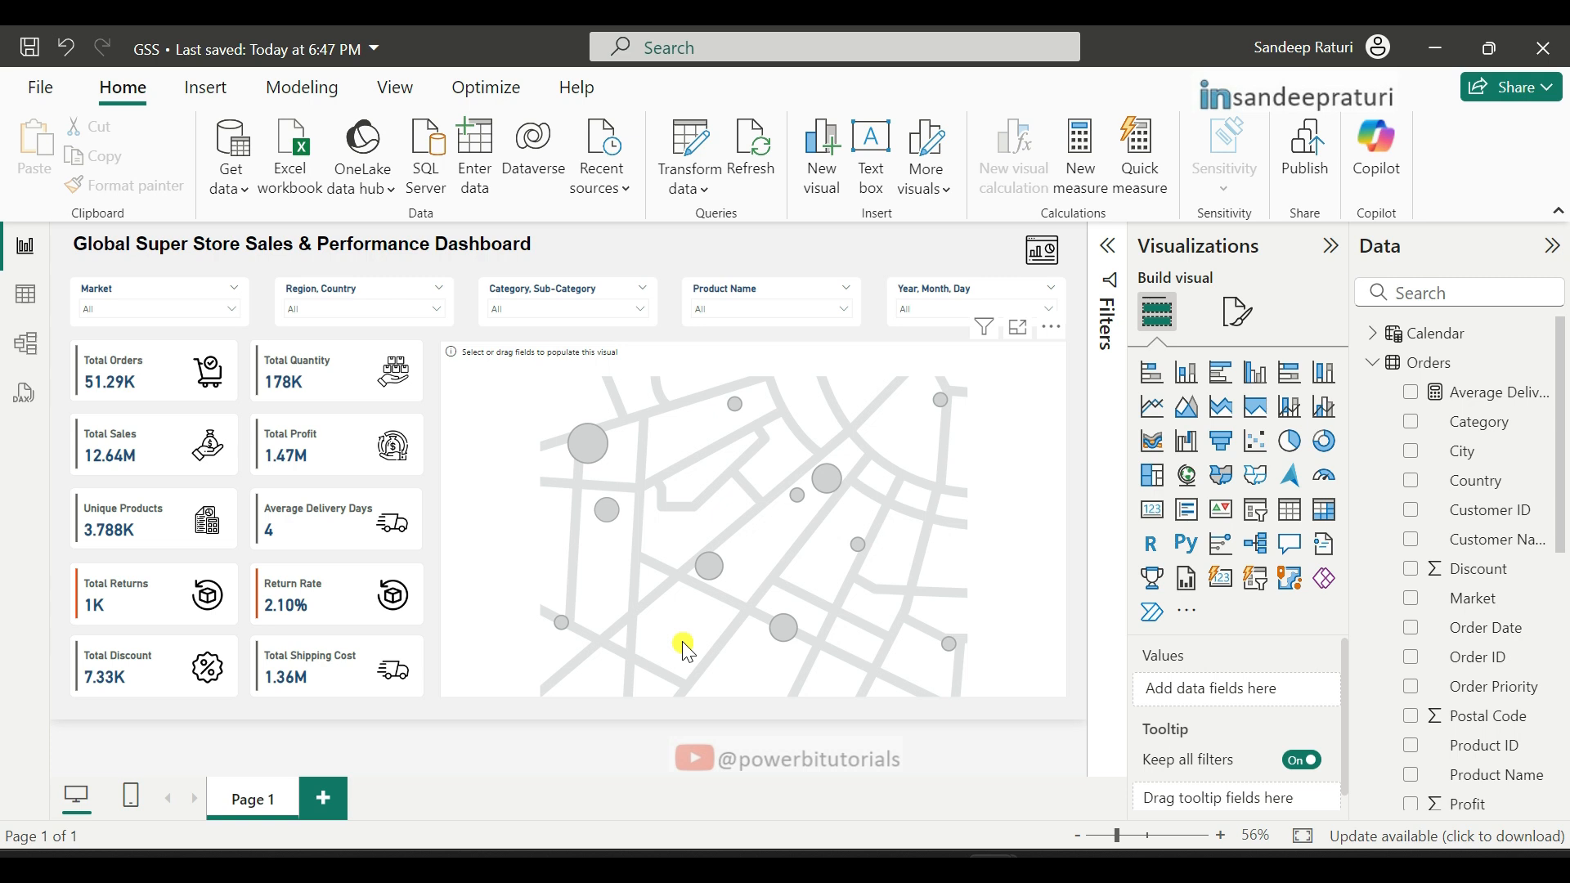
# Step: Add Country, State and City from the Orders table to the empty map visual as its location hierarchy
pyautogui.click(464, 353)
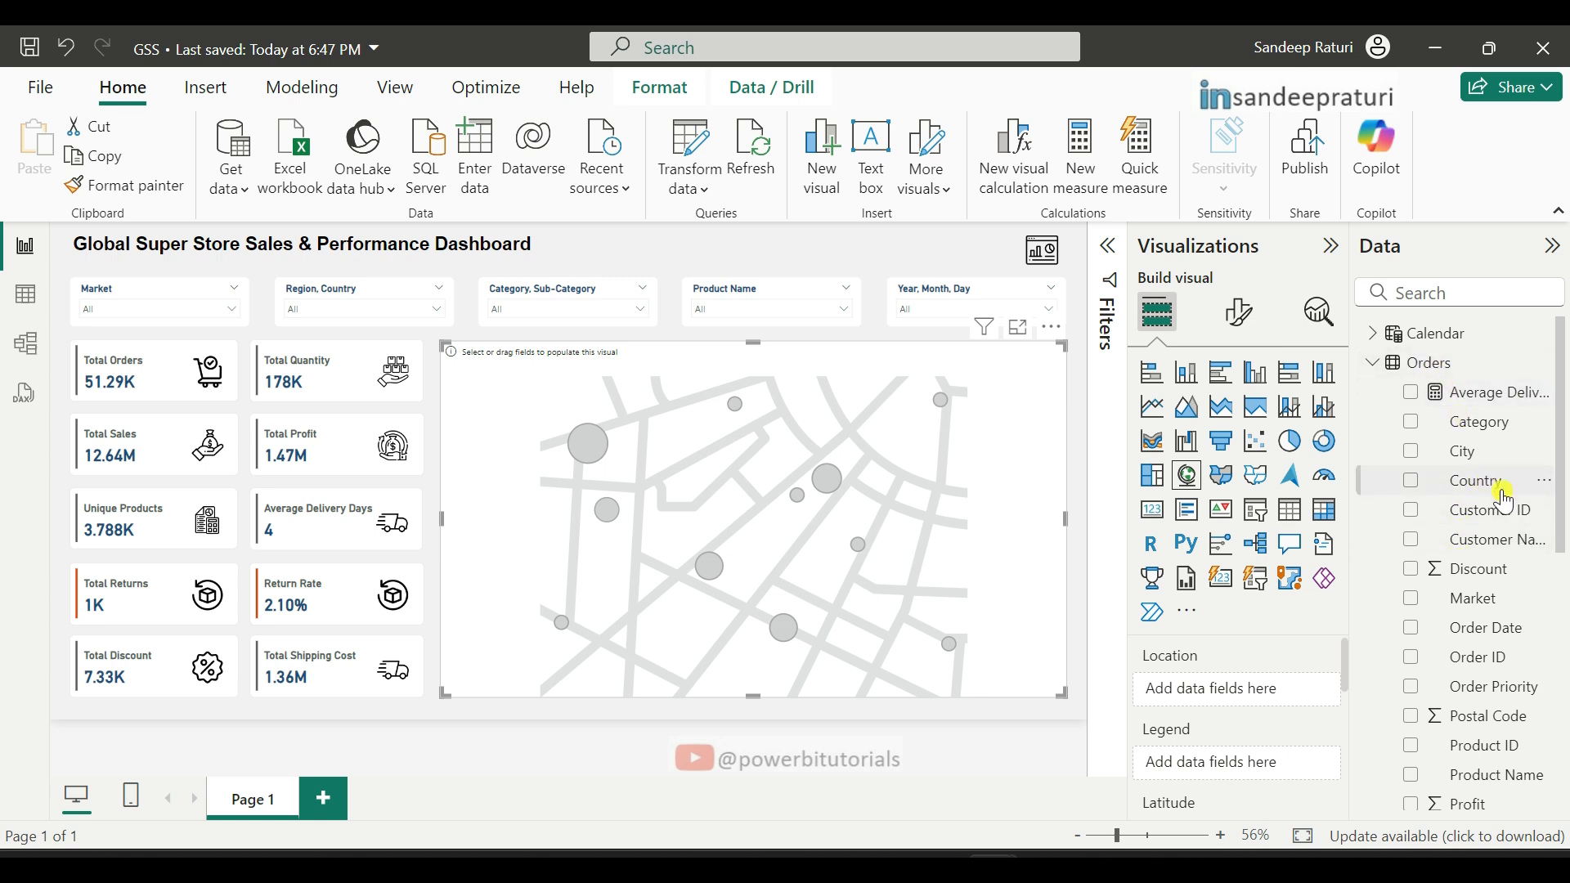
pyautogui.moveTo(1503, 497); pyautogui.dragTo(1262, 695)
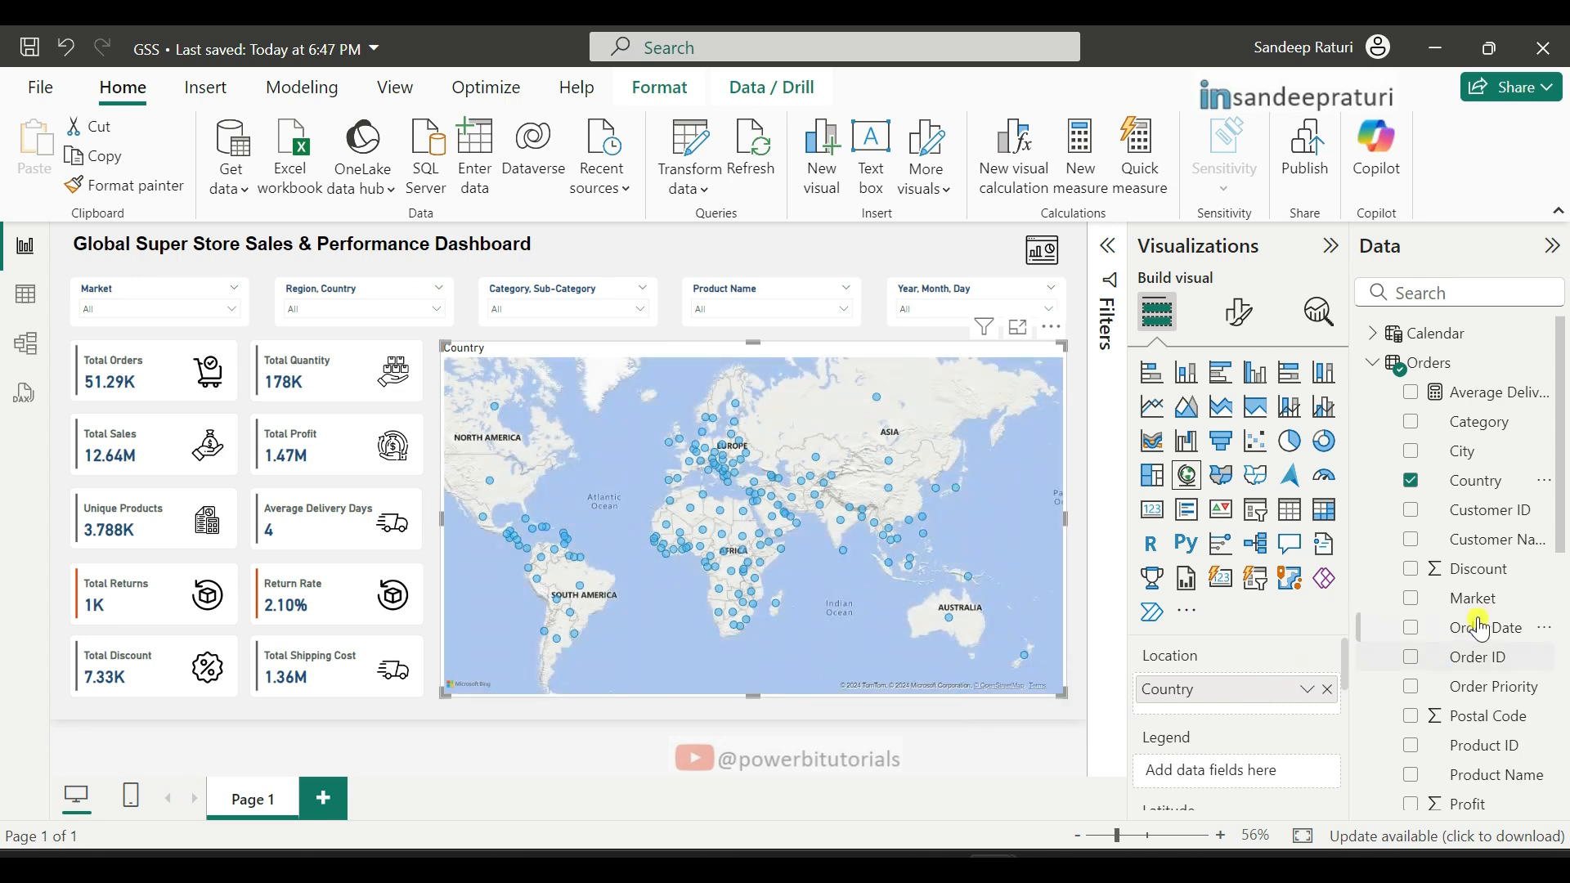
pyautogui.scroll(-5, 1482, 630)
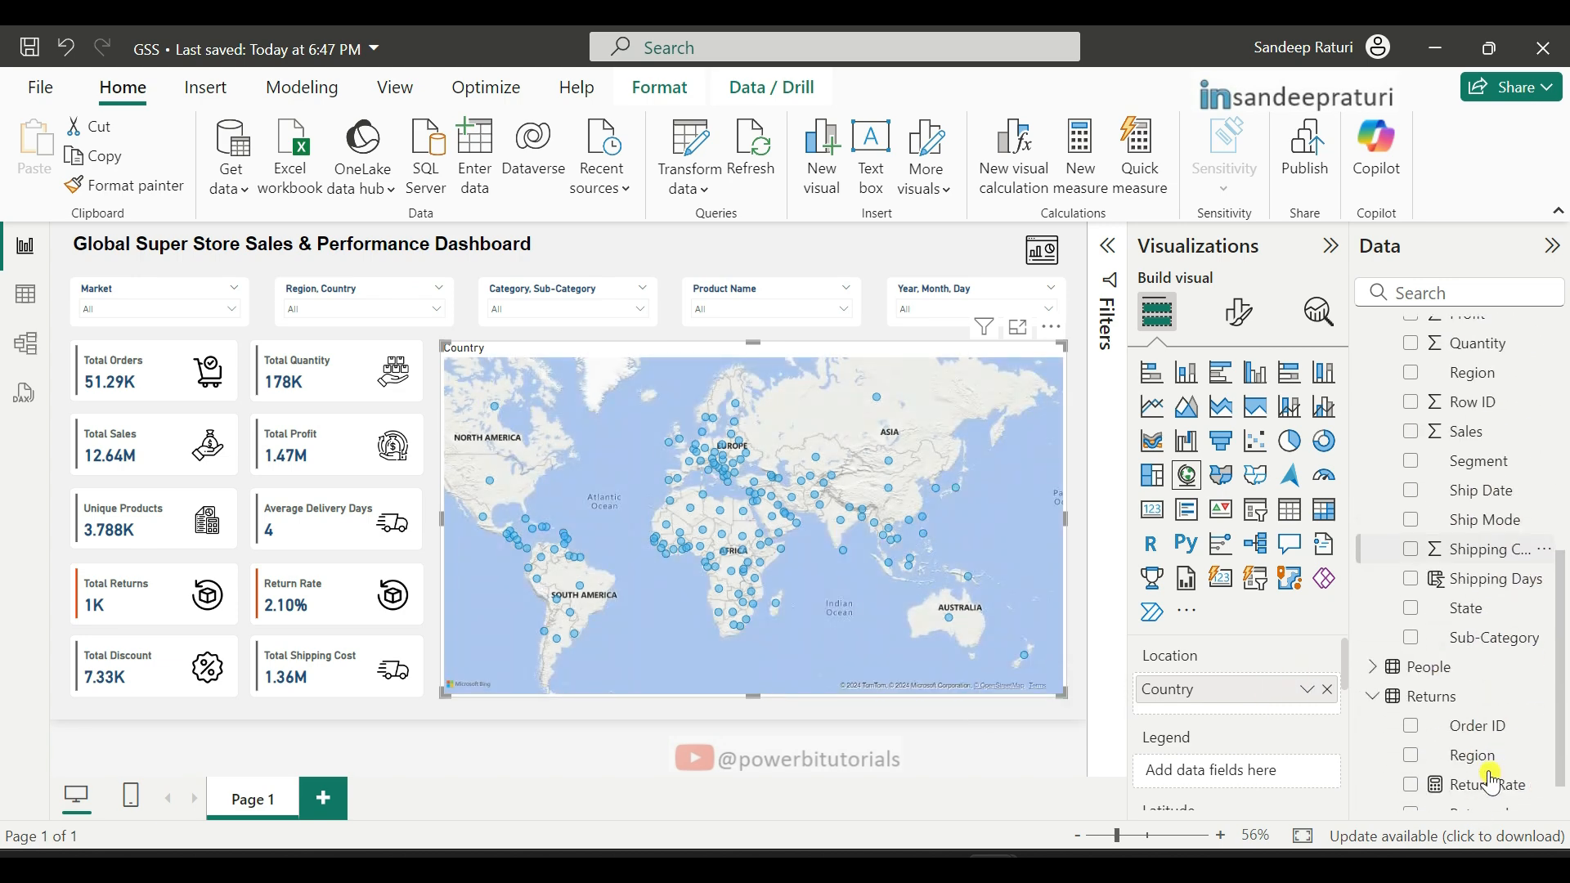
pyautogui.click(1411, 609)
pyautogui.scroll(5, 1415, 597)
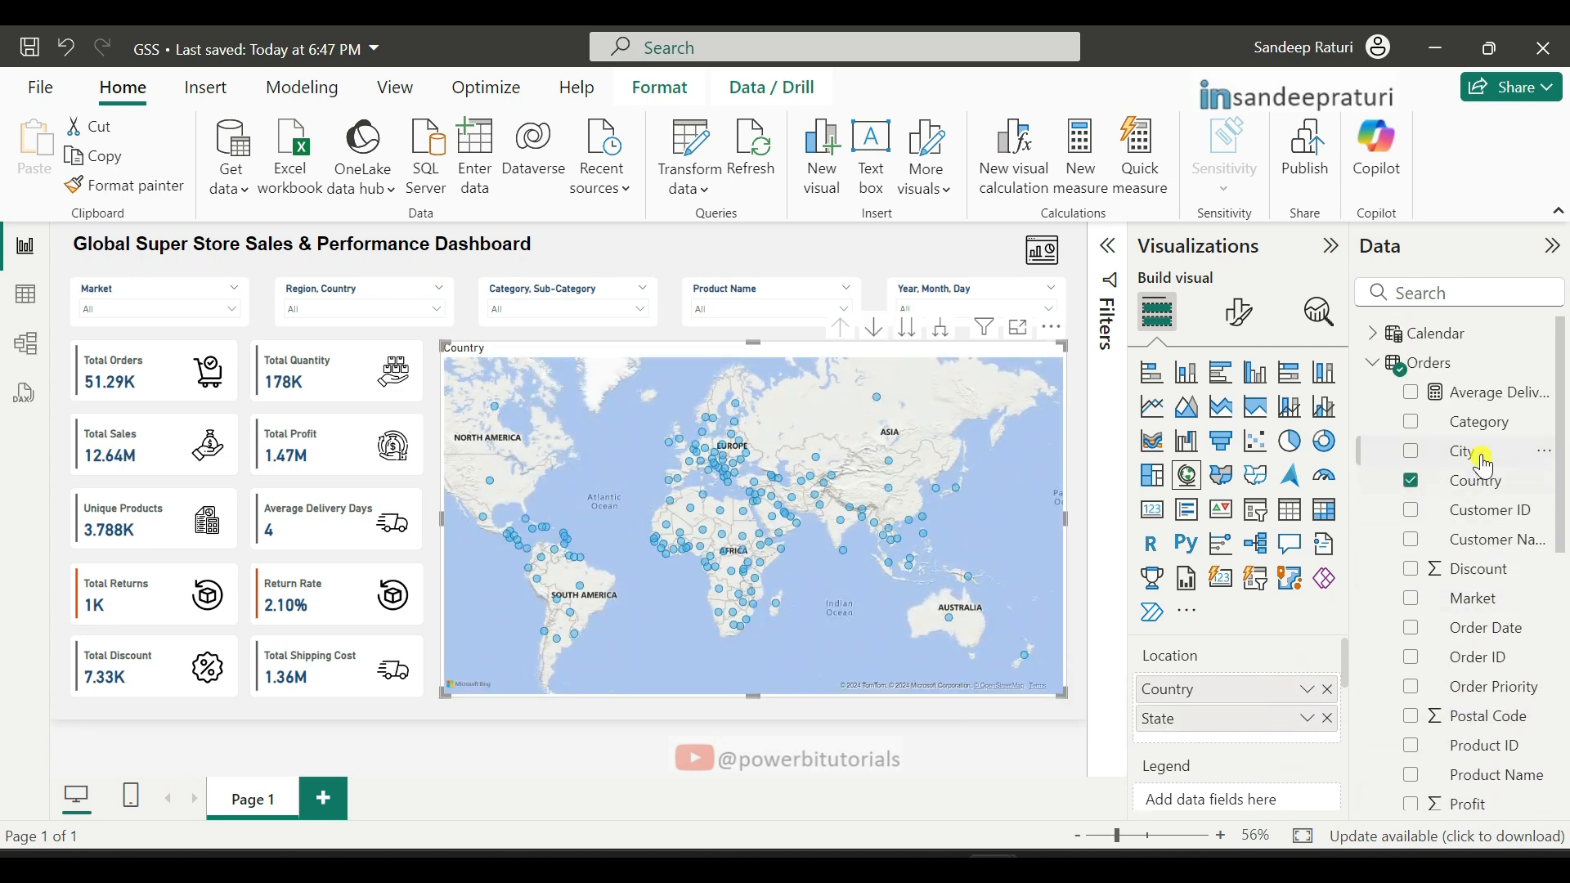
pyautogui.moveTo(1484, 466); pyautogui.dragTo(1255, 742)
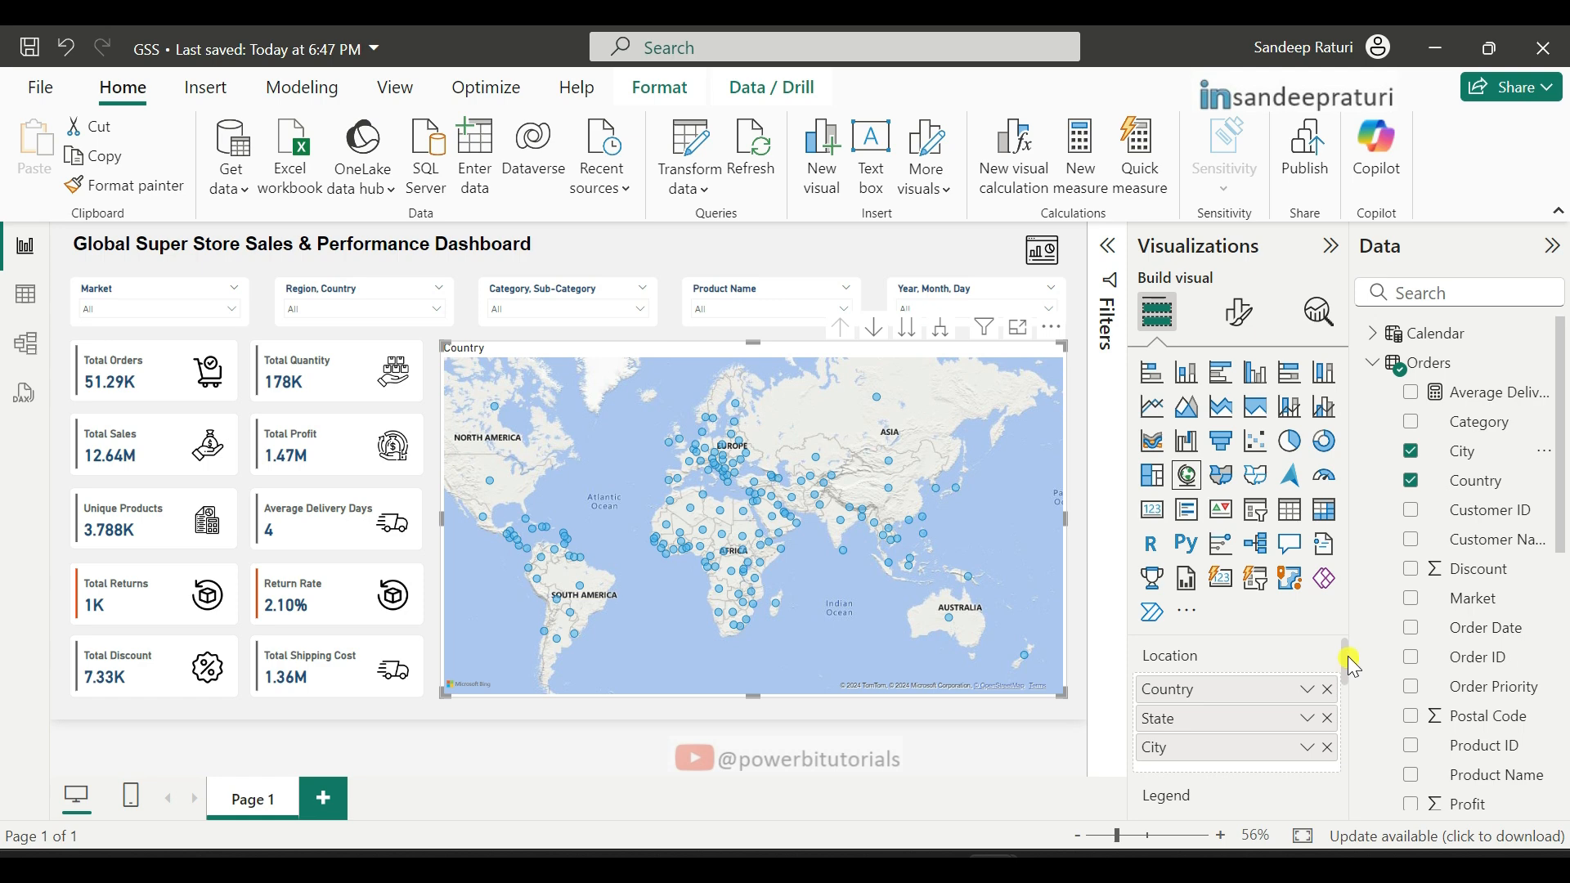
# Step: Use the sum of Sales as the map's bubble size and rename that field in the visual to "Sales"
pyautogui.moveTo(1348, 656); pyautogui.dragTo(1346, 748)
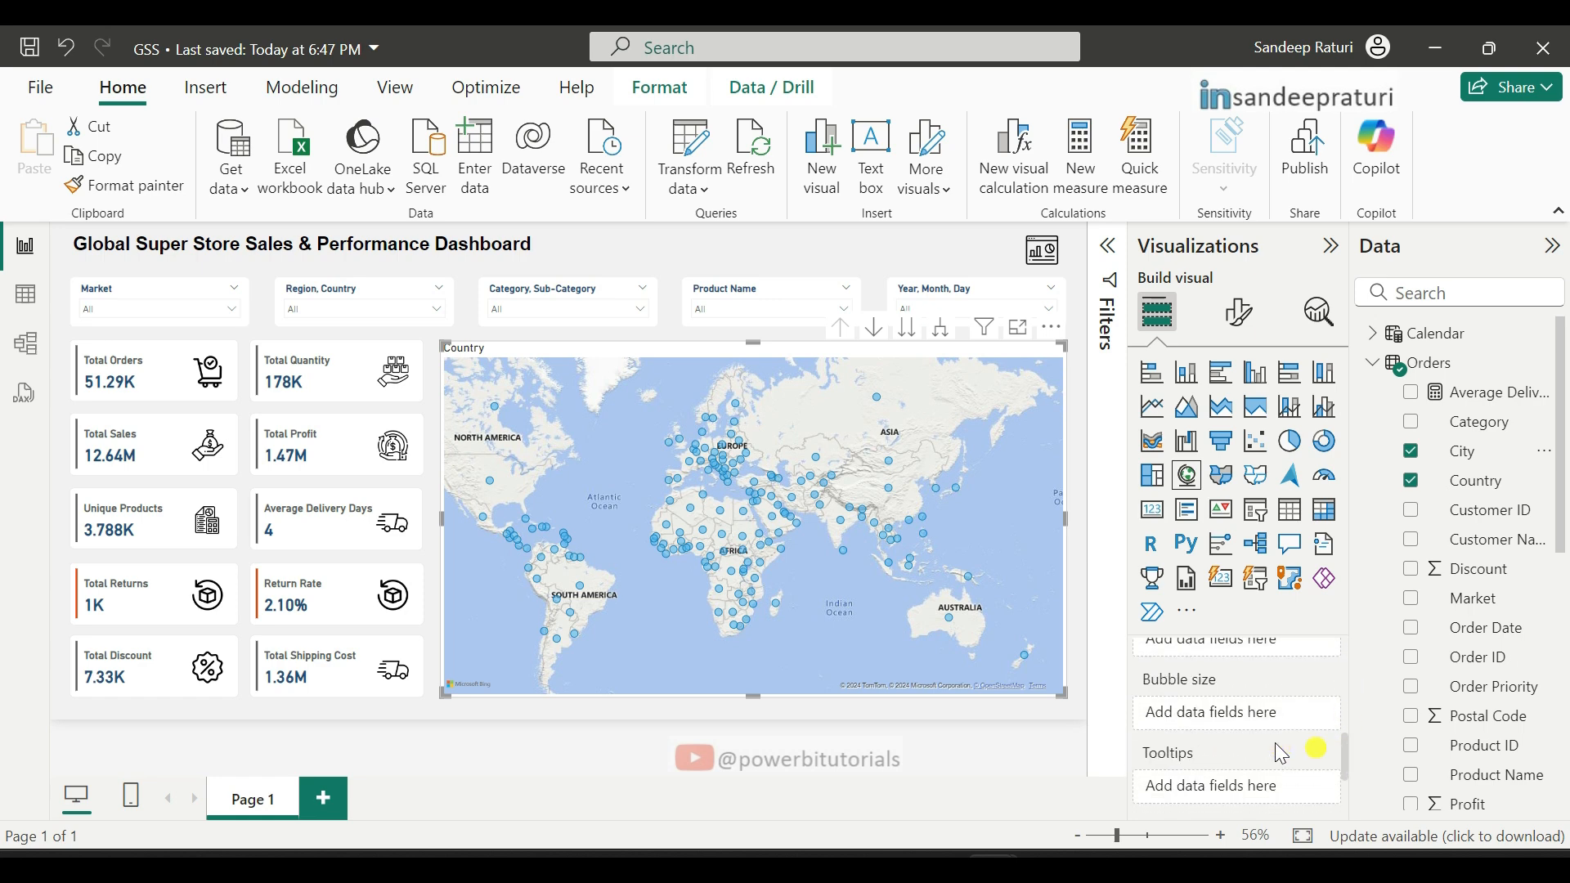
pyautogui.moveTo(1563, 528); pyautogui.dragTo(1564, 703)
pyautogui.moveTo(1476, 566); pyautogui.dragTo(1277, 731)
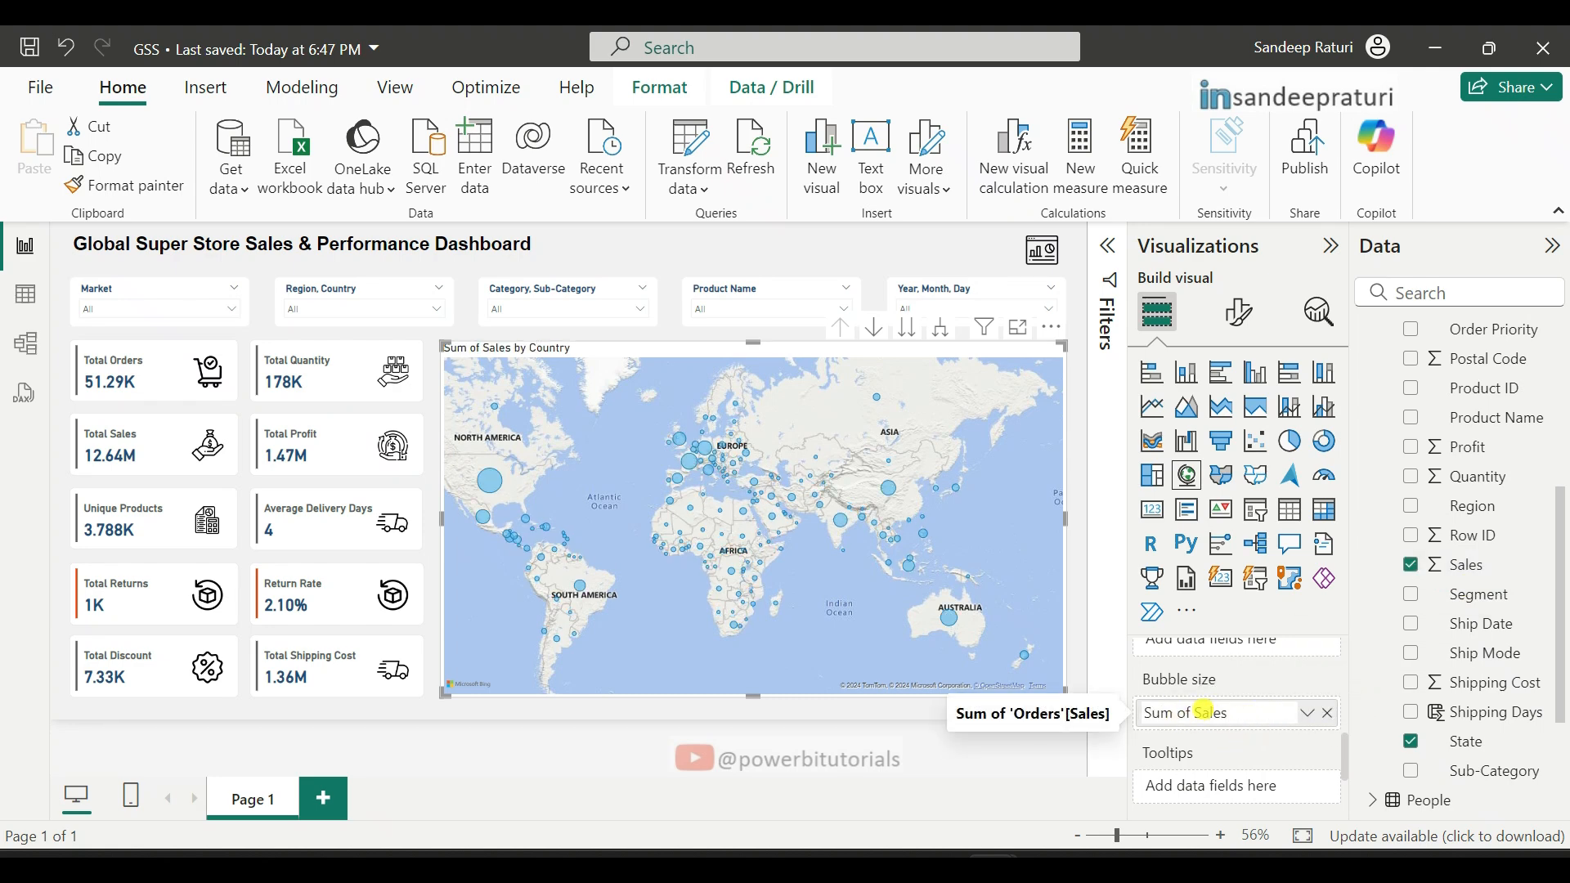
pyautogui.moveTo(1195, 711); pyautogui.dragTo(1141, 722)
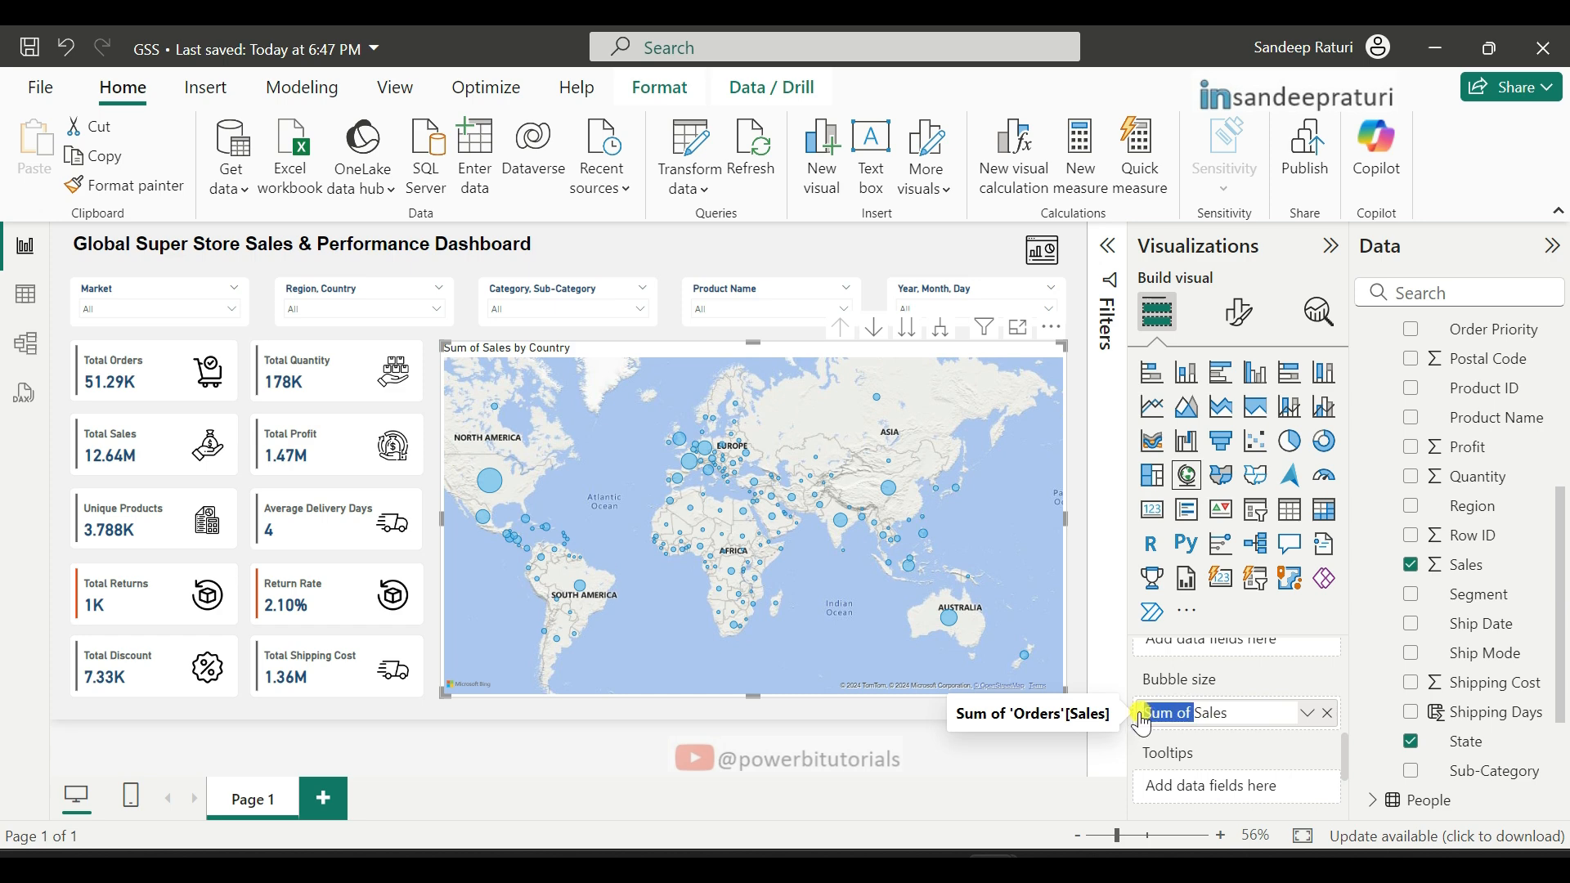
pyautogui.press('BackSpace')
pyautogui.press('Return')
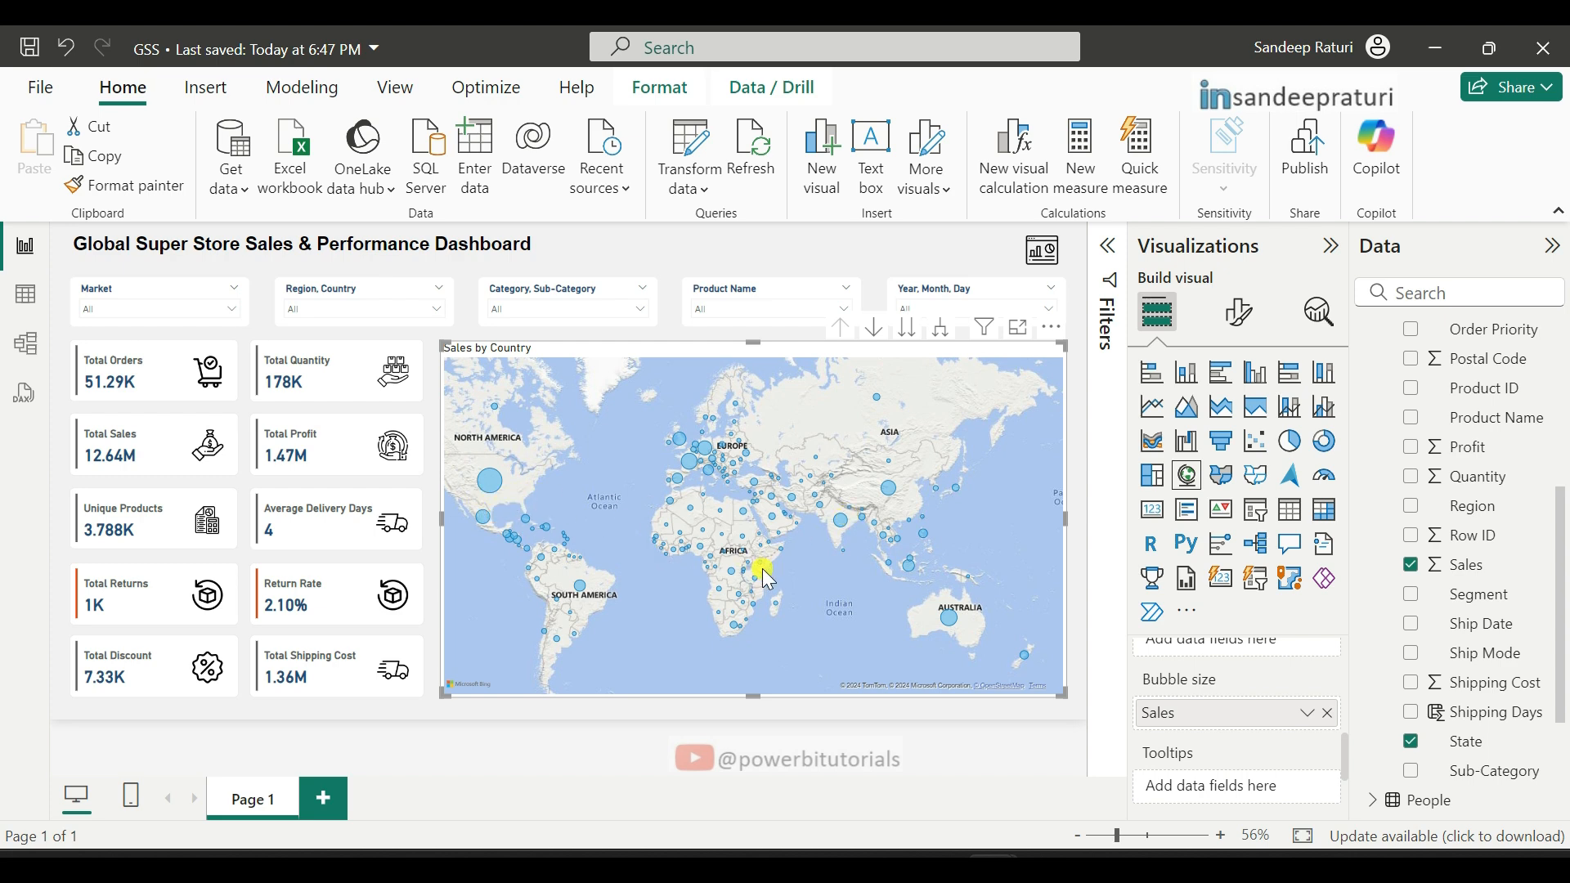
pyautogui.scroll(3, 1218, 716)
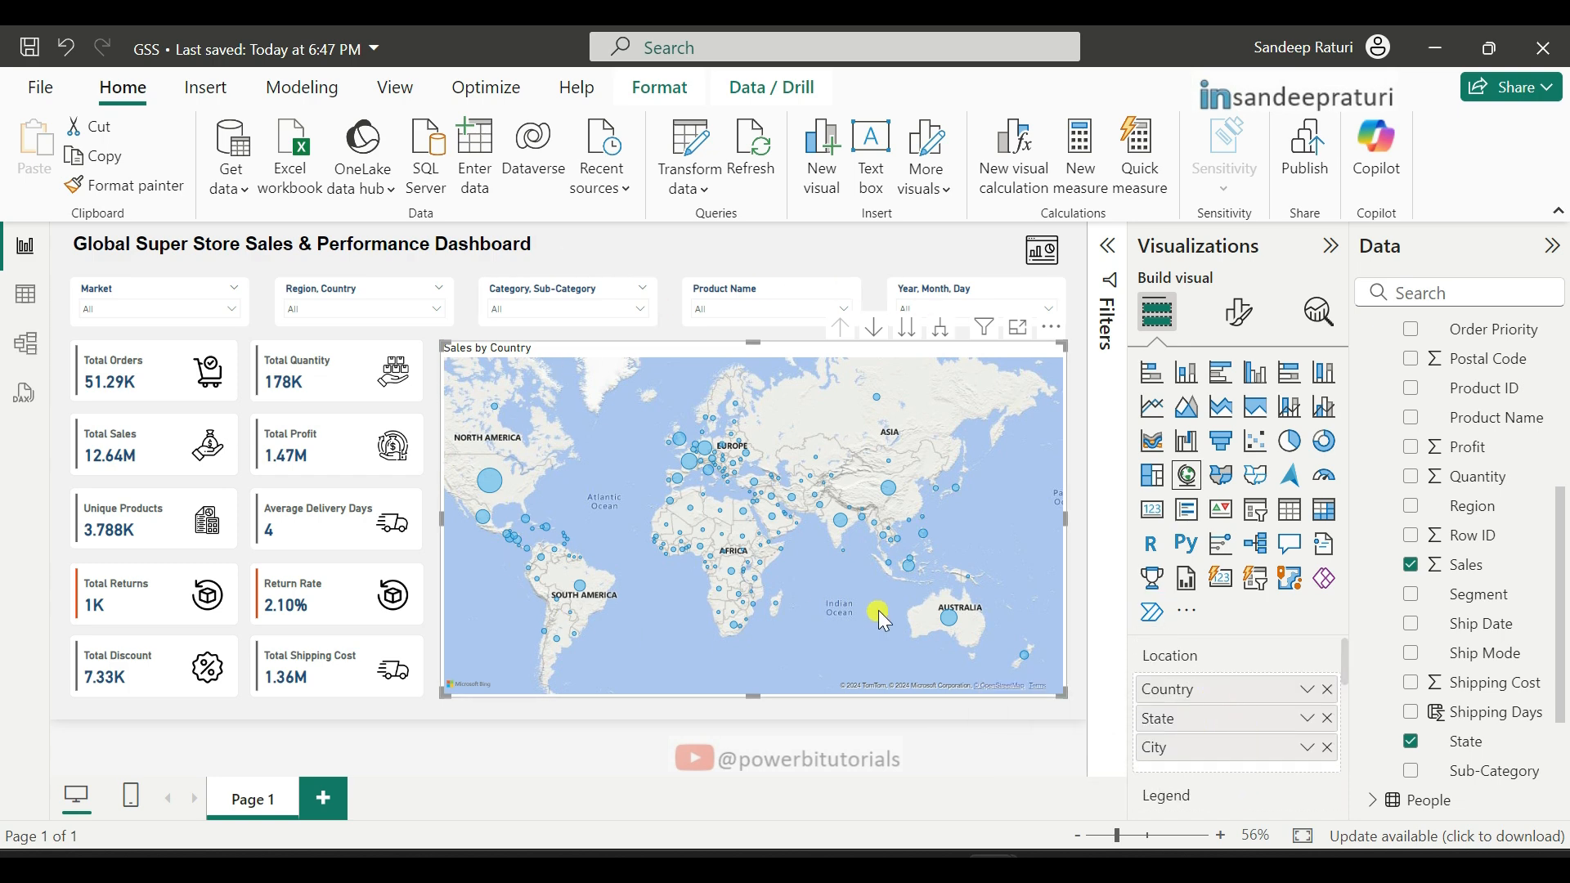
# Step: Drill down the map from the United States to California and check San Francisco's sales
pyautogui.moveTo(863, 522)
pyautogui.moveTo(497, 488)
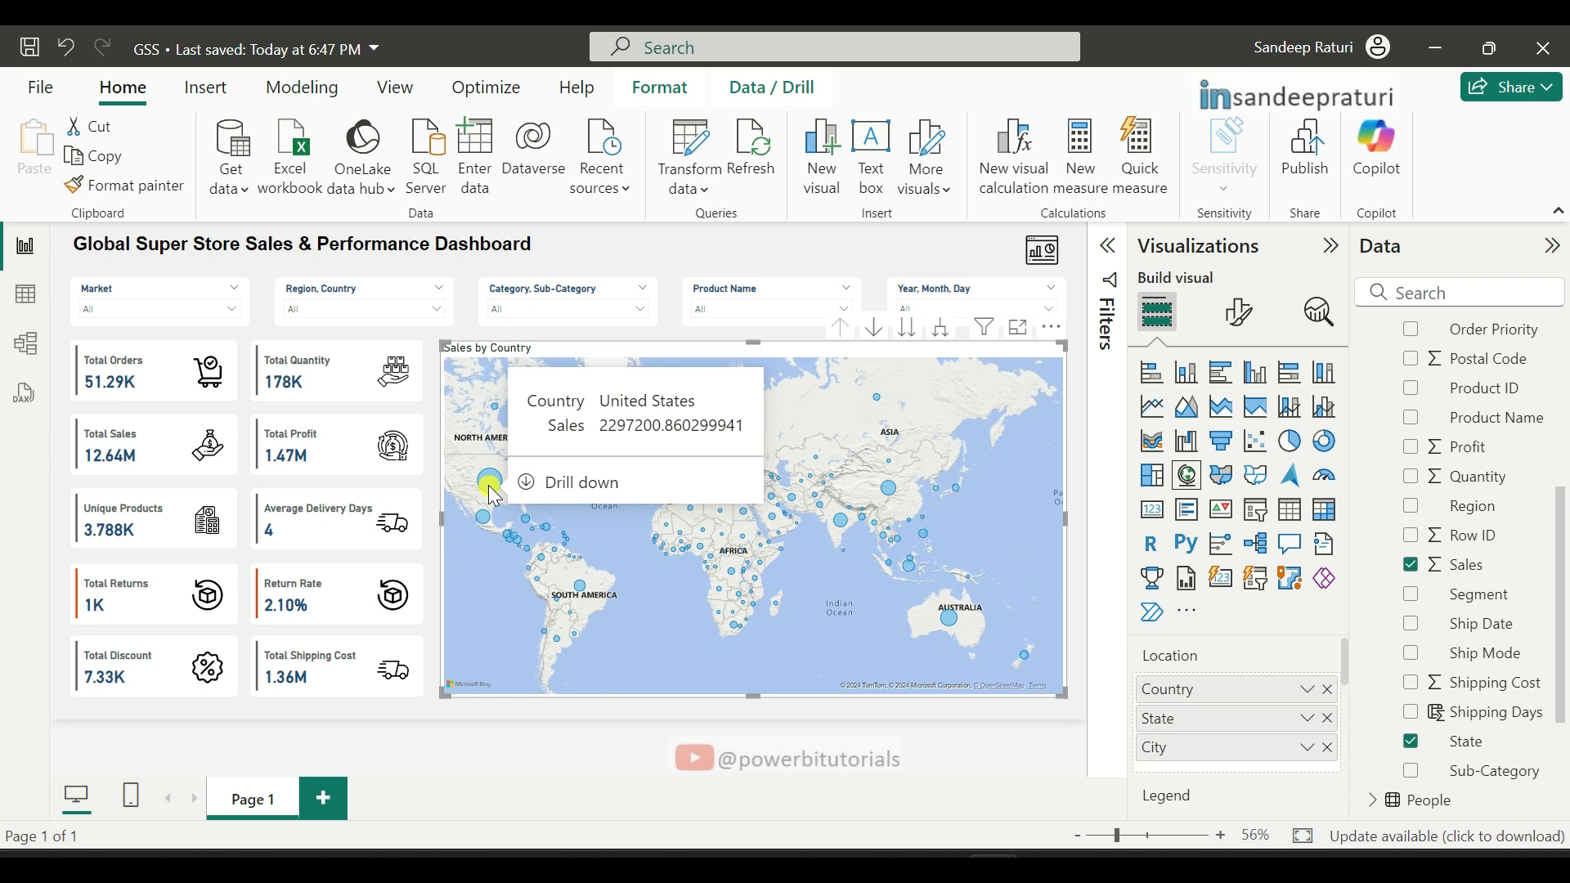
pyautogui.click(562, 489)
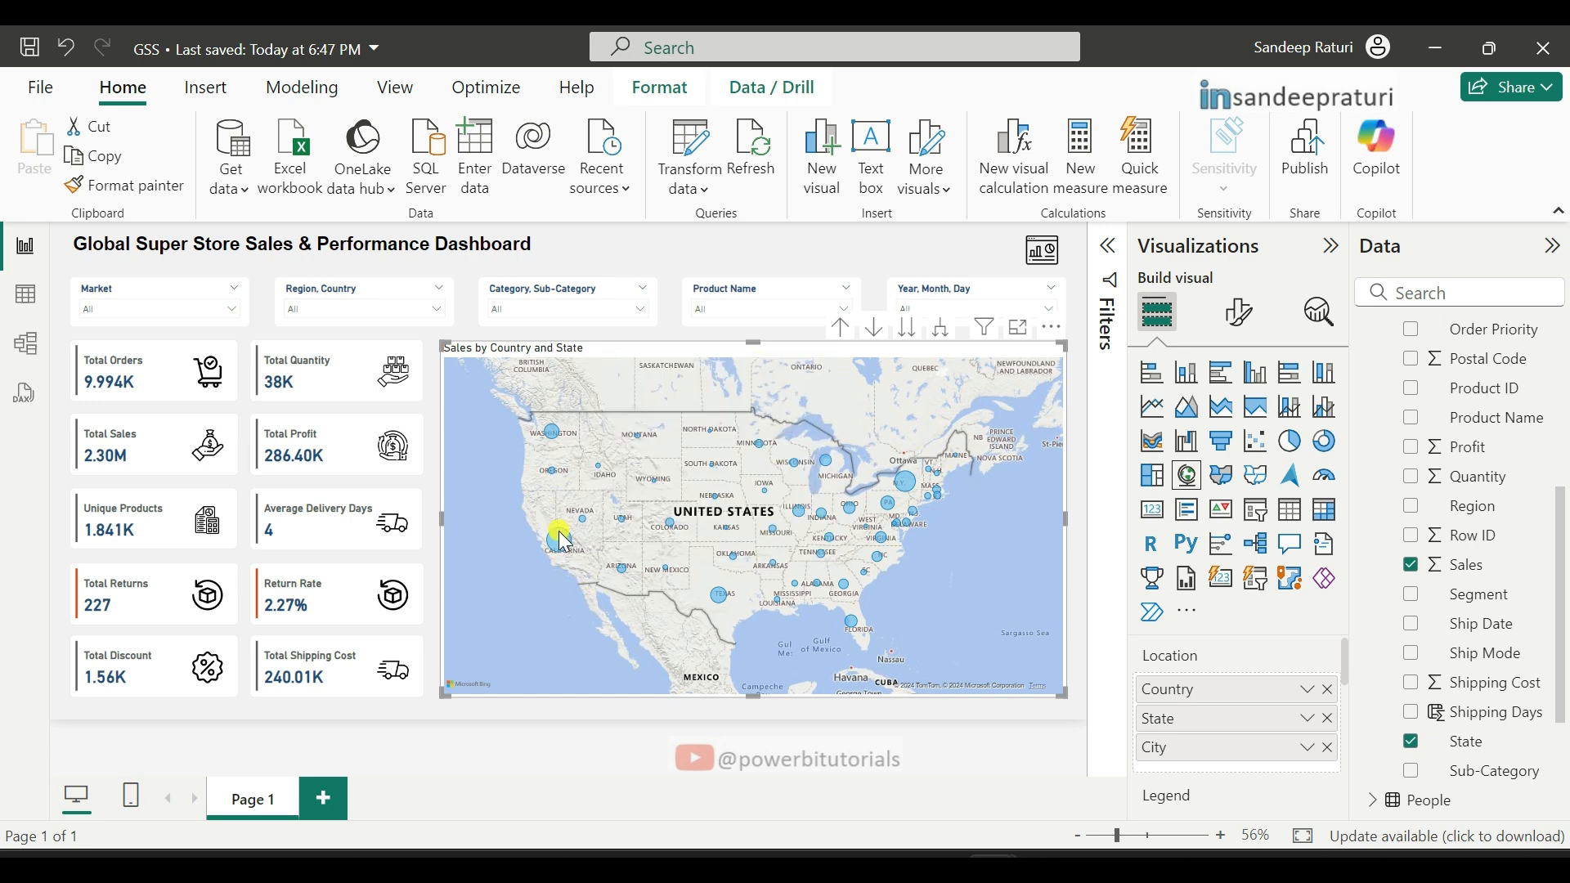
pyautogui.moveTo(561, 543)
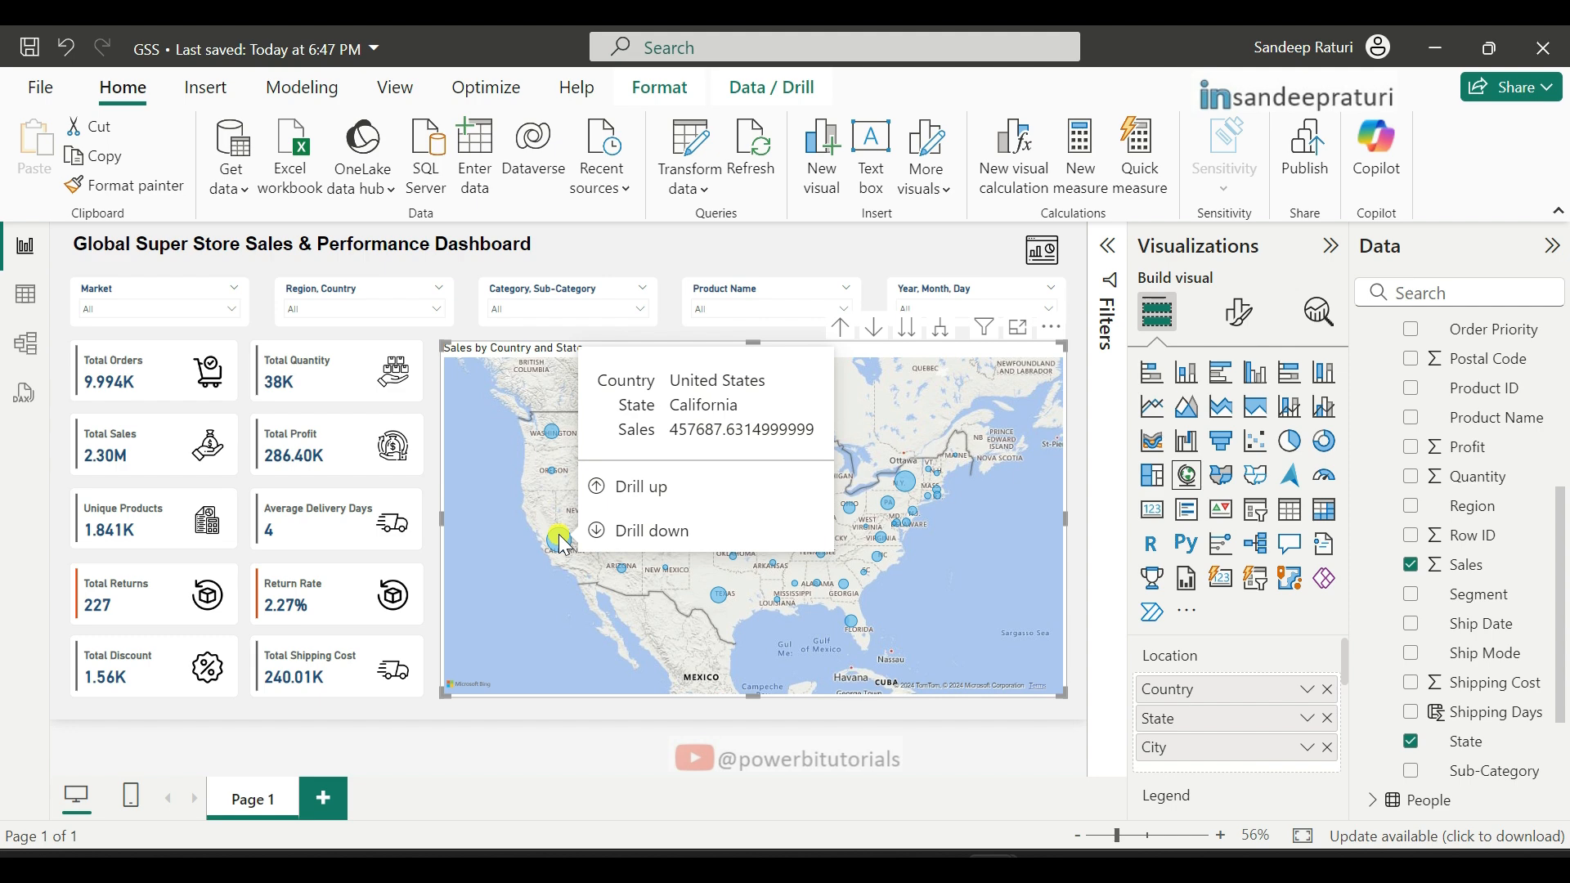
pyautogui.click(626, 532)
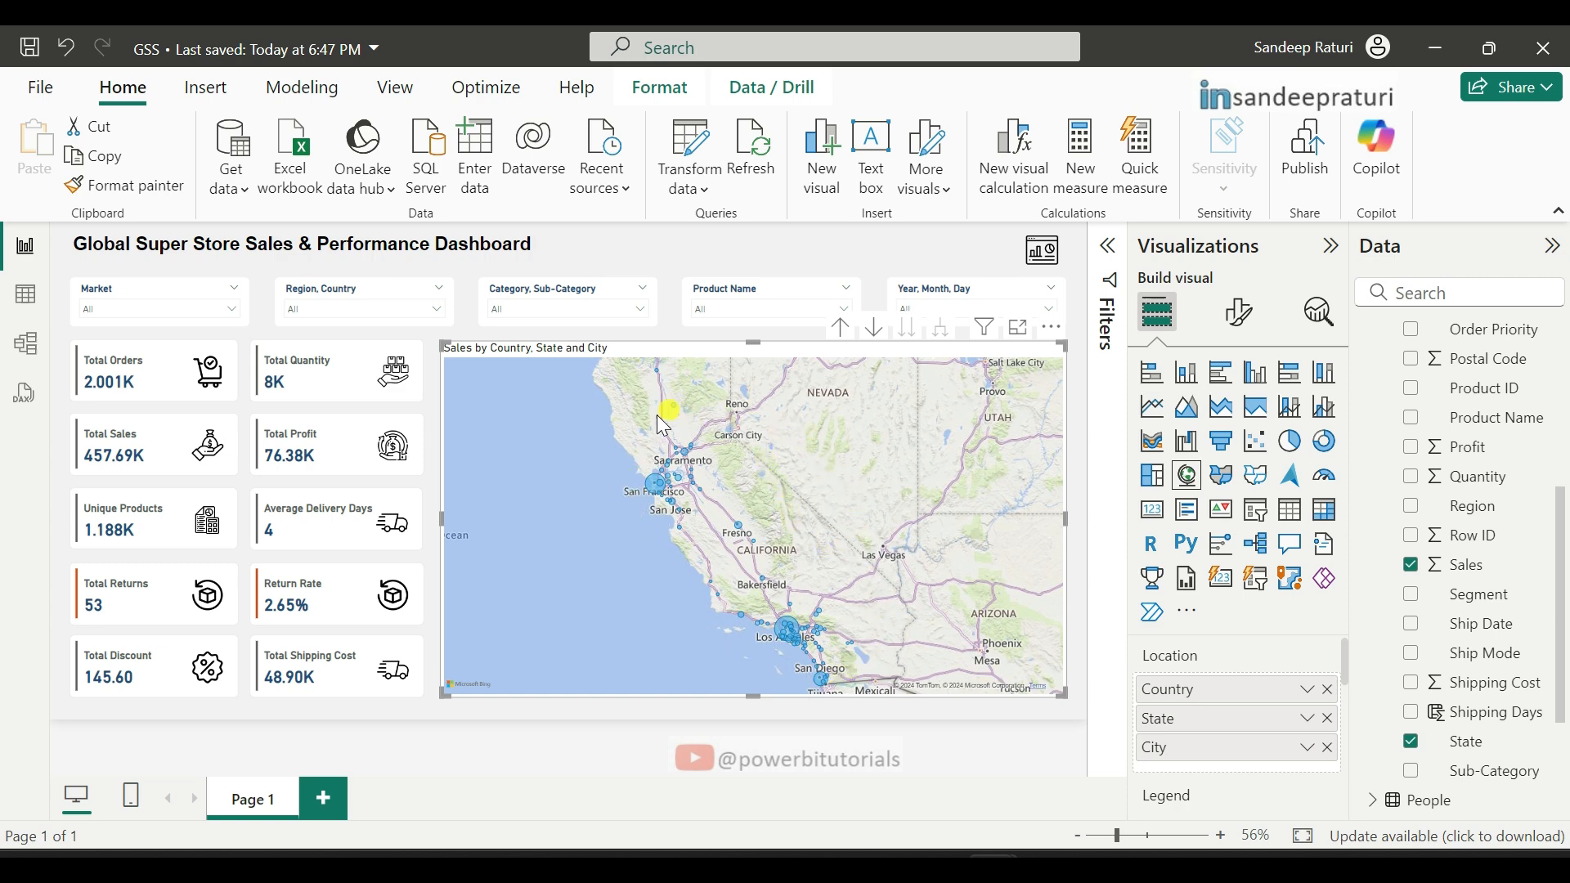
pyautogui.moveTo(654, 478)
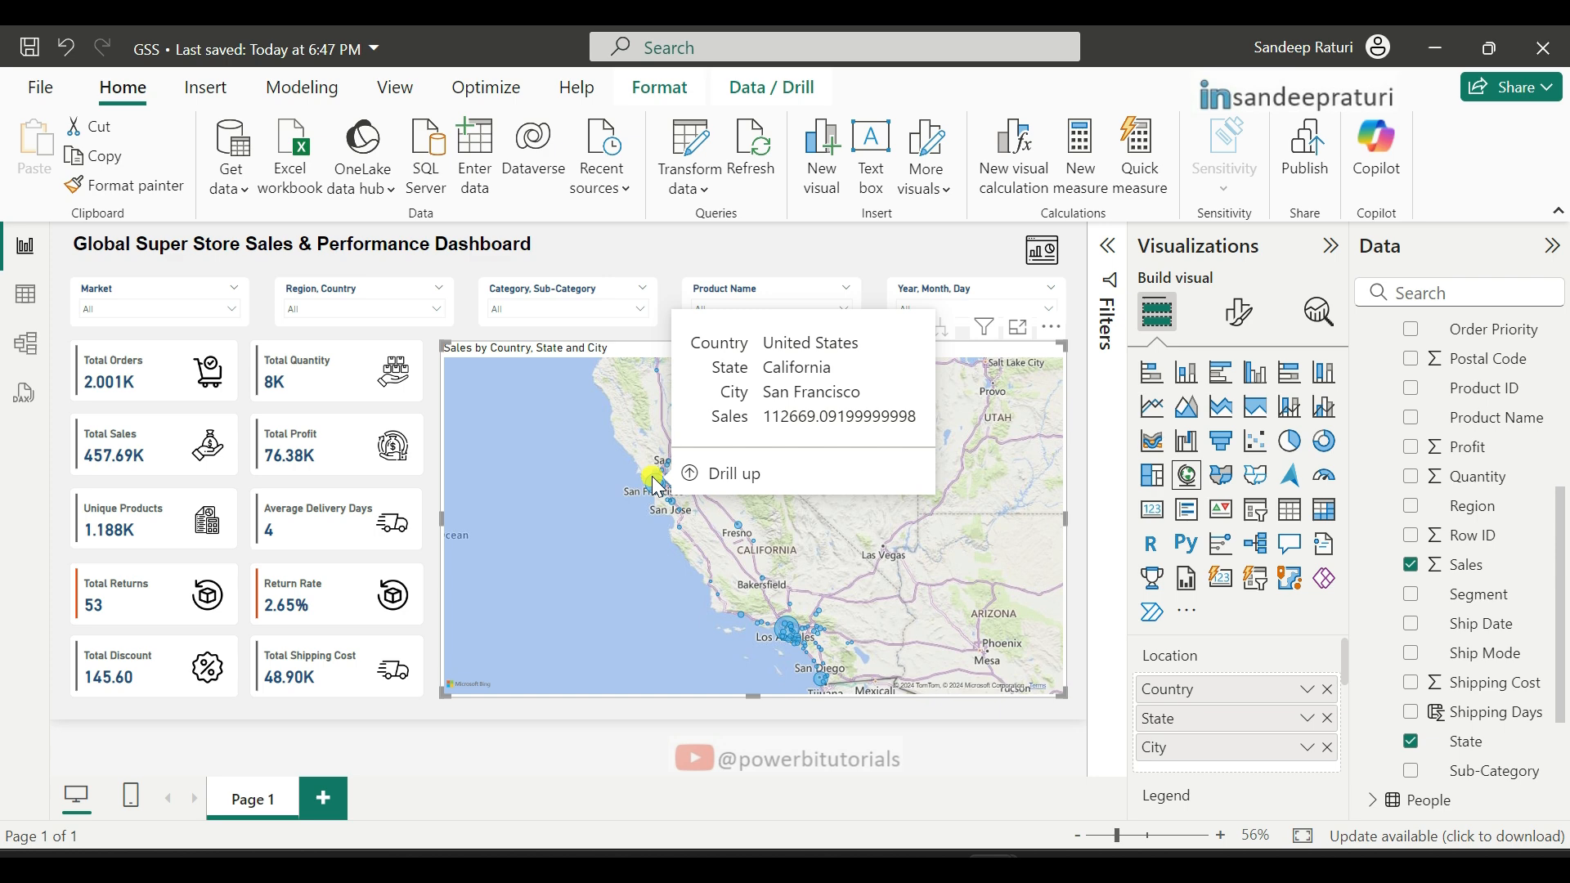
# Step: Drill the map back up from city level through the states to the country level, and check China's sales
pyautogui.click(736, 483)
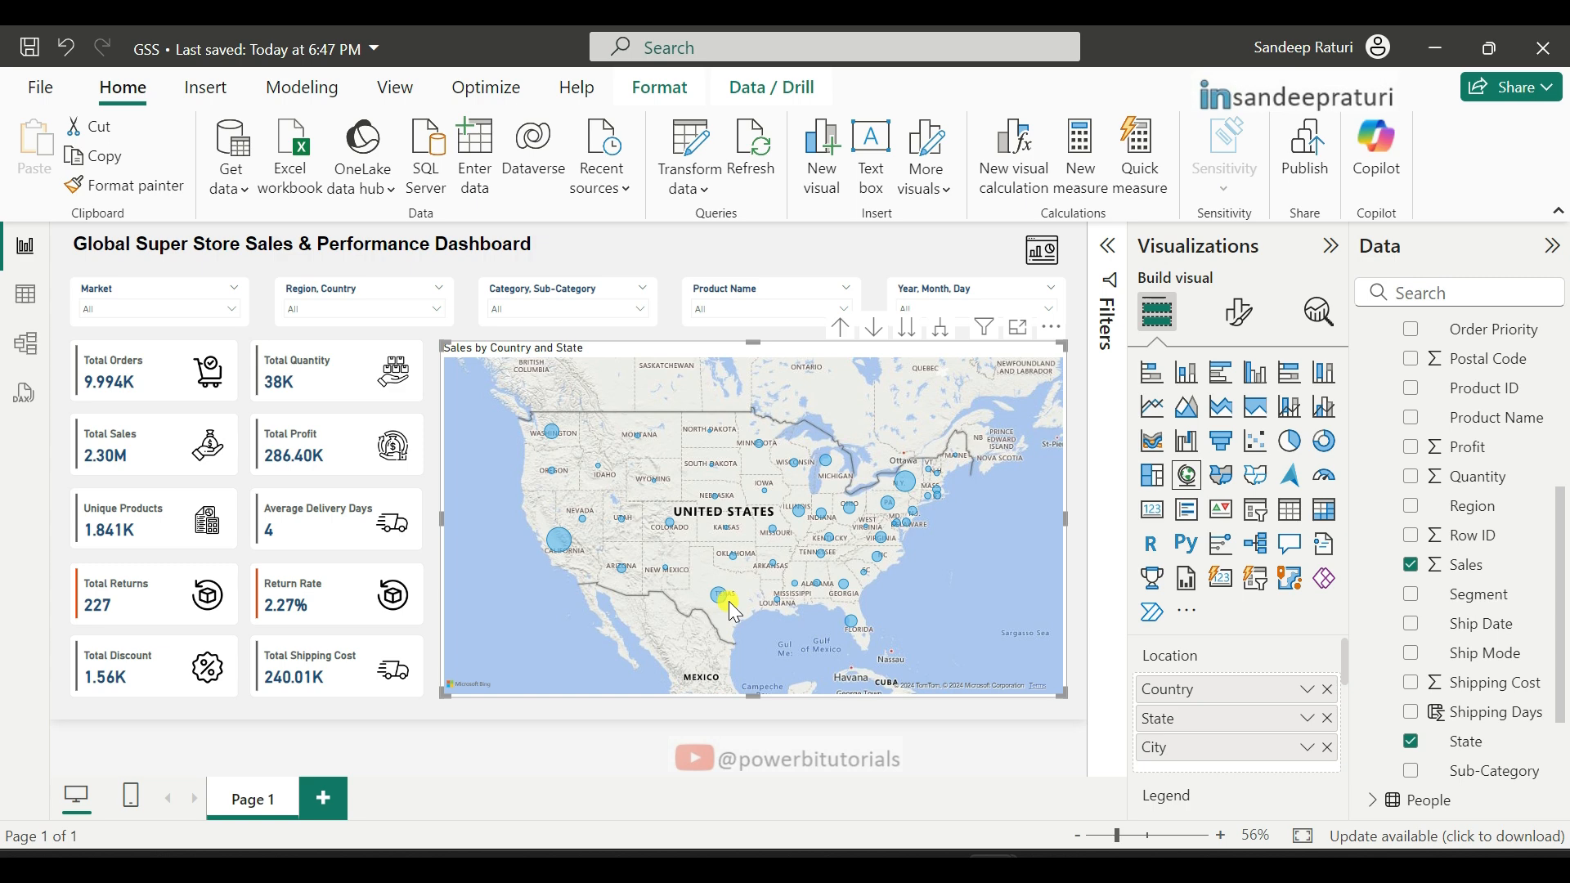
pyautogui.rightClick(563, 550)
pyautogui.rightClick(906, 488)
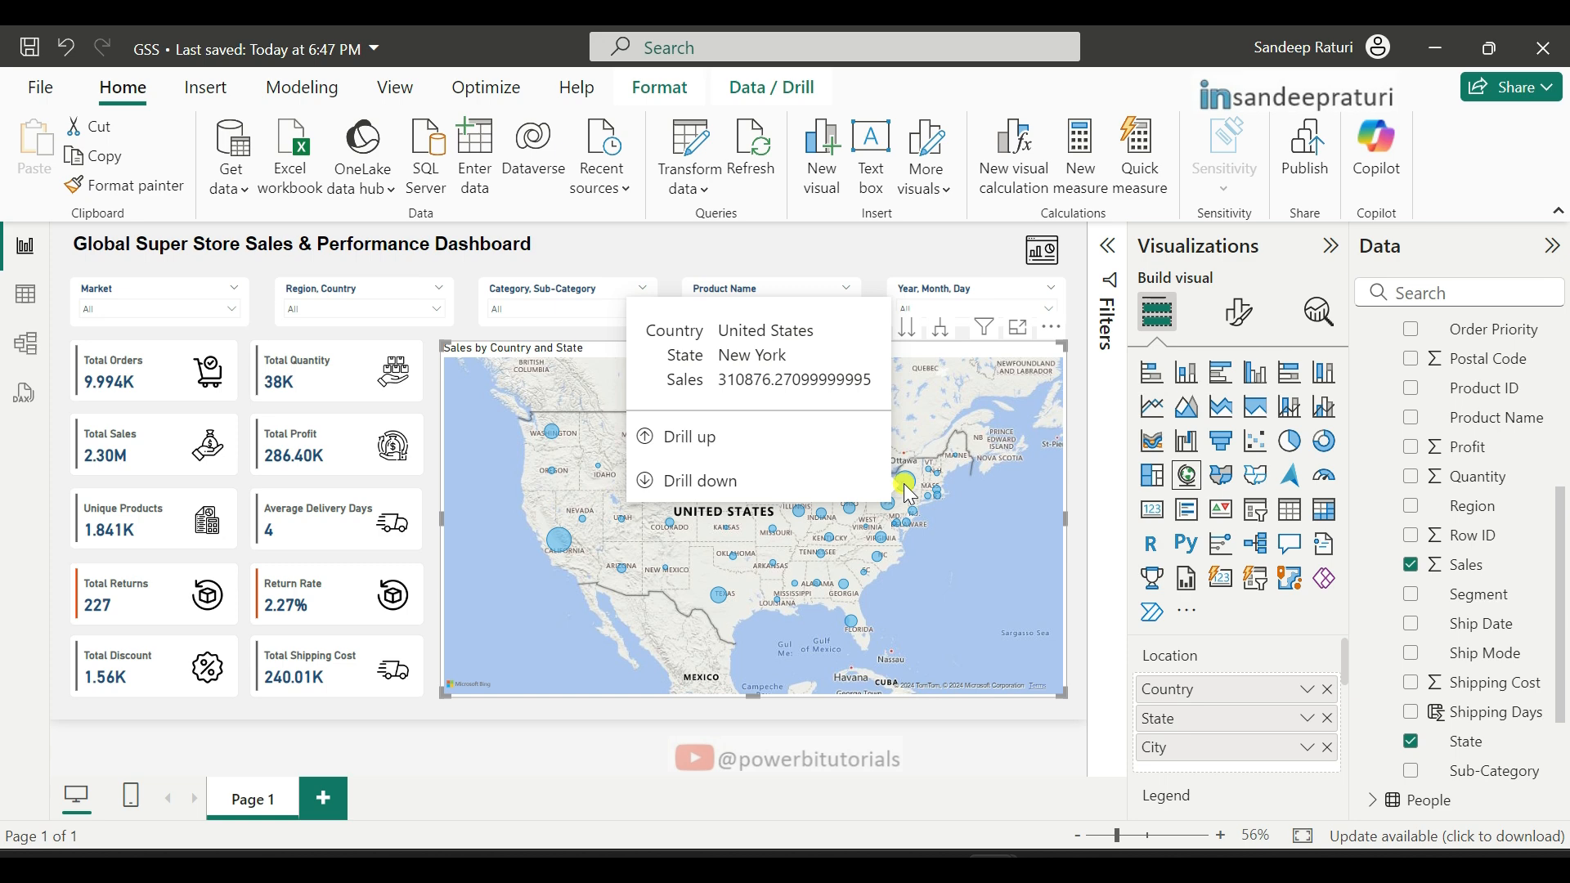
pyautogui.click(751, 441)
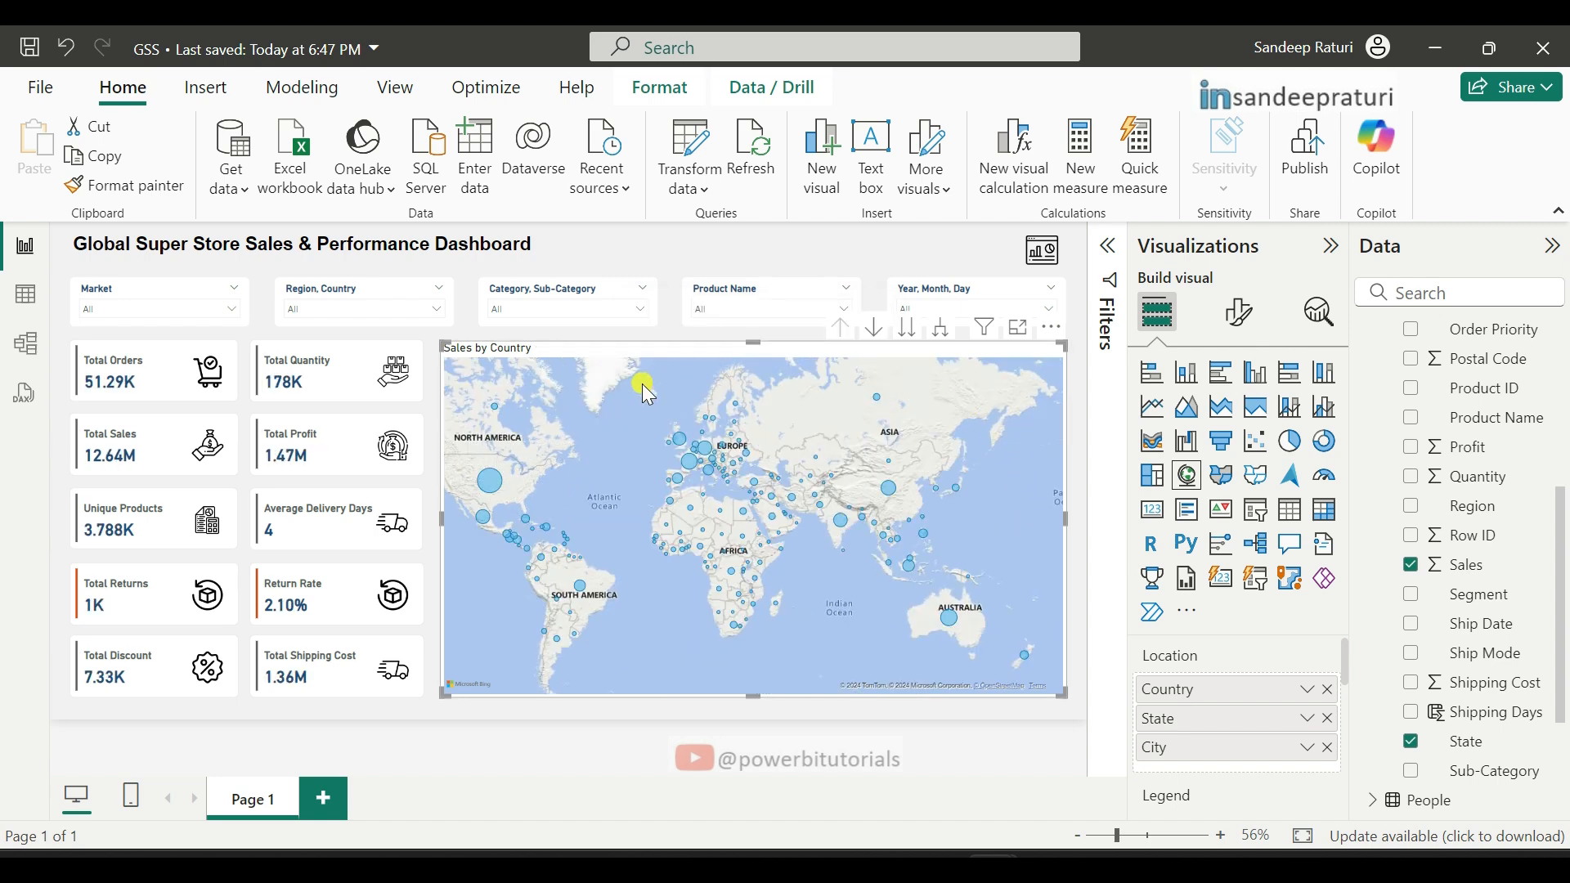
pyautogui.moveTo(893, 494)
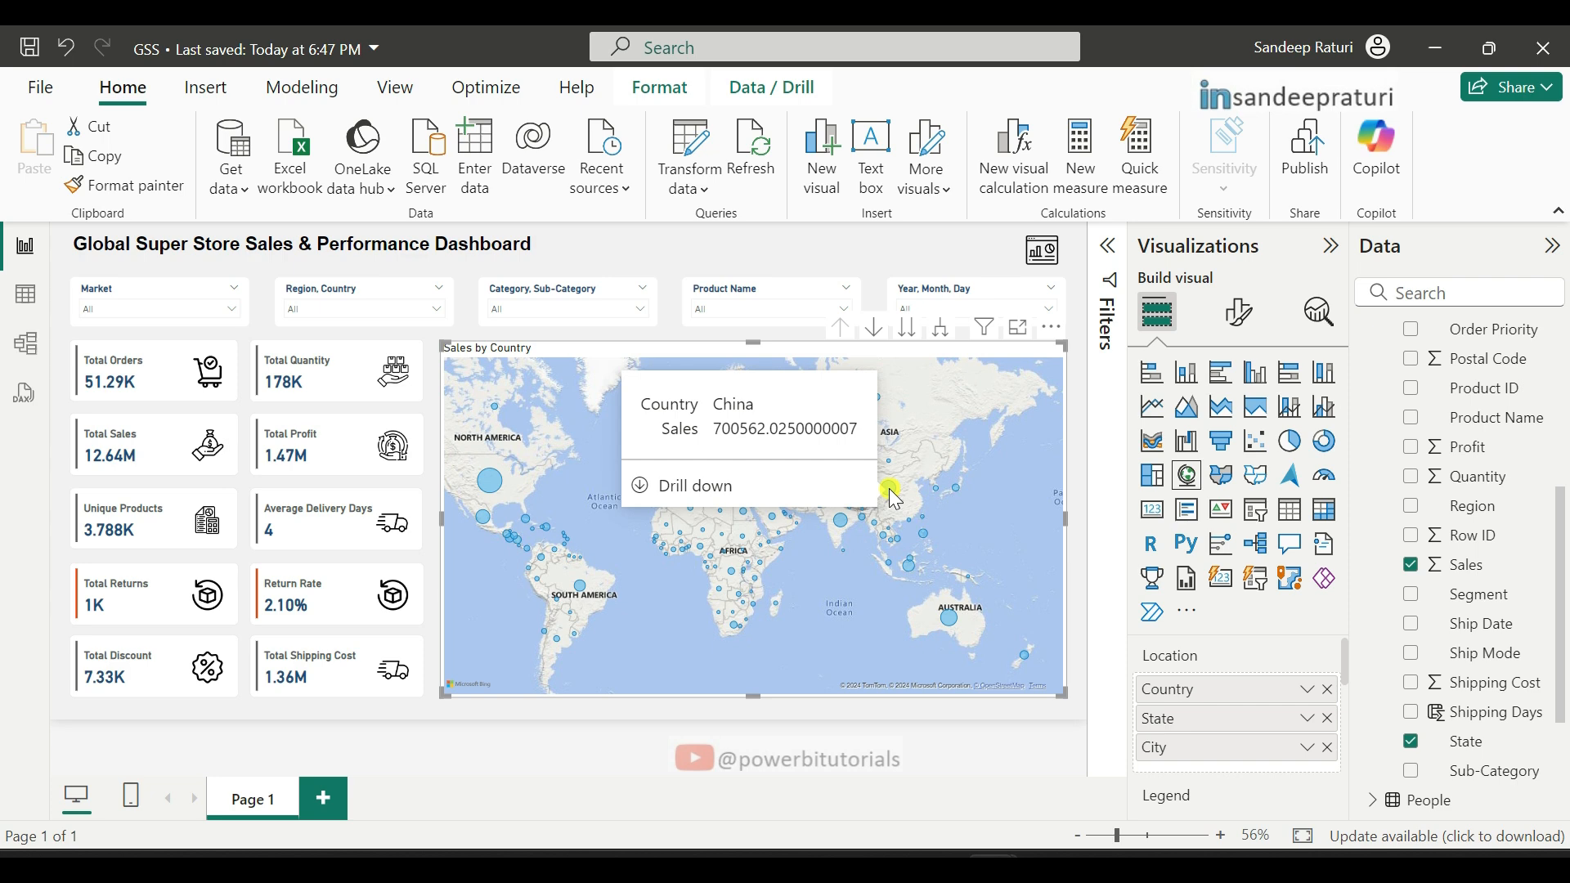
# Step: Change the map visual's style to Light
pyautogui.click(1239, 312)
pyautogui.click(1192, 498)
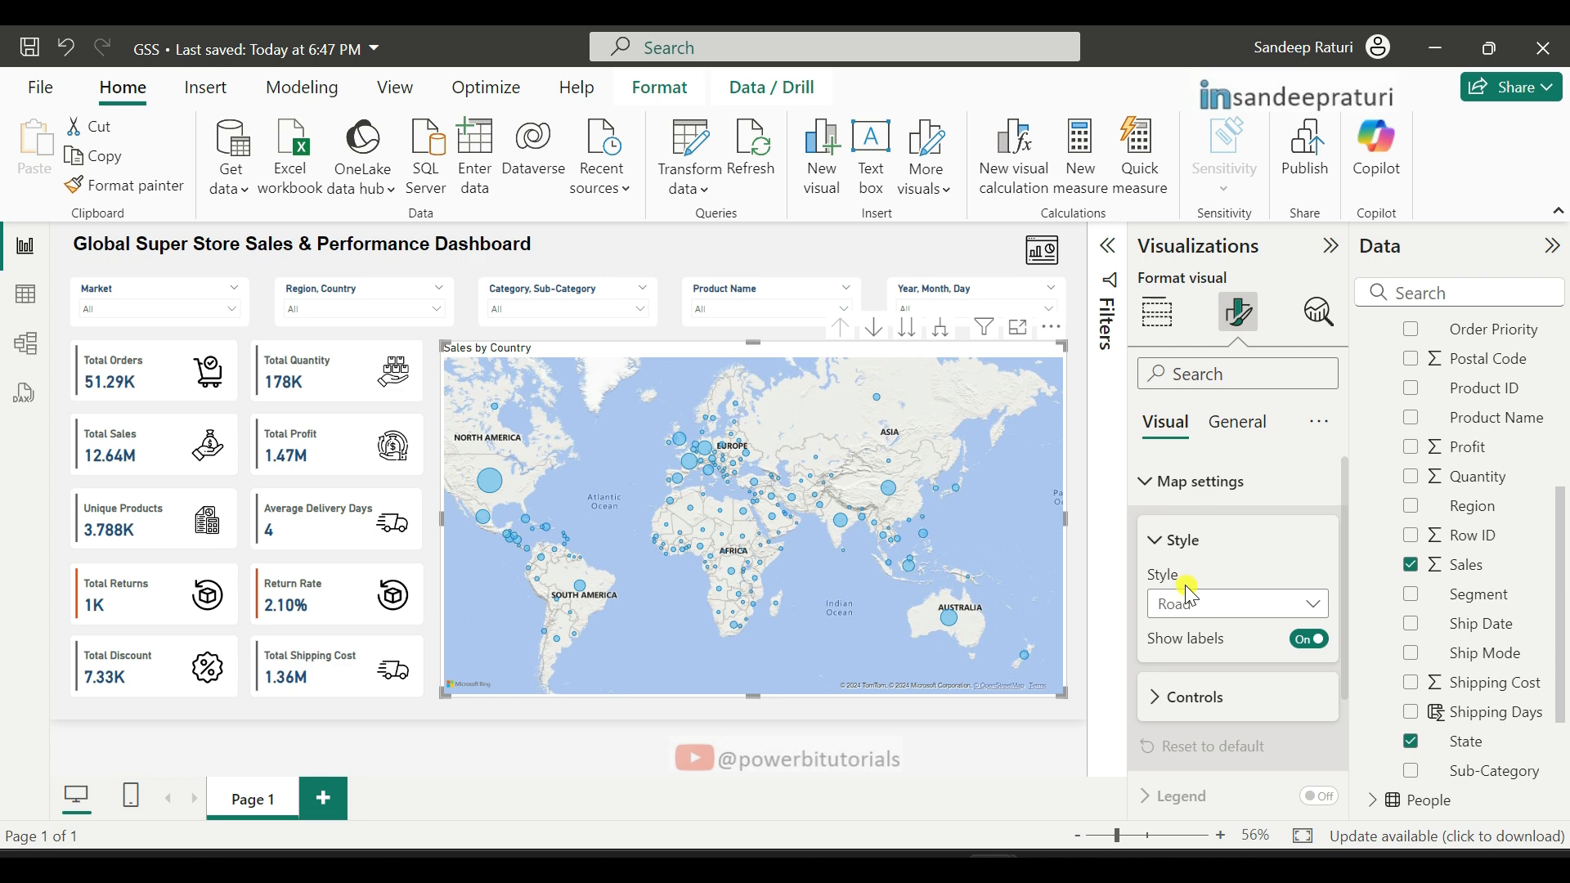
pyautogui.click(1212, 605)
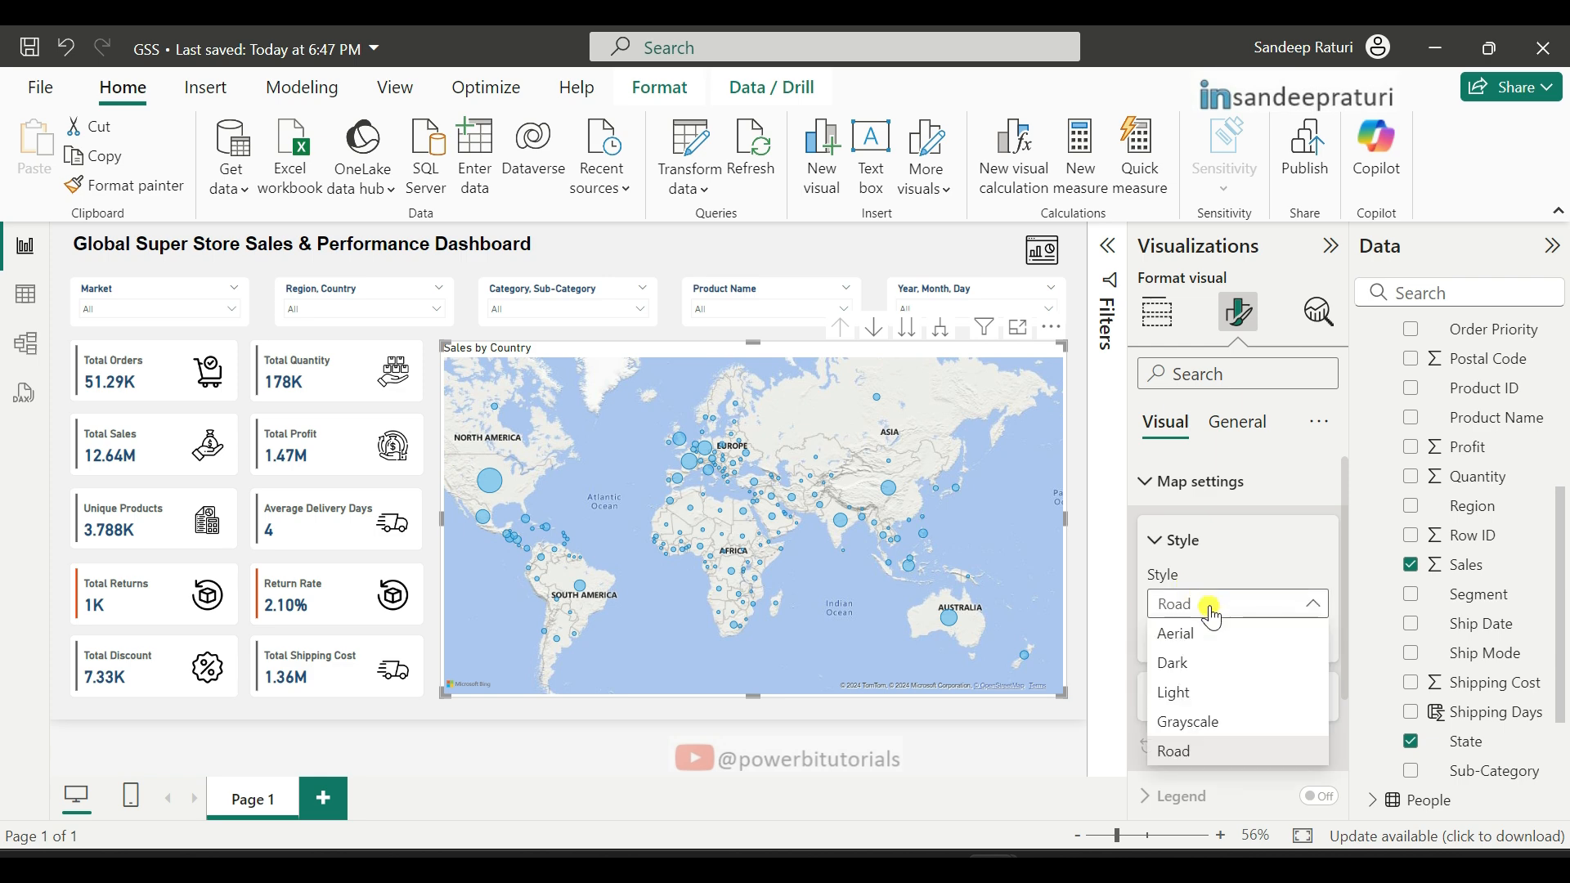
pyautogui.click(1218, 695)
# Step: Set the size of the map's bubbles to 10
pyautogui.scroll(-2, 1259, 626)
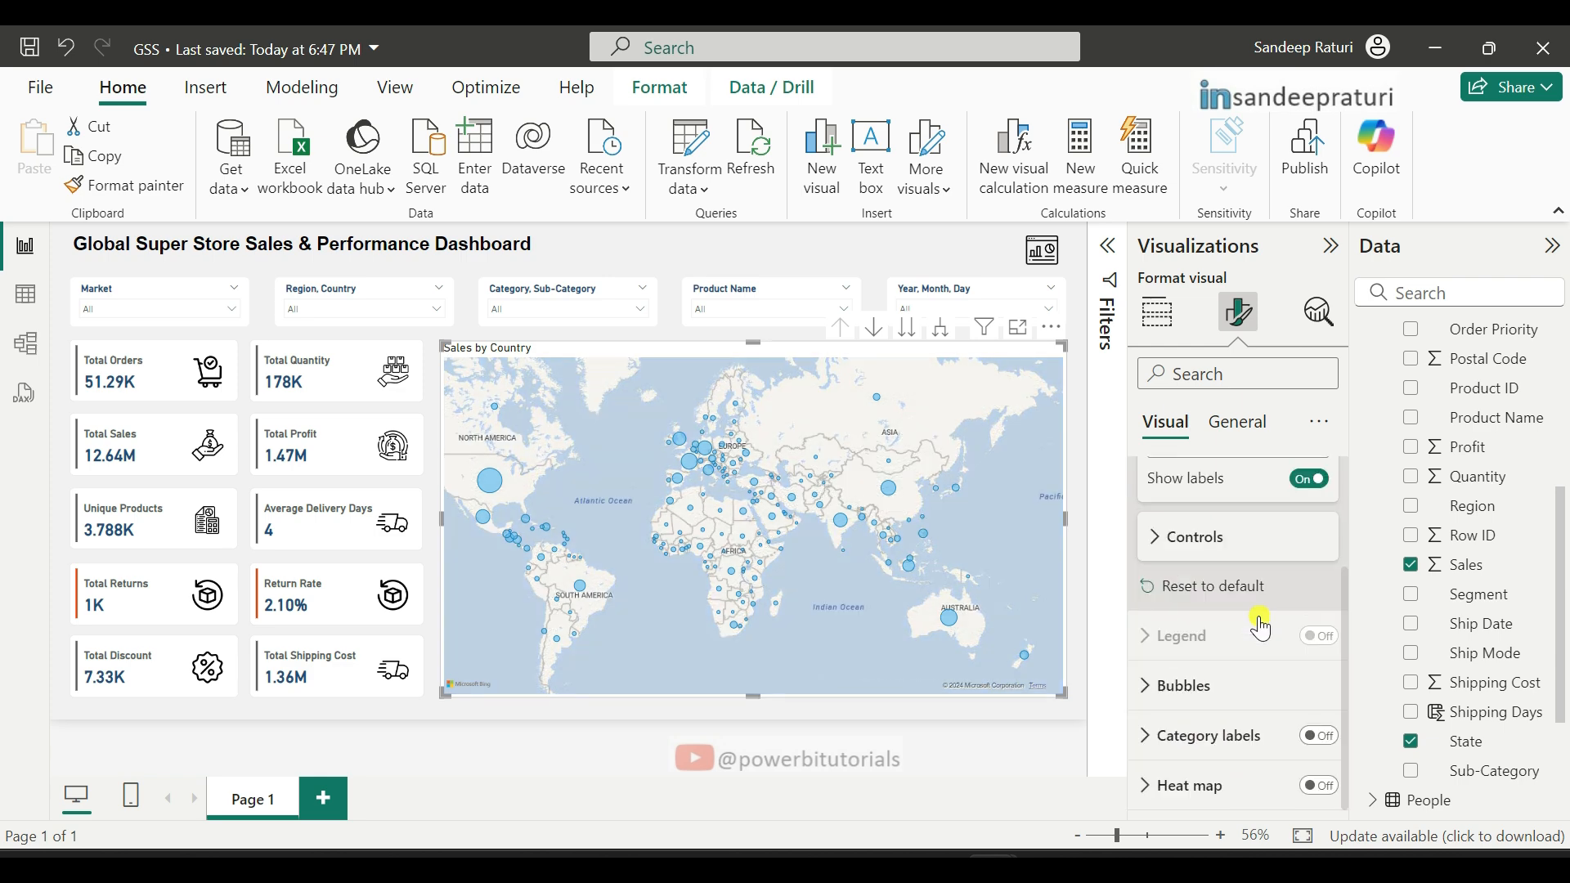
pyautogui.click(1192, 685)
pyautogui.scroll(-3, 1249, 680)
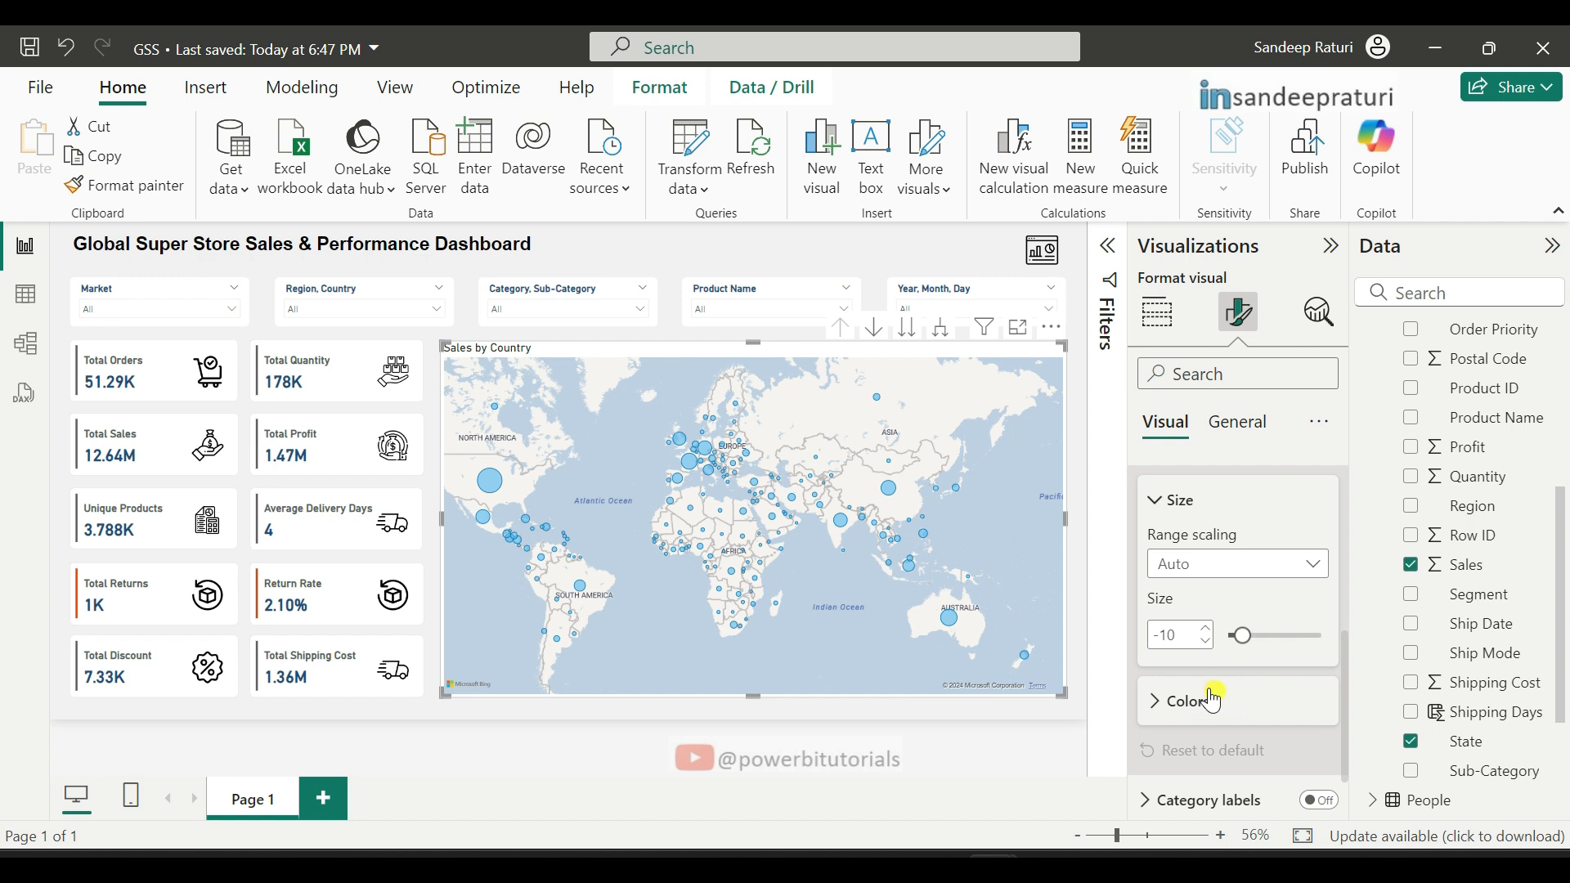
pyautogui.click(1175, 636)
pyautogui.write('10')
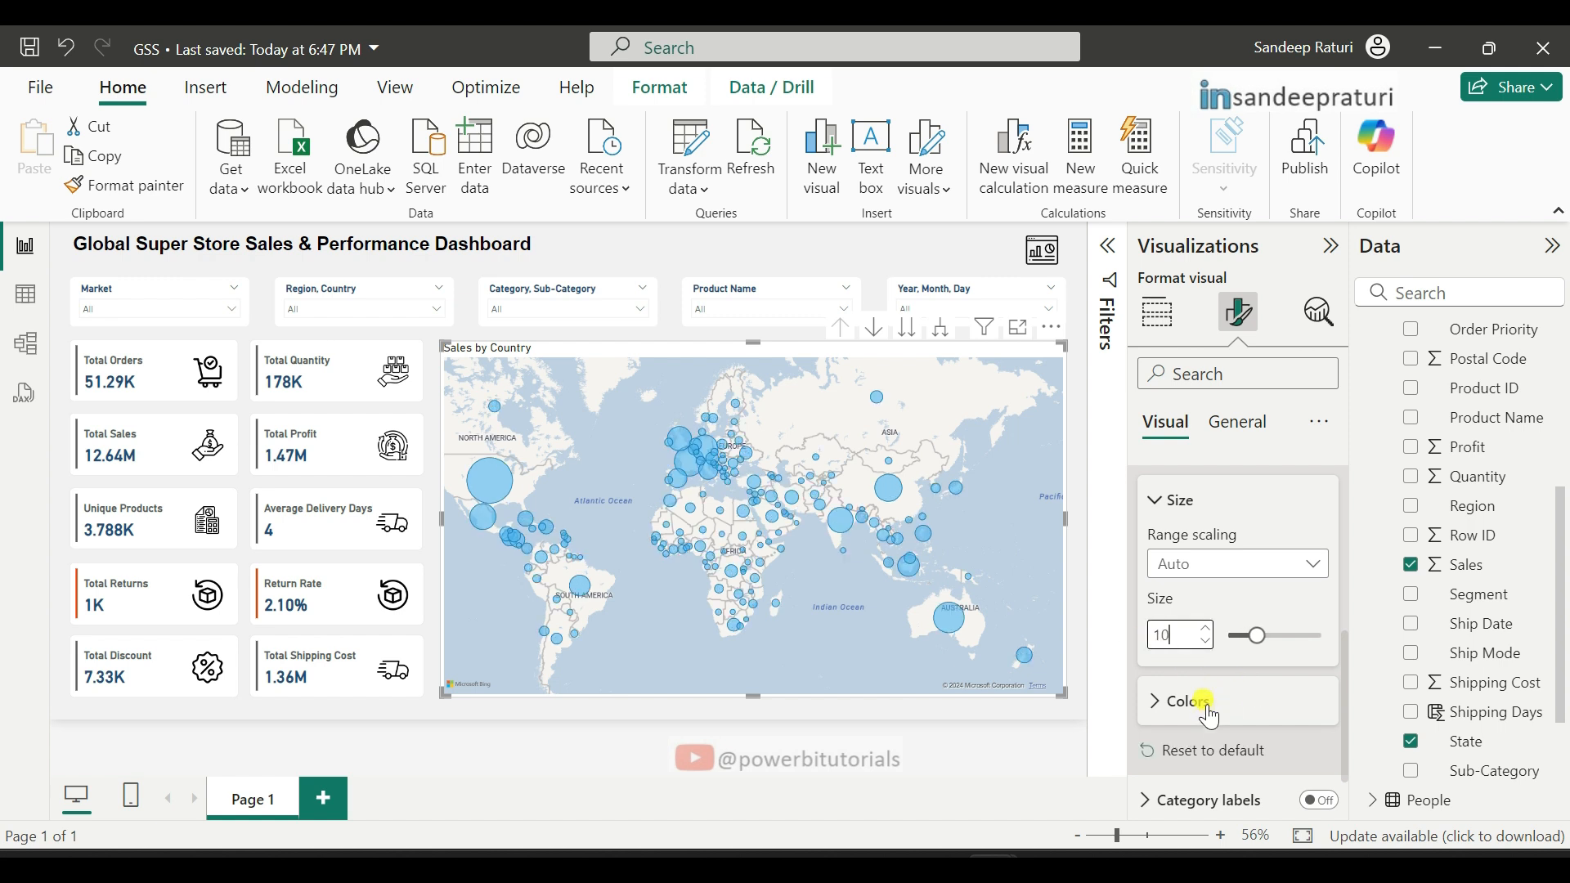
# Step: Change the default color of the map's bubbles to the dark blue from the recent colors
pyautogui.click(1191, 718)
pyautogui.scroll(-2, 1239, 693)
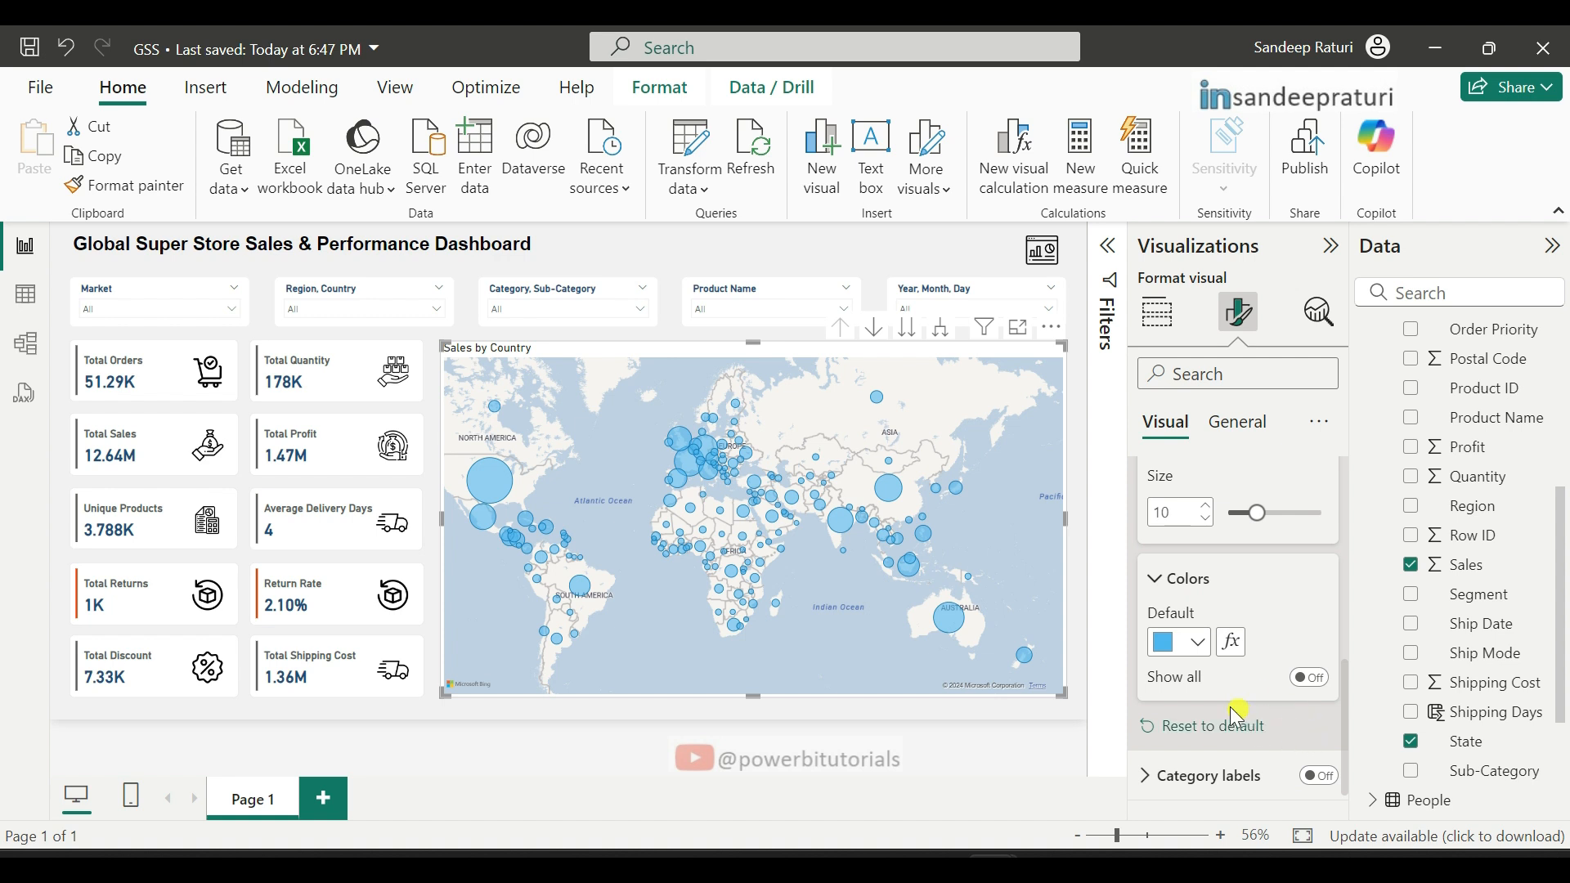
pyautogui.click(1200, 652)
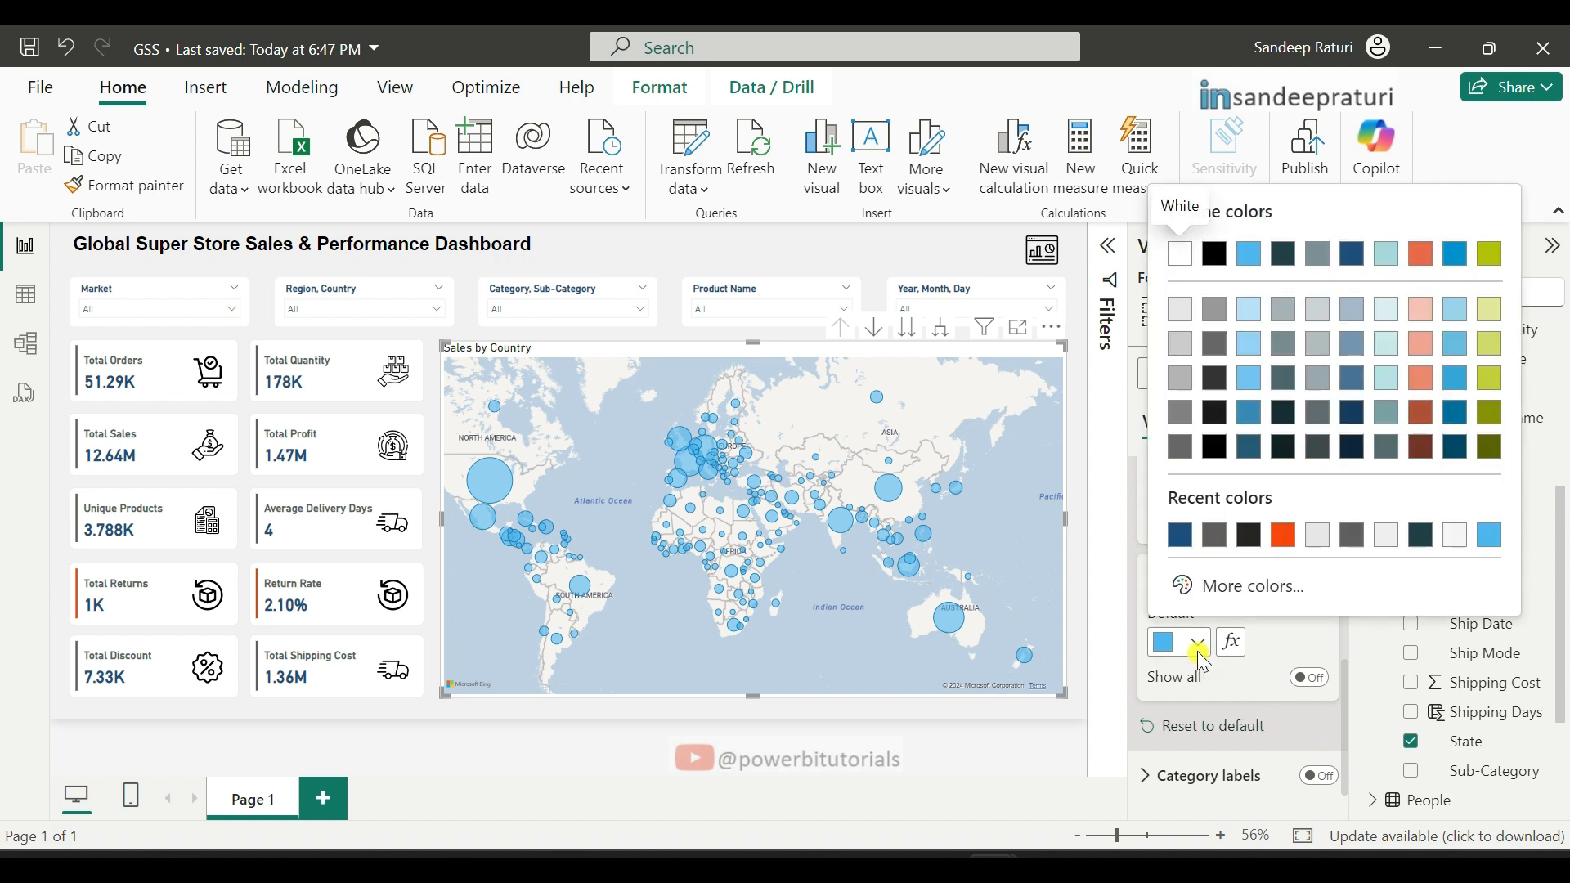
pyautogui.click(1179, 535)
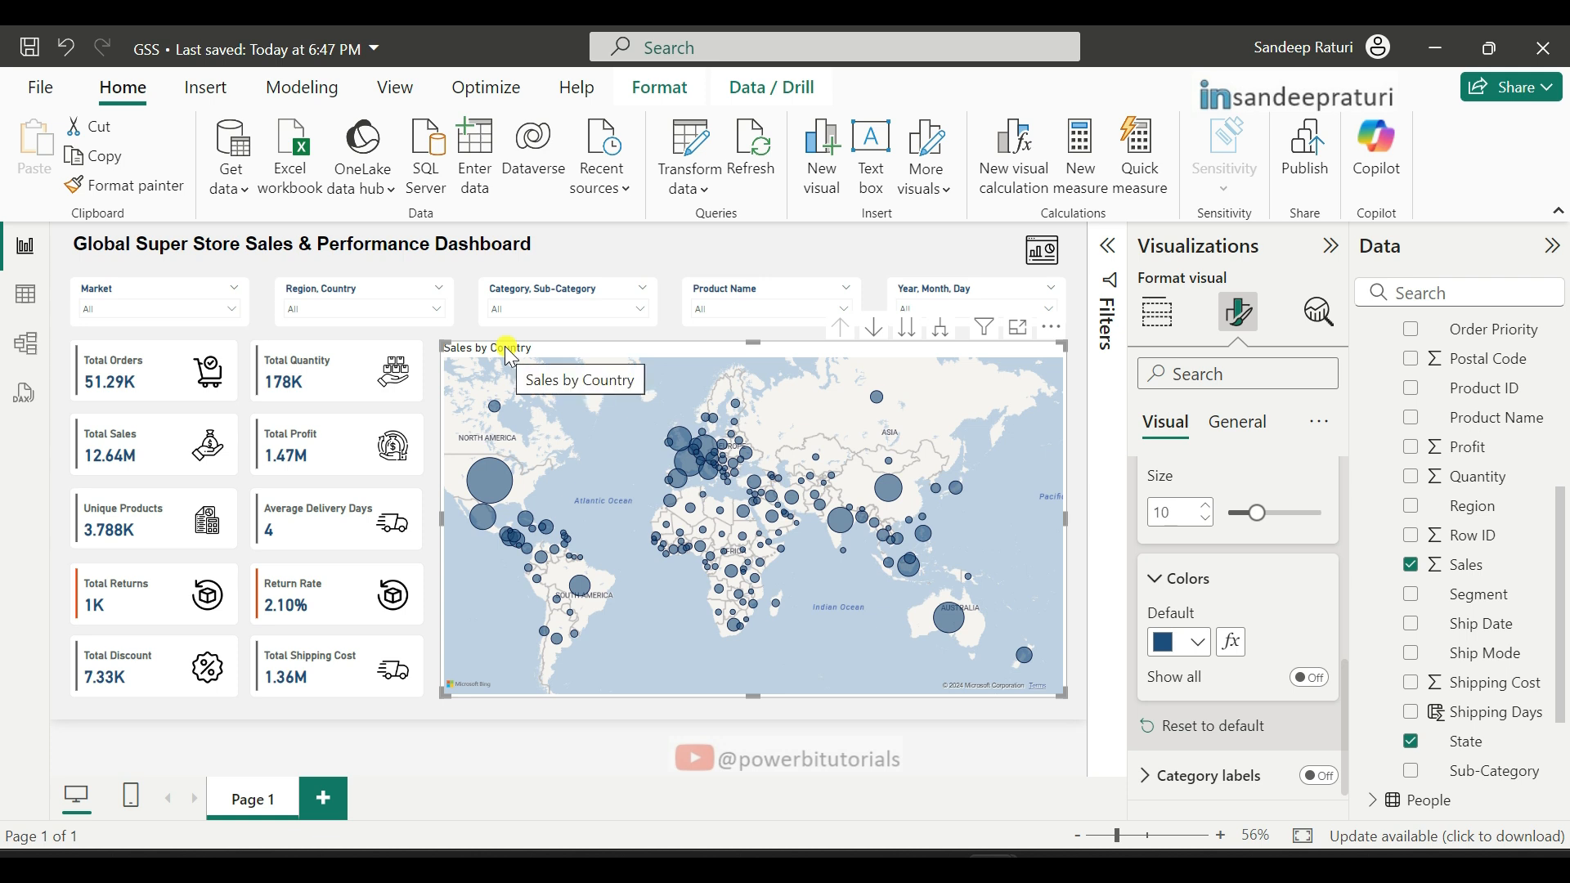
# Step: Make the map's title bold and dark gray, and change its text to "Sales by Country, State & City"
pyautogui.click(1233, 422)
pyautogui.click(1170, 531)
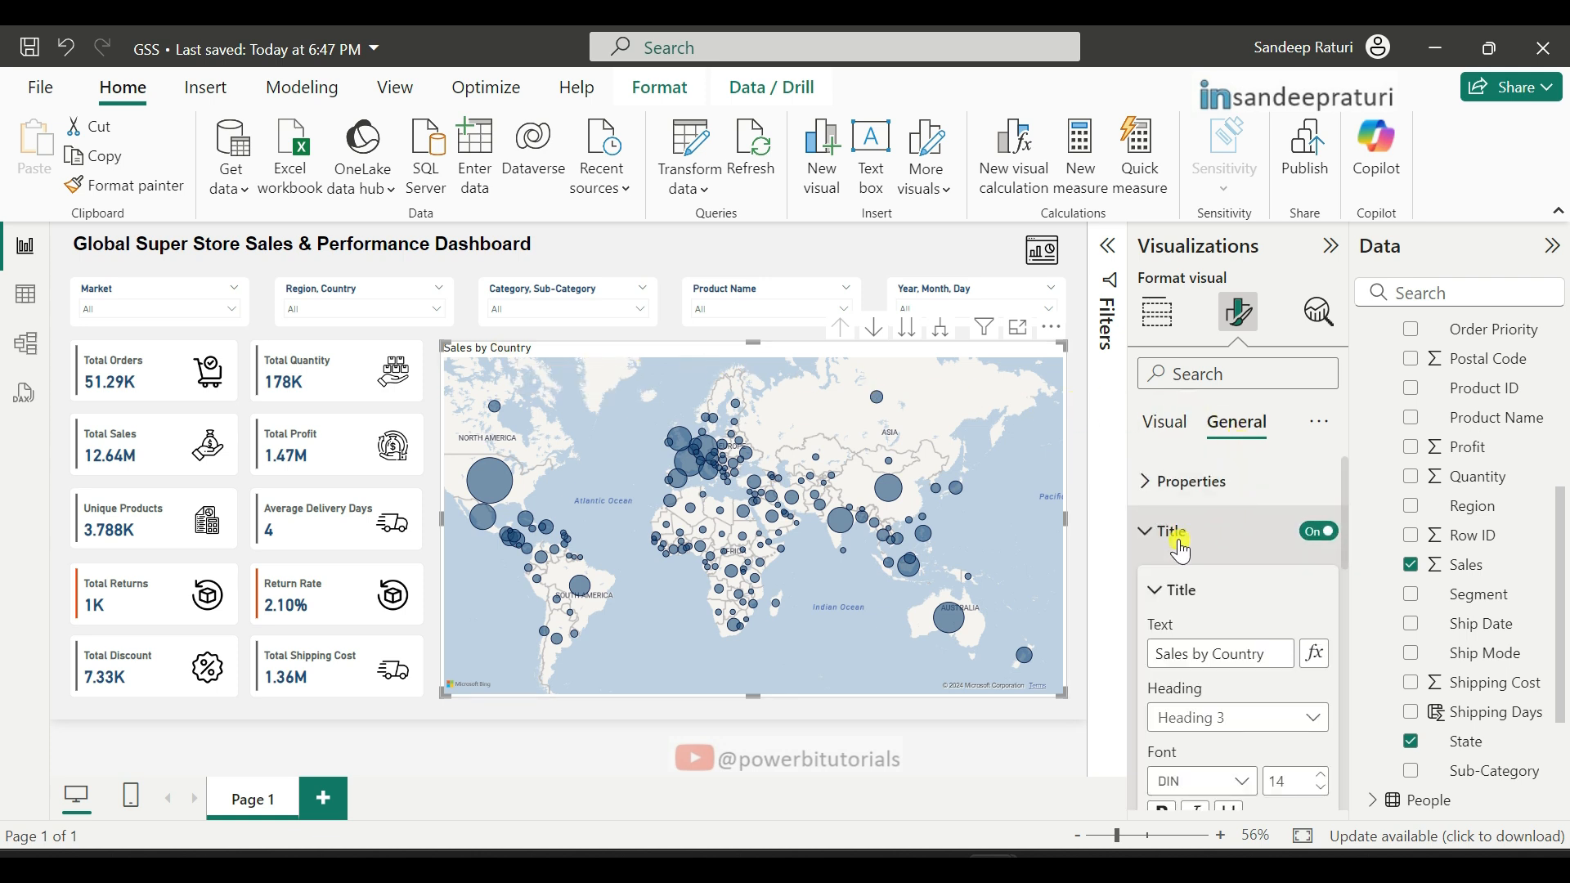
pyautogui.scroll(-2, 1224, 754)
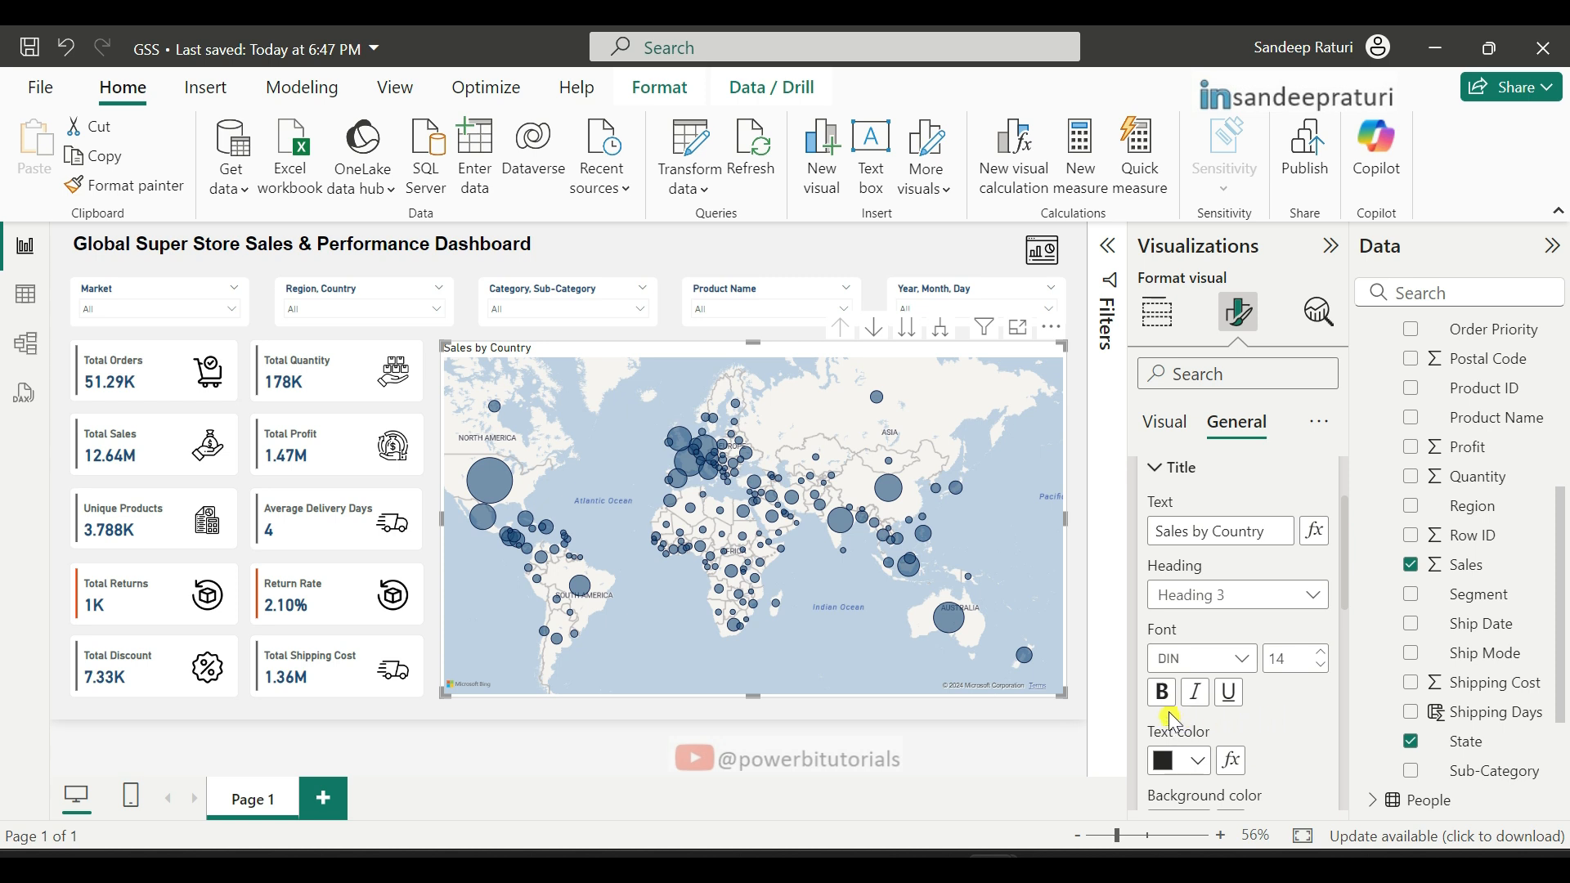
pyautogui.click(1186, 760)
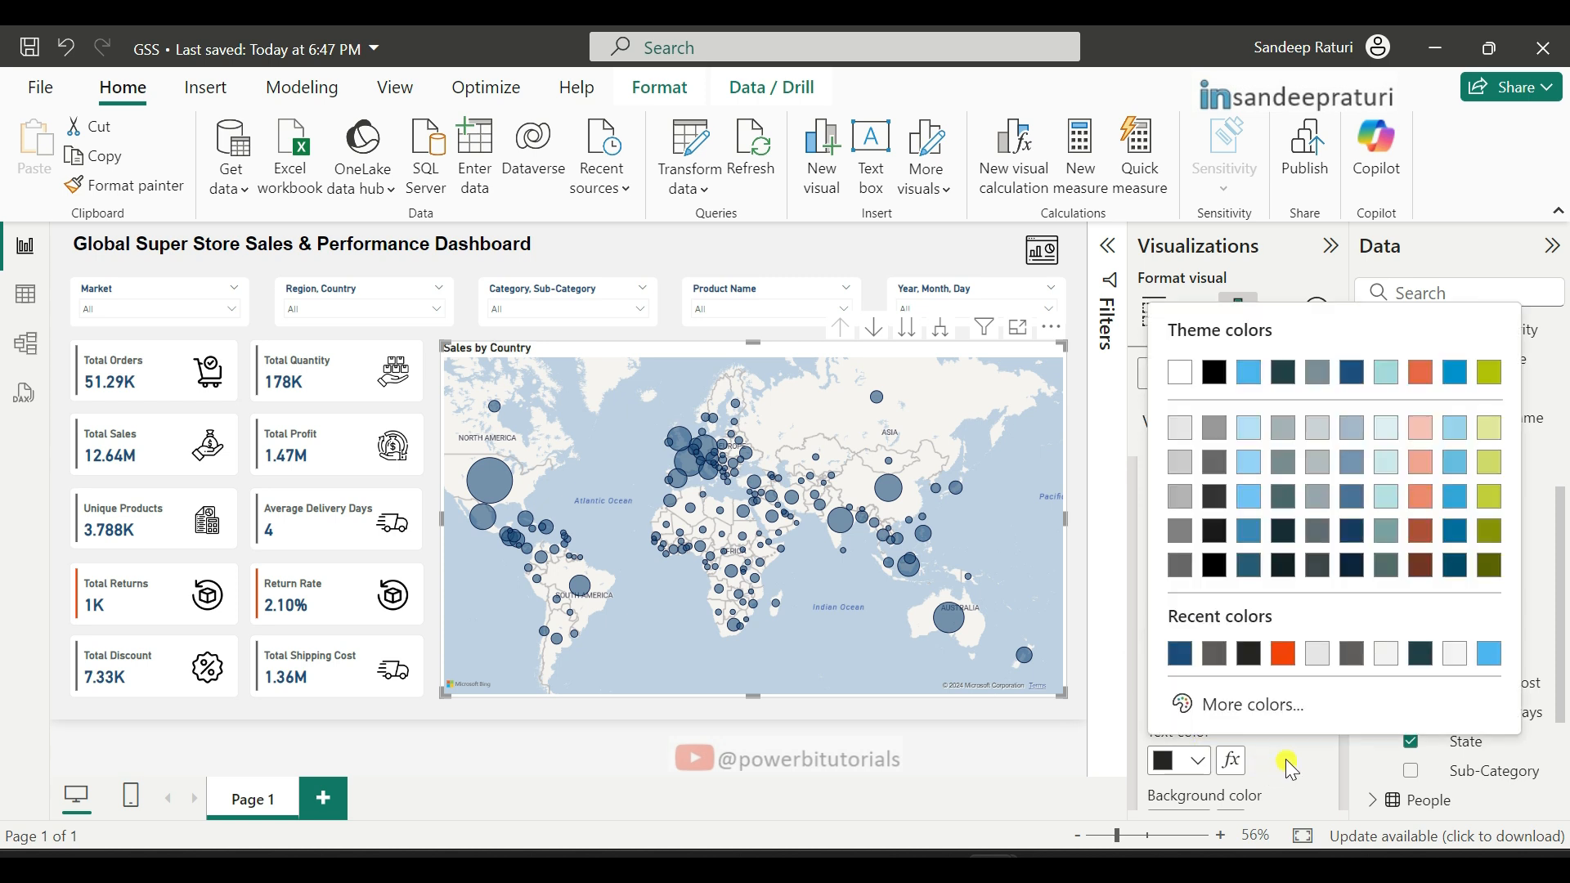
pyautogui.click(1217, 659)
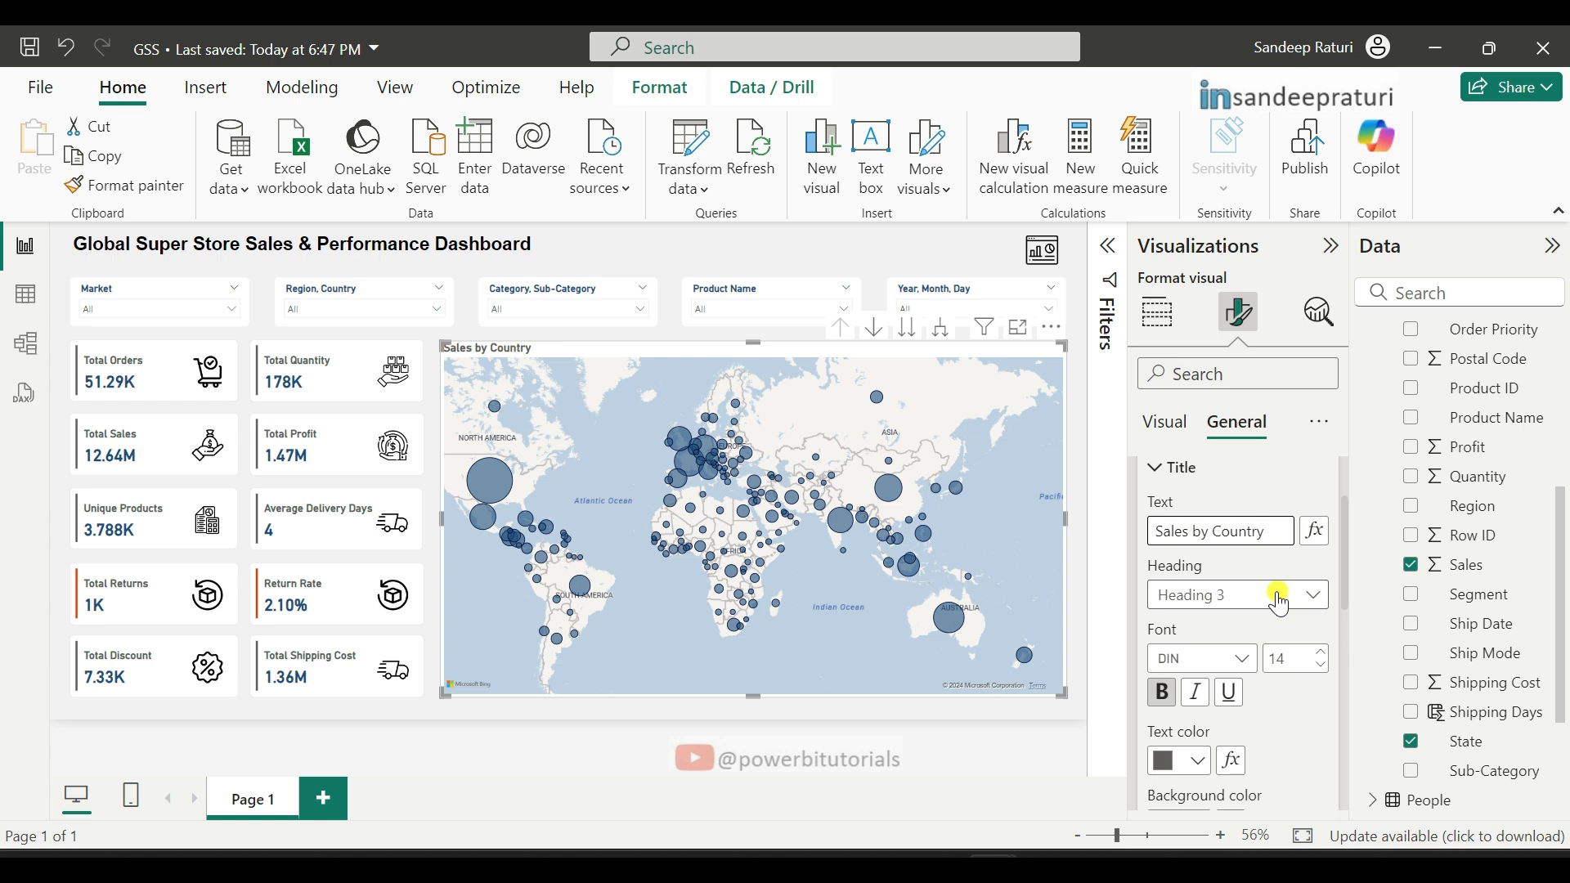
pyautogui.write('ate & City')
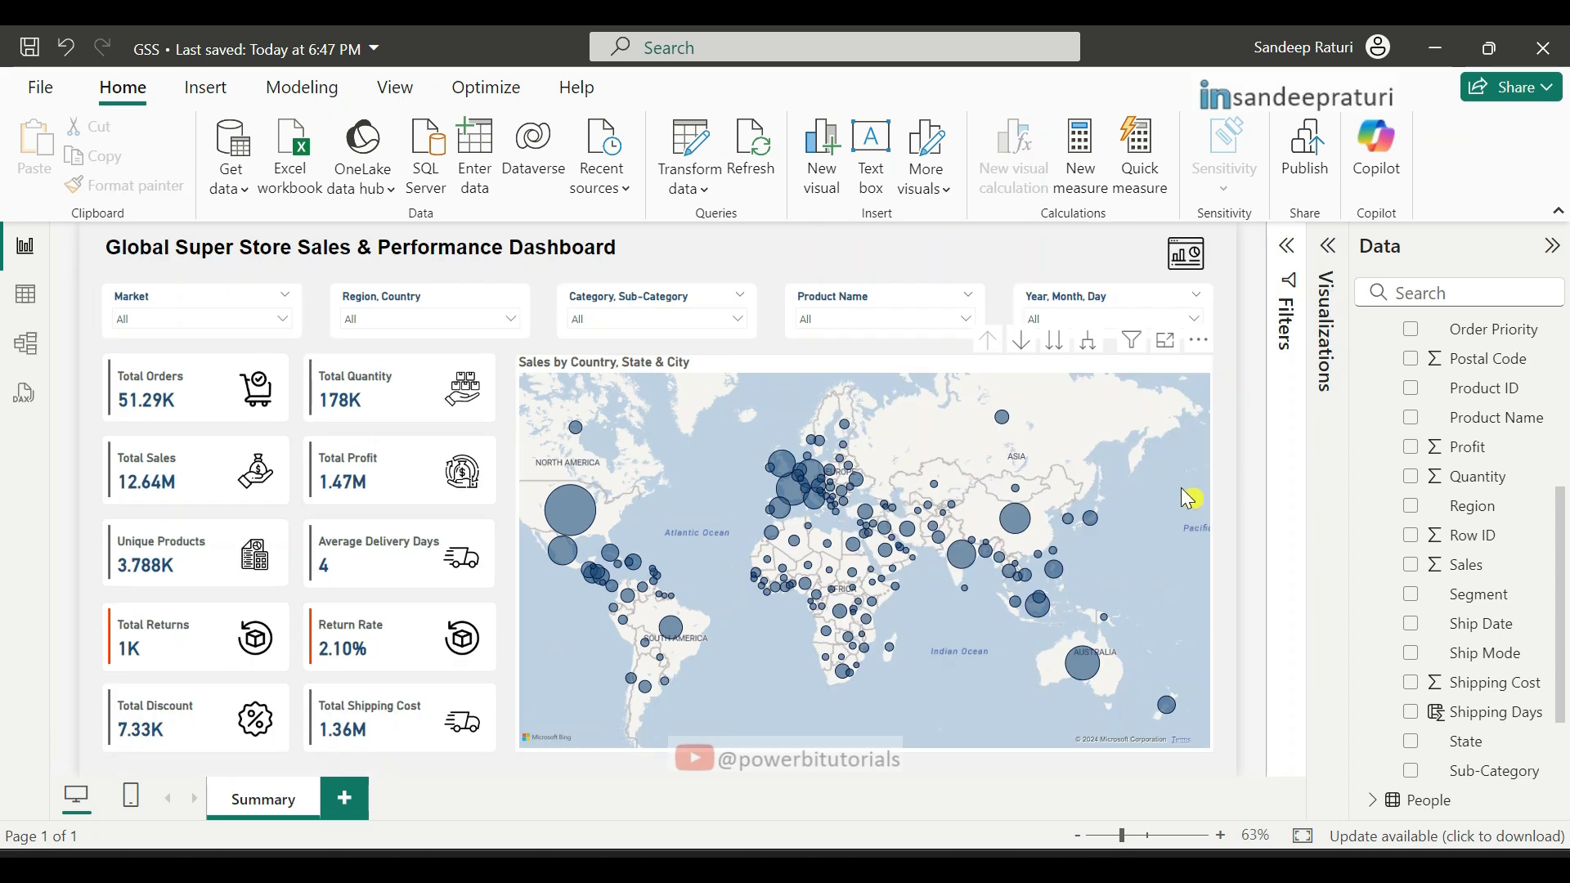
# Step: Turn on drill mode for the sales map and drill down into the United States to view sales by state
pyautogui.click(1023, 357)
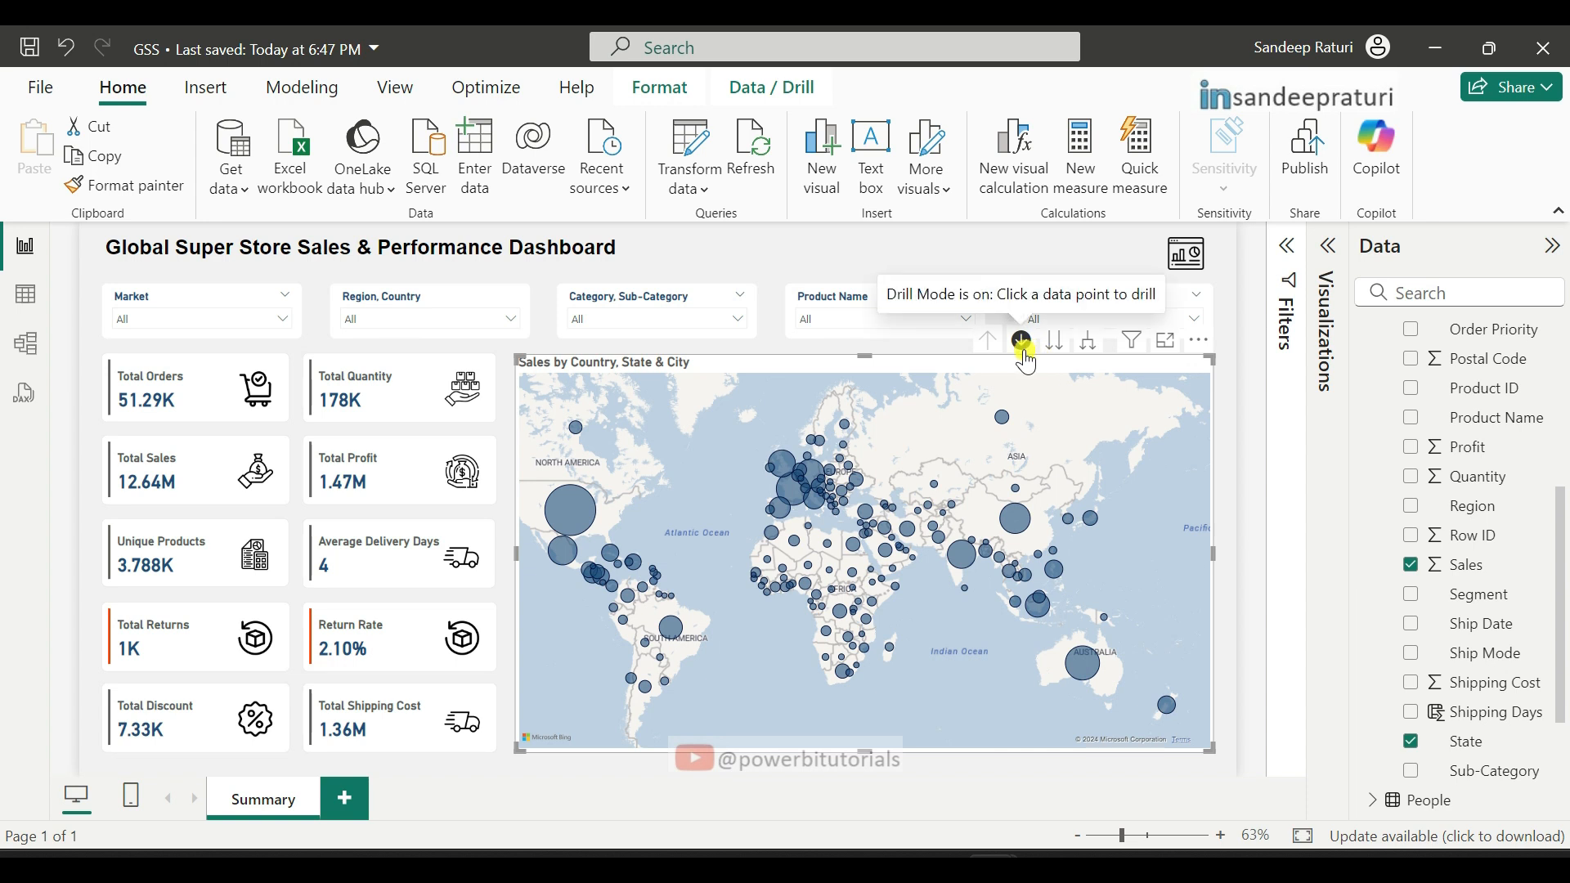
pyautogui.moveTo(568, 560)
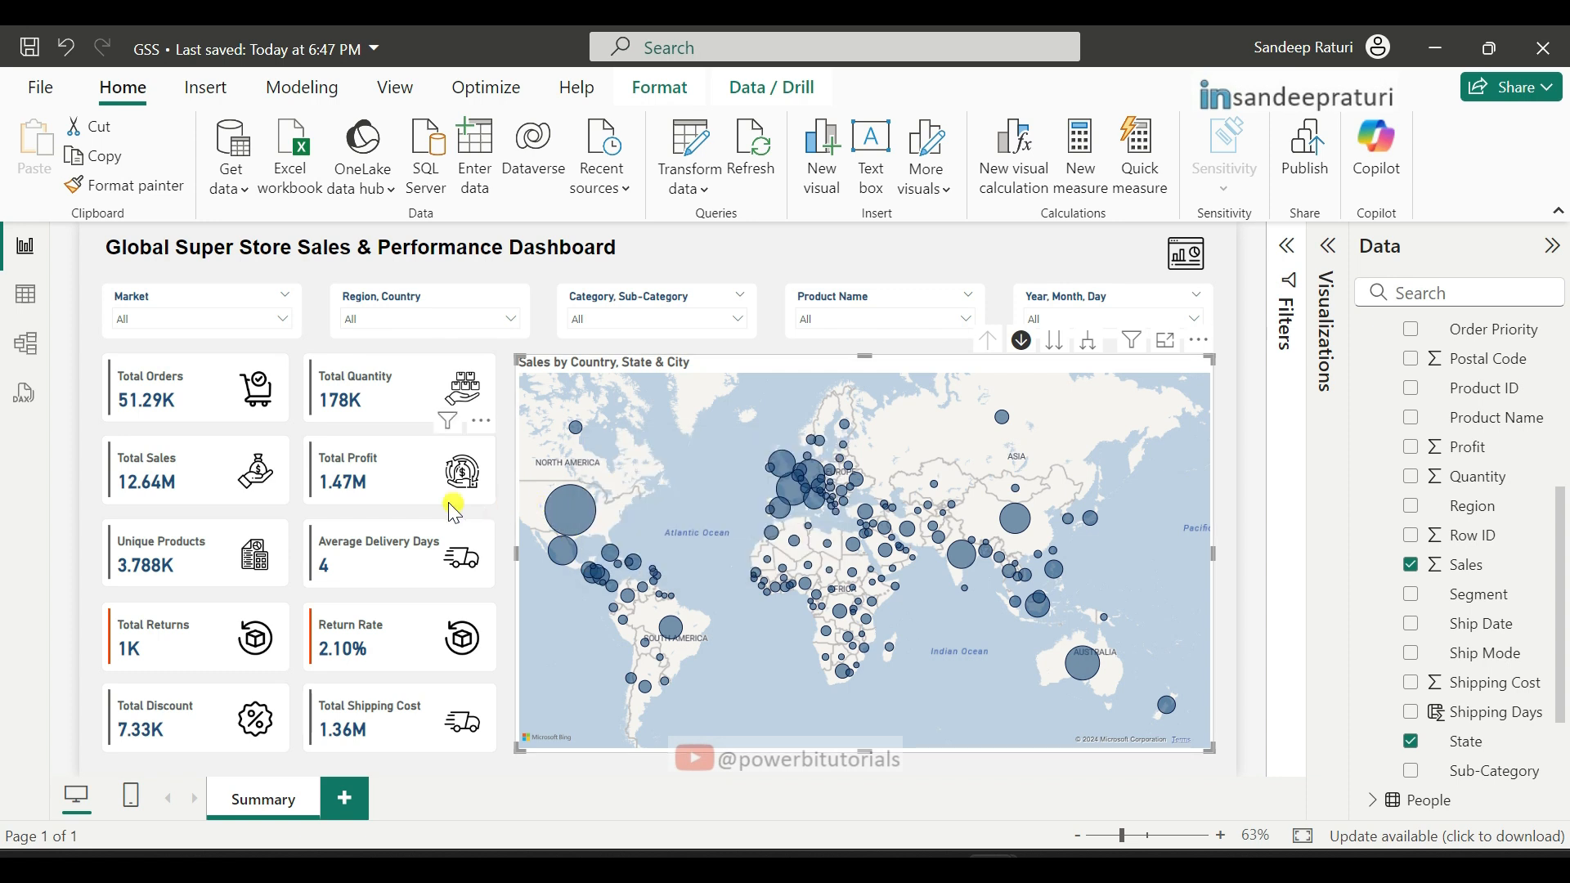
pyautogui.moveTo(577, 513)
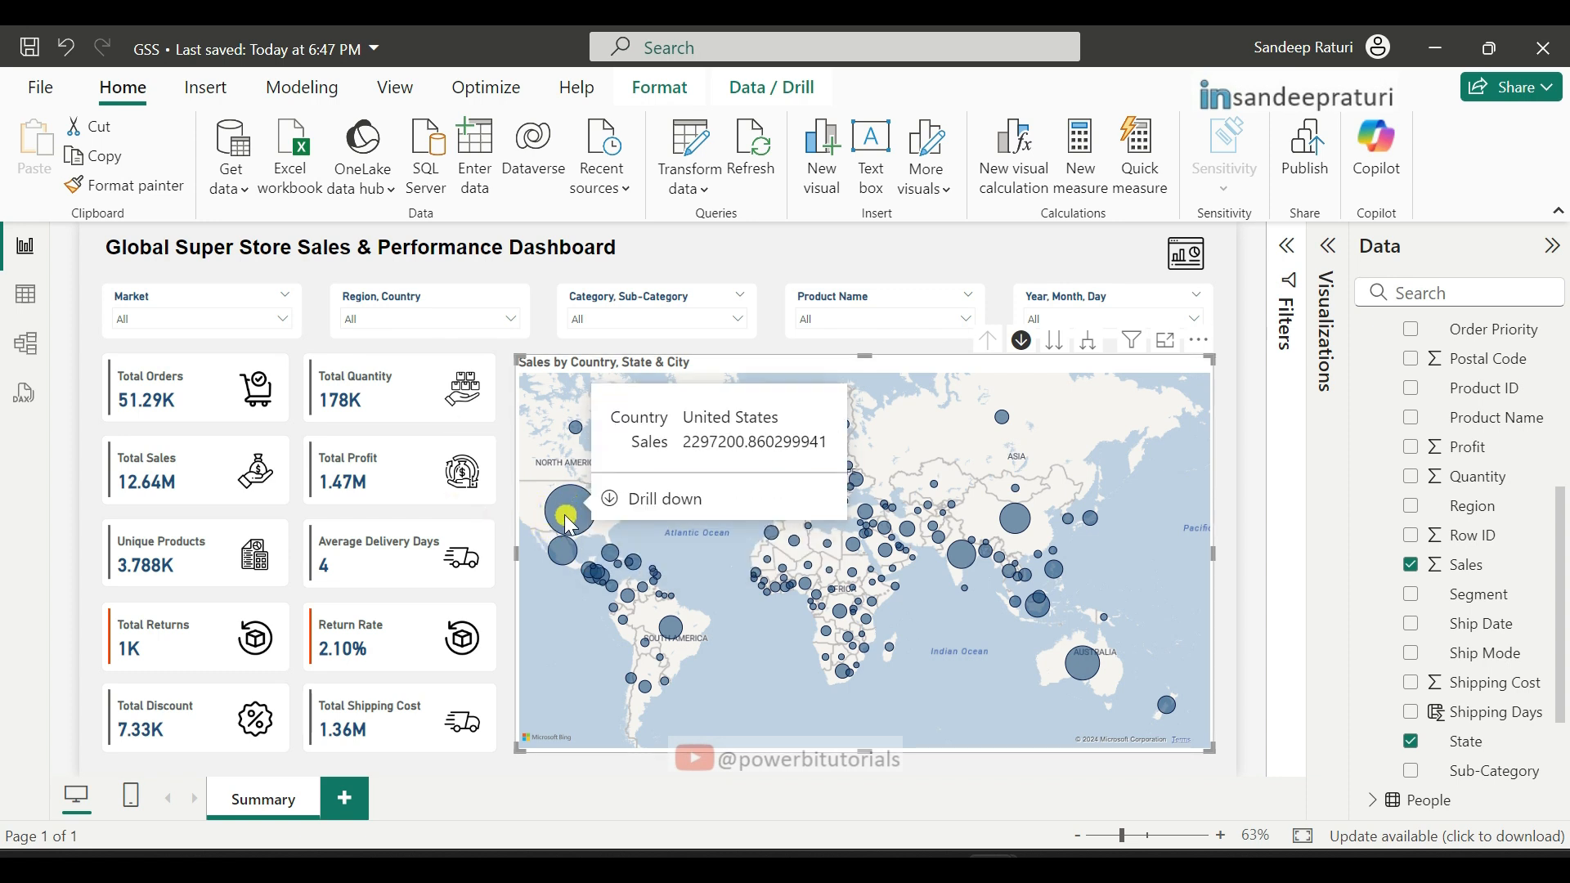
pyautogui.click(570, 522)
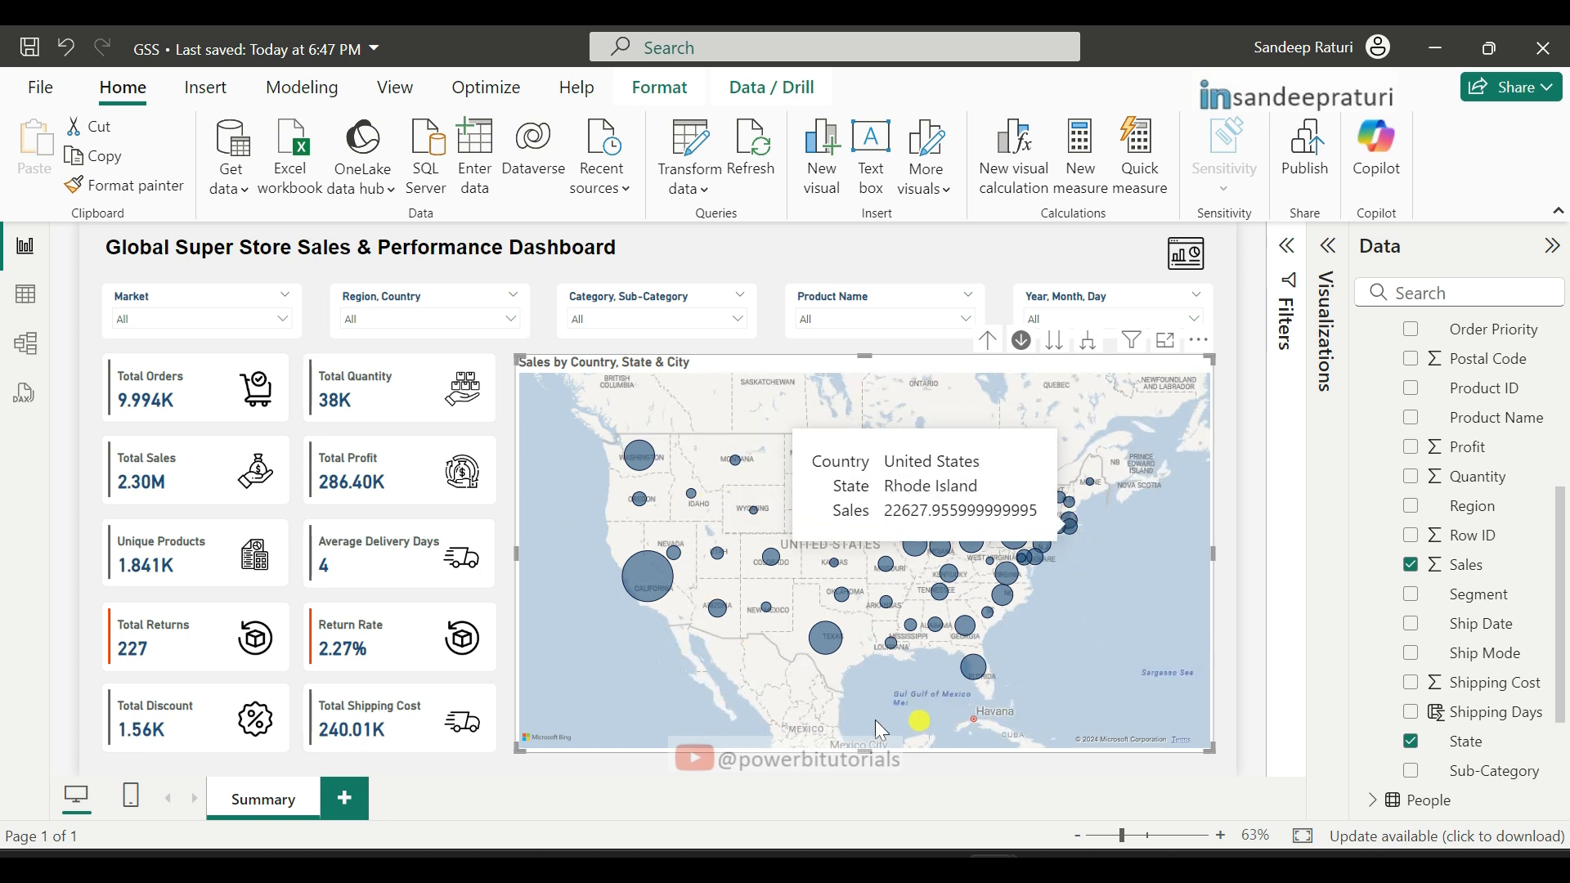
# Step: Drill down into California on the map to view its cities, and return to the country level
pyautogui.rightClick(651, 588)
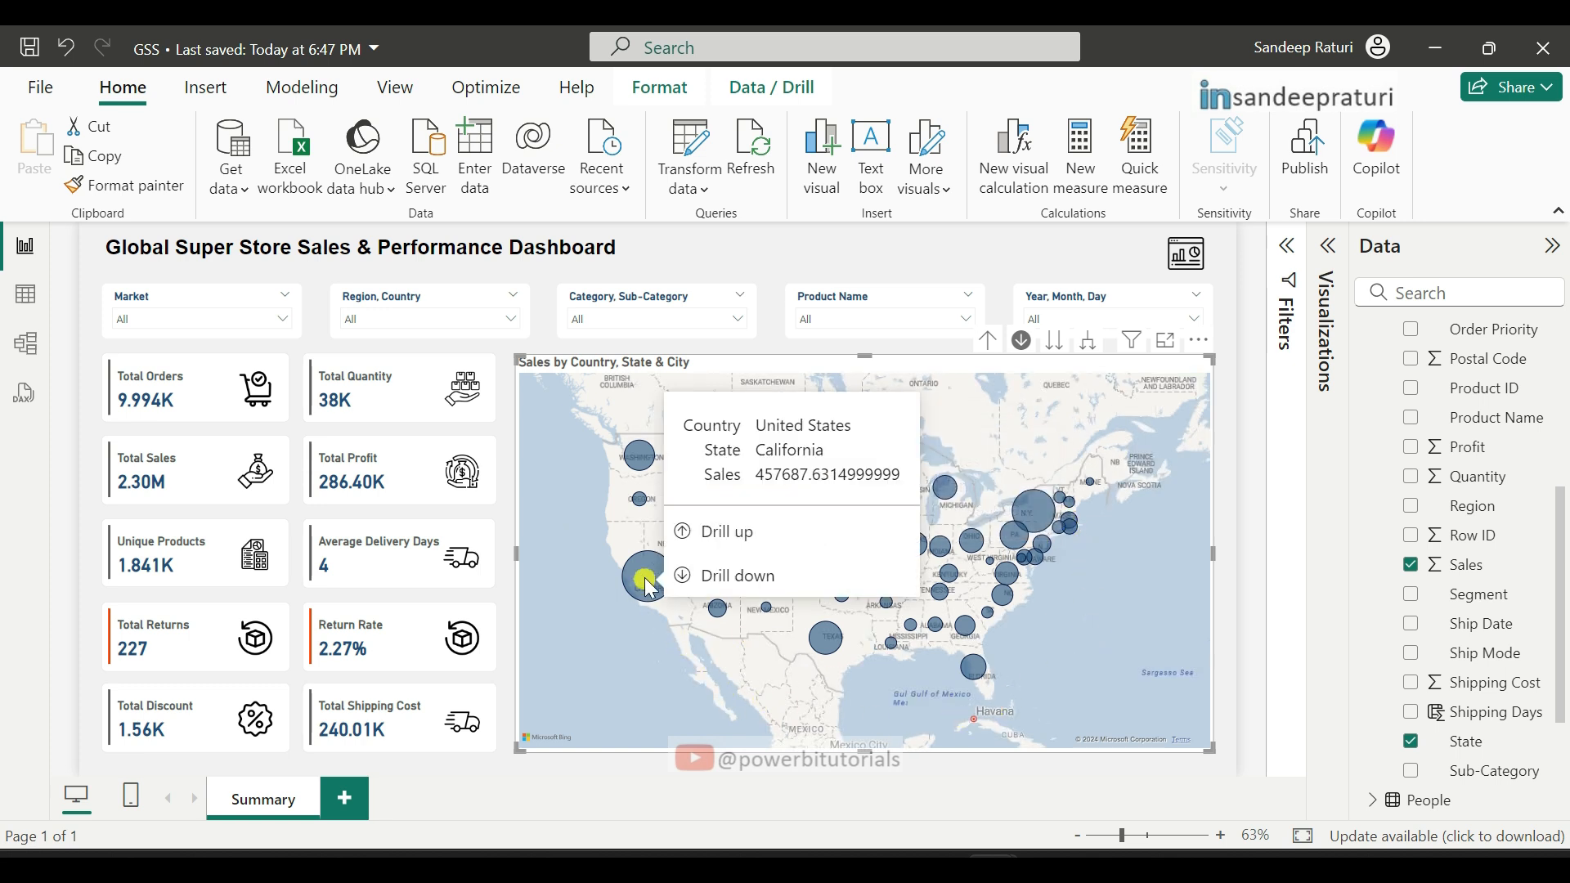
pyautogui.click(643, 572)
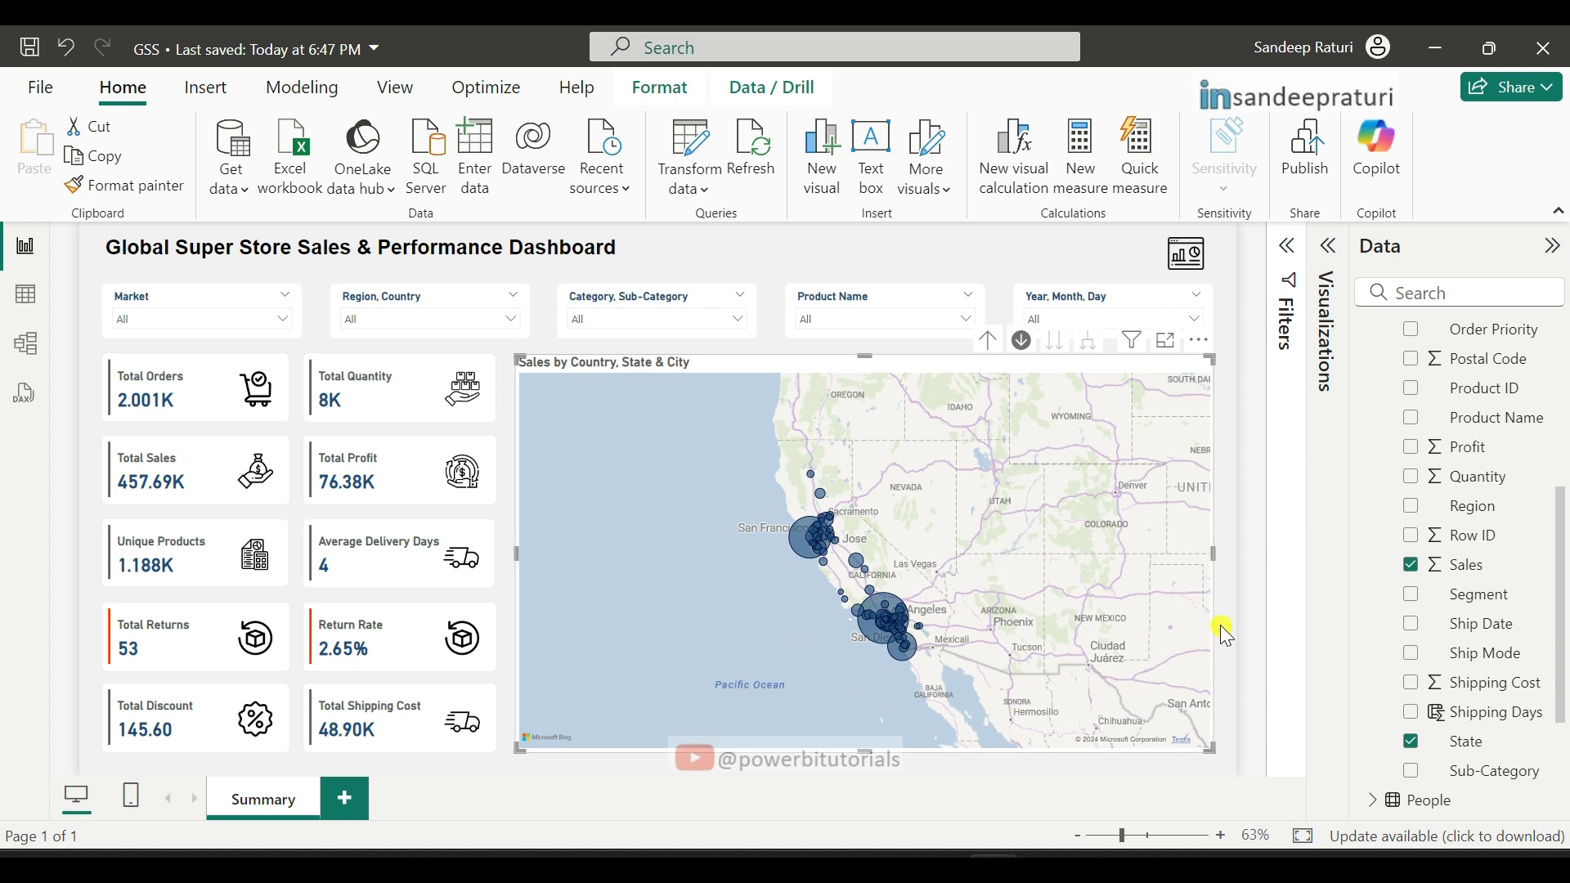
pyautogui.click(992, 343)
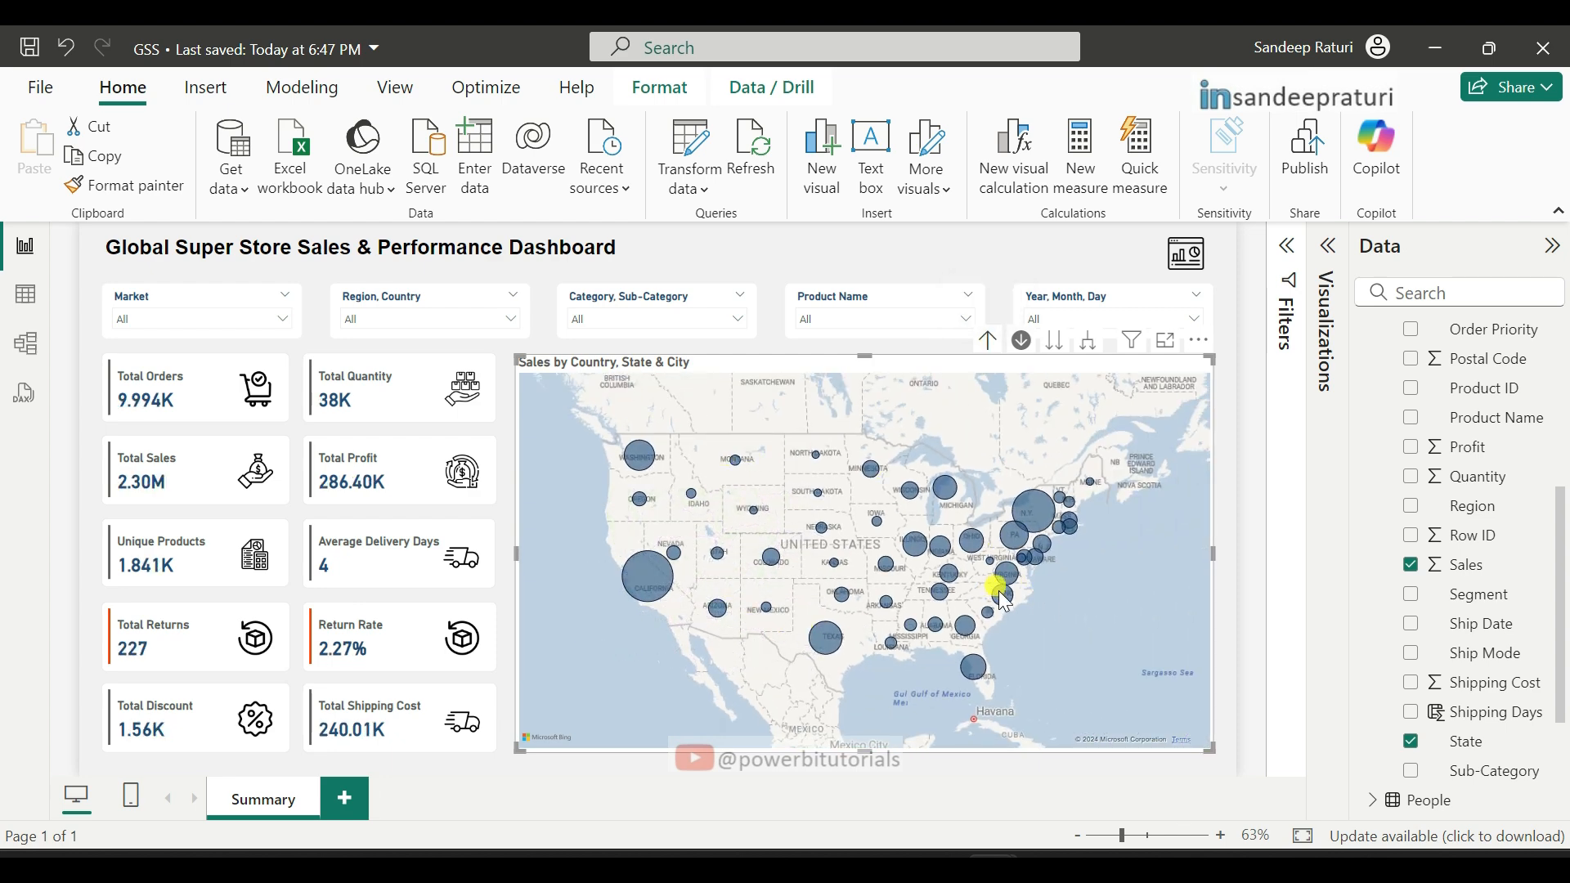
pyautogui.click(989, 343)
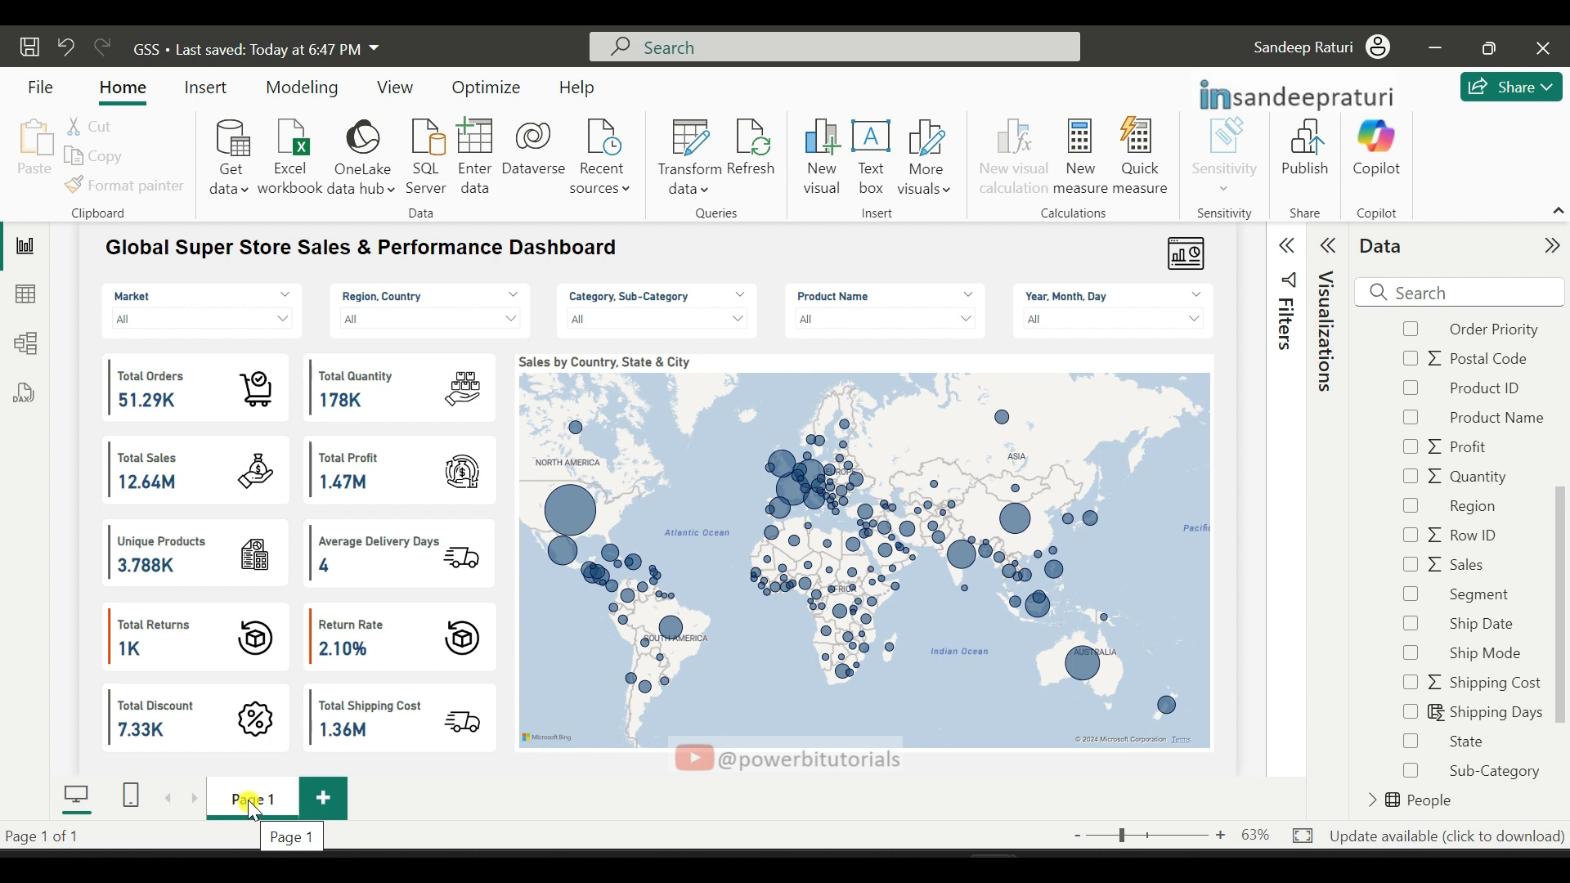
# Step: Rename the report page "Page 1" as "Summary"
pyautogui.rightClick(248, 801)
pyautogui.click(280, 789)
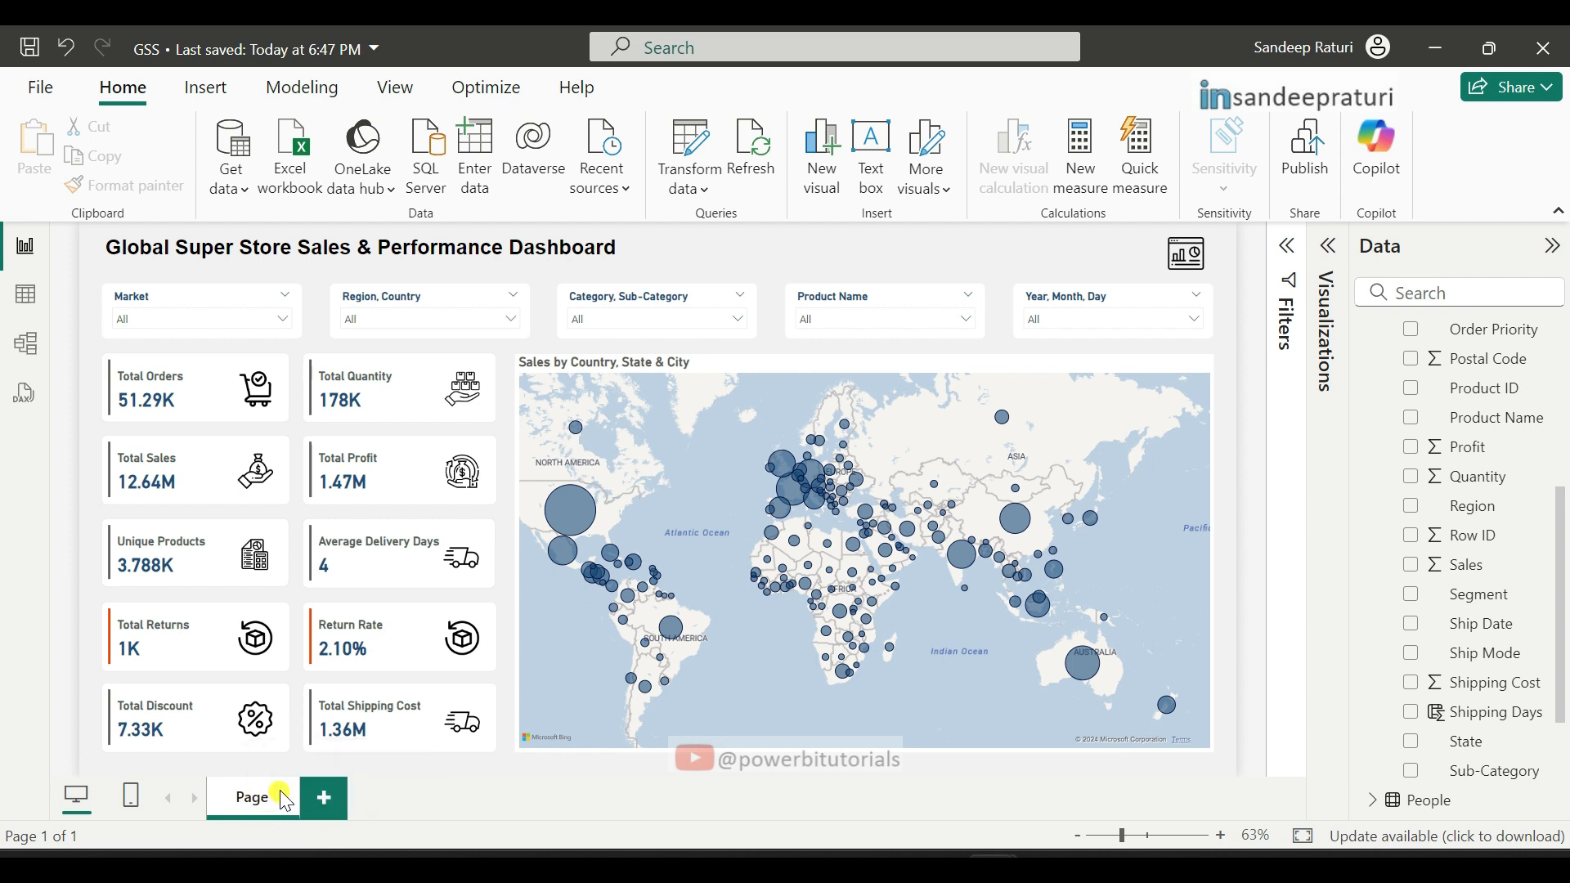
pyautogui.press('BackSpace')
pyautogui.write('Summ')
pyautogui.click(415, 767)
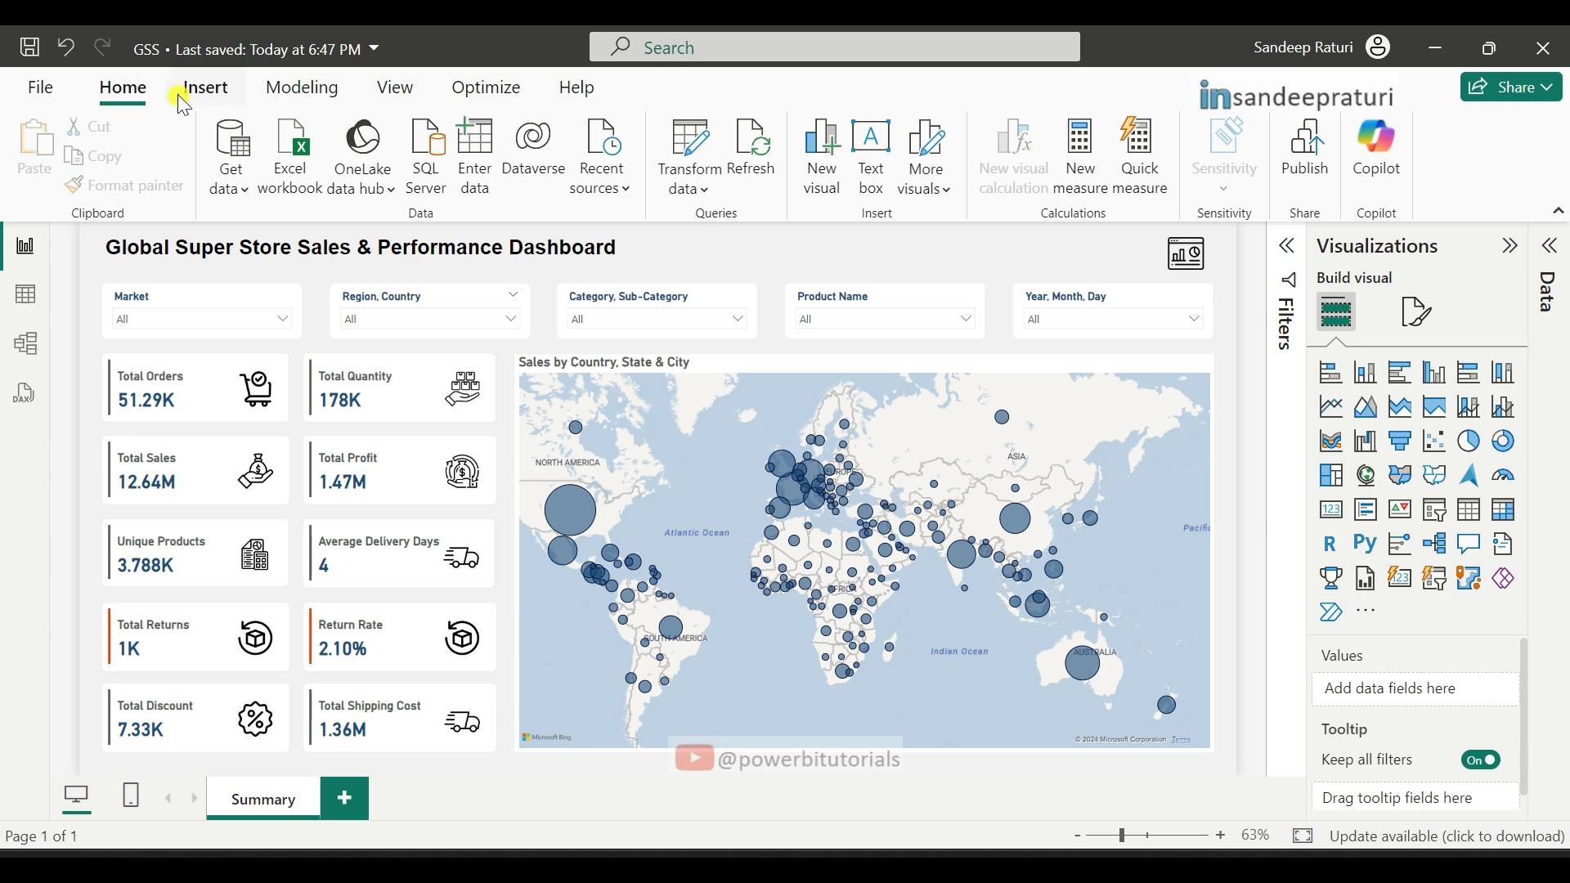
# Step: Insert a blank button and place it beside the dashboard title, above the Product Name slicer
pyautogui.click(205, 87)
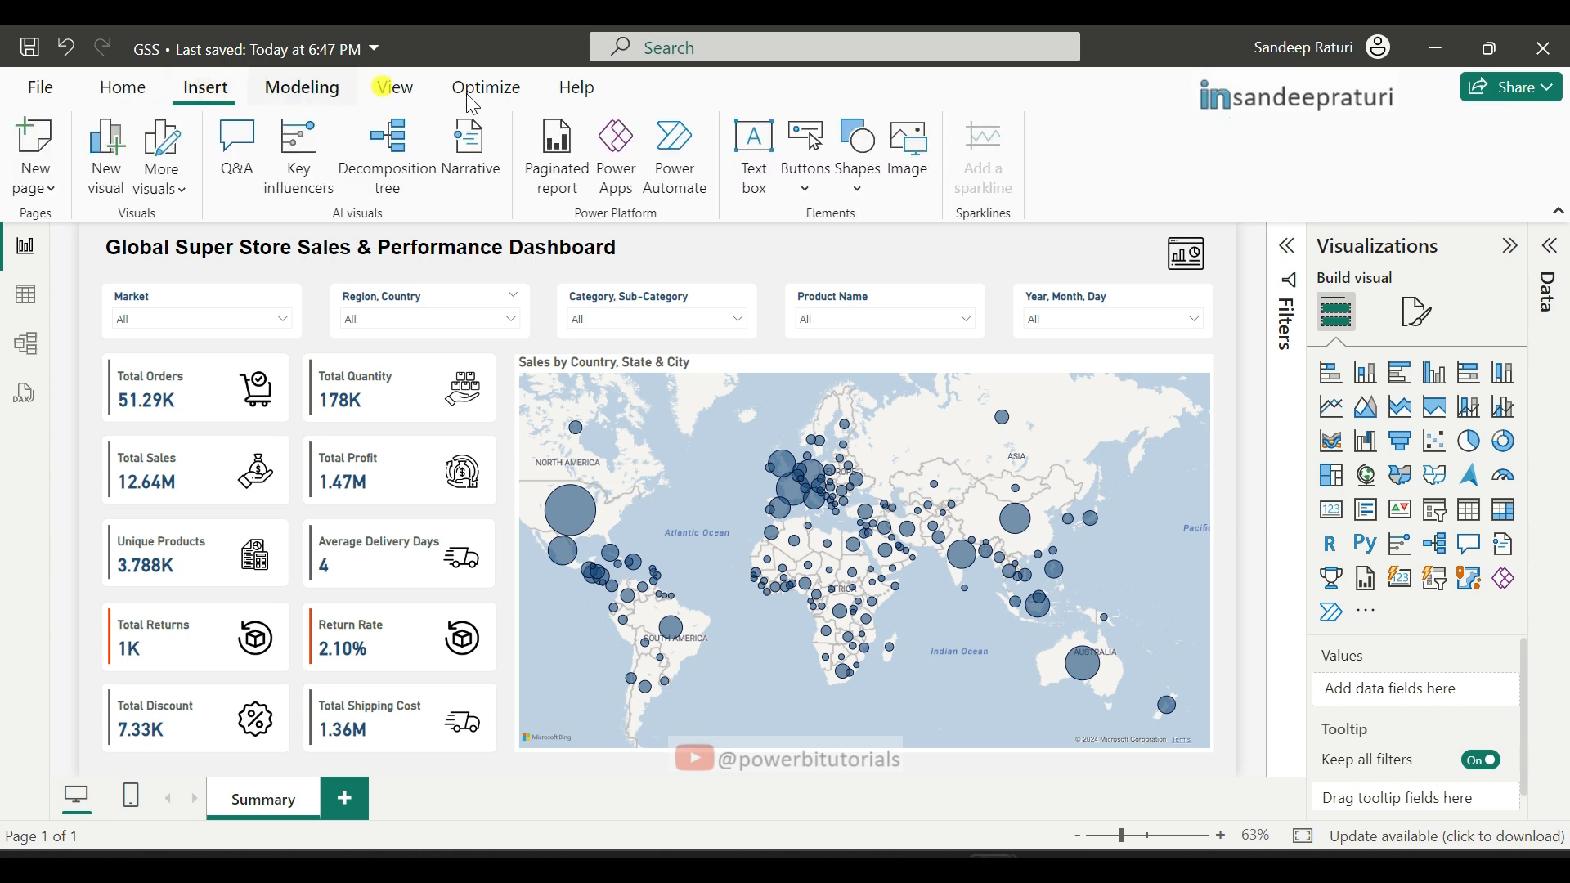
pyautogui.click(803, 175)
pyautogui.click(850, 556)
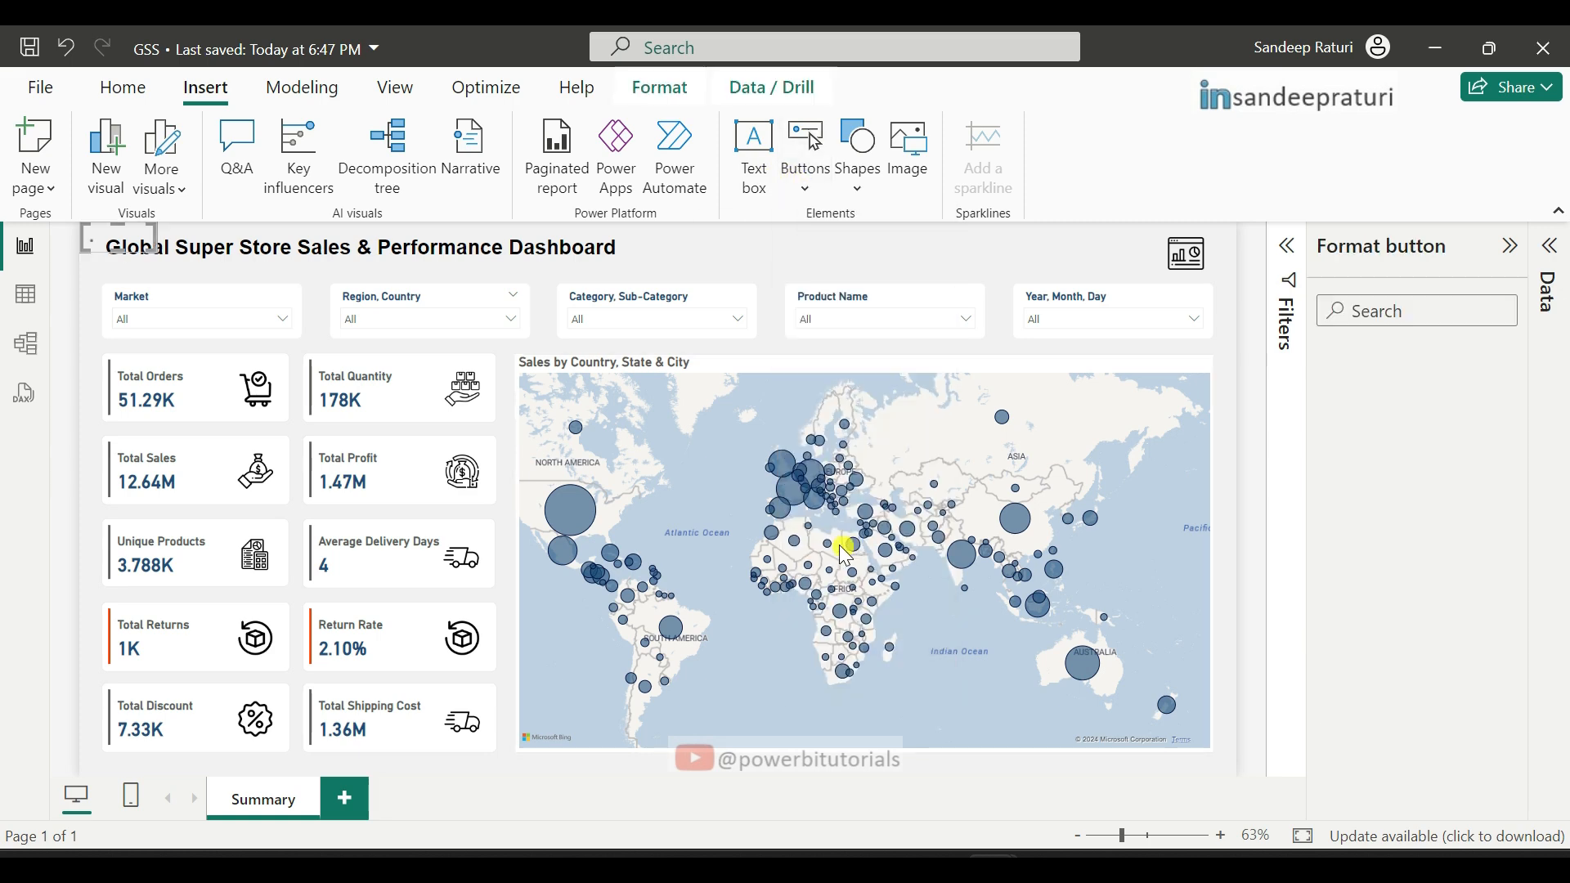
pyautogui.moveTo(157, 272); pyautogui.dragTo(916, 251)
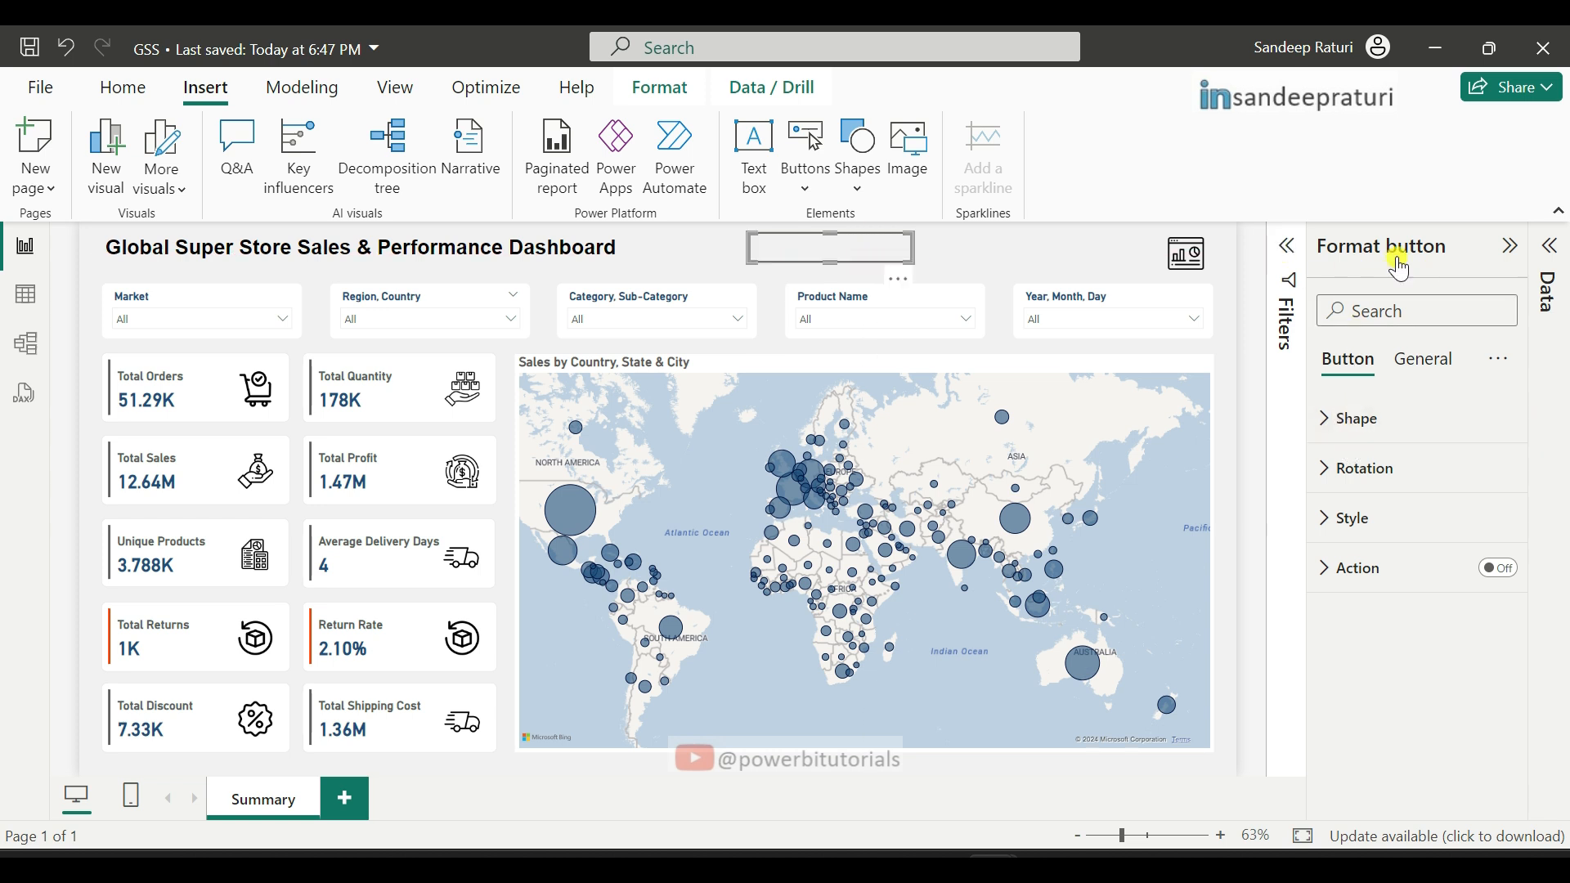
# Step: Enable text in the blank button's style and set it to "View Sales & Performance"
pyautogui.click(1427, 515)
pyautogui.scroll(-3, 1476, 517)
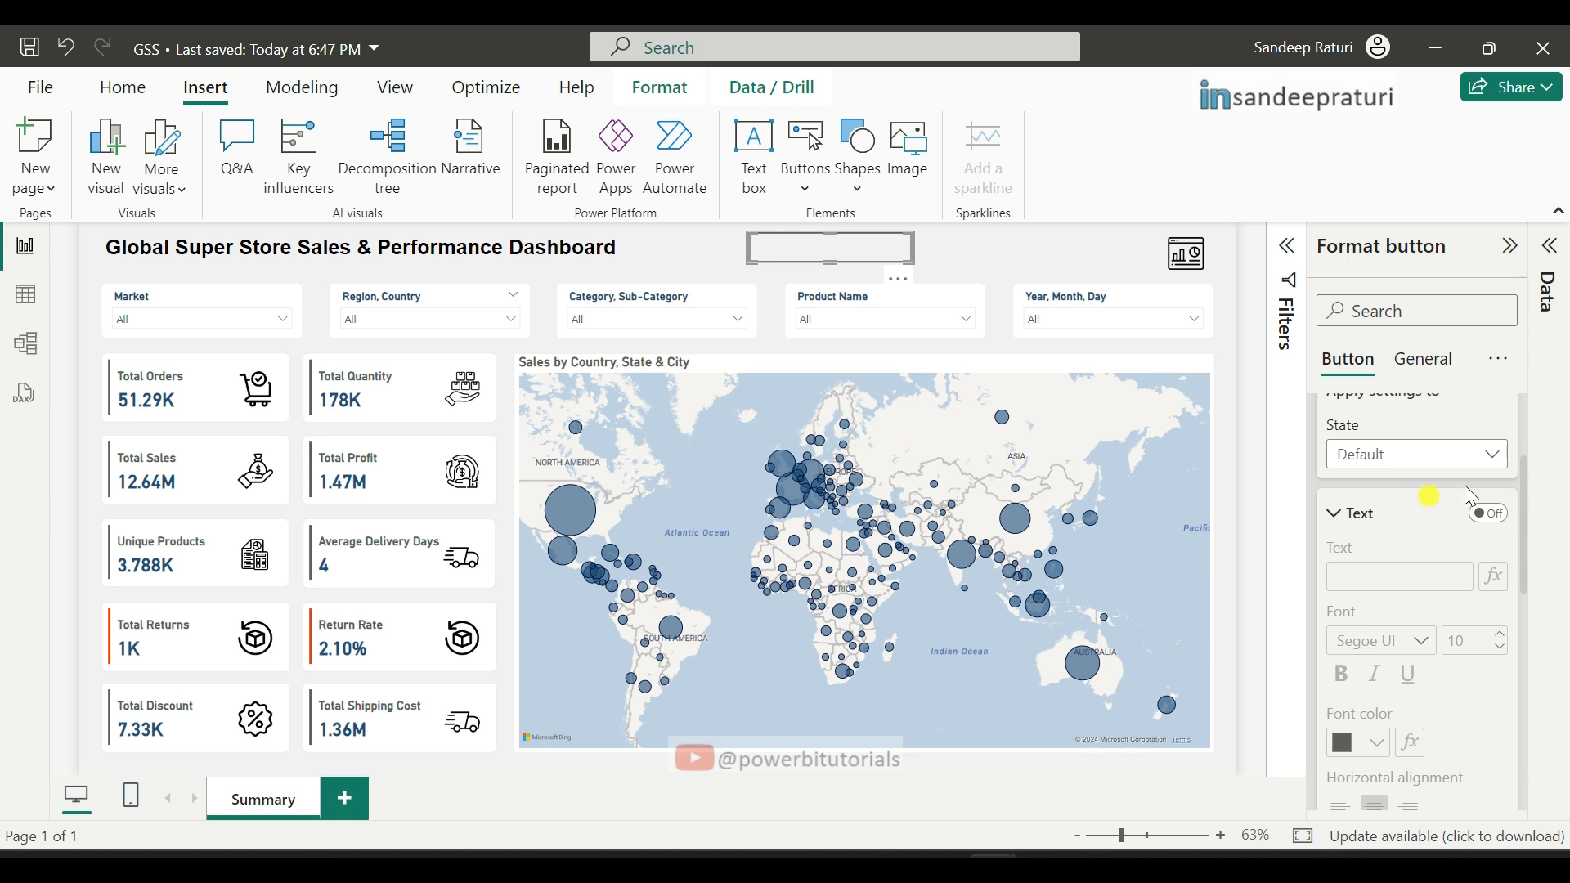
pyautogui.click(1497, 515)
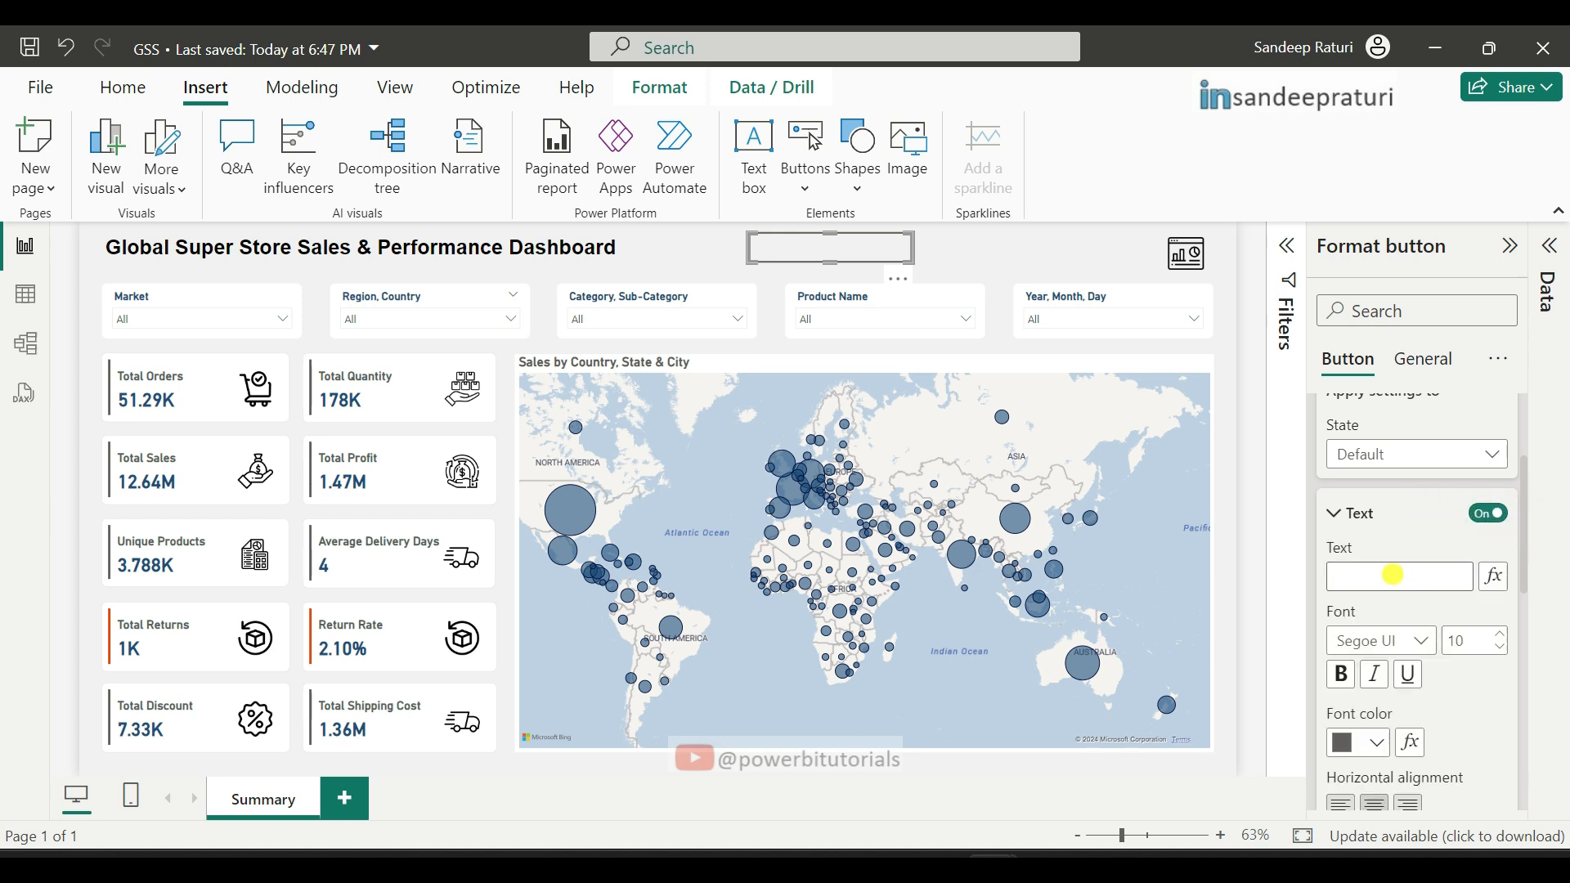
pyautogui.click(1390, 576)
pyautogui.write('View Sales &')
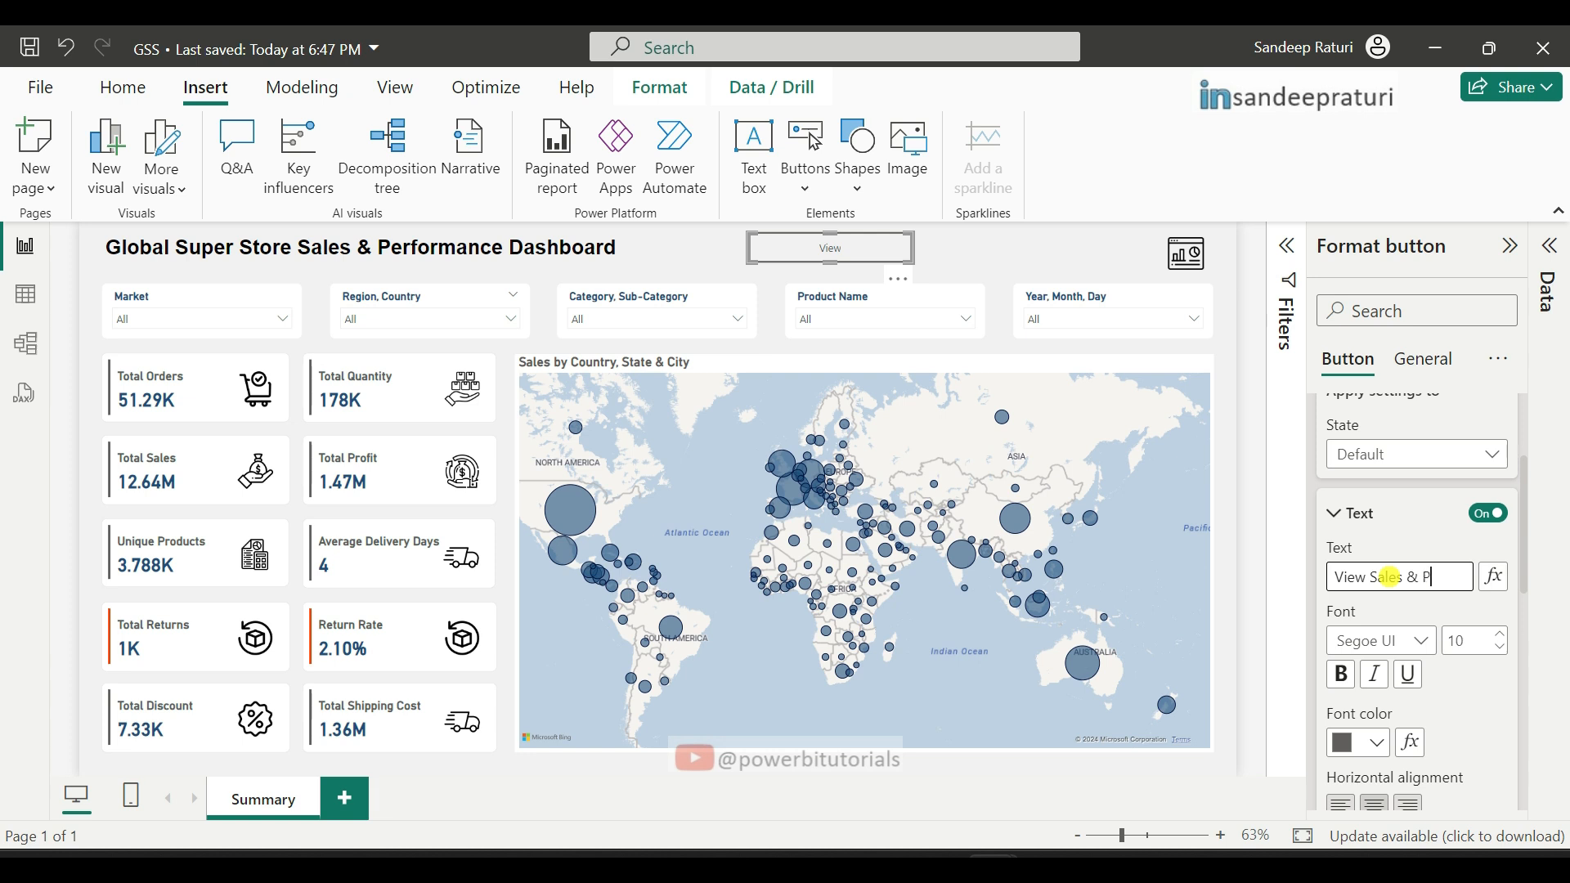
pyautogui.write(' Performance')
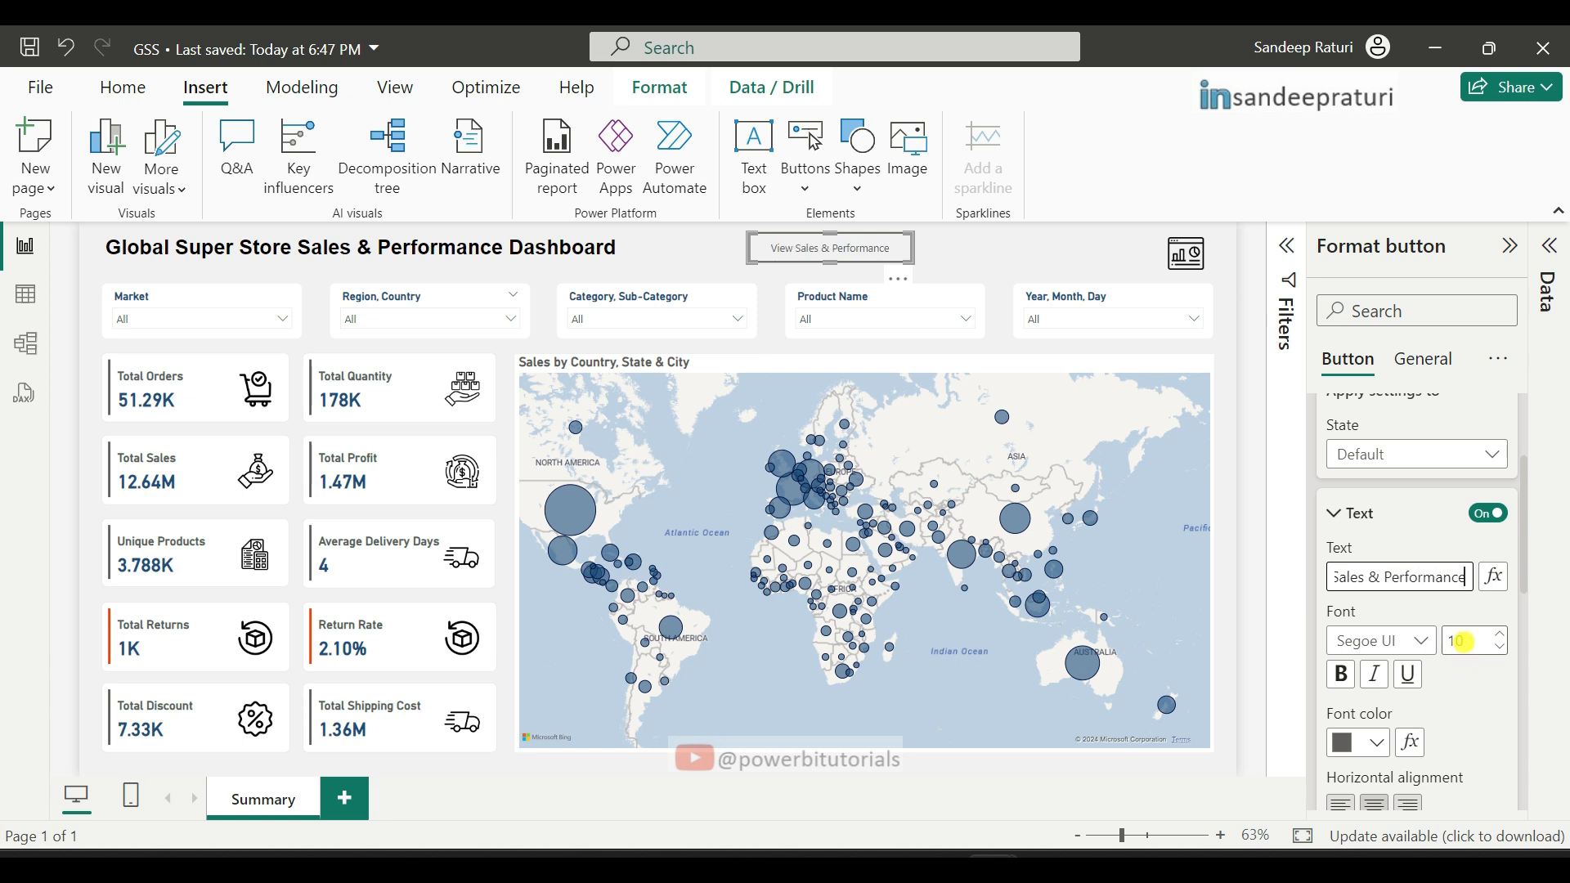
# Step: Set the button text to 12-point DIN font in the dark blue from the recent colors
pyautogui.click(1502, 634)
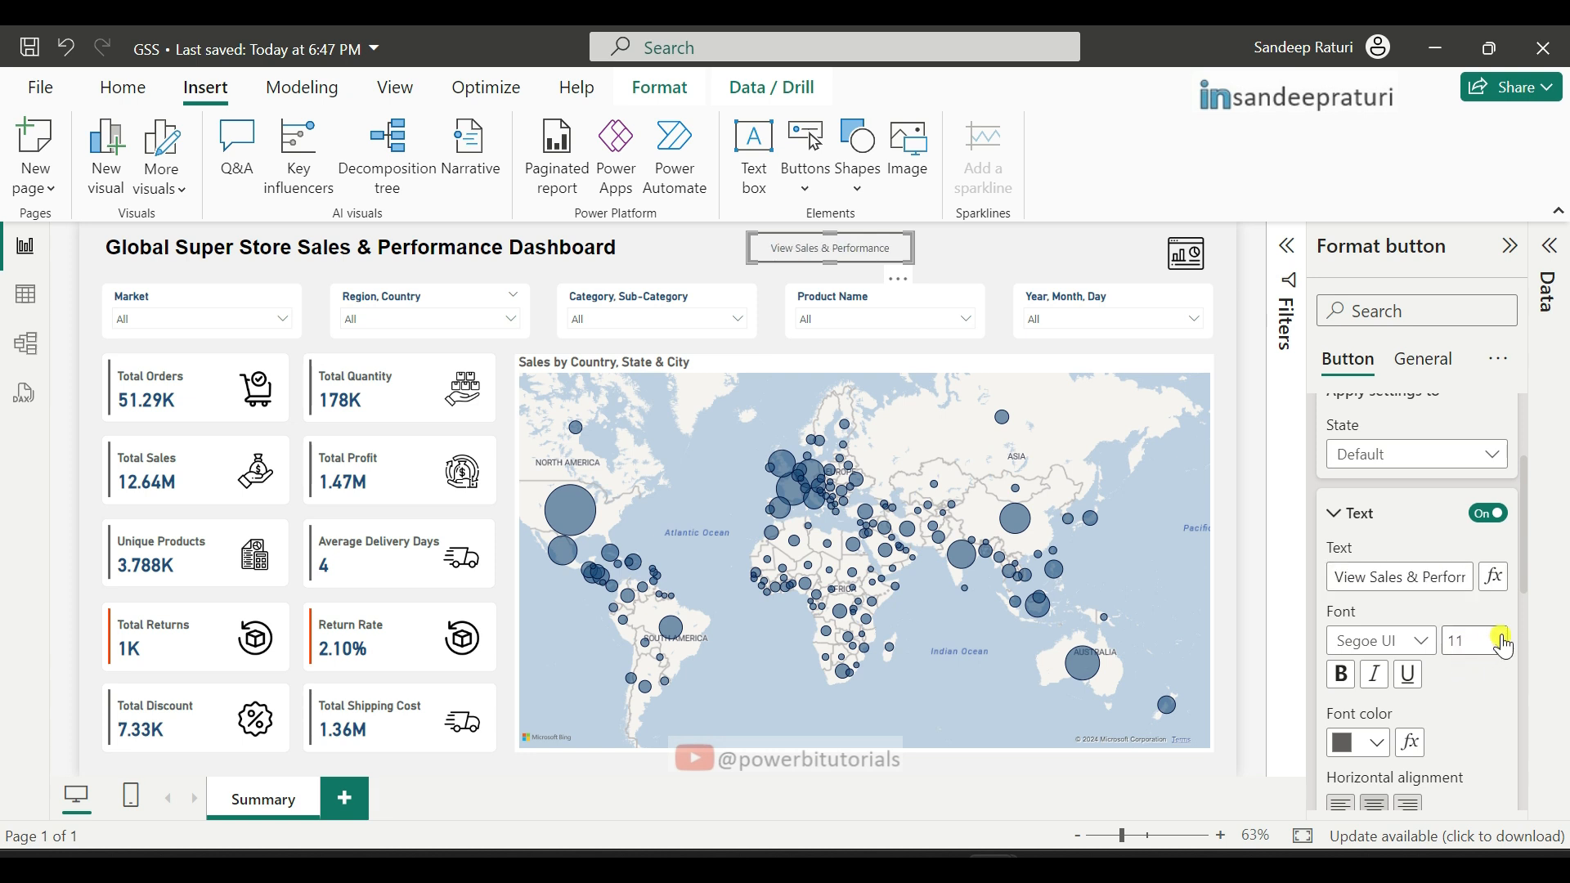
pyautogui.click(1501, 634)
pyautogui.click(1367, 641)
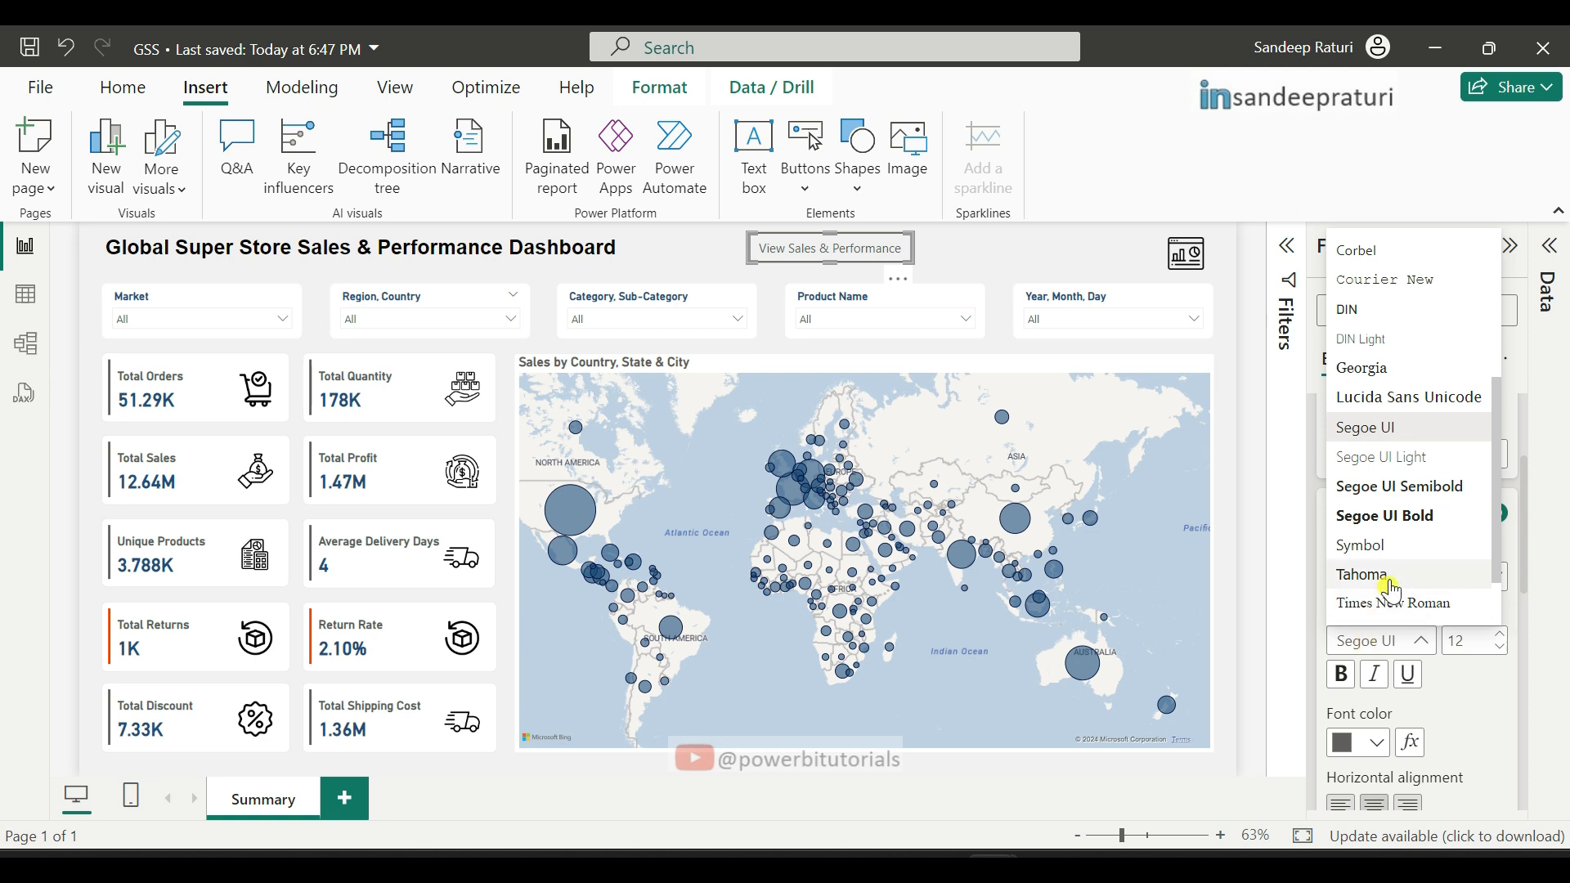
pyautogui.click(1349, 310)
pyautogui.moveTo(1524, 546); pyautogui.dragTo(1524, 592)
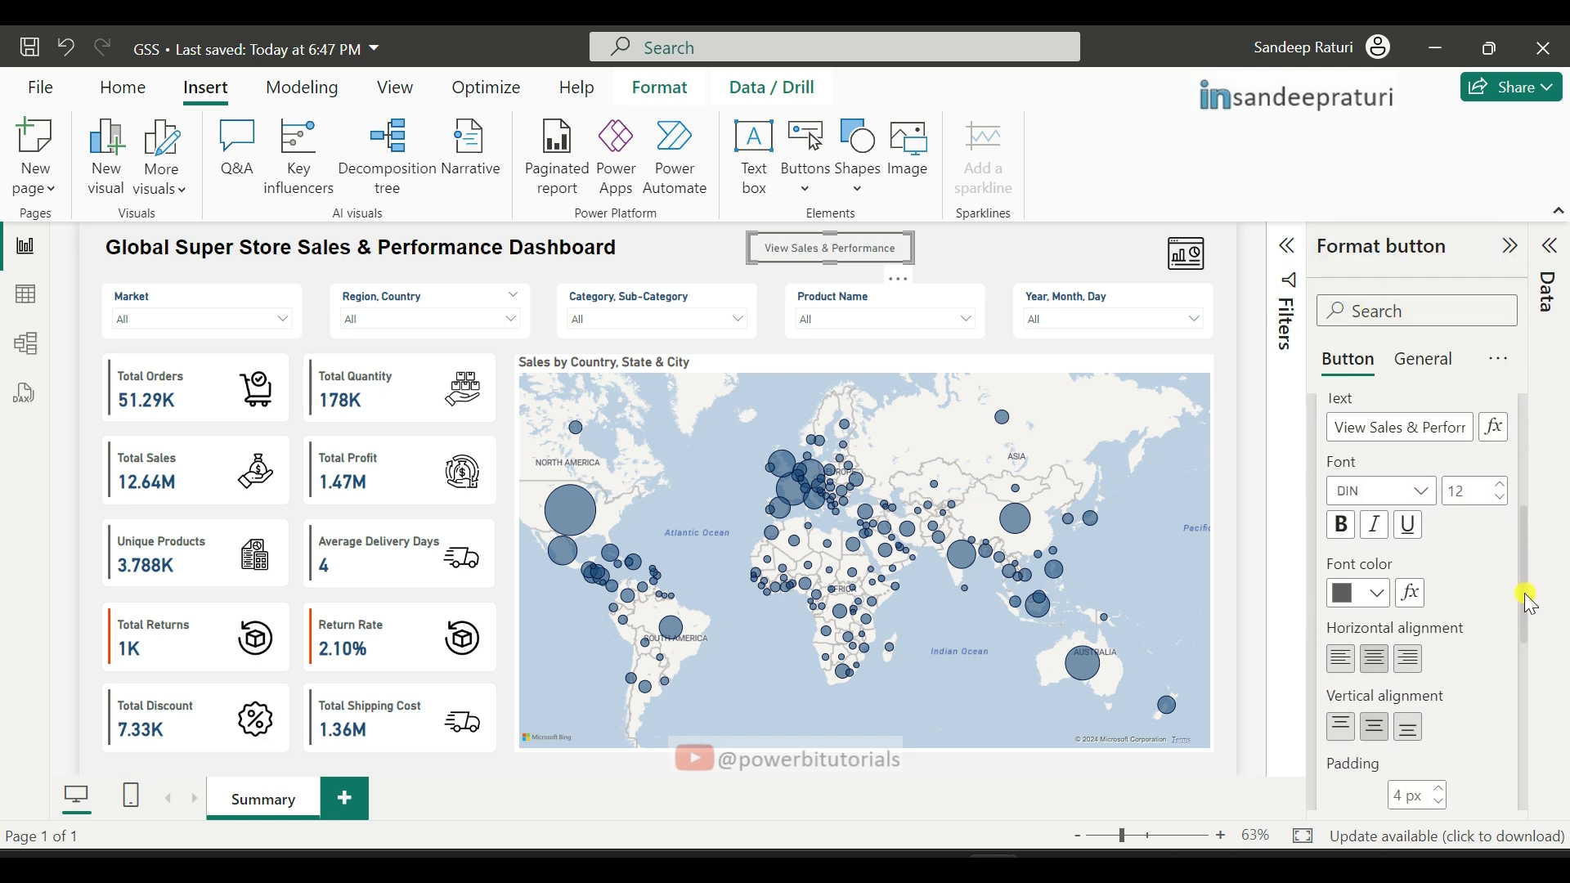
pyautogui.click(1381, 592)
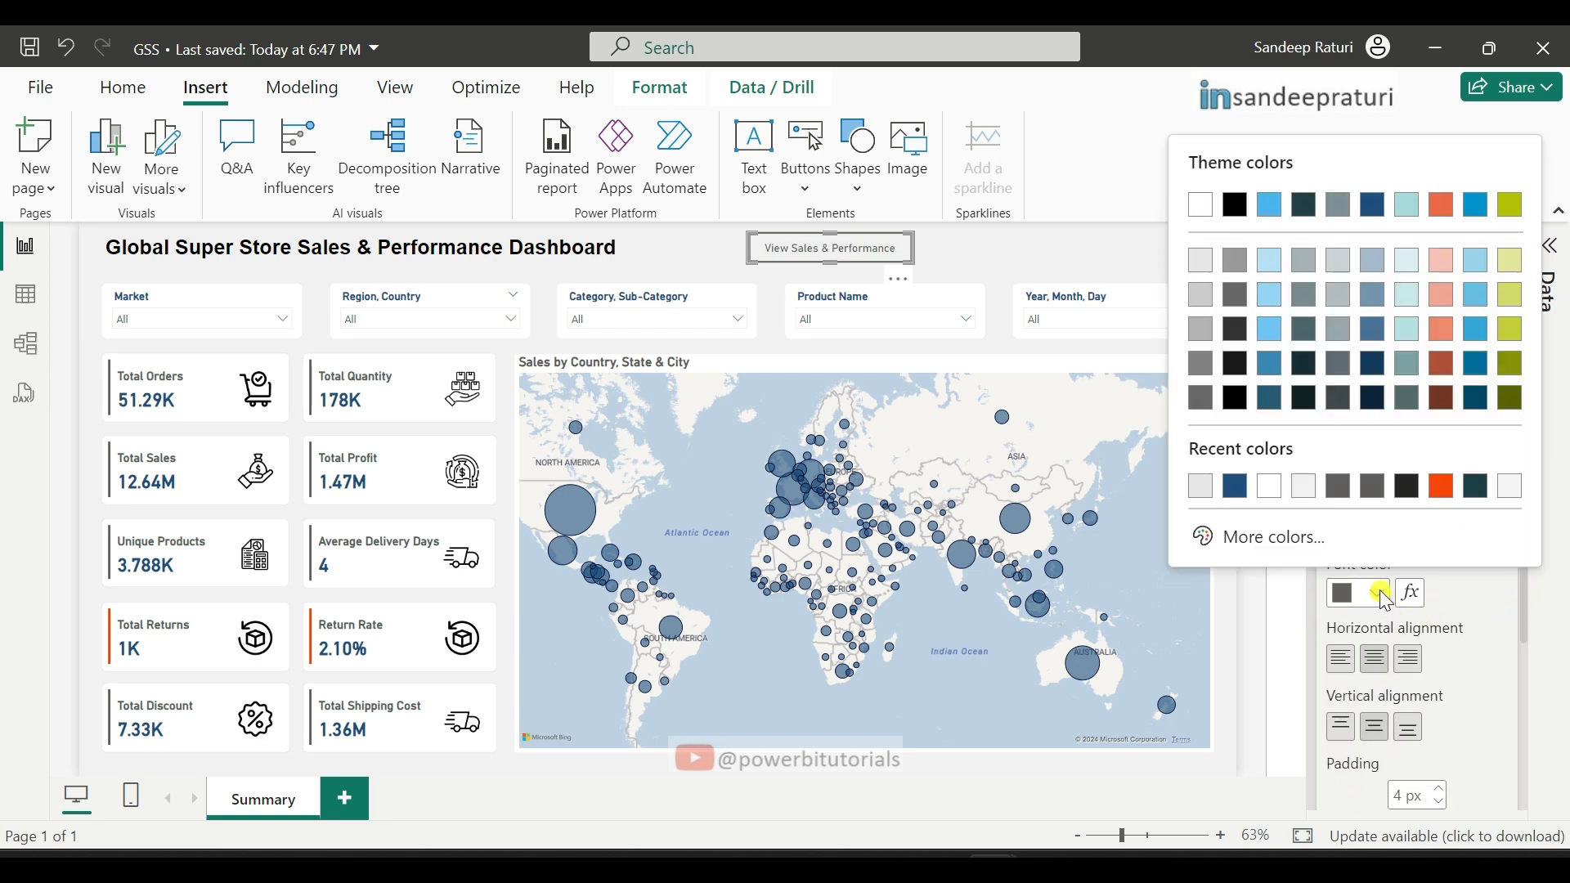
pyautogui.click(1238, 491)
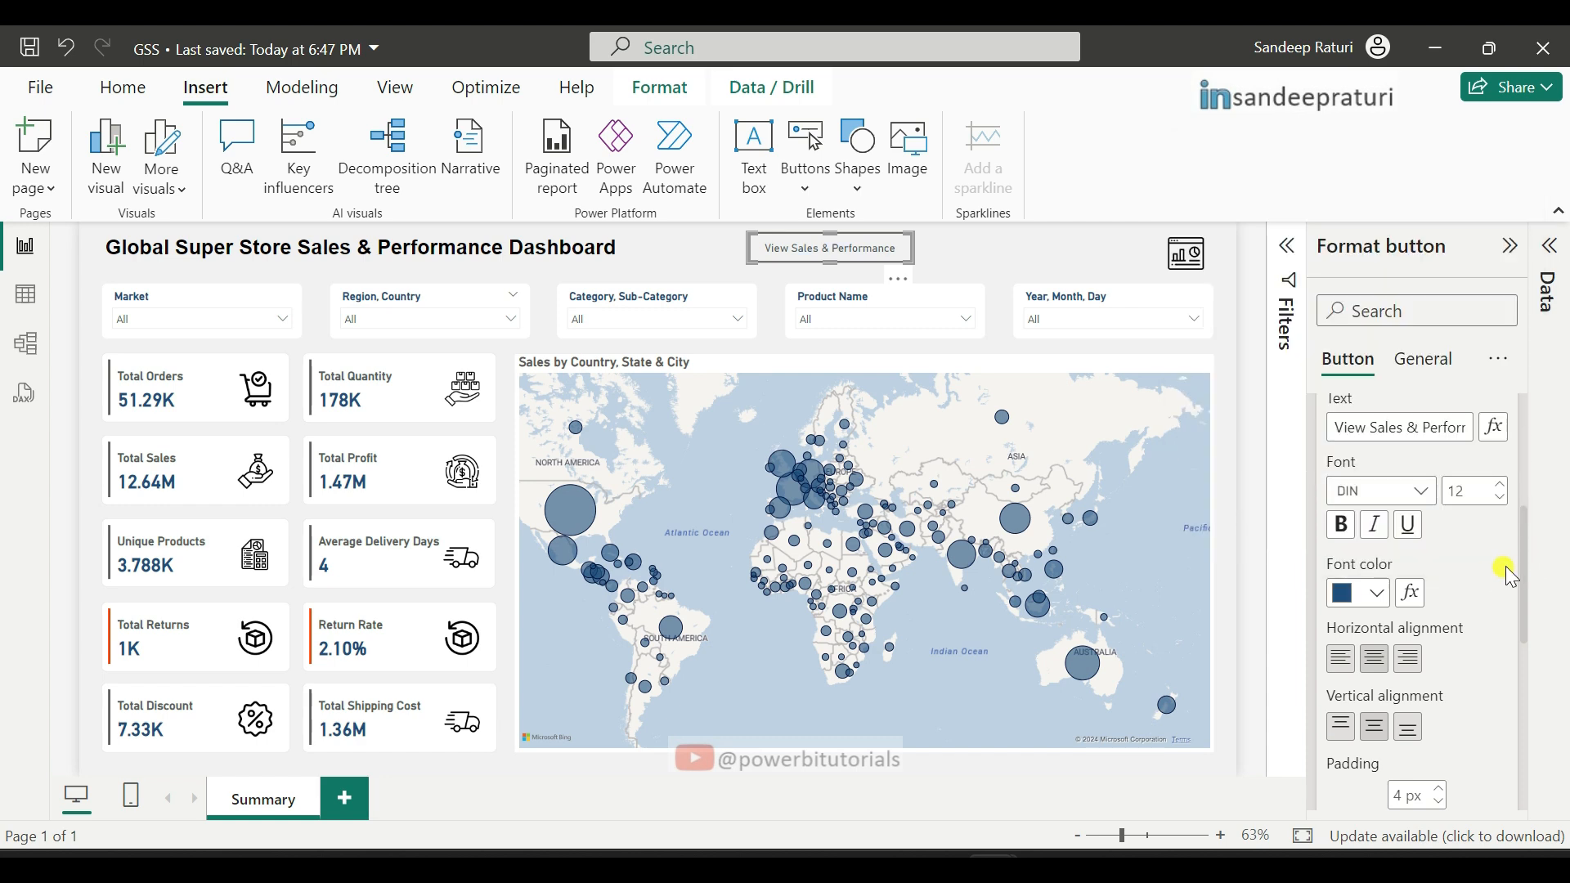
# Step: Turn off the button's icon and set its fill to the custom color e6e6e6
pyautogui.moveTo(1526, 578); pyautogui.dragTo(1520, 675)
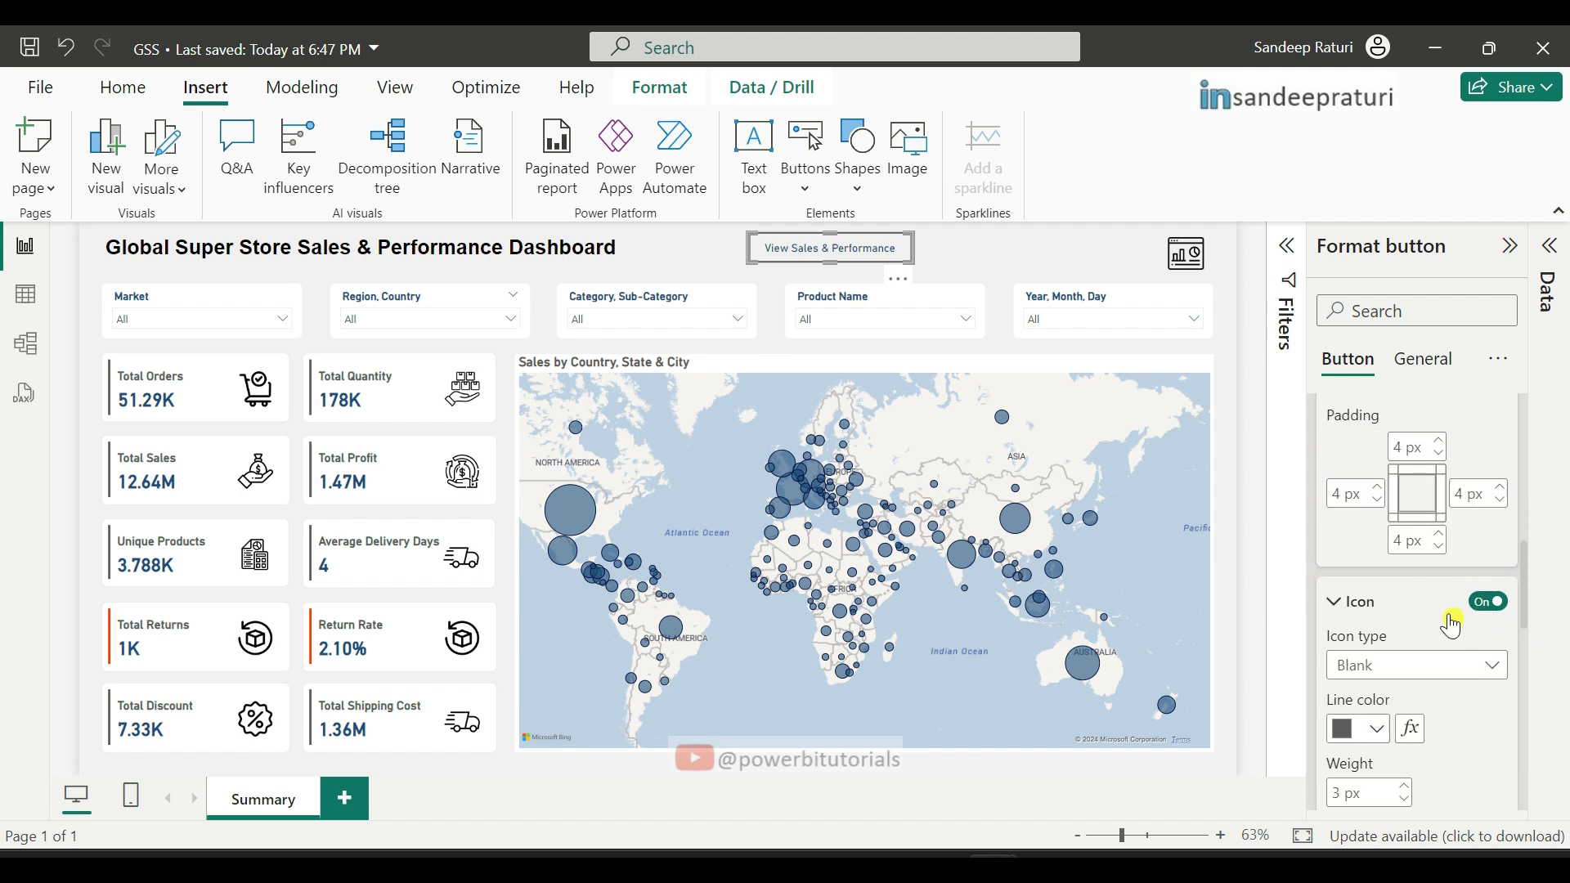
pyautogui.click(1489, 602)
pyautogui.click(1489, 661)
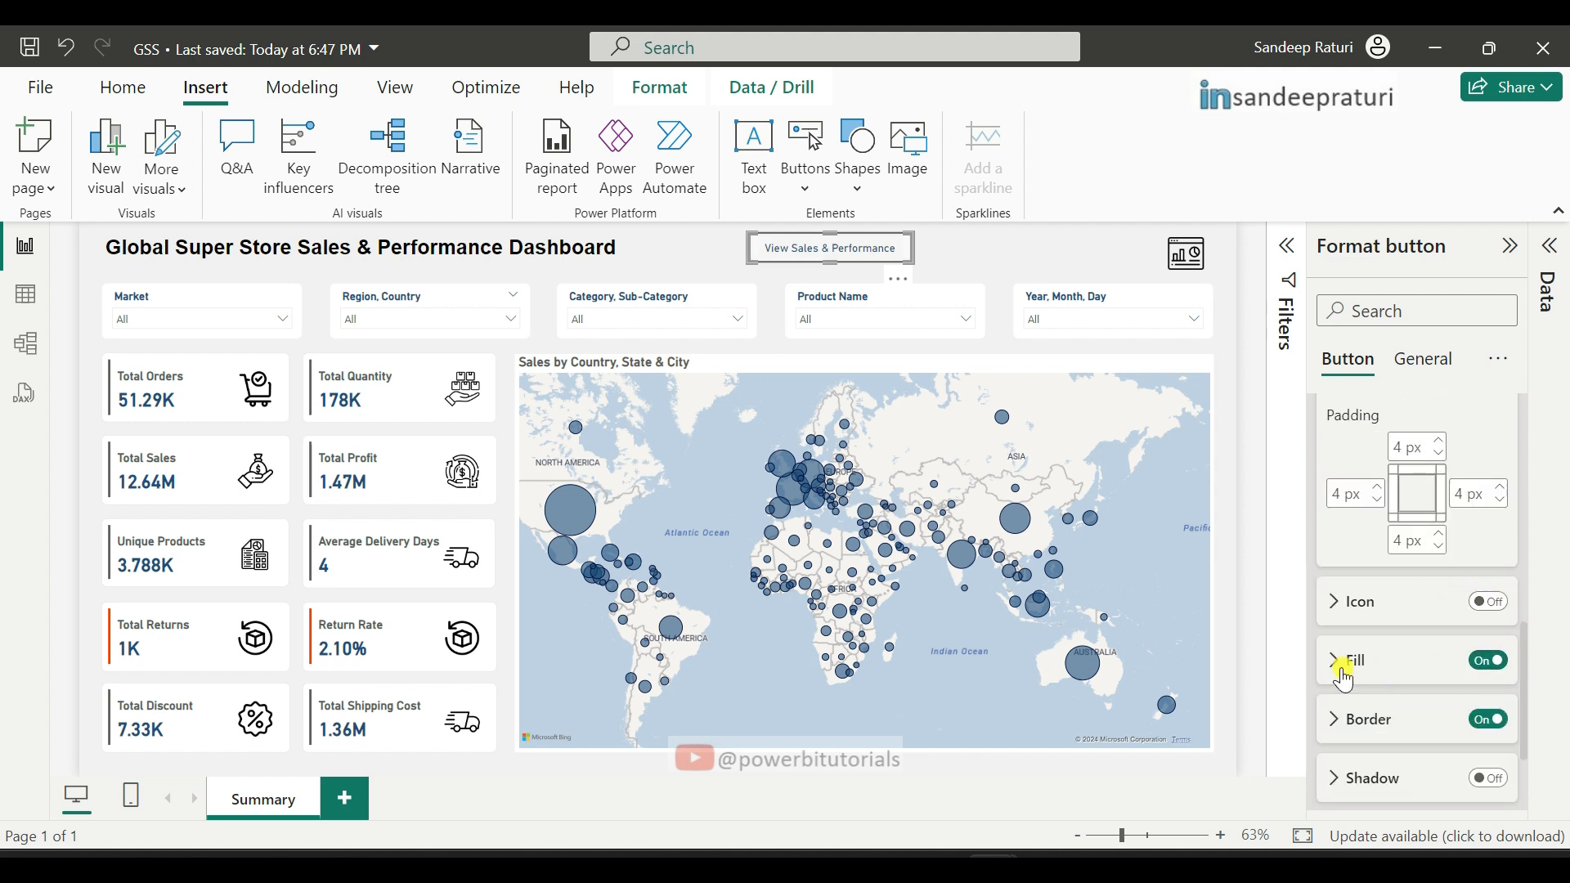
pyautogui.moveTo(1533, 622); pyautogui.dragTo(1528, 652)
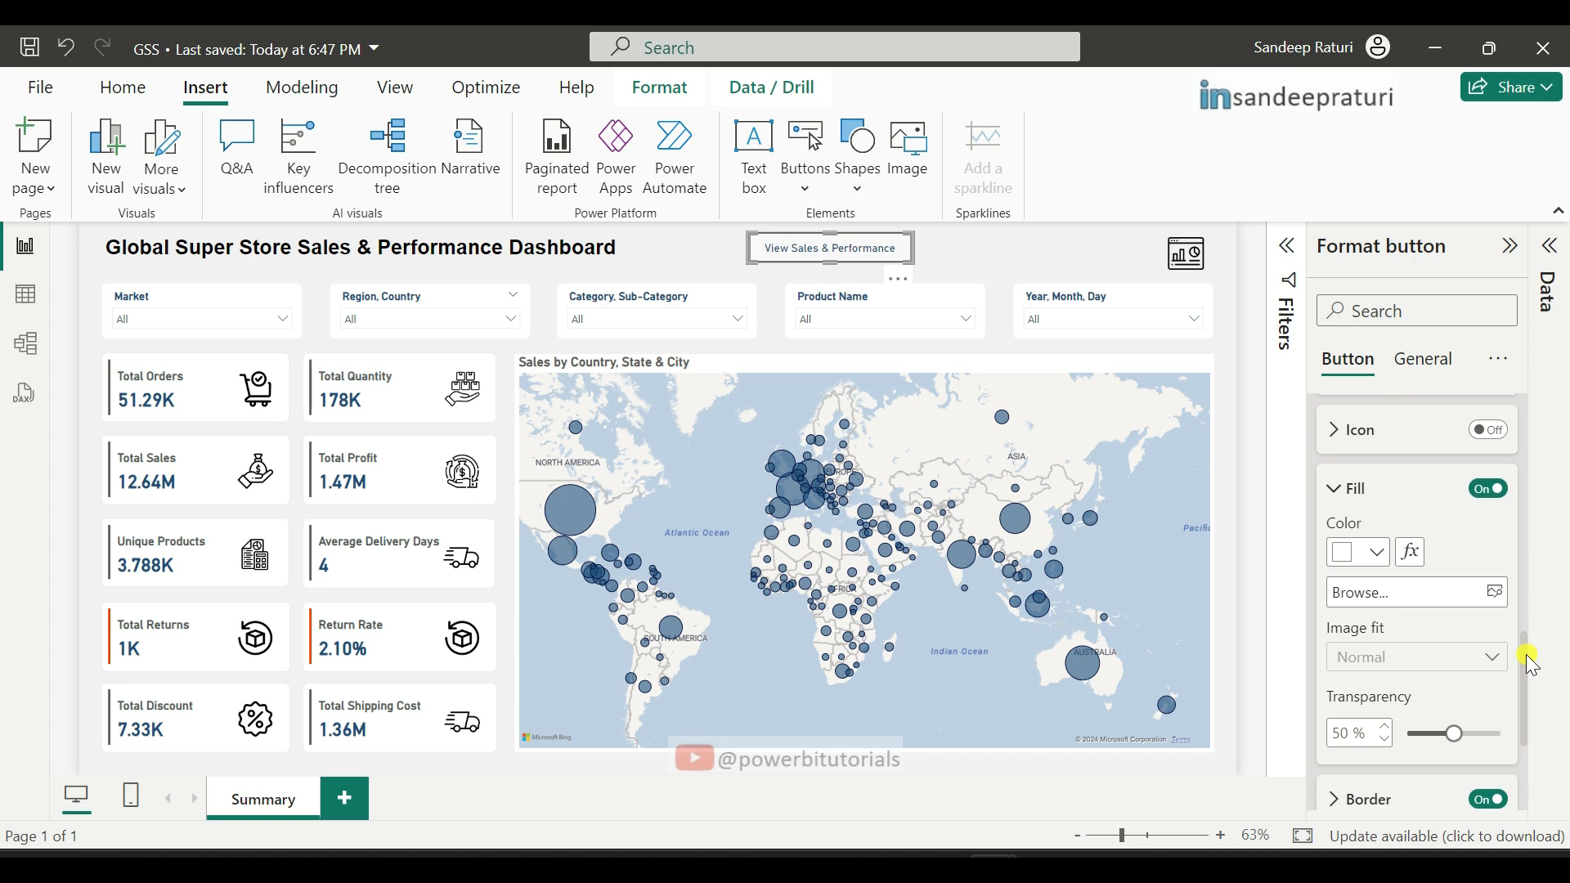
pyautogui.click(1386, 563)
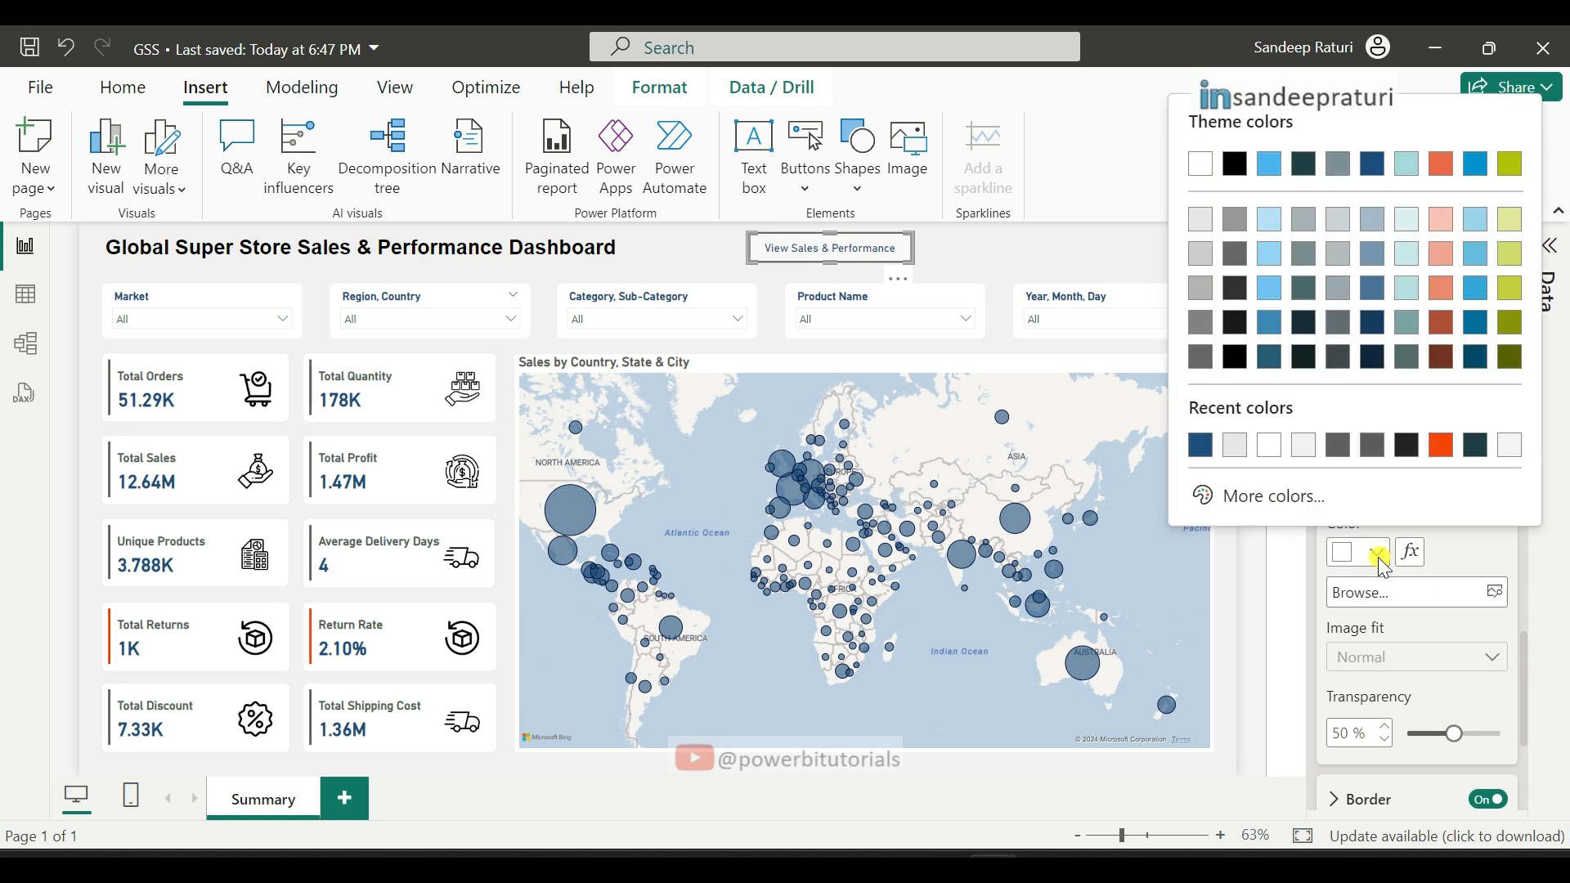
pyautogui.click(1267, 496)
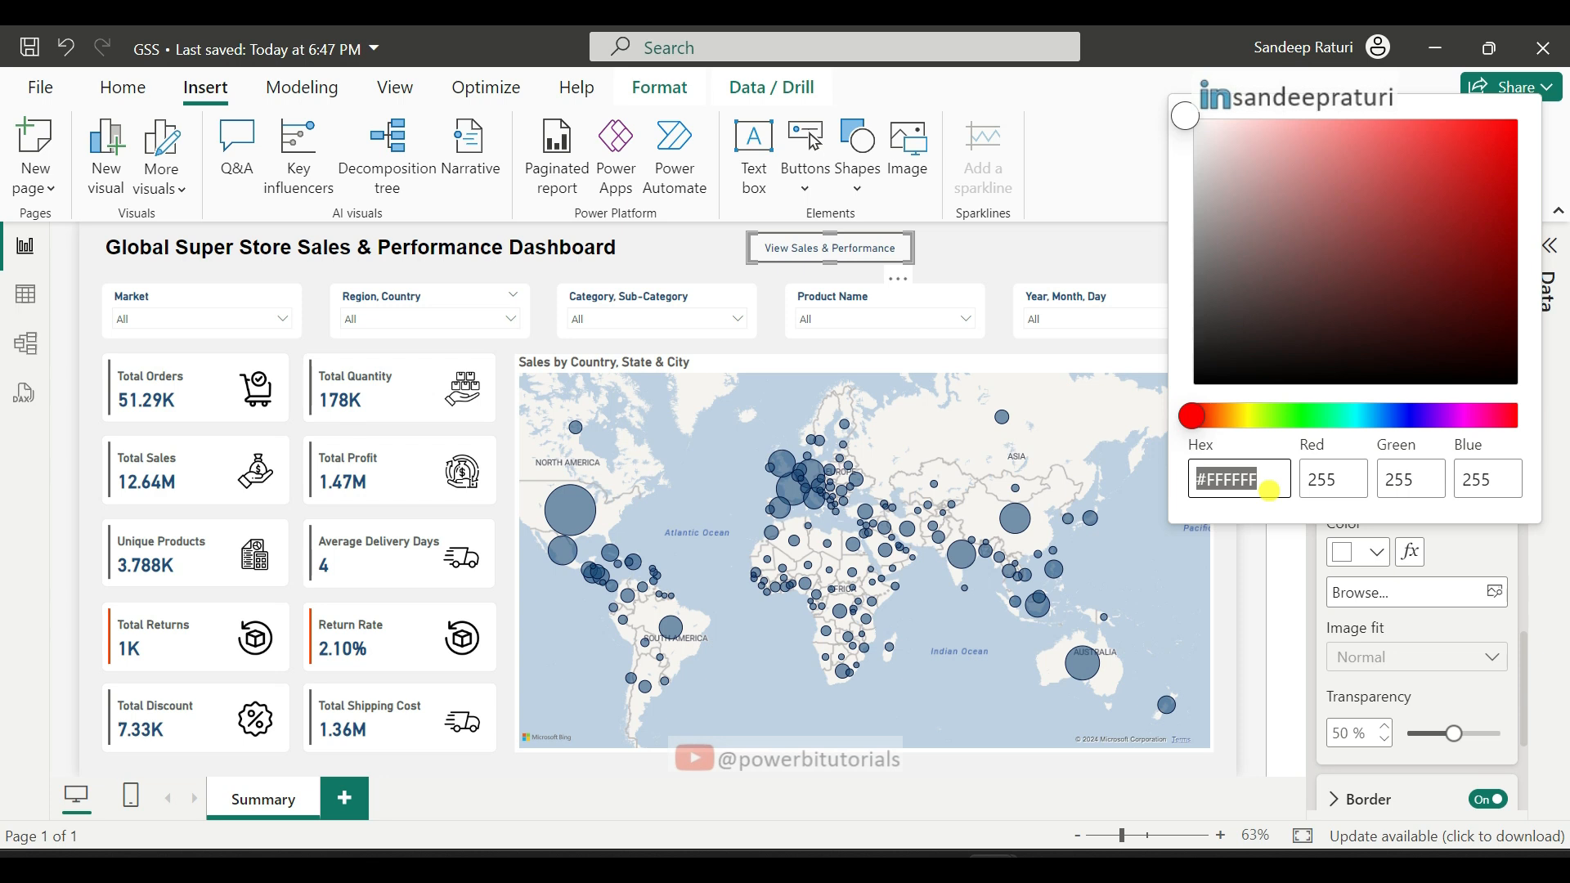
pyautogui.write('e6e6')
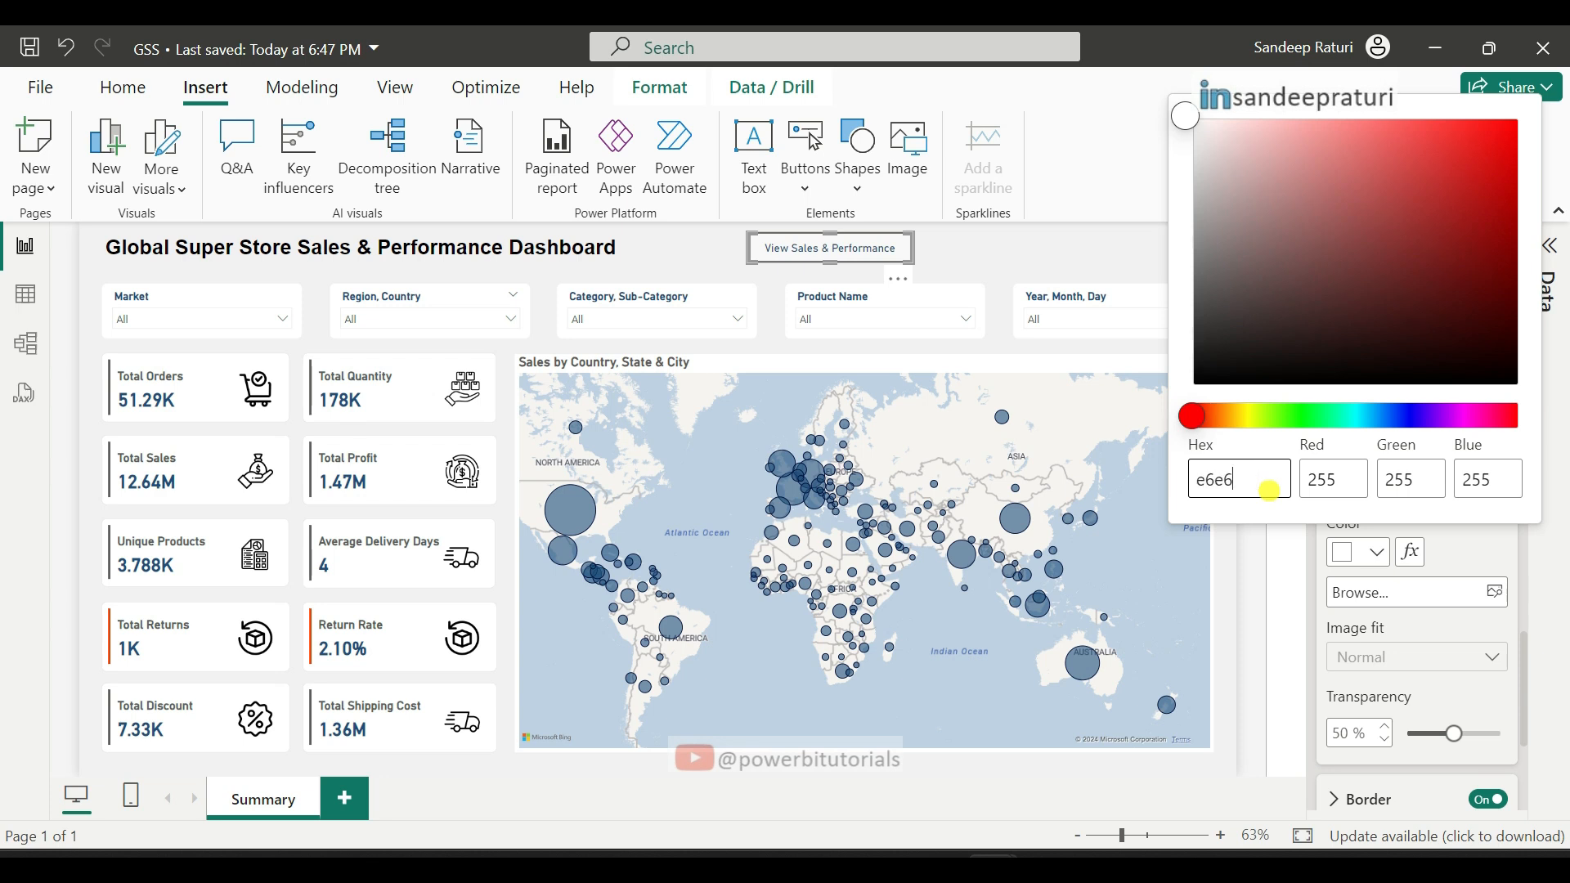
pyautogui.write('e6')
pyautogui.click(1400, 731)
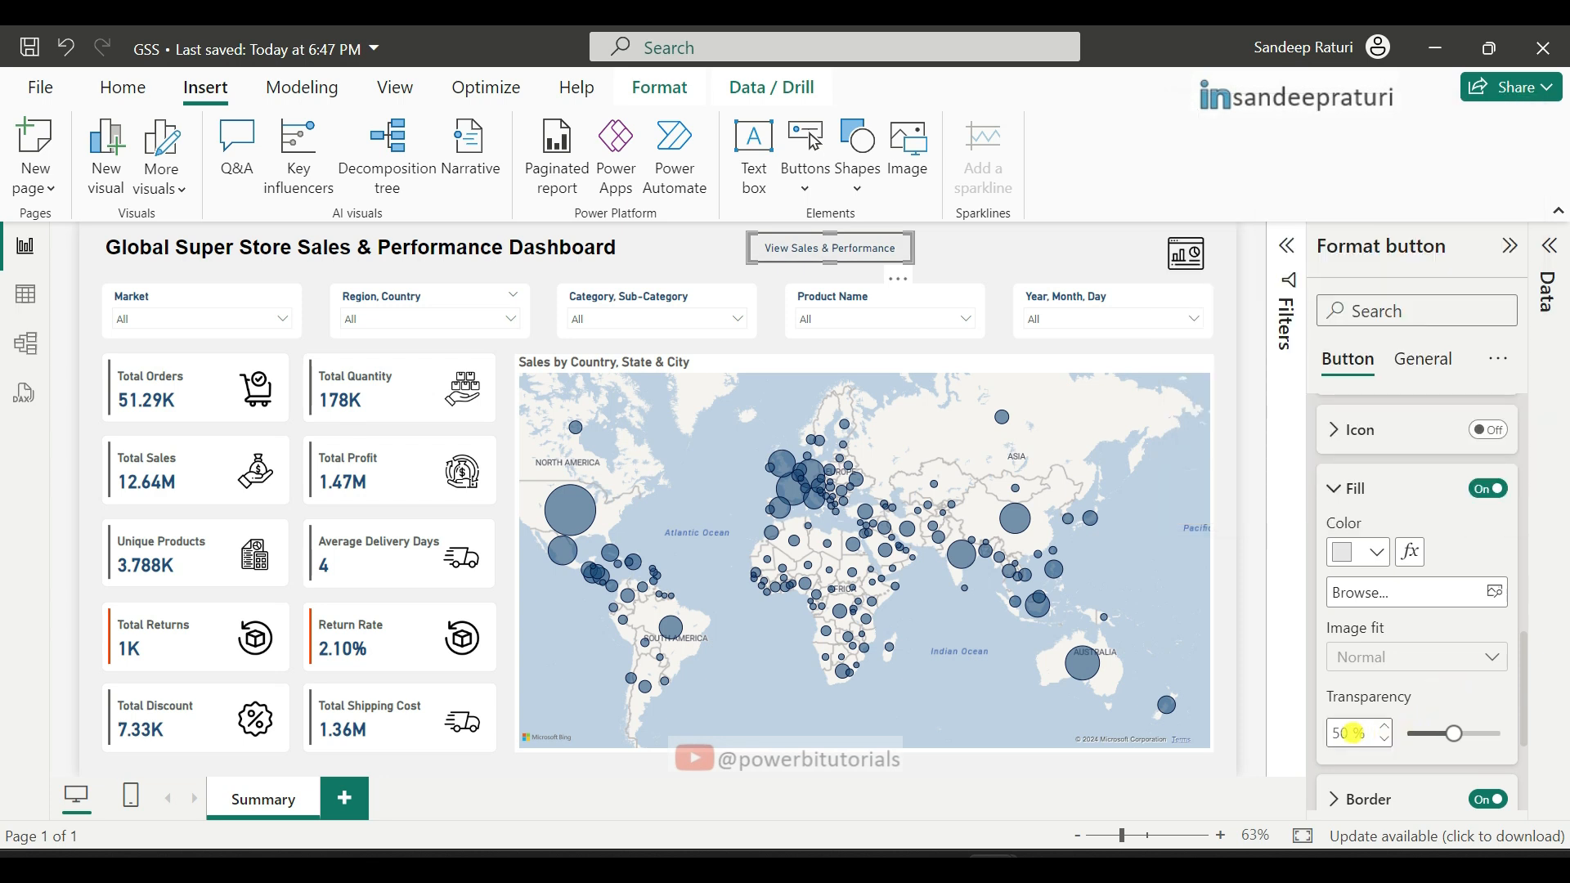
# Step: Set the button's fill transparency to 15% and turn off its border
pyautogui.doubleClick(1347, 732)
pyautogui.write('15')
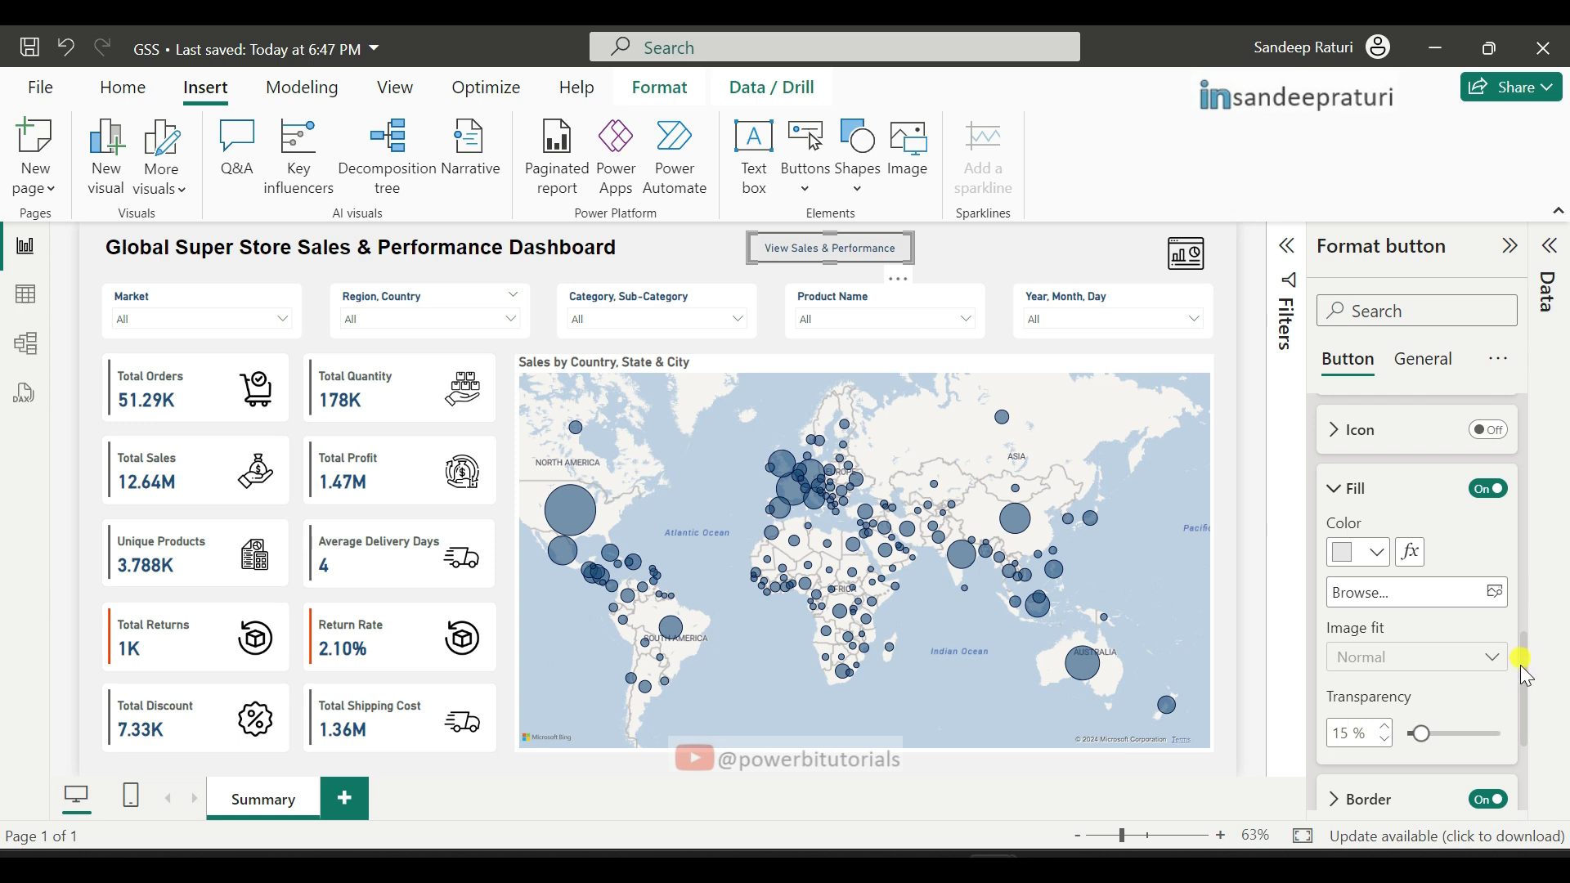
pyautogui.moveTo(1528, 673); pyautogui.dragTo(1528, 728)
pyautogui.scroll(1, 1529, 730)
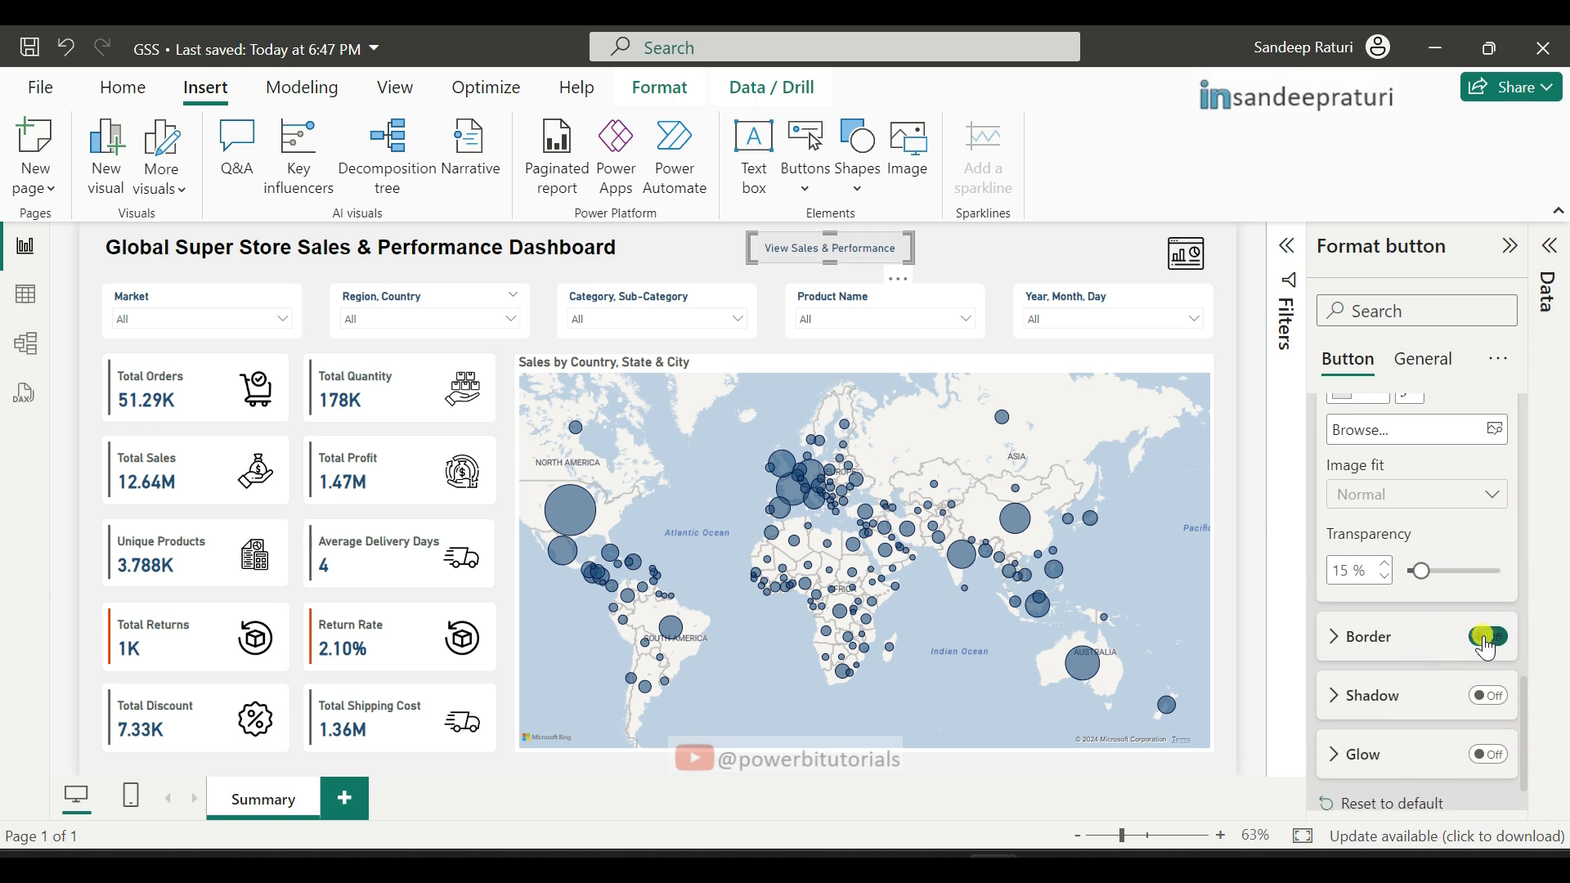
pyautogui.click(1488, 636)
# Step: Apply the button's style settings to the On hover state and change its font color to white
pyautogui.moveTo(1528, 746); pyautogui.dragTo(1528, 460)
pyautogui.click(1415, 645)
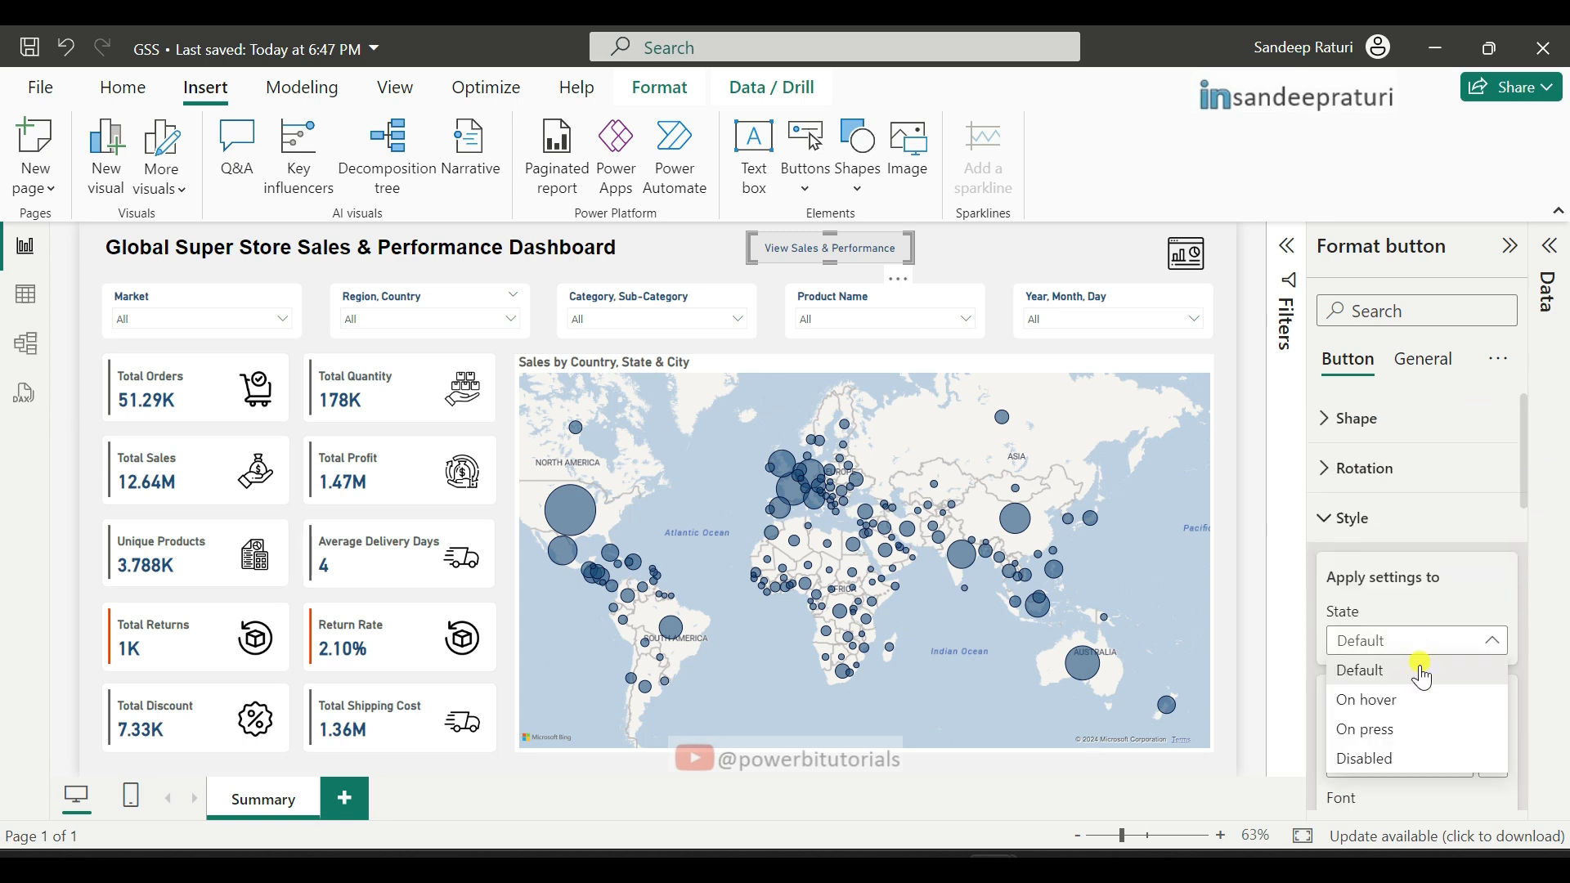
pyautogui.click(1408, 705)
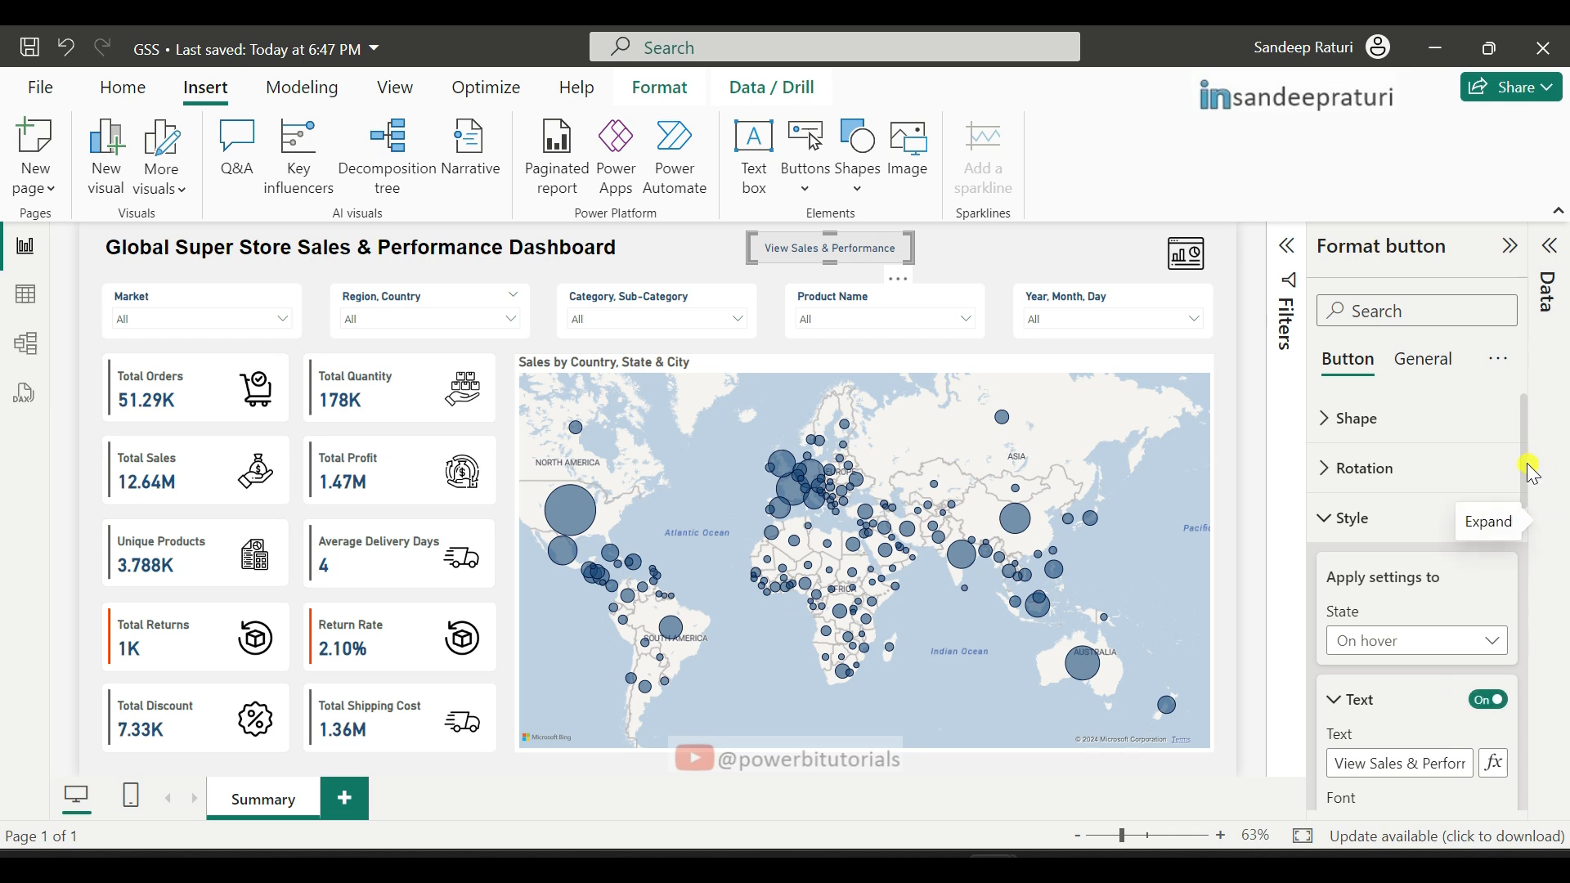
pyautogui.scroll(-3, 1526, 474)
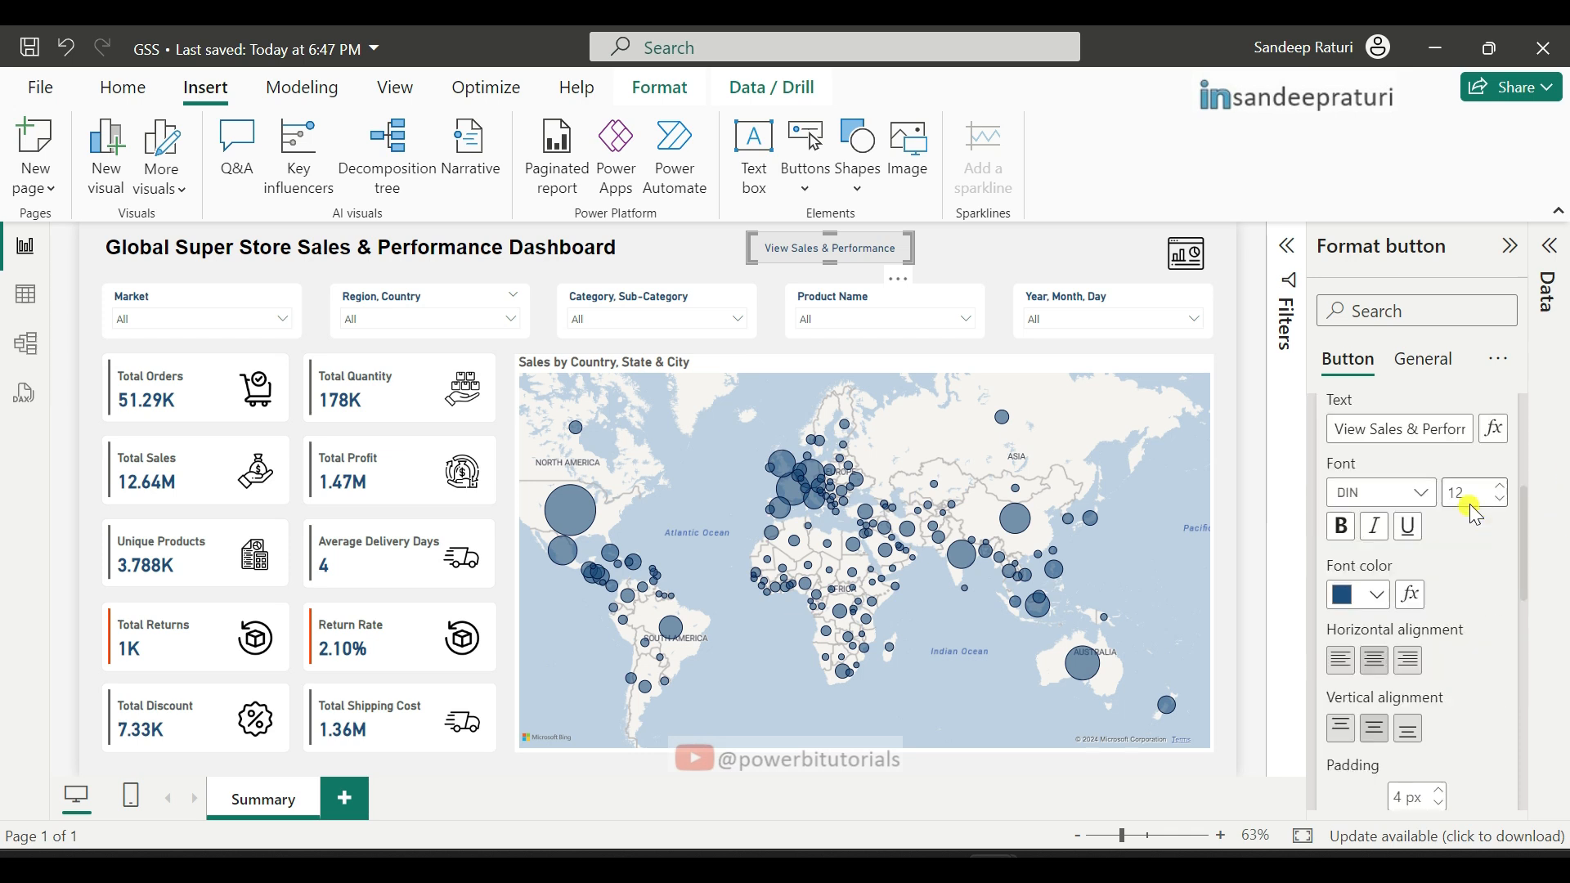
pyautogui.click(1378, 595)
pyautogui.click(1270, 489)
pyautogui.scroll(-5, 1454, 663)
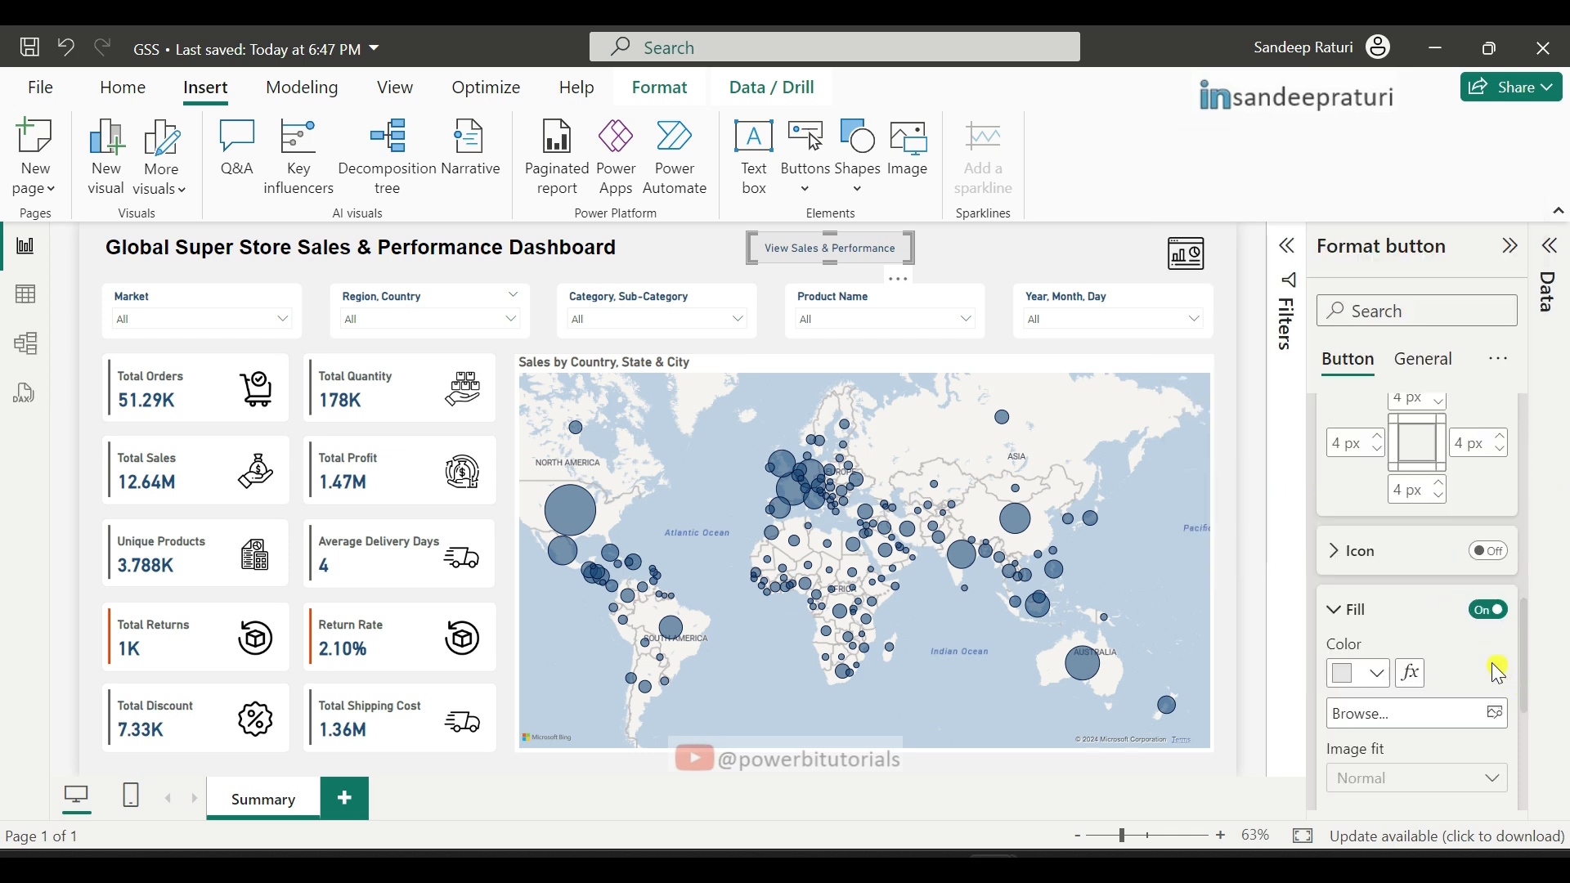
# Step: Set the button's On hover fill to the dark blue from the recent colors and lower its fill transparency
pyautogui.scroll(-3, 1453, 662)
pyautogui.click(1379, 427)
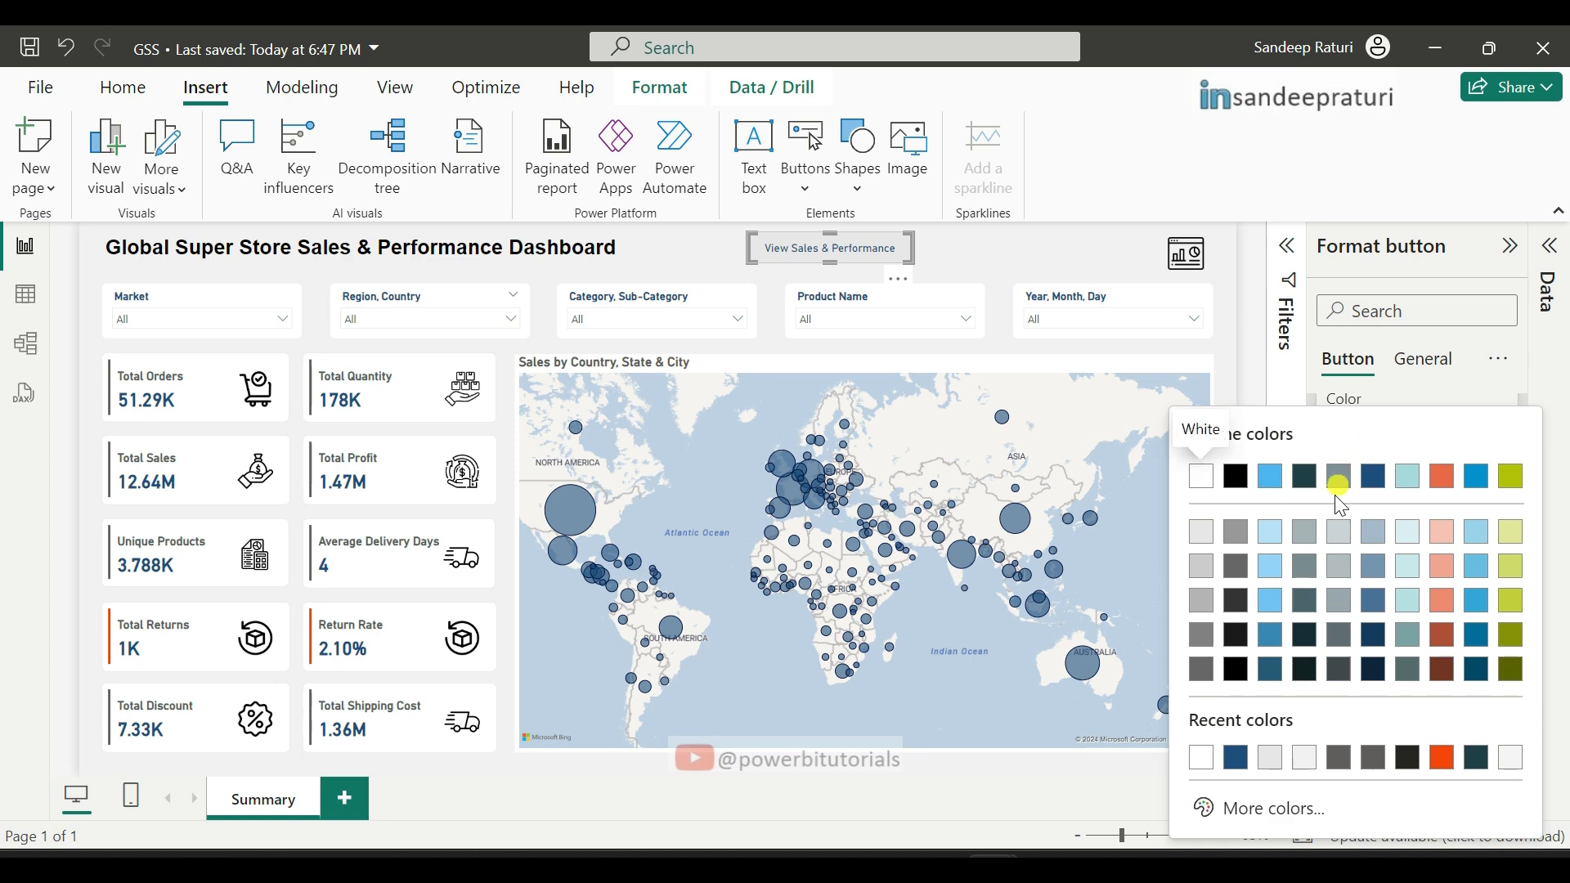
pyautogui.click(1238, 757)
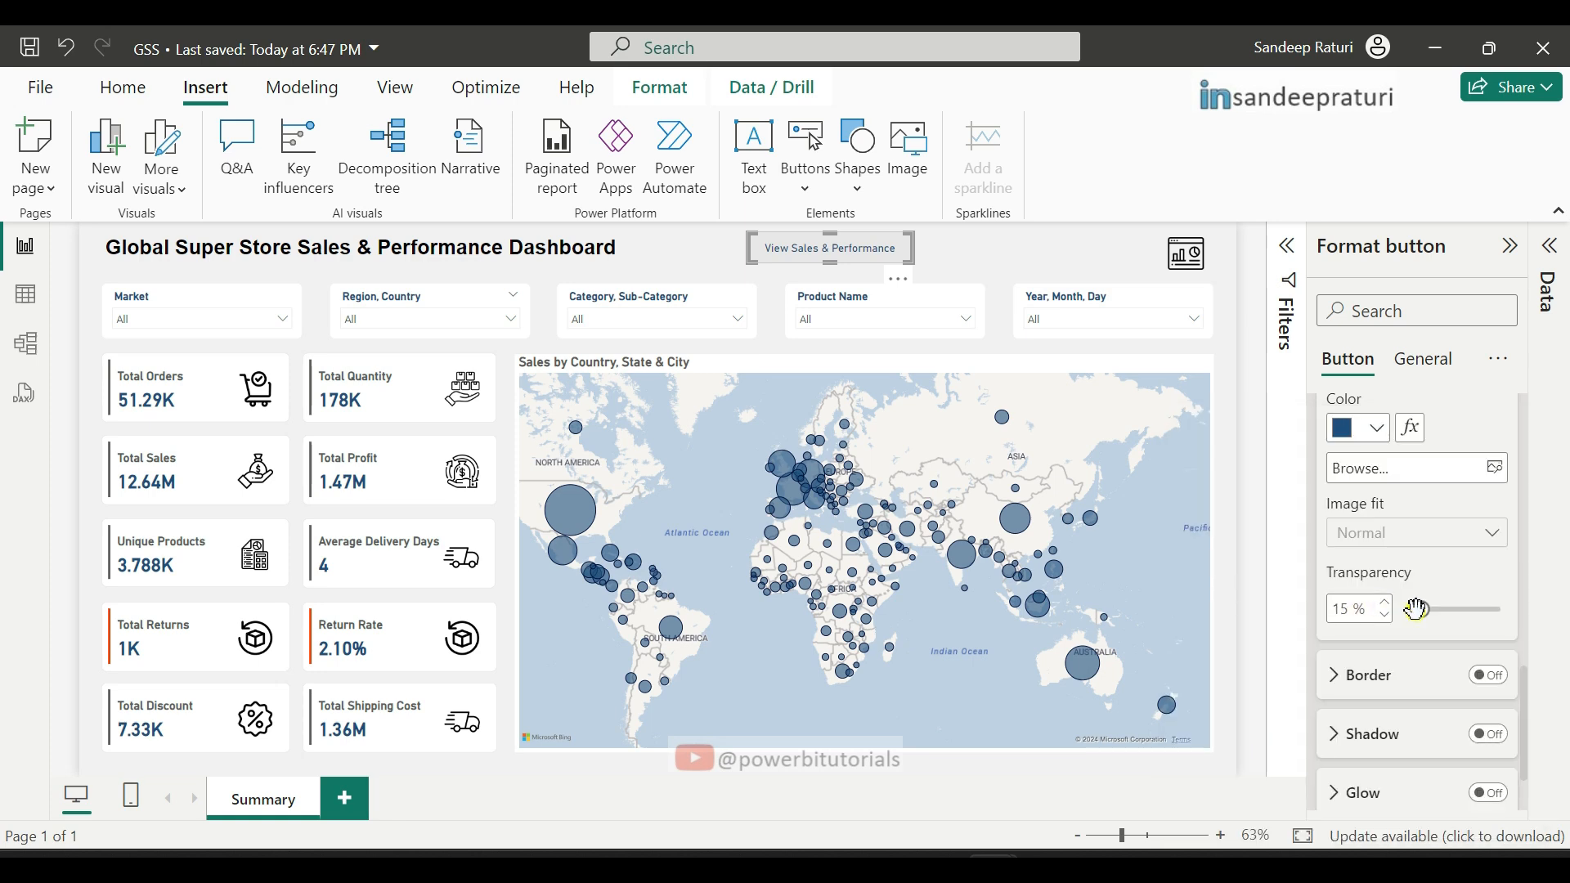
pyautogui.moveTo(1419, 610); pyautogui.dragTo(1390, 615)
pyautogui.moveTo(1525, 672); pyautogui.dragTo(1523, 538)
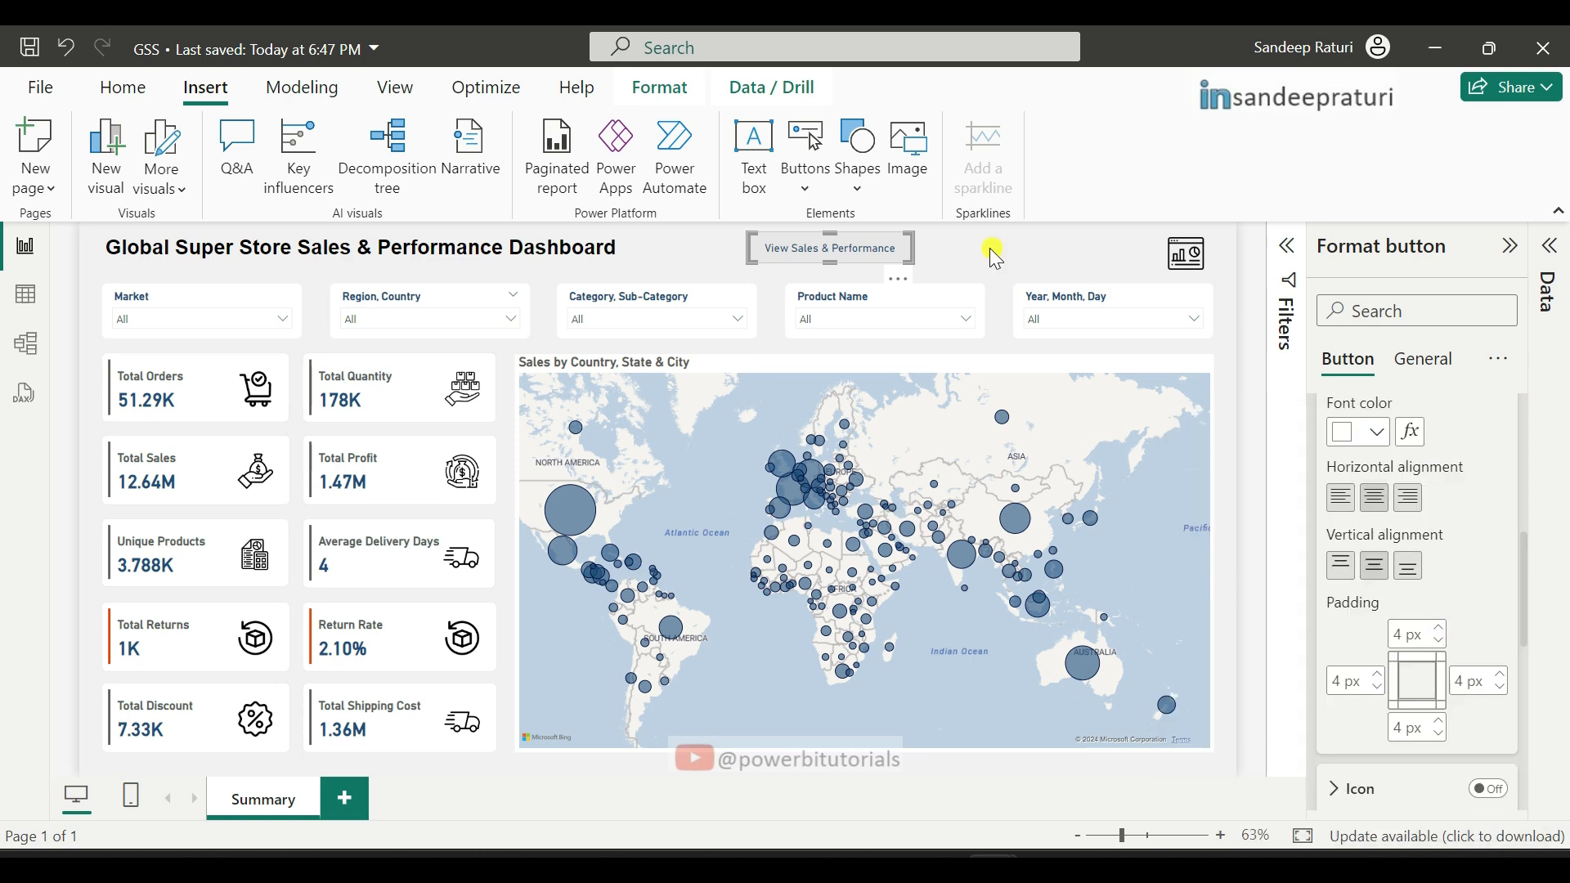
pyautogui.click(995, 258)
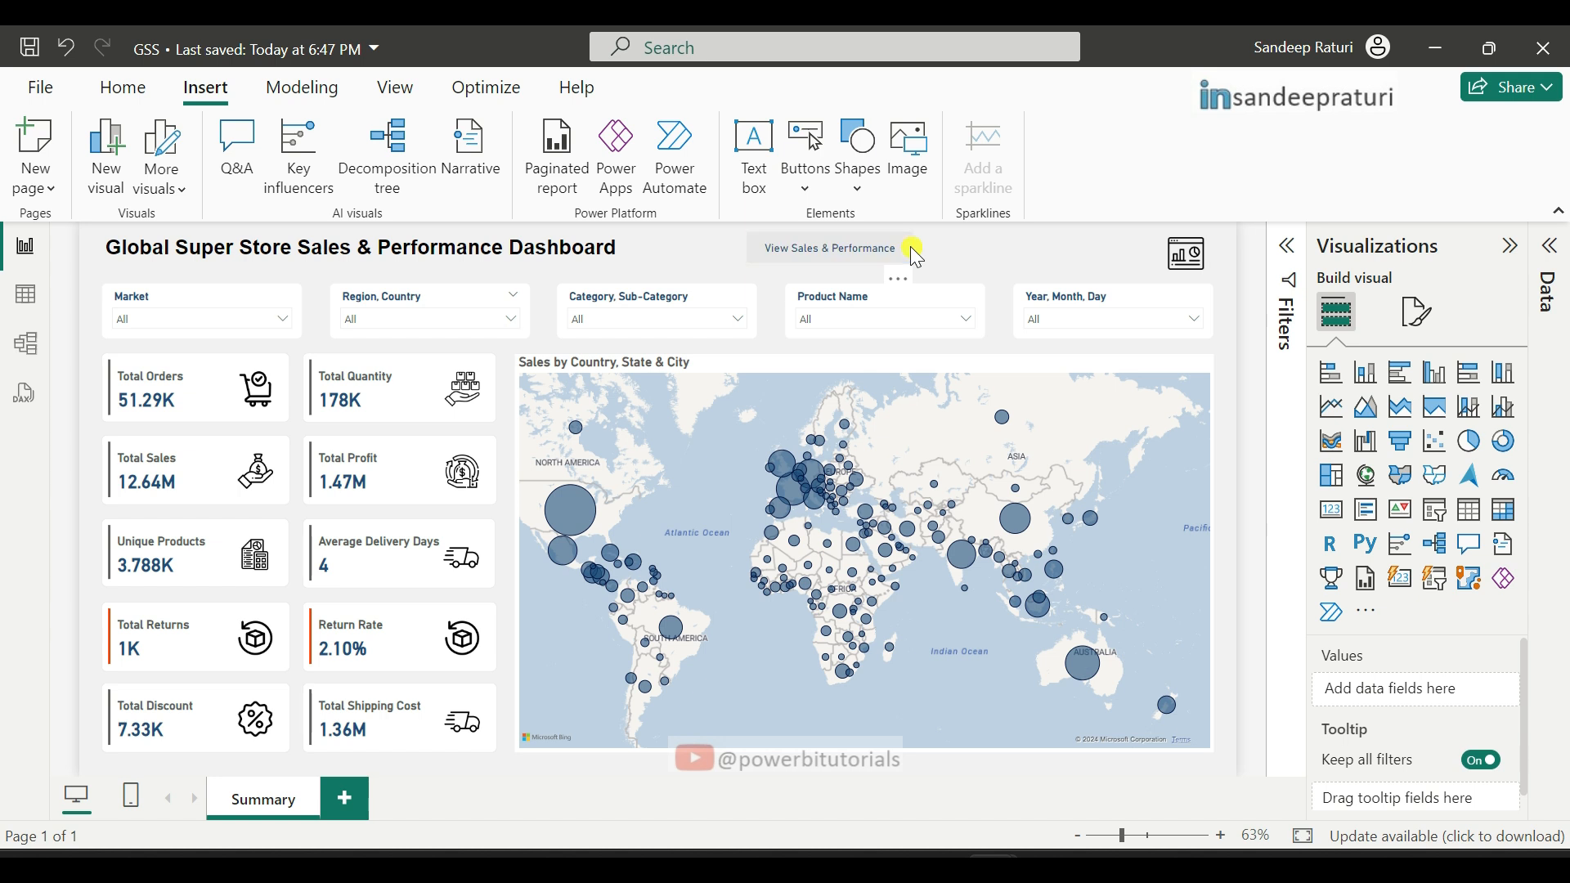
# Step: Narrow the "View Sales & Performance" button so it fits its text more closely
pyautogui.click(911, 257)
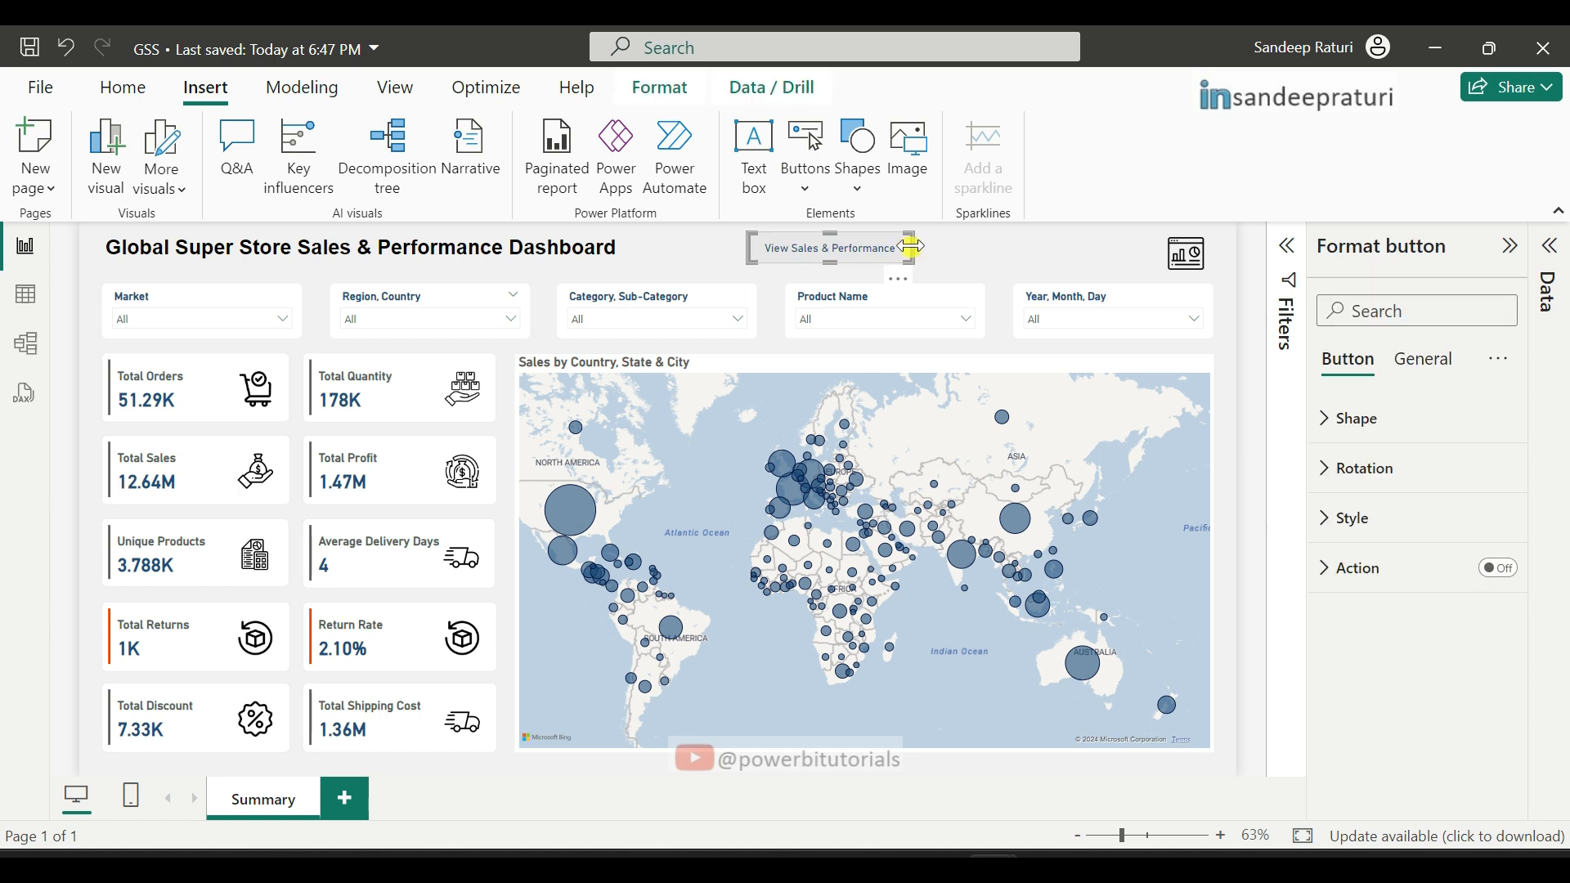
pyautogui.moveTo(910, 246); pyautogui.dragTo(890, 251)
pyautogui.click(859, 347)
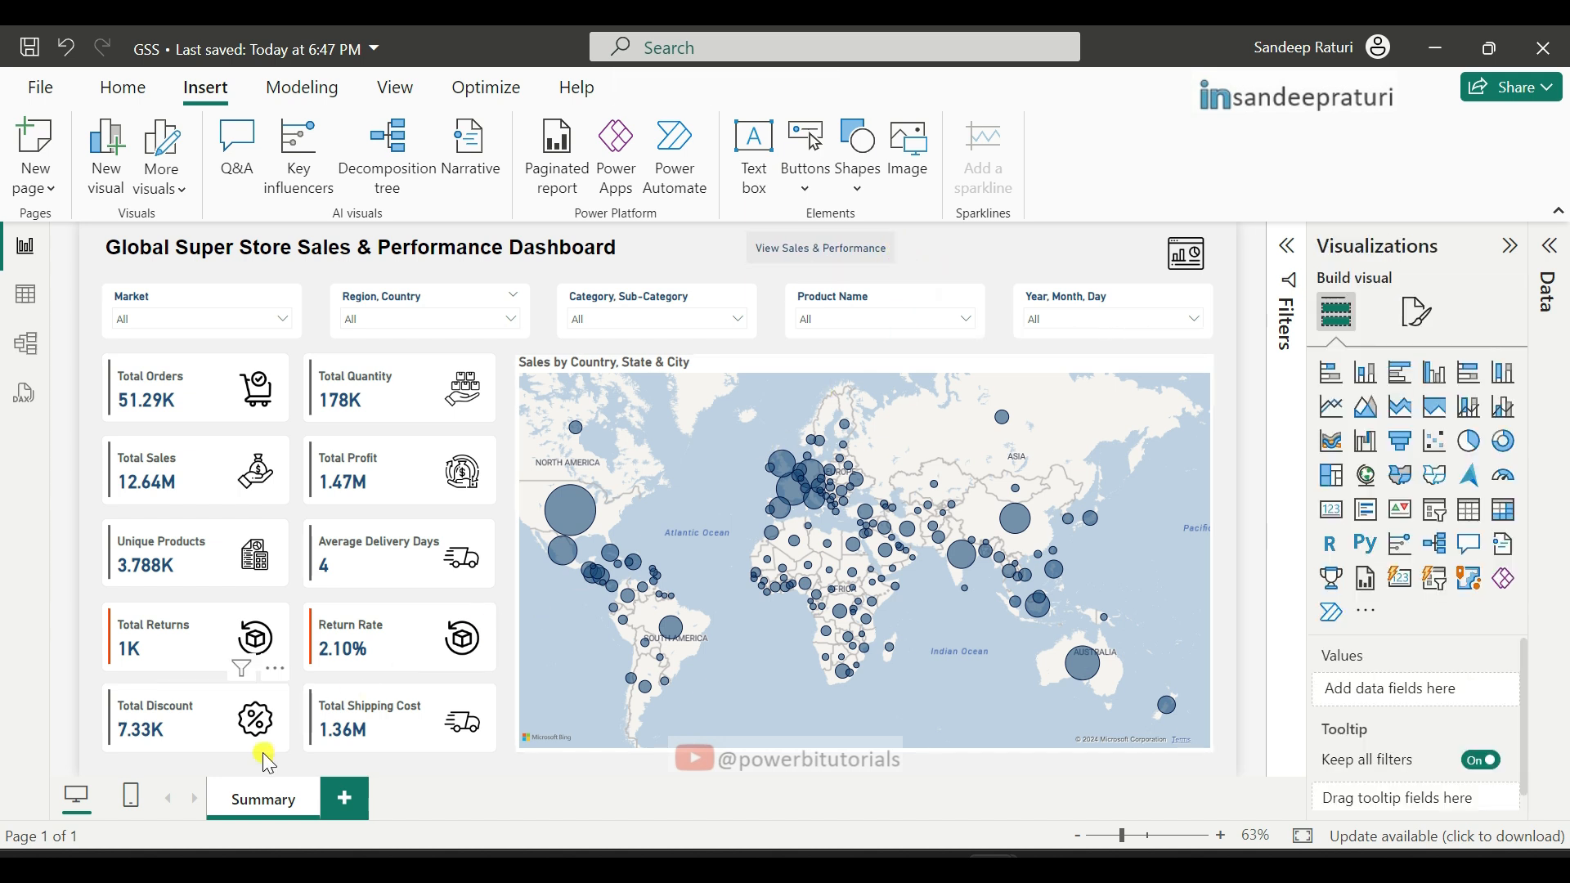
# Step: Duplicate the Summary page and rename the copy as Sales
pyautogui.rightClick(263, 804)
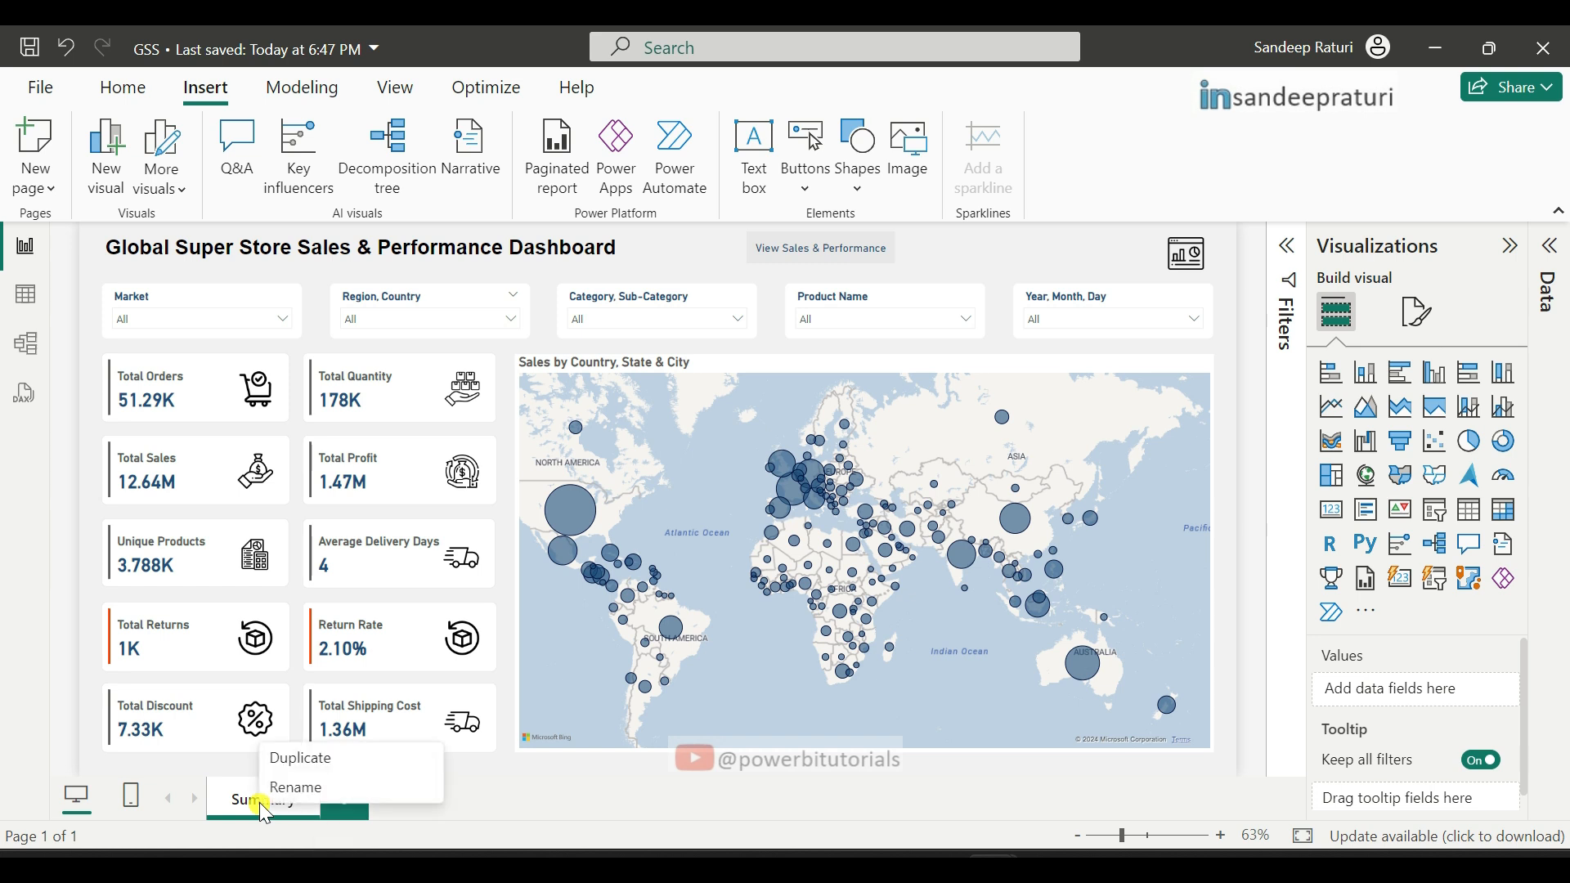
pyautogui.click(303, 759)
pyautogui.doubleClick(488, 800)
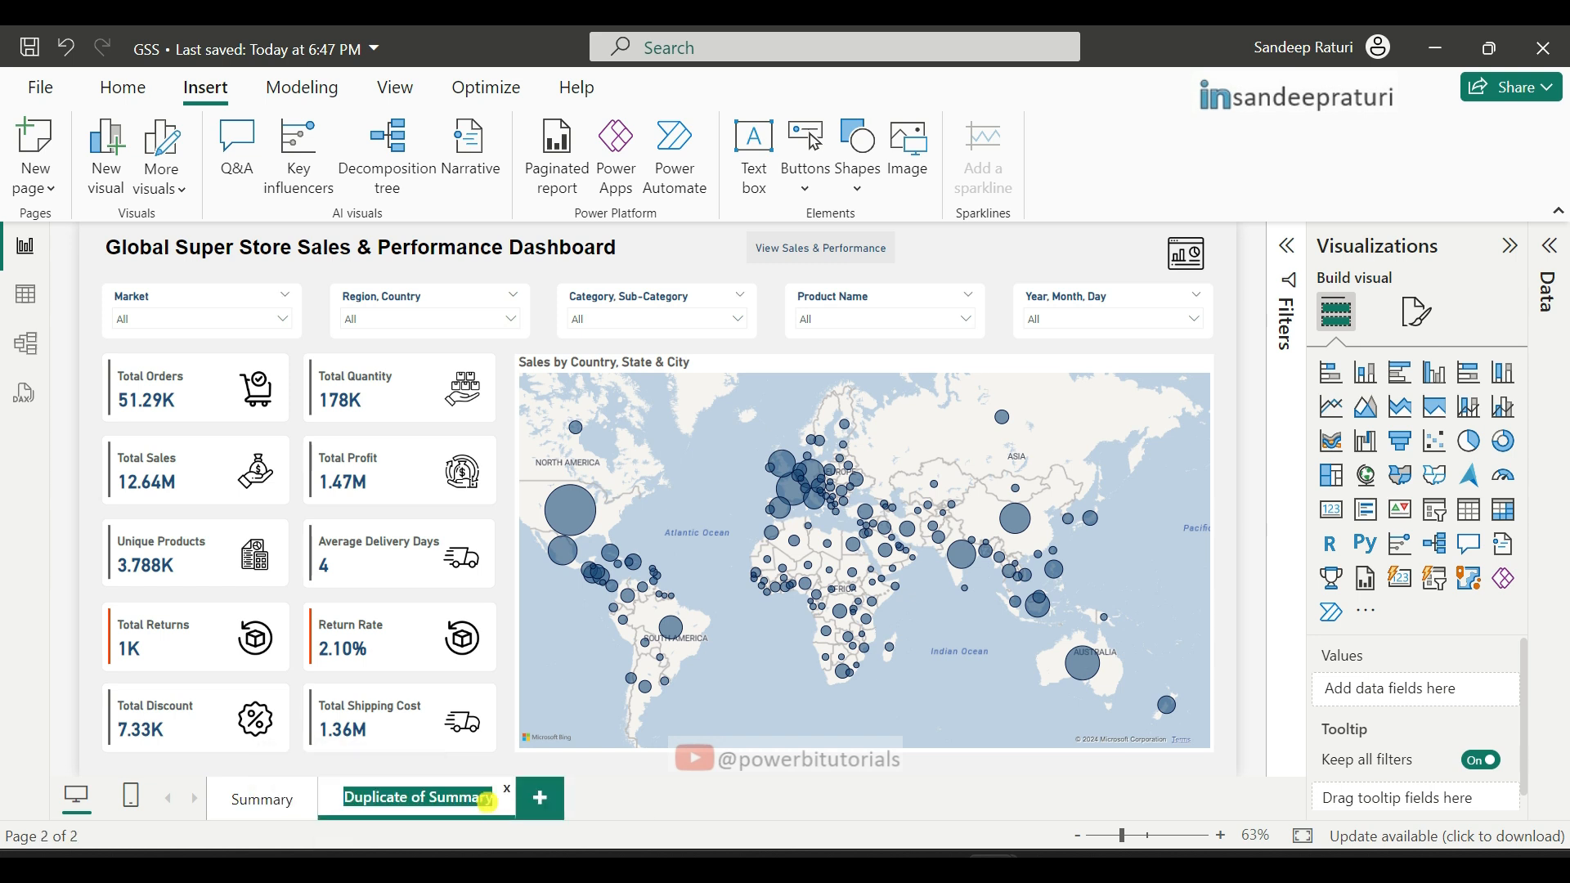
pyautogui.press('BackSpace')
pyautogui.write('Sales')
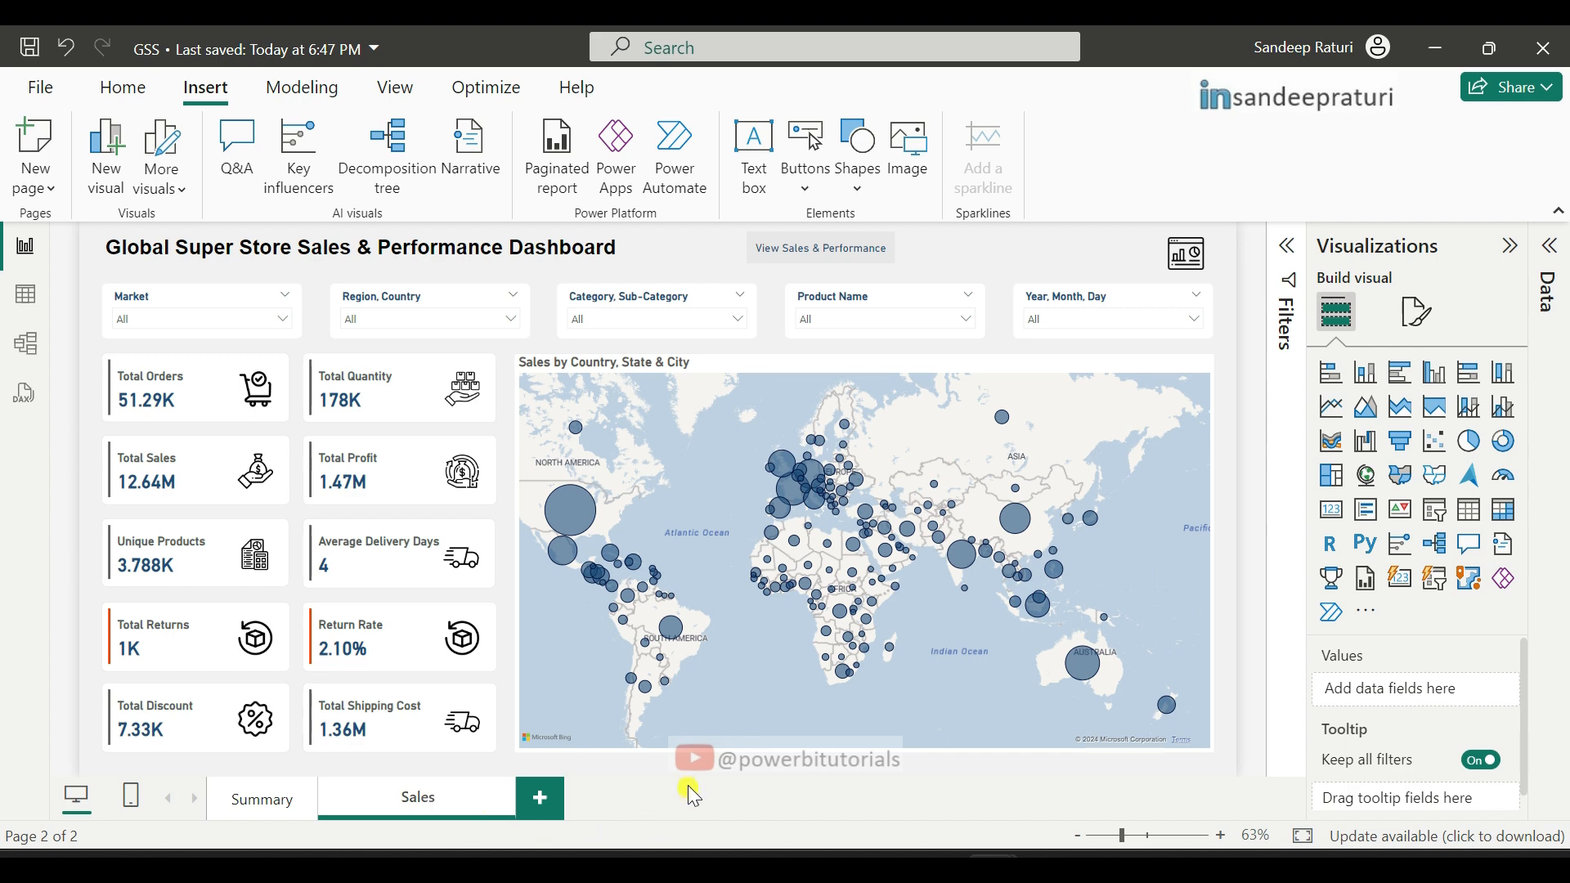
pyautogui.press('Return')
# Step: On the Summary page, turn on the button's action as Page navigation with Sales as the destination
pyautogui.click(282, 813)
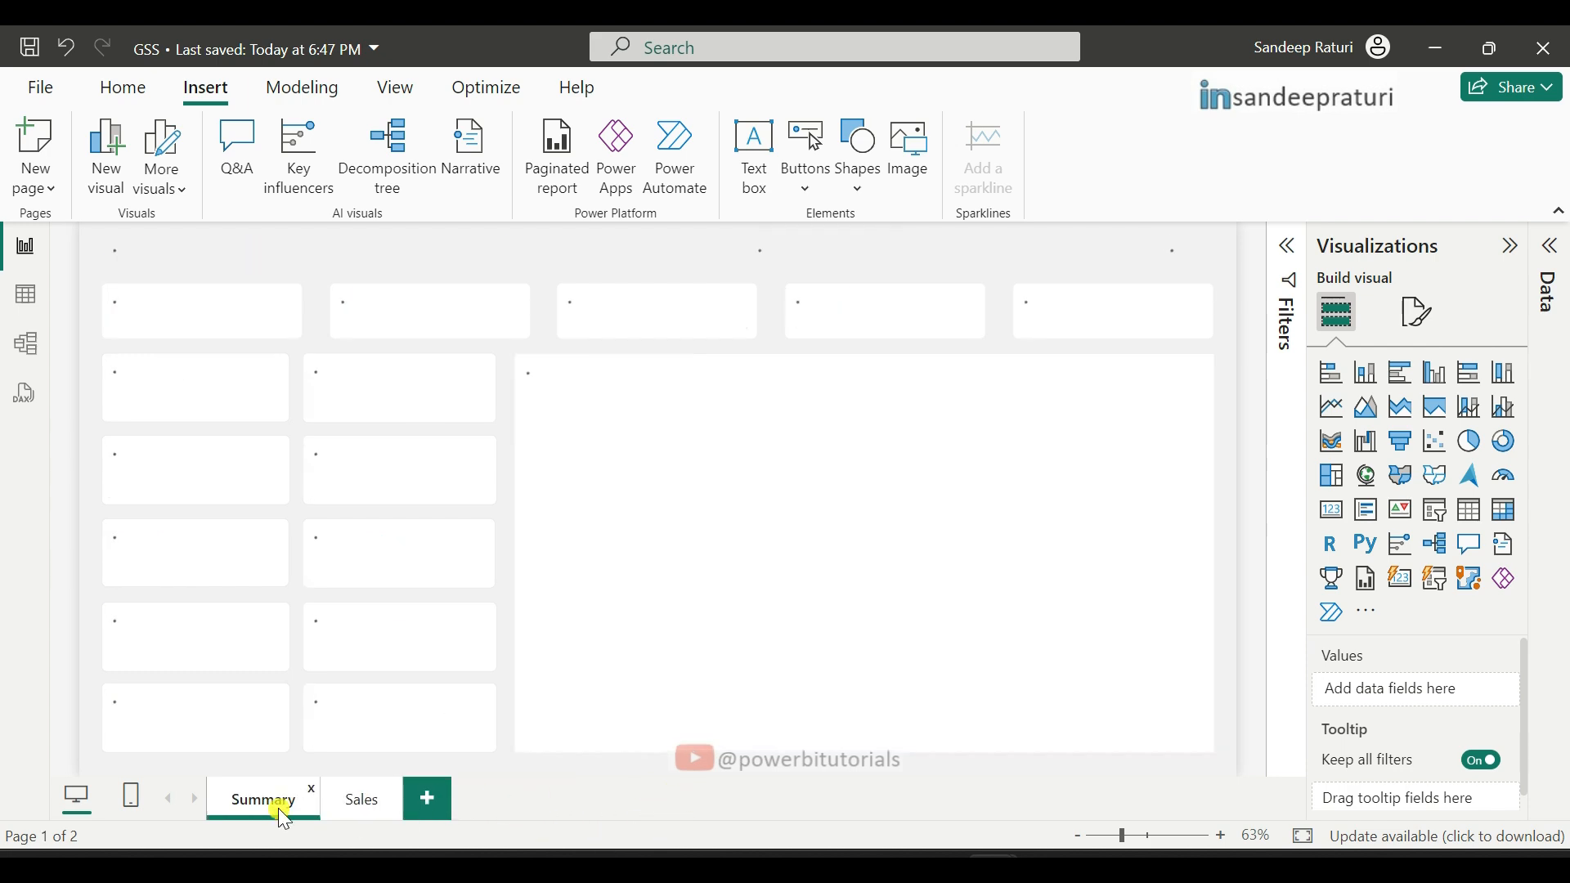
pyautogui.click(891, 255)
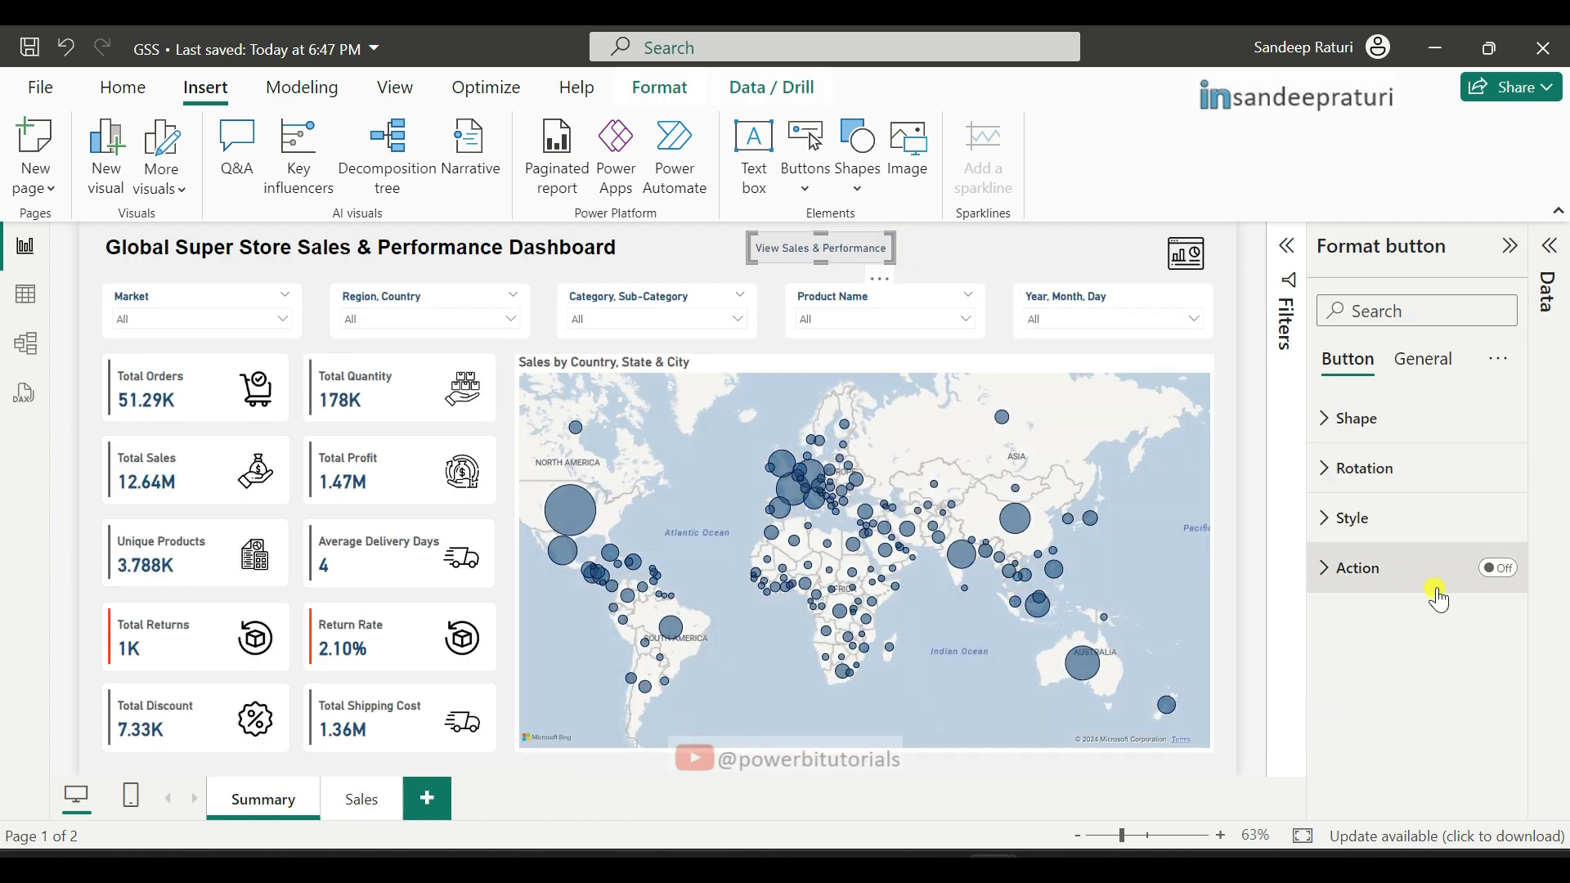
pyautogui.click(1500, 567)
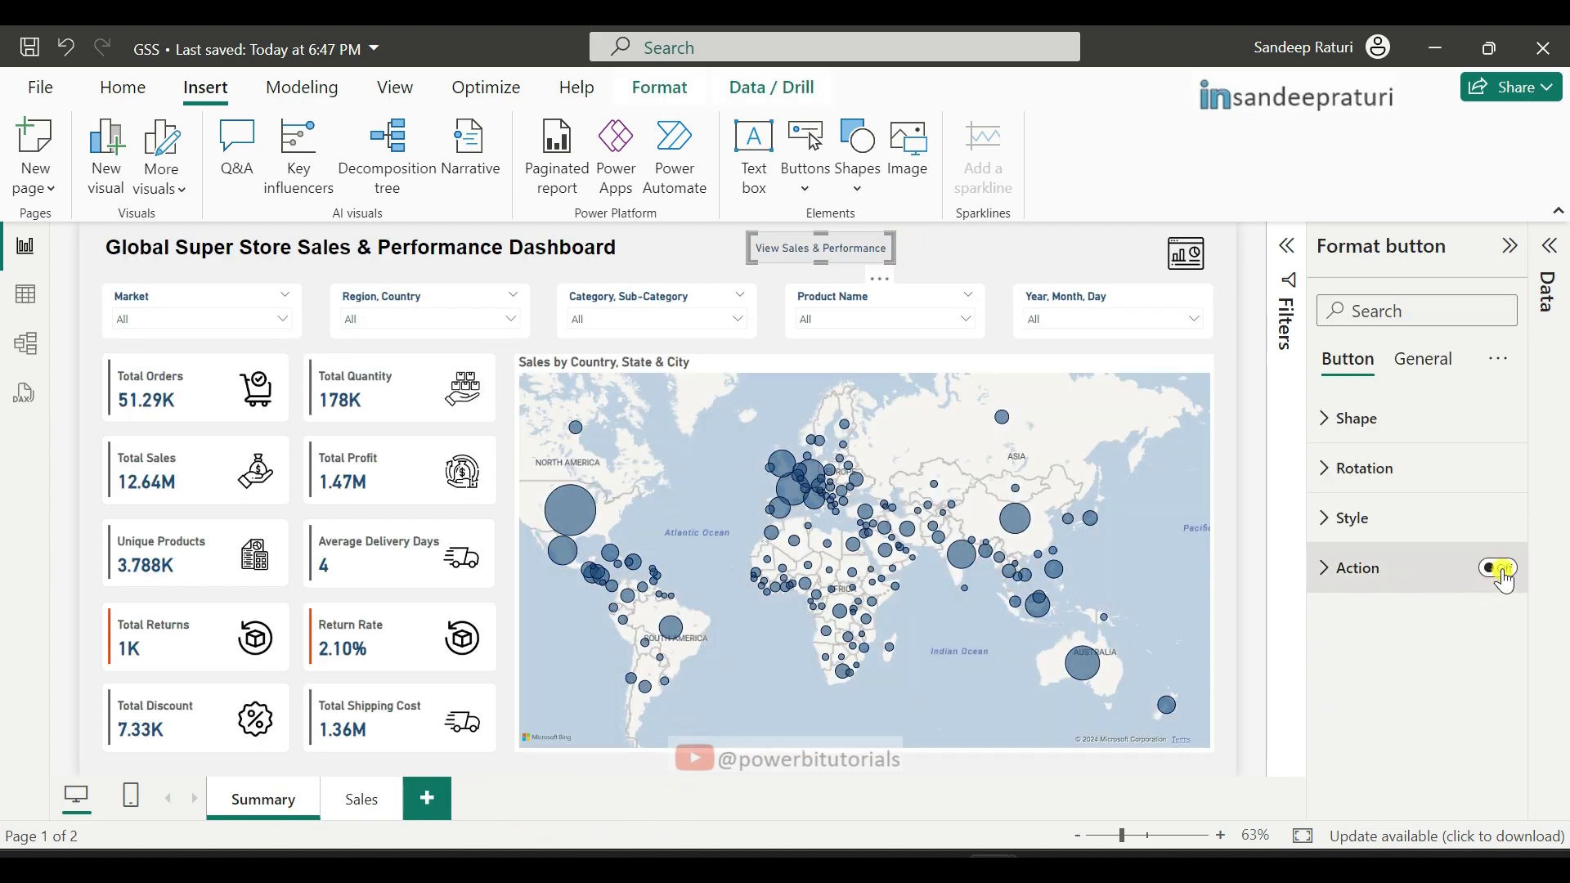
pyautogui.click(1364, 577)
pyautogui.click(1472, 693)
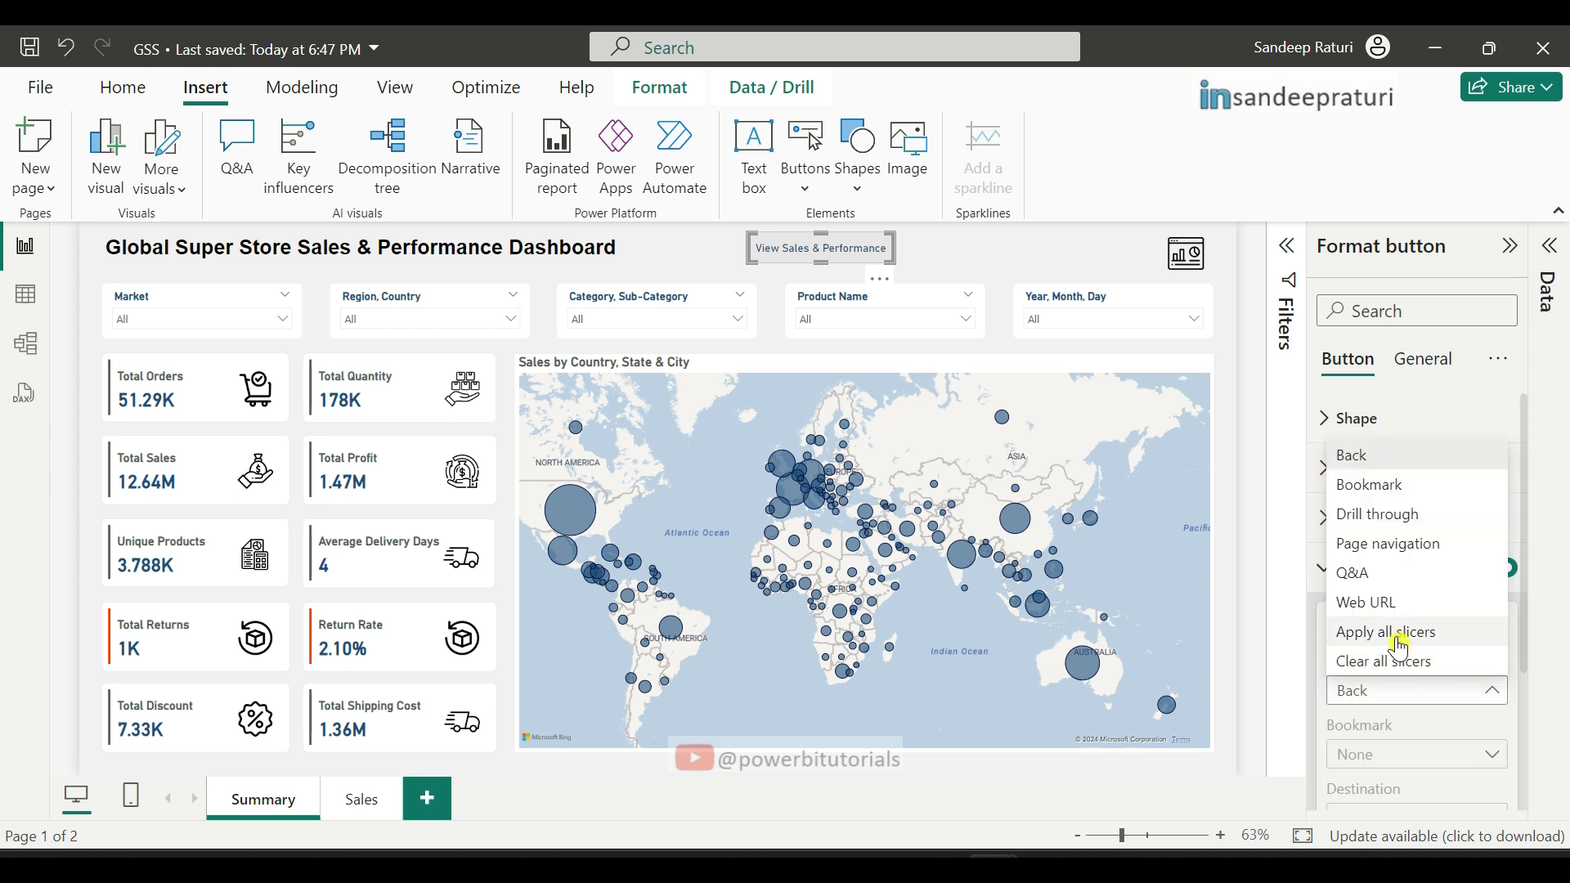
pyautogui.click(1386, 543)
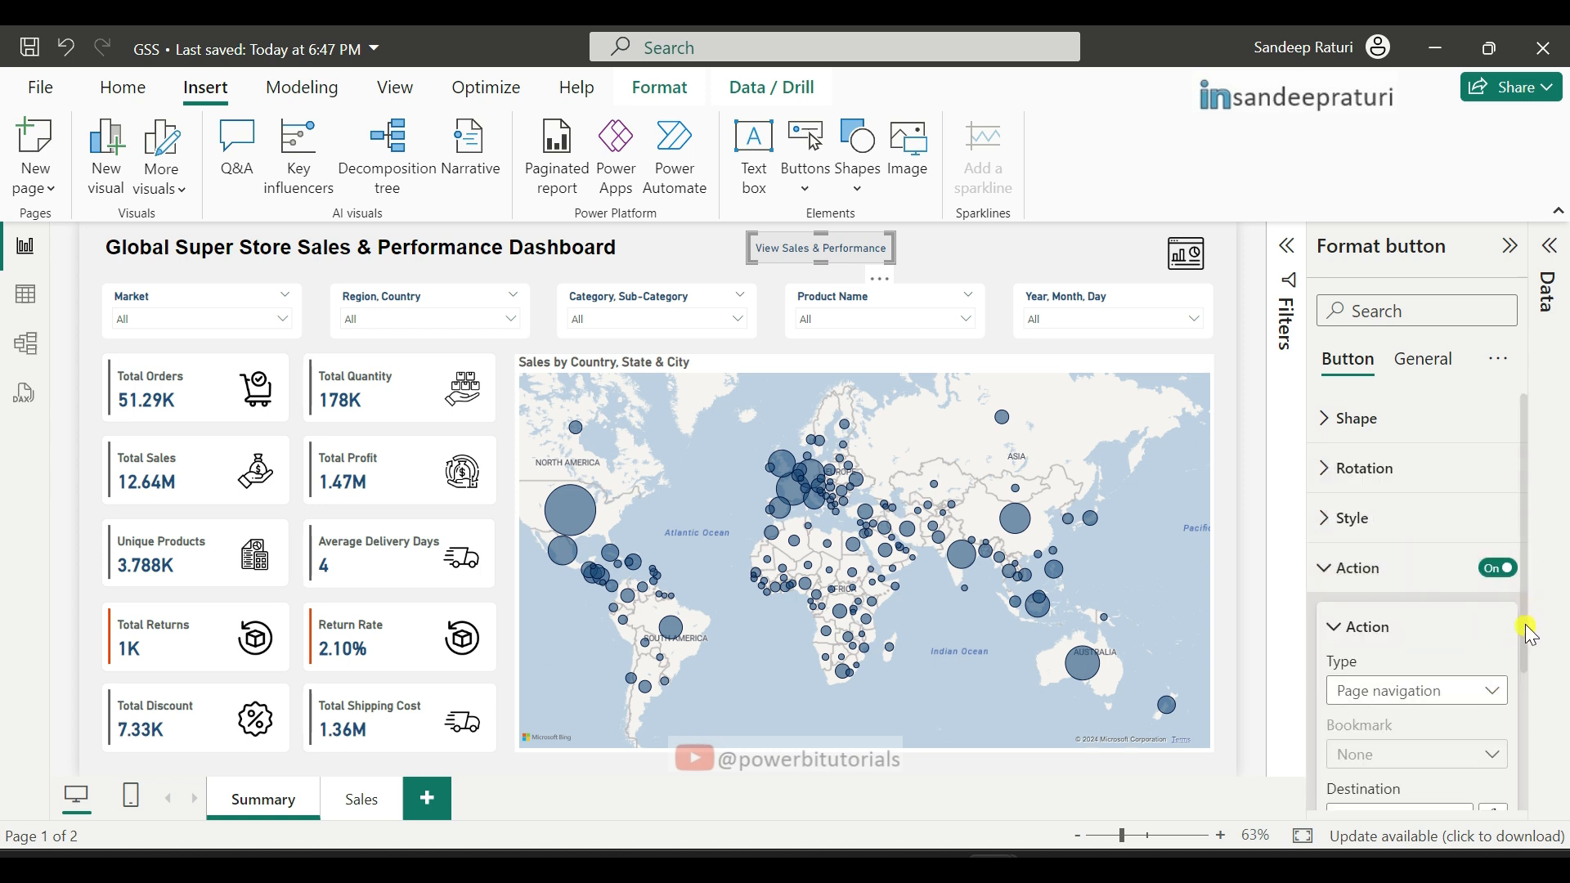
pyautogui.moveTo(1525, 630); pyautogui.dragTo(1528, 725)
pyautogui.click(1460, 662)
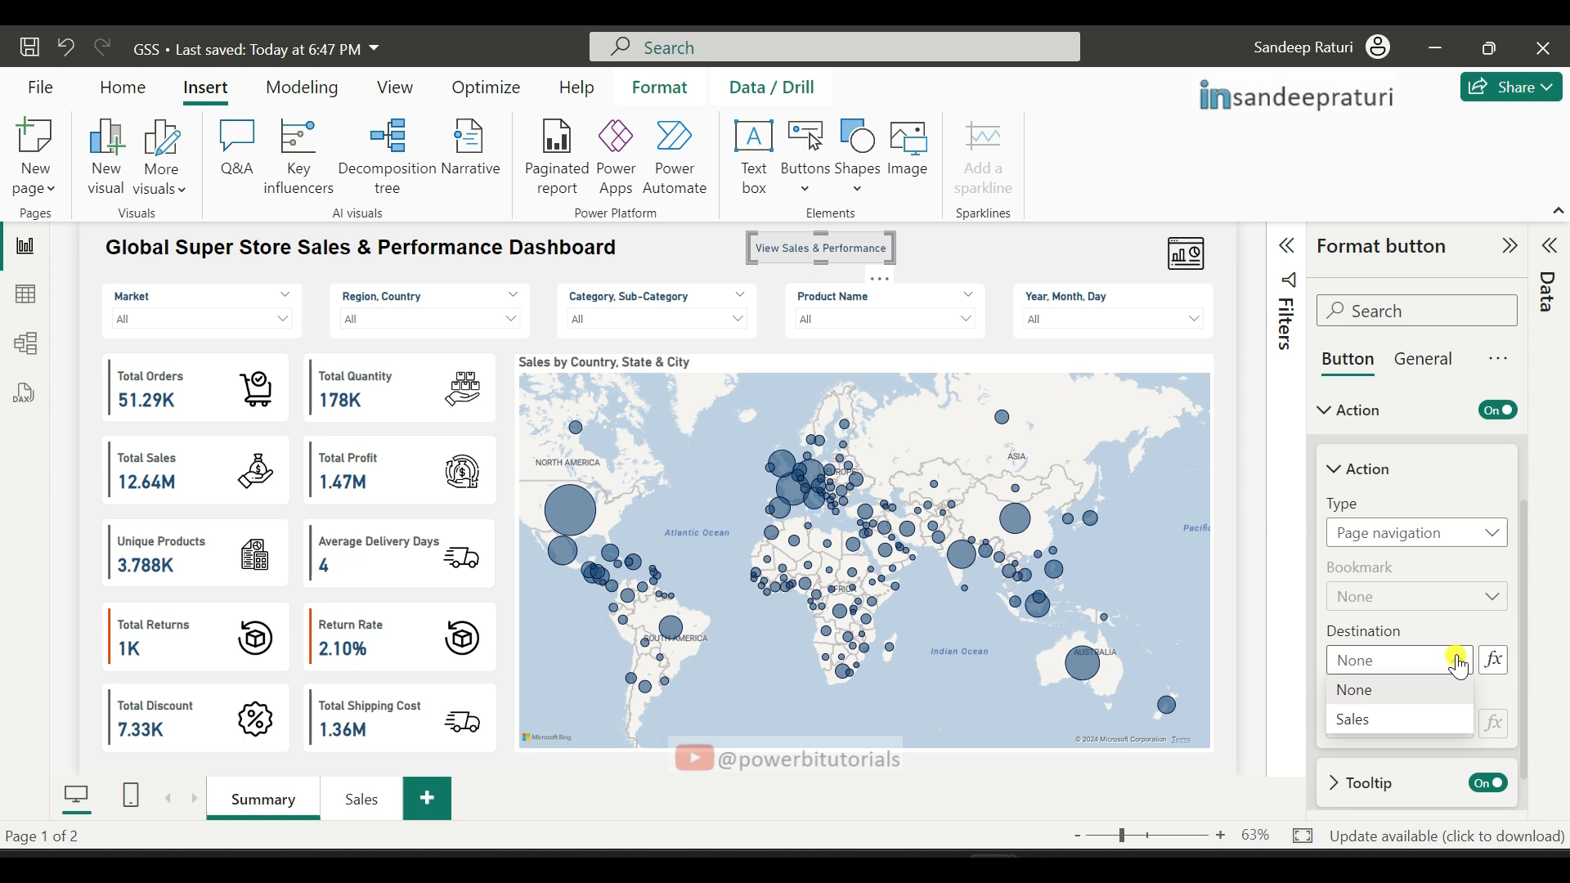
pyautogui.click(1376, 722)
pyautogui.click(998, 258)
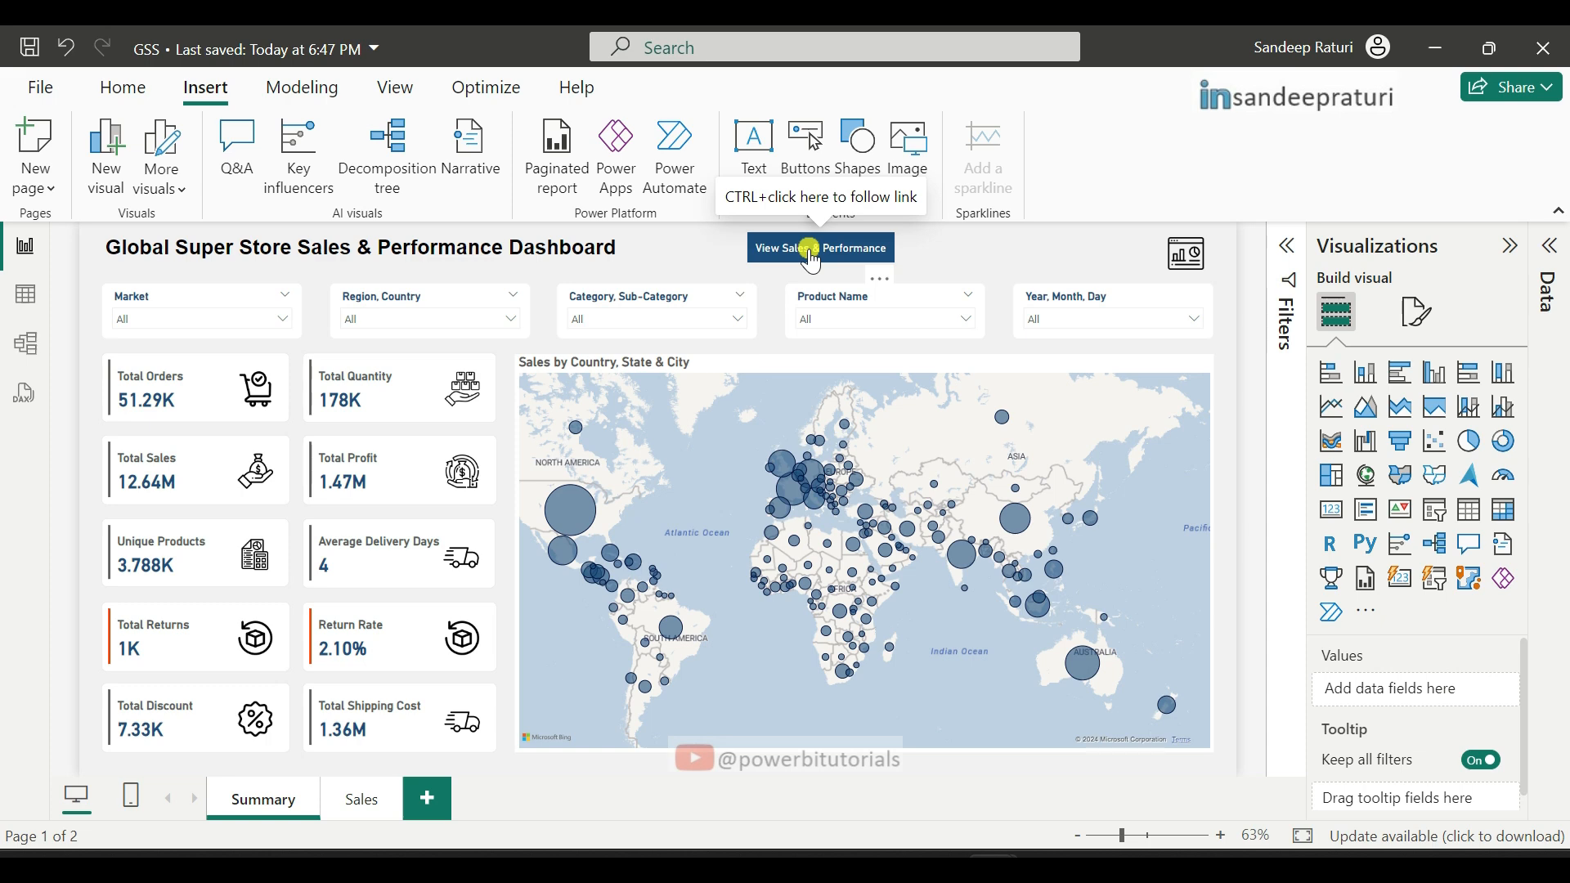
# Step: Follow the button's link to the Sales page and delete all KPI cards and the map there
pyautogui.keyDown('ctrl'); pyautogui.click(811, 250); pyautogui.keyUp('ctrl')
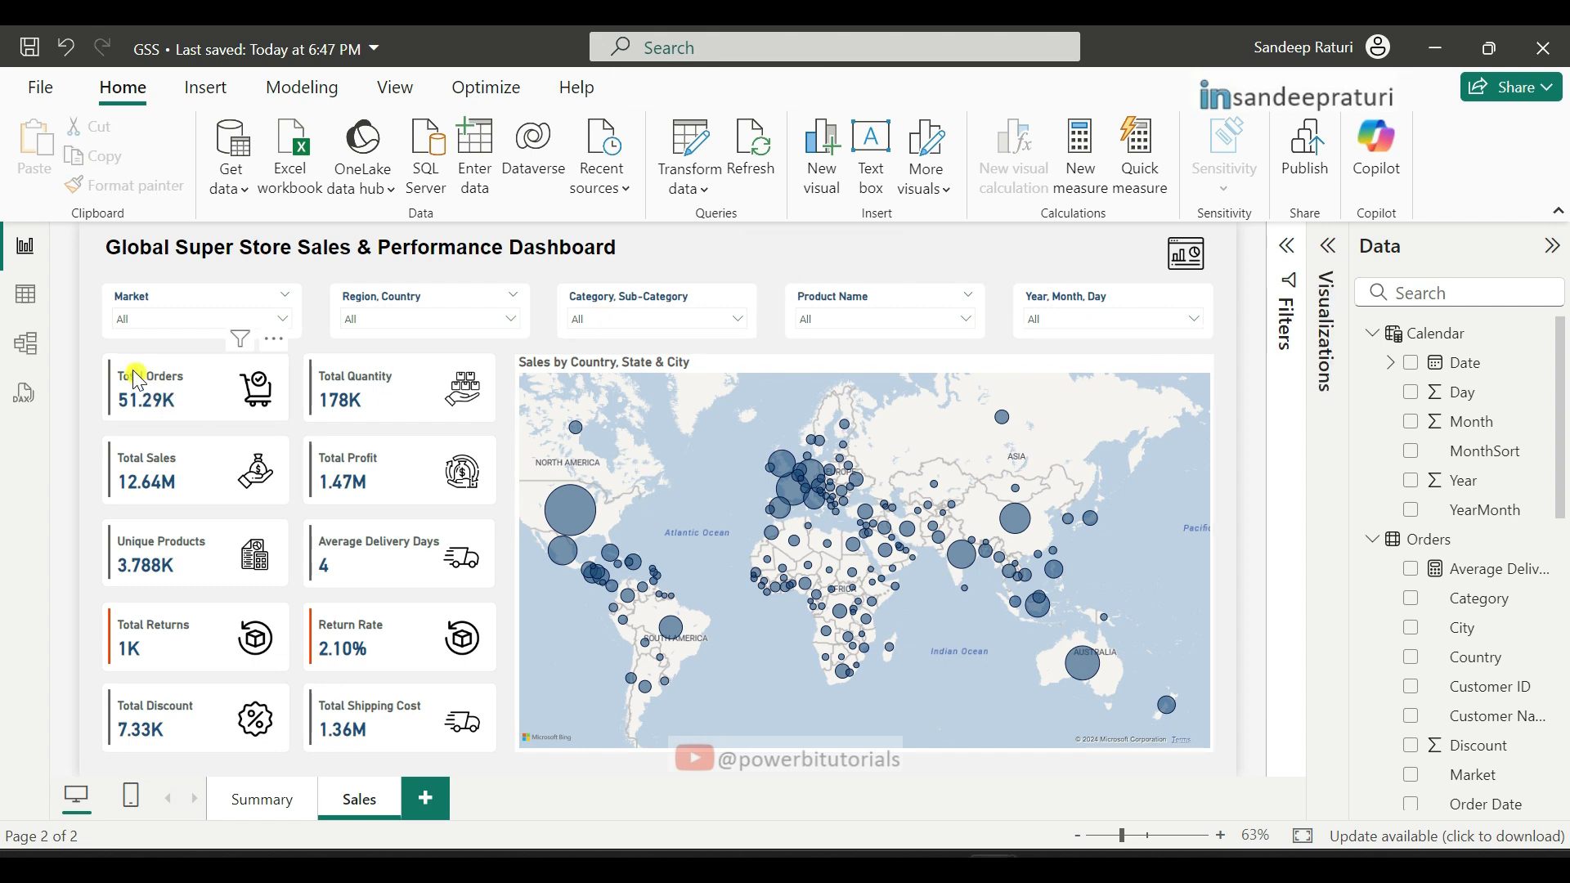
pyautogui.moveTo(92, 350); pyautogui.dragTo(1227, 768)
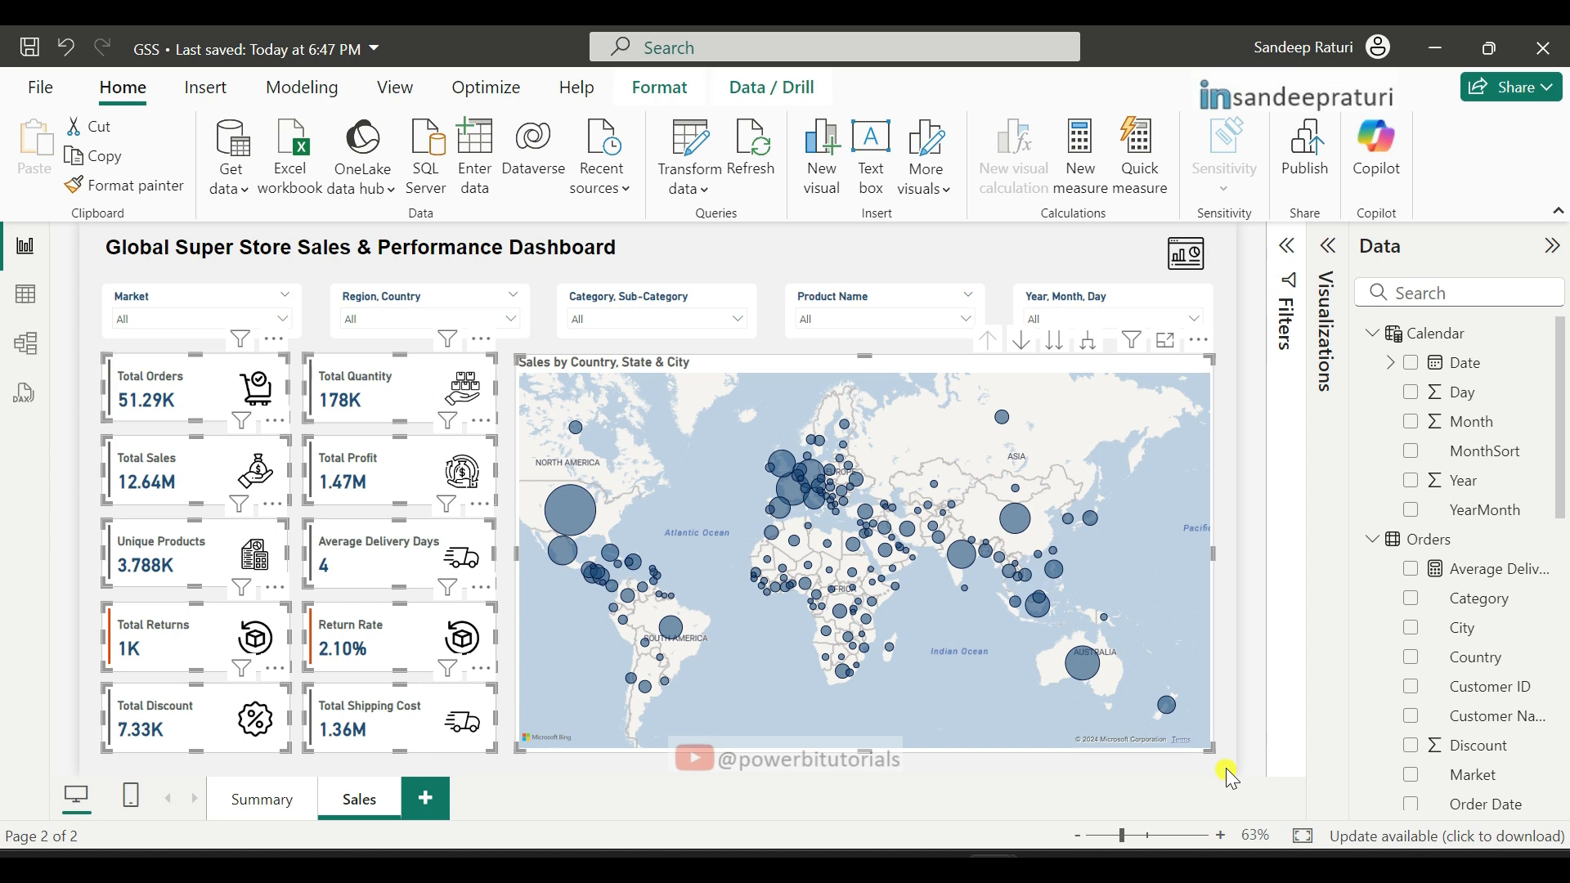
pyautogui.press('Delete')
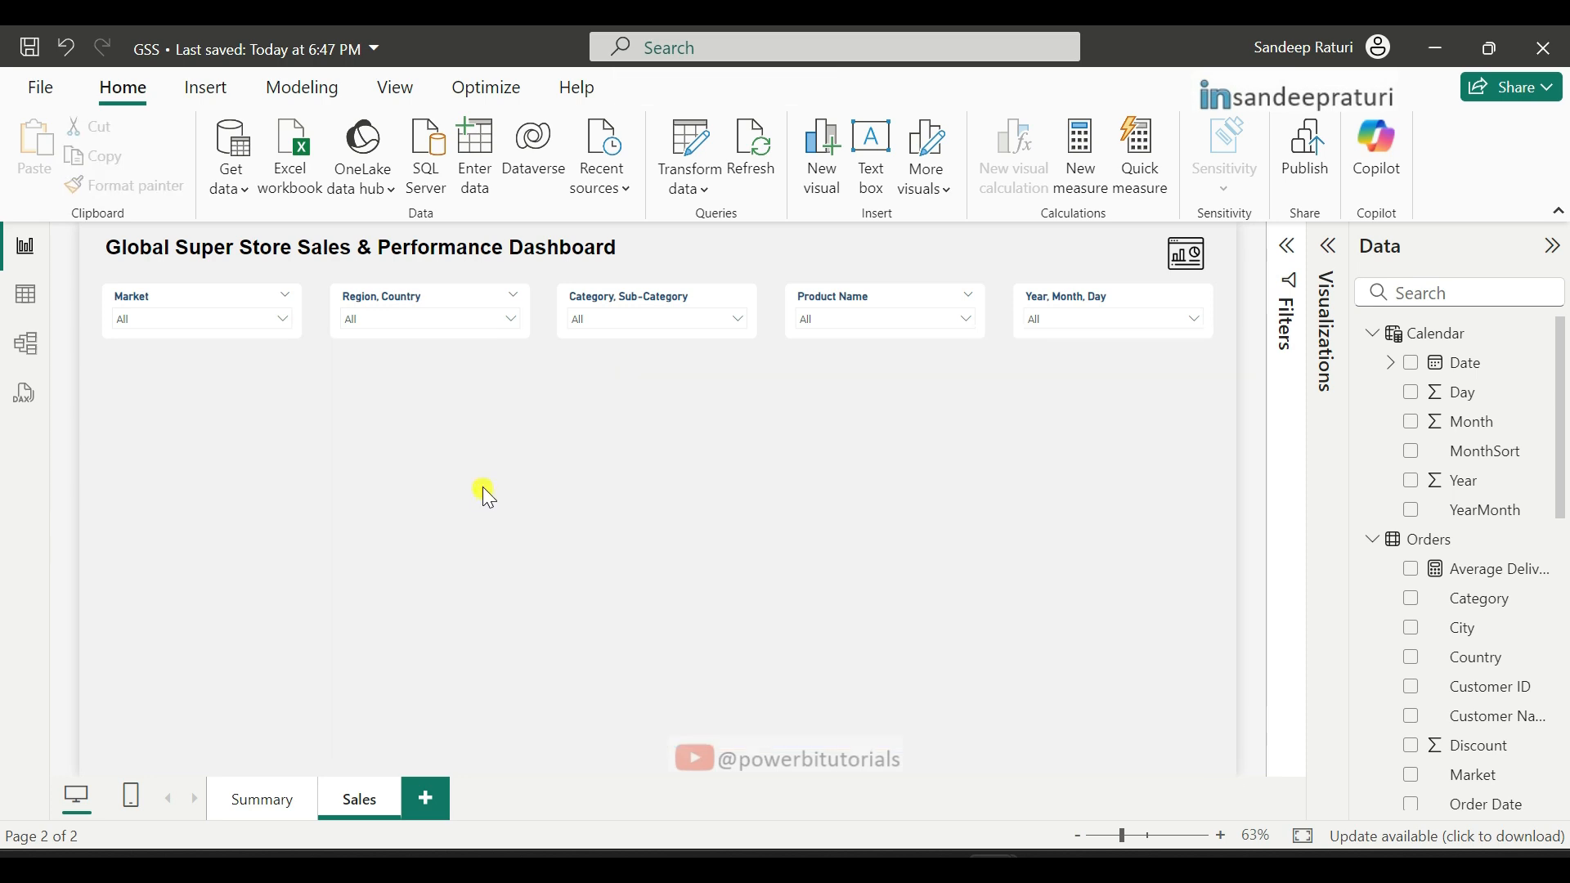
# Step: Review the required visuals on the dashboard requirement slide in PowerPoint and return to the Power BI report
pyautogui.click(939, 867)
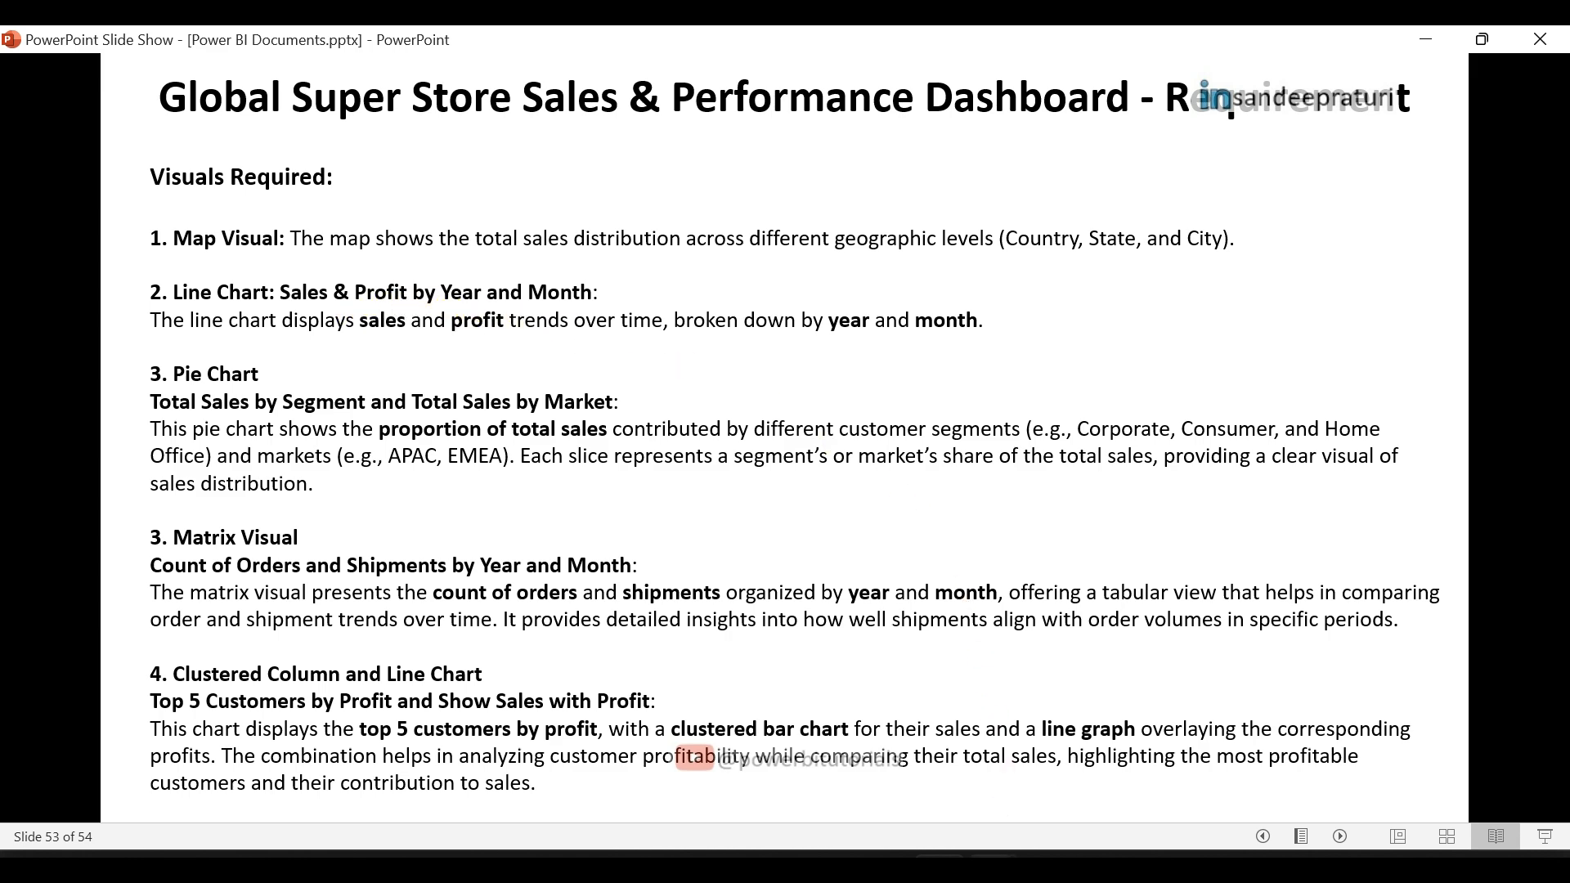
pyautogui.moveTo(993, 867)
pyautogui.click(842, 787)
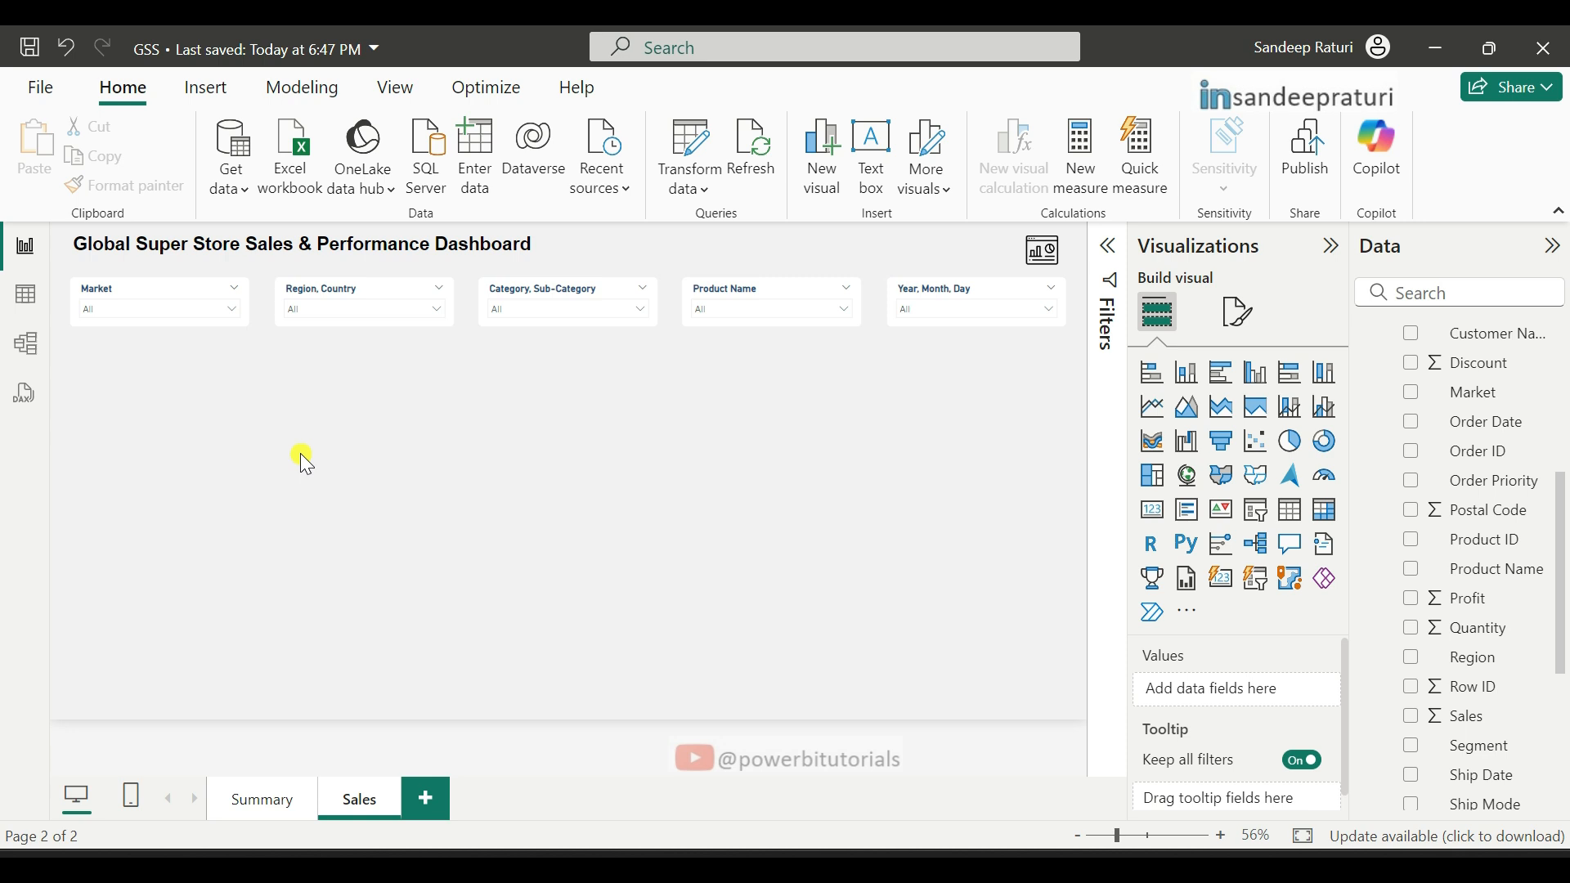
# Step: Add a line chart to the Sales page with Calendar's Year and MonthSort on the X-axis
pyautogui.click(1156, 407)
pyautogui.scroll(5, 1488, 507)
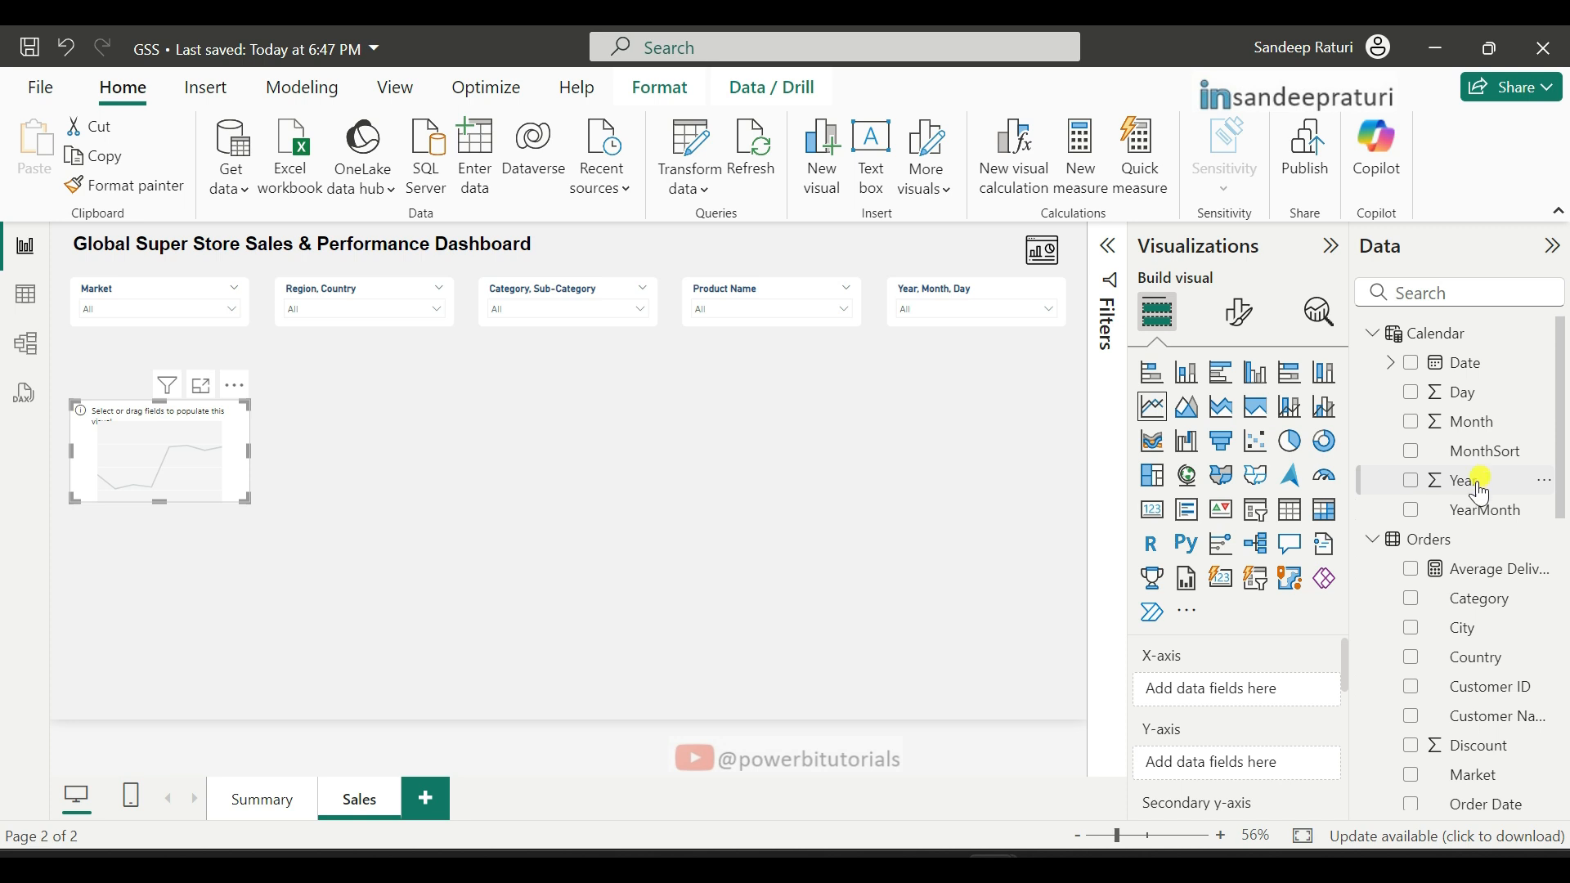
pyautogui.moveTo(1487, 495); pyautogui.dragTo(1251, 689)
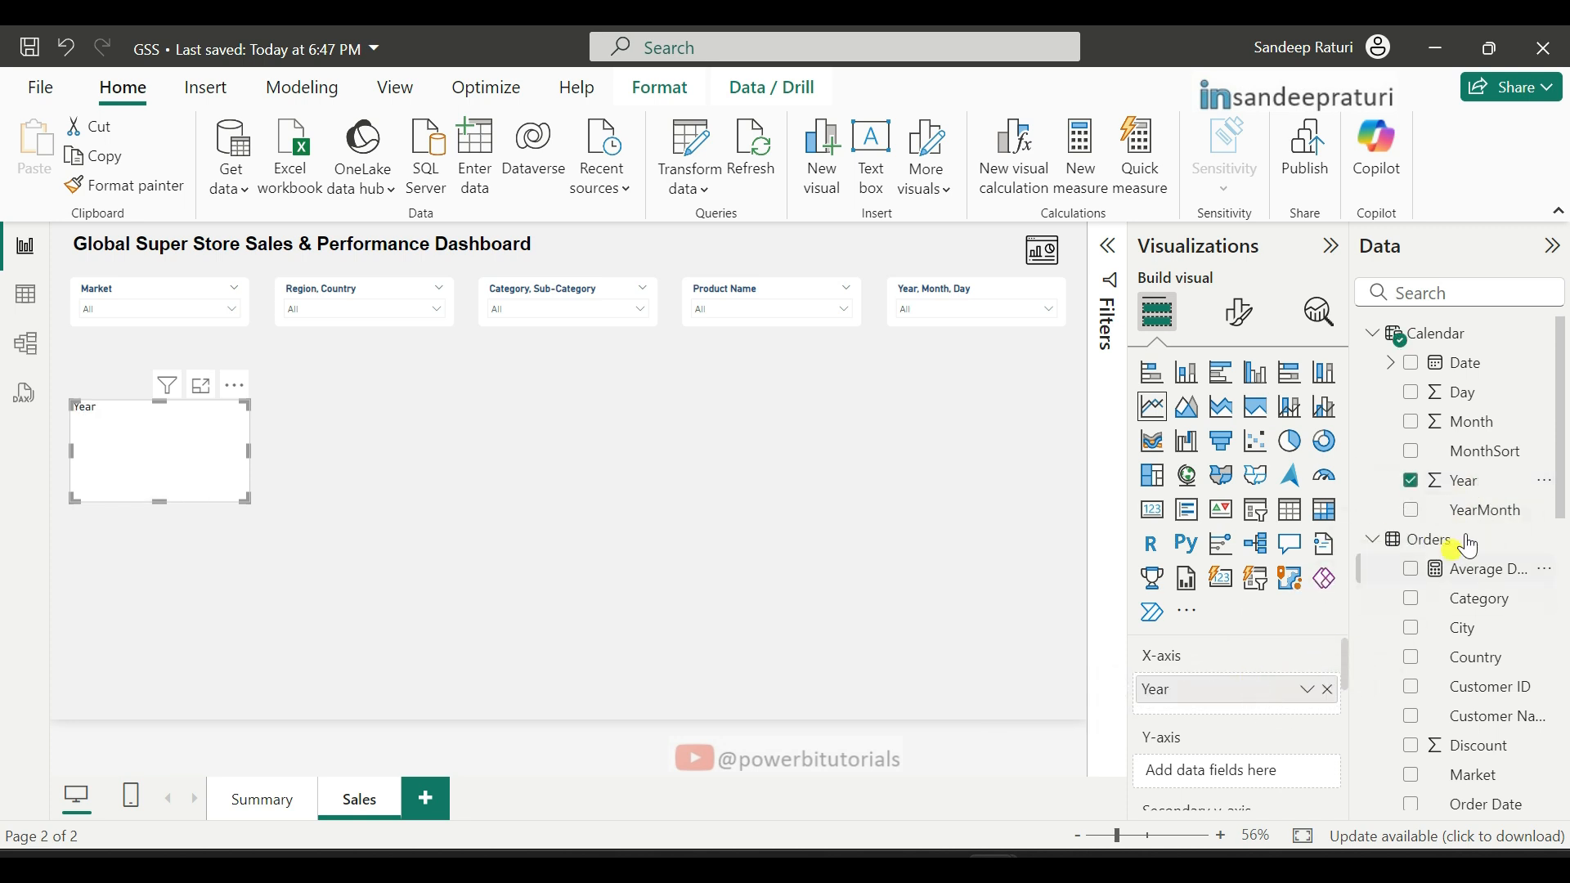
pyautogui.moveTo(1498, 450); pyautogui.dragTo(1246, 701)
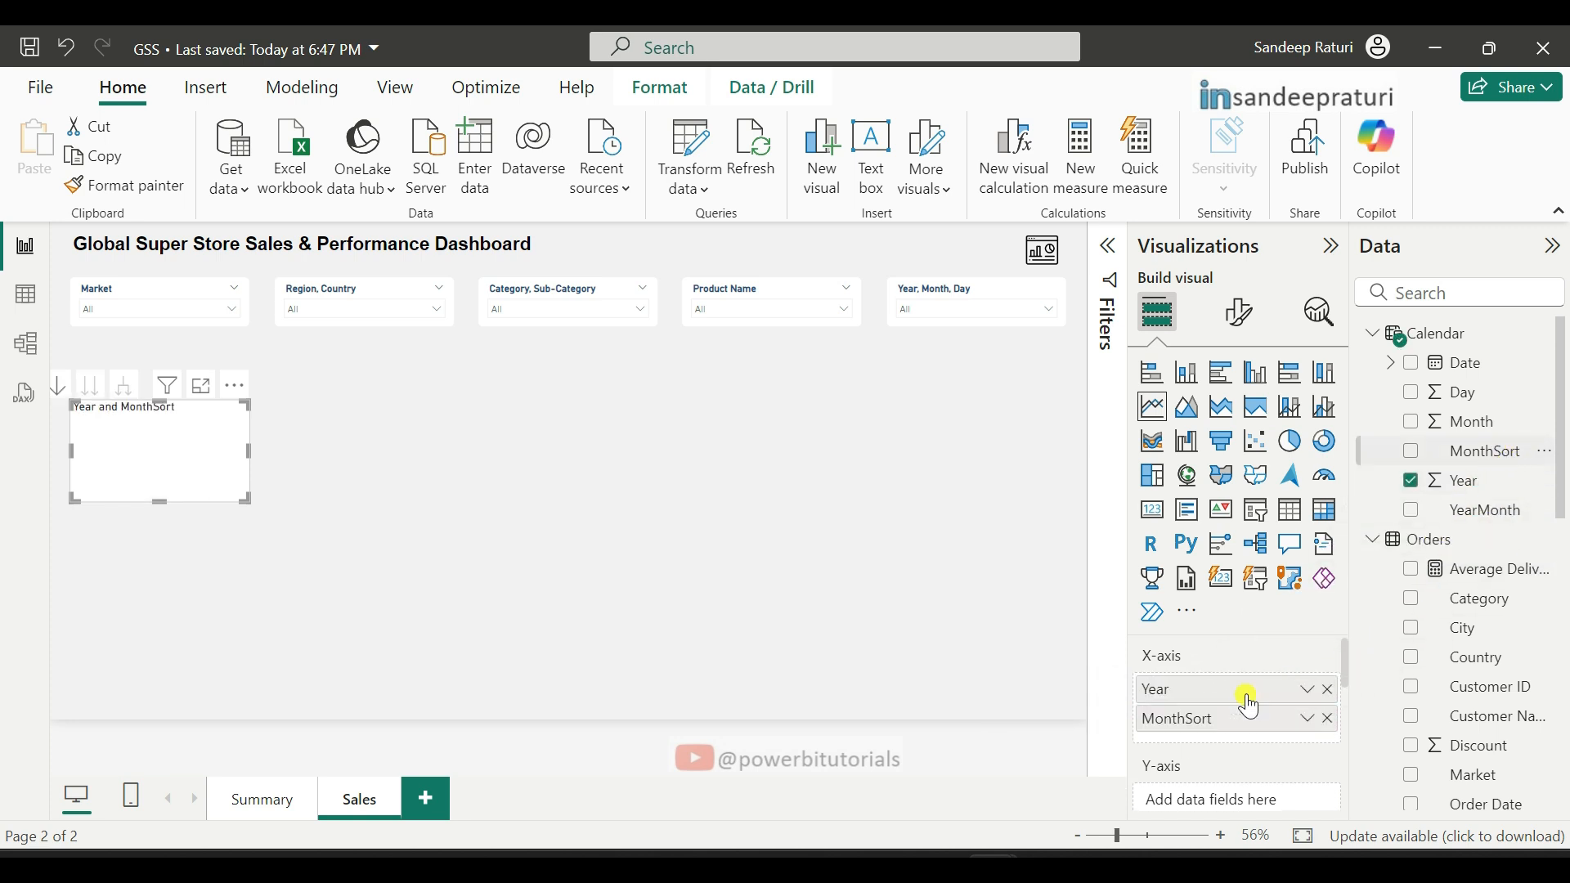
# Step: Rename the line chart's MonthSort axis field as Month
pyautogui.doubleClick(1209, 720)
pyautogui.moveTo(1191, 718); pyautogui.dragTo(1234, 716)
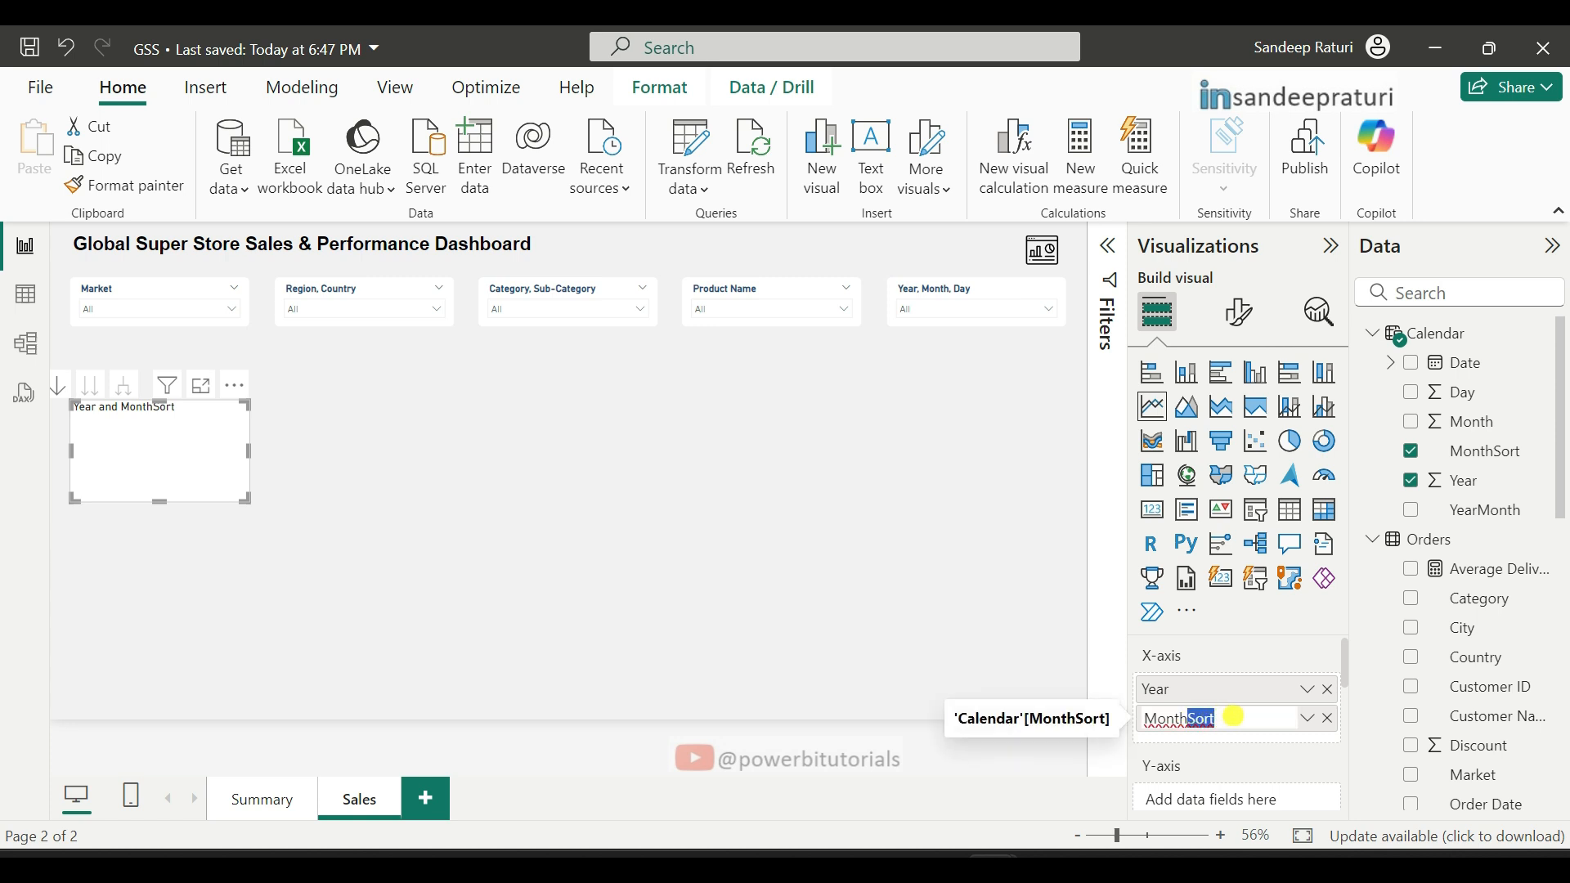
pyautogui.press('BackSpace')
pyautogui.click(1200, 766)
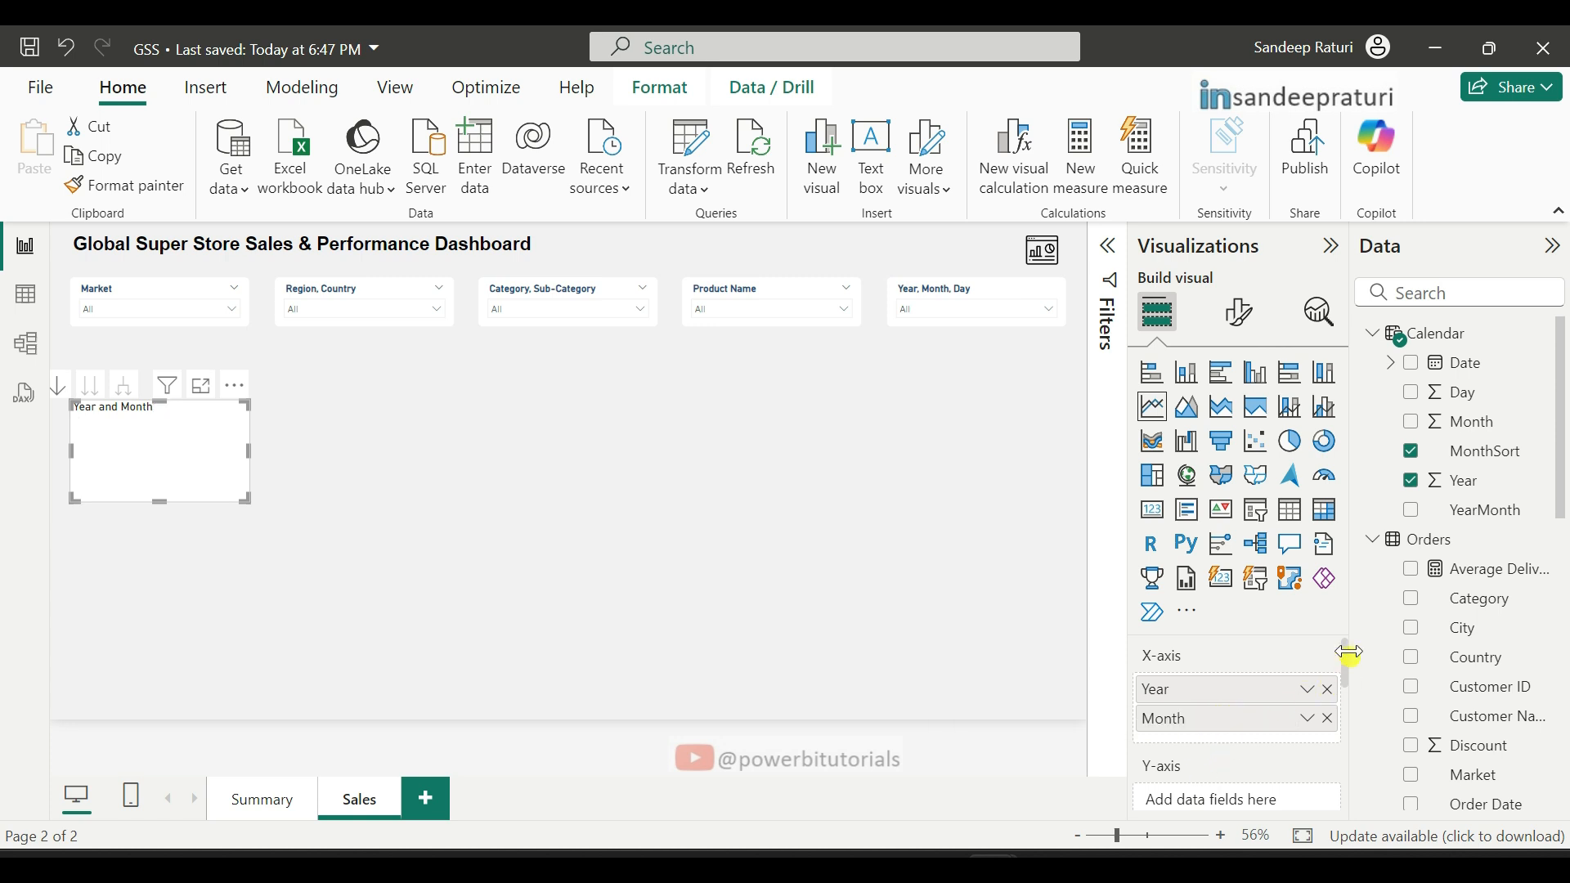
# Step: Add the Orders table's Sales to the line chart's Y-axis and rename the field as Sales
pyautogui.moveTo(1350, 659); pyautogui.dragTo(1345, 691)
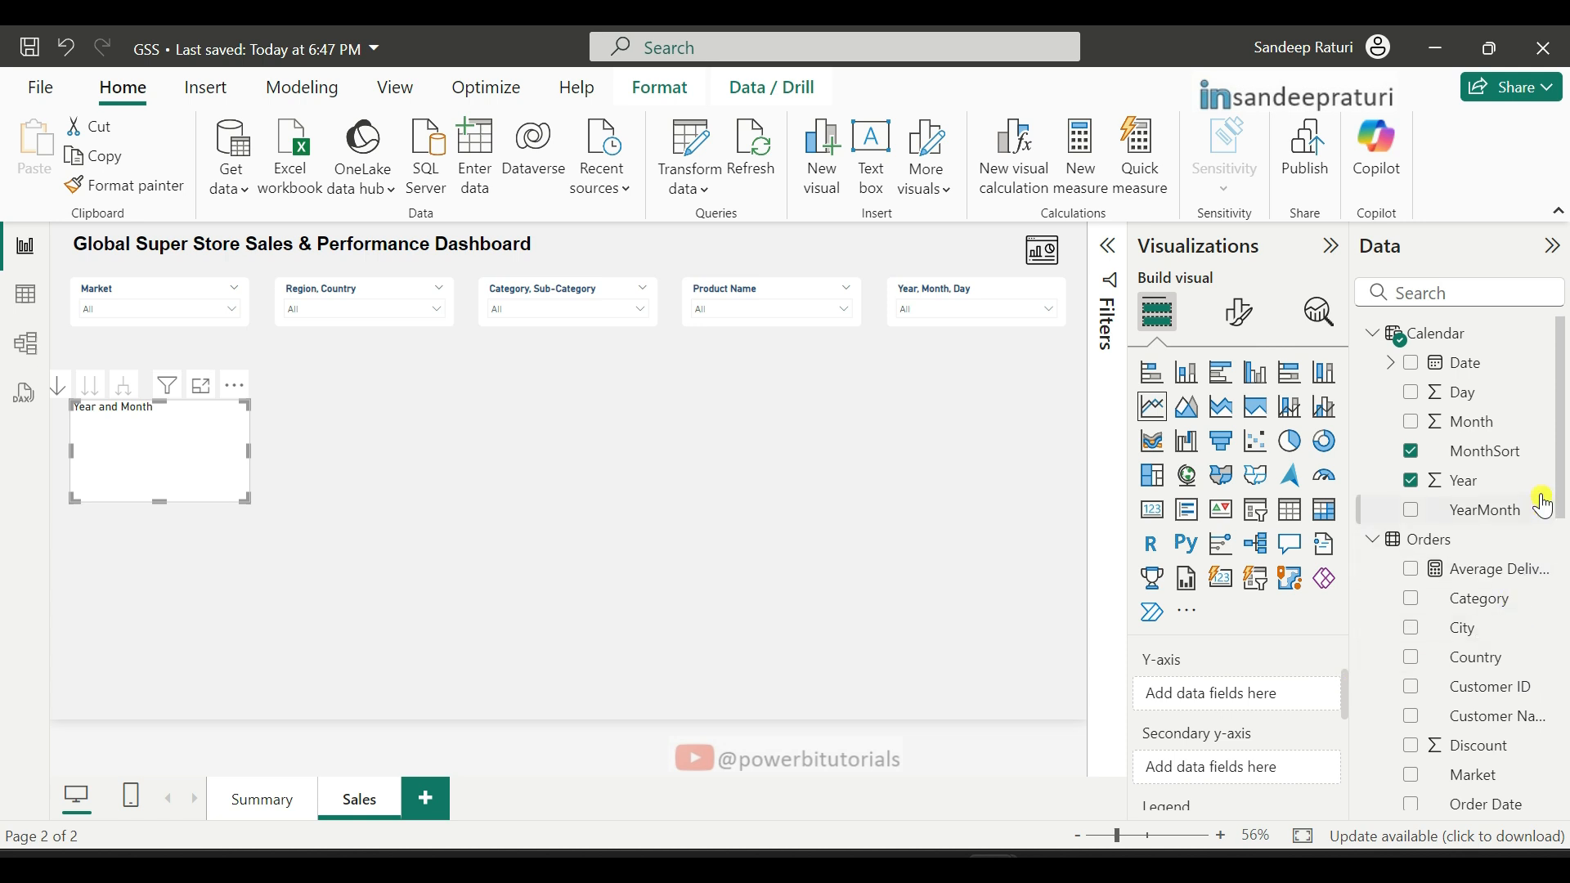
pyautogui.moveTo(1563, 464); pyautogui.dragTo(1564, 651)
pyautogui.moveTo(1296, 697); pyautogui.dragTo(1275, 699)
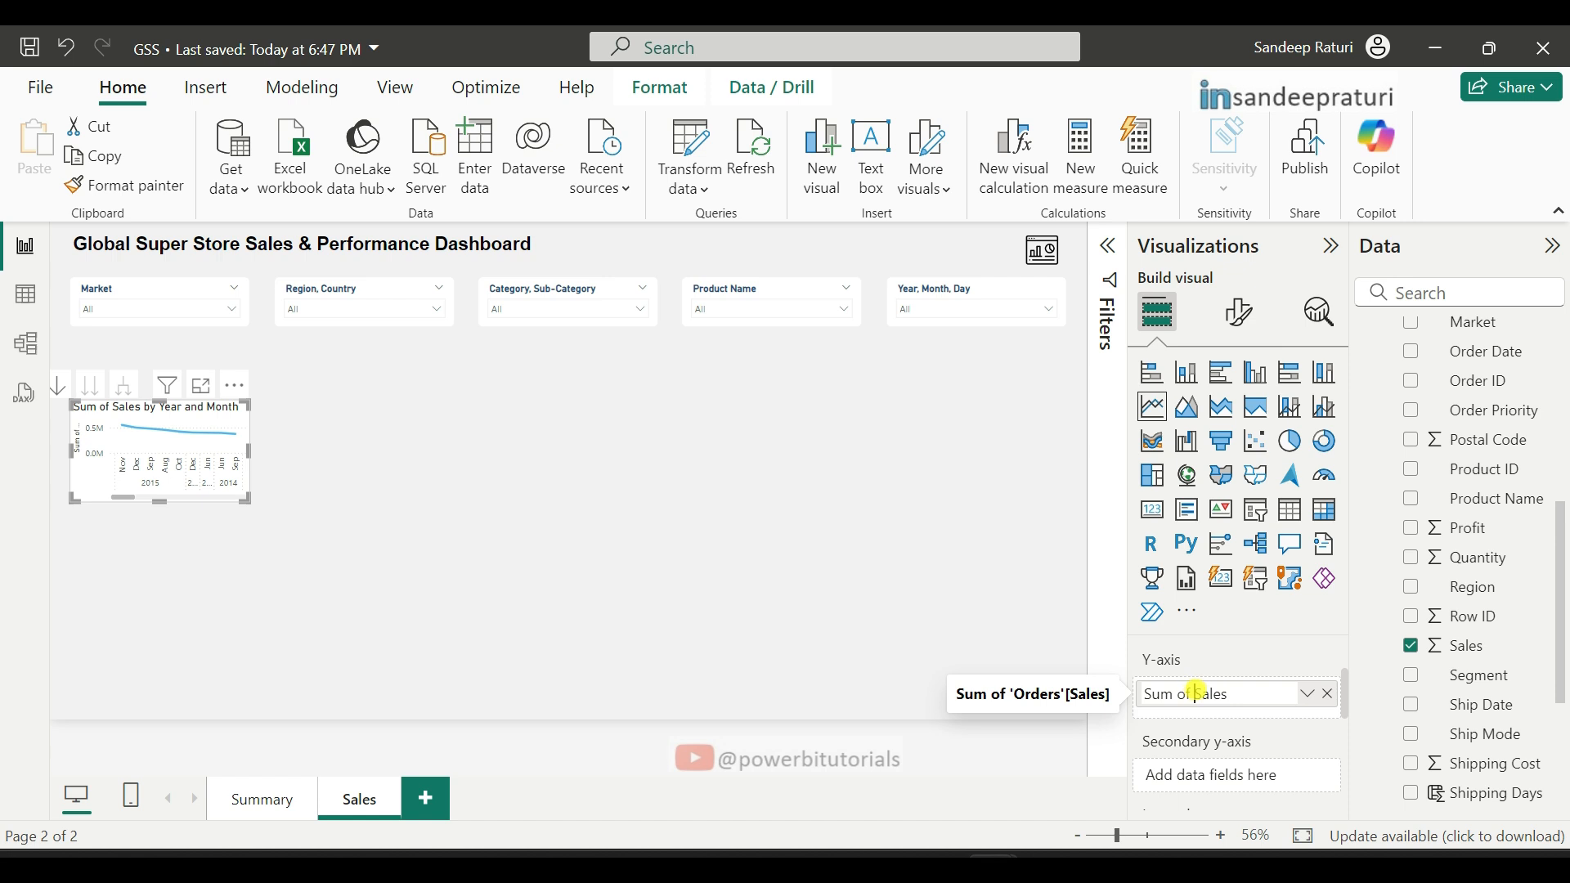
pyautogui.moveTo(1196, 692); pyautogui.dragTo(1101, 694)
pyautogui.press('BackSpace')
pyautogui.press('Return')
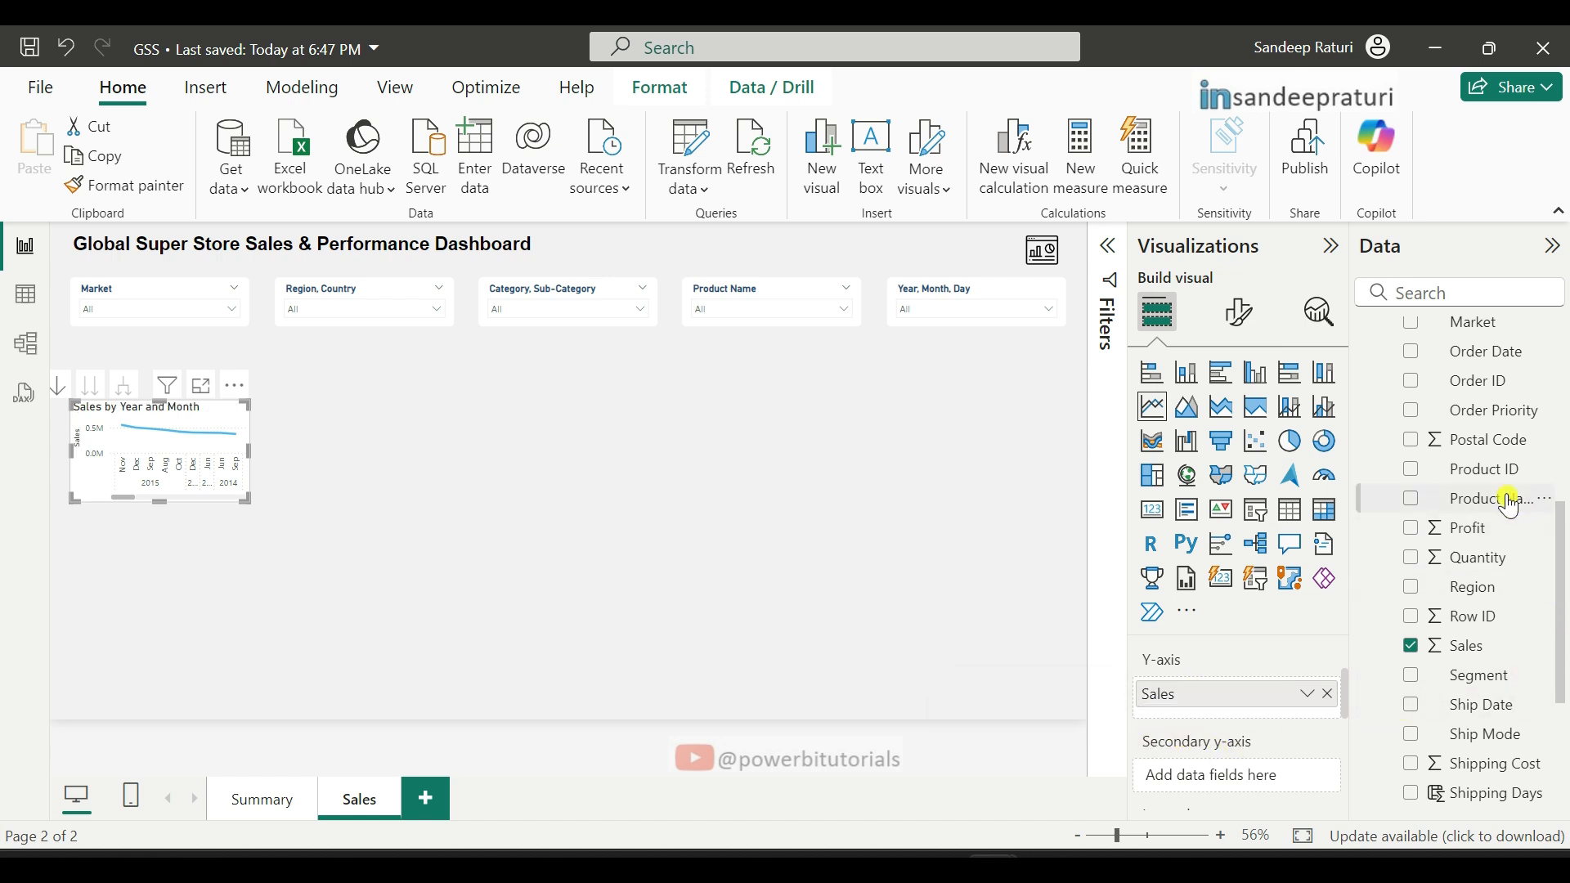
# Step: Add Profit to the line chart's secondary y-axis and rename the field as Profit
pyautogui.moveTo(1509, 529); pyautogui.dragTo(1118, 789)
pyautogui.doubleClick(1198, 776)
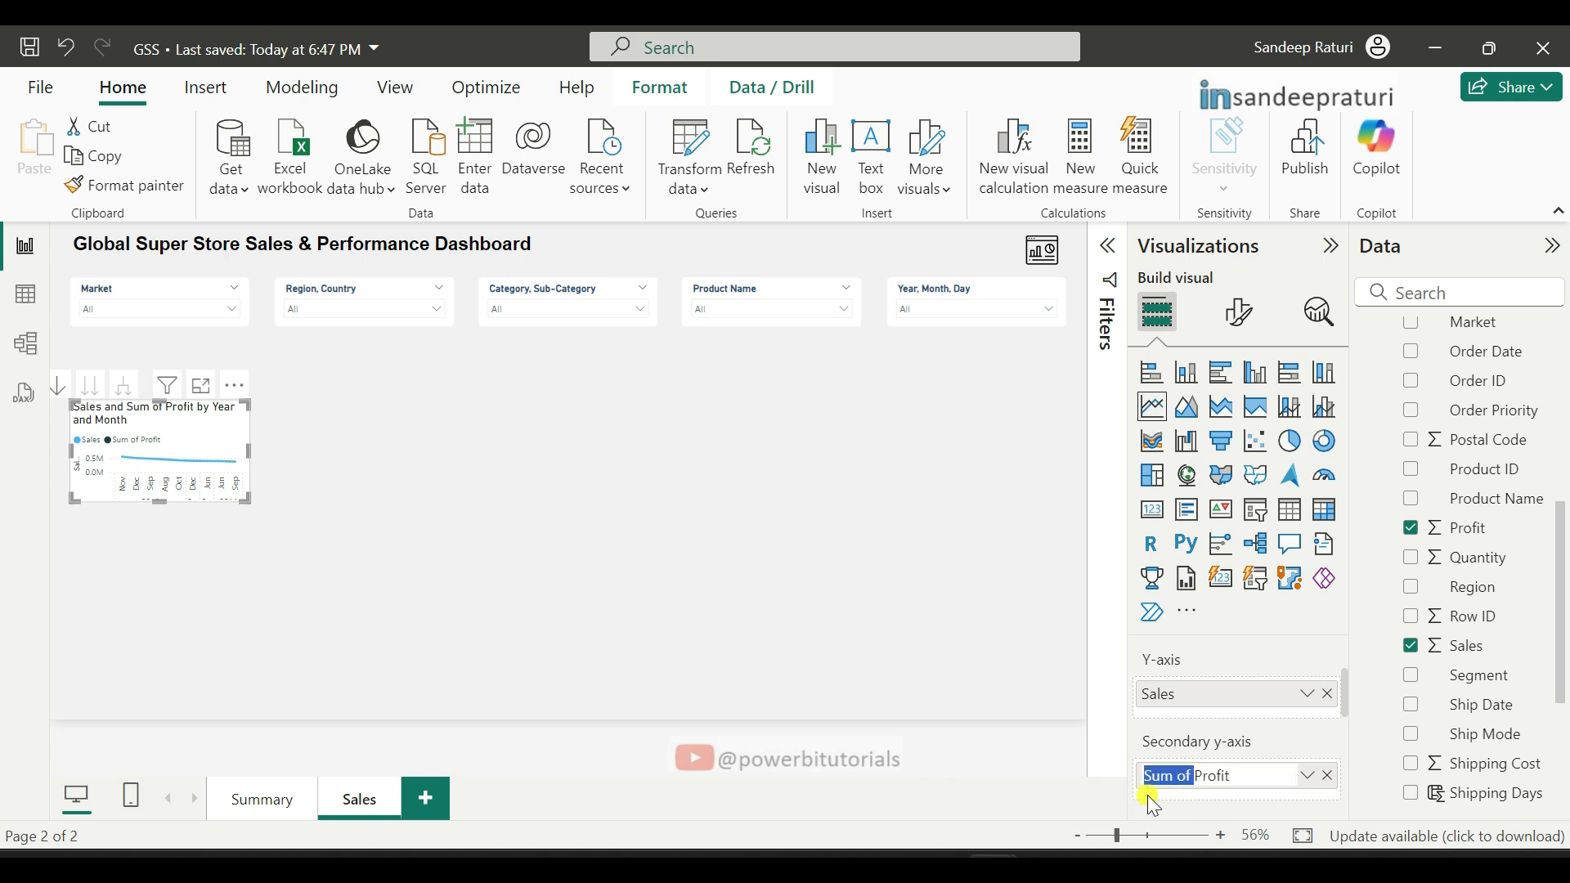
pyautogui.press('BackSpace')
pyautogui.press('Return')
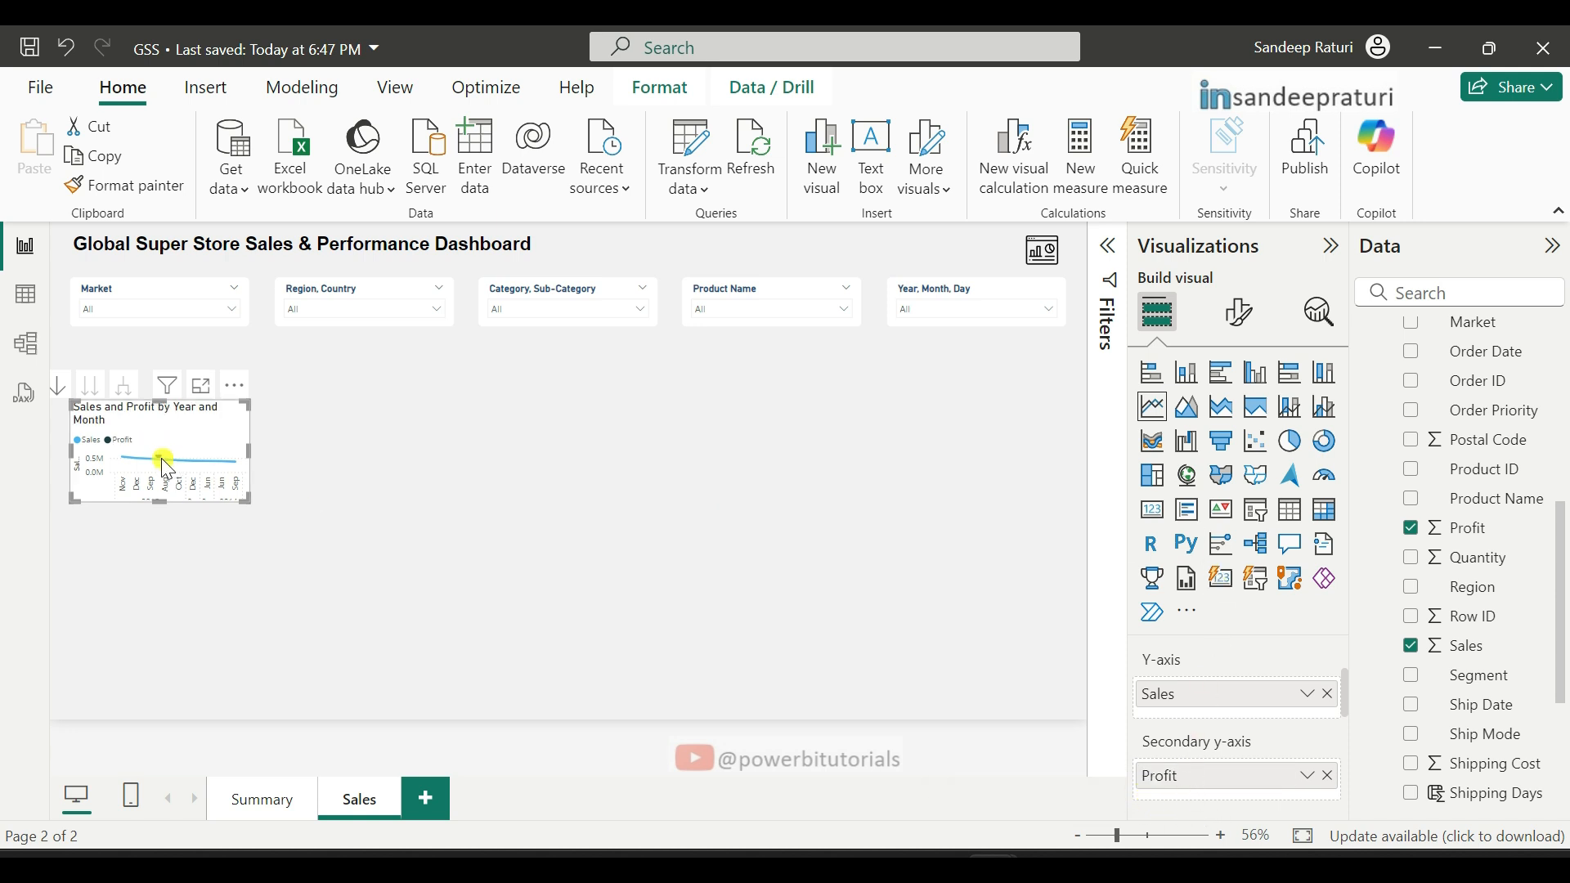
pyautogui.moveTo(162, 460)
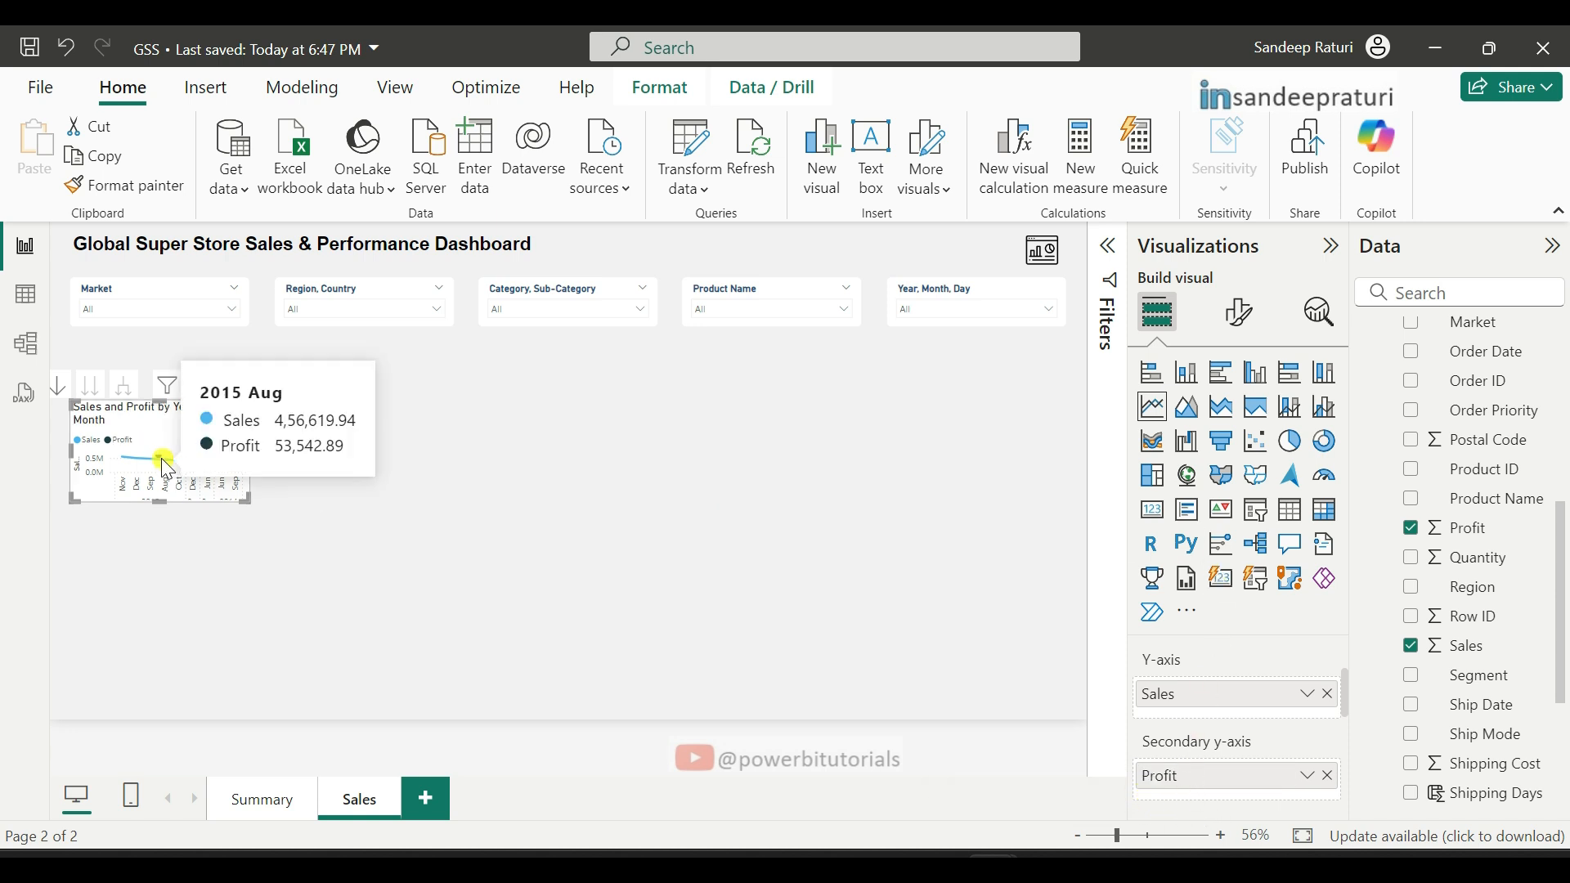
# Step: Set the Sales and Profit line chart's height to 248 and its width to 386
pyautogui.click(1240, 312)
pyautogui.click(1242, 423)
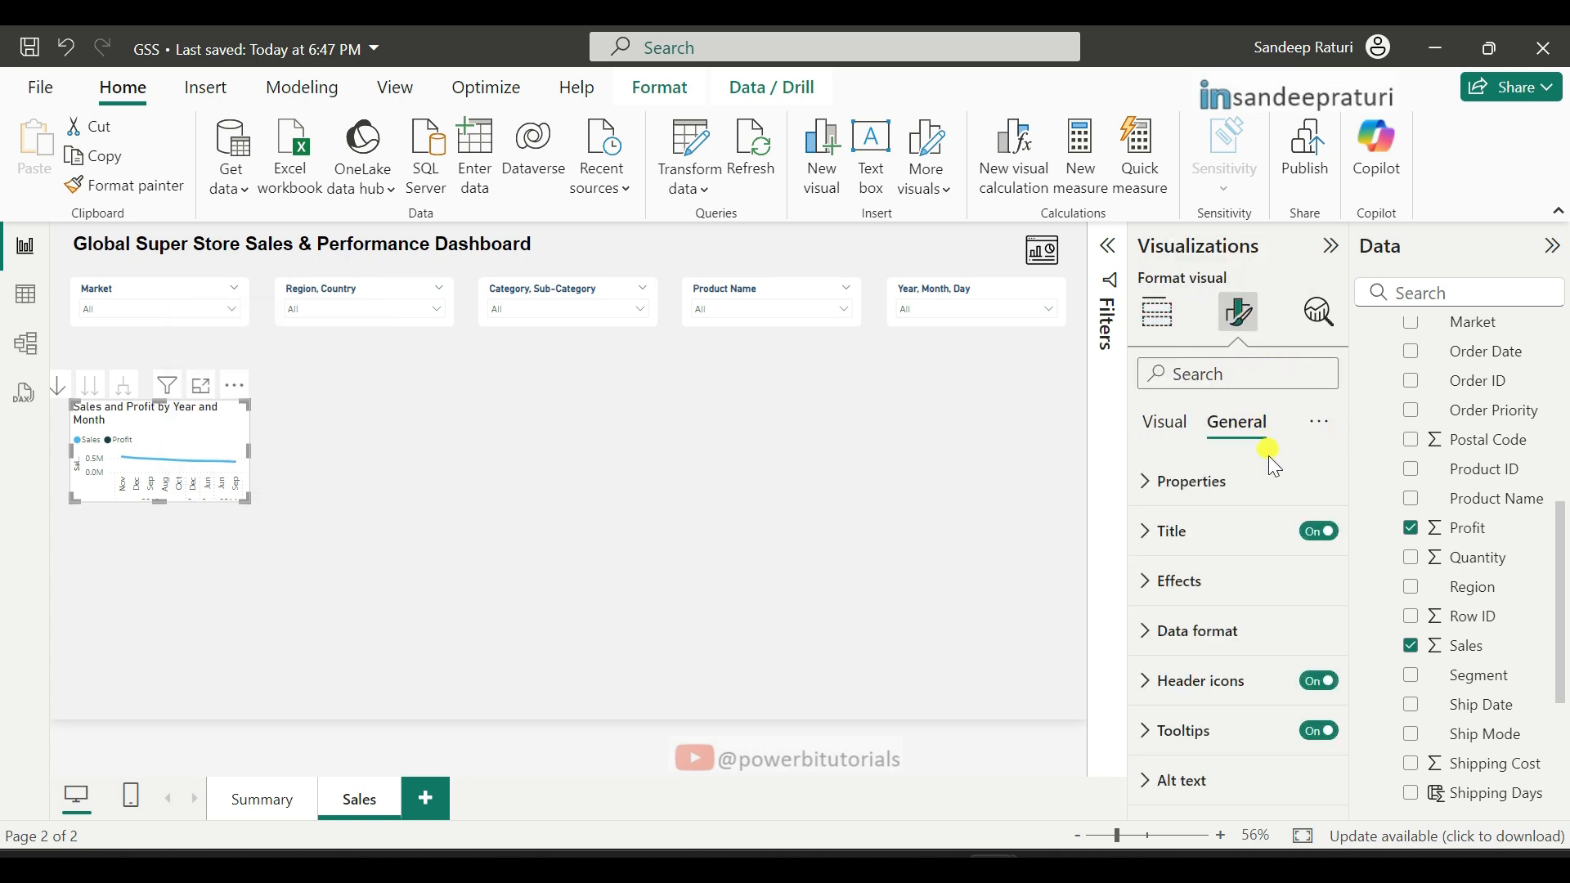
pyautogui.click(1188, 482)
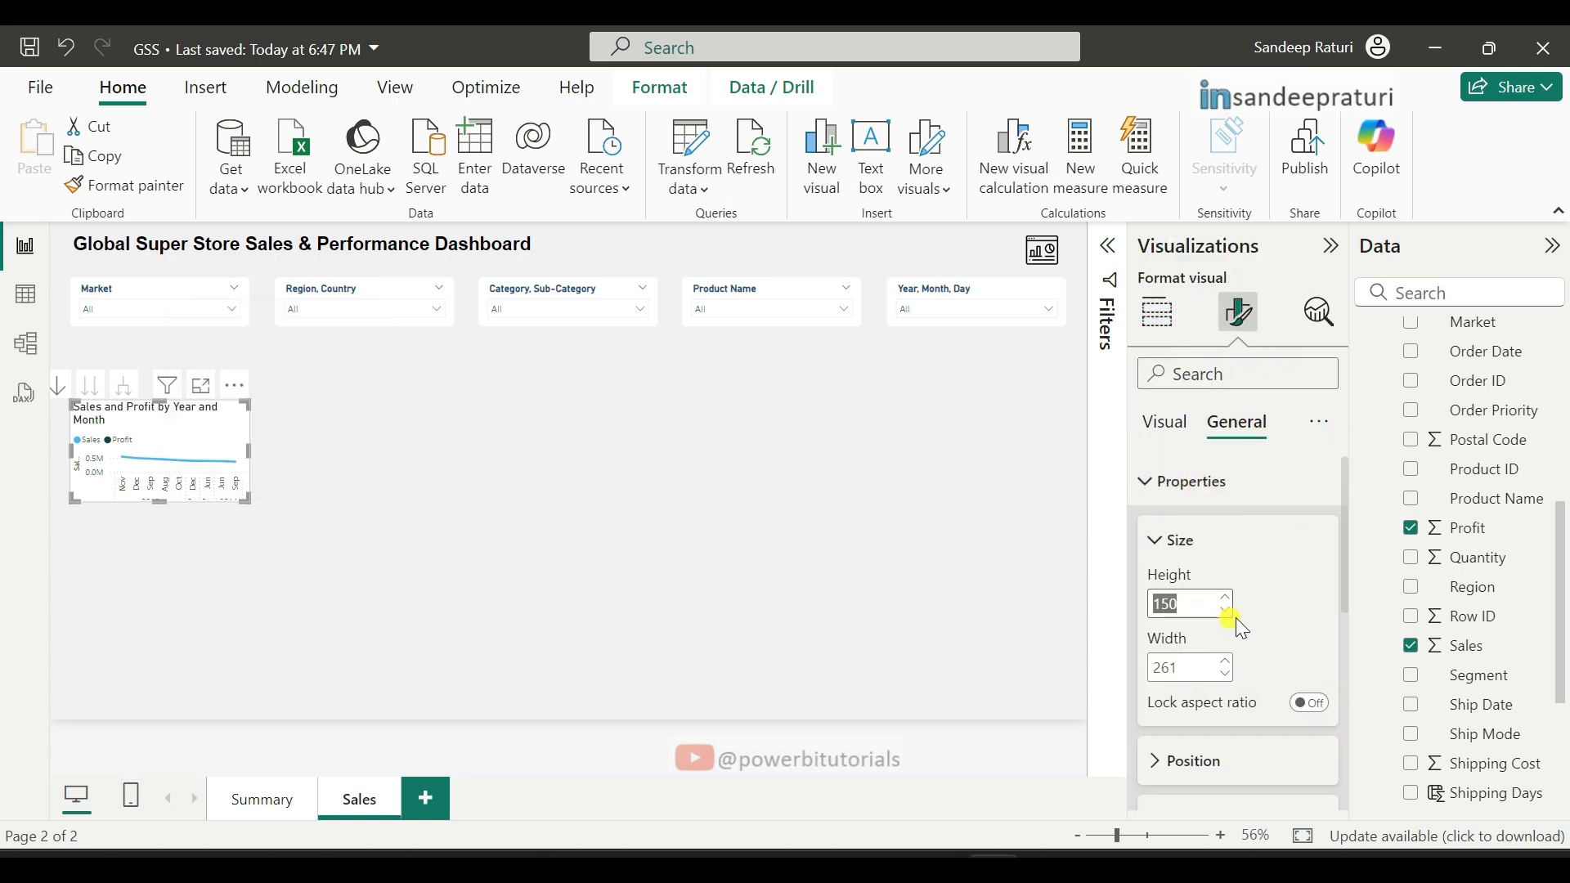
pyautogui.write('248')
pyautogui.press('Return')
pyautogui.click(1196, 666)
pyautogui.write('386')
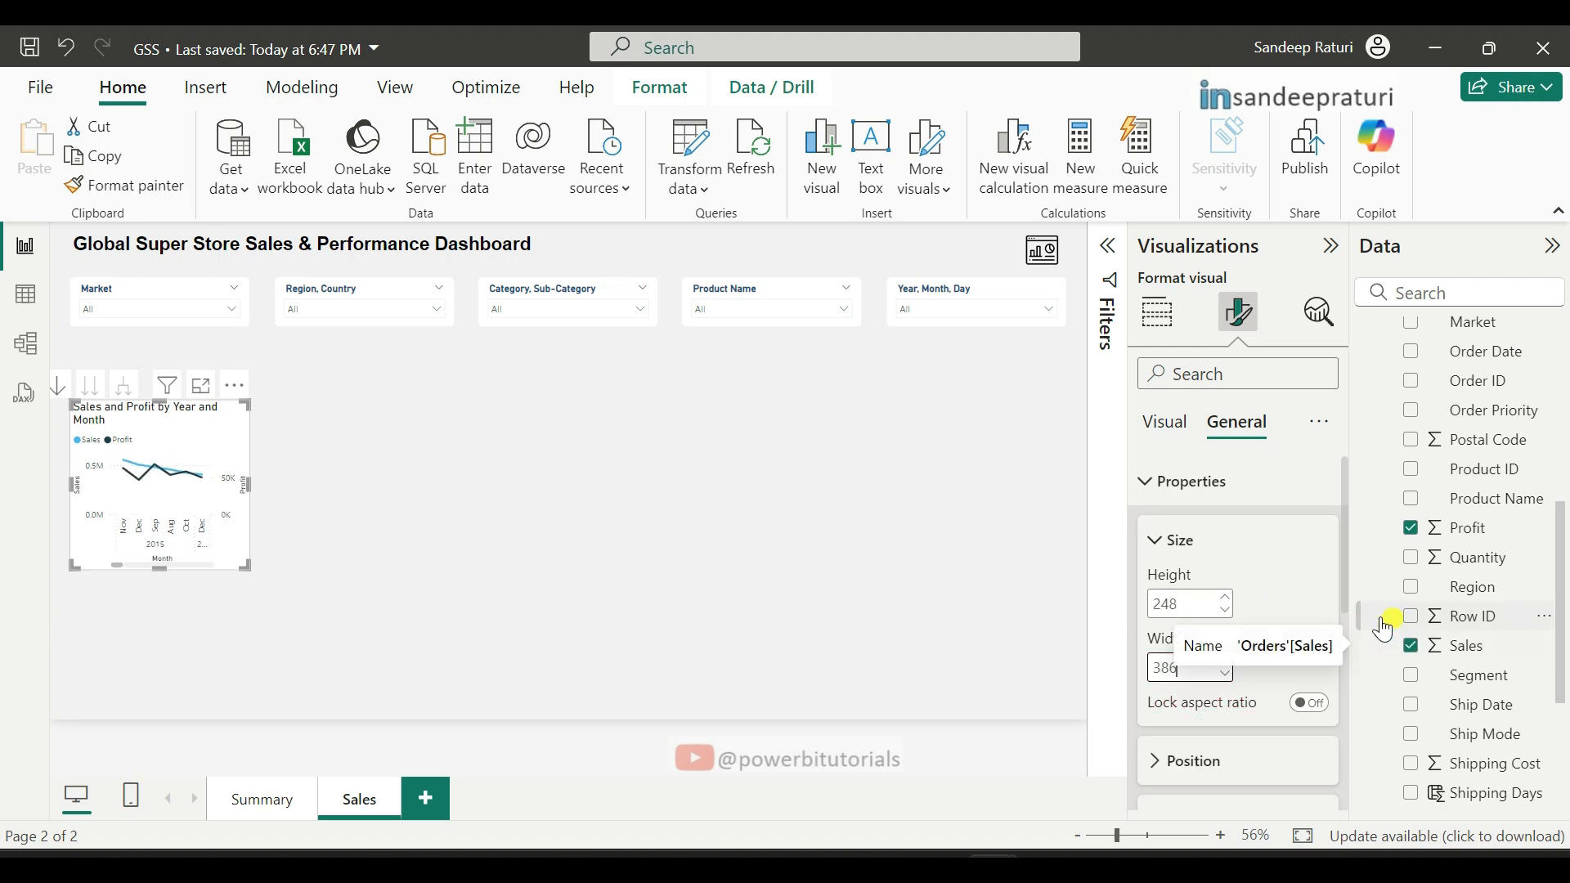
pyautogui.click(1319, 586)
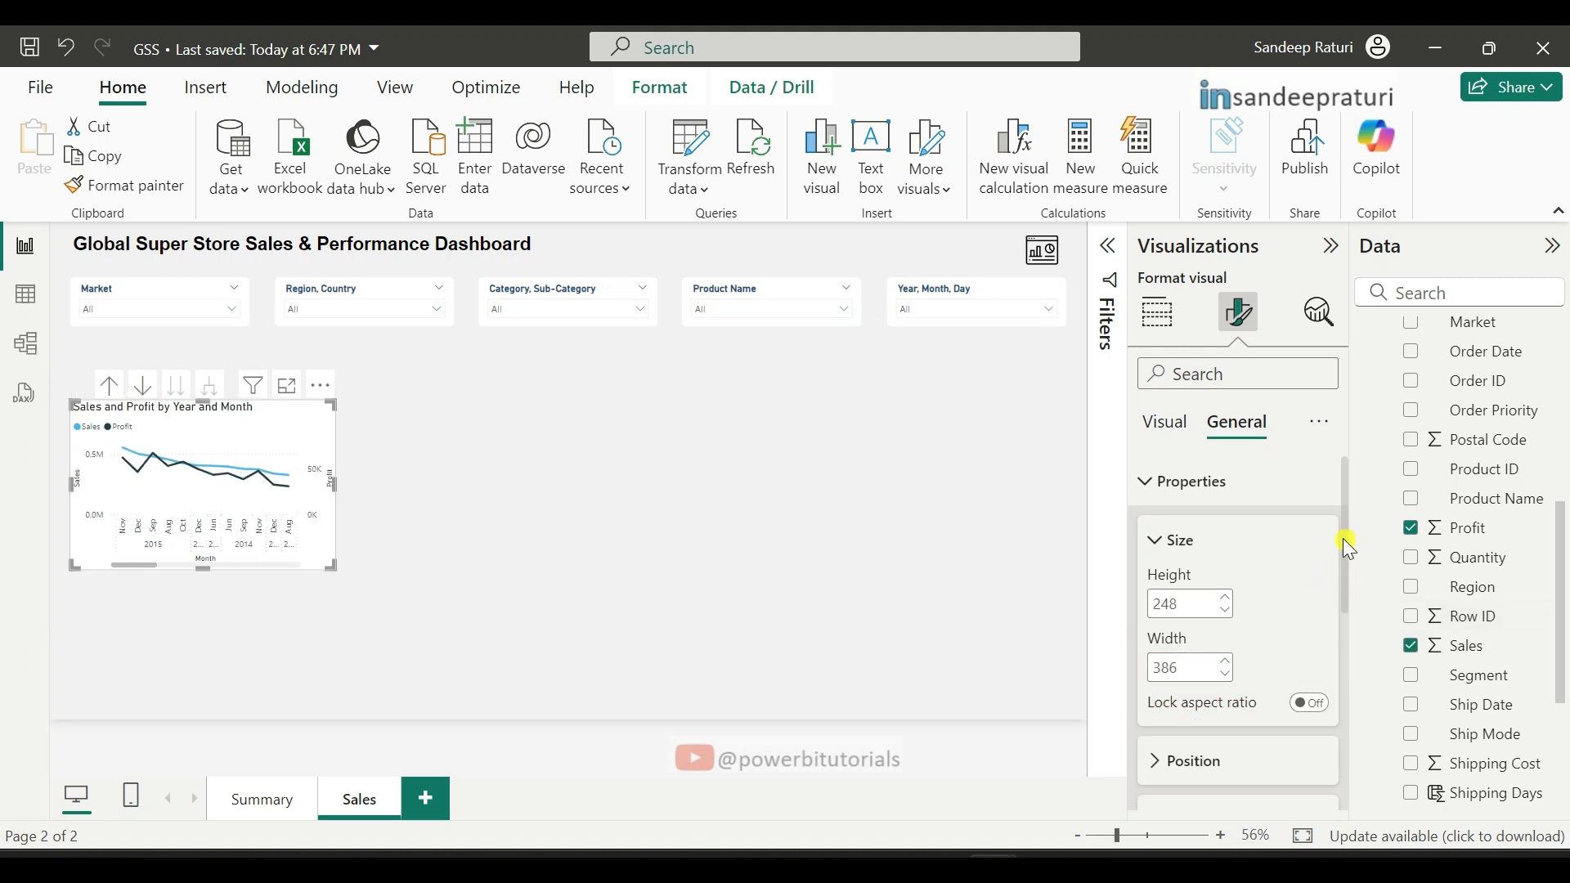
# Step: Set the line chart's vertical position to 170
pyautogui.scroll(-4, 1344, 564)
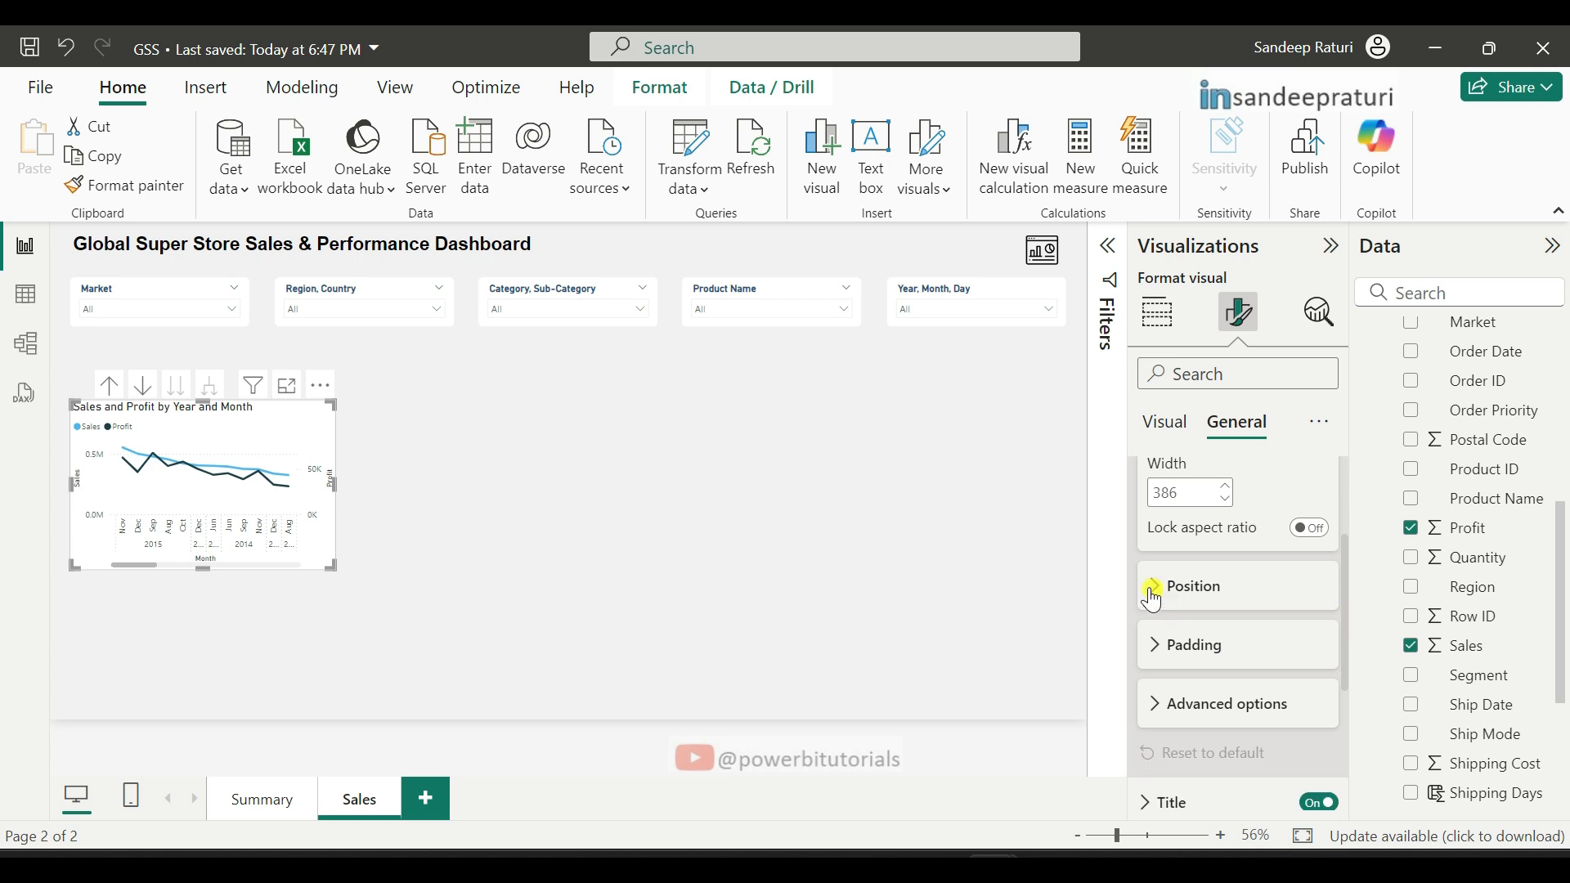
pyautogui.click(1173, 593)
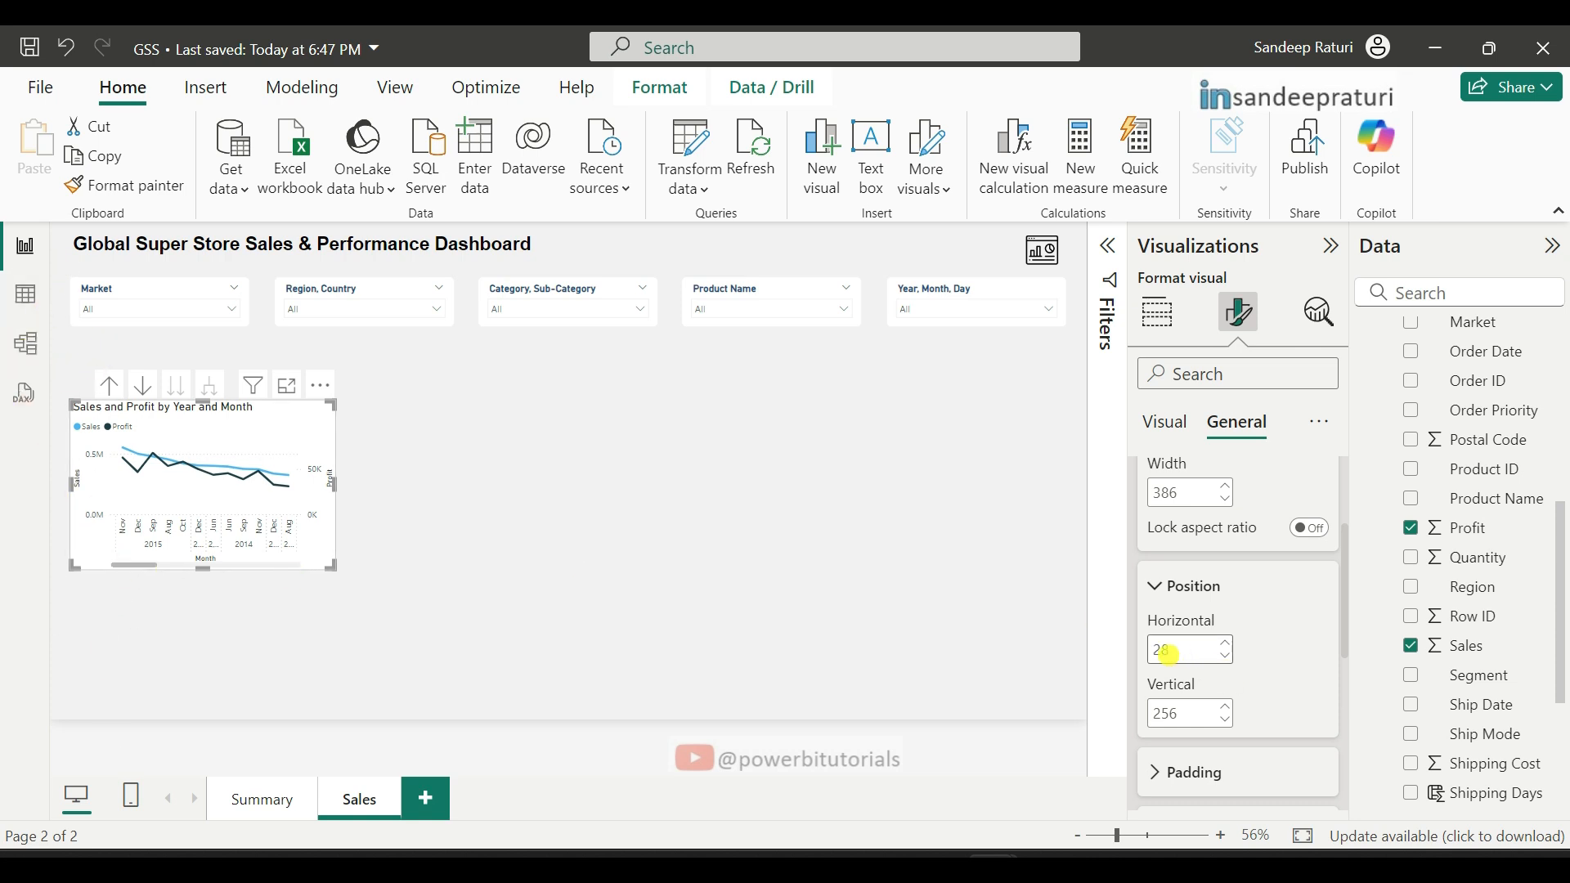
pyautogui.doubleClick(1178, 715)
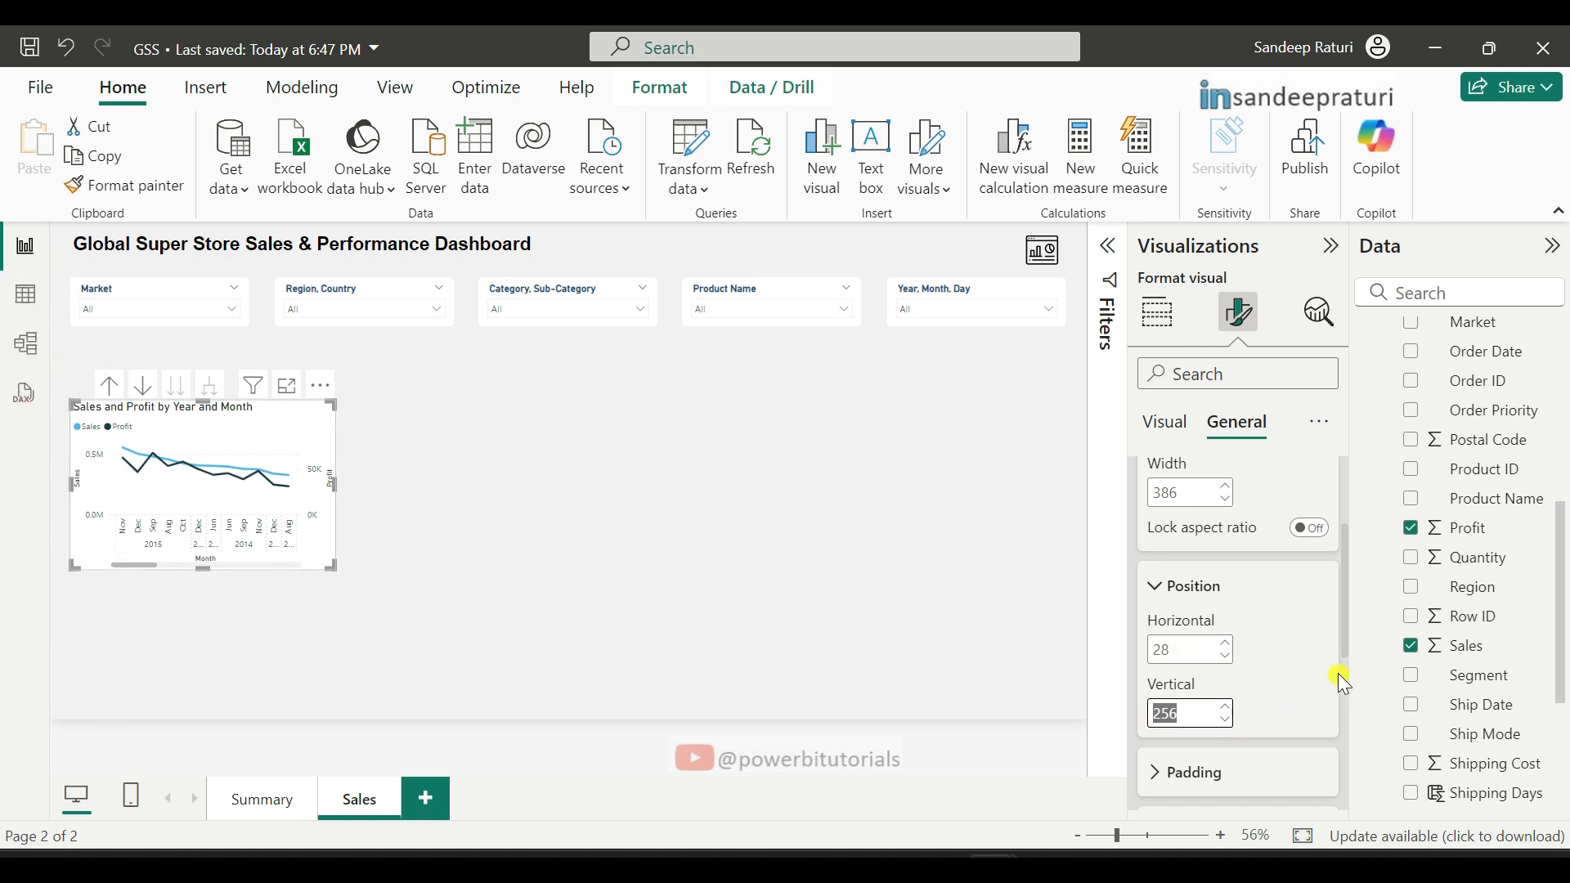
pyautogui.write('170')
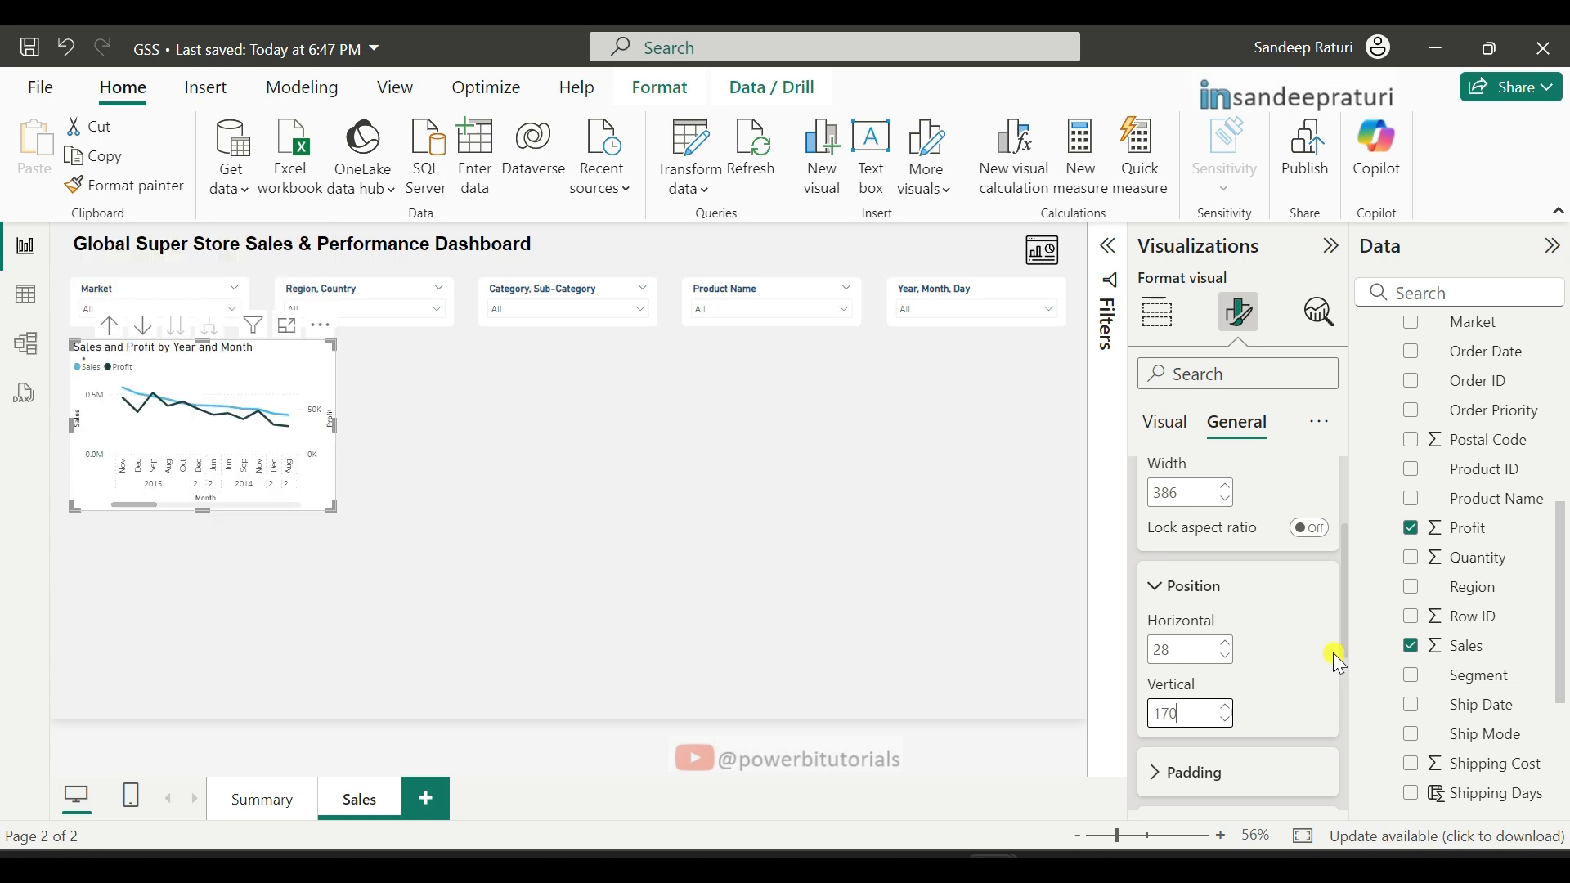
pyautogui.click(1333, 653)
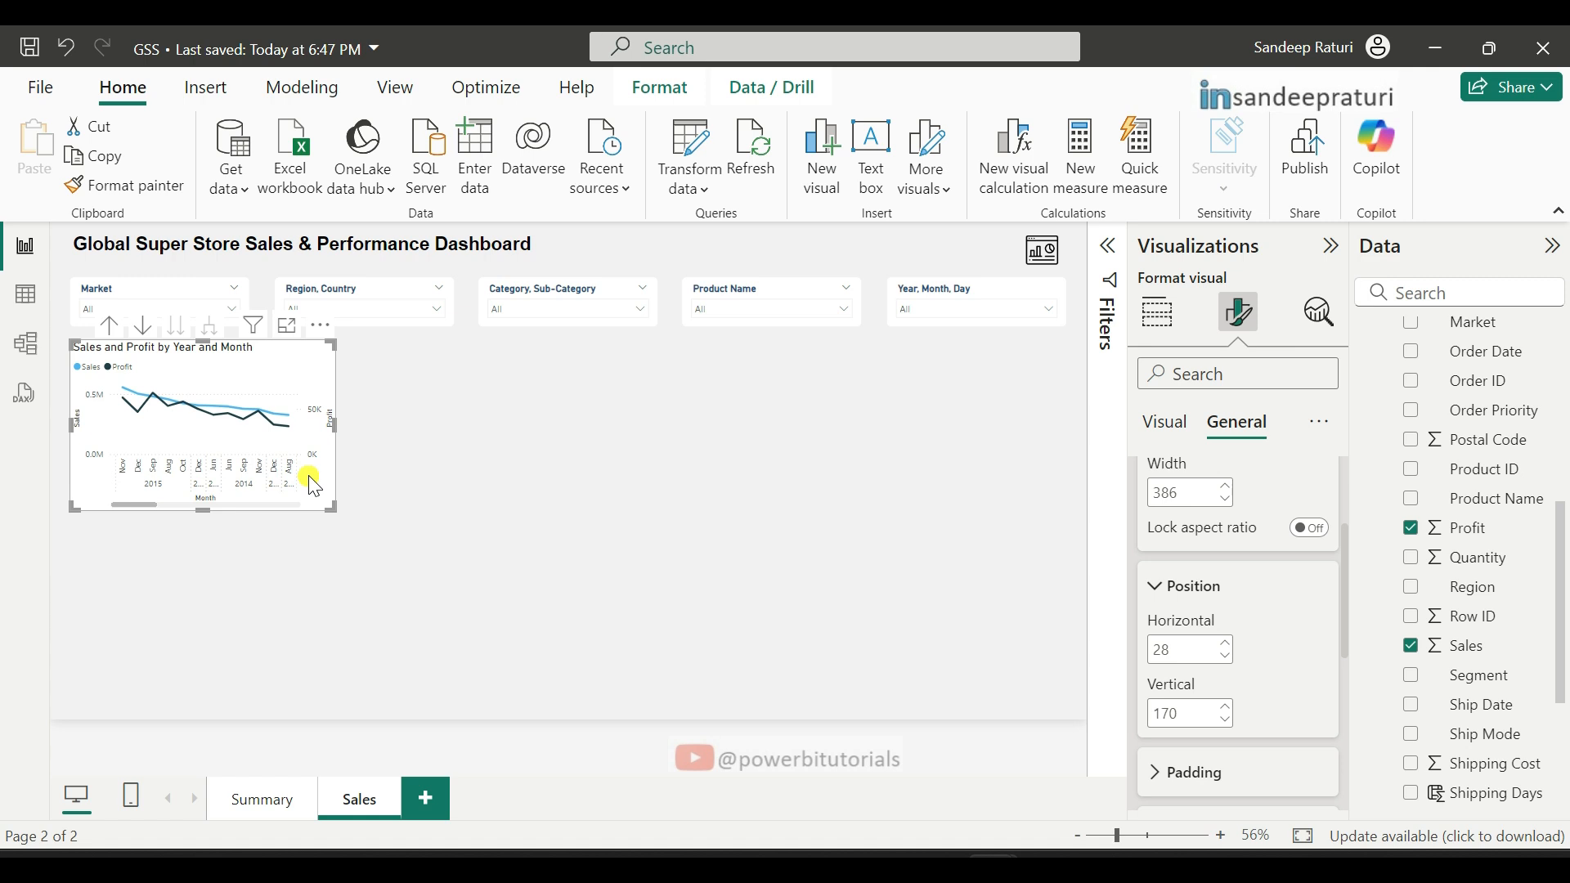
# Step: Sort the line chart's axis by Year Month in ascending order
pyautogui.click(320, 326)
pyautogui.moveTo(419, 507)
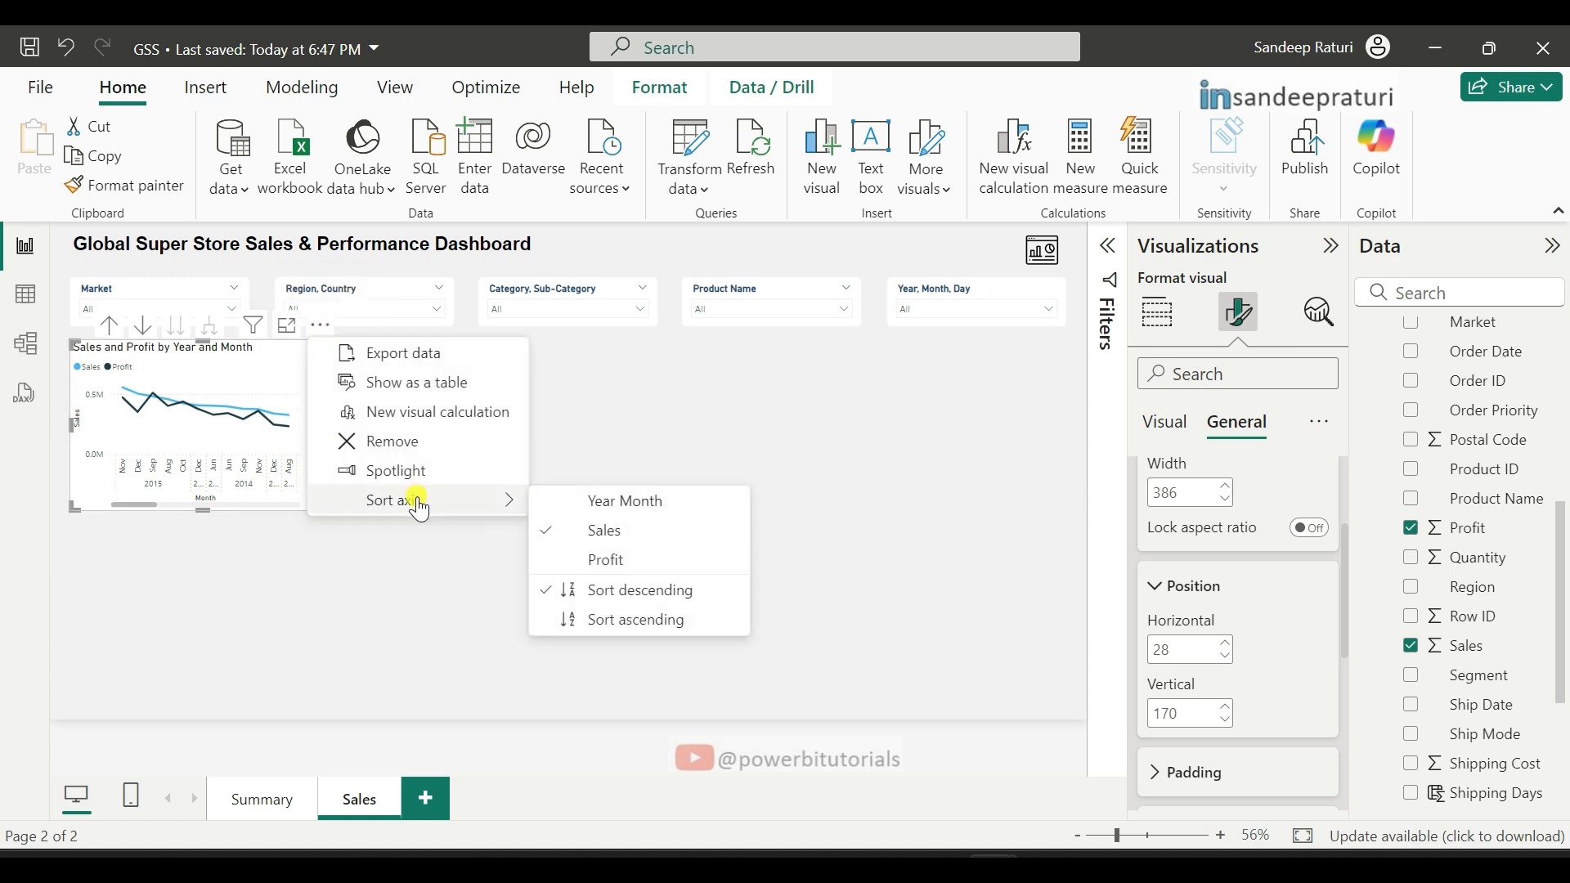
pyautogui.click(609, 505)
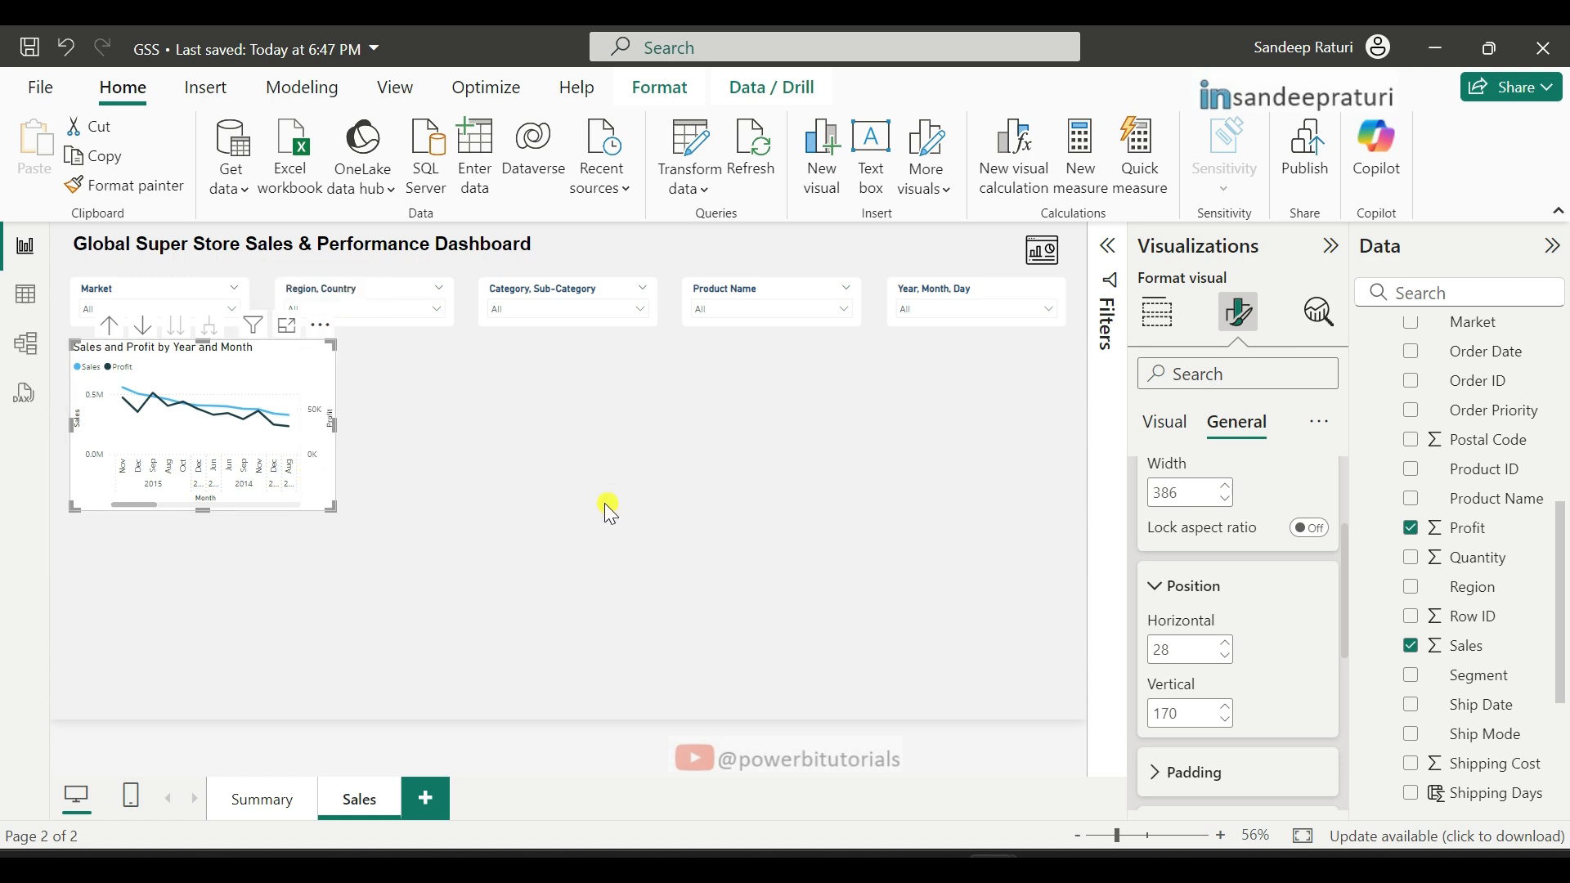
pyautogui.click(324, 330)
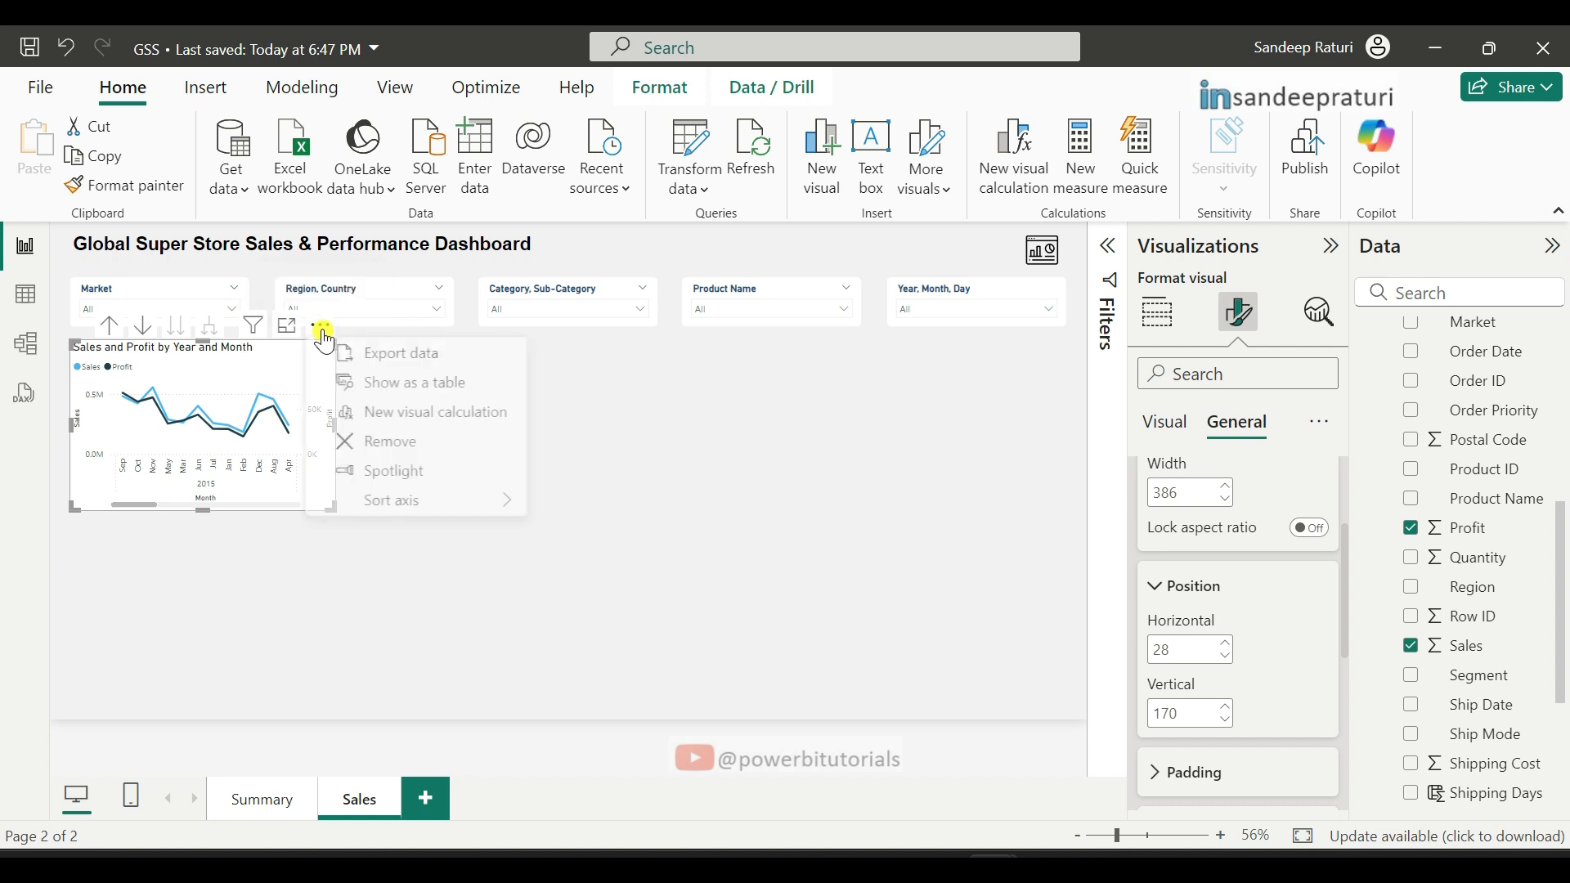
pyautogui.moveTo(420, 514)
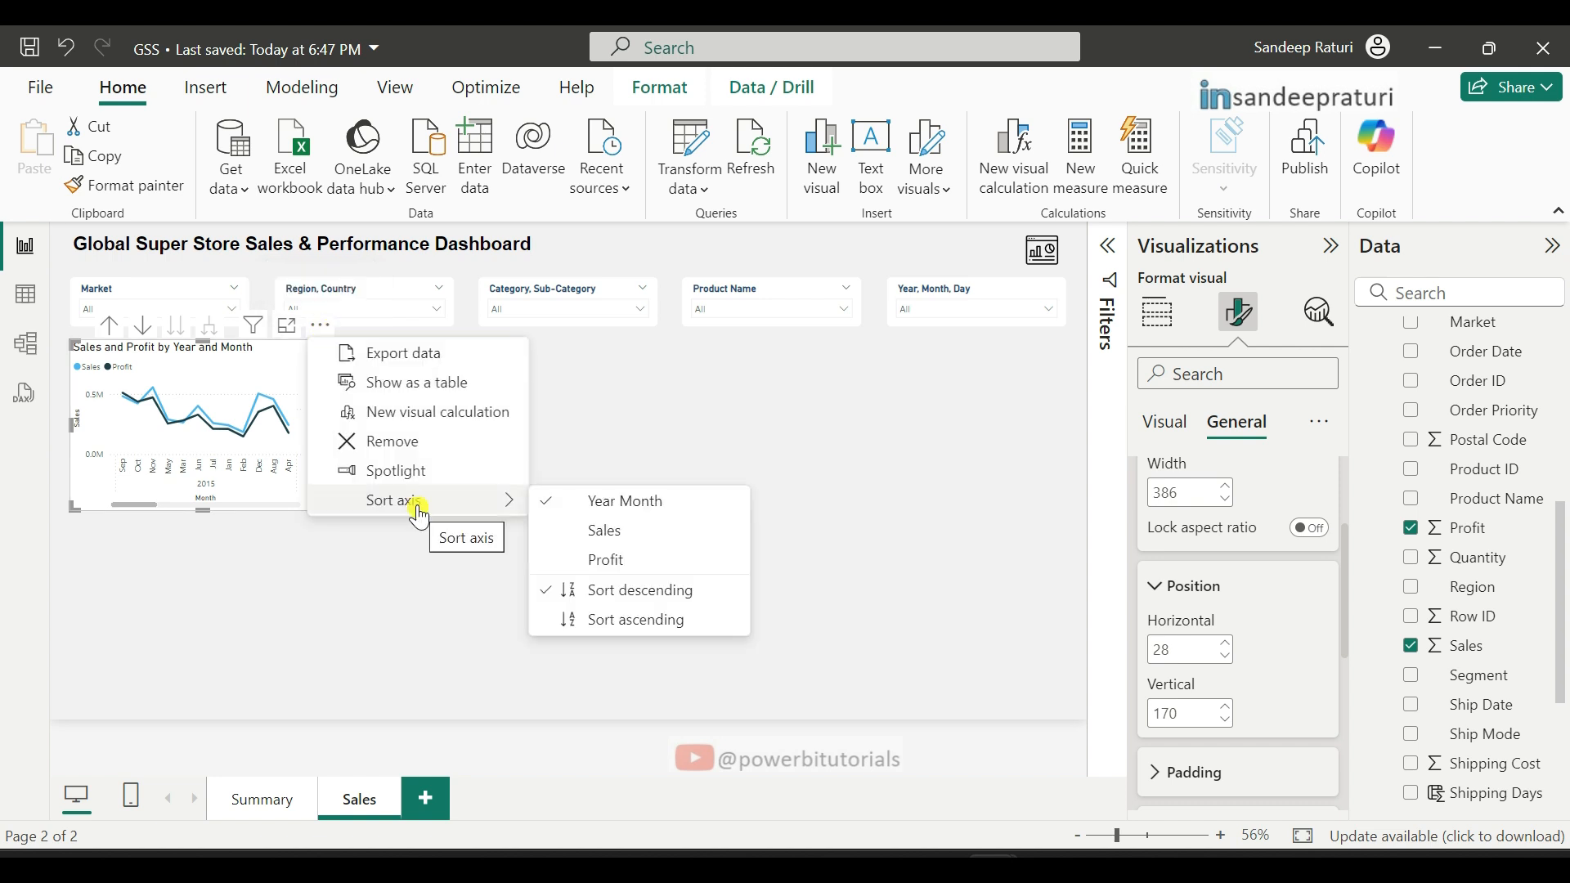
pyautogui.click(625, 623)
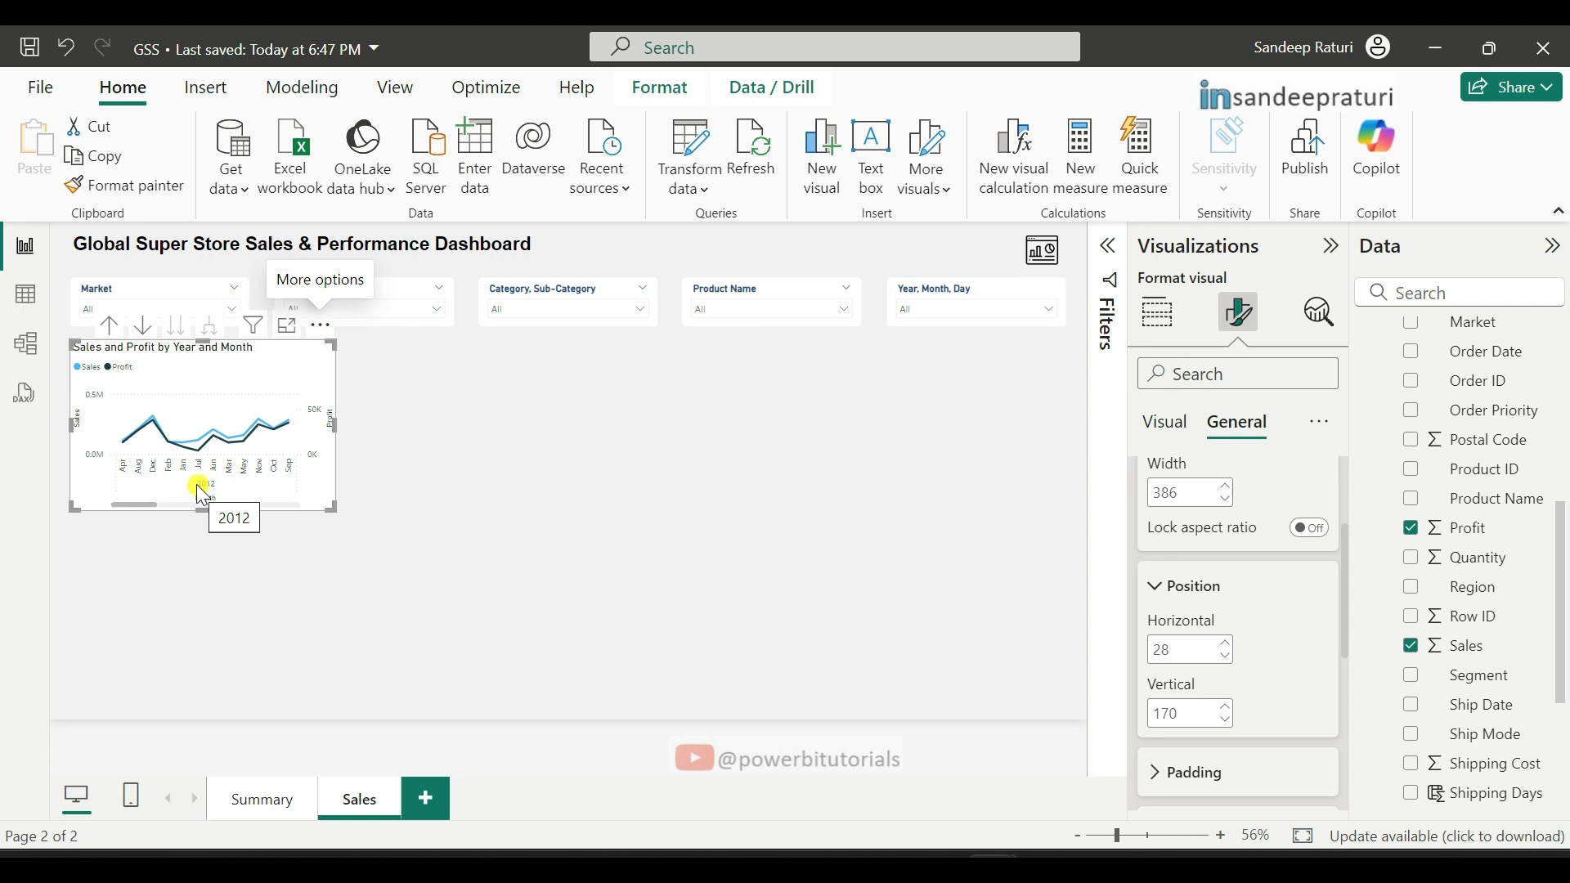
# Step: In the Calendar table's data, set the MonthSort column to sort by the Month column
pyautogui.click(30, 306)
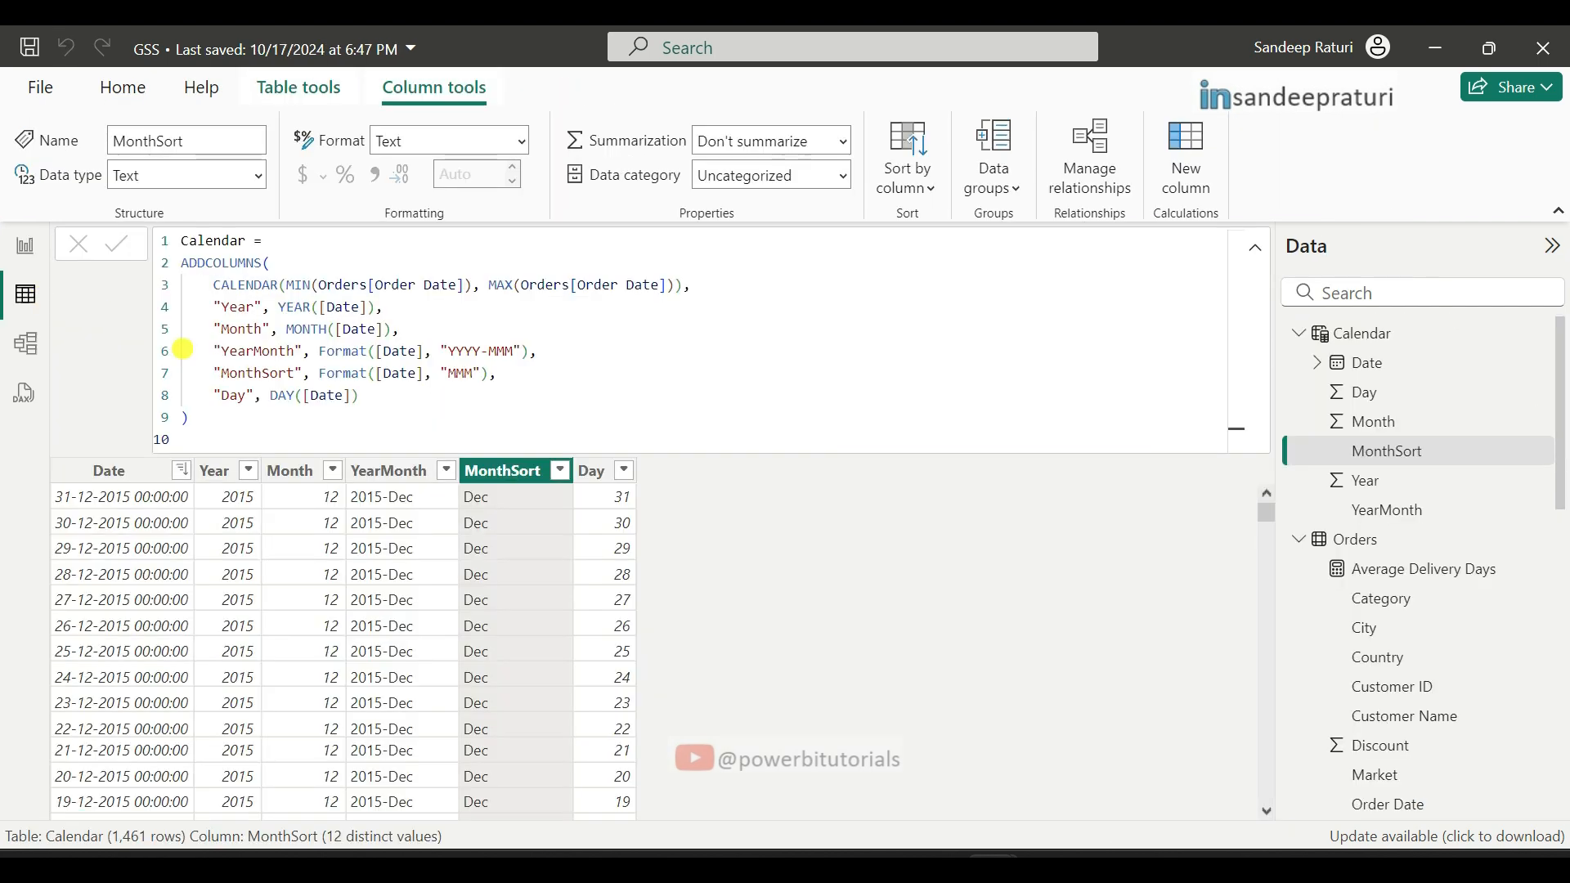
pyautogui.click(1374, 334)
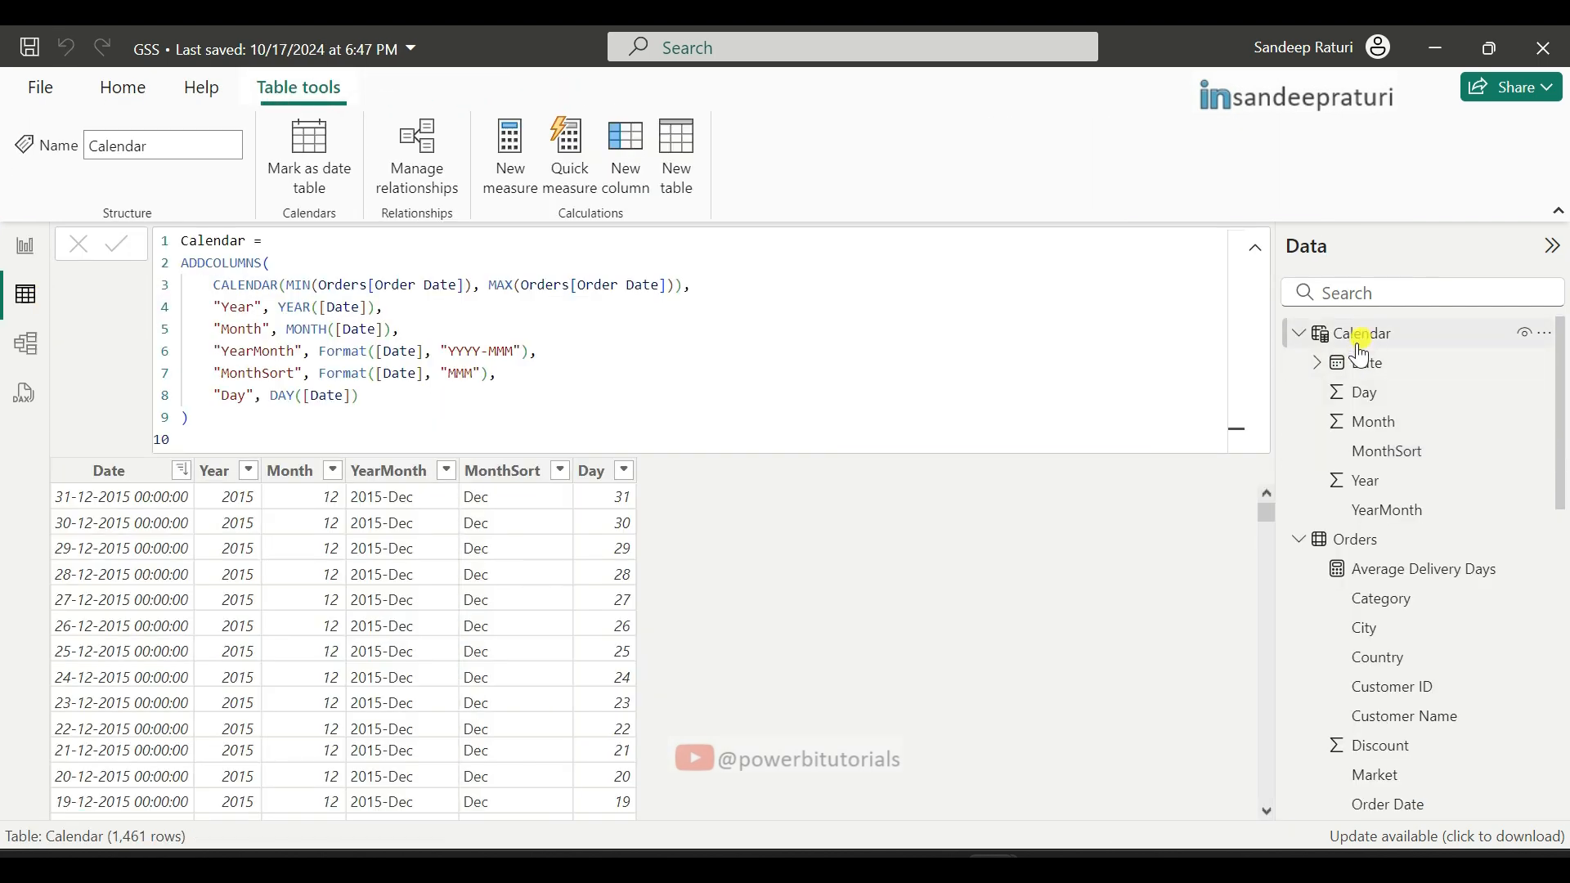
pyautogui.click(509, 476)
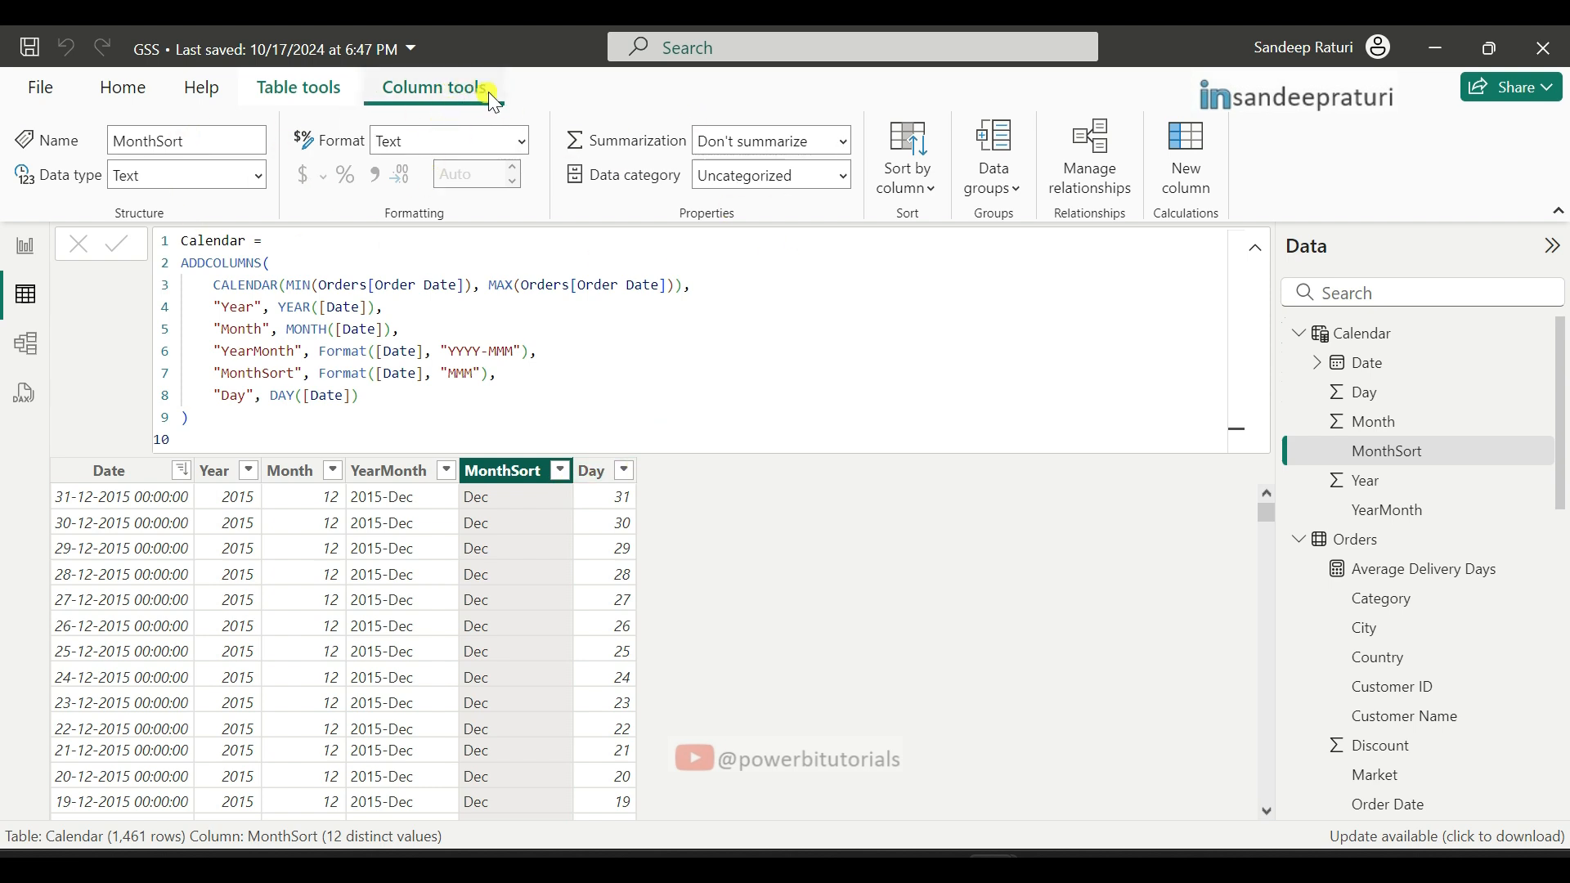
pyautogui.click(933, 198)
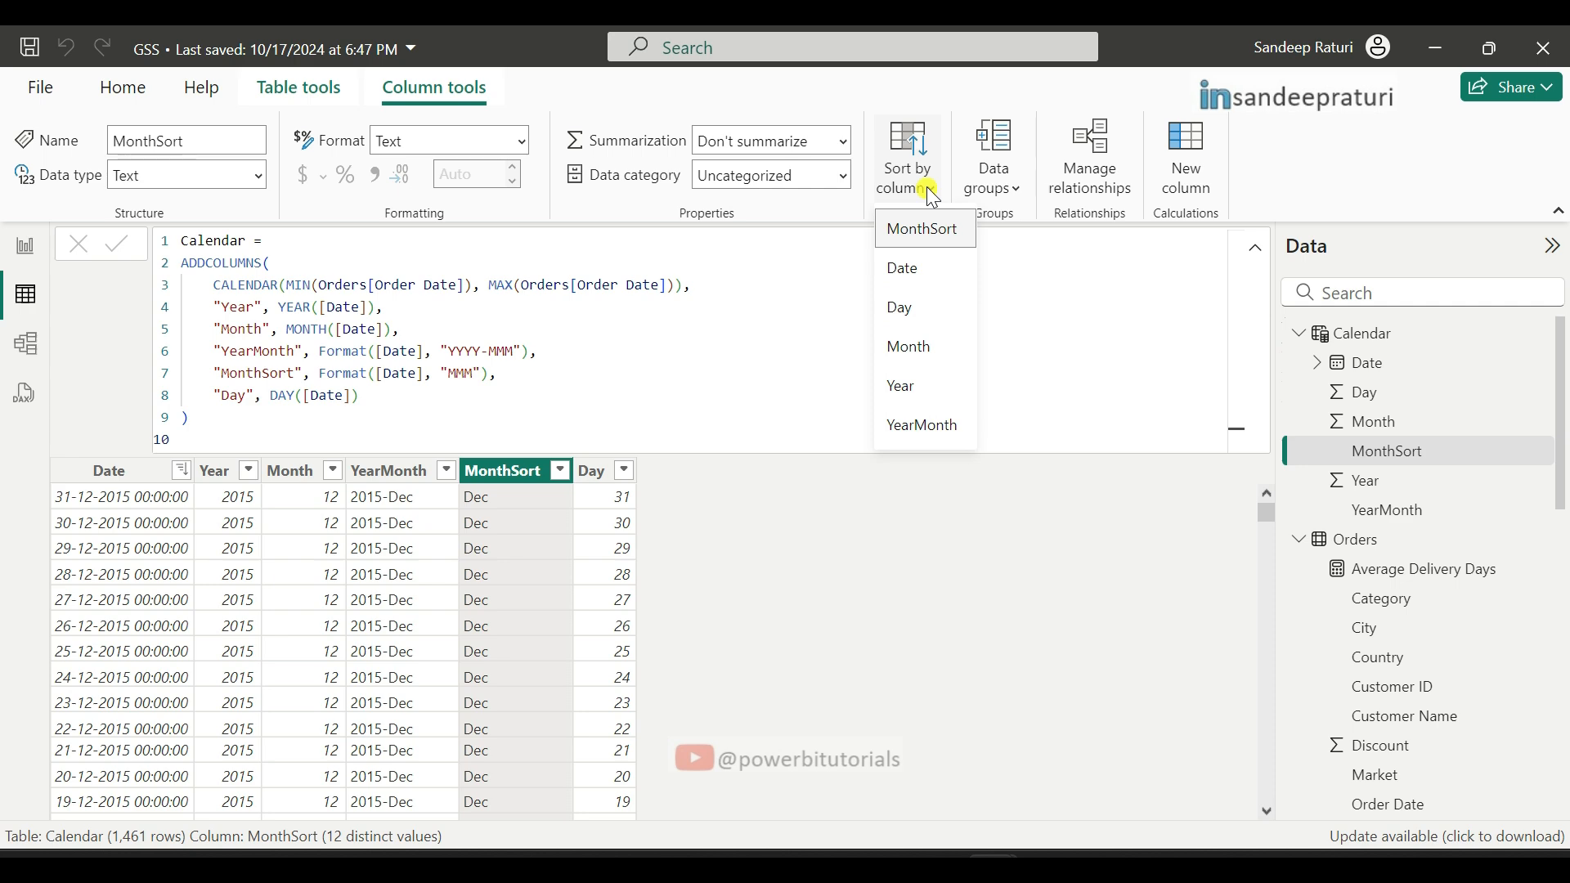
pyautogui.click(926, 351)
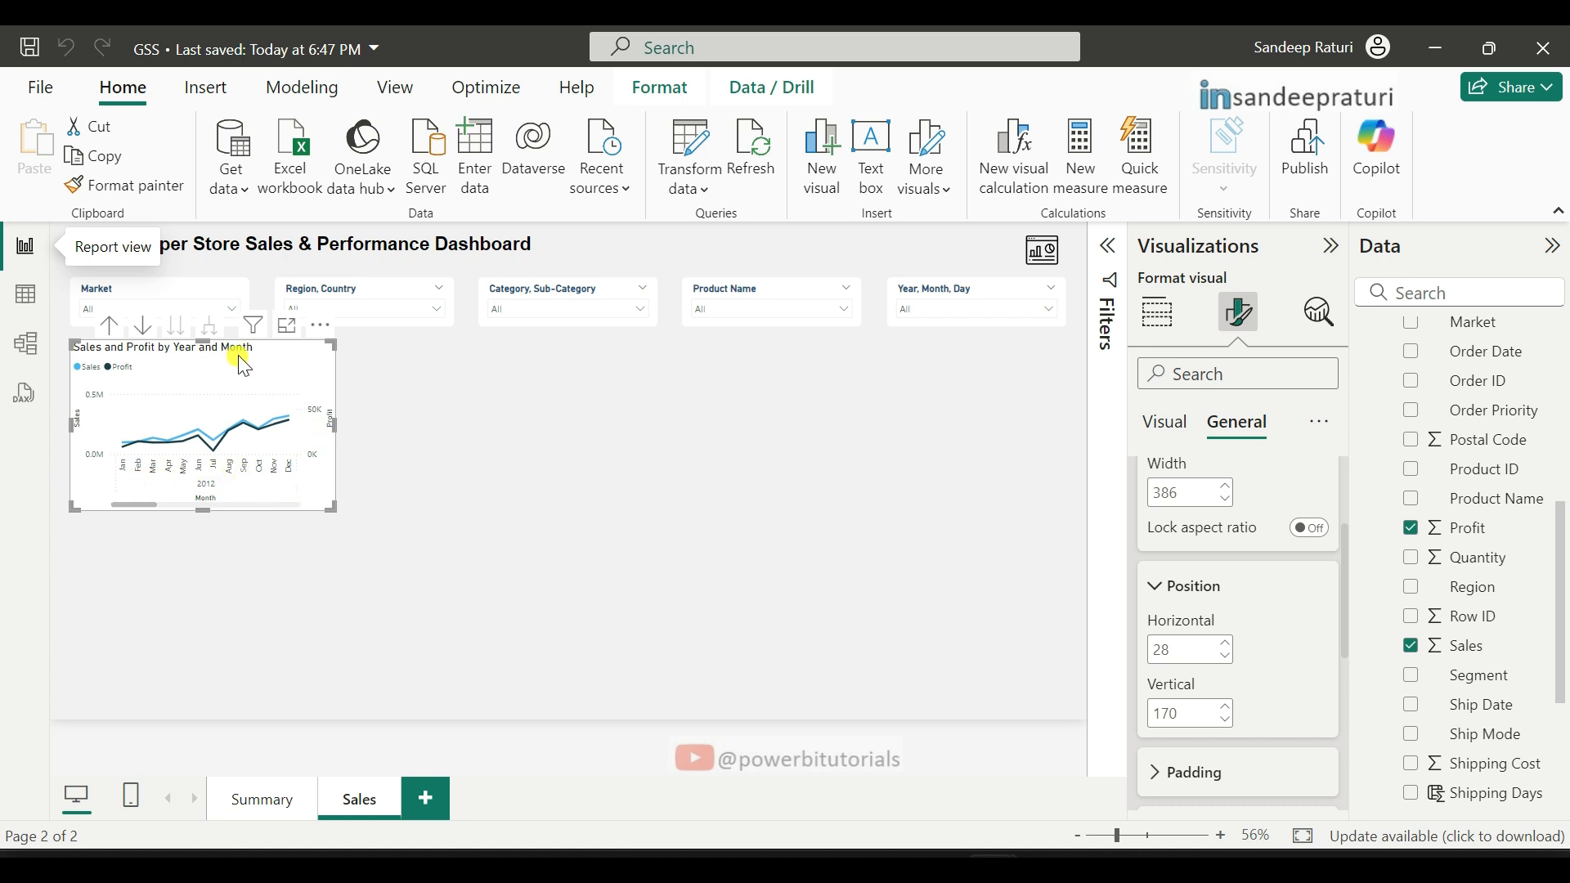
# Step: On the Sales page, make the line chart's title bold and set its text color to #5F5C5B
pyautogui.scroll(3, 1234, 507)
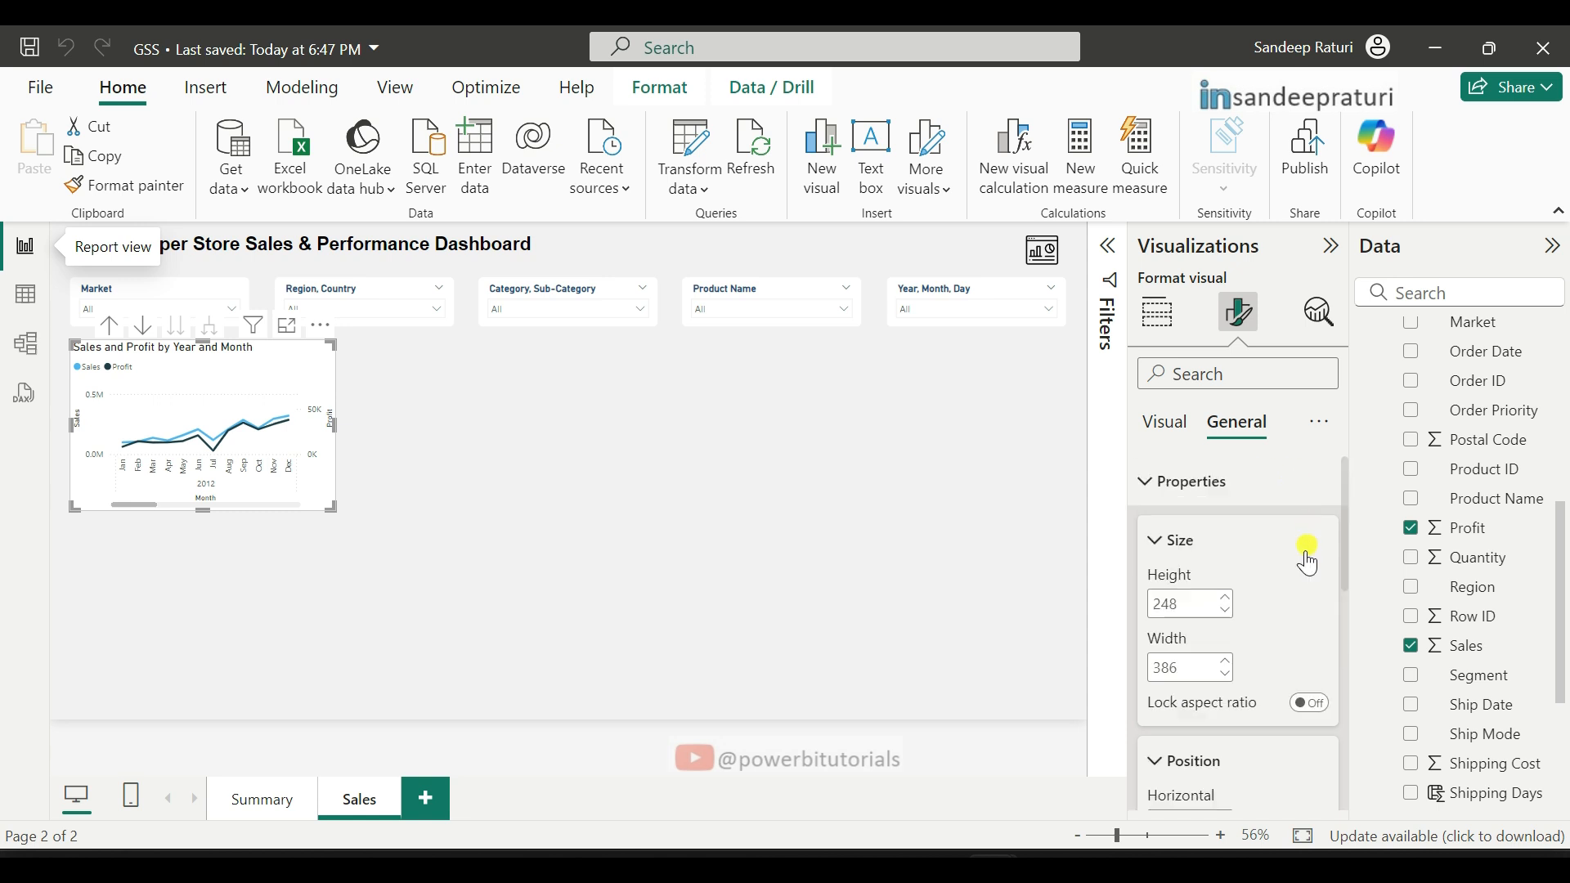
pyautogui.click(1143, 487)
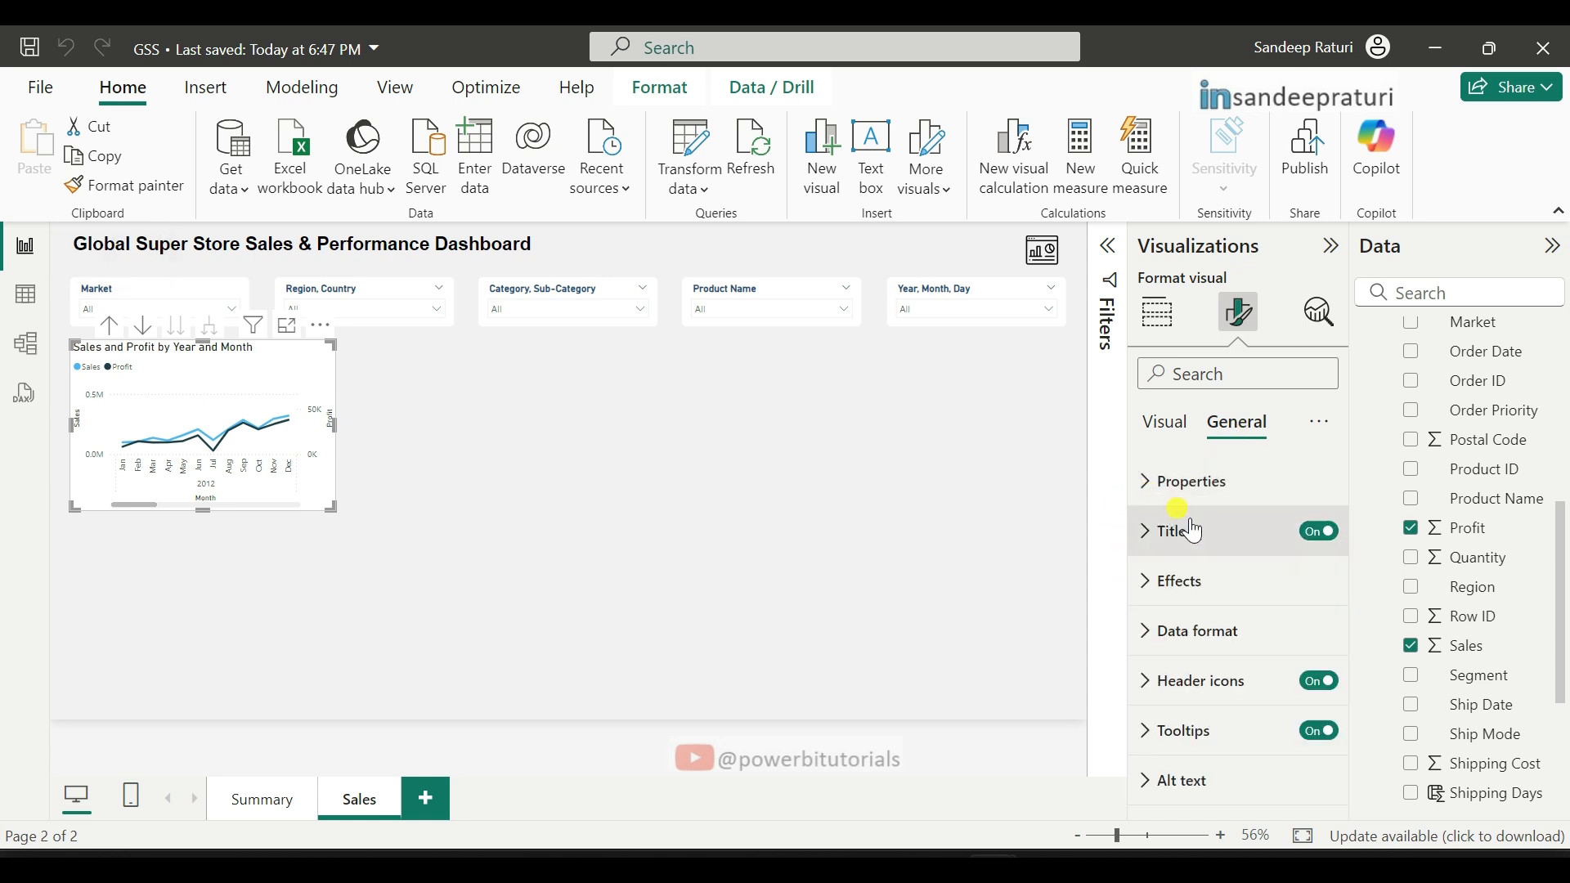
pyautogui.click(1143, 546)
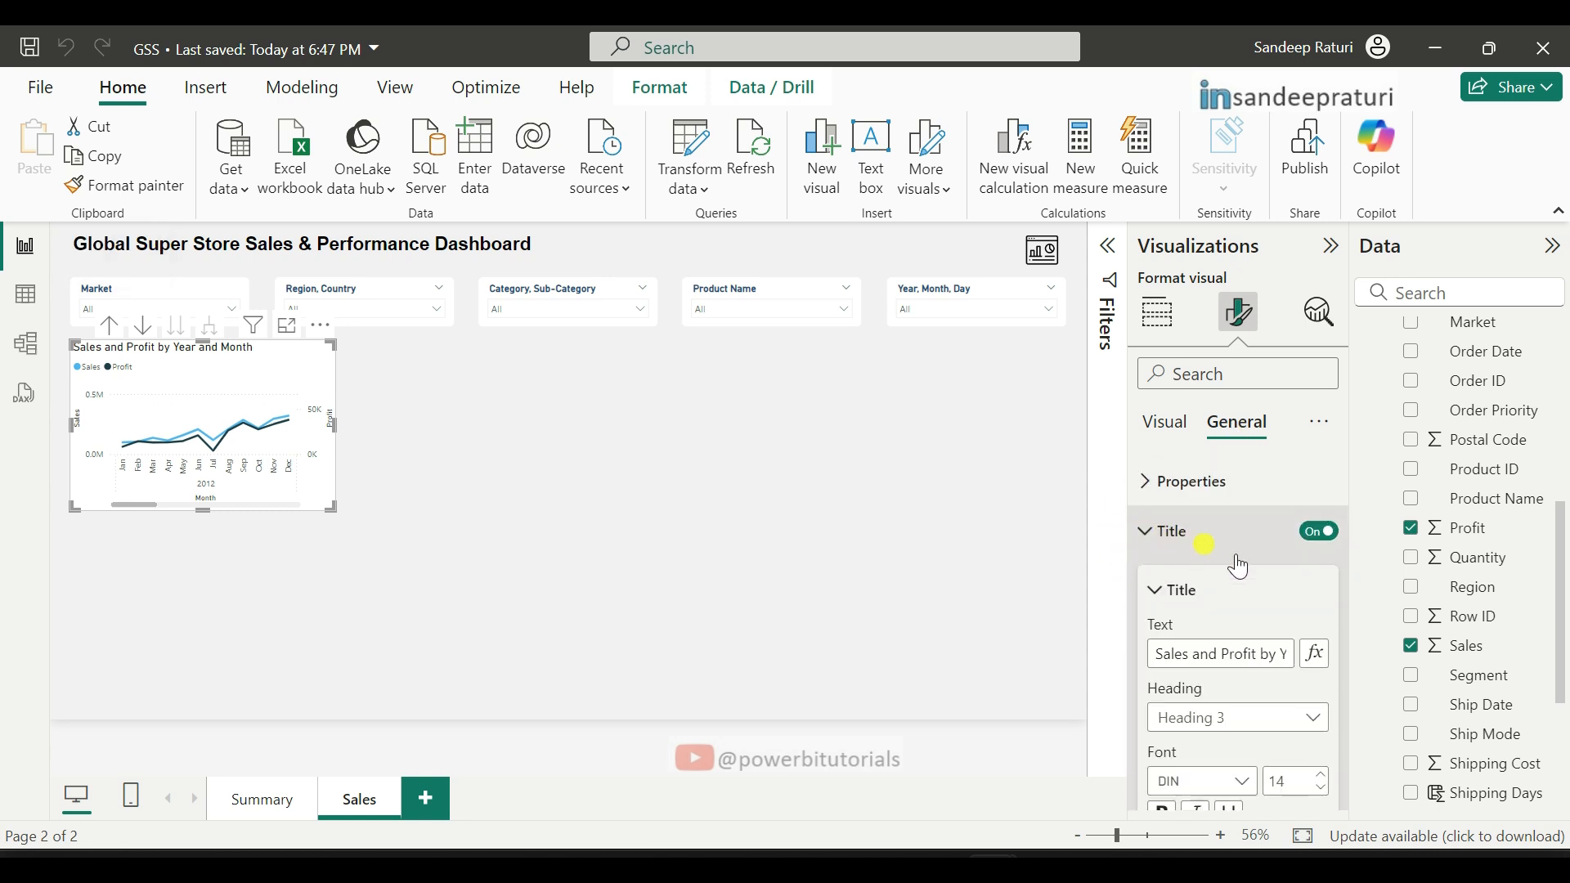
pyautogui.scroll(-5, 1283, 617)
pyautogui.click(1158, 582)
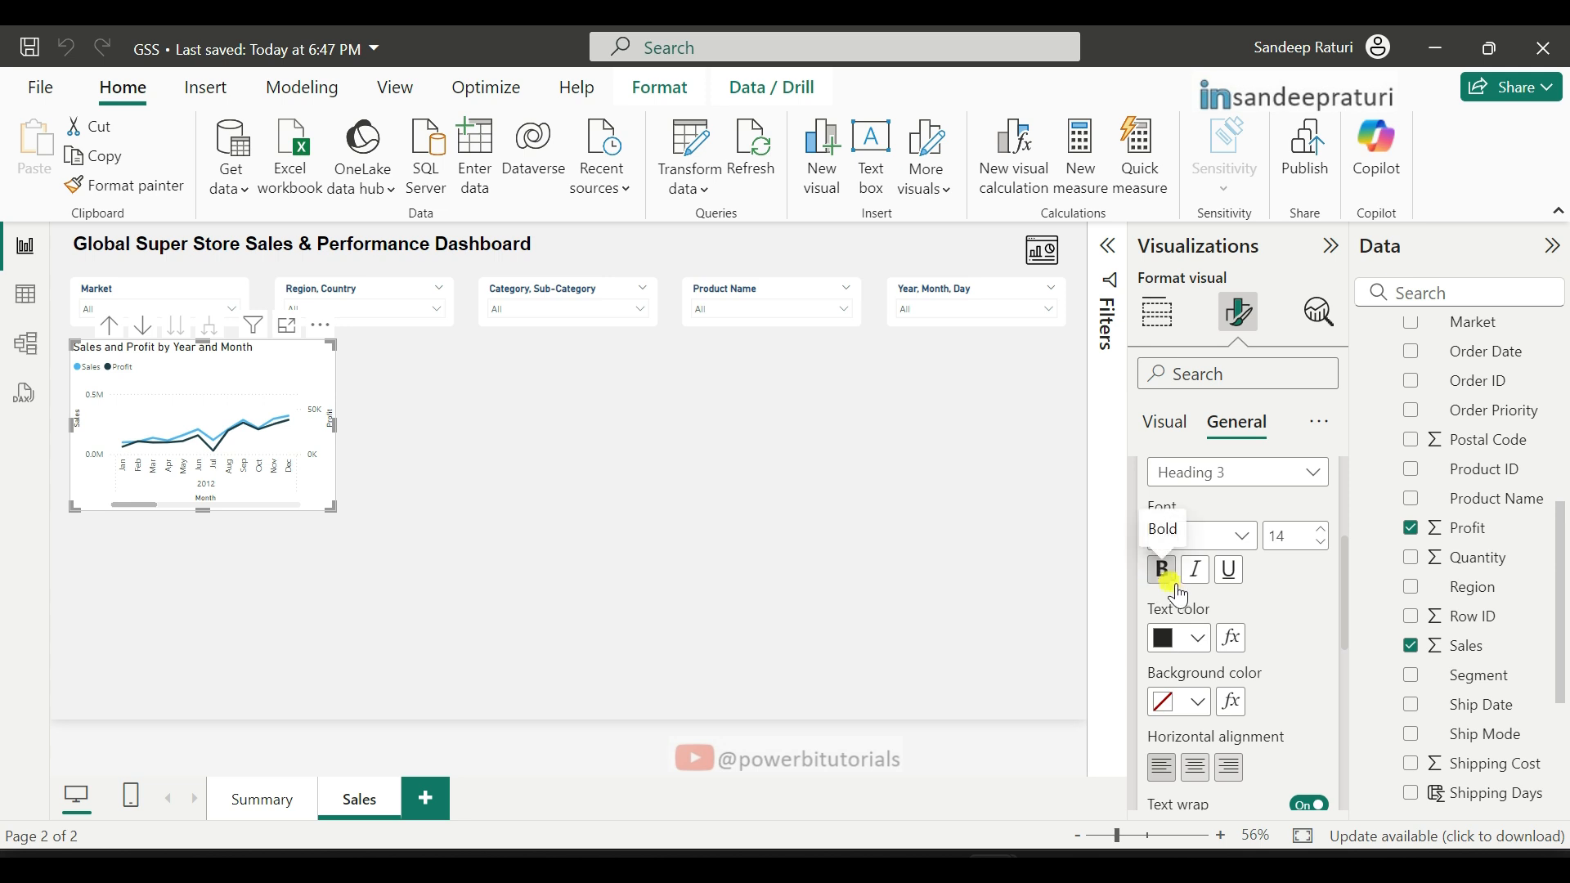
pyautogui.click(1202, 642)
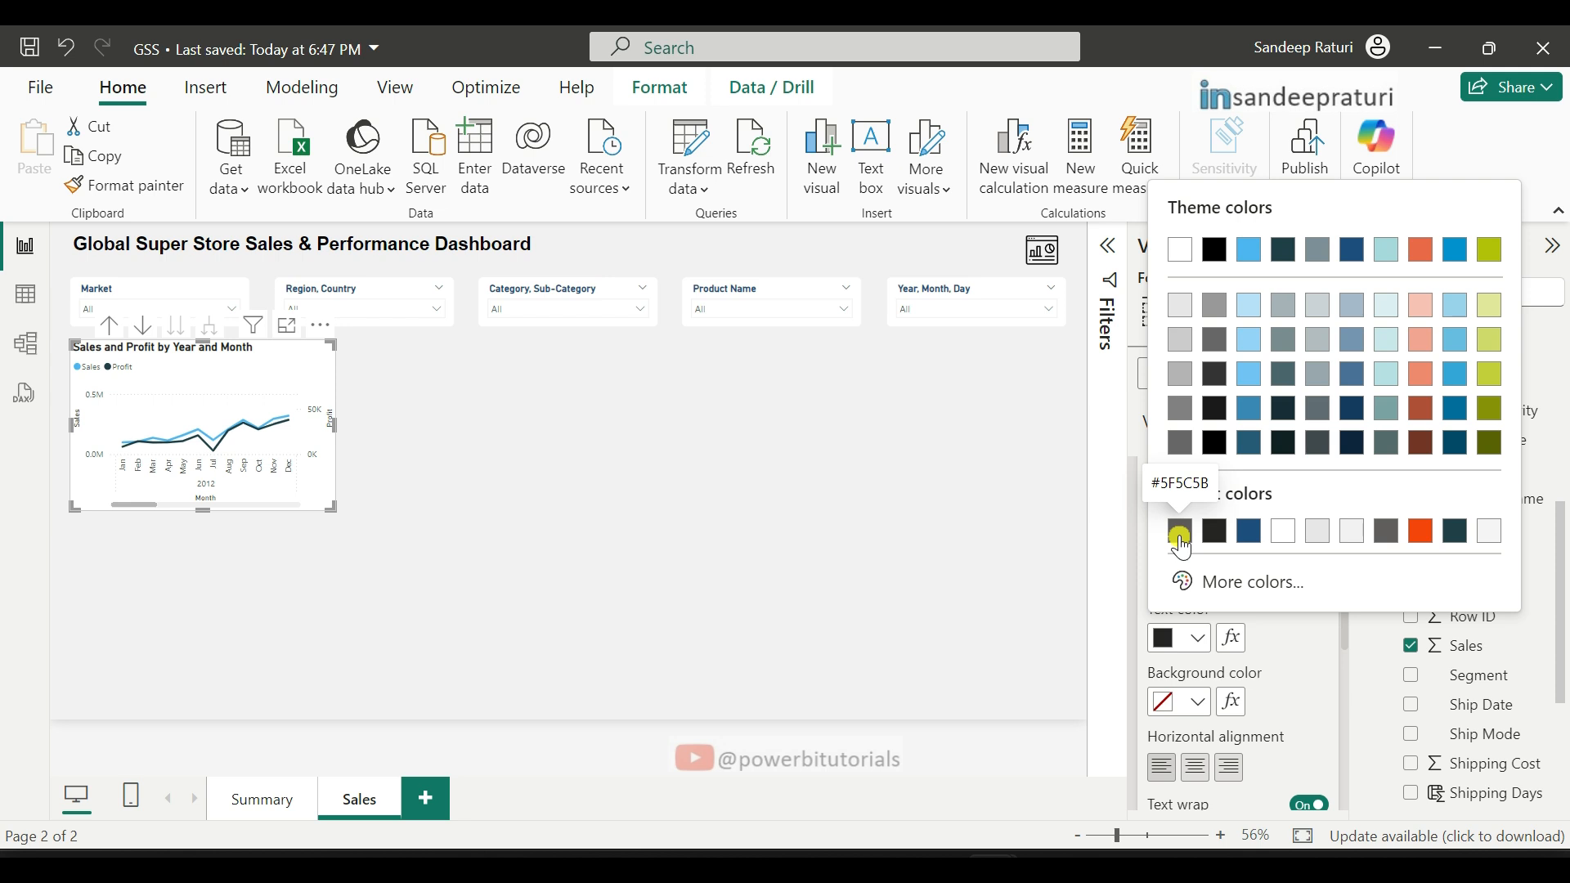
pyautogui.click(1184, 538)
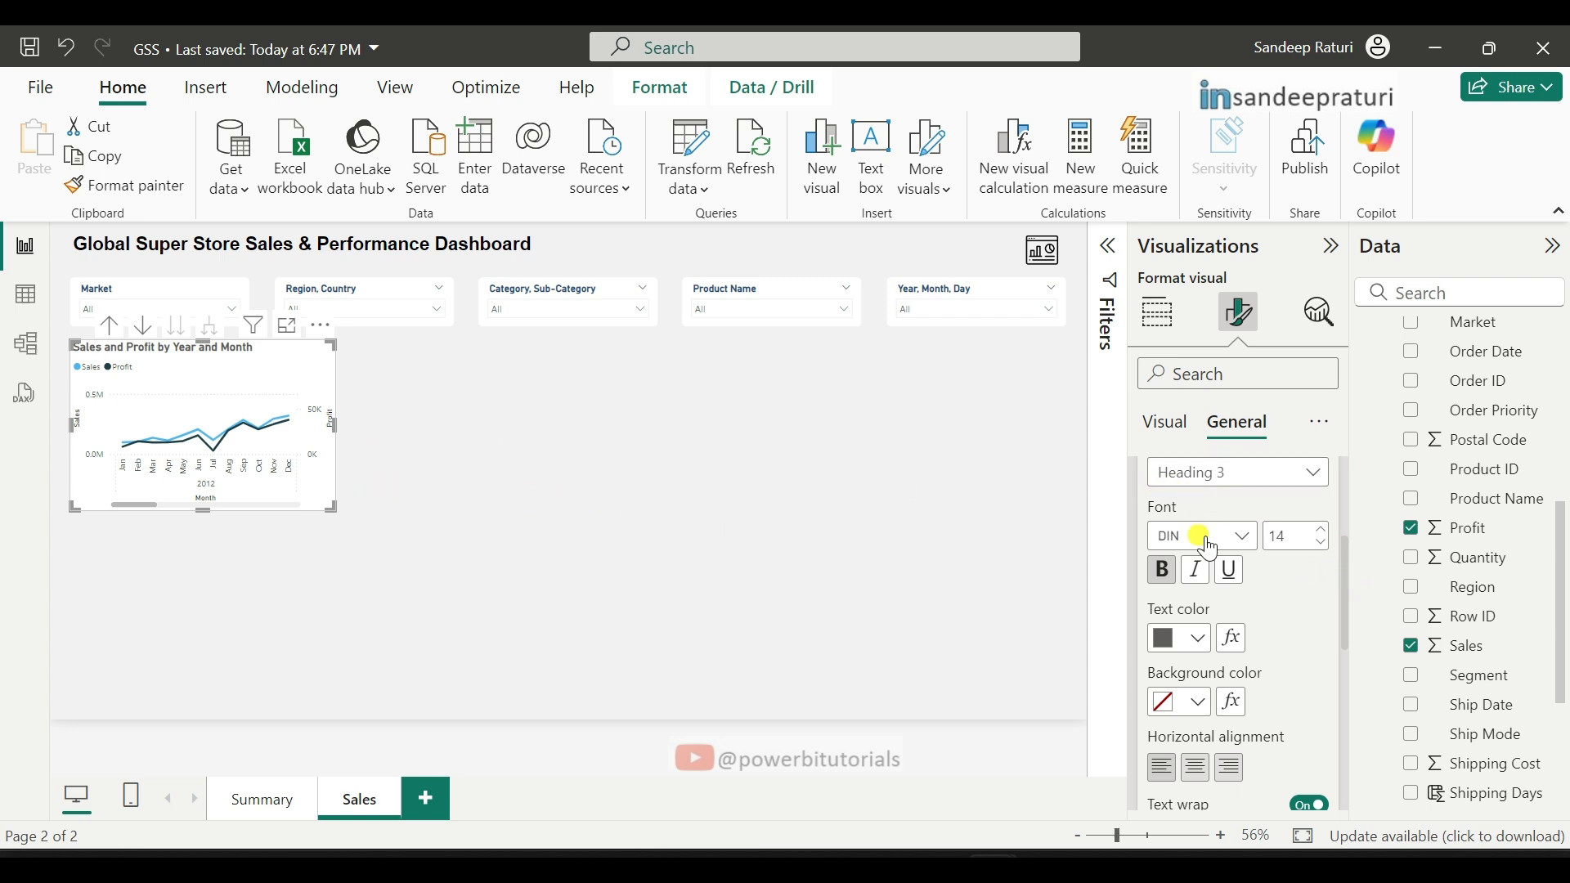
# Step: Turn on data labels for the line chart and make the label values bold
pyautogui.click(1180, 441)
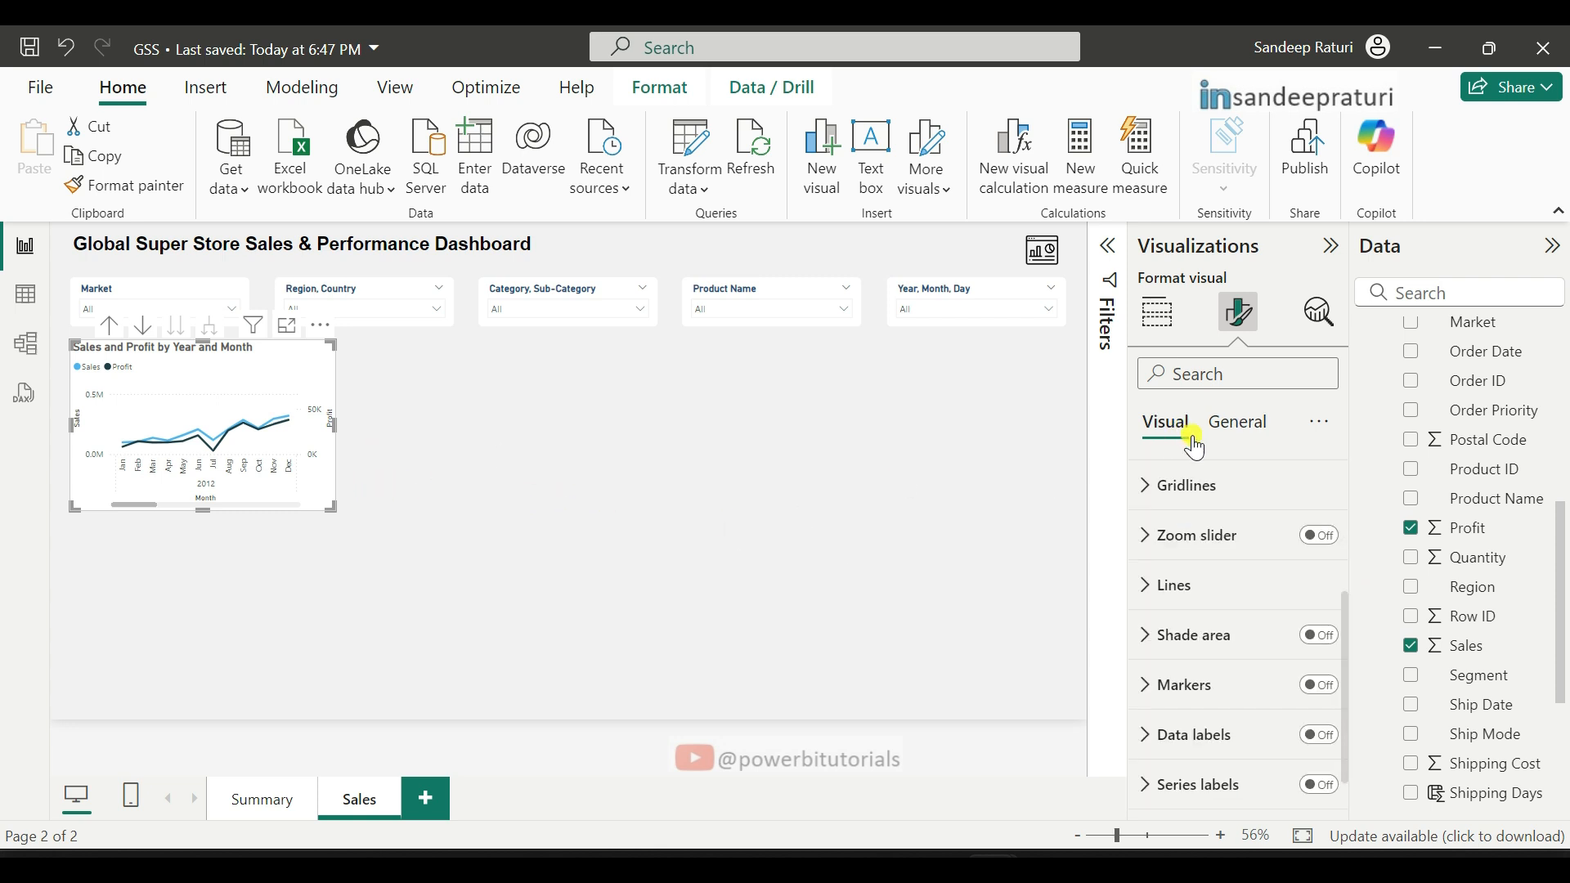
pyautogui.scroll(-1, 1214, 720)
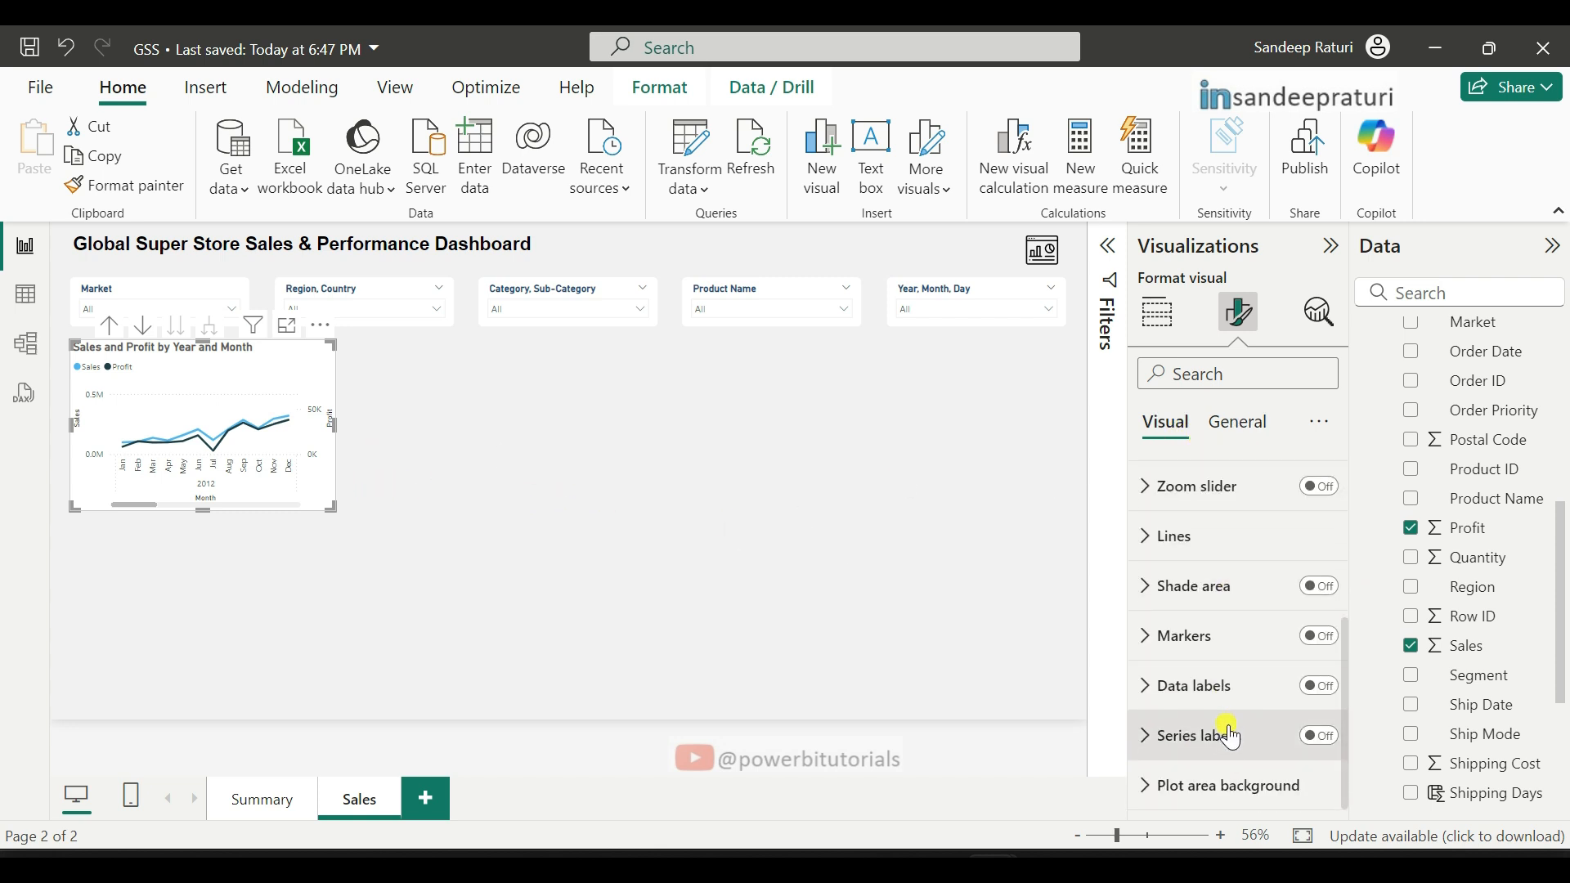
pyautogui.click(1318, 690)
pyautogui.click(1166, 702)
pyautogui.scroll(-6, 1177, 716)
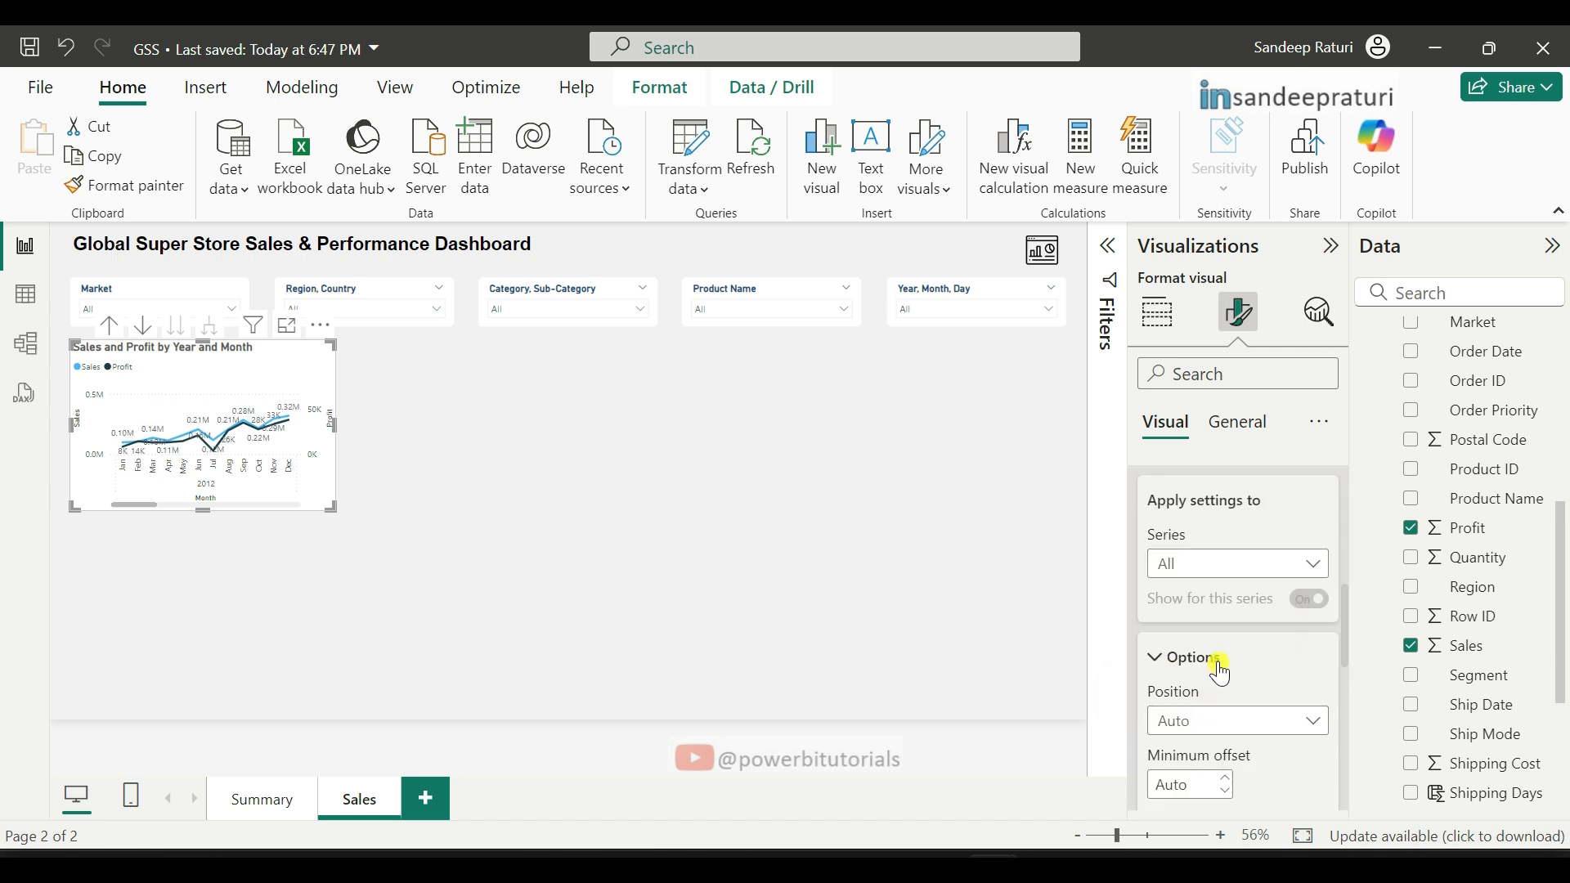
pyautogui.click(1181, 650)
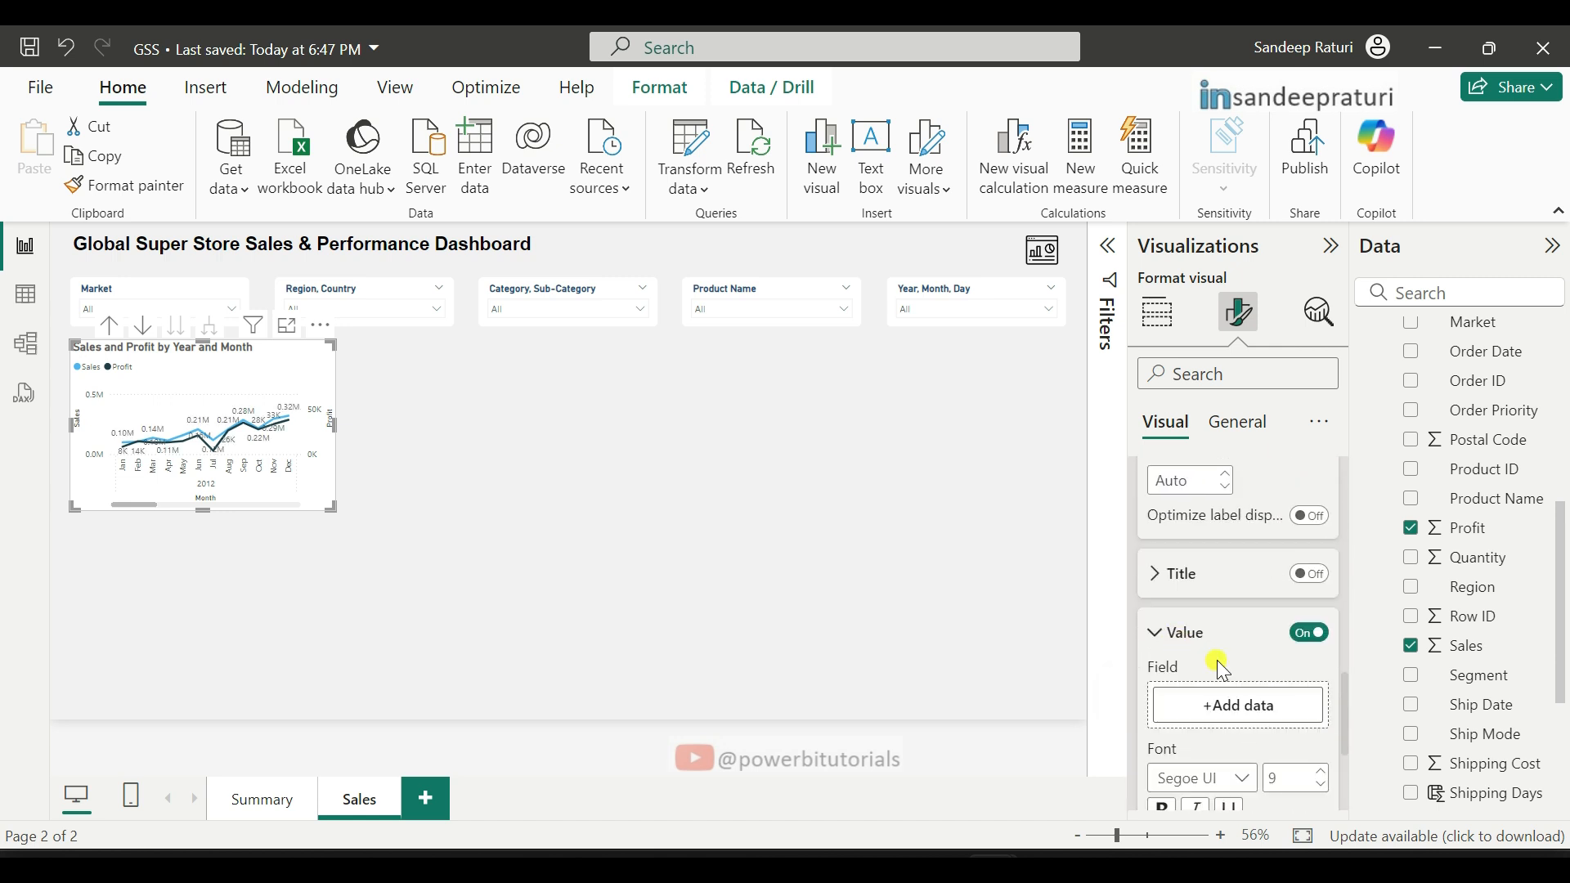
pyautogui.scroll(-3, 1218, 679)
pyautogui.click(1162, 565)
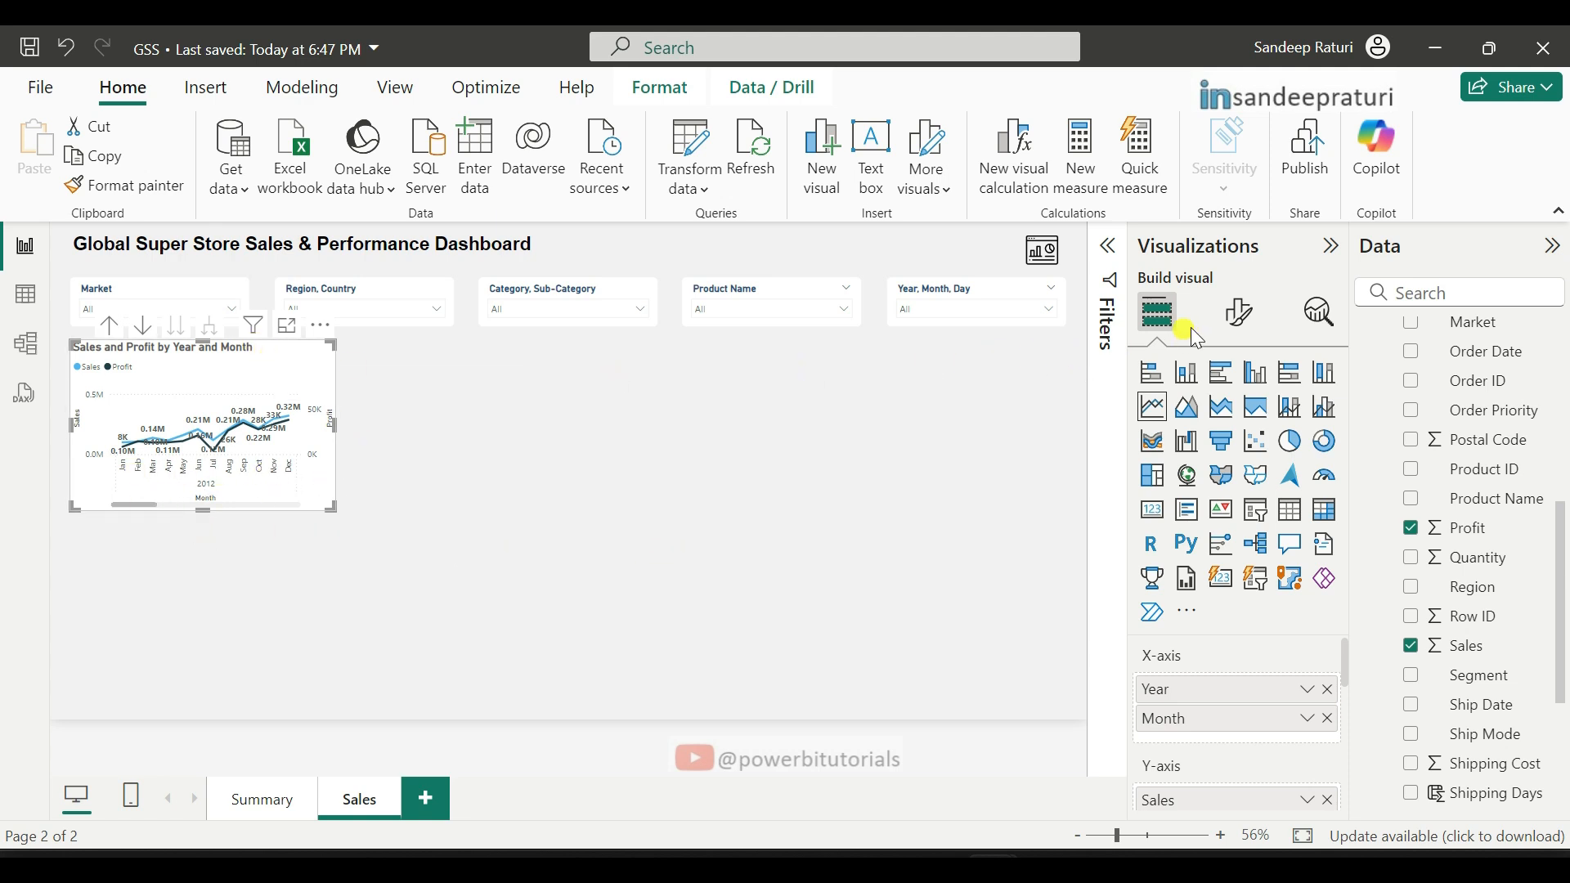
# Step: Try an x-axis minimum category width of 54 px for the line chart
pyautogui.click(1240, 313)
pyautogui.click(1174, 483)
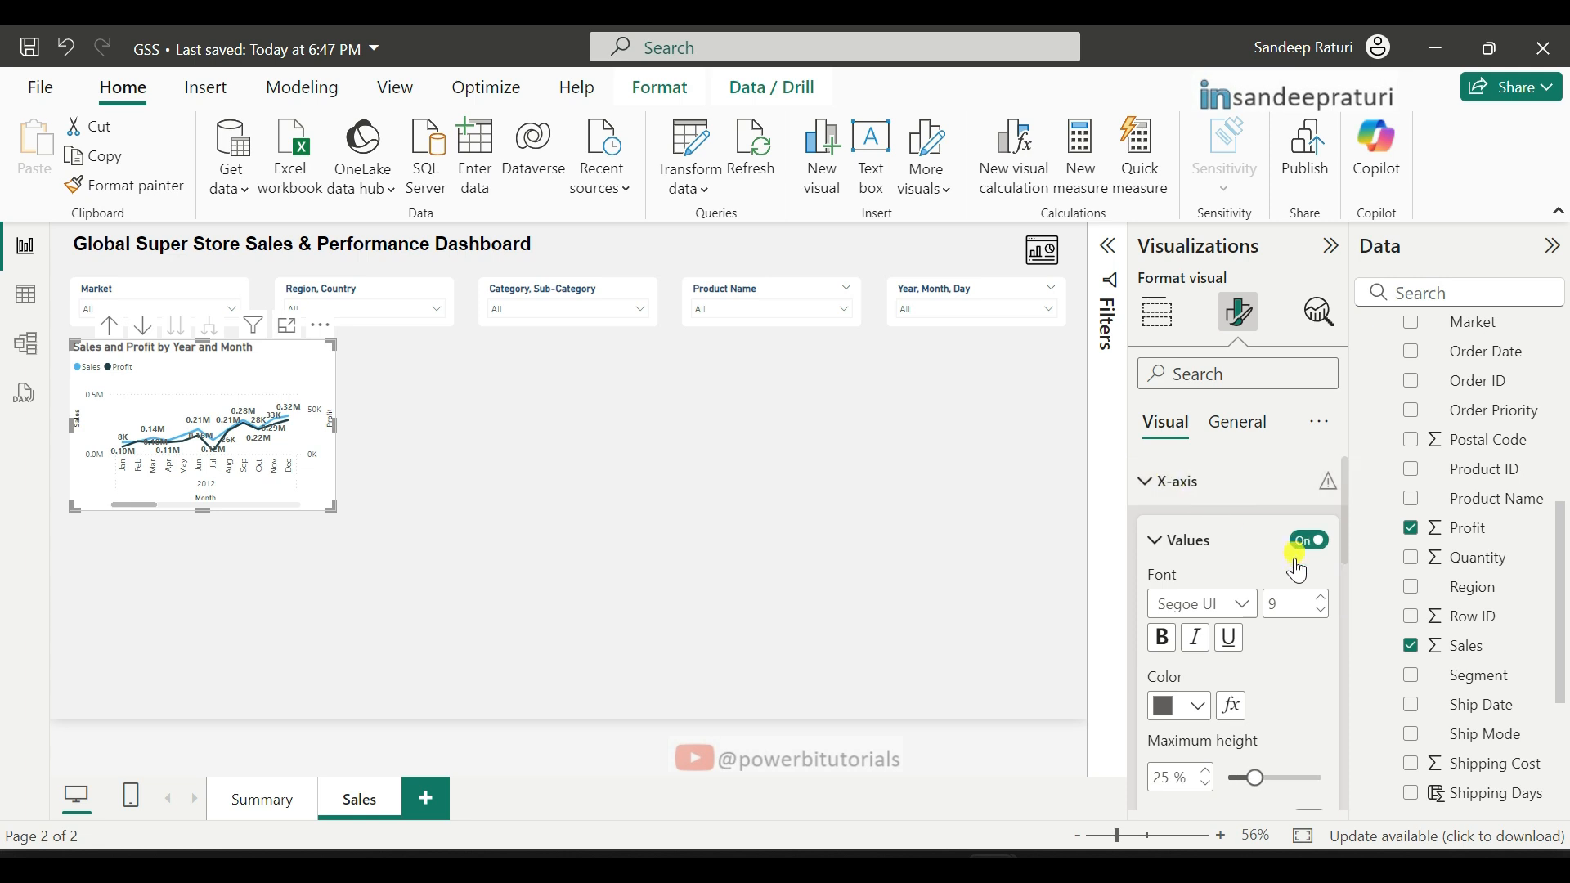
pyautogui.scroll(-5, 1306, 691)
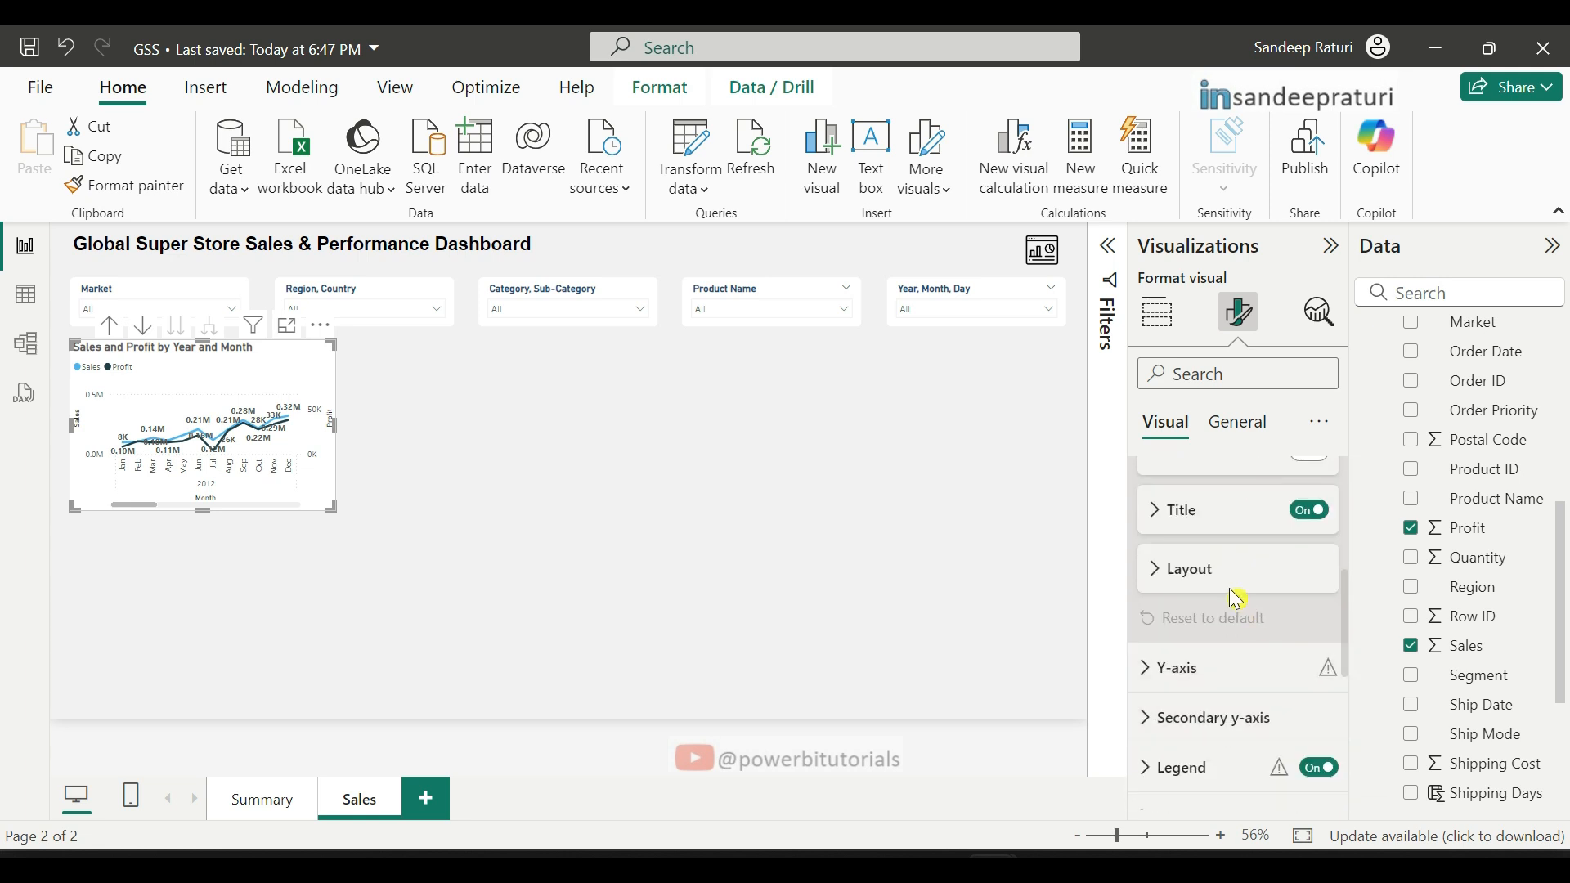
pyautogui.click(1194, 570)
pyautogui.scroll(-3, 1279, 713)
pyautogui.scroll(3, 1300, 654)
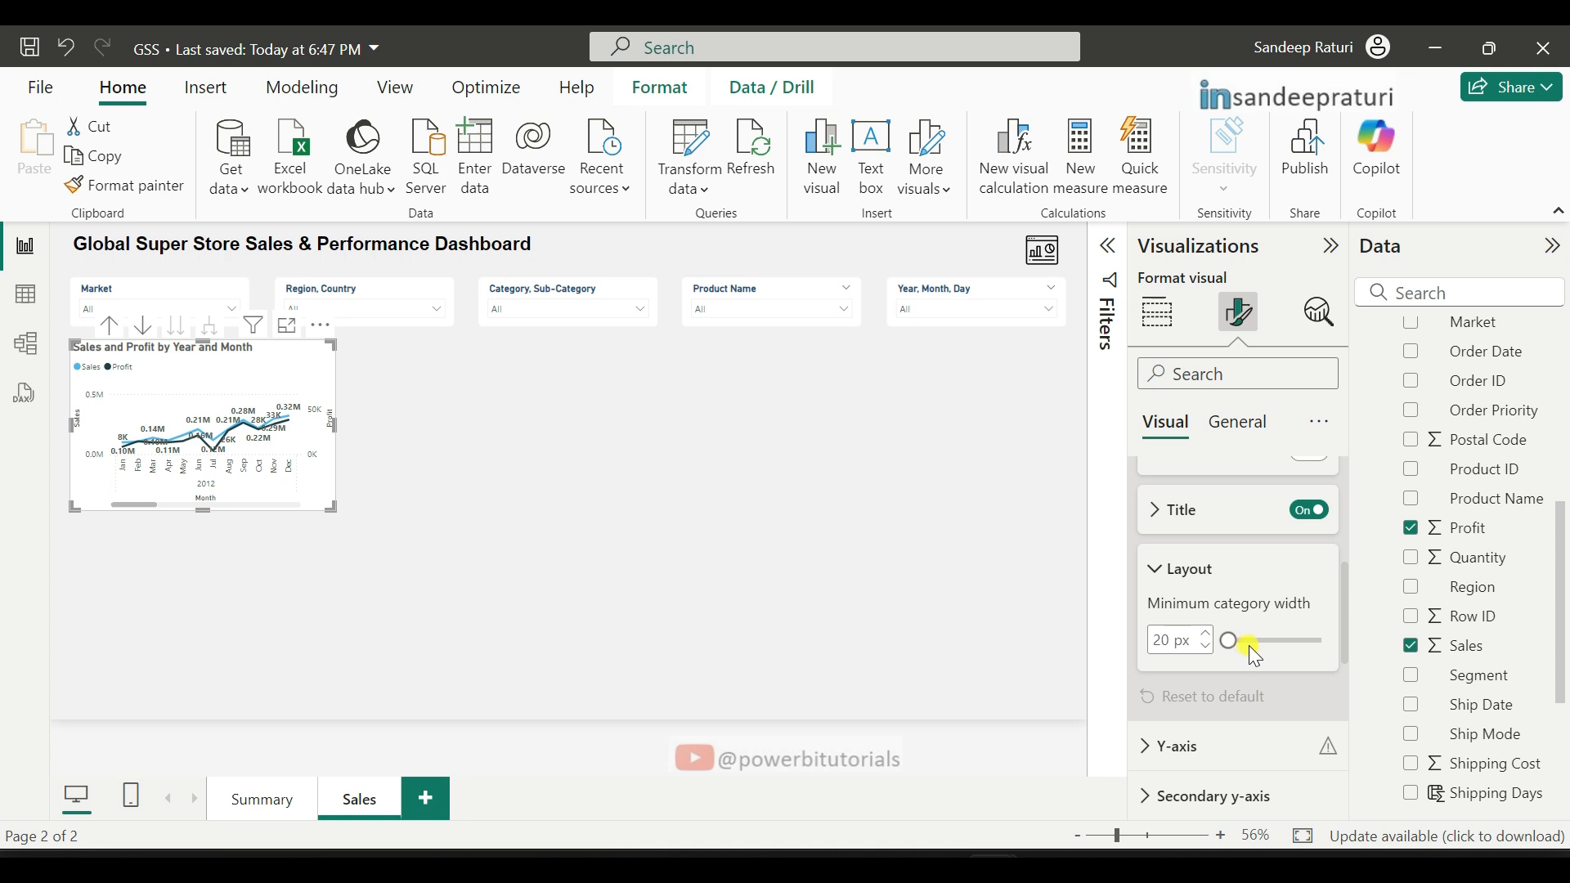
pyautogui.moveTo(1237, 642); pyautogui.dragTo(1248, 642)
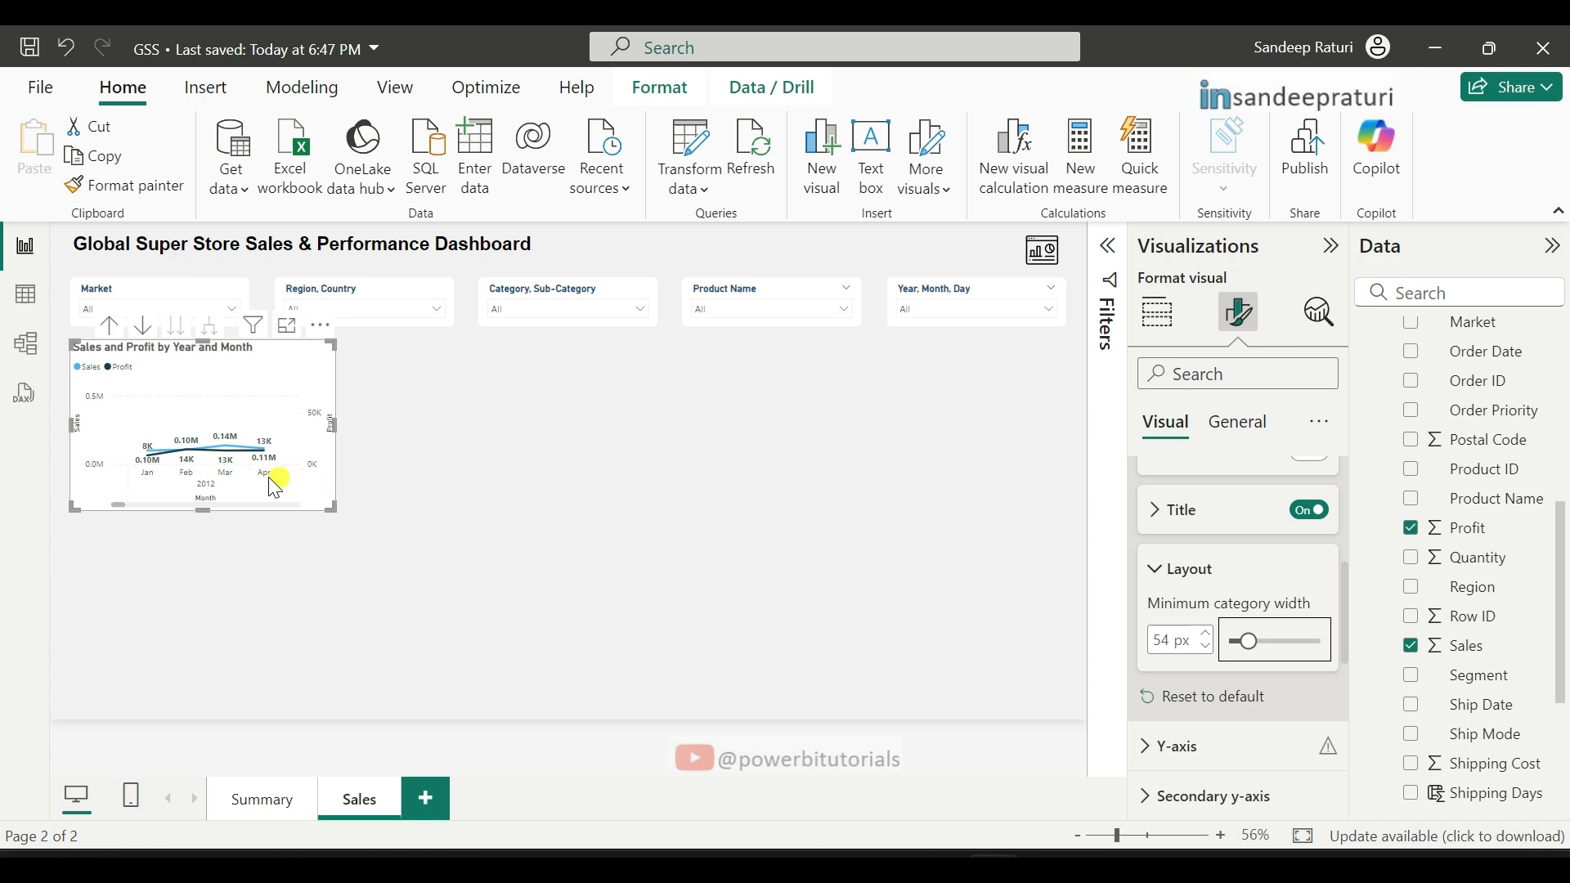
pyautogui.click(458, 507)
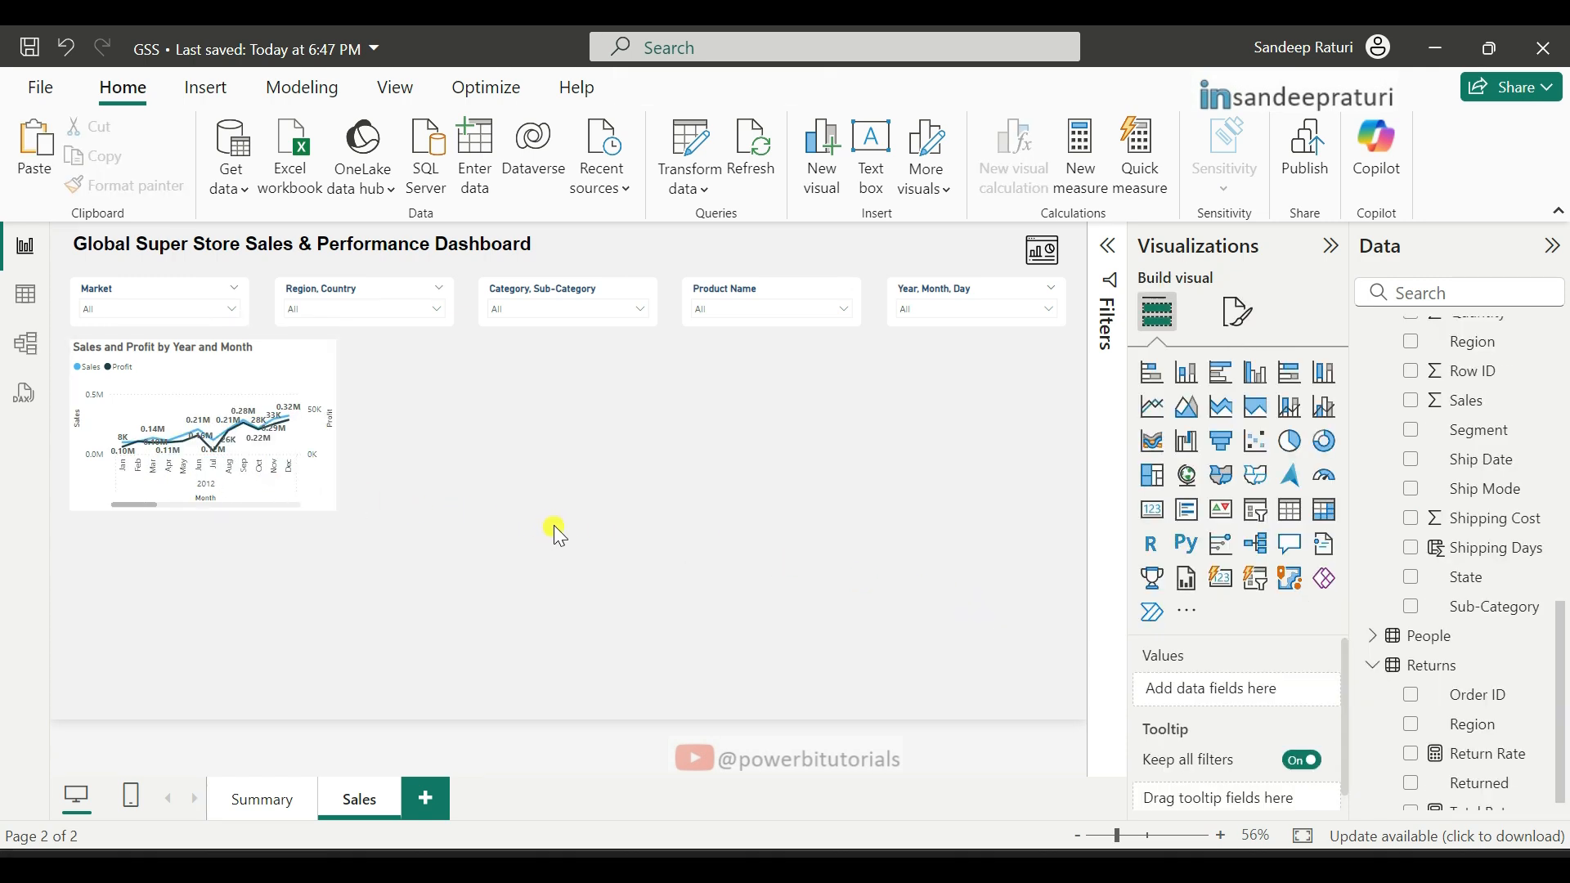
# Step: Turn on the visual border for the Sales and Profit line chart
pyautogui.moveTo(241, 345)
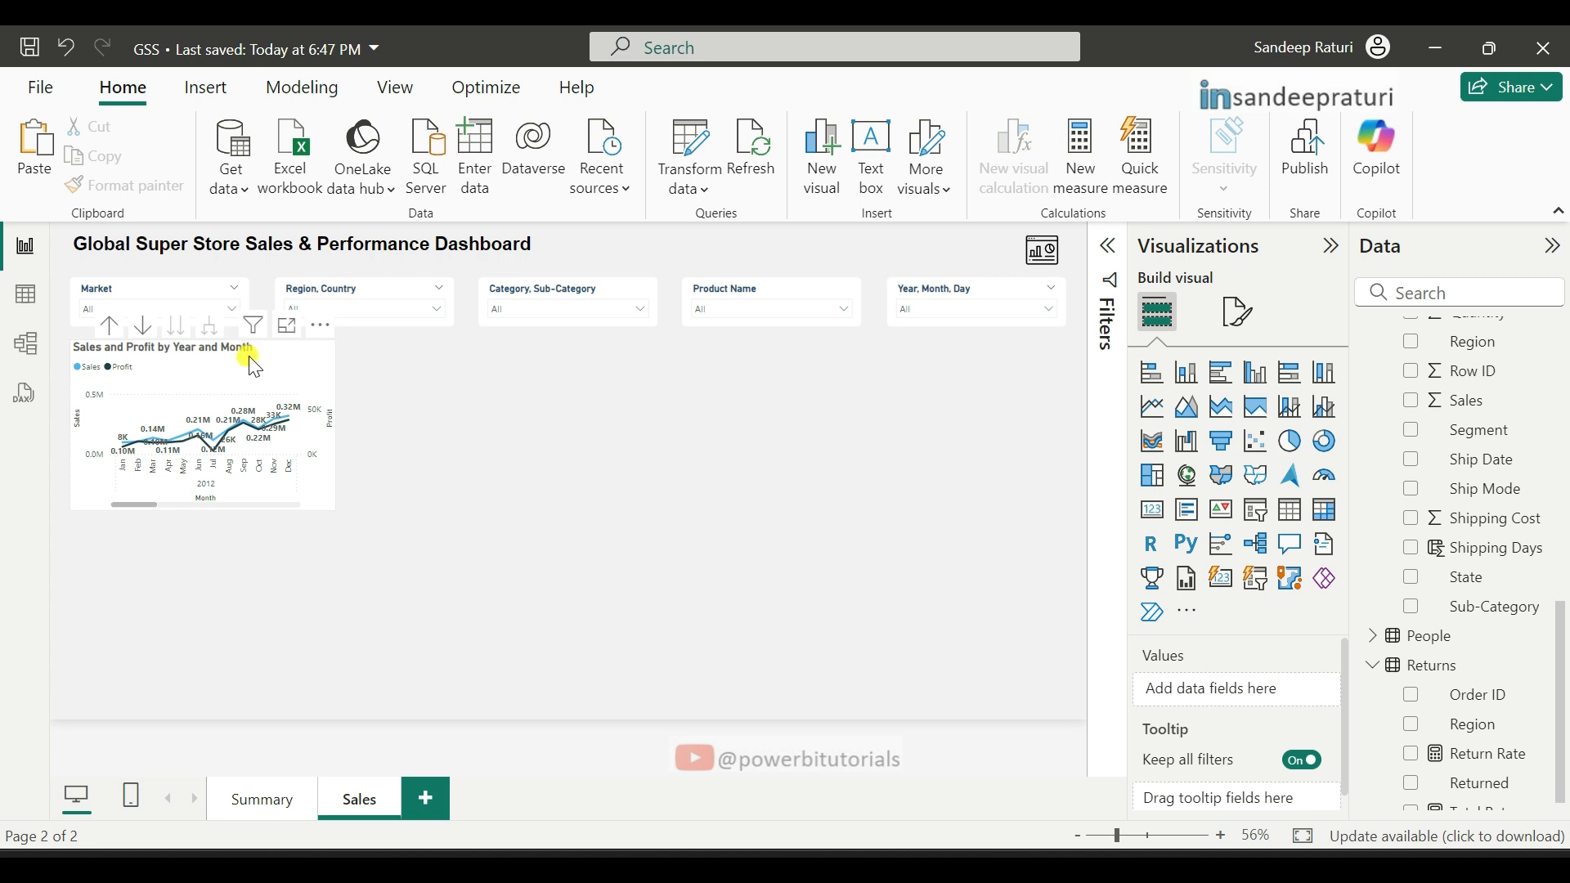
pyautogui.click(319, 353)
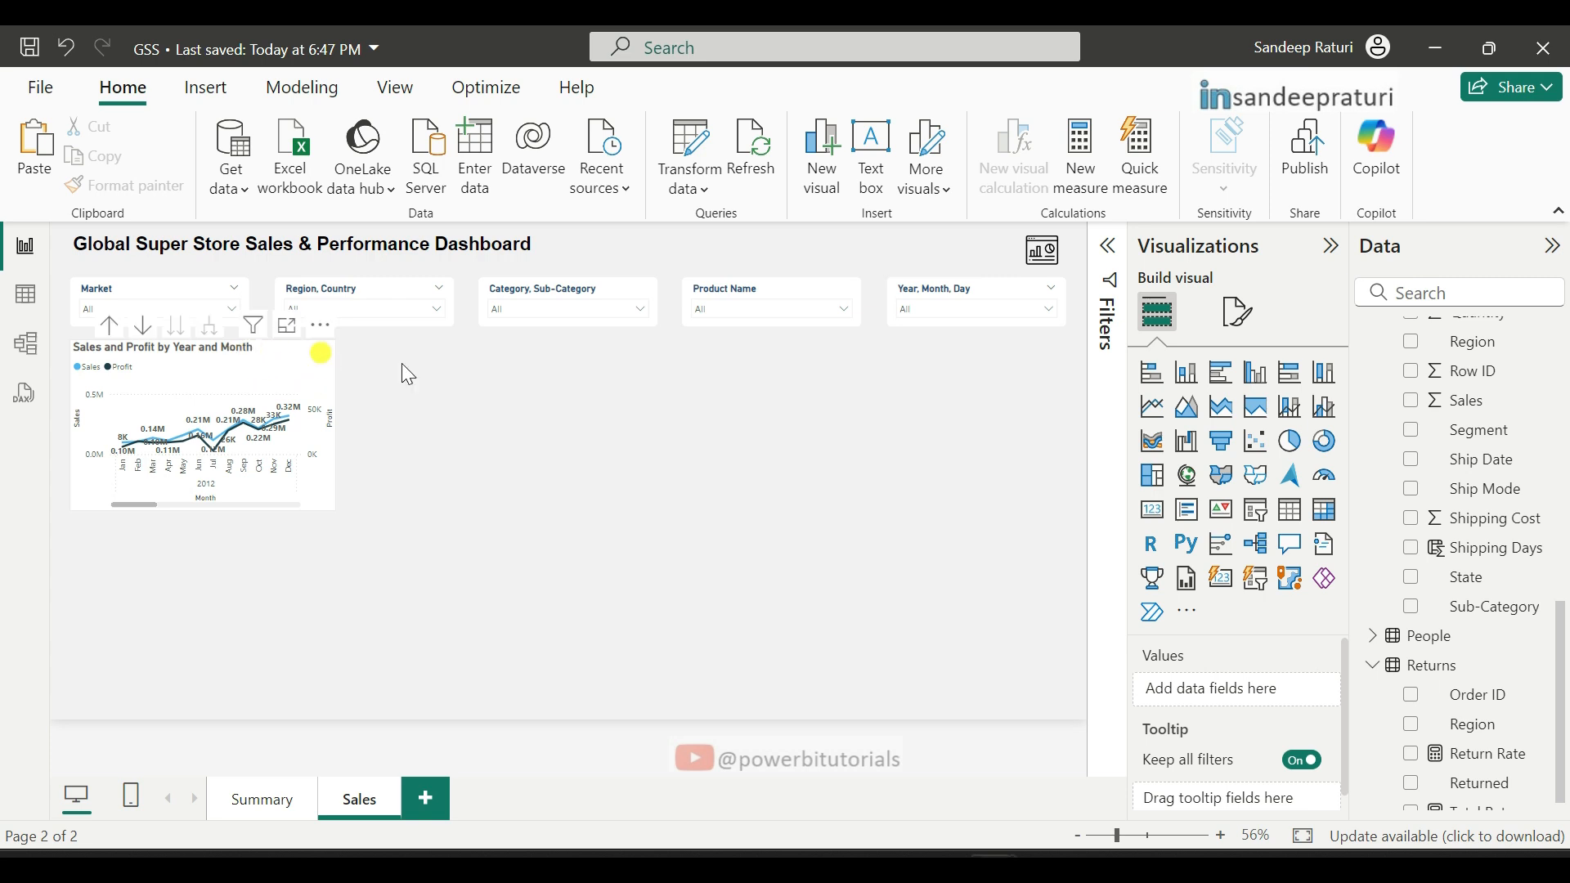
pyautogui.click(1240, 311)
pyautogui.click(1238, 424)
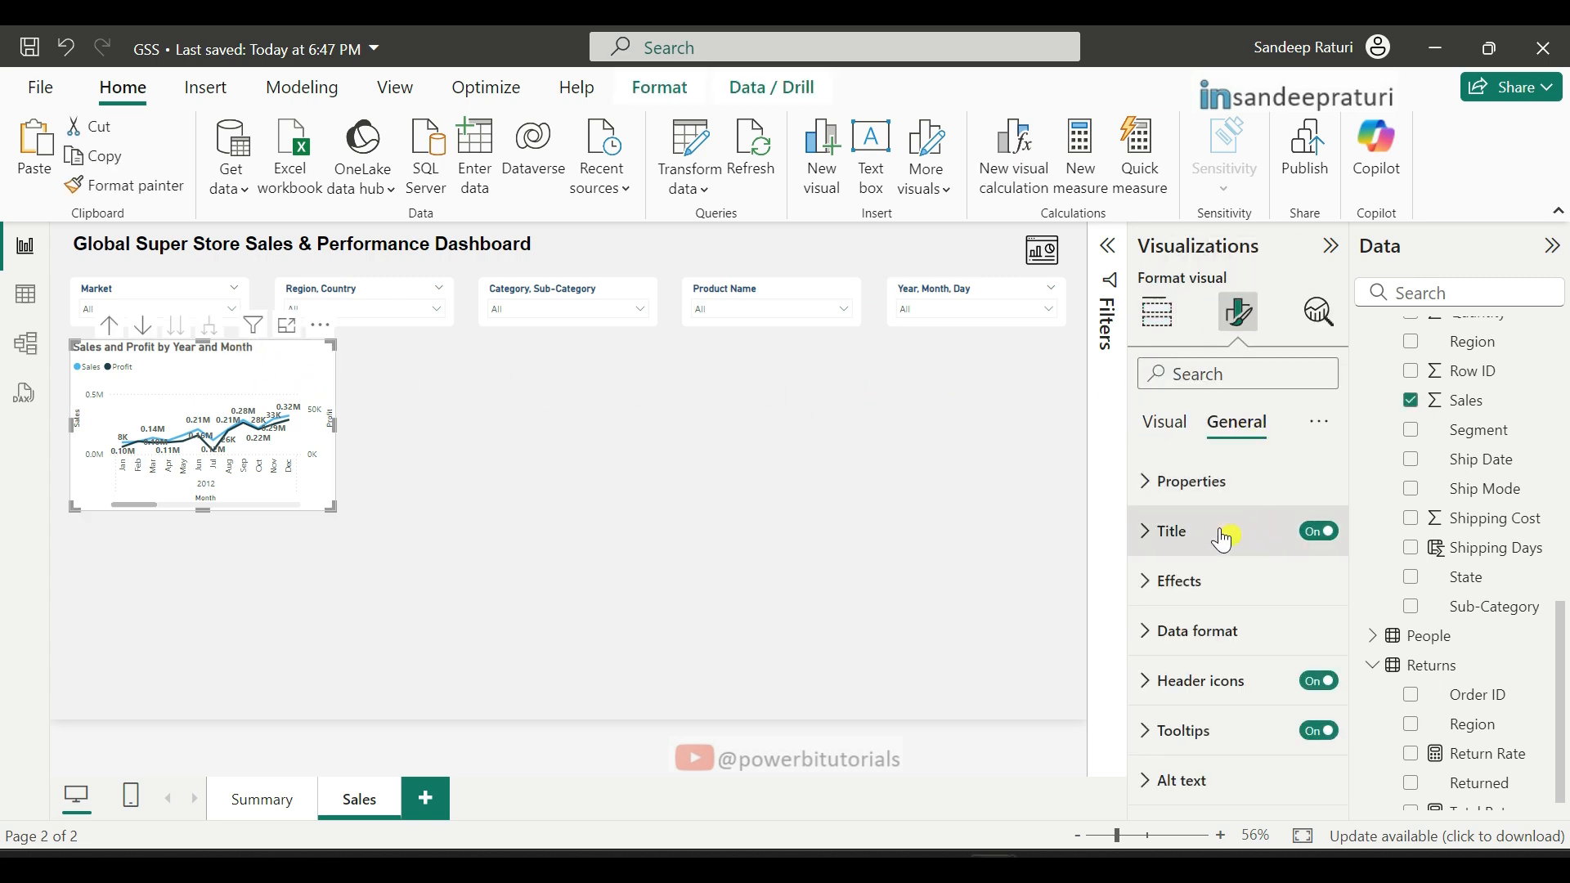
pyautogui.click(1167, 603)
pyautogui.scroll(-2, 1256, 676)
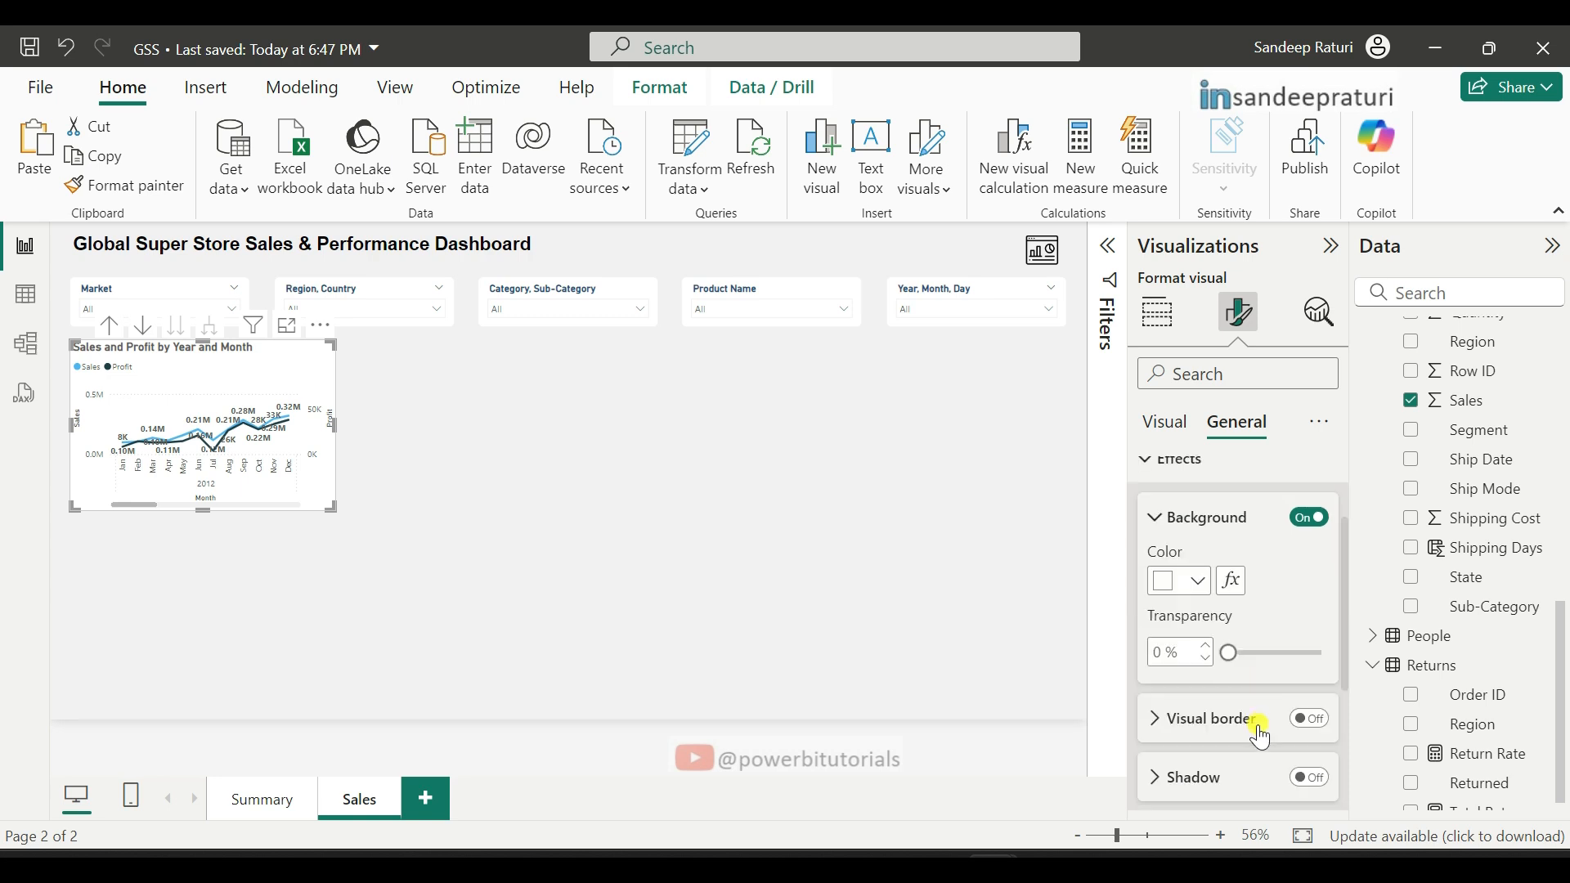
pyautogui.click(1308, 719)
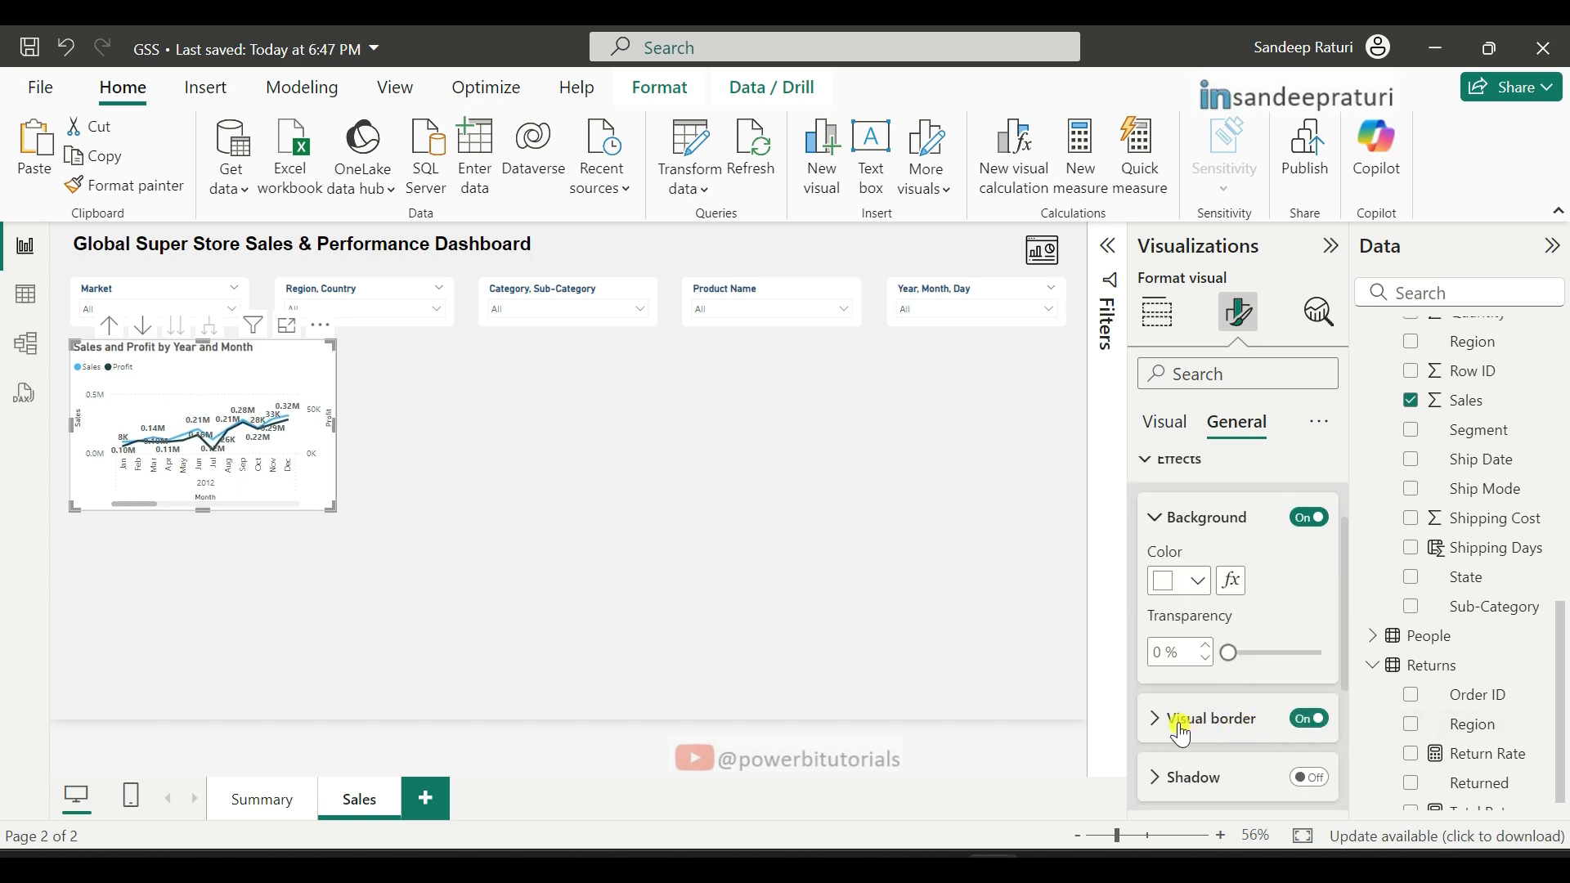
# Step: Set the line chart's border color to #F1F1F1 and its rounded corners to 7 px
pyautogui.click(1186, 725)
pyautogui.scroll(-3, 1237, 720)
pyautogui.click(1199, 537)
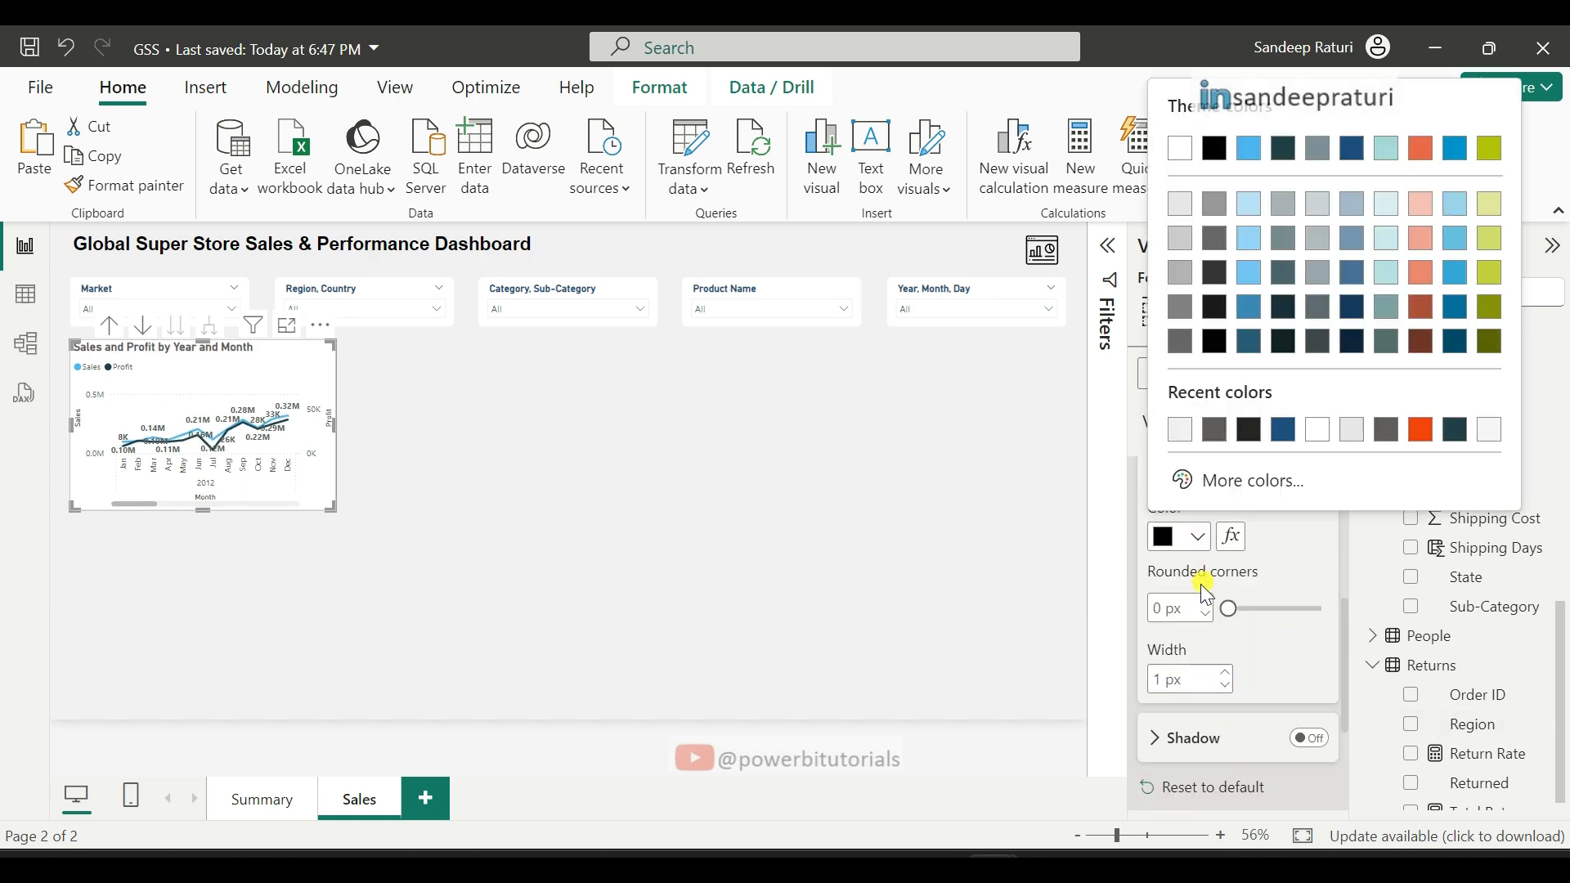
pyautogui.click(1251, 476)
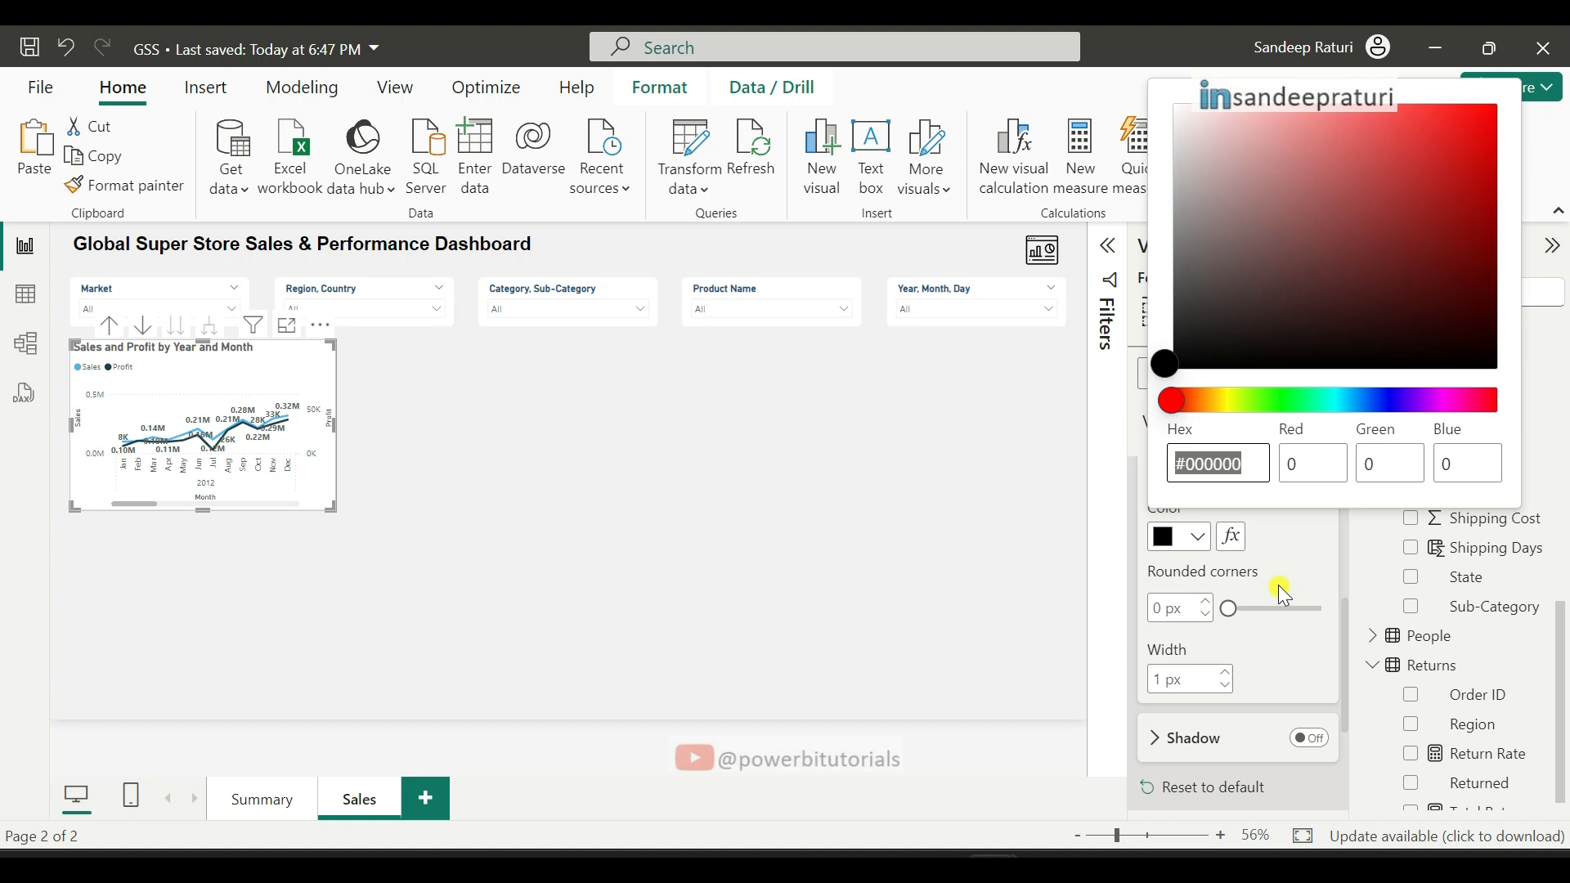
pyautogui.write('f1f1f1')
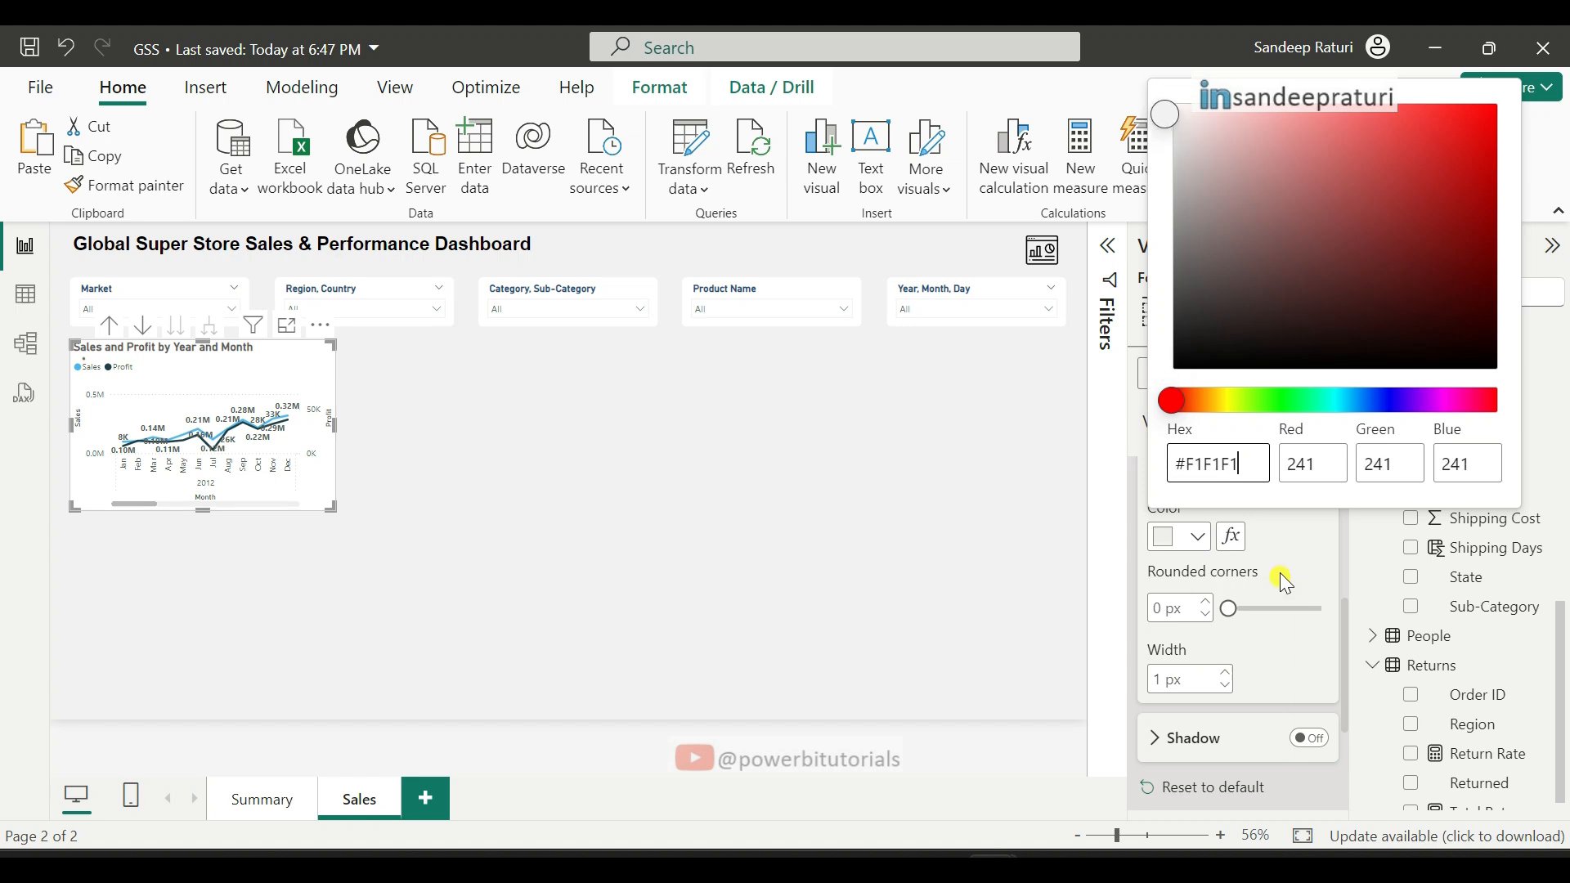
pyautogui.press('Return')
pyautogui.click(1171, 608)
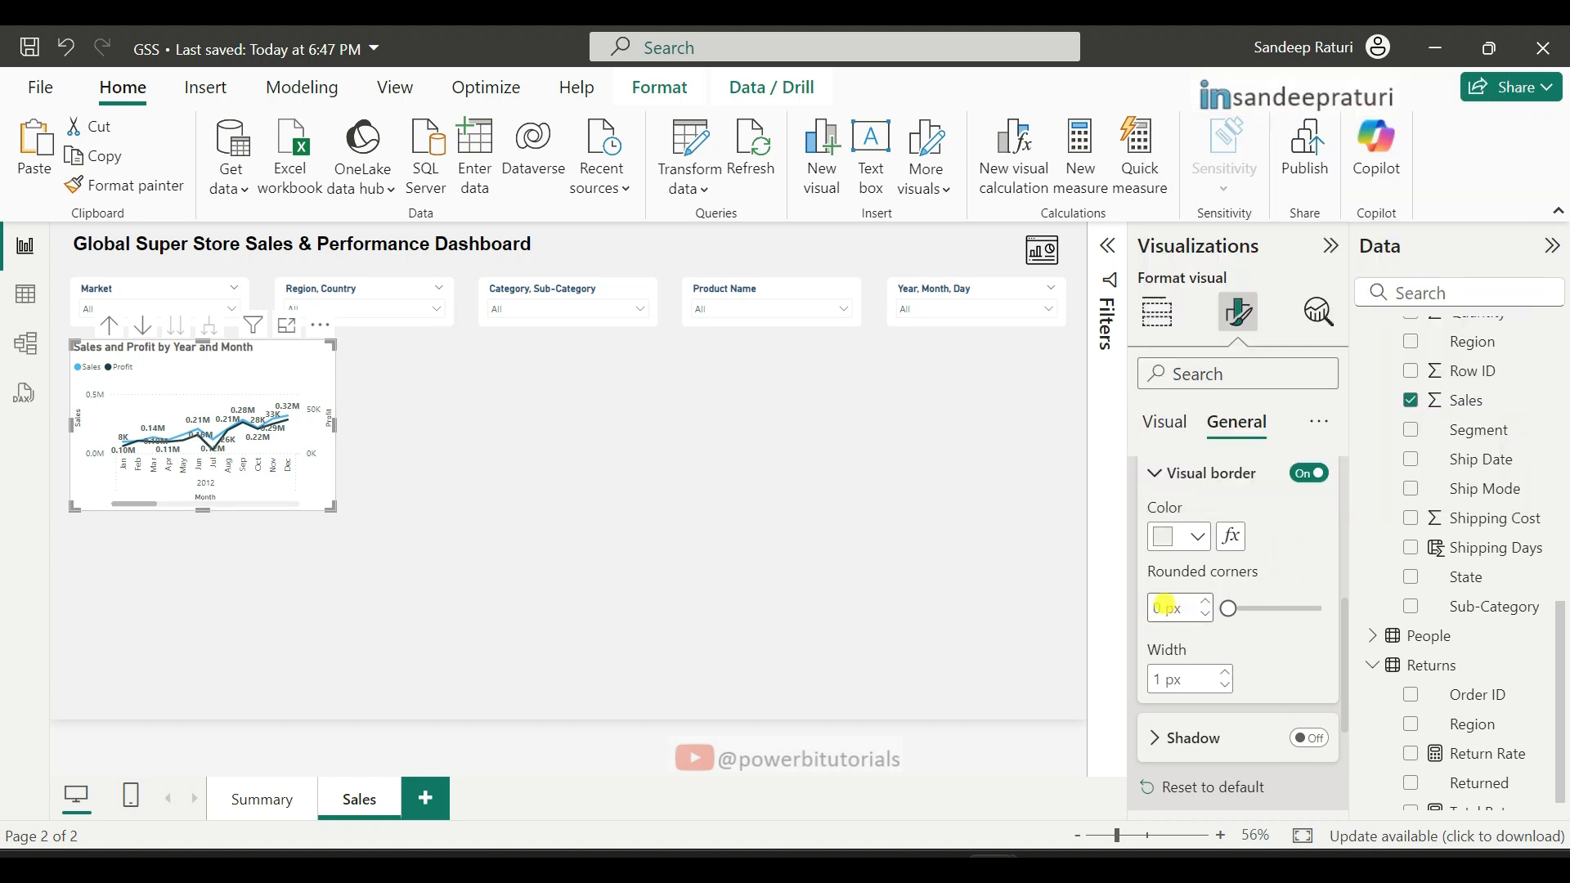
pyautogui.doubleClick(1164, 604)
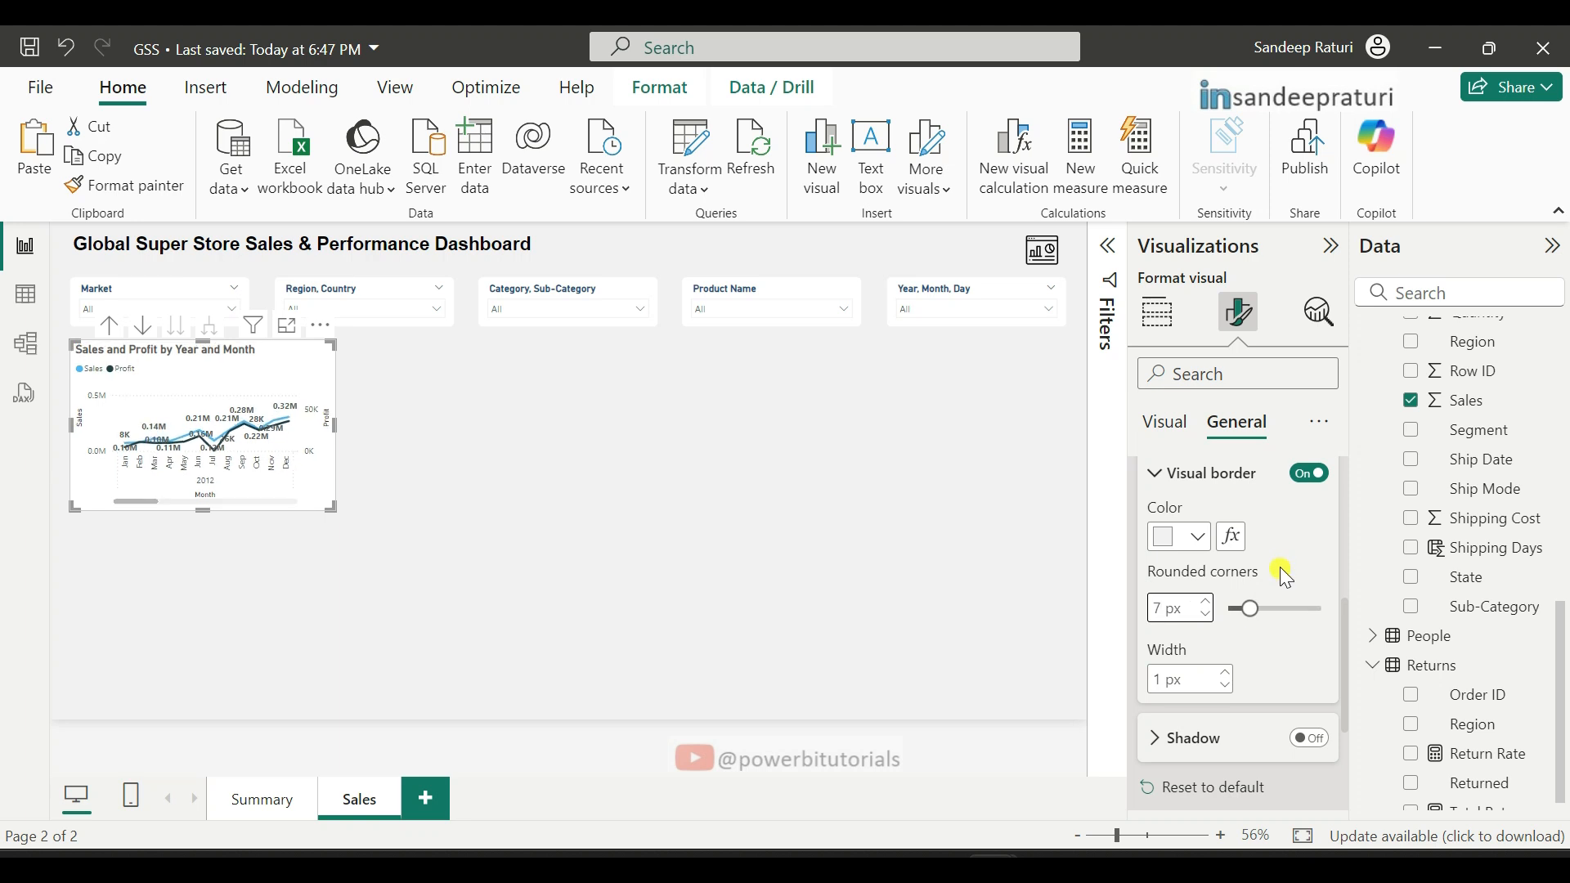
pyautogui.click(442, 530)
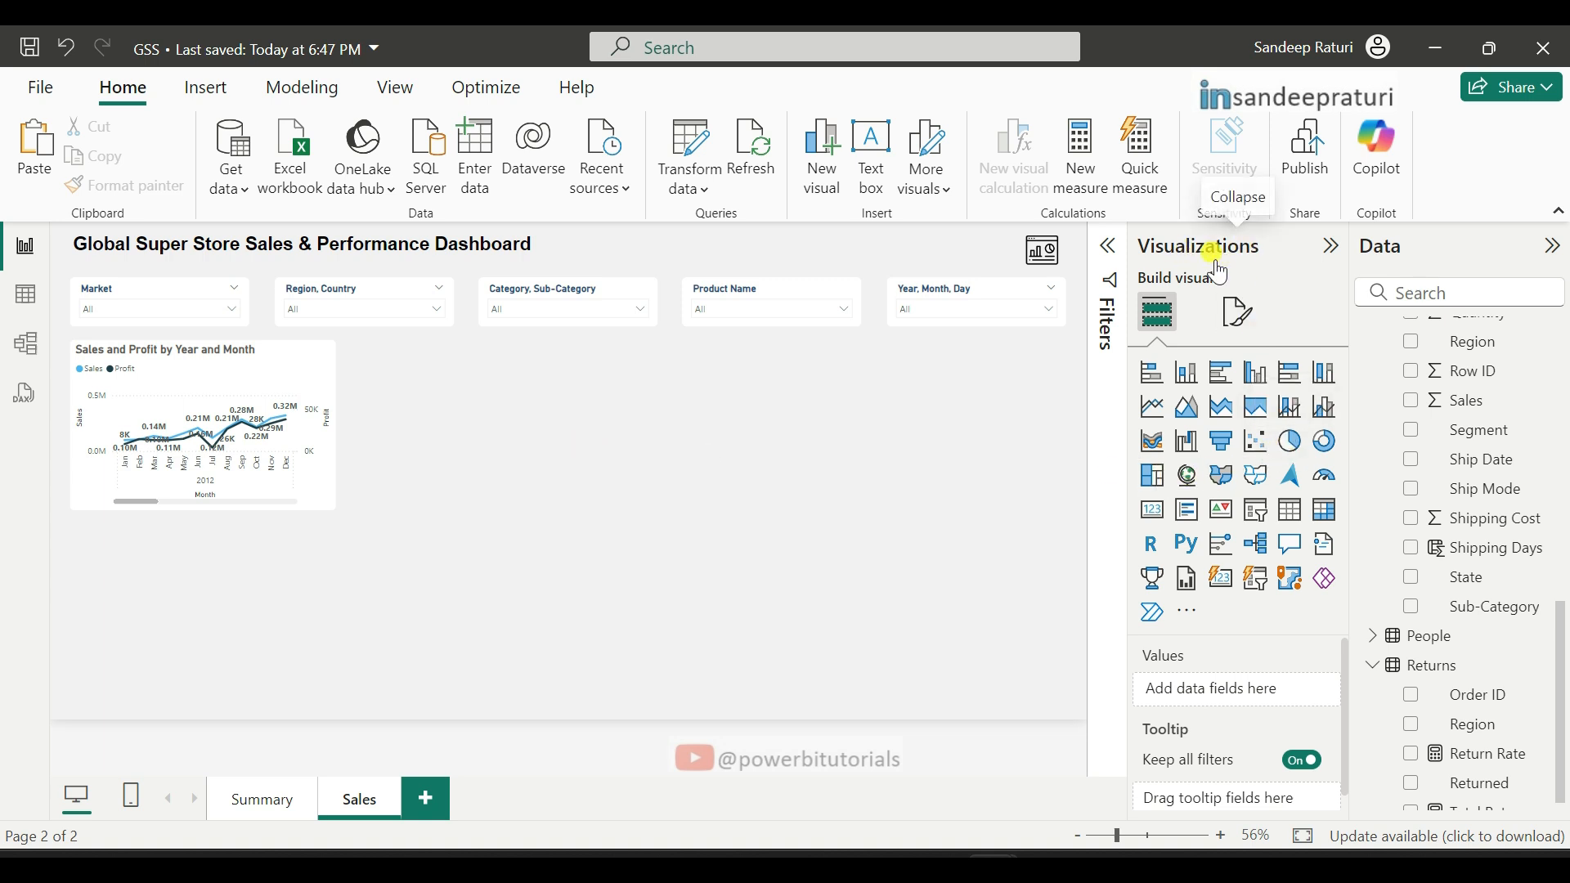
# Step: Add a pie chart beside the line chart, using the Segment field as its legend
pyautogui.click(1297, 444)
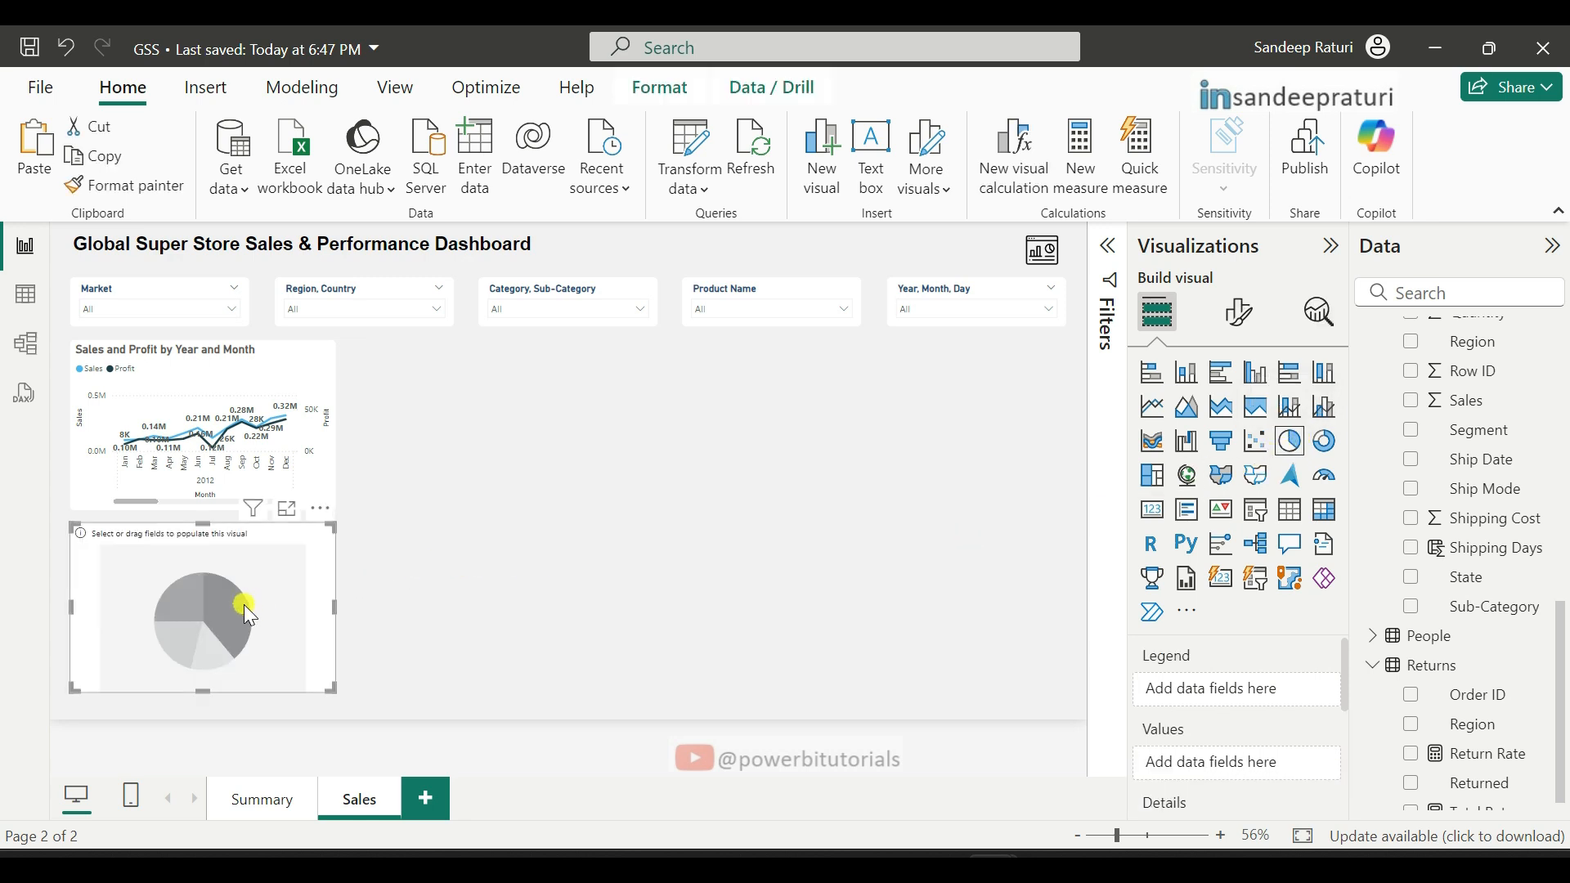
pyautogui.moveTo(244, 605); pyautogui.dragTo(523, 420)
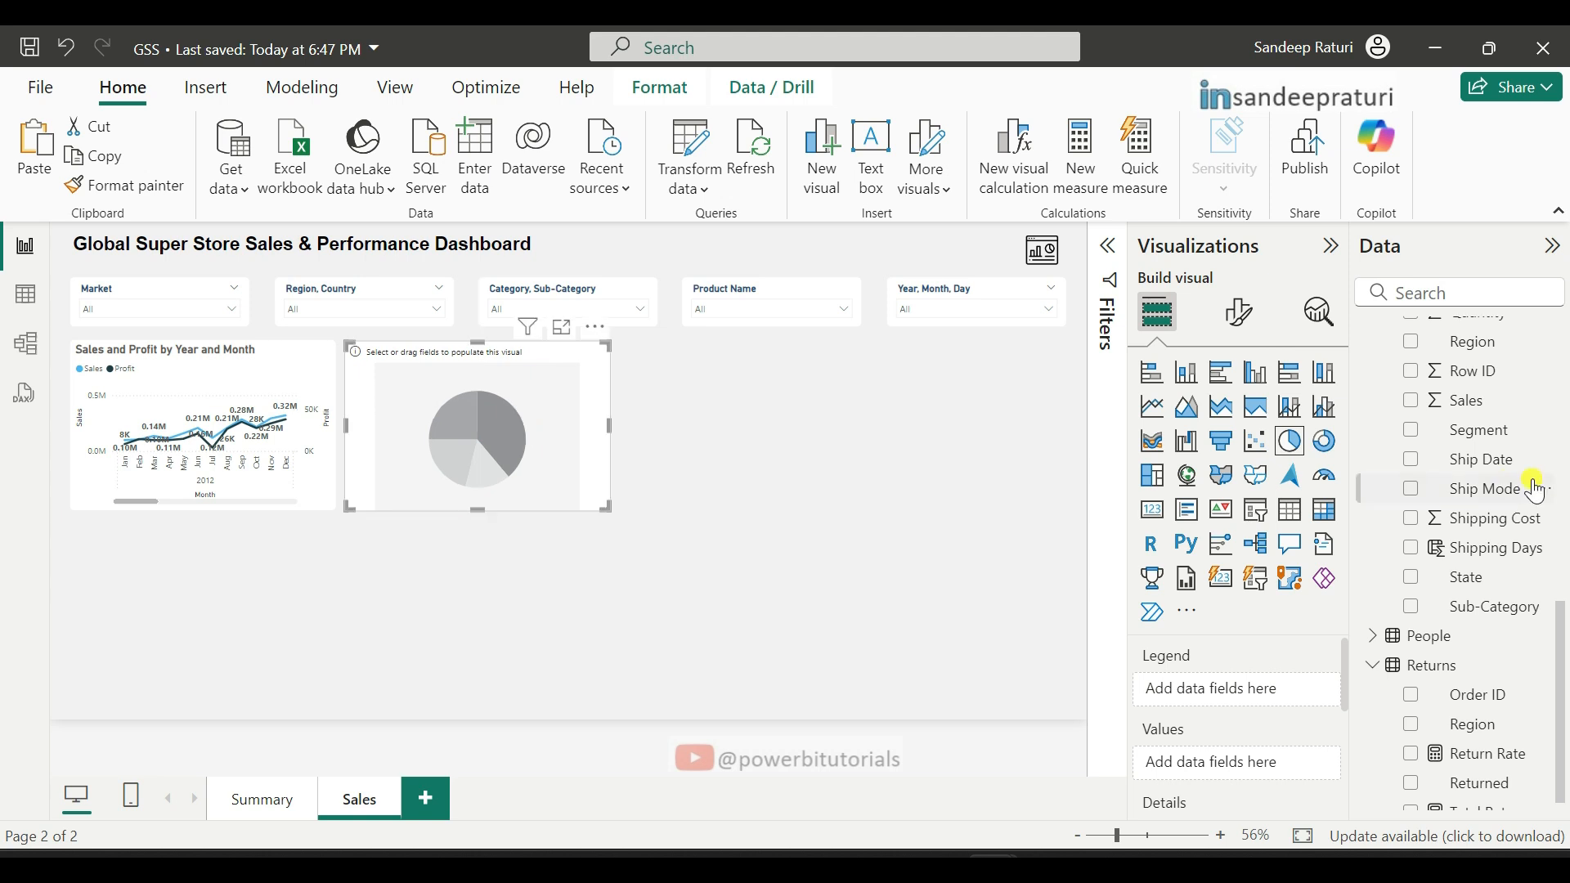
pyautogui.scroll(3, 1525, 474)
pyautogui.scroll(-3, 1492, 593)
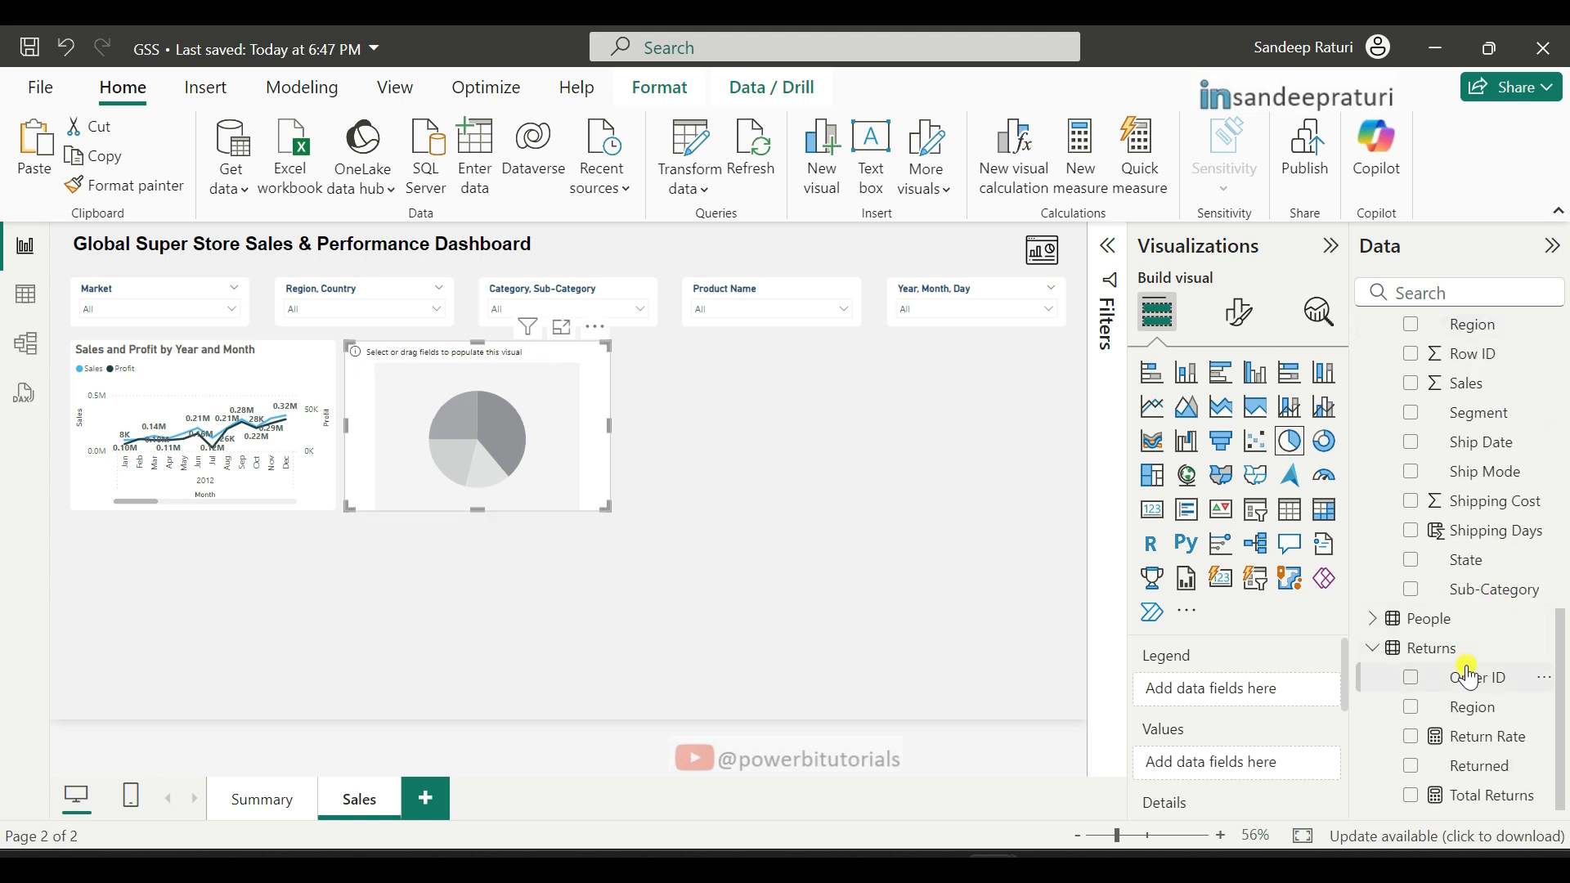
pyautogui.scroll(5, 1472, 621)
pyautogui.scroll(-1, 1486, 610)
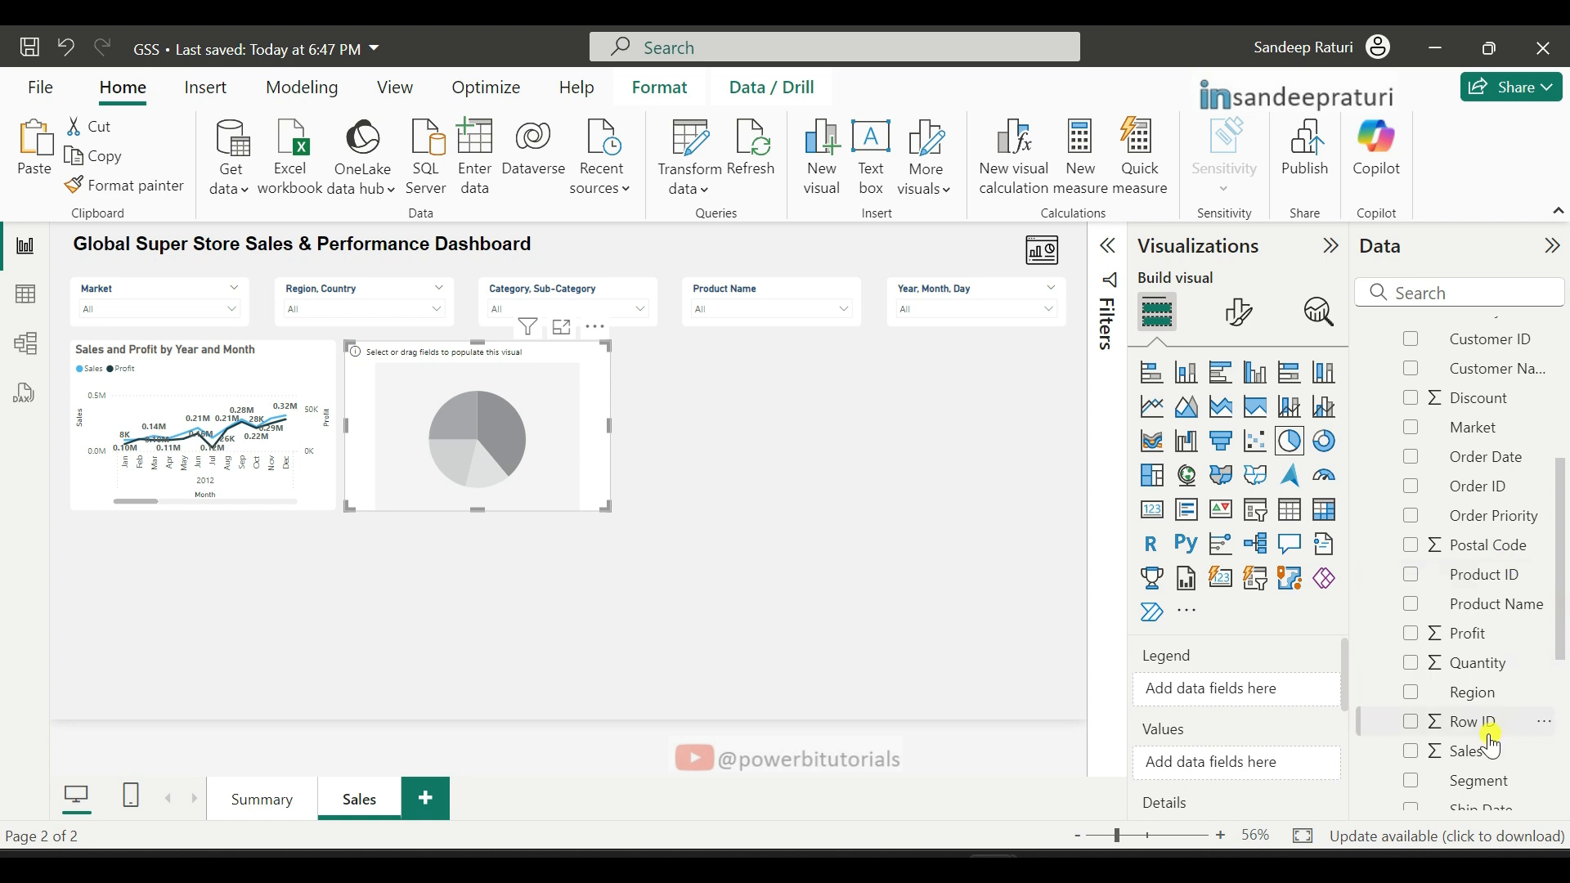
pyautogui.moveTo(1472, 781); pyautogui.dragTo(1267, 695)
# Step: Add the Orders Sales field as the pie chart's values and rename it Sales
pyautogui.scroll(-3, 1504, 532)
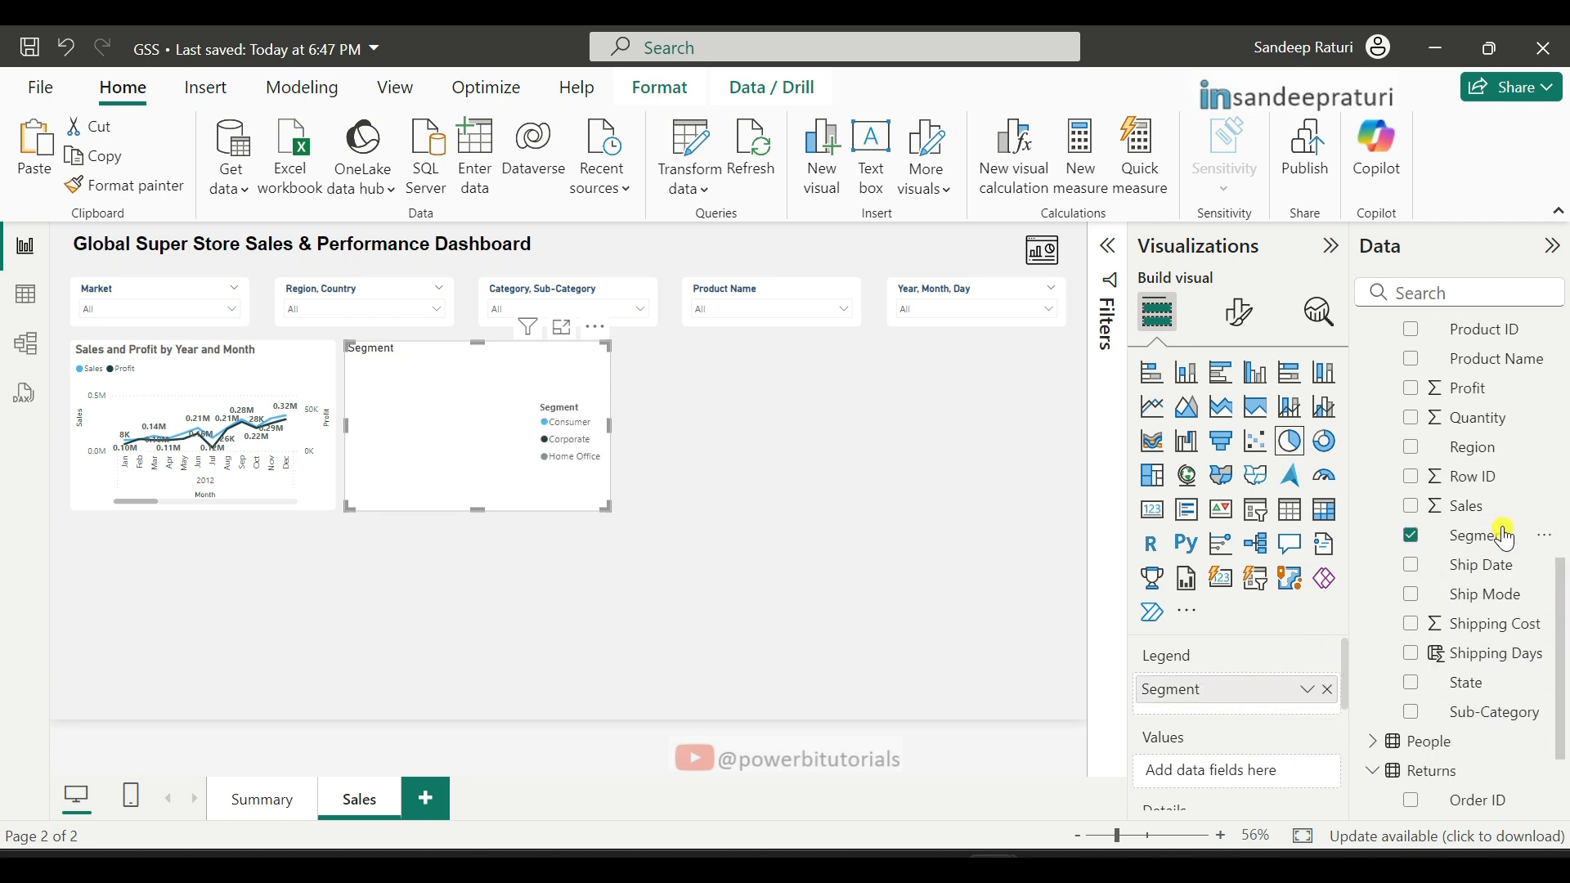
pyautogui.scroll(2, 1501, 450)
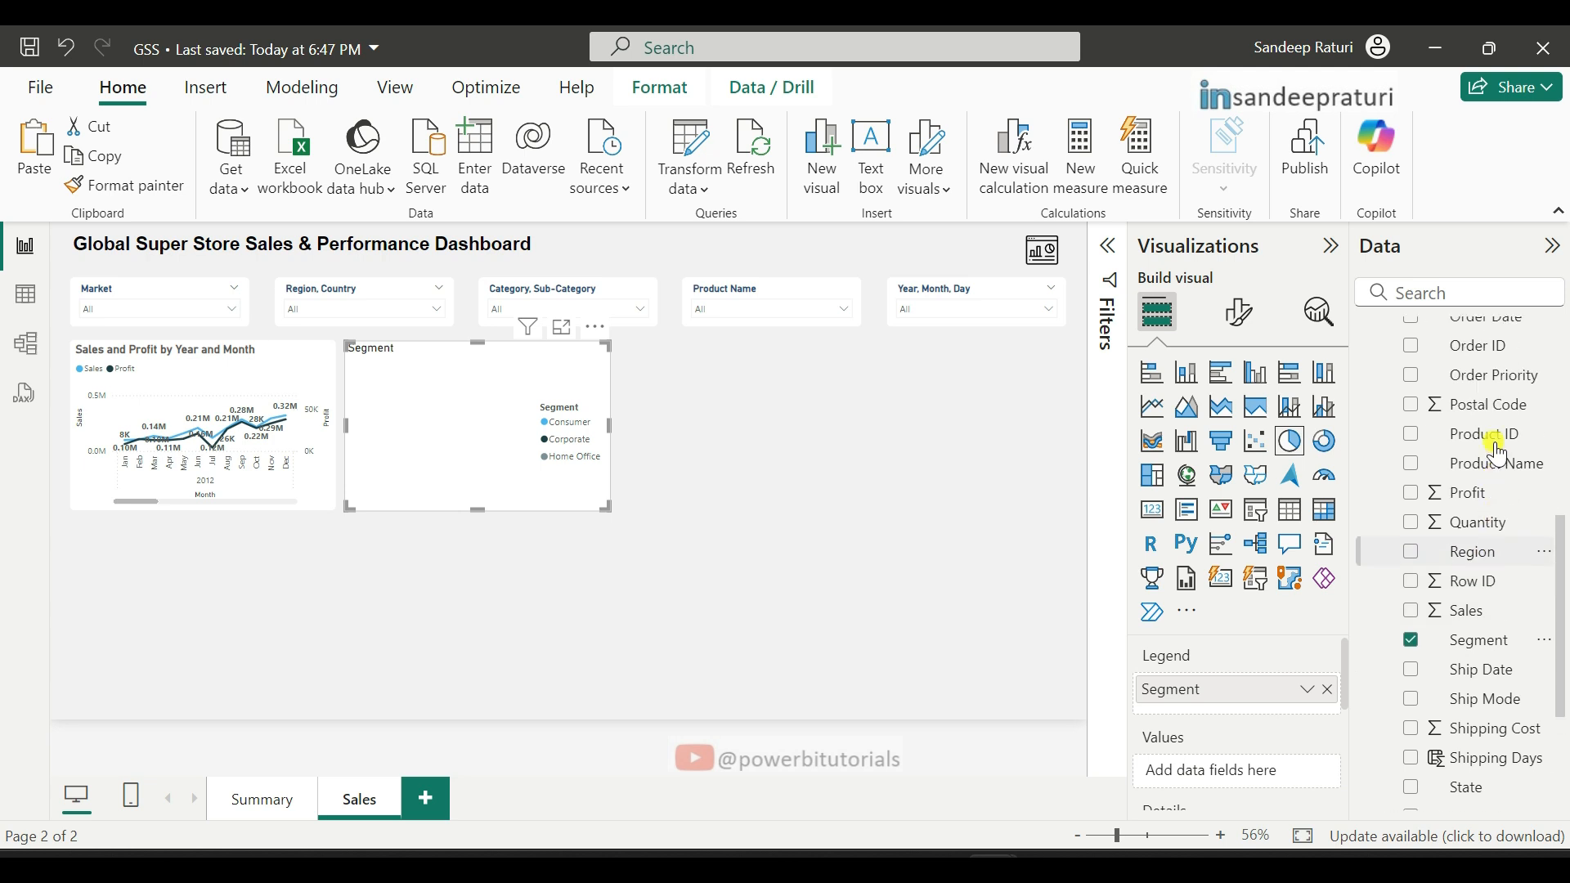
pyautogui.scroll(1, 1501, 454)
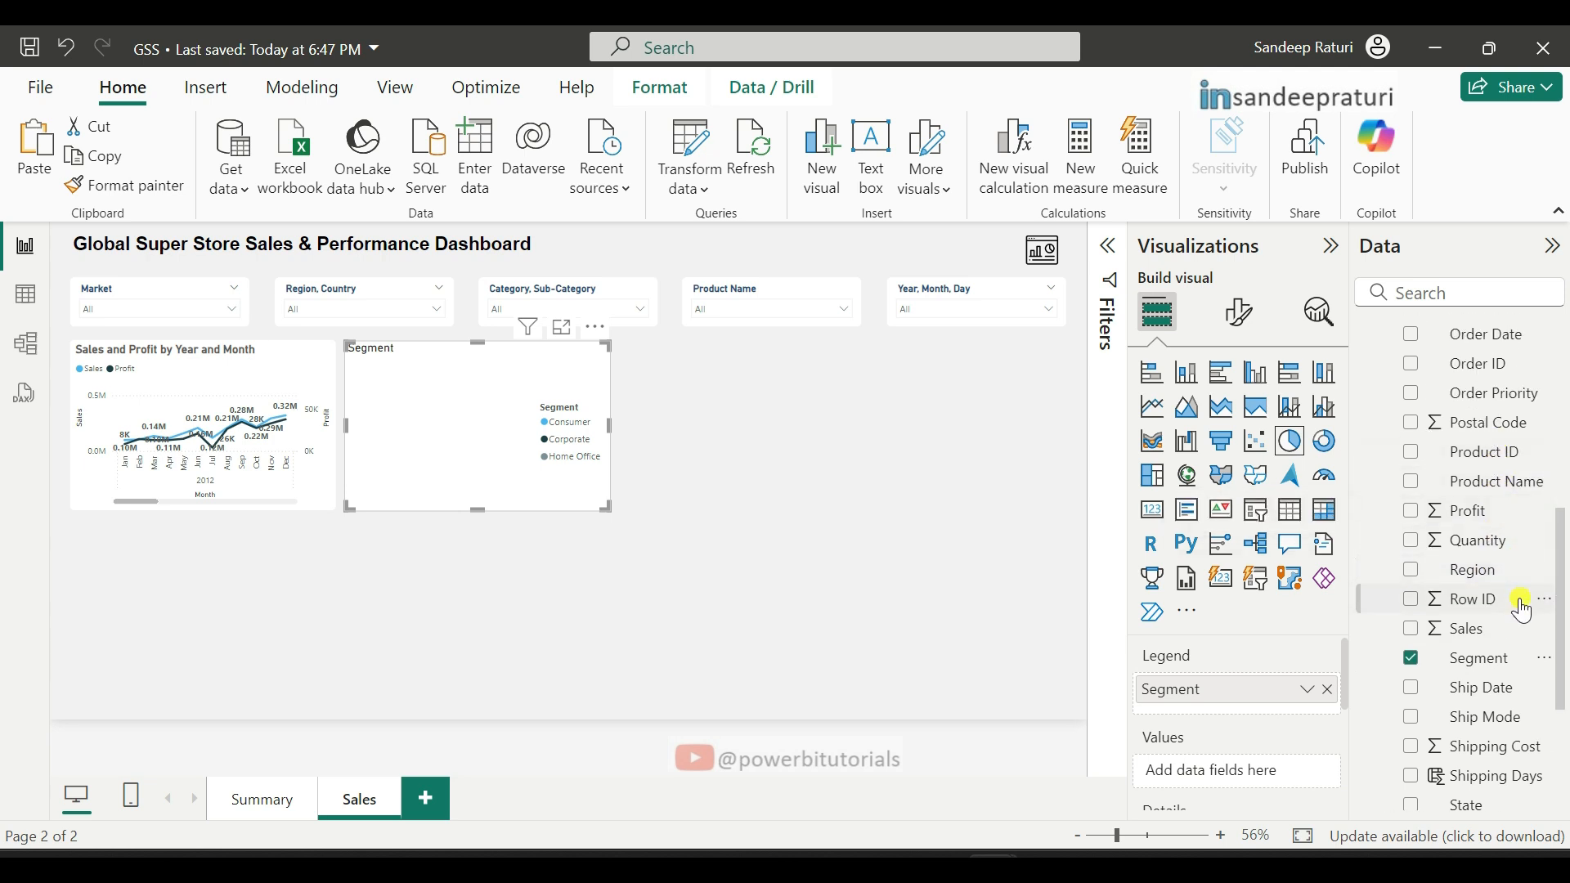
pyautogui.moveTo(1511, 628); pyautogui.dragTo(1229, 797)
pyautogui.doubleClick(1220, 783)
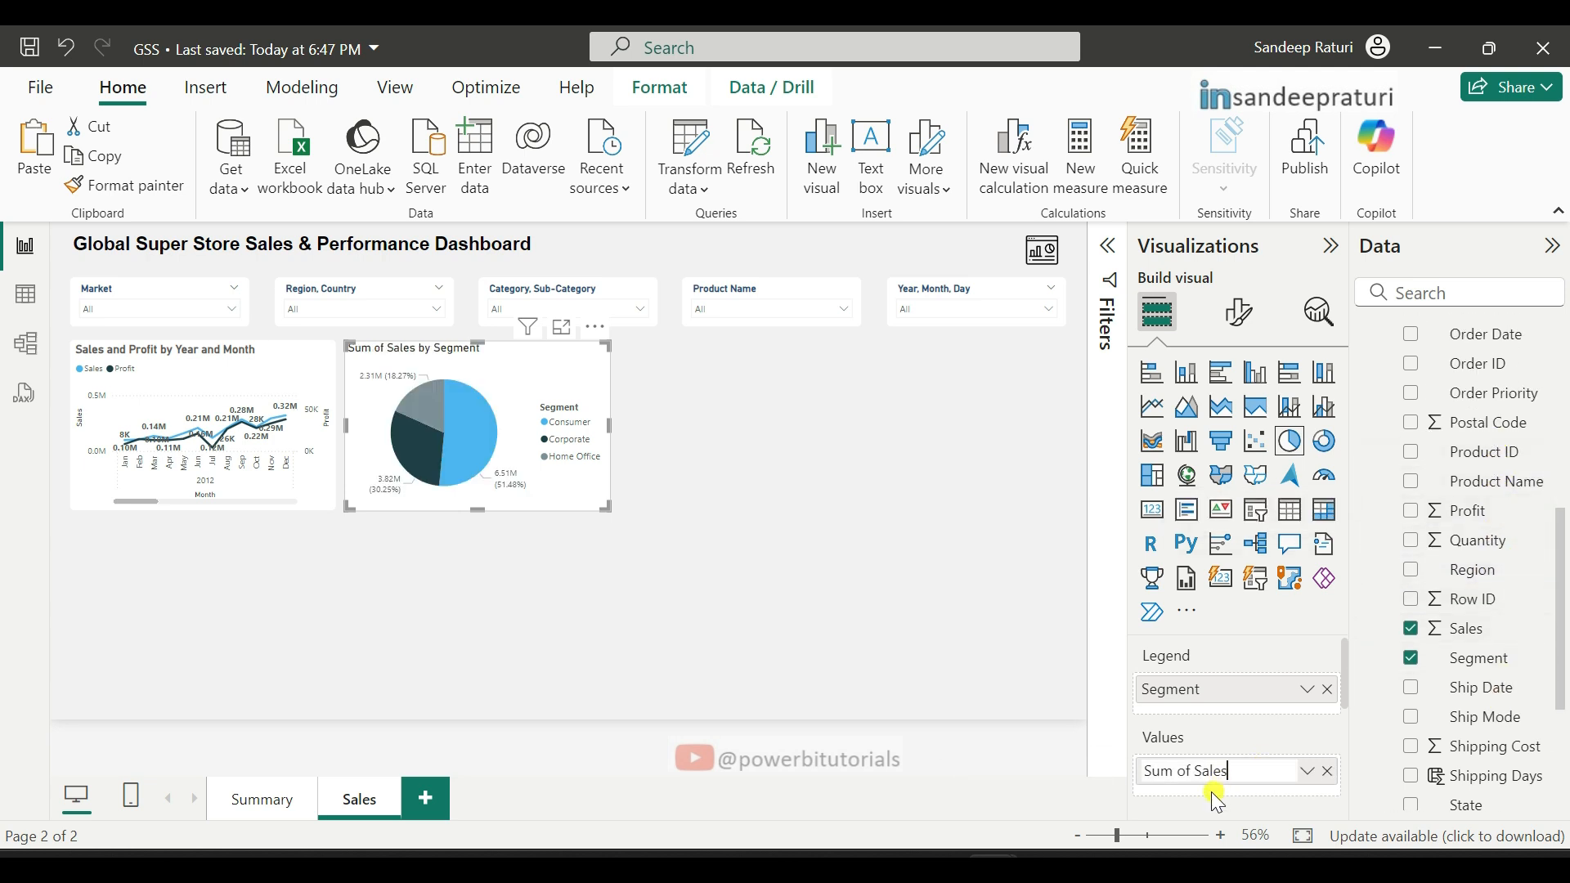
pyautogui.moveTo(1195, 768); pyautogui.dragTo(1110, 773)
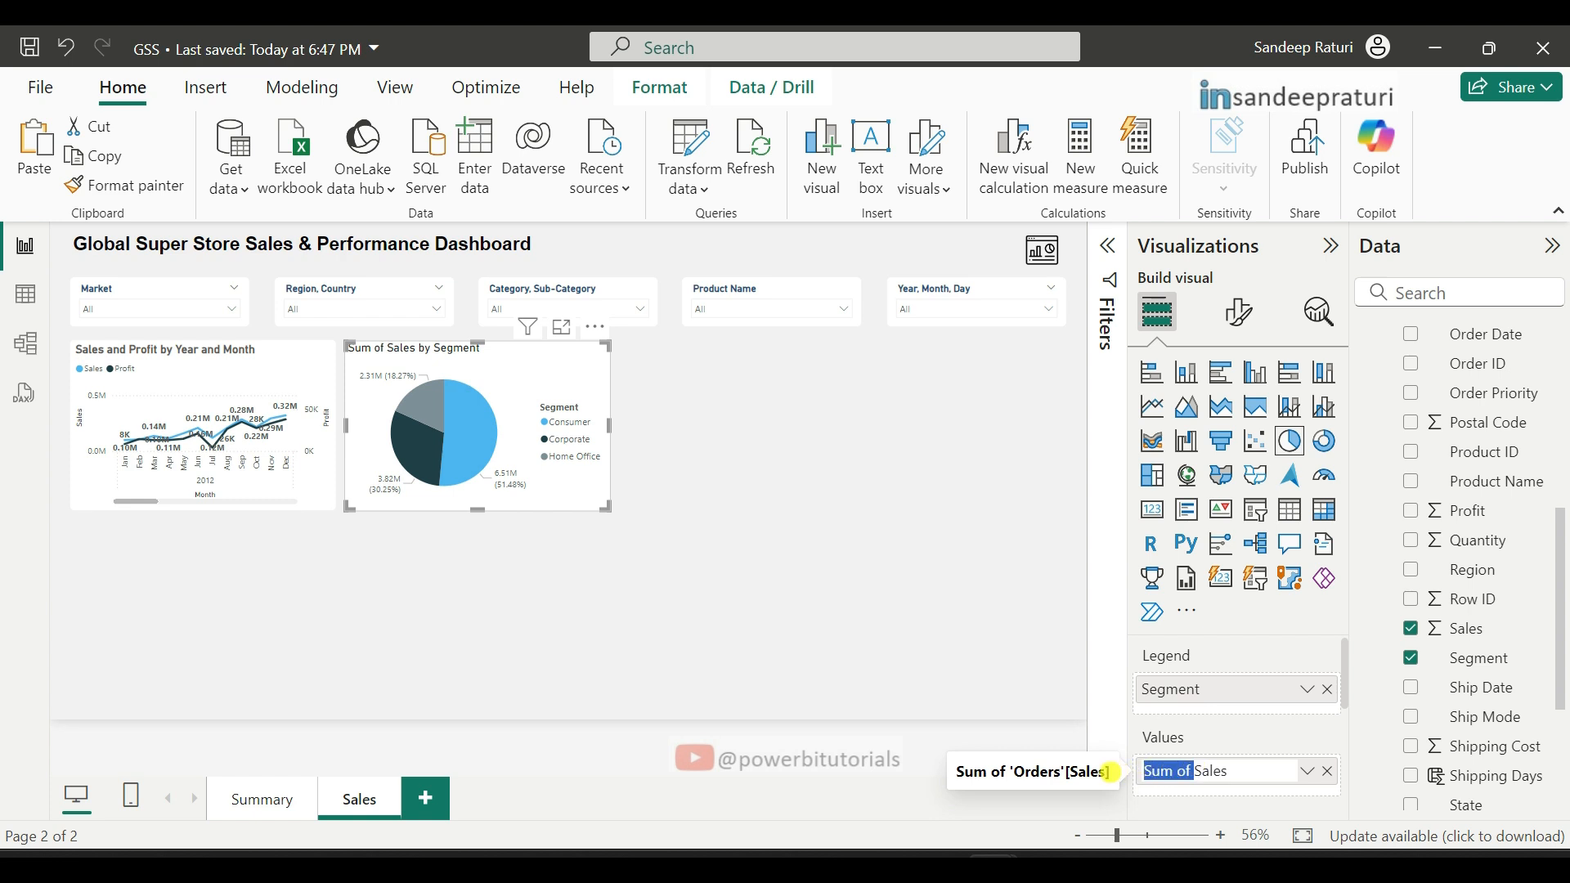
pyautogui.press('BackSpace')
pyautogui.press('Return')
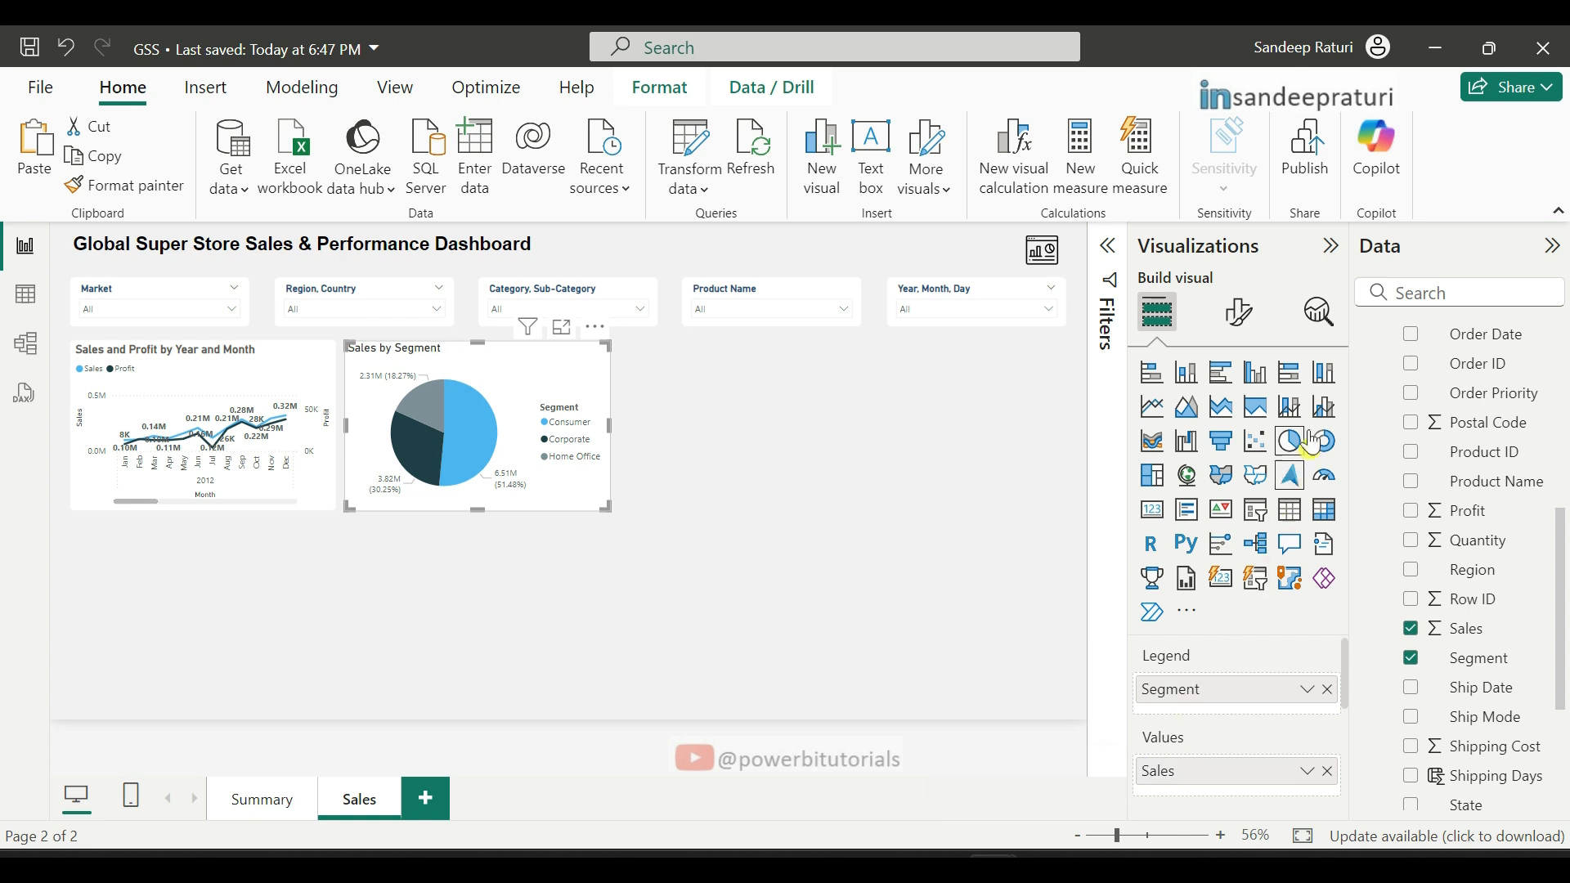
# Step: Set the pie chart's legend position to Bottom center
pyautogui.click(1243, 314)
pyautogui.click(1149, 482)
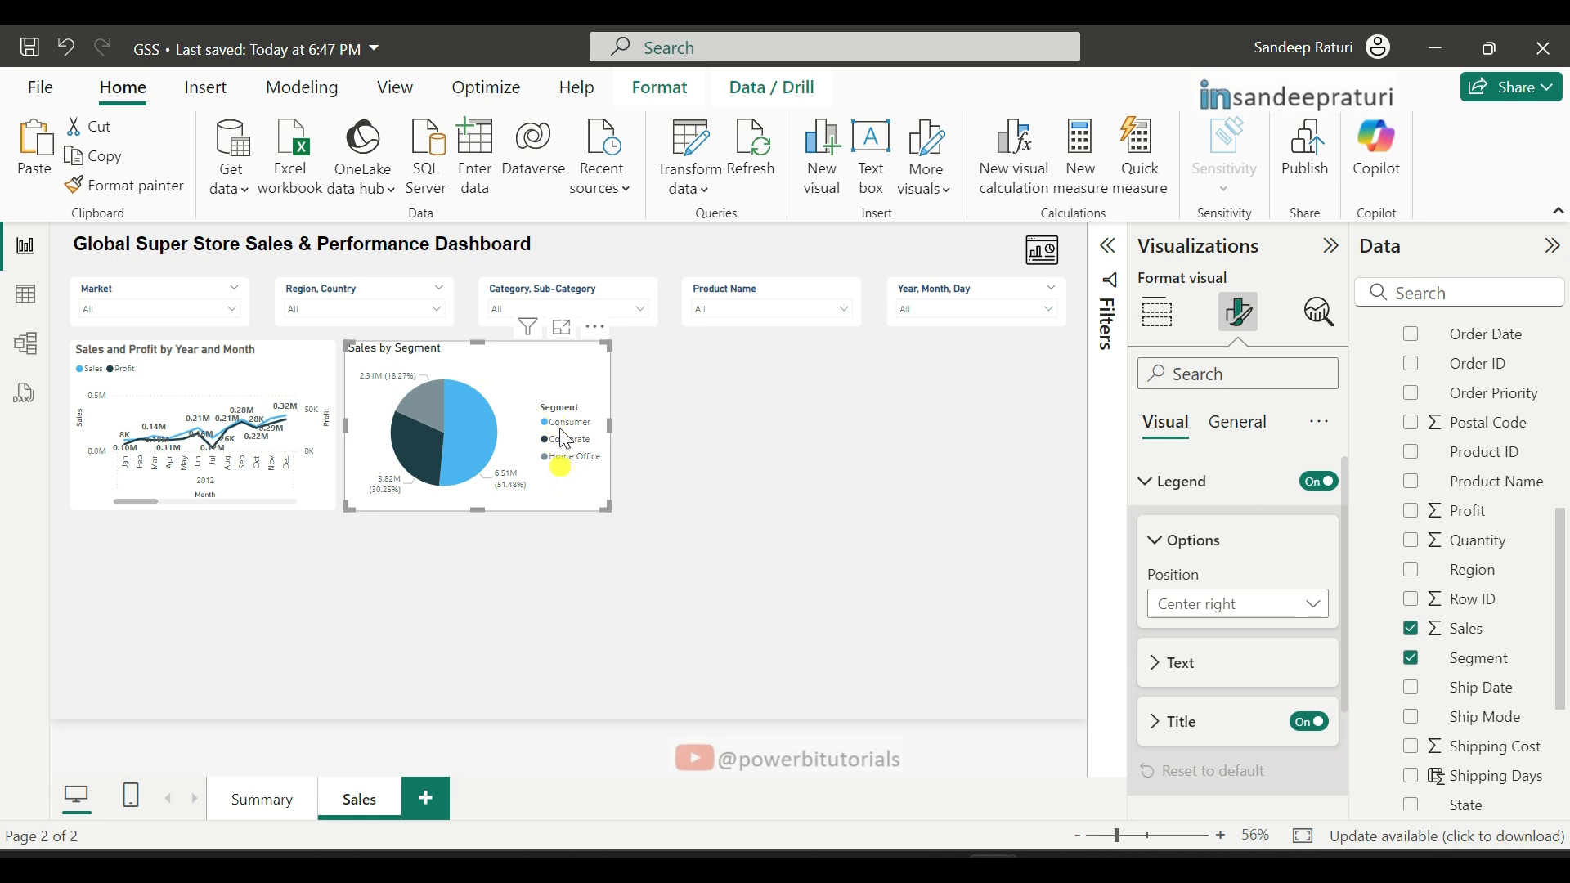
pyautogui.click(1226, 609)
pyautogui.click(1300, 546)
# Step: Make the values in the pie chart's detail labels bold
pyautogui.scroll(-3, 1227, 736)
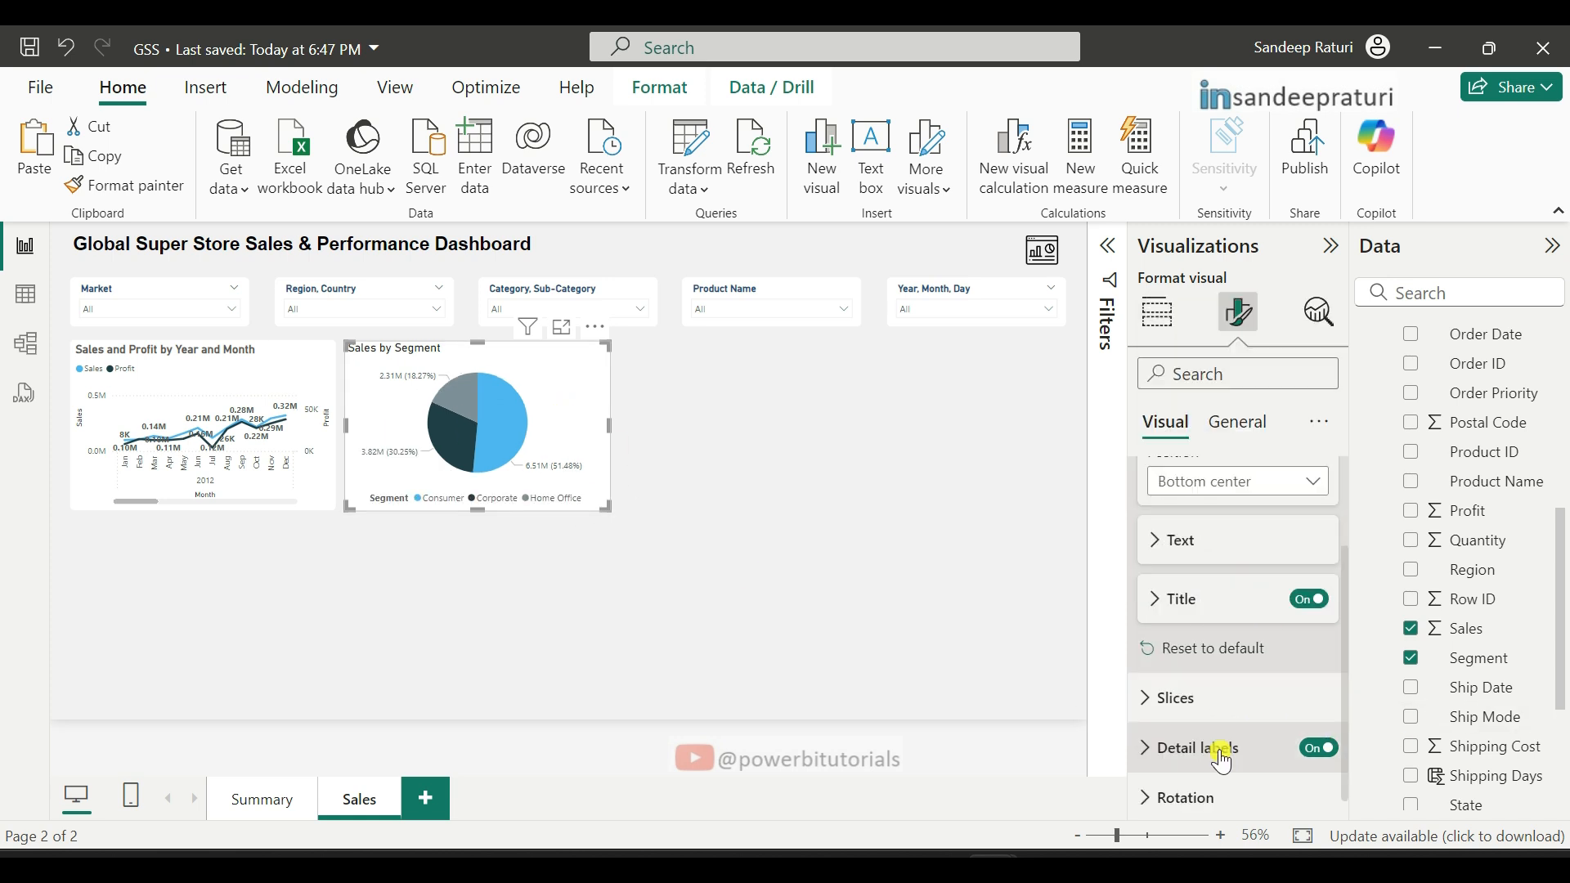
pyautogui.click(1149, 756)
pyautogui.scroll(-4, 1301, 729)
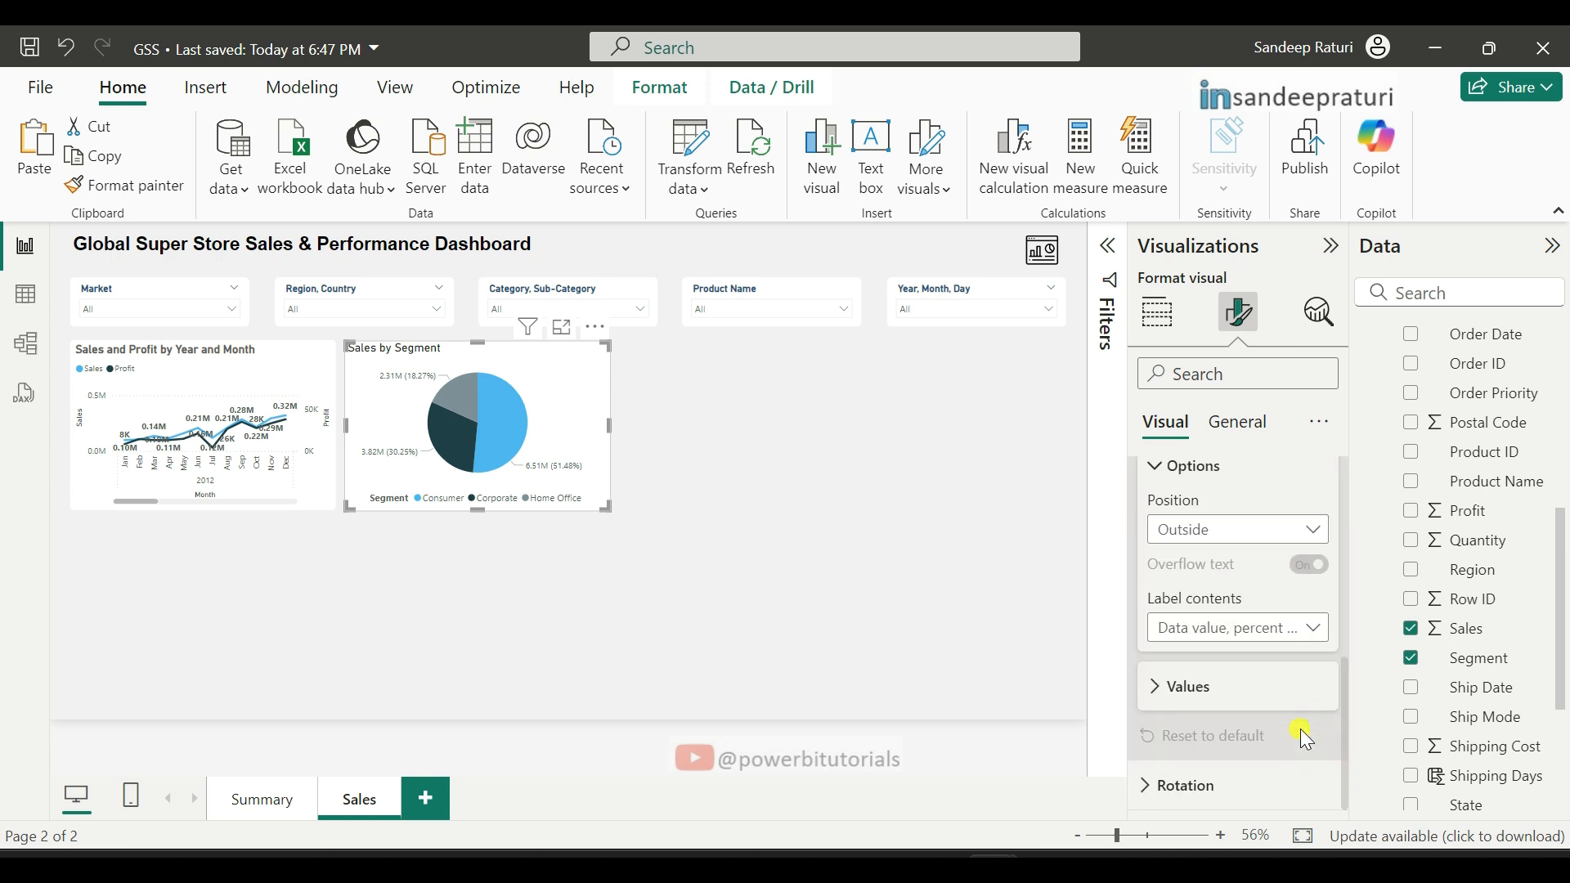
pyautogui.click(1157, 695)
pyautogui.scroll(-3, 1238, 712)
pyautogui.click(1165, 664)
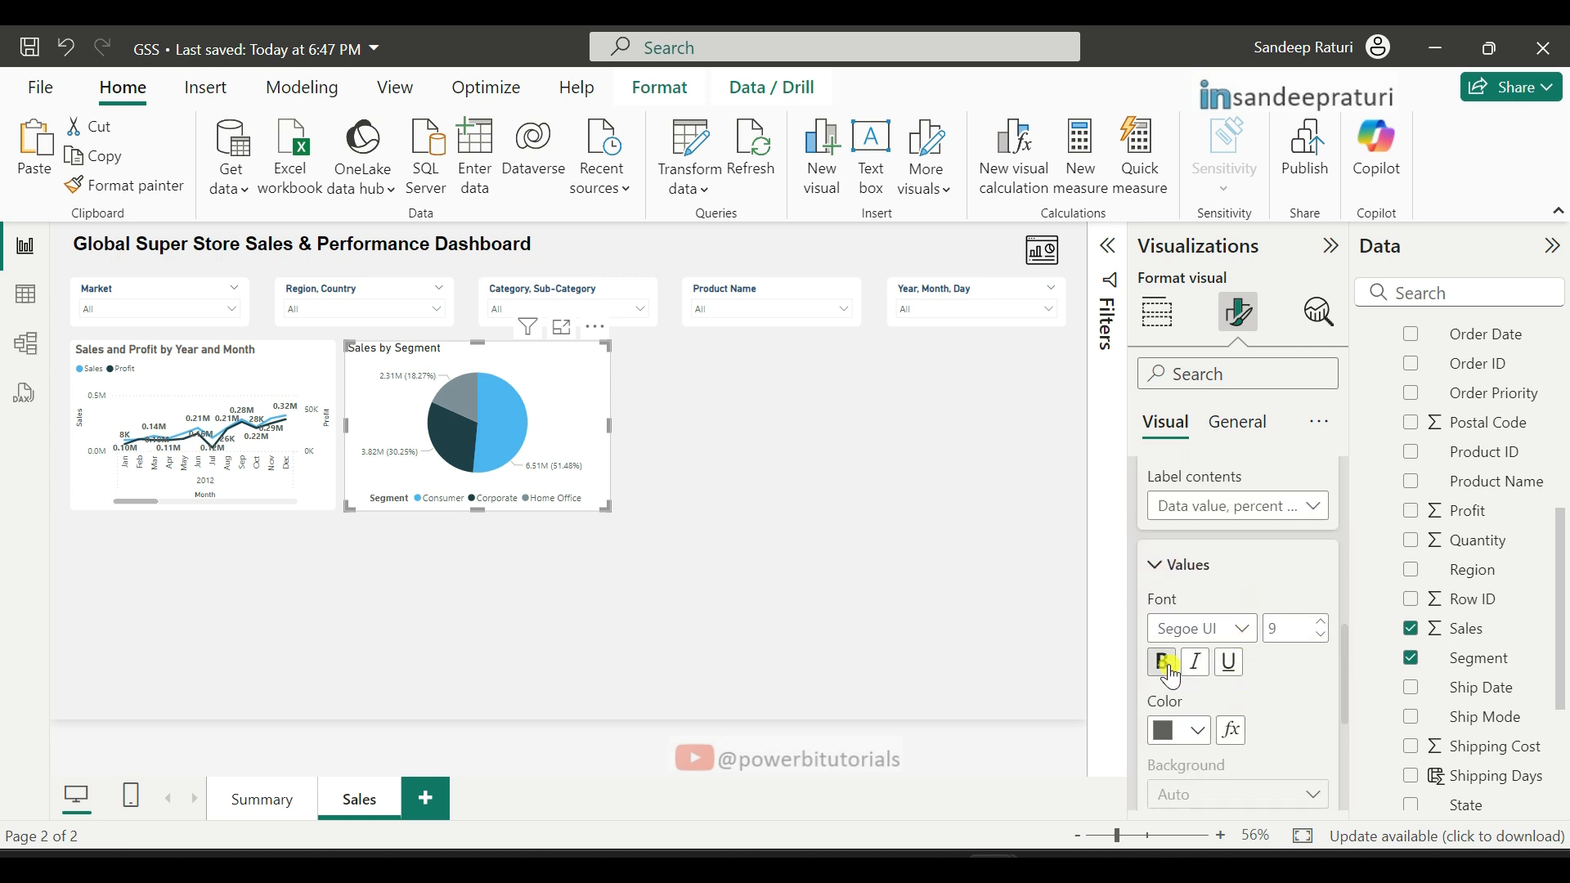
pyautogui.click(1196, 672)
pyautogui.scroll(-2, 1307, 705)
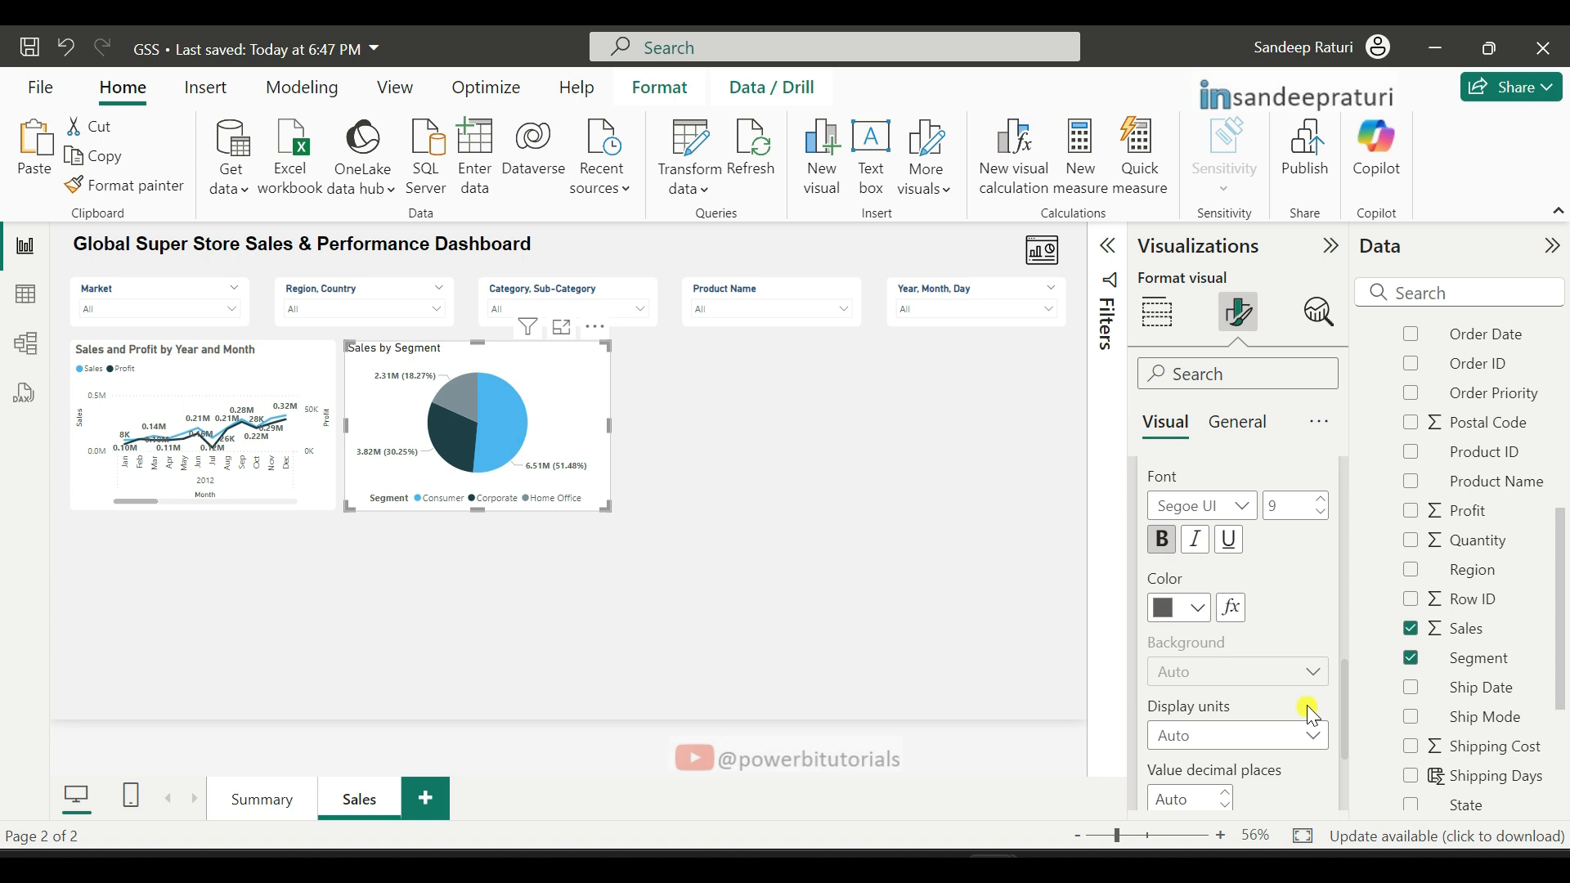
# Step: Format the pie chart's title in bold with the recently used dark gray, and change its text to "Total Sales by Segment"
pyautogui.scroll(10, 1306, 704)
pyautogui.click(1244, 424)
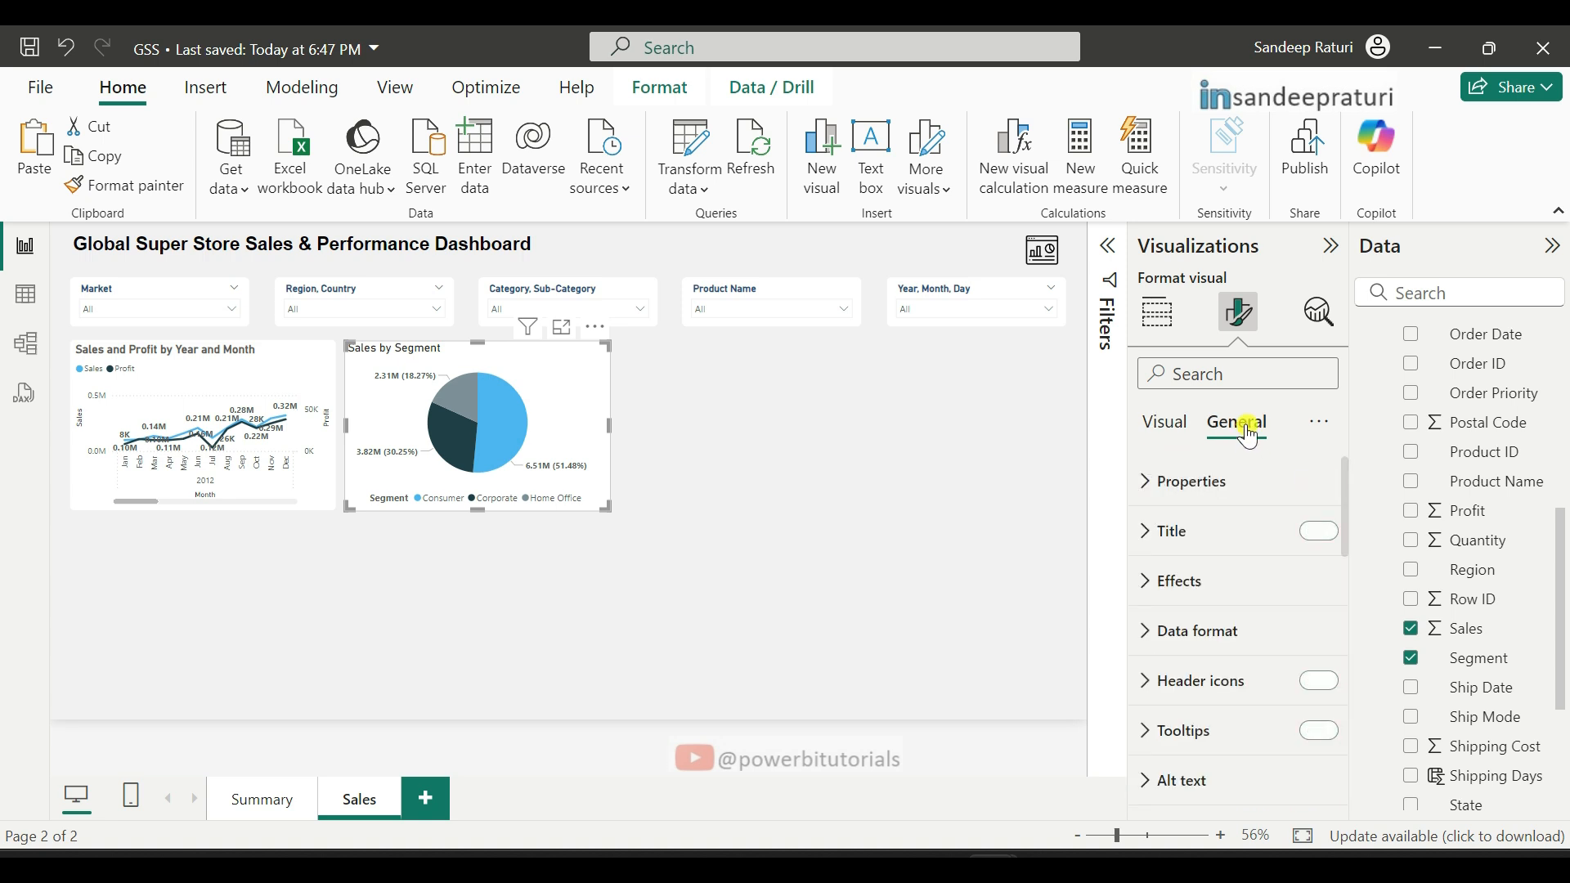
pyautogui.click(1160, 532)
pyautogui.scroll(-3, 1291, 689)
pyautogui.click(1161, 569)
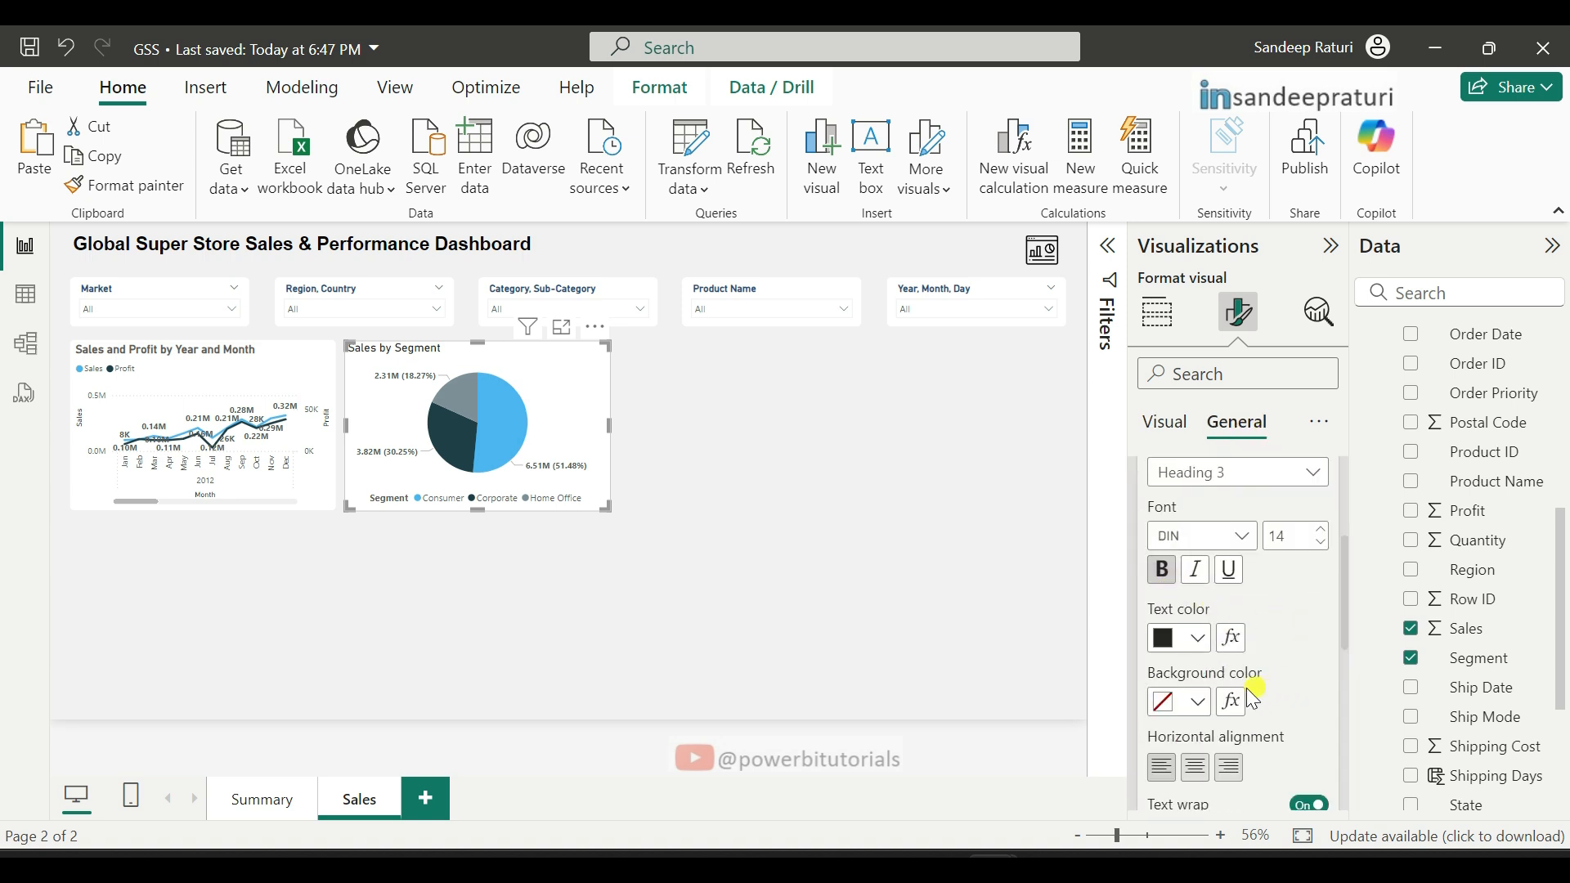
pyautogui.click(1200, 642)
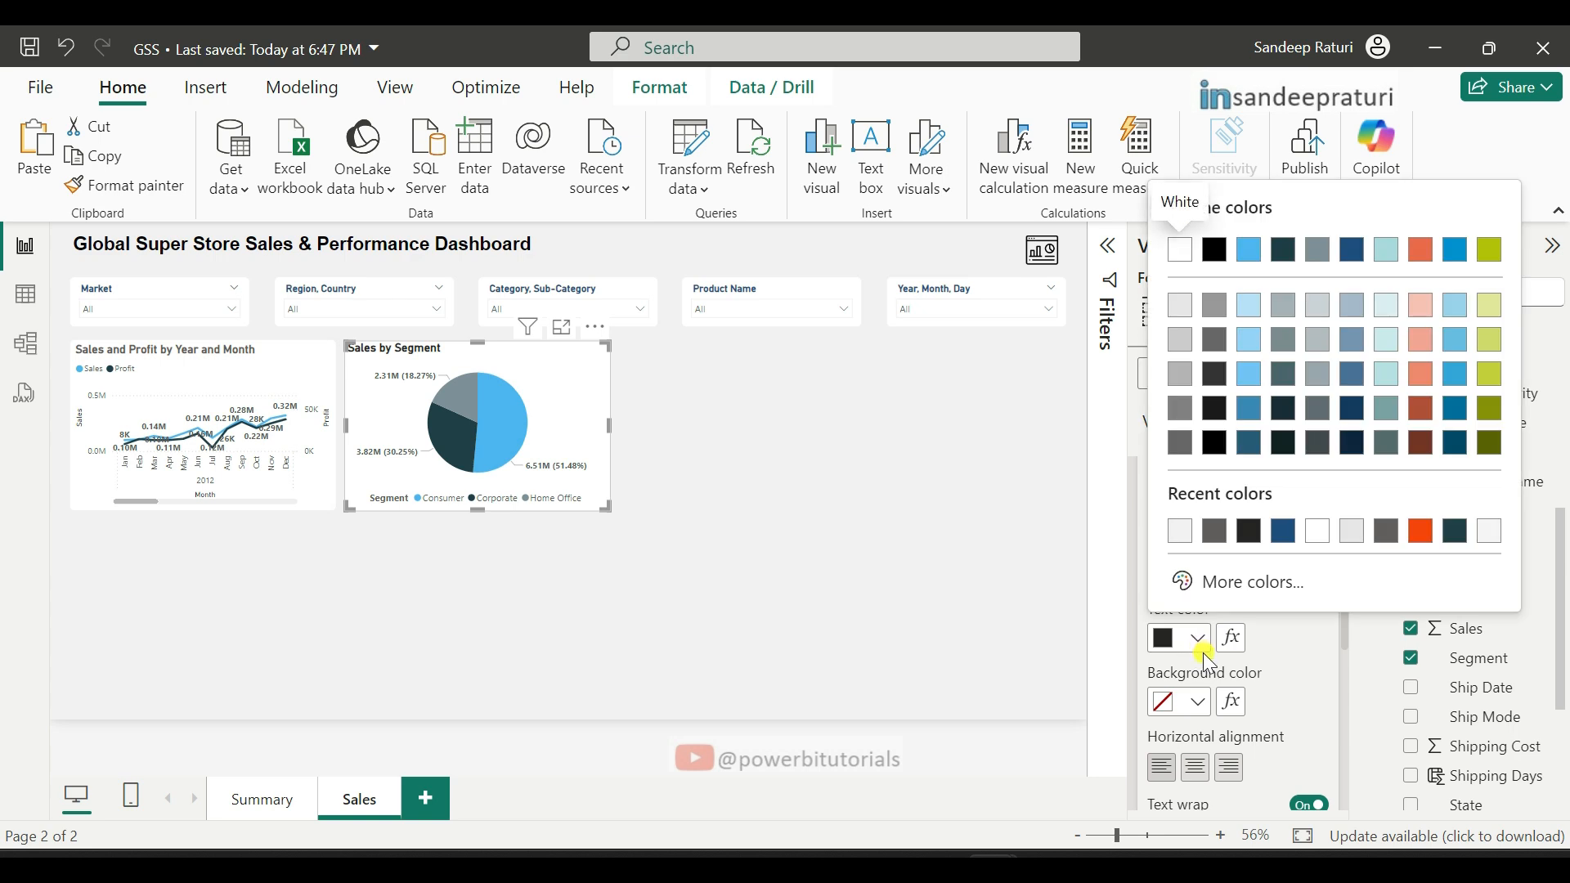
pyautogui.click(1218, 533)
pyautogui.scroll(3, 1236, 708)
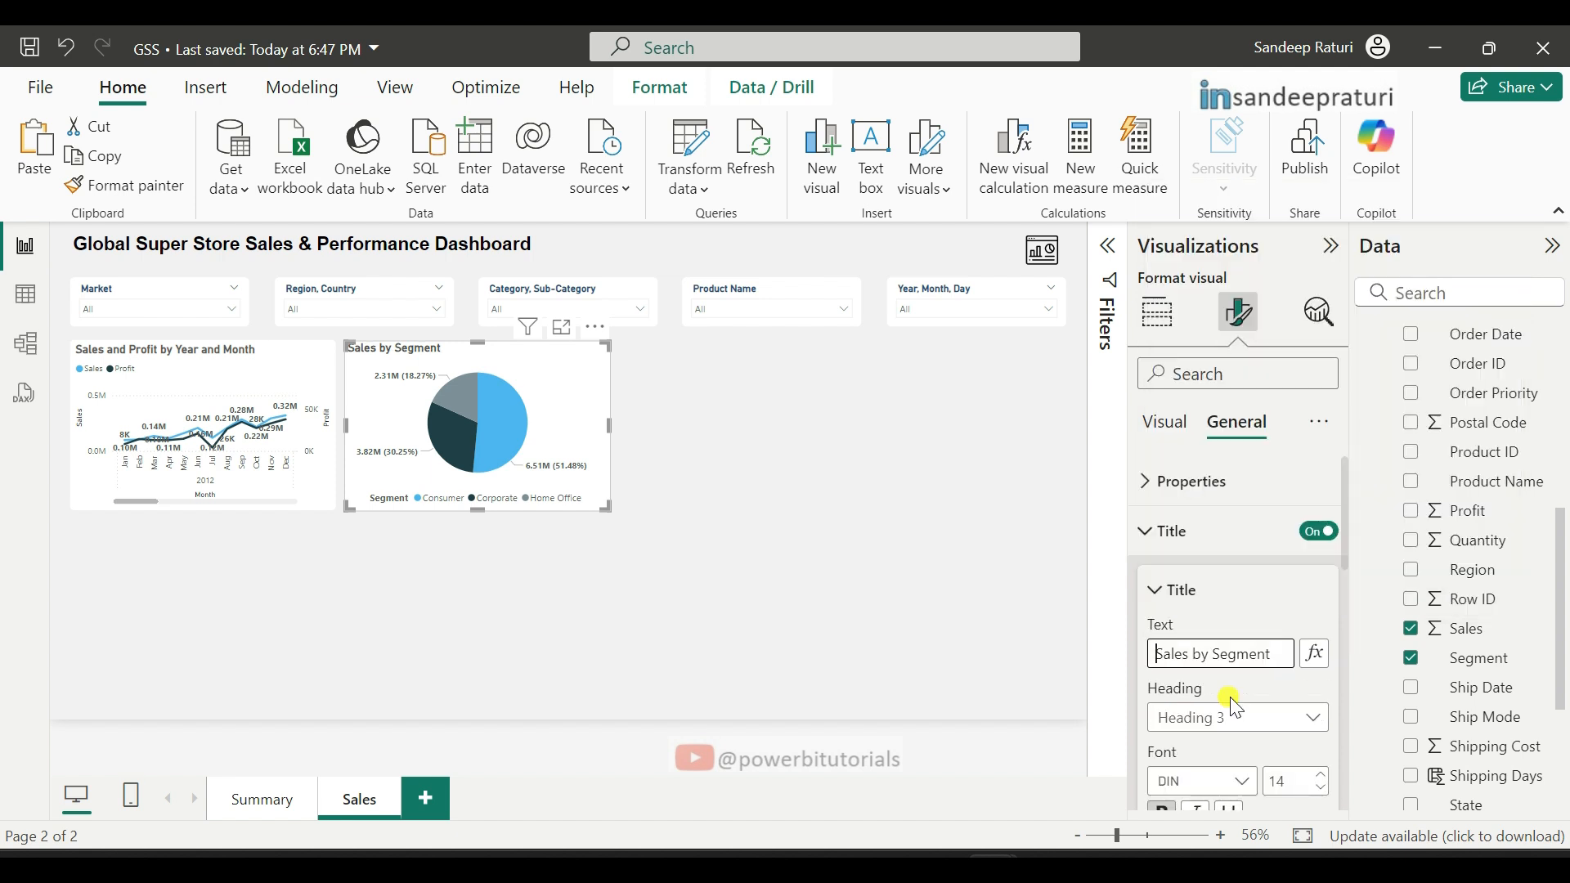
pyautogui.write('Total')
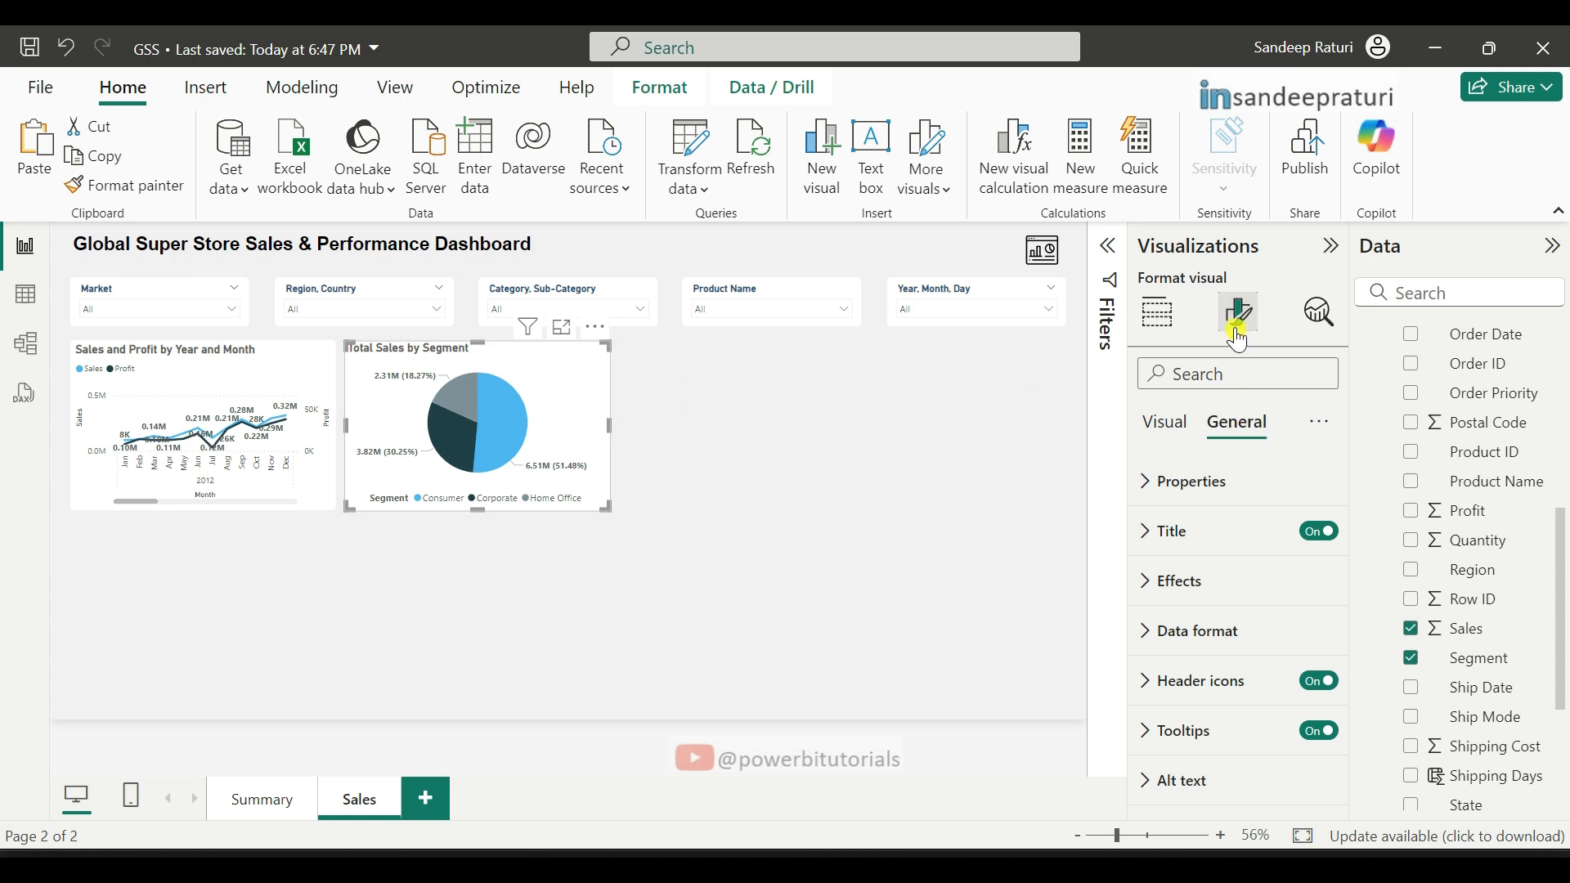
# Step: Set the pie chart's height to 248 and its width to 348
pyautogui.click(1163, 483)
pyautogui.doubleClick(1199, 614)
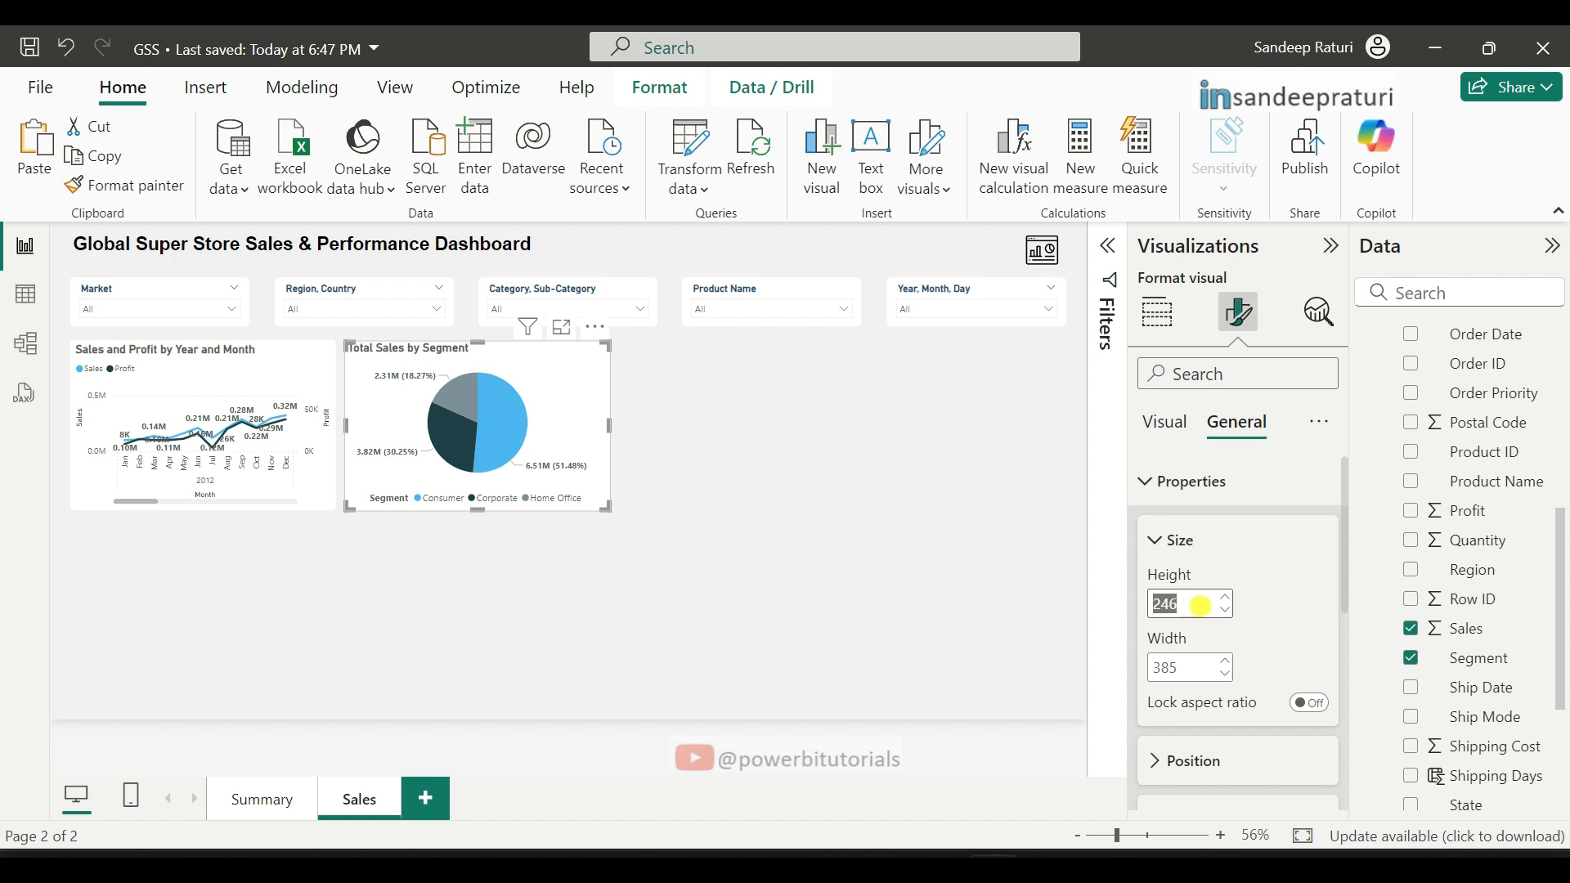
pyautogui.write('248')
pyautogui.doubleClick(1198, 660)
pyautogui.write('348')
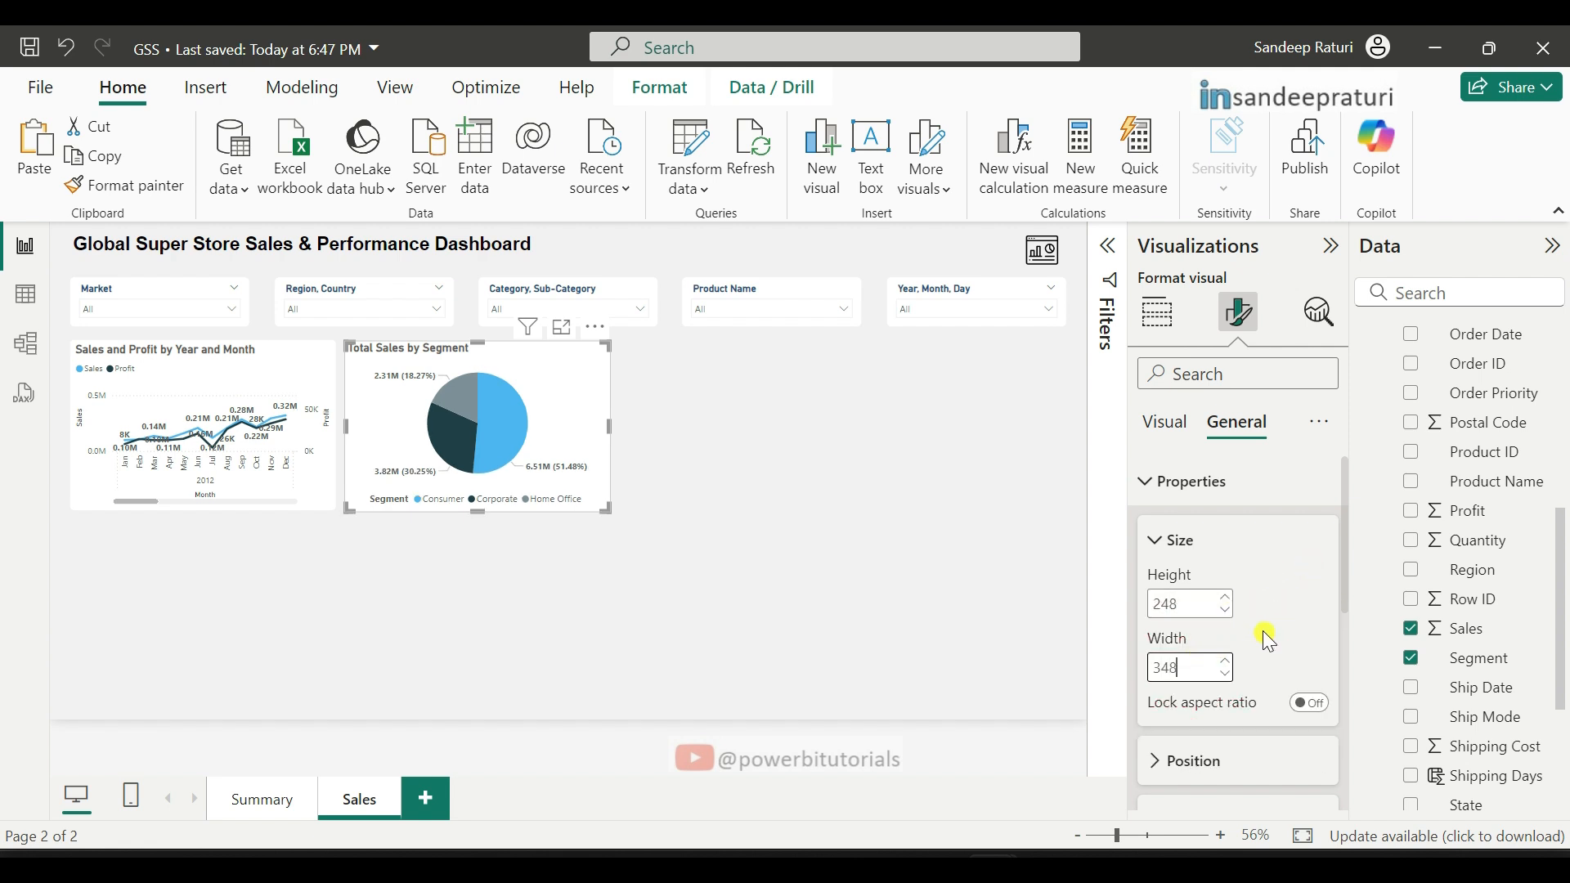
pyautogui.press('Return')
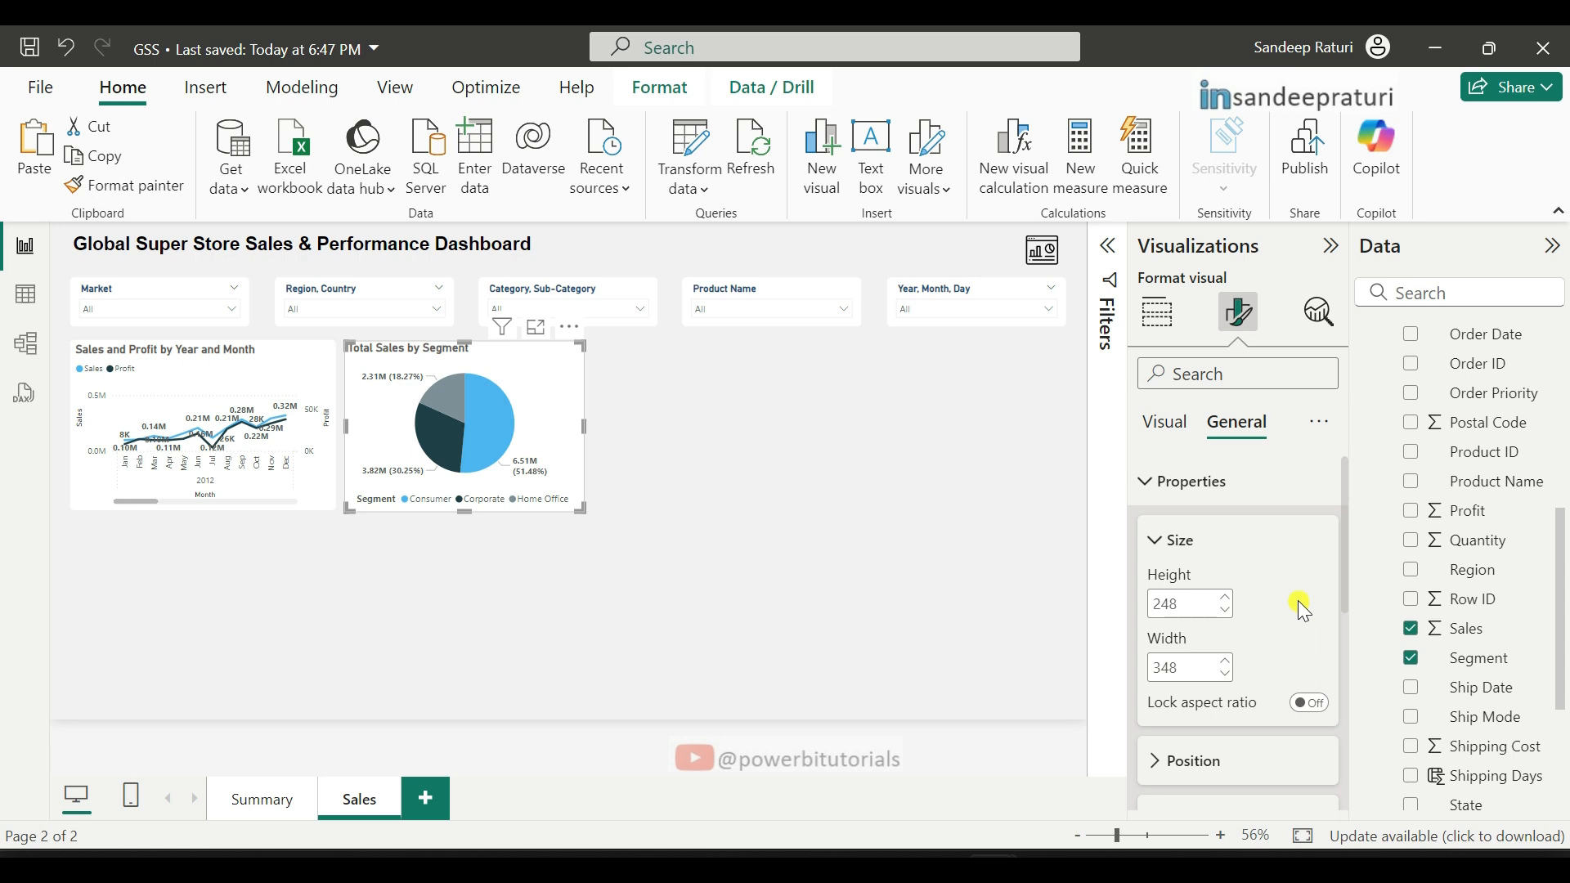
pyautogui.scroll(-5, 1303, 611)
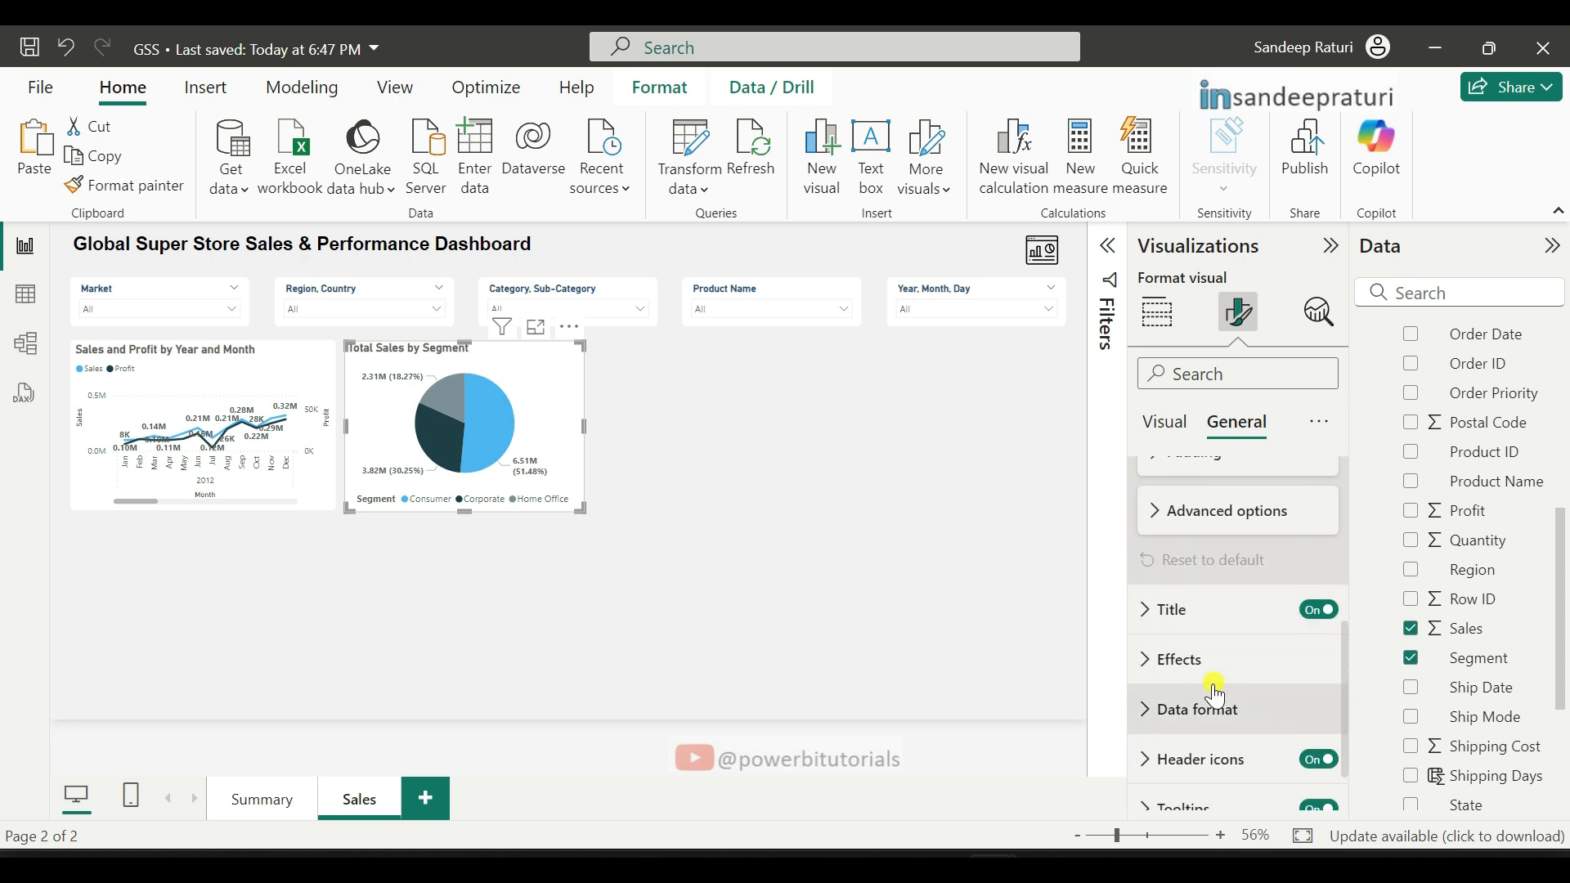
# Step: Turn on a visual border for the segment pie chart with color #F1F1F1 and 7 px rounded corners
pyautogui.click(1155, 680)
pyautogui.scroll(-3, 1259, 691)
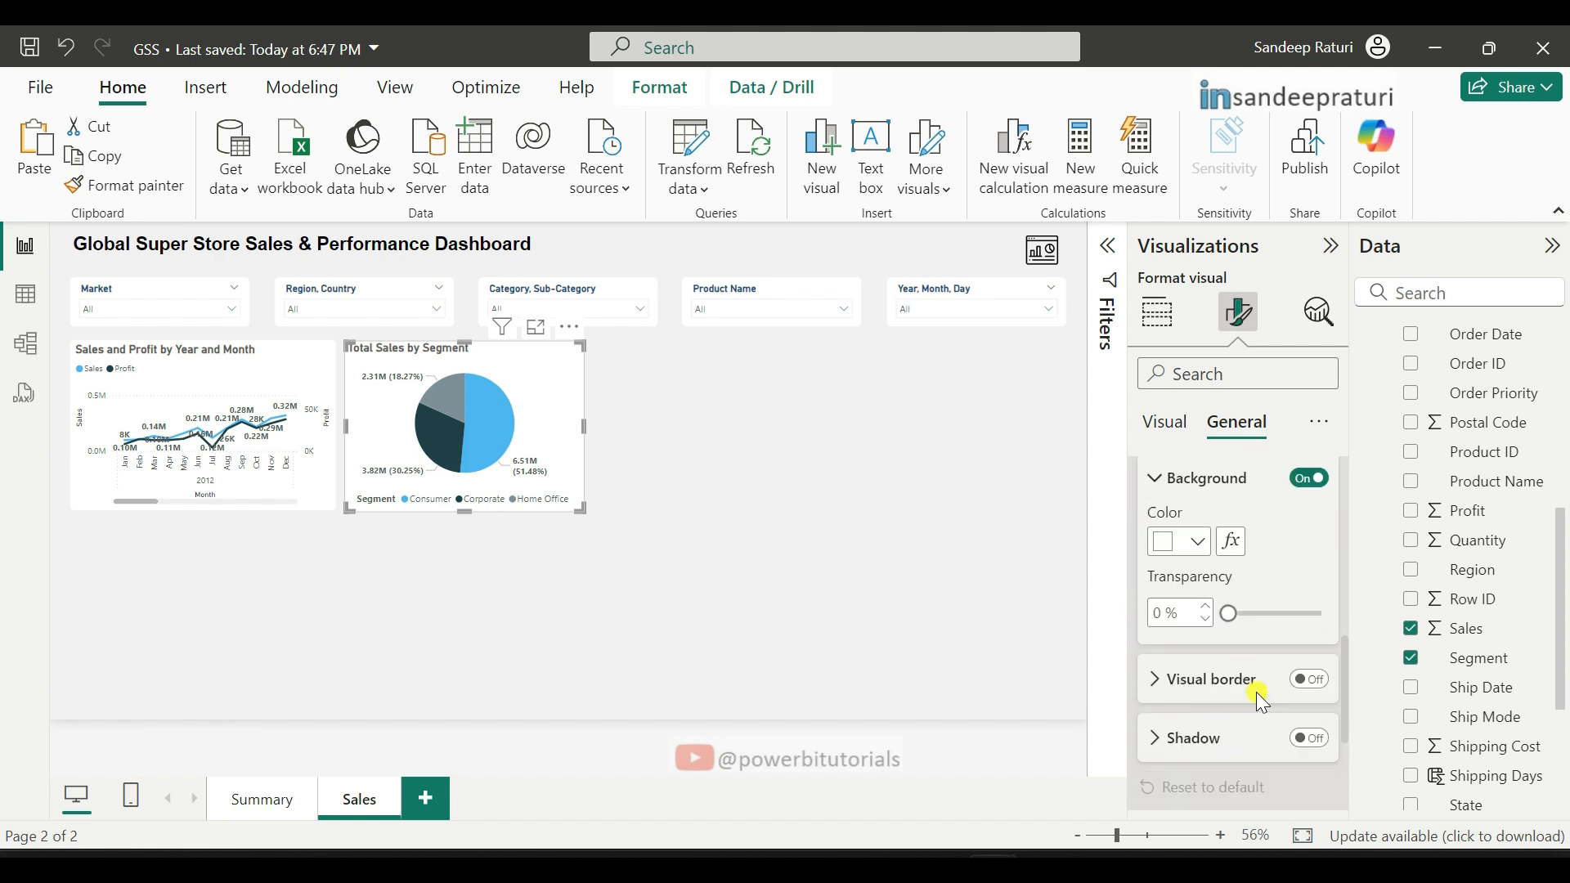
pyautogui.click(1205, 691)
pyautogui.scroll(-3, 1215, 682)
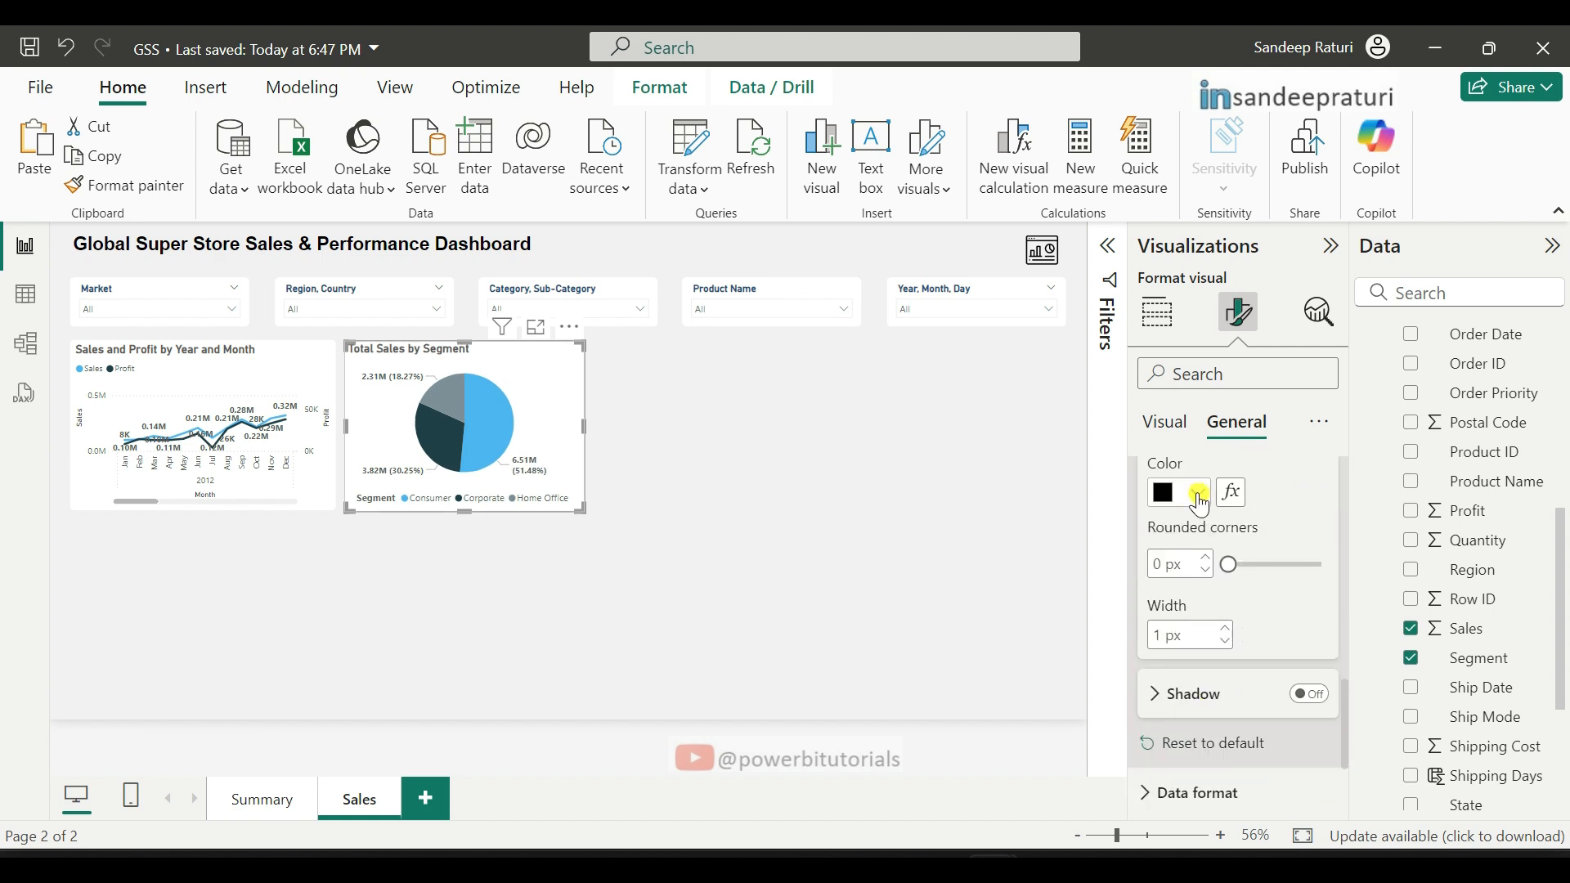
pyautogui.click(1194, 493)
pyautogui.click(1236, 441)
pyautogui.write('f')
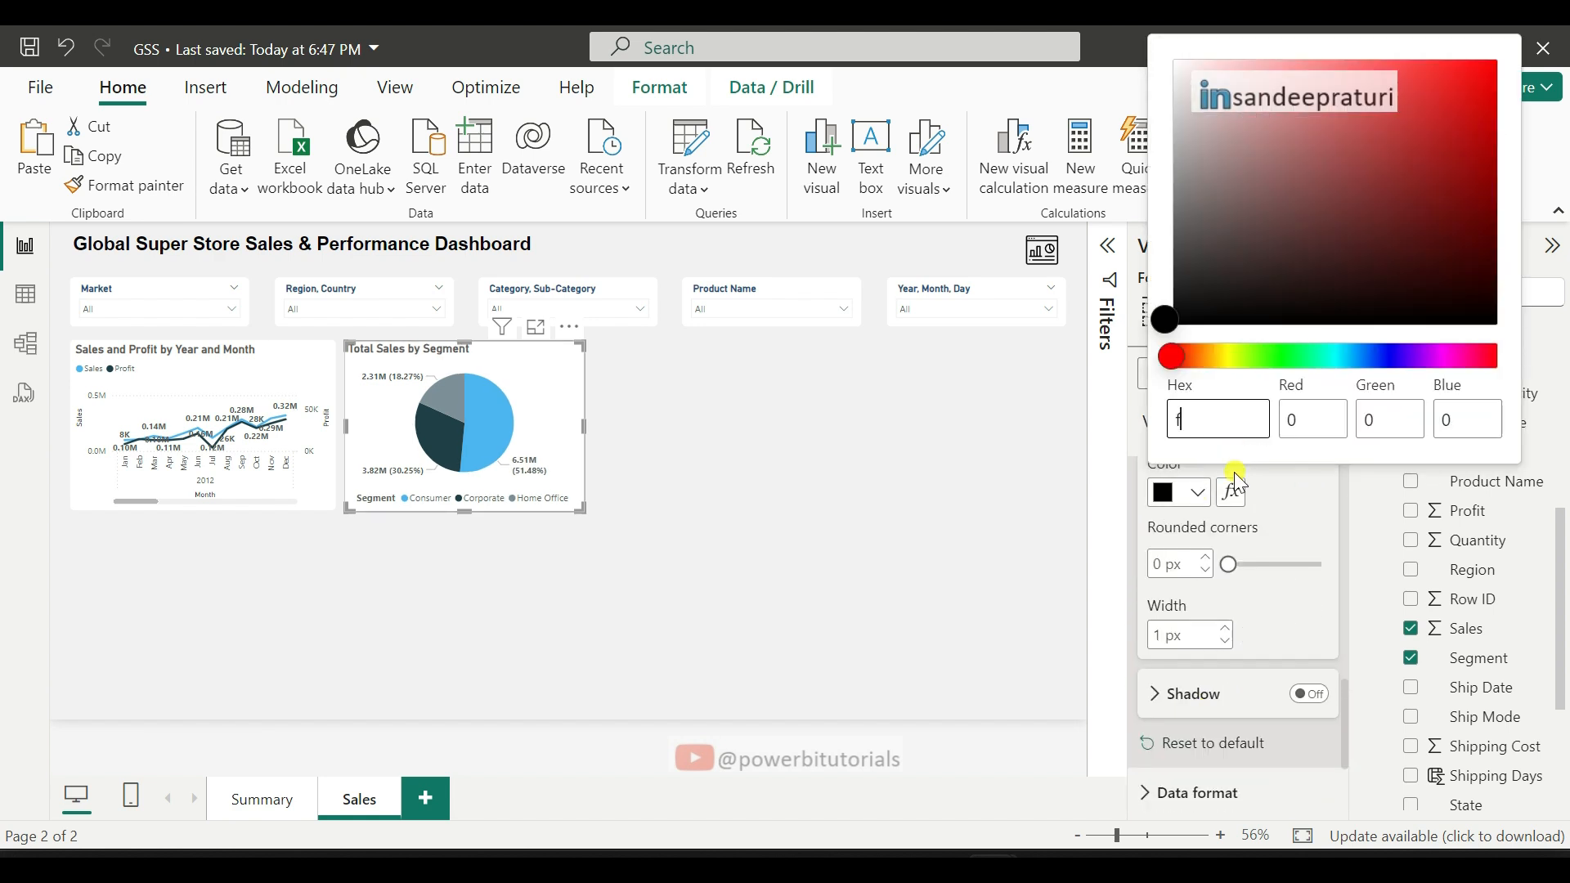
pyautogui.write('1f1f1')
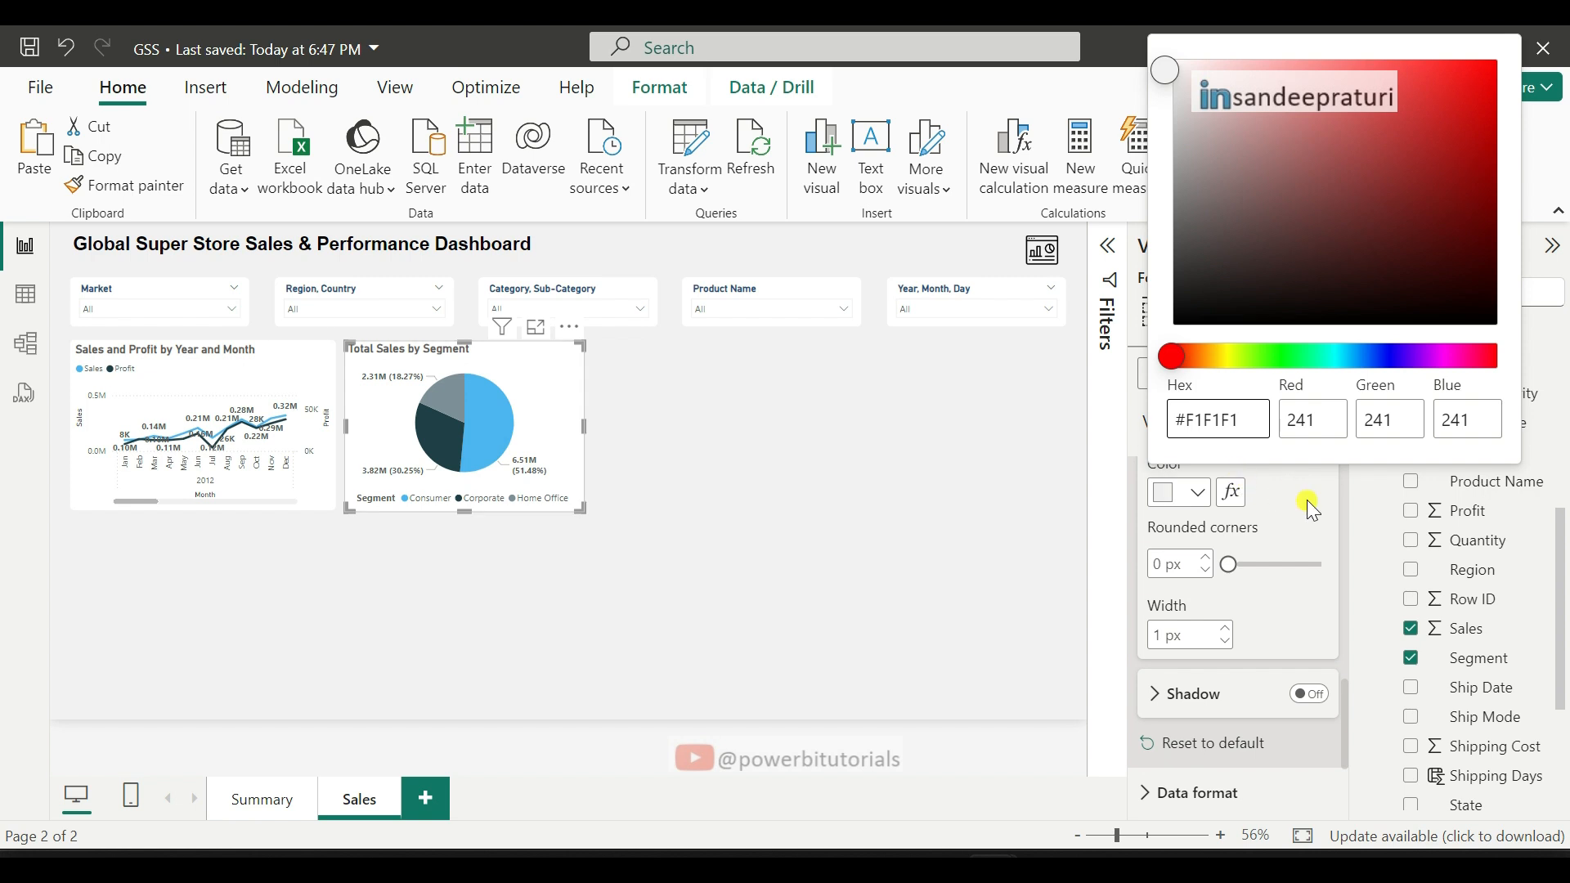
pyautogui.click(1307, 498)
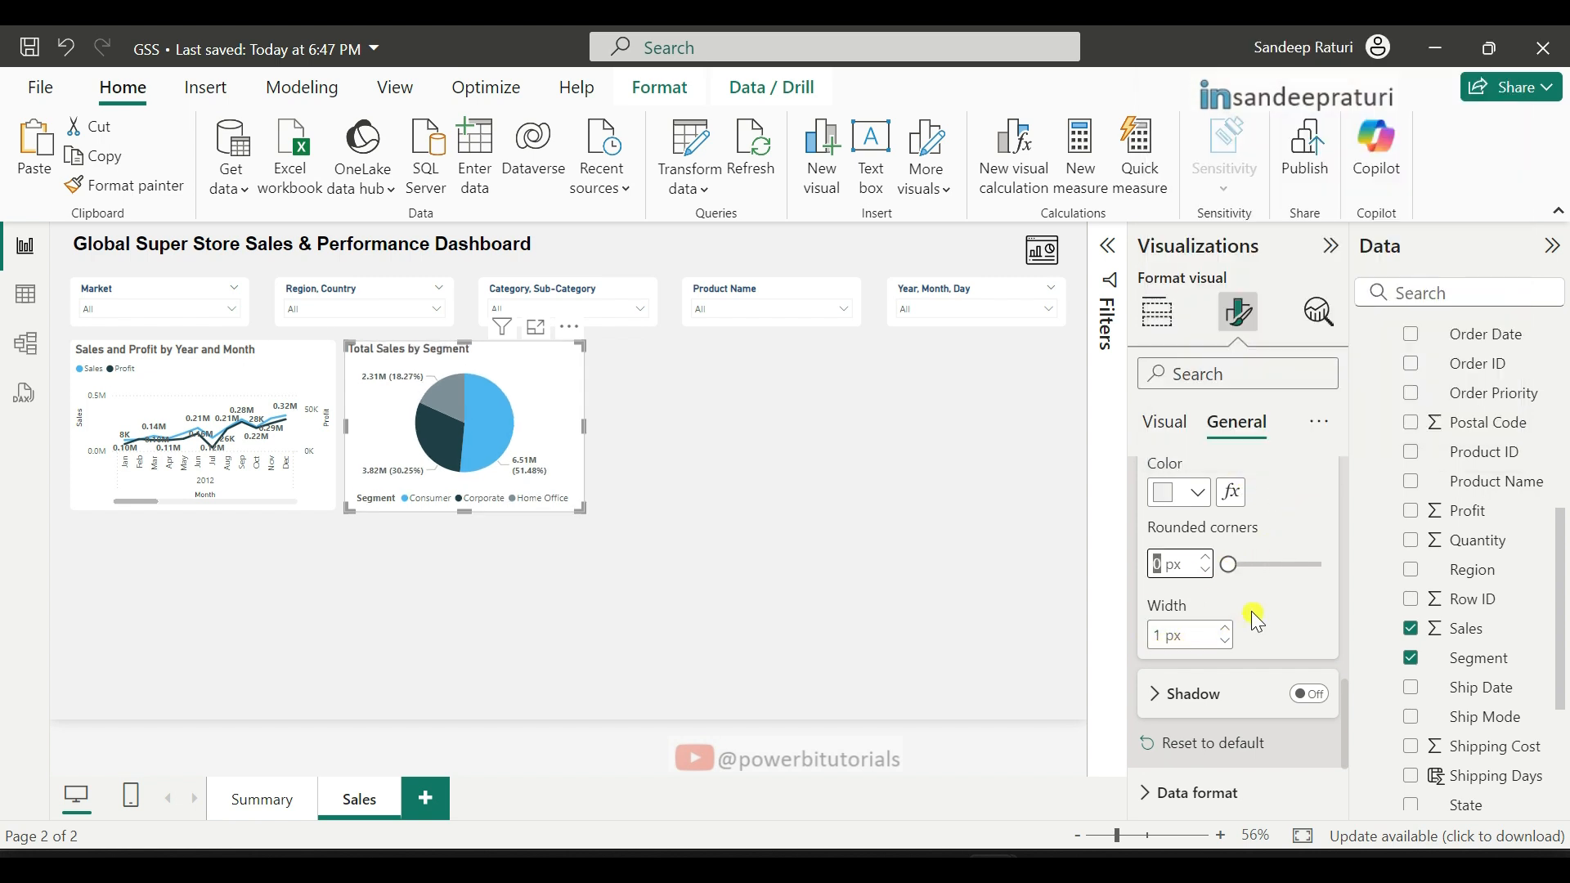
pyautogui.write('7')
pyautogui.click(743, 471)
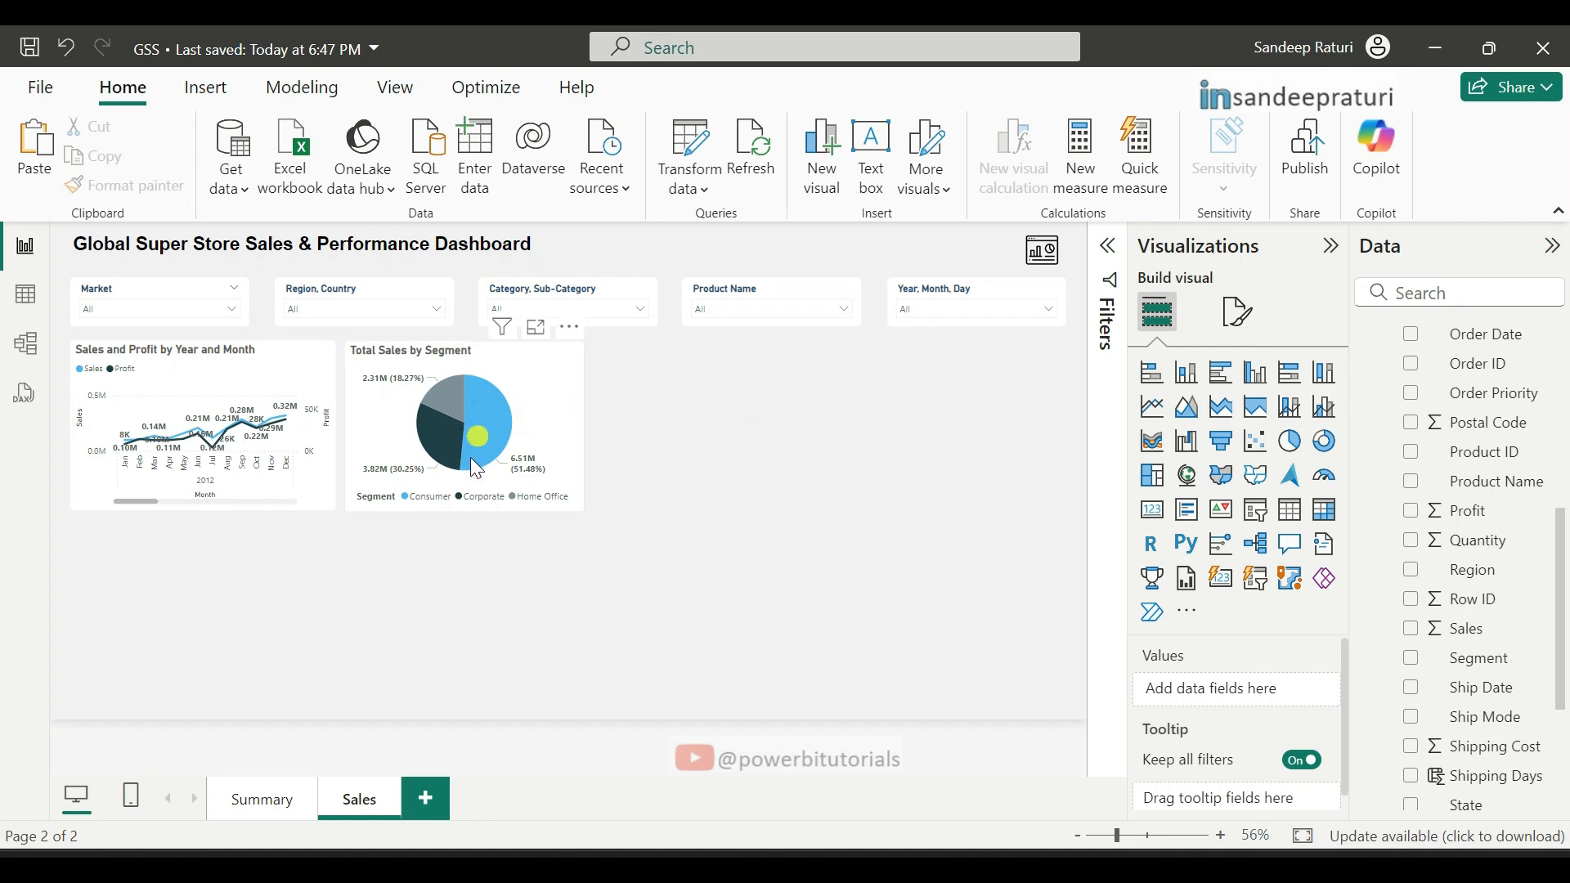
# Step: Duplicate the segment pie chart and place the copy beside the original in the same row
pyautogui.click(495, 361)
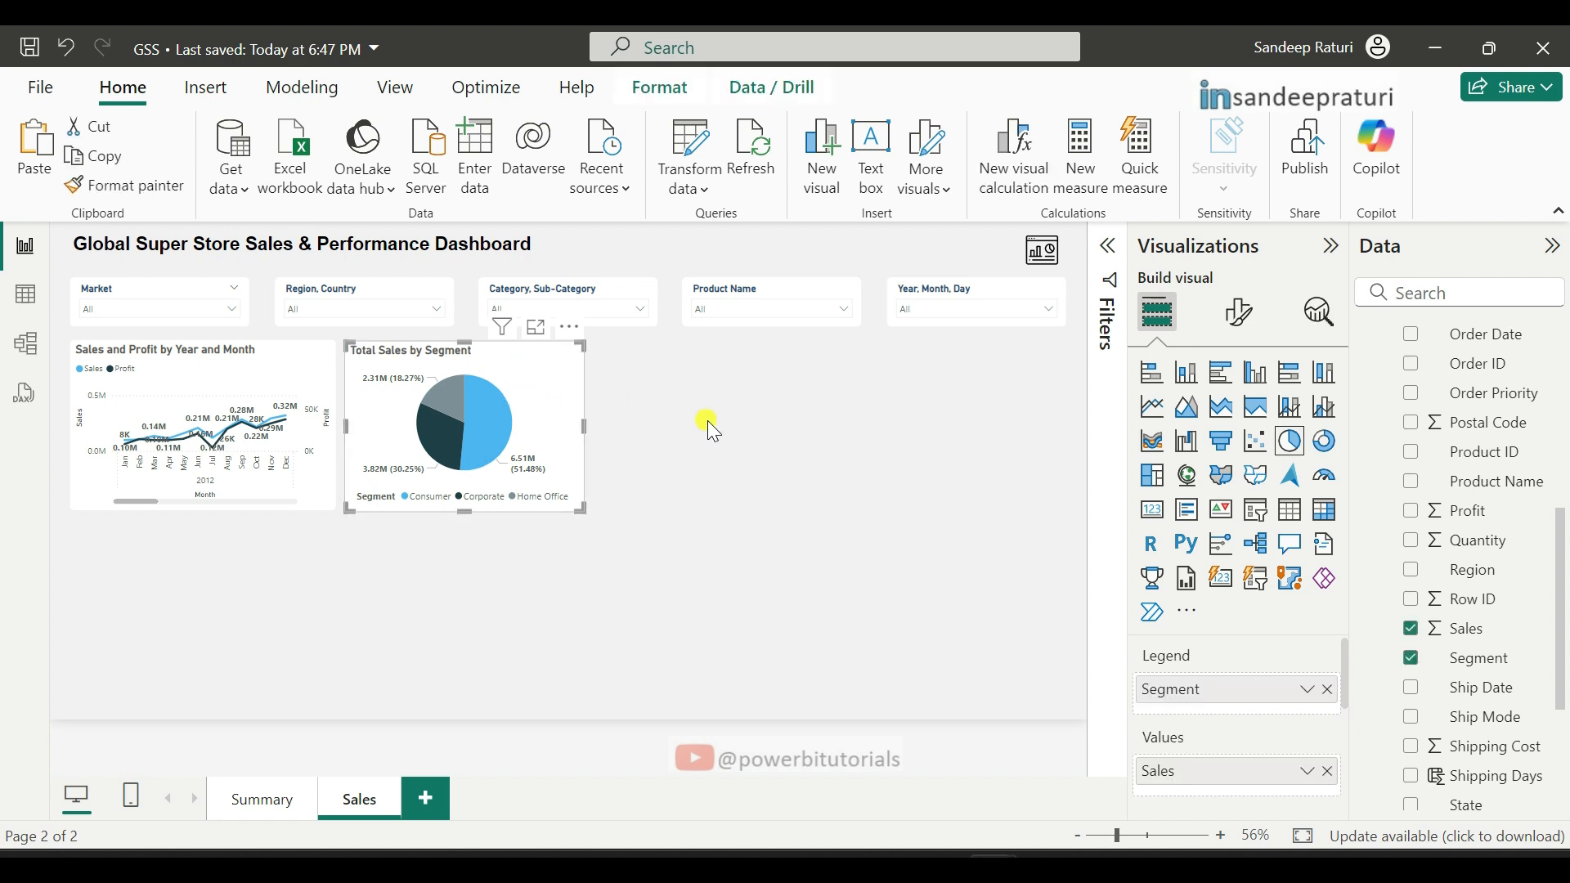
pyautogui.hotkey('ctrl', 'c')
pyautogui.hotkey('ctrl', 'v')
pyautogui.moveTo(525, 387); pyautogui.dragTo(783, 390)
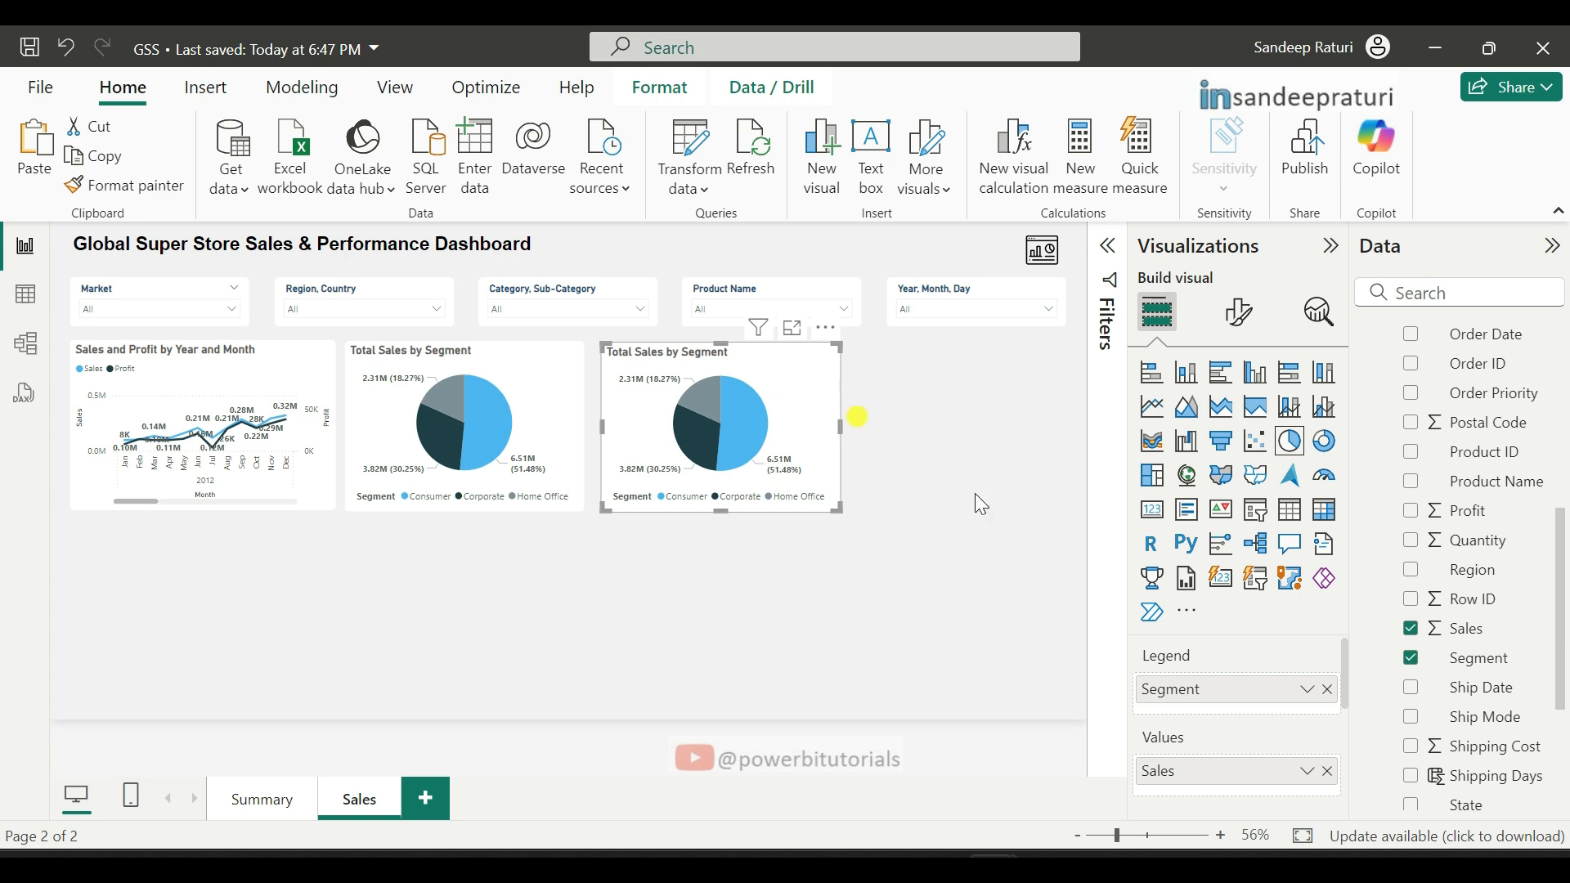
# Step: Replace Segment with the Market field as the legend of the copied pie chart
pyautogui.click(1327, 689)
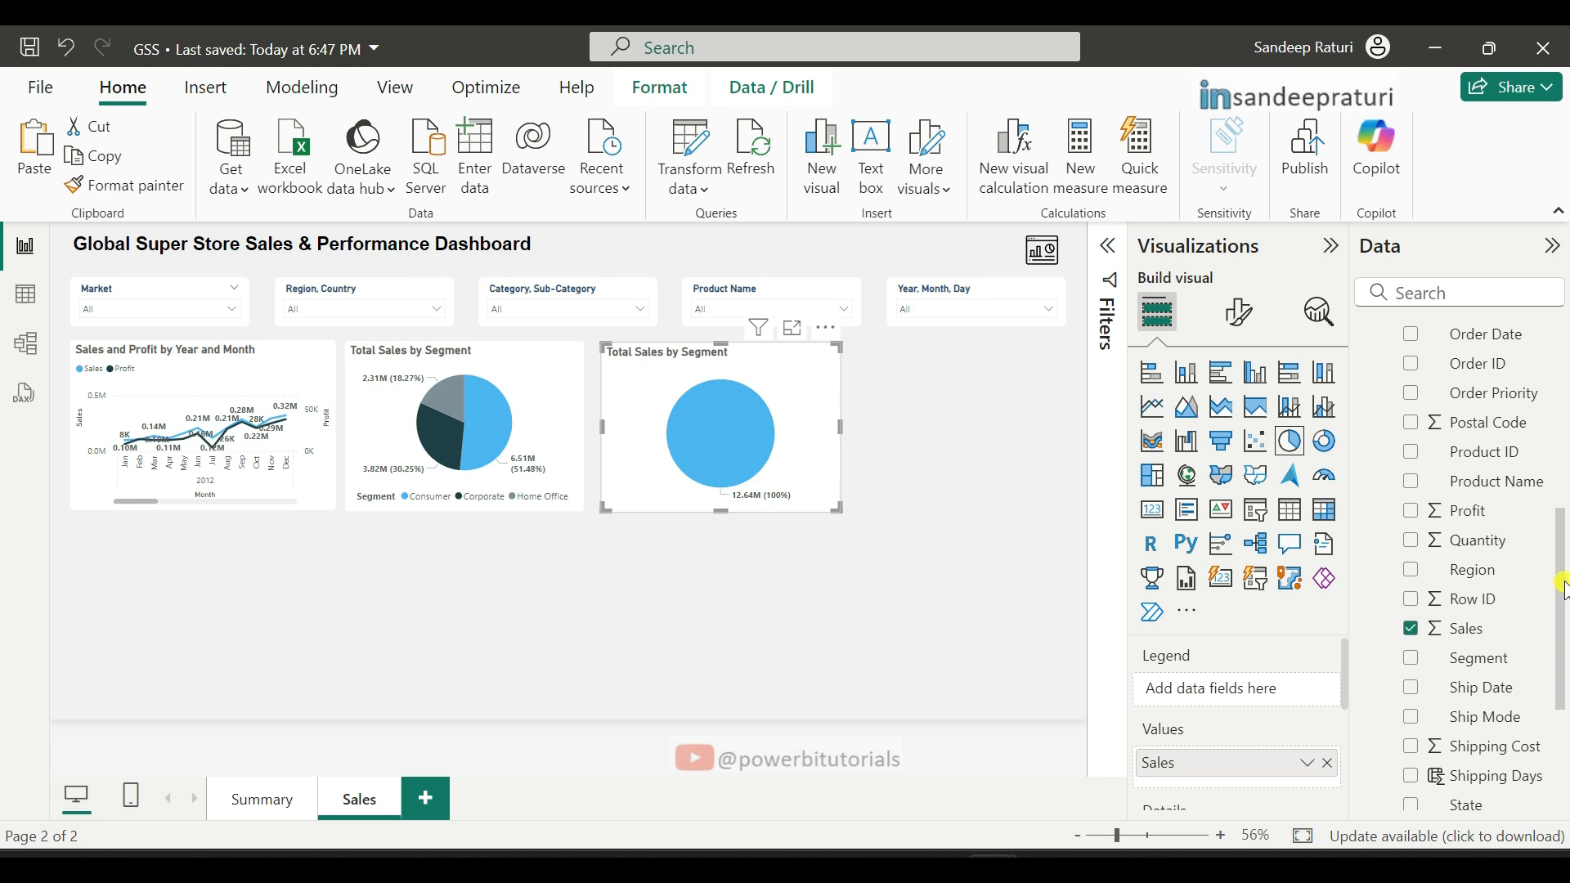
pyautogui.moveTo(1564, 601); pyautogui.dragTo(1565, 511)
pyautogui.moveTo(1474, 488); pyautogui.dragTo(1243, 686)
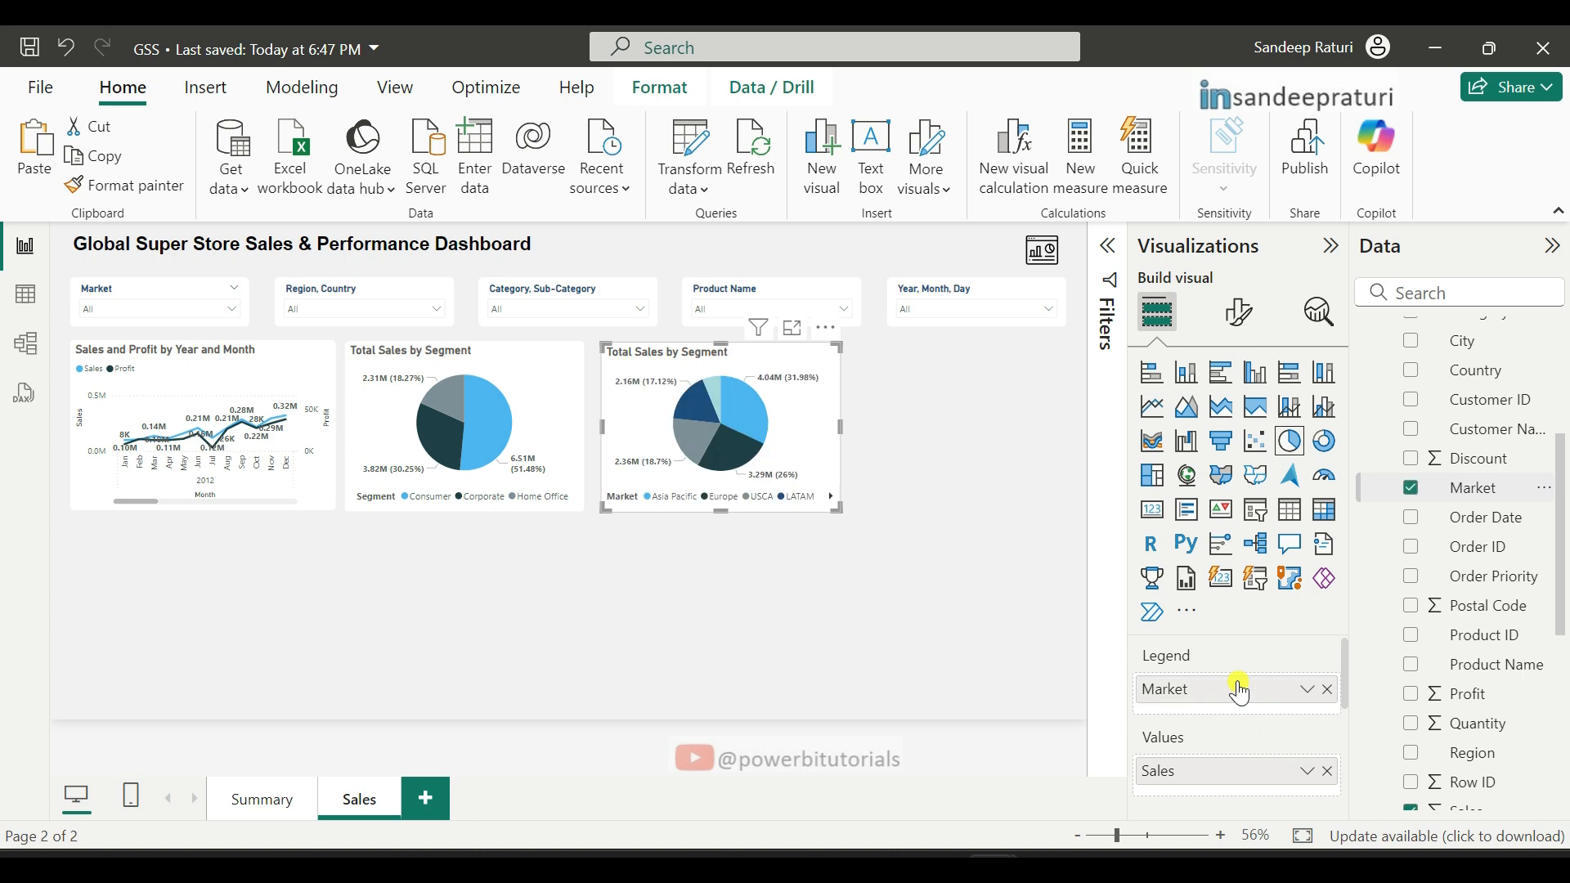
# Step: Change the copied pie chart's title text to "Total Sales by Market"
pyautogui.click(1243, 317)
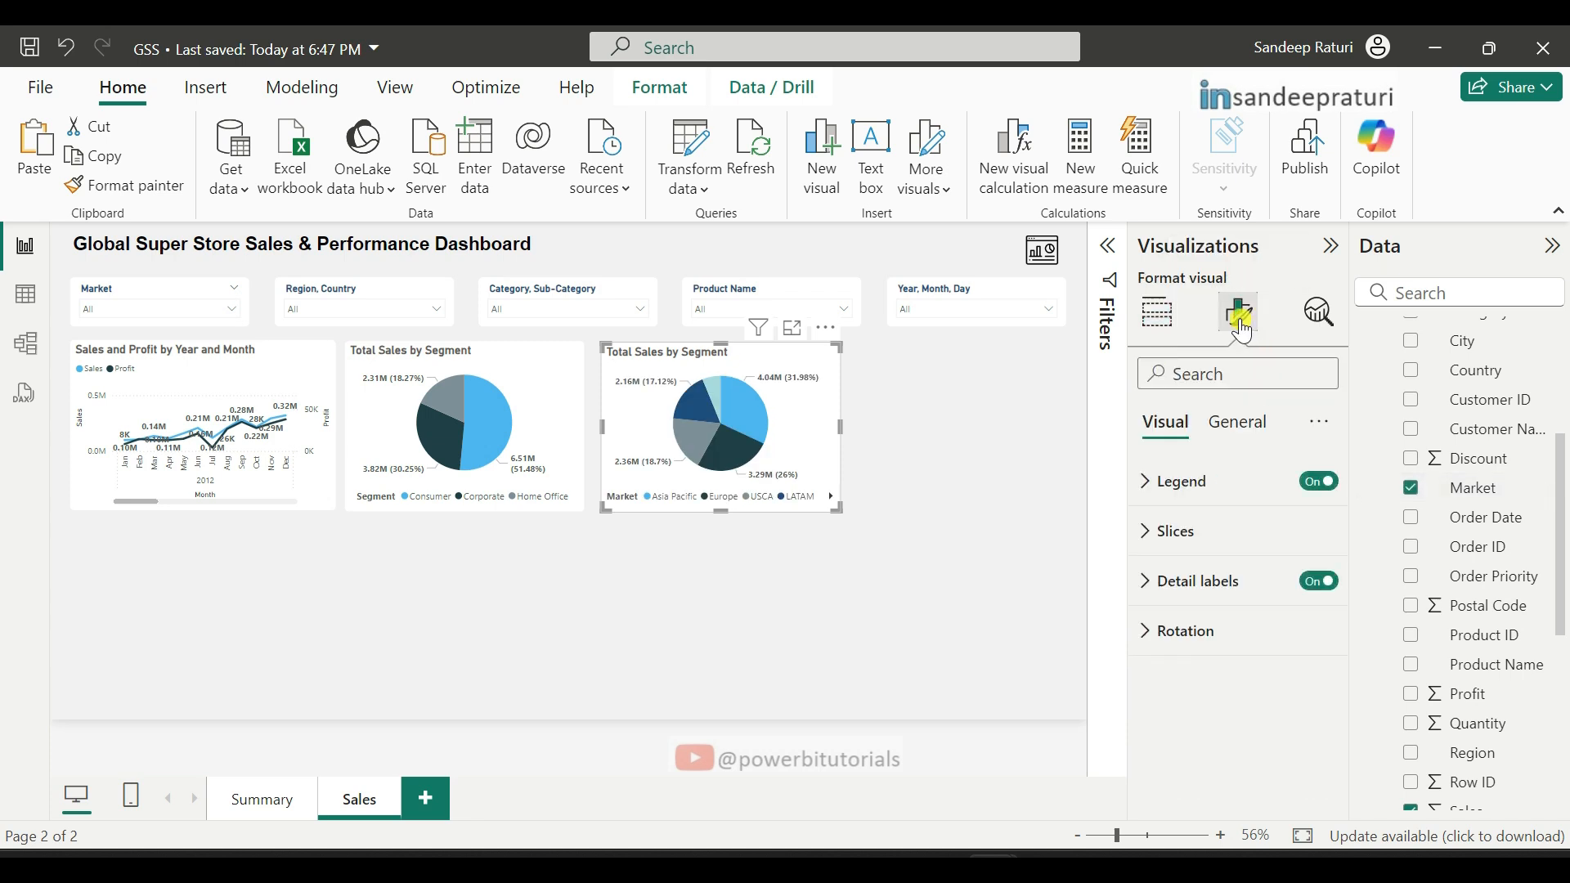
pyautogui.click(1243, 423)
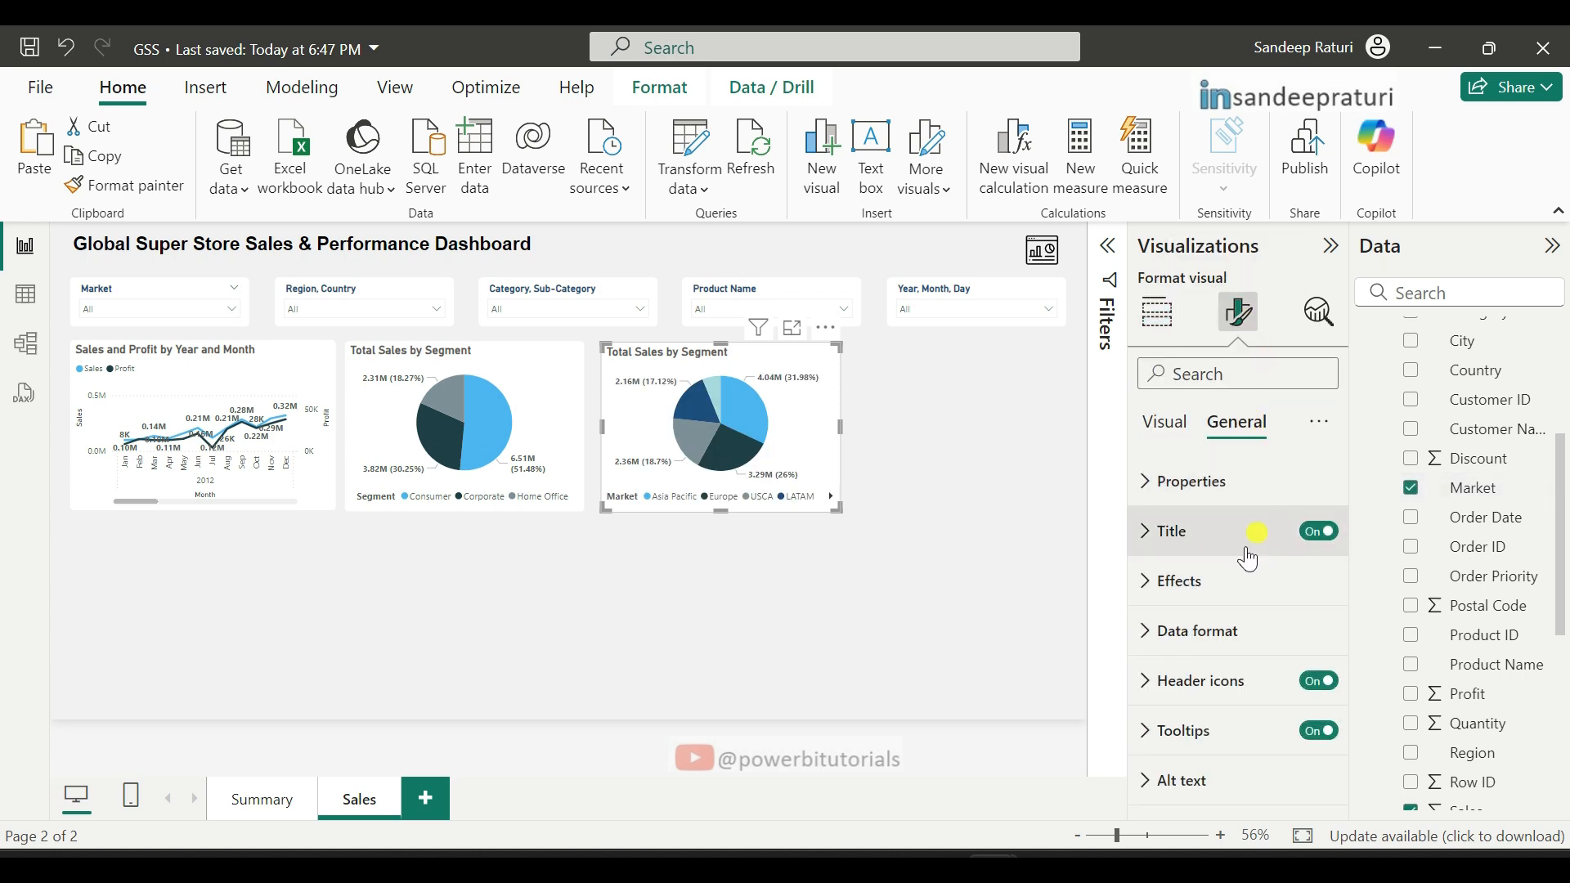
pyautogui.click(1172, 532)
pyautogui.doubleClick(1267, 654)
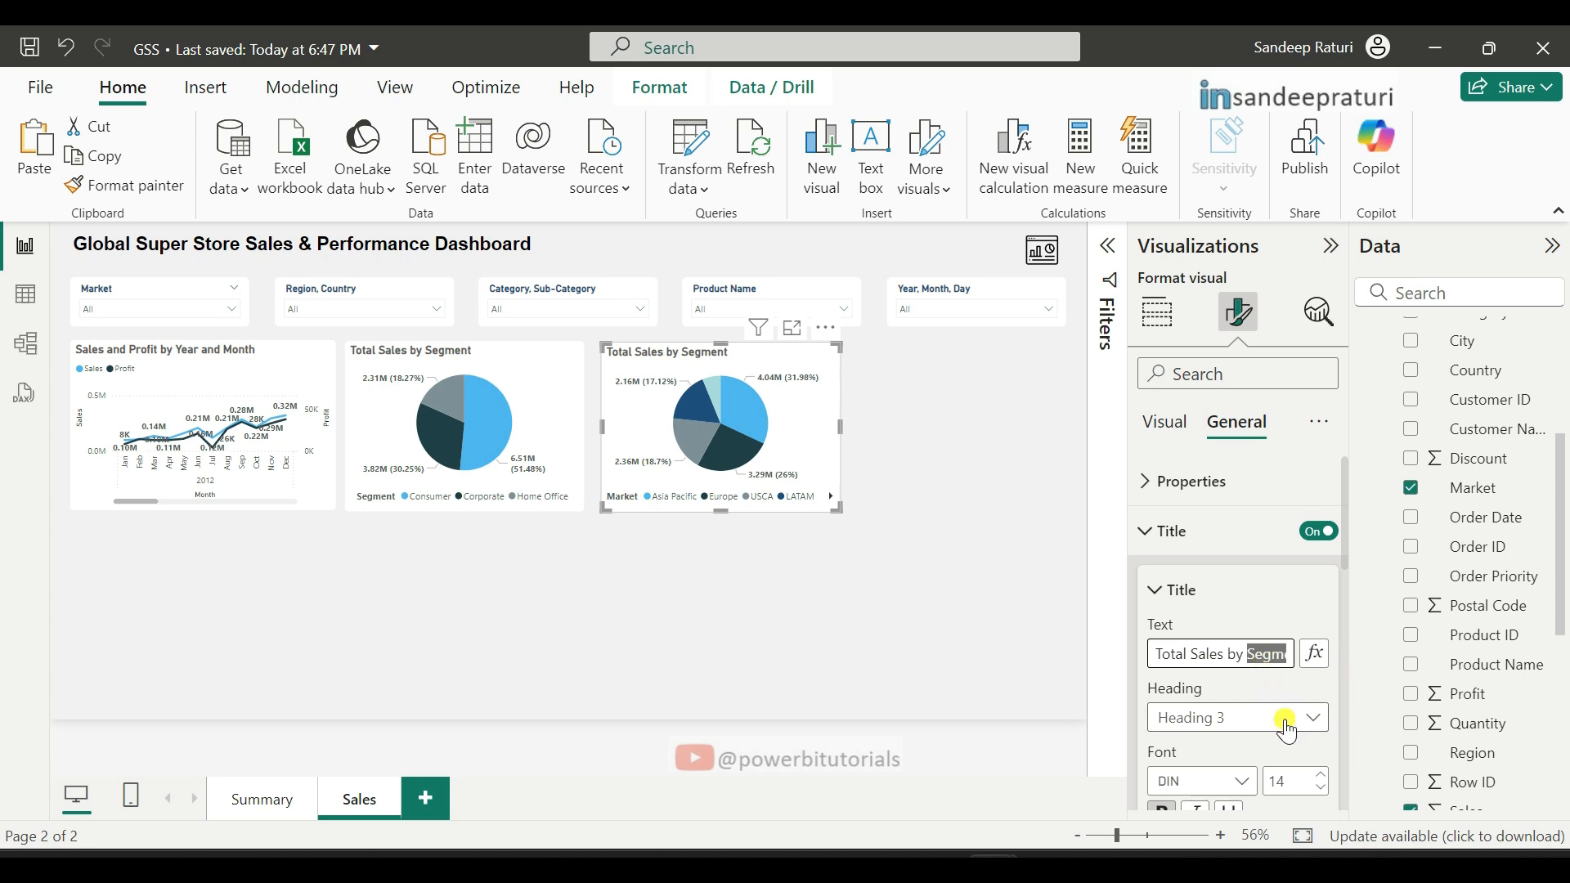
pyautogui.press('BackSpace')
pyautogui.write('Market')
pyautogui.click(963, 605)
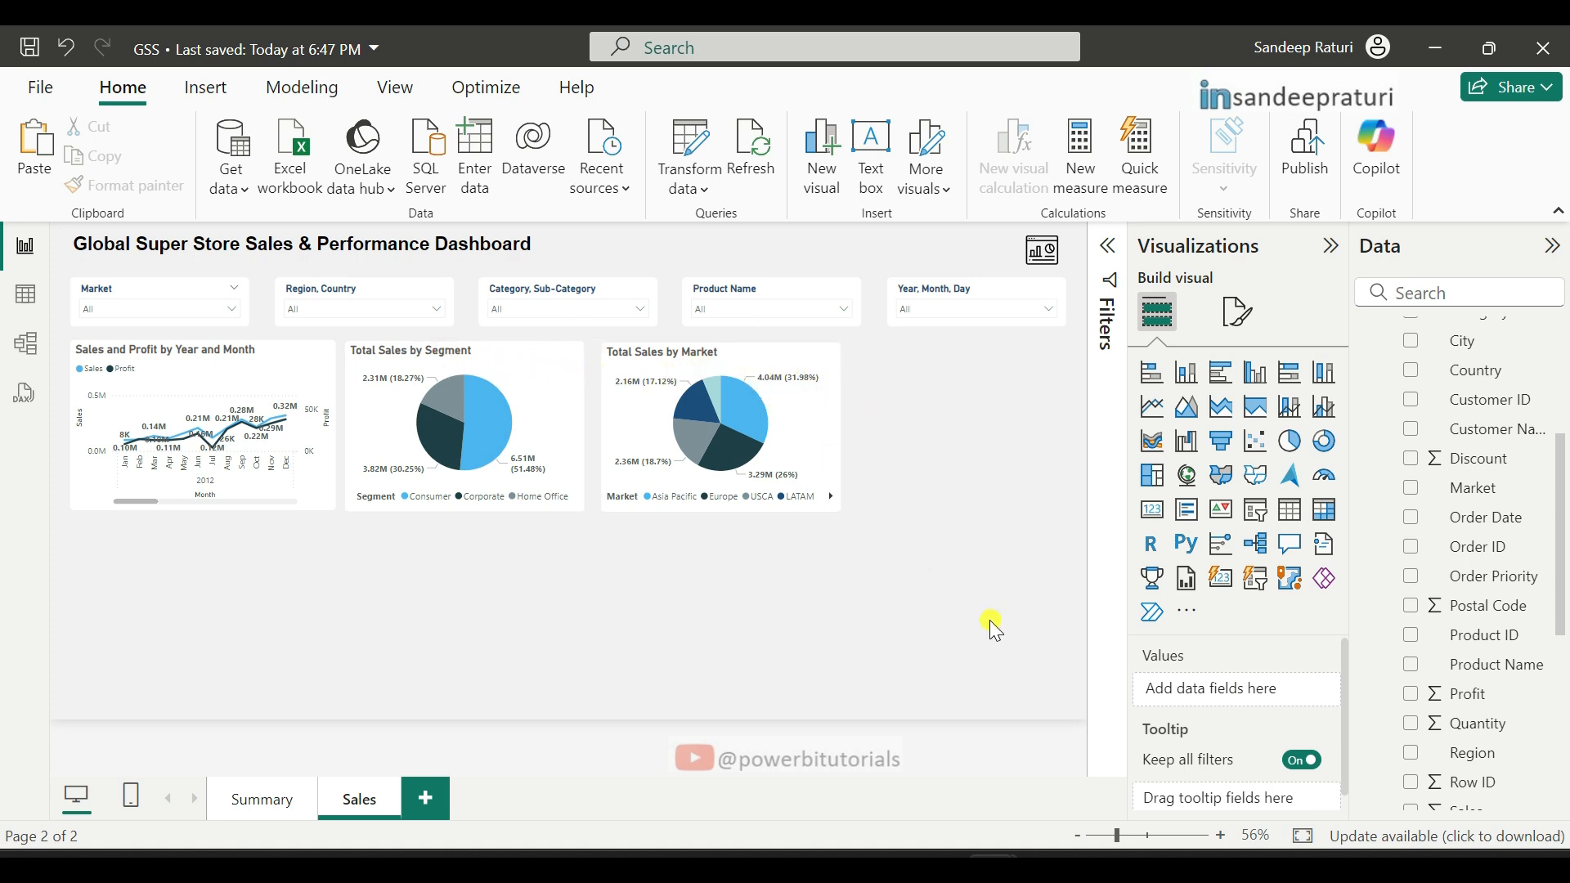
# Step: Review the required visuals in the PowerPoint slide show and examine the Orders–Calendar relationships in the finished Global Super Store report's model
pyautogui.click(1186, 859)
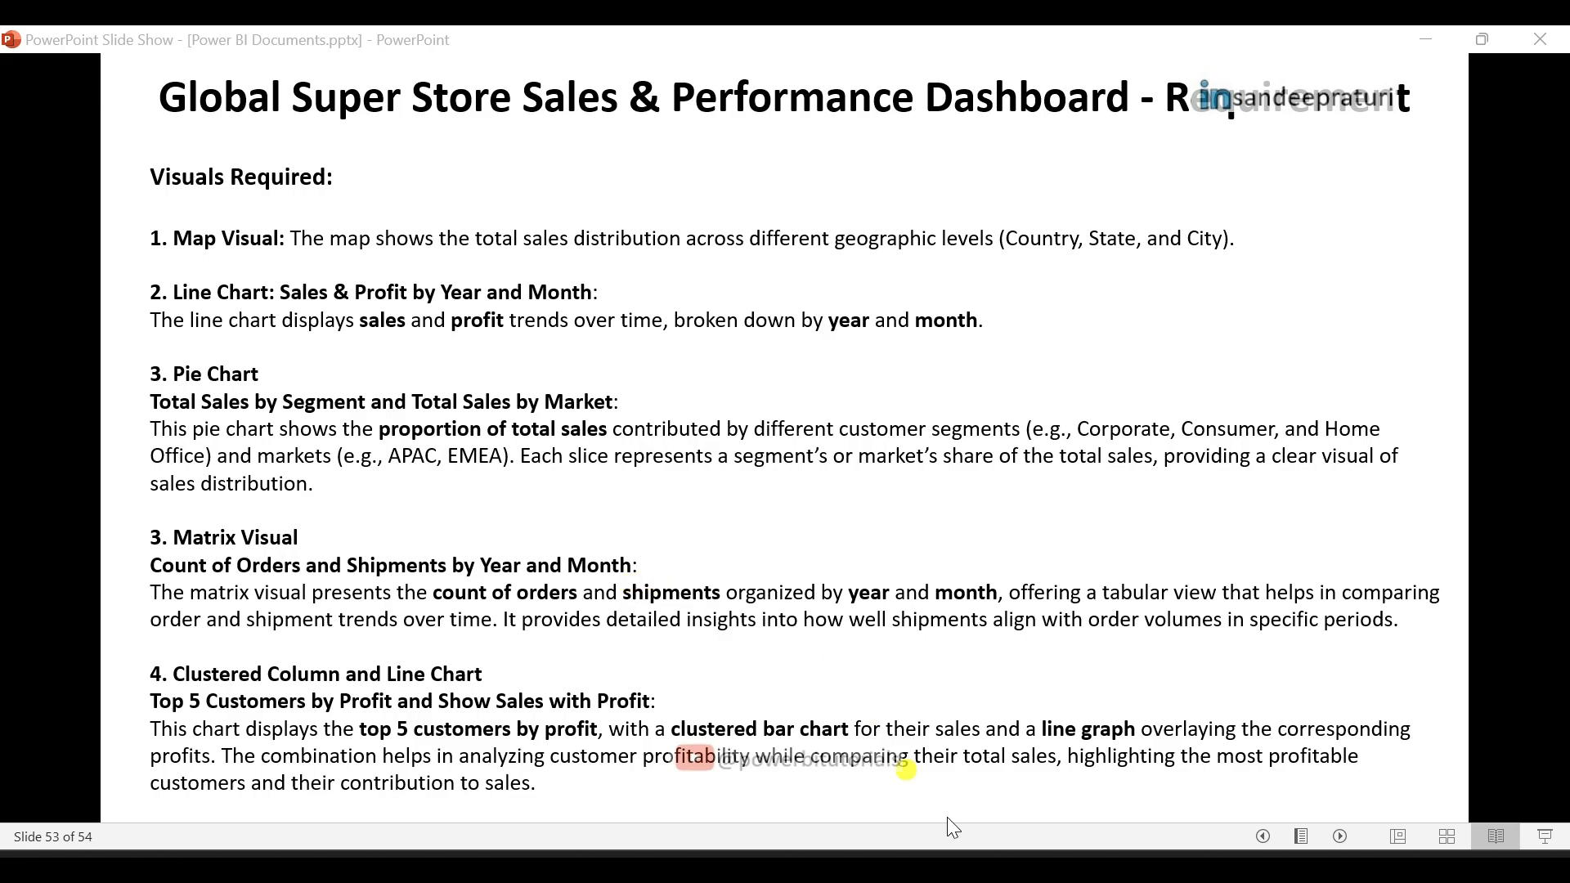
pyautogui.moveTo(1018, 855)
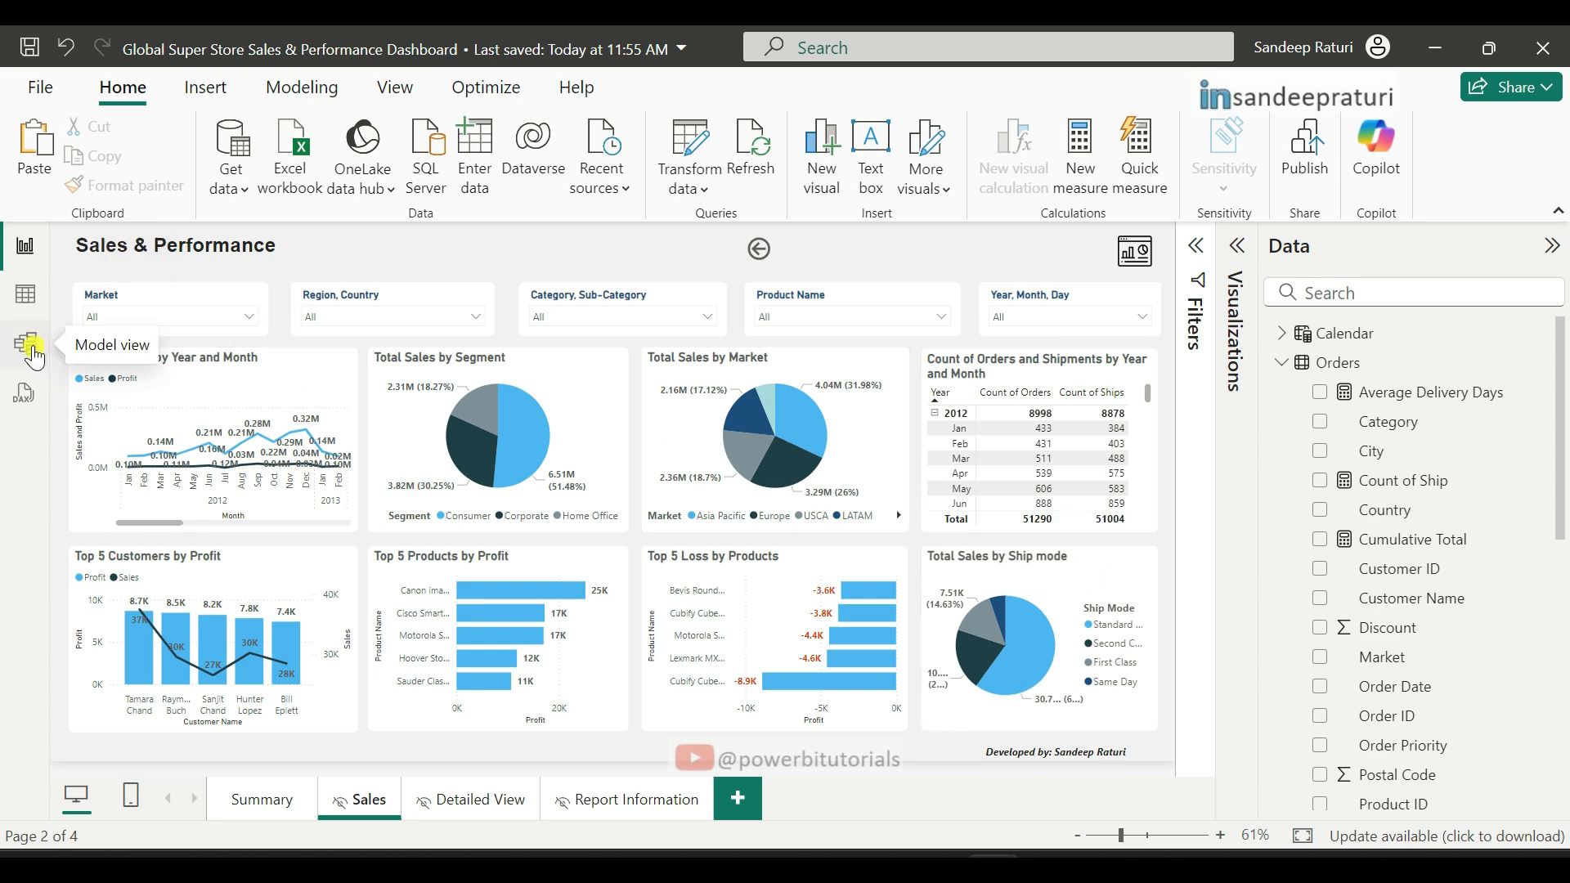
pyautogui.click(33, 355)
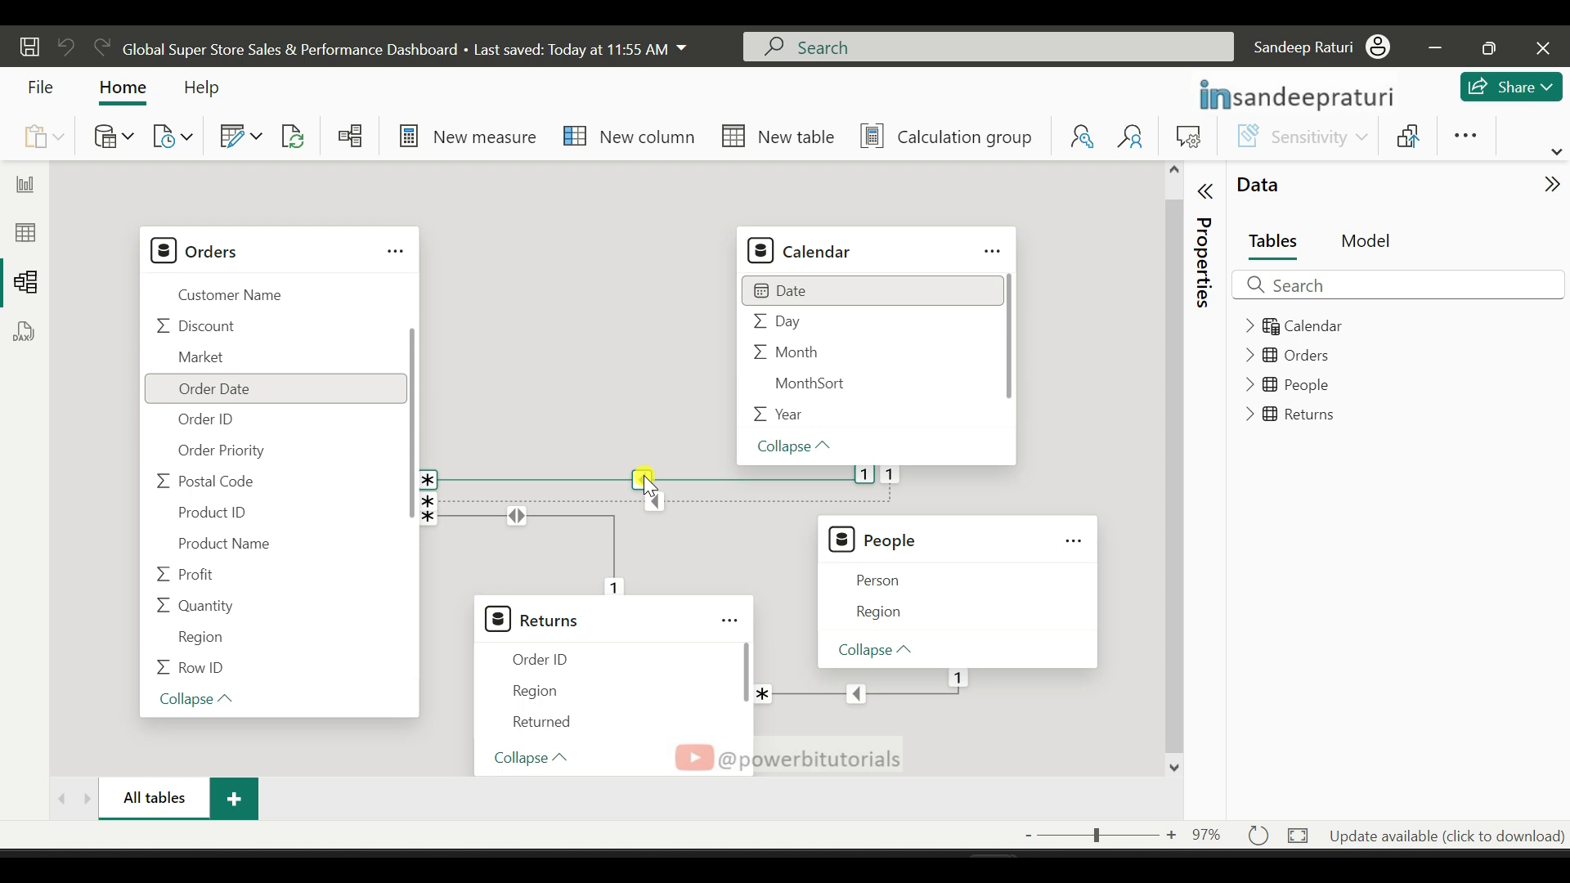
pyautogui.click(649, 501)
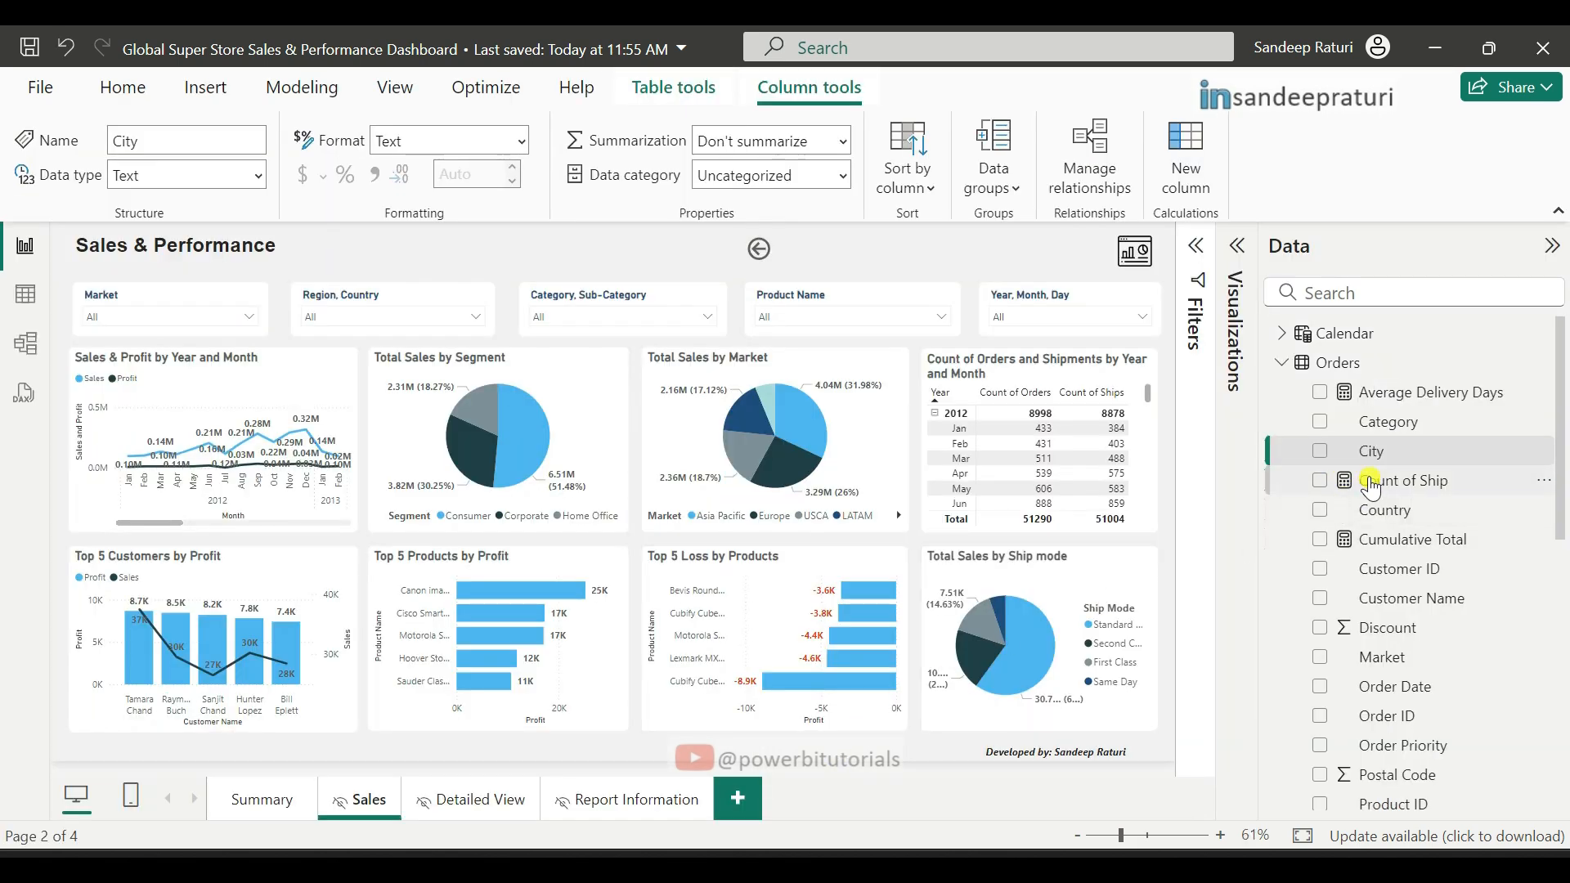
# Step: Inspect the Count of Ship measure in the finished report's Orders table and copy its entire formula
pyautogui.click(1371, 481)
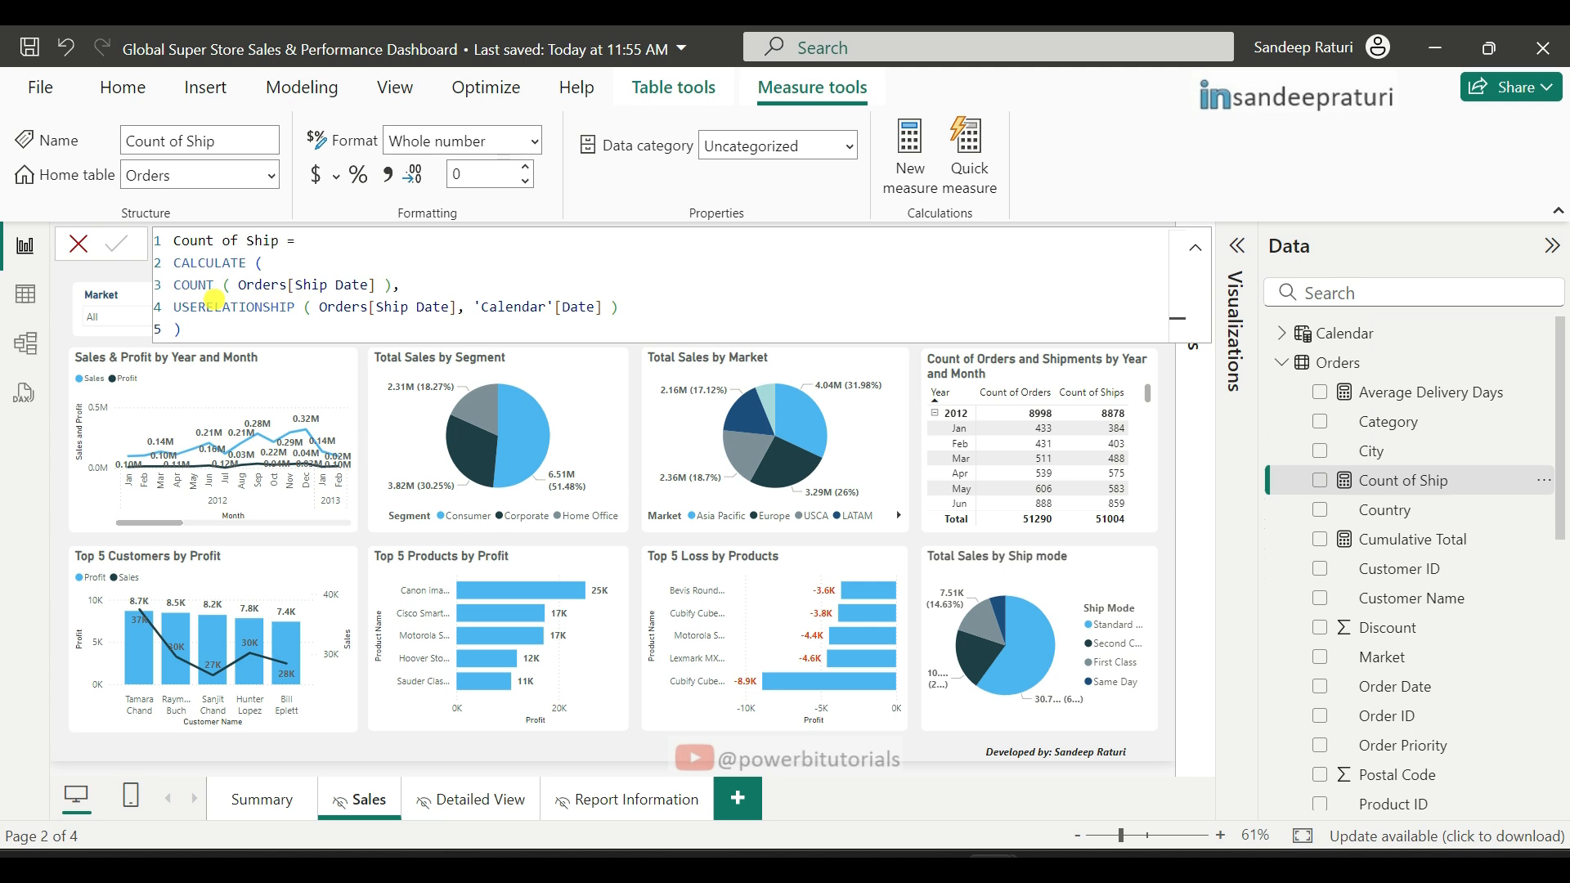
pyautogui.click(179, 285)
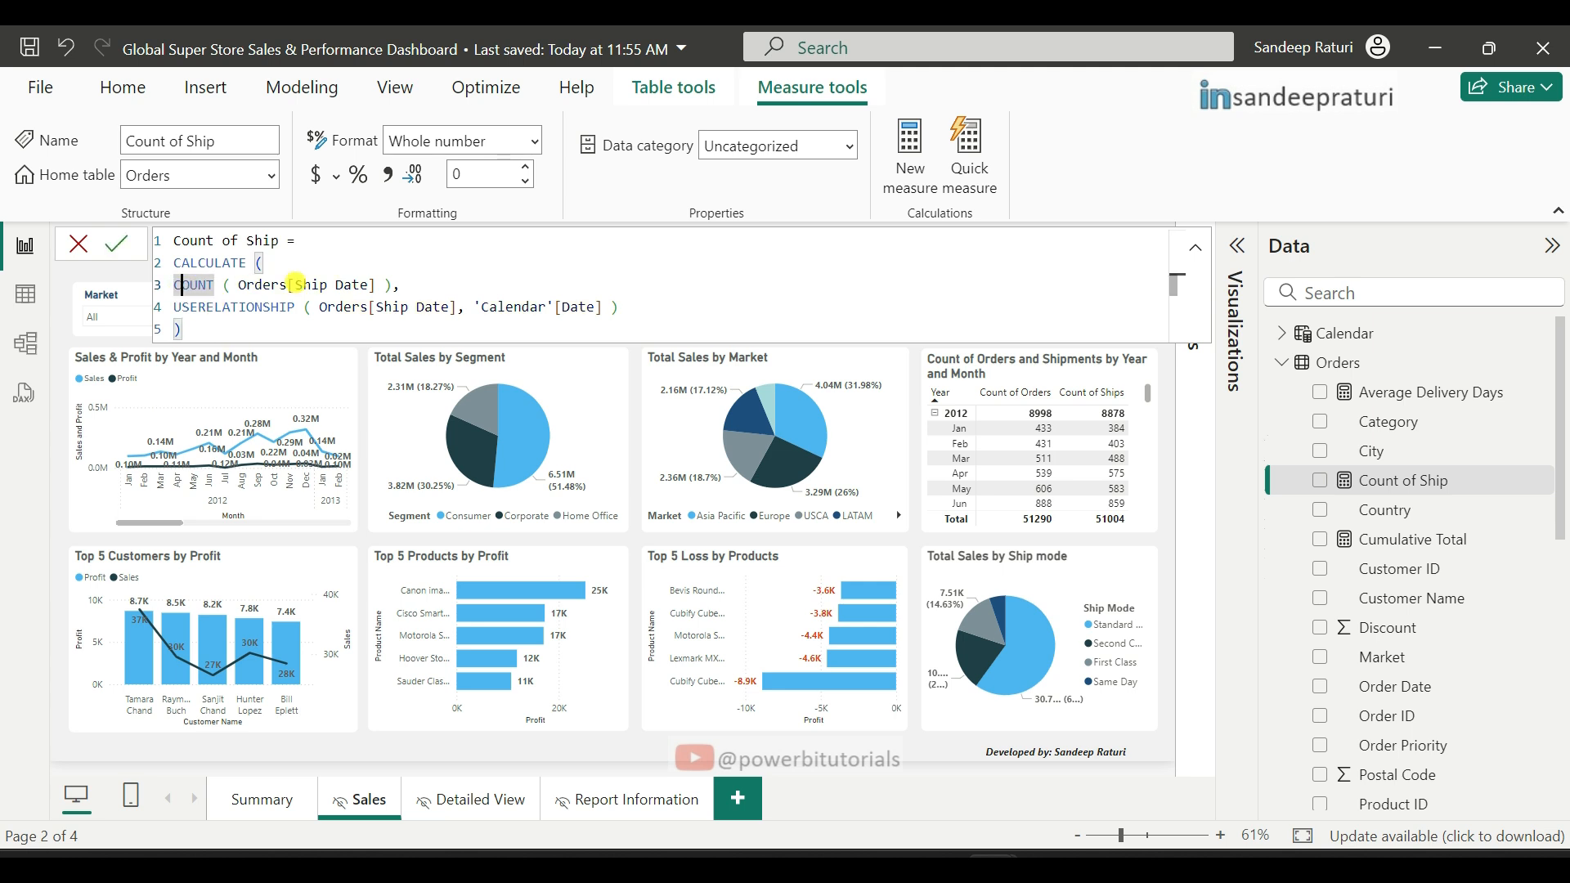
pyautogui.moveTo(386, 283); pyautogui.dragTo(161, 278)
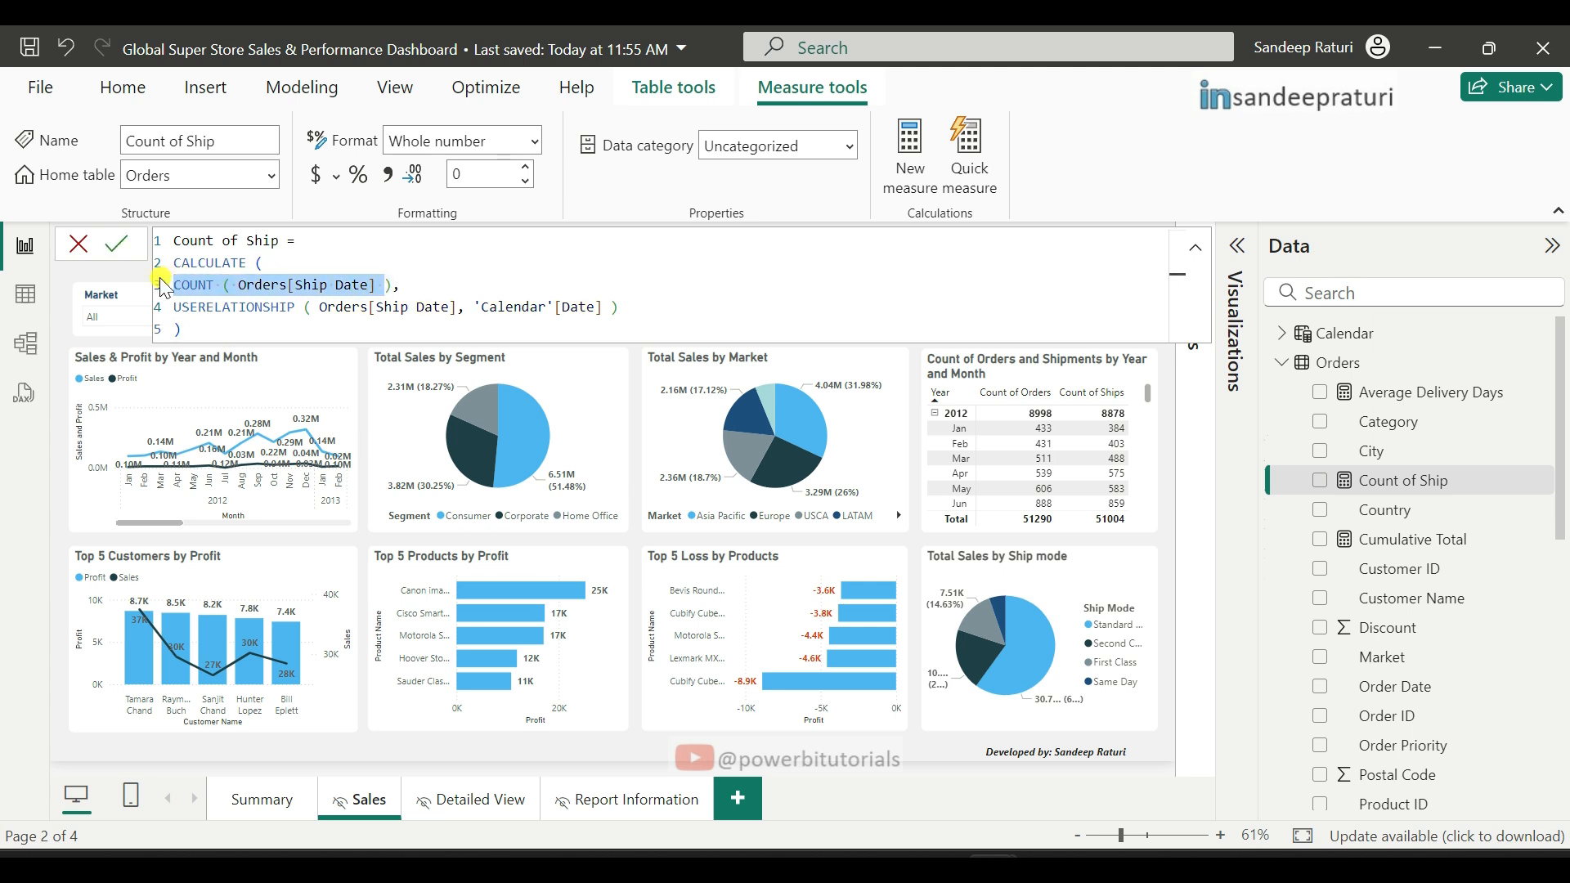
pyautogui.doubleClick(246, 308)
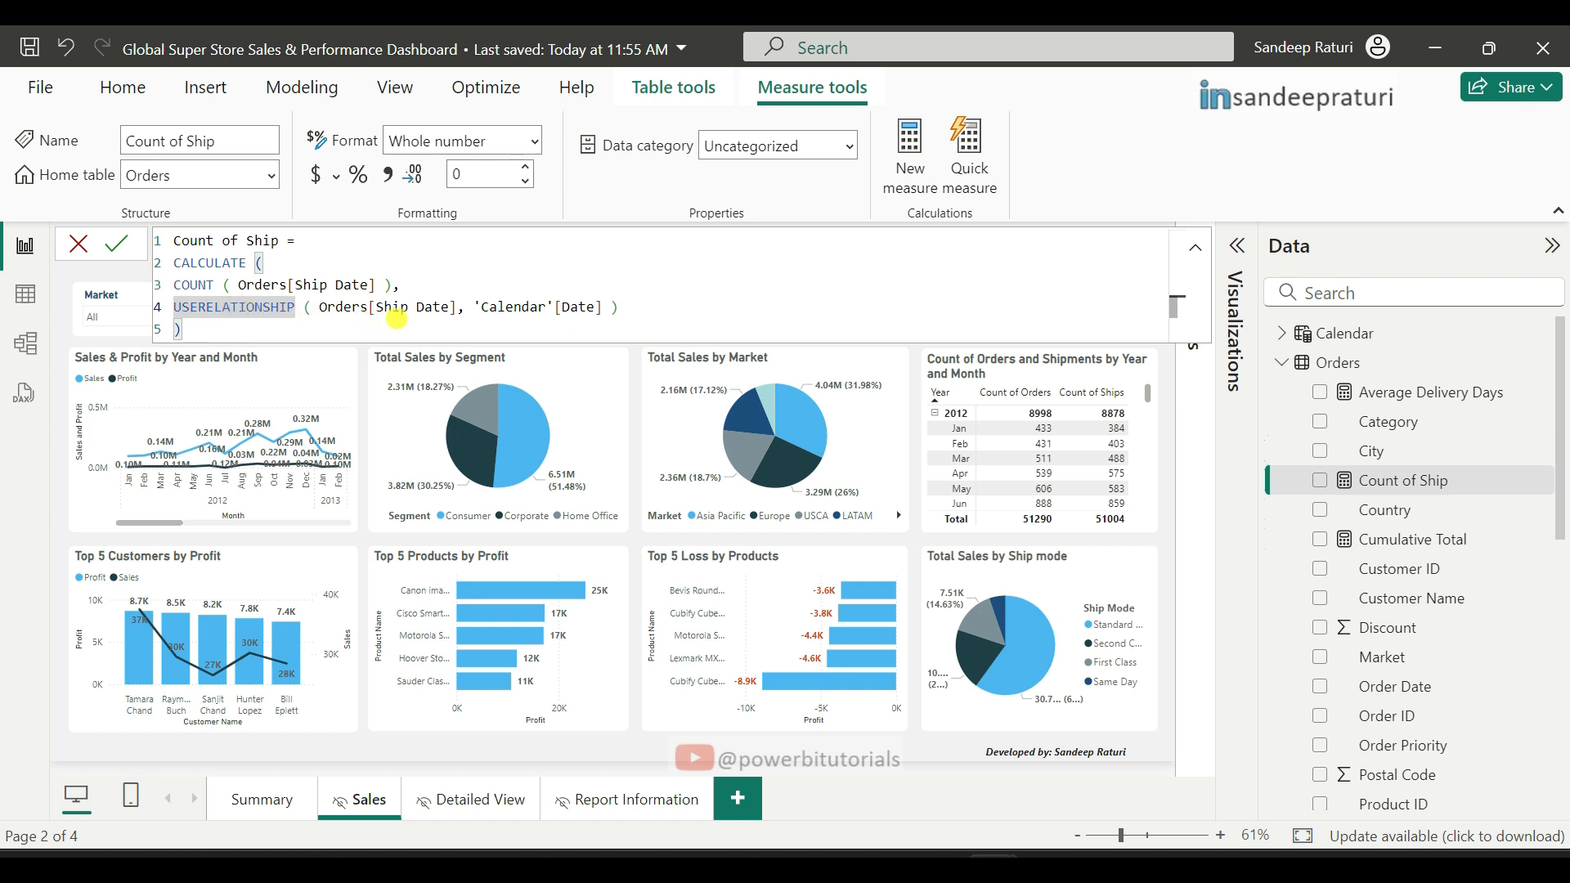
pyautogui.moveTo(319, 307); pyautogui.dragTo(620, 306)
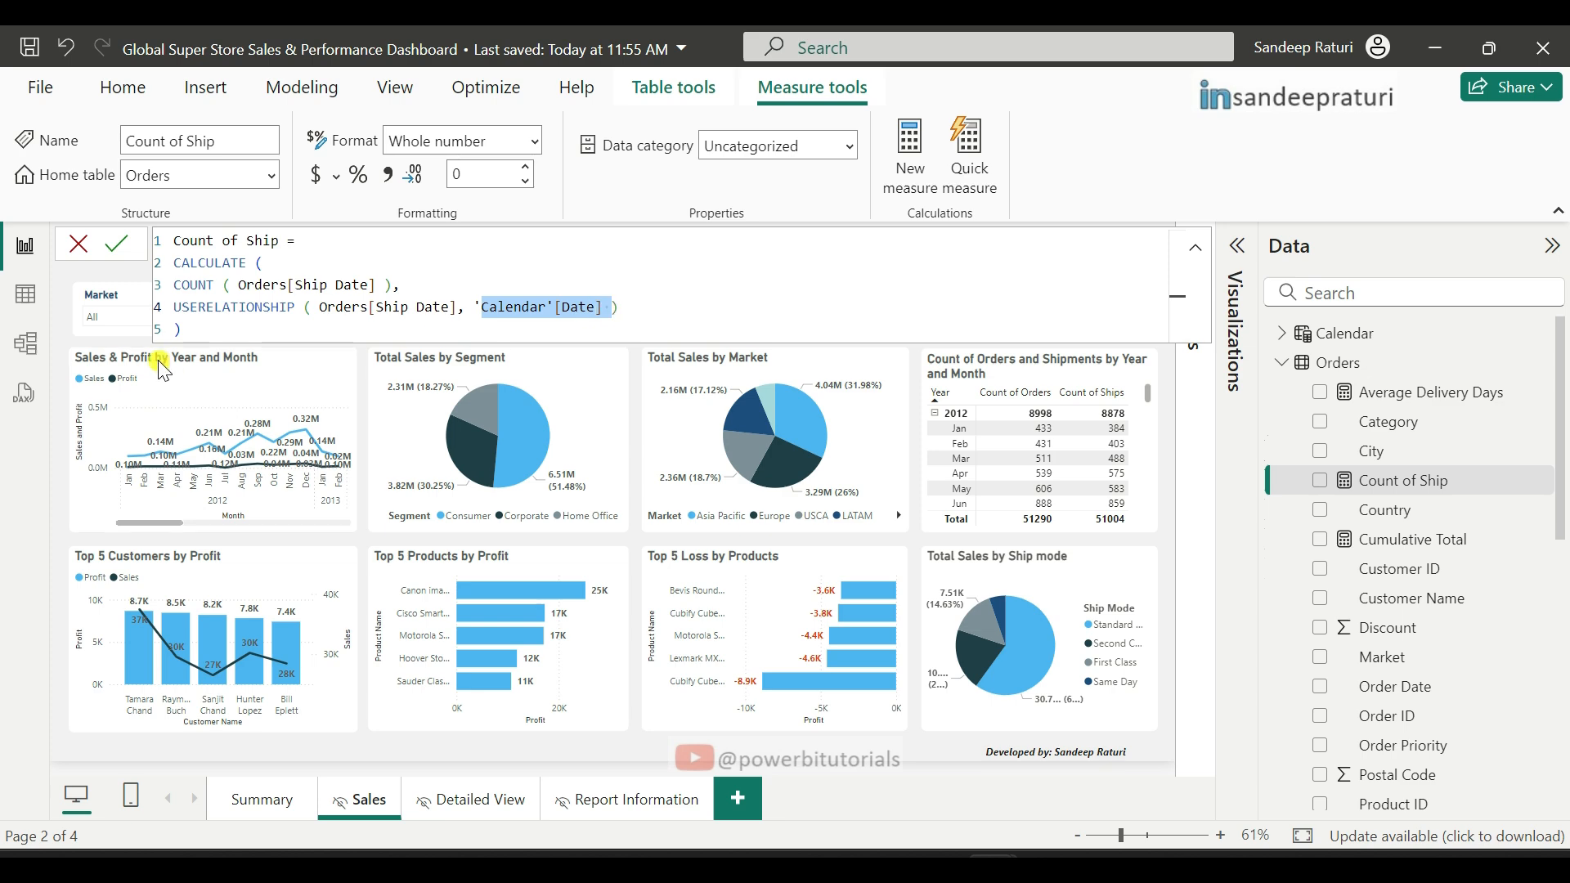
pyautogui.moveTo(183, 329); pyautogui.dragTo(150, 243)
pyautogui.hotkey('ctrl', 'c')
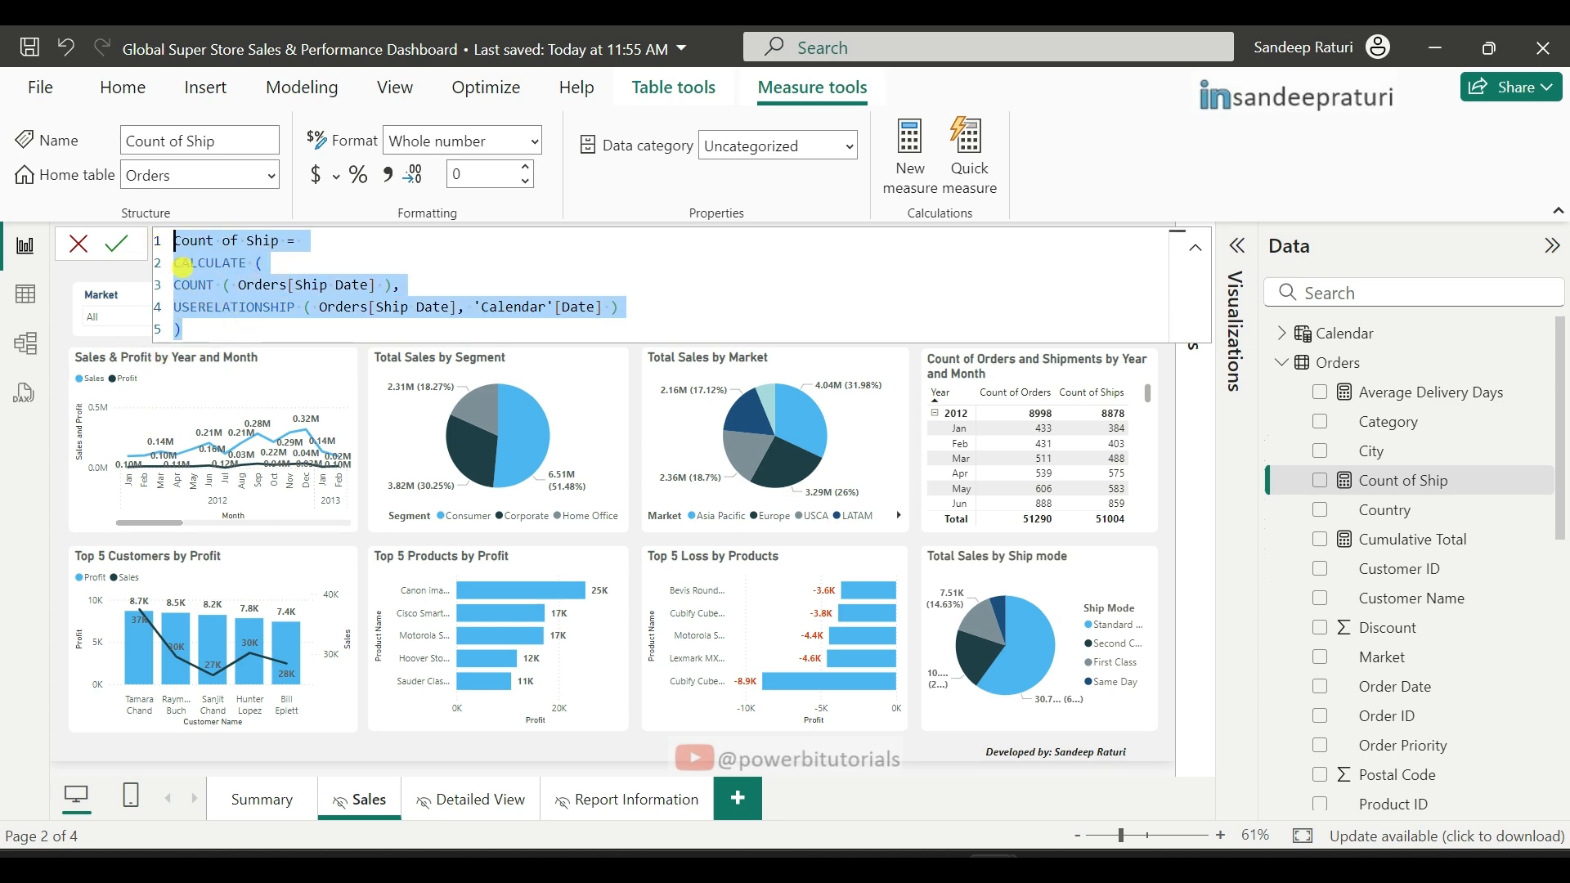
# Step: In the GSS report, create a measure in the Orders table from the copied Count of Ship formula
pyautogui.click(911, 789)
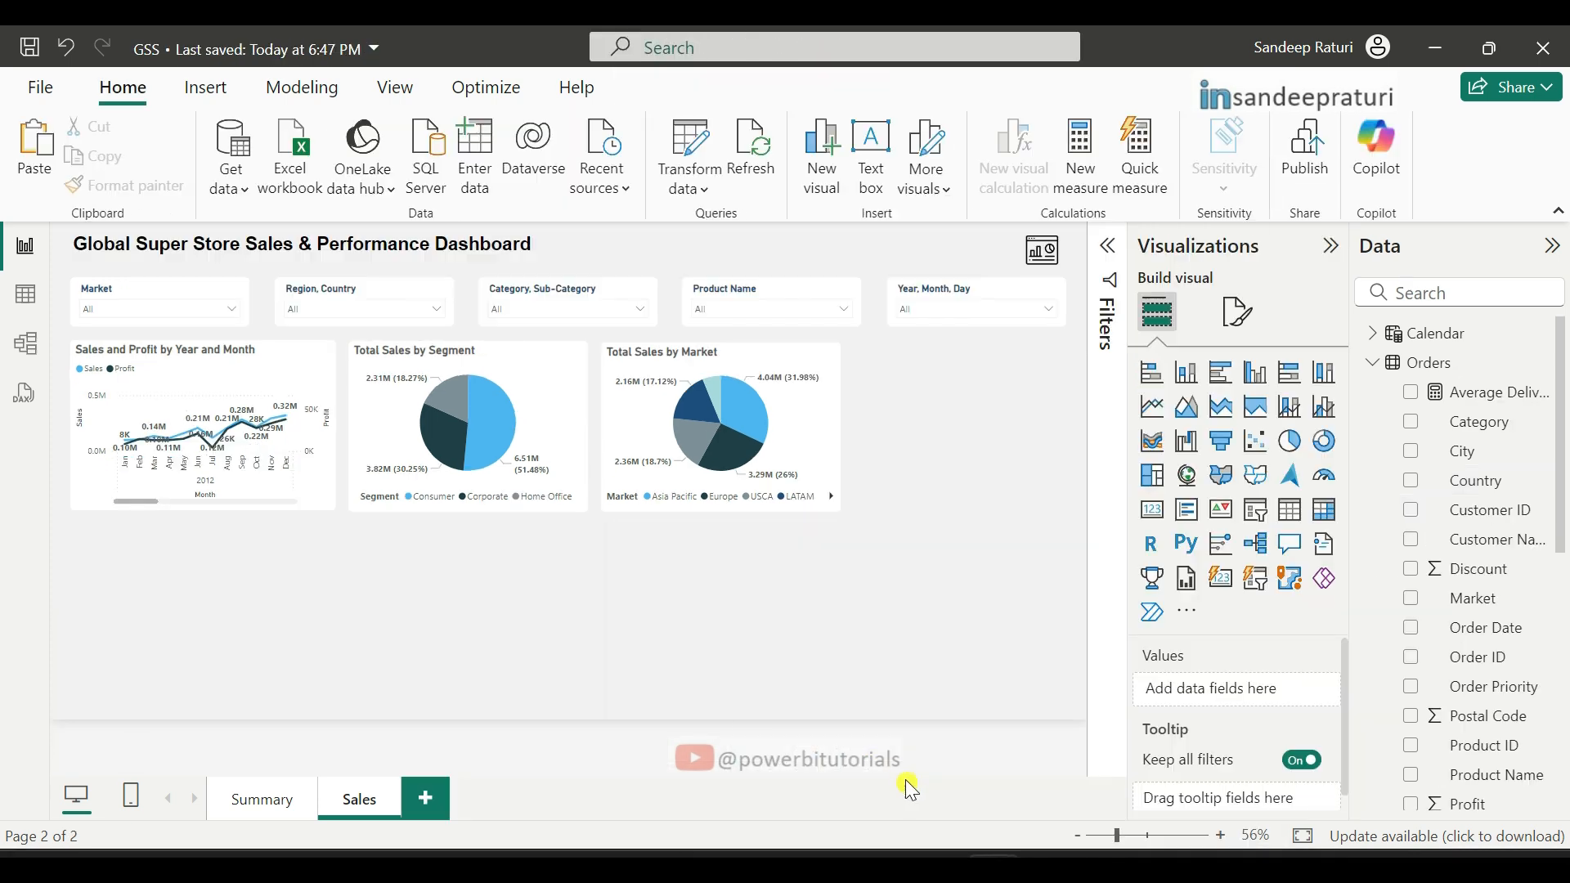
pyautogui.click(1446, 361)
pyautogui.rightClick(1452, 361)
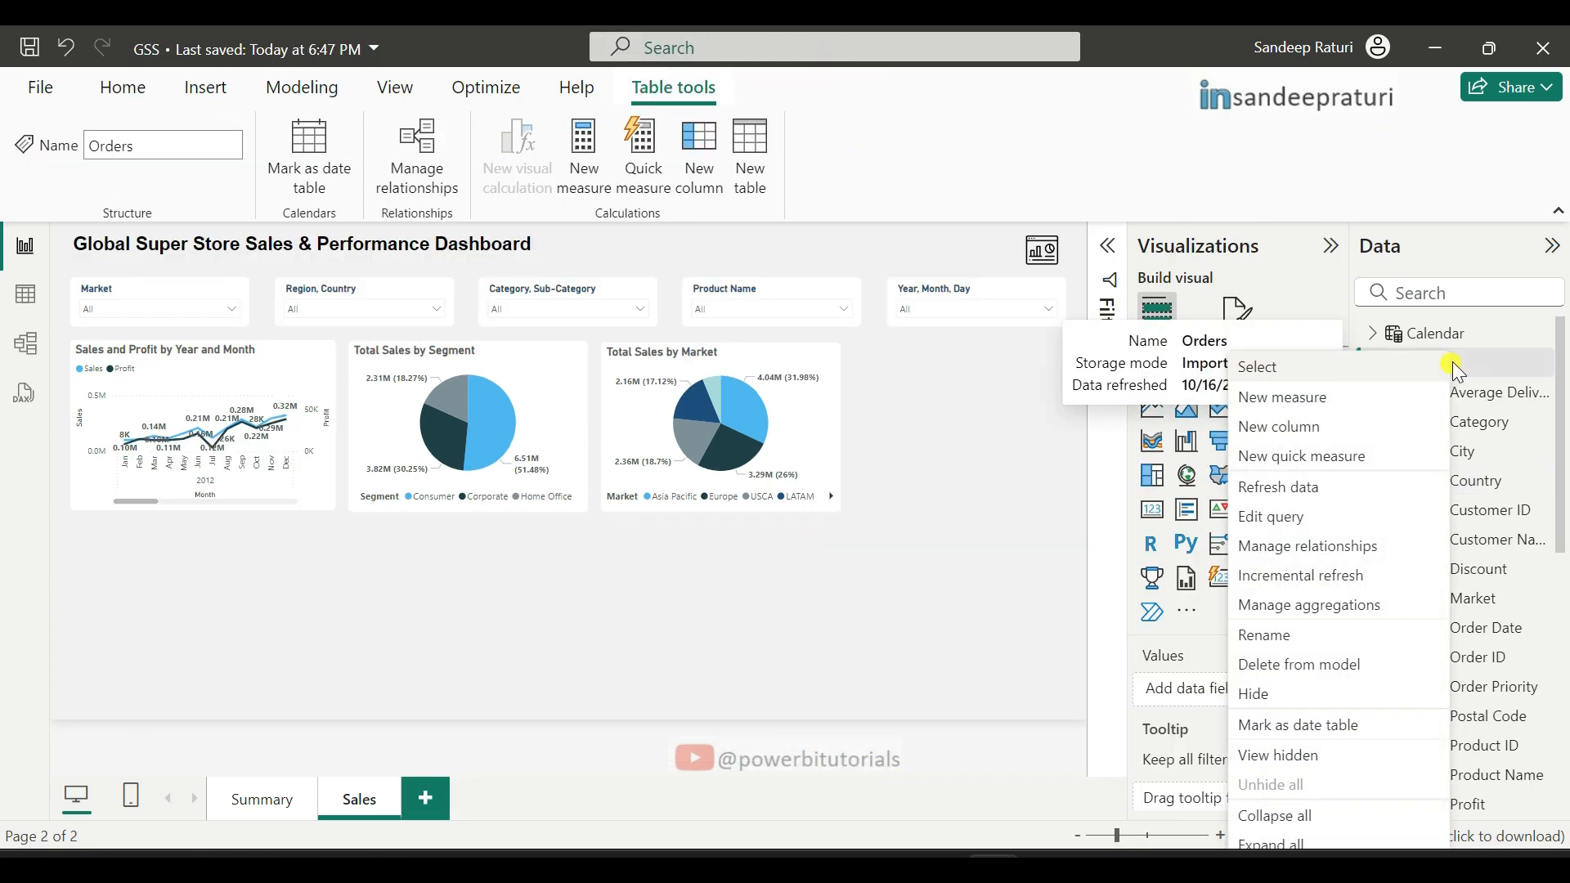
pyautogui.click(1318, 403)
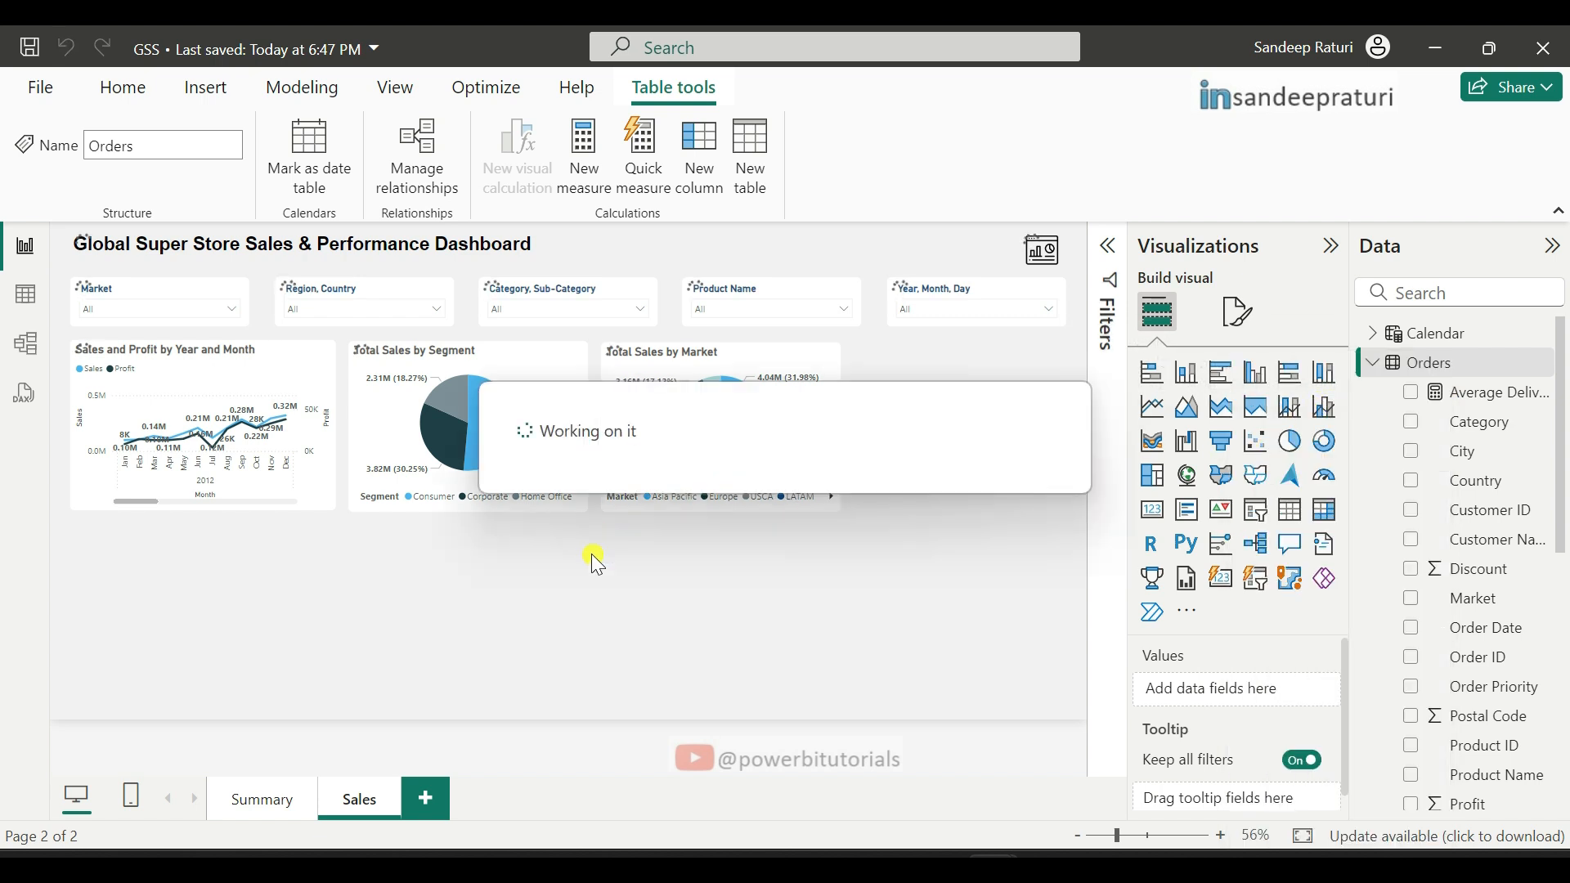
pyautogui.hotkey('ctrl', 'v')
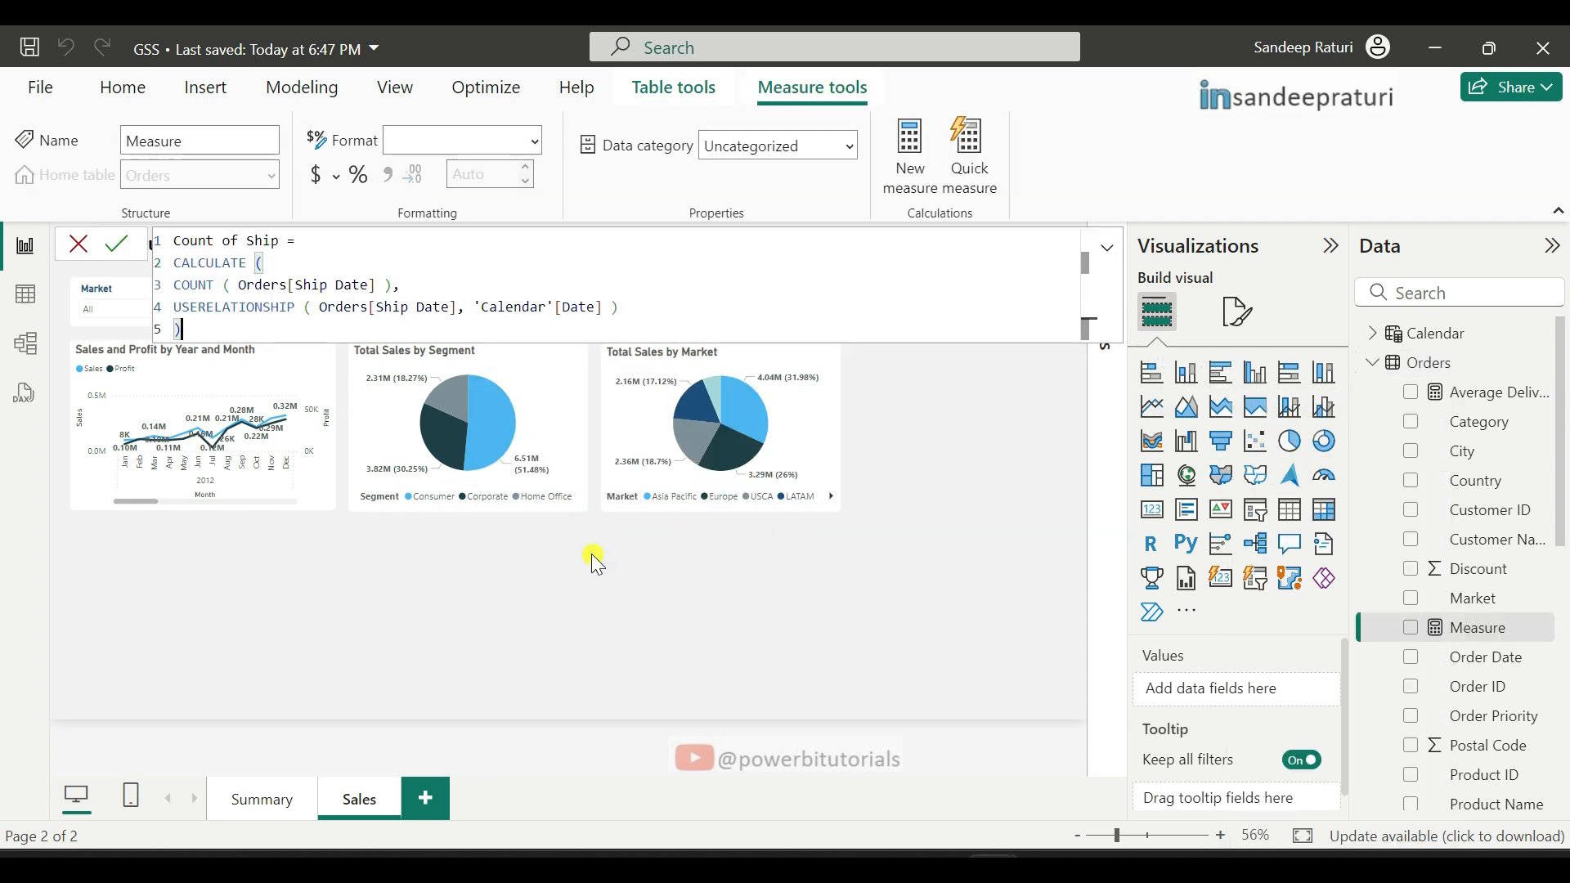
pyautogui.click(122, 261)
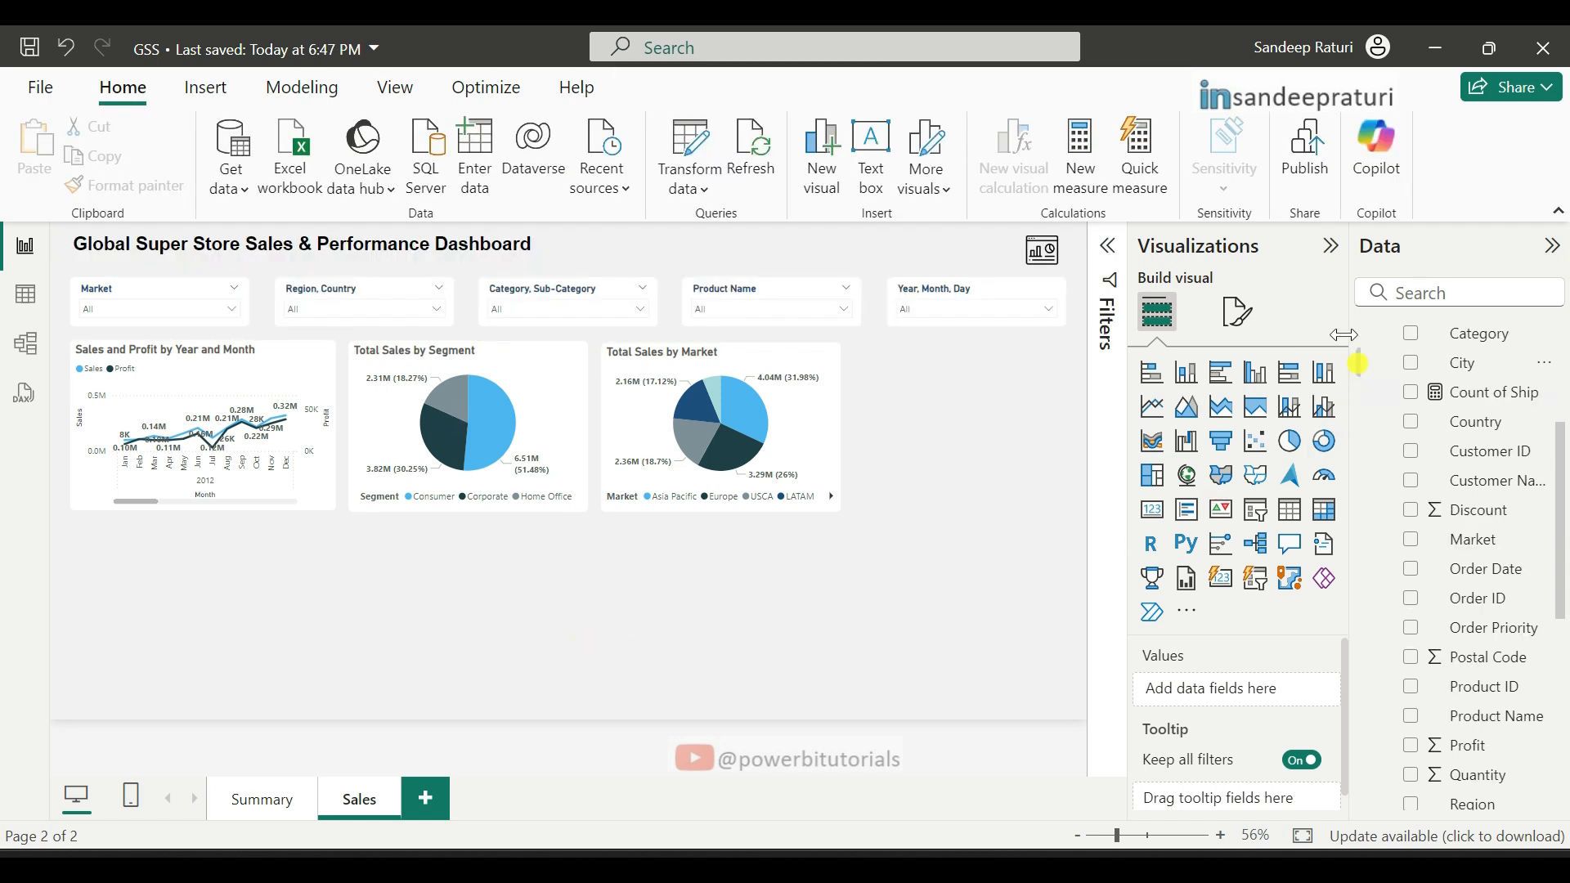
# Step: Insert a matrix visual beside the Total Sales by Market pie chart and narrow it to fit the end of the row
pyautogui.click(1326, 520)
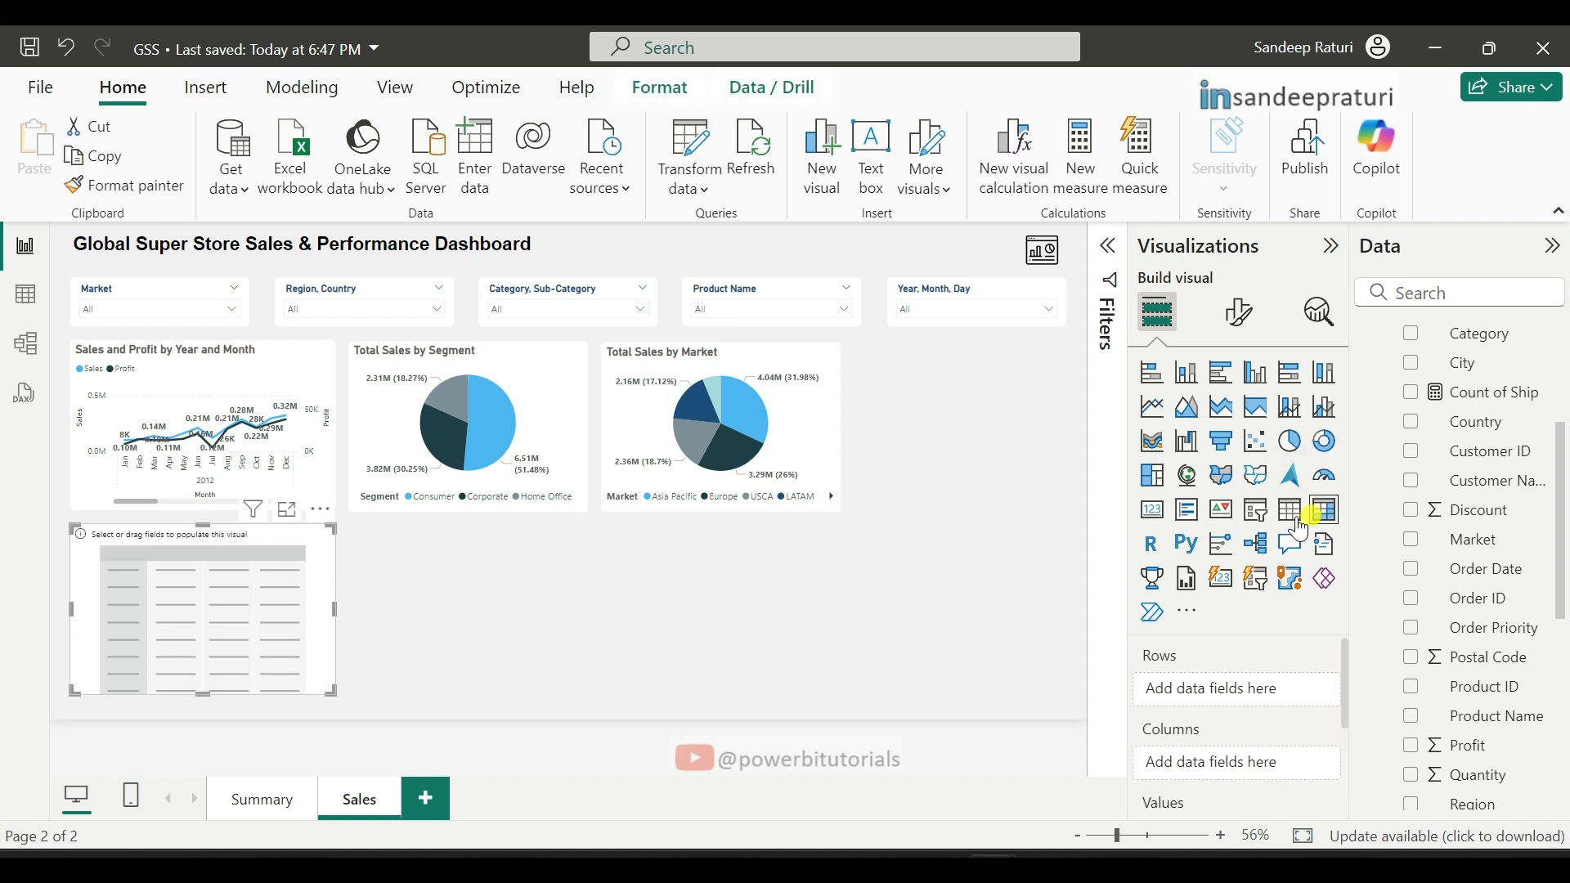
pyautogui.moveTo(221, 603); pyautogui.dragTo(979, 424)
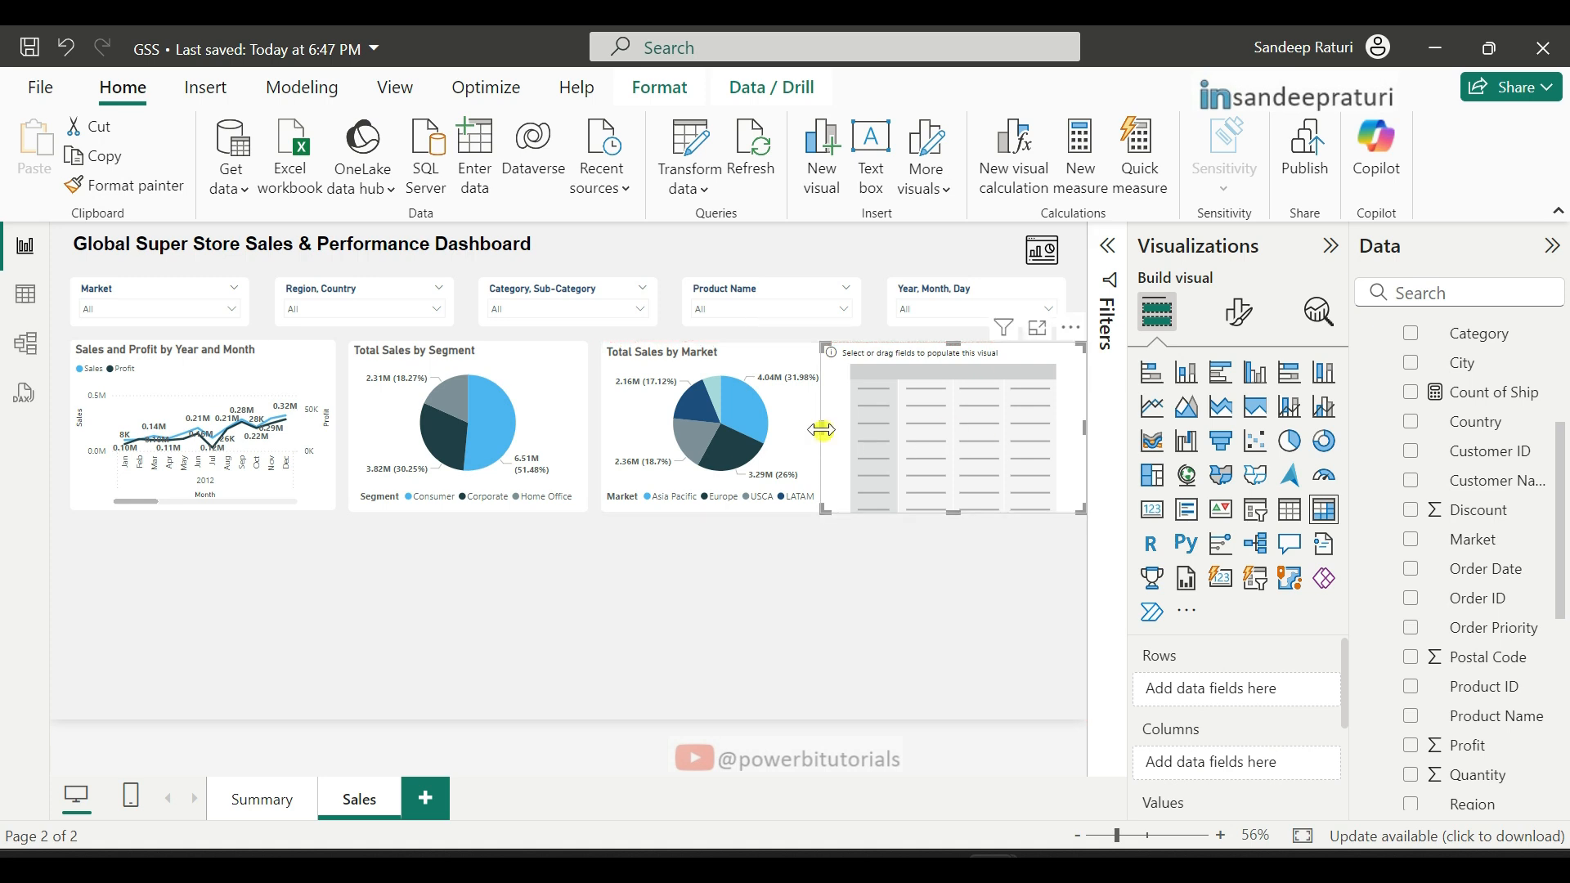
pyautogui.moveTo(826, 430); pyautogui.dragTo(855, 429)
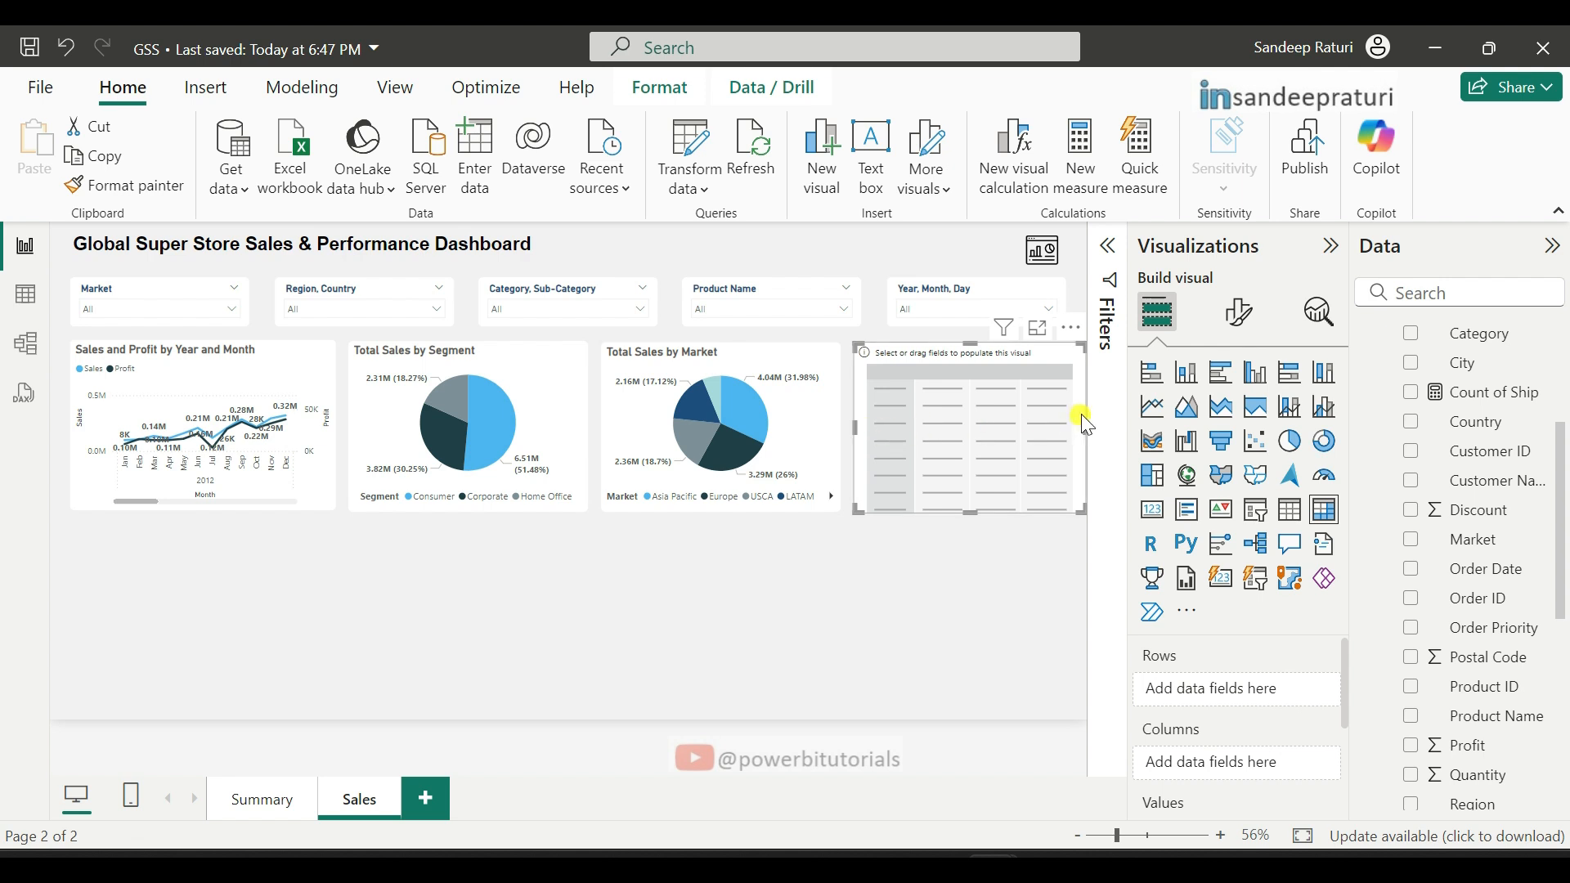
pyautogui.moveTo(1086, 421); pyautogui.dragTo(1068, 425)
# Step: Add the Calendar table's Year and MonthSort fields to the matrix rows, with MonthSort below Year
pyautogui.scroll(3, 1476, 540)
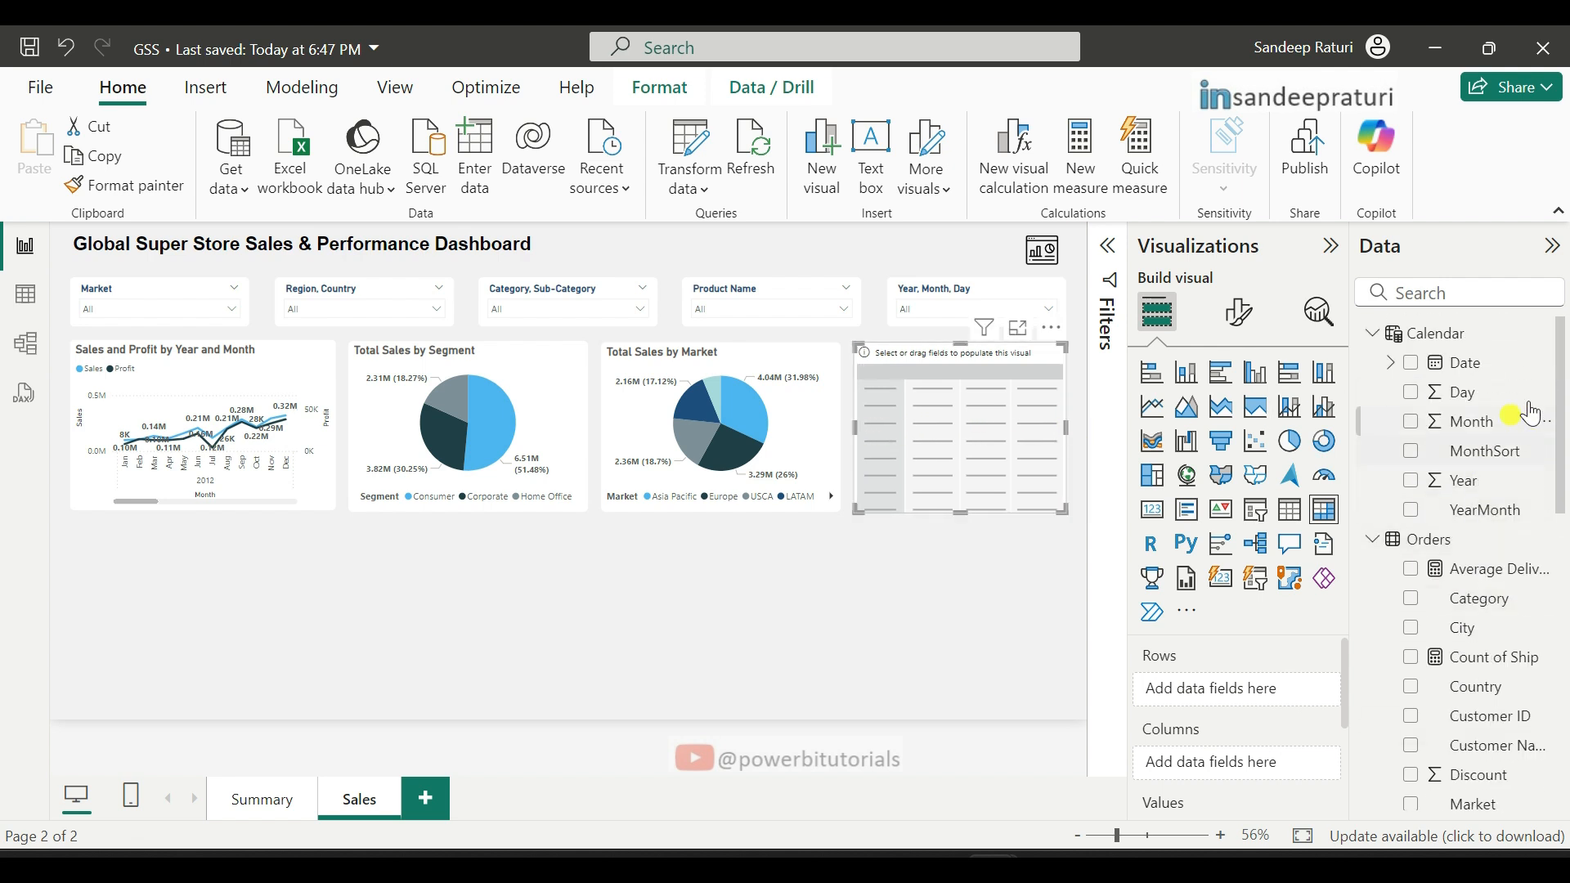
pyautogui.moveTo(1486, 492); pyautogui.dragTo(1256, 694)
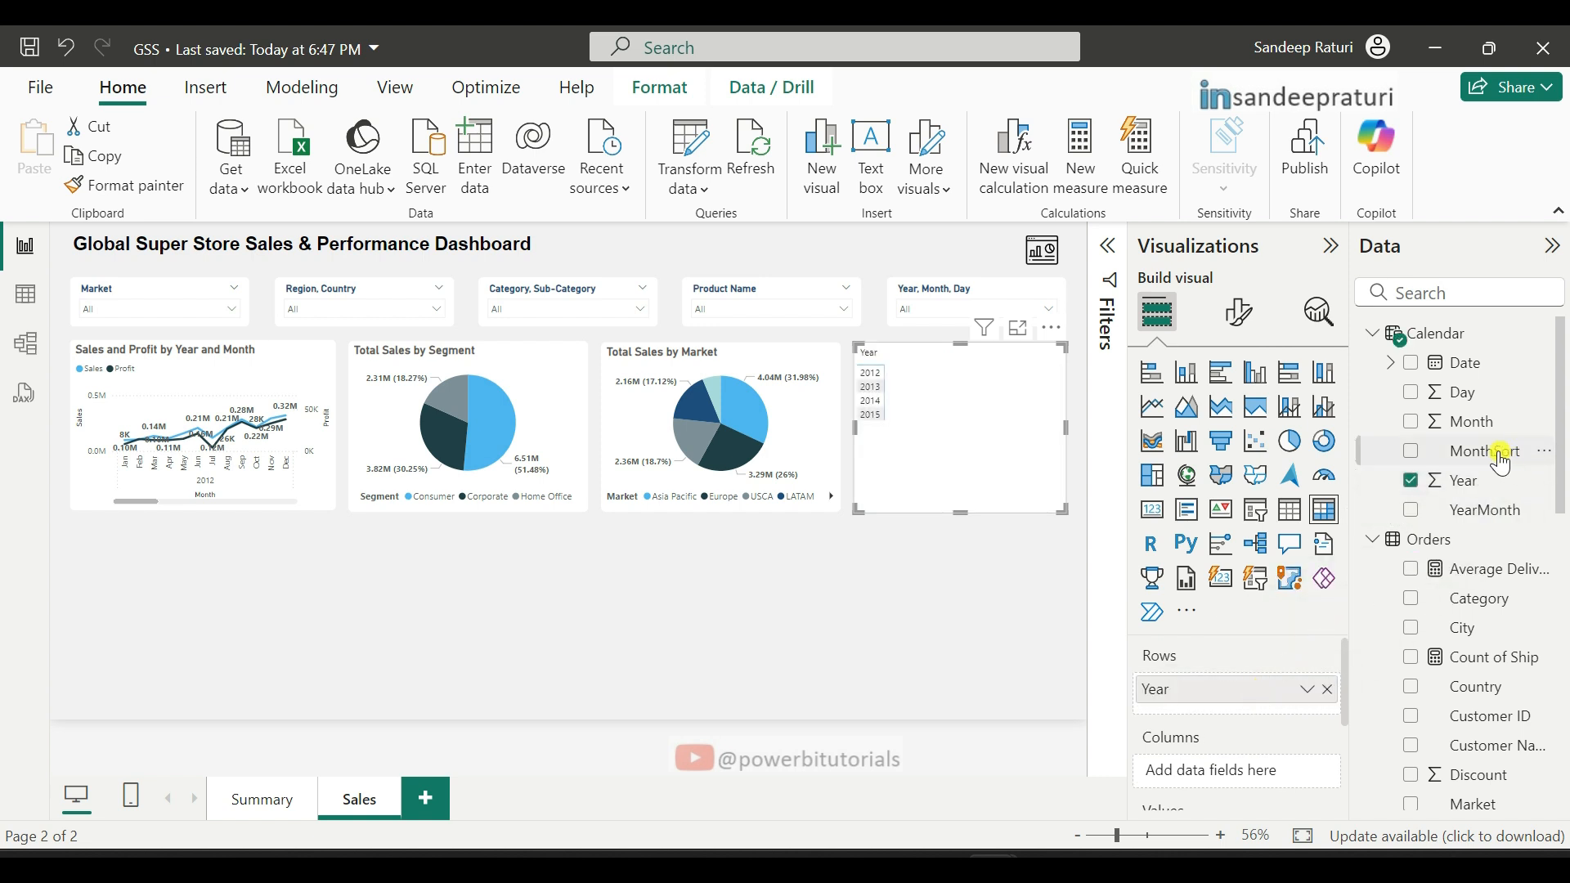
pyautogui.moveTo(1503, 463); pyautogui.dragTo(1210, 708)
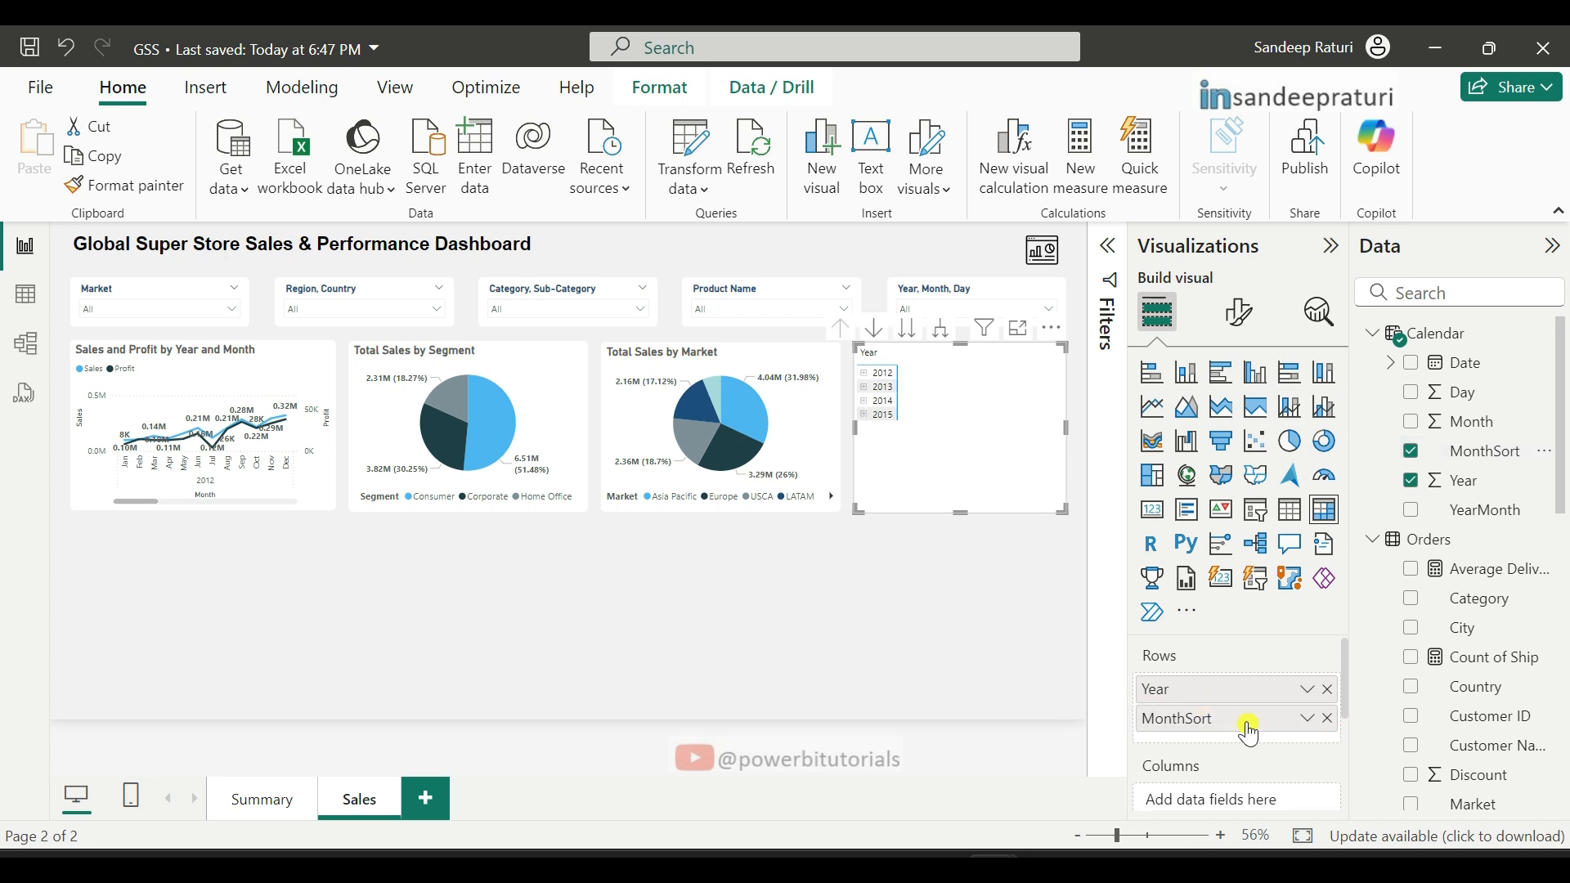
# Step: Rename the MonthSort field in the matrix rows as Month
pyautogui.doubleClick(1246, 720)
pyautogui.click(1213, 718)
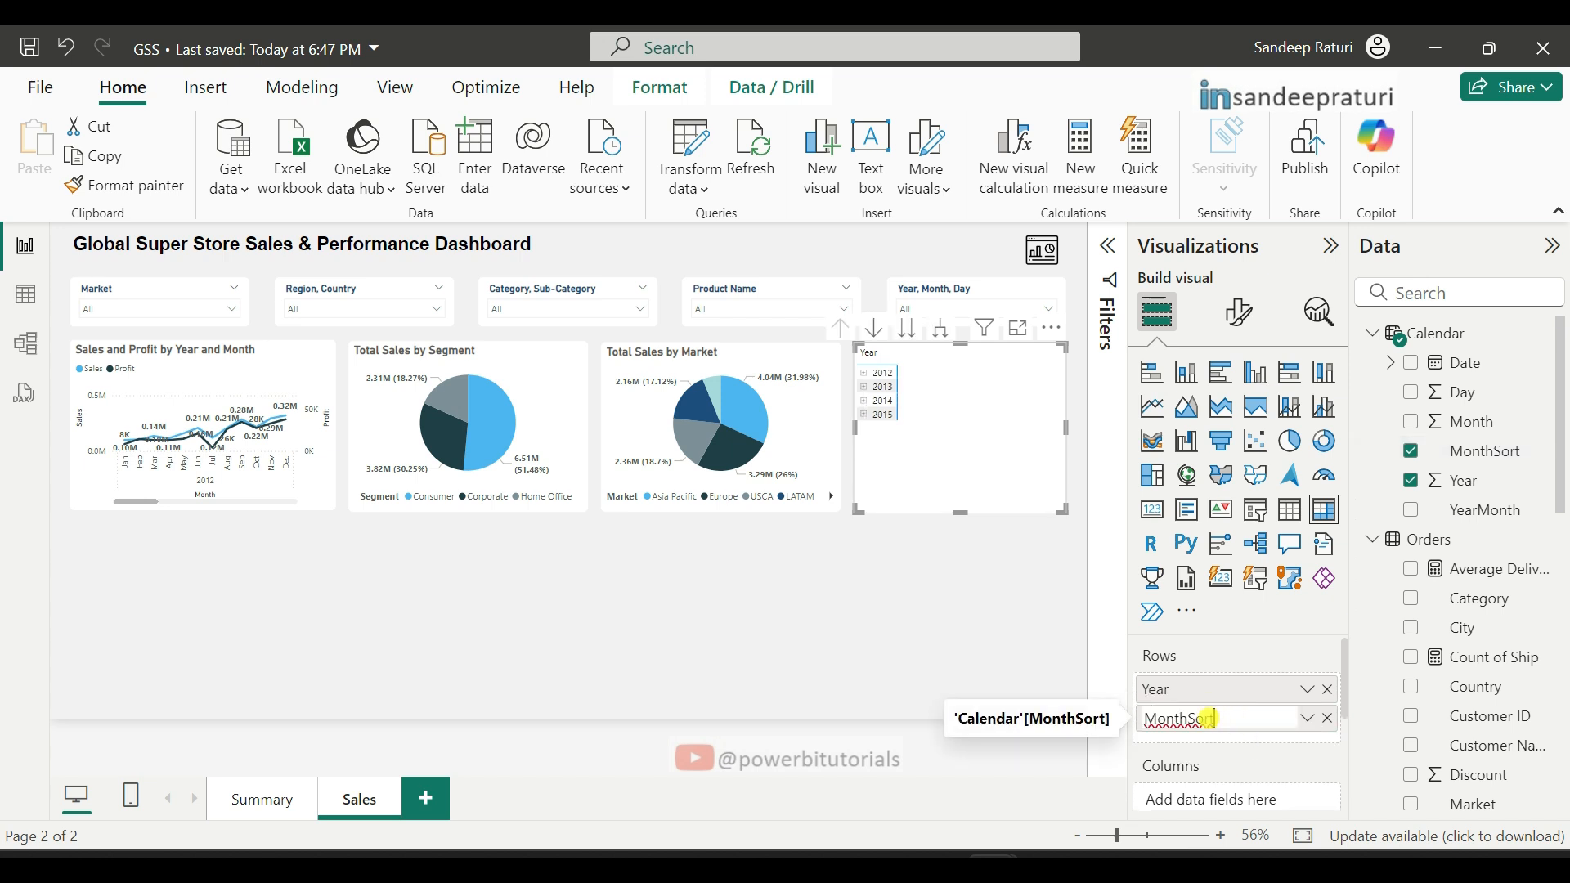
pyautogui.hotkey('shift', 'Left')
pyautogui.hotkey('shift', 'Left')
pyautogui.hotkey('shift', 'Left')
pyautogui.hotkey('shift', 'Left')
pyautogui.press('BackSpace')
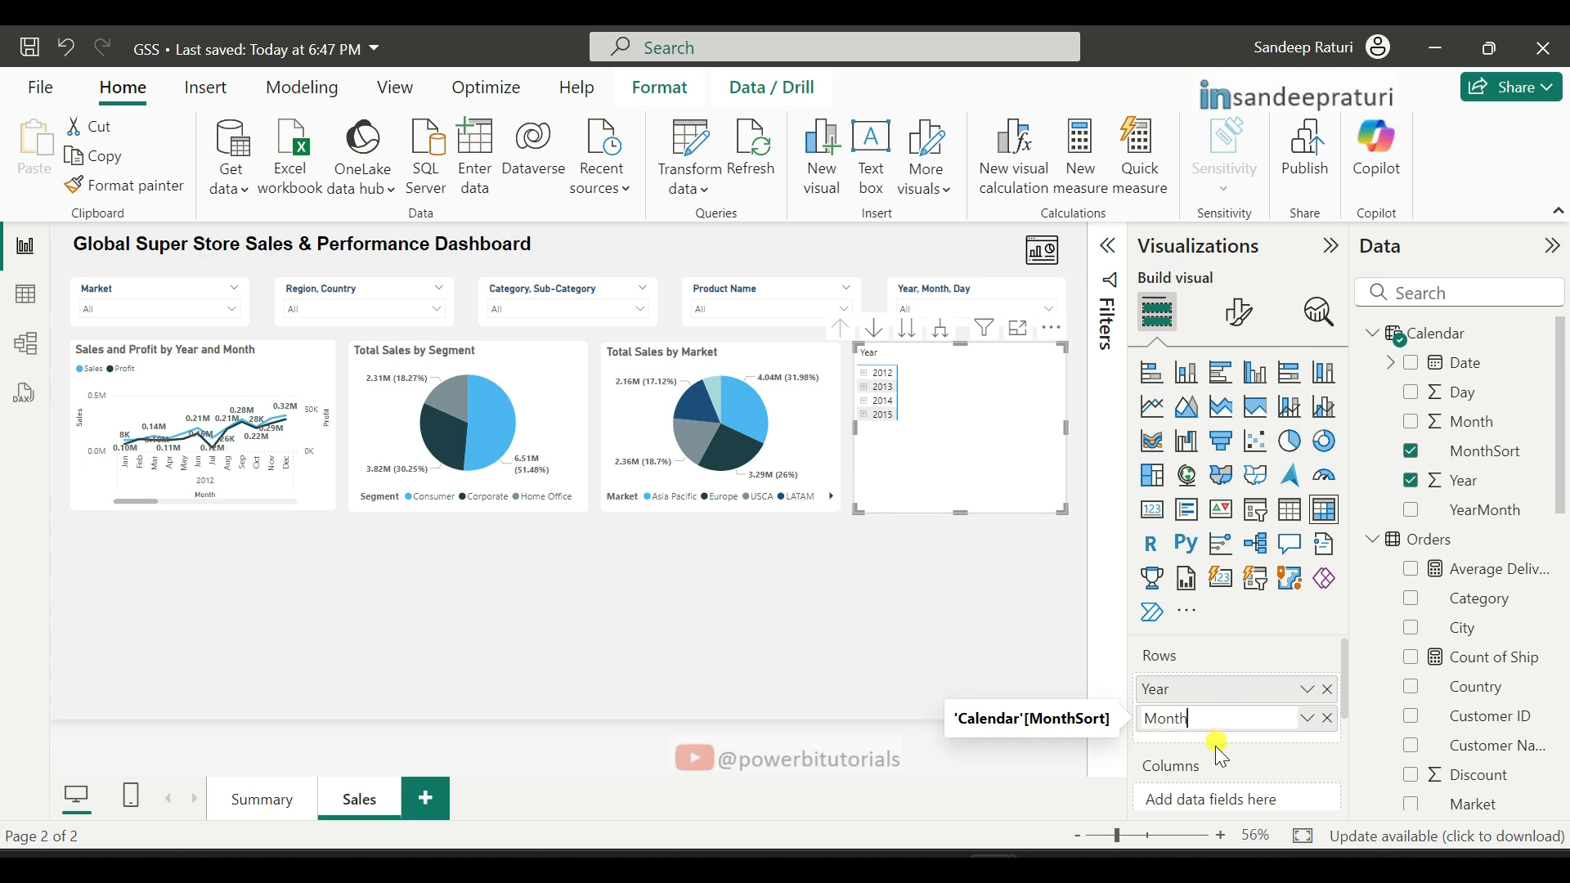
pyautogui.press('Return')
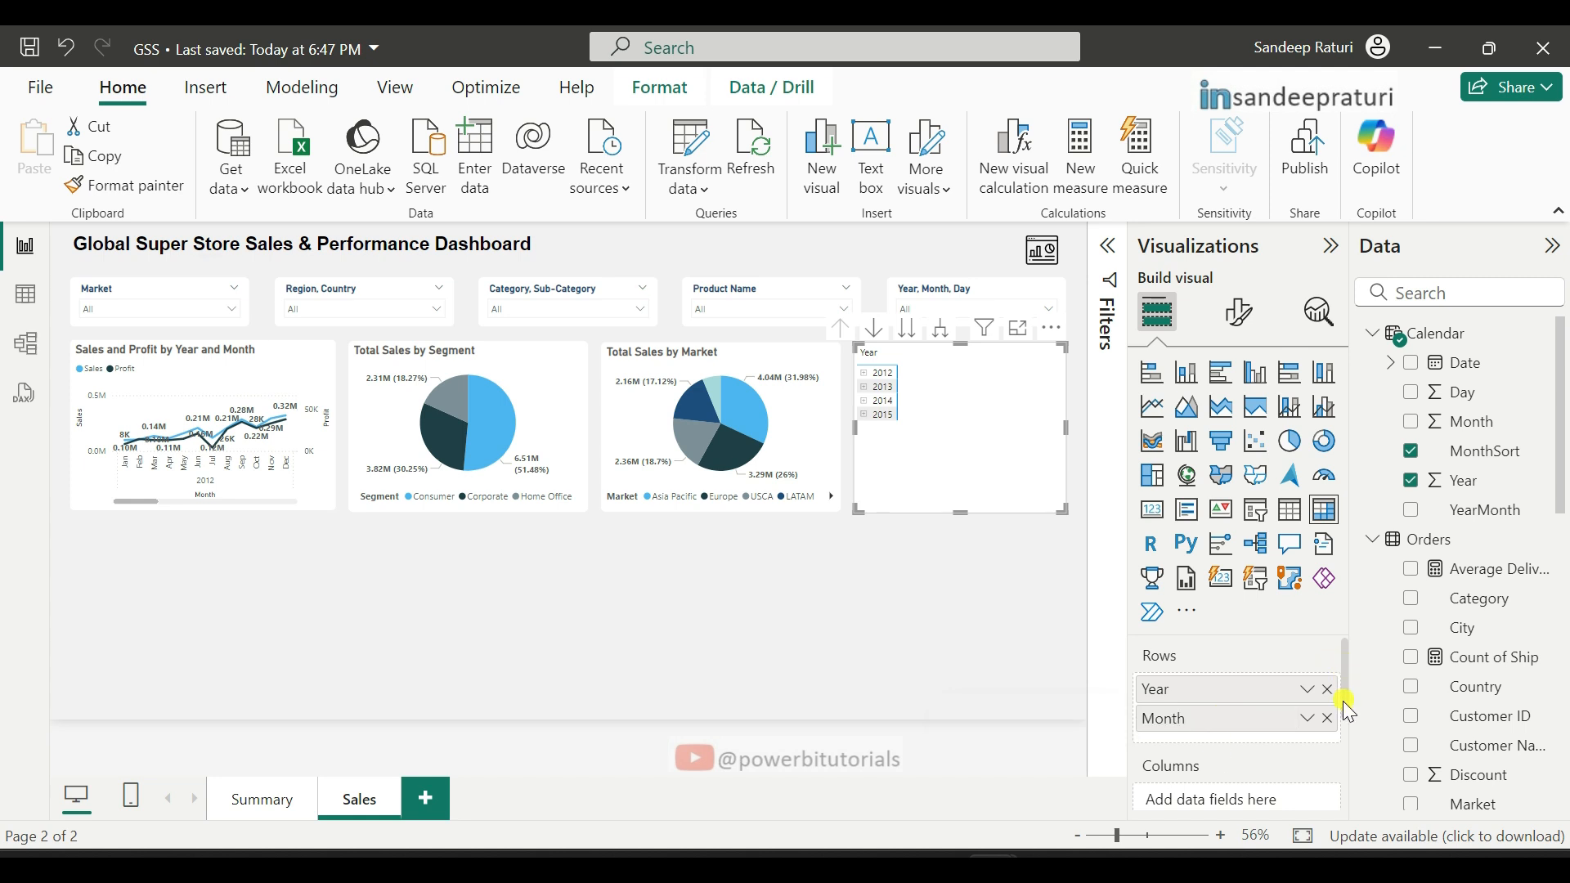
# Step: Add the Orders table's Order Date field to the matrix values and summarize it as Count
pyautogui.moveTo(1351, 677); pyautogui.dragTo(1338, 739)
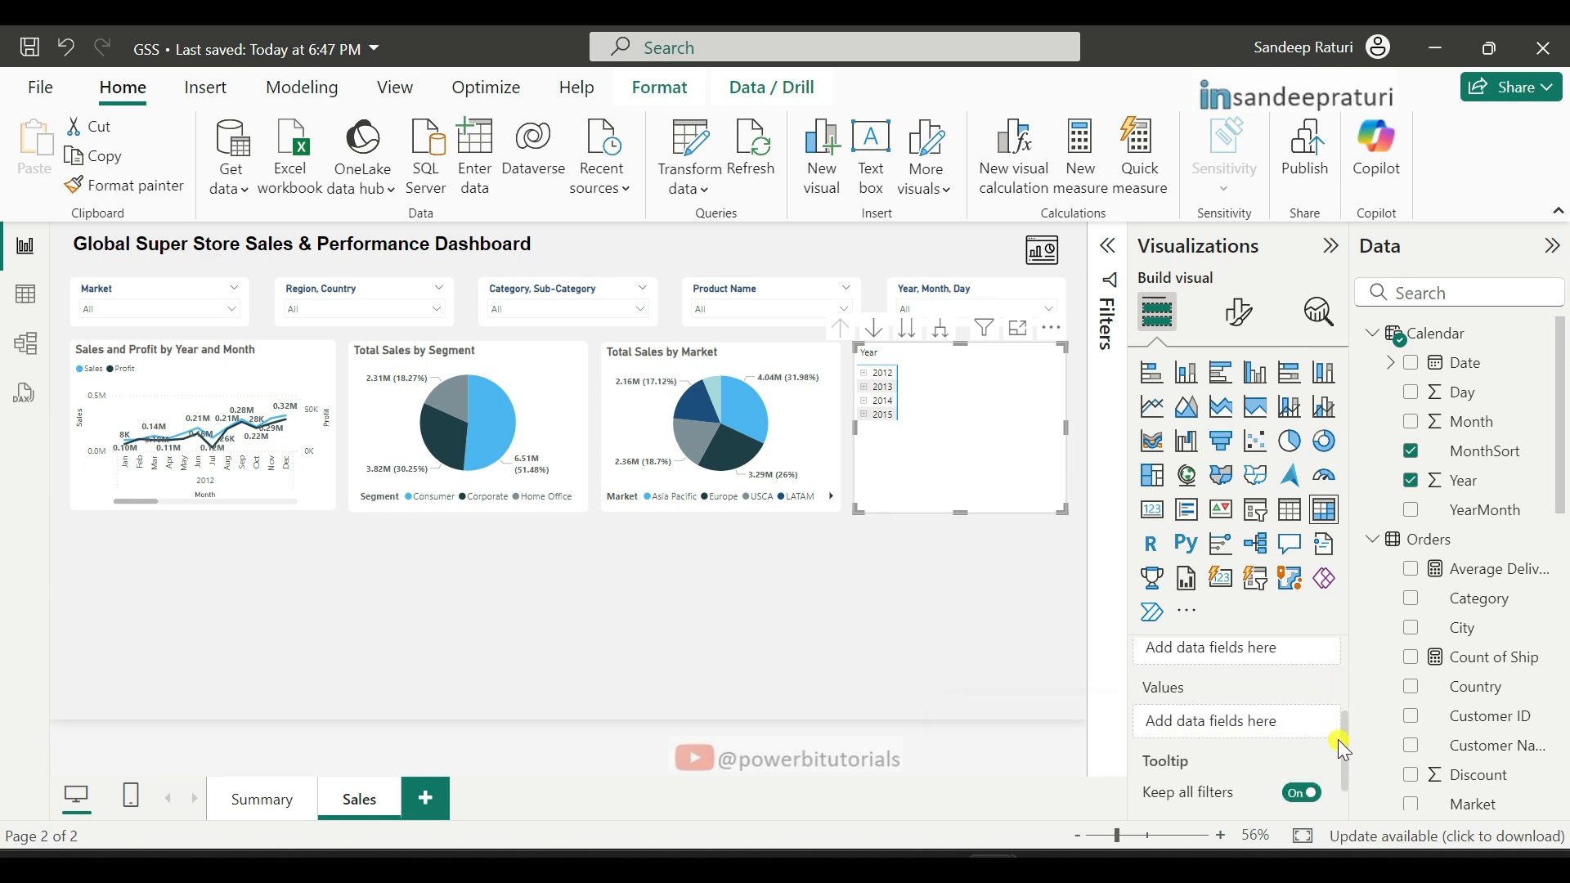
pyautogui.scroll(-6, 1489, 648)
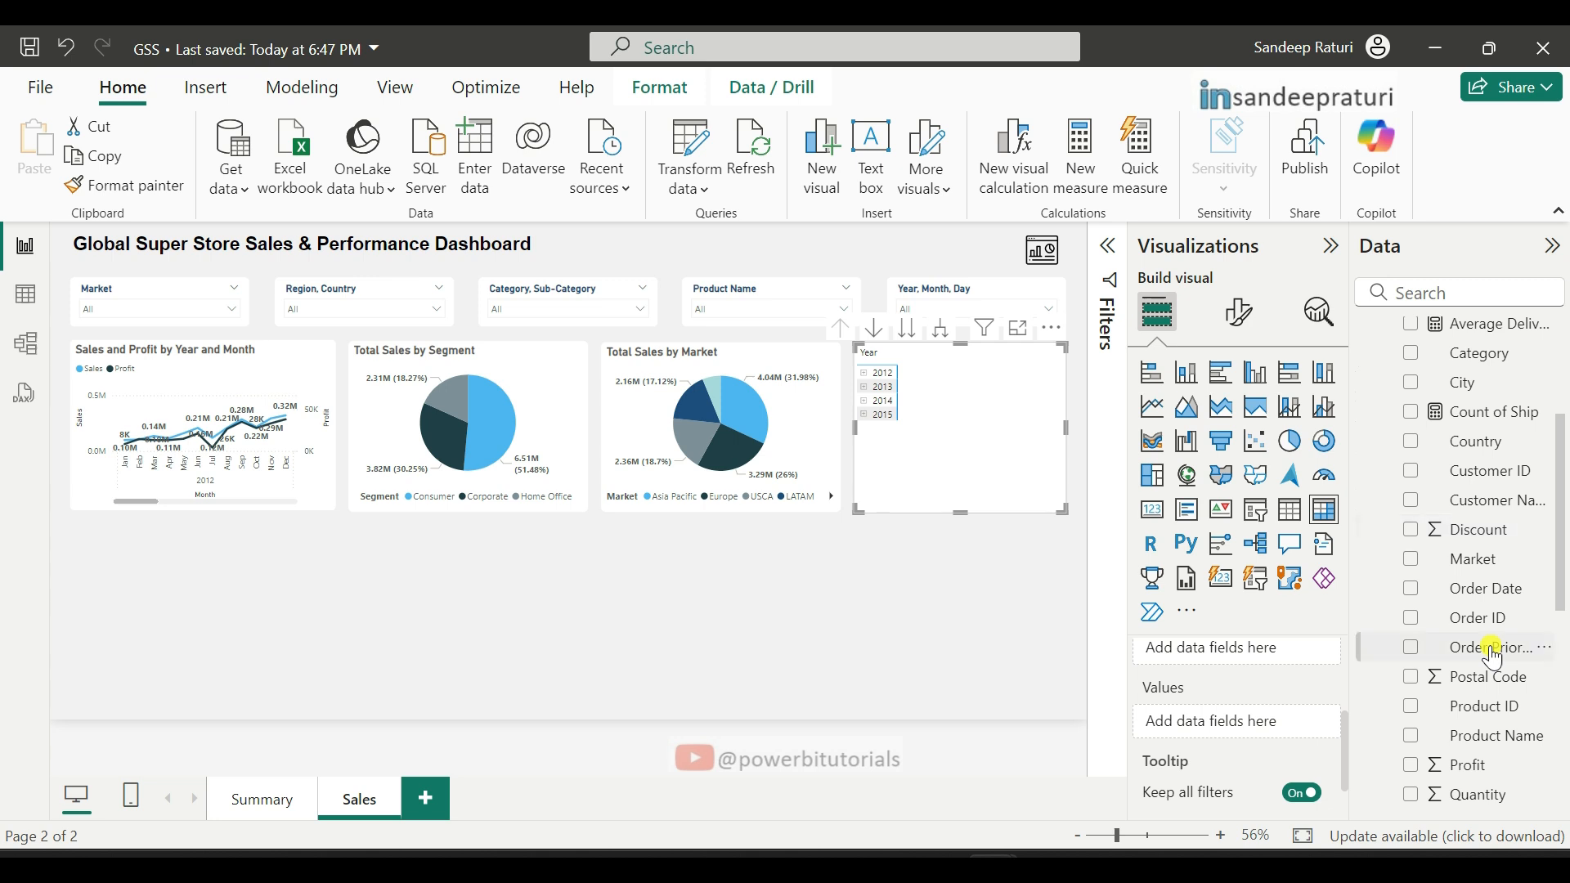
pyautogui.moveTo(1518, 341); pyautogui.dragTo(1251, 725)
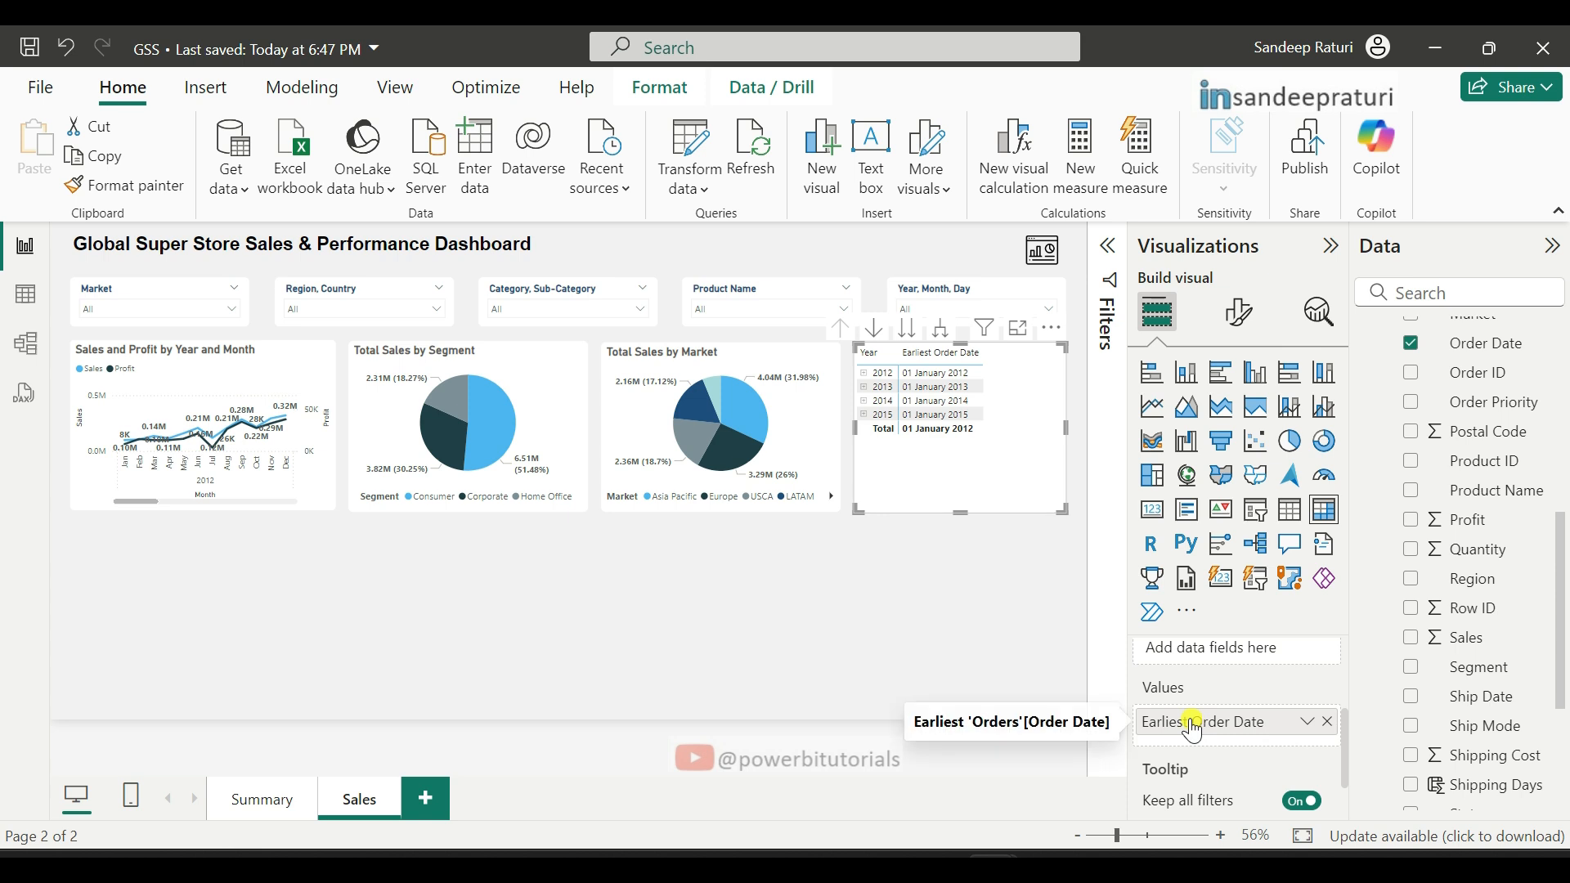
pyautogui.rightClick(1193, 730)
pyautogui.click(1006, 689)
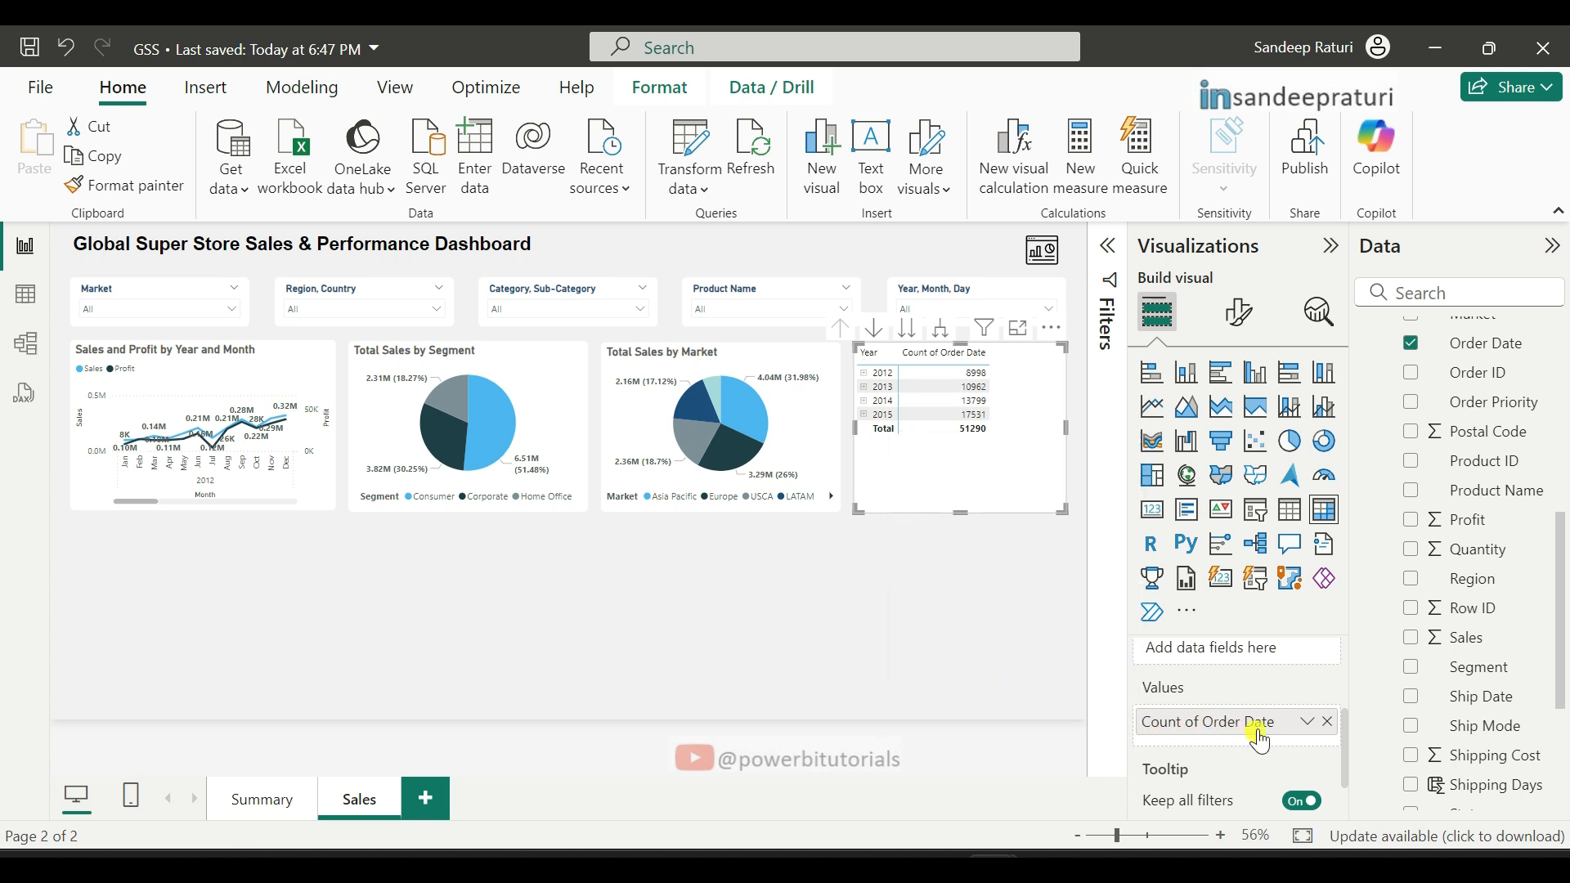
# Step: Rename the order date value as Count of Order and add the Count of Ship measure below it
pyautogui.doubleClick(1252, 729)
pyautogui.moveTo(1242, 725); pyautogui.dragTo(1270, 724)
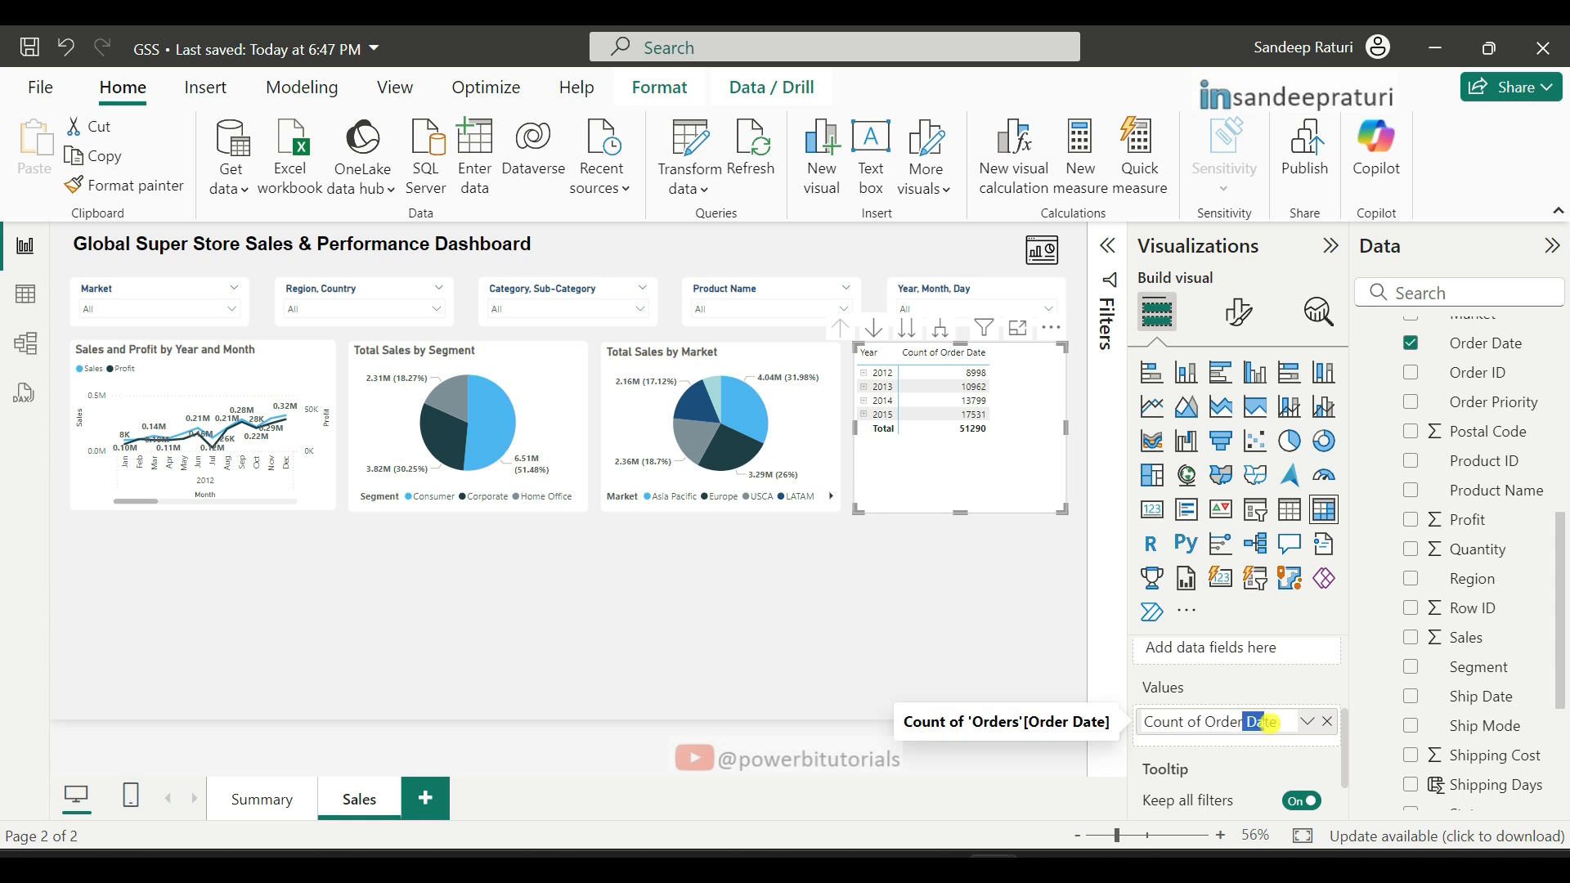
pyautogui.press('BackSpace')
pyautogui.press('Return')
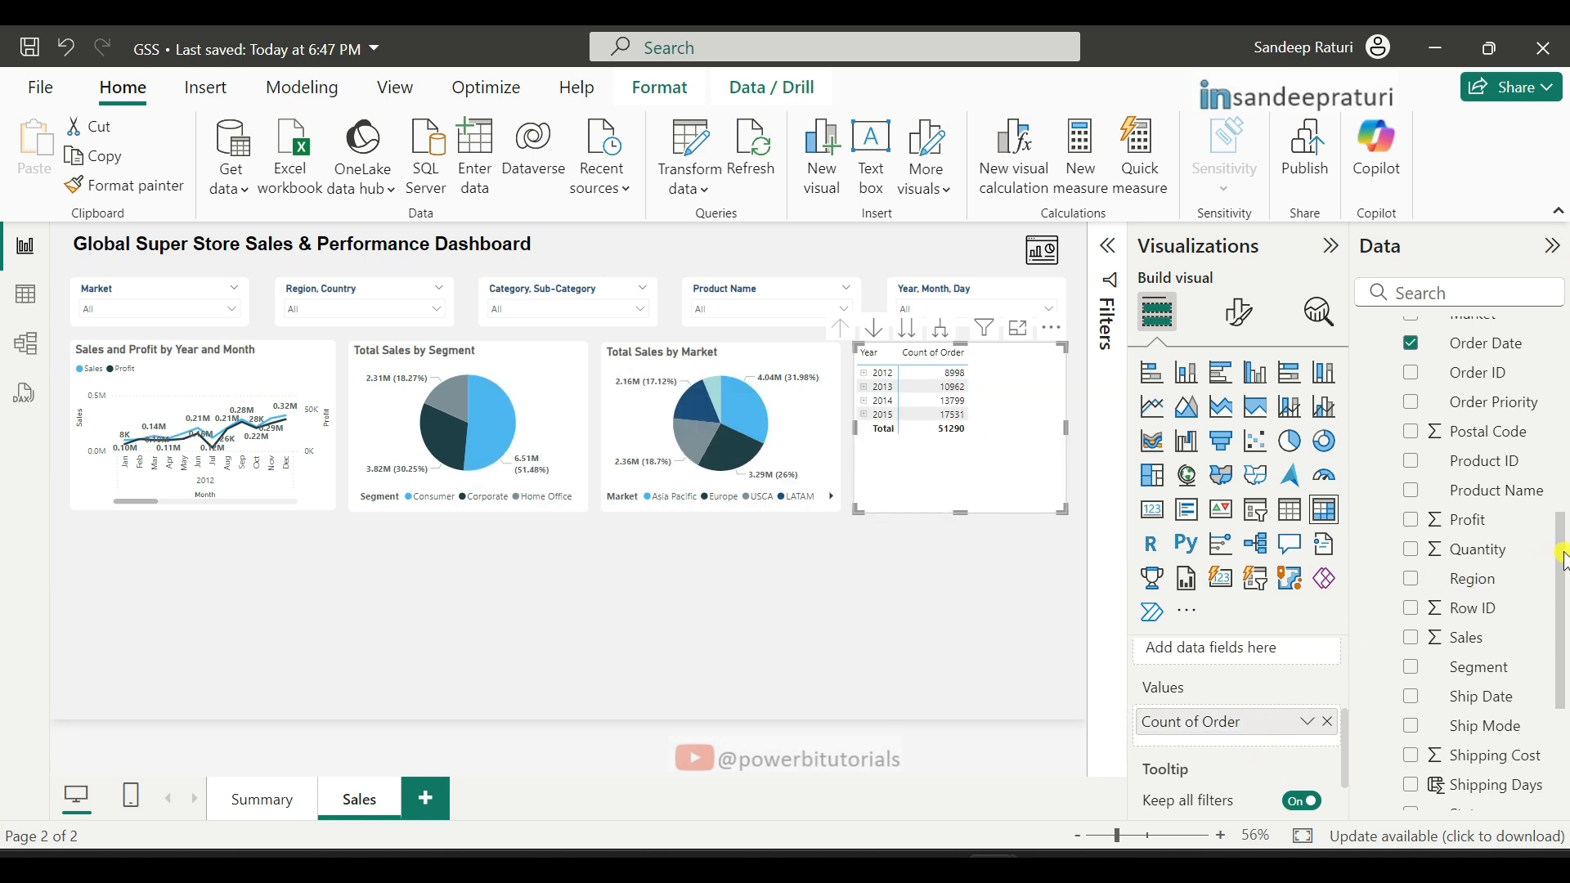
pyautogui.moveTo(1563, 553); pyautogui.dragTo(1563, 480)
pyautogui.moveTo(1472, 354); pyautogui.dragTo(1233, 746)
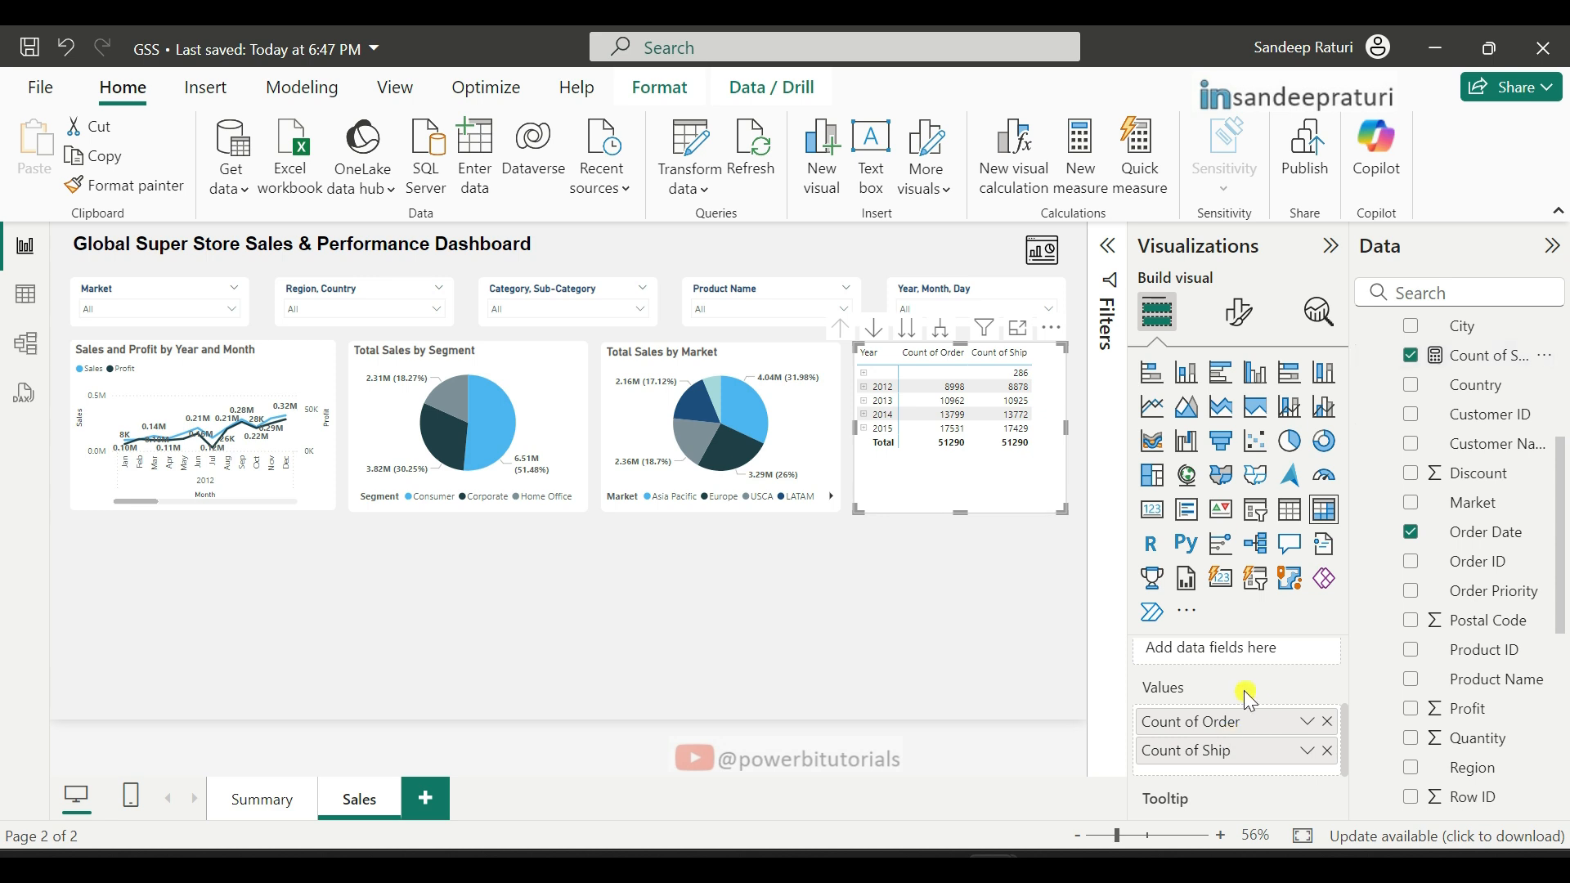
# Step: Turn on the horizontal and vertical gridlines of the matrix
pyautogui.click(1239, 311)
pyautogui.click(1176, 533)
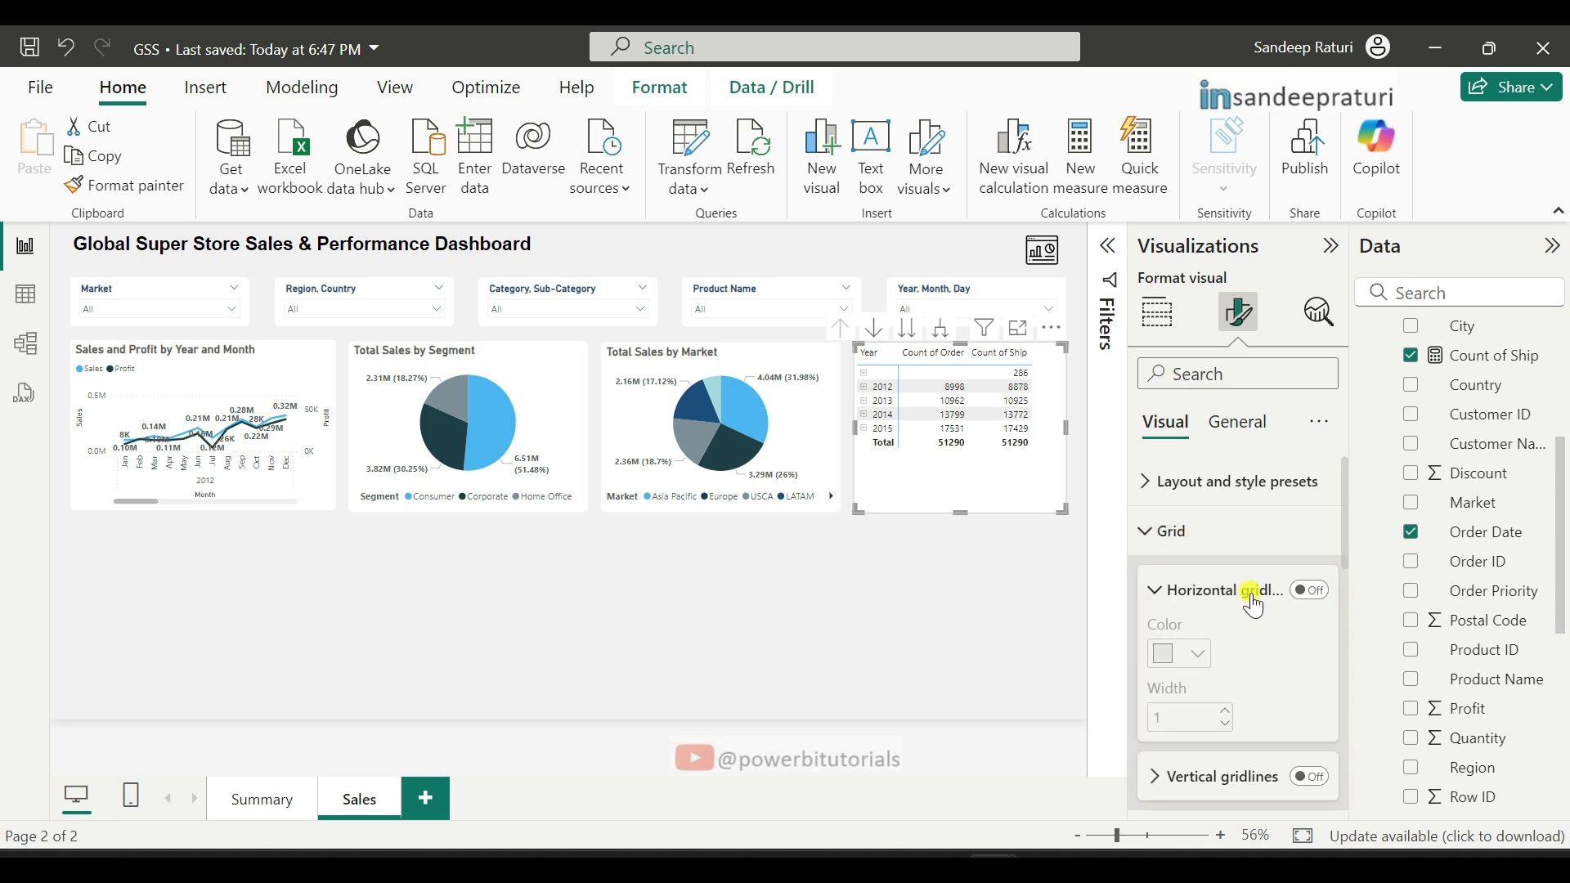
pyautogui.click(1311, 591)
pyautogui.scroll(-3, 1312, 605)
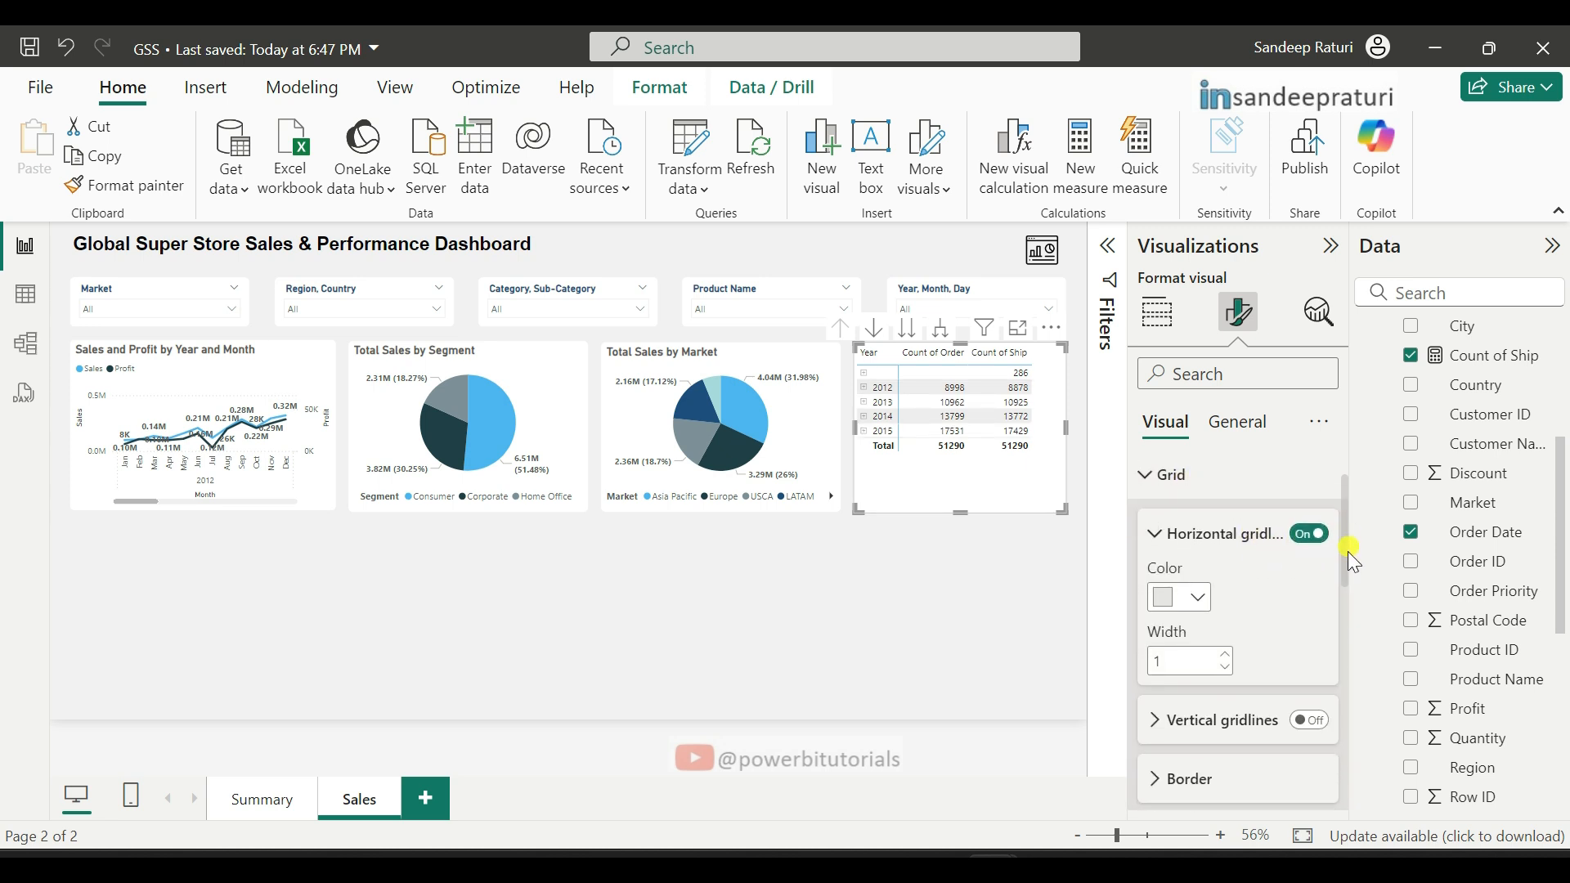
pyautogui.click(1311, 610)
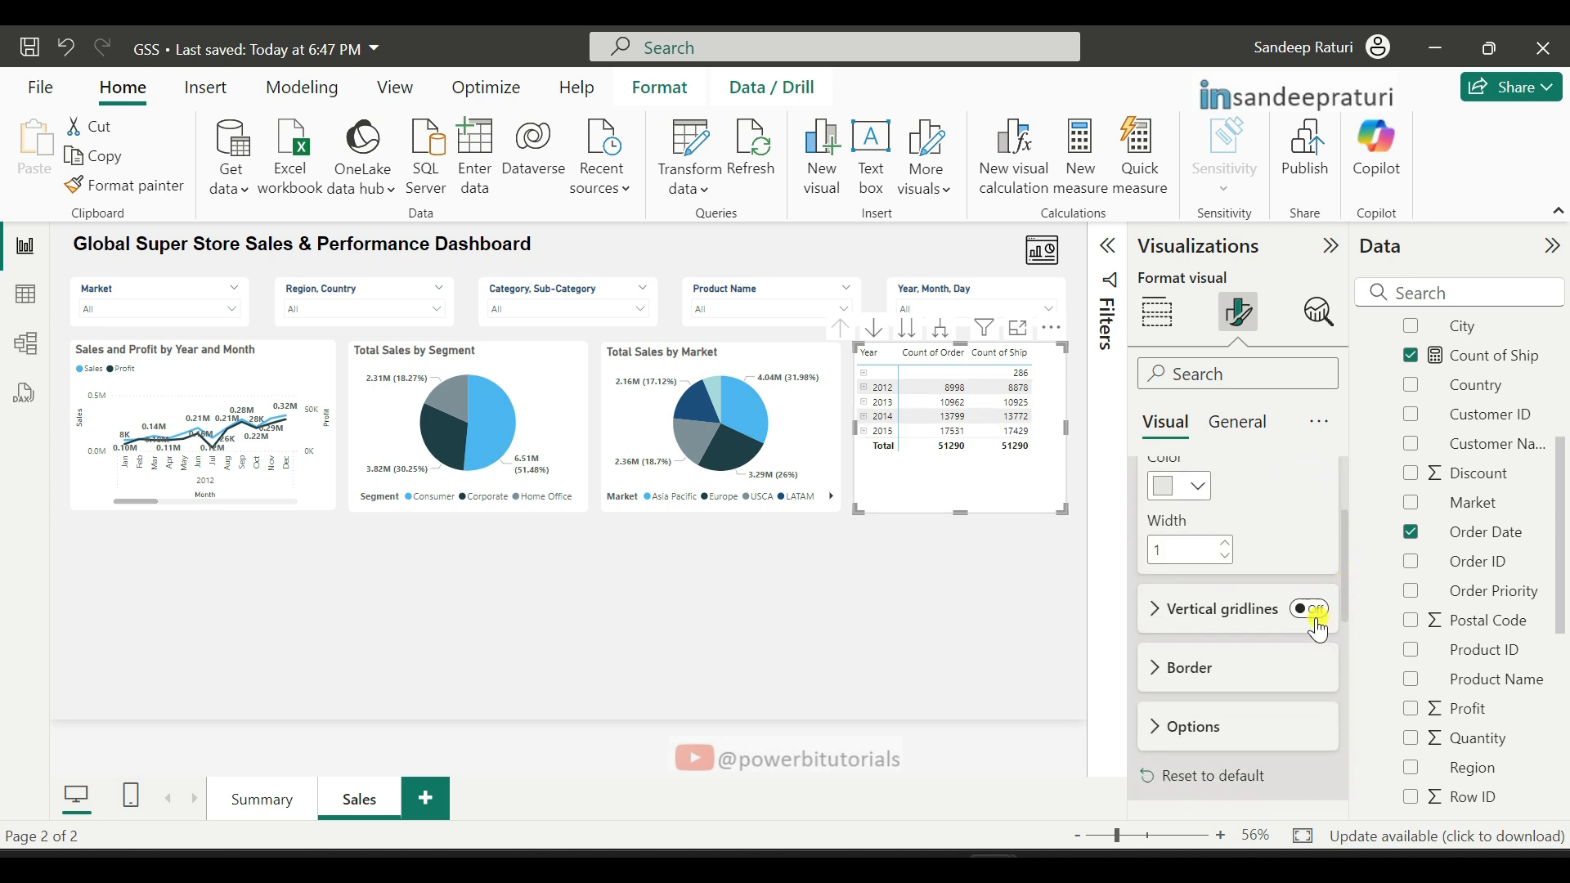
# Step: Set the matrix grid's border color to the light gray among the recent colors
pyautogui.click(1156, 687)
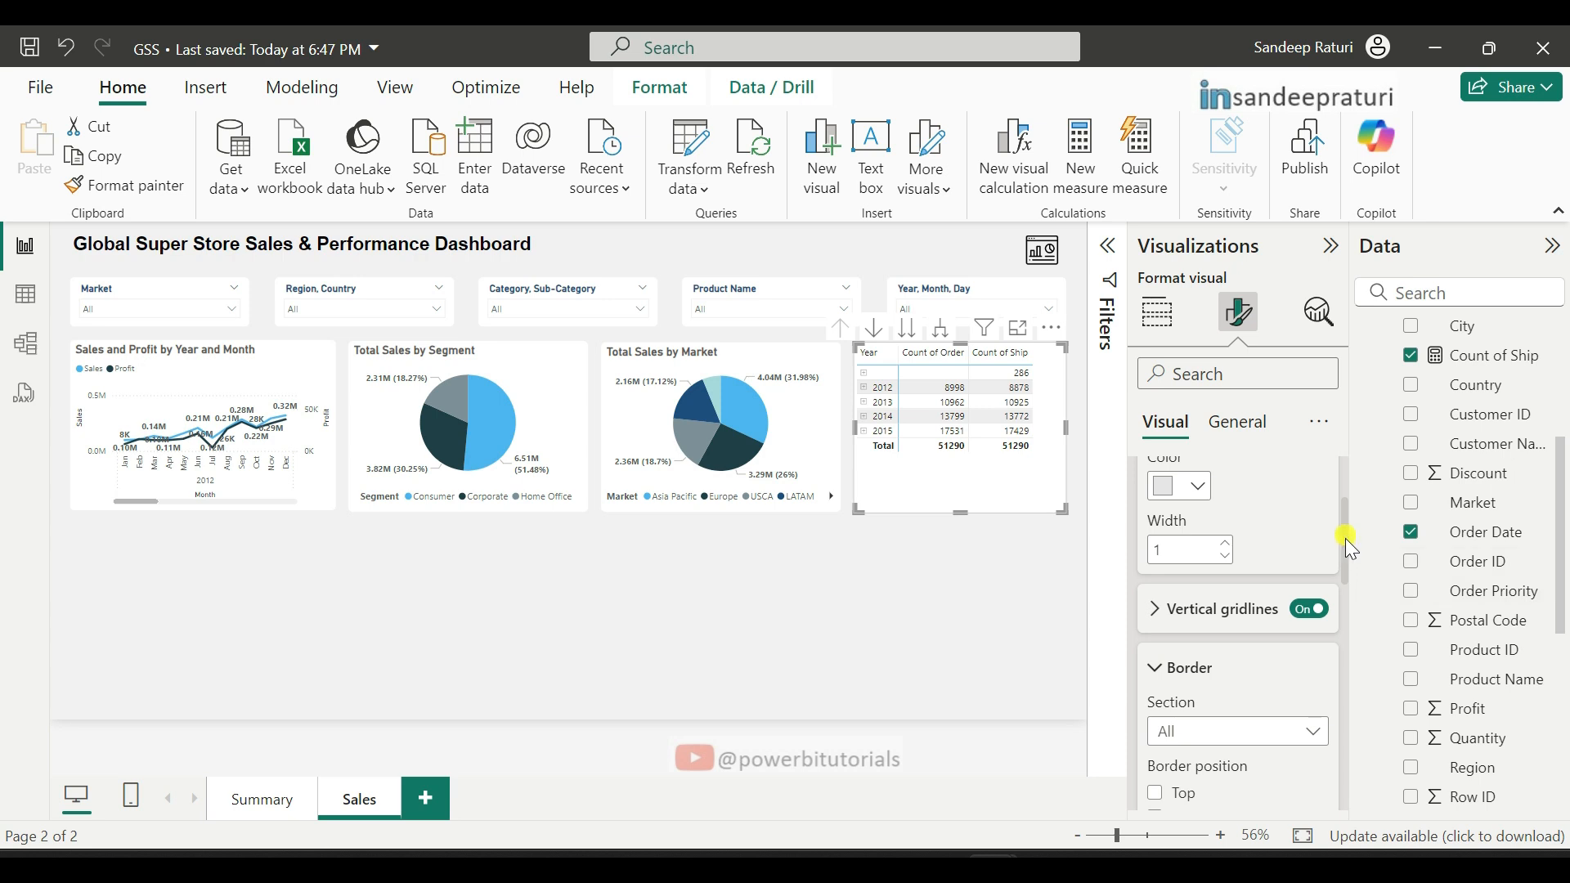
pyautogui.moveTo(1348, 544); pyautogui.dragTo(1342, 625)
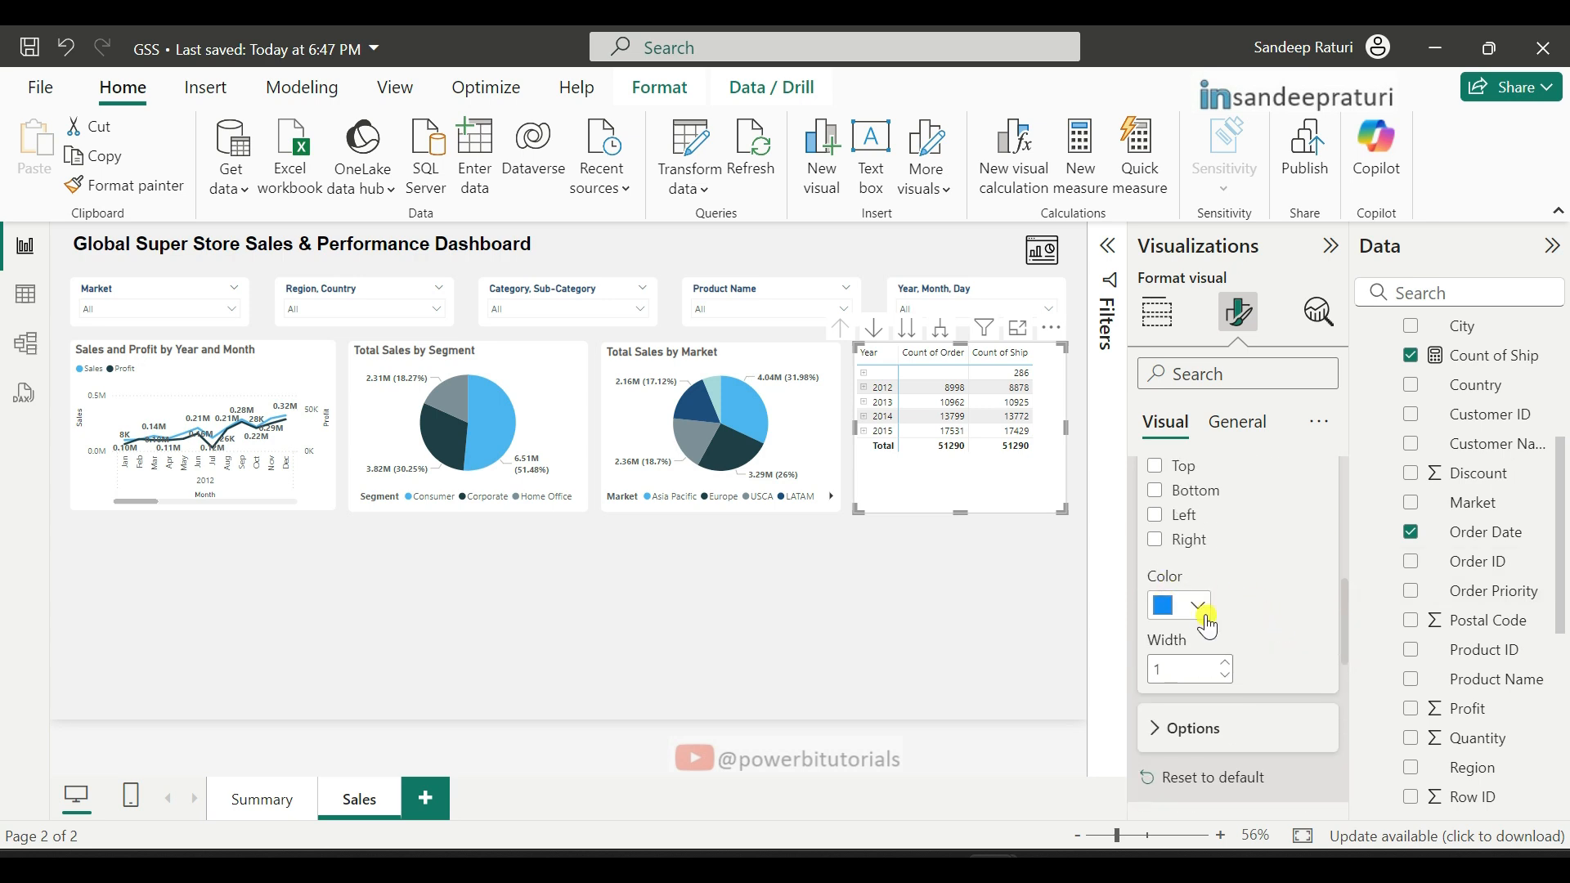
pyautogui.click(1205, 615)
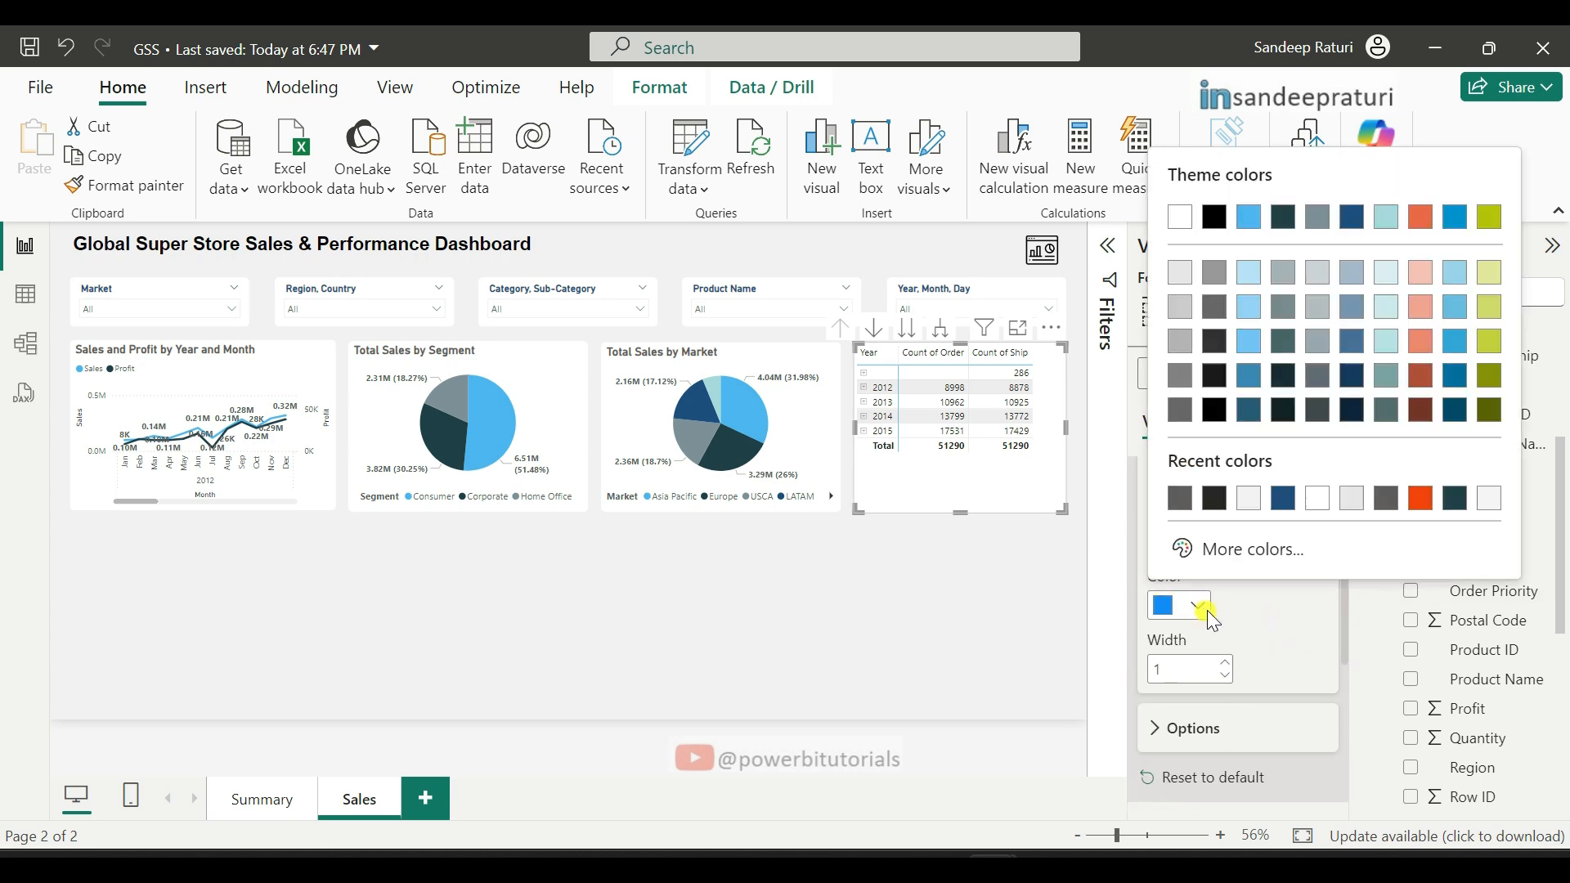
pyautogui.click(1252, 503)
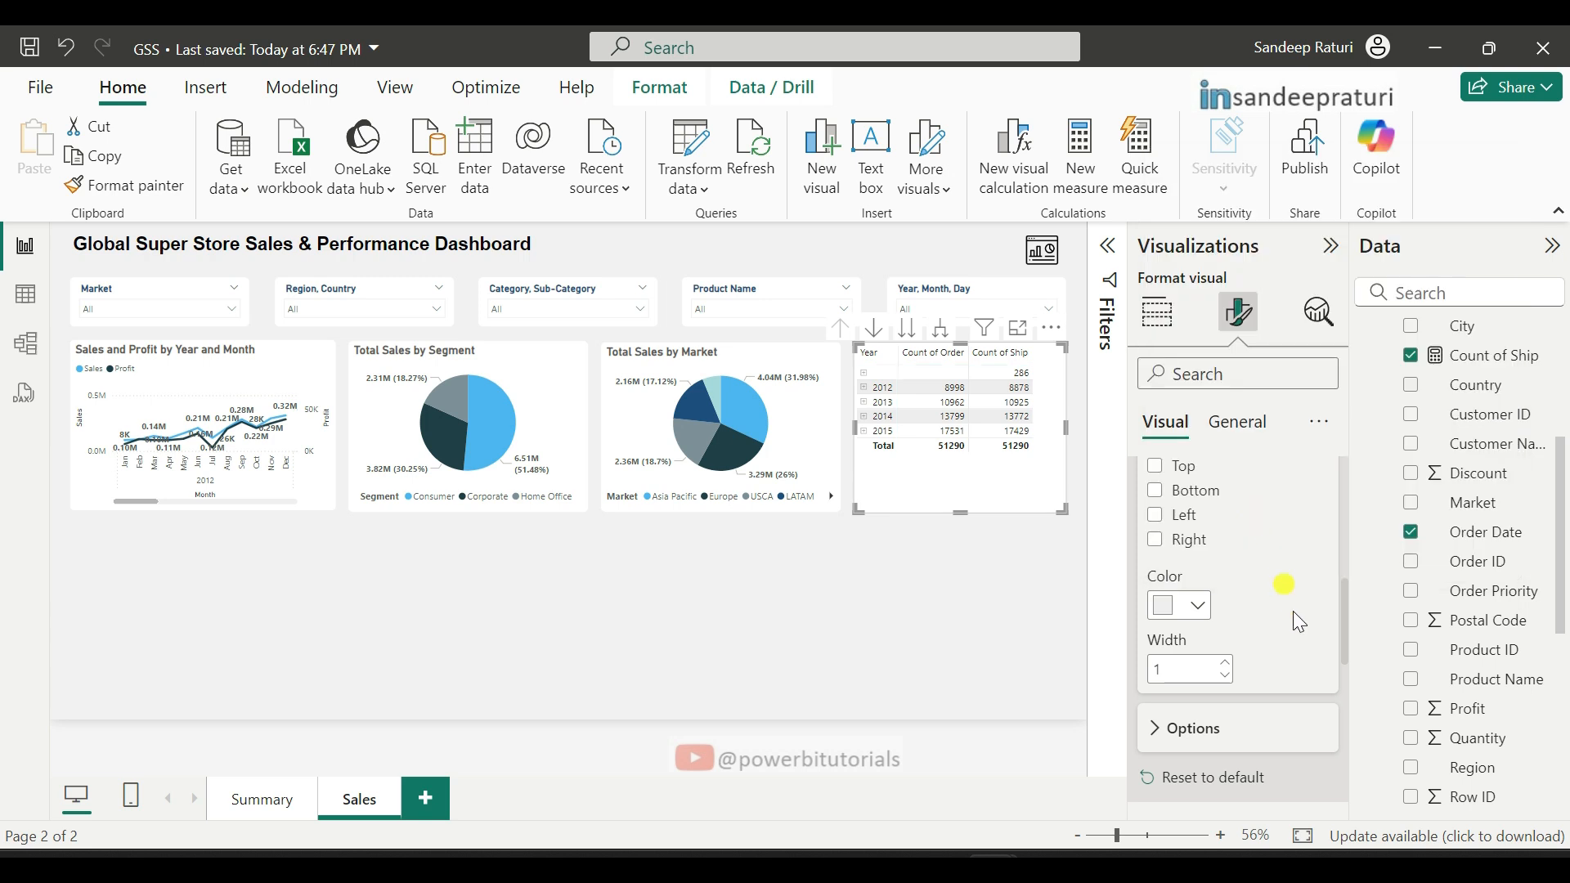
# Step: Set the row padding in the matrix grid options to 5
pyautogui.click(1185, 728)
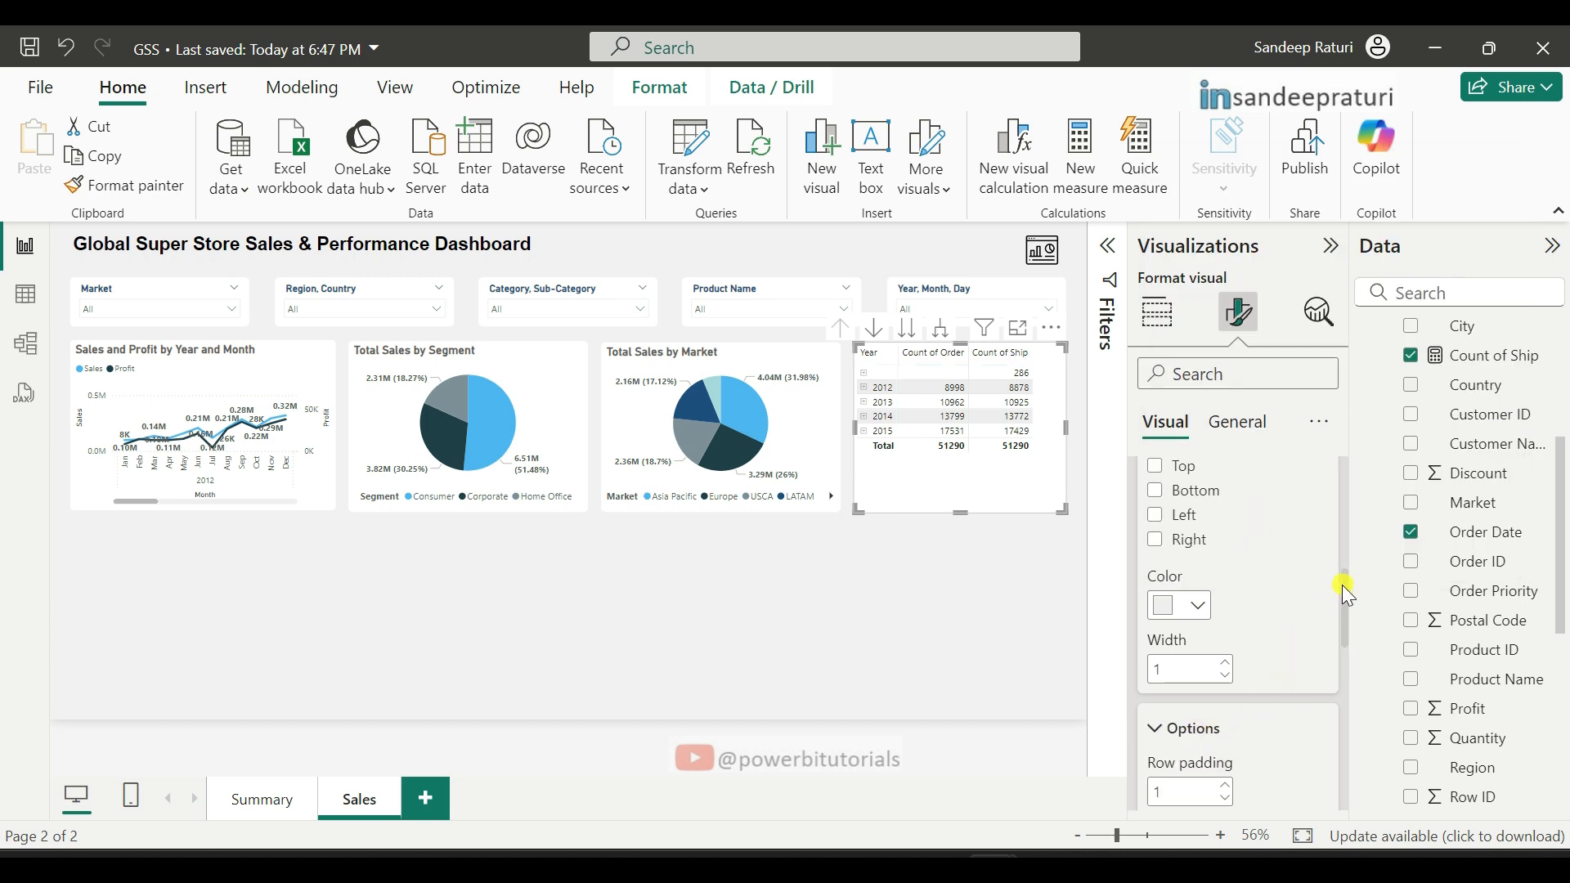
pyautogui.moveTo(1342, 585); pyautogui.dragTo(1288, 630)
pyautogui.doubleClick(1183, 588)
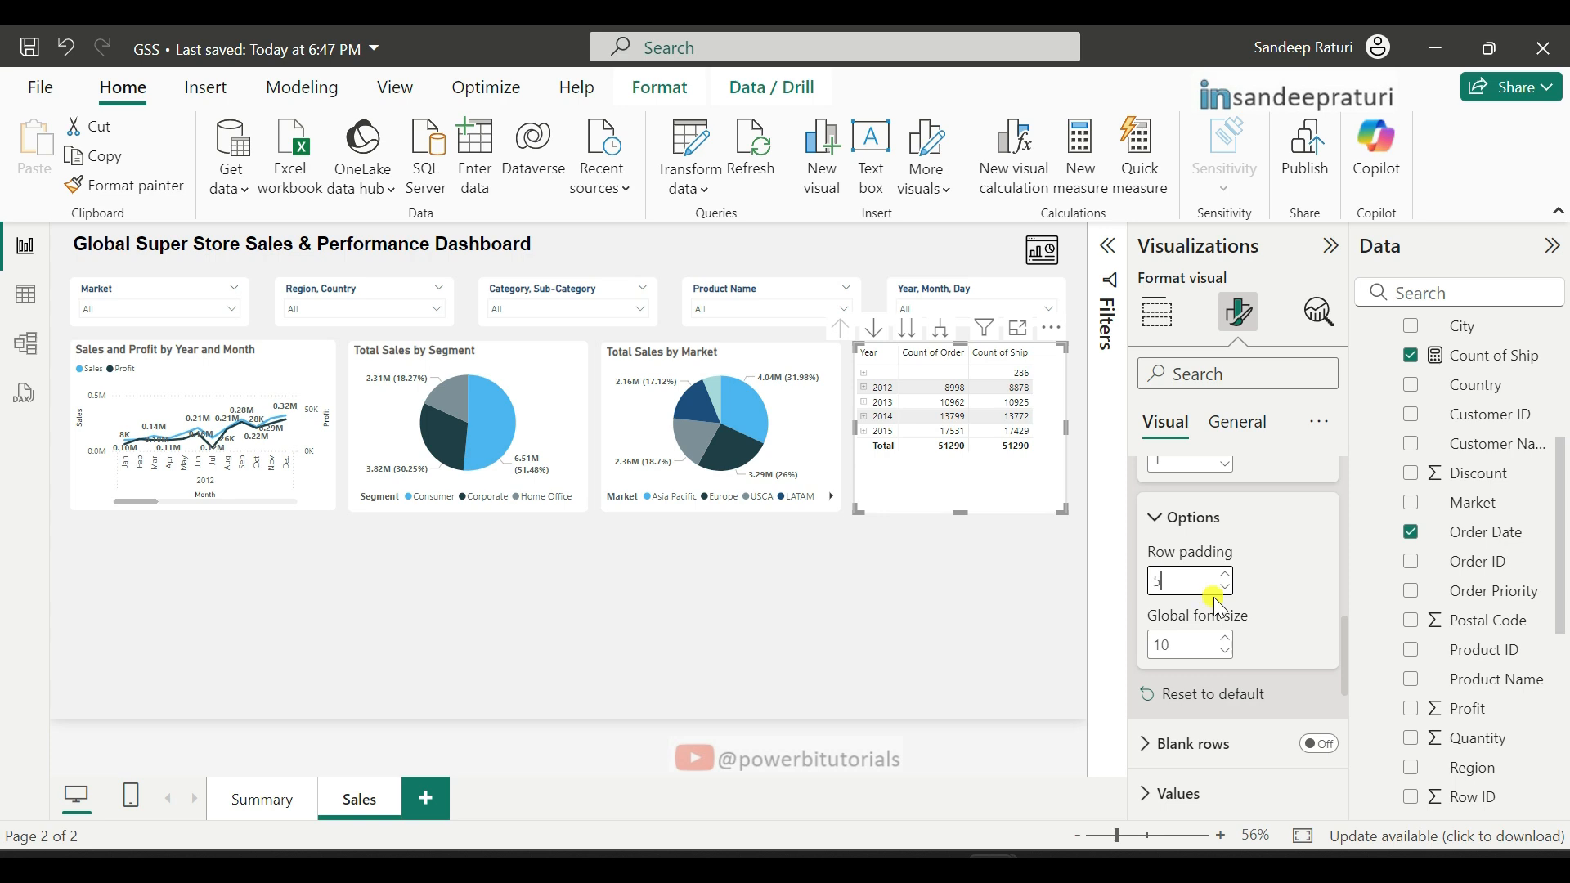
# Step: Make the matrix column headers bold and set their text color to dark gray #5F5C5B
pyautogui.moveTo(1351, 640); pyautogui.dragTo(1346, 679)
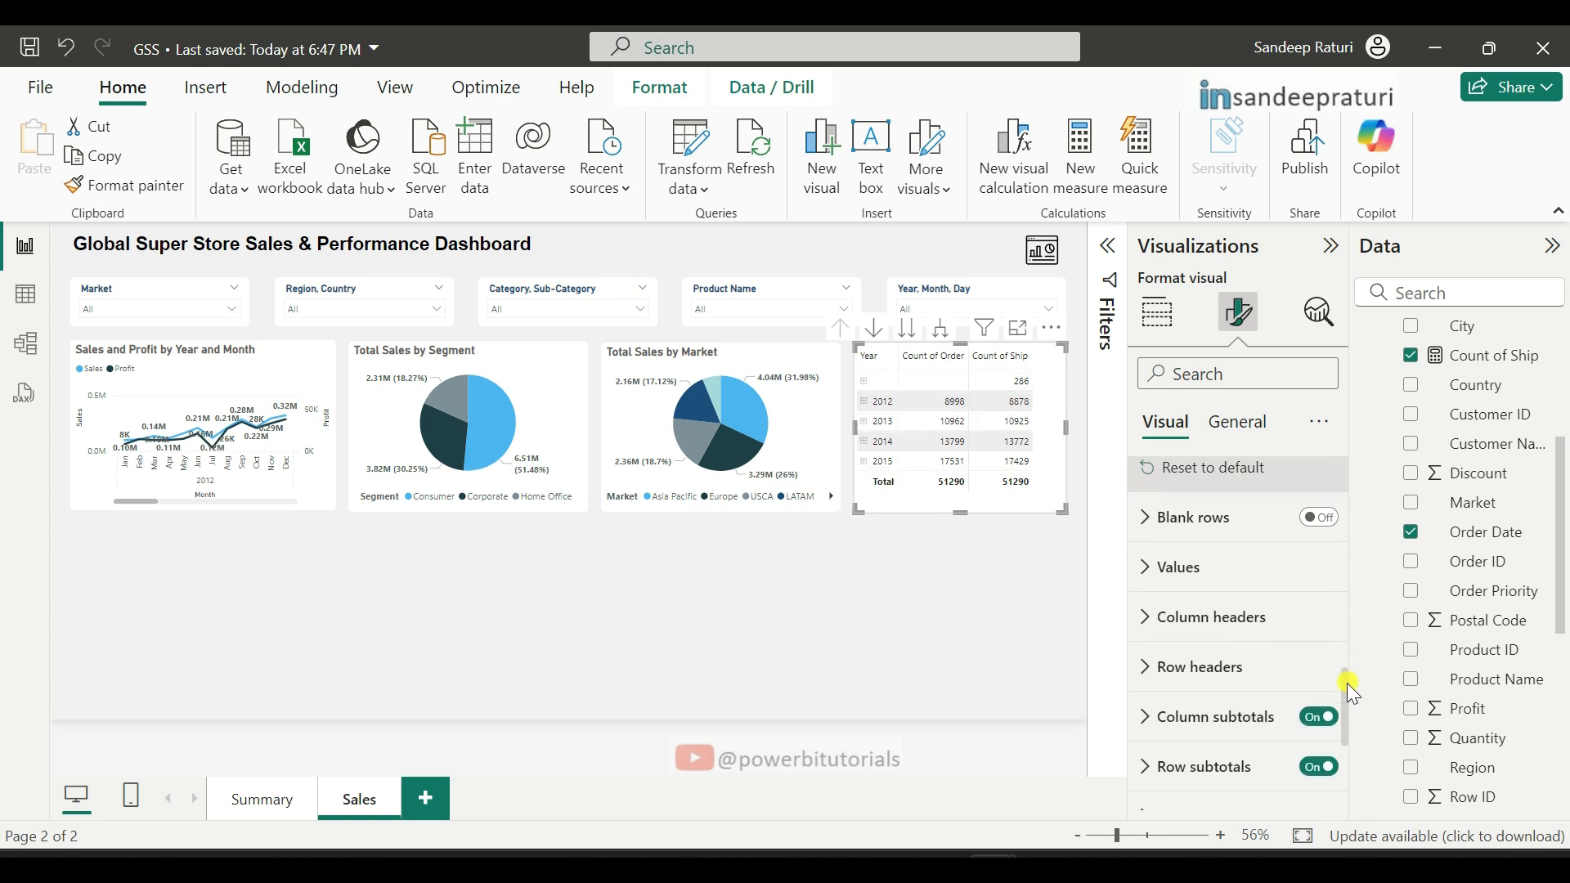
pyautogui.click(1259, 654)
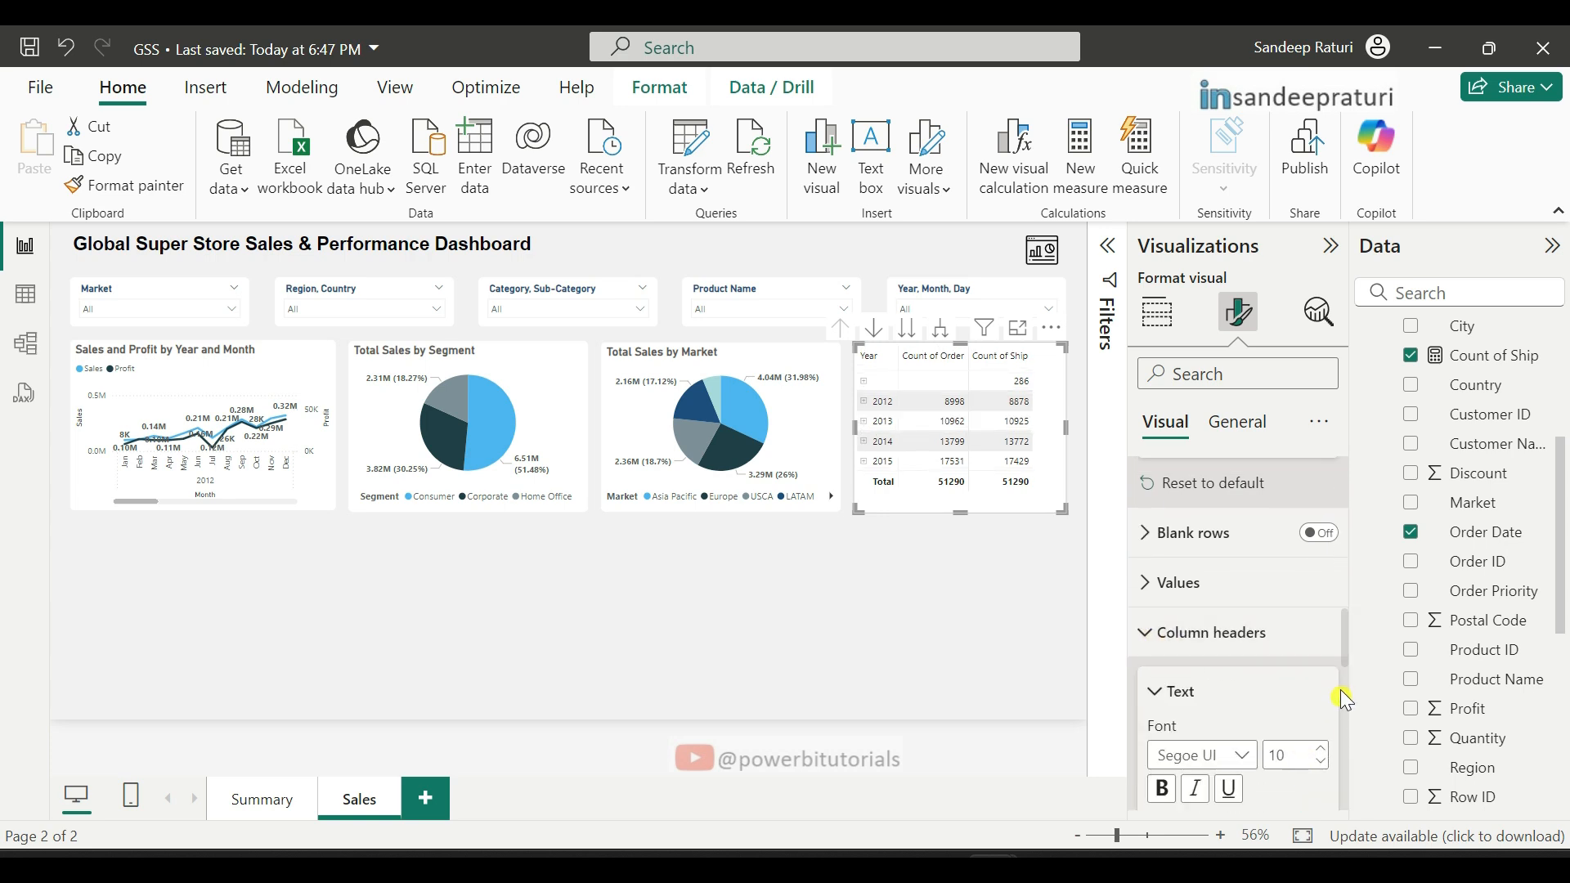
pyautogui.scroll(-3, 1343, 640)
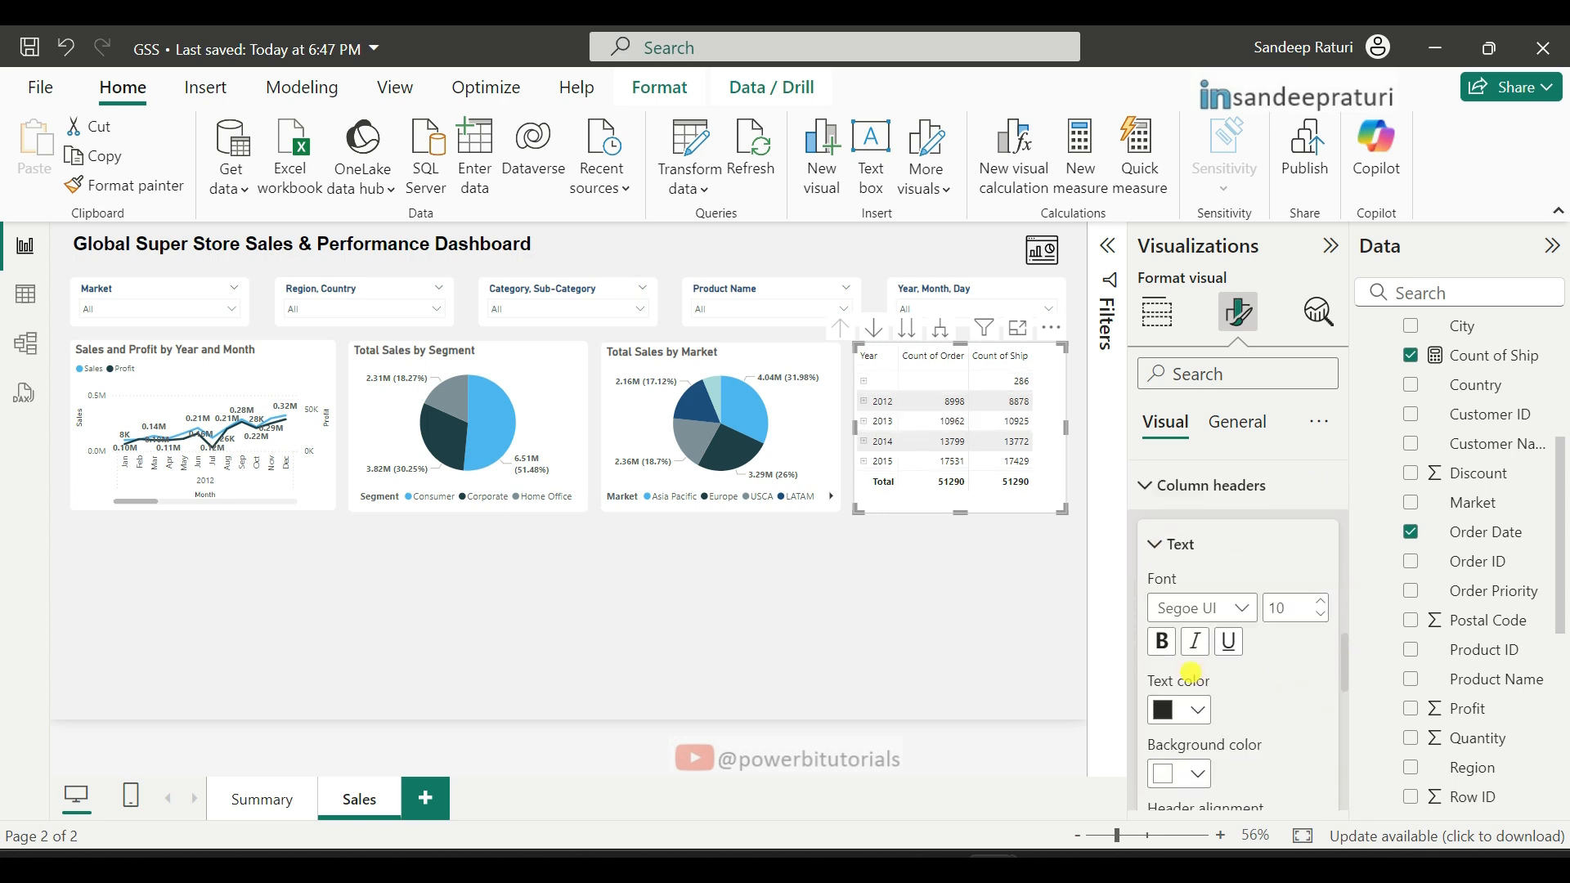
pyautogui.click(1162, 642)
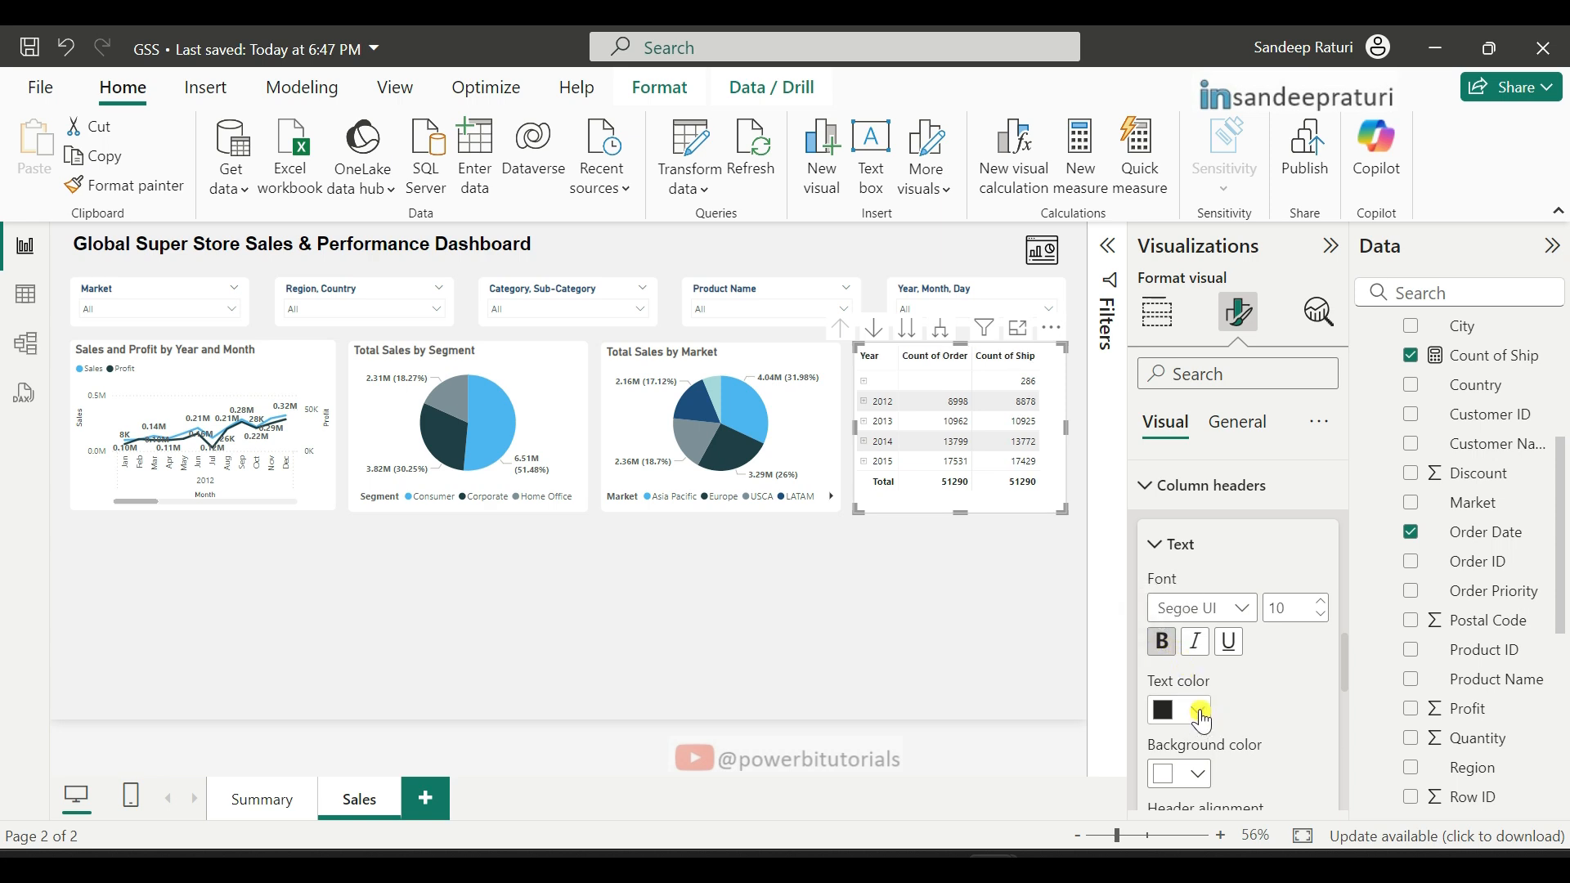
pyautogui.click(1200, 718)
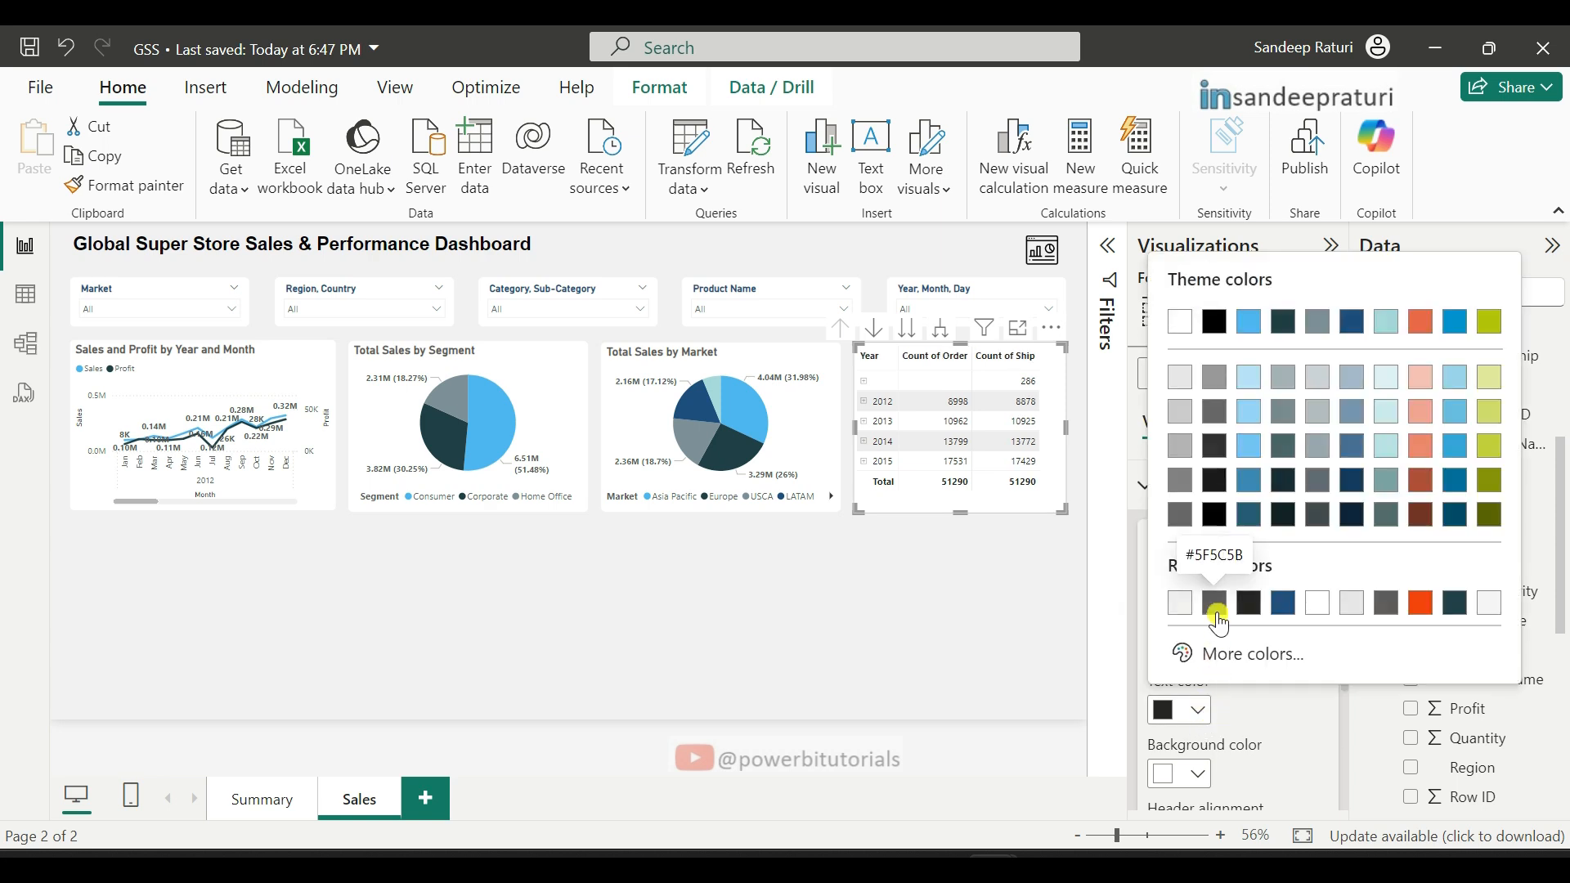
pyautogui.click(1218, 614)
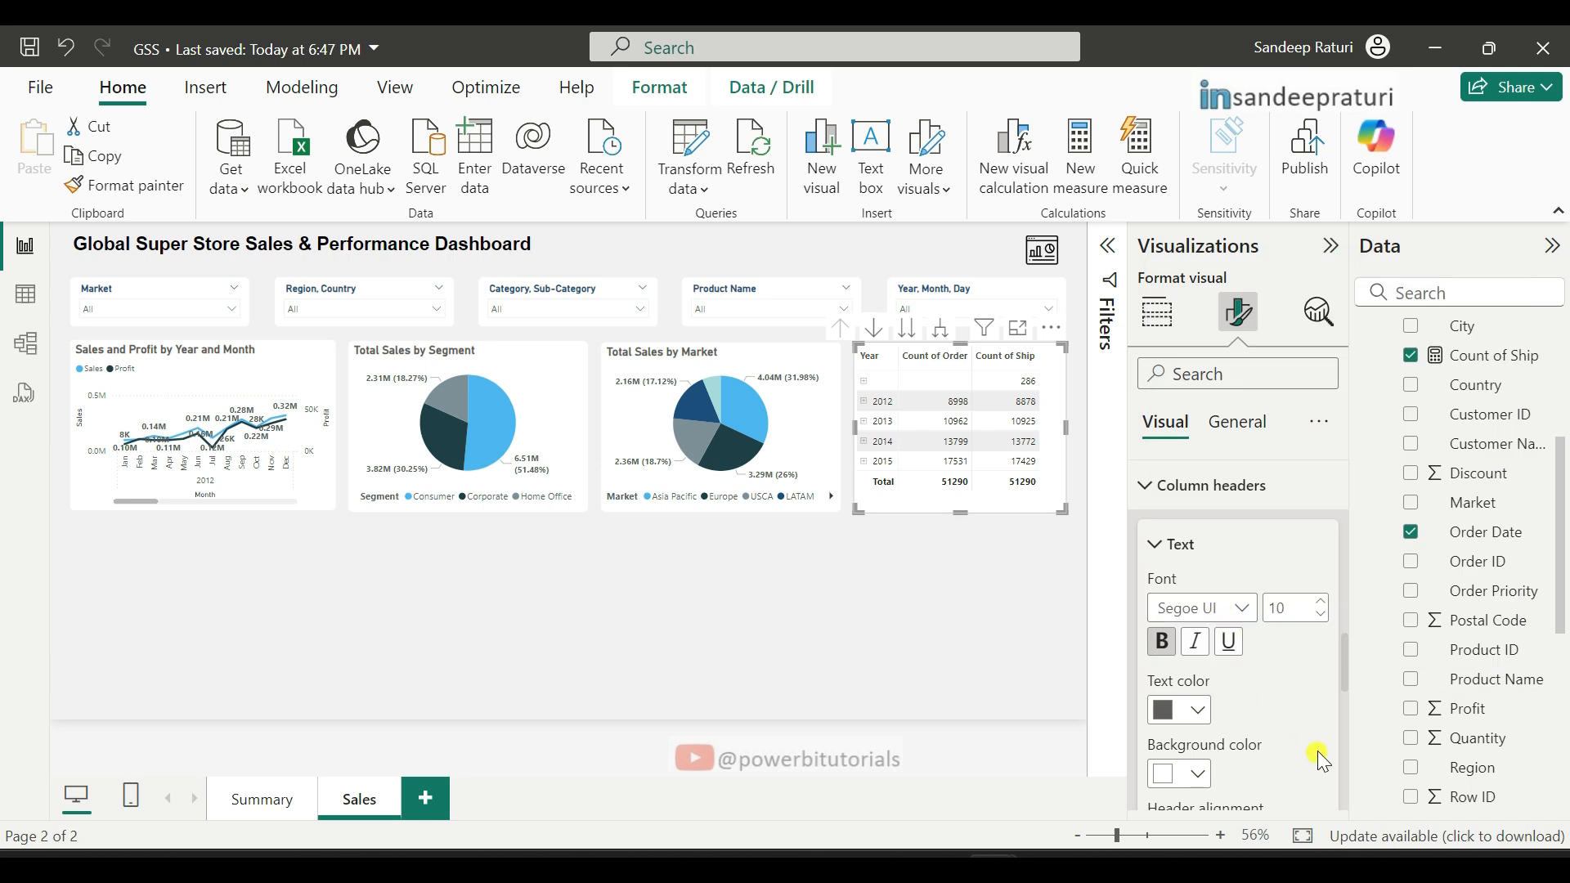
# Step: Turn on the matrix title and set its text to "Count of Orders & Shipments by Year & Month"
pyautogui.scroll(5, 1318, 751)
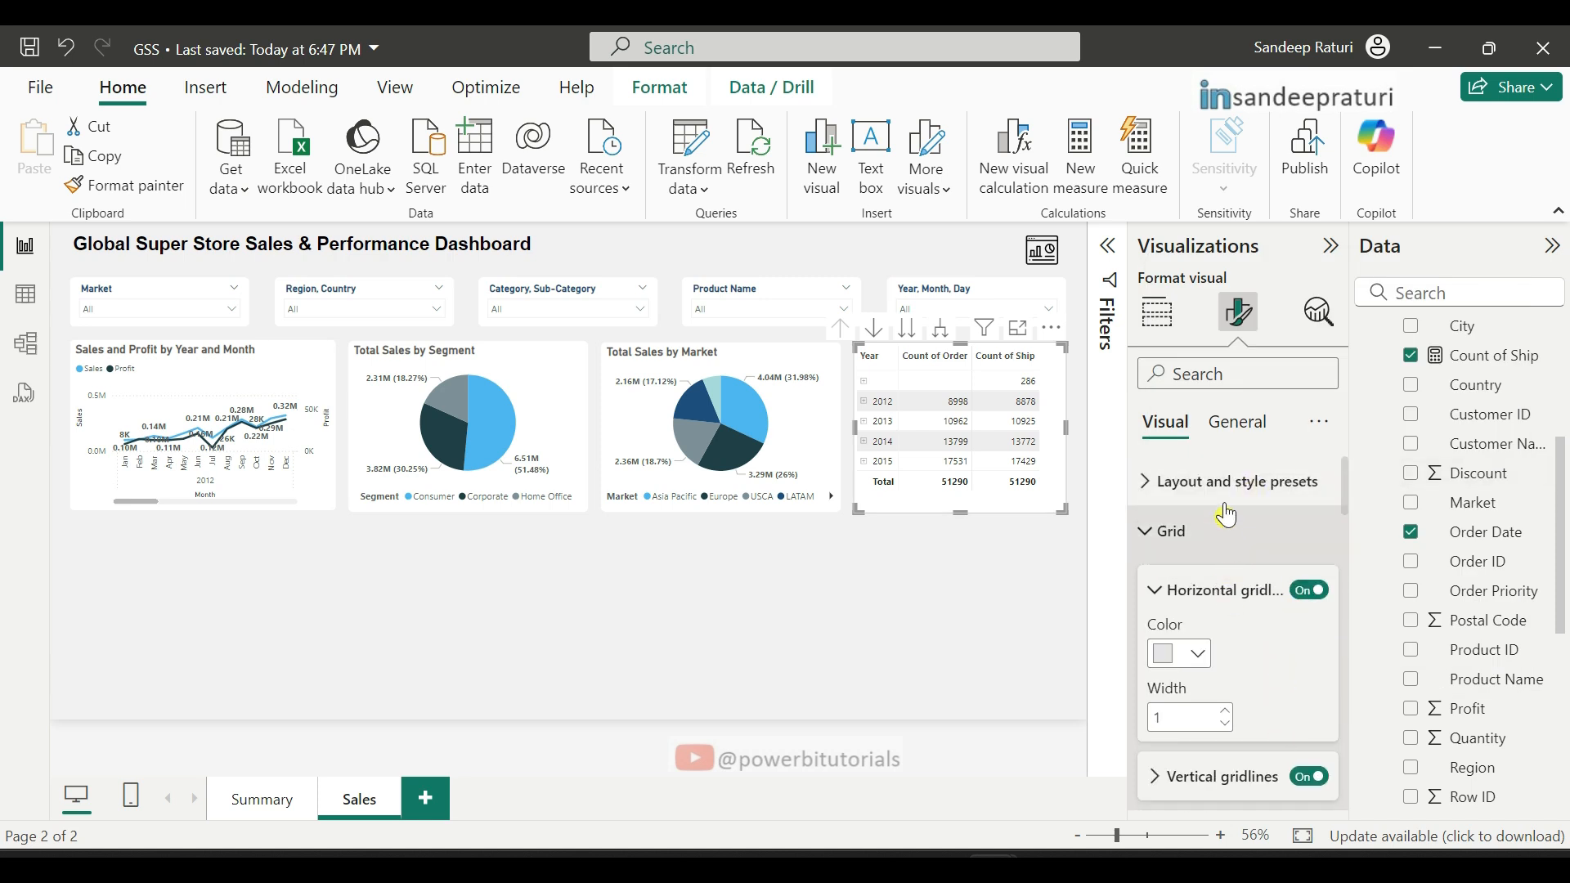
pyautogui.click(1239, 423)
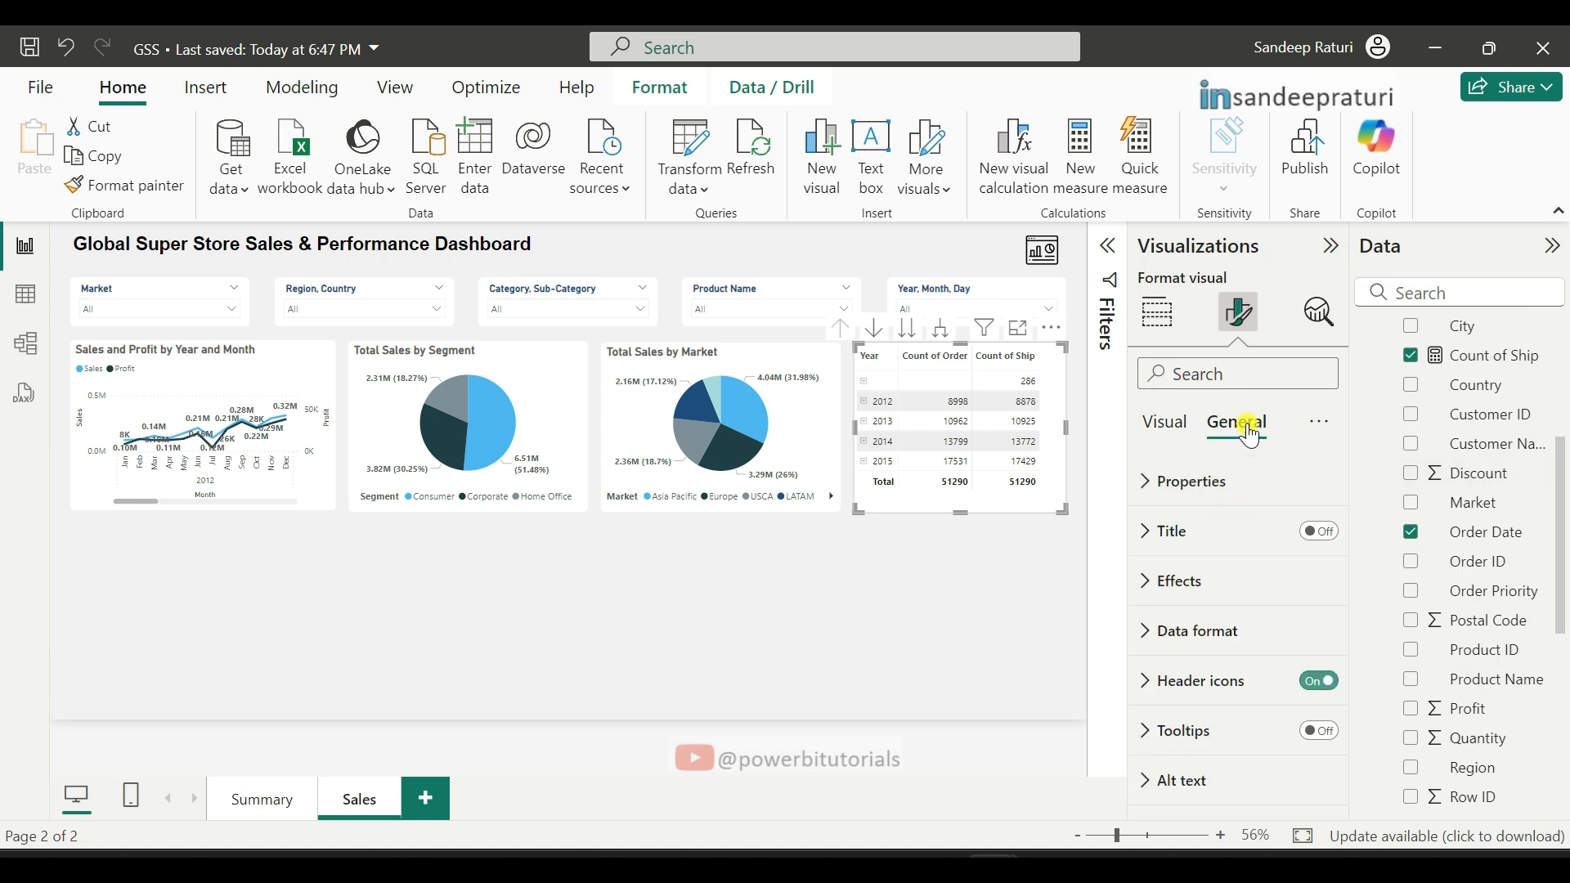
pyautogui.click(1319, 531)
pyautogui.click(1185, 542)
pyautogui.click(1190, 659)
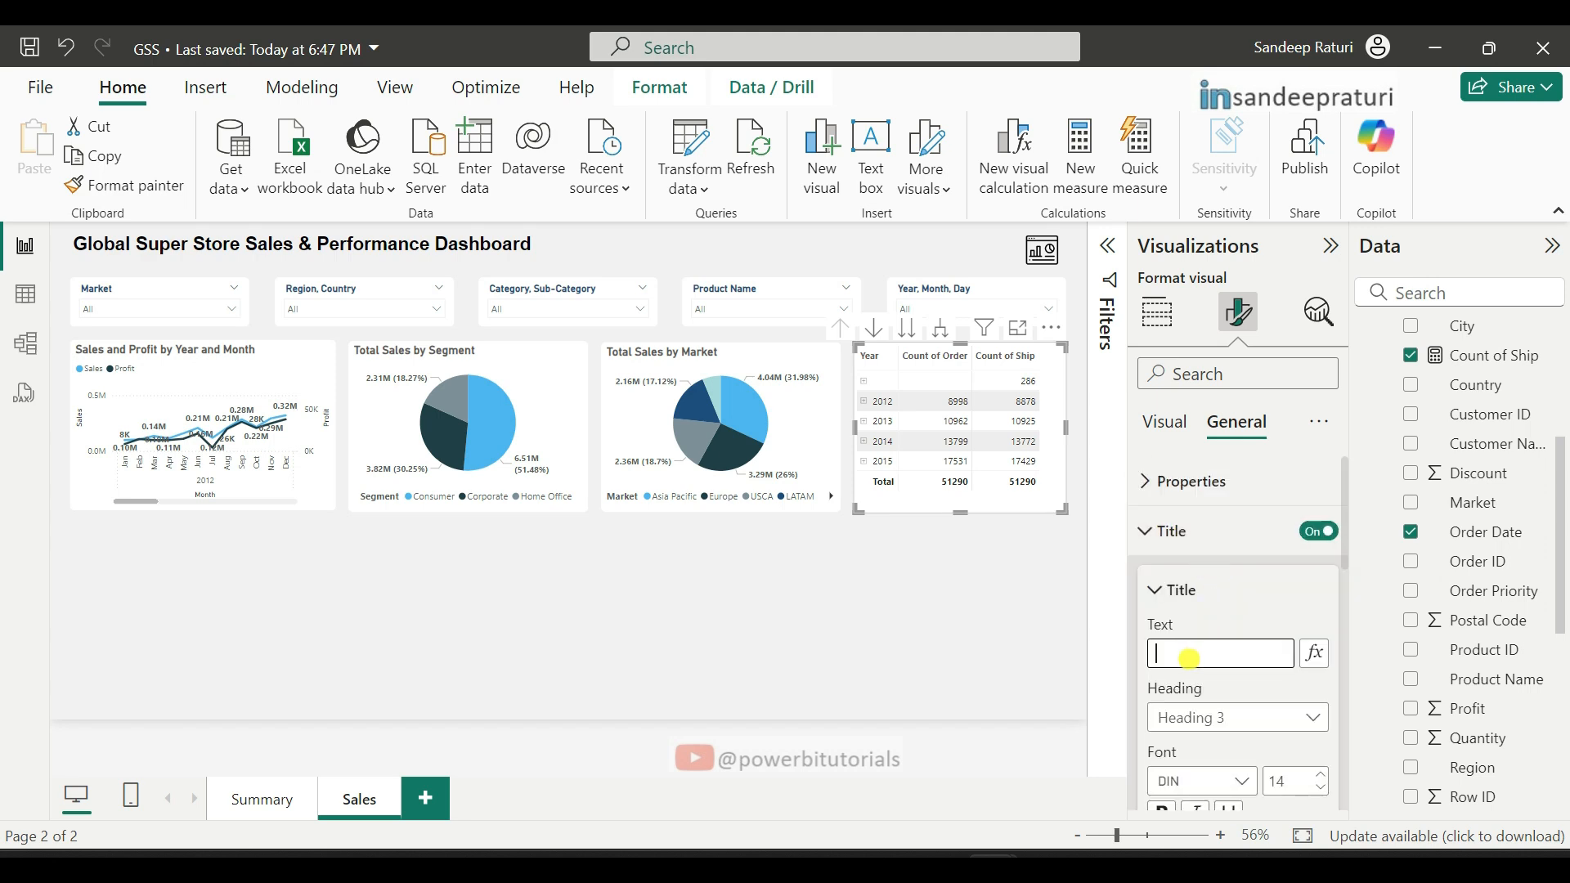
pyautogui.write('Count of Orders & Shipme')
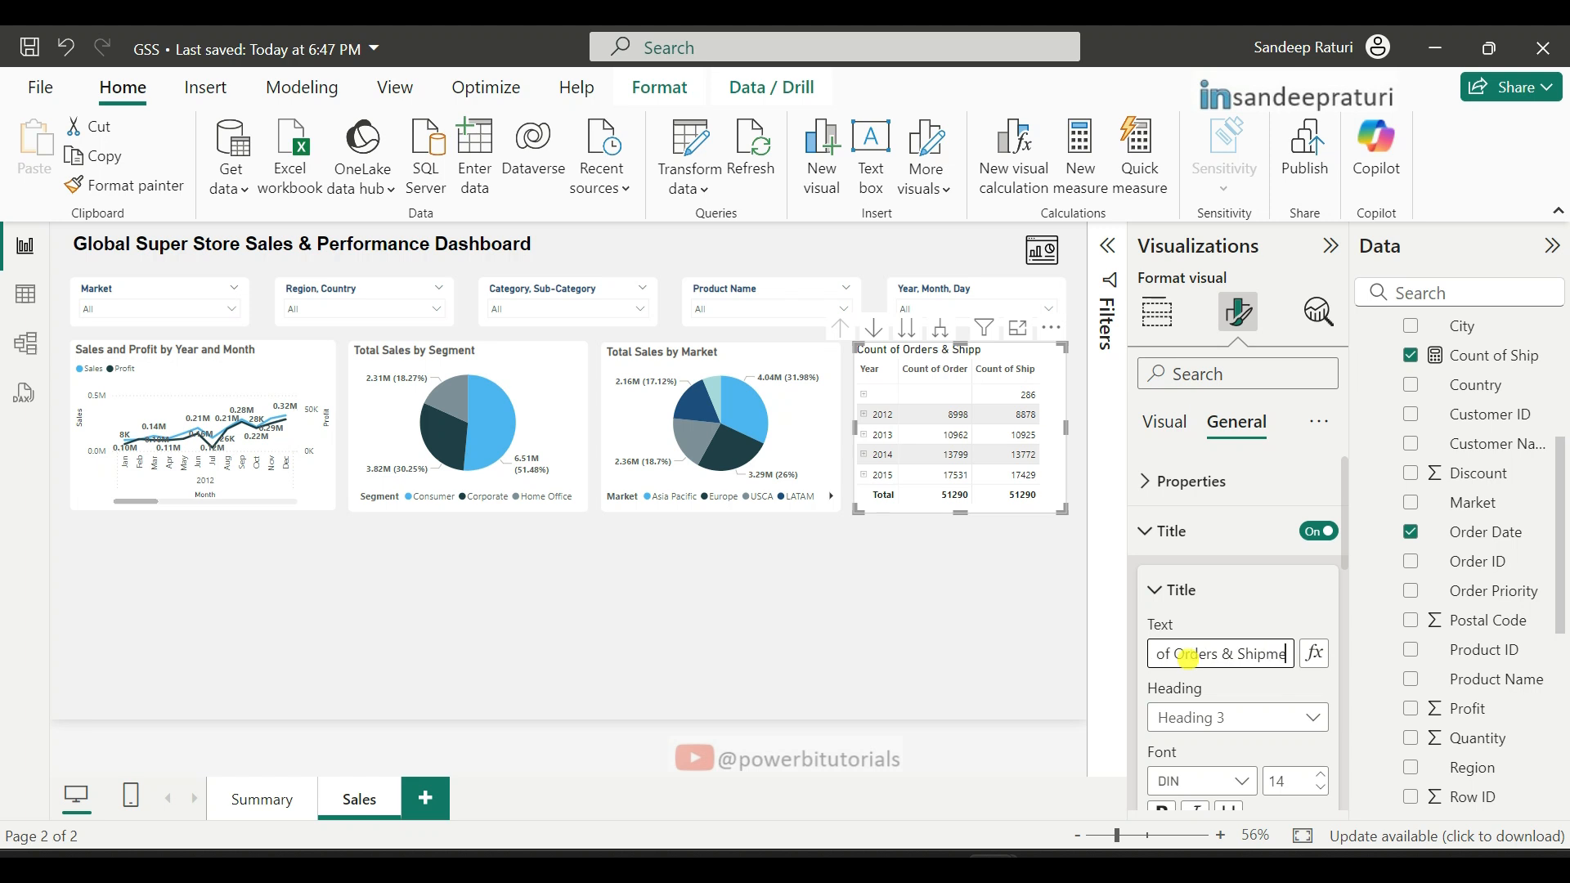
pyautogui.write('nts by Year & Month')
# Step: Set the matrix title's text color to the dark gray among the recent colors
pyautogui.scroll(-2, 1175, 724)
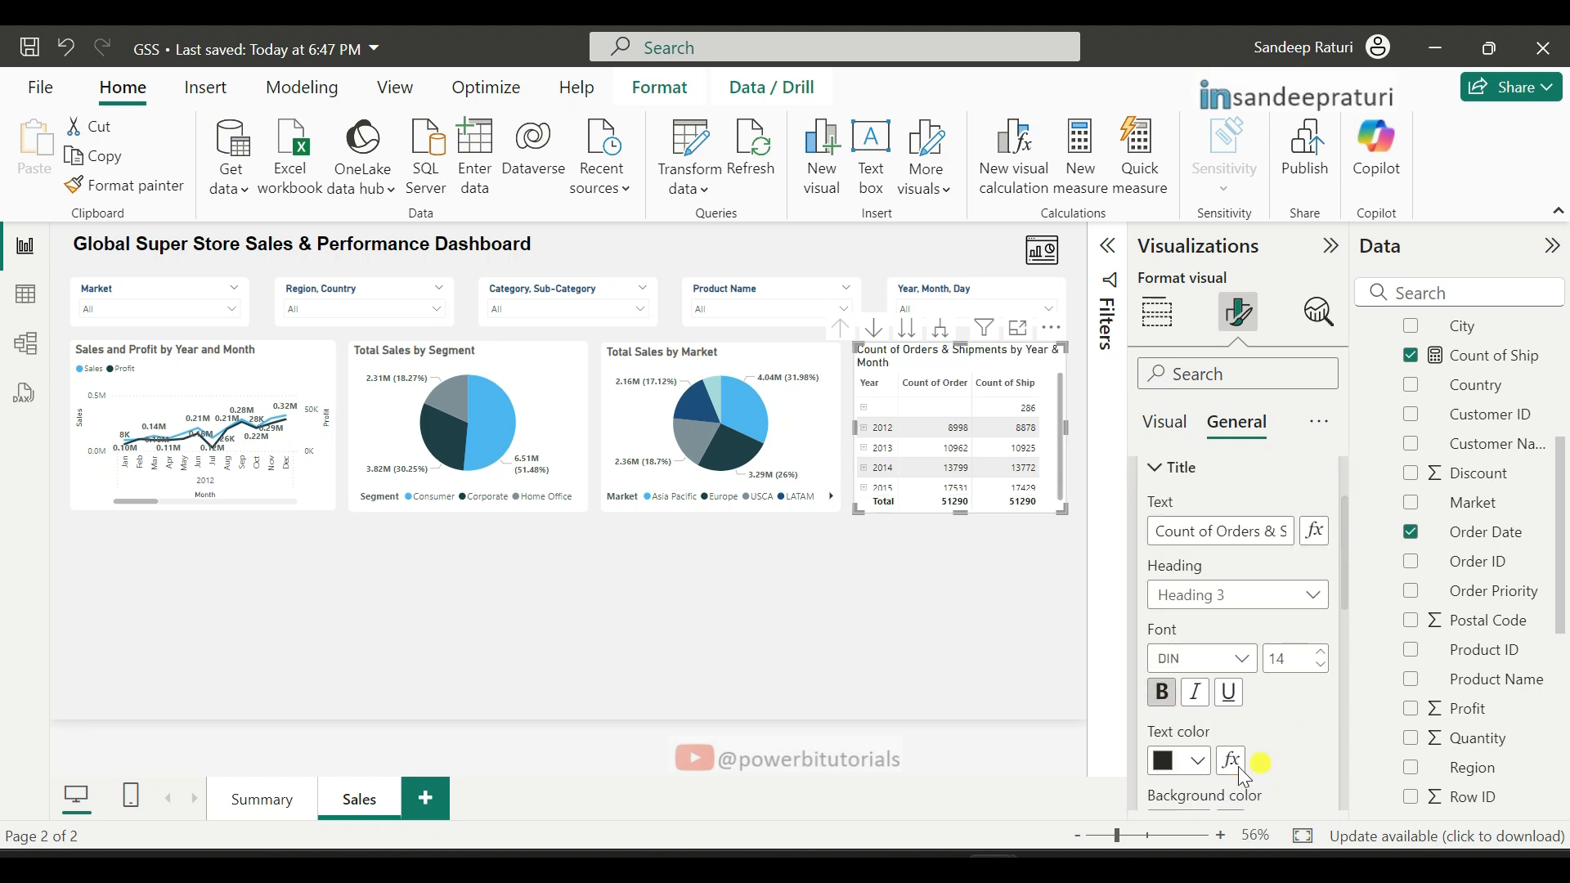
pyautogui.click(1199, 762)
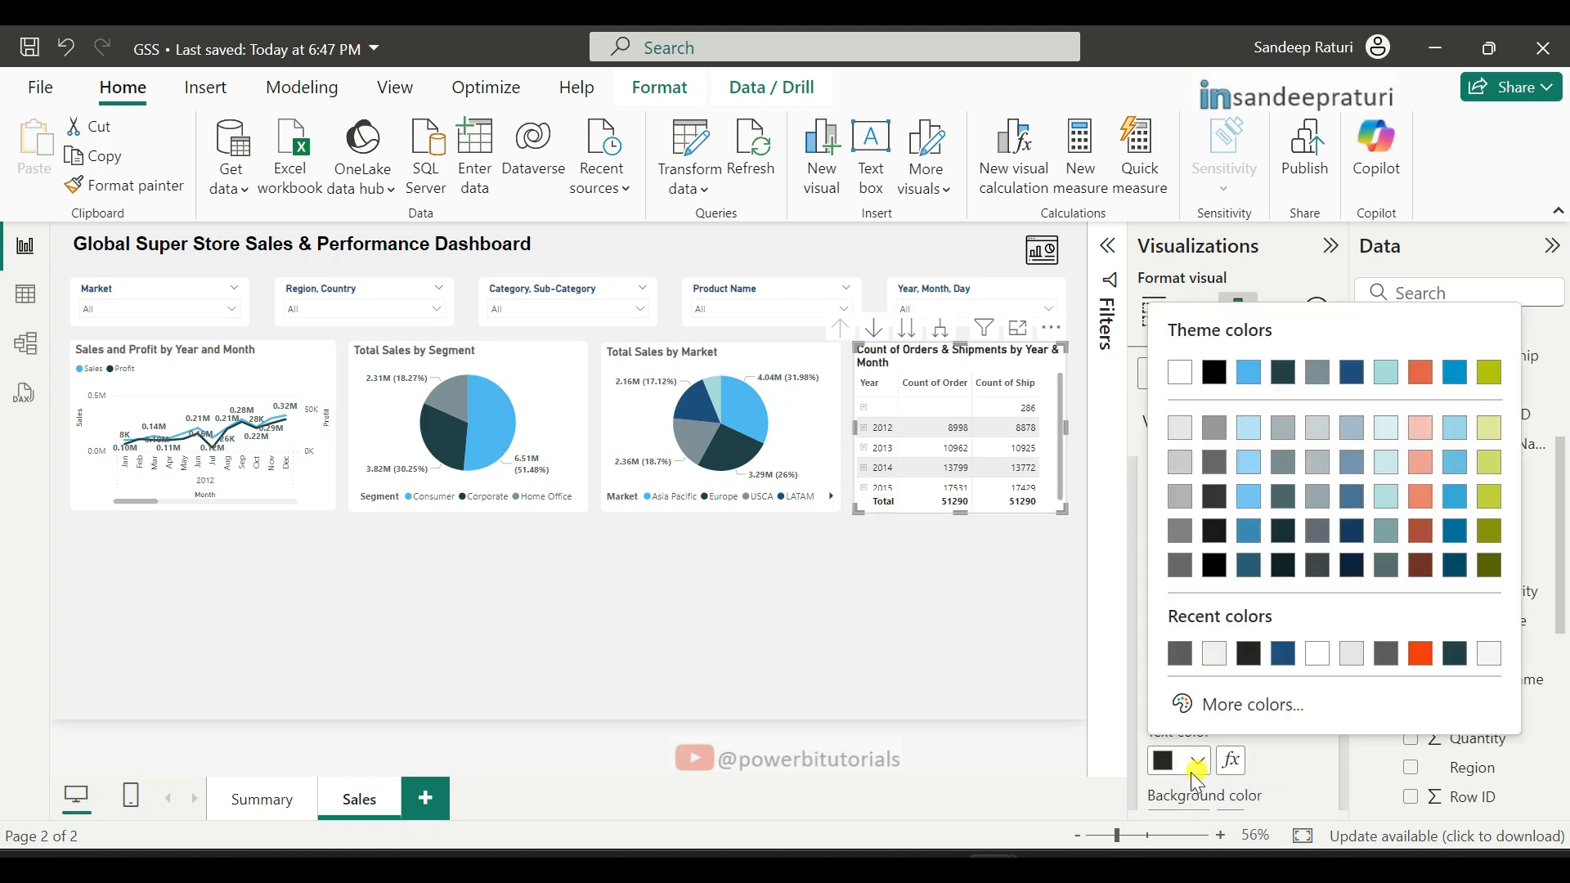
pyautogui.click(1179, 654)
pyautogui.click(1235, 470)
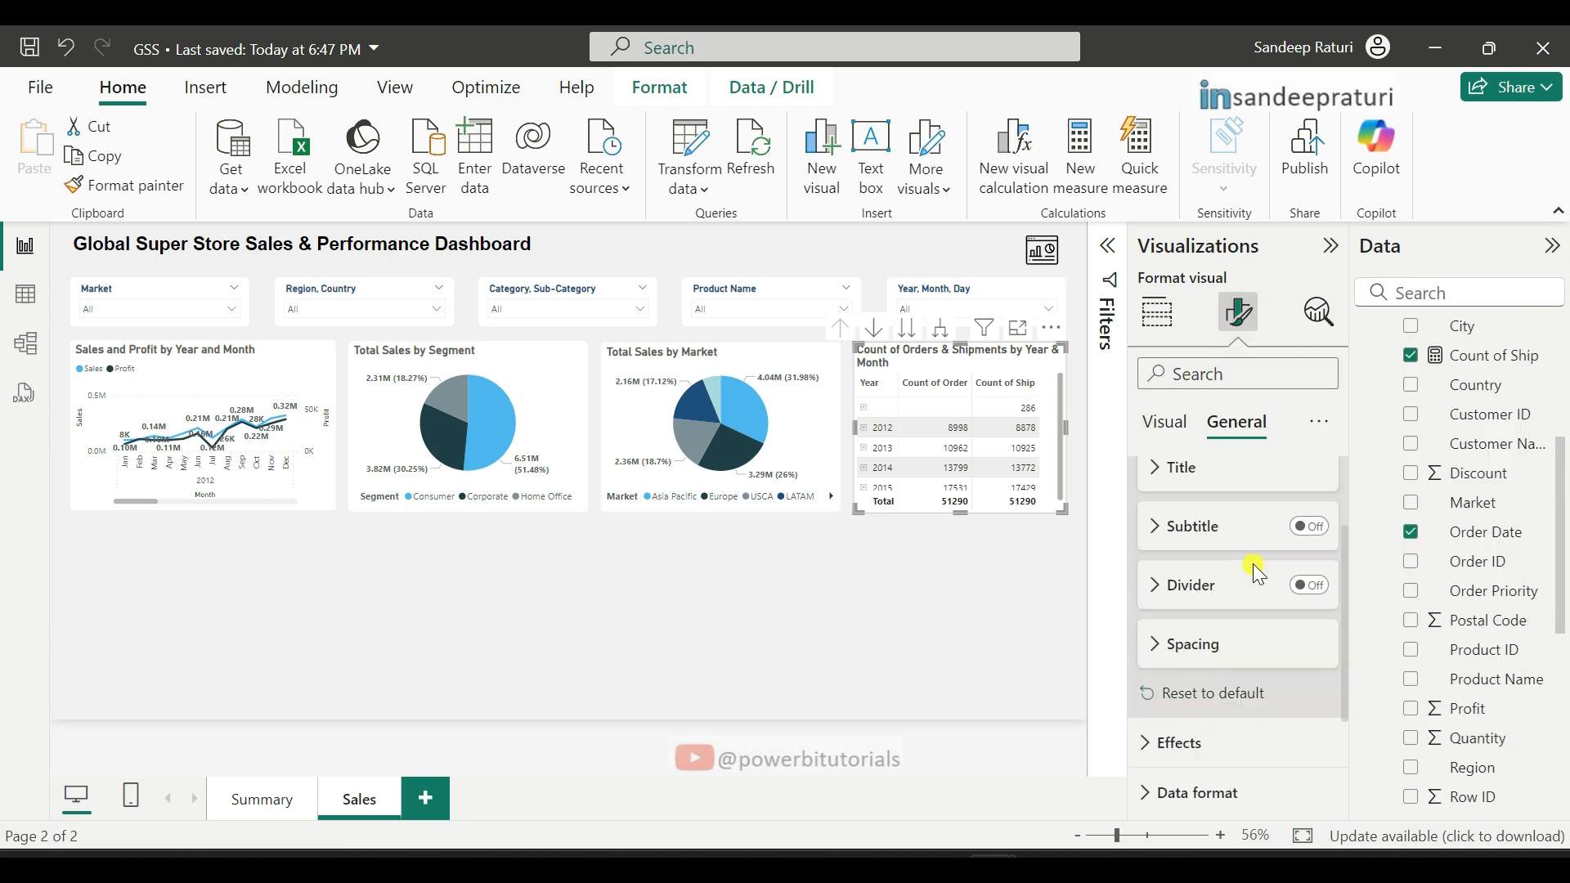
# Step: Turn on the matrix's visual border, color it with the light gray among the recent colors and set rounded corners to 7 px
pyautogui.moveTo(1343, 599); pyautogui.dragTo(1218, 709)
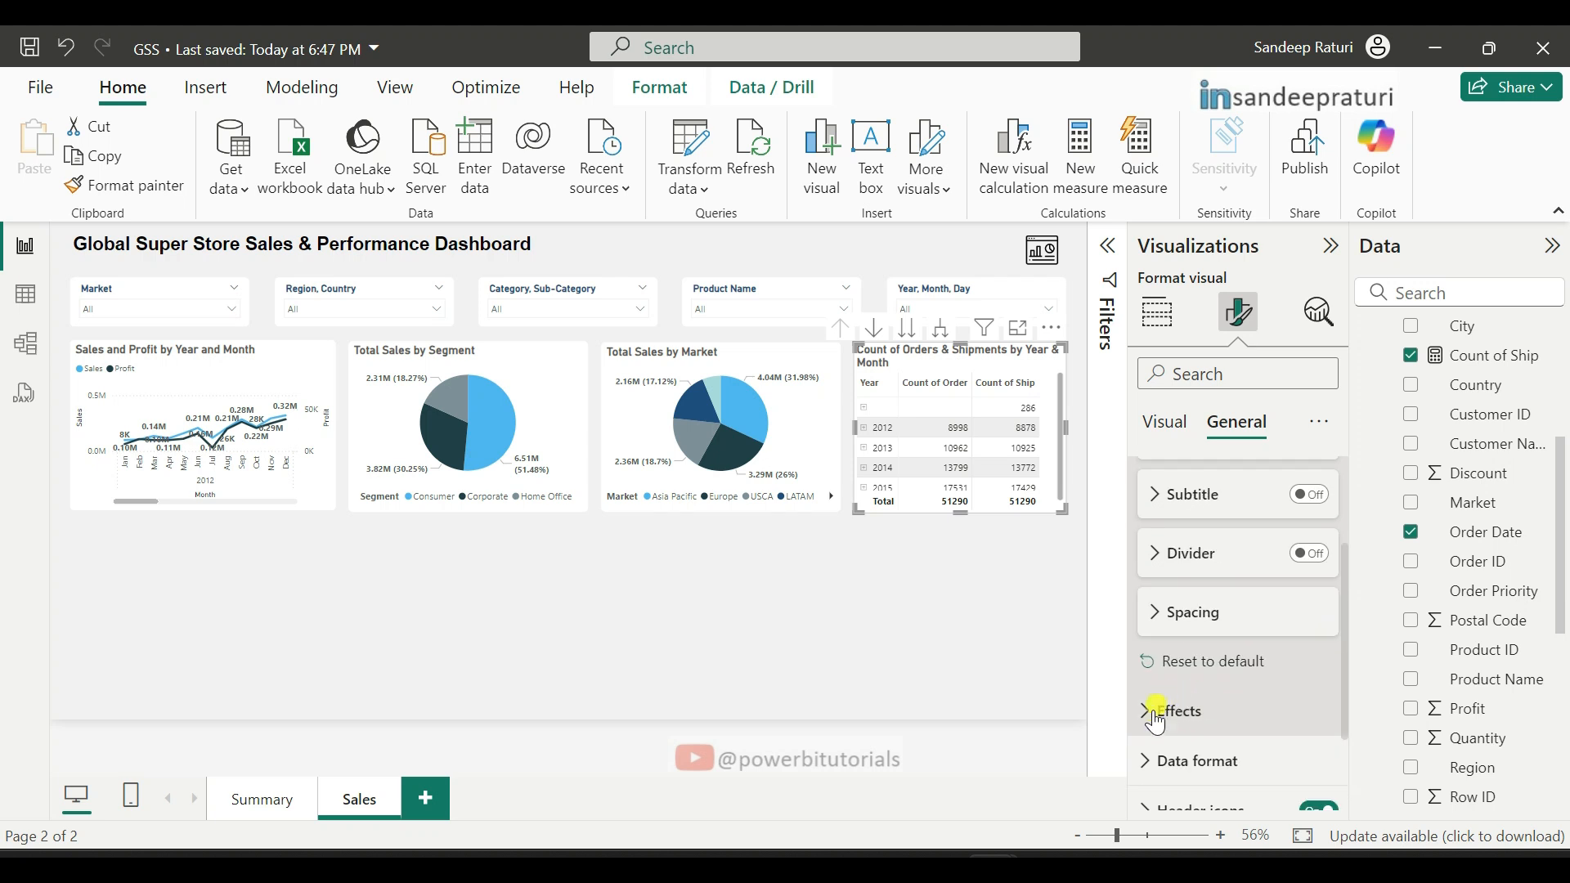
pyautogui.click(1156, 713)
pyautogui.moveTo(1349, 564); pyautogui.dragTo(1344, 686)
pyautogui.click(1311, 629)
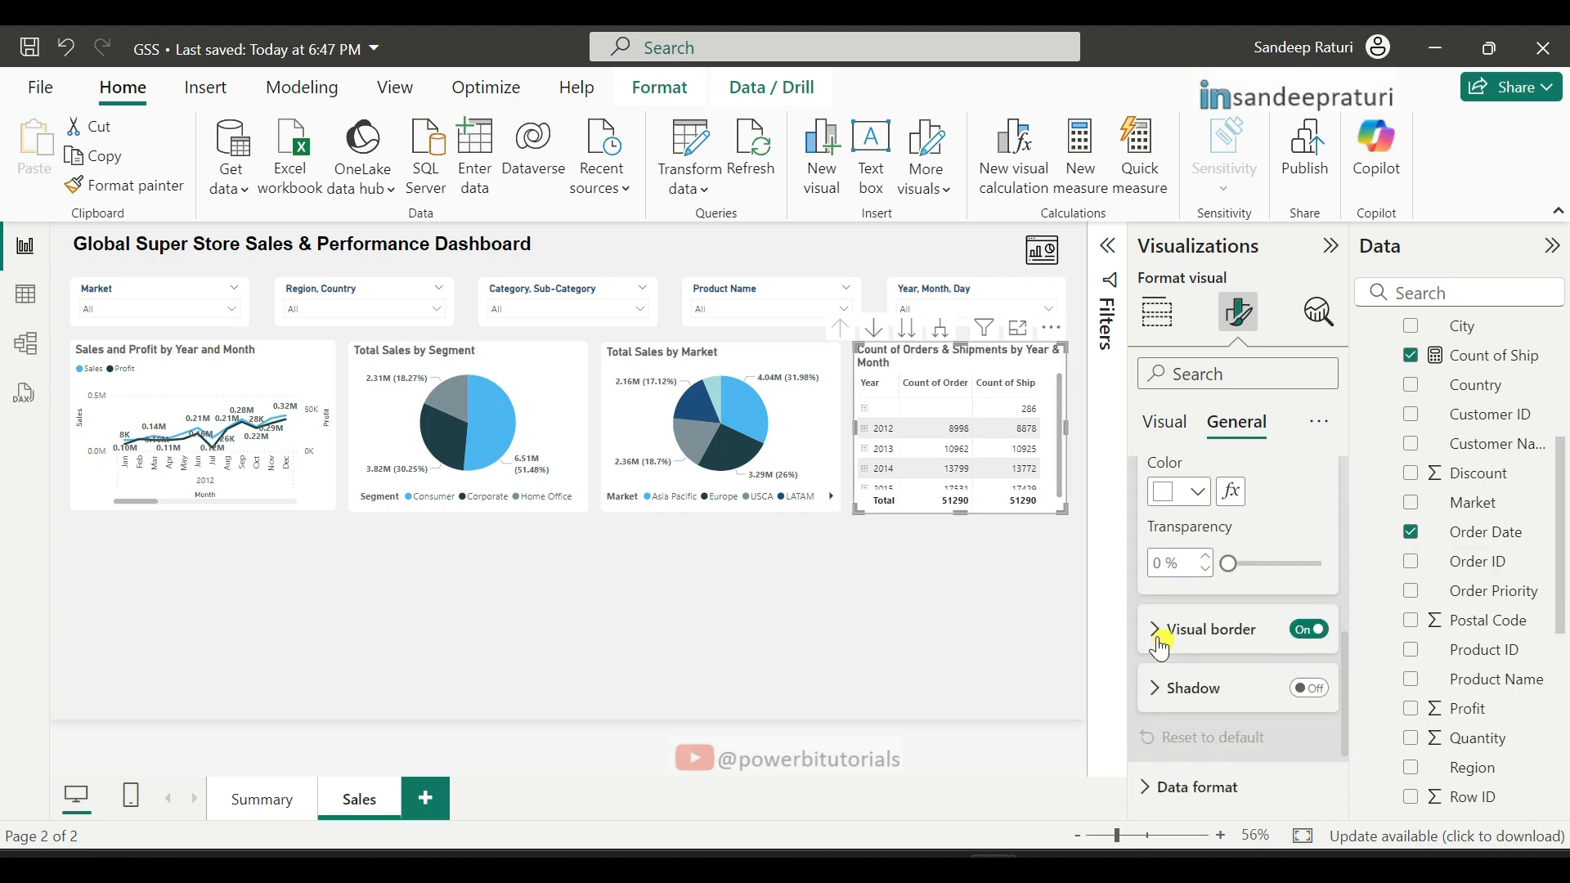
pyautogui.click(1156, 631)
pyautogui.click(1200, 694)
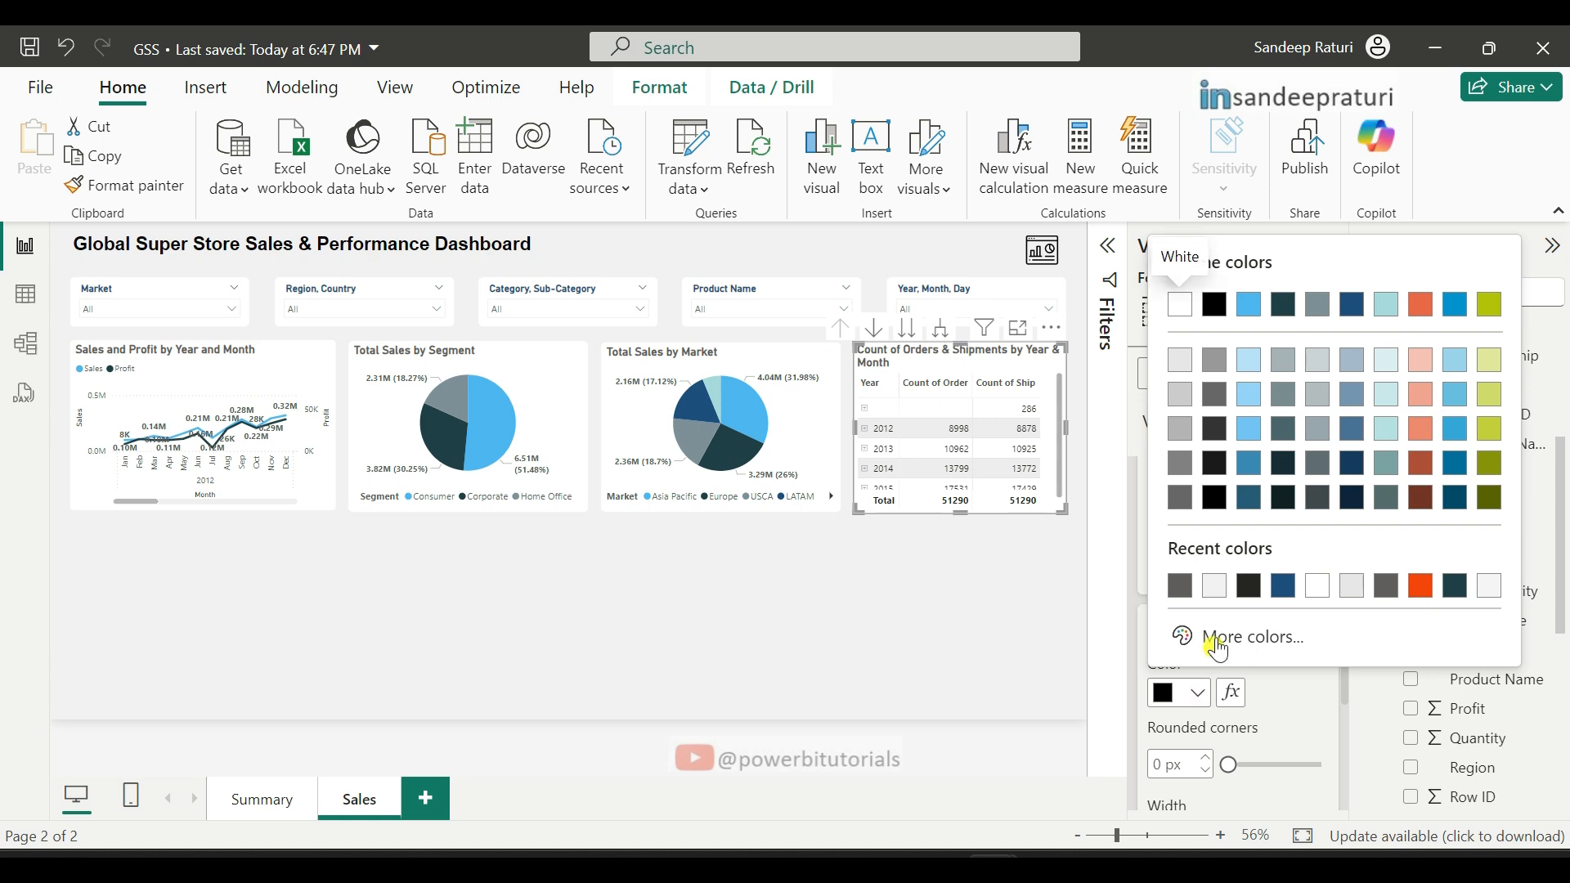
pyautogui.click(1217, 588)
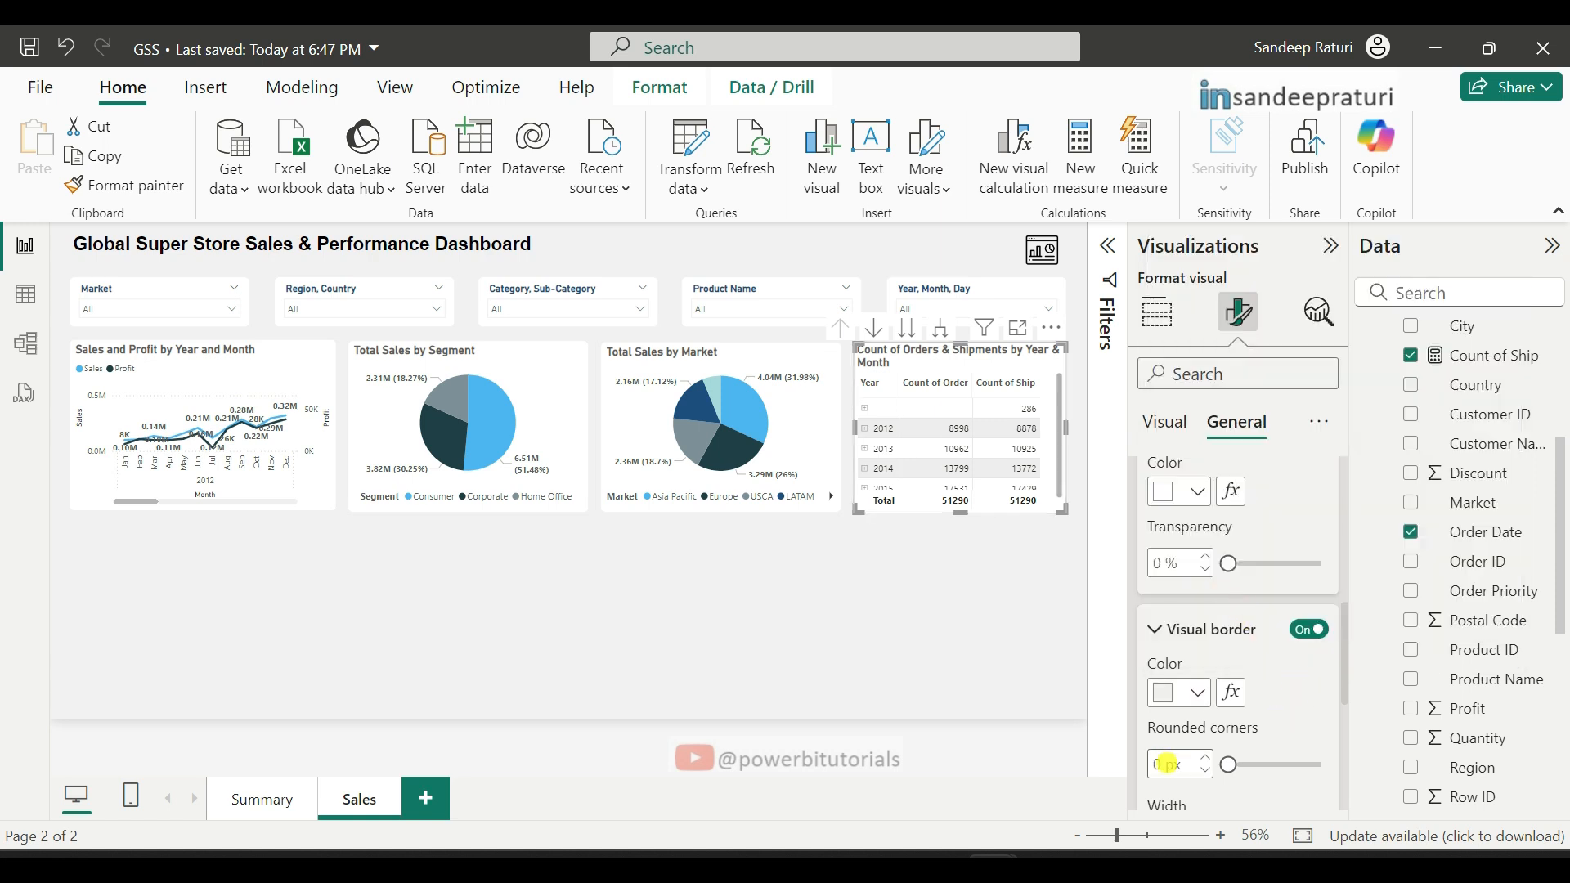
pyautogui.click(1176, 760)
pyautogui.write('7')
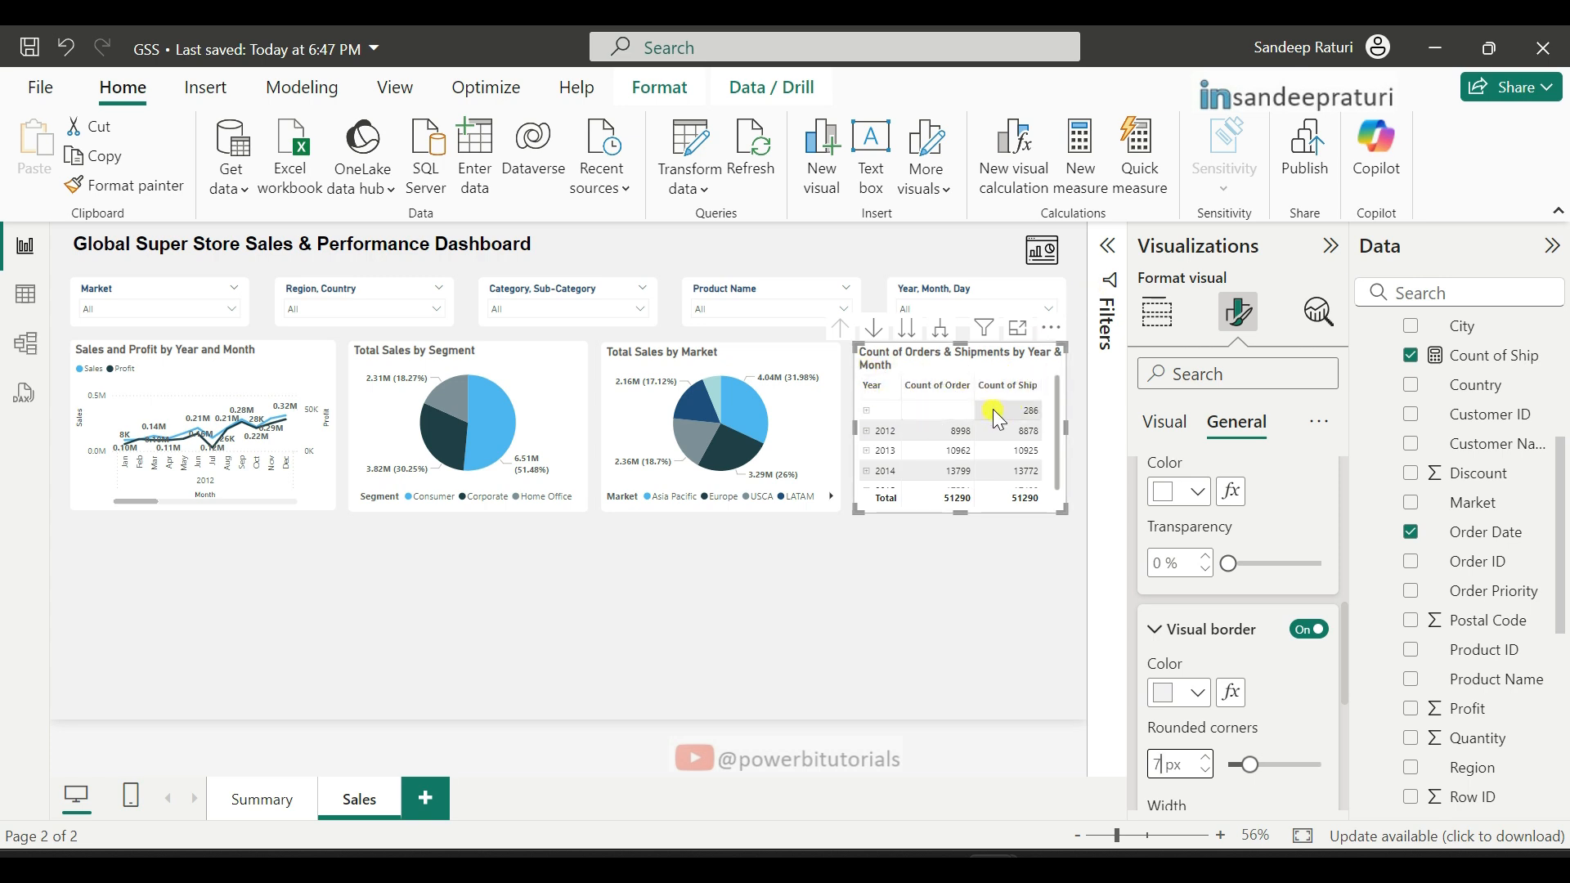
# Step: Apply an advanced filter on the matrix so that Year is not blank
pyautogui.click(1110, 247)
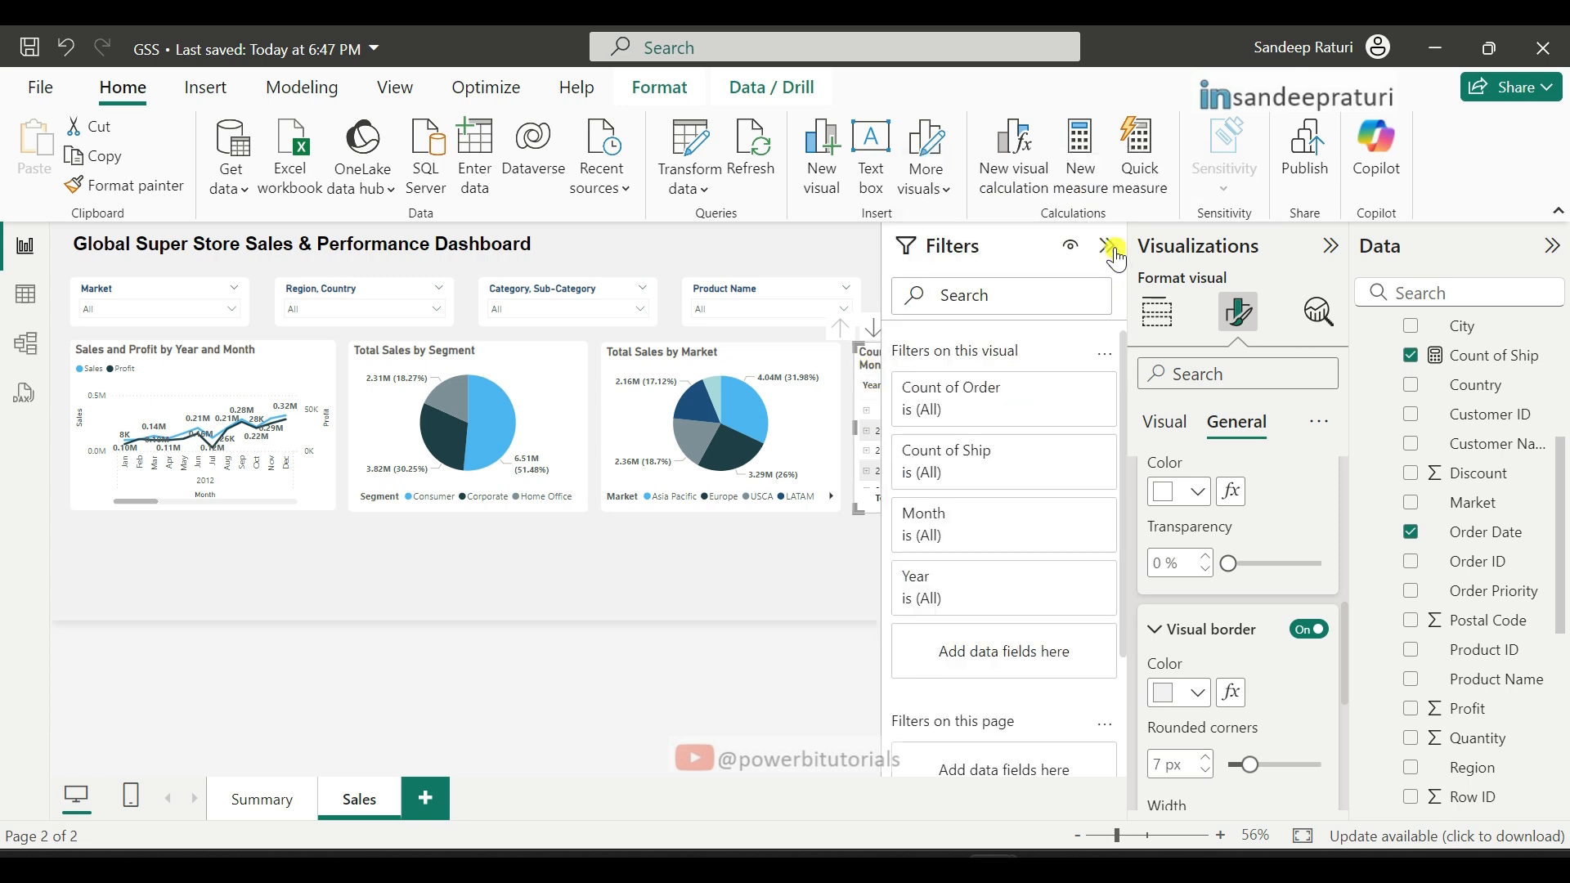
pyautogui.click(1070, 577)
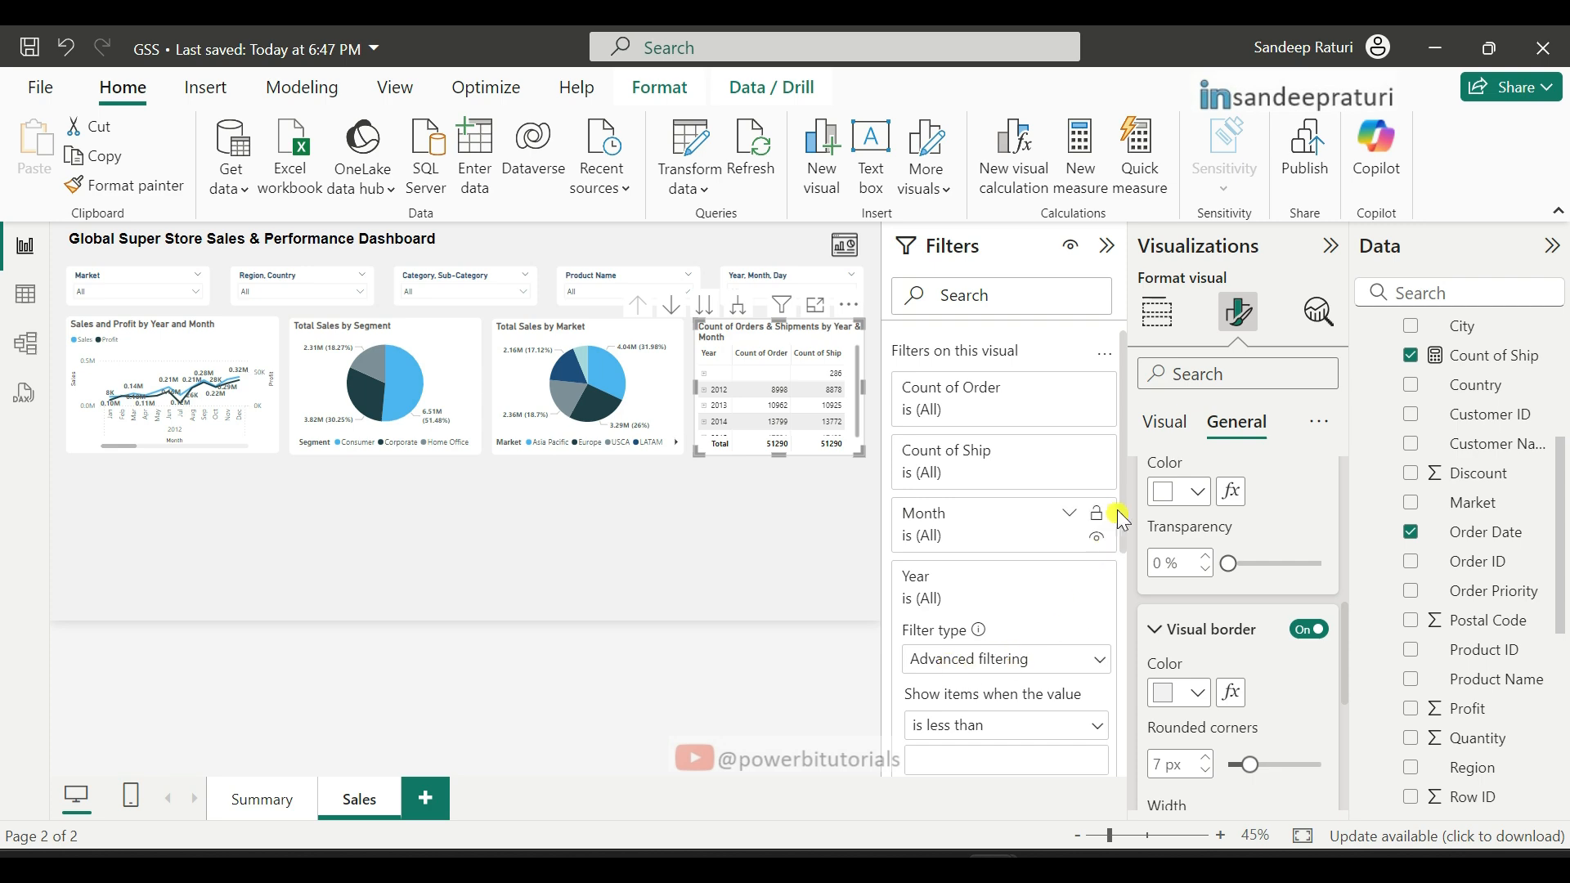
pyautogui.scroll(-3, 1122, 502)
pyautogui.click(1067, 556)
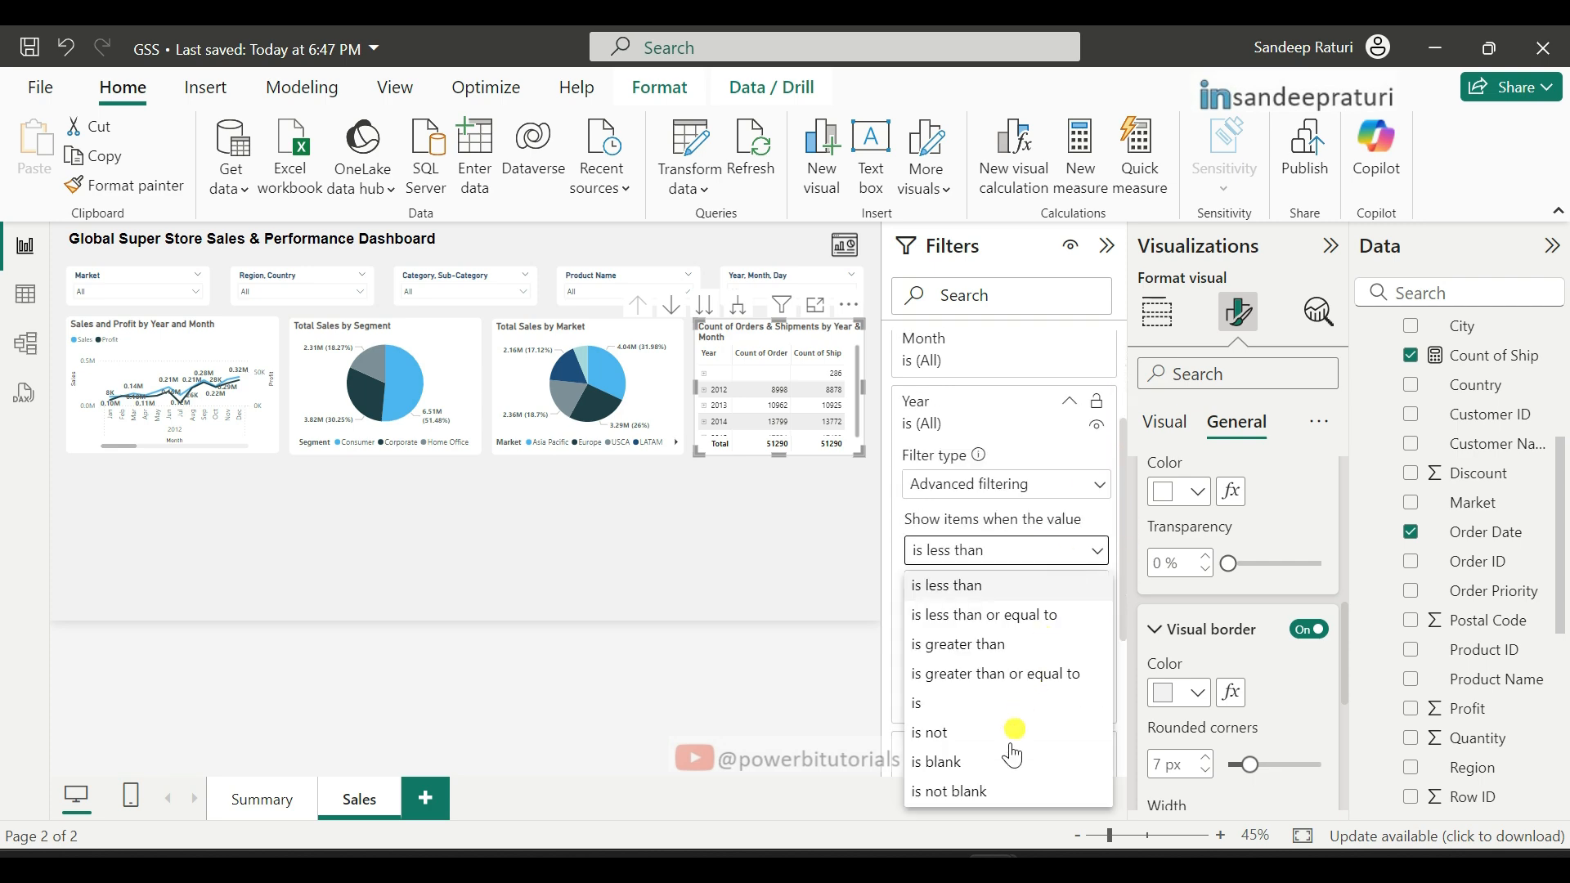
pyautogui.click(961, 789)
pyautogui.click(1079, 664)
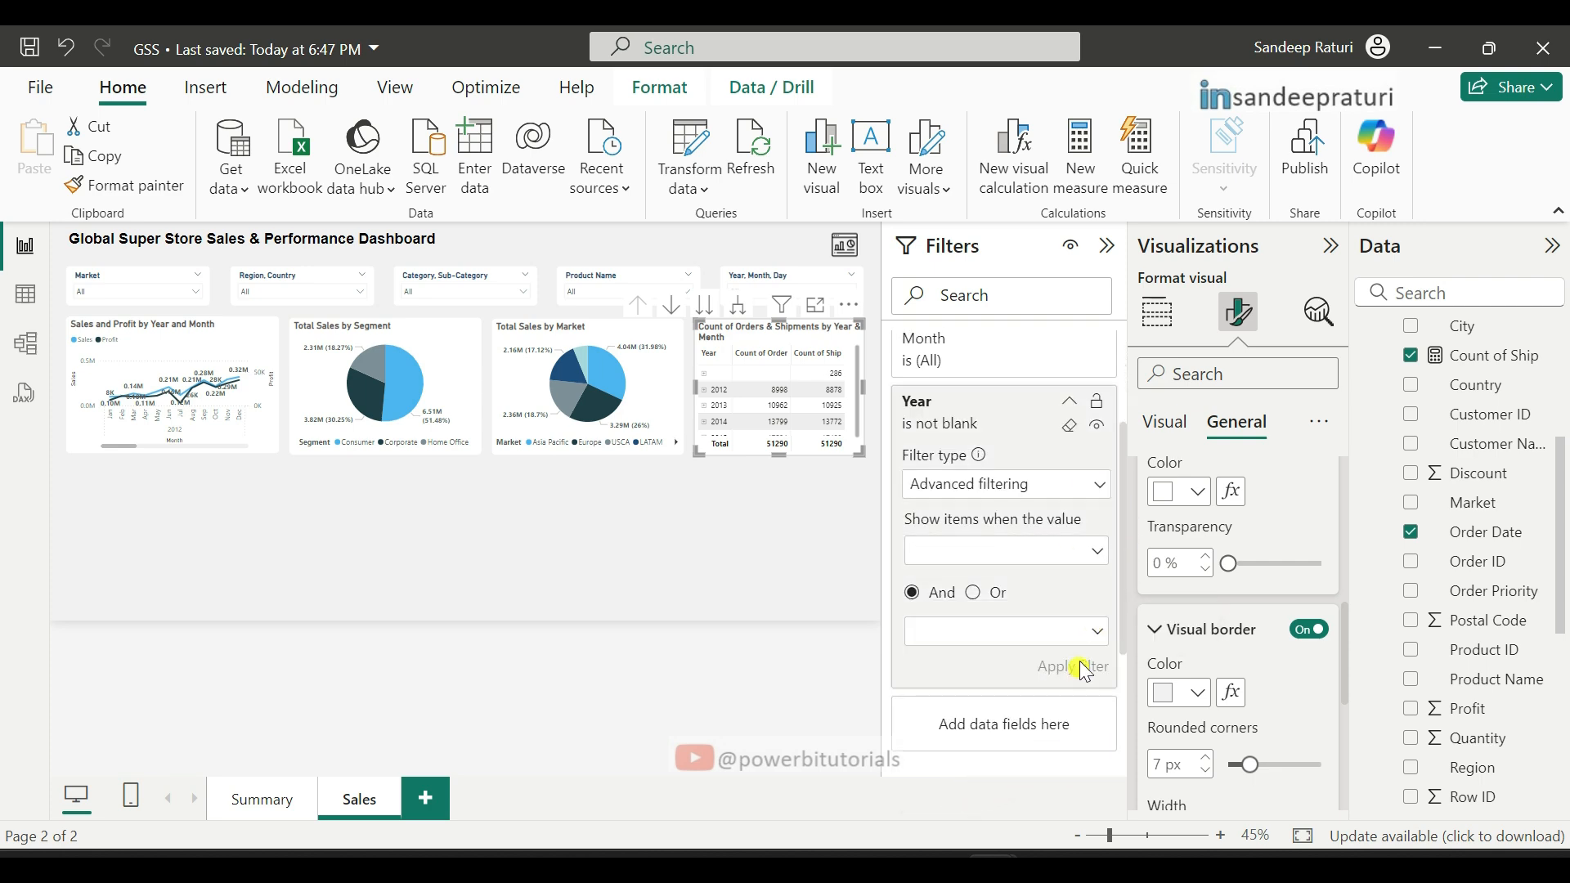
# Step: Collapse the Filters, Visualizations and Data panes and deselect the matrix
pyautogui.click(1108, 246)
pyautogui.click(1331, 246)
pyautogui.click(1552, 246)
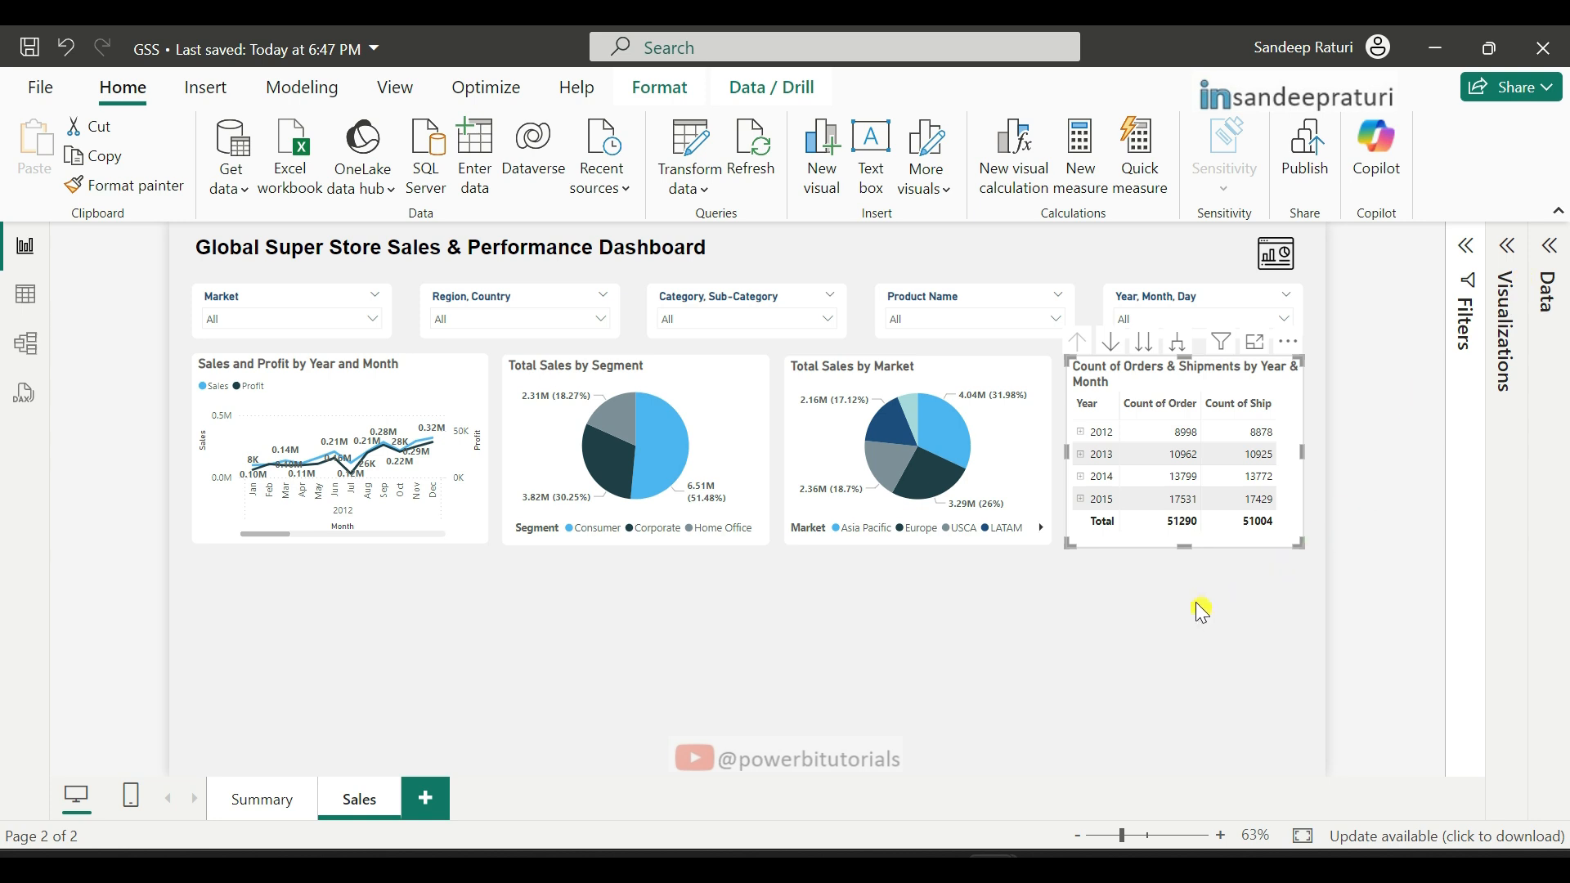
pyautogui.click(1131, 588)
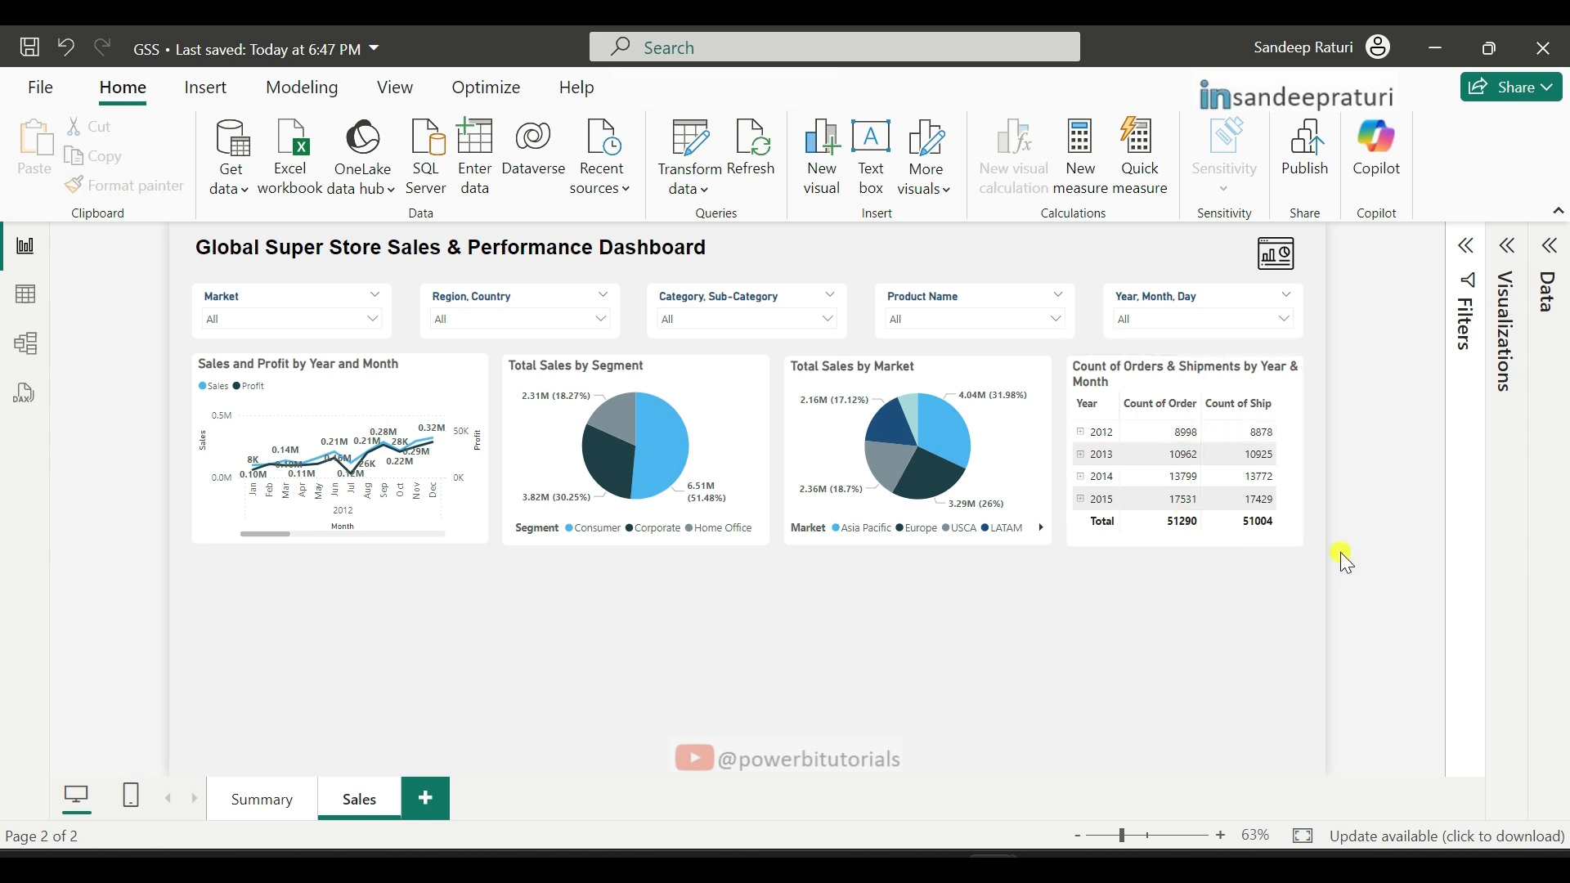
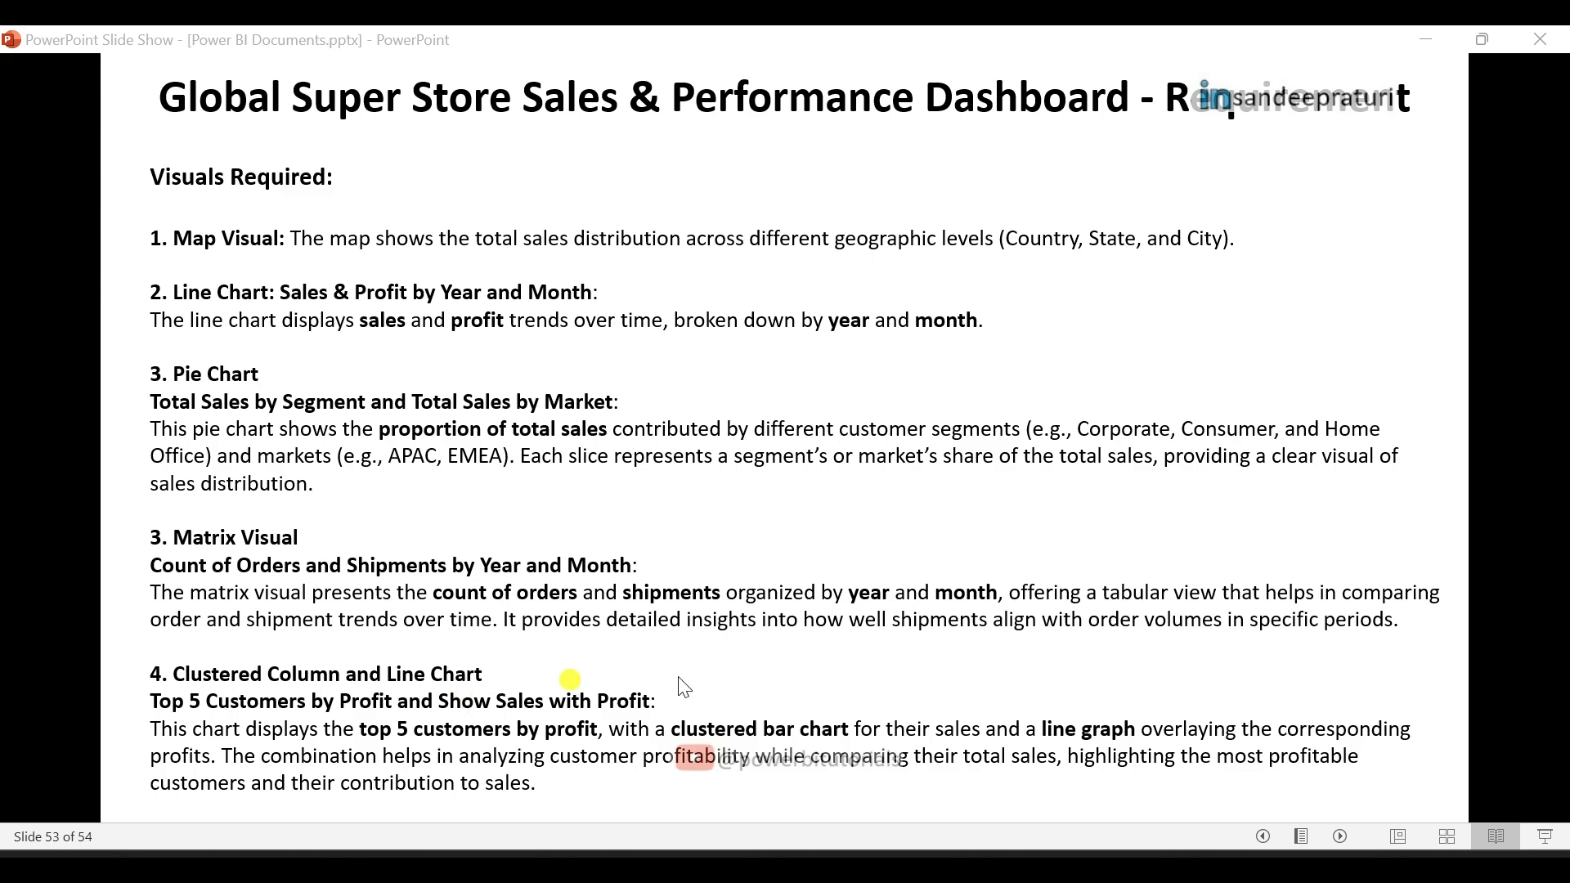
# Step: Add a line and clustered column chart below the Sales and Profit line chart with Customer Name on its X-axis
pyautogui.click(867, 703)
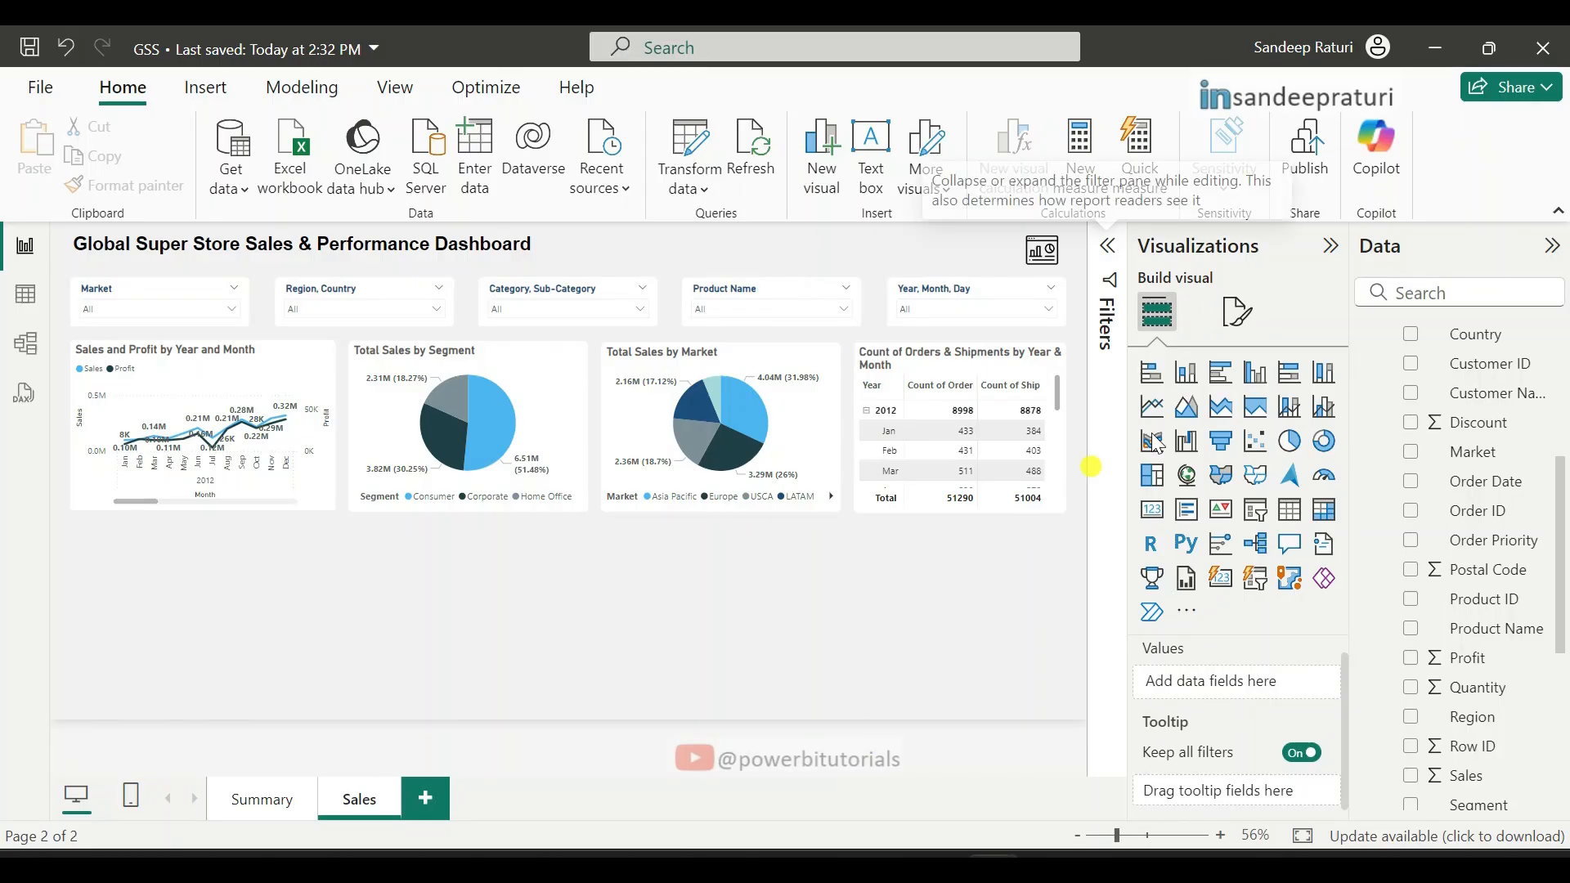
pyautogui.click(1326, 407)
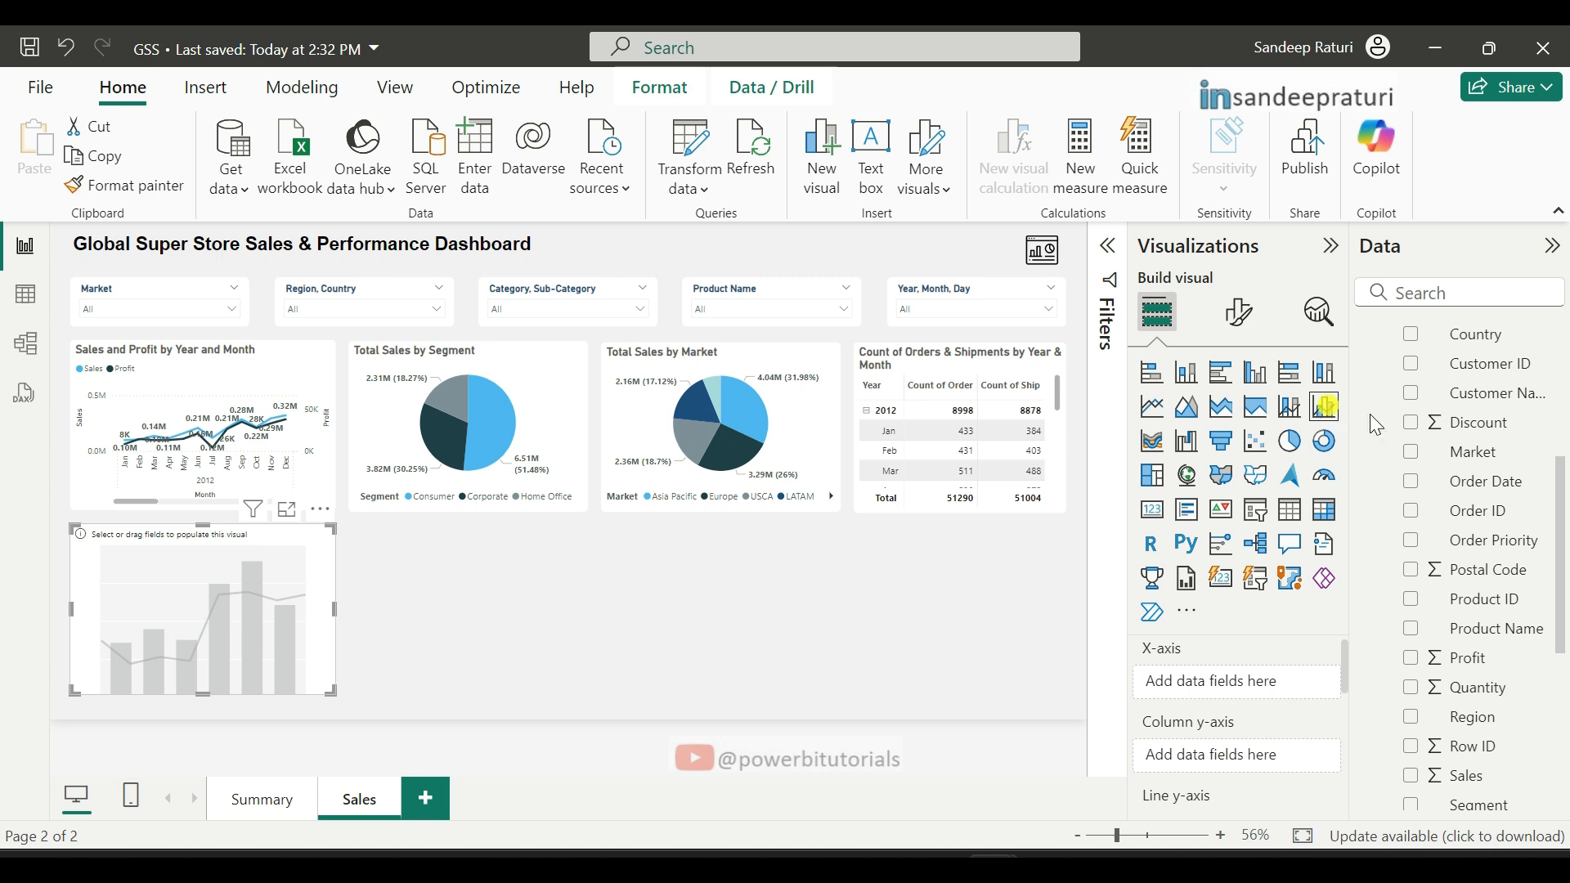
pyautogui.moveTo(1565, 501); pyautogui.dragTo(1565, 444)
pyautogui.moveTo(1503, 536); pyautogui.dragTo(1263, 695)
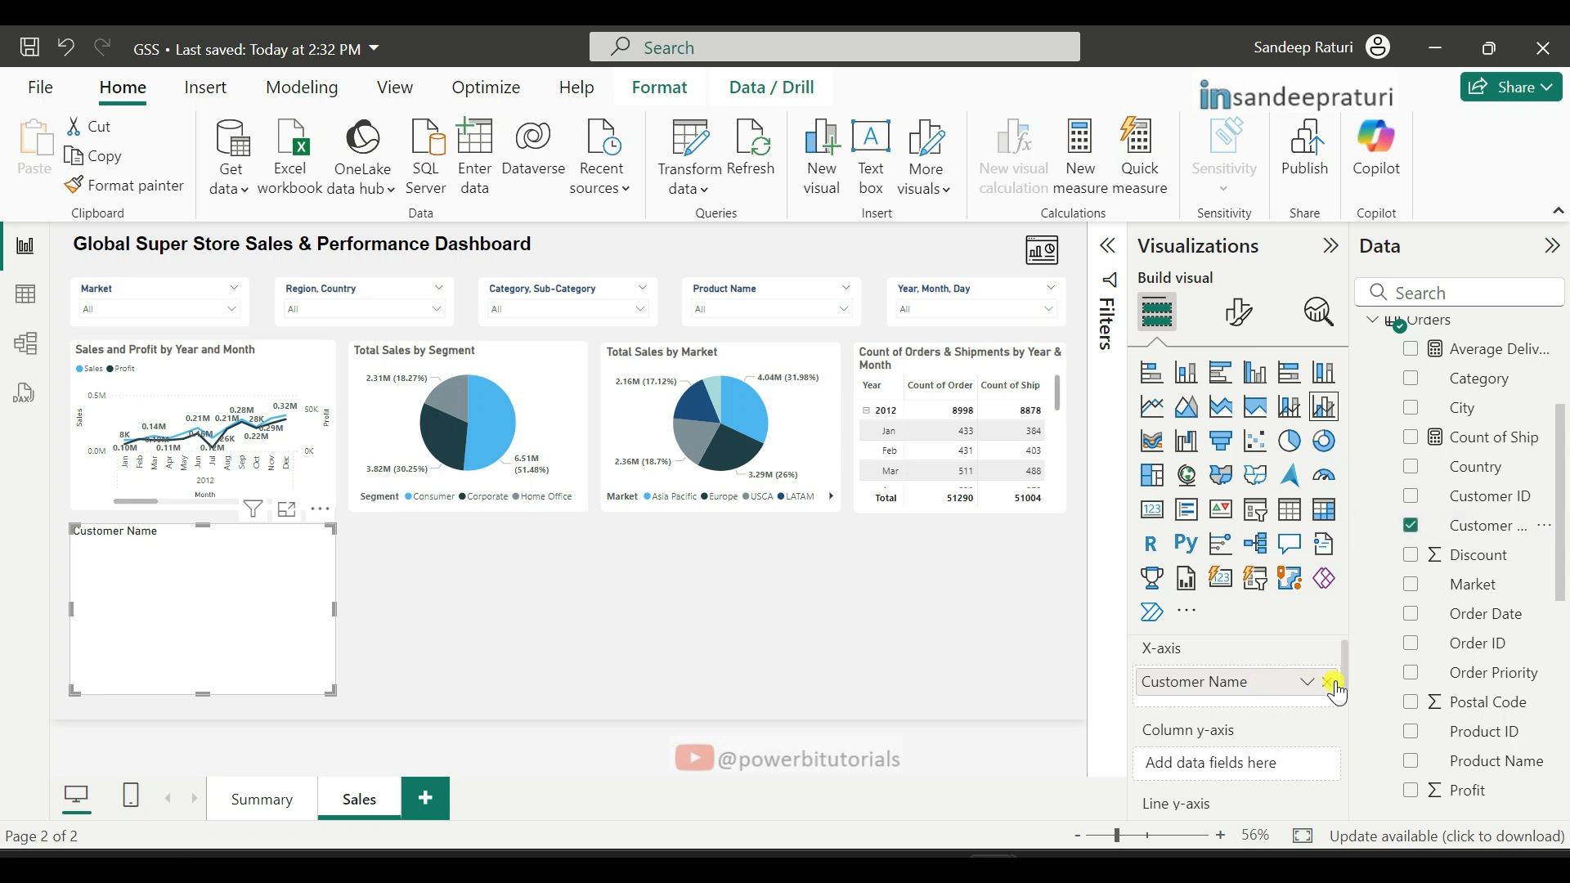
# Step: Add Profit to the combo chart's column y-axis and rename the field to "Profit"
pyautogui.scroll(-1, 1341, 683)
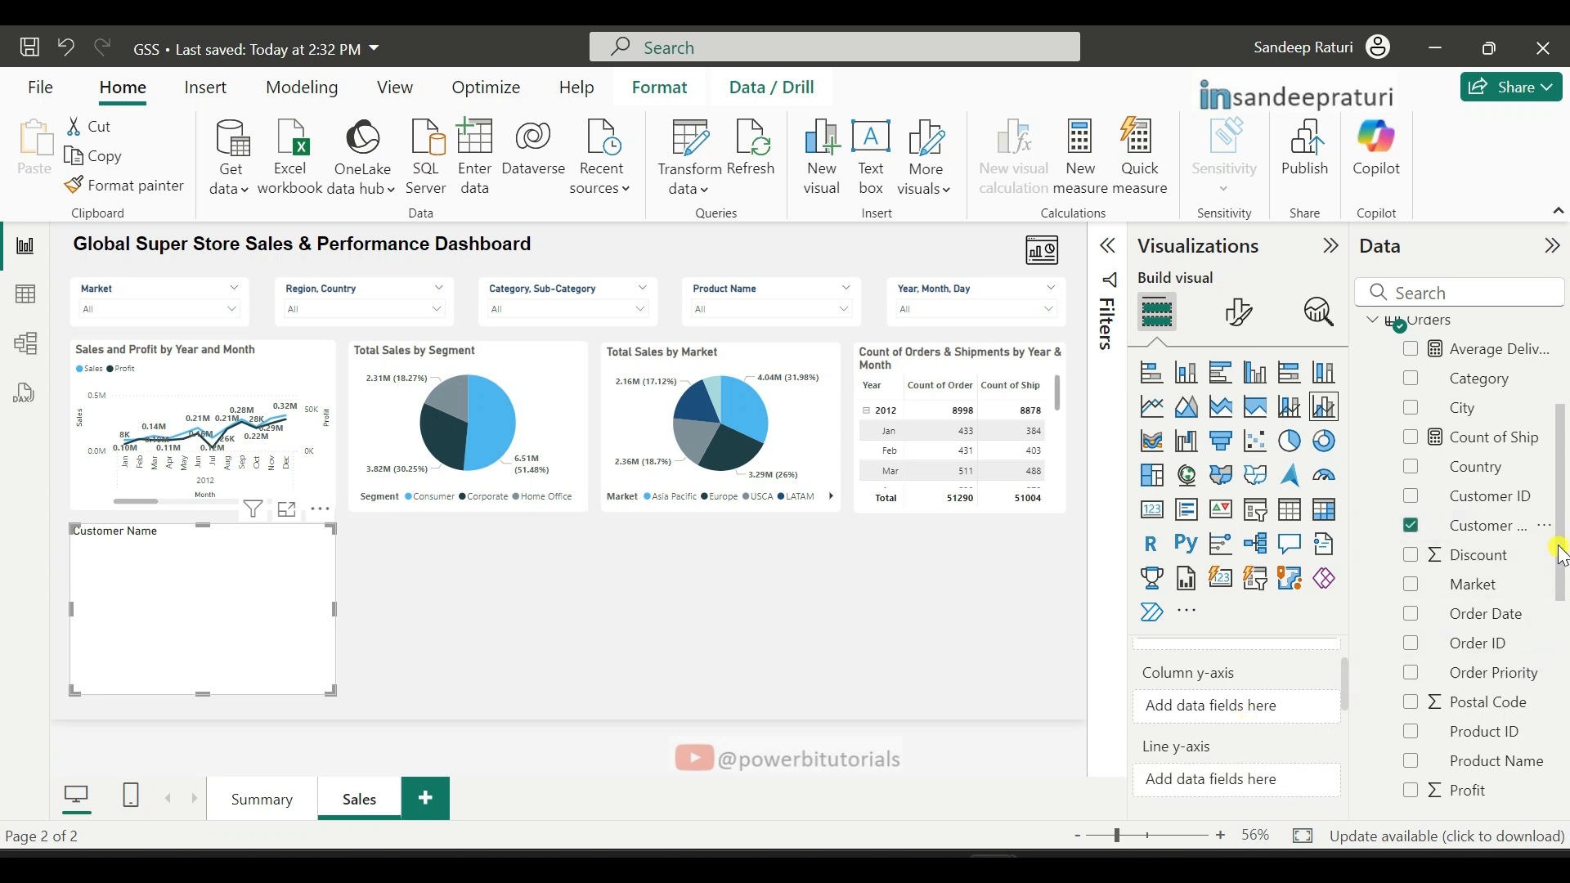
pyautogui.scroll(-1, 1561, 560)
pyautogui.moveTo(1483, 713); pyautogui.dragTo(1105, 704)
pyautogui.doubleClick(1193, 706)
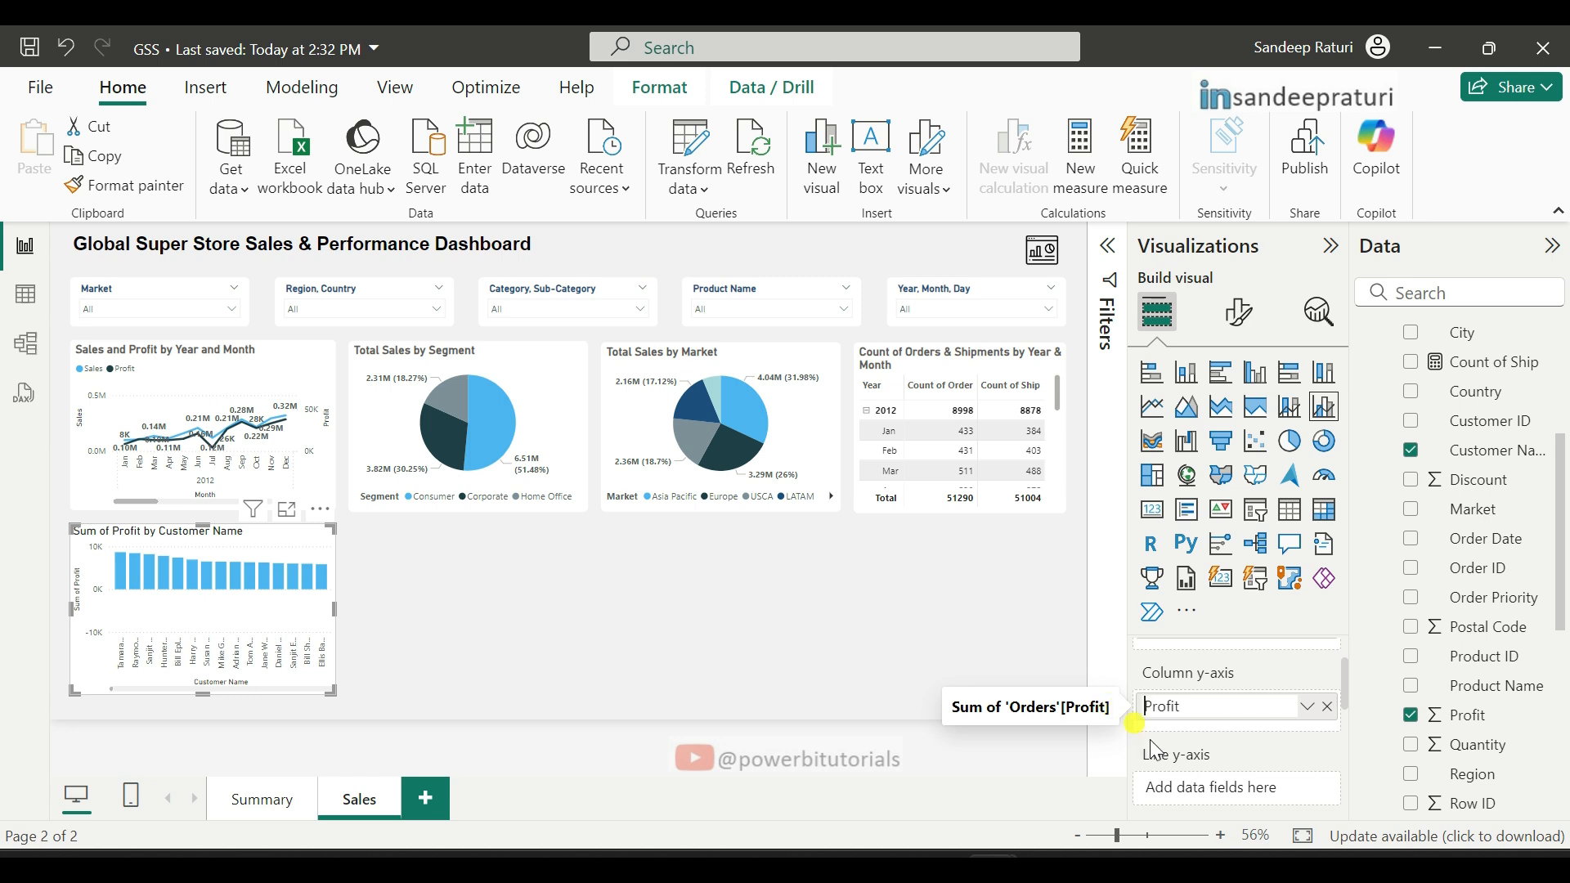
pyautogui.press('Return')
# Step: Add Sales to the combo chart's line y-axis and rename the field to "Sales"
pyautogui.moveTo(1348, 689); pyautogui.dragTo(1346, 703)
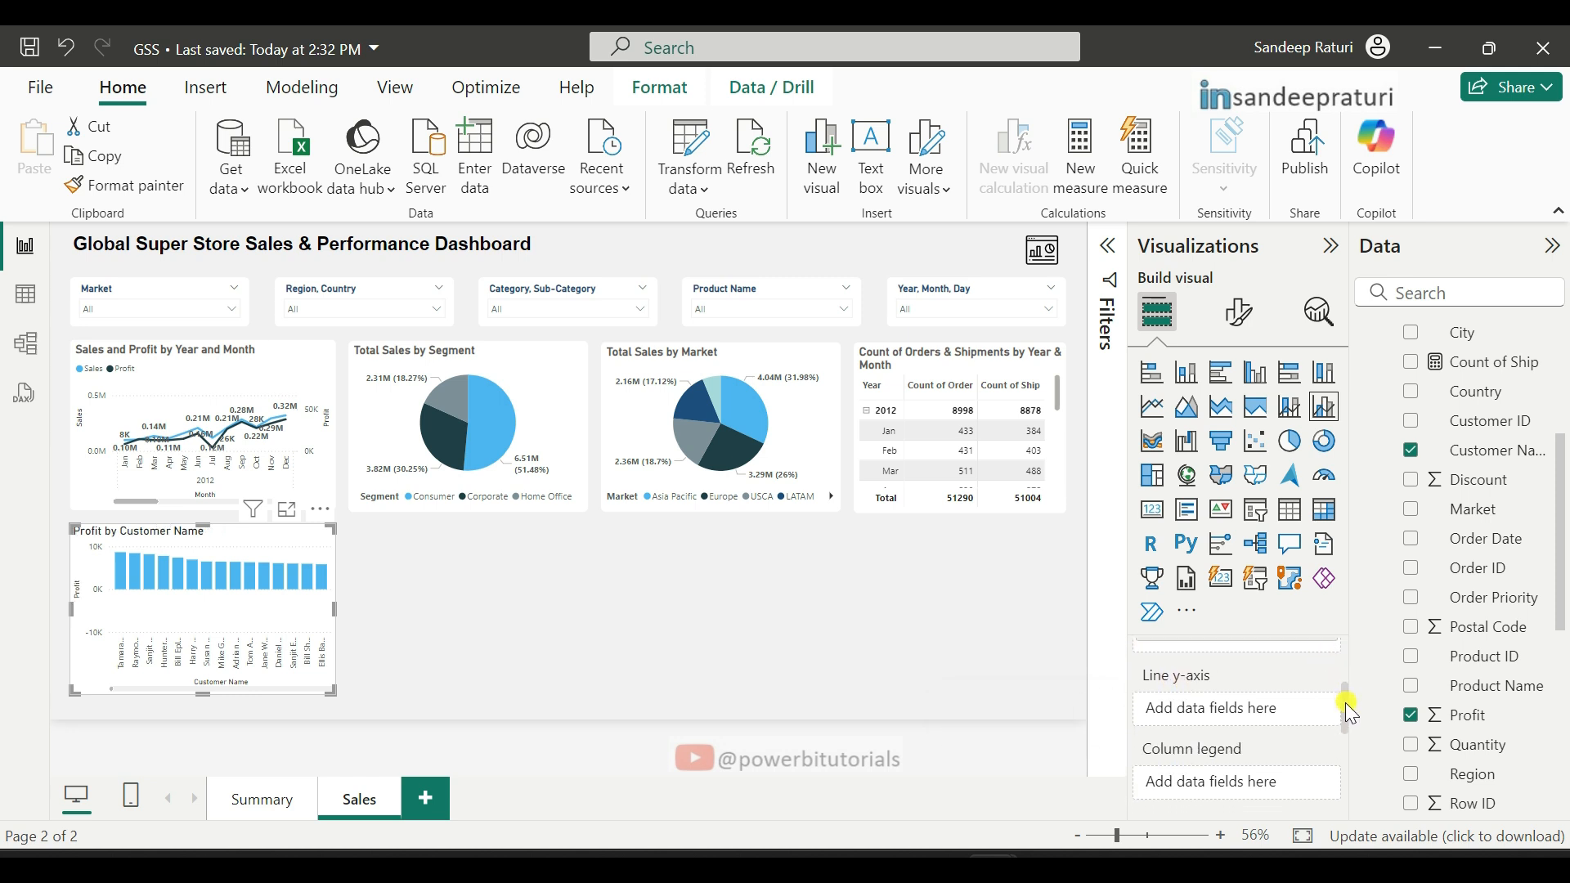
pyautogui.scroll(-3, 1539, 619)
pyautogui.moveTo(1463, 587); pyautogui.dragTo(1230, 730)
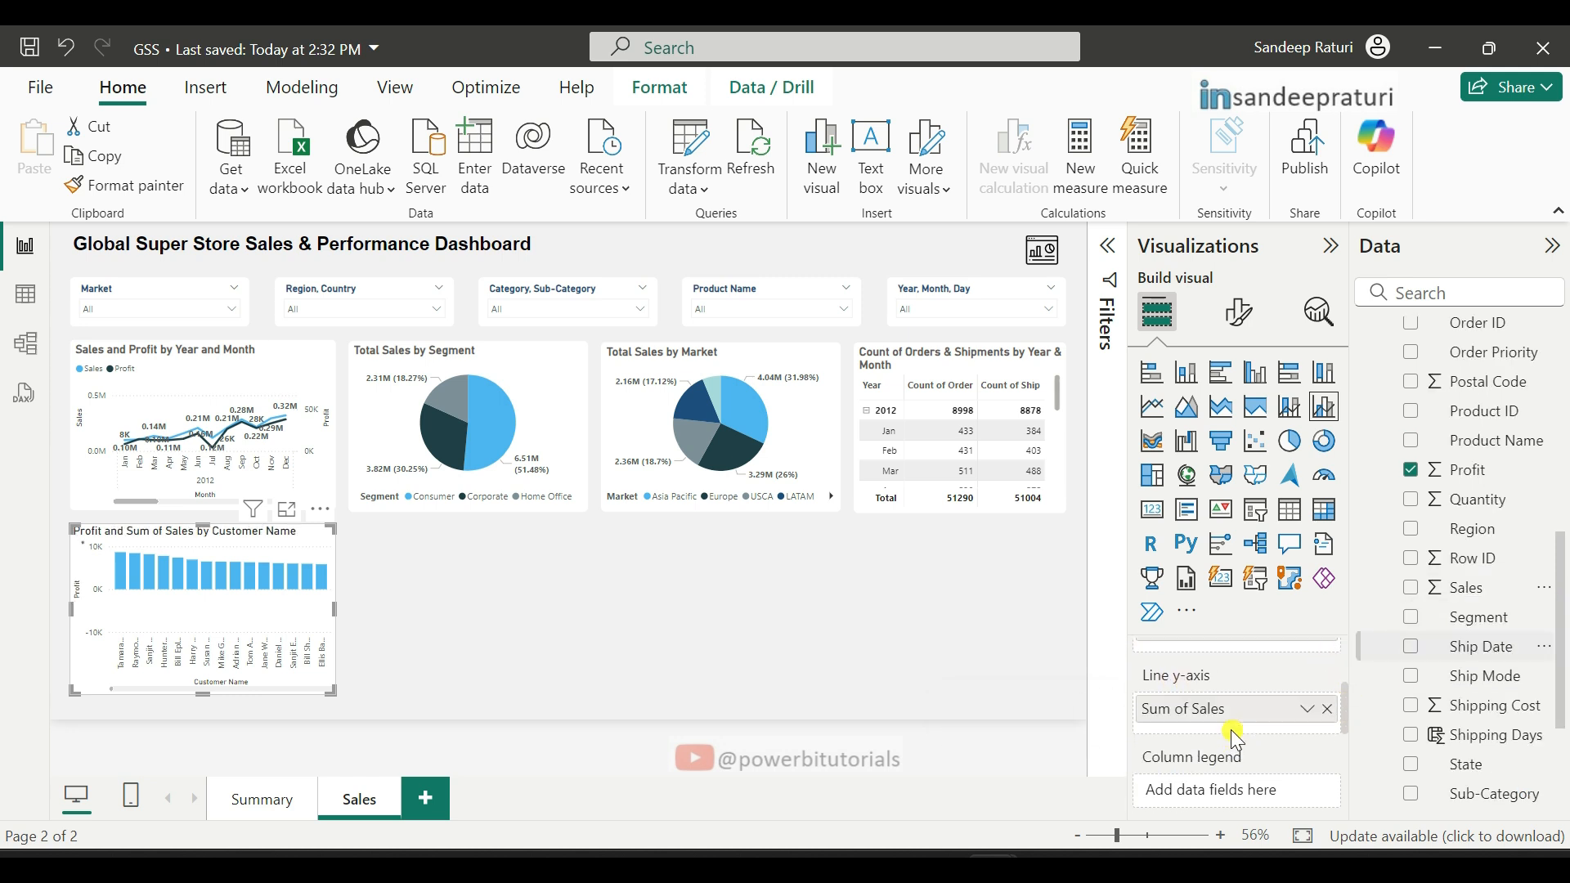
pyautogui.doubleClick(1194, 708)
pyautogui.moveTo(1184, 708); pyautogui.dragTo(1087, 708)
pyautogui.press('BackSpace')
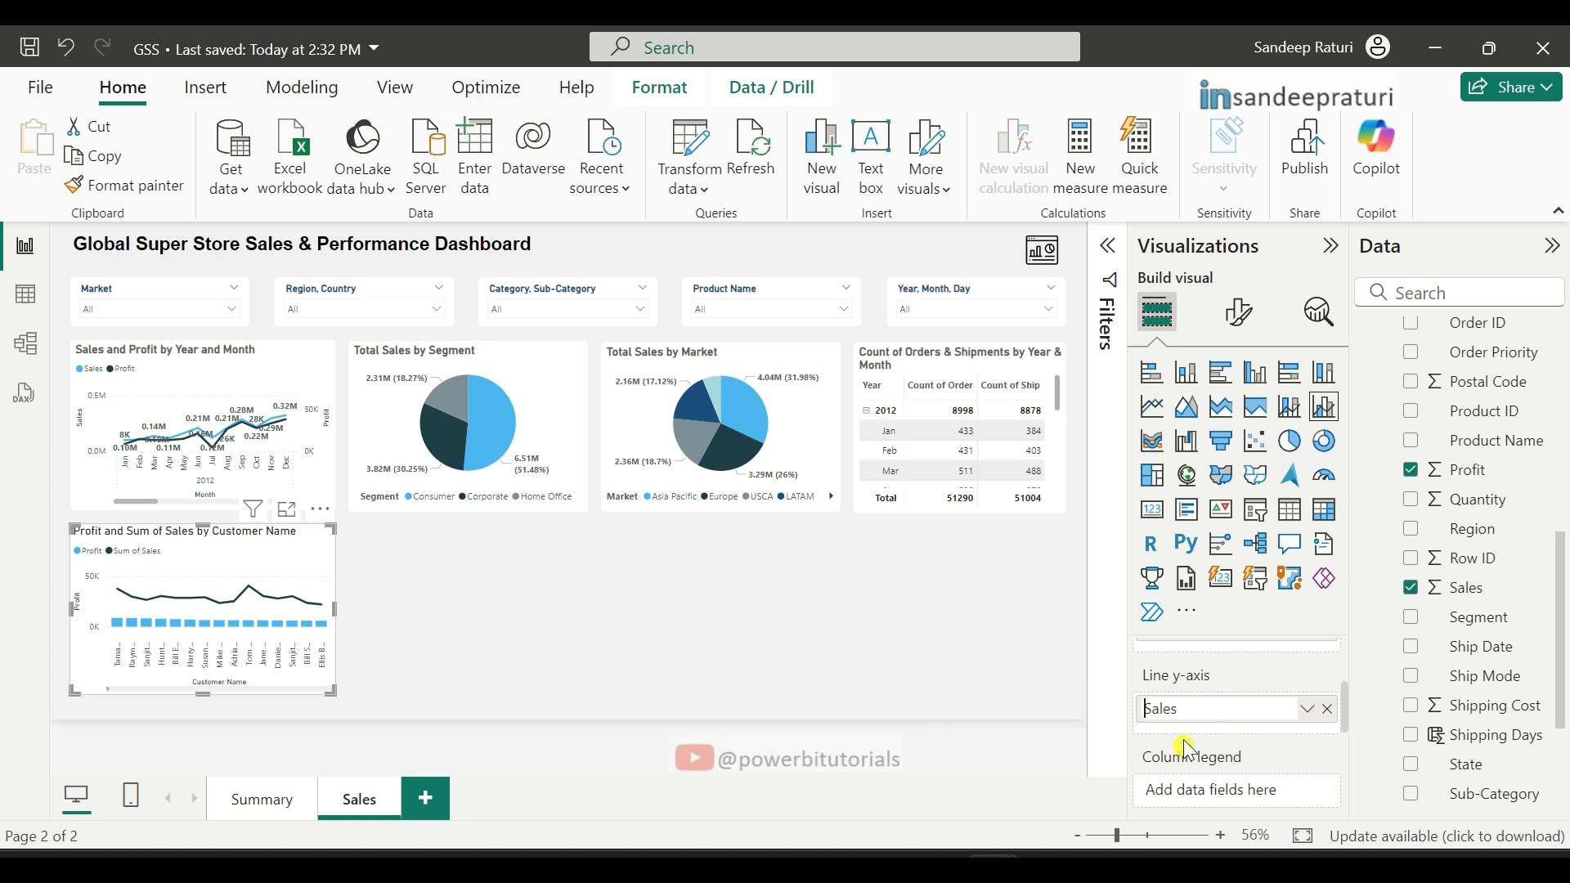
pyautogui.press('Return')
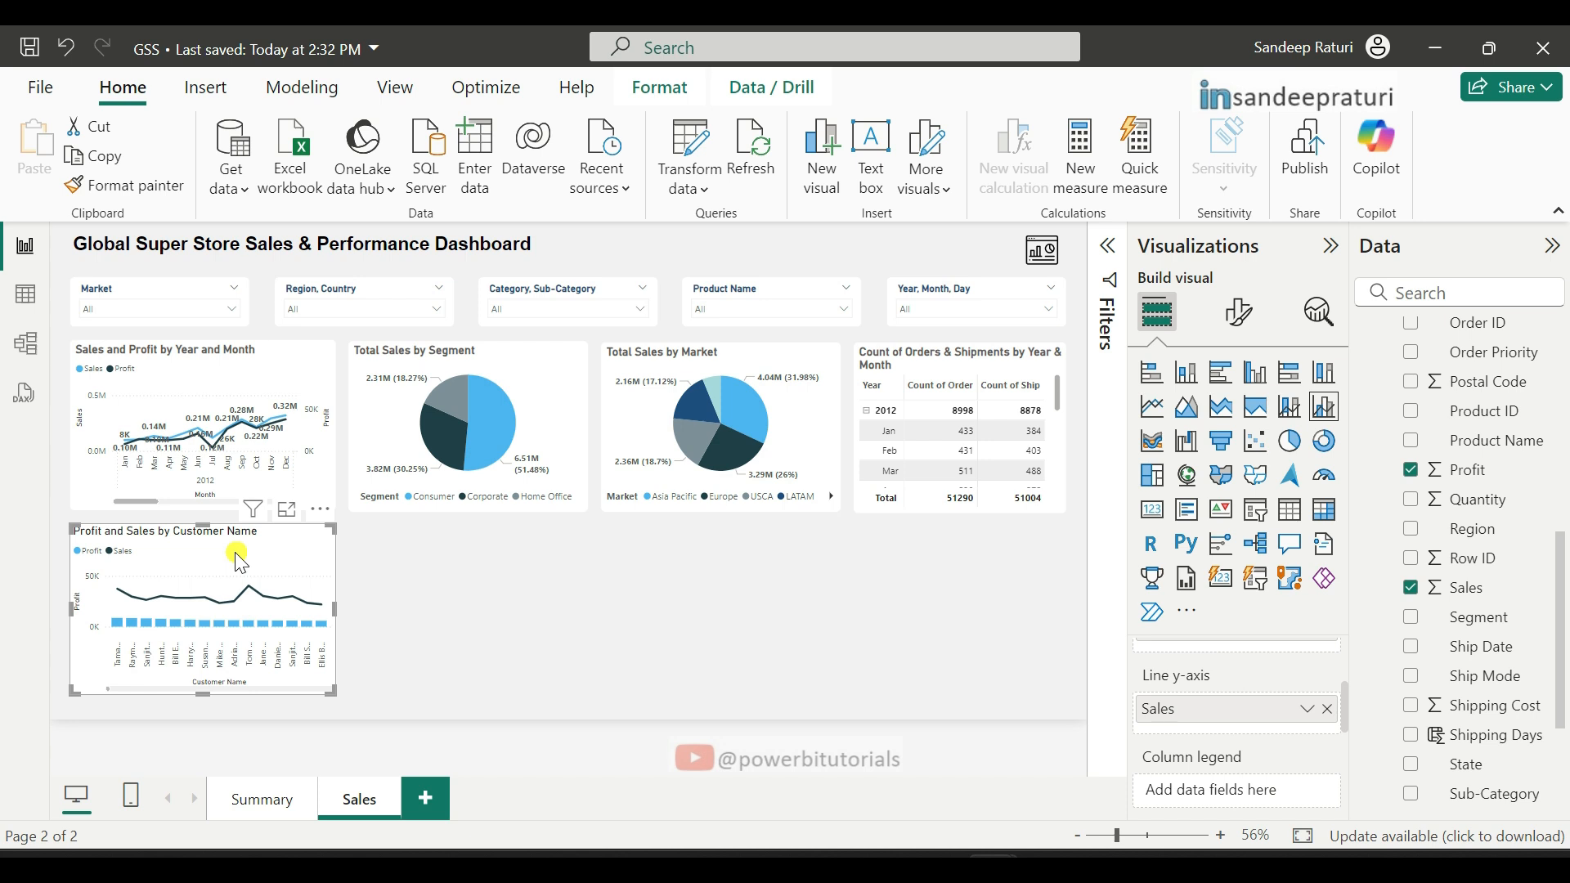
# Step: Filter the combo chart's Customer Name with a Top N filter showing the top 5 by Sum of Profit
pyautogui.click(1113, 255)
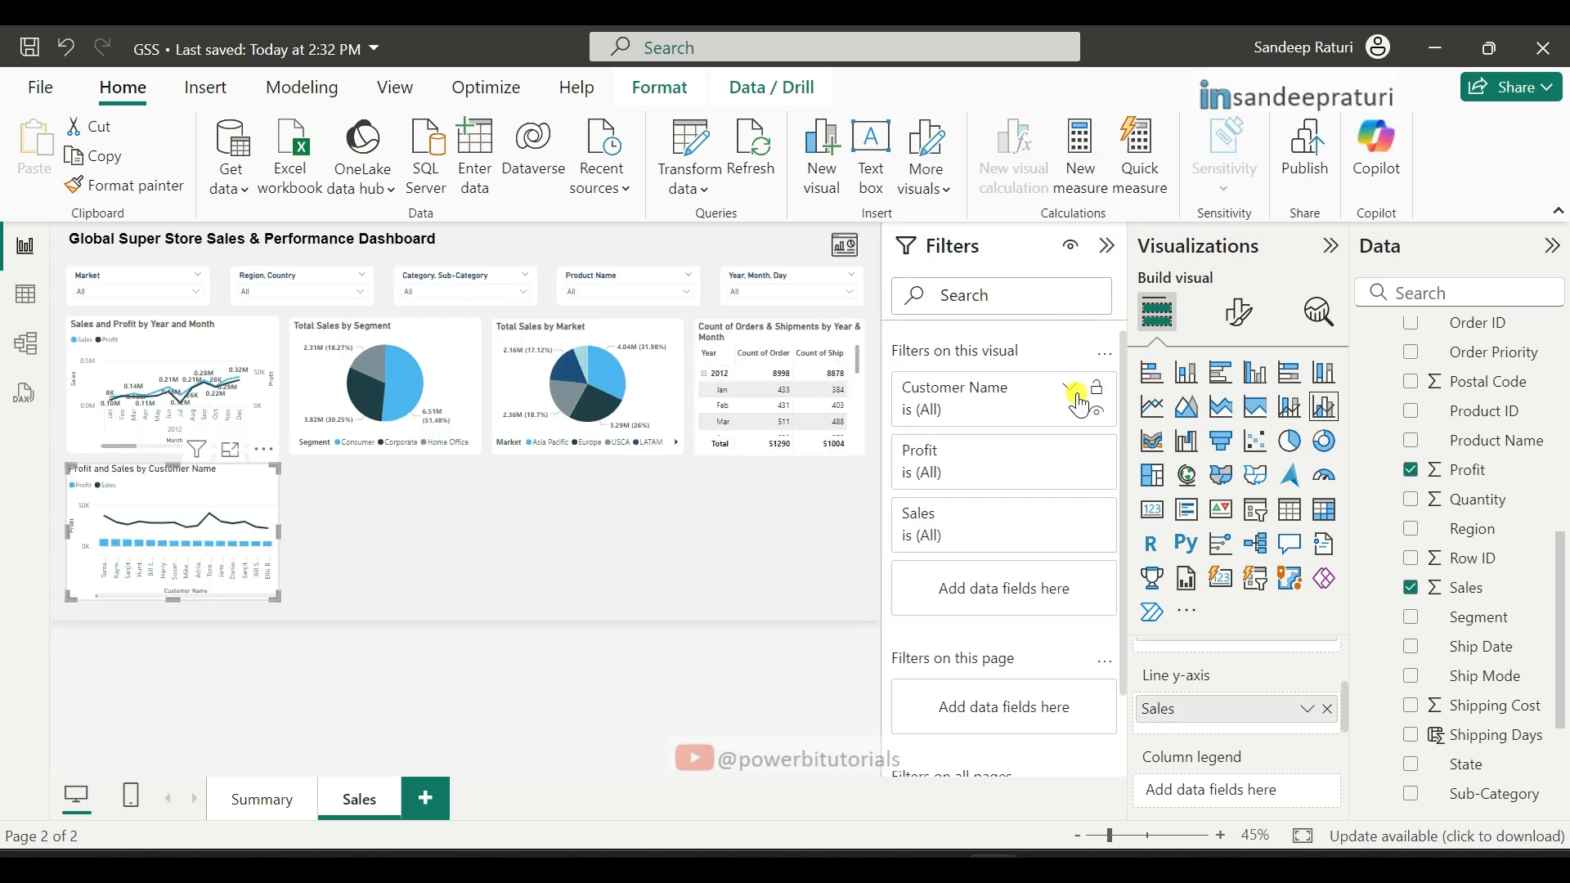
pyautogui.click(1073, 389)
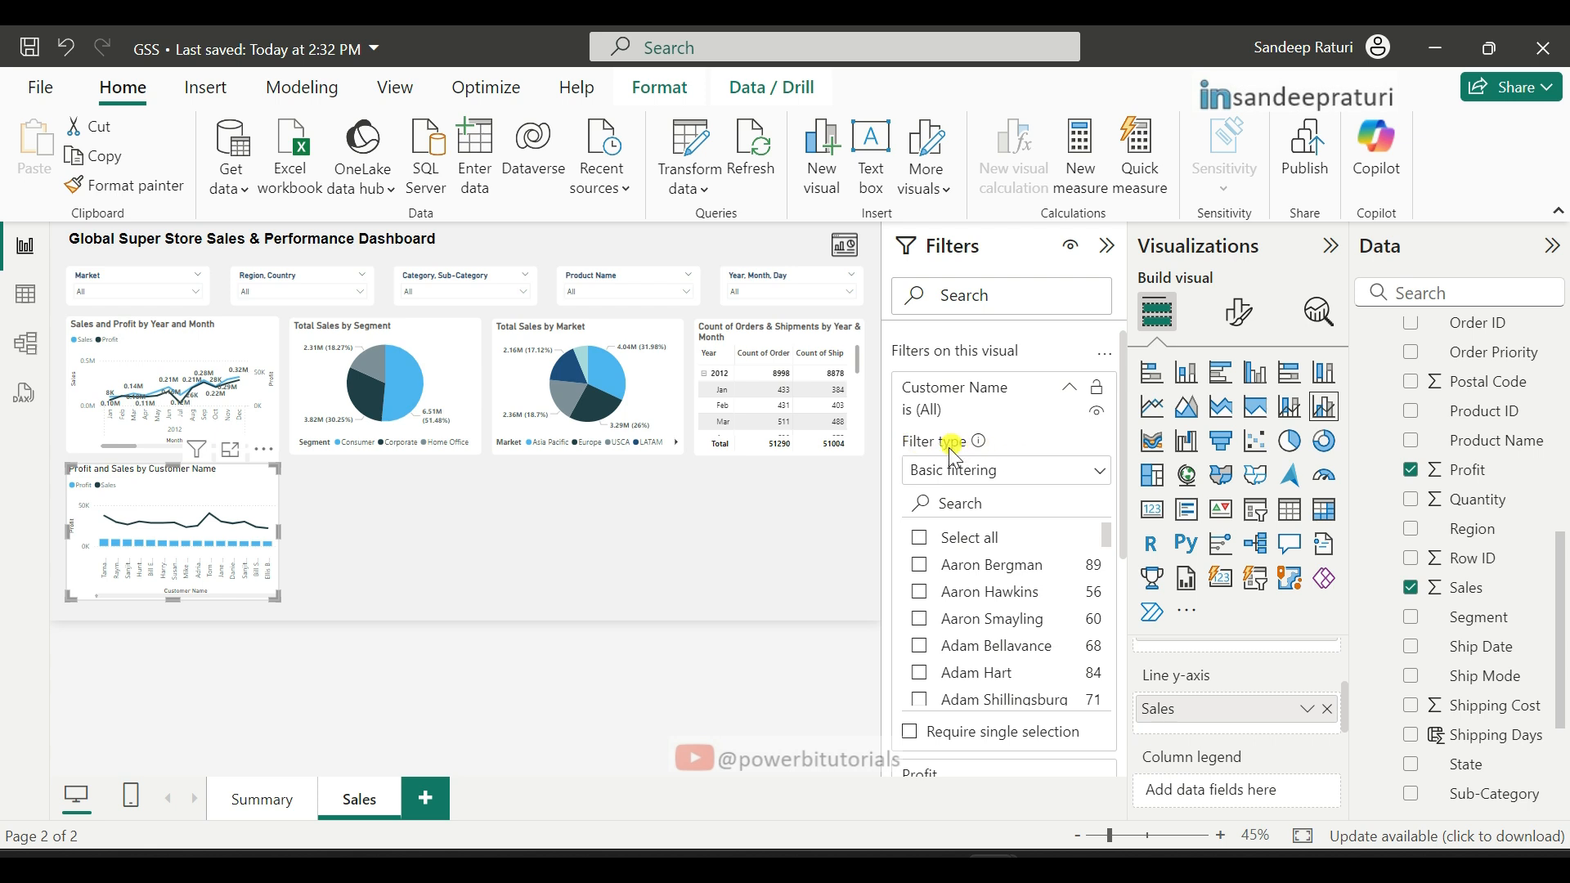
pyautogui.click(1006, 484)
pyautogui.click(949, 562)
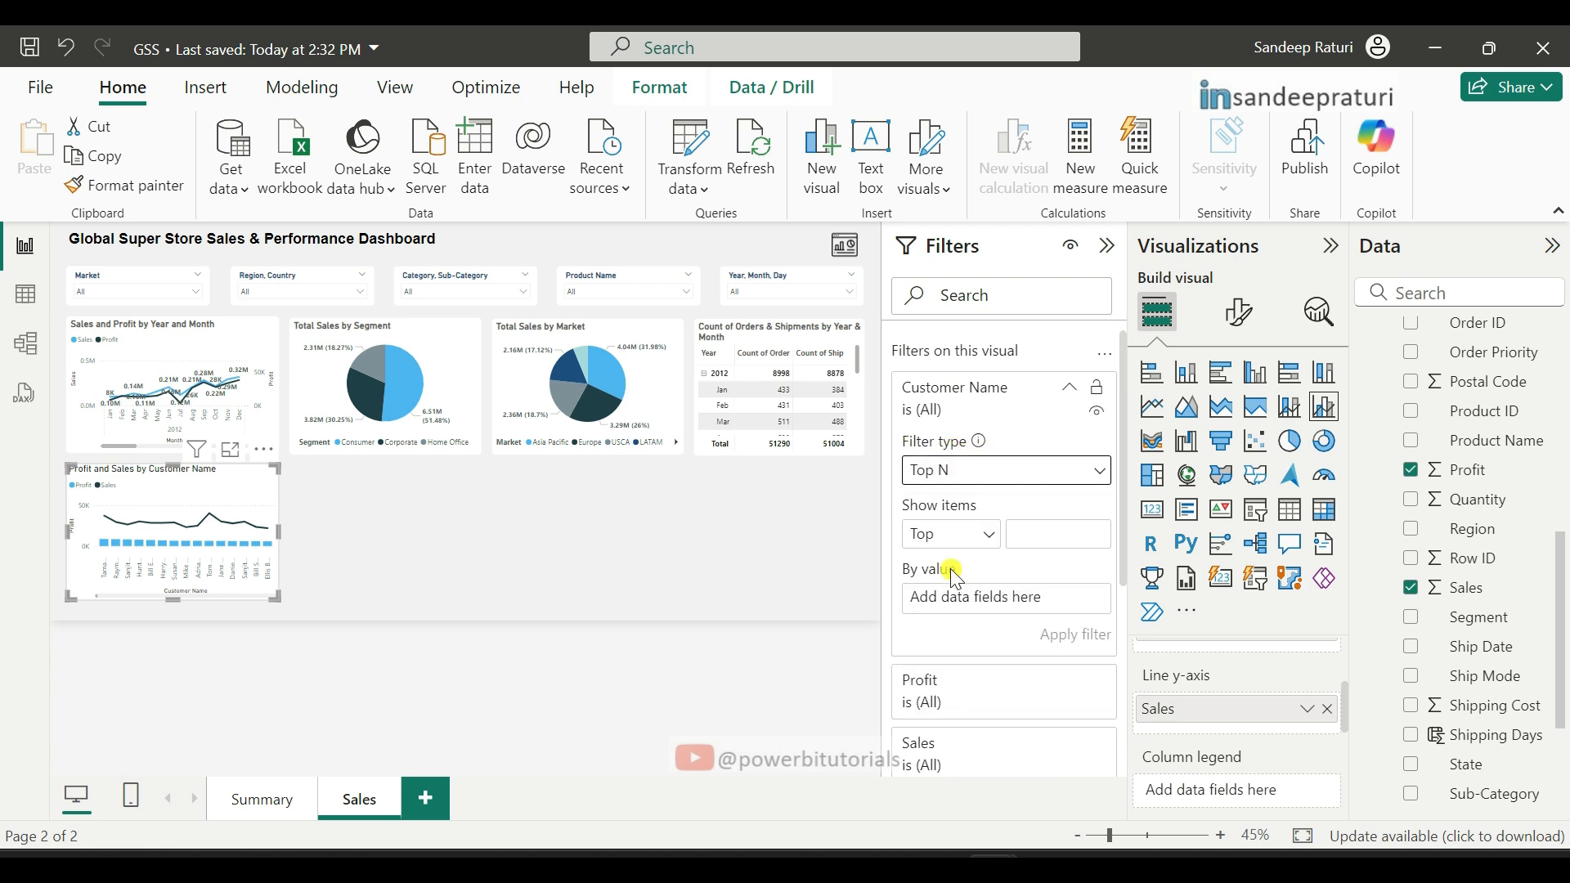
pyautogui.click(1060, 544)
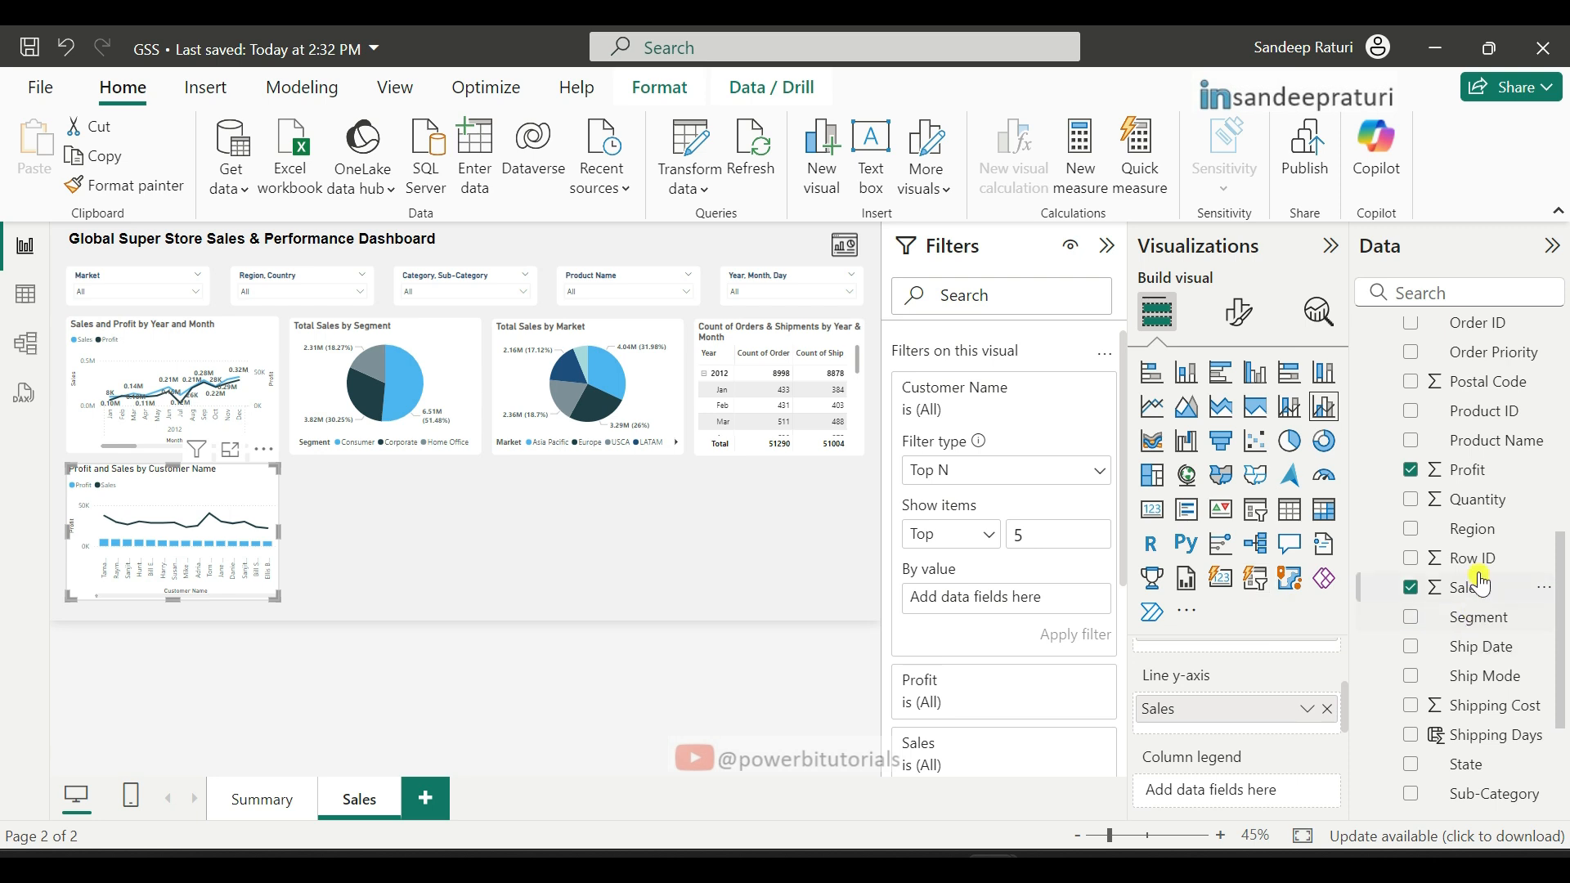
pyautogui.moveTo(1472, 470); pyautogui.dragTo(985, 605)
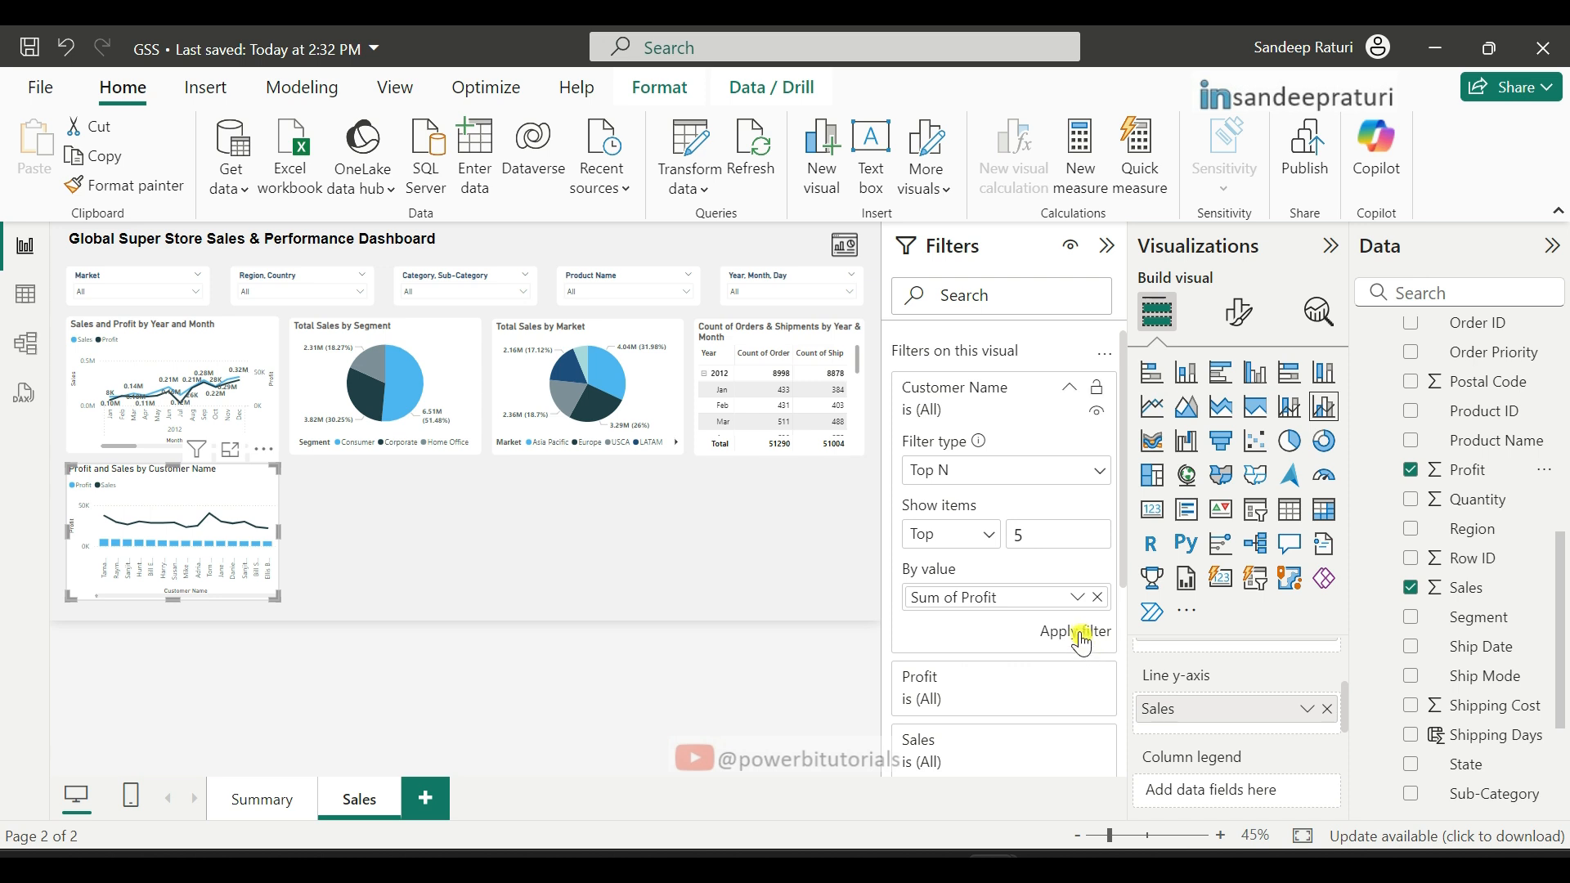
pyautogui.click(1080, 634)
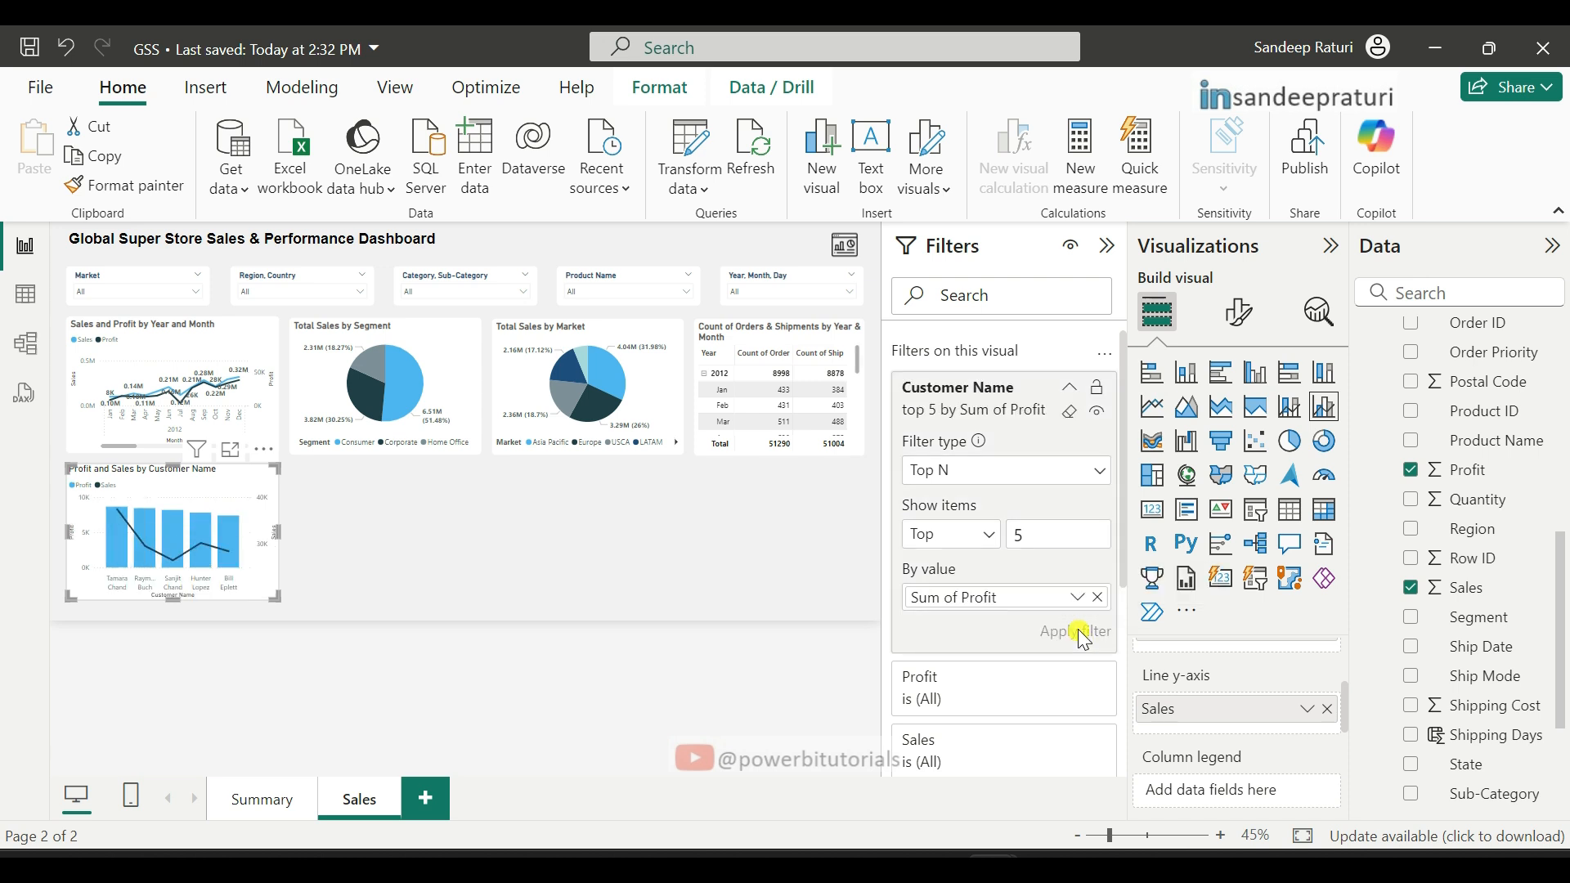
pyautogui.click(1072, 386)
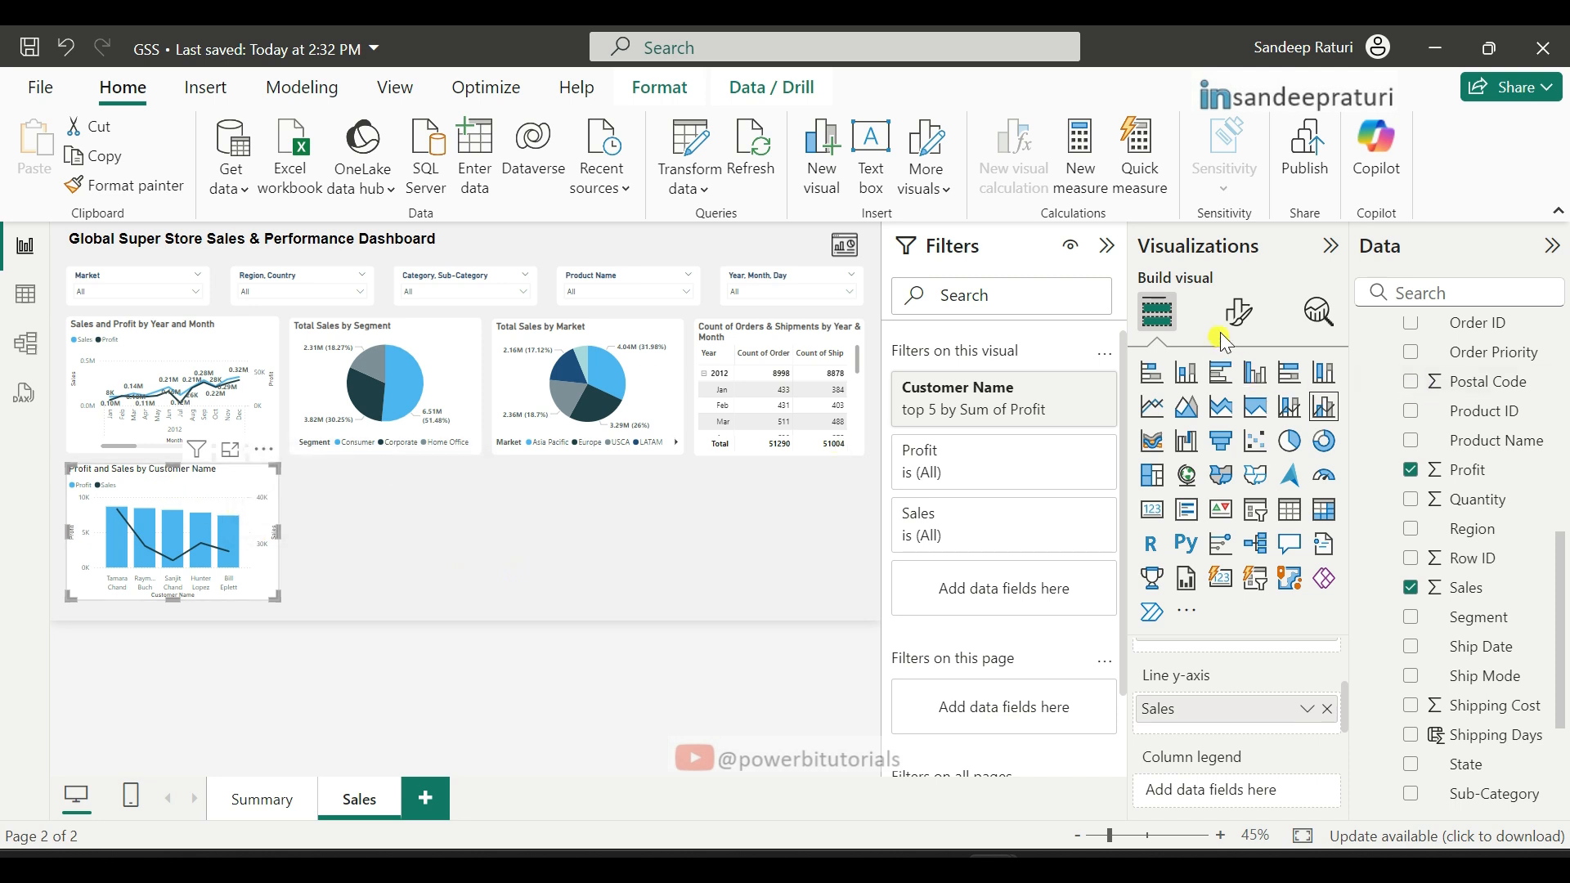
# Step: Turn on the combo chart's data labels, make their values bold and switch off the label background
pyautogui.click(1239, 311)
pyautogui.scroll(-5, 1259, 572)
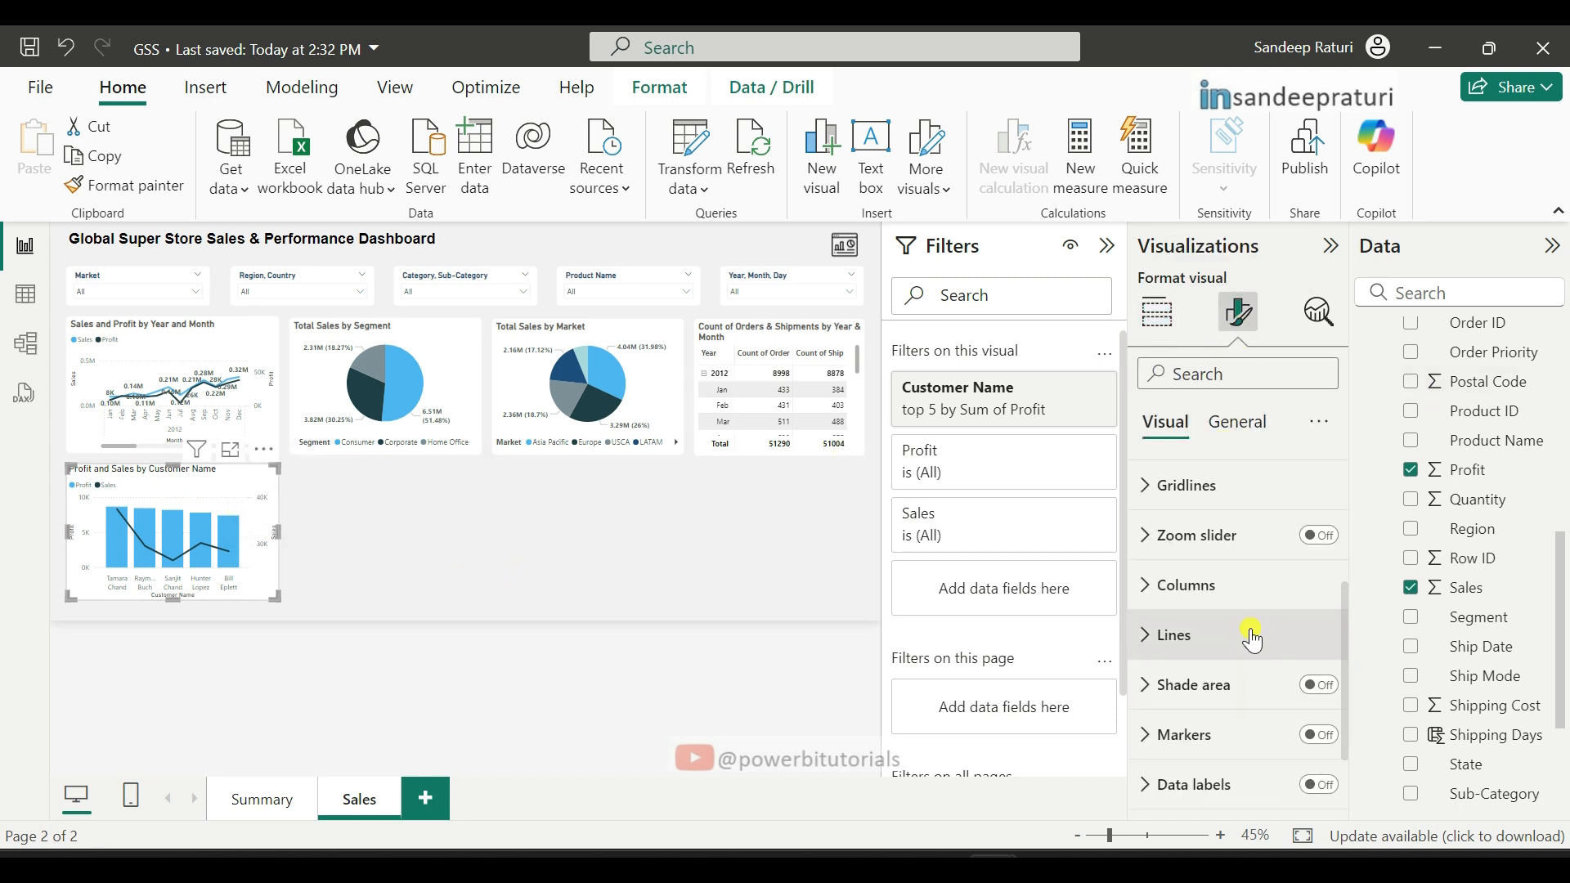
pyautogui.click(1333, 695)
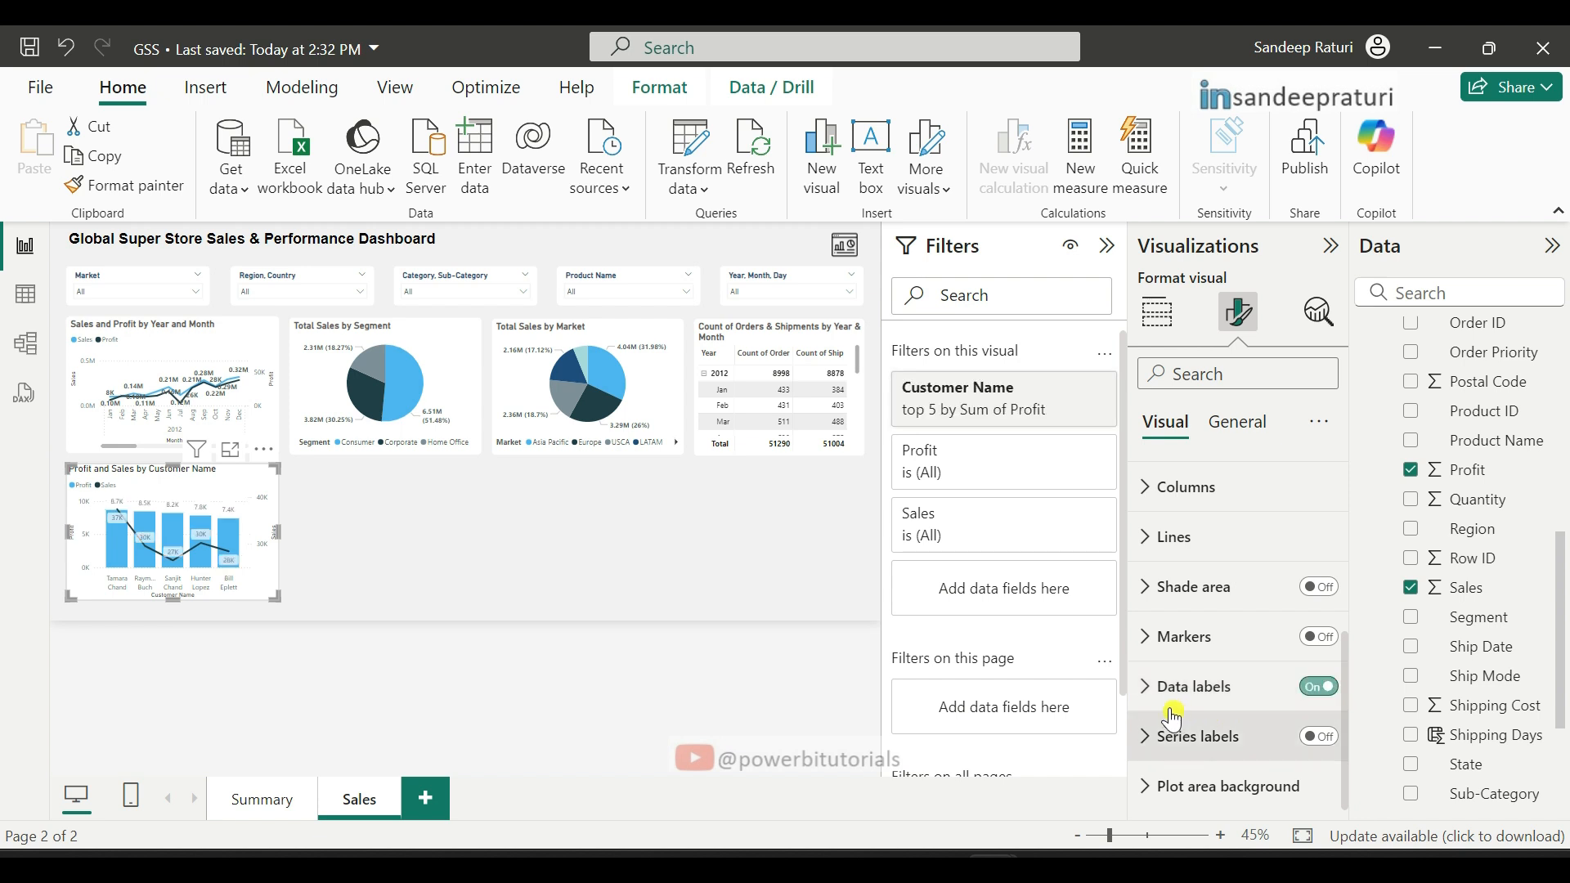
pyautogui.scroll(-5, 1345, 589)
pyautogui.click(1178, 687)
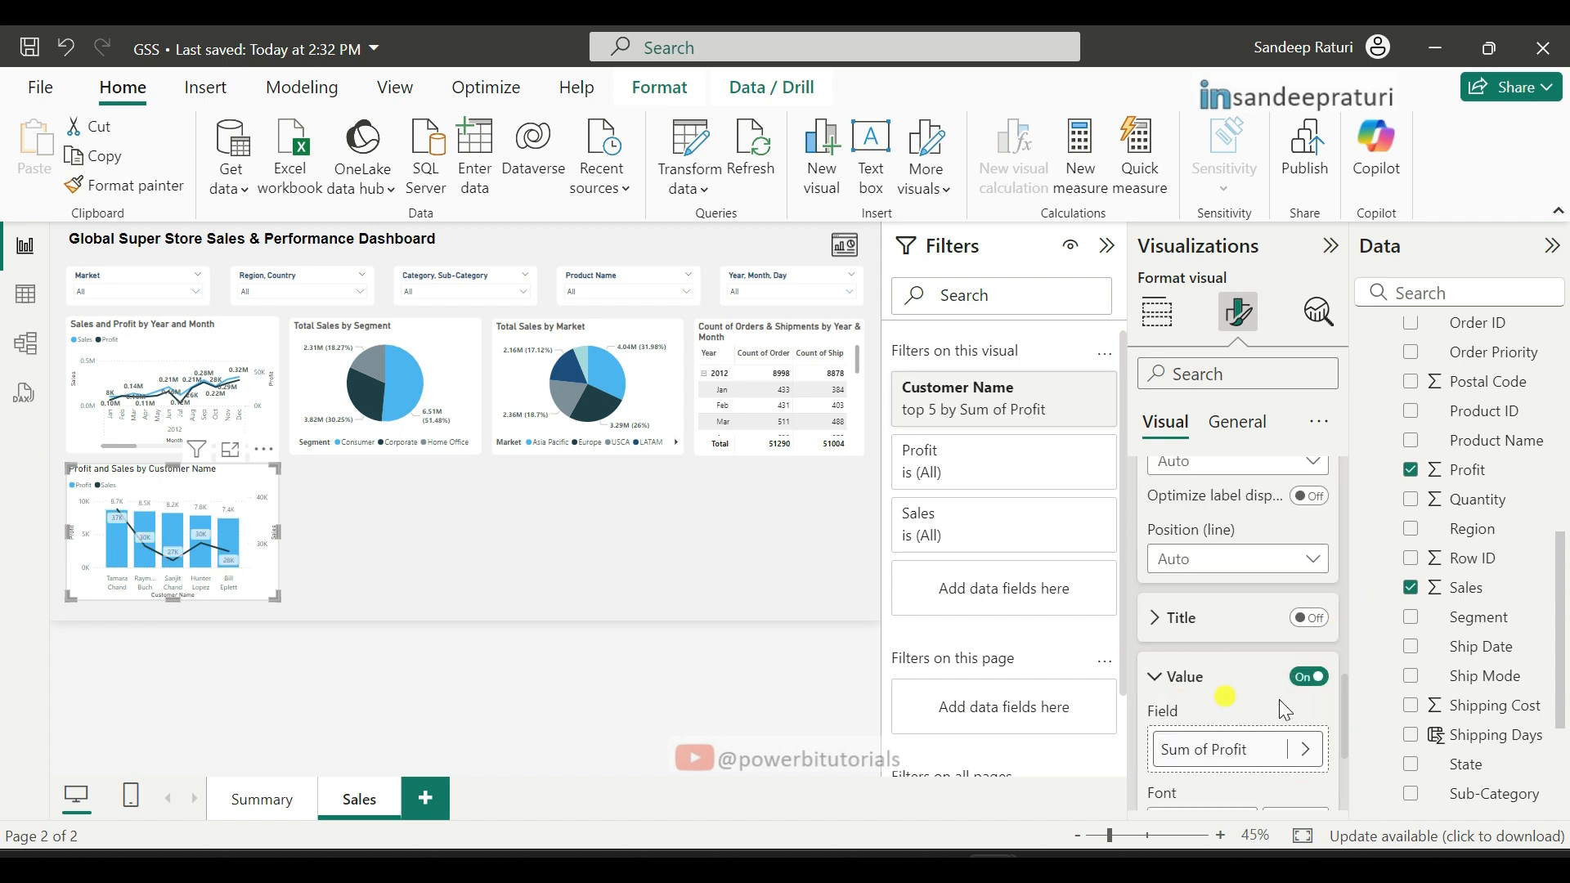
pyautogui.scroll(-3, 1347, 691)
pyautogui.scroll(-5, 1345, 738)
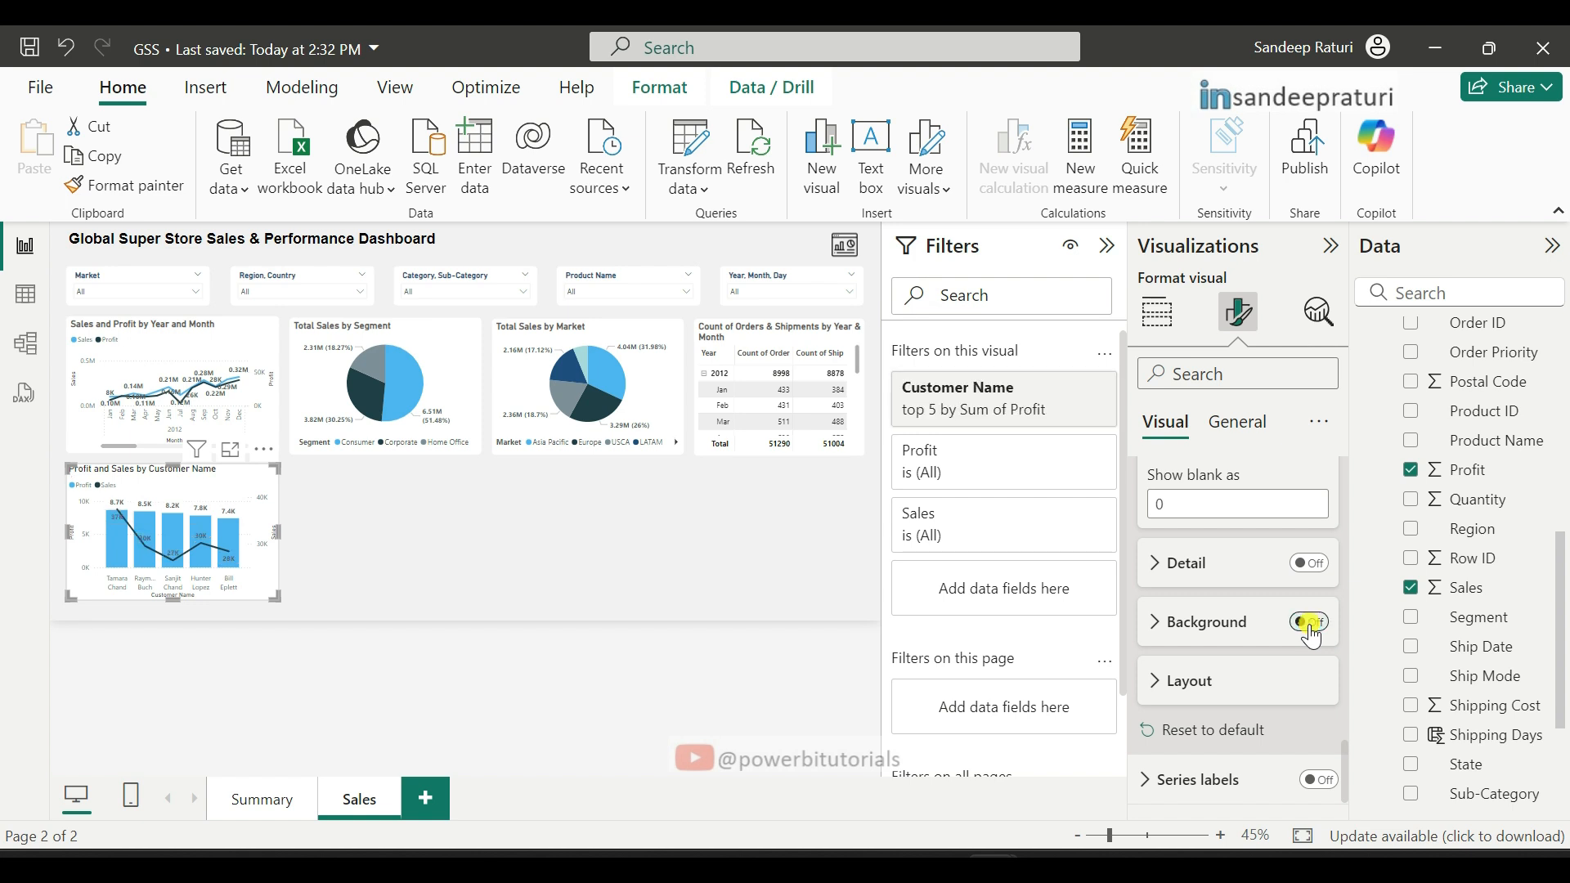
# Step: Change the combo chart's title text to "Top 5 Customers by profit"
pyautogui.moveTo(1346, 765); pyautogui.dragTo(1343, 448)
pyautogui.click(1238, 422)
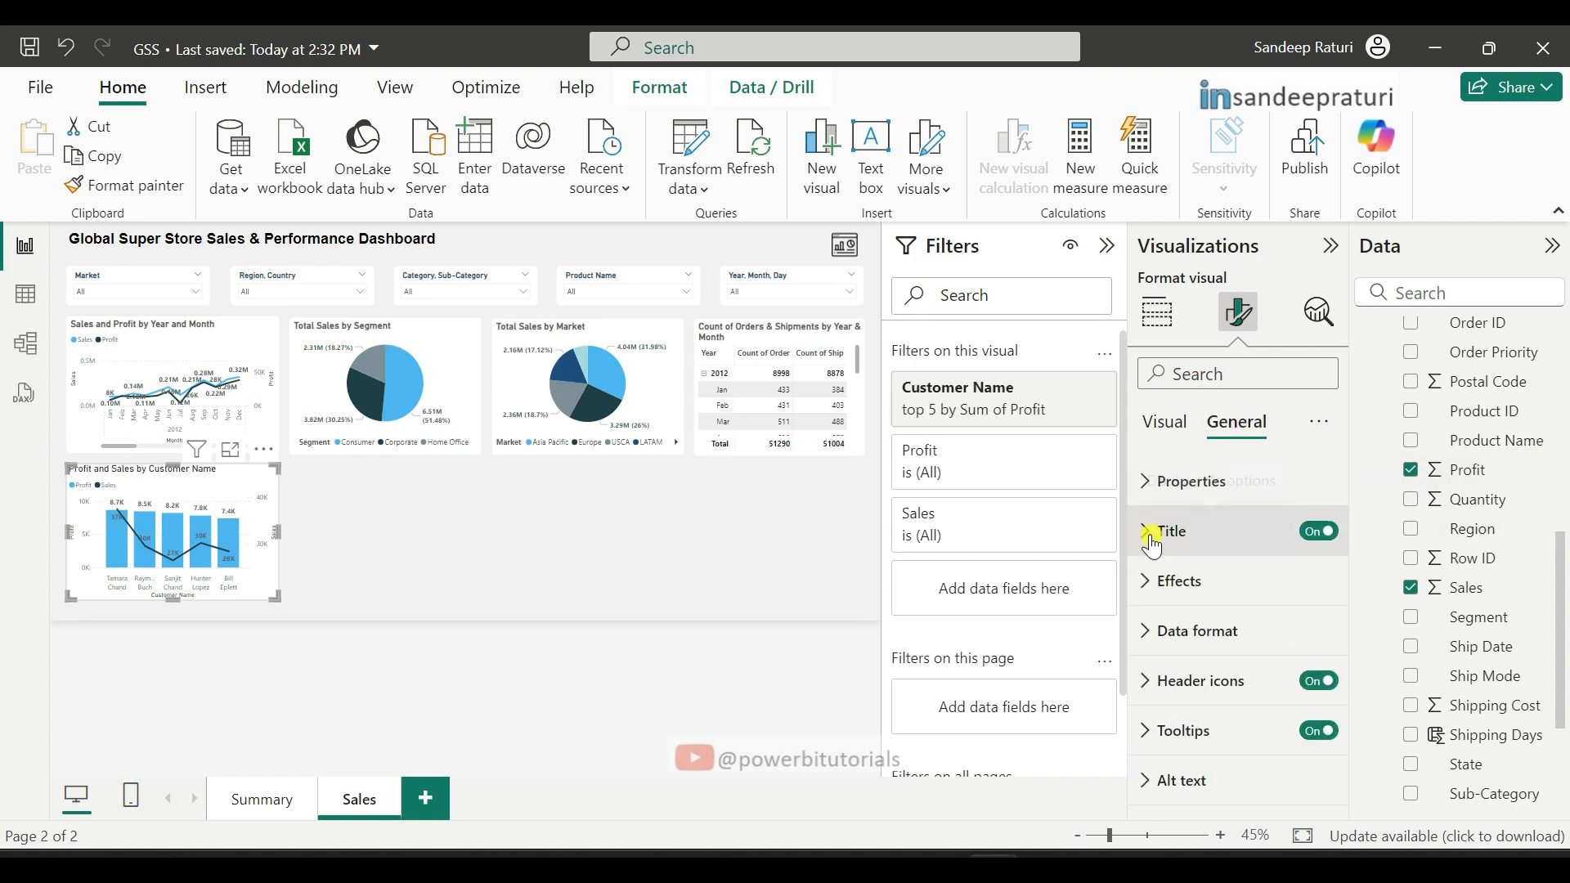
pyautogui.click(1160, 531)
pyautogui.click(1193, 657)
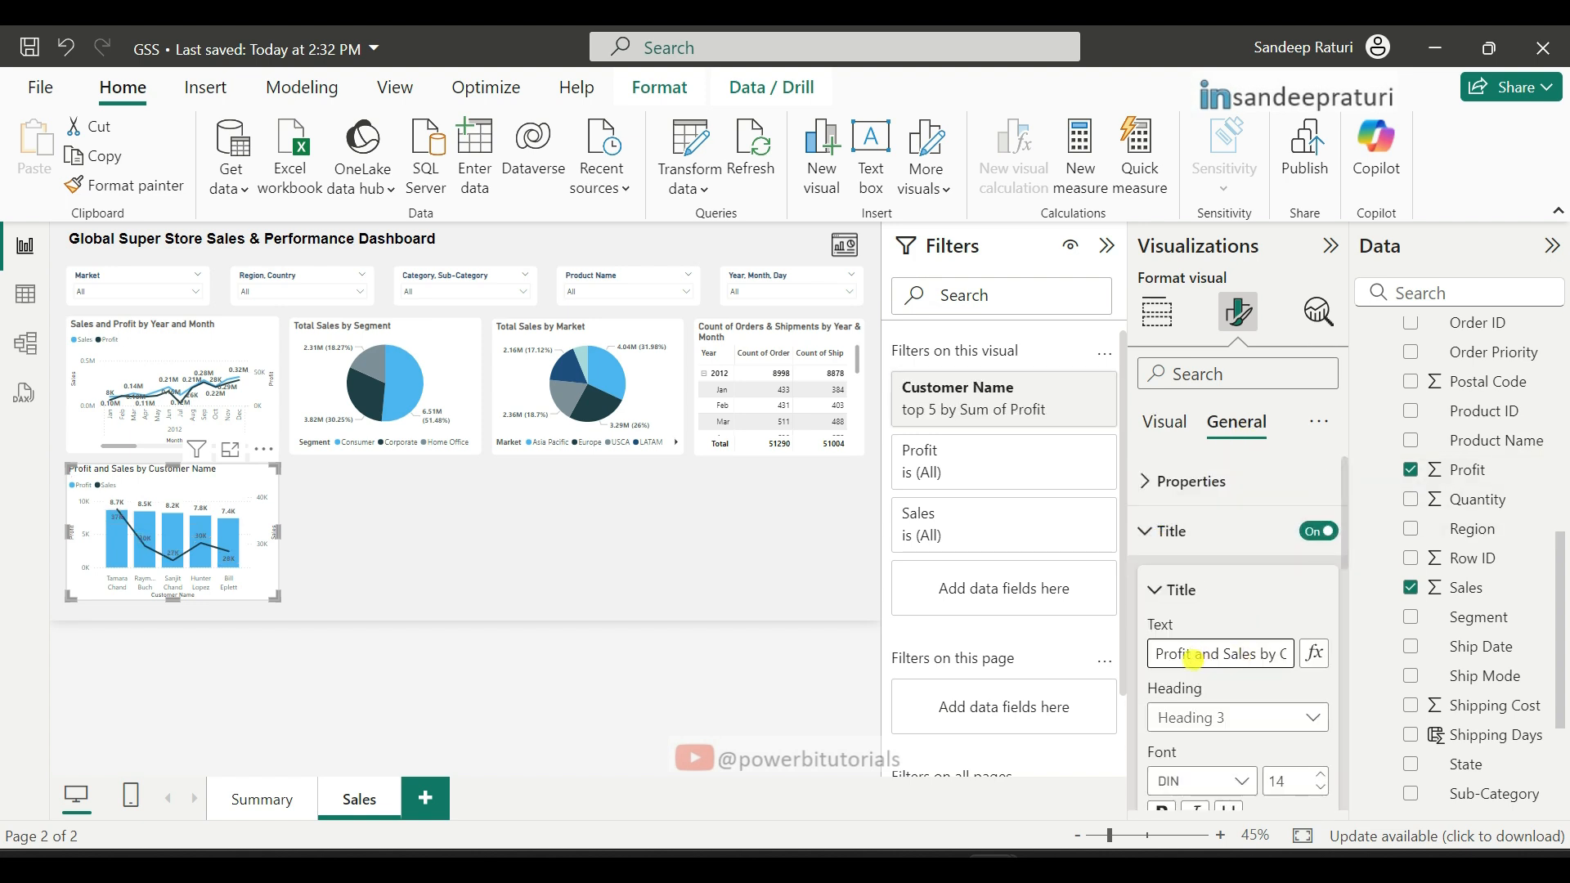
pyautogui.hotkey('ctrl', 'a')
pyautogui.press('BackSpace')
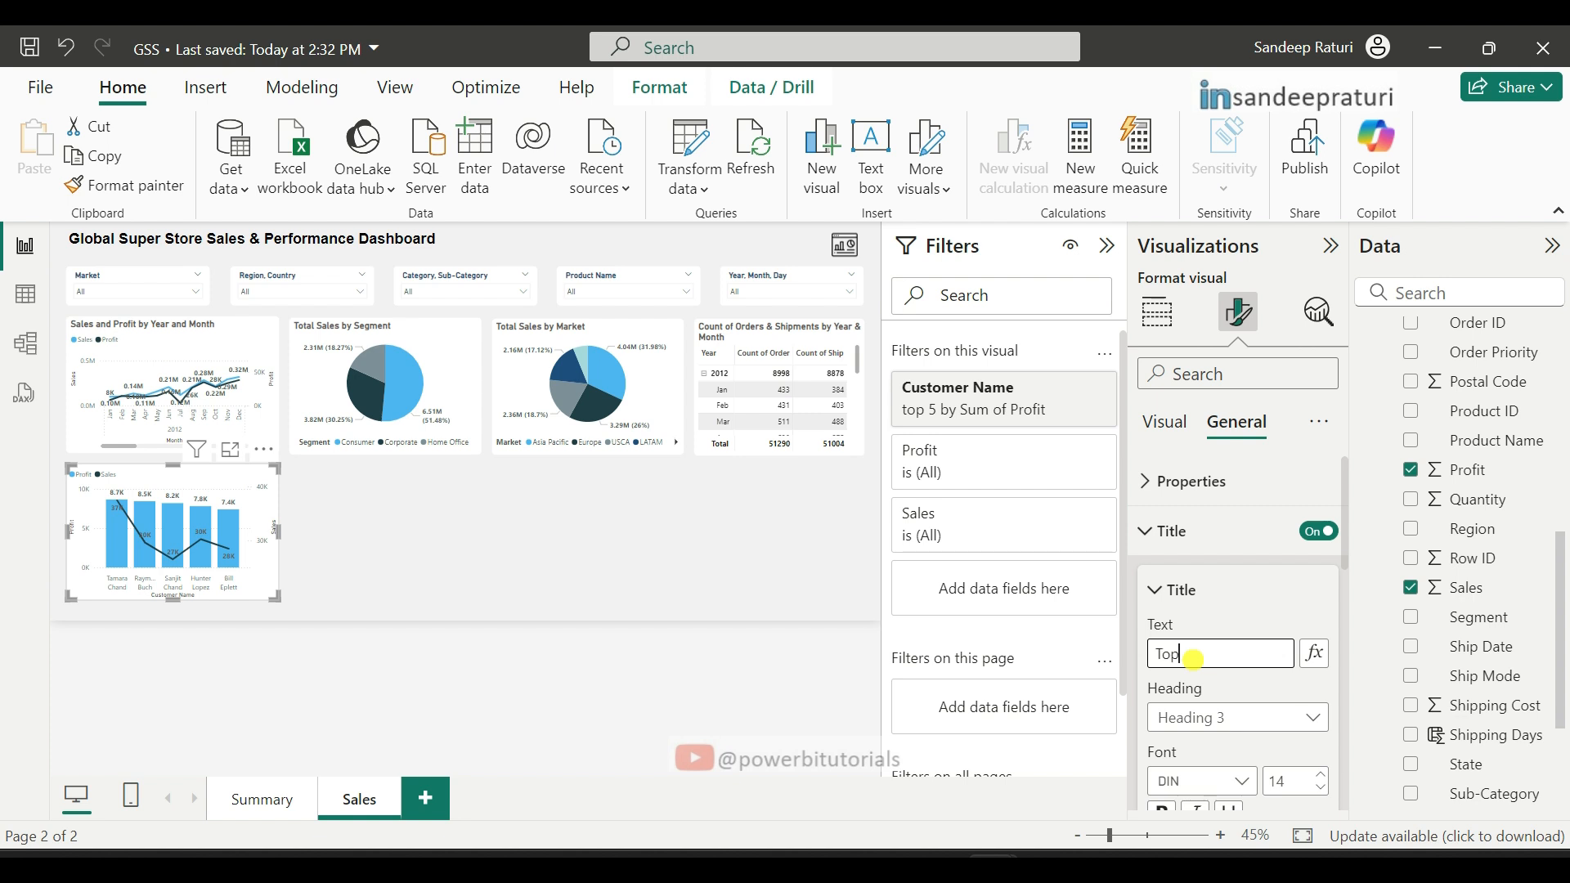
pyautogui.write('Top 5 Customers')
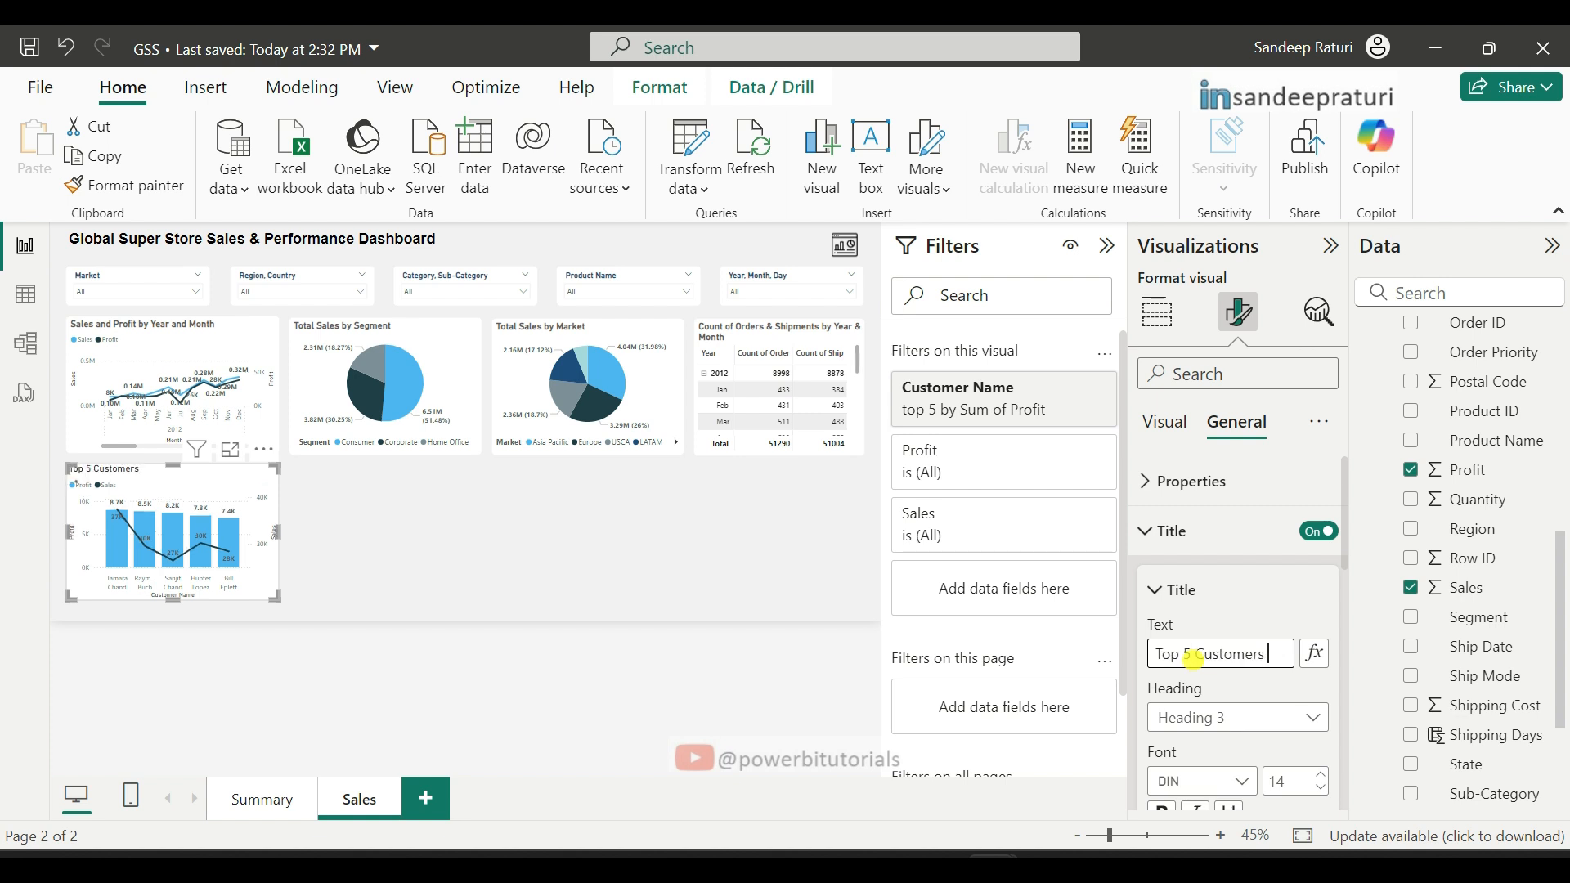
pyautogui.write(' by profit')
# Step: Make the combo chart's title bold and set its text color to #5F5C5B
pyautogui.scroll(-3, 1194, 659)
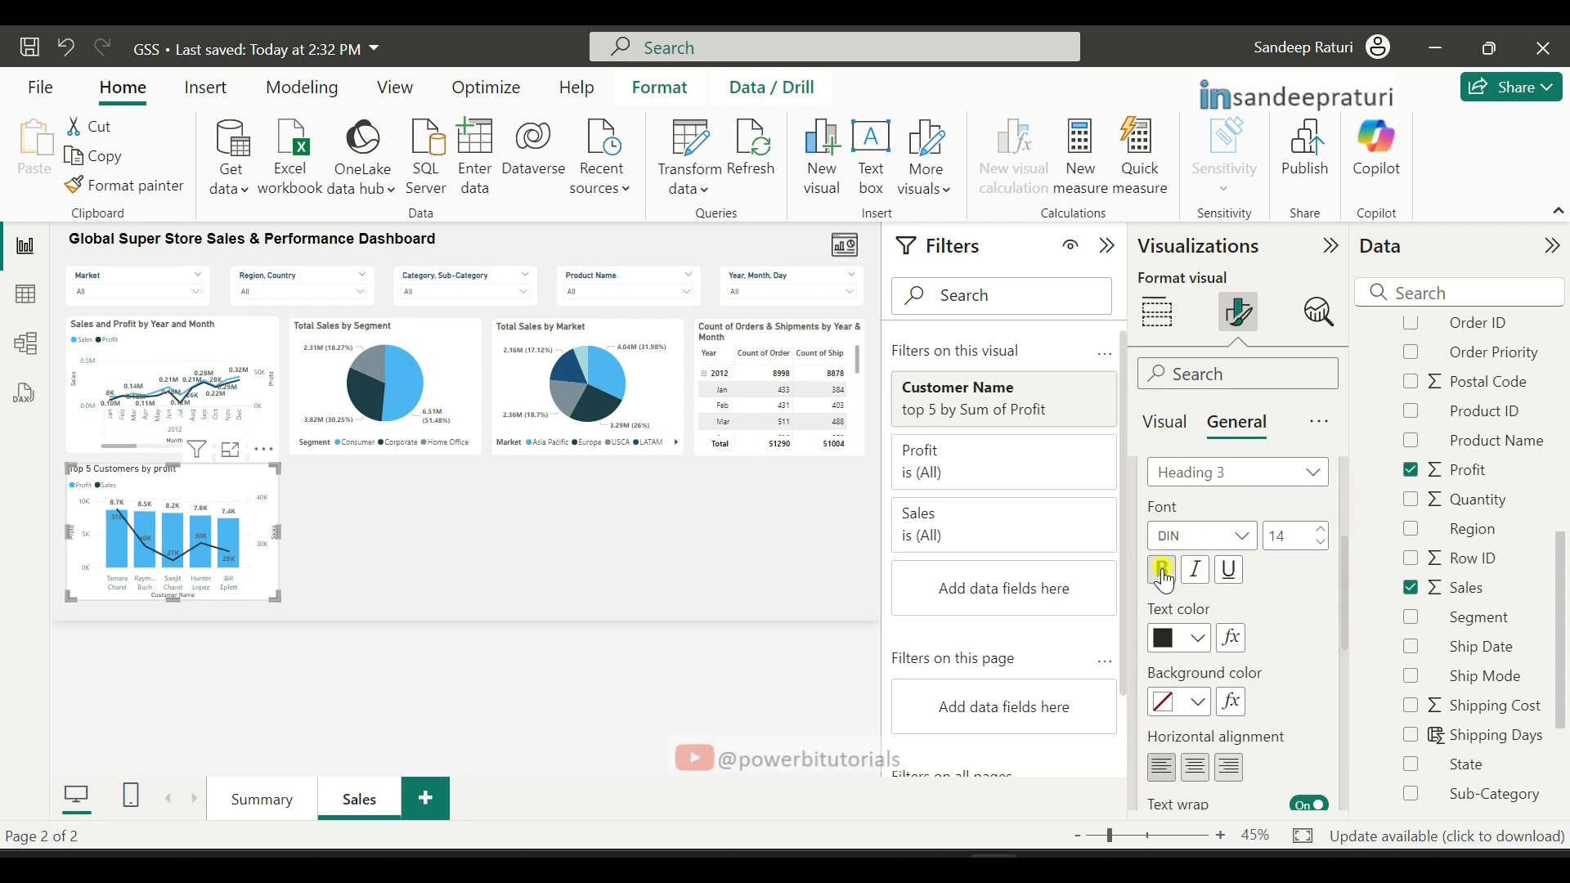
pyautogui.click(1161, 569)
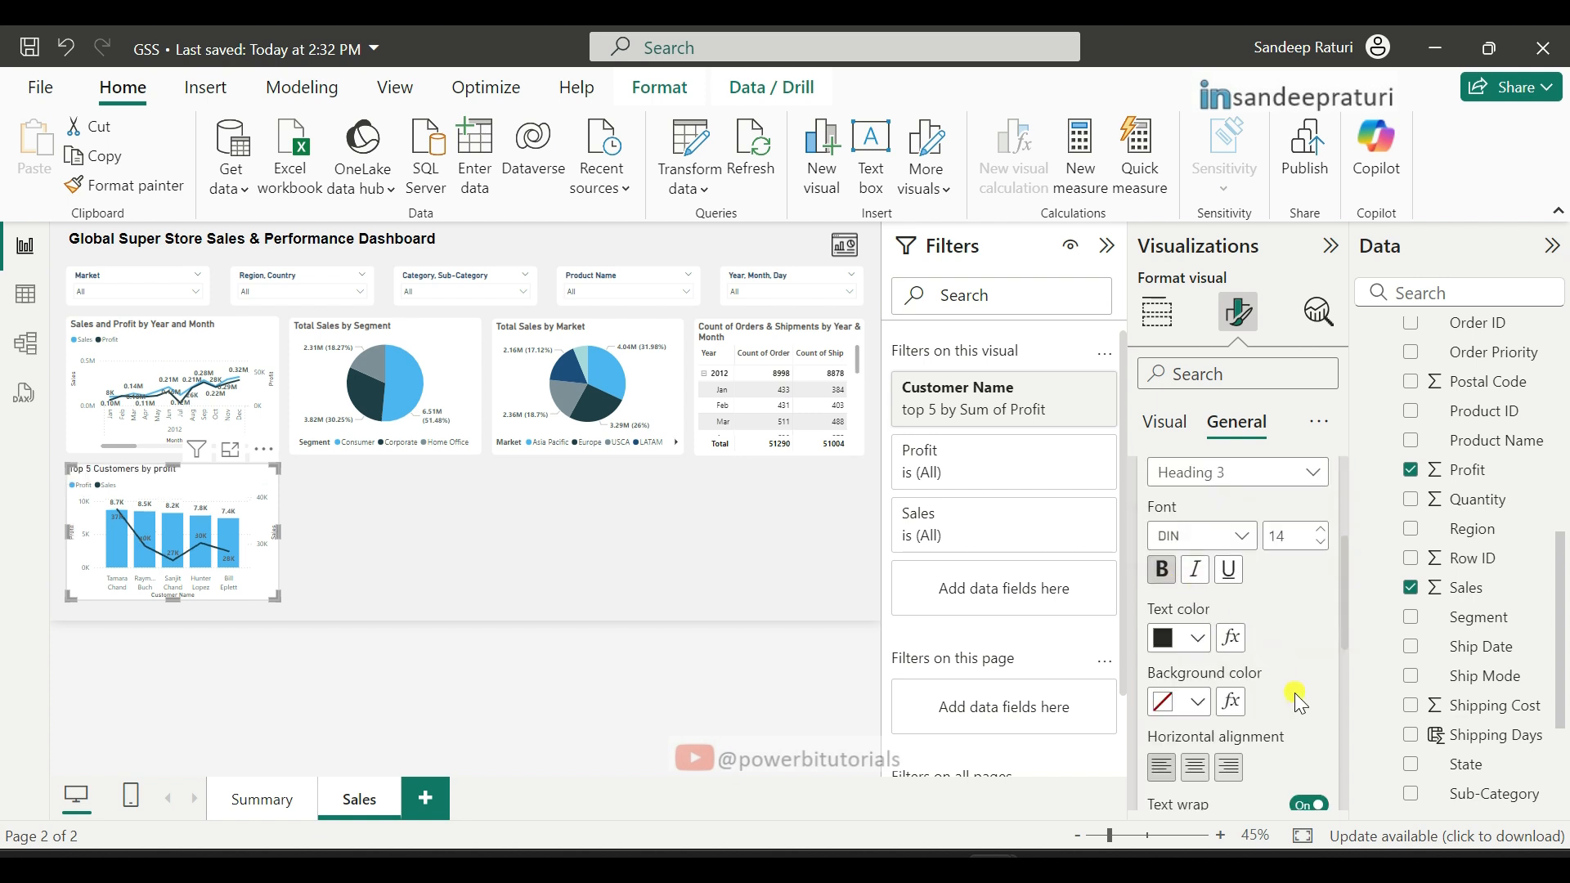
pyautogui.click(1200, 639)
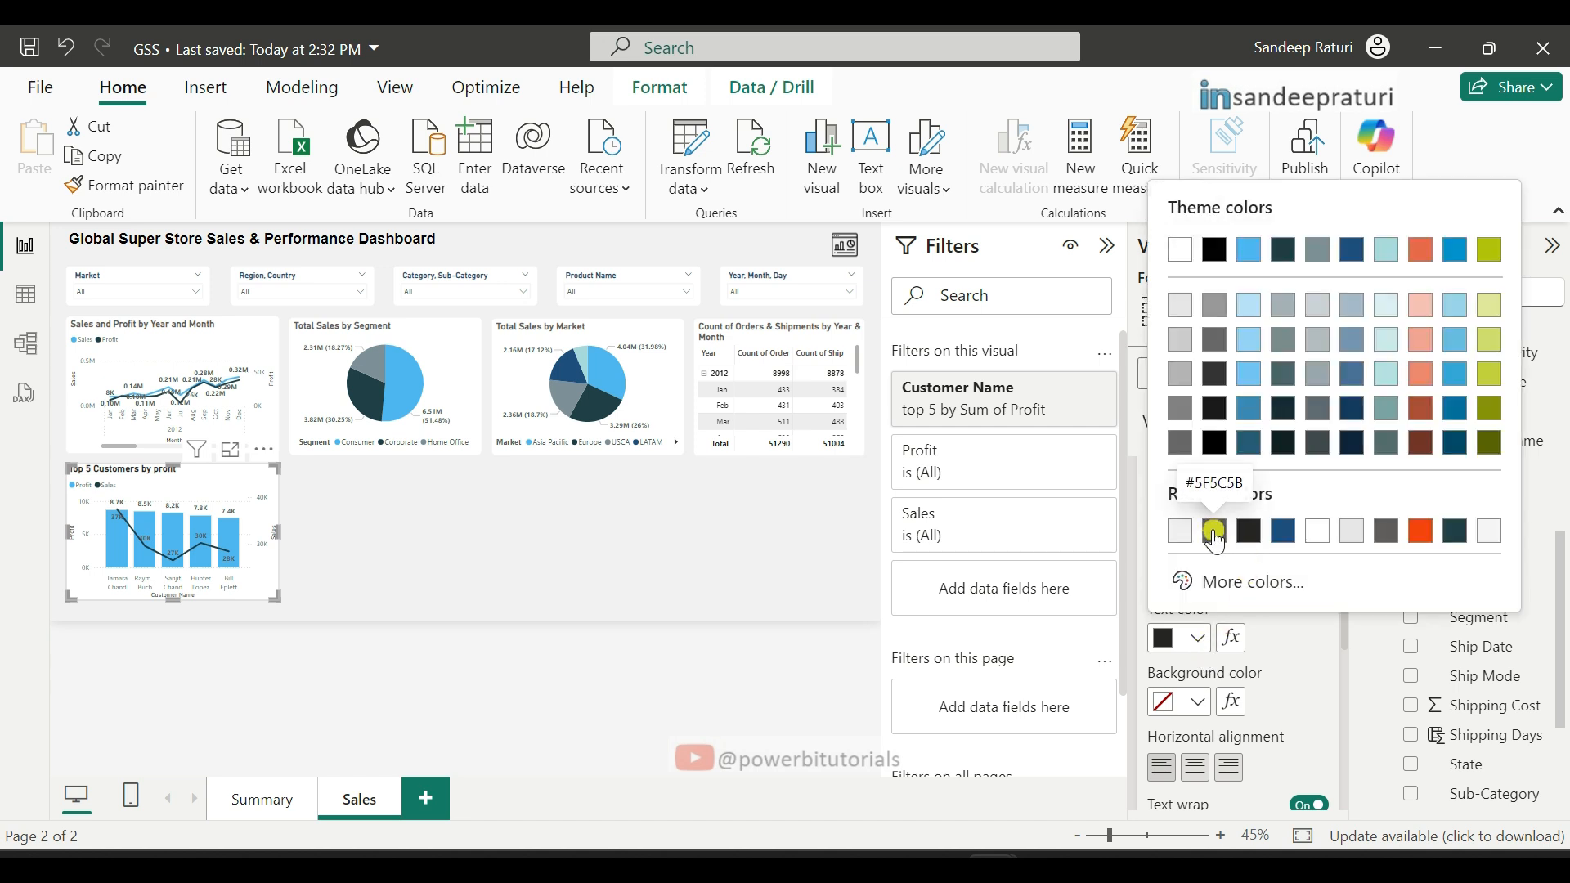
pyautogui.click(1216, 533)
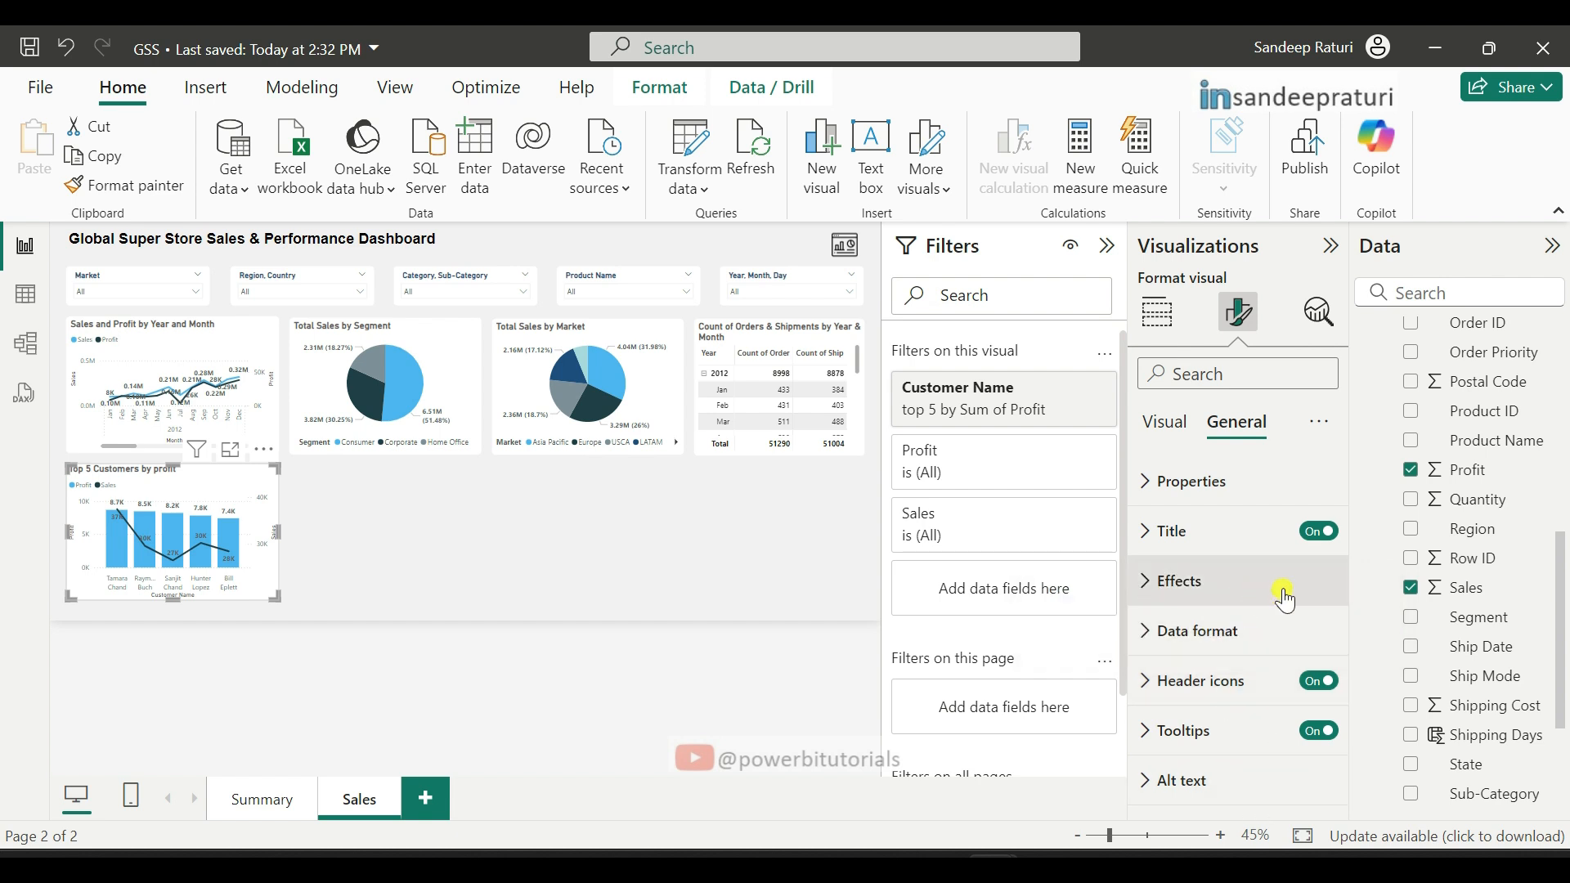
# Step: Turn on the combo chart's visual border with a light gray color and 7 px rounded corners
pyautogui.click(1145, 583)
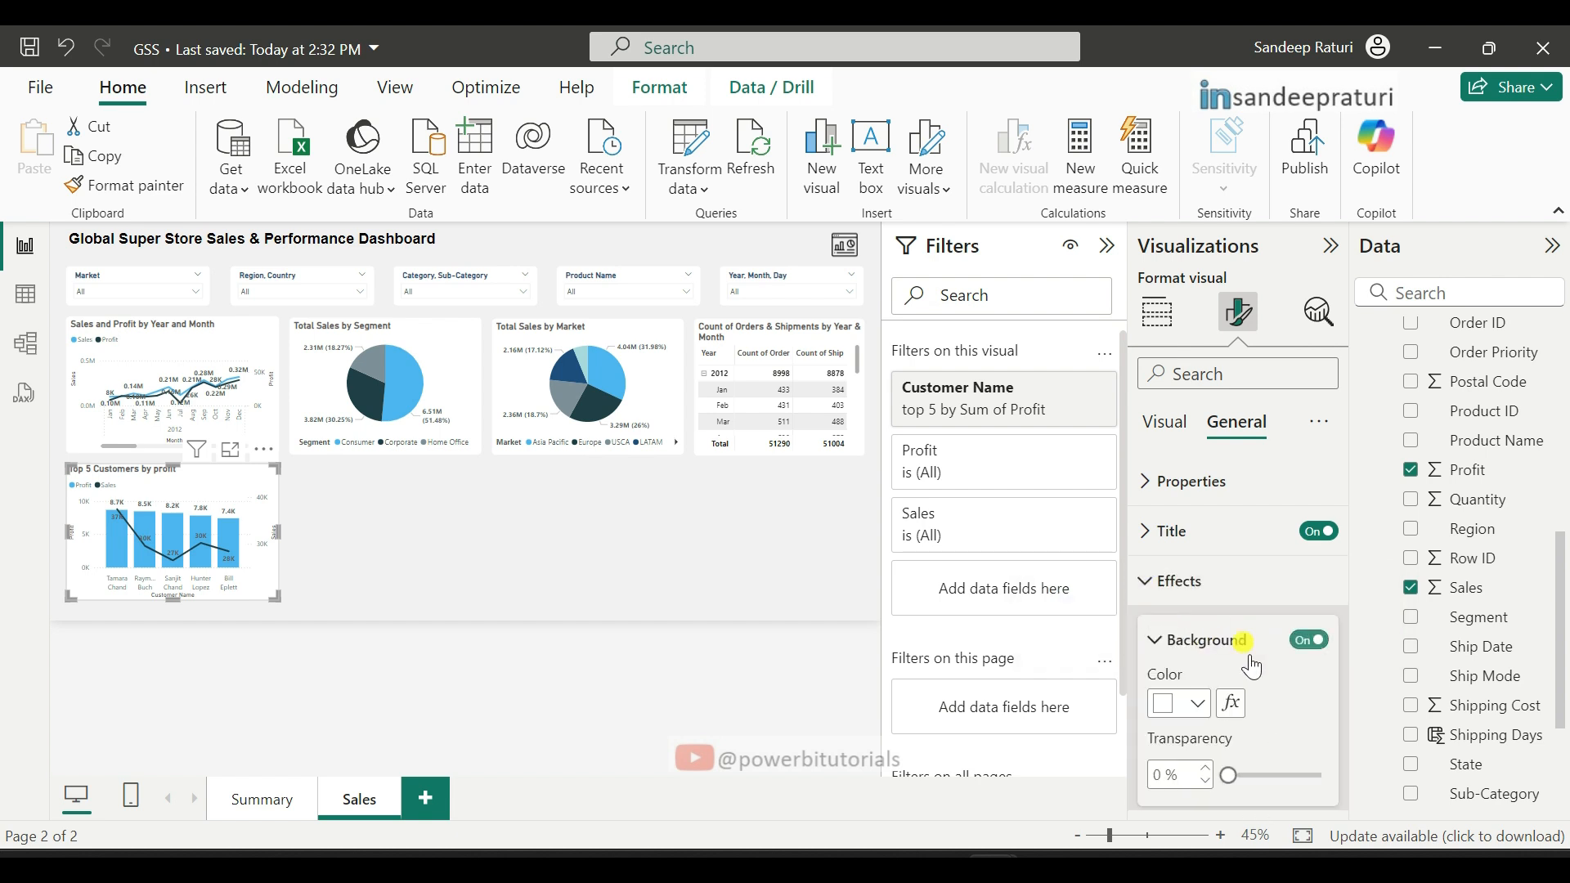
pyautogui.scroll(-3, 1260, 683)
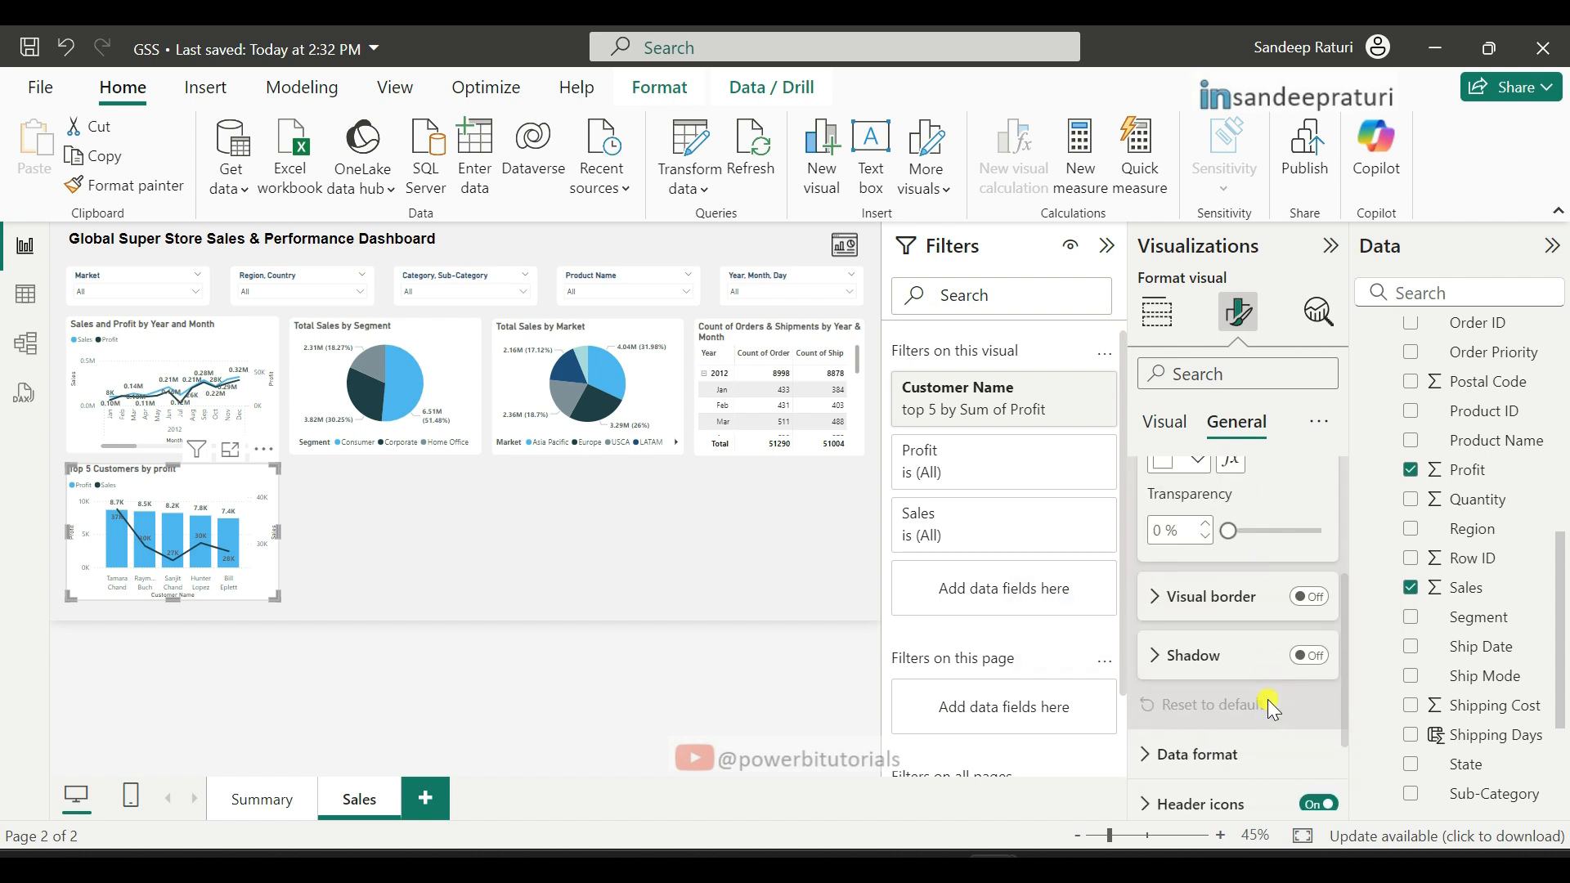
pyautogui.click(1167, 613)
pyautogui.click(1198, 661)
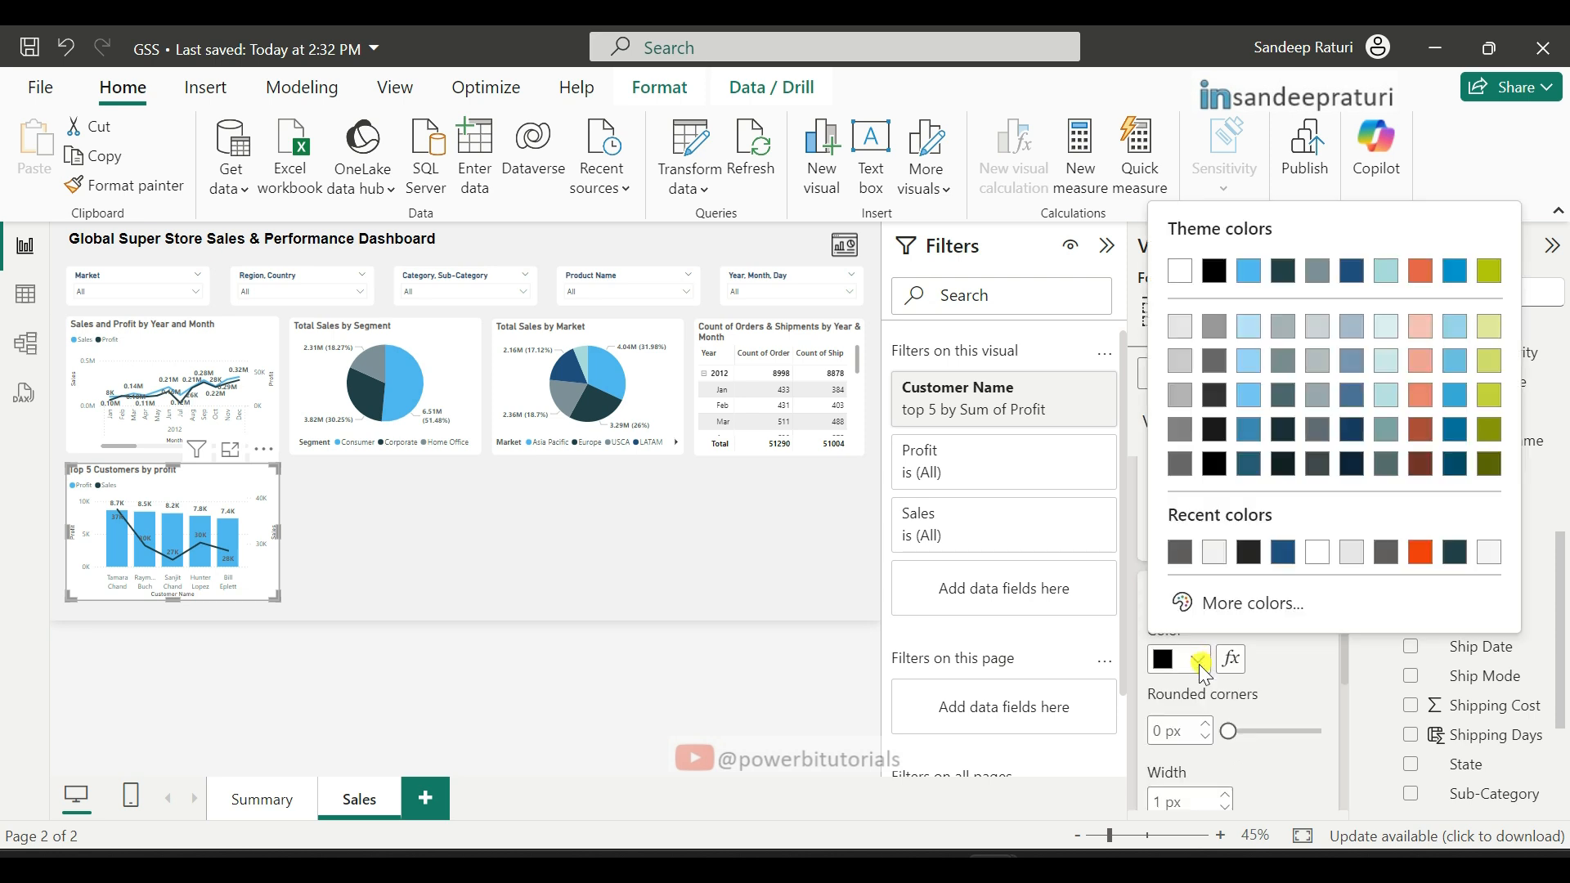
pyautogui.click(1213, 560)
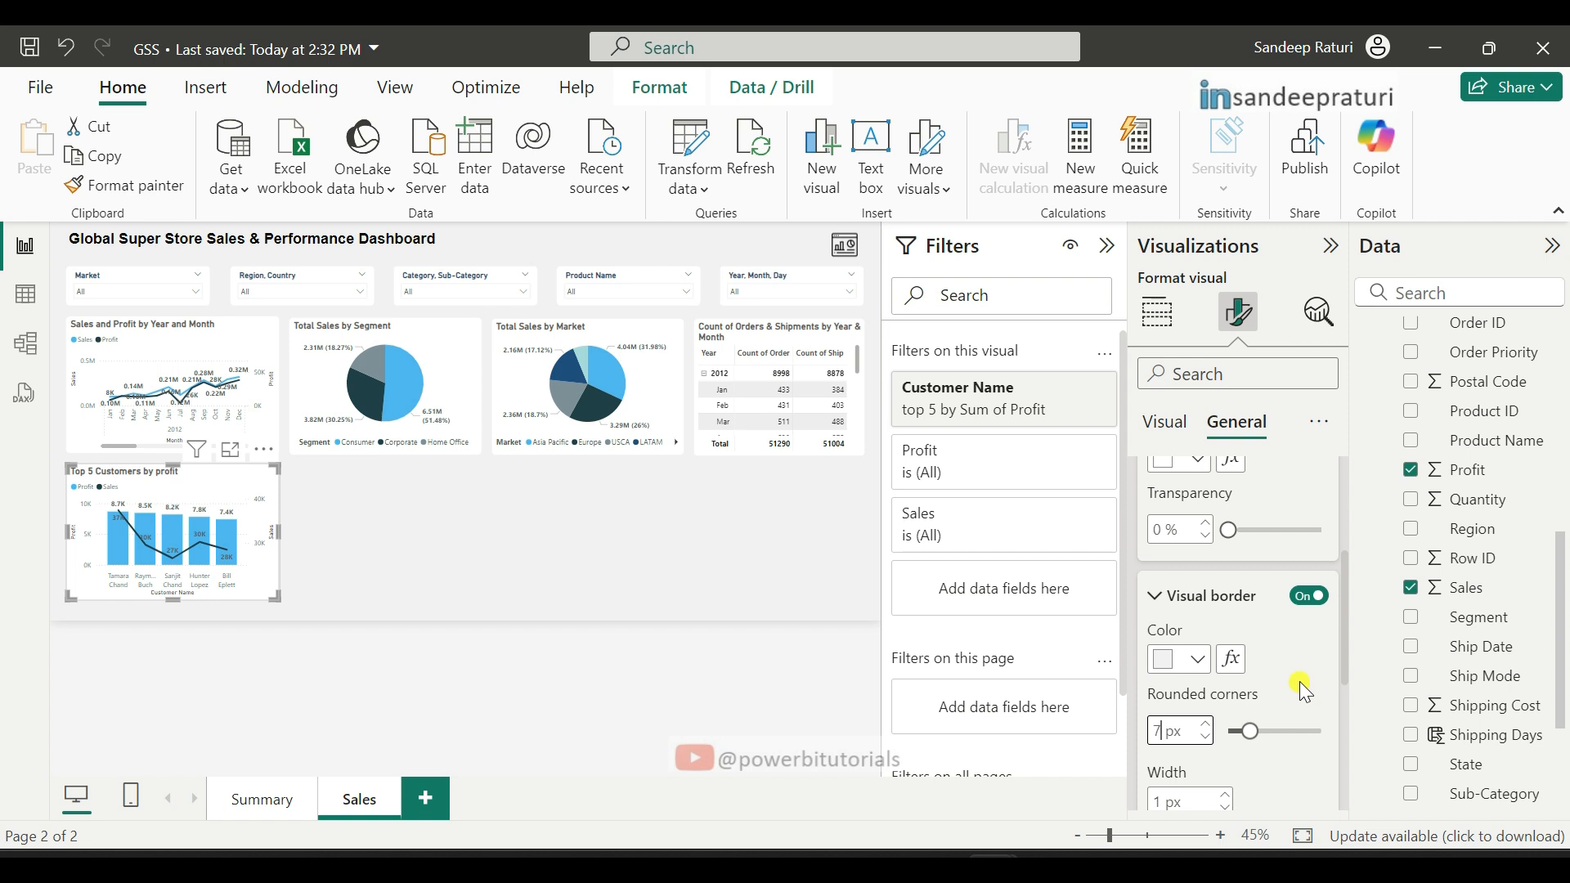
# Step: Sort the combo chart's axis by Profit in ascending order
pyautogui.click(1158, 313)
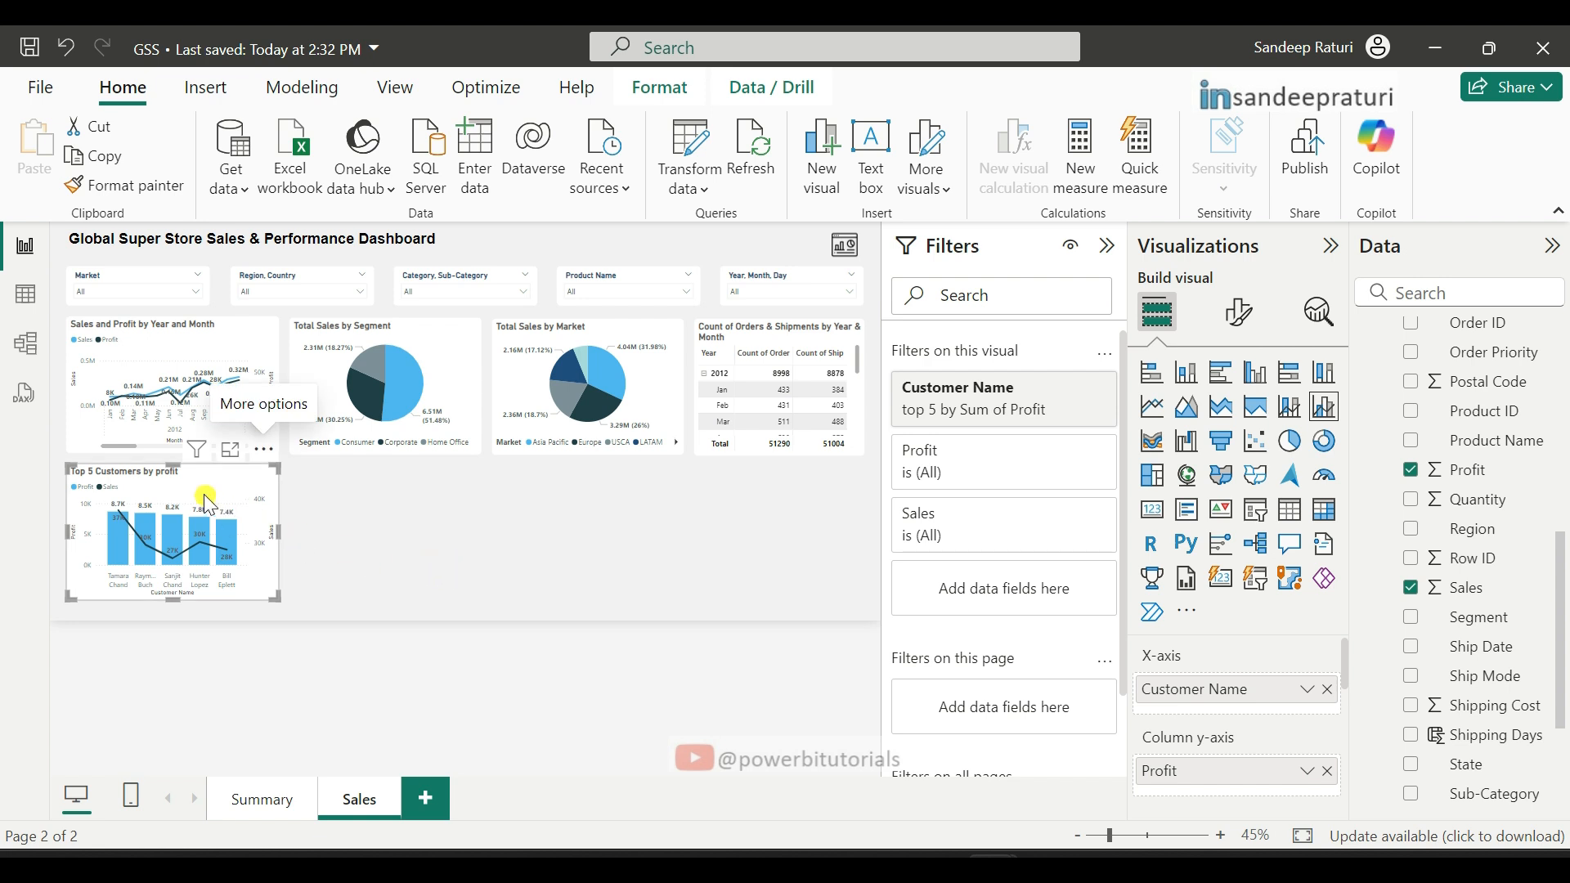
pyautogui.click(264, 454)
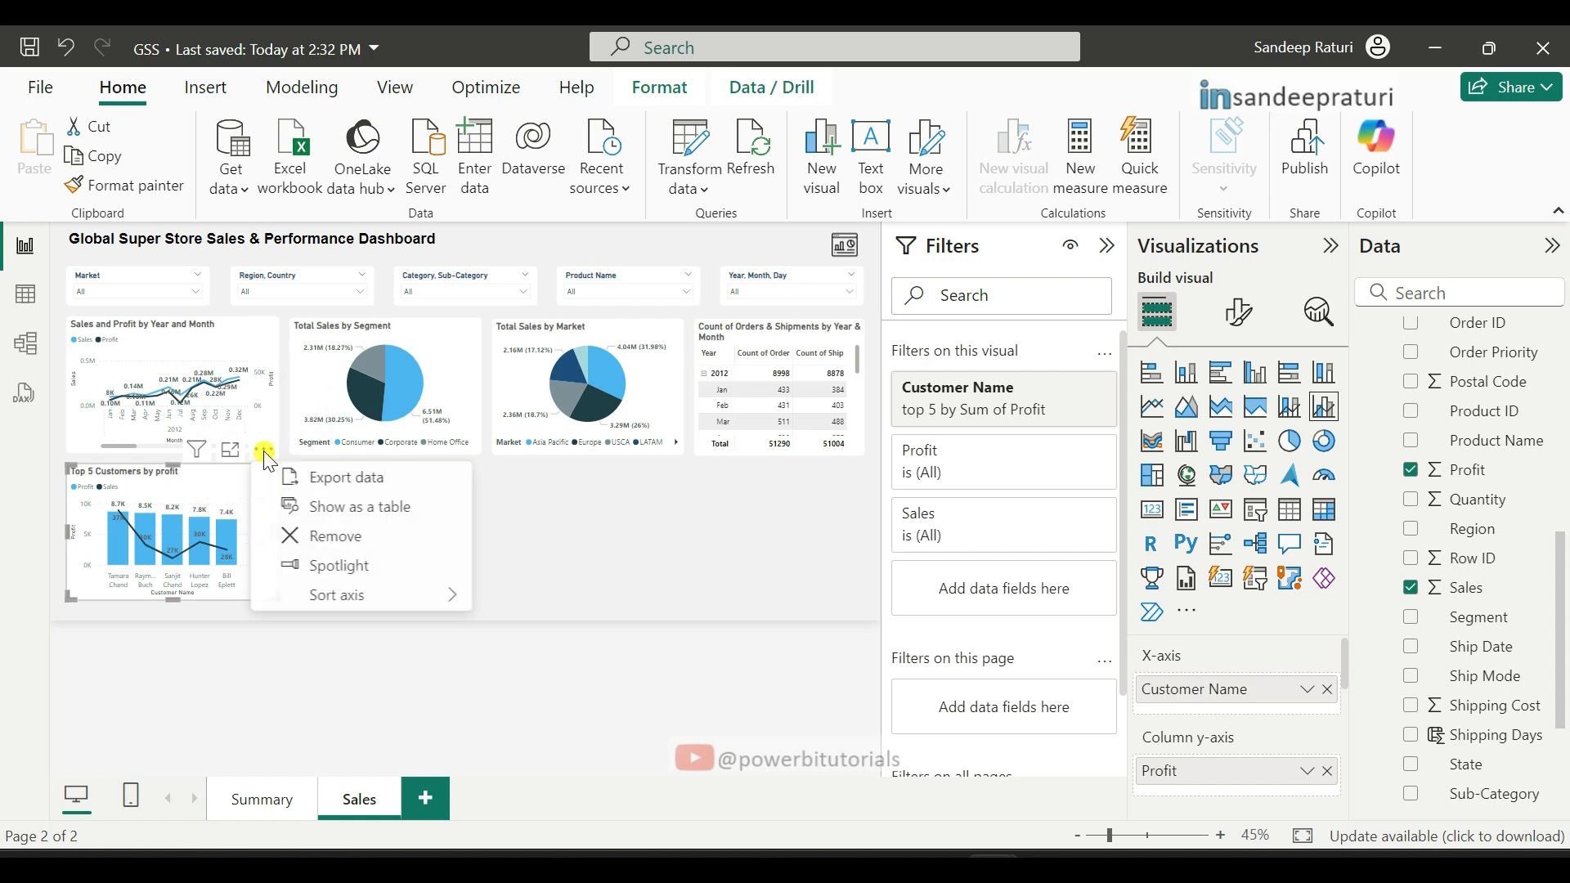
pyautogui.moveTo(389, 597)
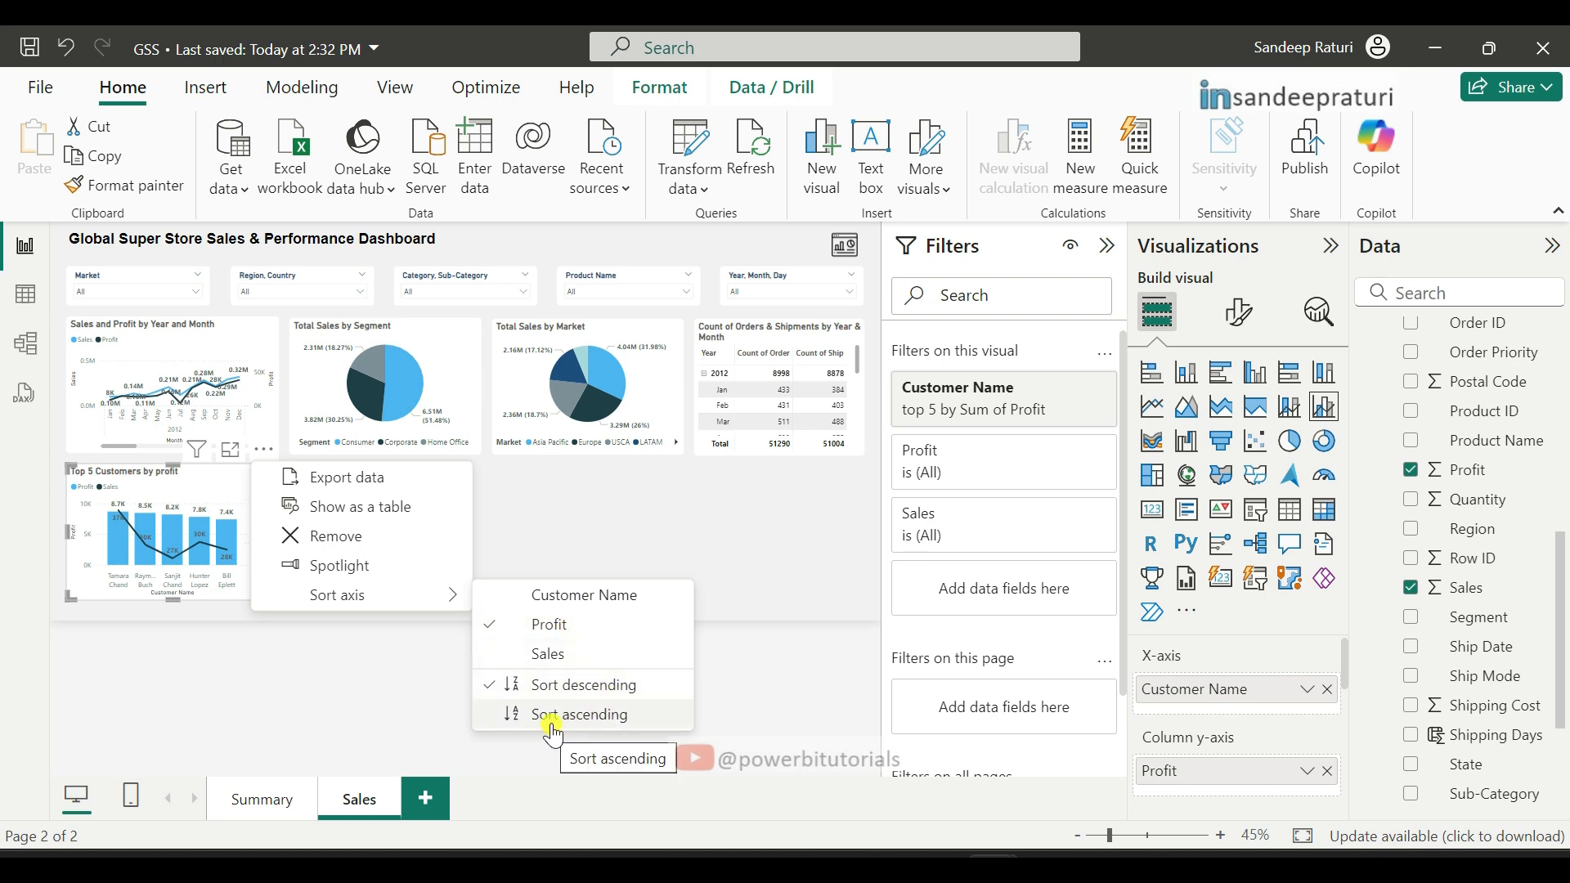
pyautogui.click(614, 717)
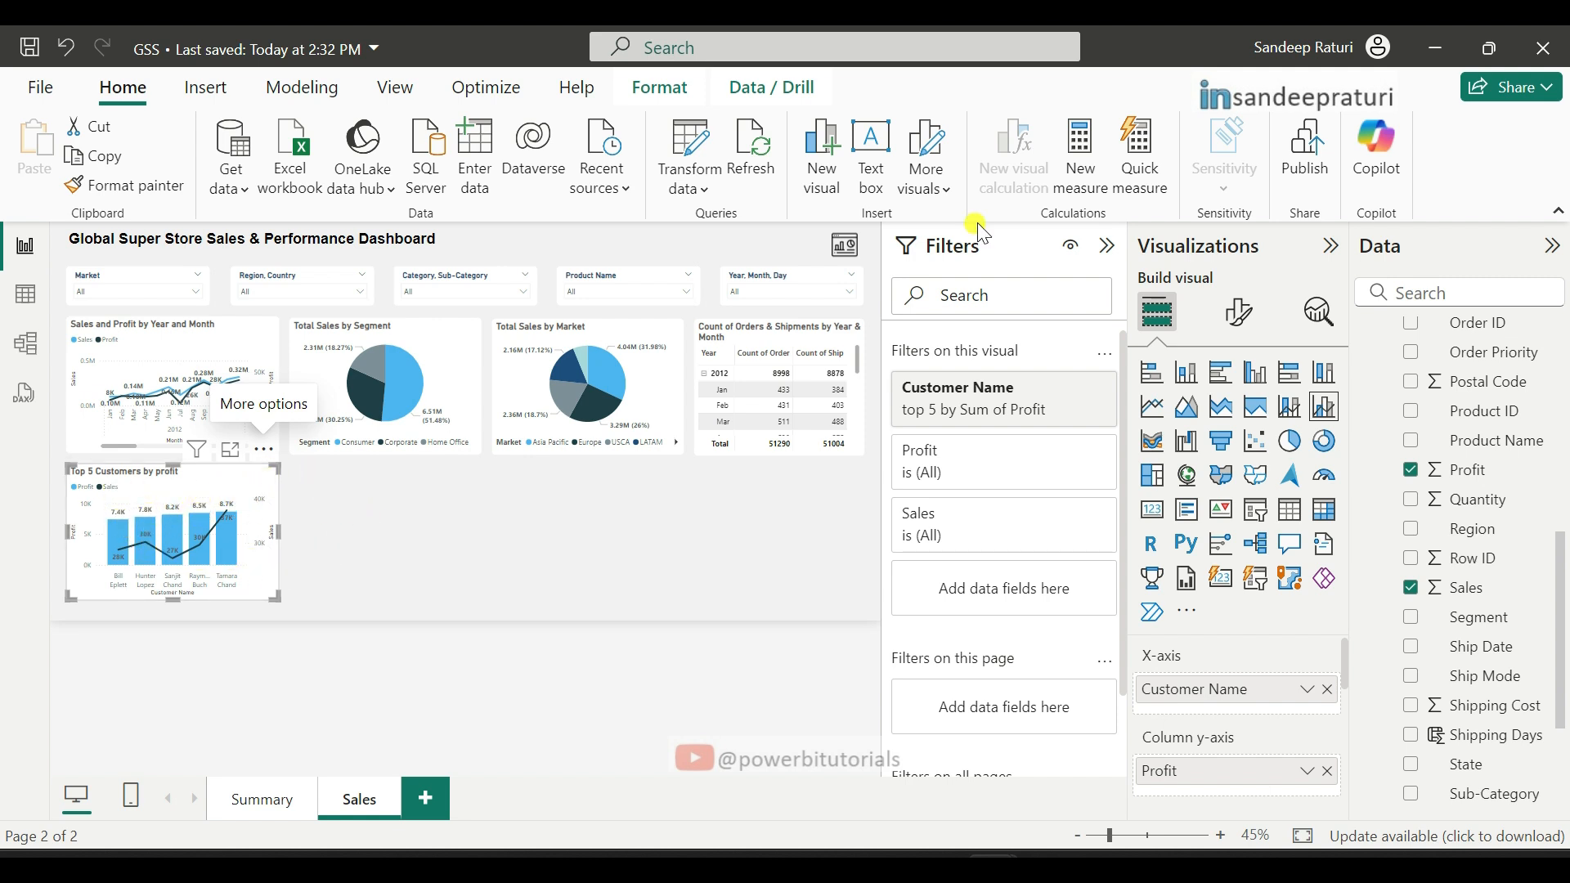
# Step: Check the clustered bar chart requirement in the PowerPoint slide show and add an empty clustered bar chart beside the Top 5 Customers chart in Power BI
pyautogui.hotkey('alt', 'Tab')
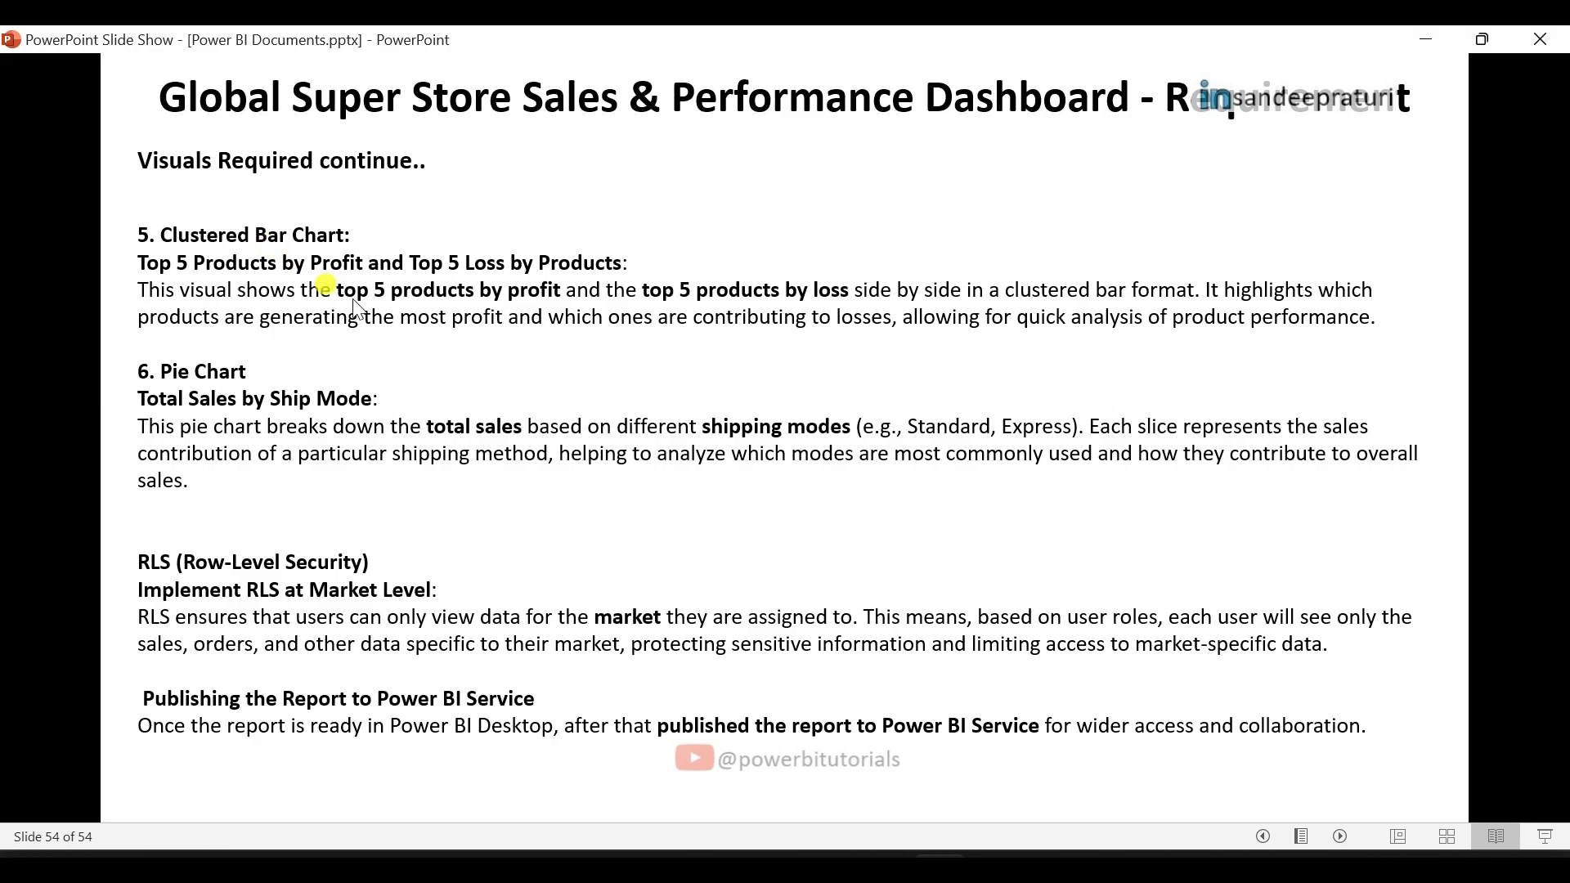
pyautogui.moveTo(993, 867)
pyautogui.click(927, 810)
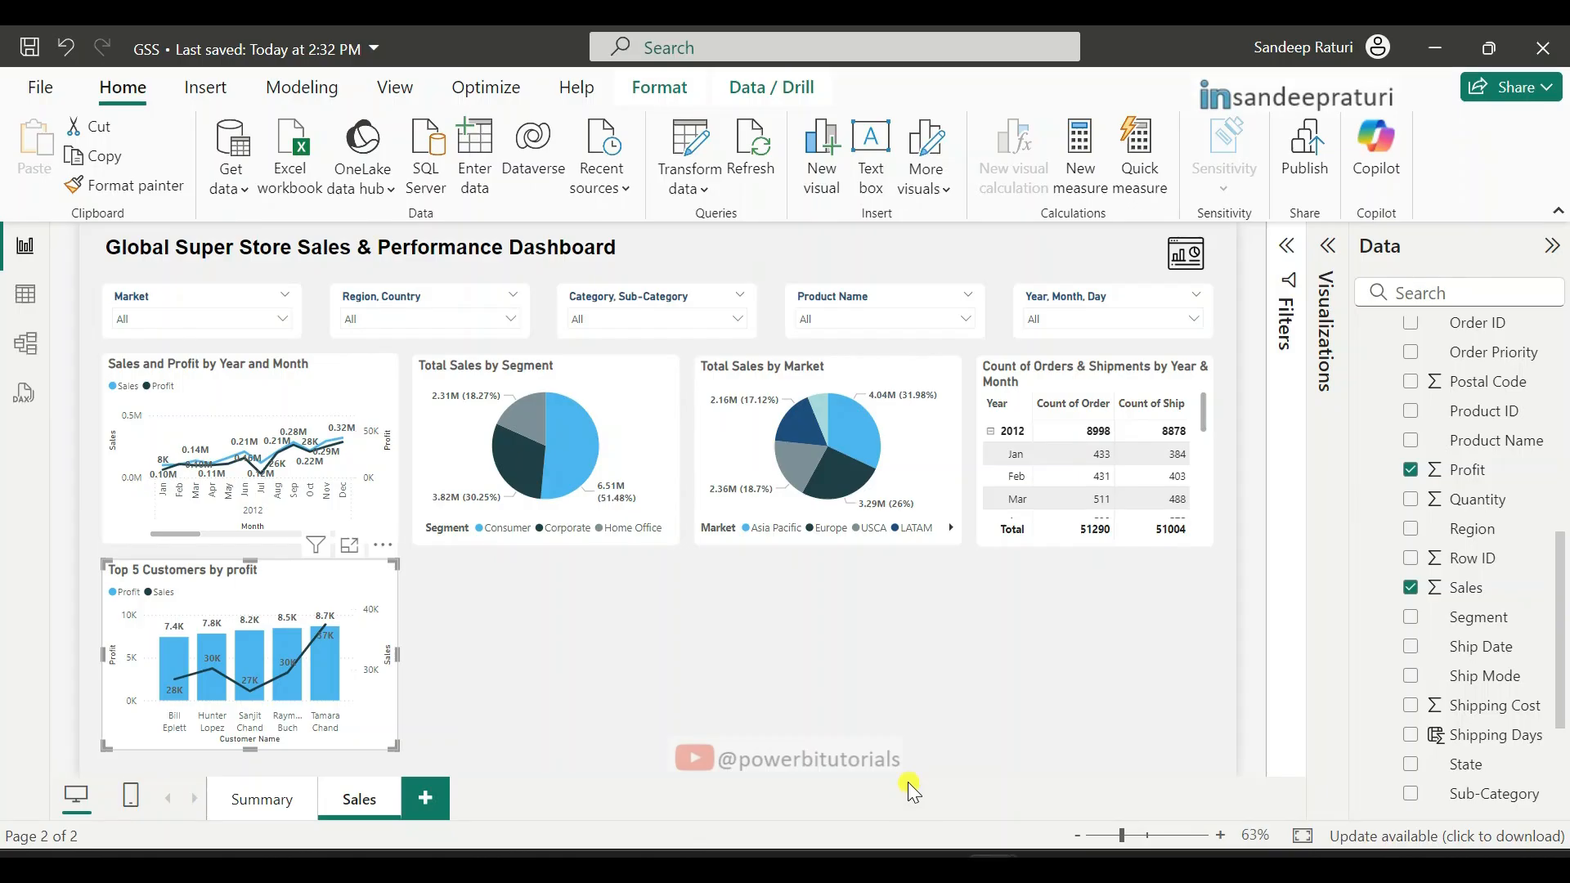
pyautogui.click(736, 646)
pyautogui.click(1322, 253)
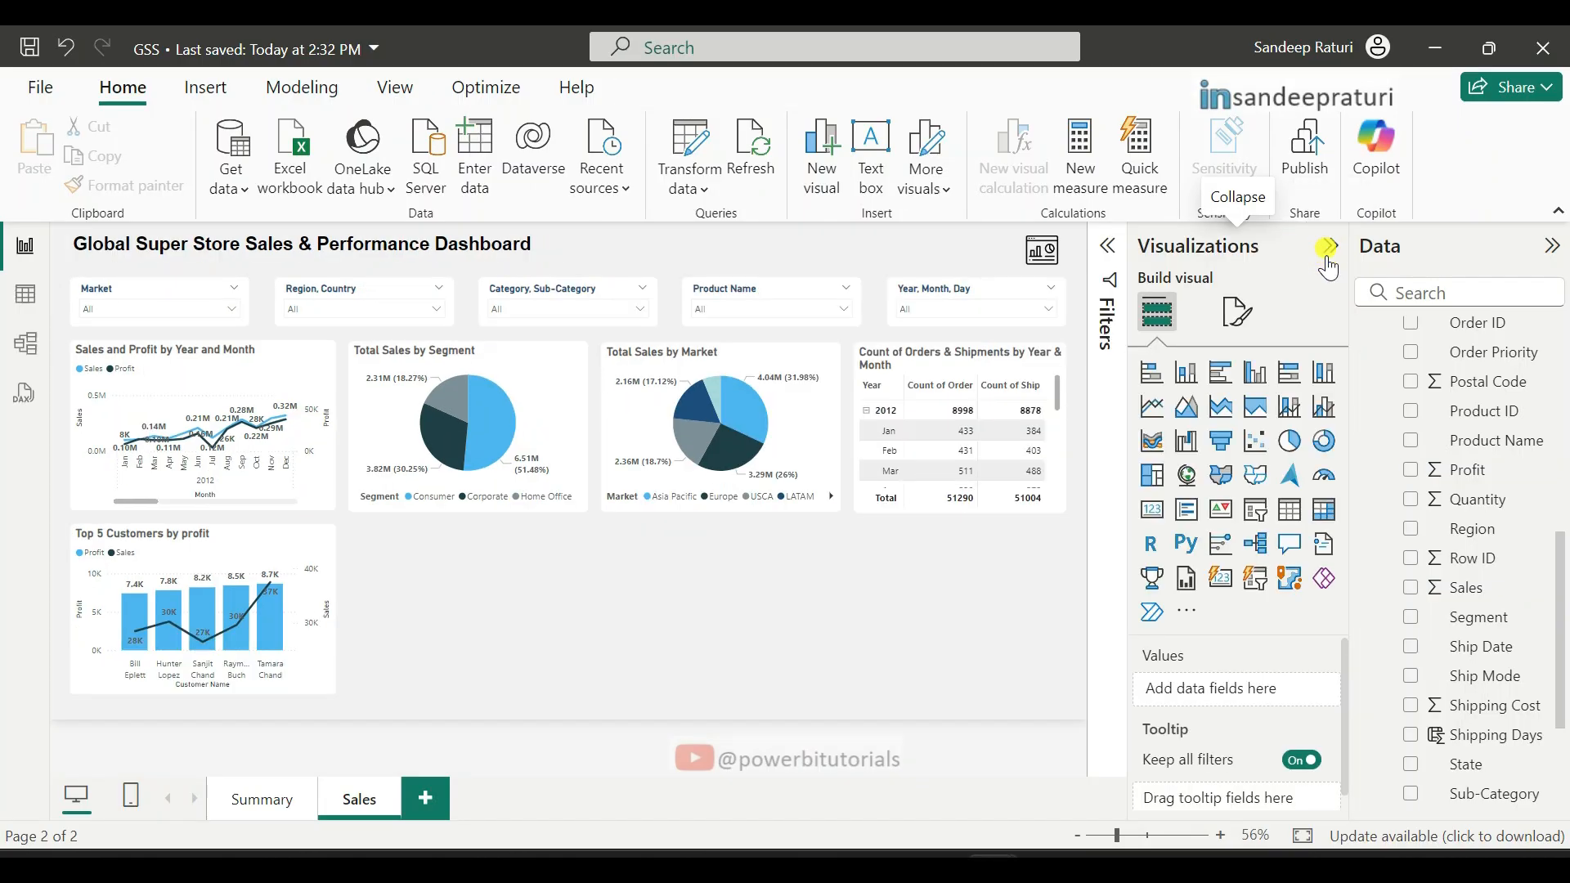
pyautogui.click(1229, 376)
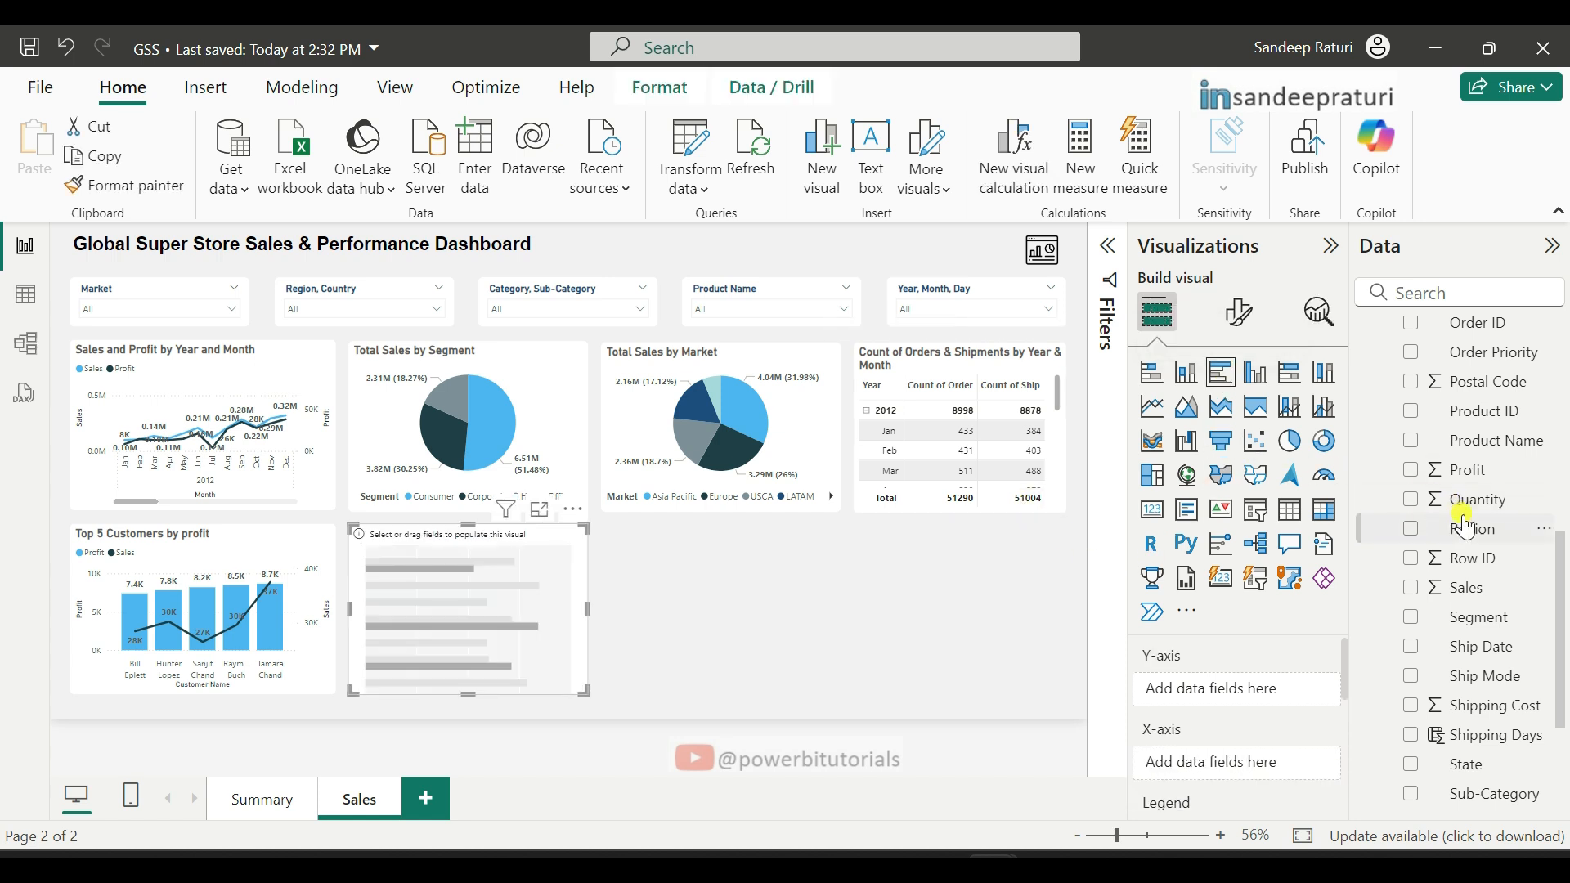
# Step: Put Product Name on the bar chart's y-axis and Profit on its x-axis, renaming the latter field to "Profit"
pyautogui.moveTo(1488, 441); pyautogui.dragTo(1274, 691)
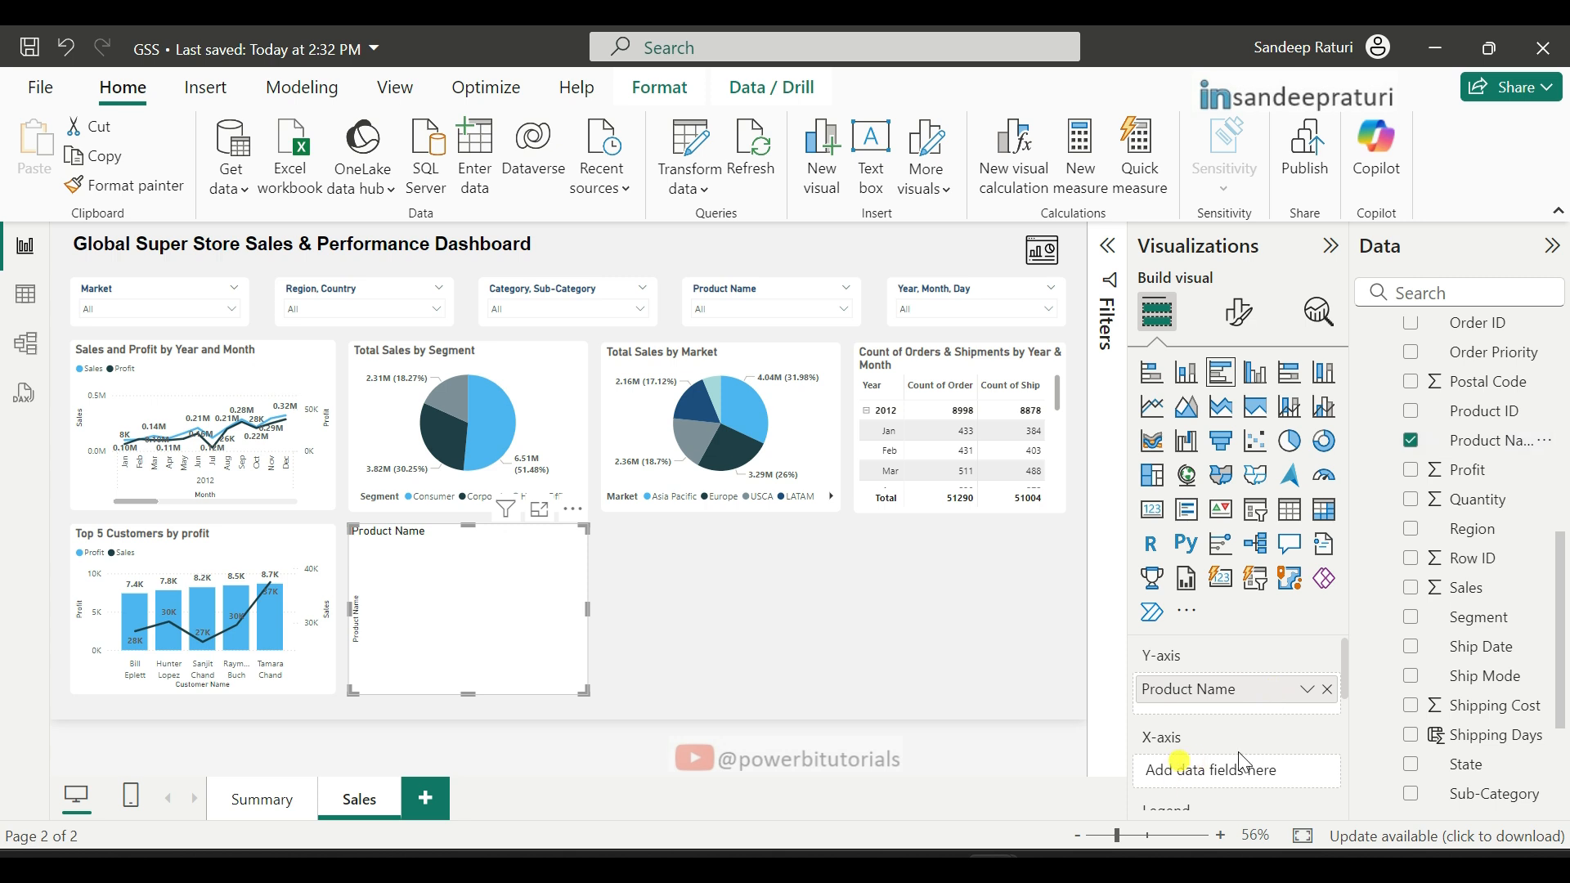
pyautogui.moveTo(1484, 472); pyautogui.dragTo(1219, 778)
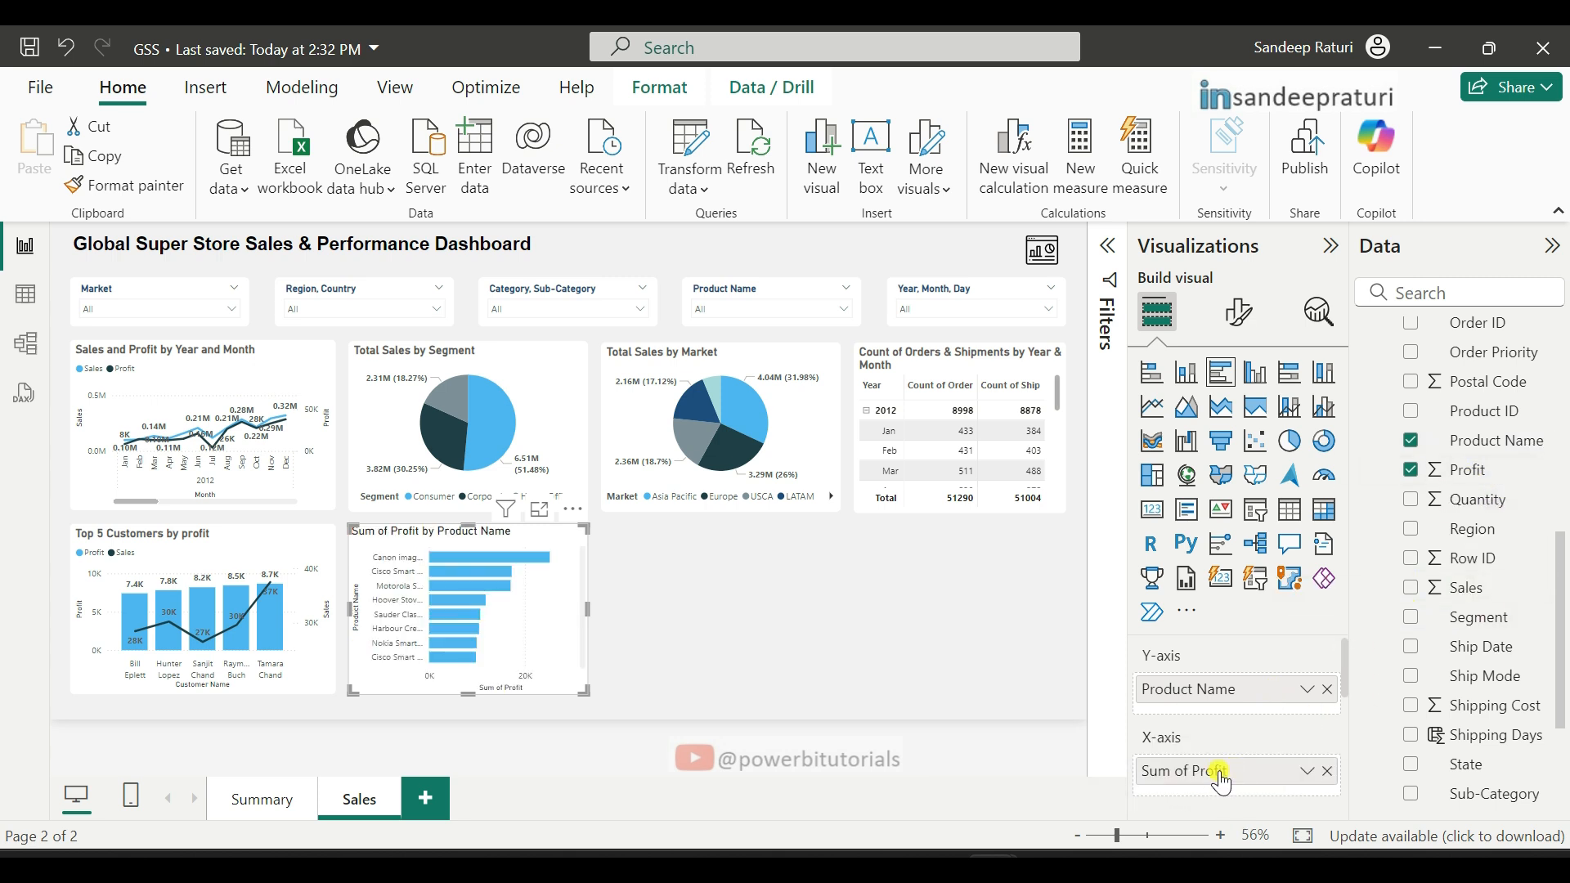
pyautogui.moveTo(1193, 770); pyautogui.dragTo(1089, 770)
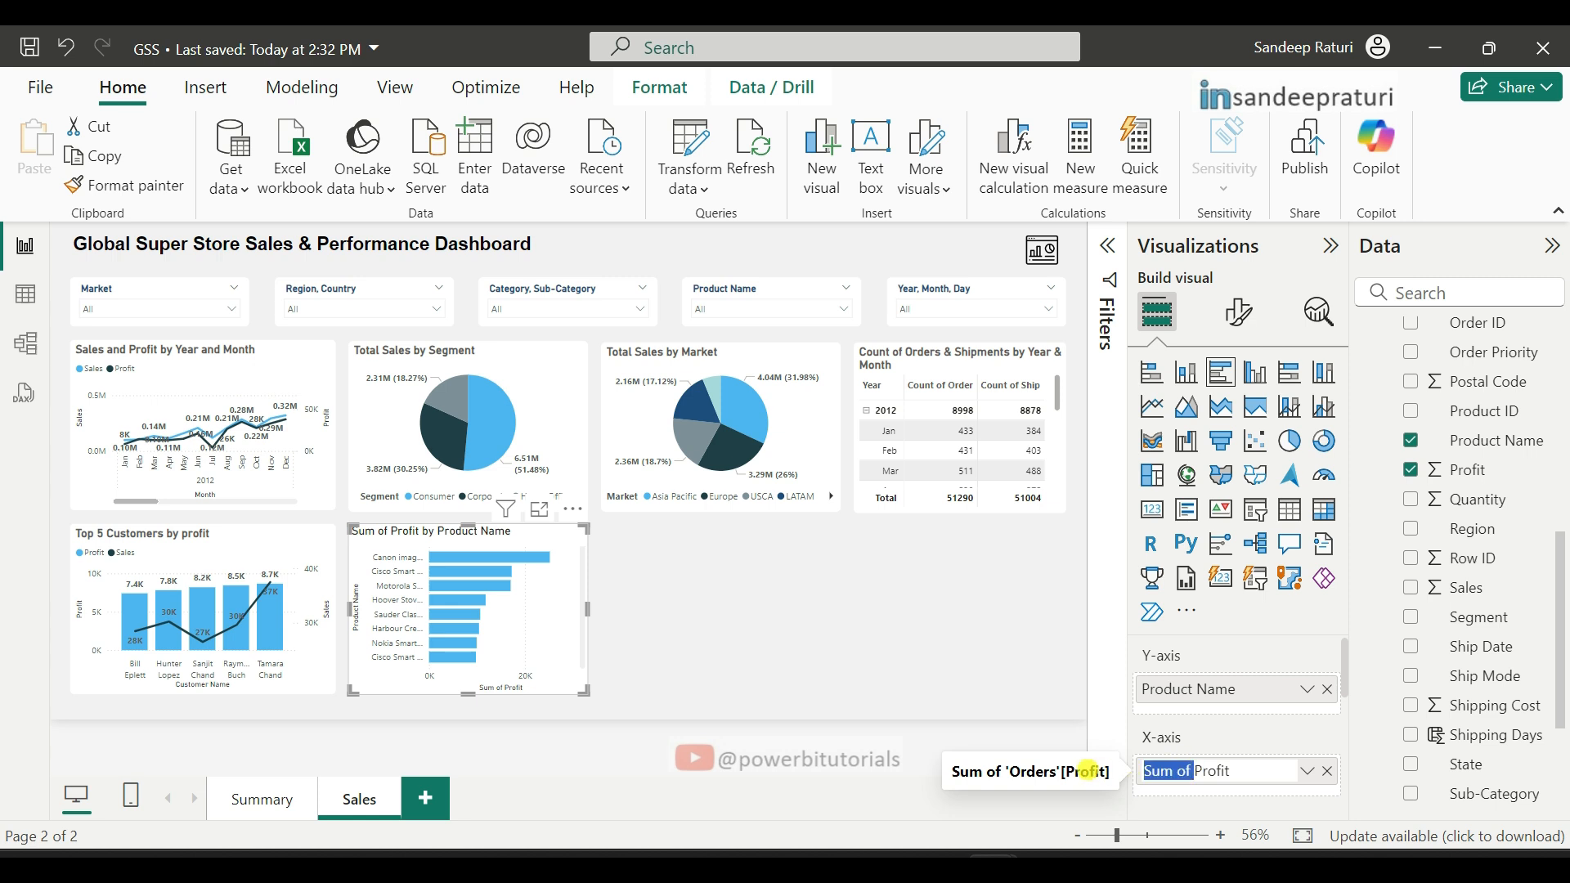
pyautogui.press('BackSpace')
pyautogui.press('Return')
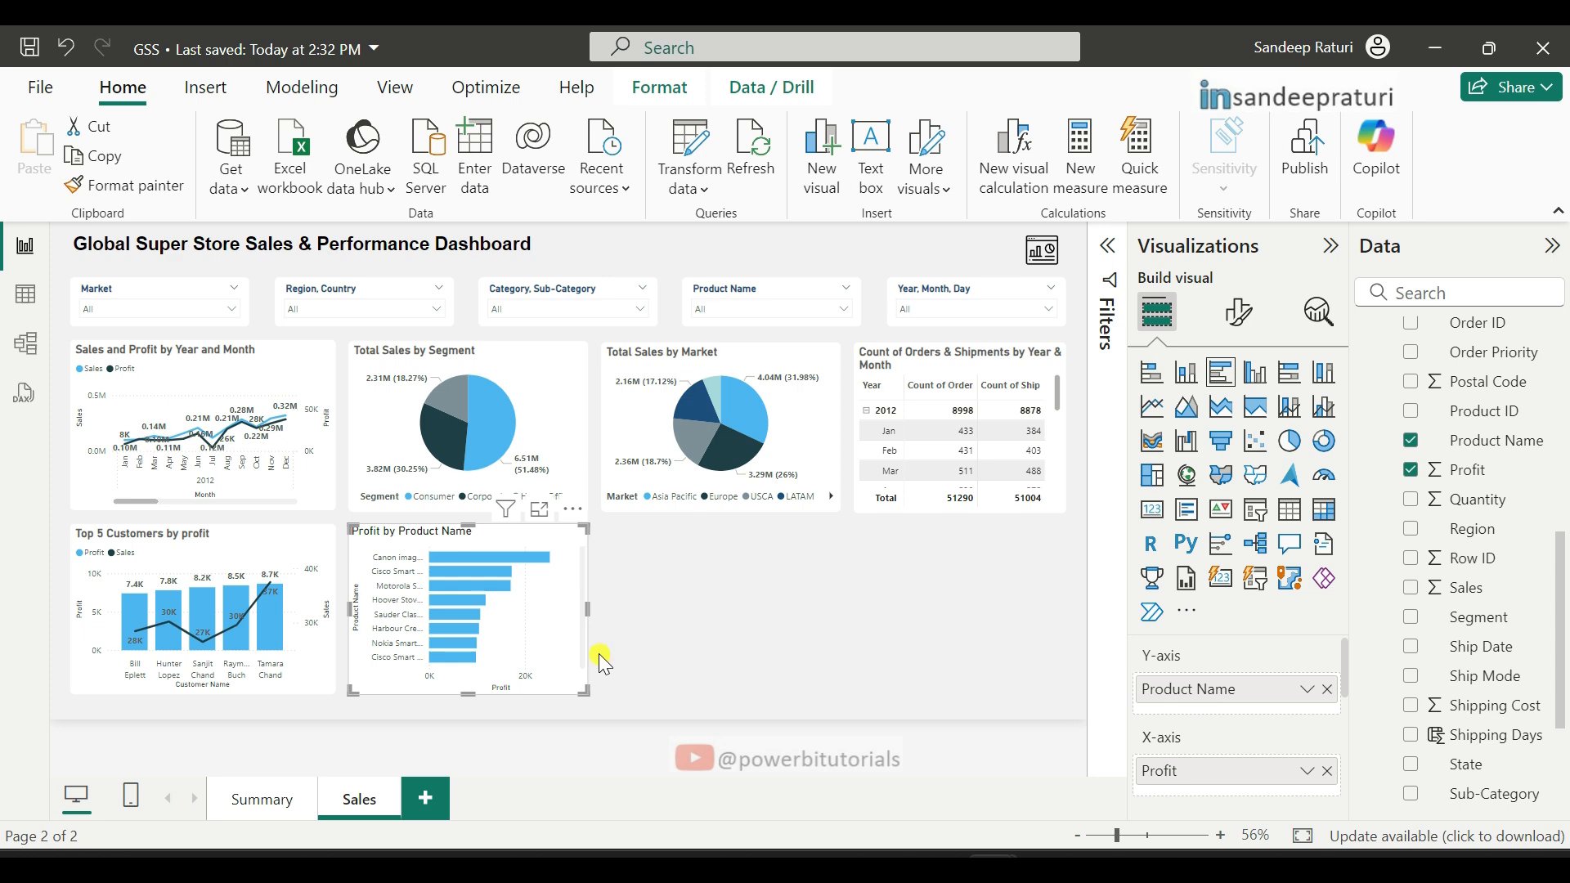
# Step: Filter the bar chart's Product Name with a Top N filter showing the top 5 by Sum of Profit
pyautogui.click(1108, 245)
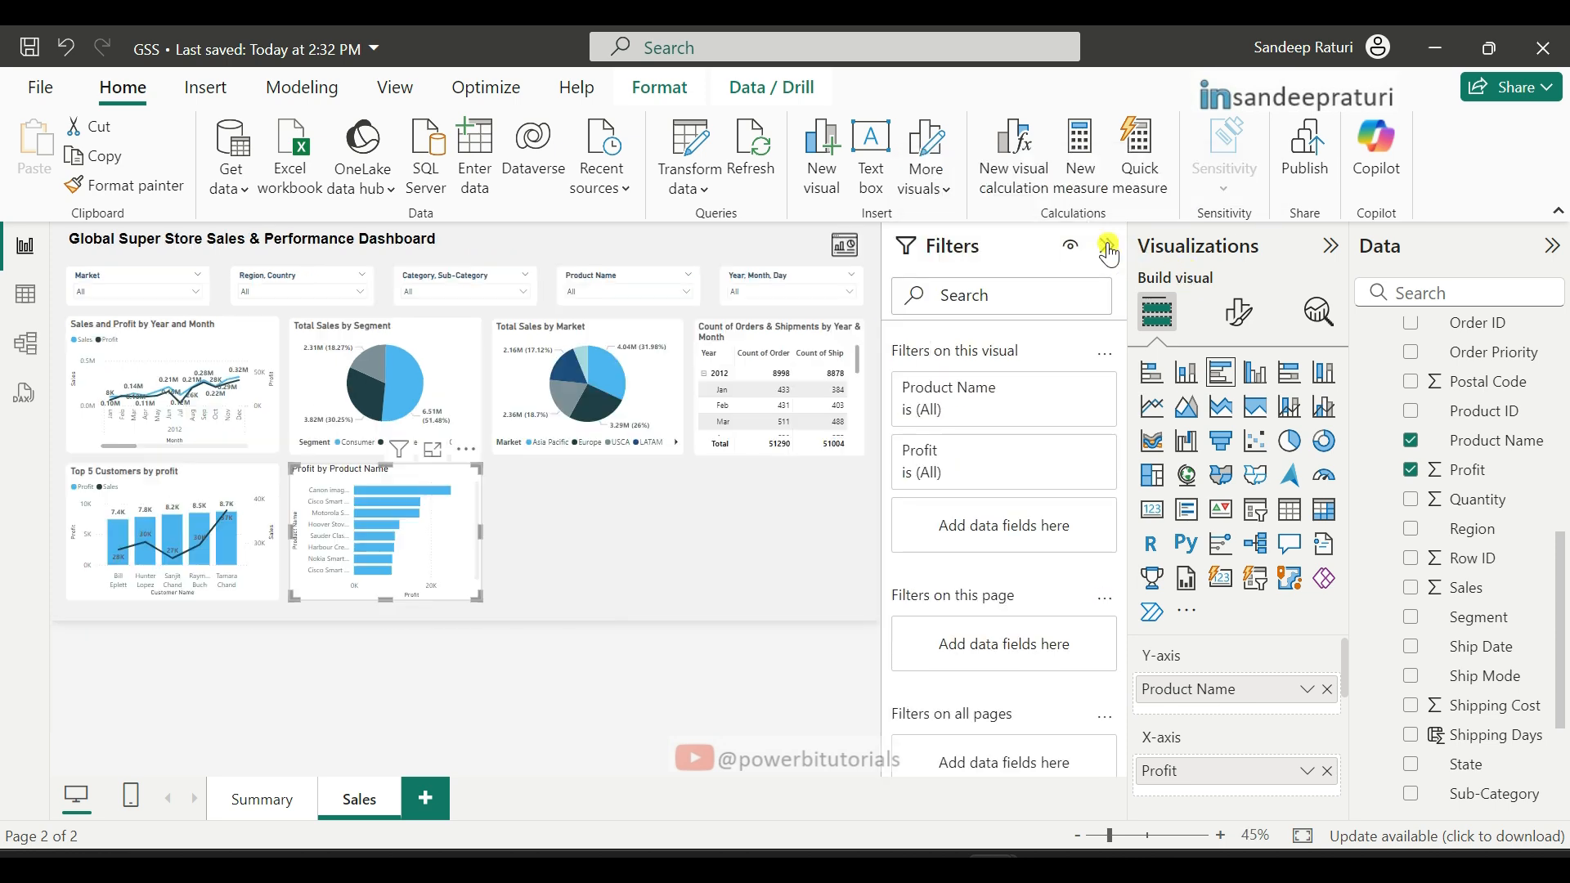
pyautogui.click(1070, 389)
pyautogui.click(1070, 390)
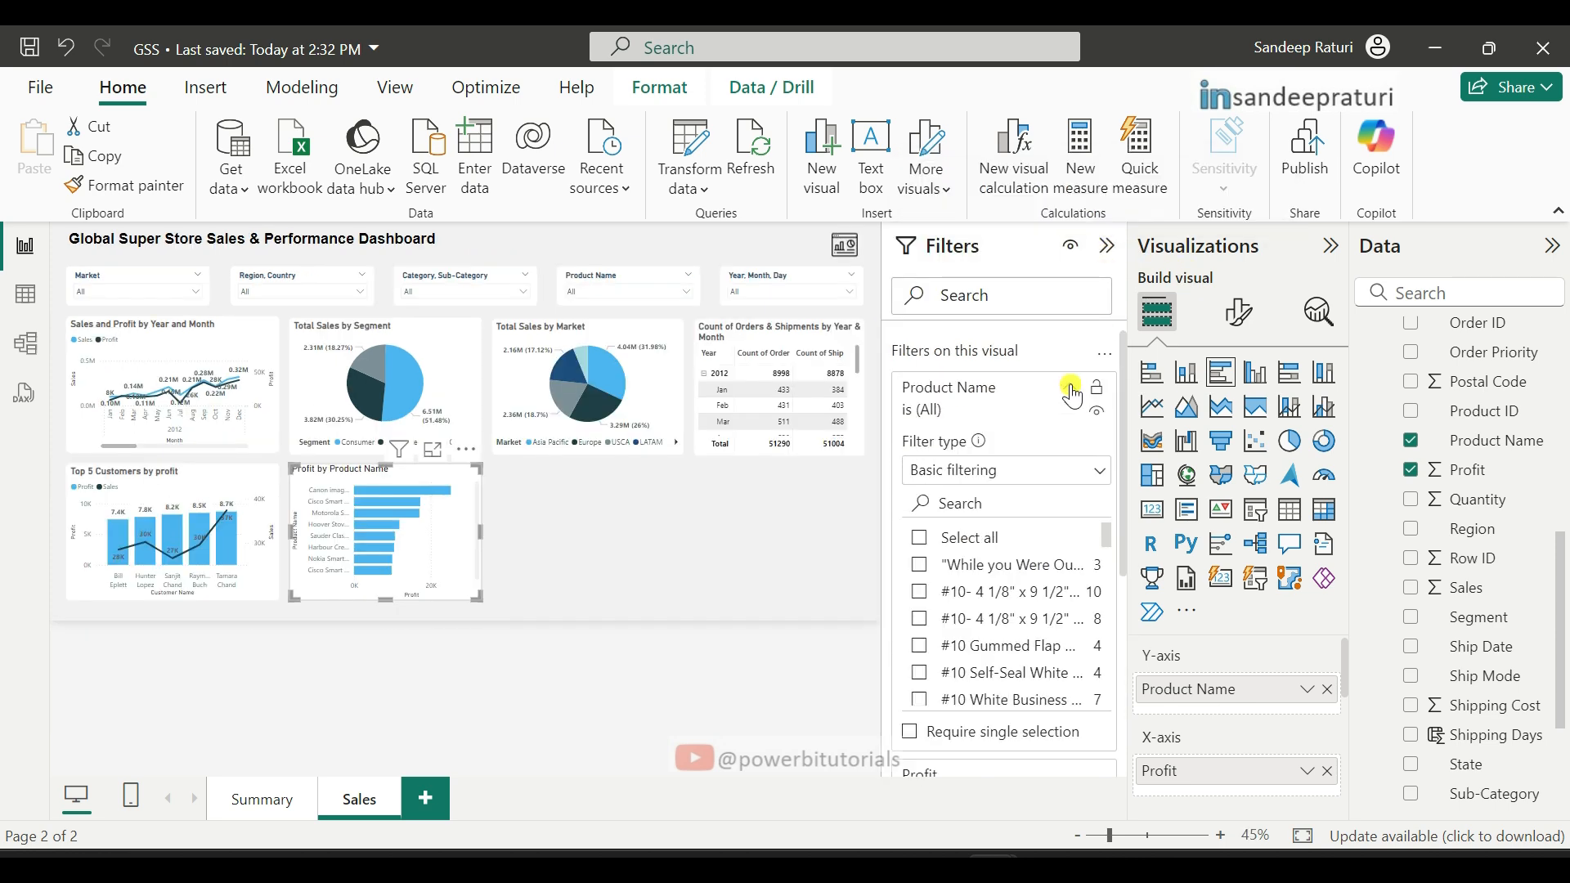
pyautogui.click(1029, 489)
pyautogui.click(961, 562)
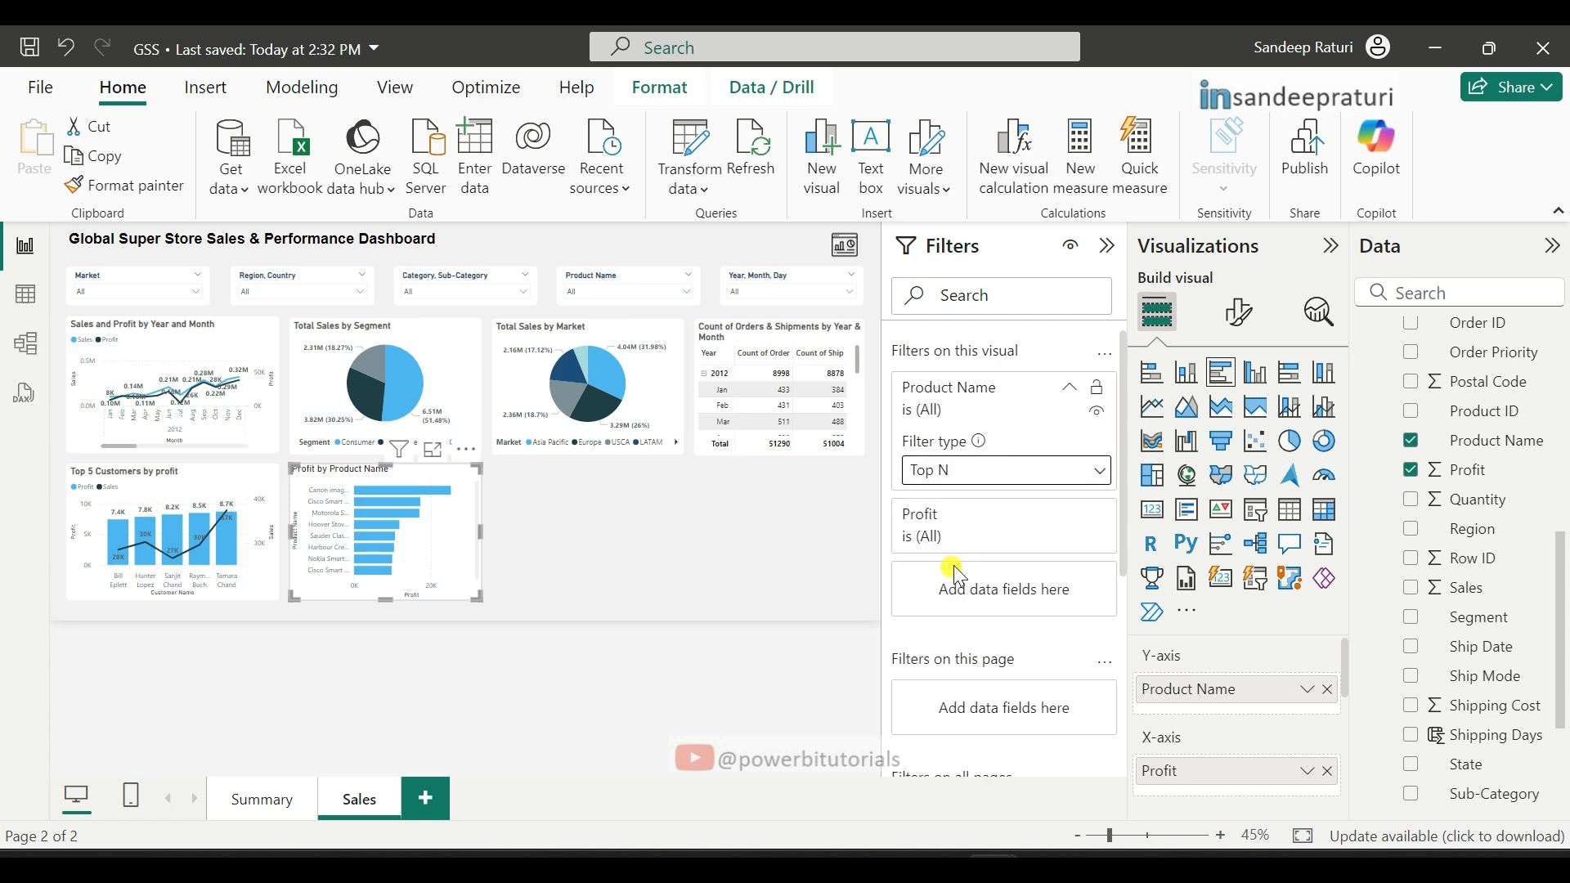
pyautogui.click(1053, 543)
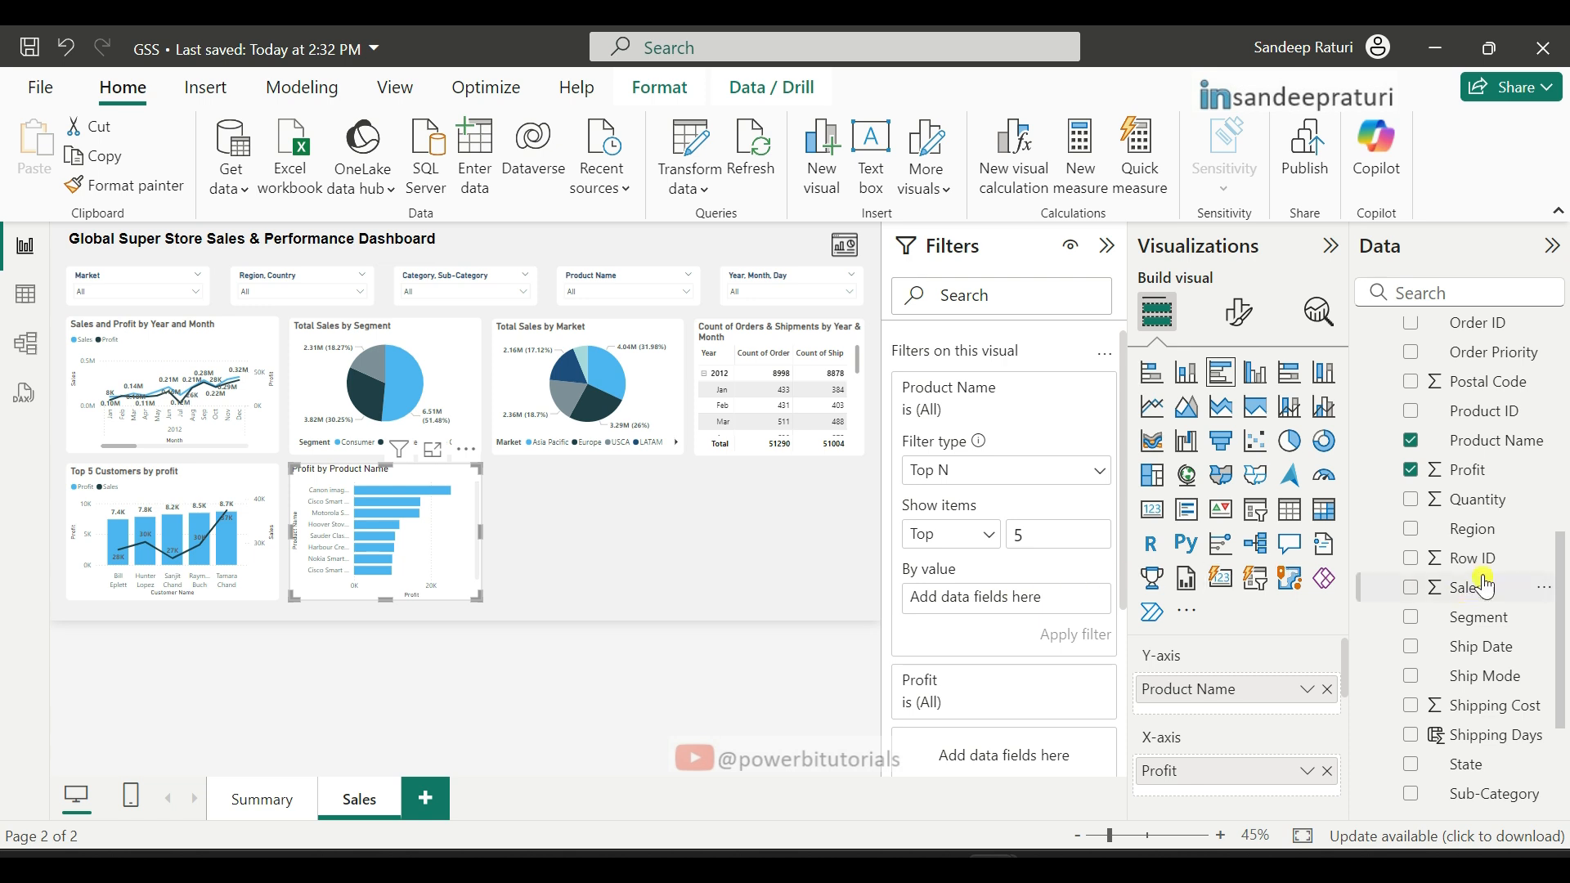
pyautogui.moveTo(1468, 471); pyautogui.dragTo(1035, 607)
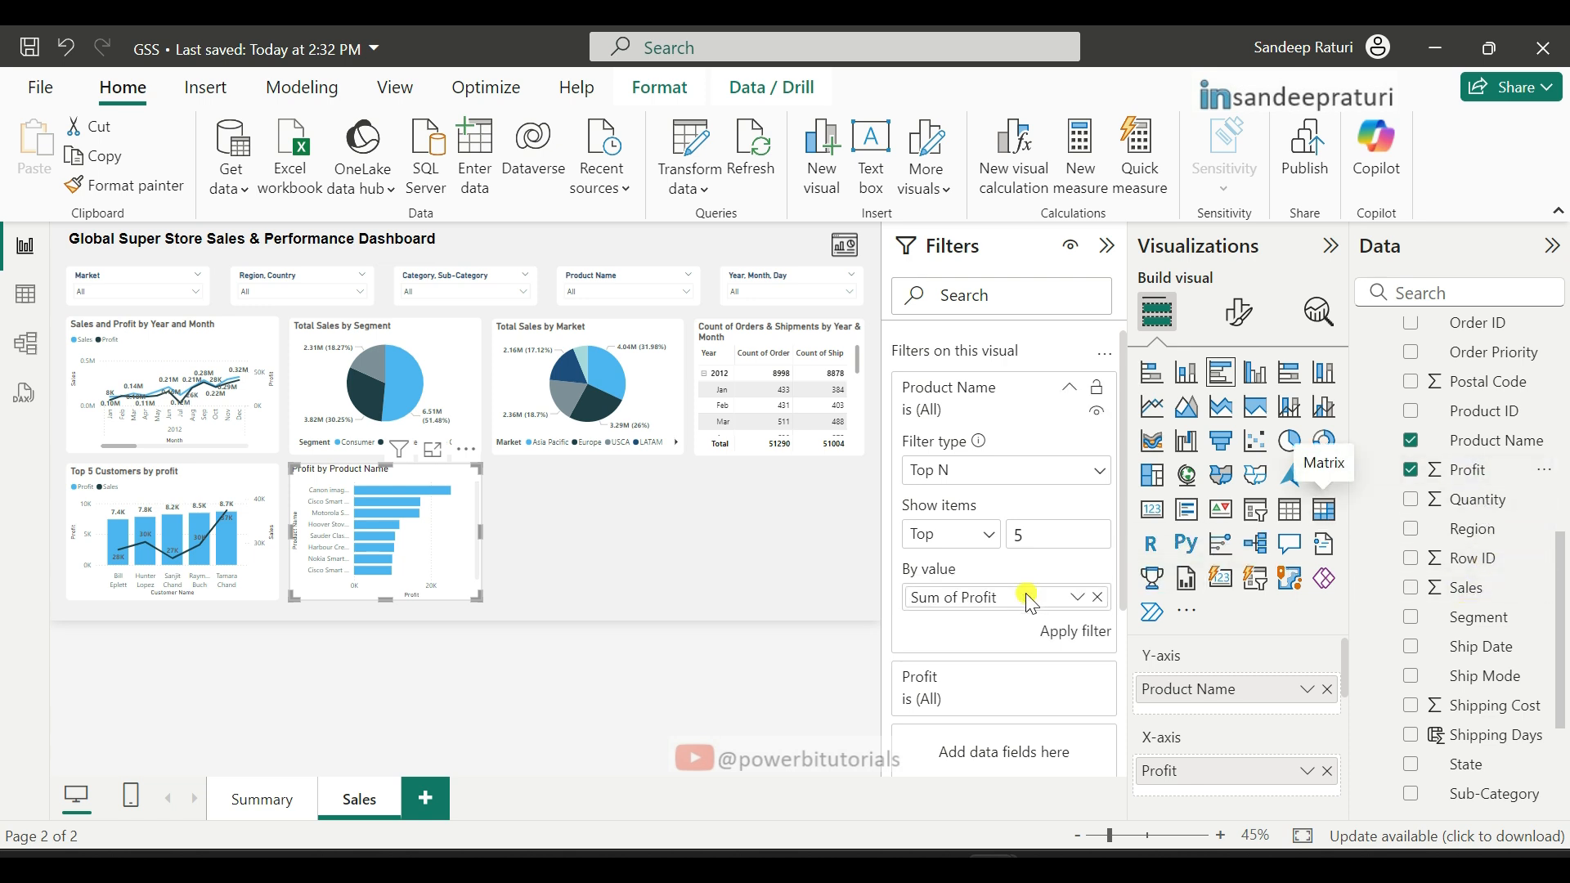
pyautogui.click(1078, 634)
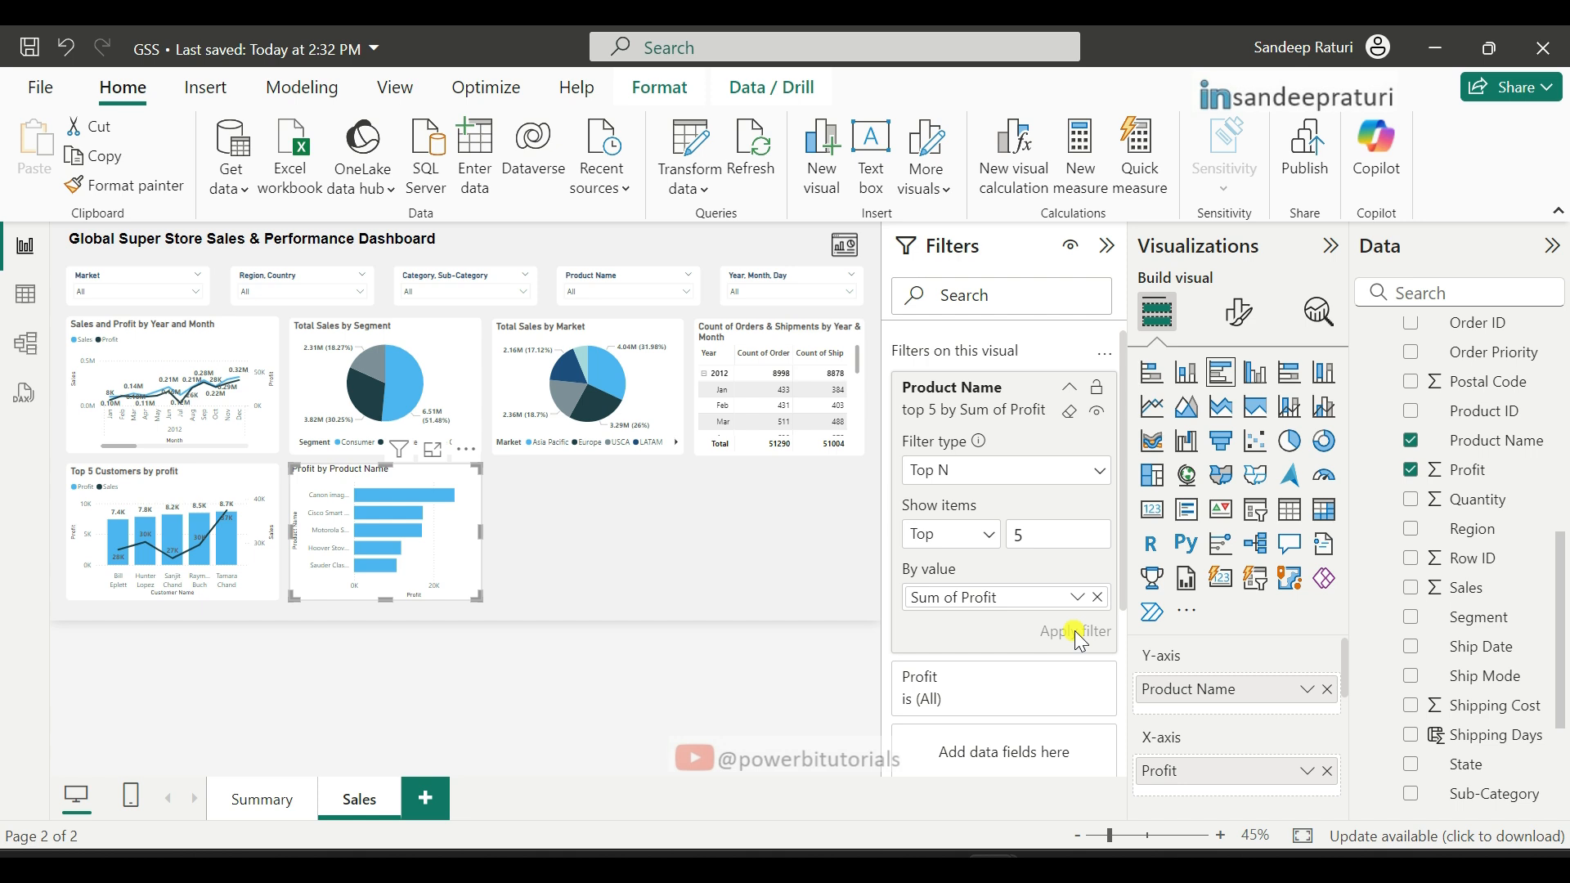
# Step: Turn on the bar chart's data labels and make their values bold
pyautogui.click(1241, 312)
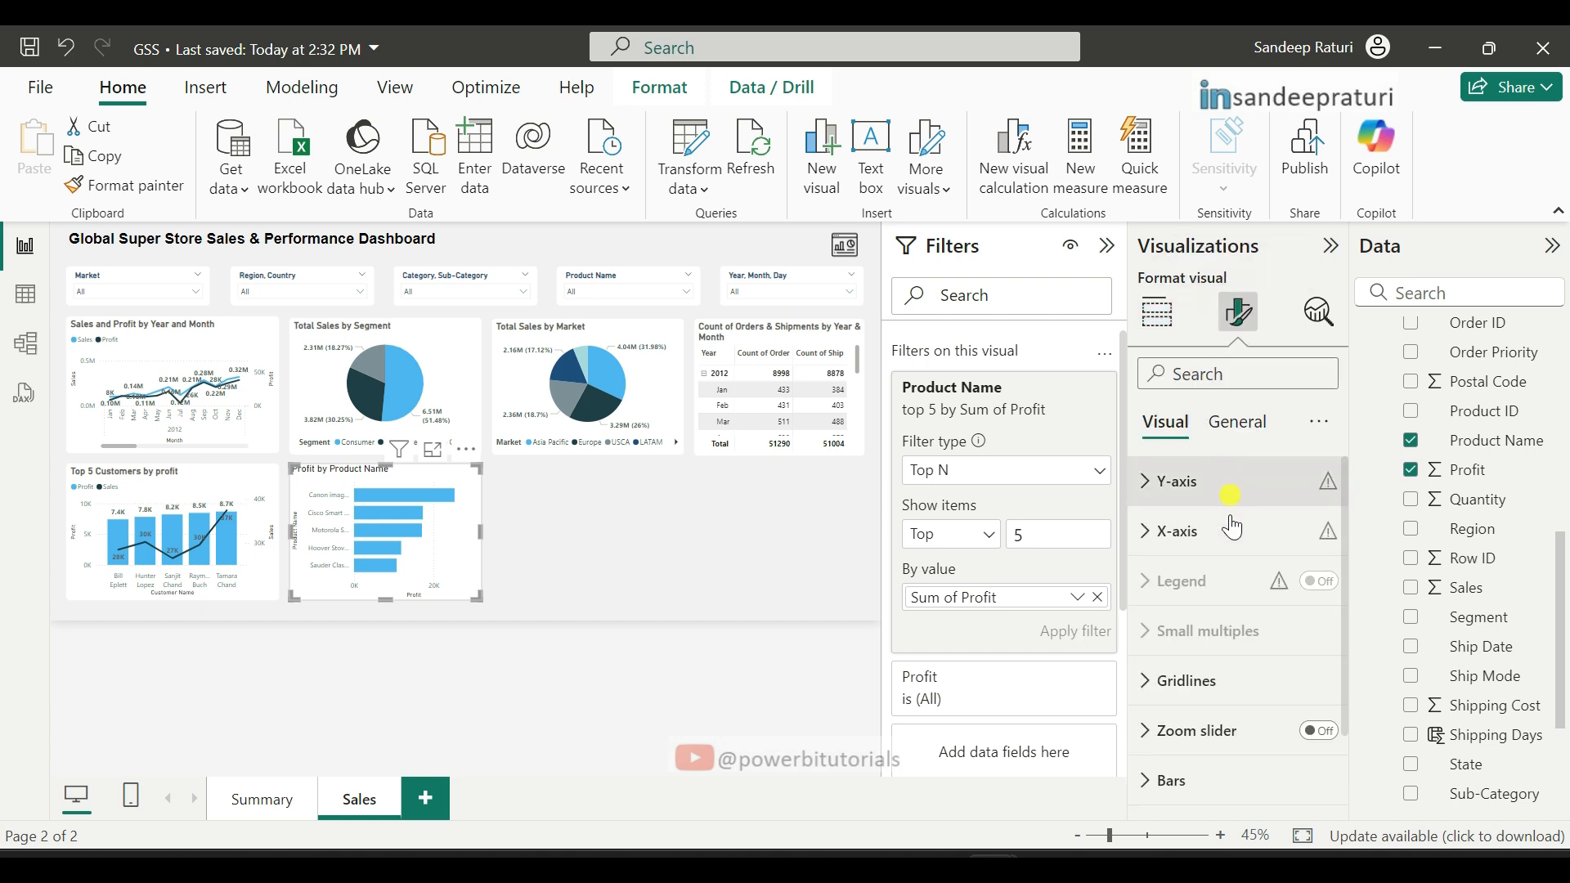
pyautogui.scroll(-3, 1243, 589)
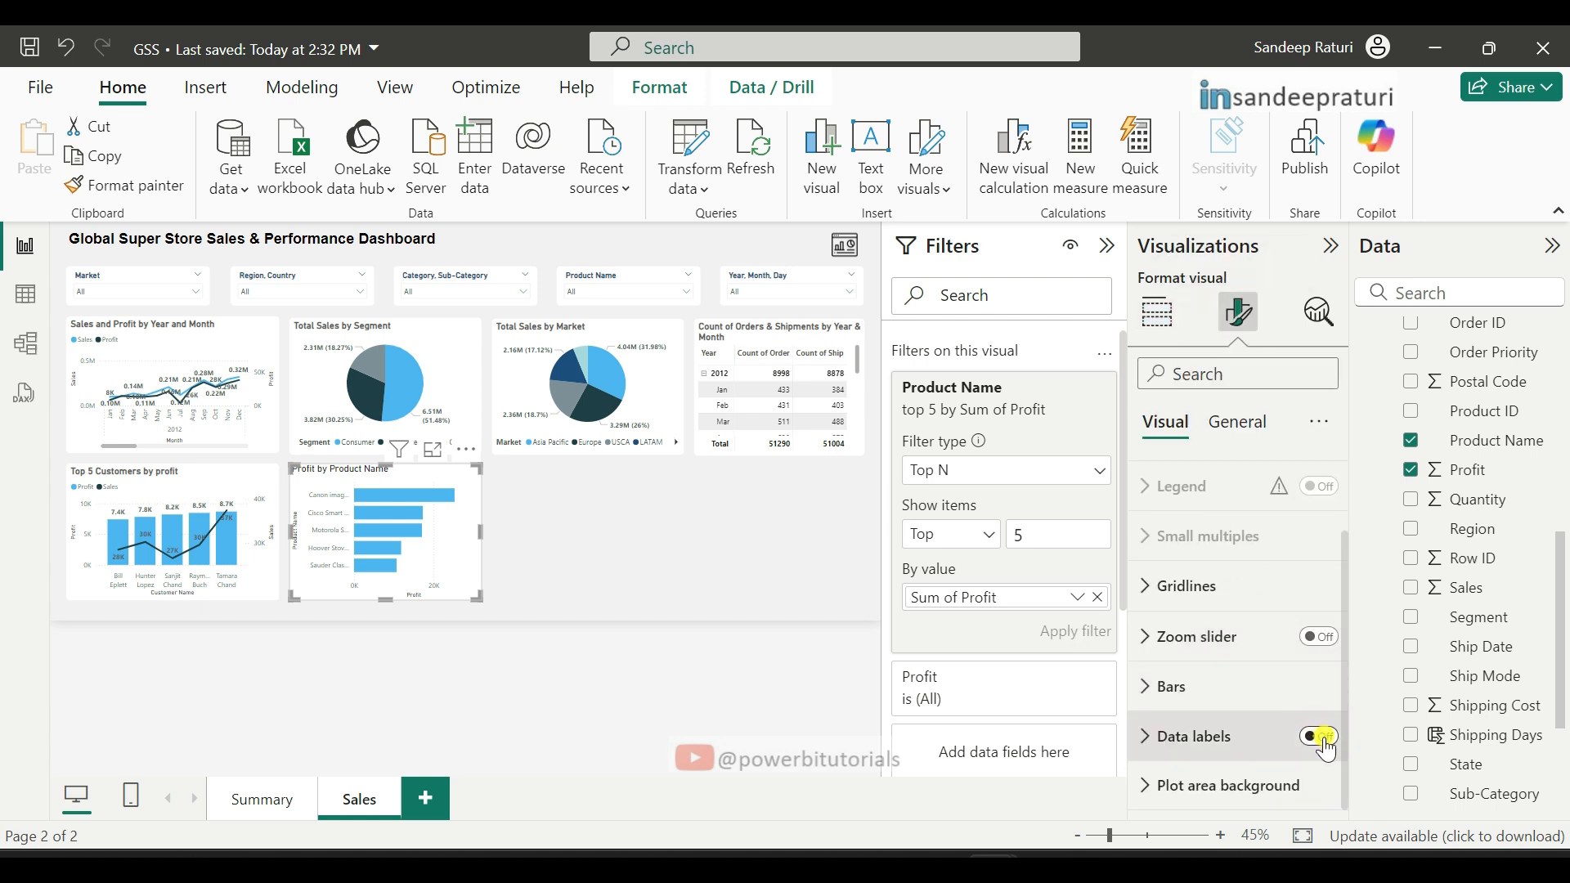
pyautogui.click(1320, 737)
pyautogui.click(1215, 740)
pyautogui.scroll(-5, 1308, 703)
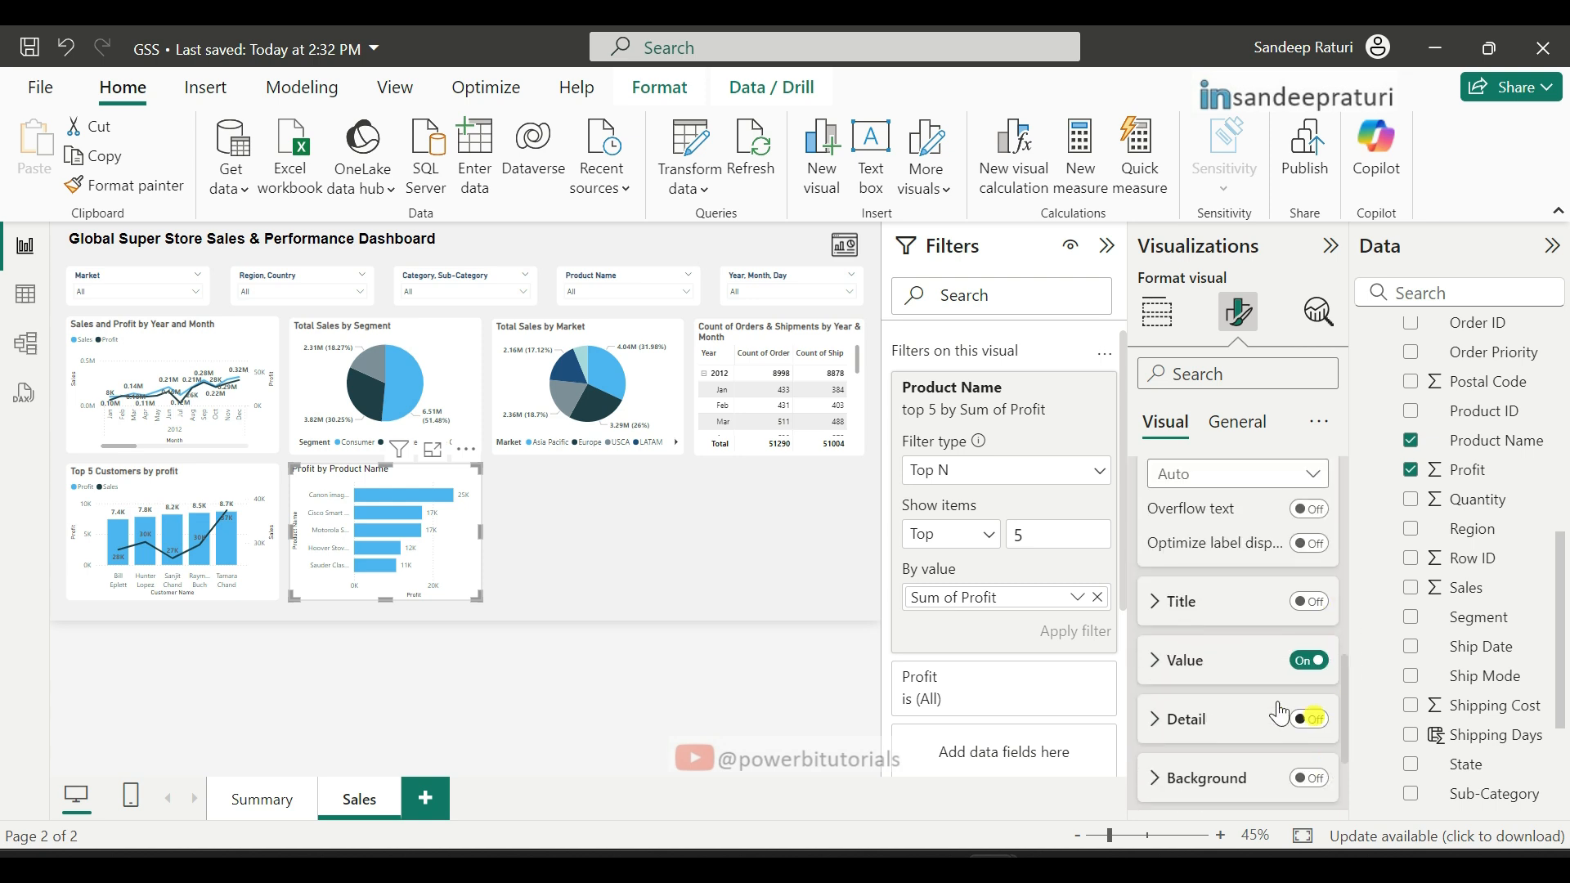
pyautogui.click(1156, 660)
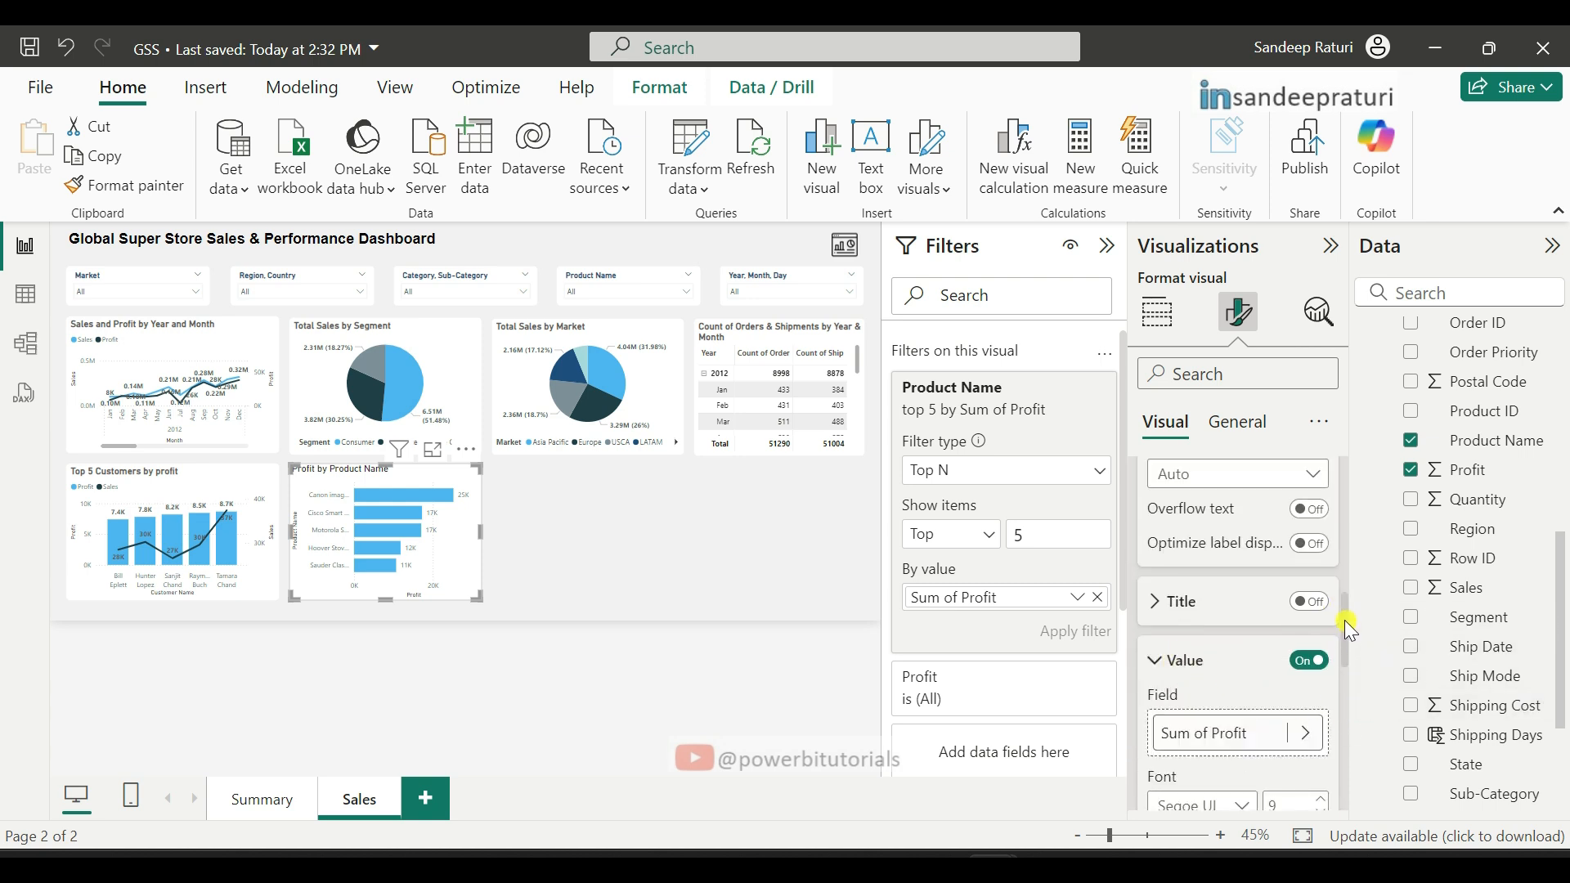
pyautogui.moveTo(1344, 620); pyautogui.dragTo(1336, 670)
pyautogui.click(1162, 601)
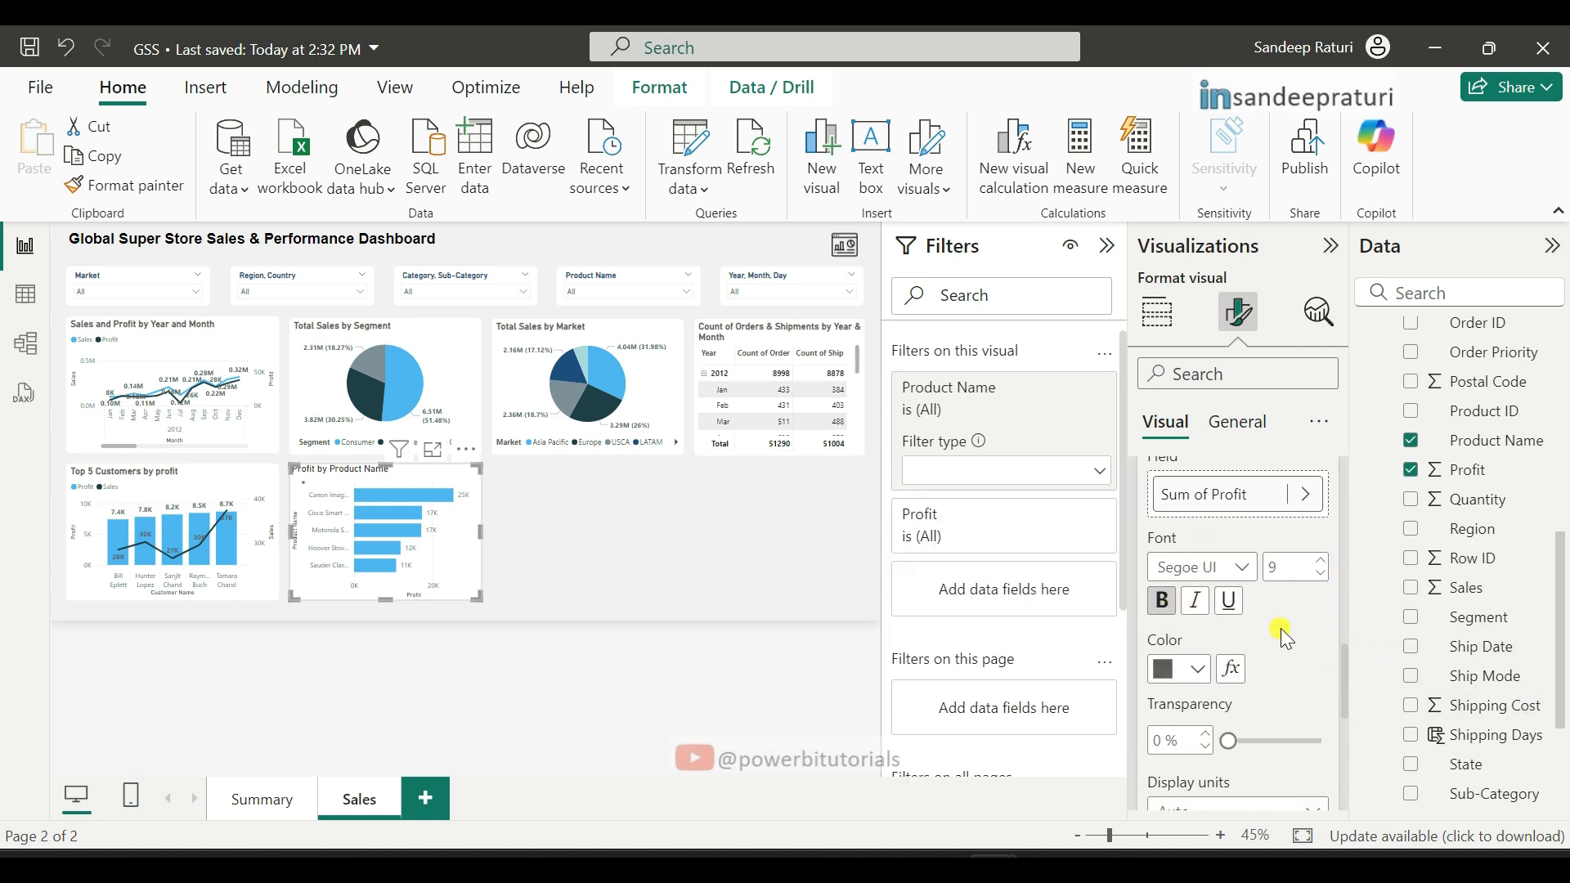
# Step: Title the bar chart "Top 5 Products by profit" and make the title bold with dark grey text
pyautogui.click(1246, 422)
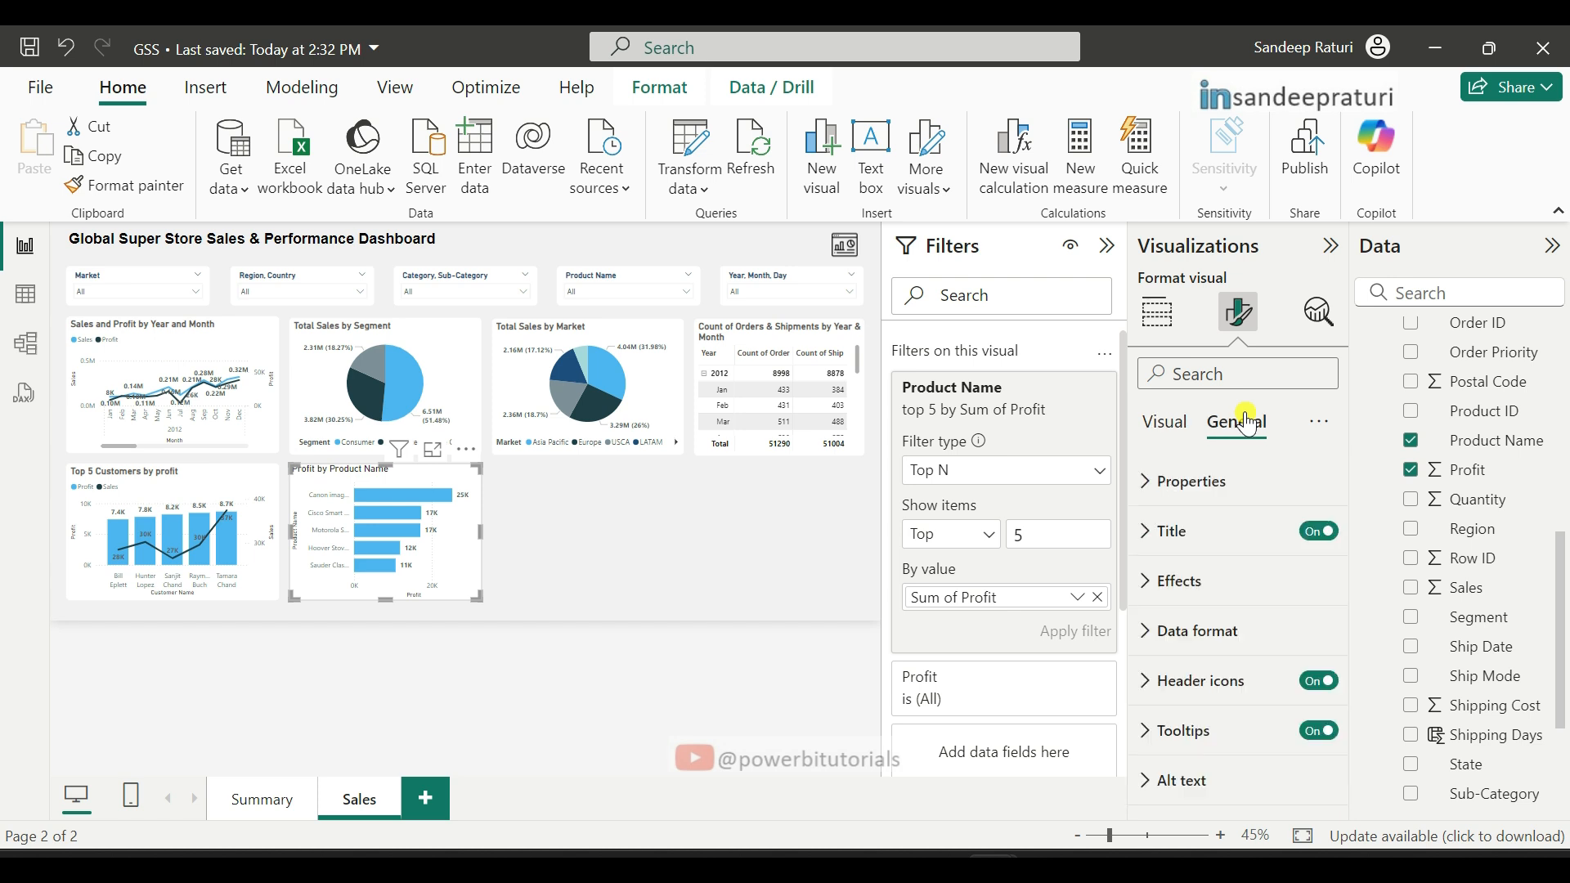
pyautogui.click(1149, 531)
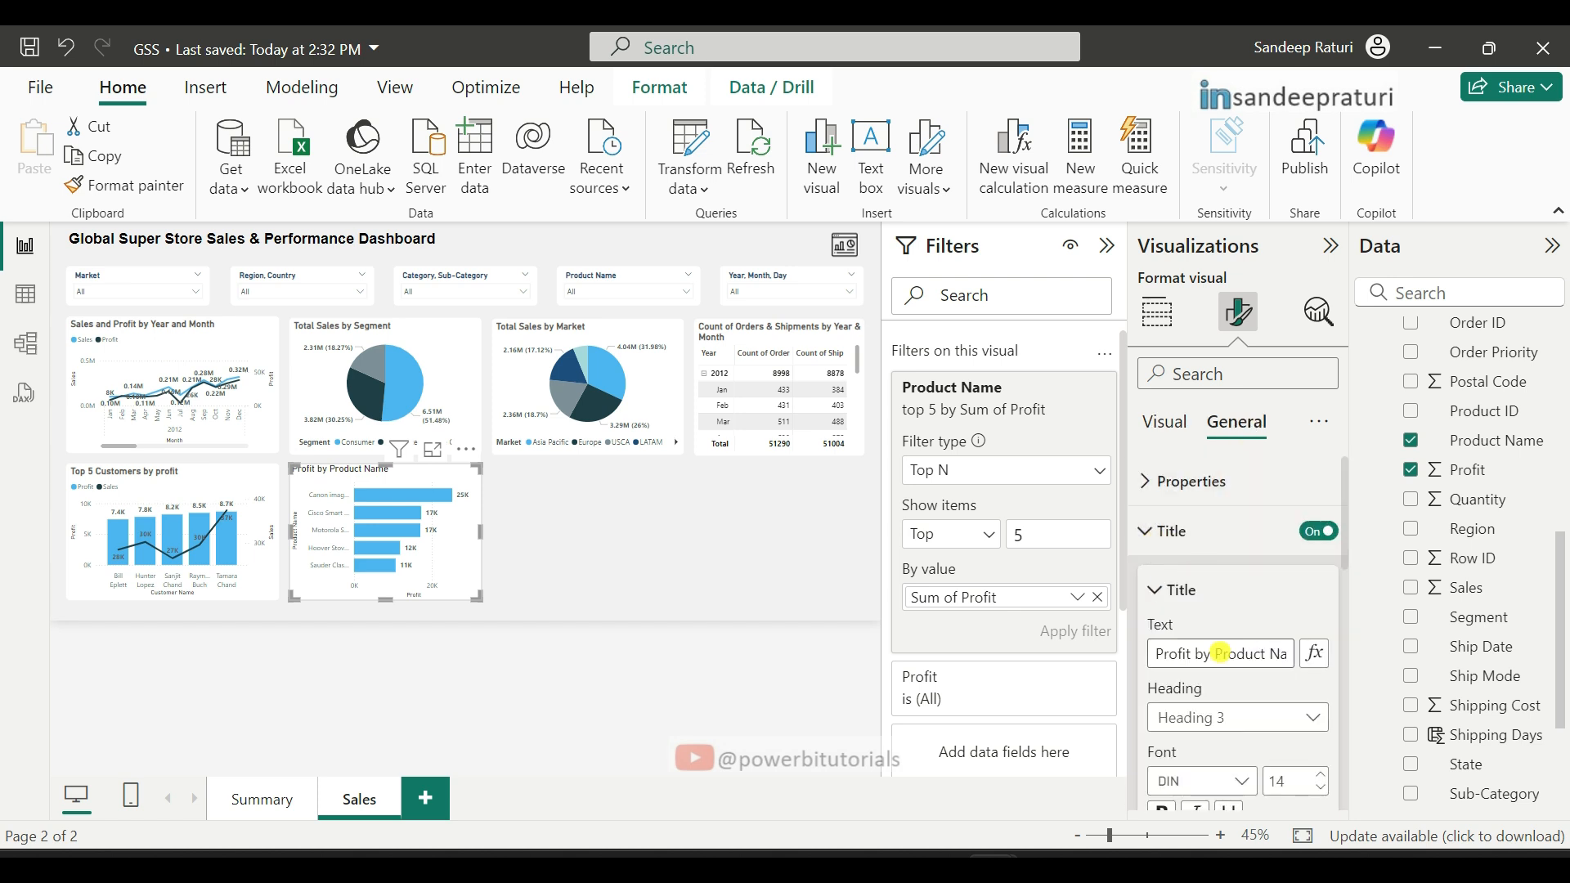
pyautogui.tripleClick(1210, 653)
pyautogui.write('Top')
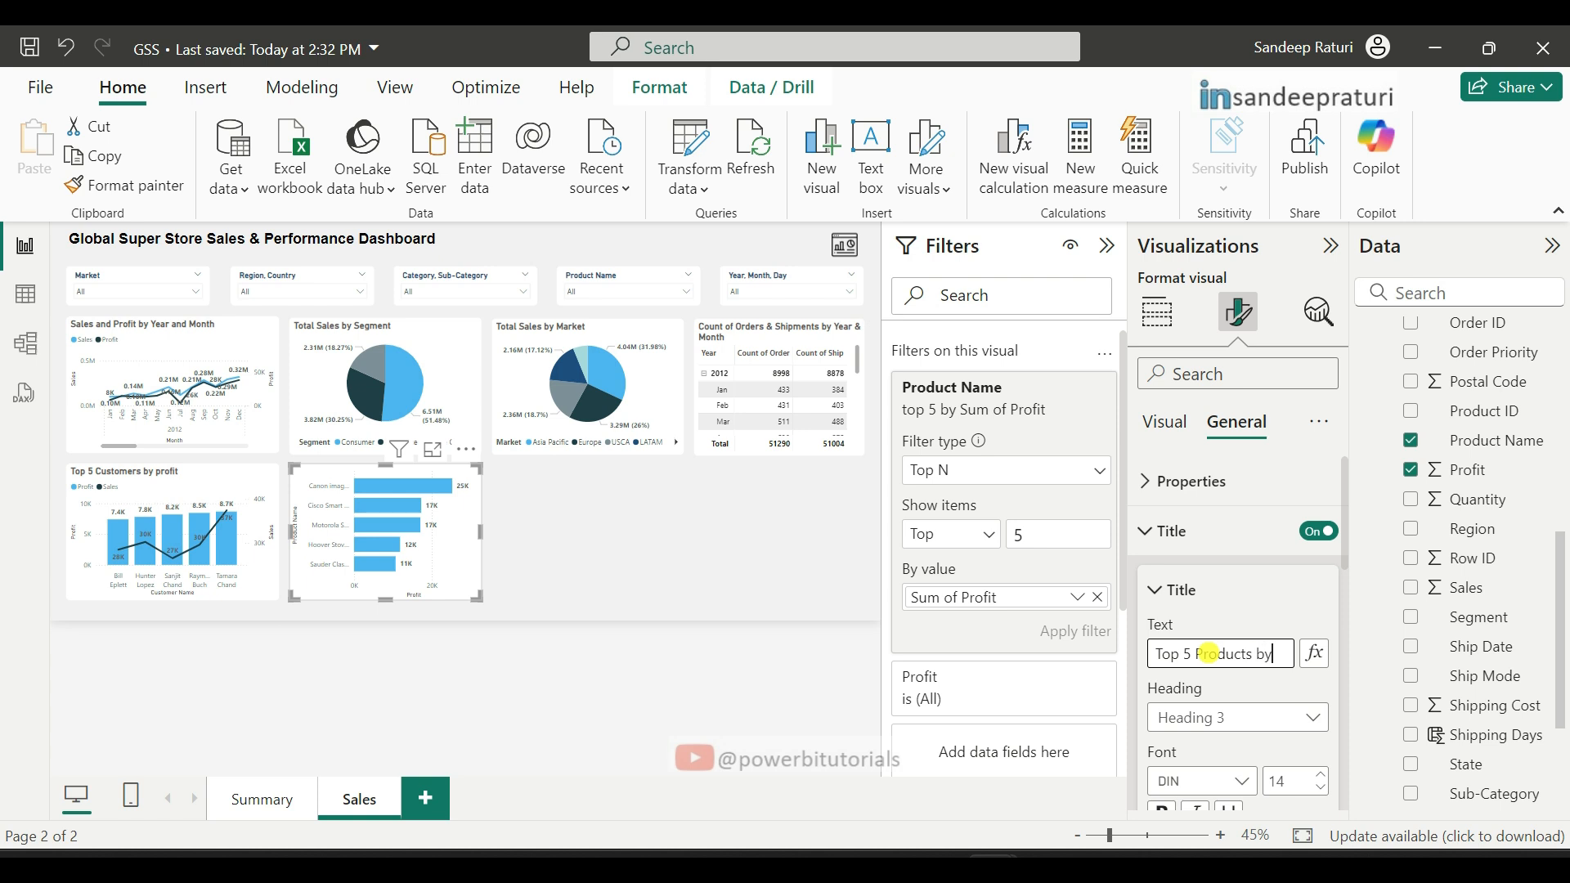
pyautogui.write(' 5 Products by profit')
pyautogui.scroll(-2, 1177, 605)
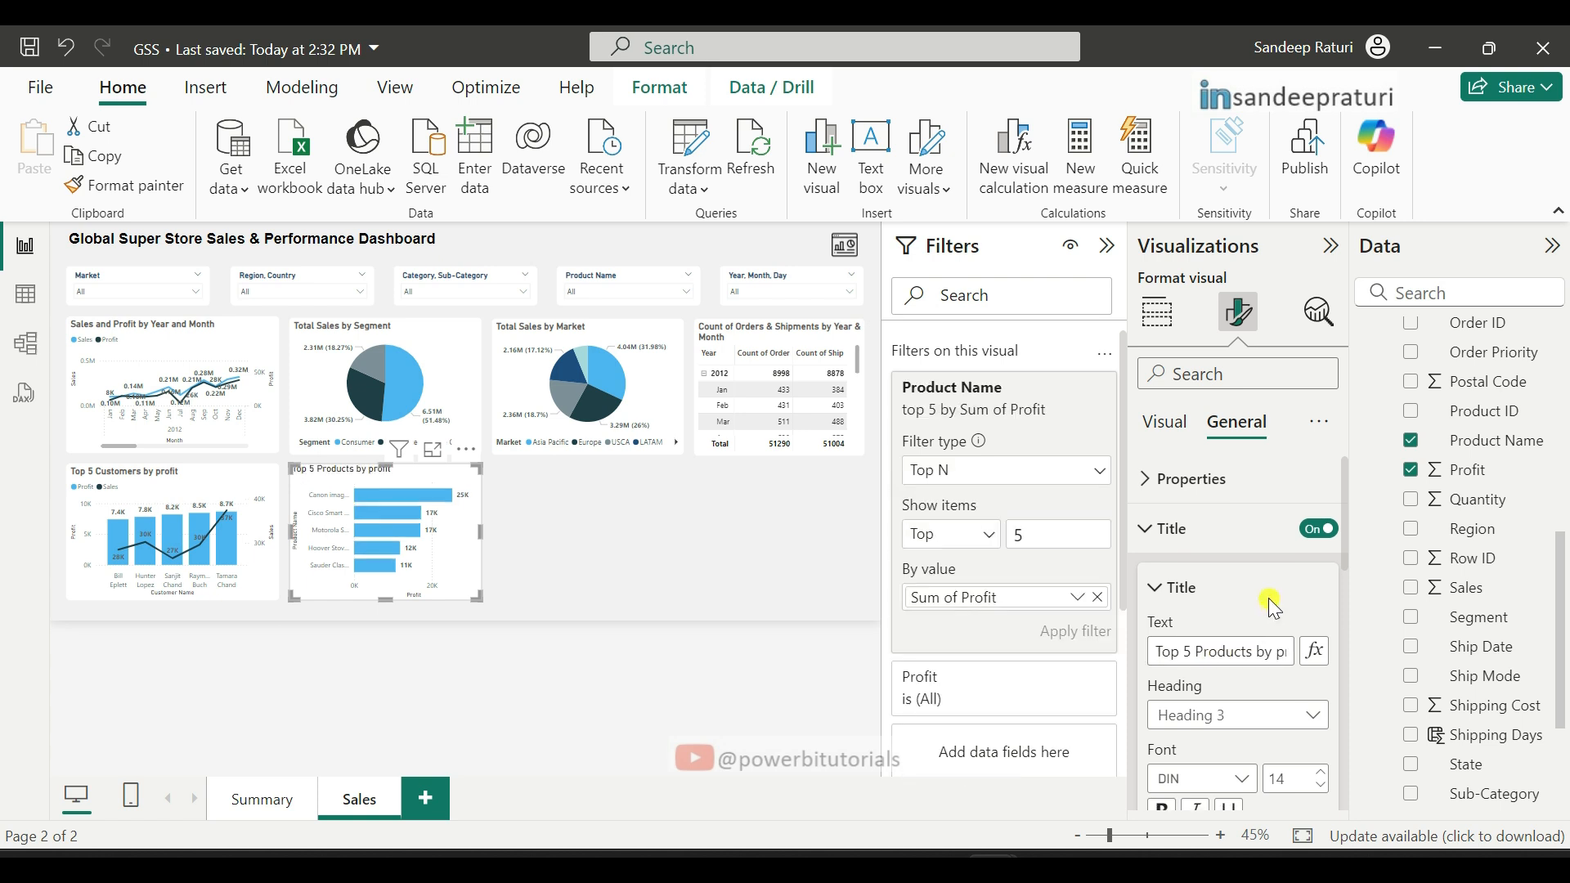
pyautogui.click(1162, 692)
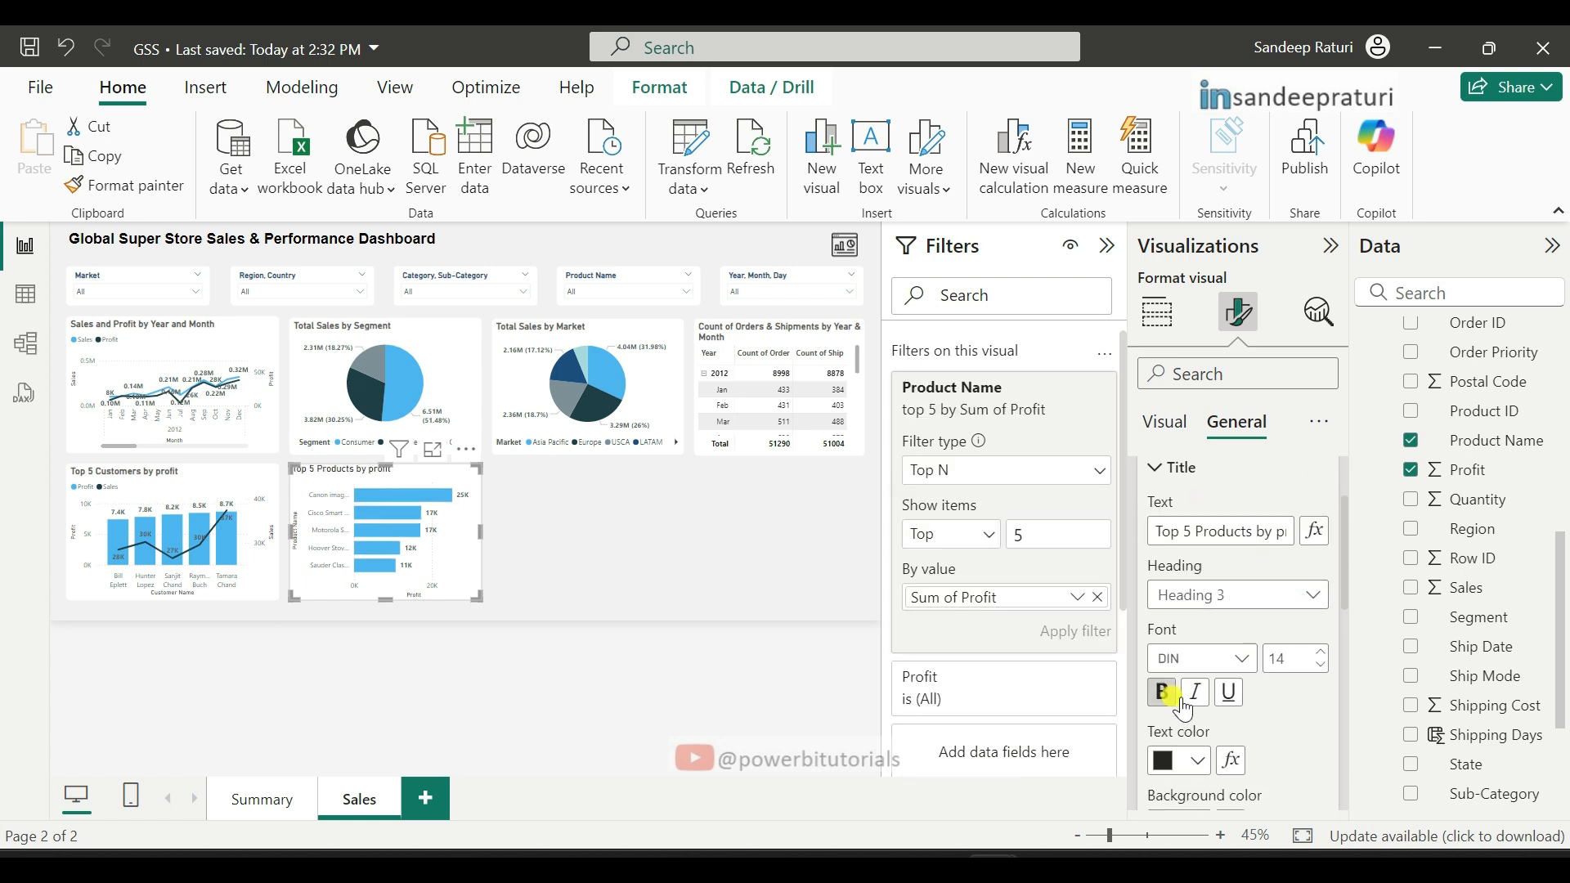
pyautogui.click(1202, 762)
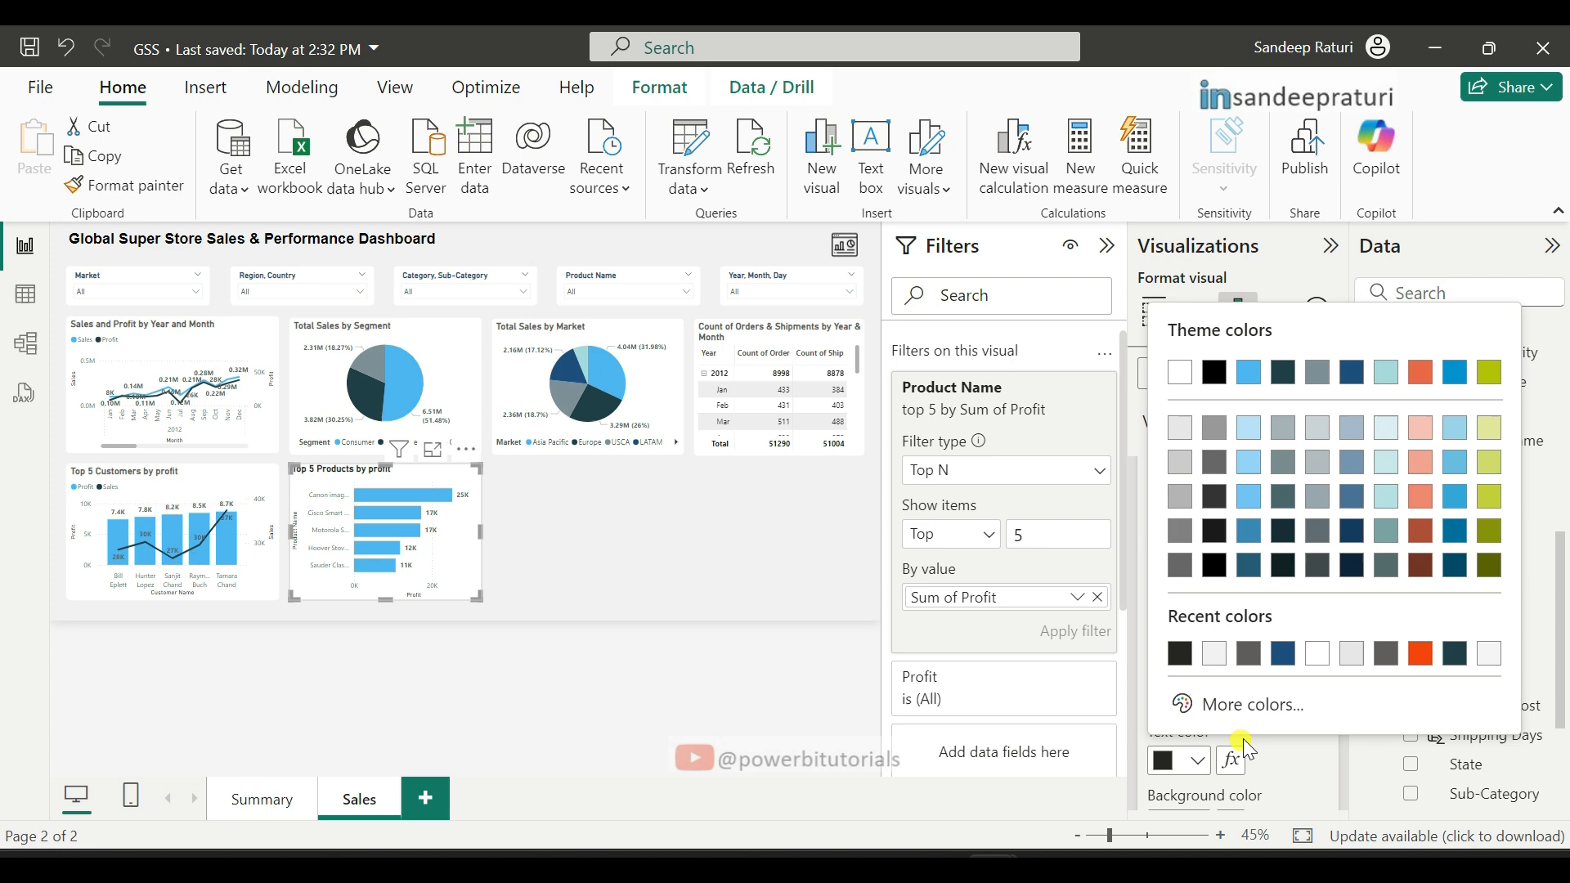
pyautogui.click(1250, 654)
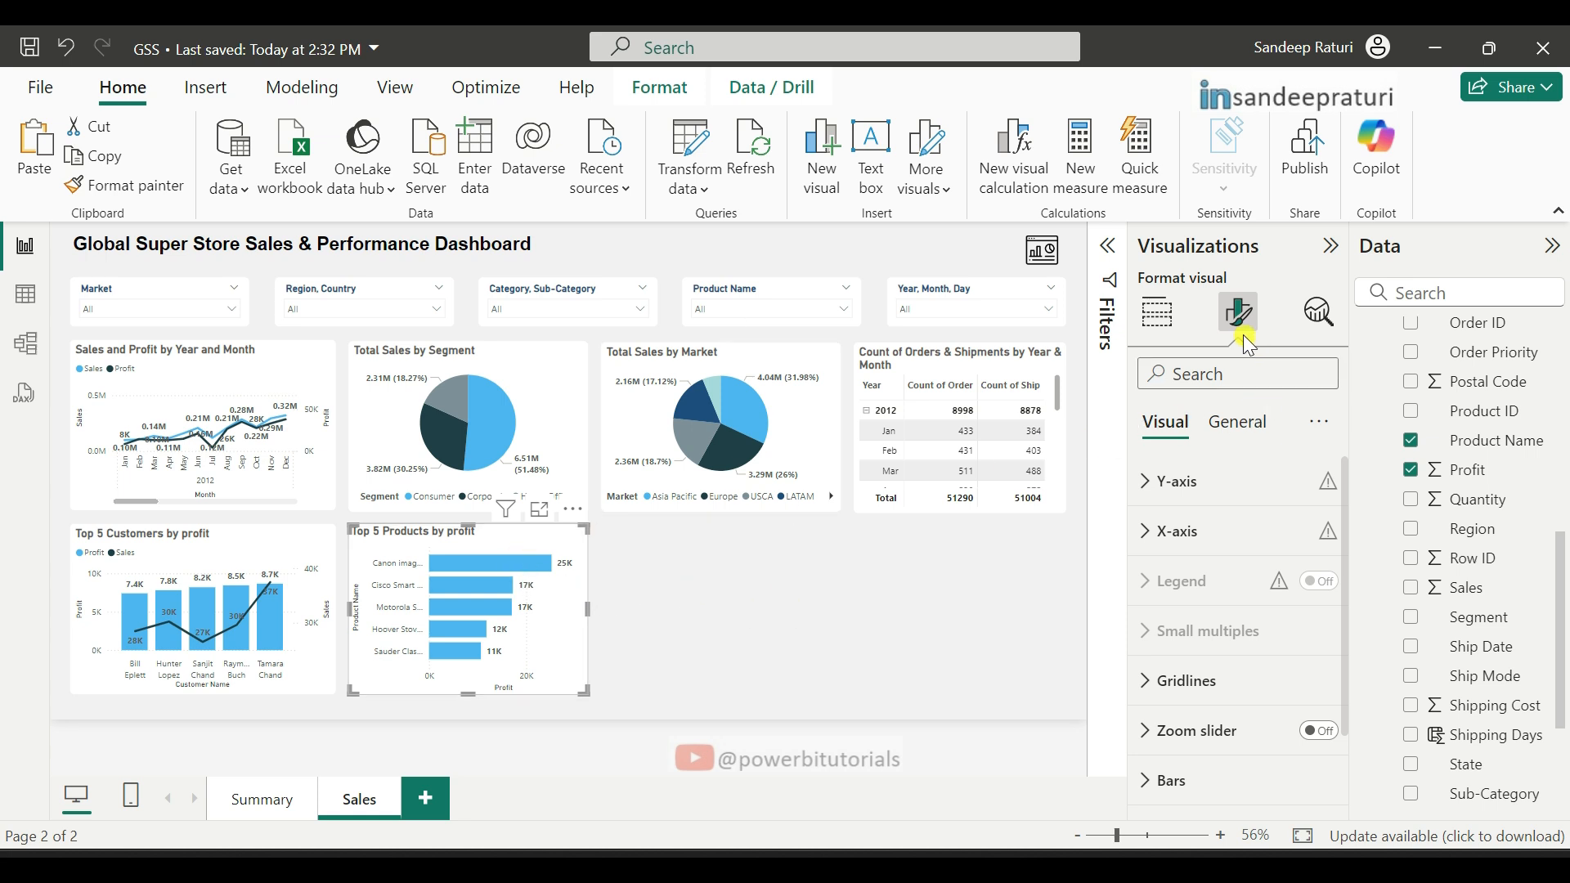
# Step: Give the Top 5 Products chart a light grey visual border with 7 px rounded corners
pyautogui.click(1238, 423)
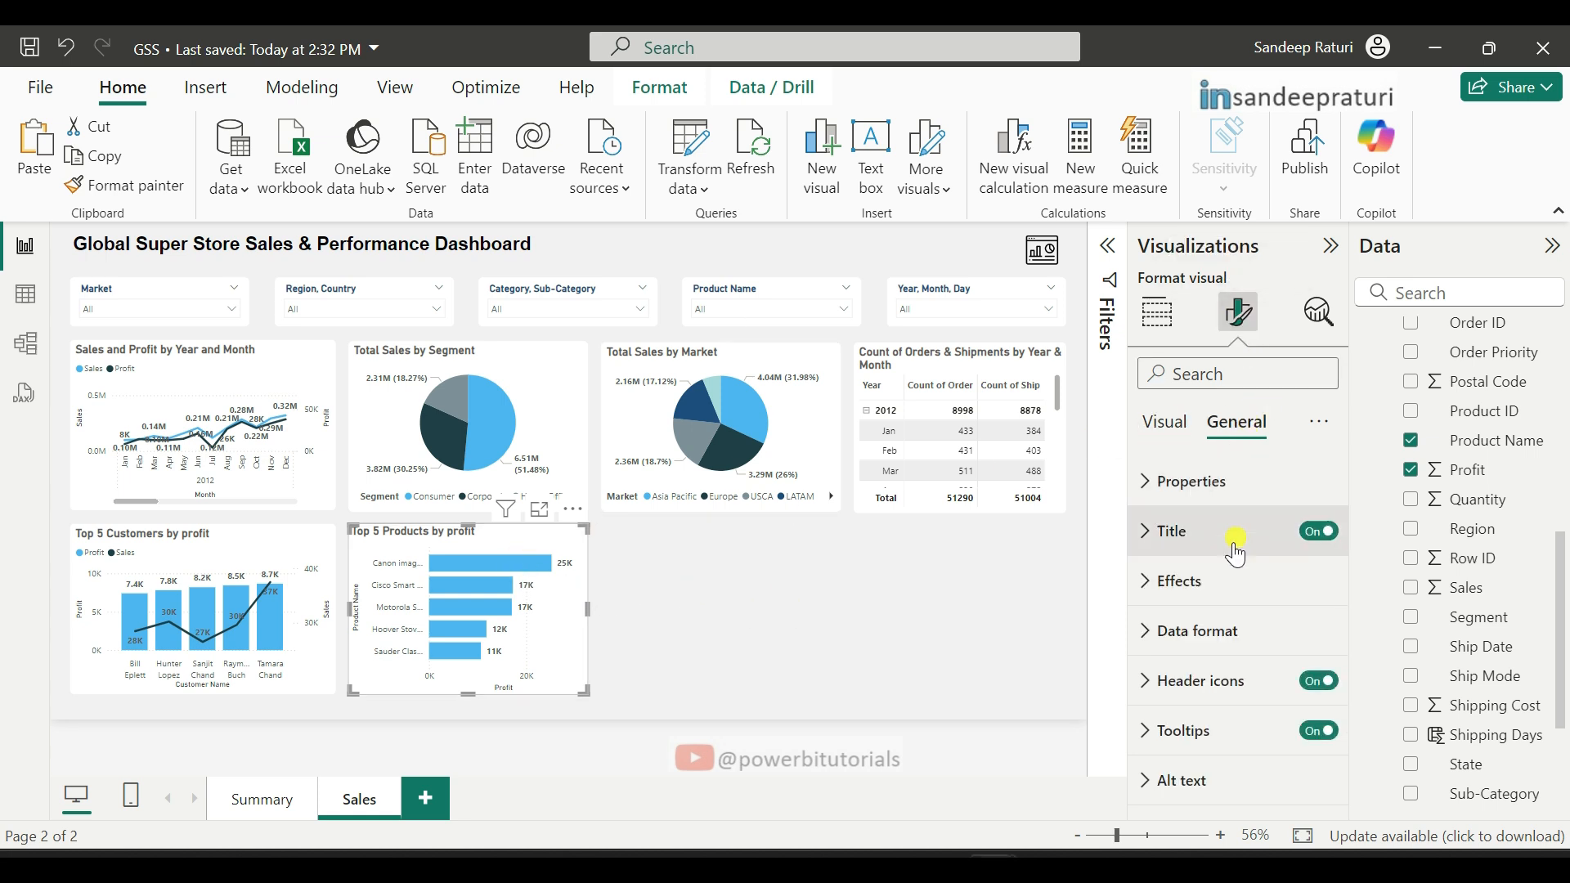
pyautogui.click(1161, 583)
pyautogui.scroll(-3, 1272, 641)
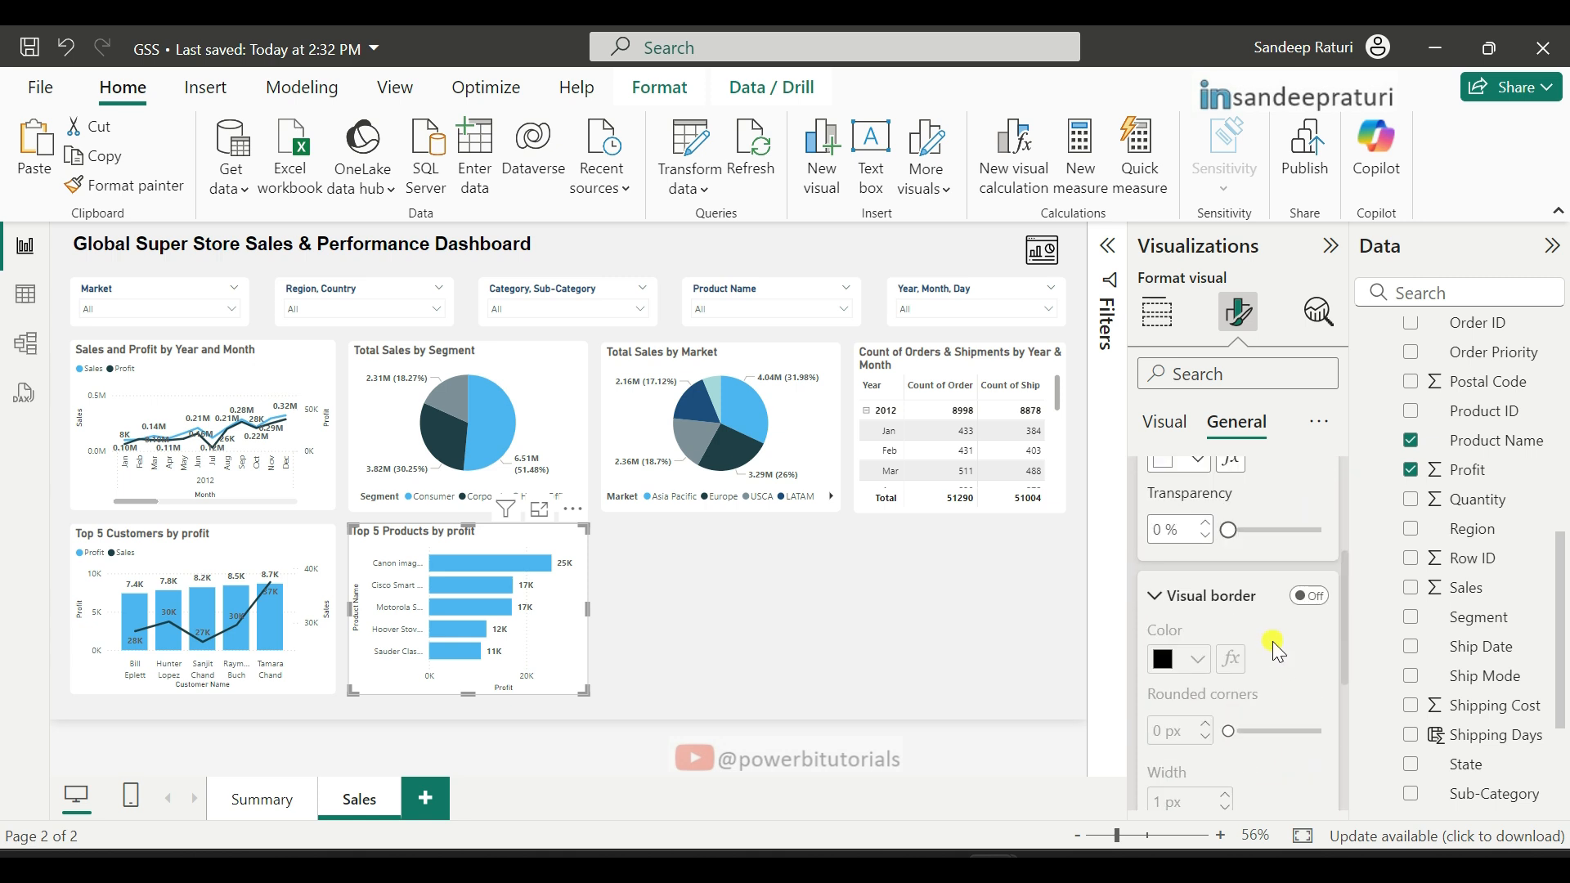
pyautogui.click(1312, 600)
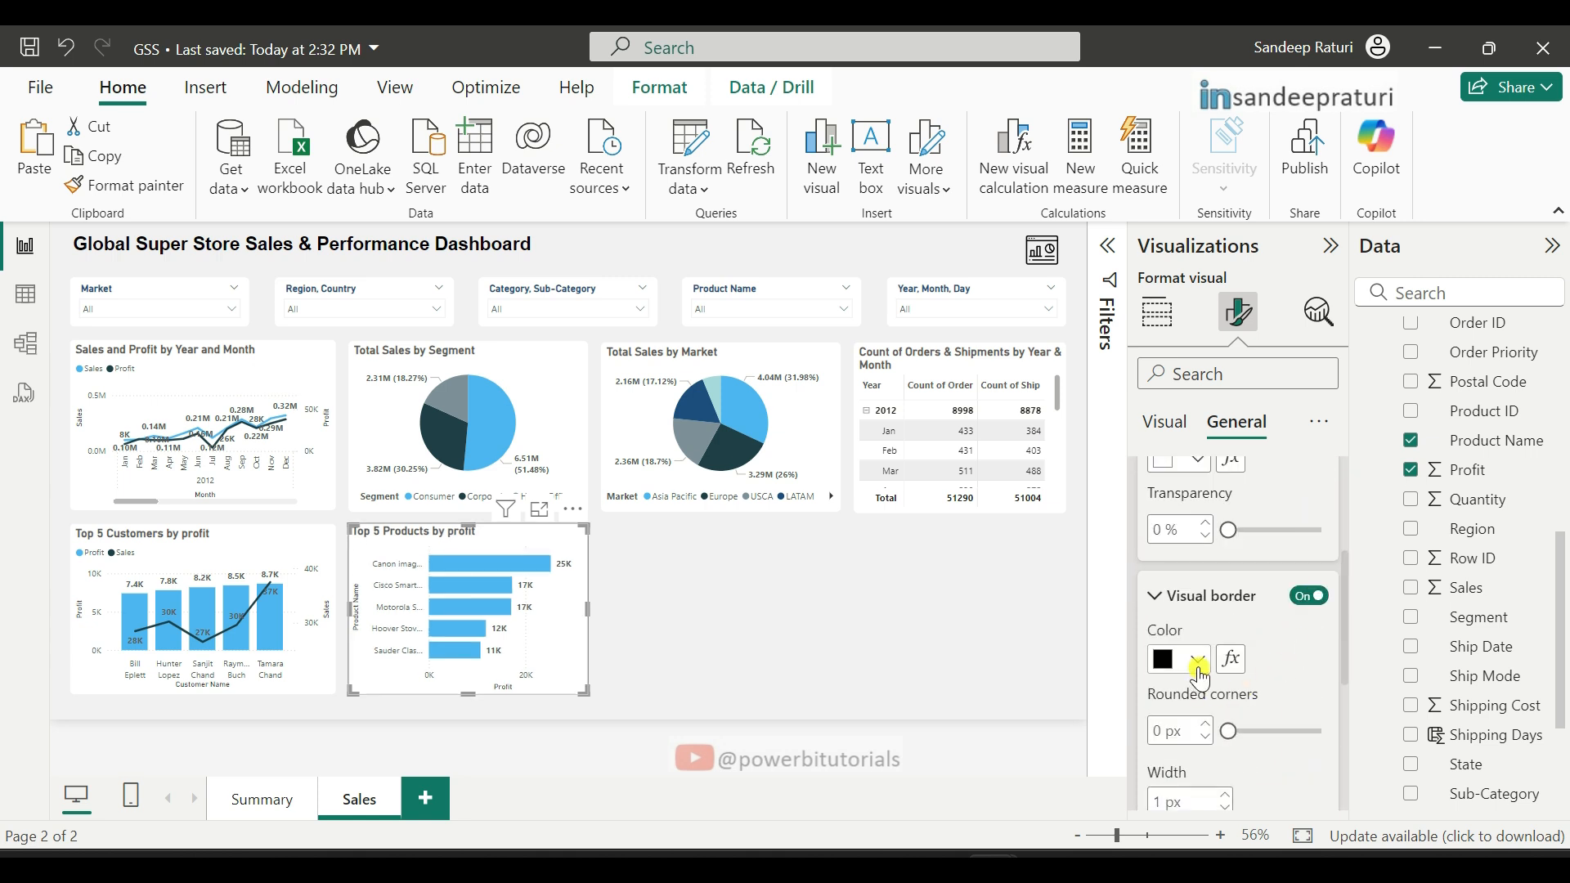
pyautogui.click(1185, 661)
pyautogui.click(1183, 555)
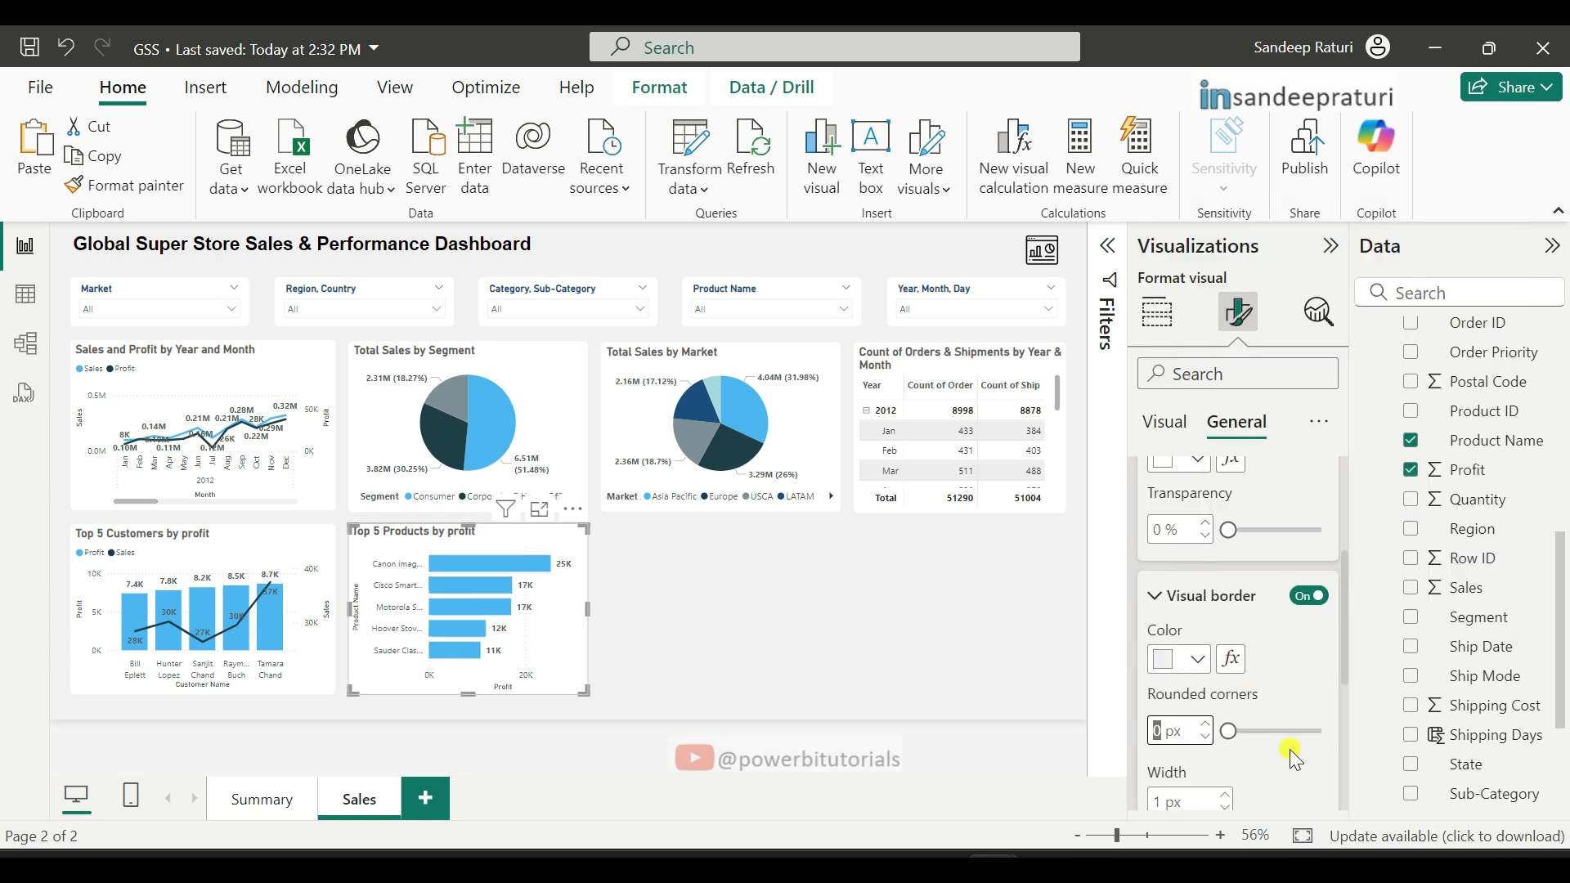
pyautogui.click(1304, 733)
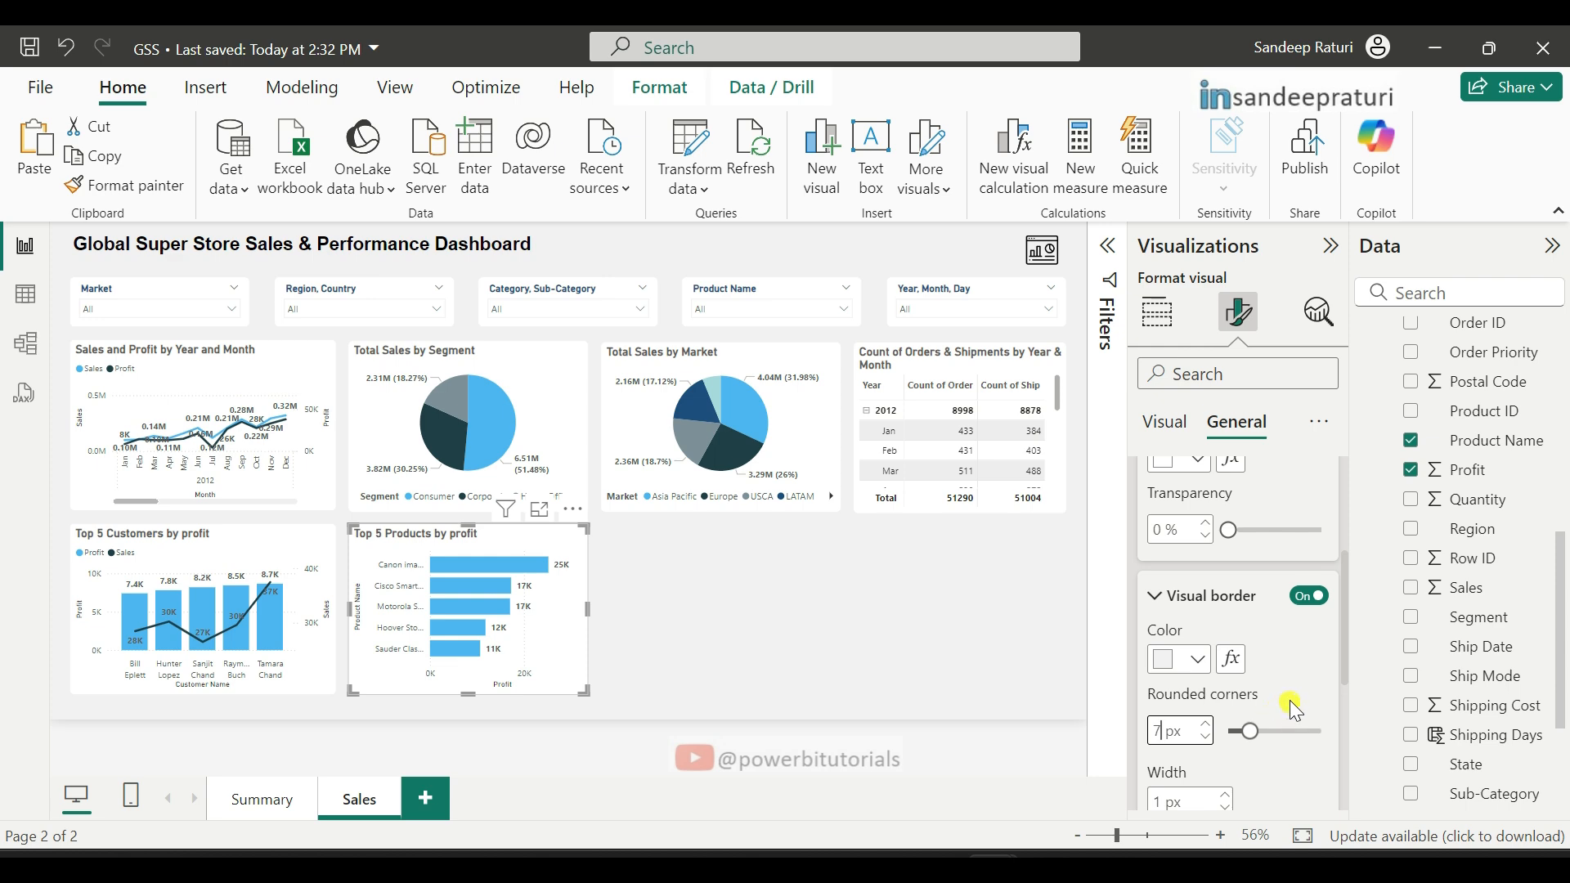
pyautogui.click(835, 590)
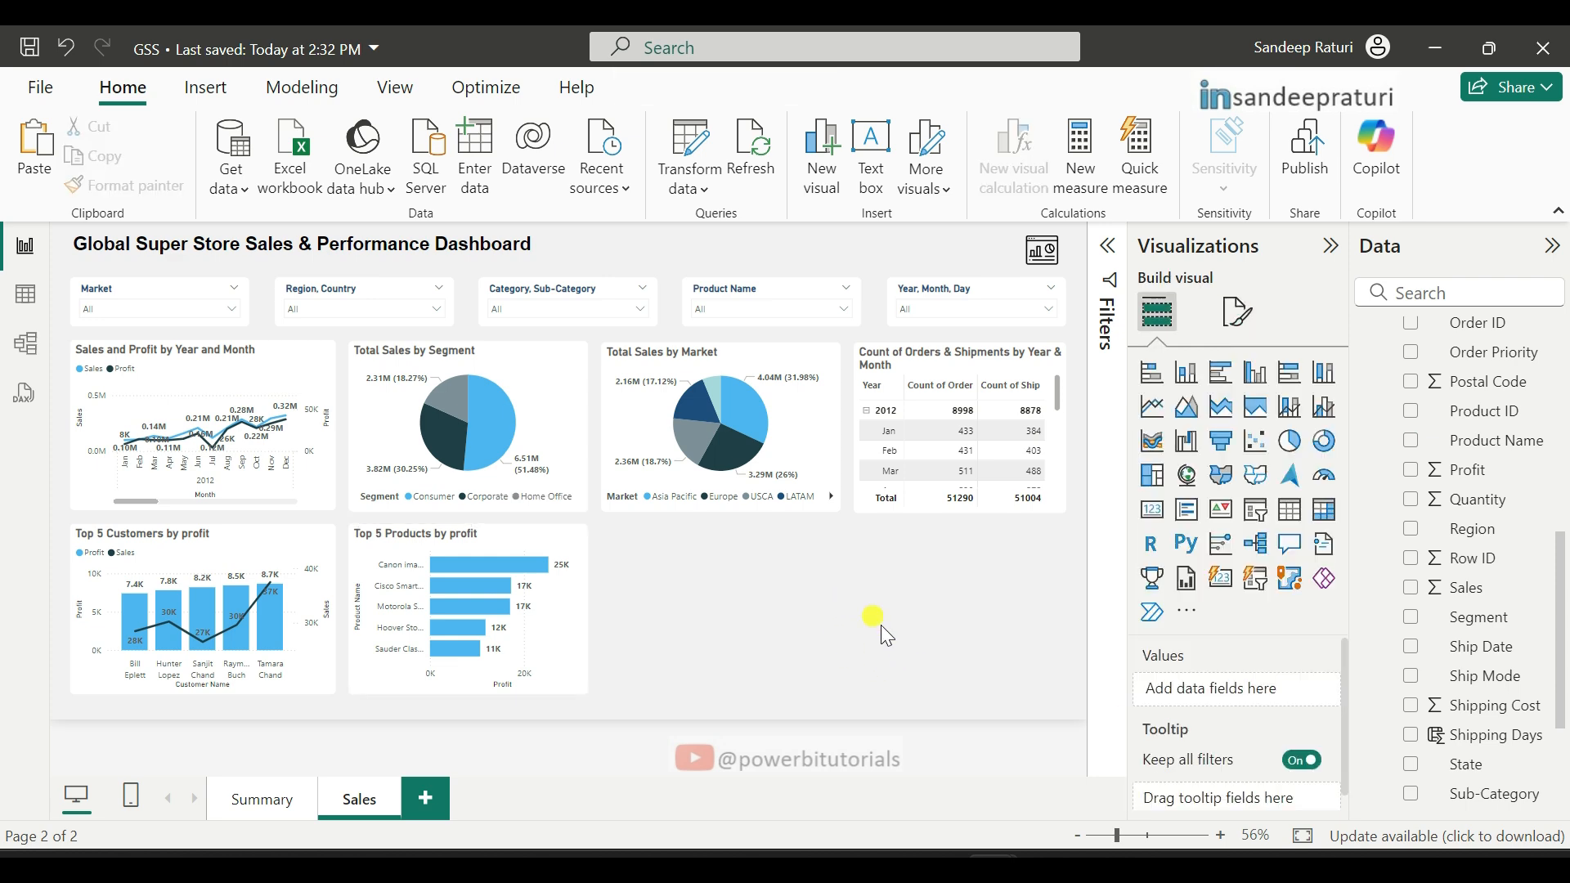
# Step: Check the top 5 loss requirement in the PowerPoint slide show, then duplicate the Top 5 Products chart in Power BI below Total Sales by Market
pyautogui.hotkey('alt', 'Tab')
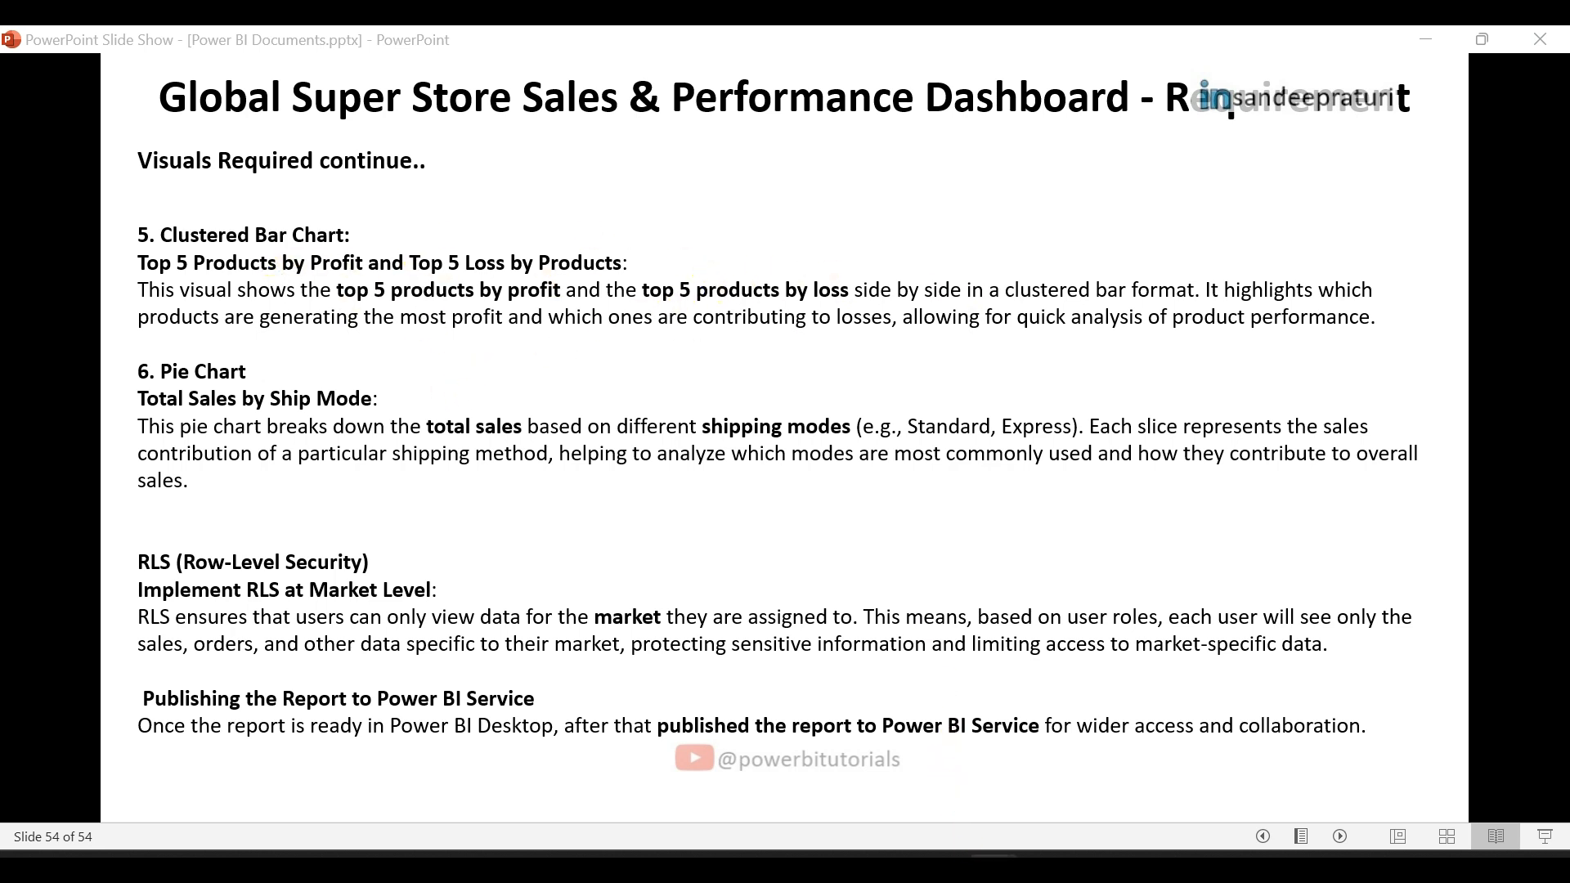
pyautogui.moveTo(960, 851)
pyautogui.click(883, 777)
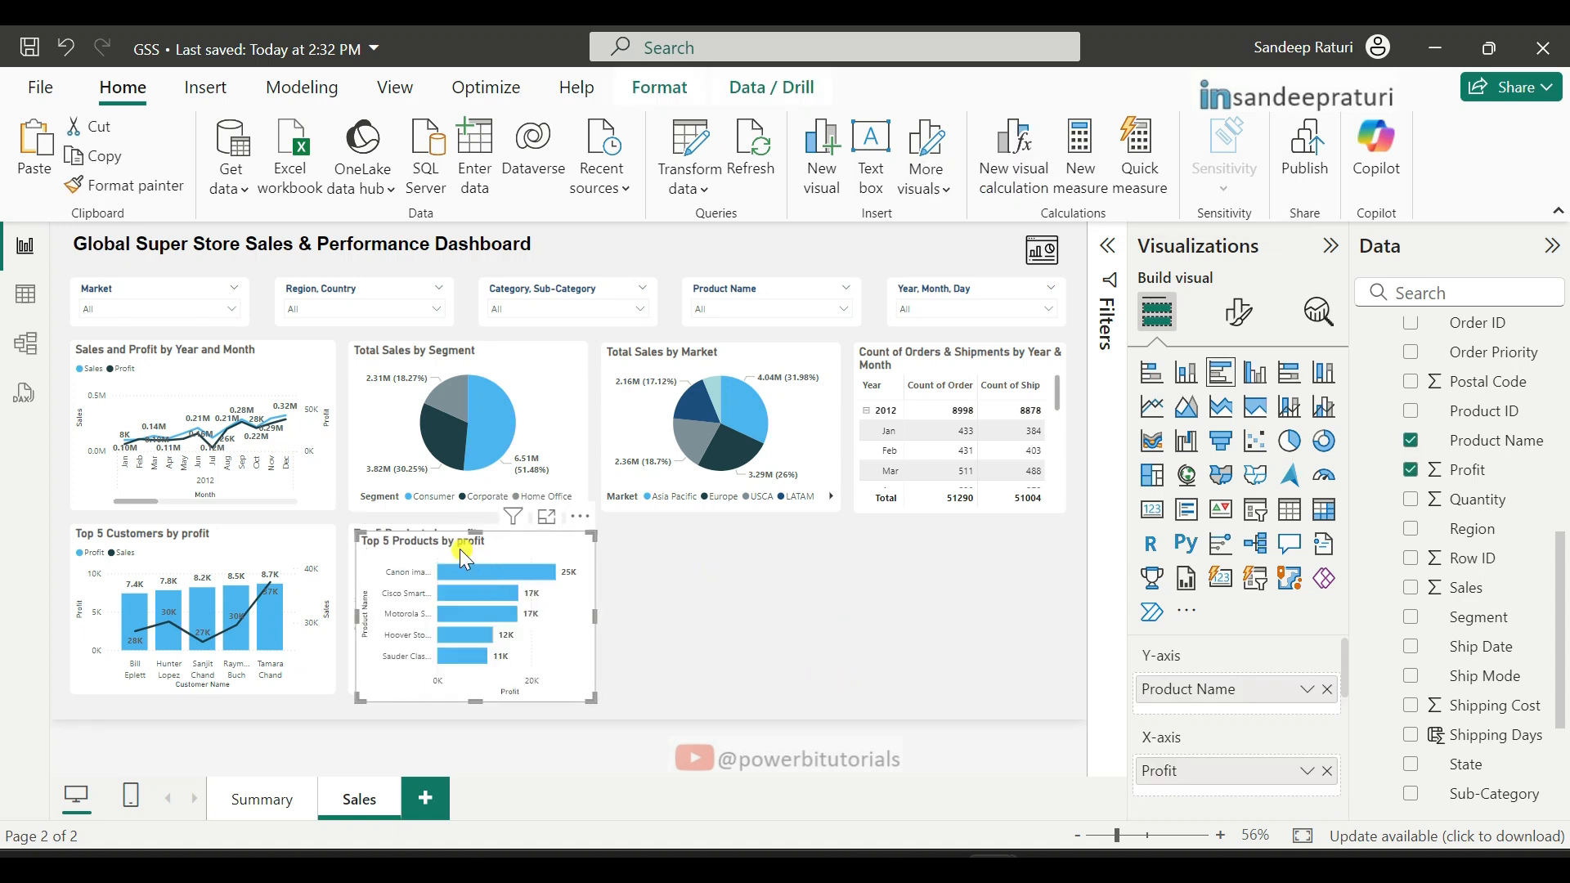
pyautogui.moveTo(458, 548); pyautogui.dragTo(703, 546)
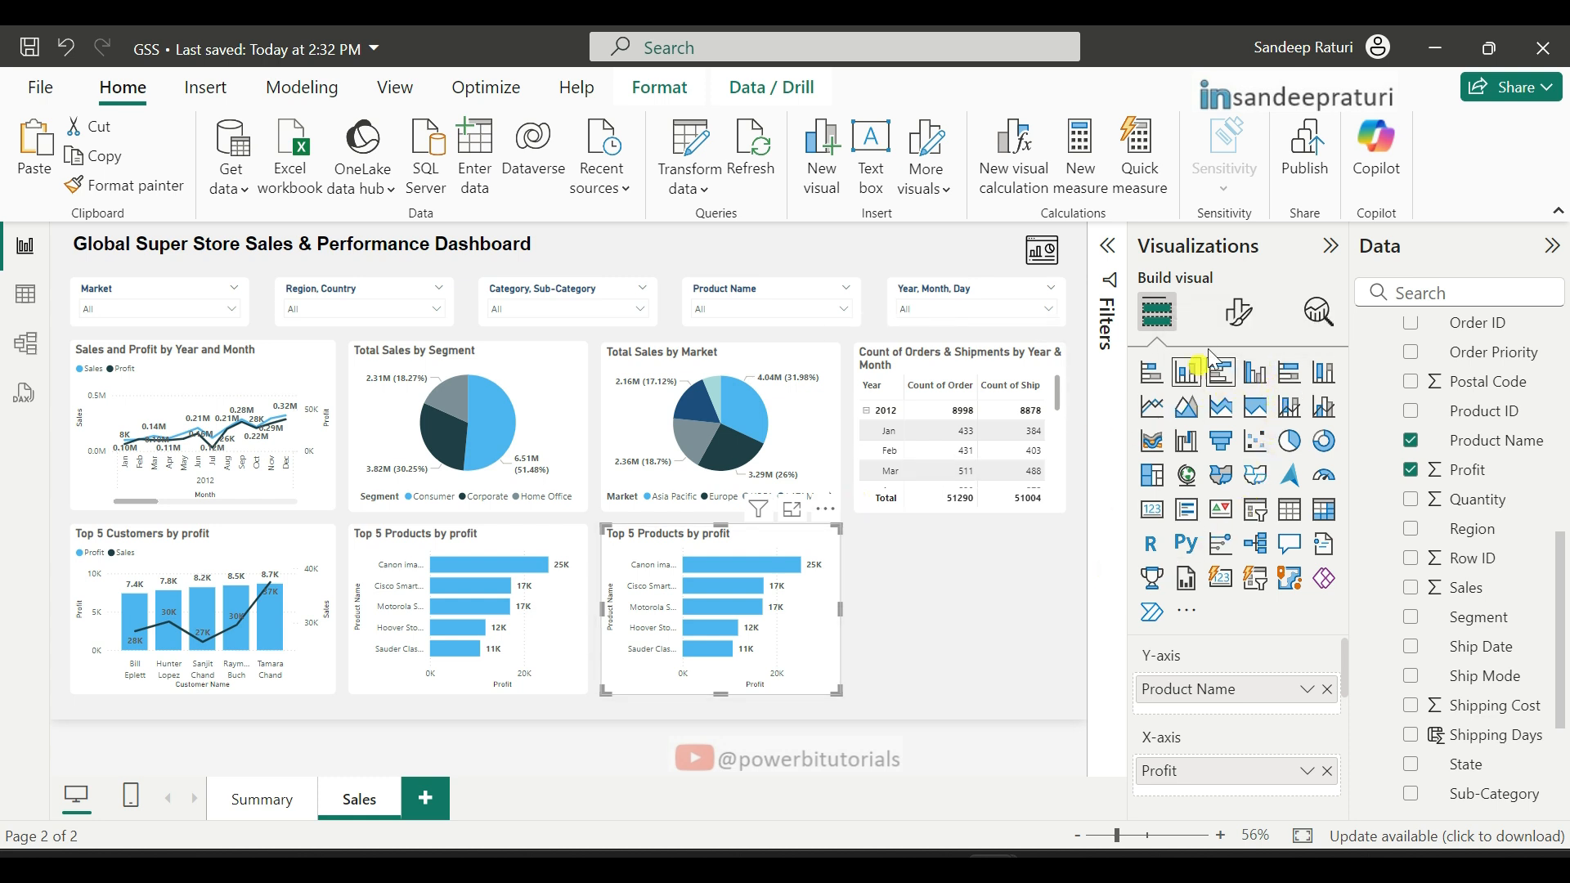
# Step: Change the duplicated bar chart's title to "Top 5 Loss by Products"
pyautogui.click(1237, 309)
pyautogui.click(1231, 422)
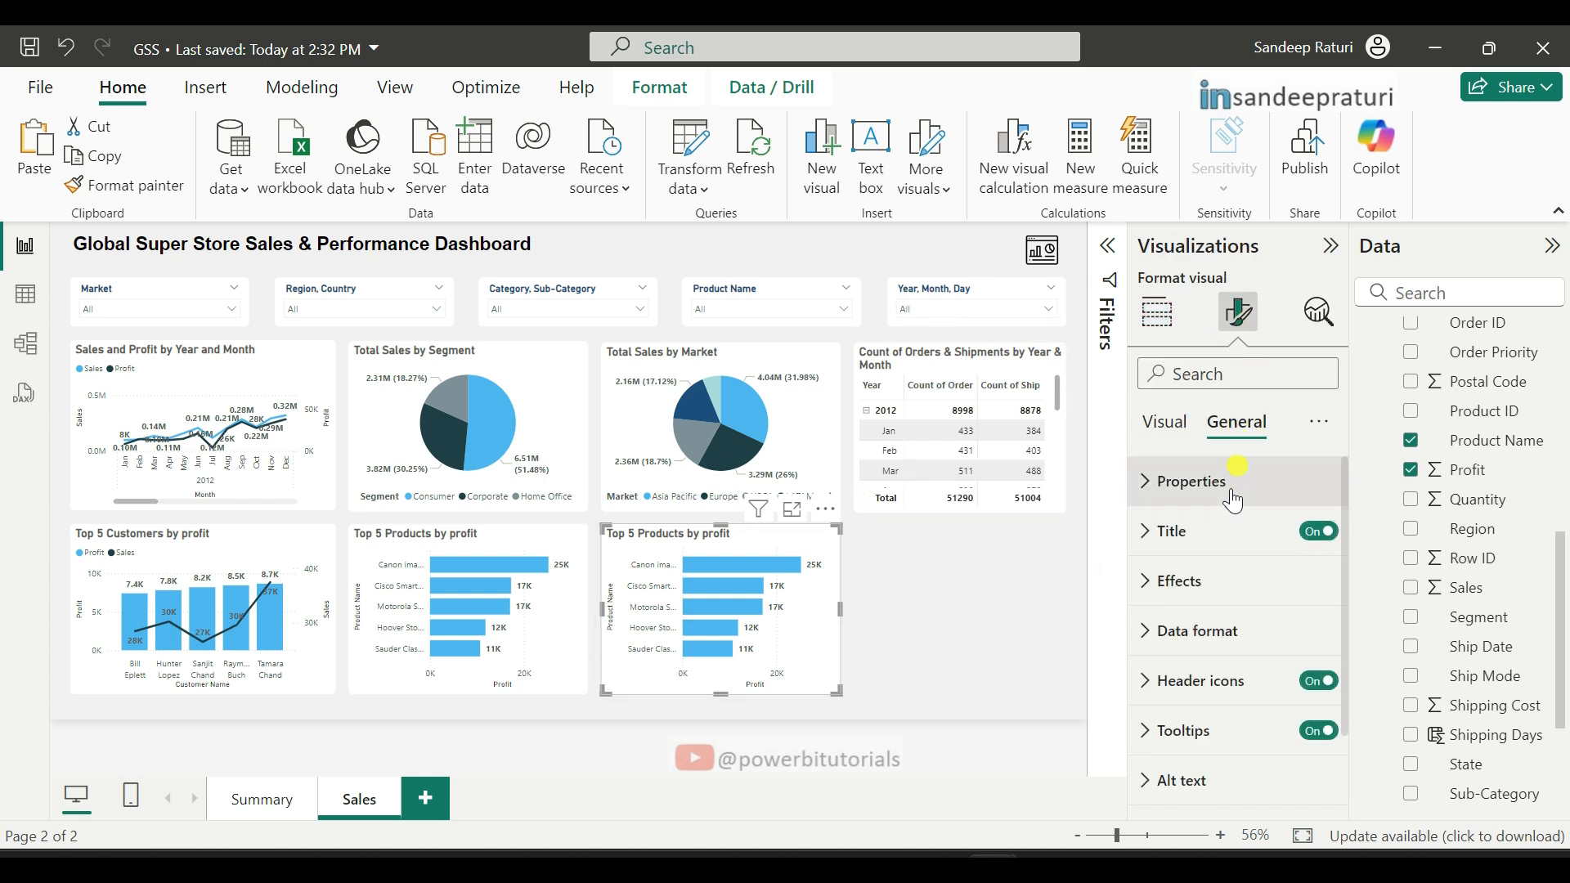
pyautogui.click(1159, 555)
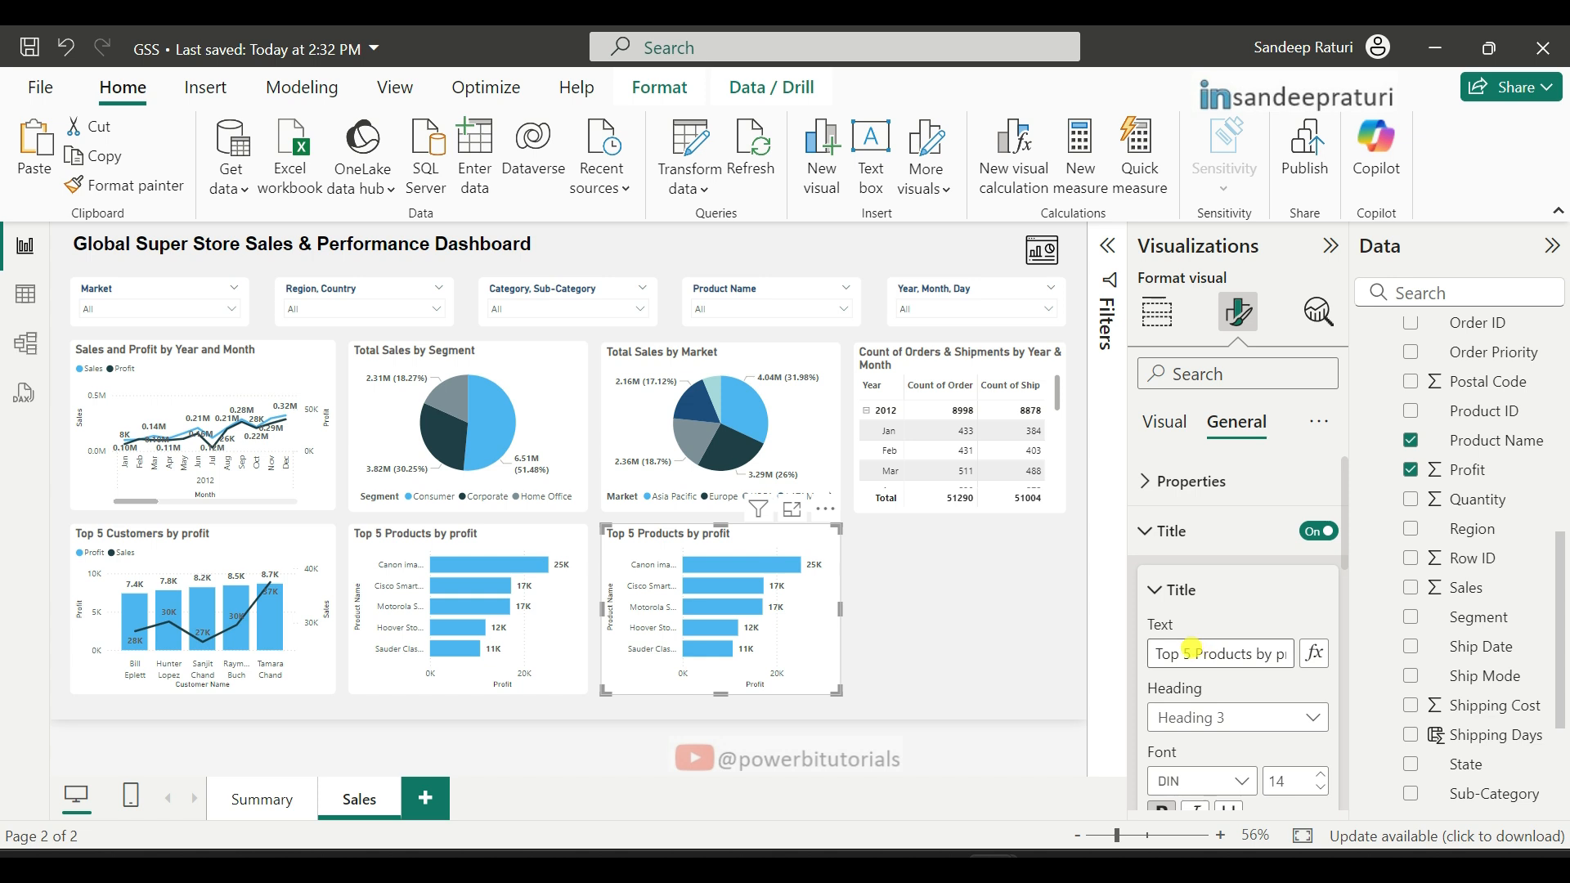
pyautogui.moveTo(1195, 652); pyautogui.dragTo(1434, 695)
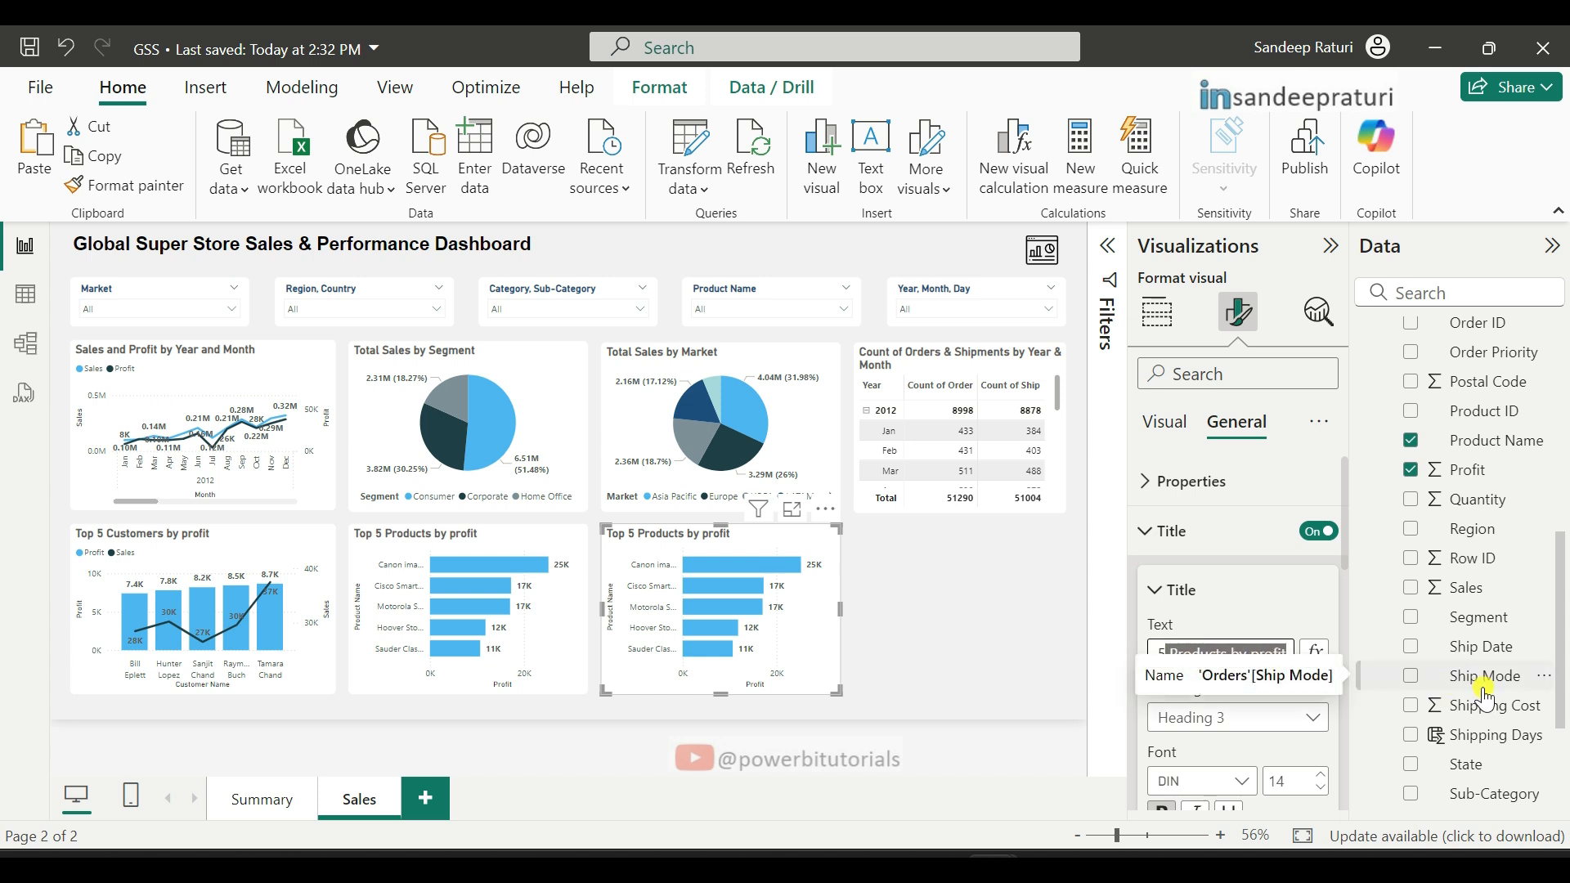
pyautogui.write('Loss')
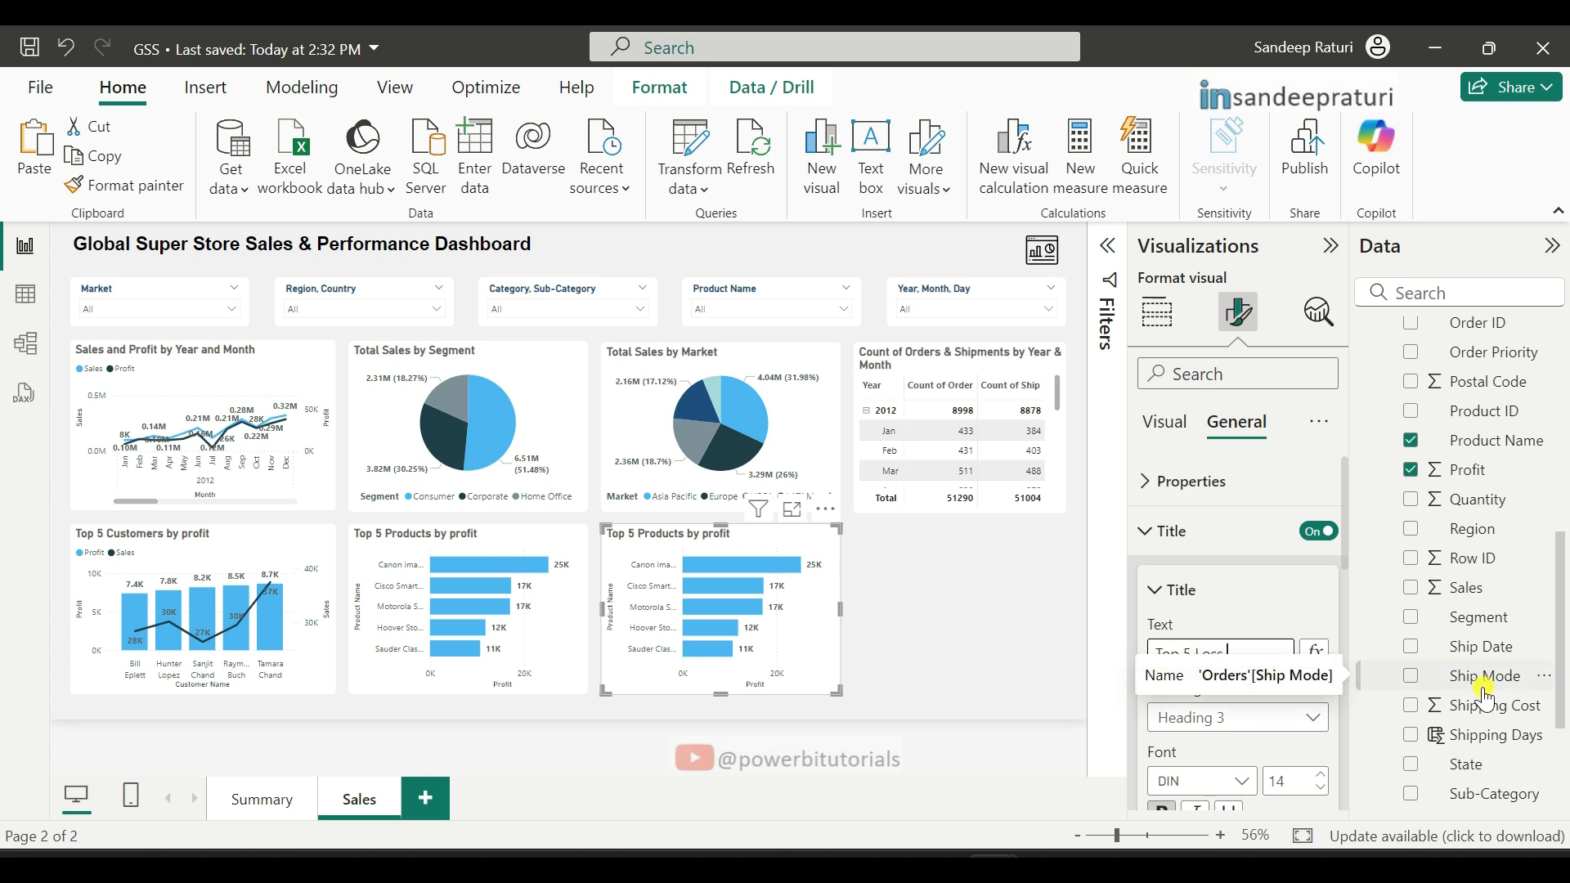
pyautogui.write(' by Products')
pyautogui.press('Return')
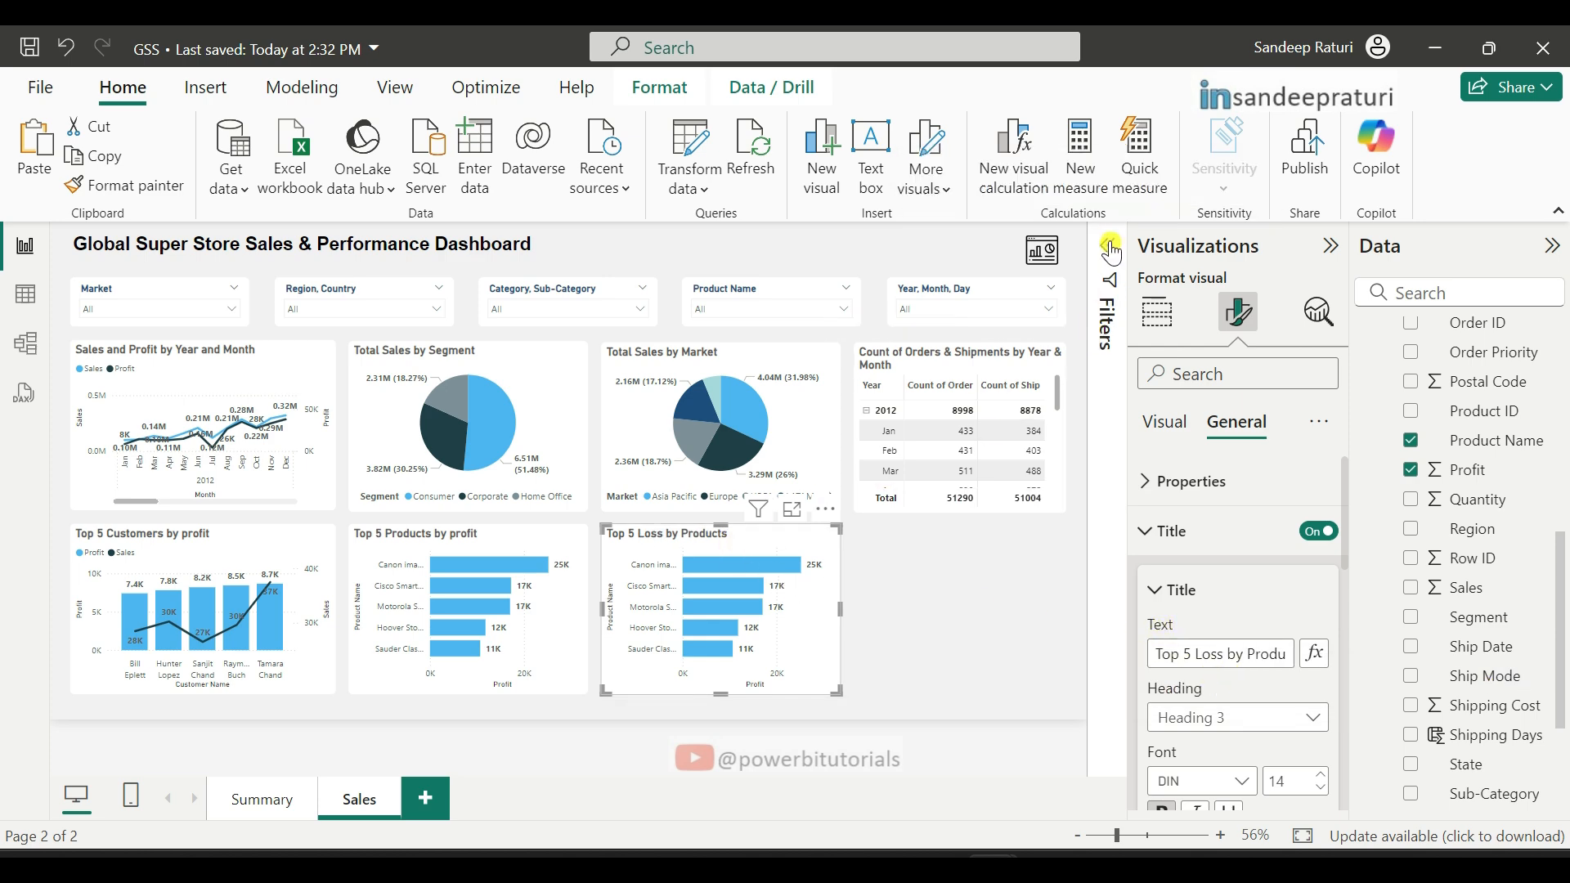
# Step: Change the loss chart's Product Name filter to show the bottom 5 items by Sum of Profit
pyautogui.click(1111, 309)
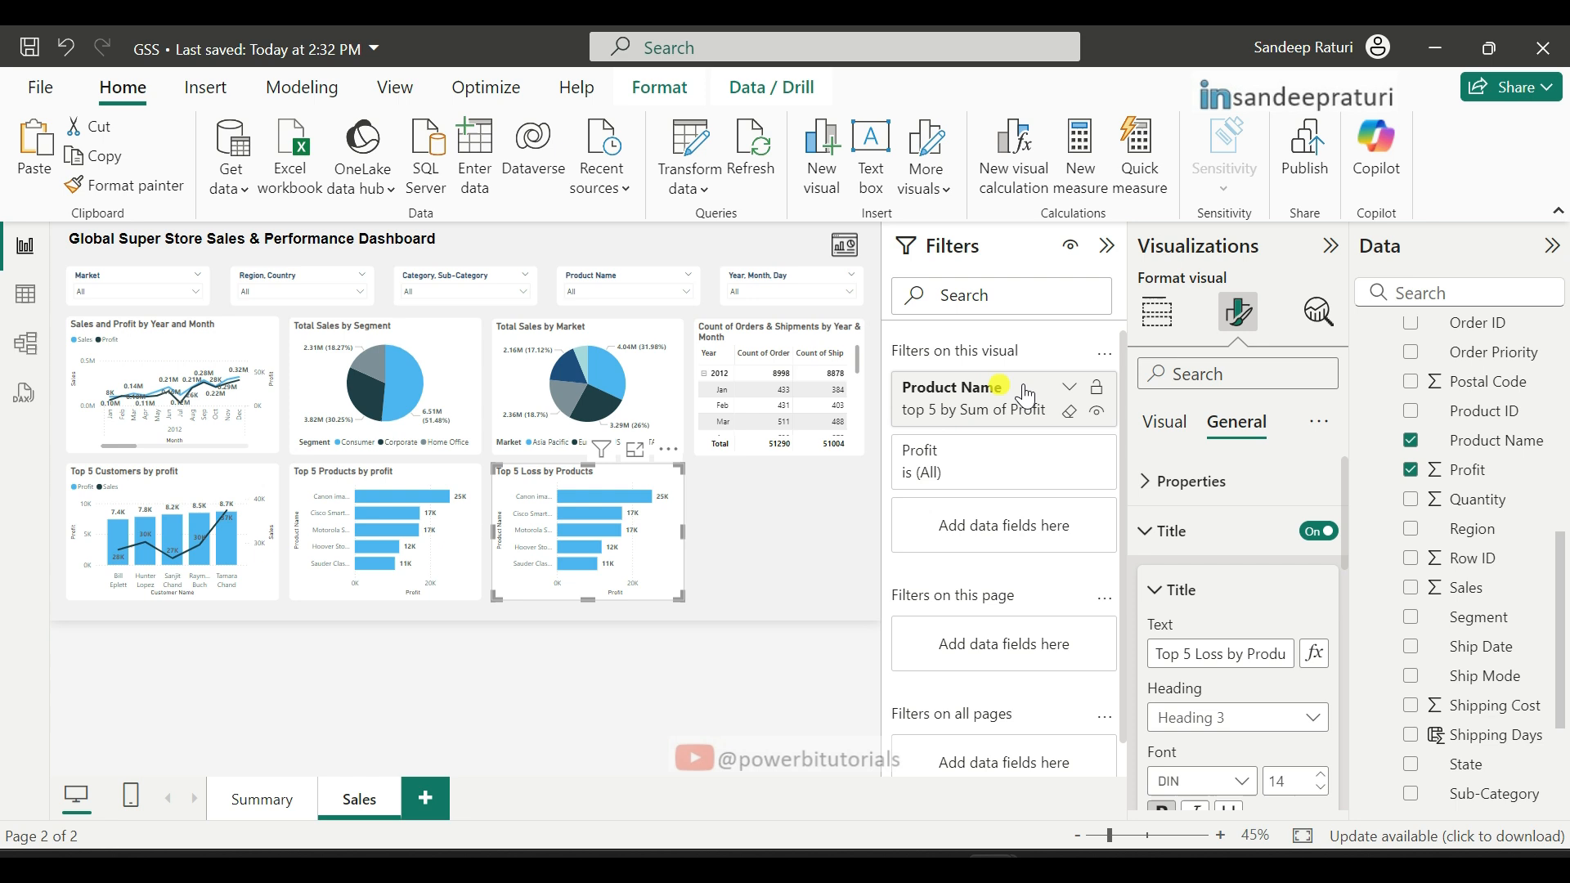
pyautogui.click(1070, 386)
pyautogui.click(973, 539)
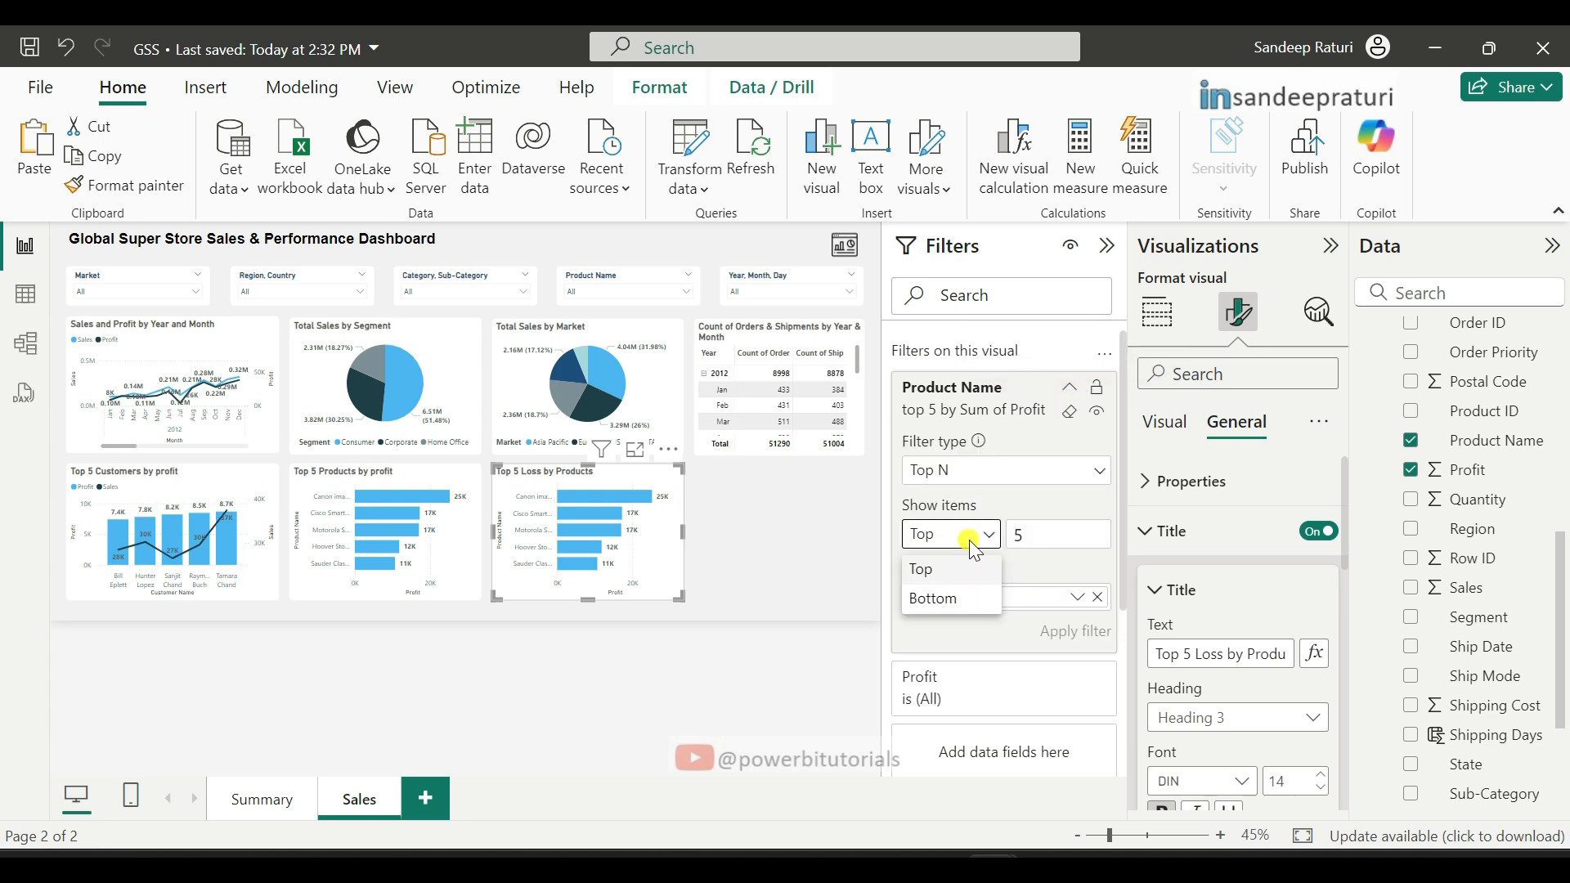
pyautogui.click(961, 598)
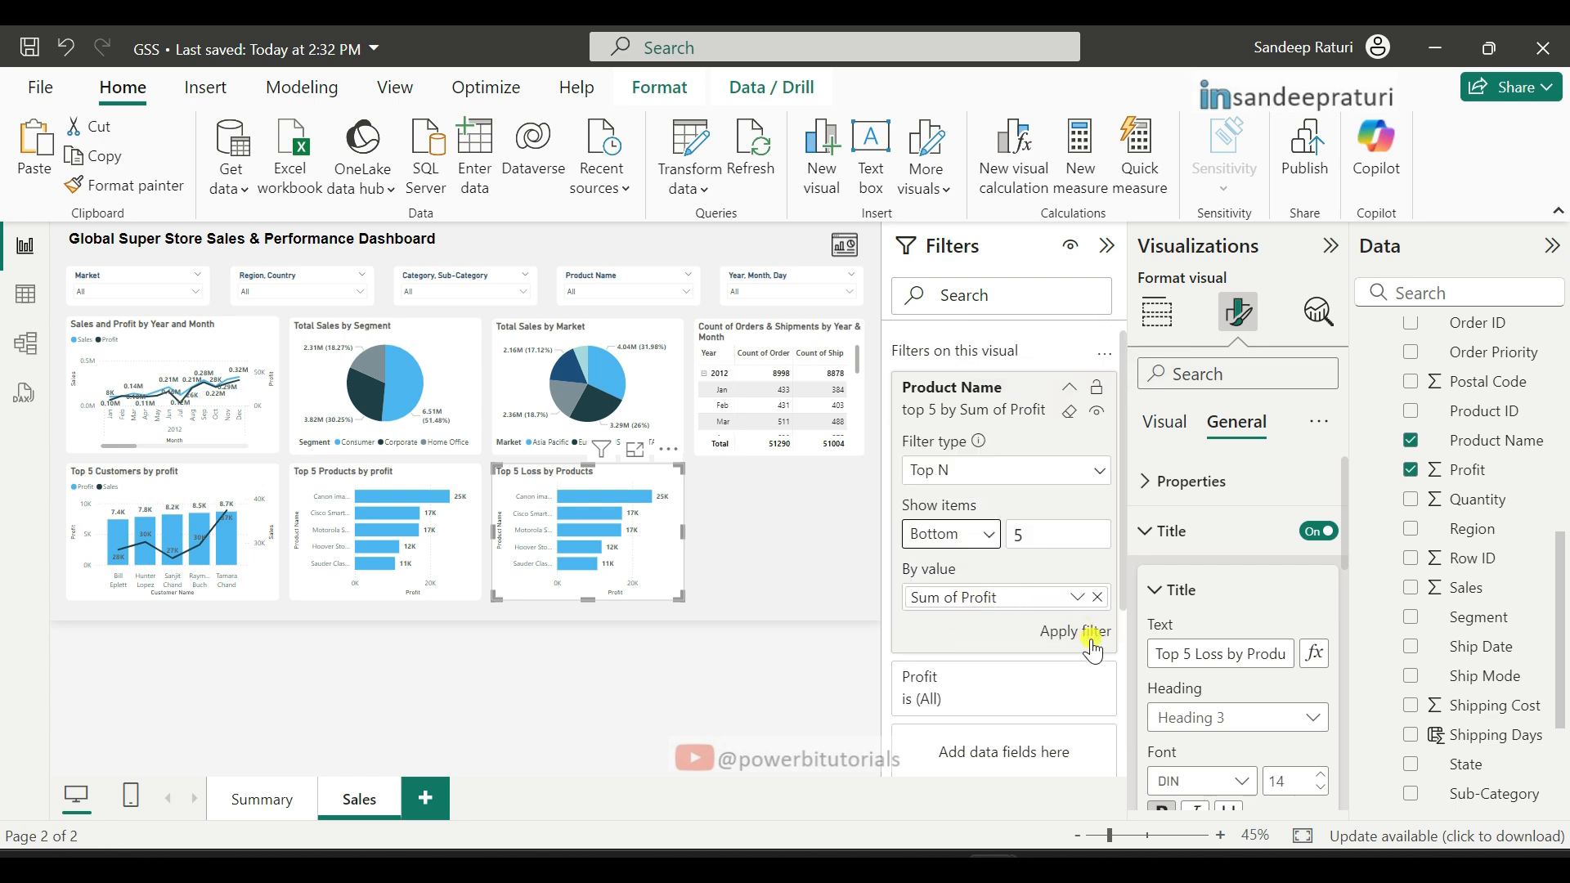
pyautogui.click(1081, 639)
pyautogui.click(1073, 395)
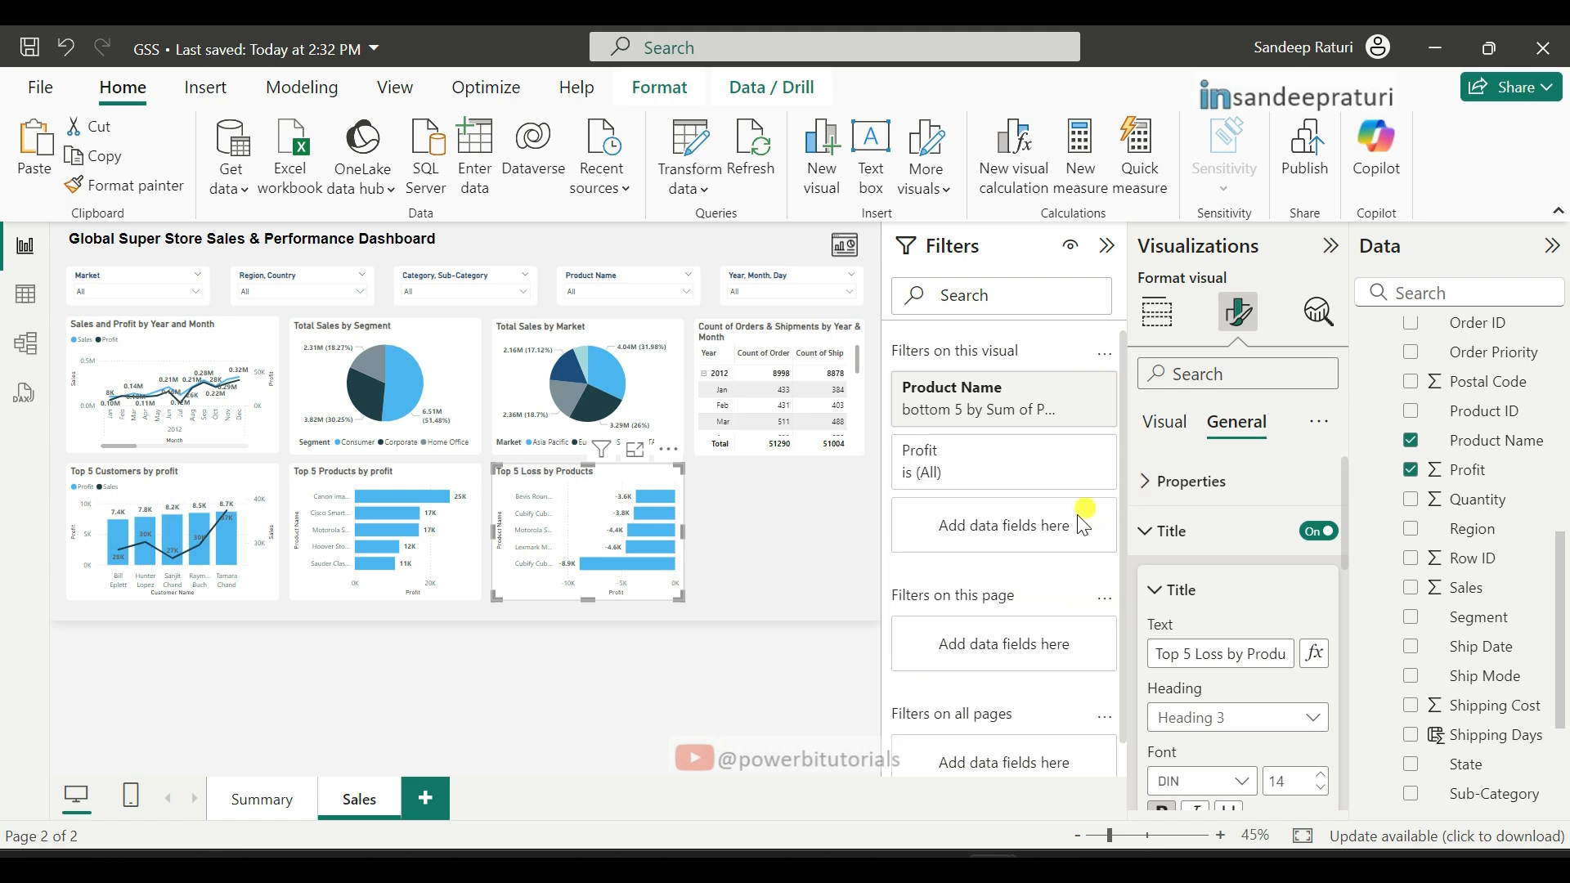
# Step: Open the comparison conditions of the Profit filter on the loss chart
pyautogui.click(1069, 451)
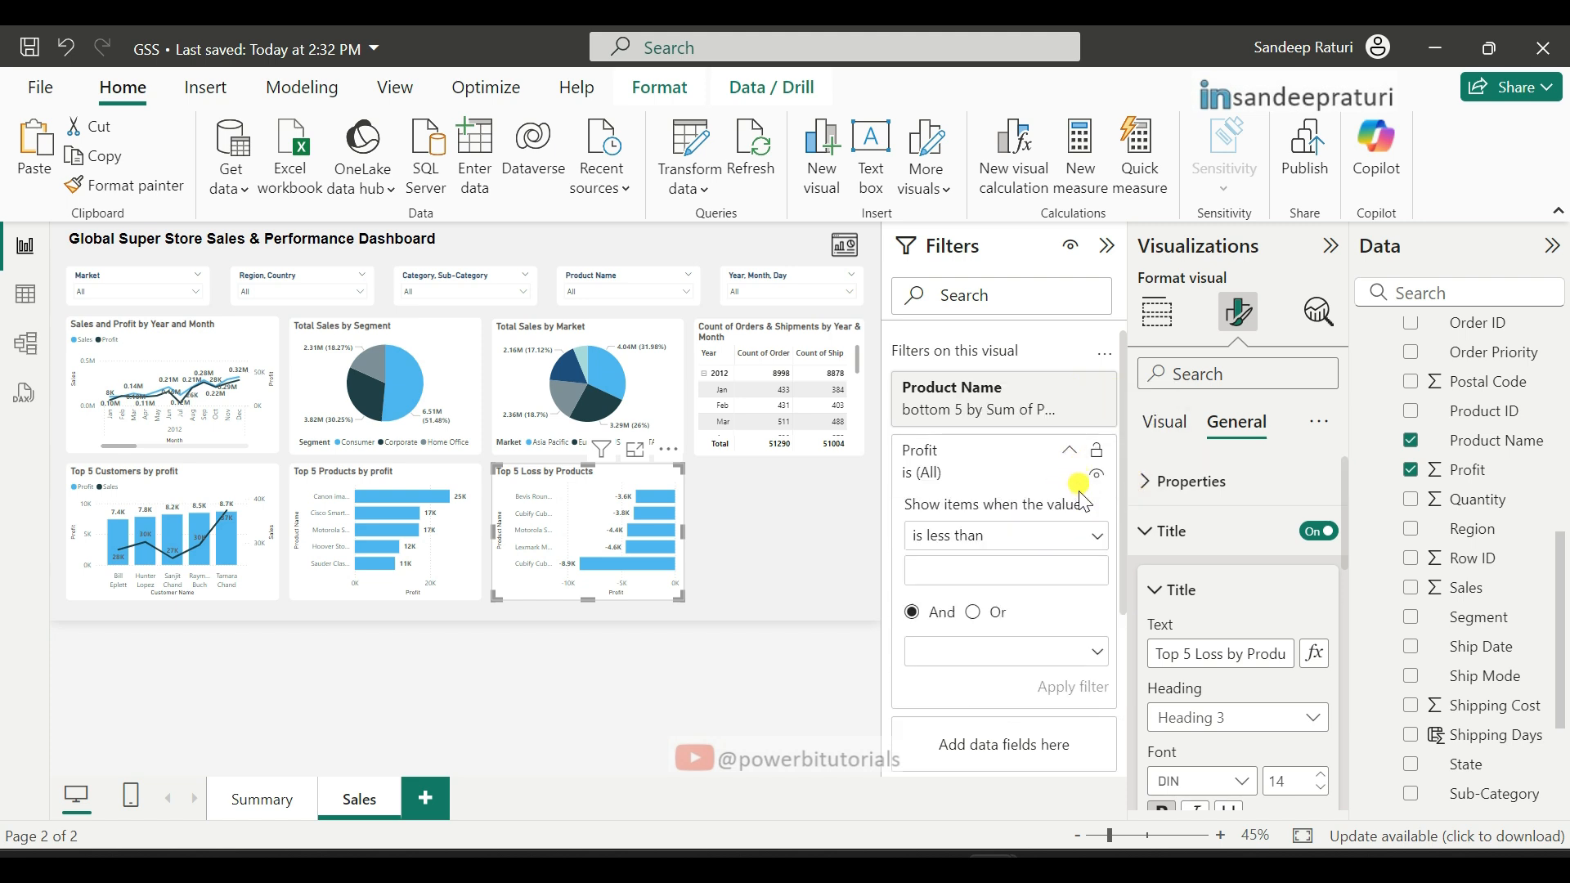
pyautogui.click(998, 538)
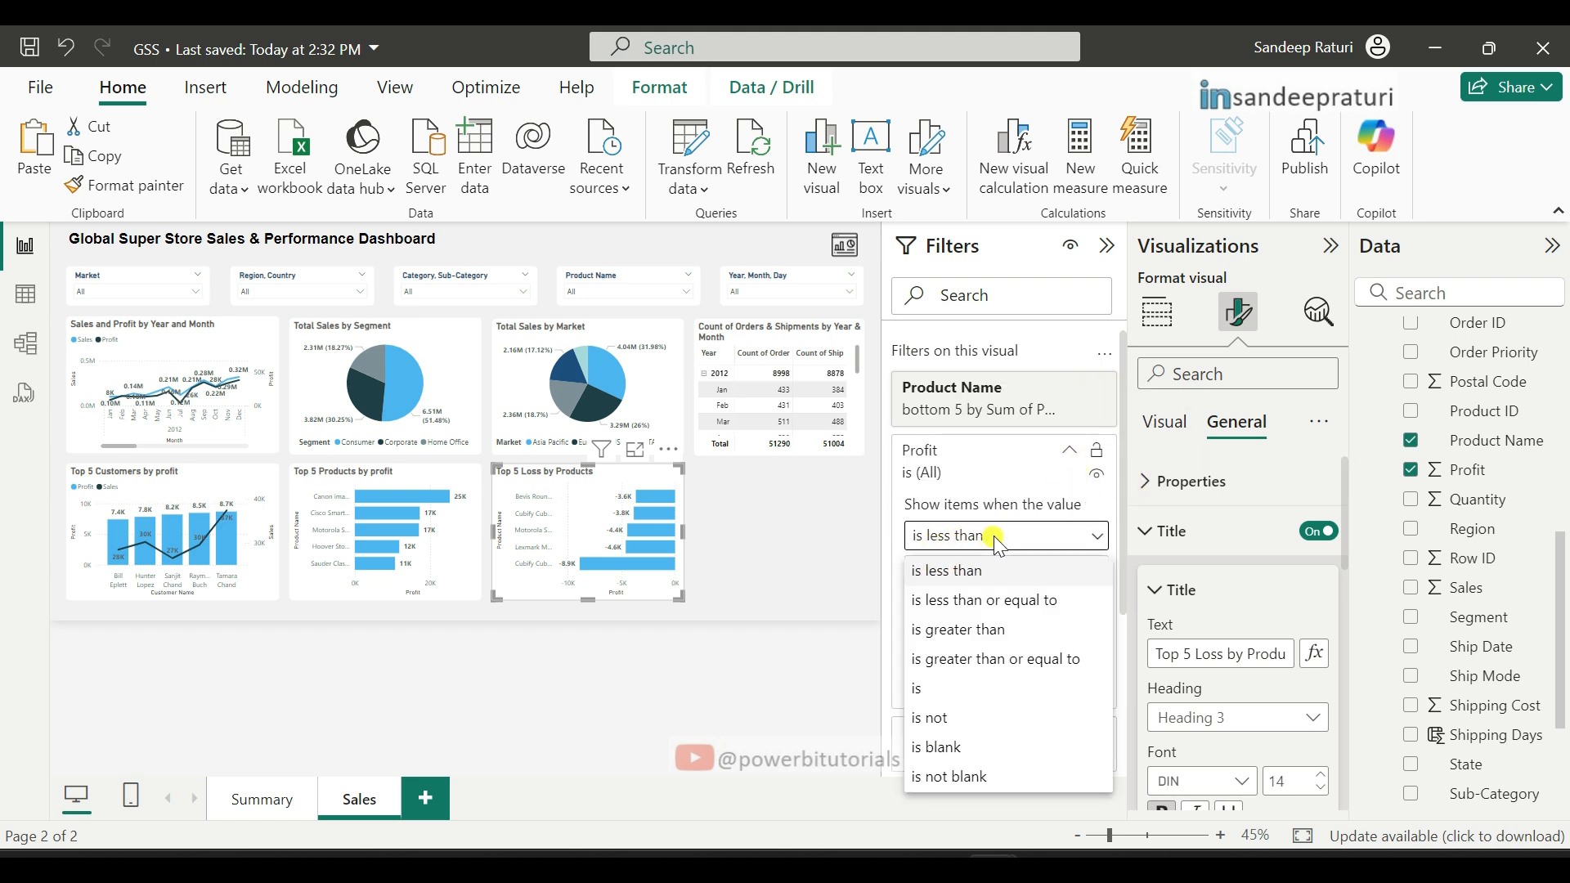
# Step: Filter the Top 5 Loss by Products chart to Profit less than or equal to 0, and collapse the filters
pyautogui.click(979, 602)
pyautogui.click(997, 576)
pyautogui.write('0')
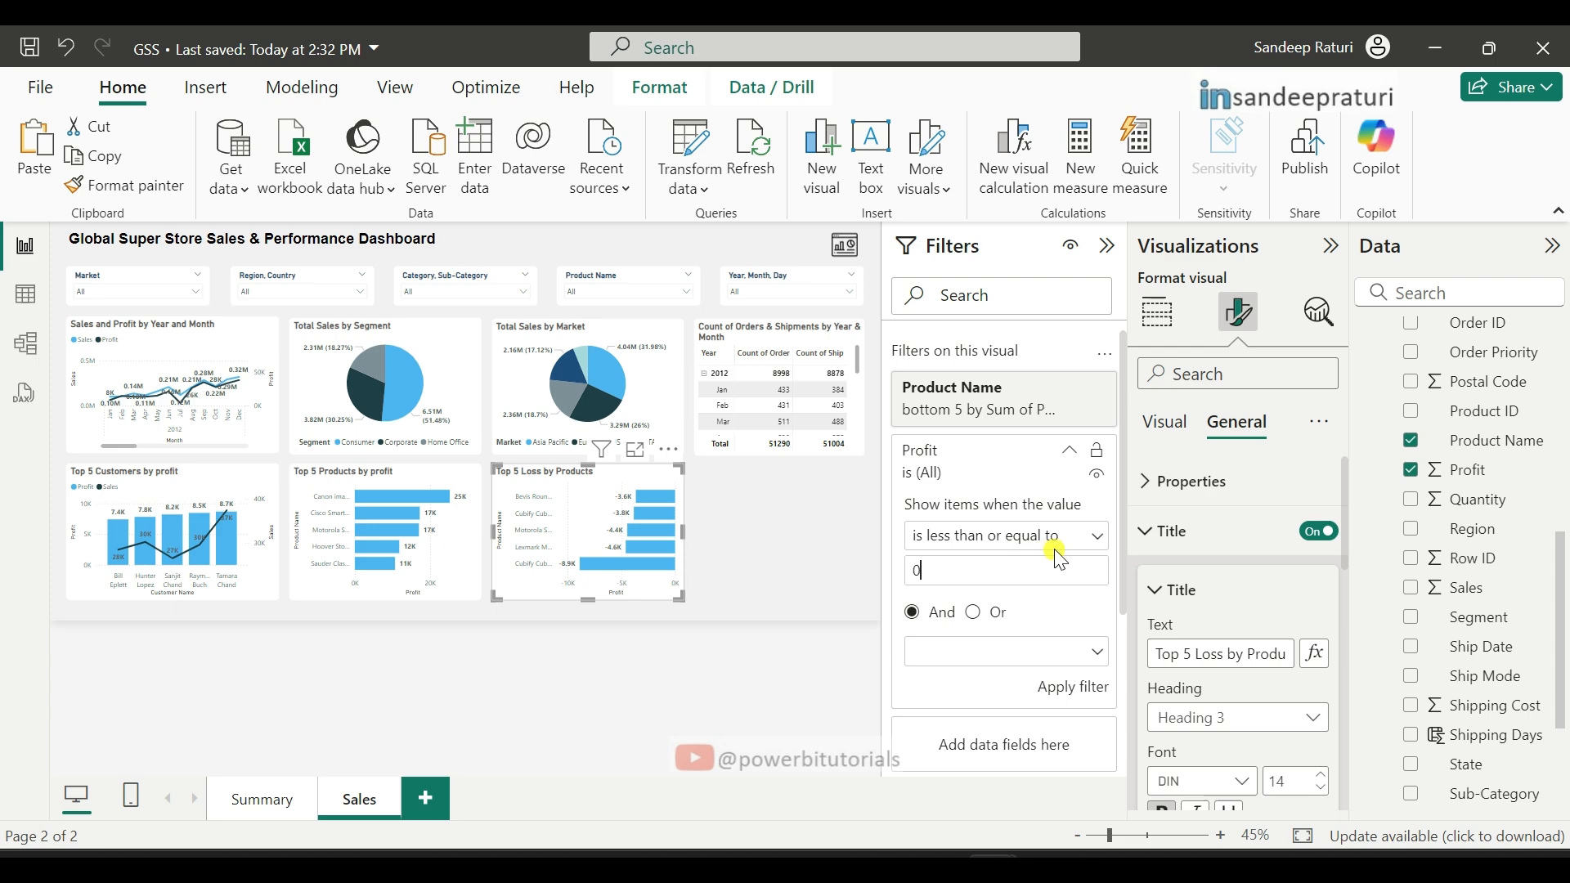
pyautogui.click(1073, 687)
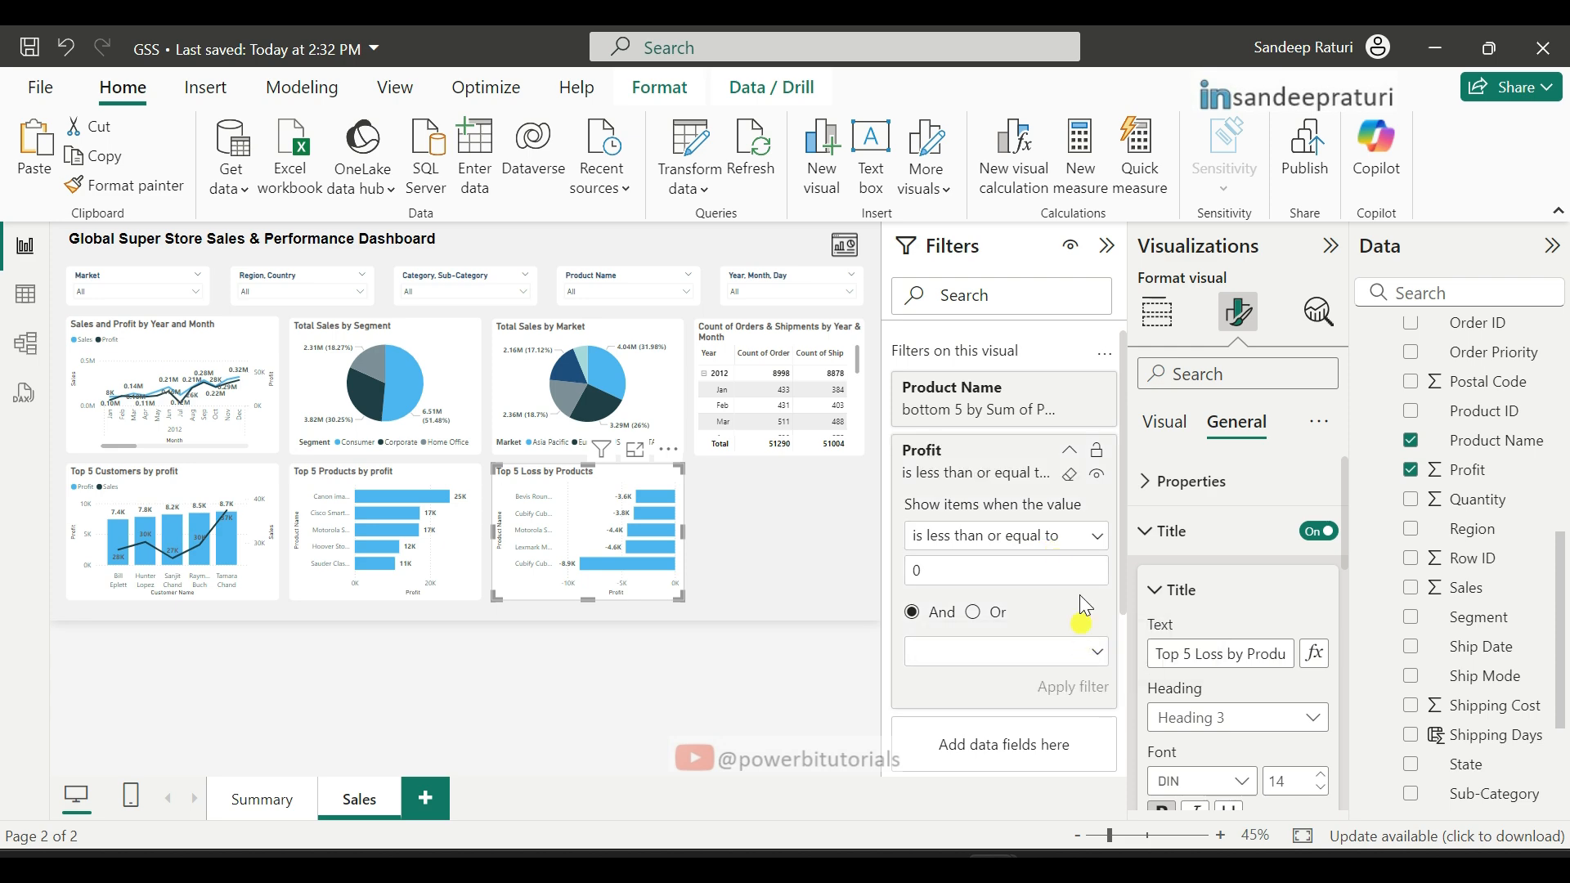
pyautogui.click(1107, 246)
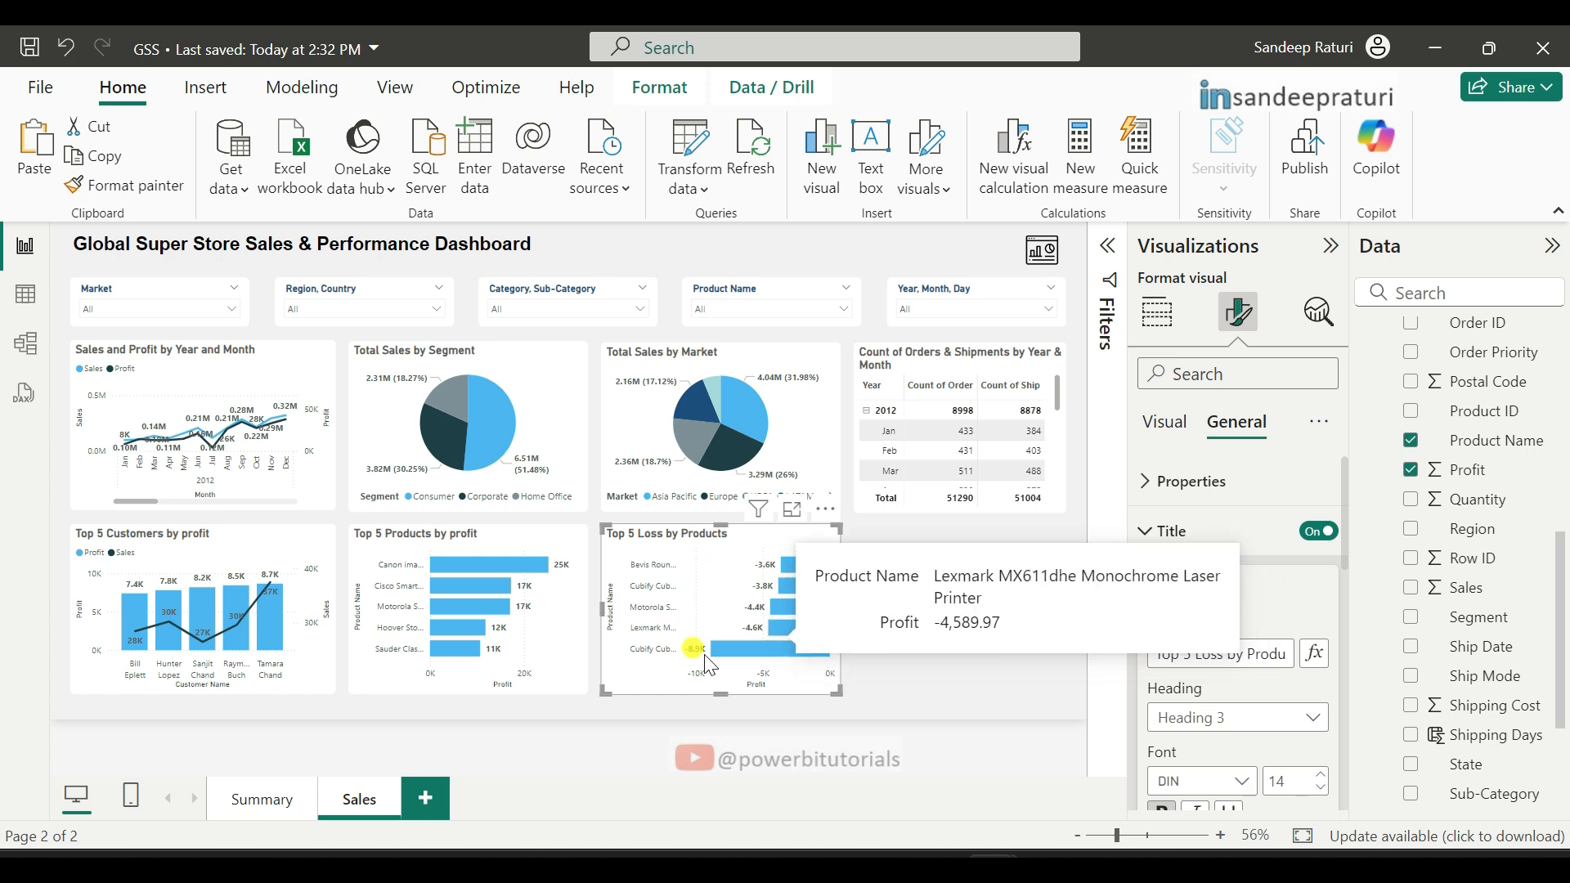
pyautogui.moveTo(760, 667)
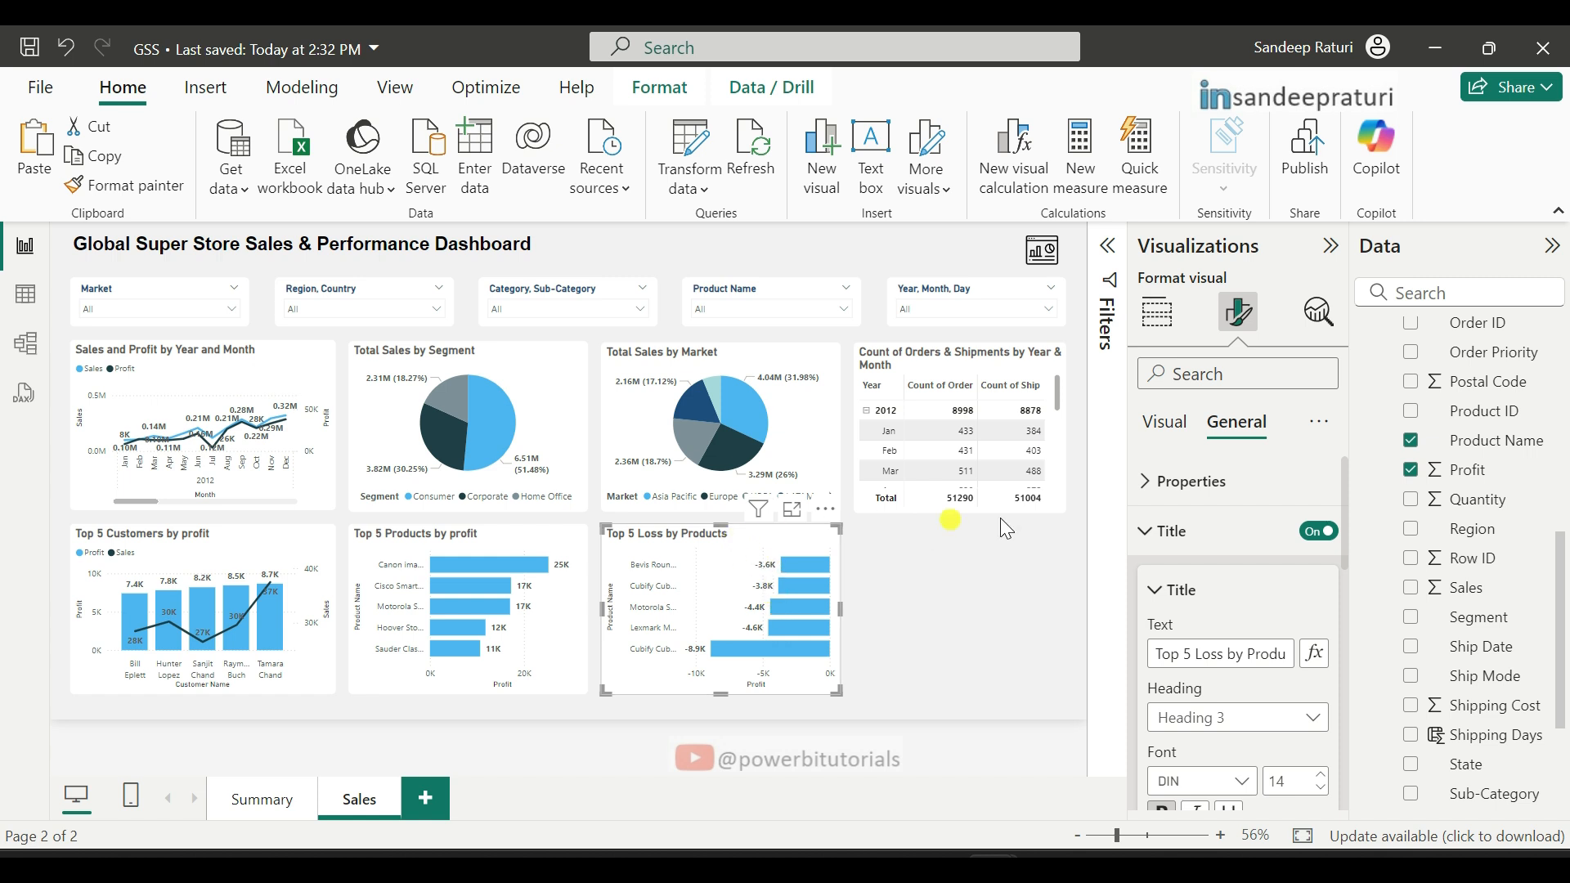
# Step: Change the data label value color of the Top 5 Loss by Products chart to orange-red
pyautogui.click(1163, 437)
pyautogui.scroll(-2, 1146, 578)
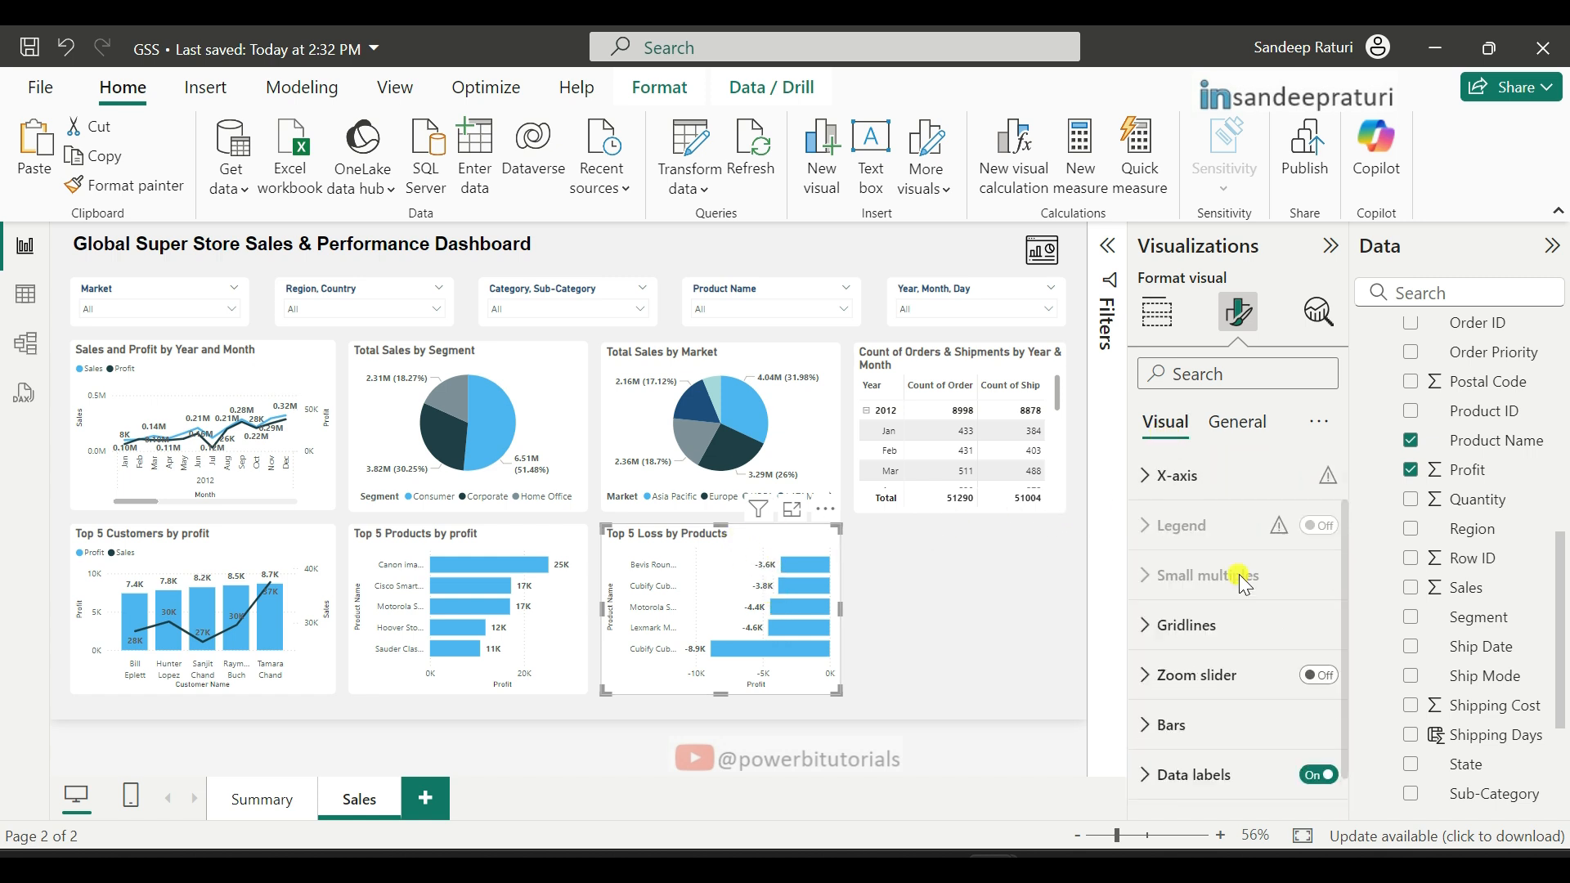
pyautogui.click(1156, 736)
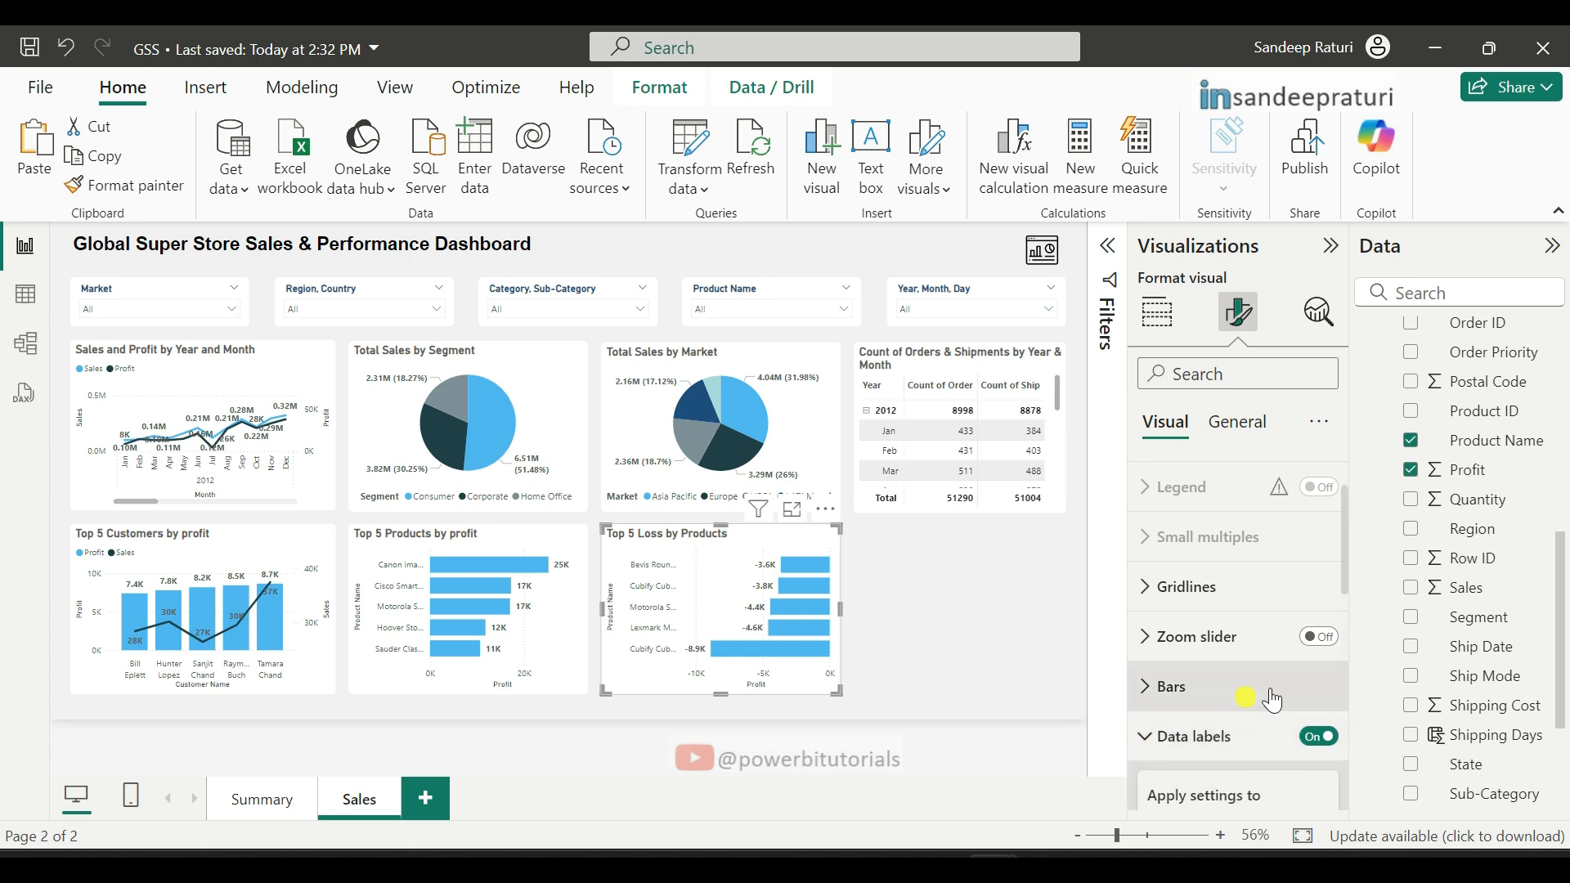
pyautogui.scroll(-4, 1303, 665)
pyautogui.scroll(-3, 1310, 691)
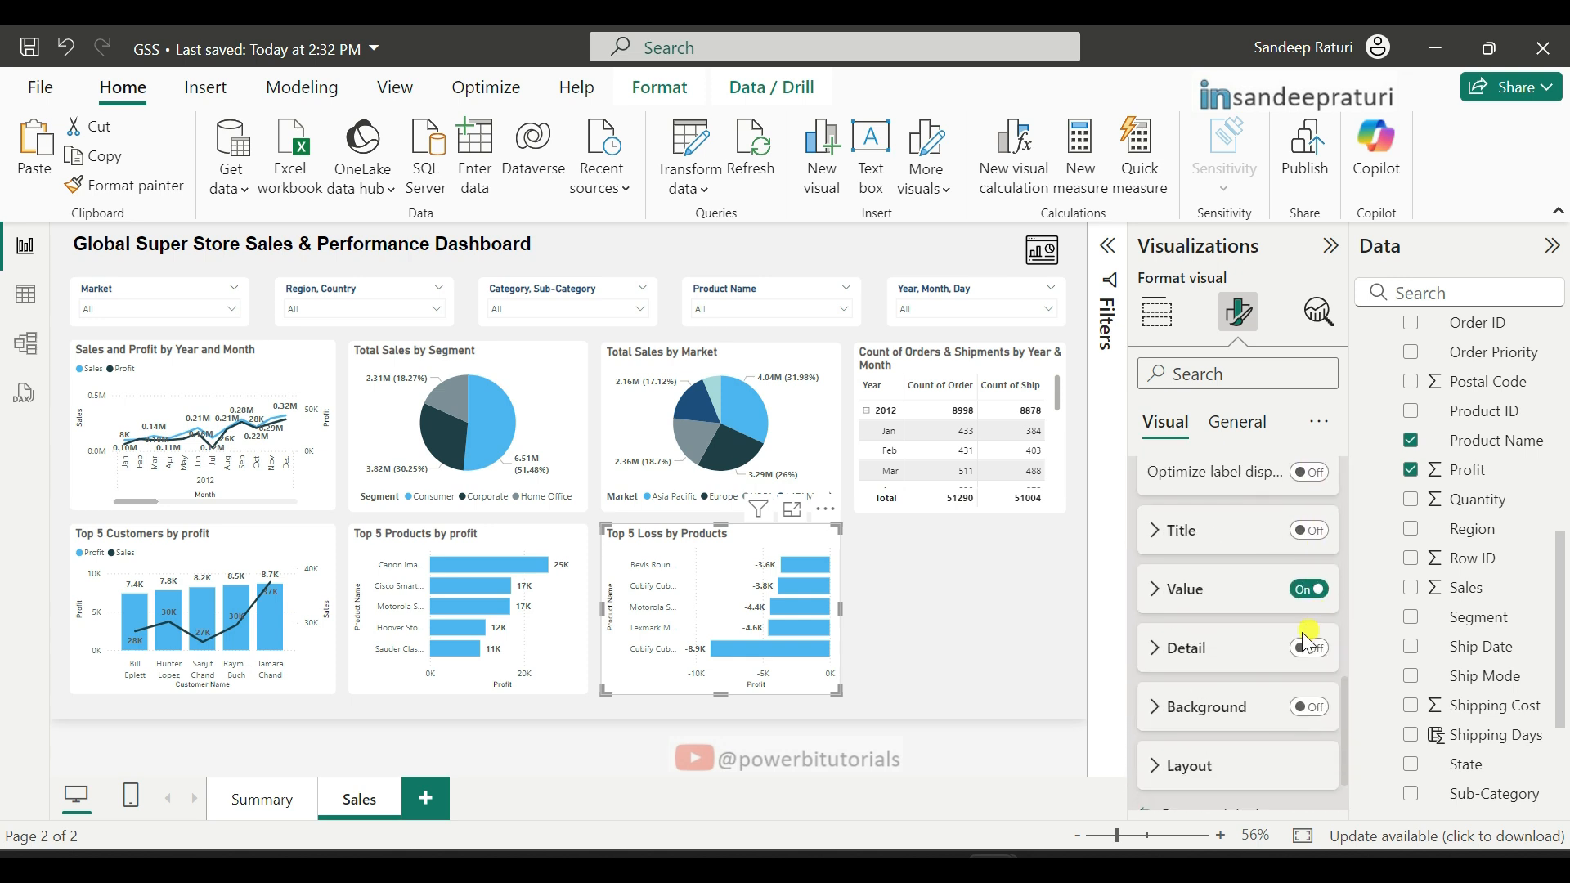
pyautogui.click(1165, 607)
pyautogui.scroll(-3, 1260, 680)
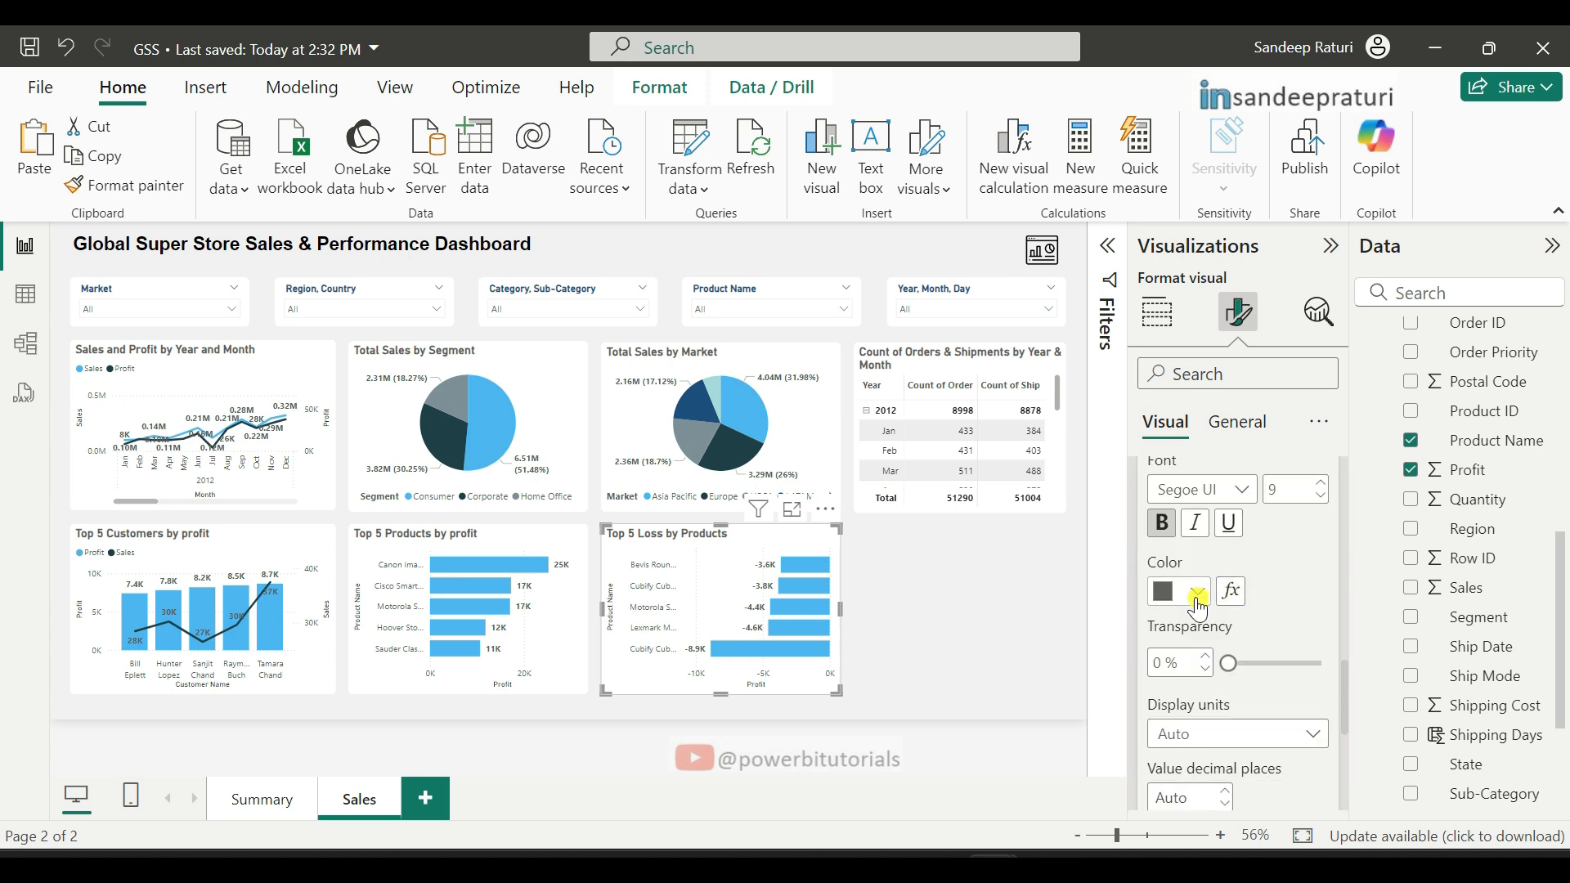
pyautogui.click(1206, 596)
pyautogui.click(1420, 484)
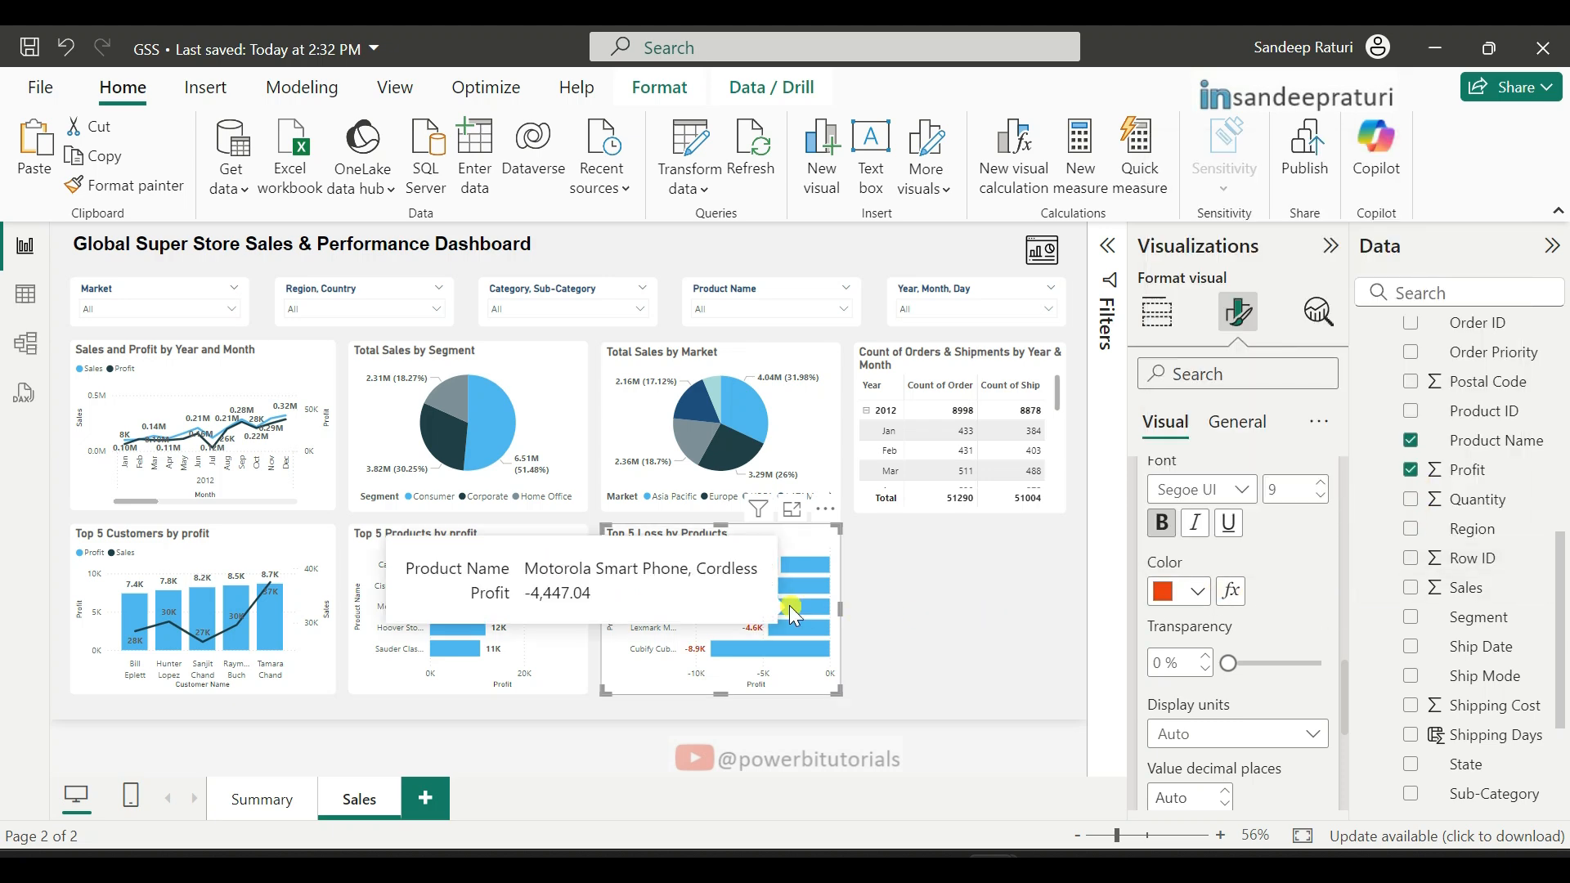
# Step: Check the requirements slide in PowerPoint and, back in Power BI, add a pie chart with Ship Mode as legend and Sales as values
pyautogui.hotkey('alt', 'Tab')
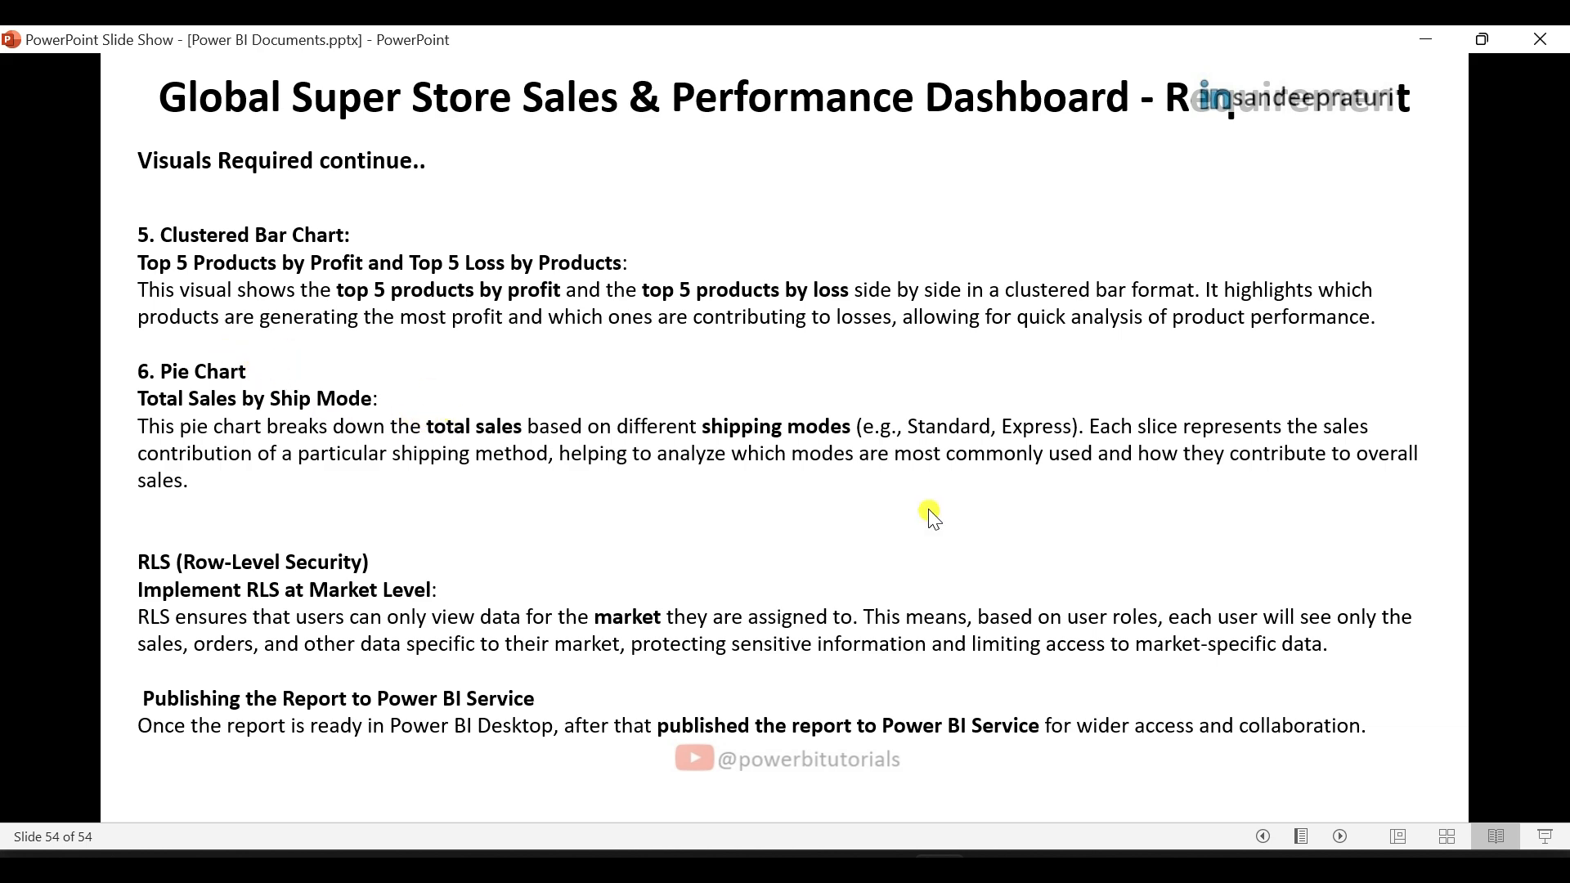
pyautogui.click(899, 780)
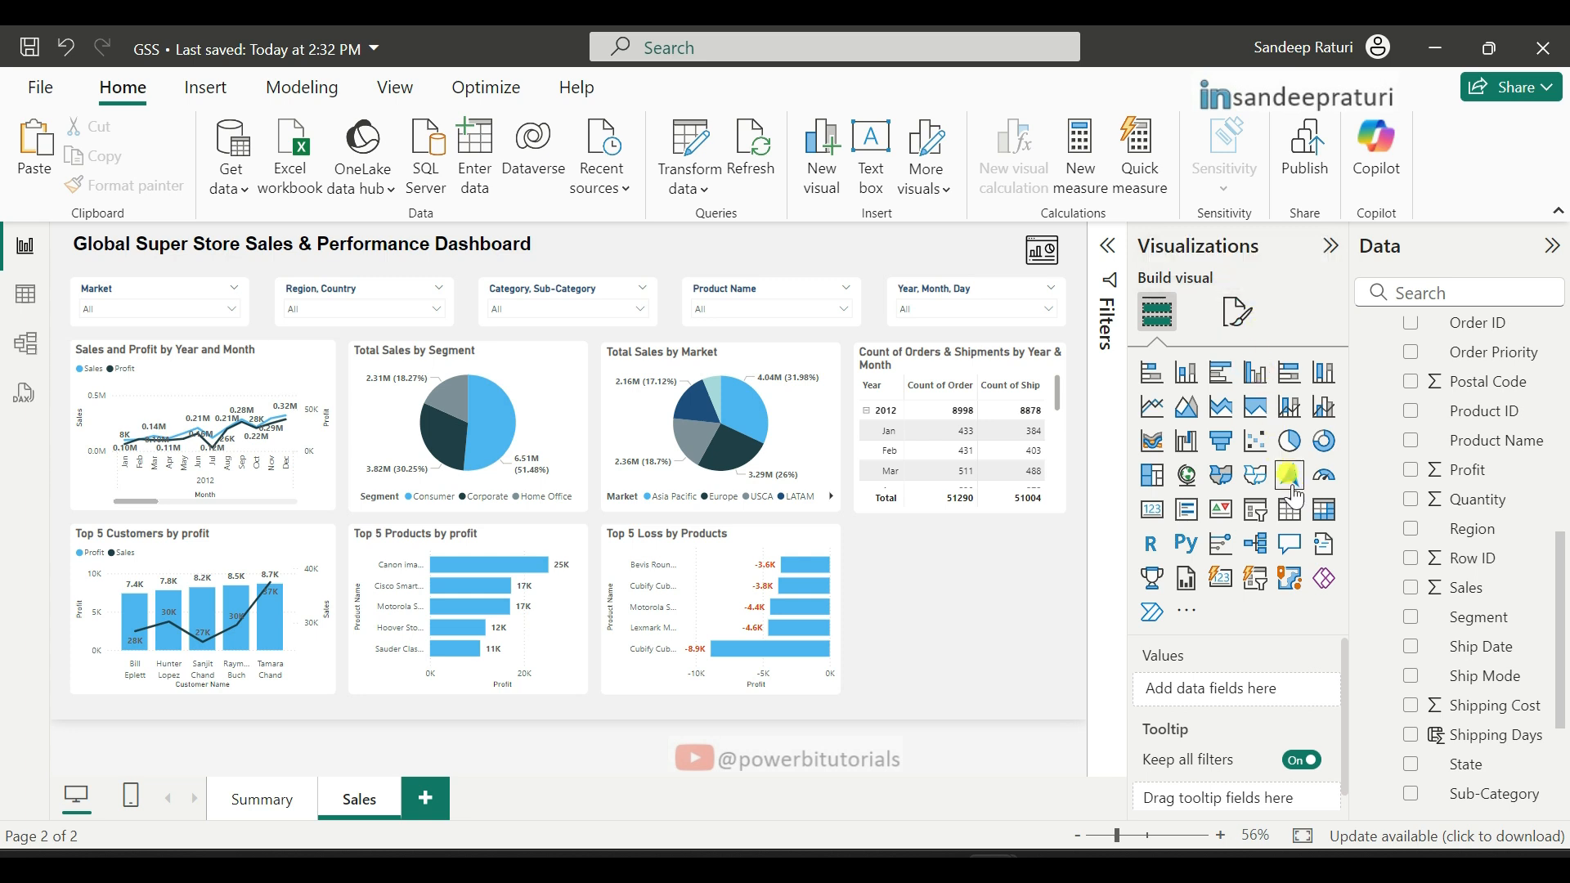
pyautogui.click(1292, 445)
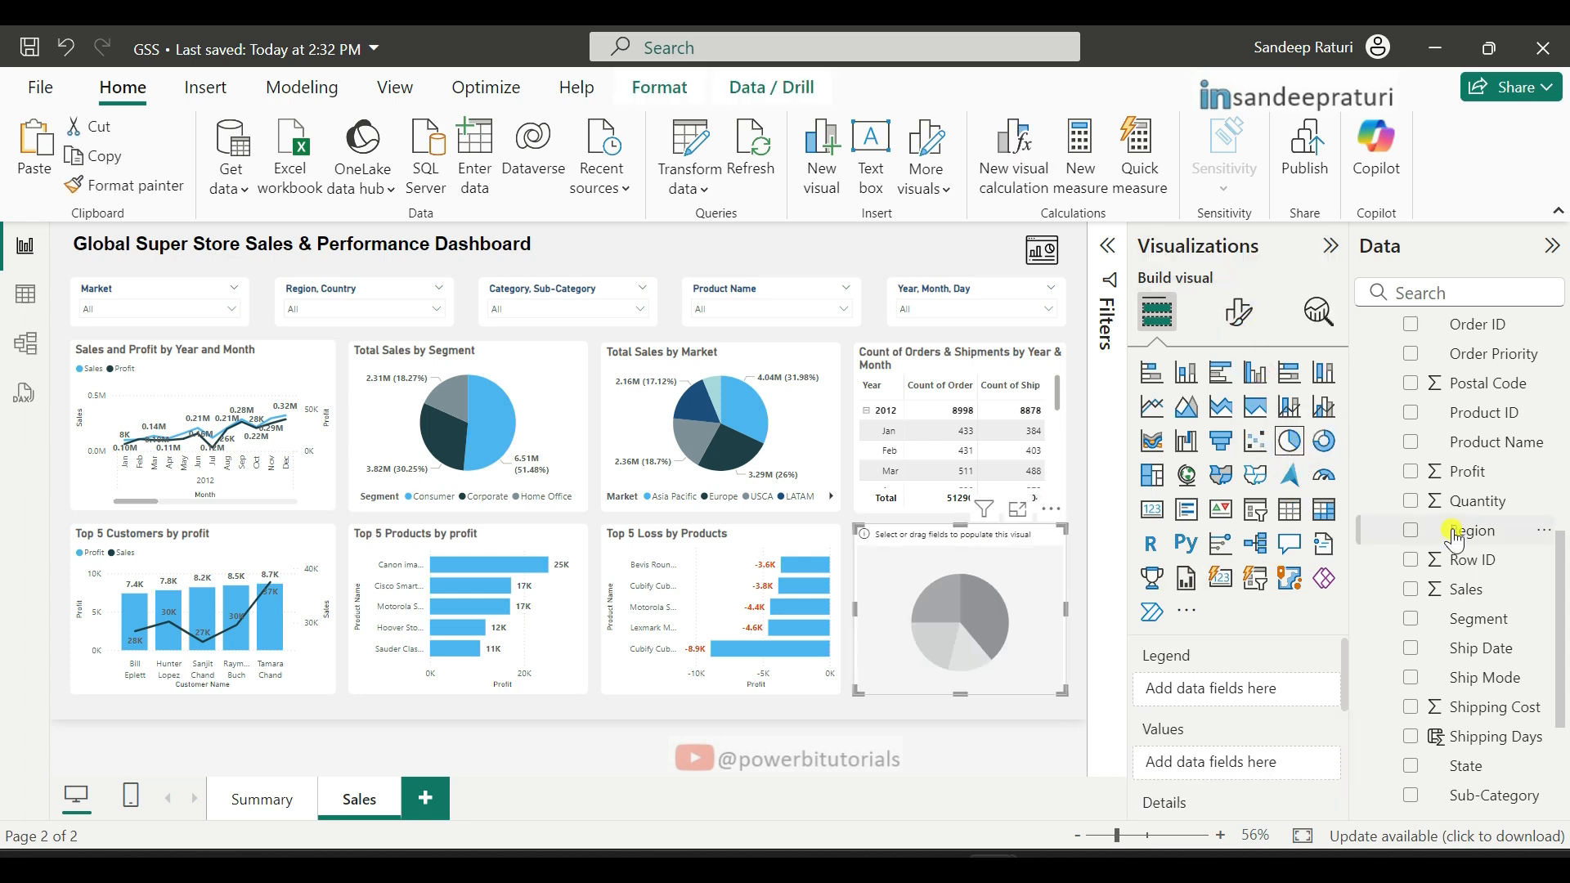
pyautogui.scroll(5, 1463, 544)
pyautogui.scroll(-5, 1468, 550)
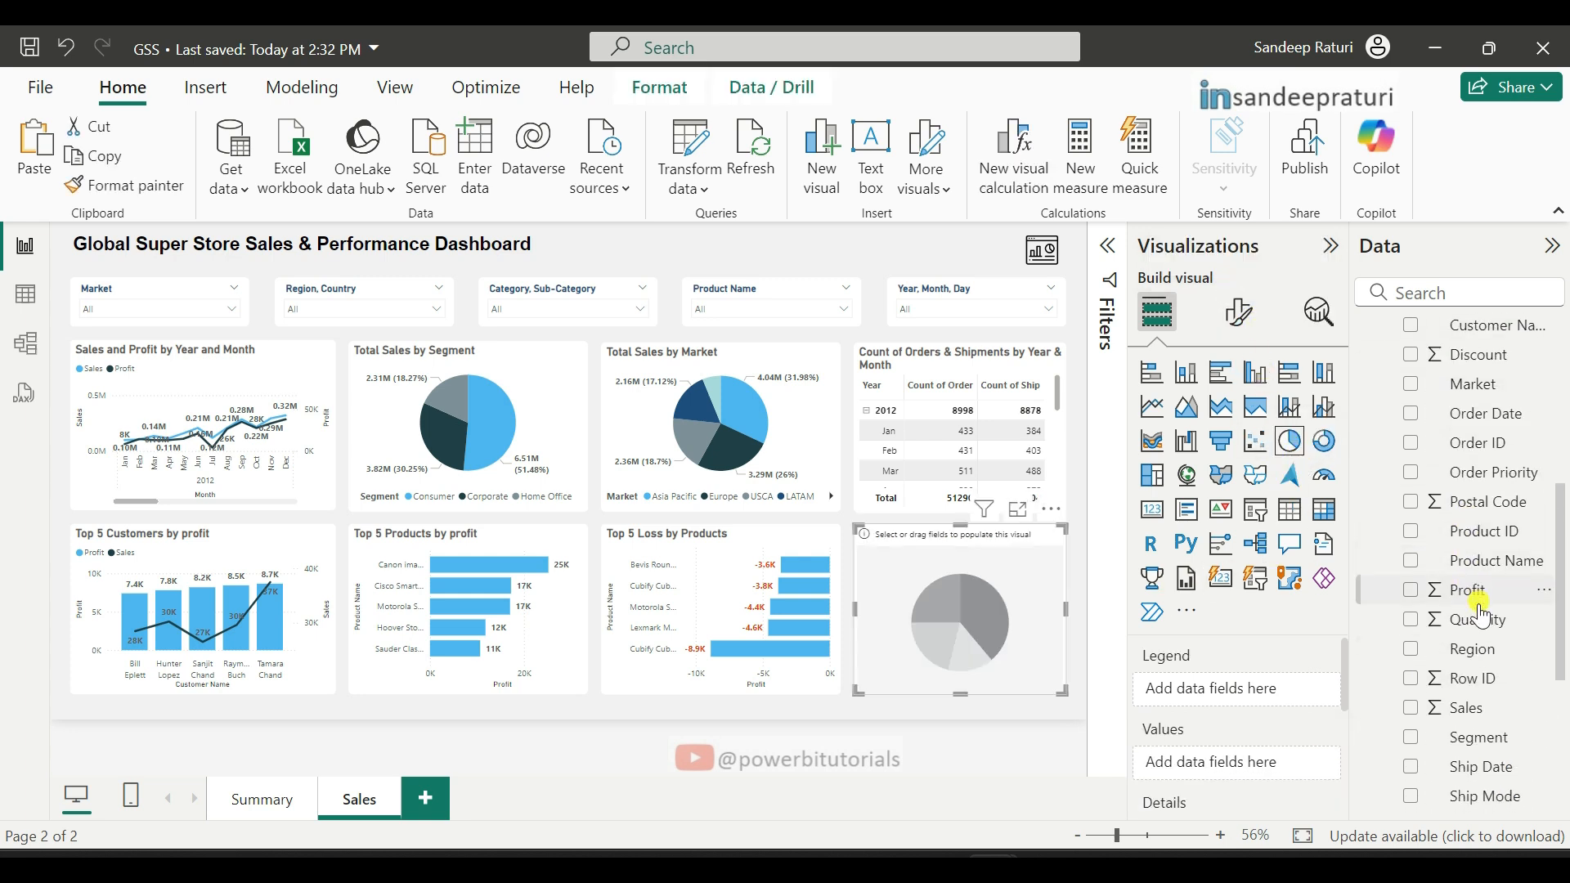
pyautogui.moveTo(1472, 677); pyautogui.dragTo(1253, 703)
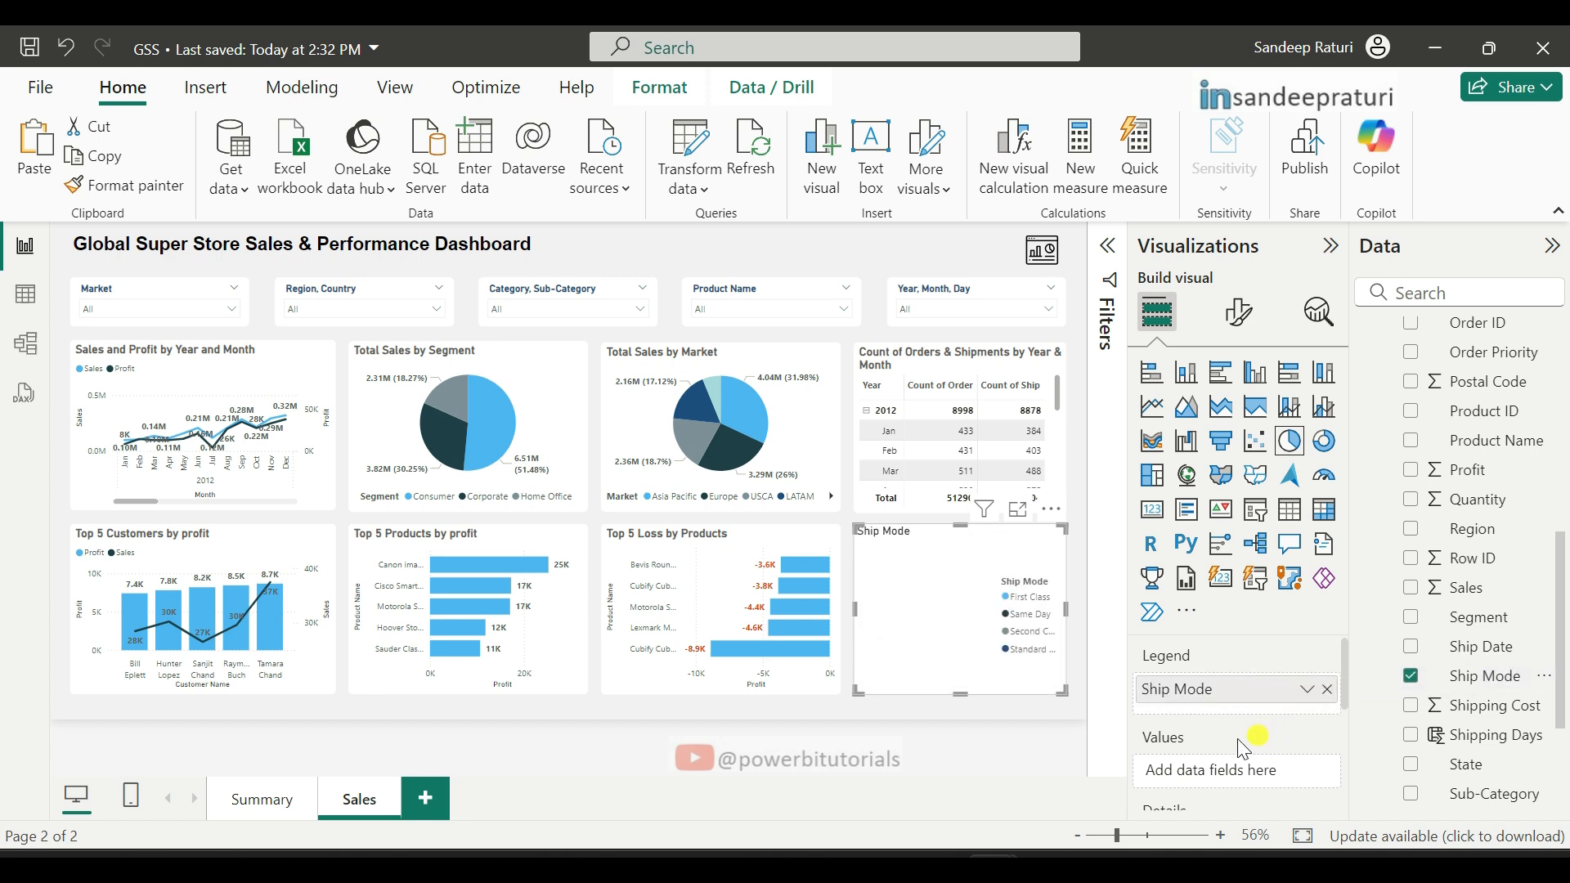
pyautogui.moveTo(1483, 597); pyautogui.dragTo(1269, 781)
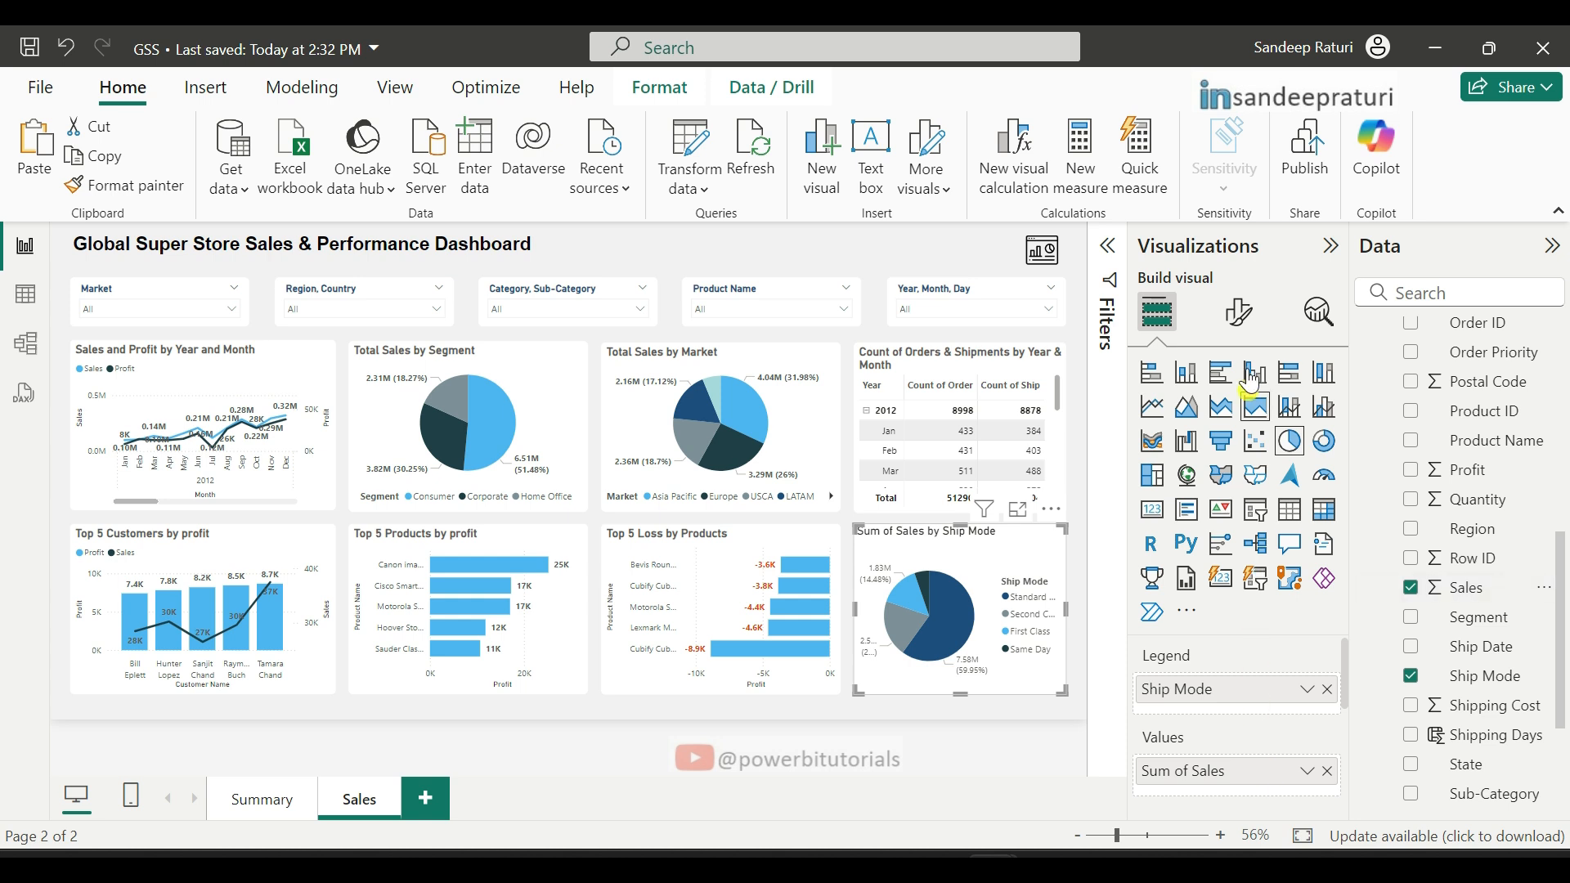
# Step: Set the legend position of the ship mode pie chart to Bottom center
pyautogui.click(1240, 313)
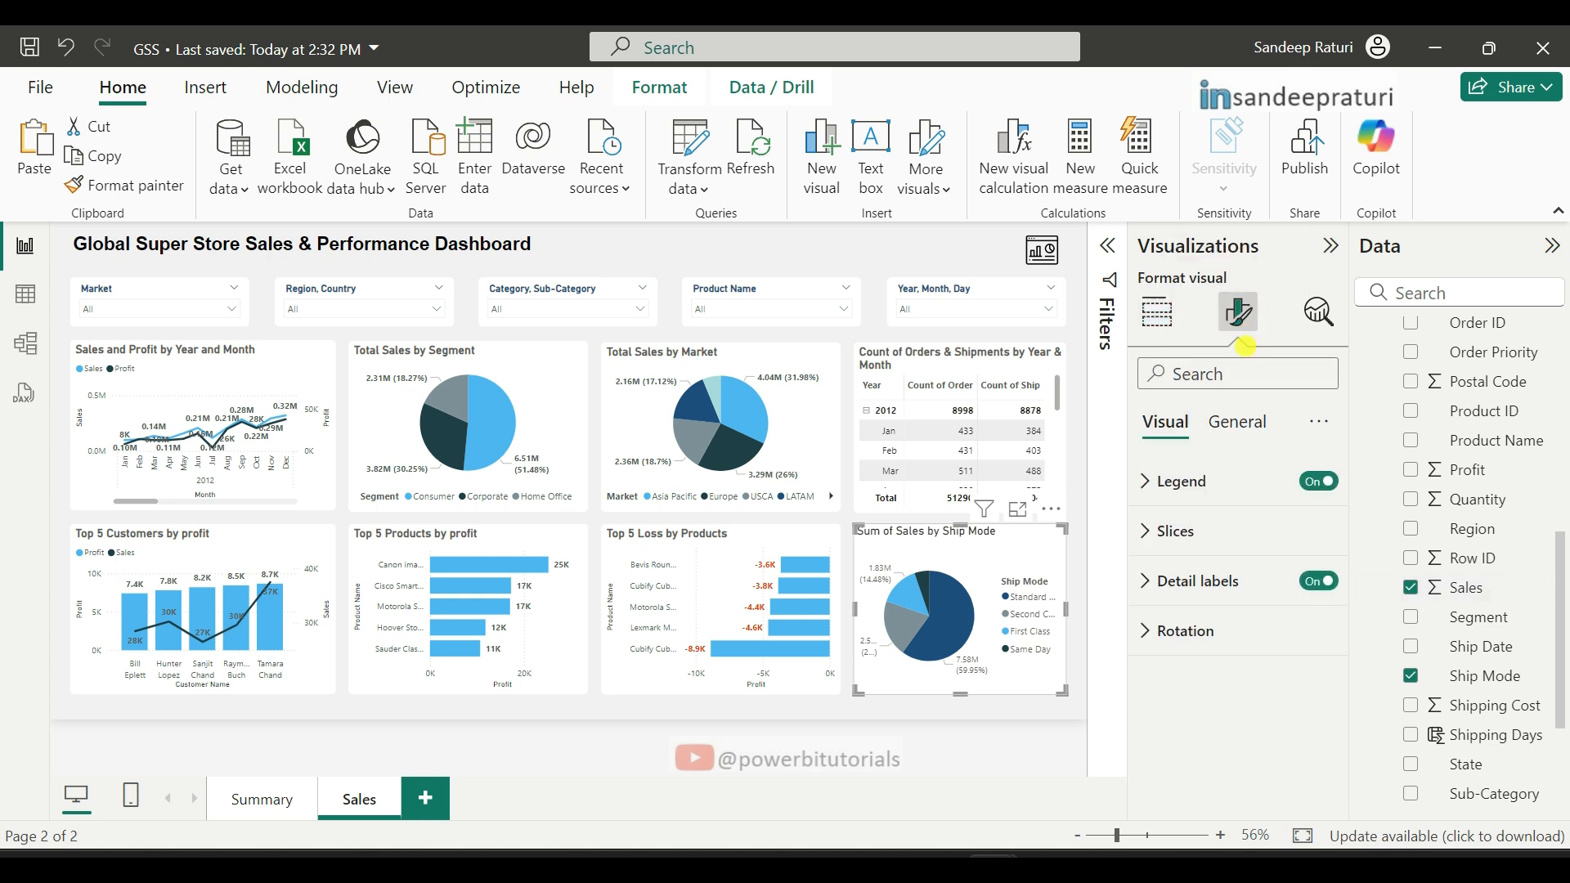
pyautogui.click(1170, 490)
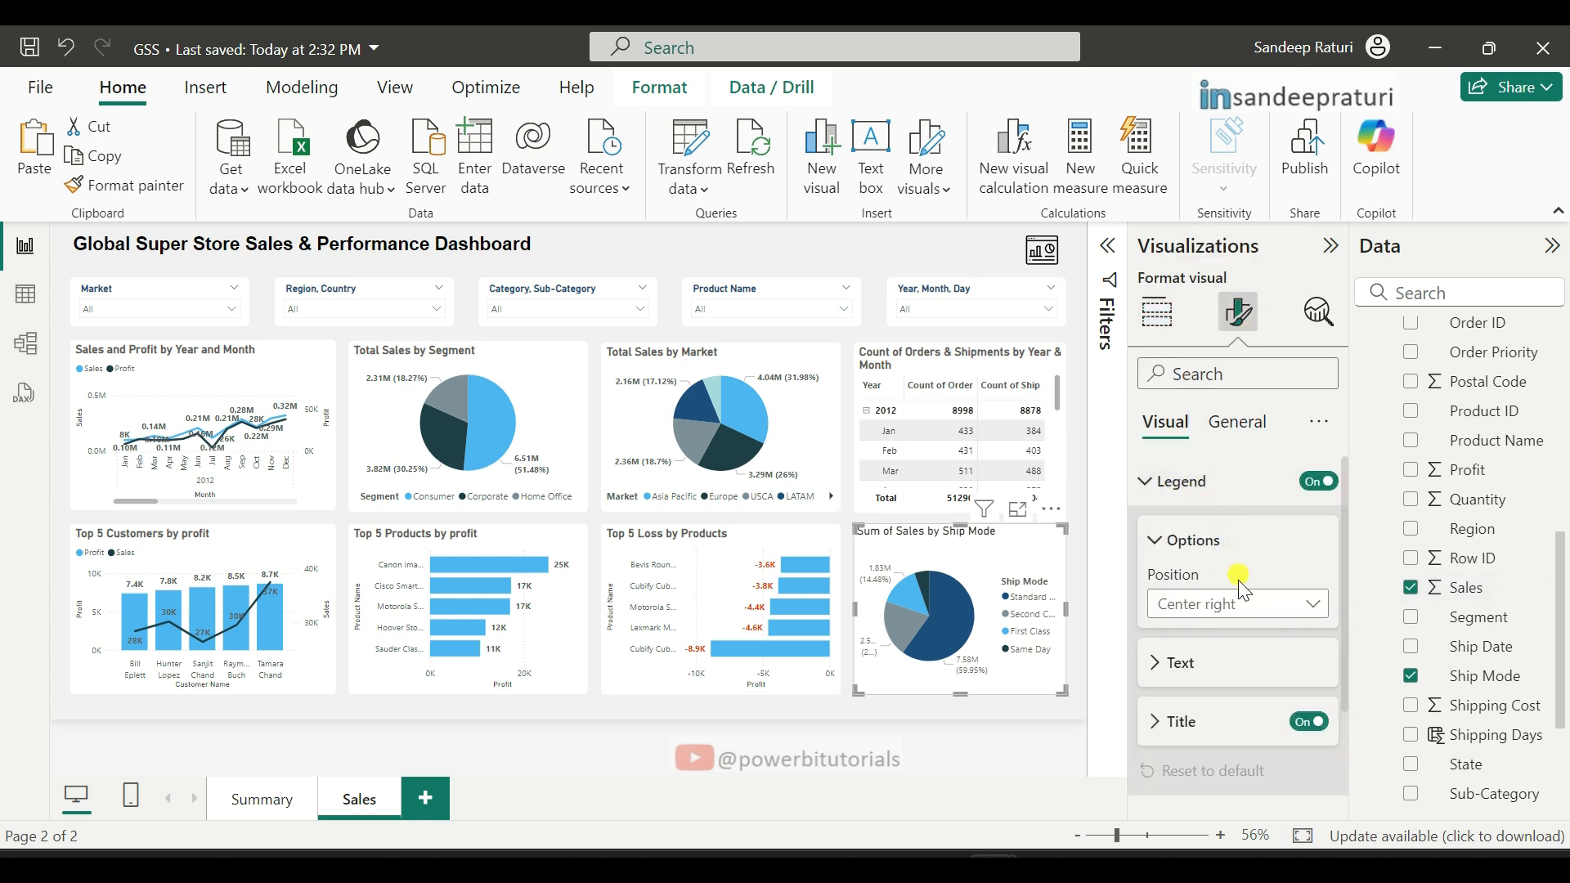
pyautogui.click(1268, 626)
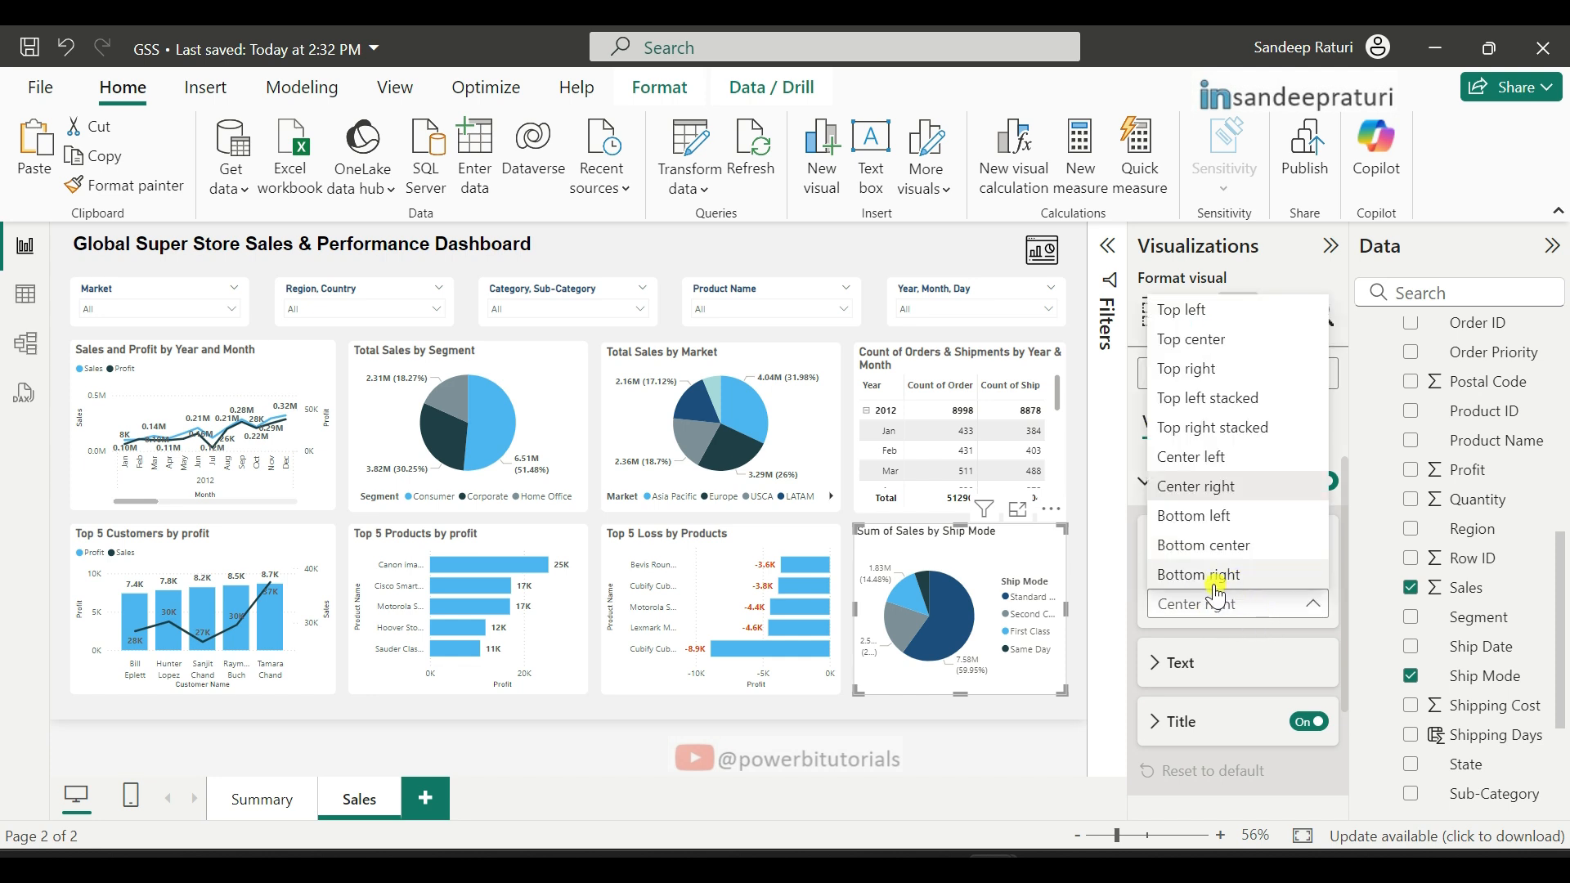
pyautogui.click(1217, 552)
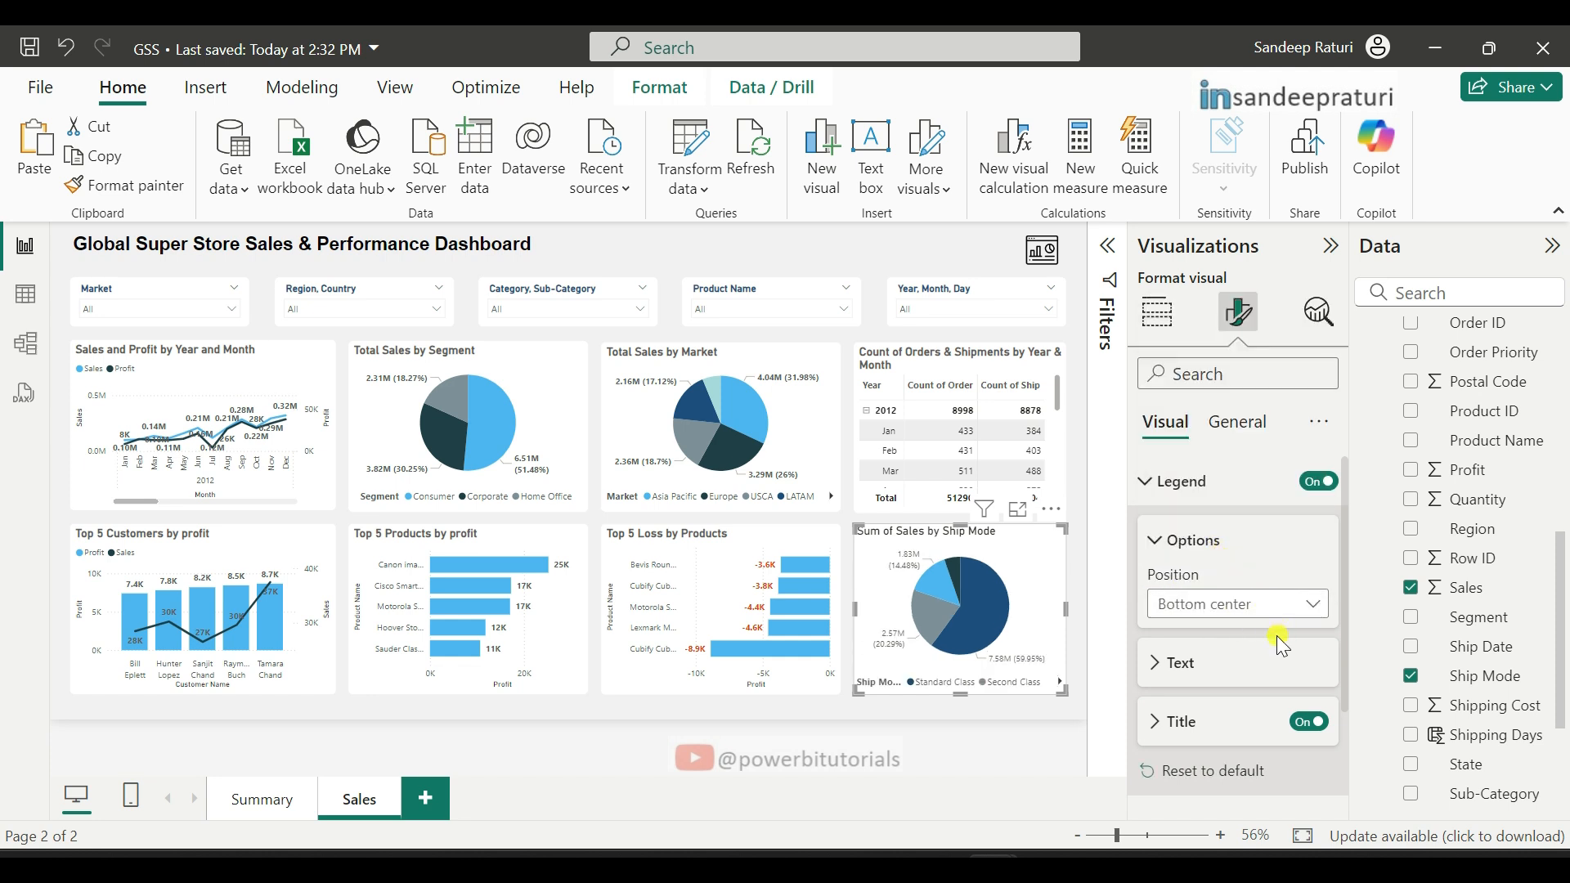
# Step: Change the ship mode pie chart's title text to "Total Sales by Ship Mode"
pyautogui.click(1242, 425)
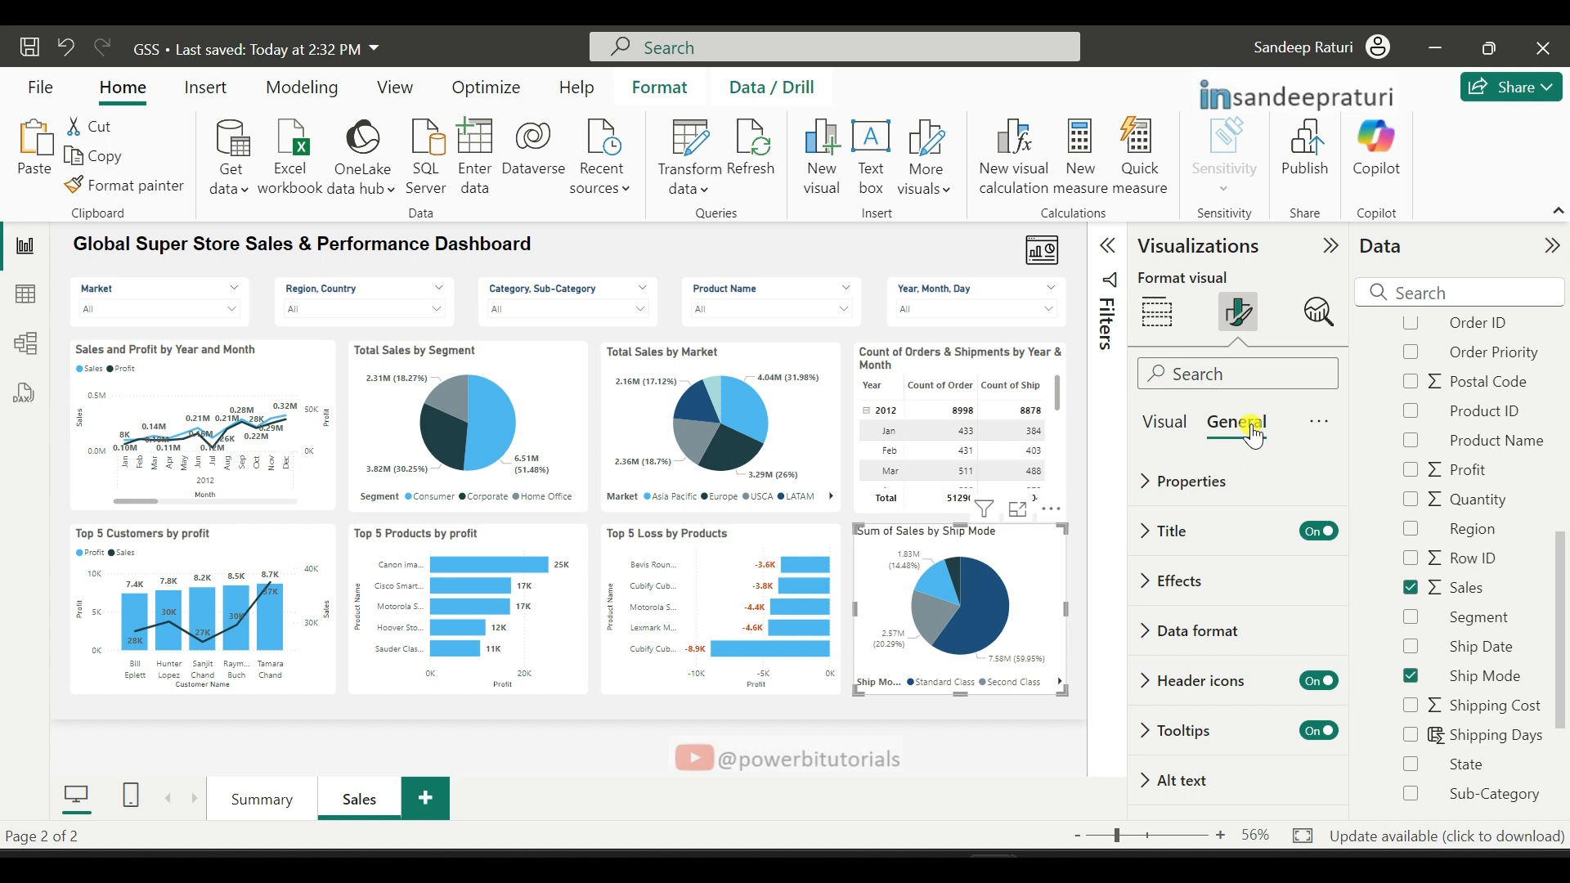
pyautogui.click(1196, 550)
pyautogui.click(1157, 651)
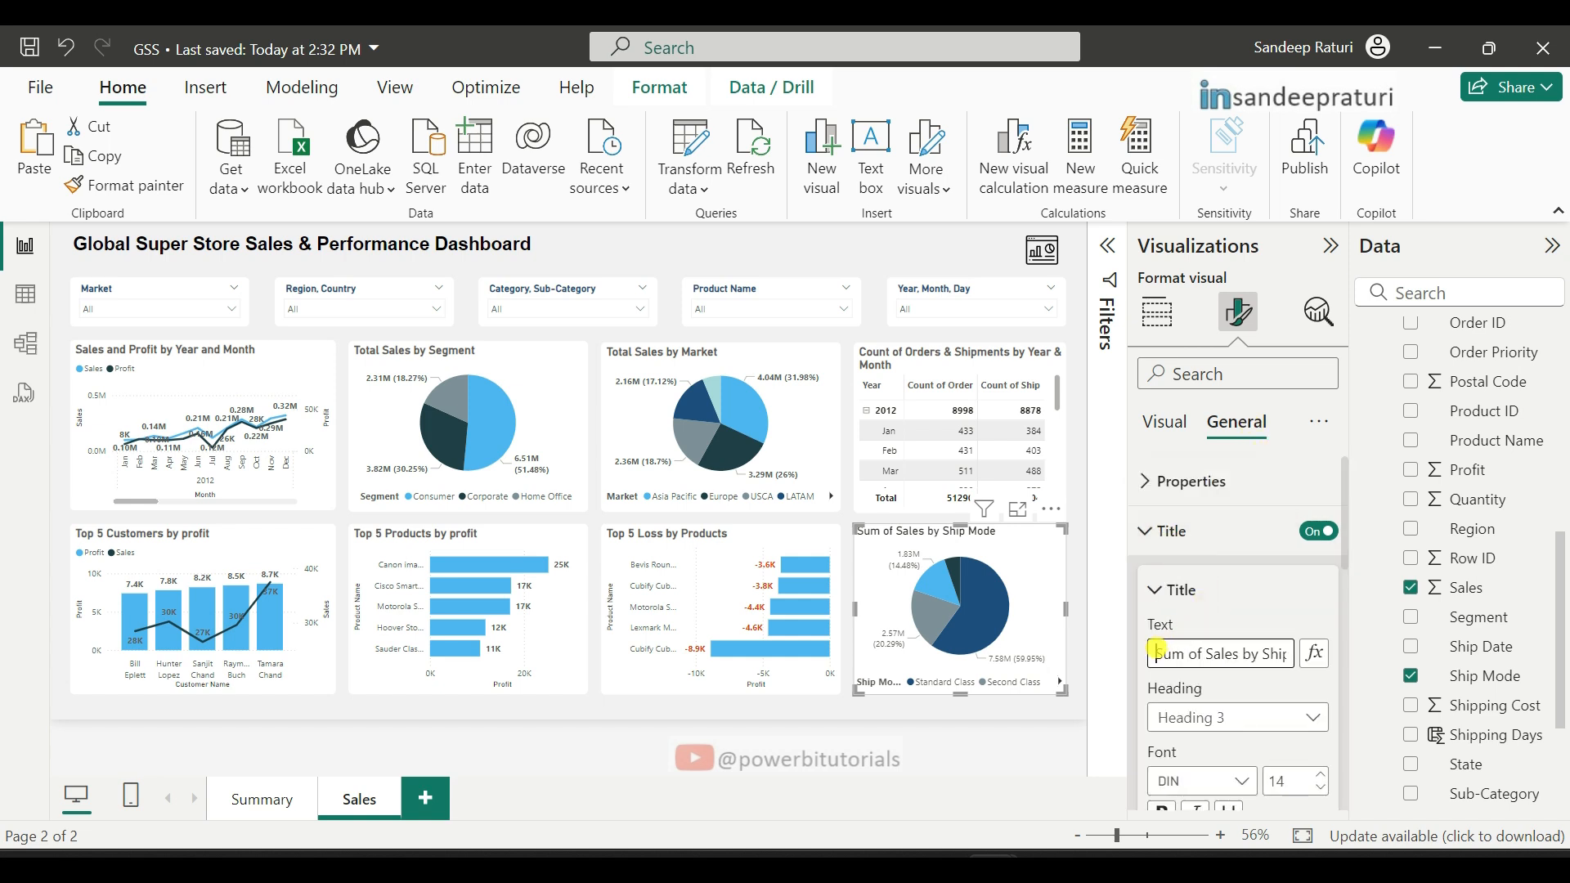
pyautogui.hotkey('ctrl', 'a')
pyautogui.press('BackSpace')
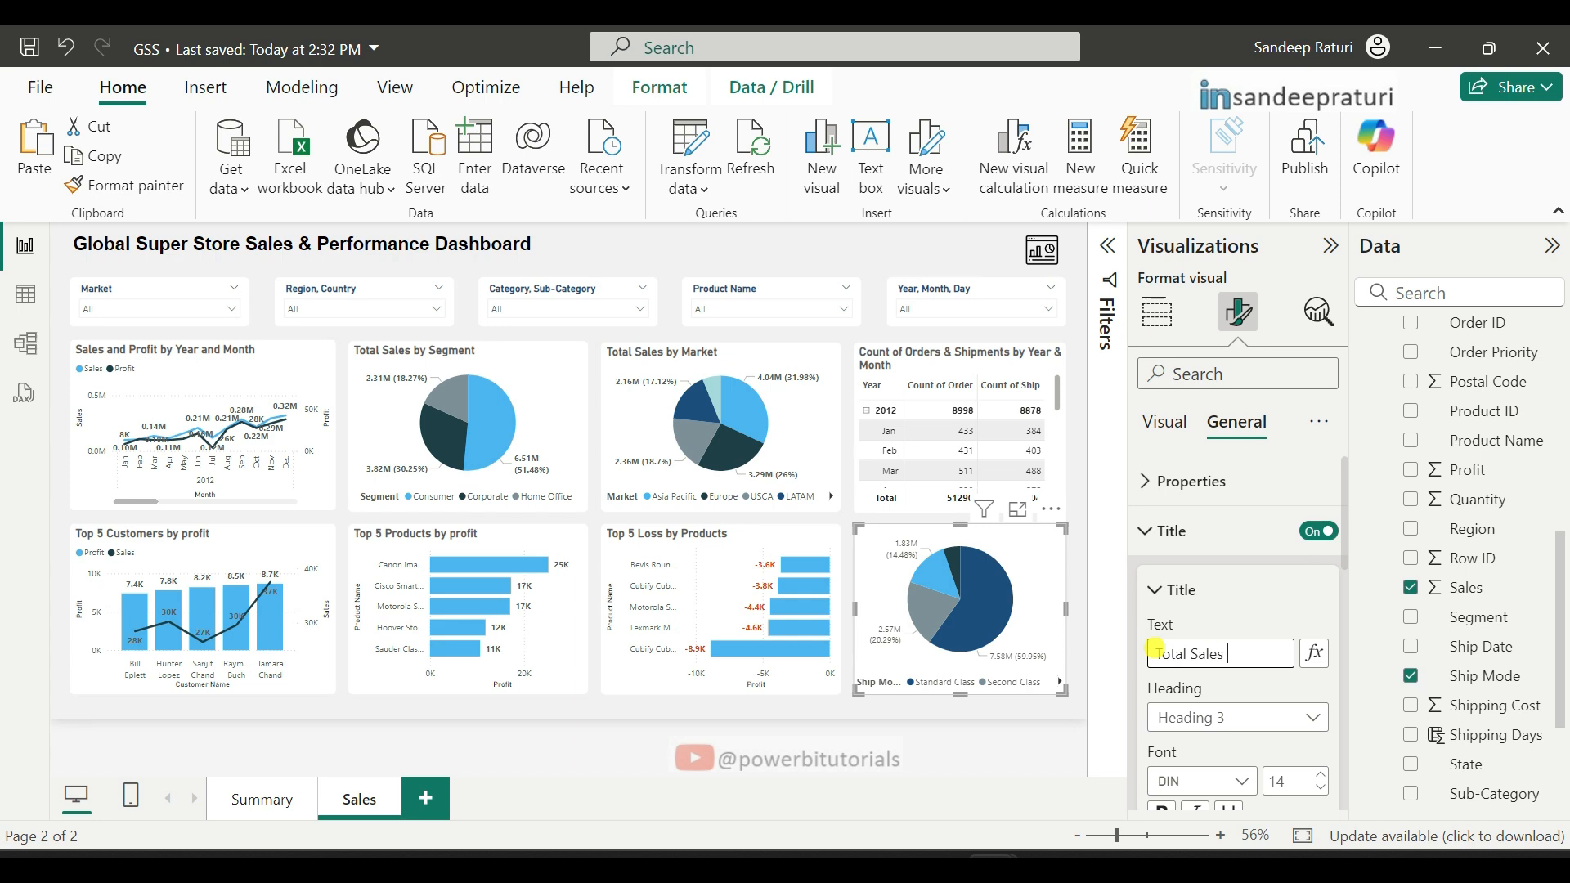
pyautogui.write('Total Sales by Ship Mode')
pyautogui.press('Return')
# Step: Make the ship mode pie chart's title bold and set its text color to dark gray #5F5C5B
pyautogui.scroll(-1, 1253, 725)
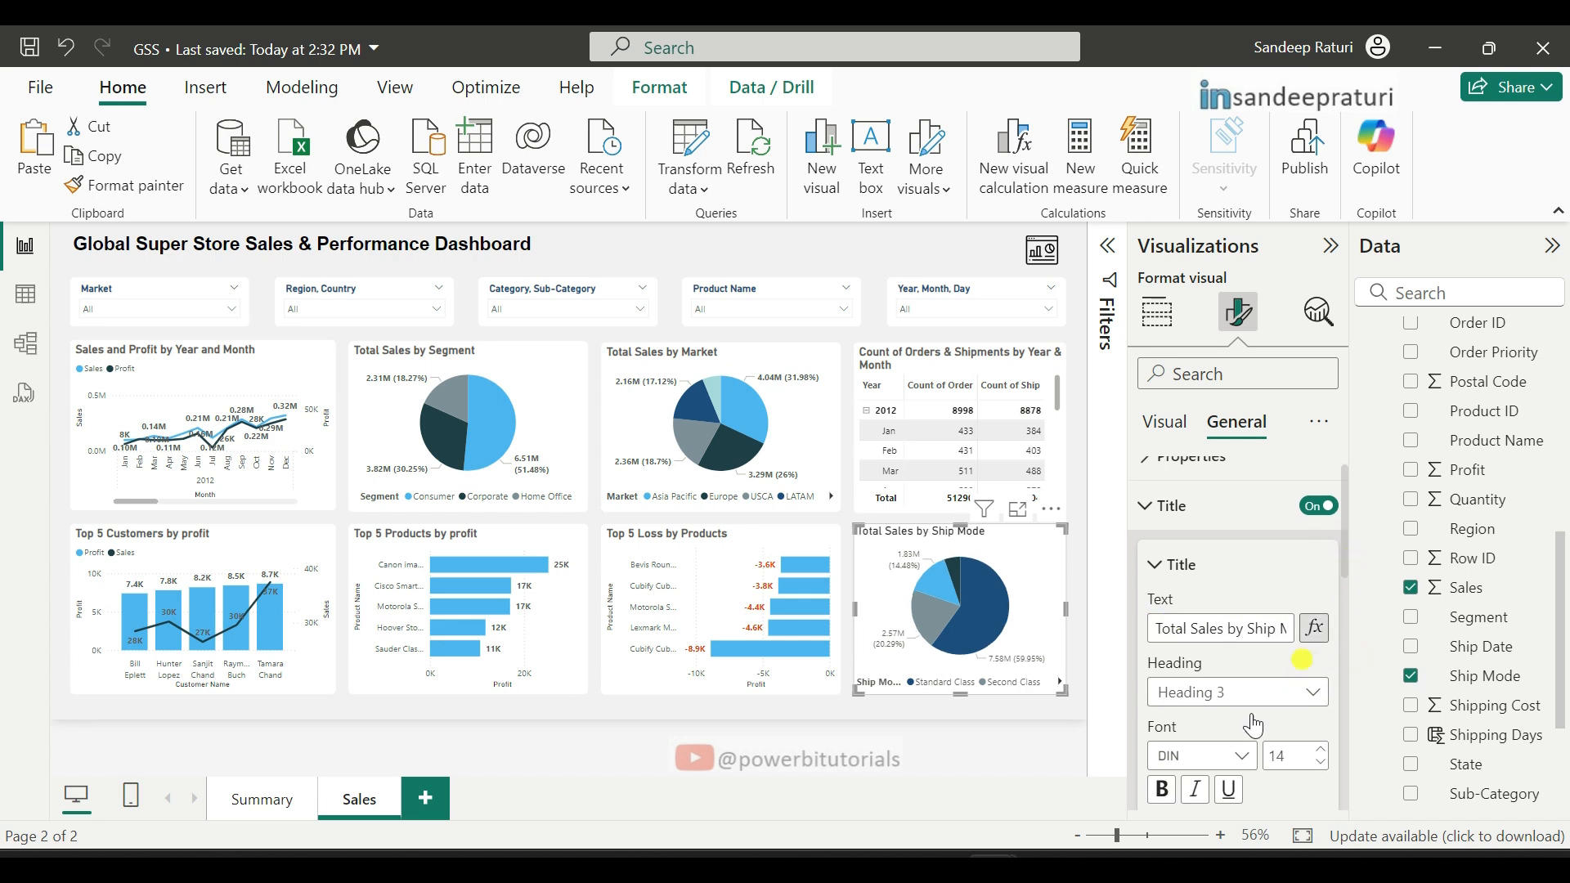
pyautogui.click(1162, 789)
pyautogui.scroll(-2, 1211, 719)
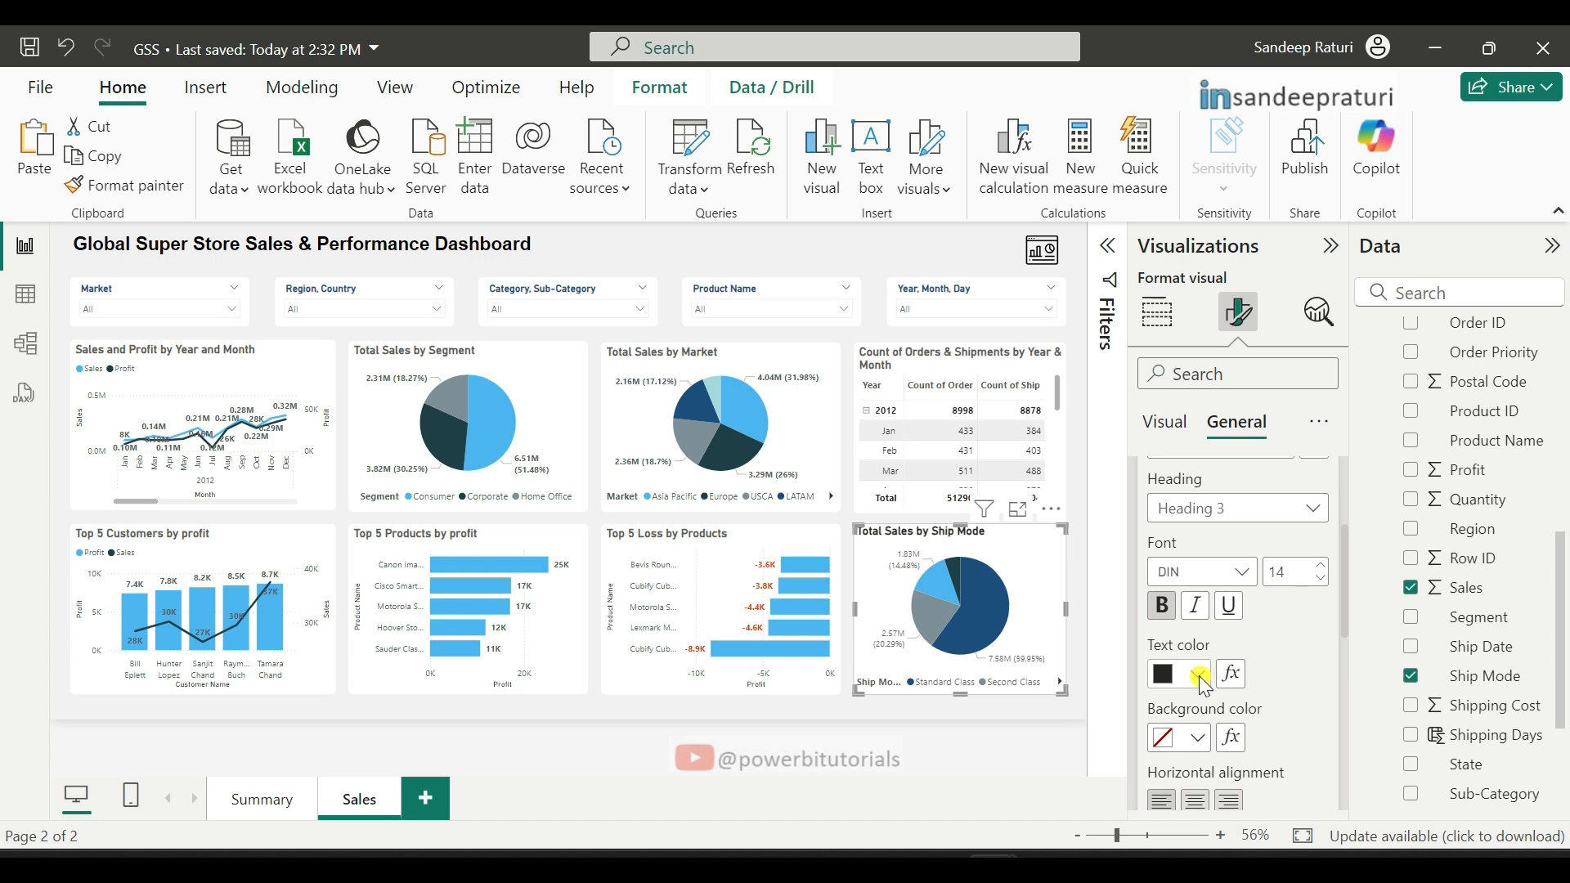
pyautogui.click(1198, 675)
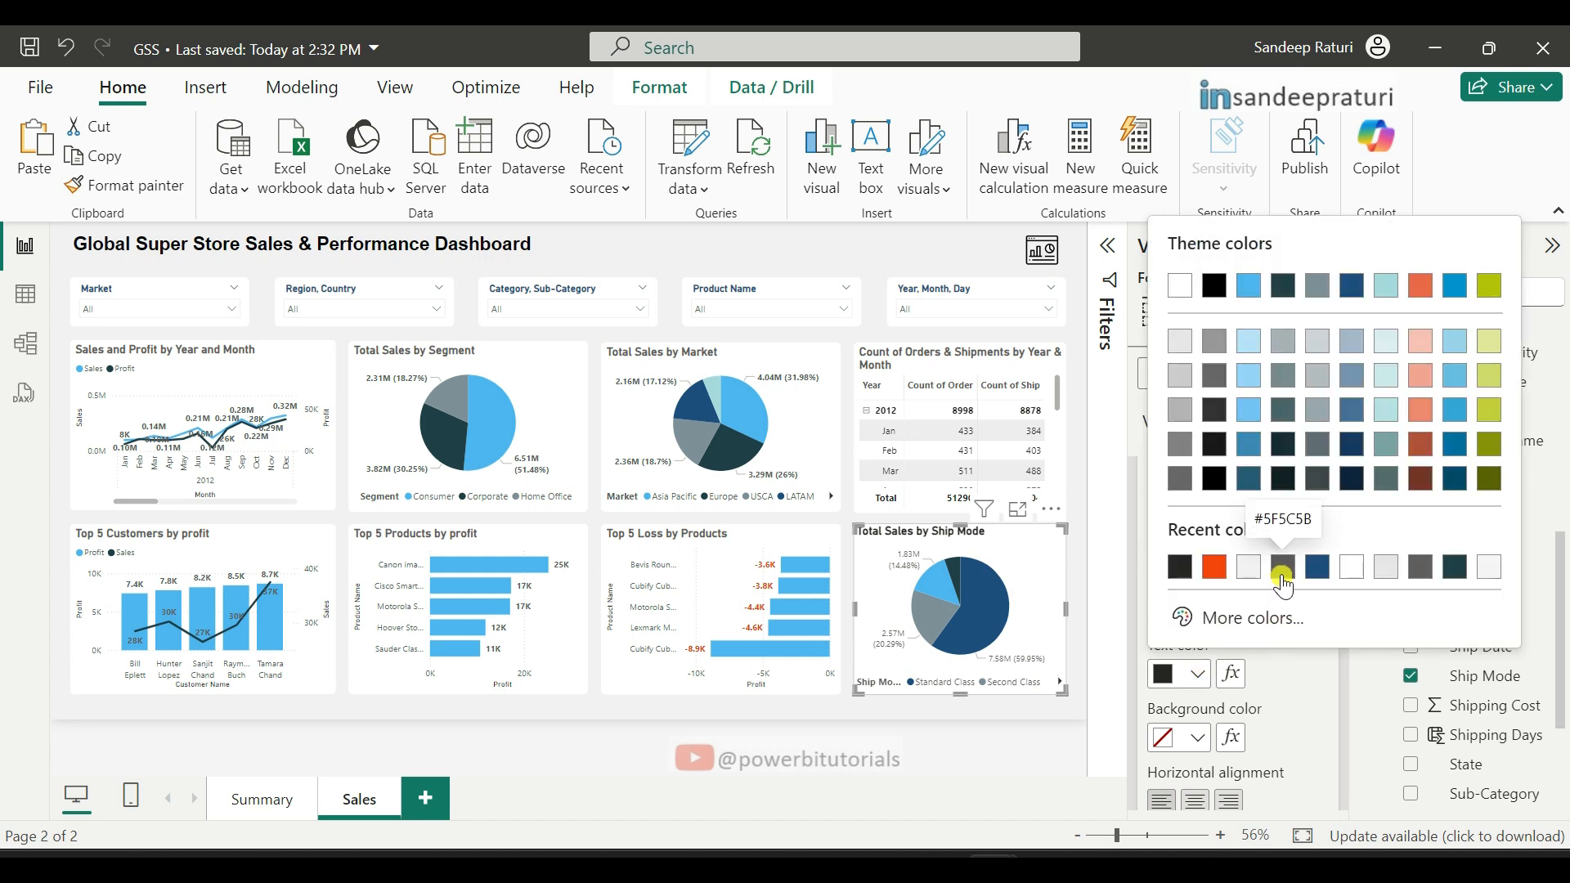
pyautogui.click(1282, 574)
# Step: Give the ship mode pie chart a light gray visual border with 7 px rounded corners
pyautogui.scroll(4, 1288, 636)
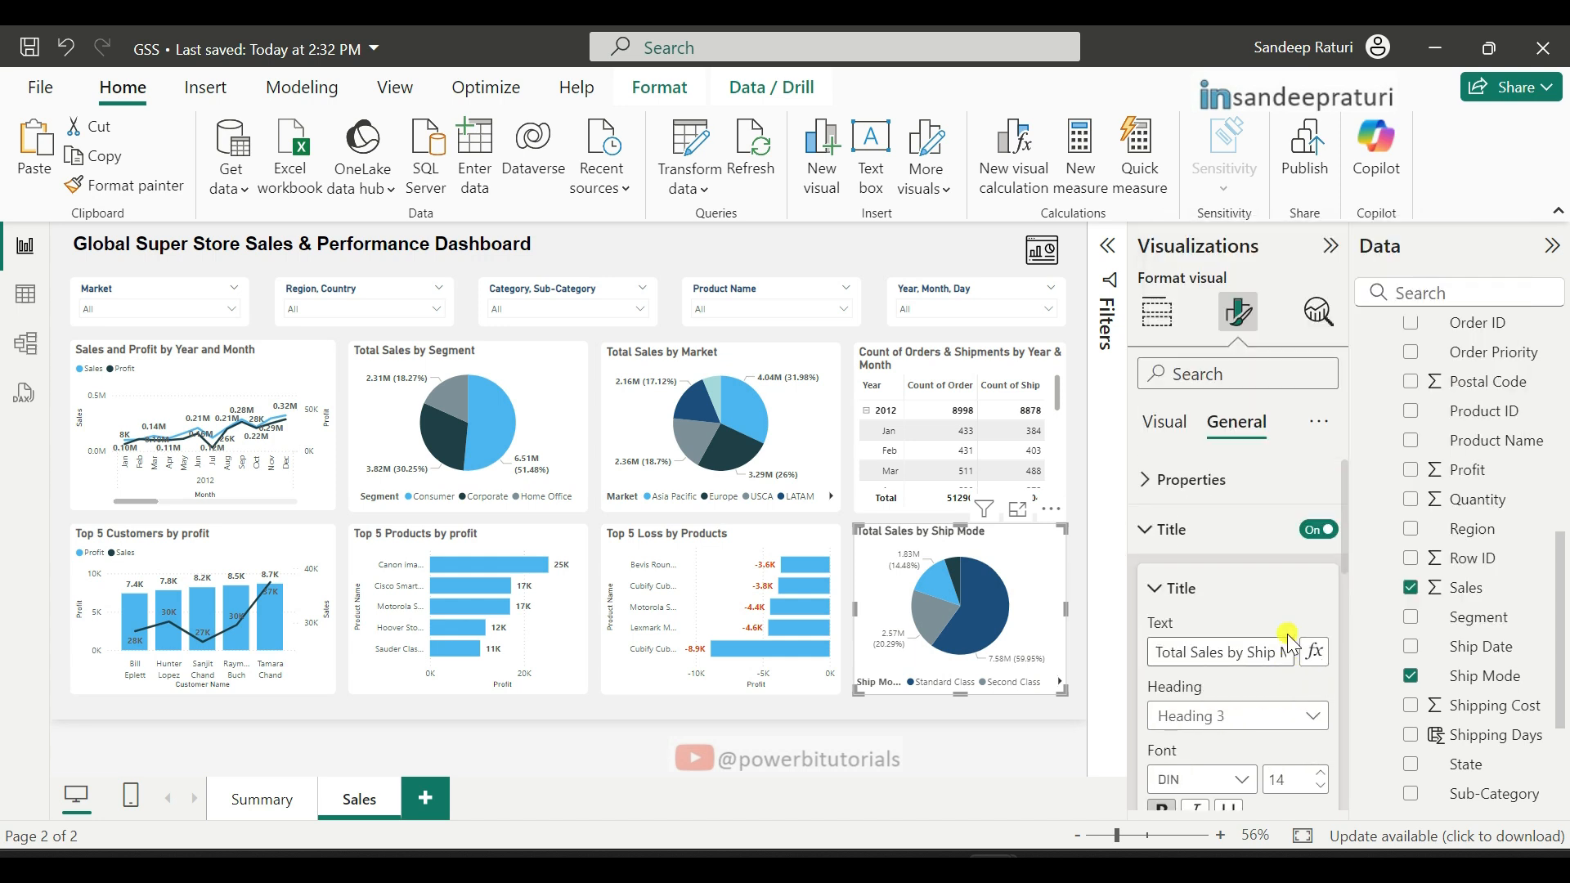
pyautogui.click(1147, 534)
pyautogui.click(1153, 585)
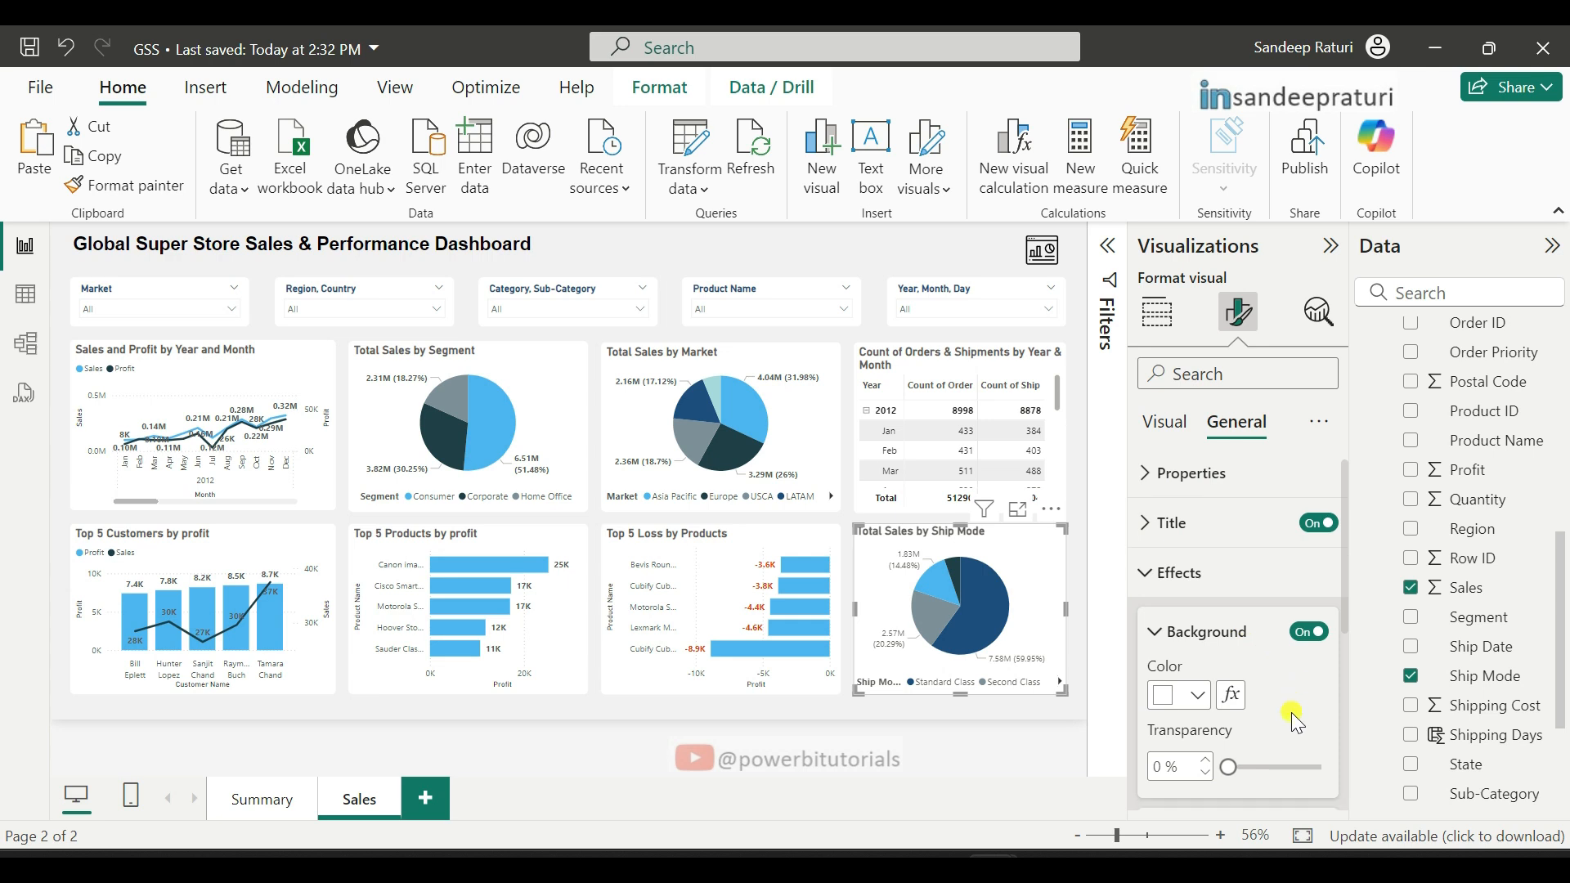
pyautogui.scroll(-3, 1292, 714)
pyautogui.click(1310, 596)
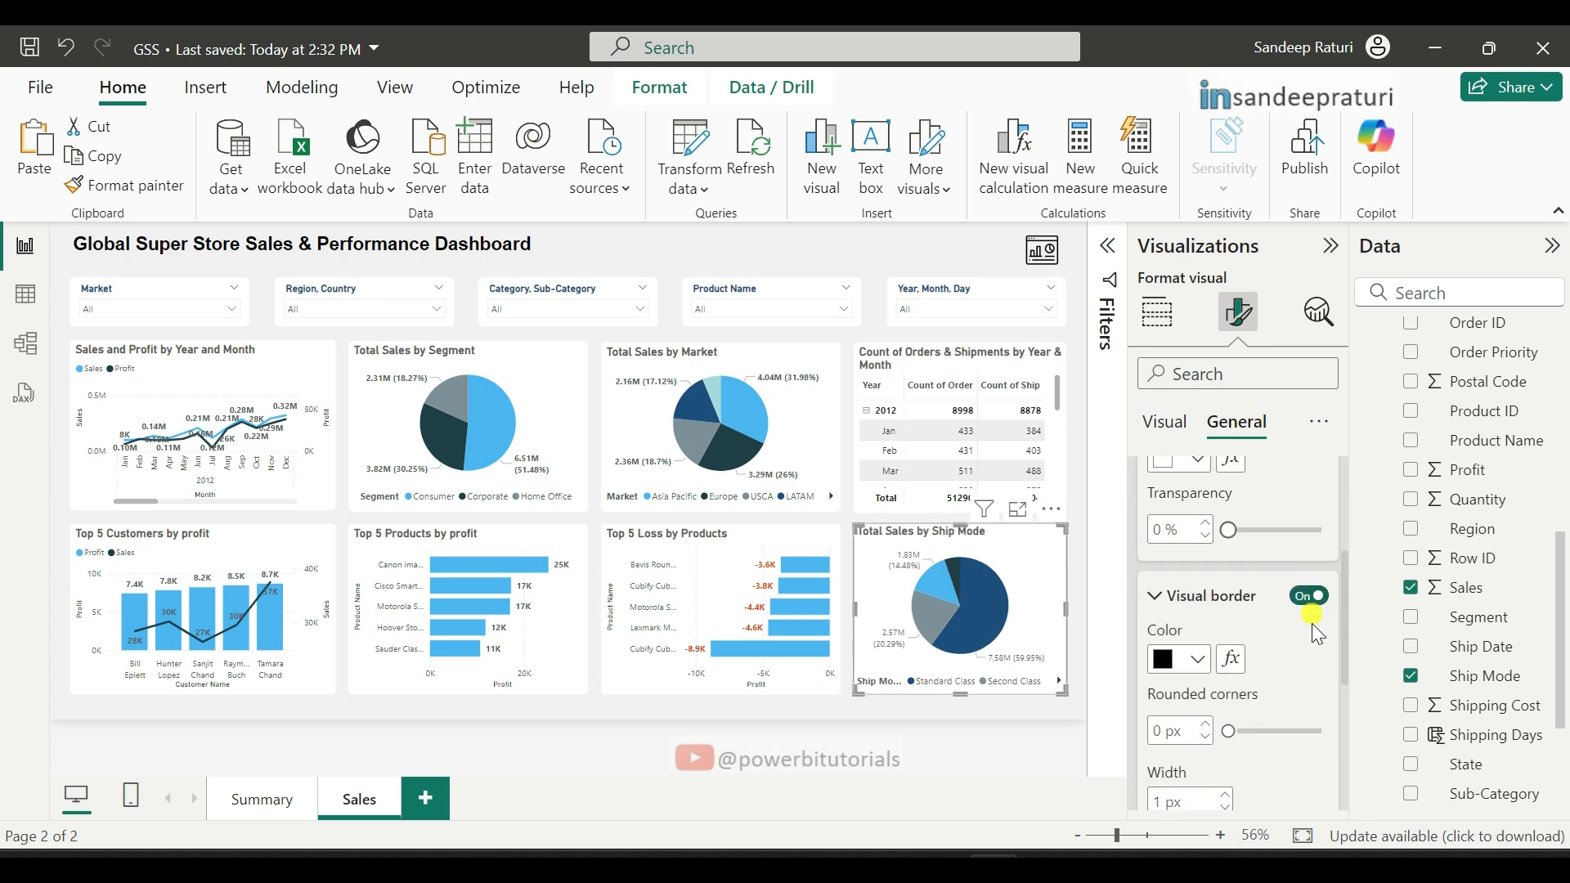
pyautogui.click(1199, 659)
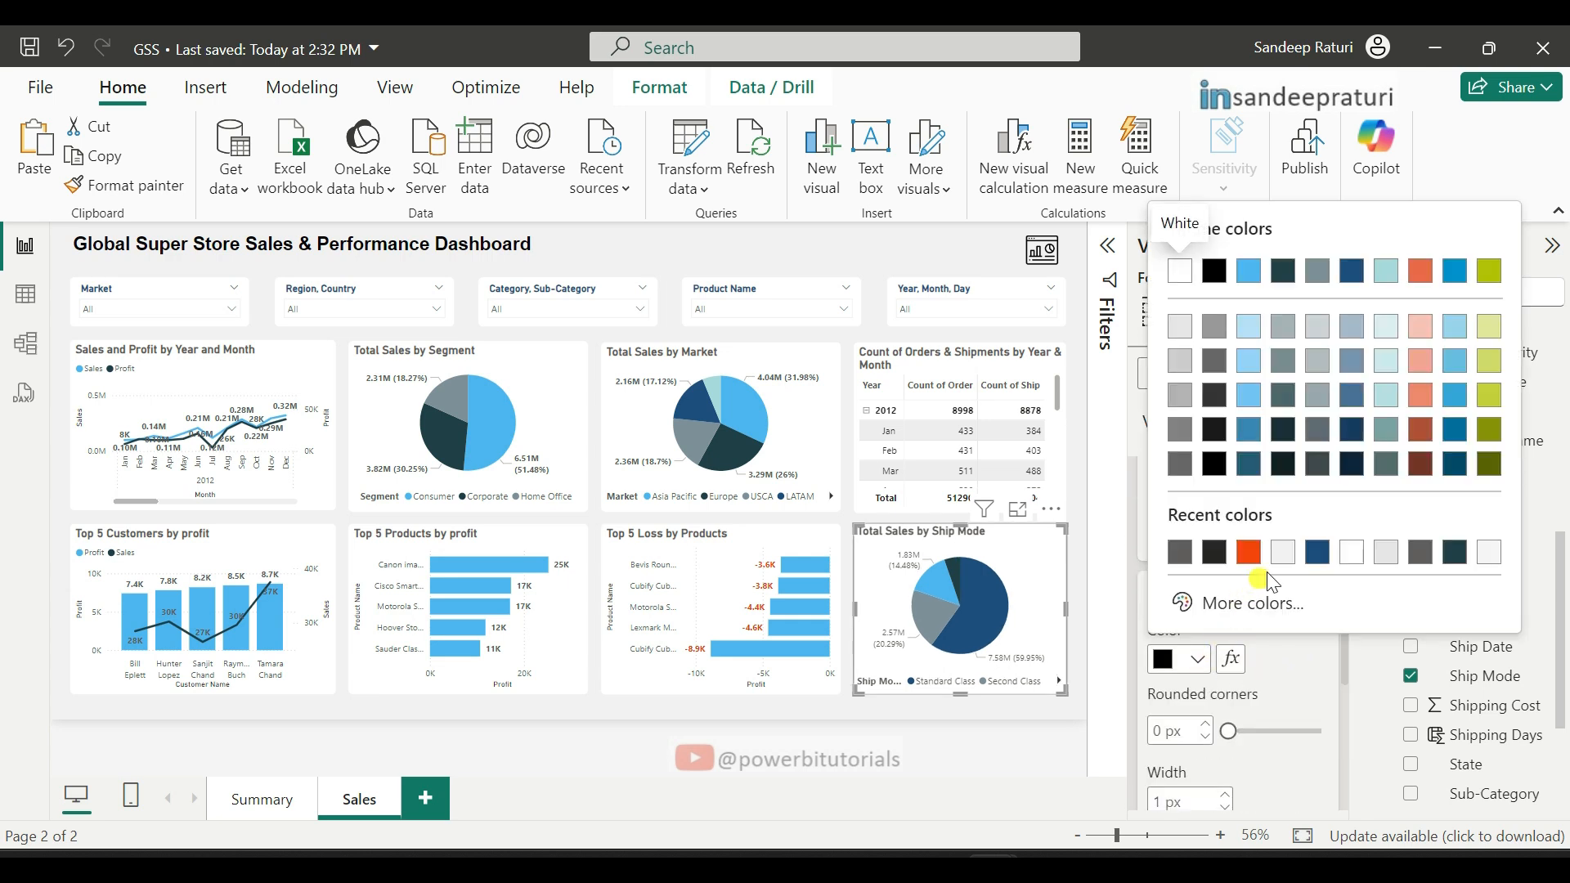
pyautogui.click(1383, 562)
pyautogui.write('7')
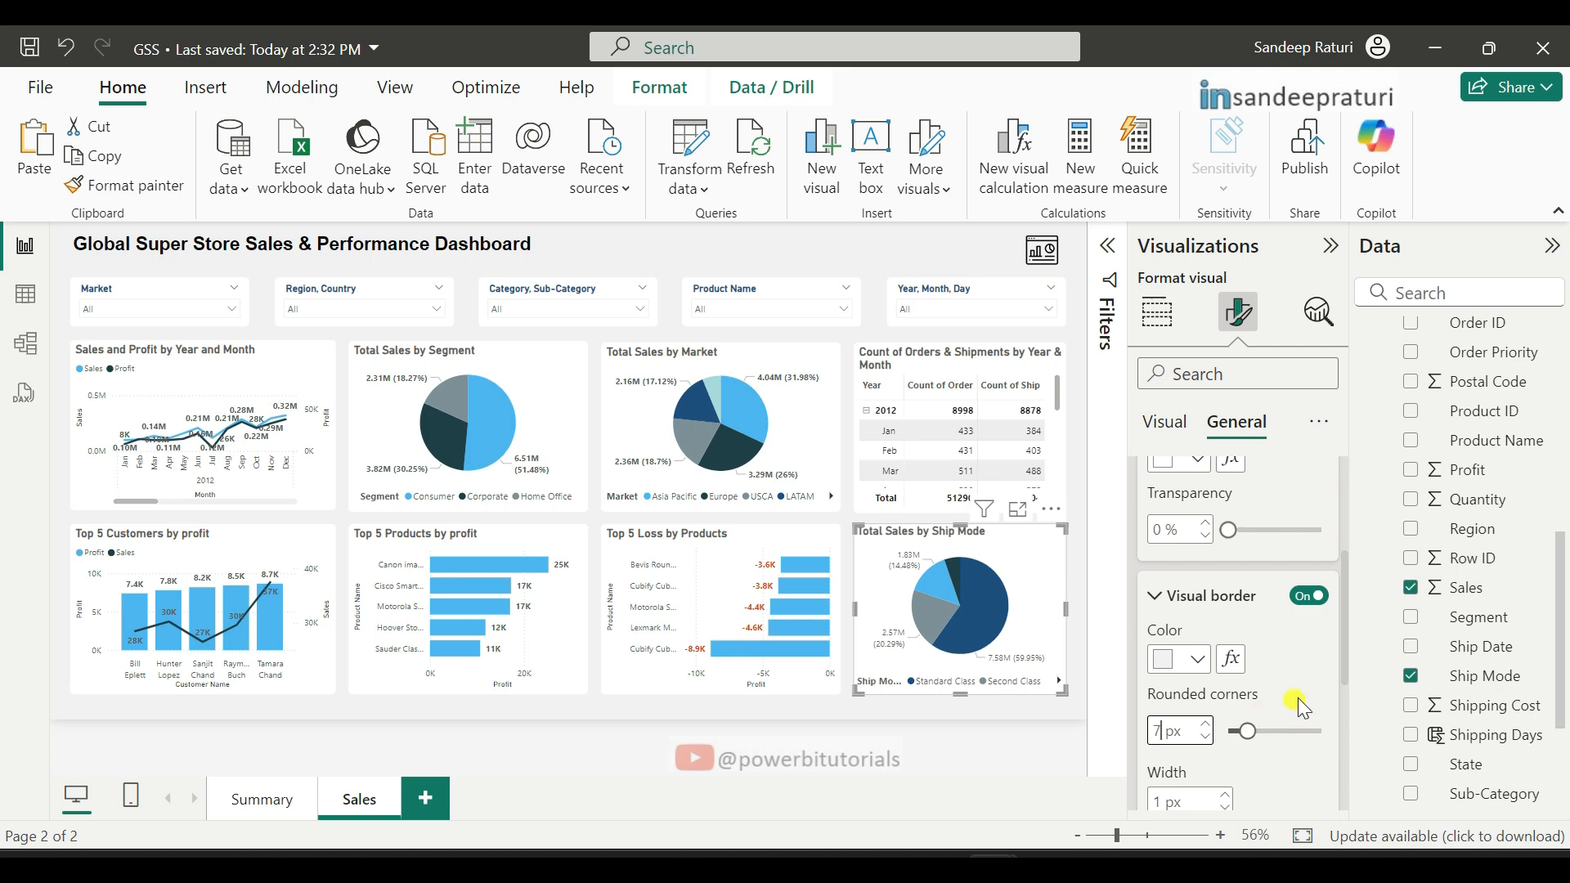
pyautogui.press('Return')
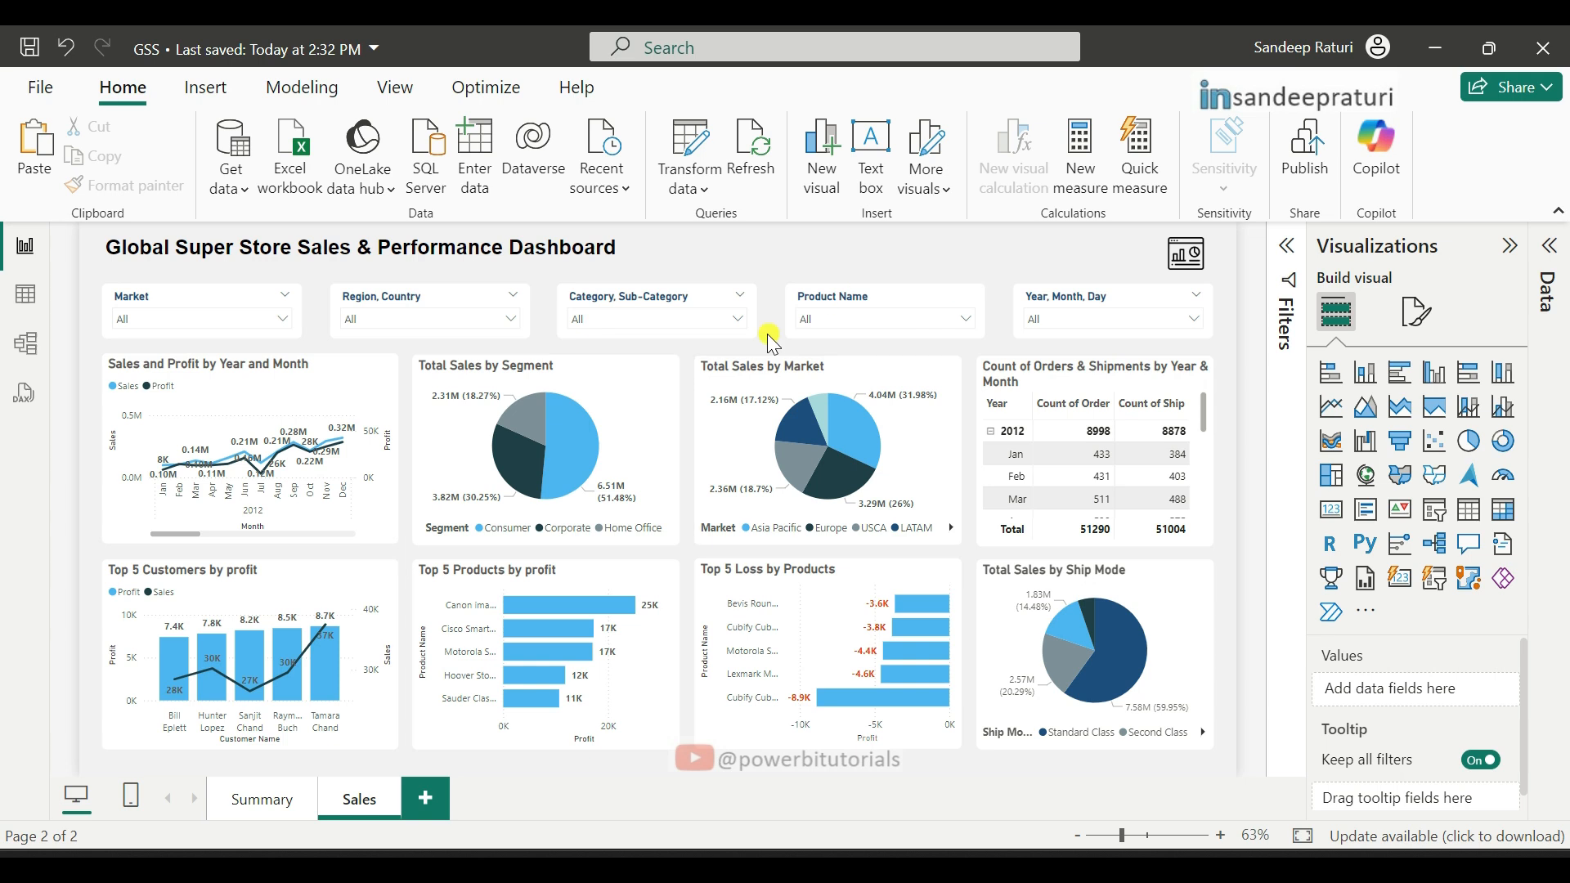
# Step: Insert a Back button and place it in the header between the dashboard title and the report icon
pyautogui.click(206, 88)
pyautogui.click(805, 181)
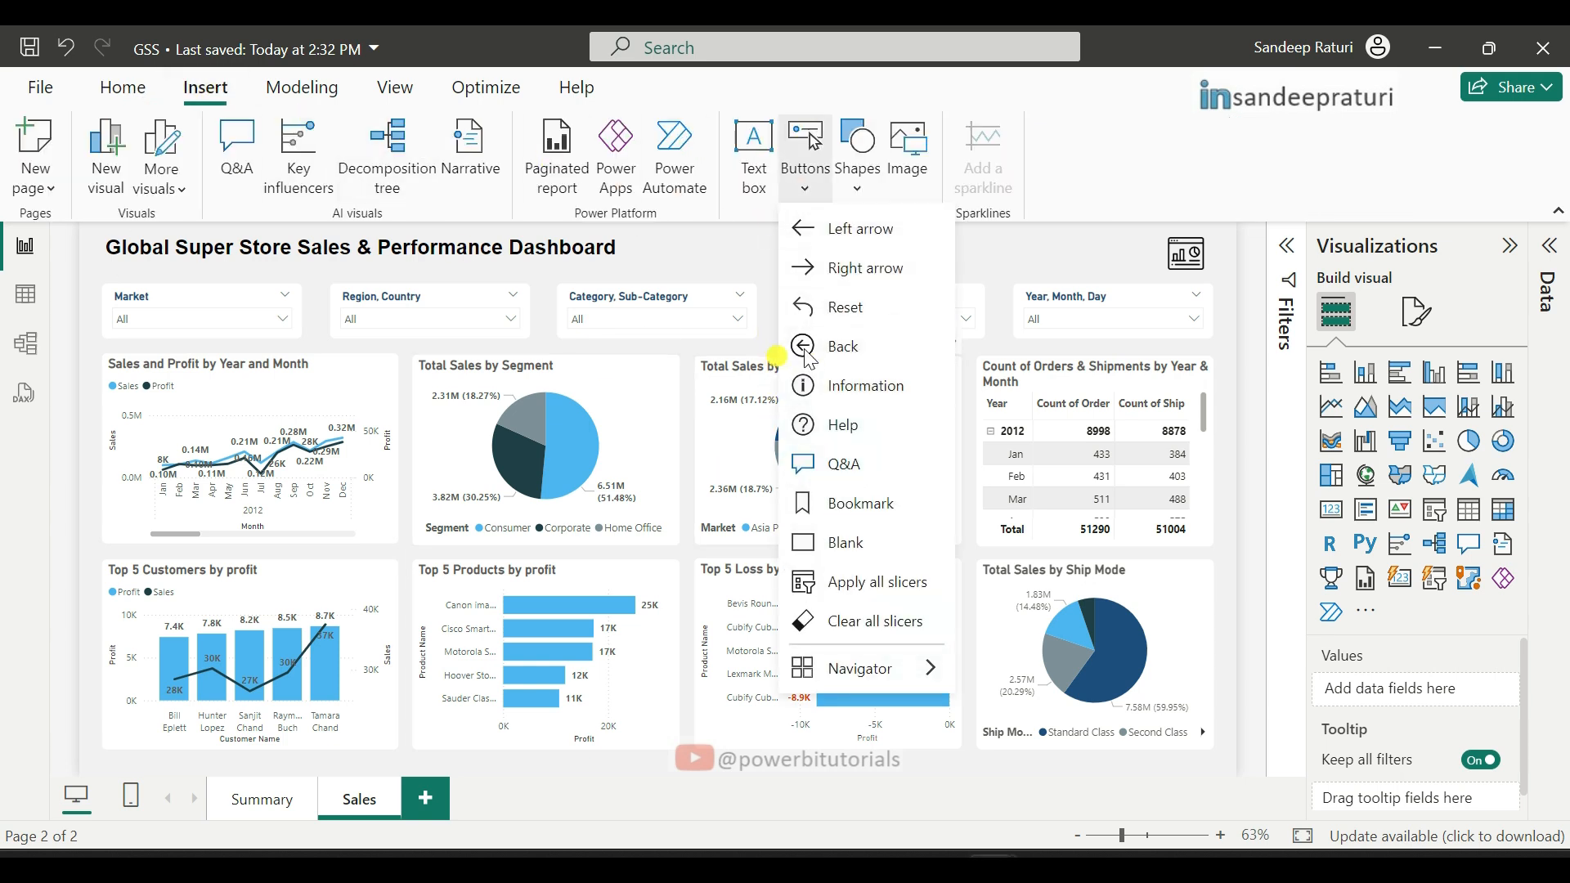
pyautogui.click(857, 360)
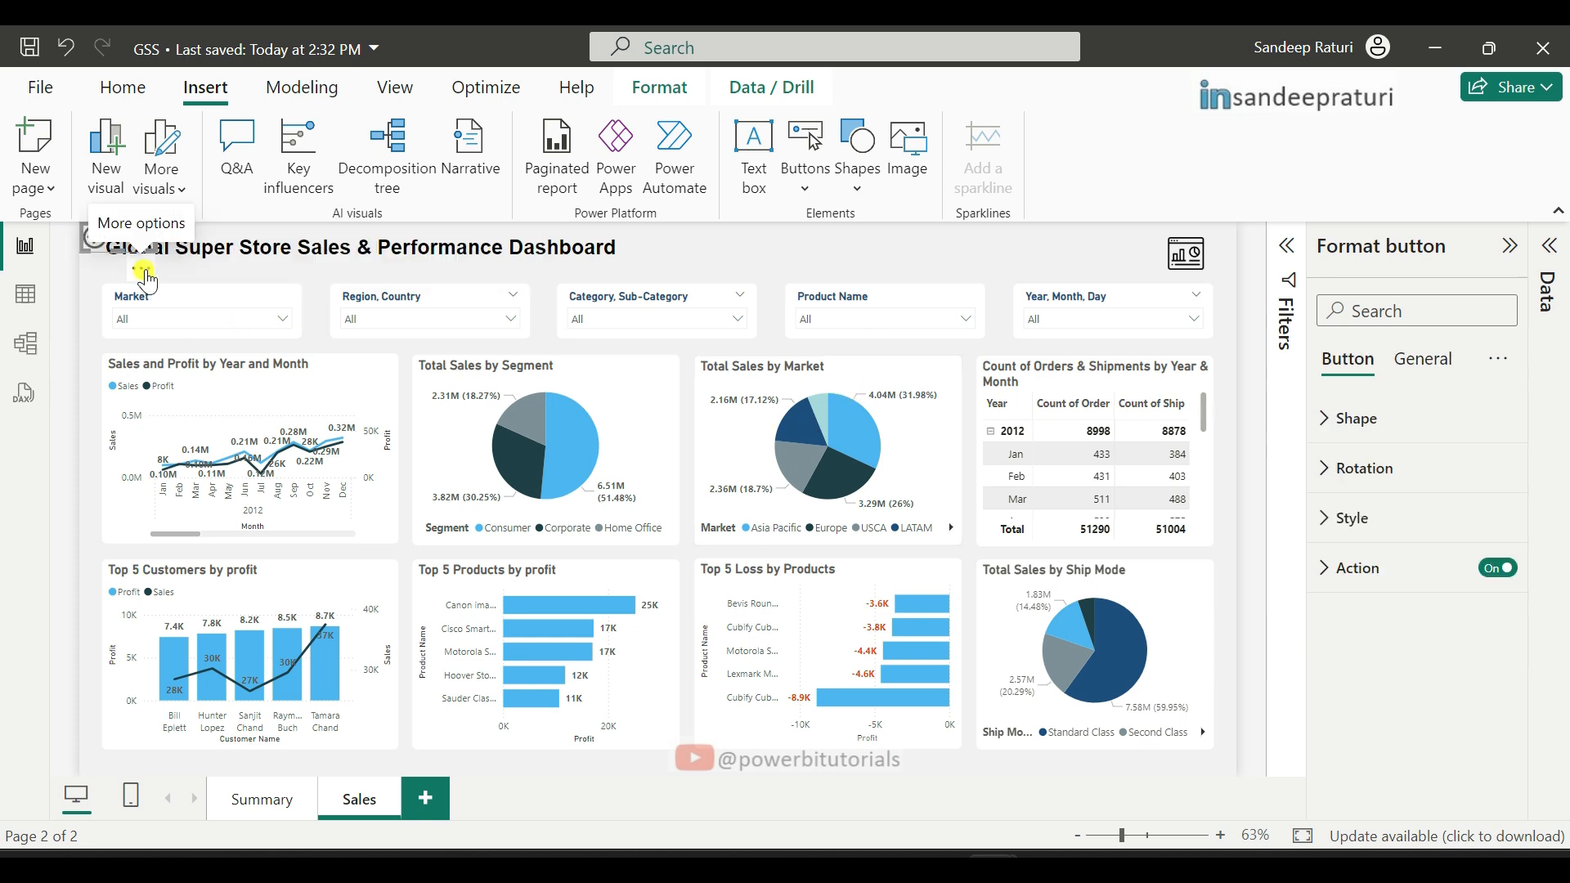
pyautogui.moveTo(115, 245); pyautogui.dragTo(852, 275)
pyautogui.moveTo(863, 279); pyautogui.dragTo(862, 278)
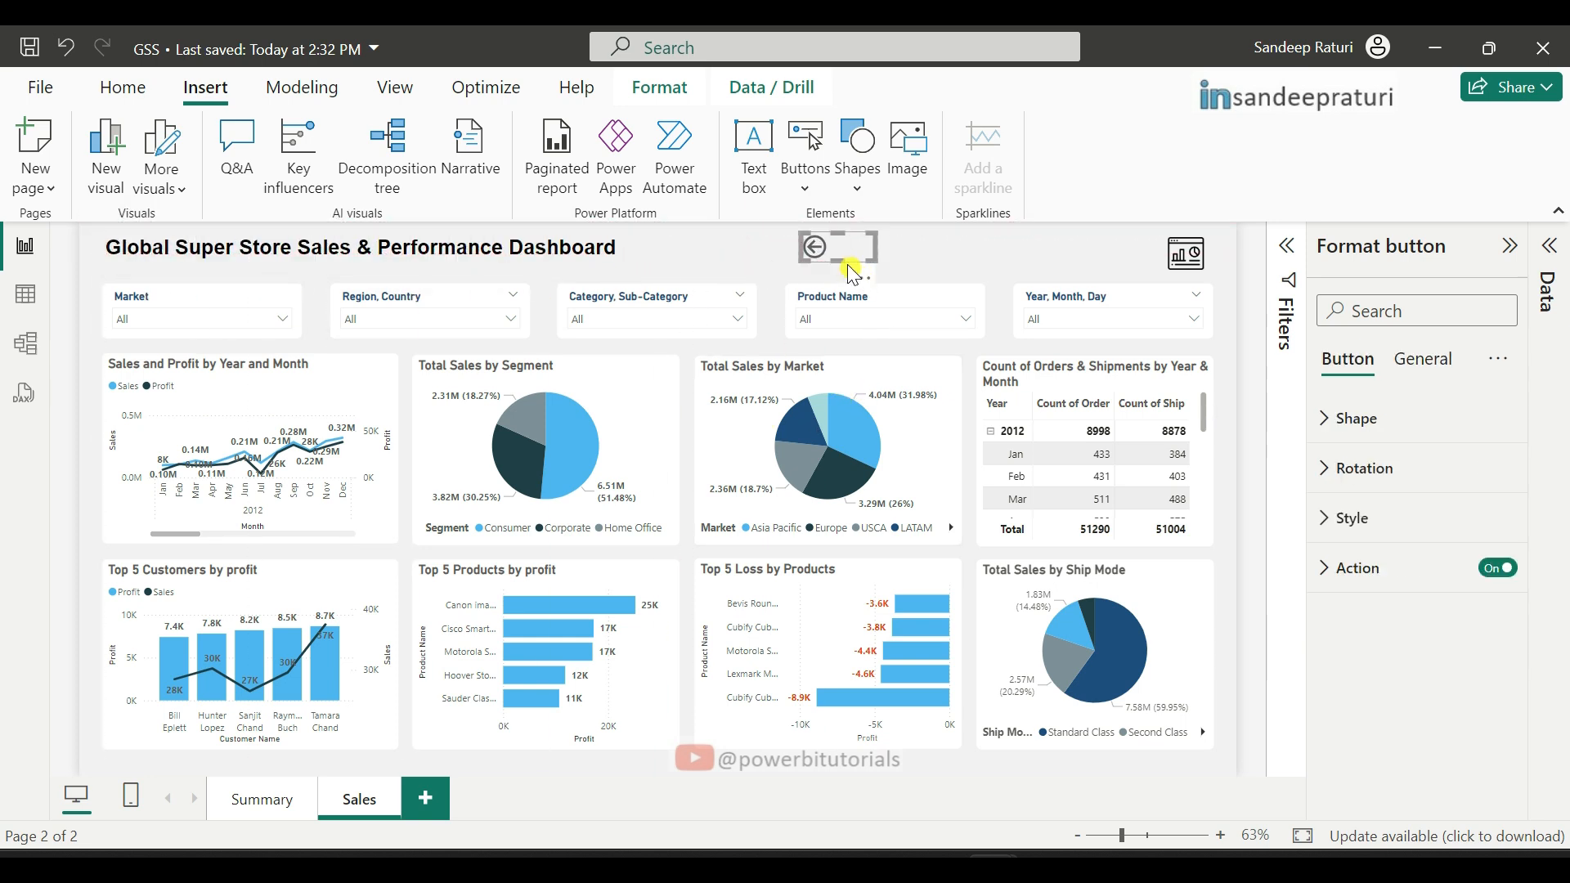
# Step: Check the Back button's action settings and test the navigation buttons between the Summary and Sales pages
pyautogui.click(1340, 576)
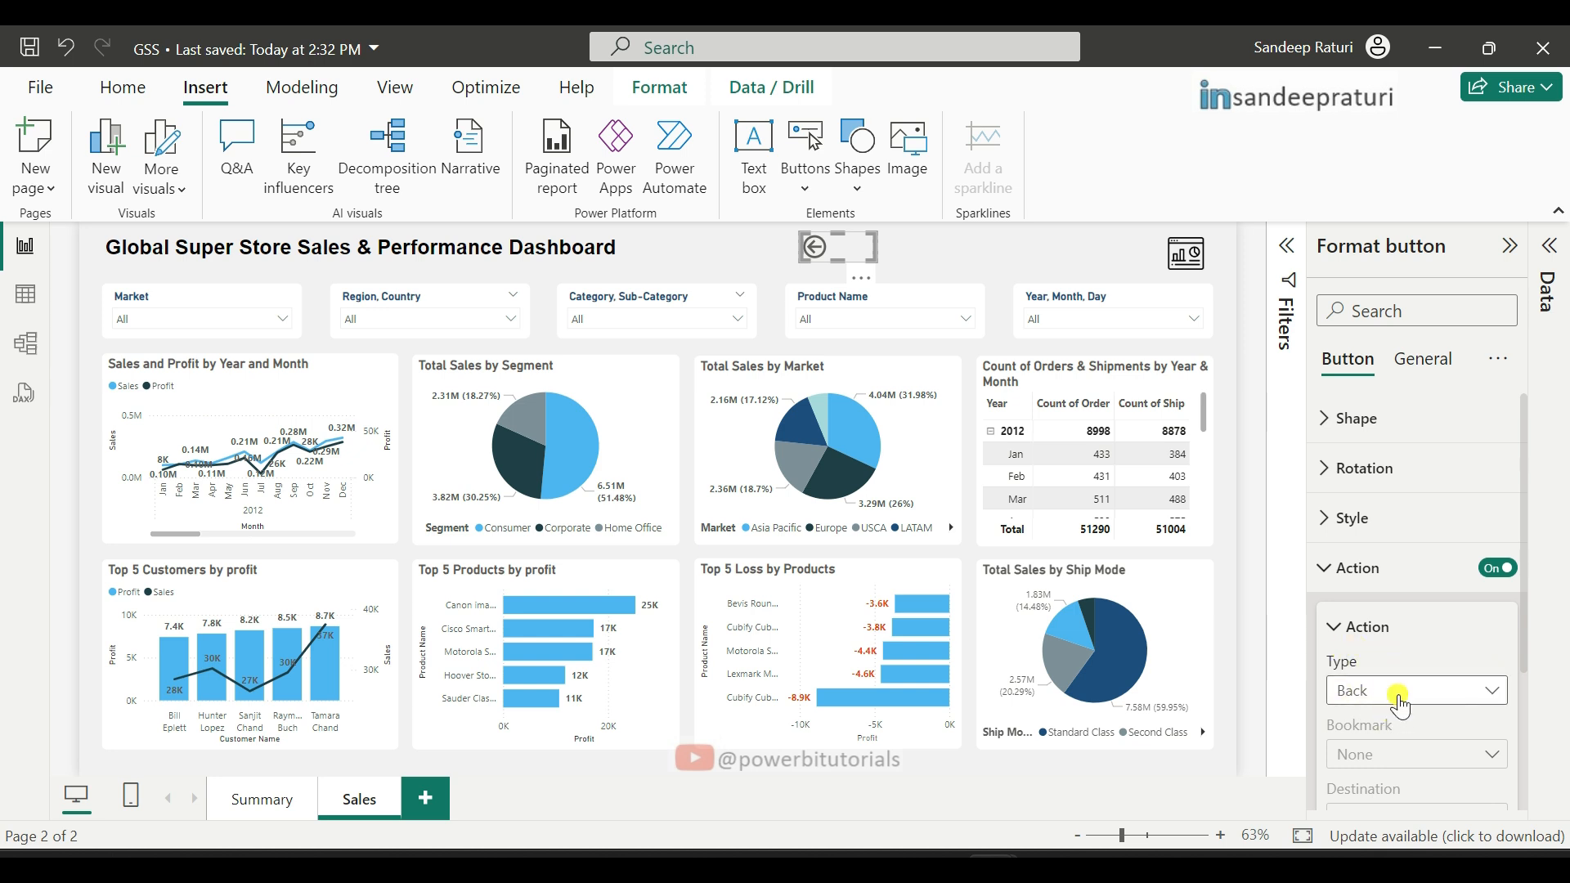
pyautogui.click(1233, 481)
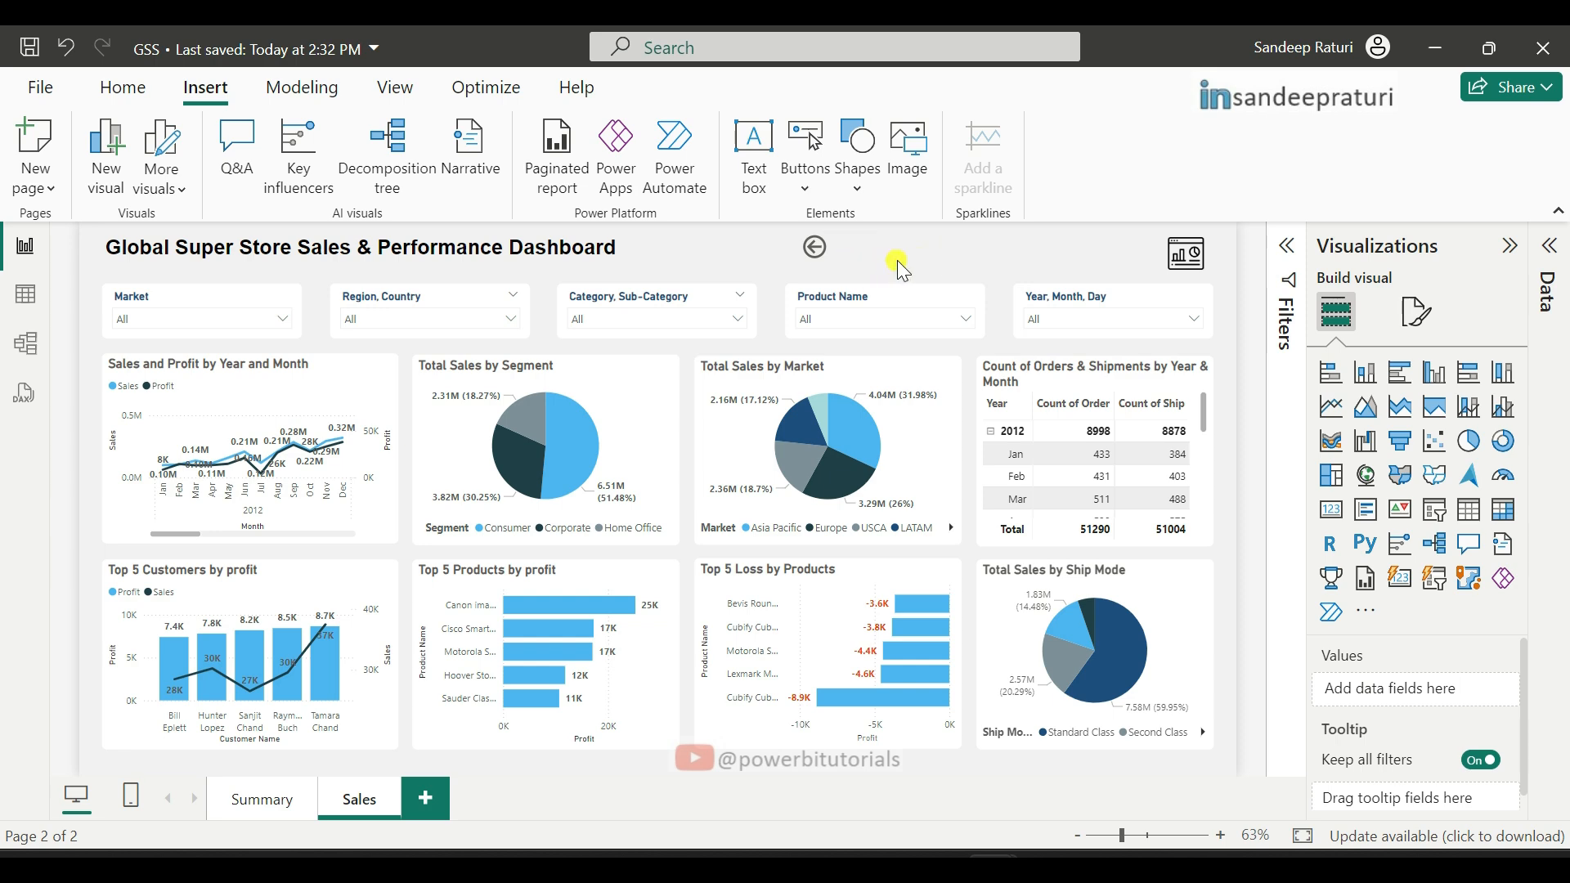
pyautogui.click(264, 803)
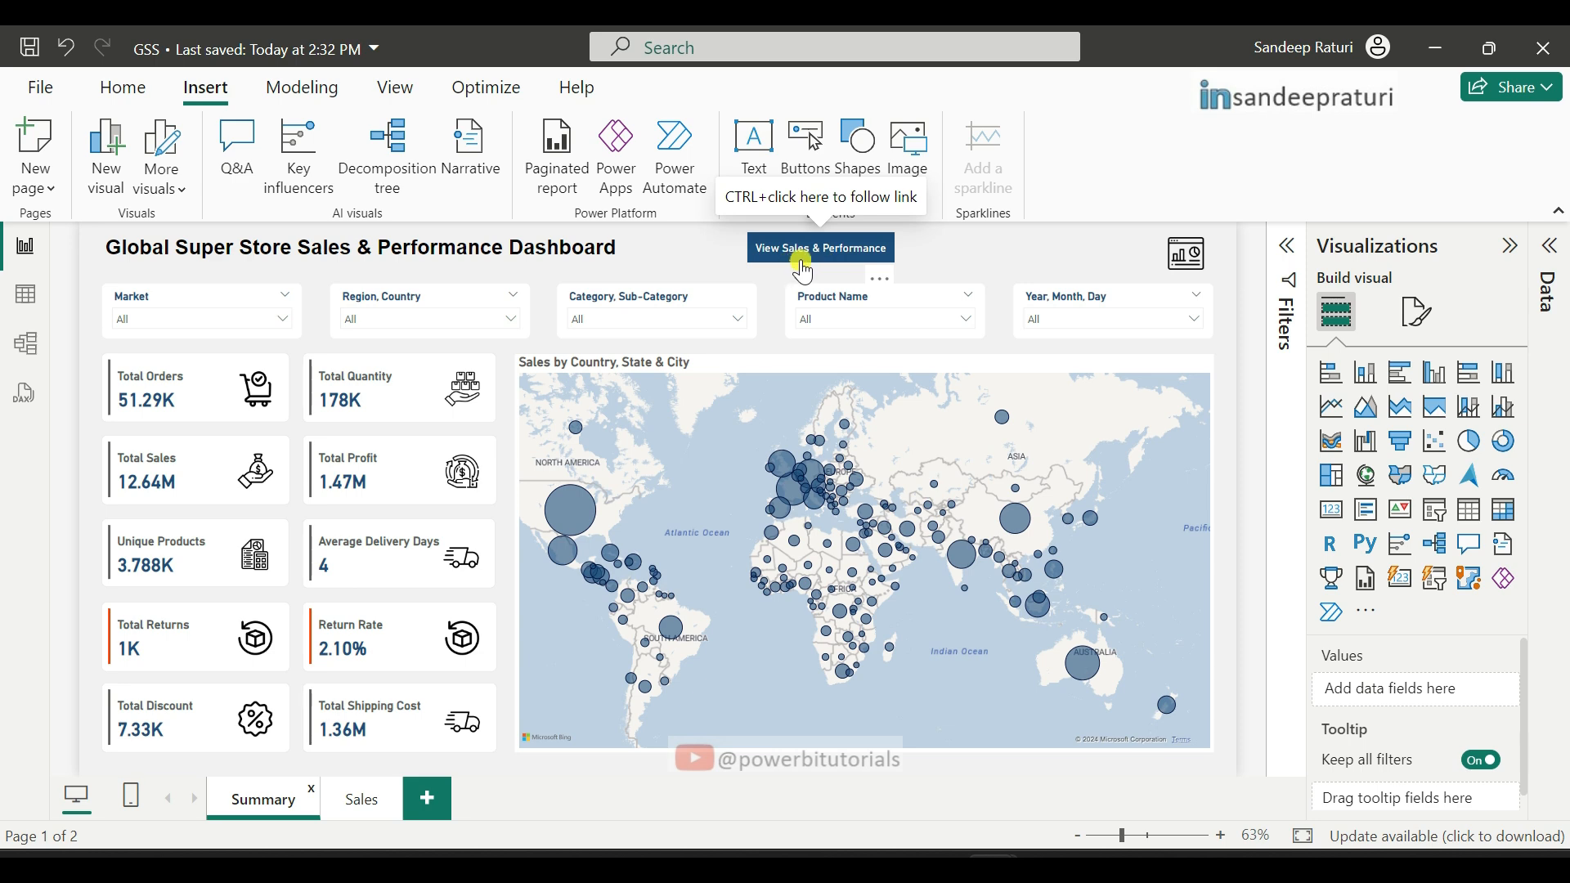
pyautogui.keyDown('ctrl'); pyautogui.click(795, 262); pyautogui.keyUp('ctrl')
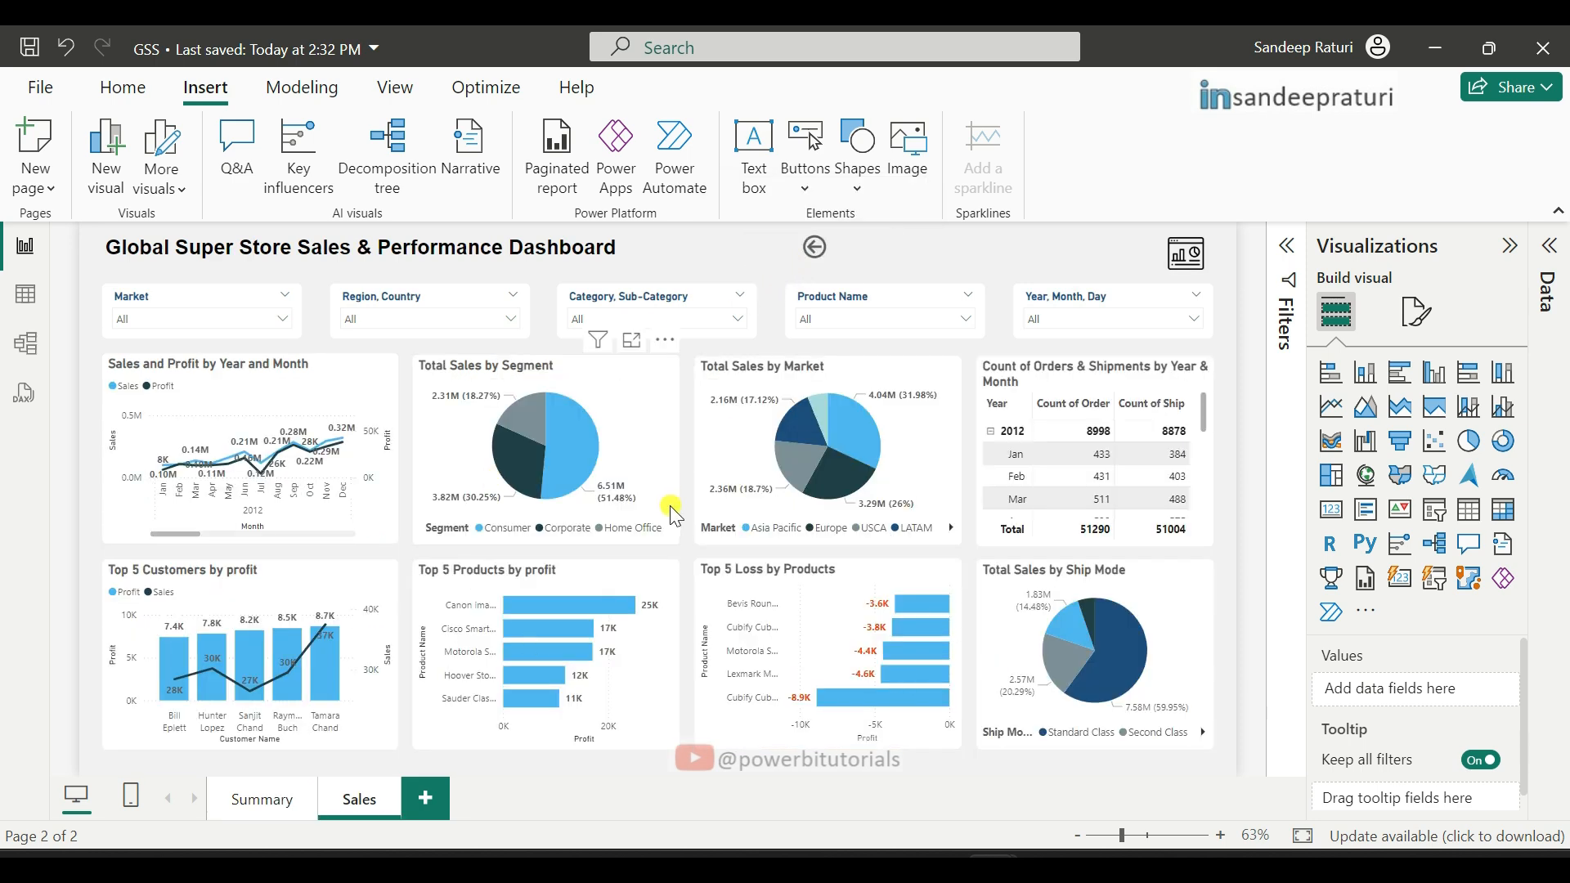
pyautogui.keyDown('ctrl'); pyautogui.click(819, 249); pyautogui.keyUp('ctrl')
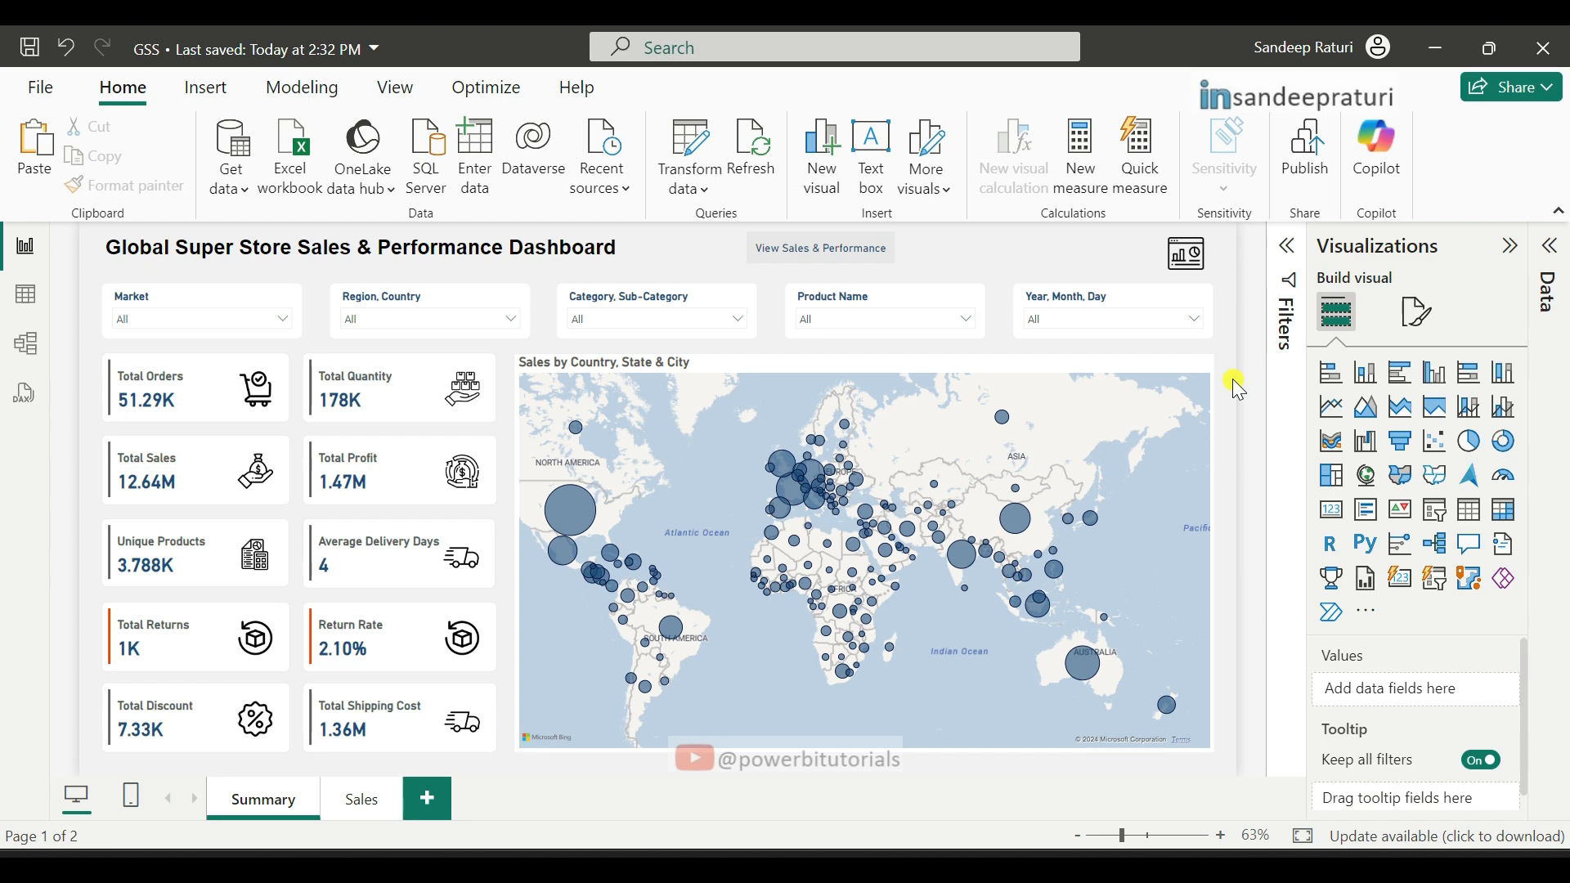
# Step: Filter the Market slicer to Africa on the Summary page and separately on the Sales page
pyautogui.click(253, 319)
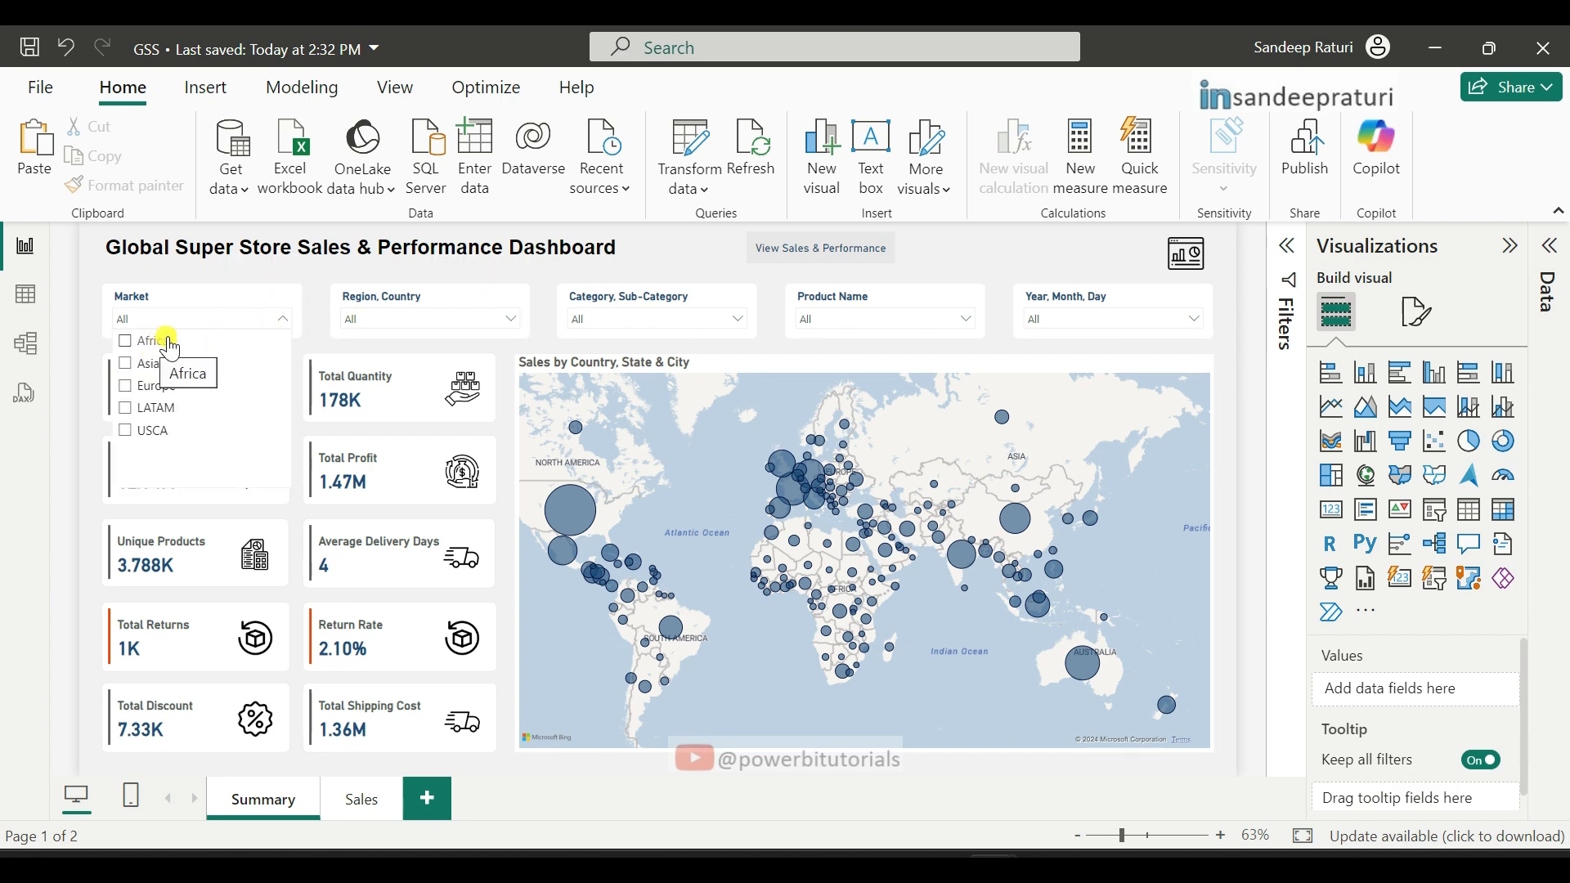
pyautogui.click(135, 344)
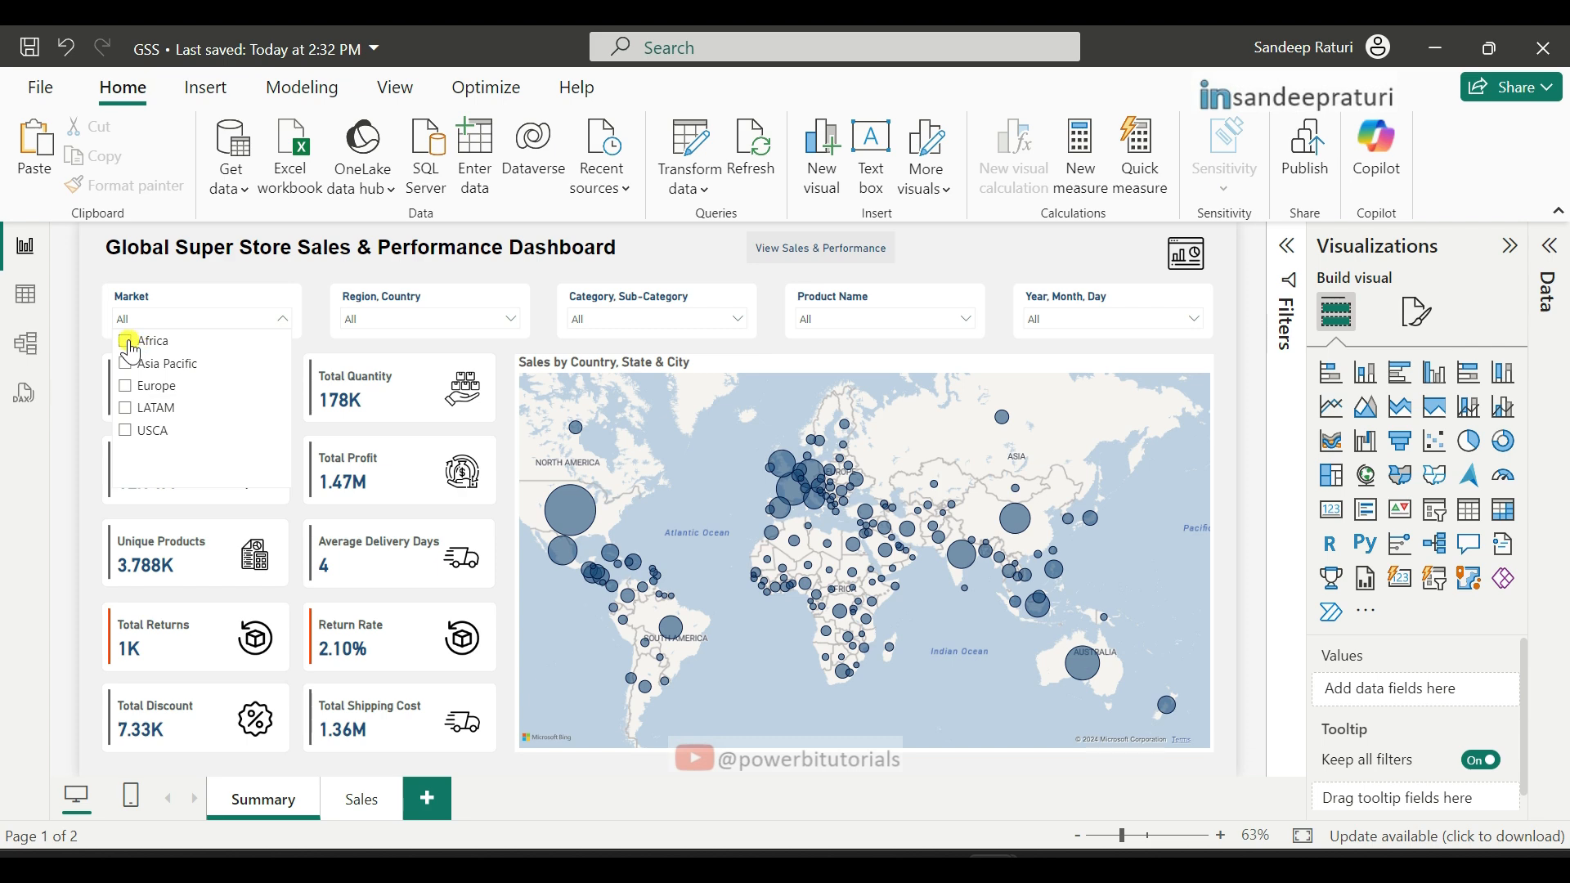
pyautogui.click(86, 310)
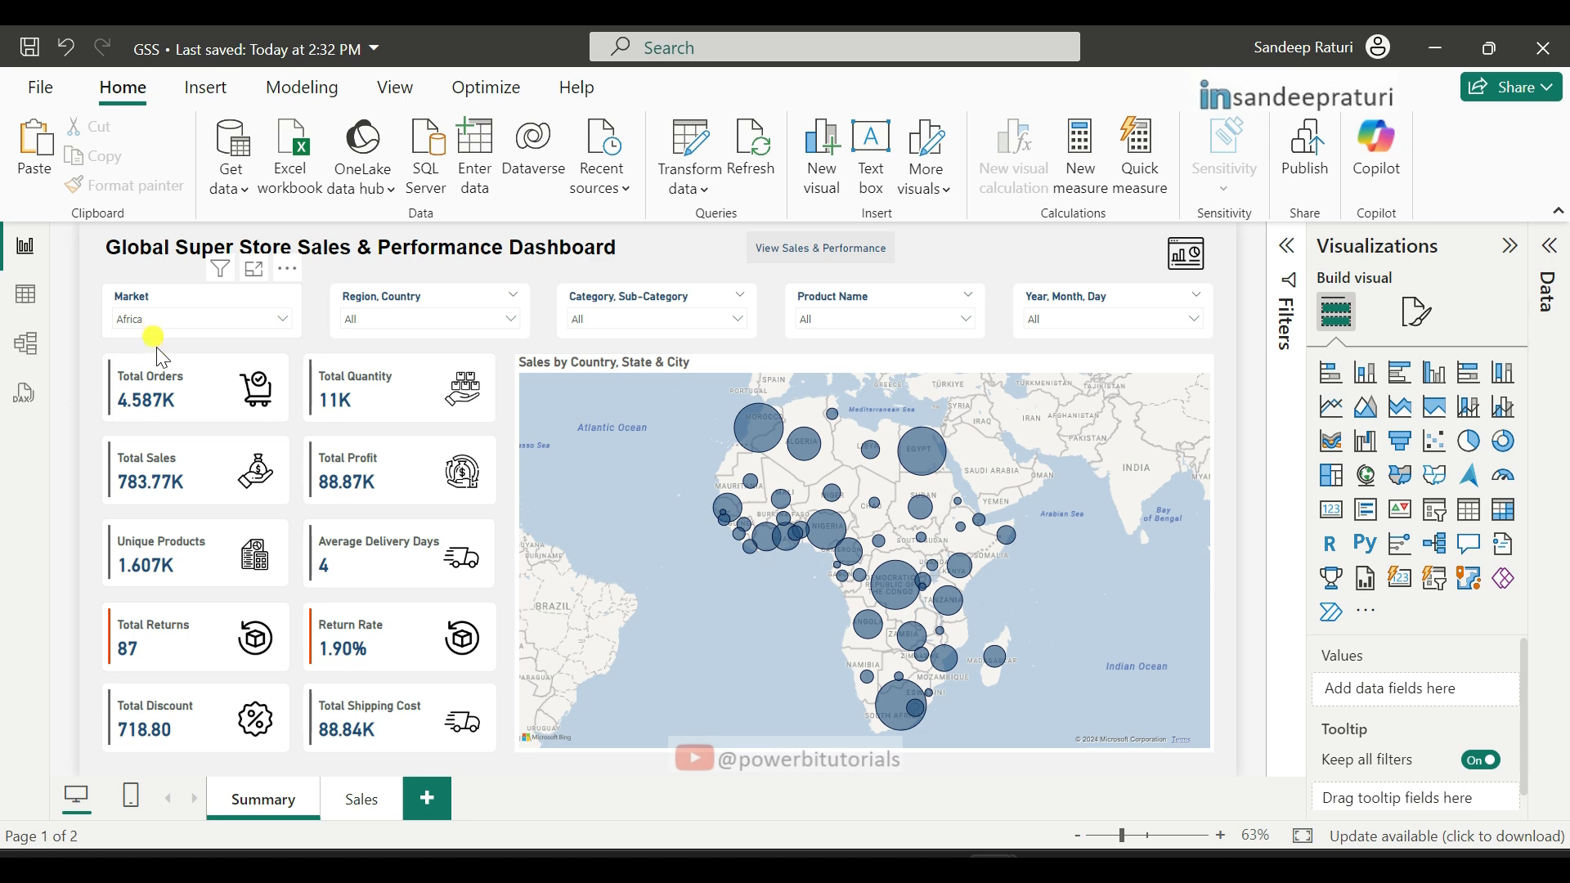
pyautogui.click(354, 809)
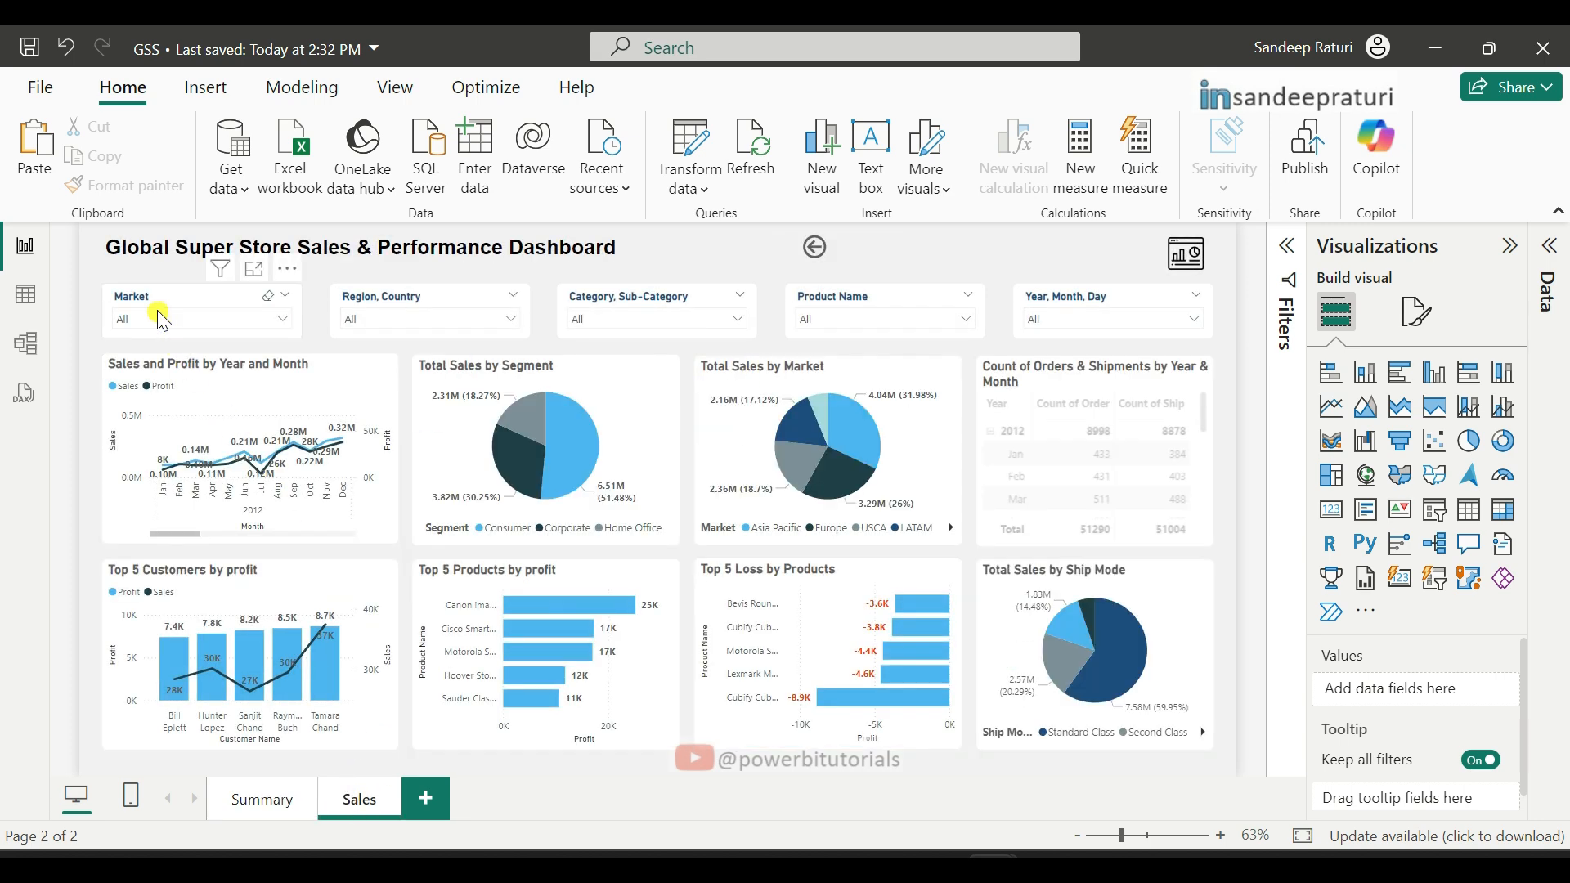
pyautogui.click(164, 319)
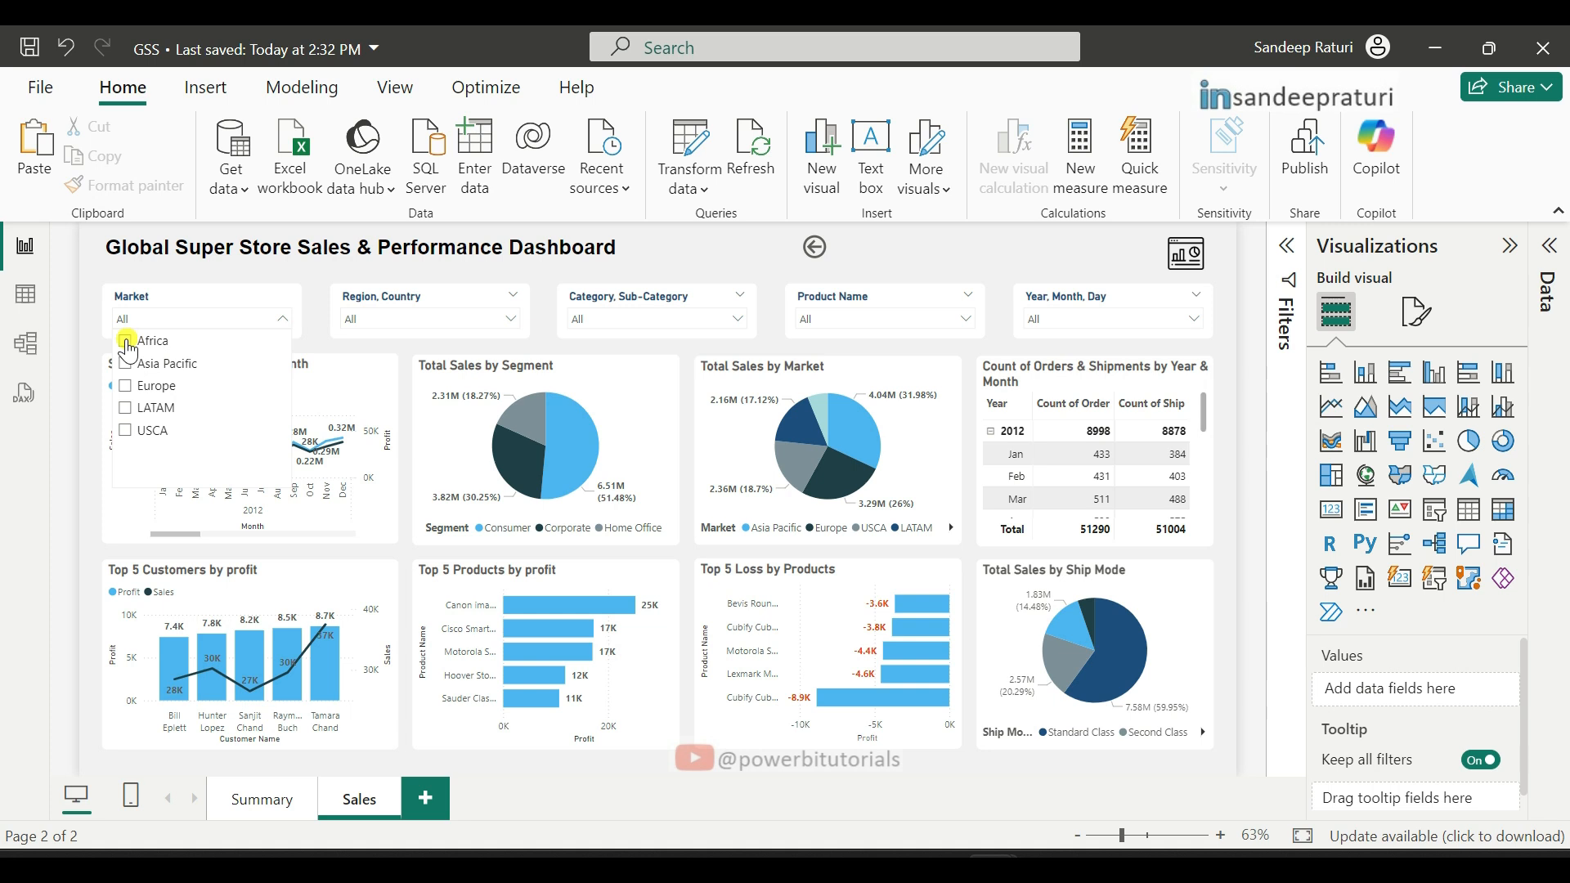
pyautogui.click(125, 340)
pyautogui.click(93, 377)
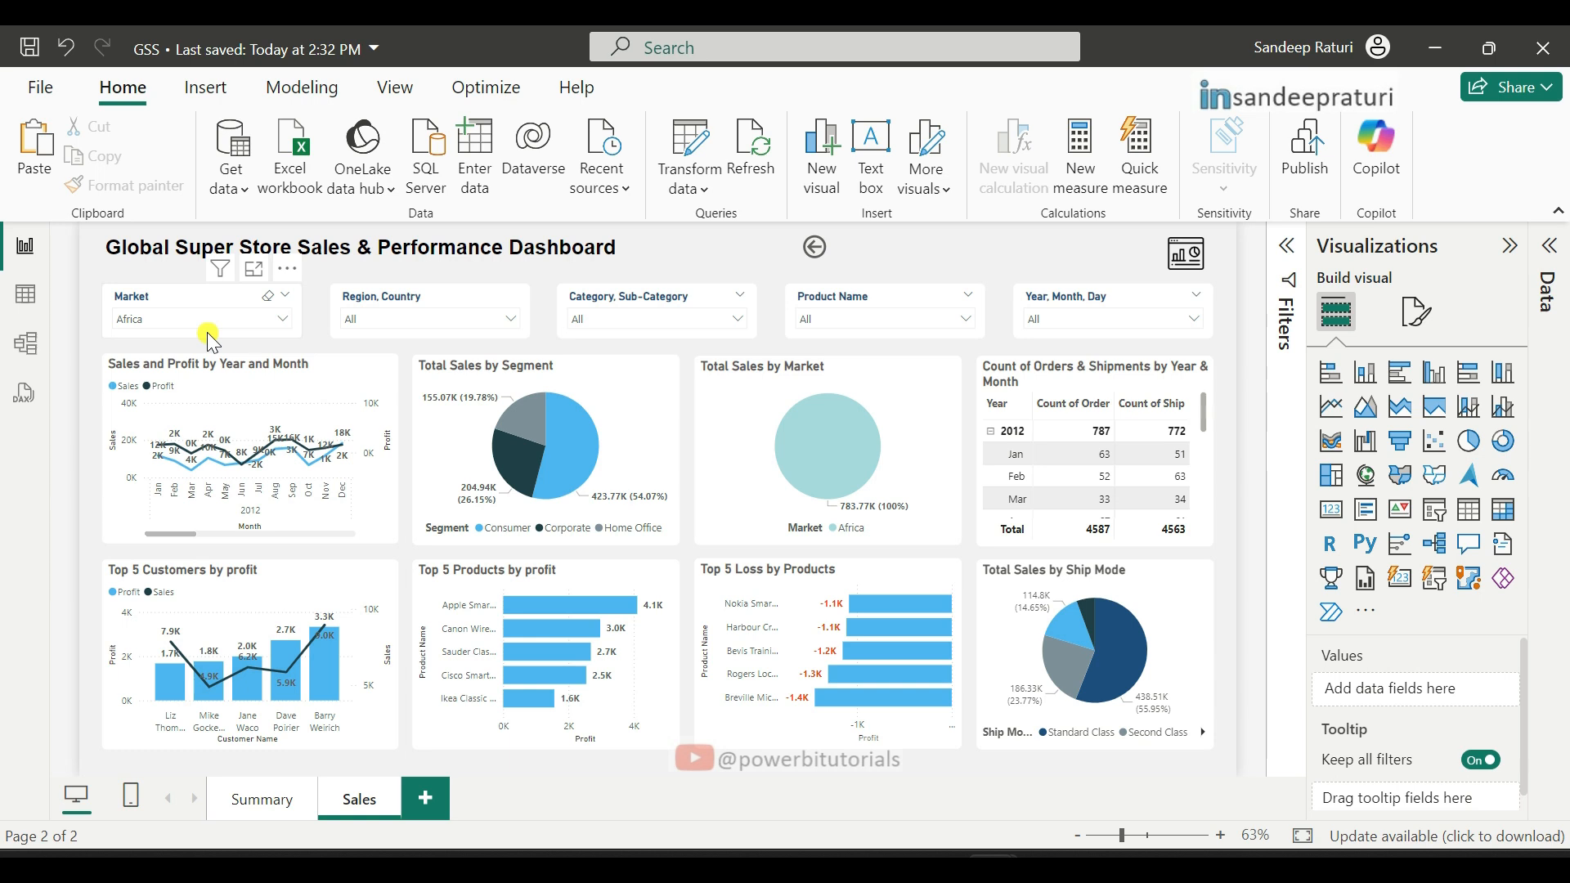
# Step: Clear the Market slicer's selection on both the Sales and the Summary page
pyautogui.click(270, 301)
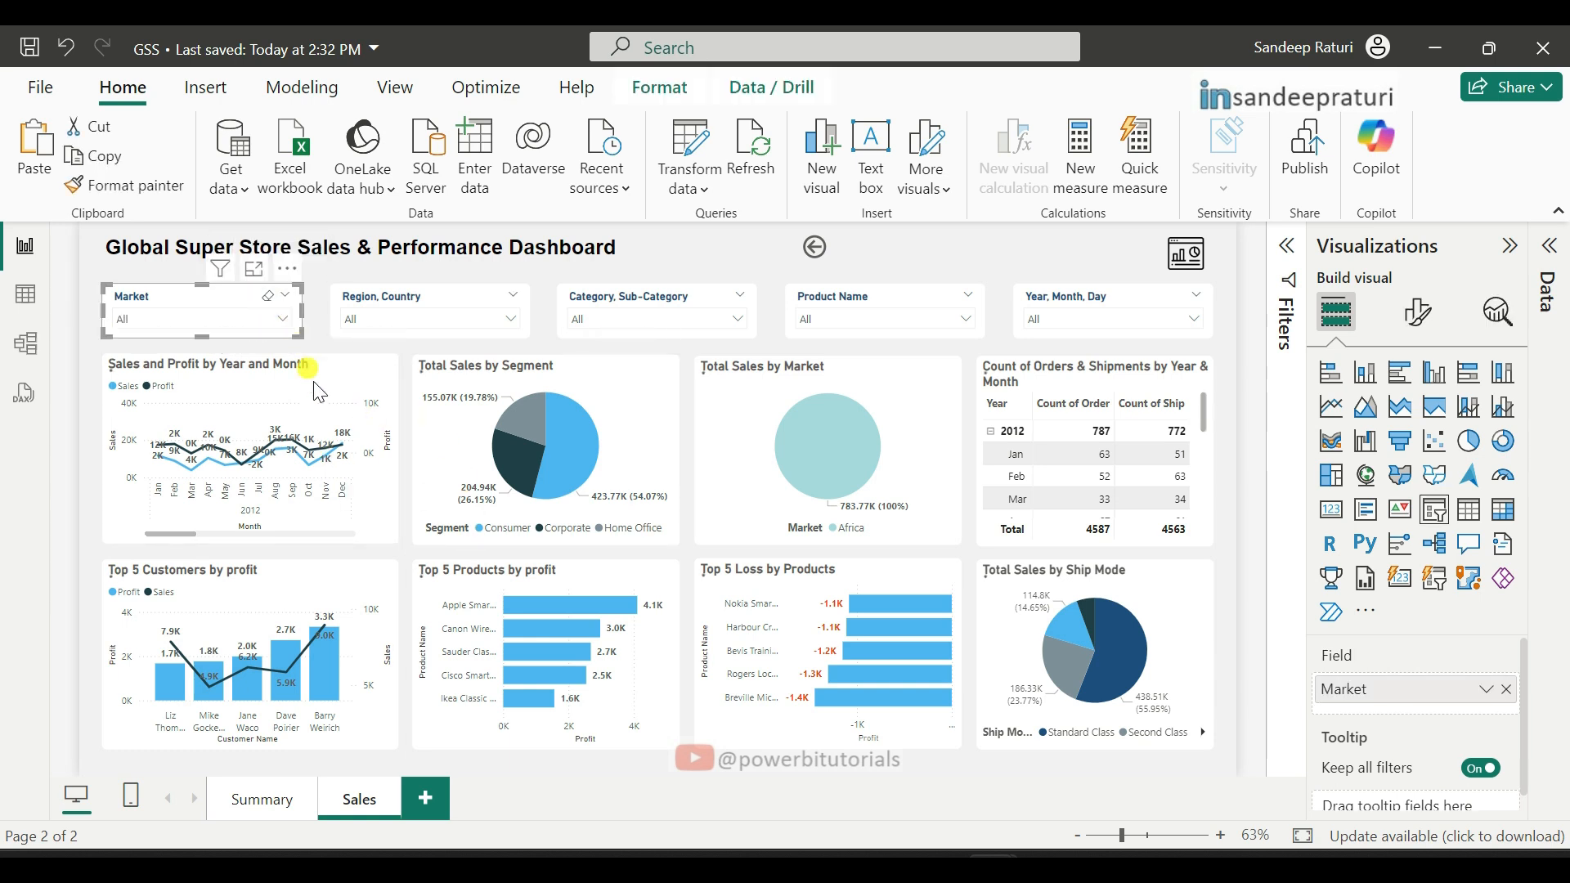
pyautogui.click(267, 805)
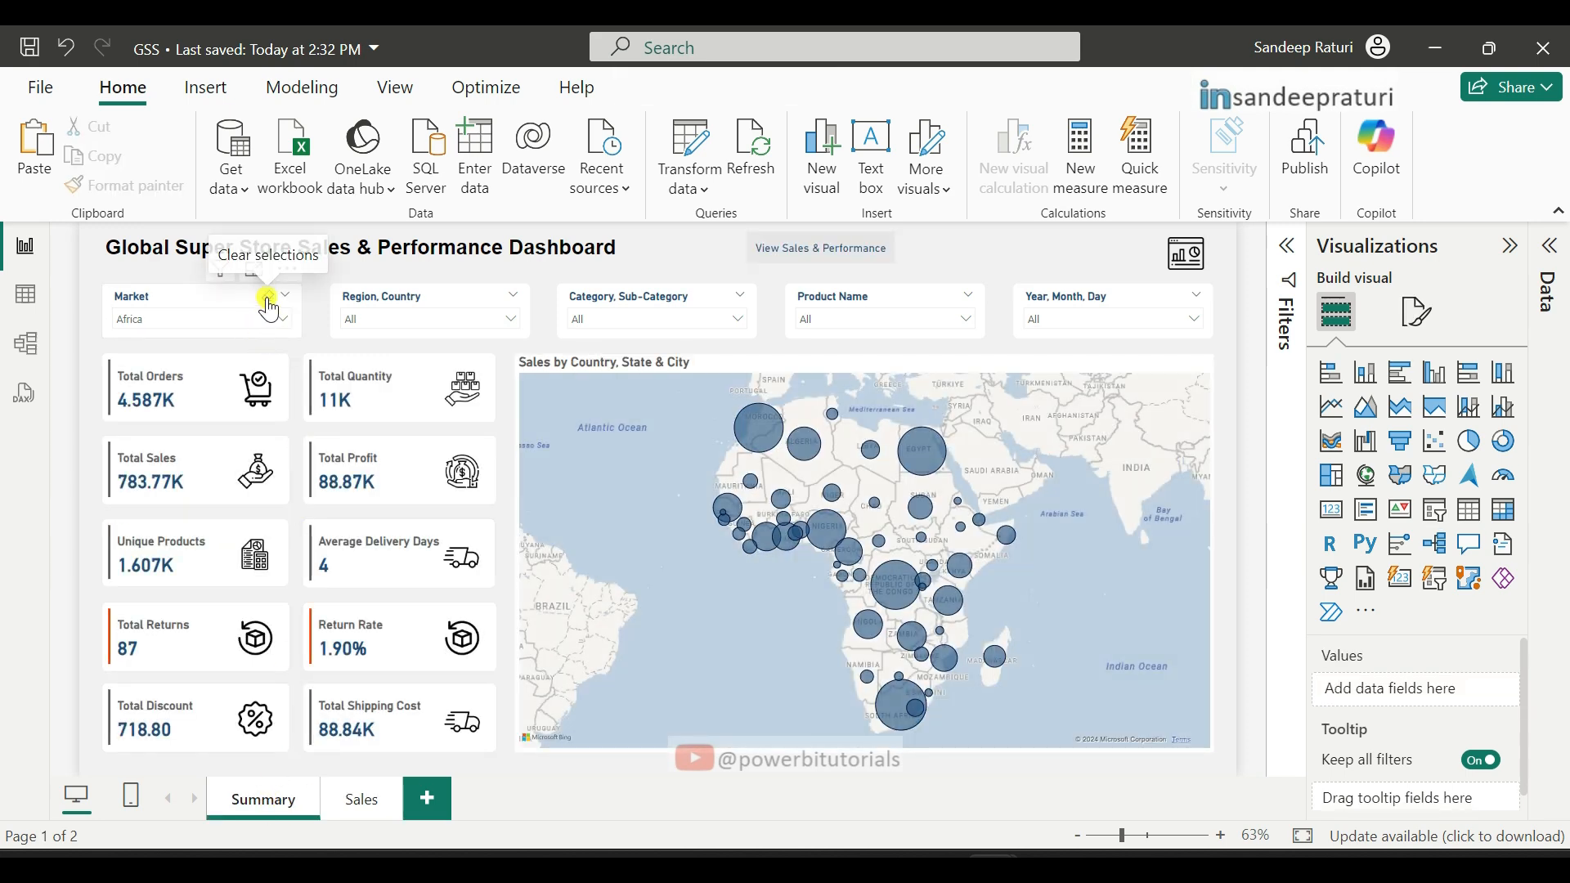
pyautogui.click(264, 301)
# Step: Sync the Market slicer across the Summary and Sales pages
pyautogui.click(396, 90)
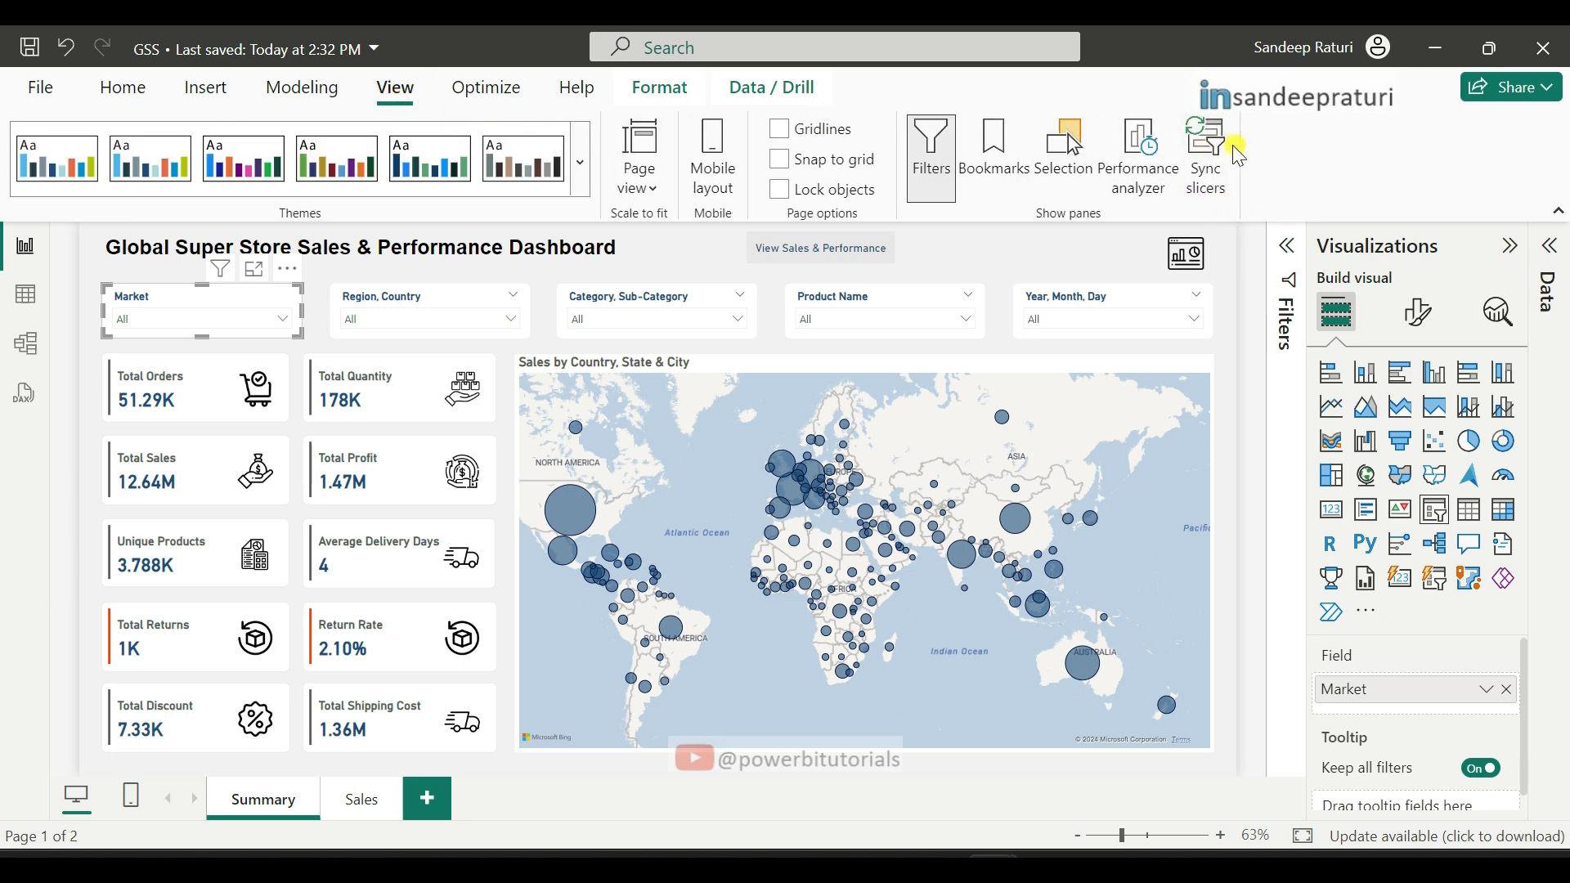
pyautogui.click(1207, 143)
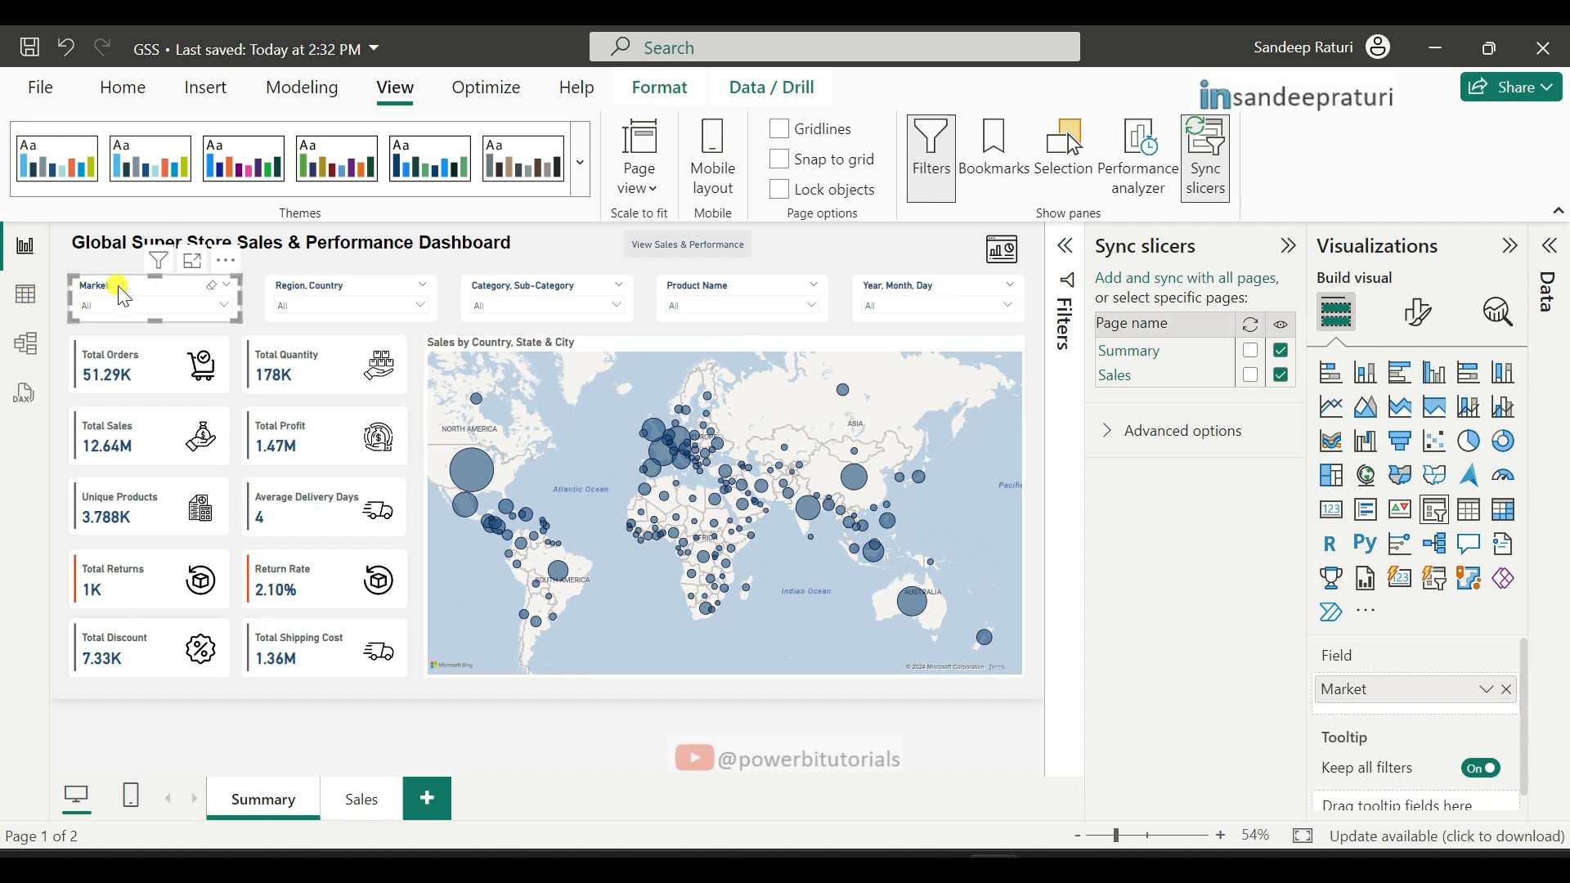
pyautogui.click(1251, 350)
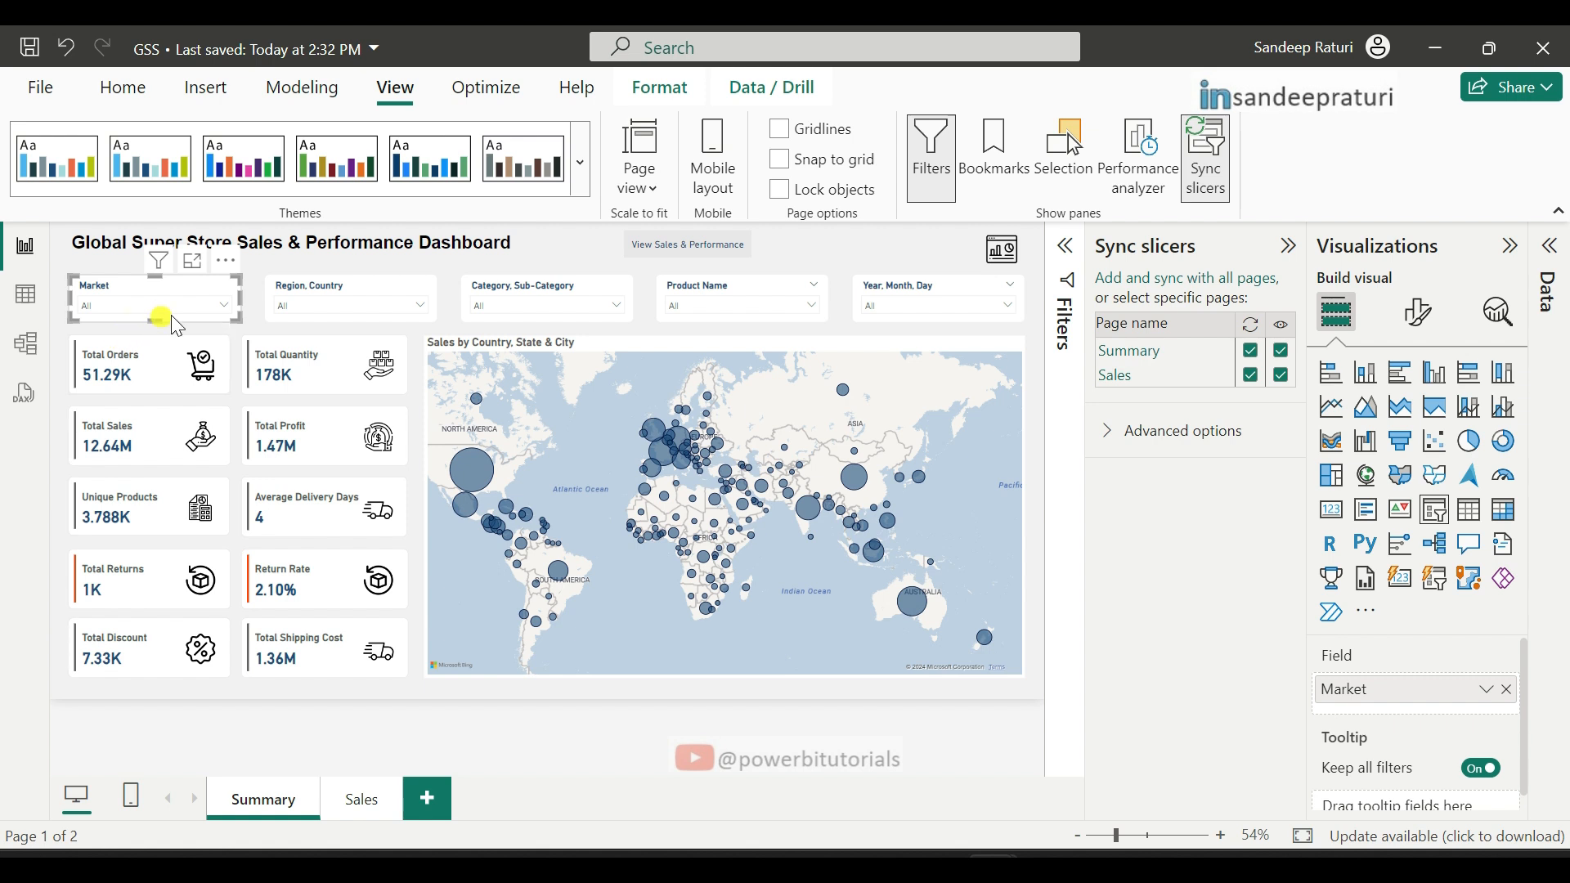
# Step: Sync the Region, Country slicer across the Summary and Sales pages
pyautogui.click(331, 303)
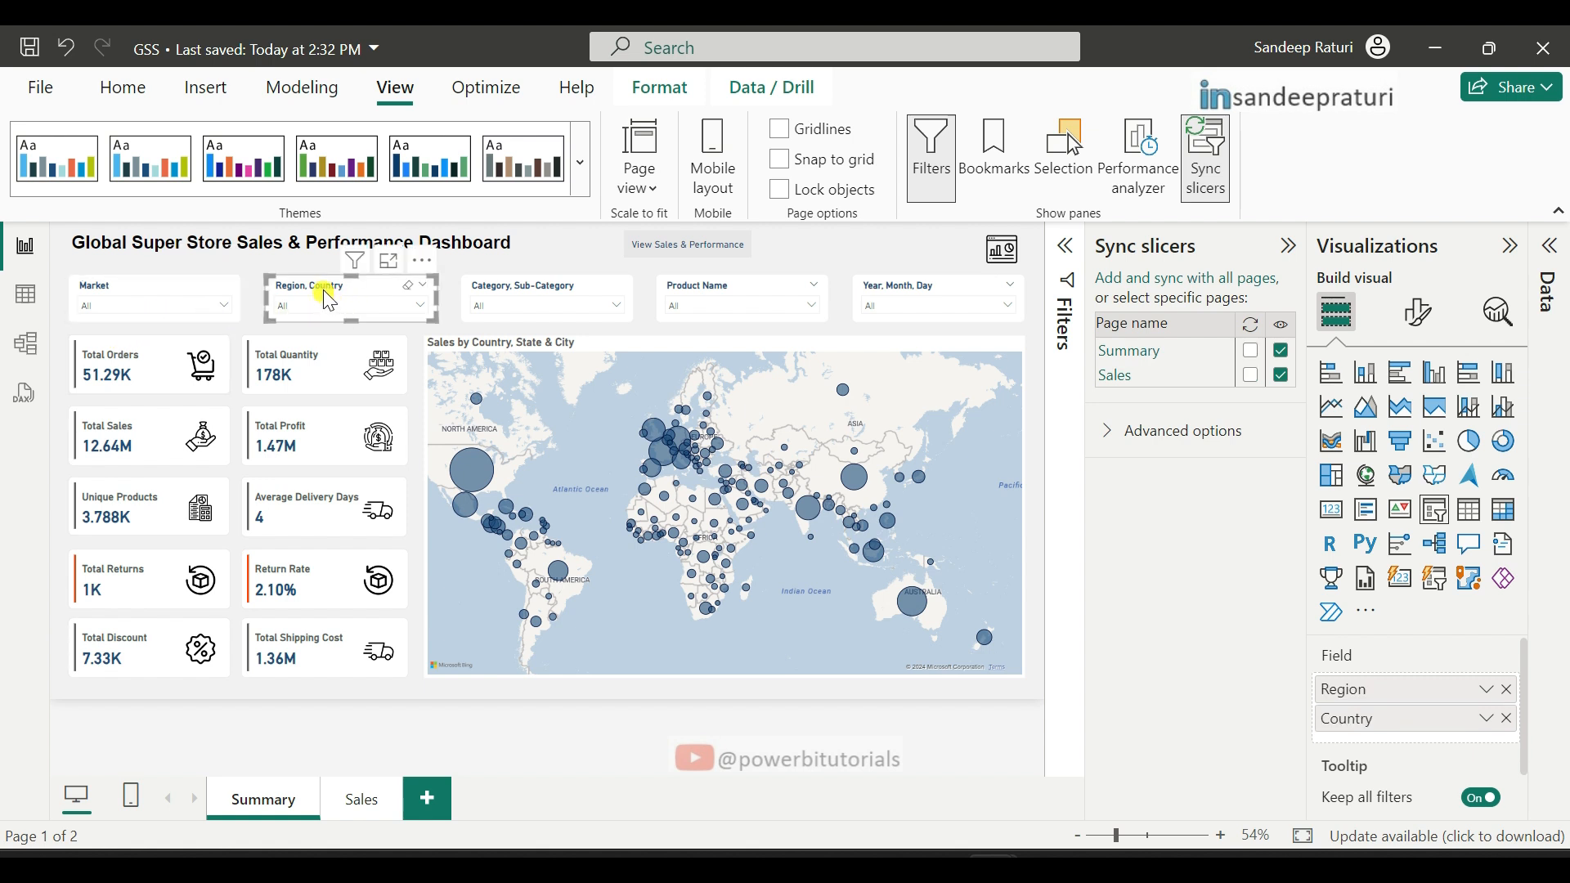
pyautogui.click(1251, 351)
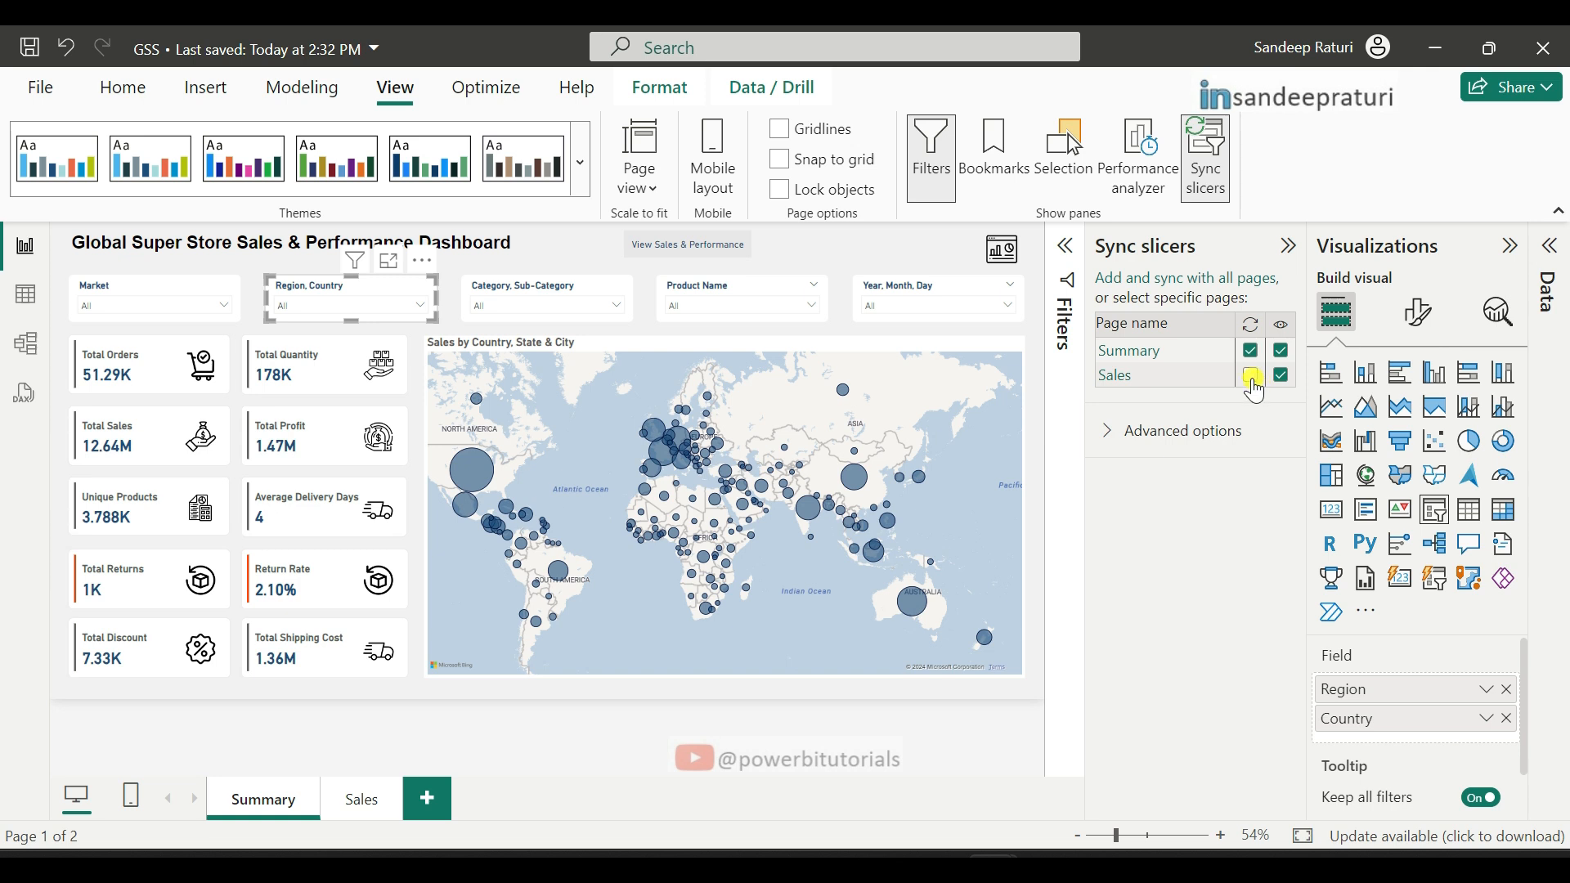
pyautogui.click(1251, 377)
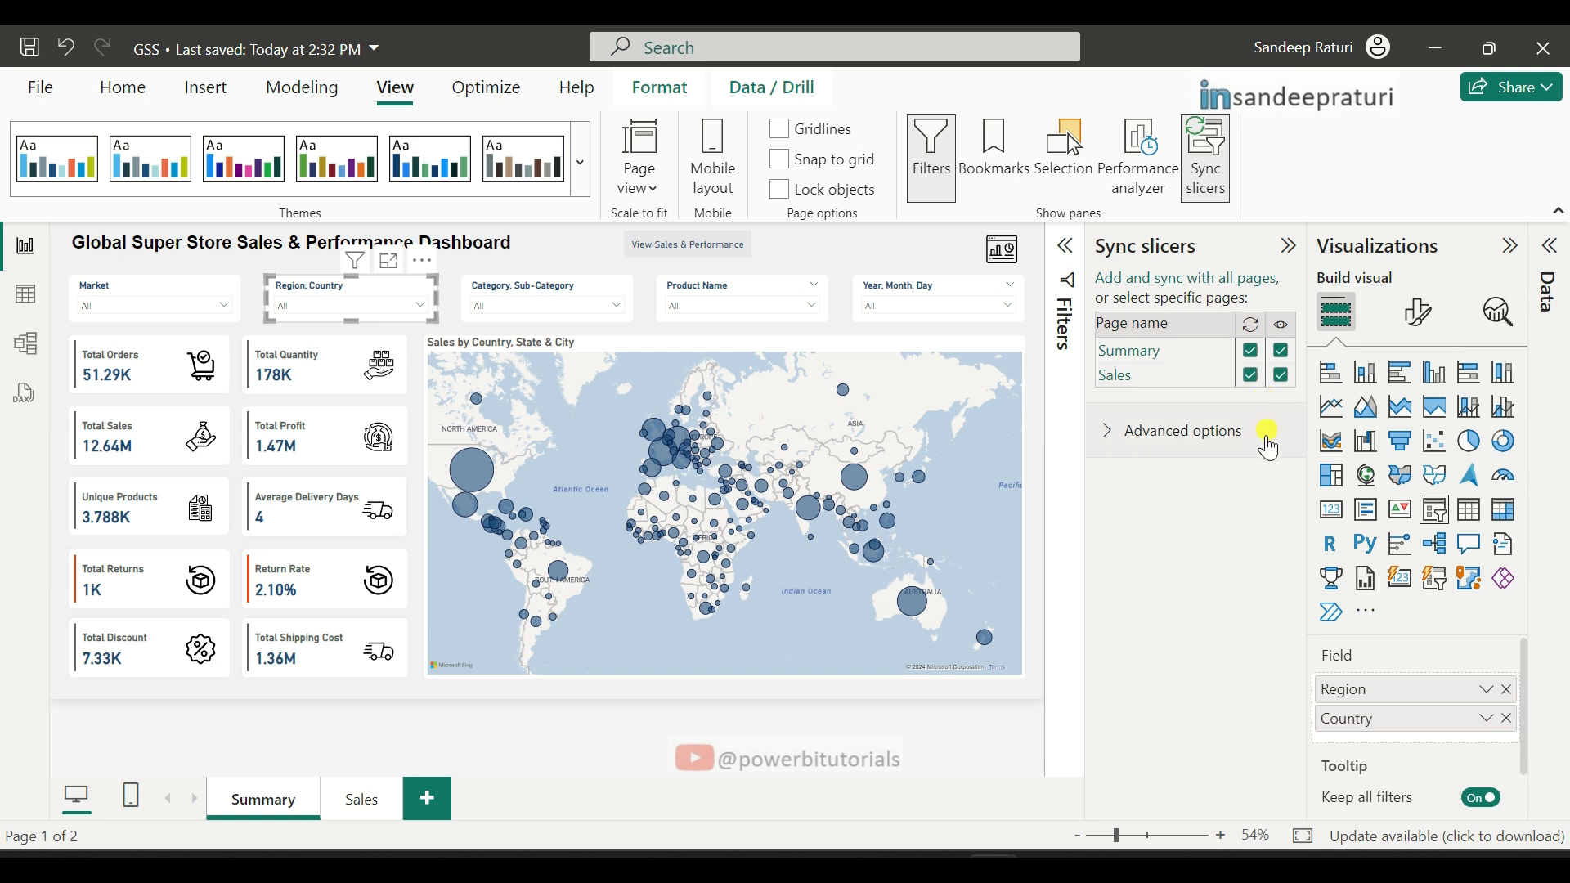
# Step: Sync the Category, Sub-Category slicer, the Product Name slicer and the Year, Month, Day slicer across the Summary and Sales pages
pyautogui.click(518, 291)
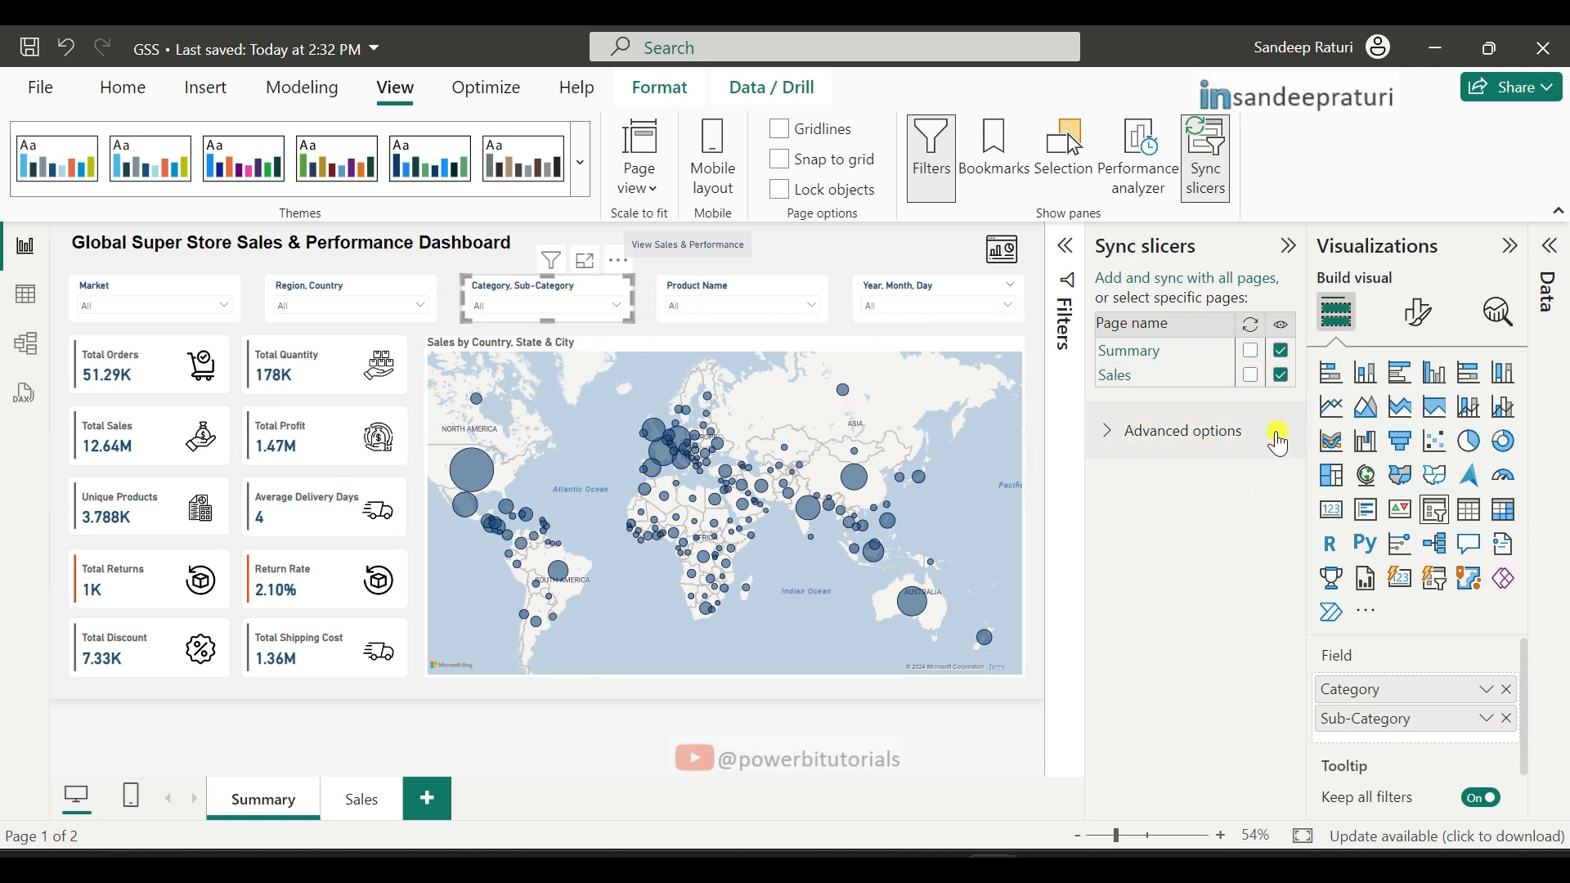
pyautogui.click(1251, 351)
pyautogui.click(1252, 375)
pyautogui.click(703, 294)
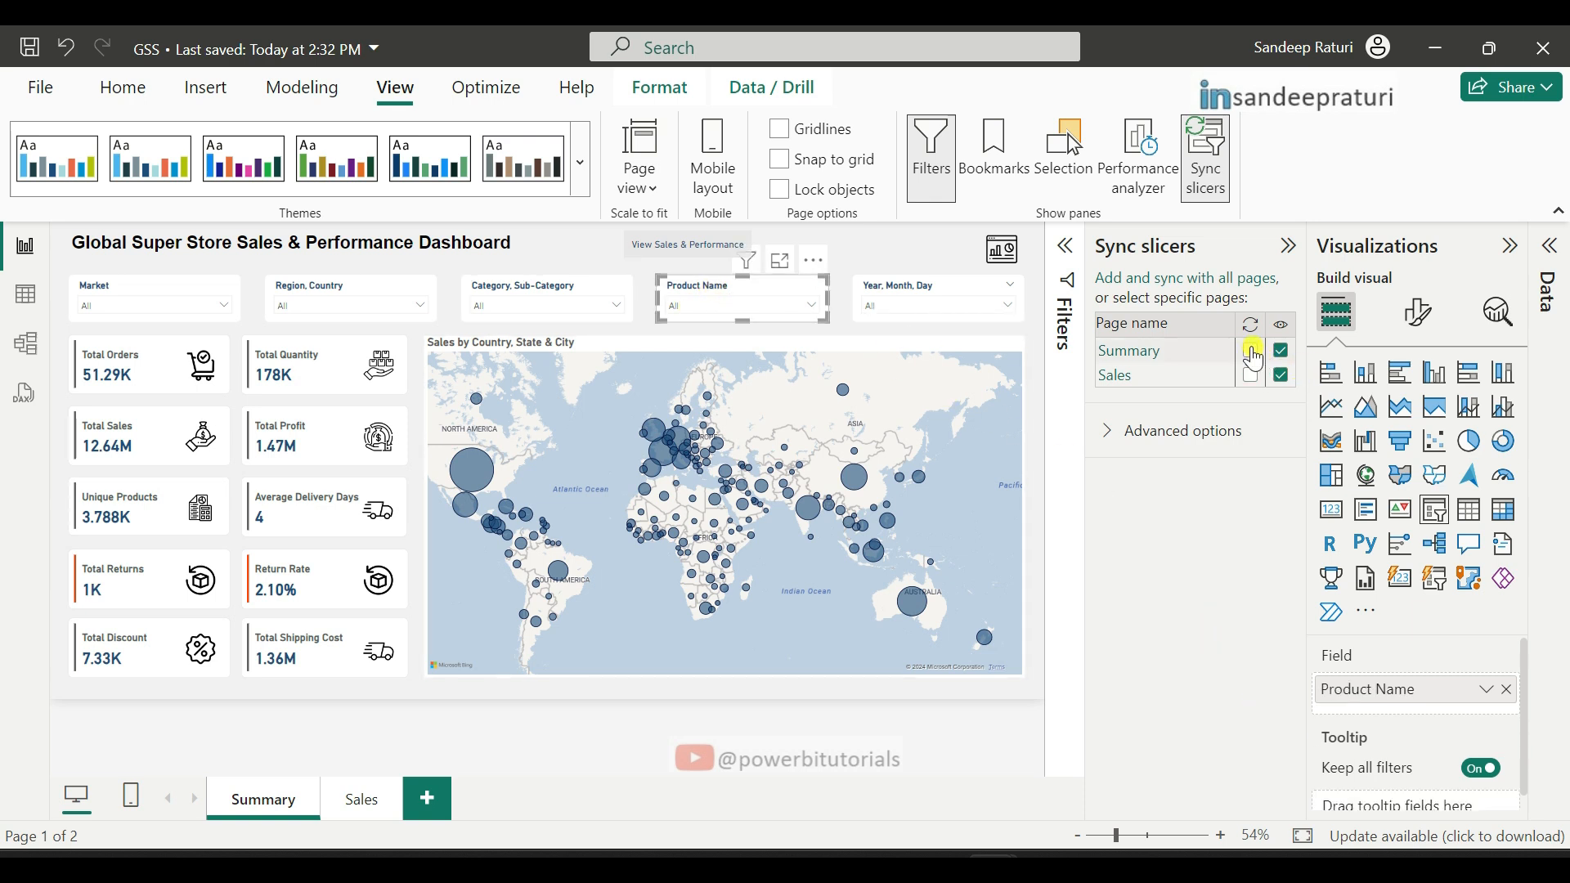
pyautogui.click(932, 302)
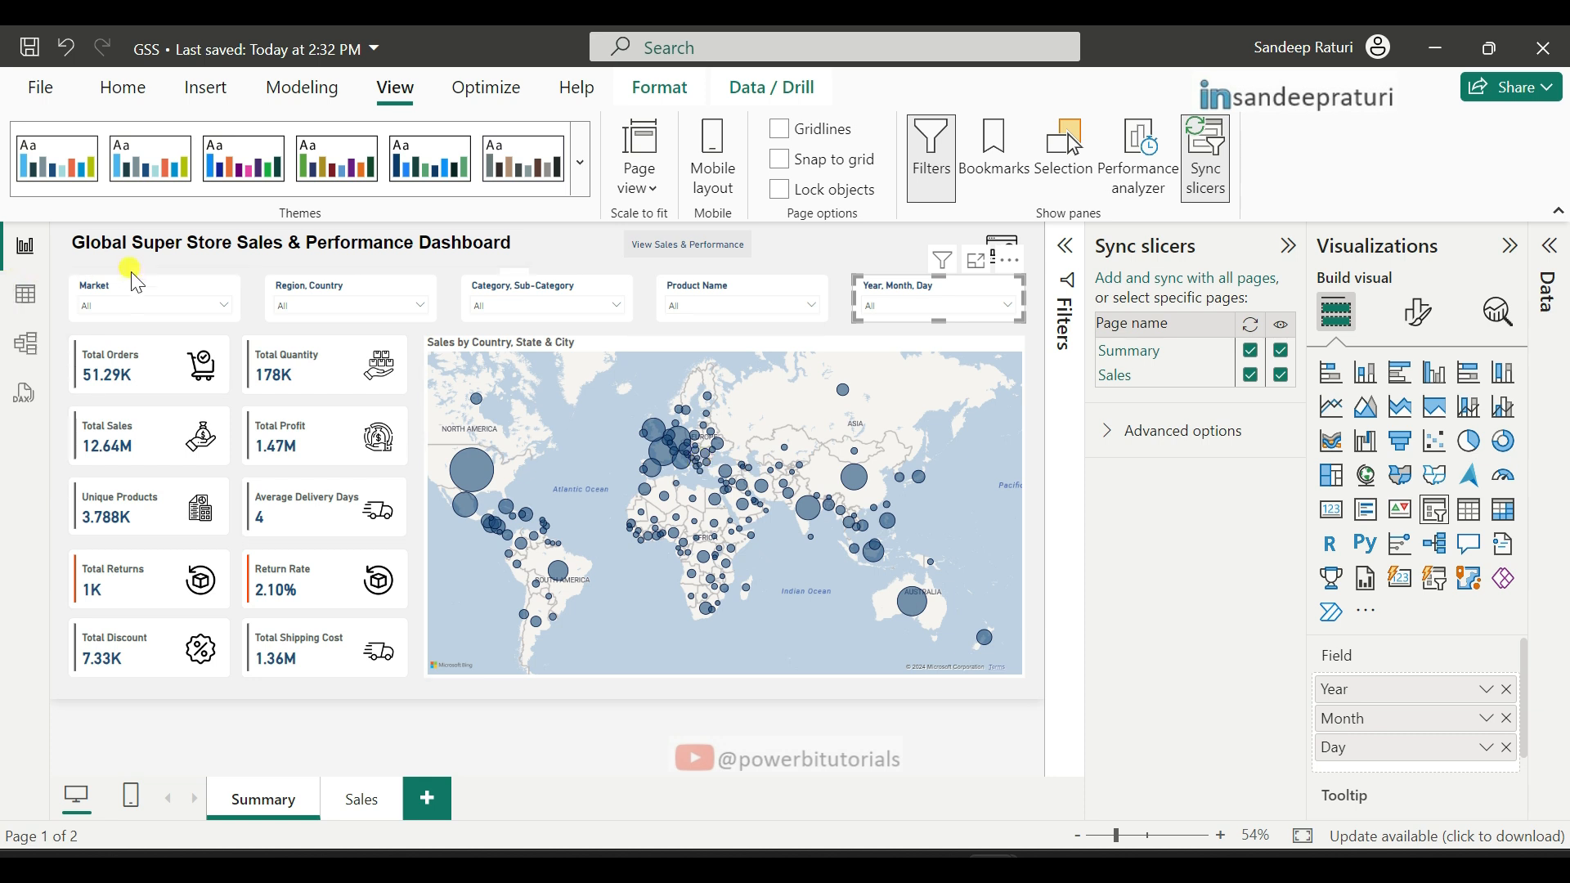
# Step: Filter the Summary page's Market slicer to Africa and check the synced selection on the Sales page
pyautogui.click(131, 308)
pyautogui.click(130, 307)
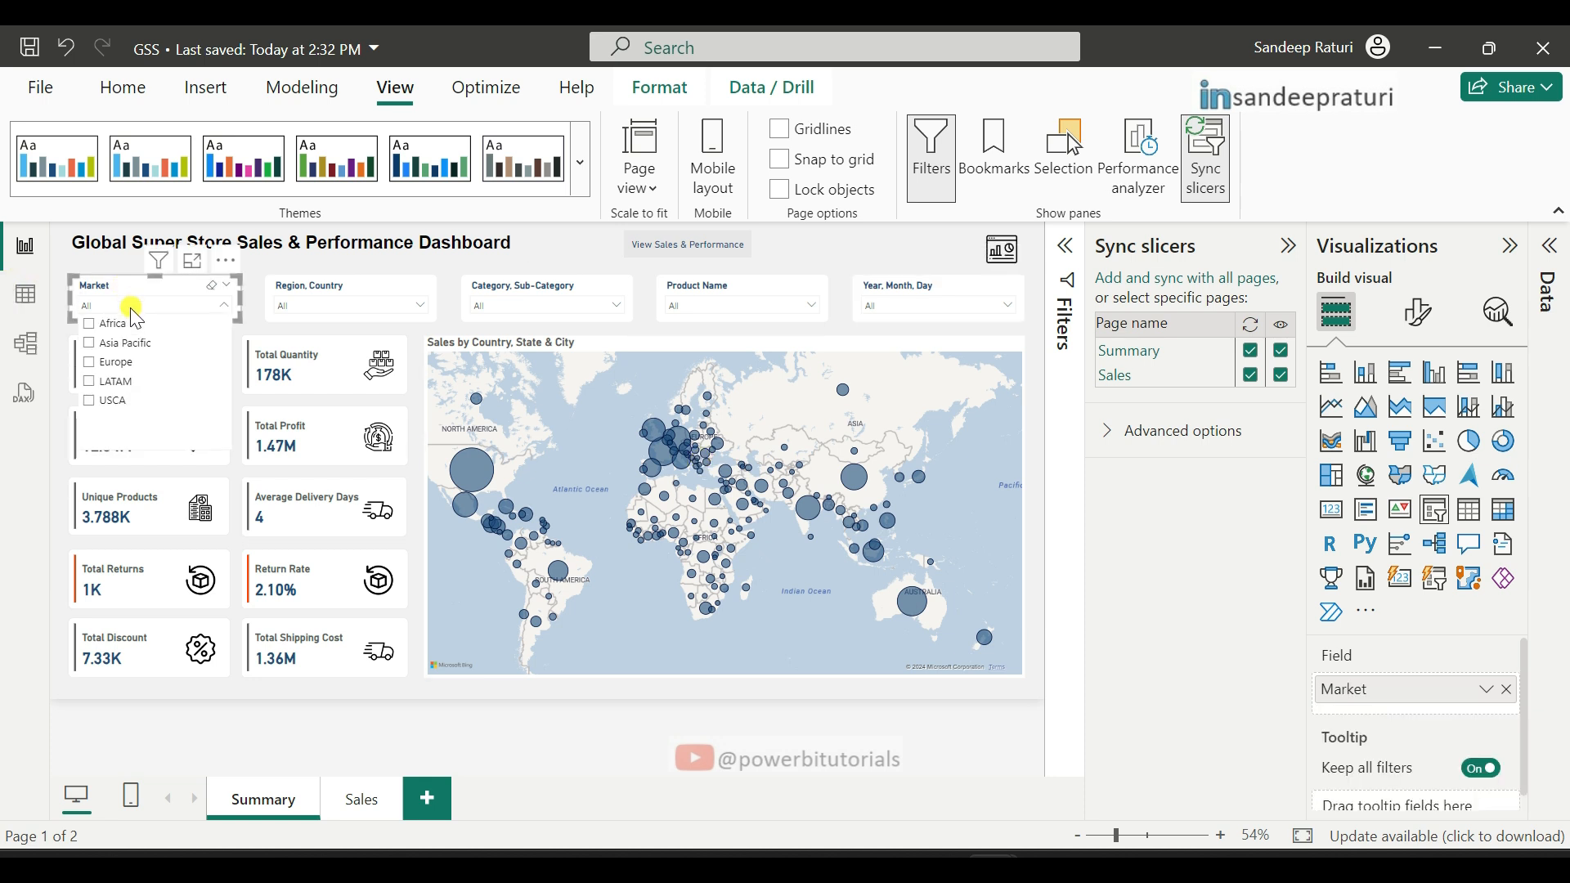
pyautogui.click(92, 325)
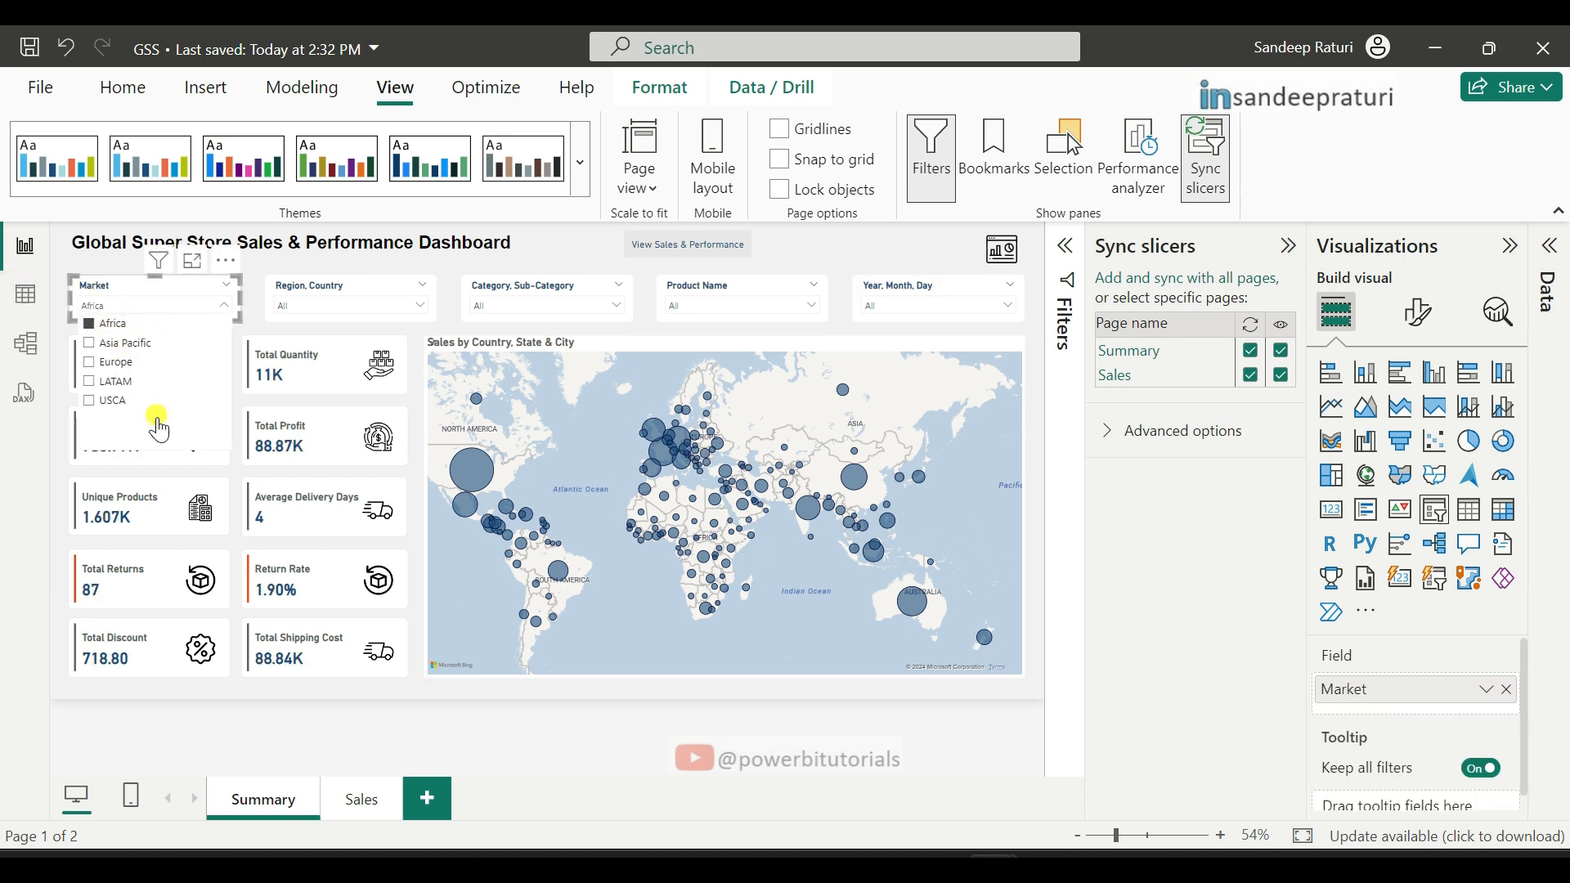
pyautogui.click(364, 808)
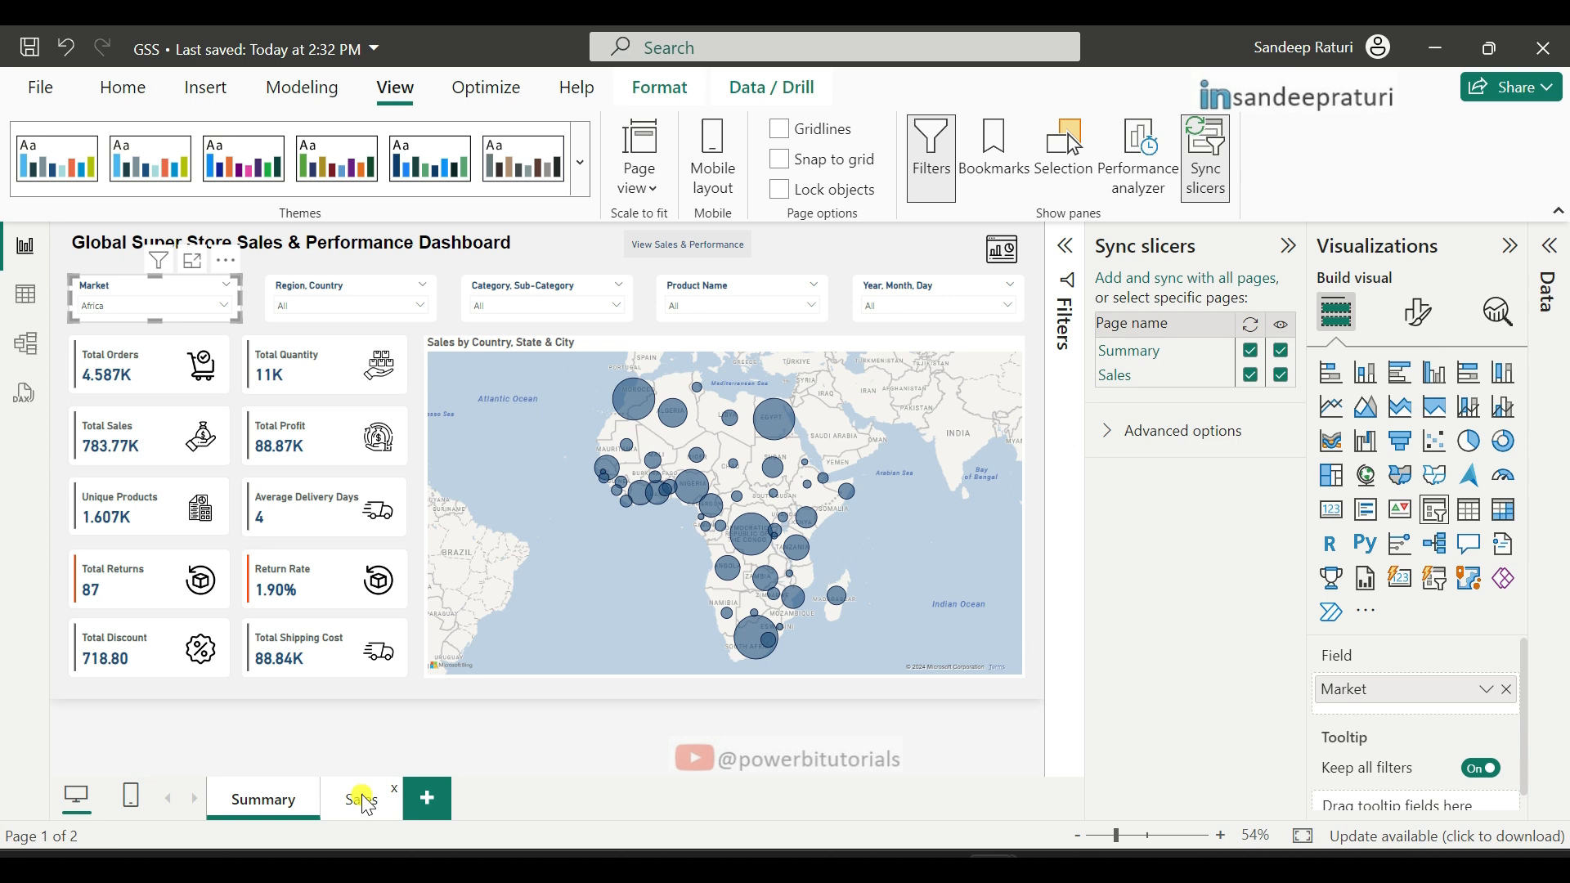
pyautogui.click(366, 802)
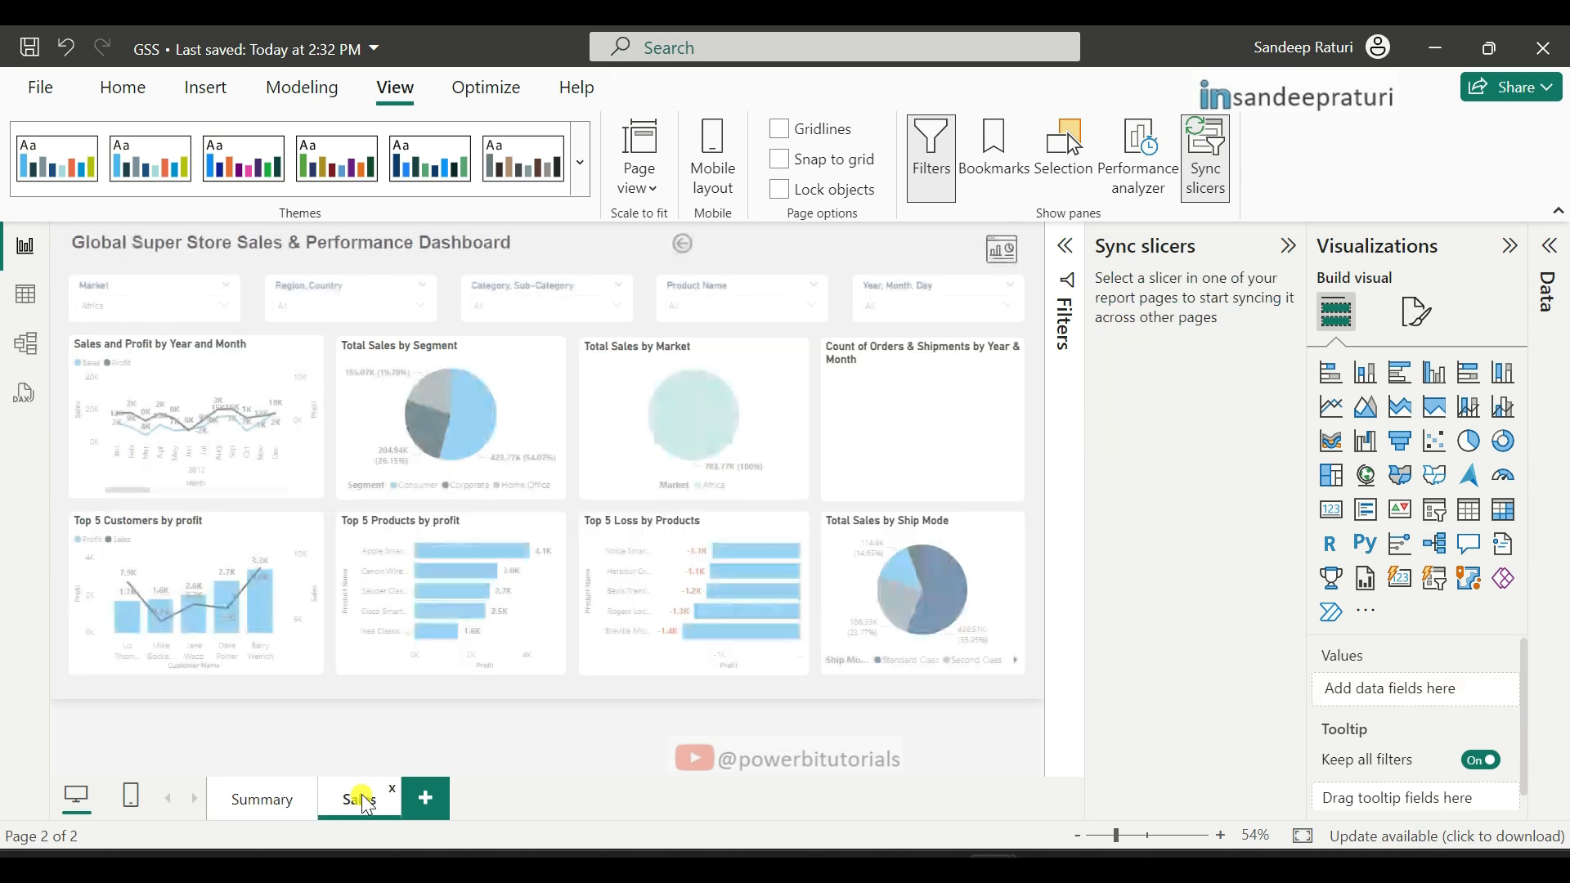
# Step: Add Asia Pacific and Europe to the Sales page's Market slicer selection and check the Market slicer on the Summary page
pyautogui.click(141, 309)
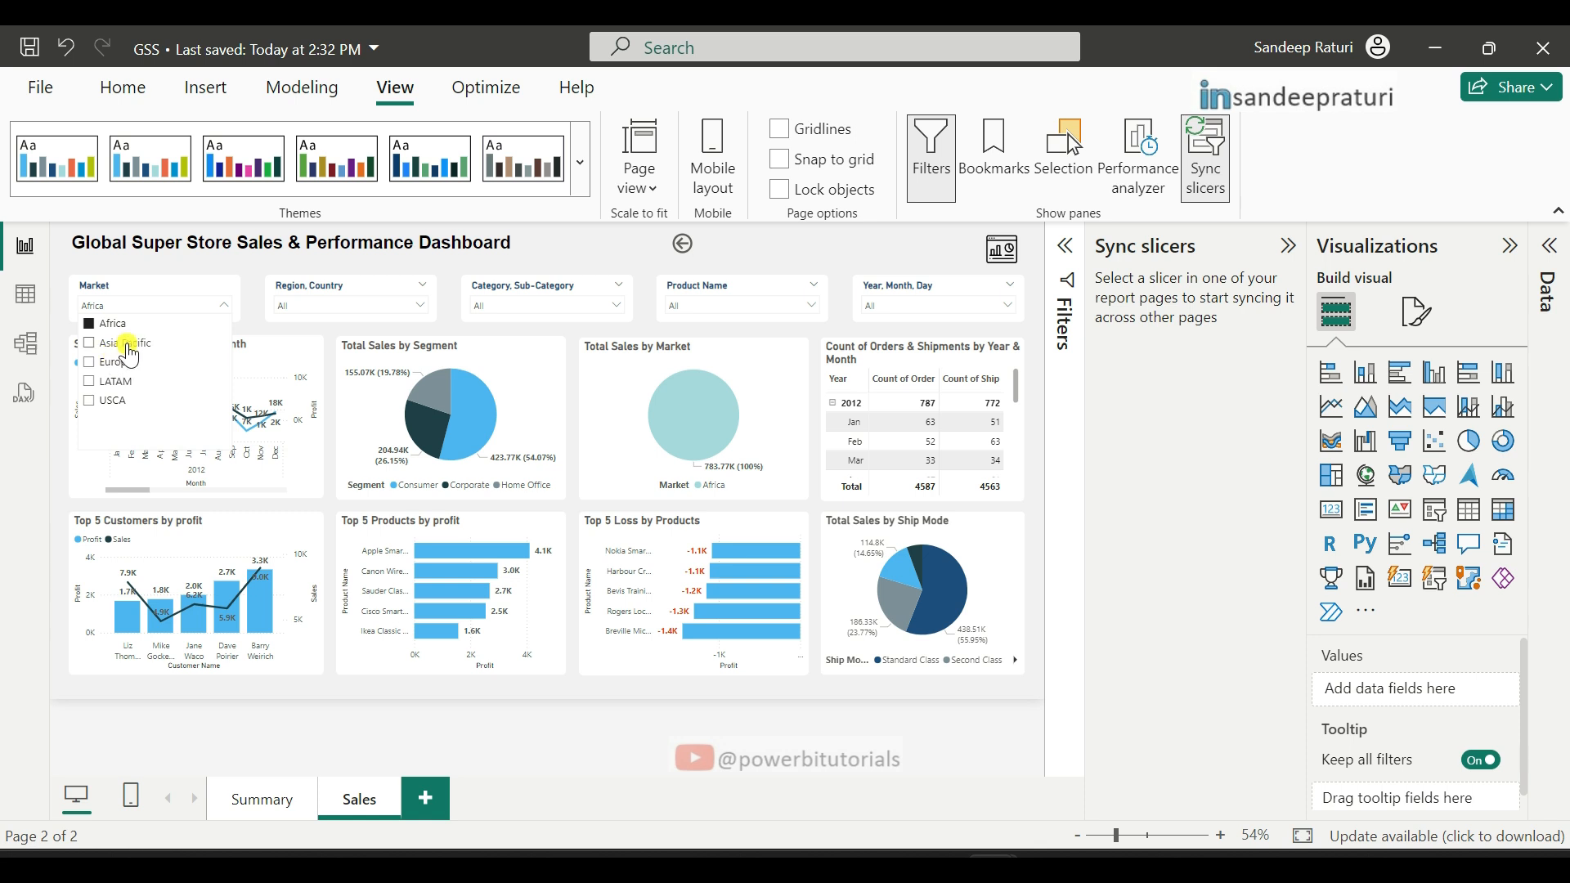
pyautogui.click(91, 347)
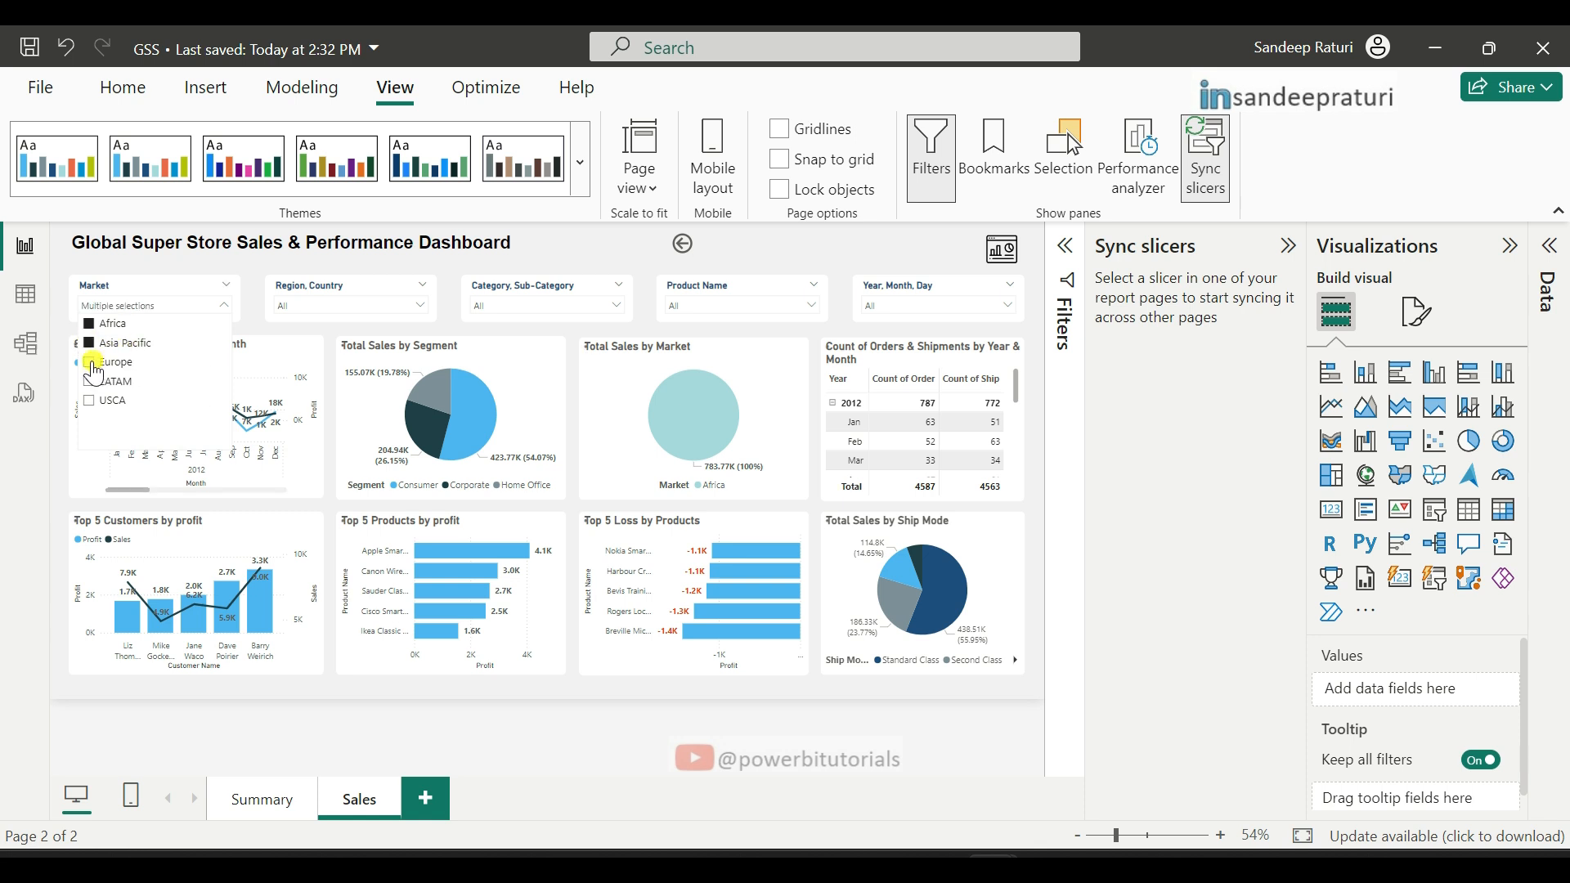
pyautogui.click(94, 365)
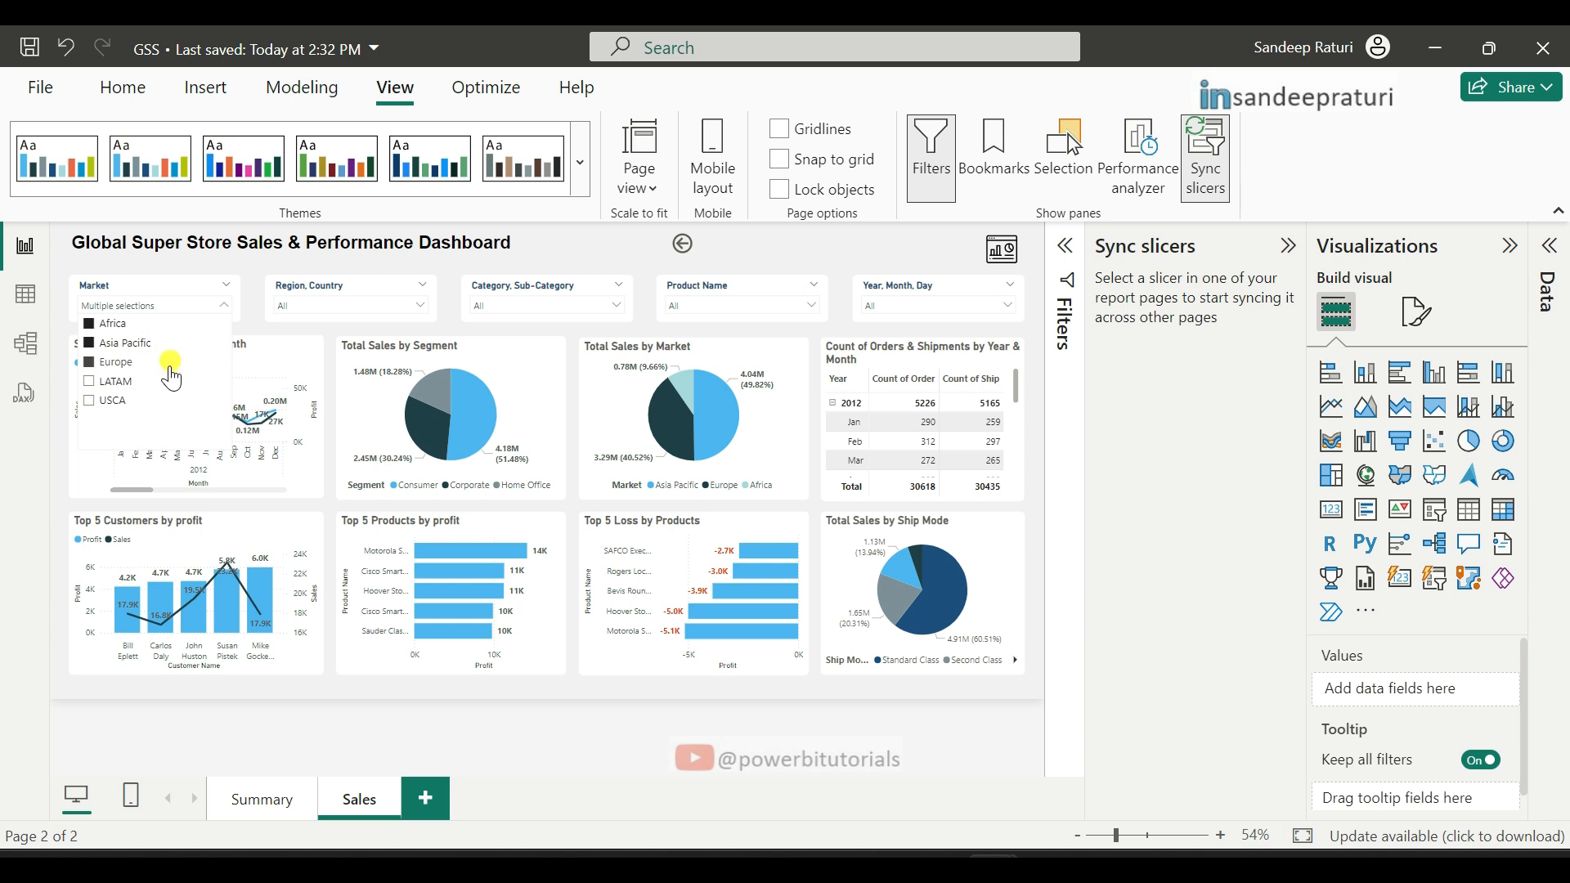
pyautogui.click(327, 730)
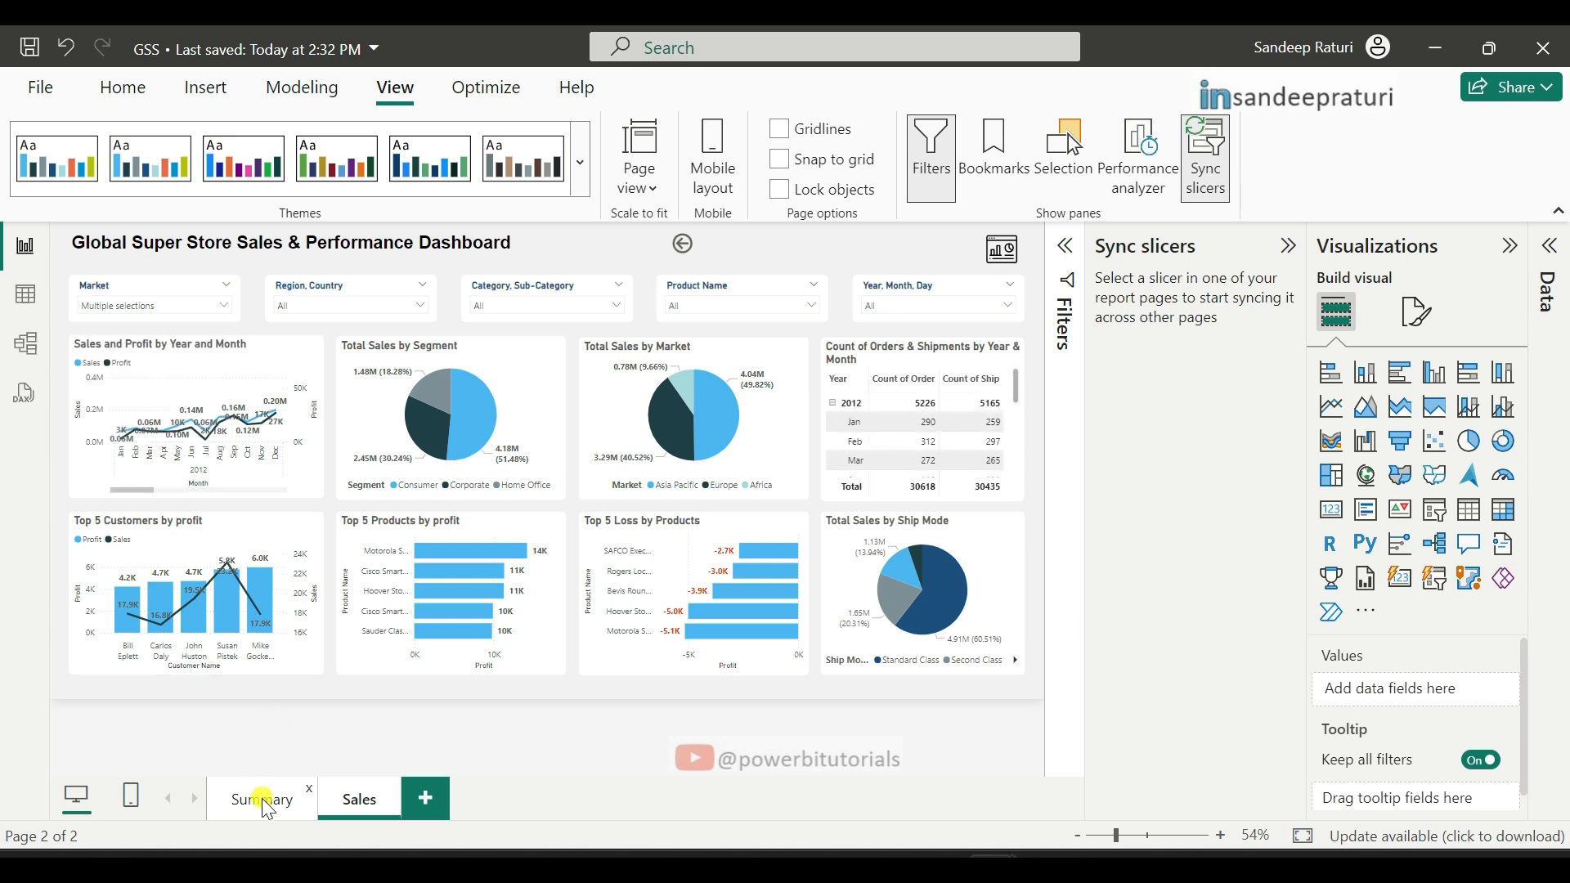
pyautogui.click(261, 800)
pyautogui.click(124, 307)
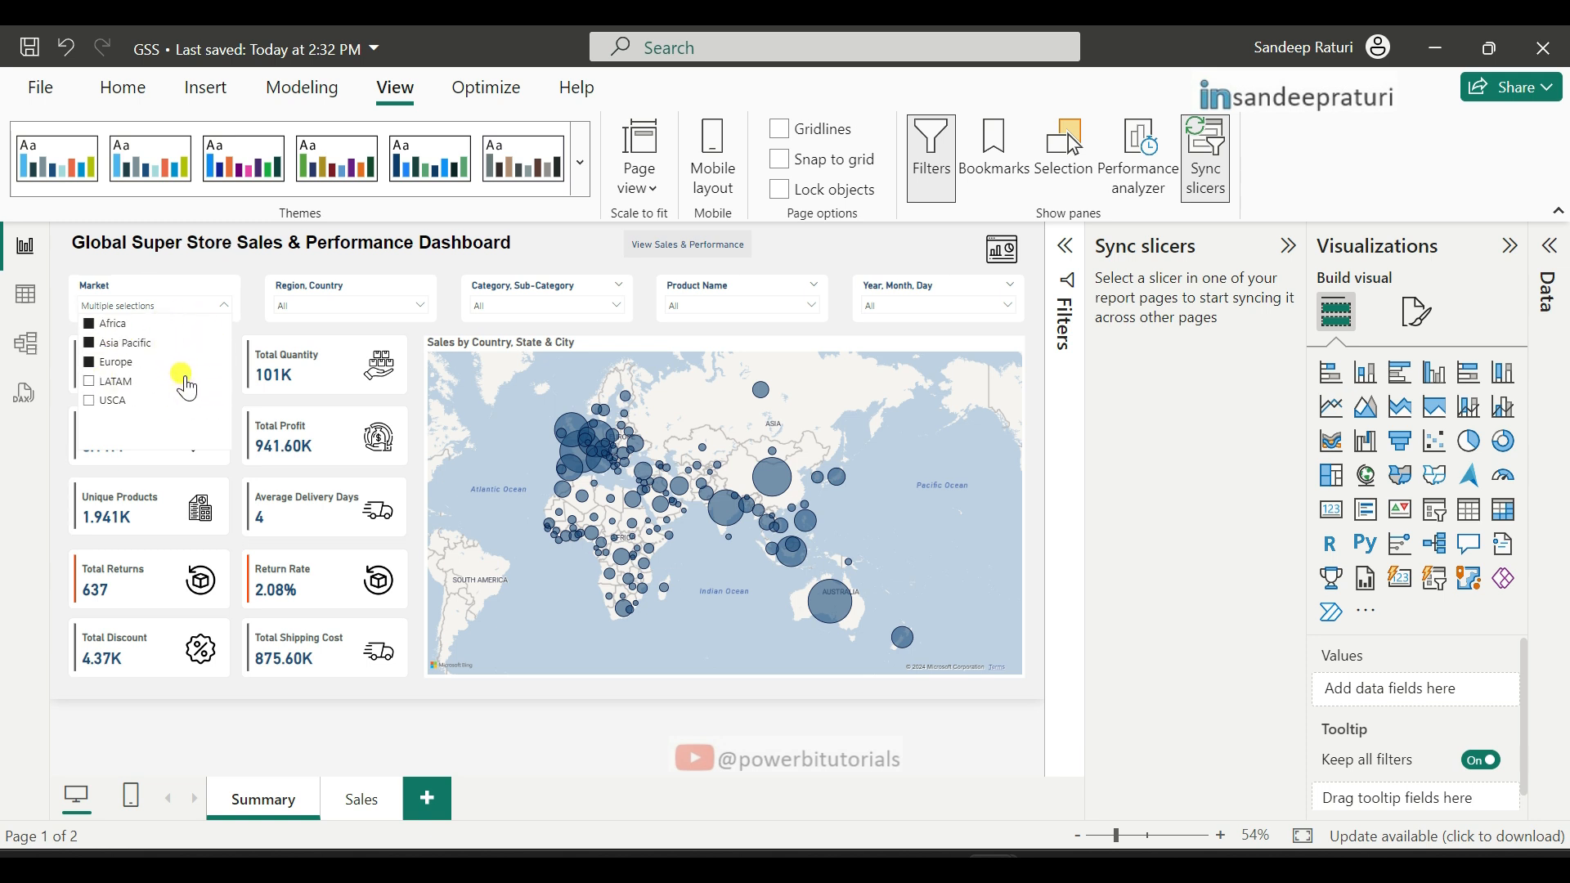
# Step: Filter the Region, Country slicer to Central Asia on the Summary page and switch it to Central Africa on the Sales page
pyautogui.click(312, 299)
pyautogui.click(286, 323)
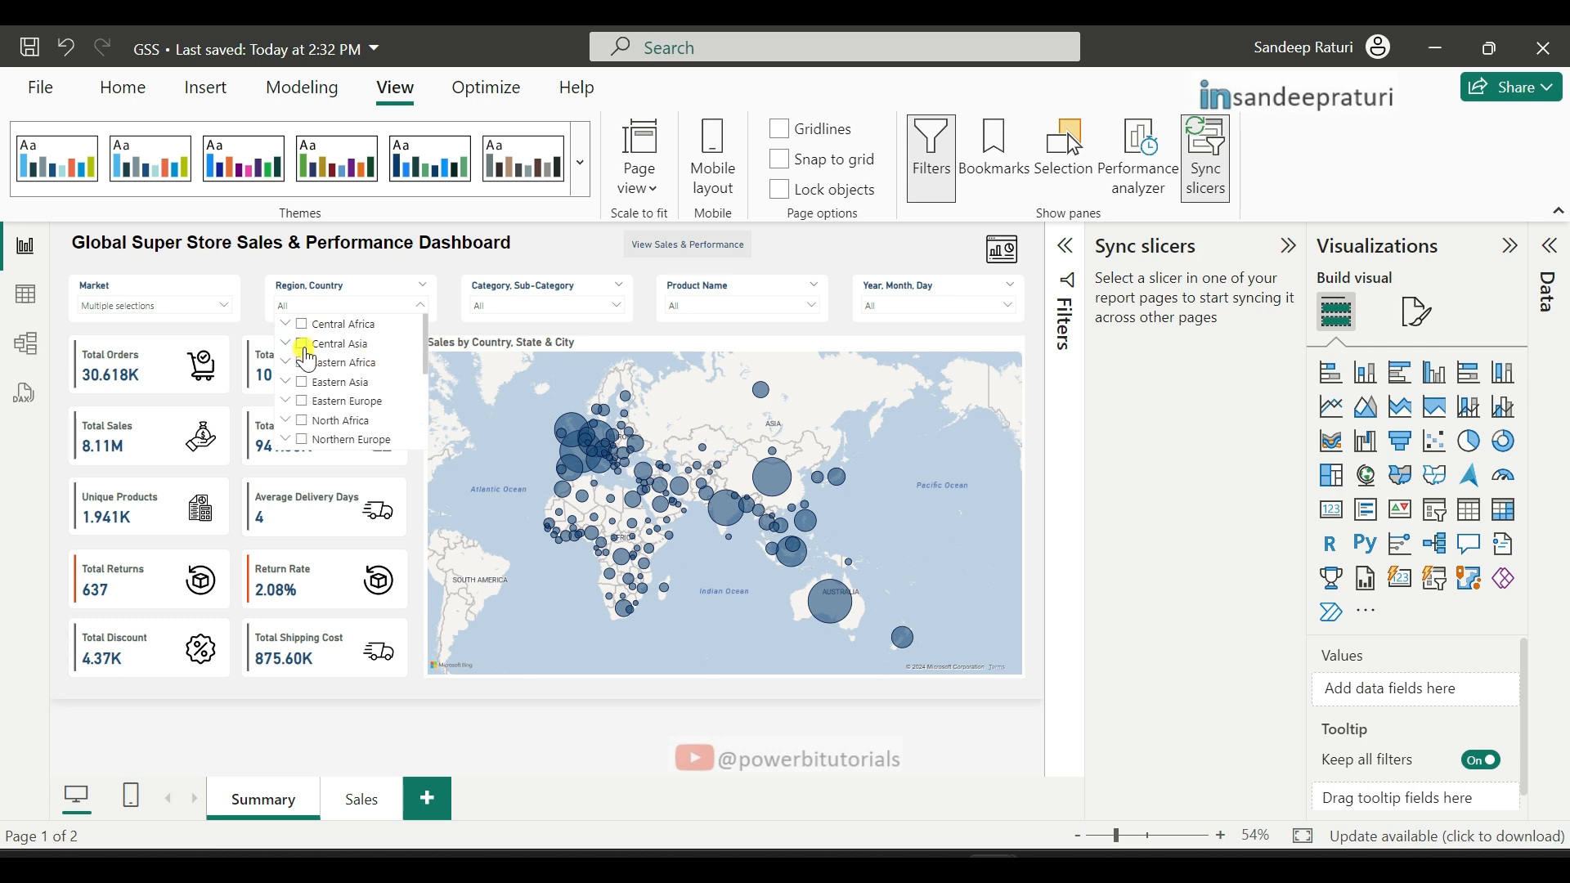
pyautogui.click(302, 343)
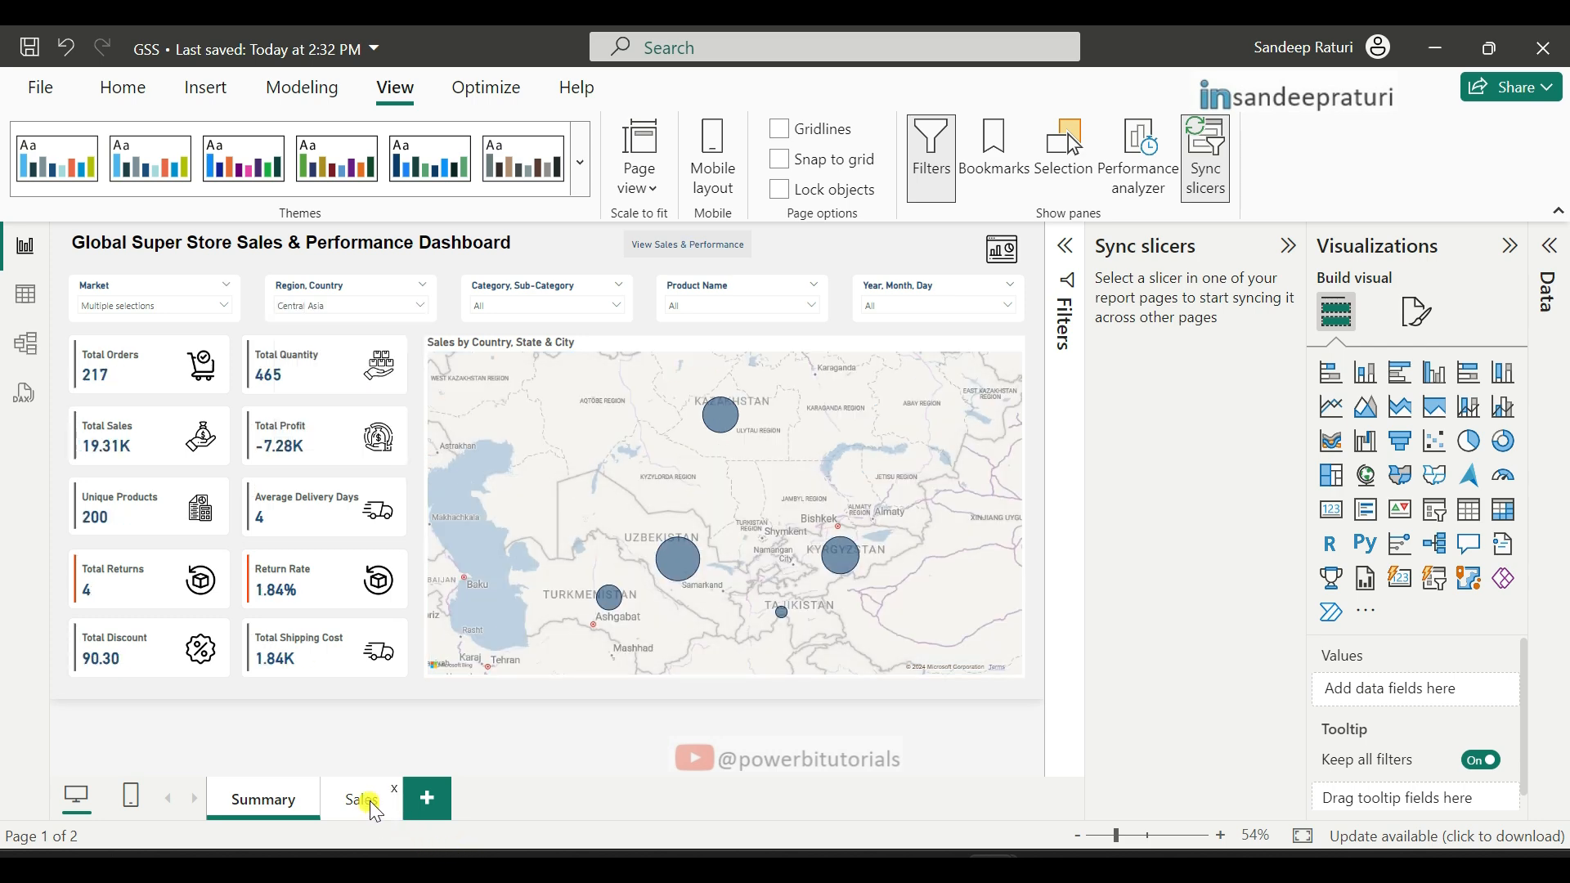
pyautogui.click(368, 800)
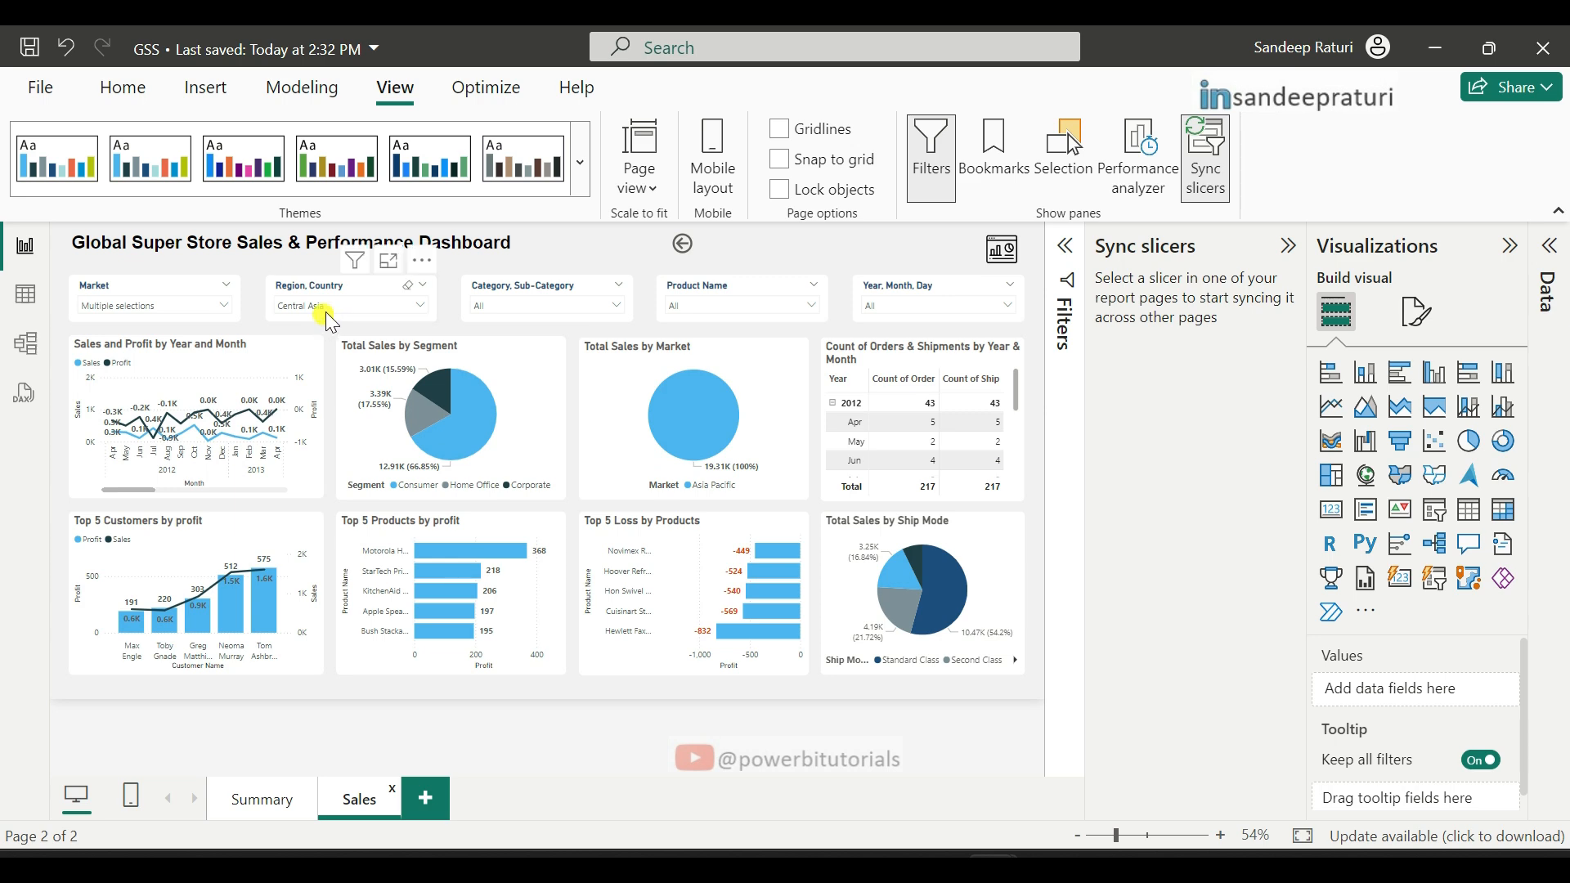
pyautogui.click(350, 305)
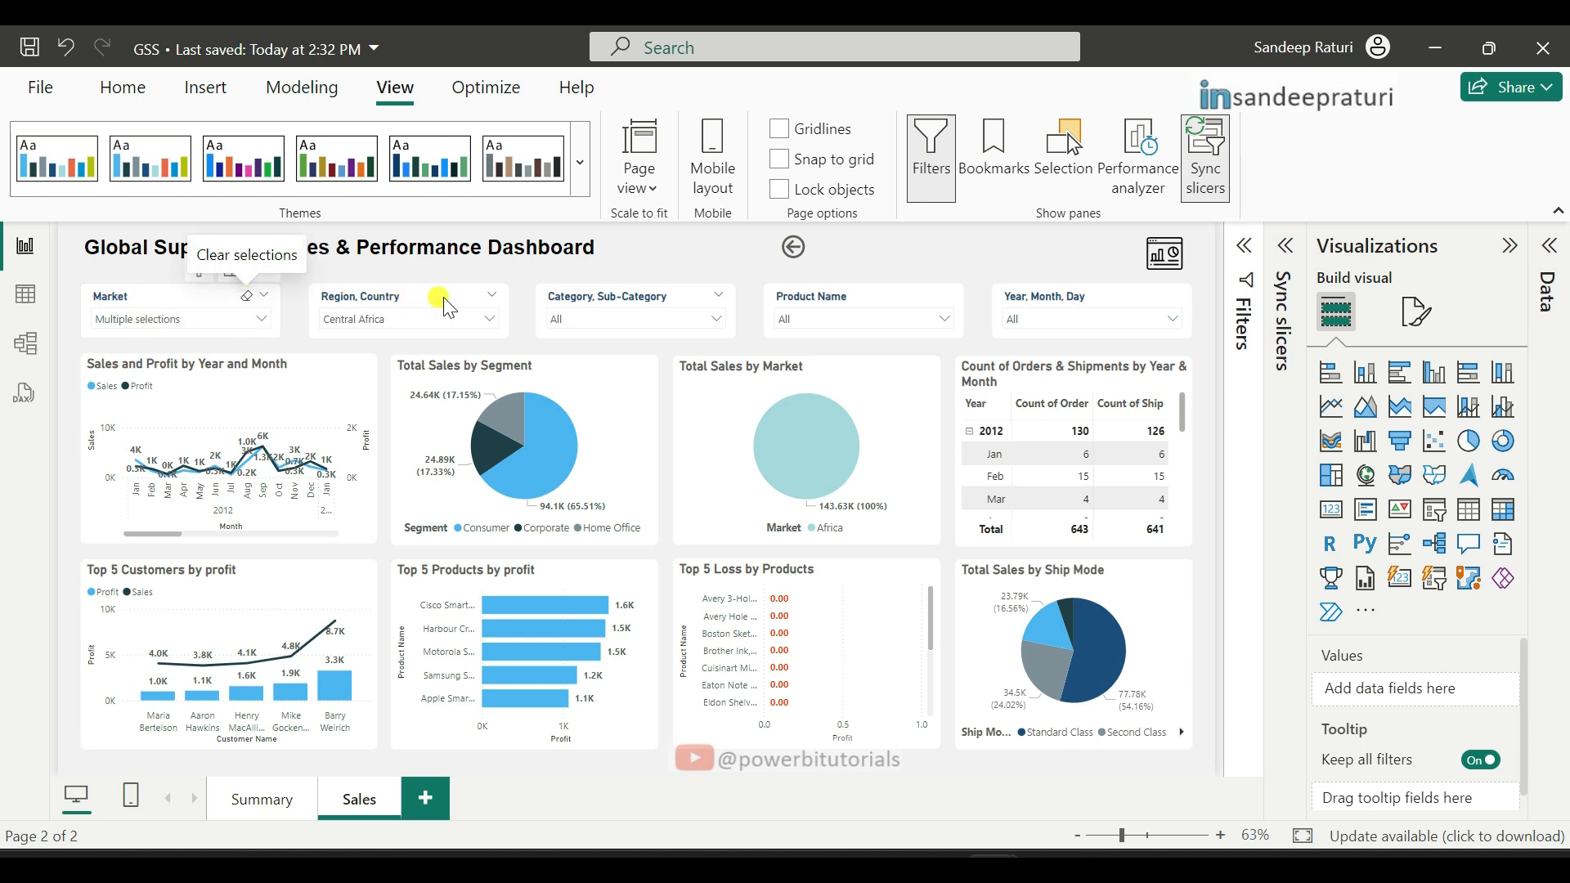
# Step: Clear the Market and Region, Country slicer selections on the Sales page and hide the slicer sync settings
pyautogui.click(246, 295)
pyautogui.click(478, 299)
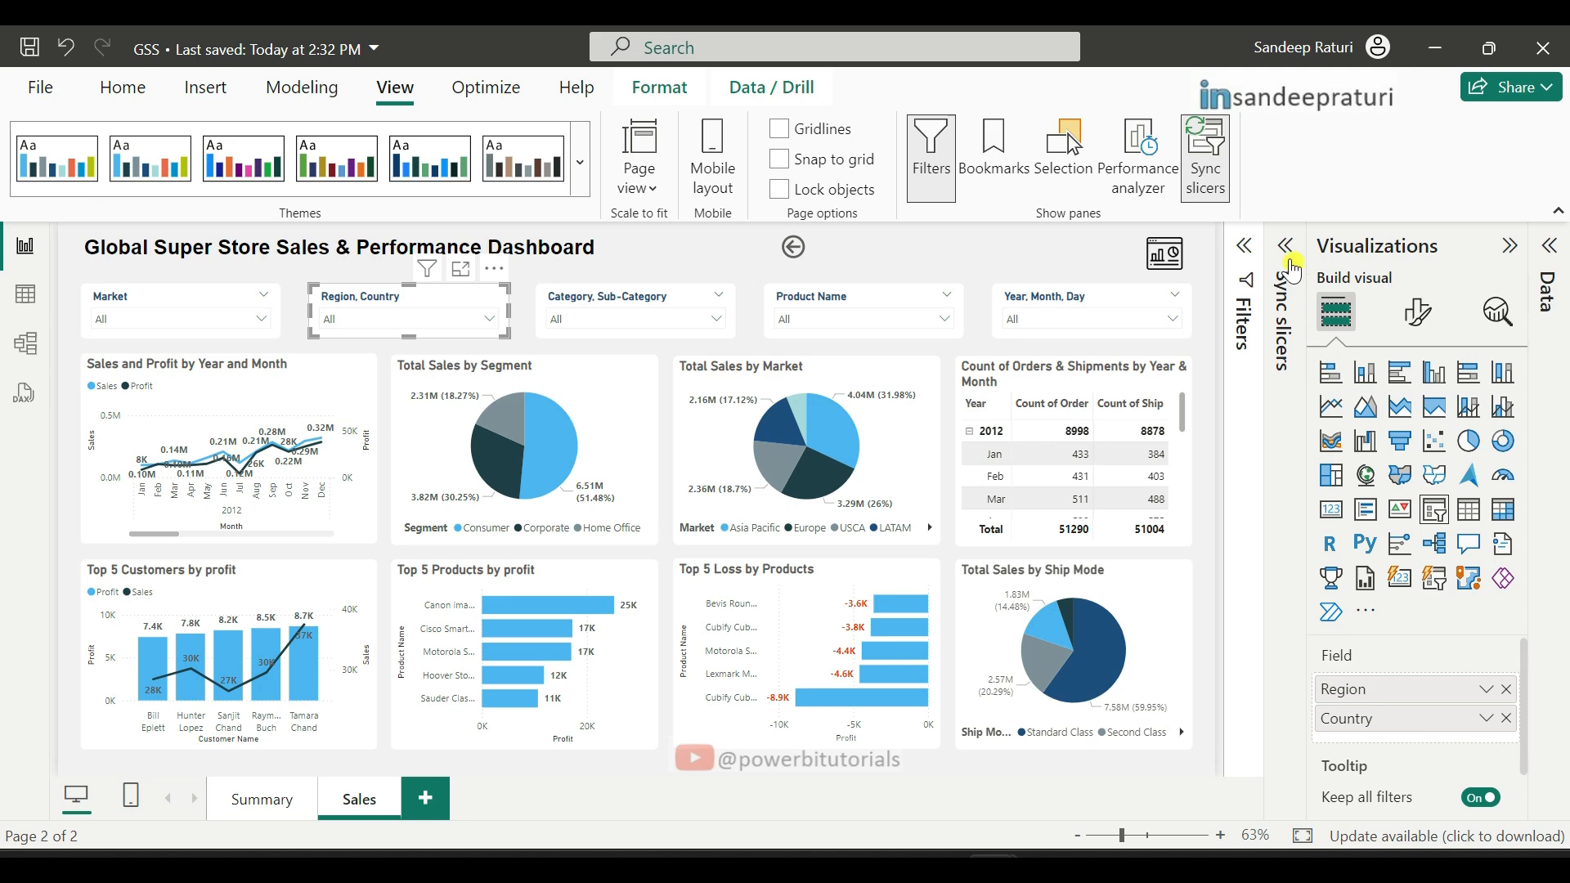
pyautogui.click(1285, 246)
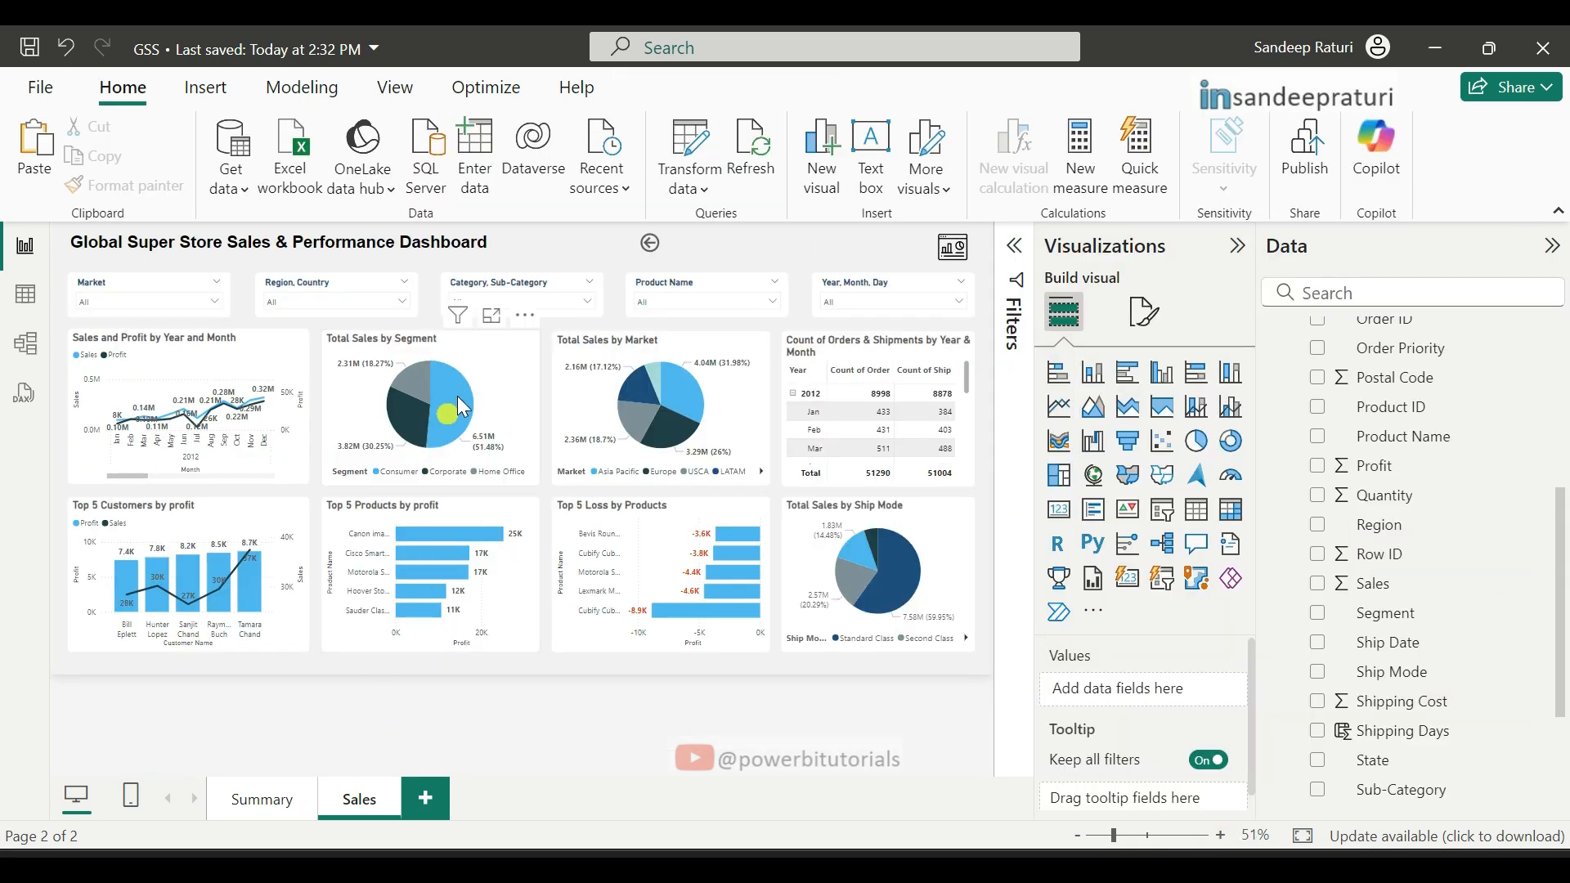
# Step: Replace the Sales page's title text with "Sales & performance"
pyautogui.moveTo(471, 243); pyautogui.dragTo(77, 260)
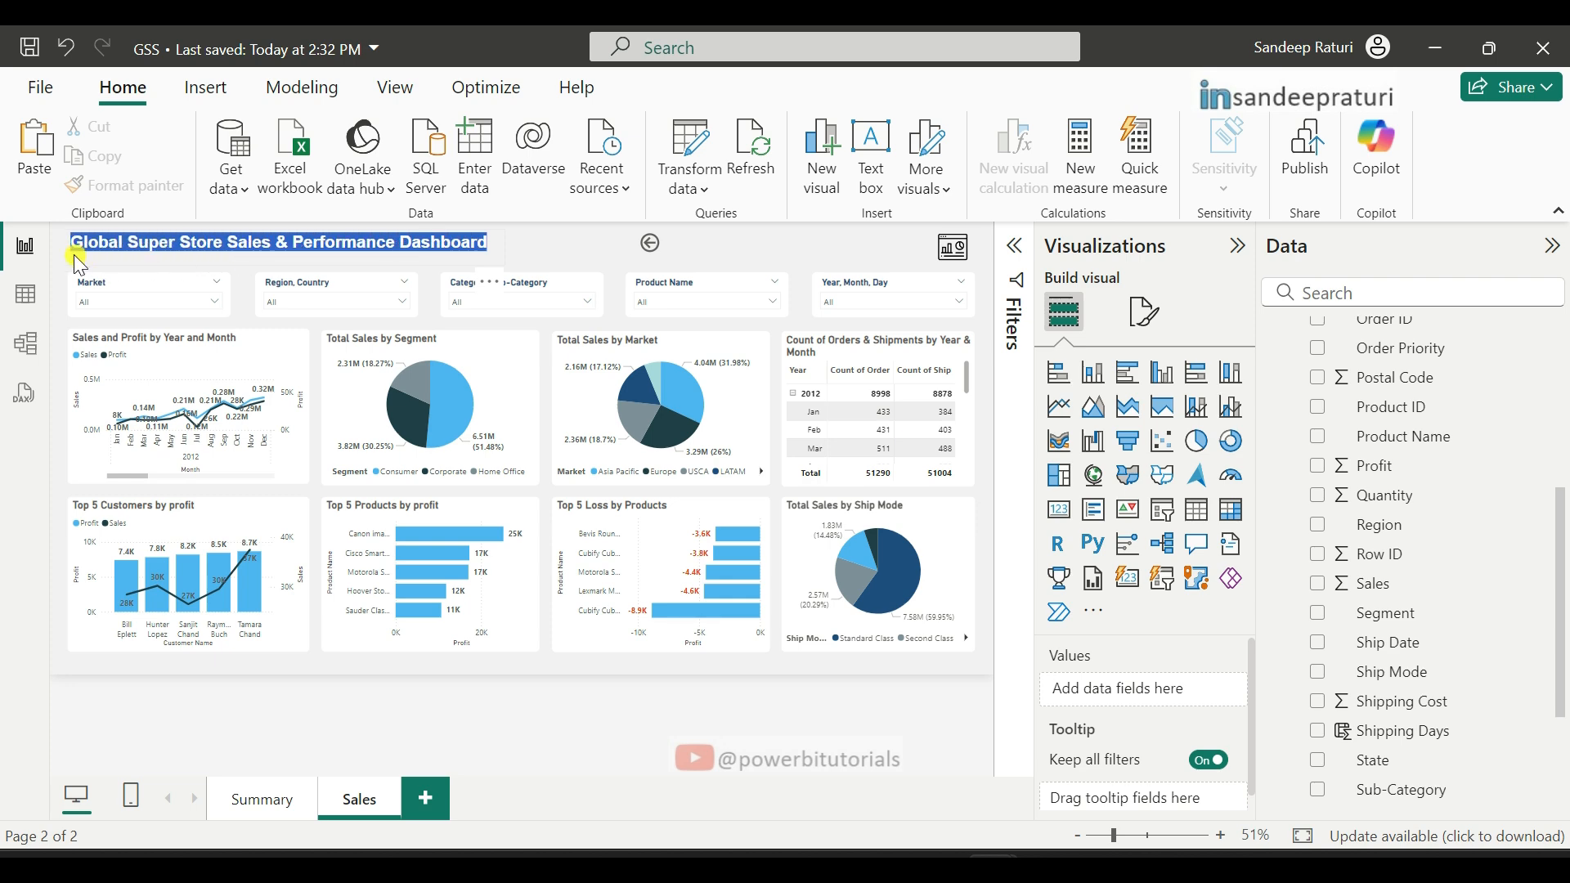
pyautogui.write('Sales & performance')
pyautogui.click(61, 352)
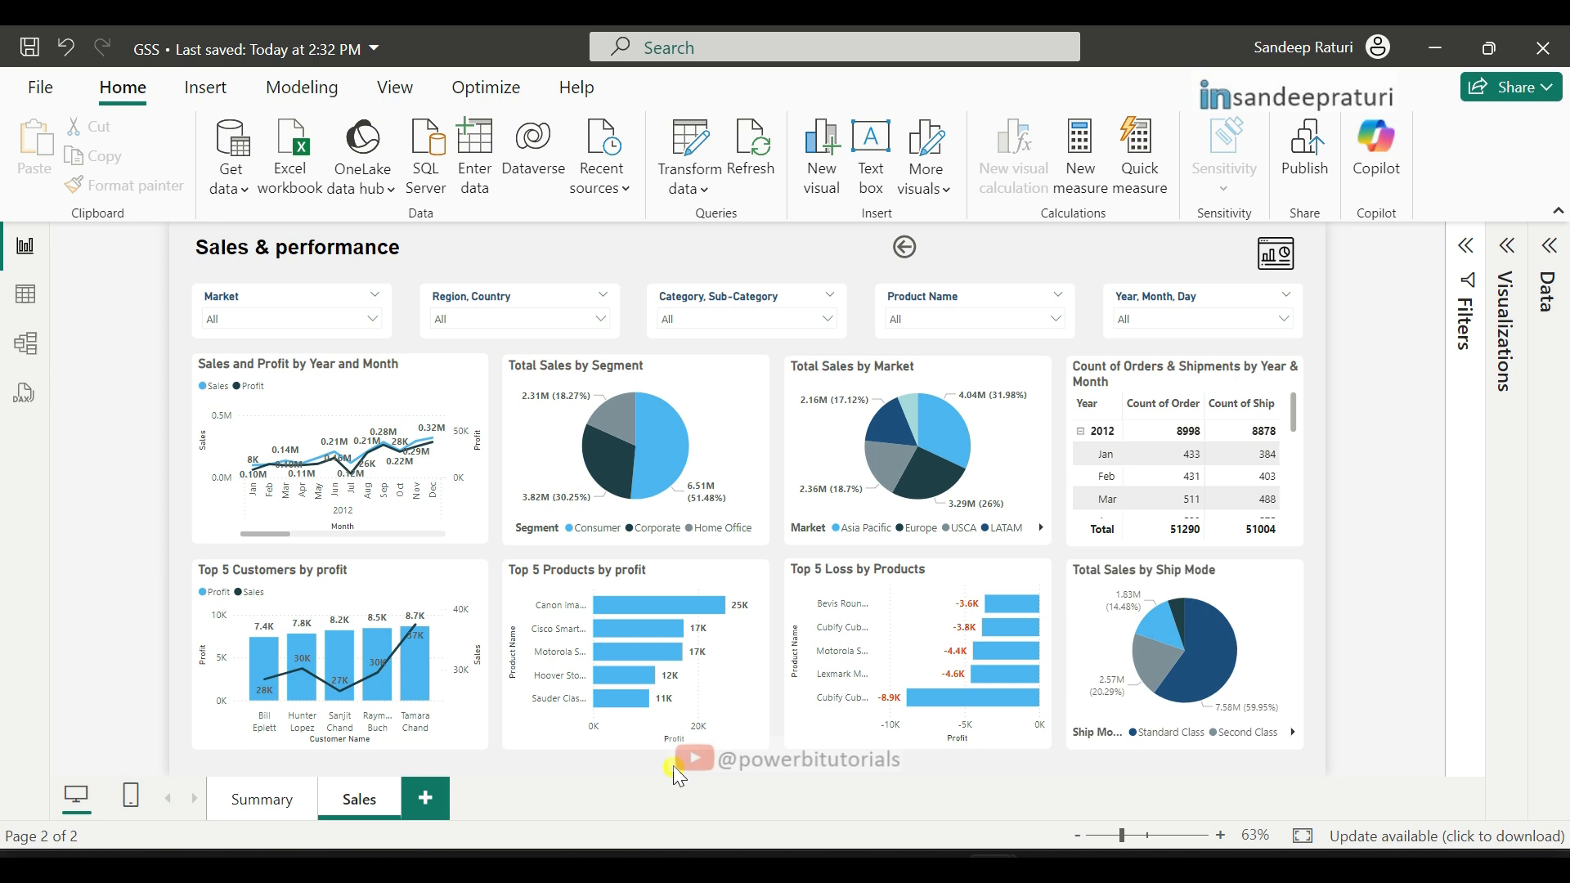
# Step: Add a new report page and look up the canvas size and colors in the Colors.txt notes
pyautogui.click(427, 799)
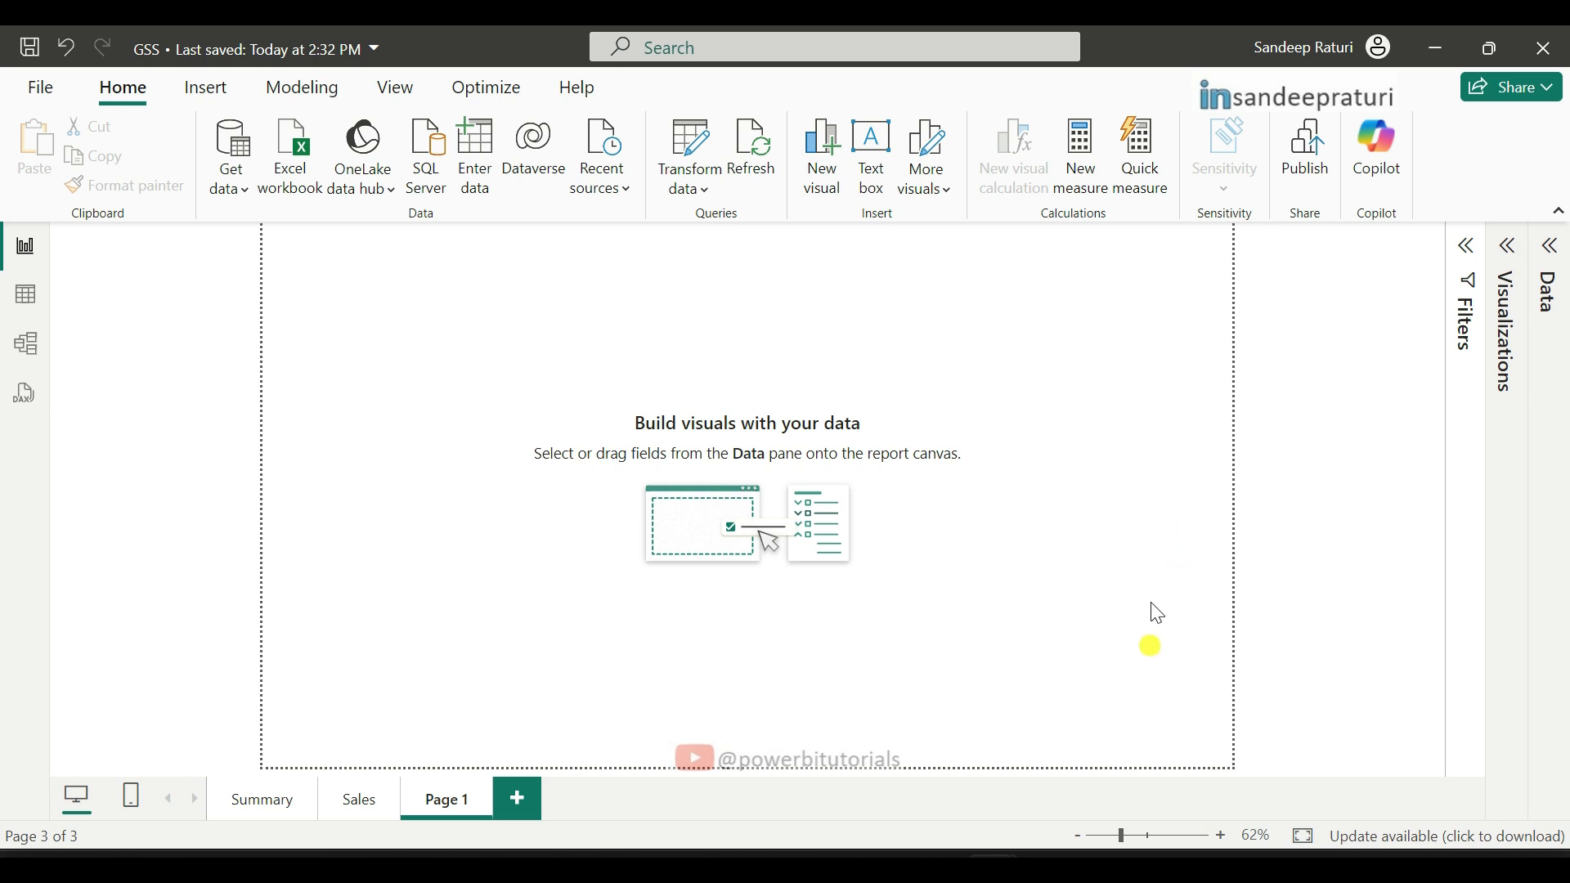
pyautogui.click(1048, 868)
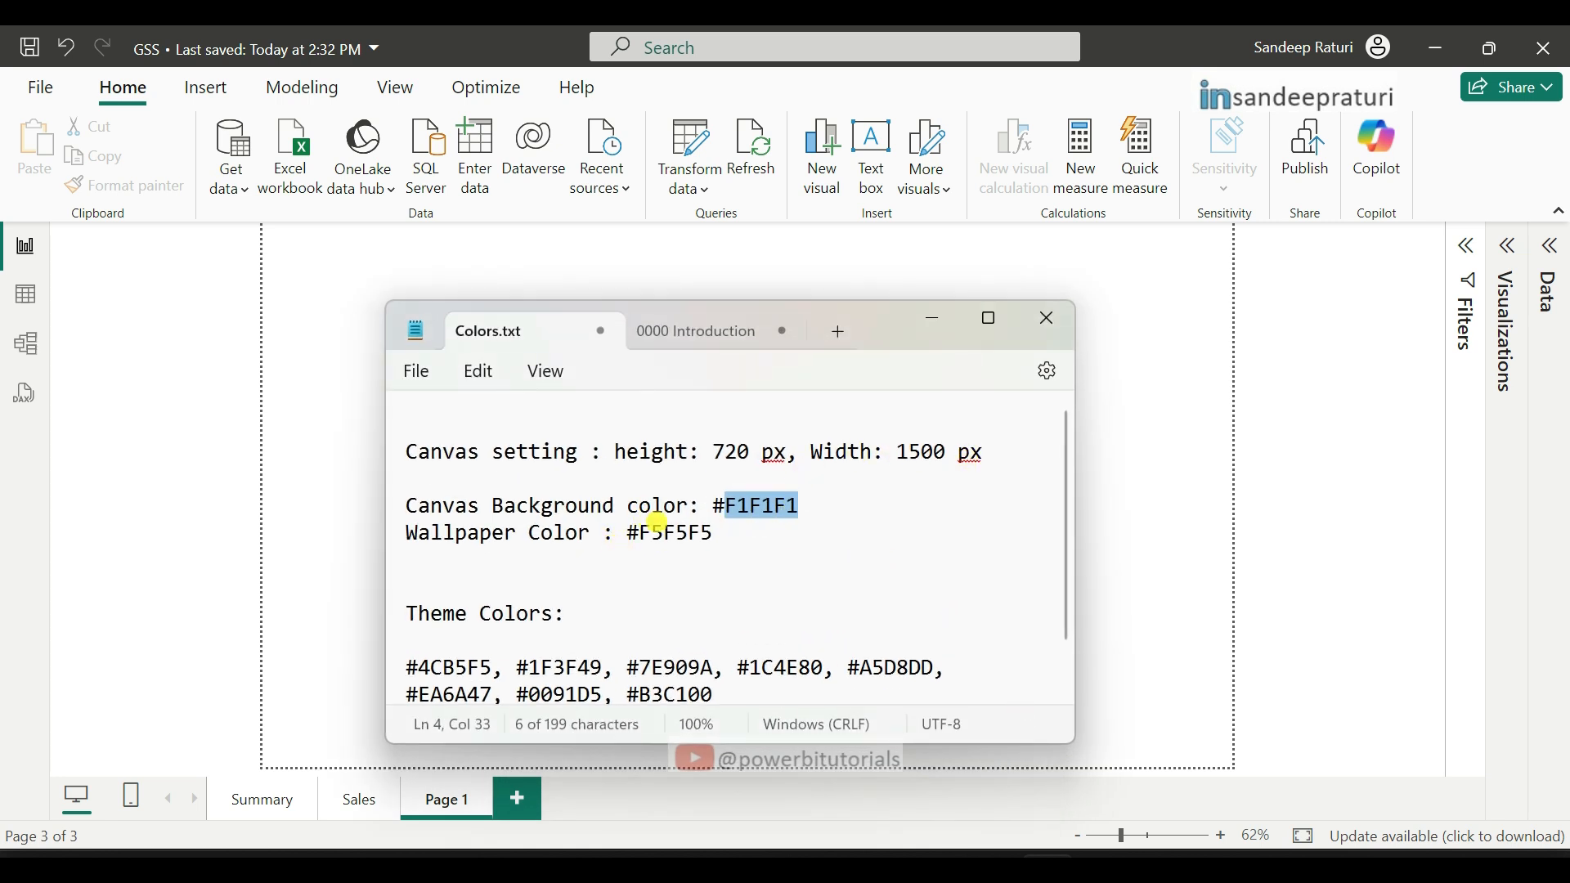
pyautogui.click(820, 550)
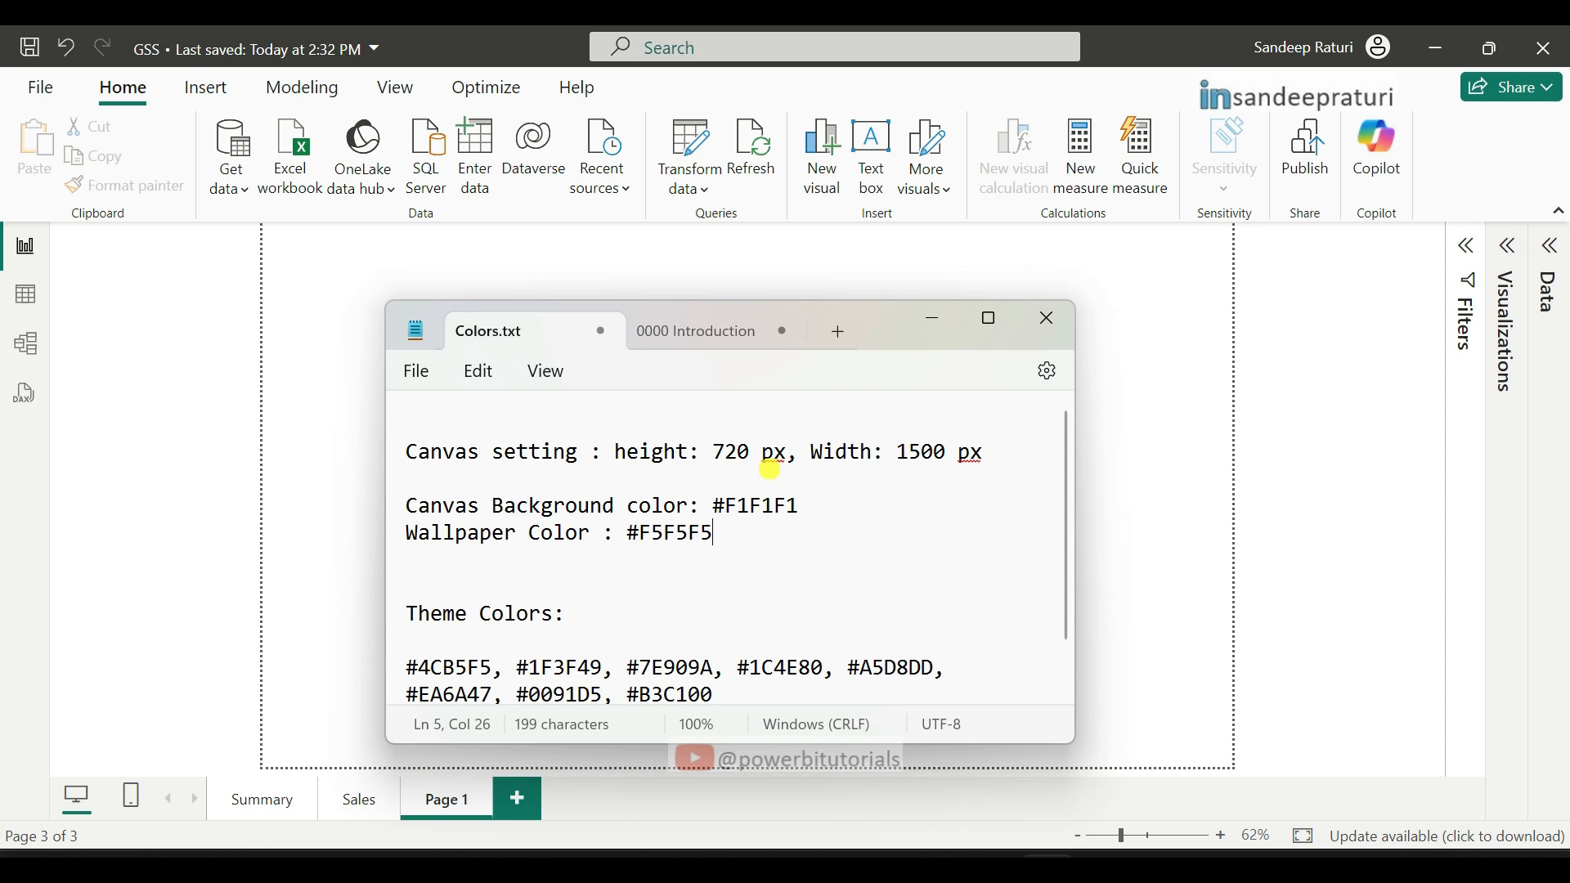
# Step: Set the new page's canvas type to Custom with a width of 1500 px and use the Fit to page view
pyautogui.click(1509, 247)
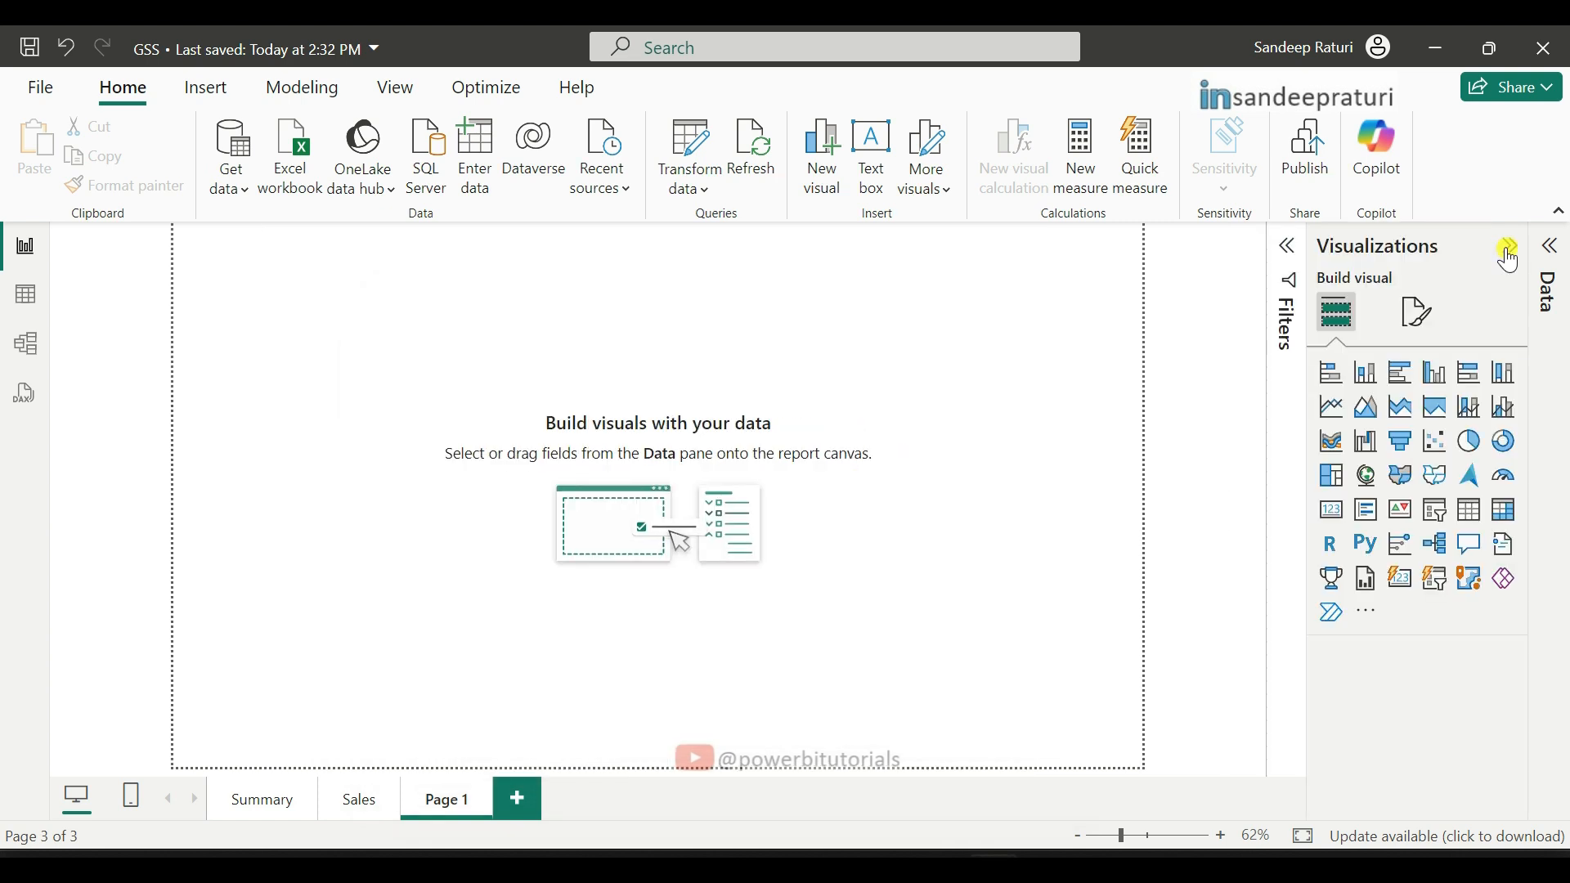
pyautogui.click(1420, 319)
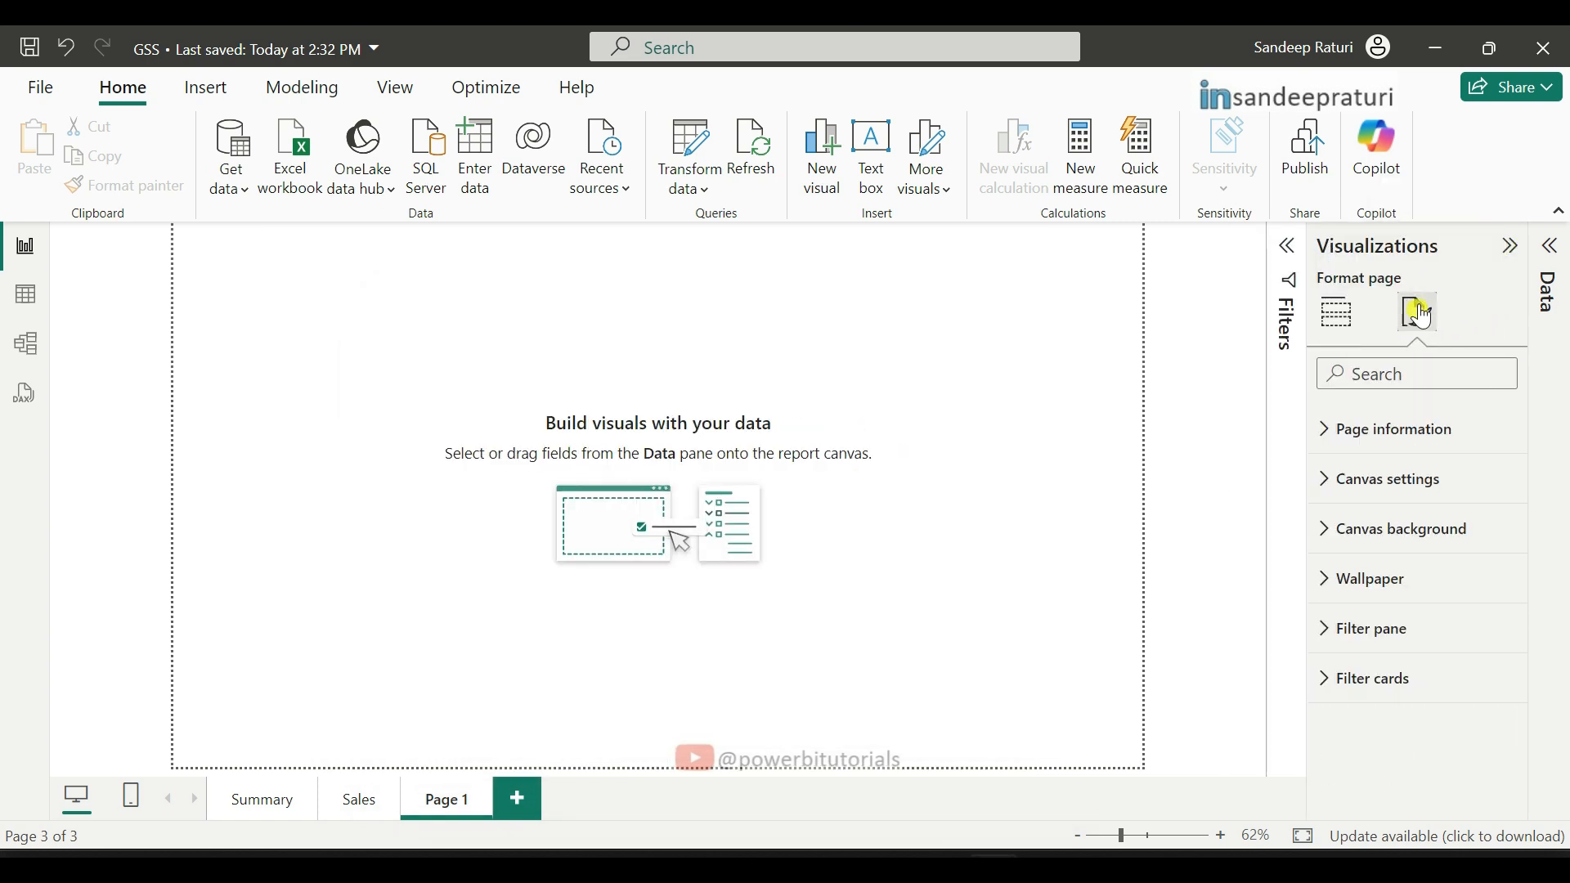
pyautogui.click(1400, 482)
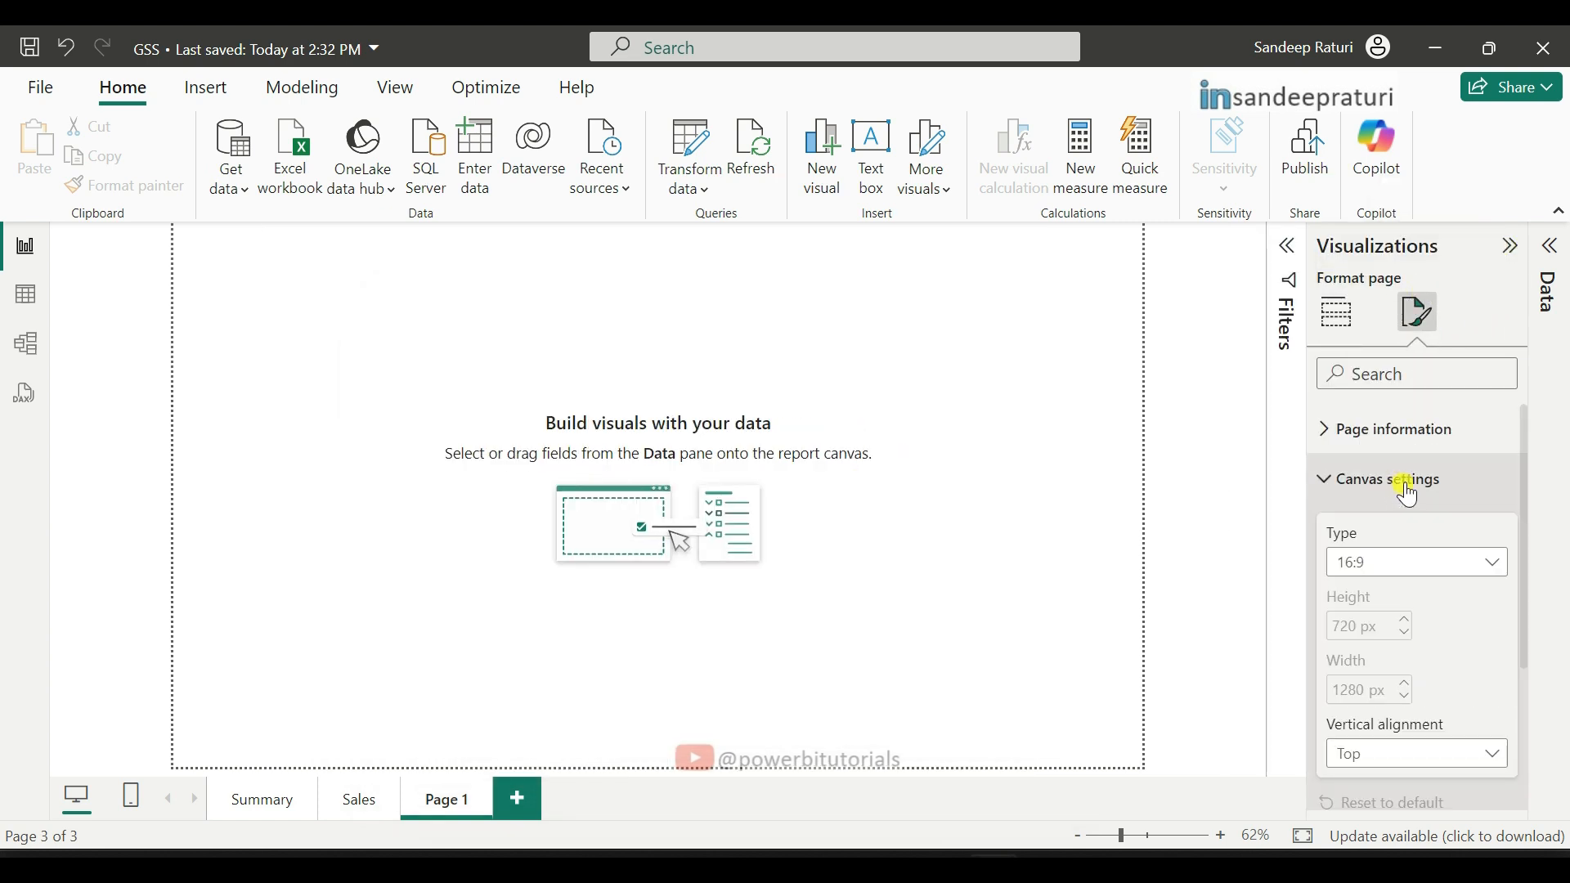
pyautogui.click(1412, 566)
pyautogui.click(1357, 710)
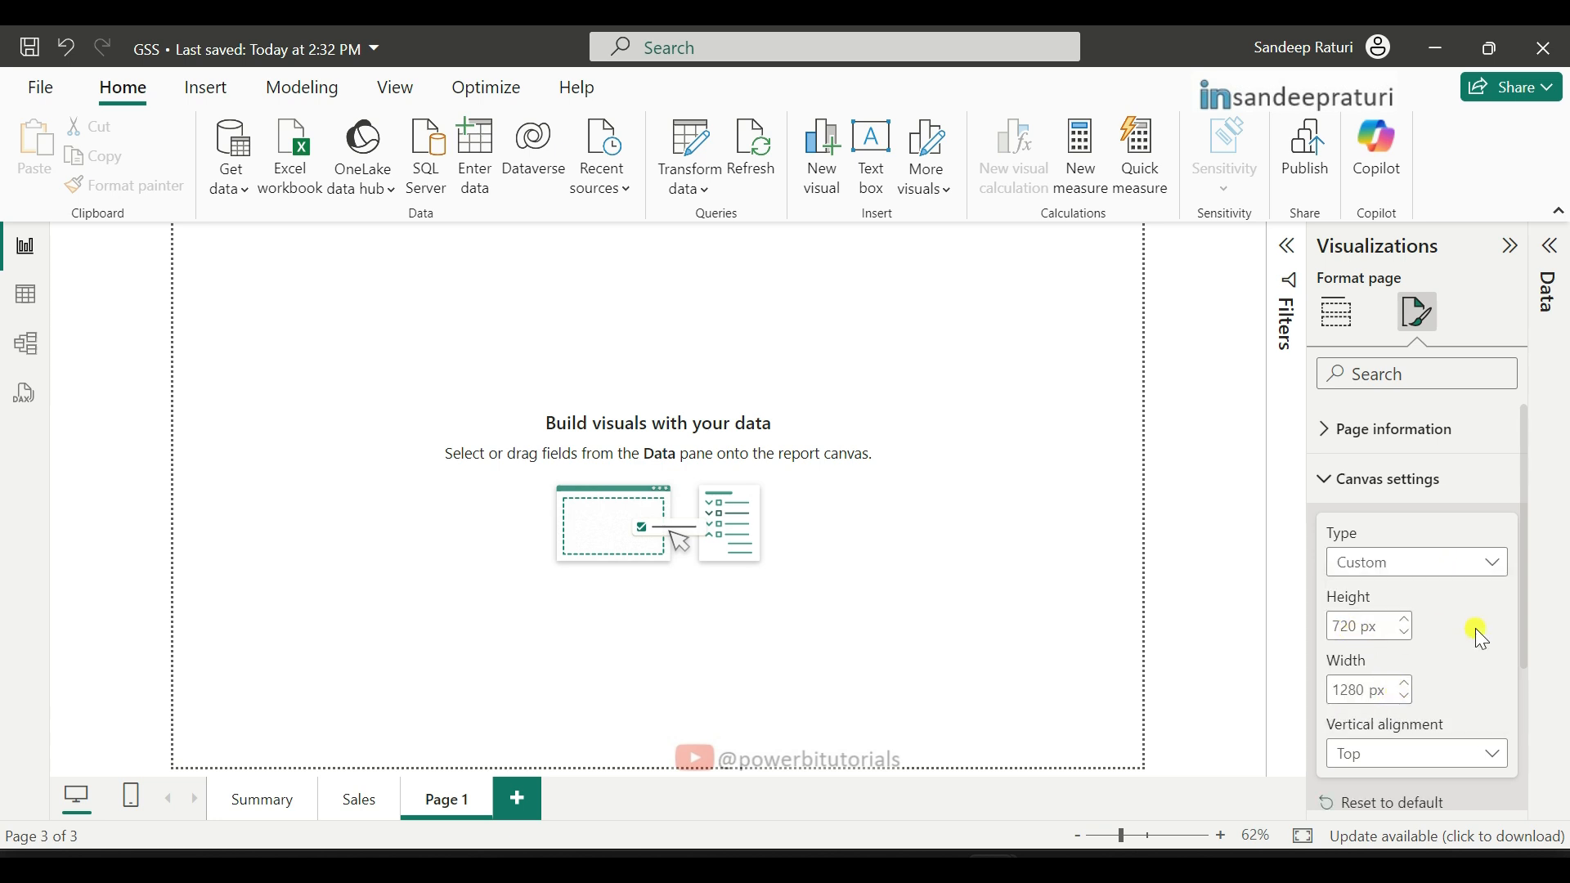
pyautogui.write('1')
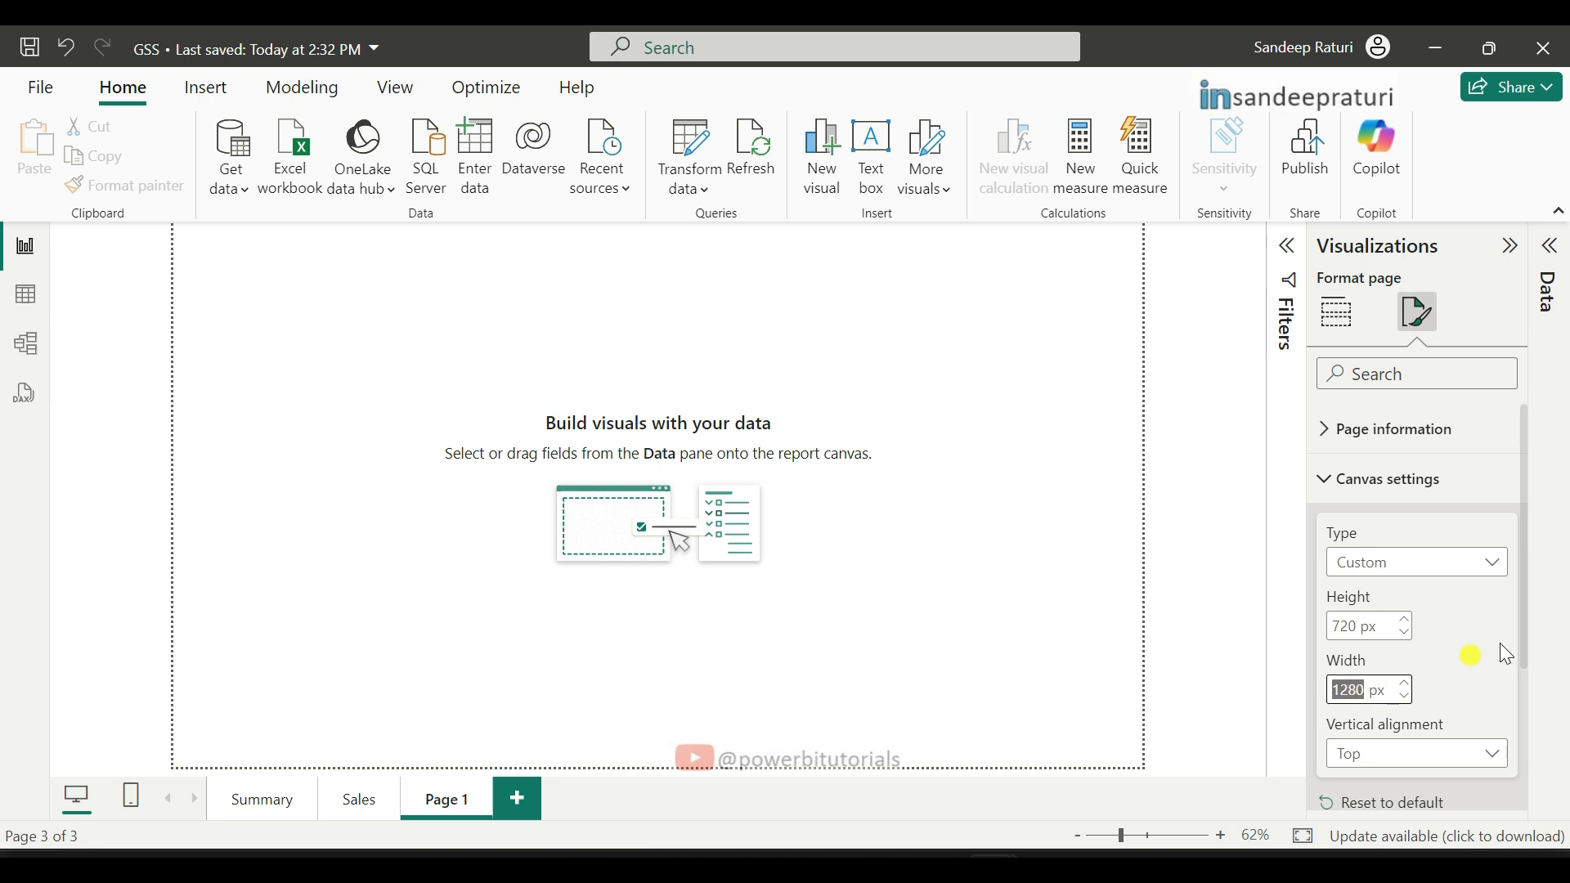
pyautogui.write('5')
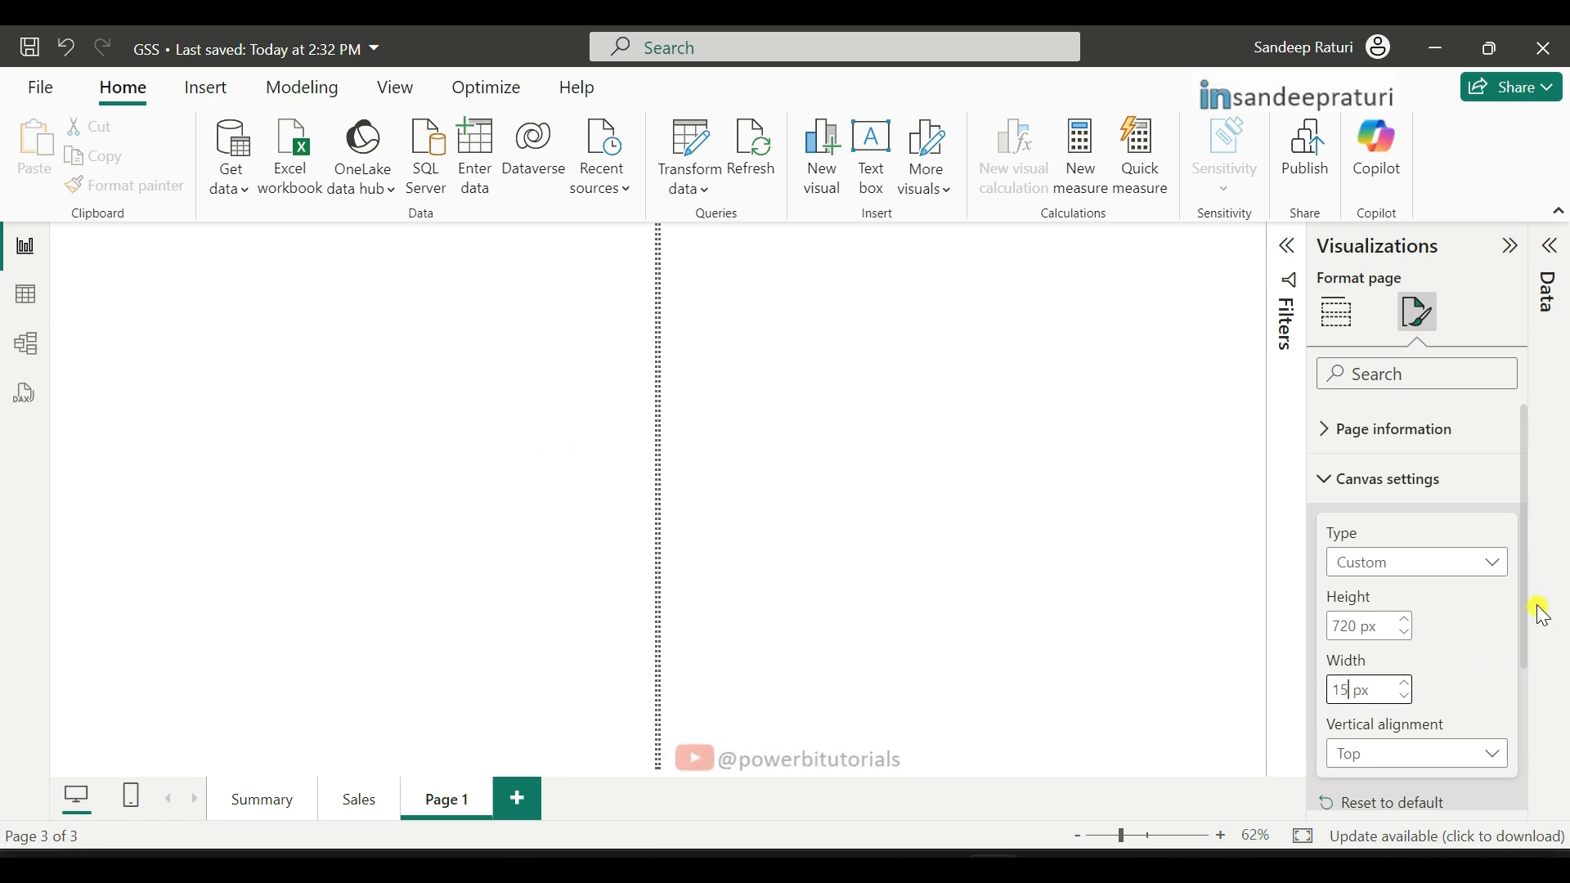
pyautogui.write('00')
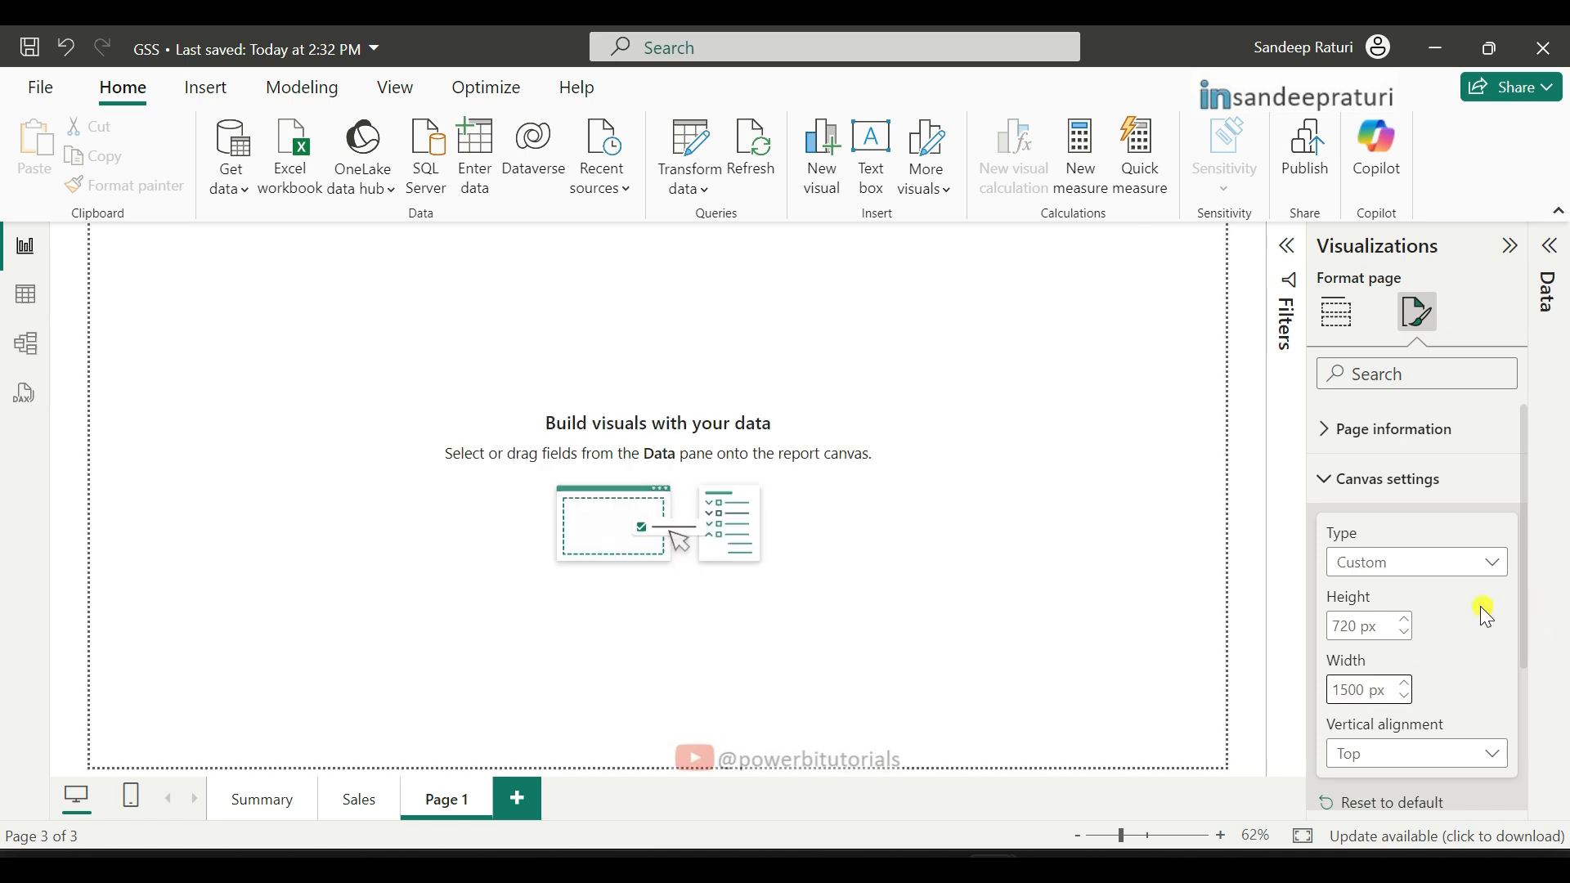
pyautogui.click(397, 90)
pyautogui.click(643, 186)
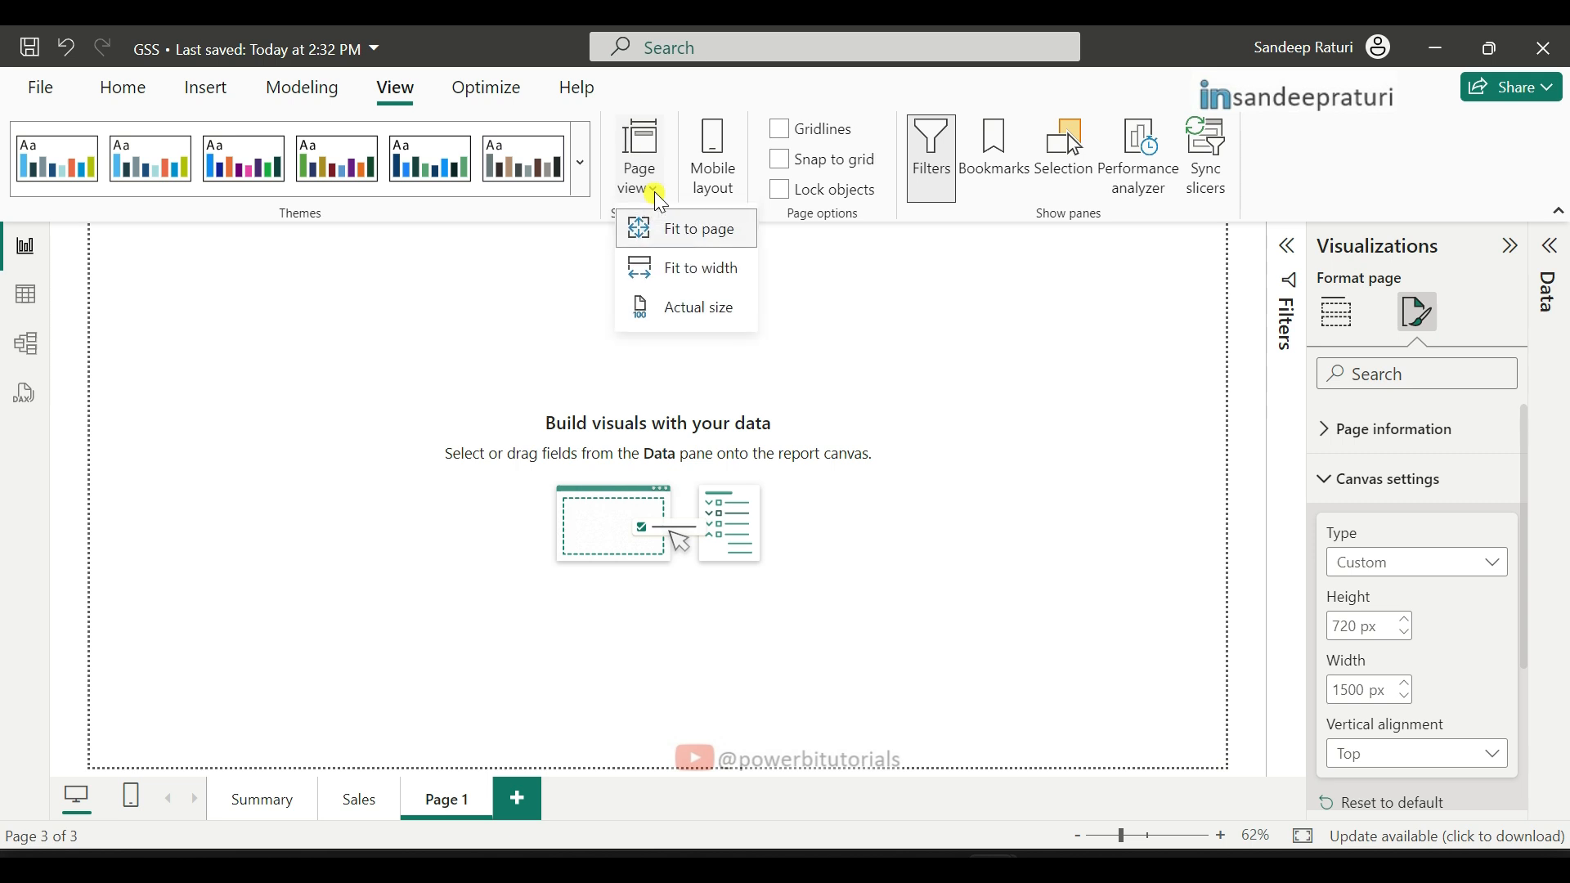
pyautogui.click(690, 238)
pyautogui.click(1325, 482)
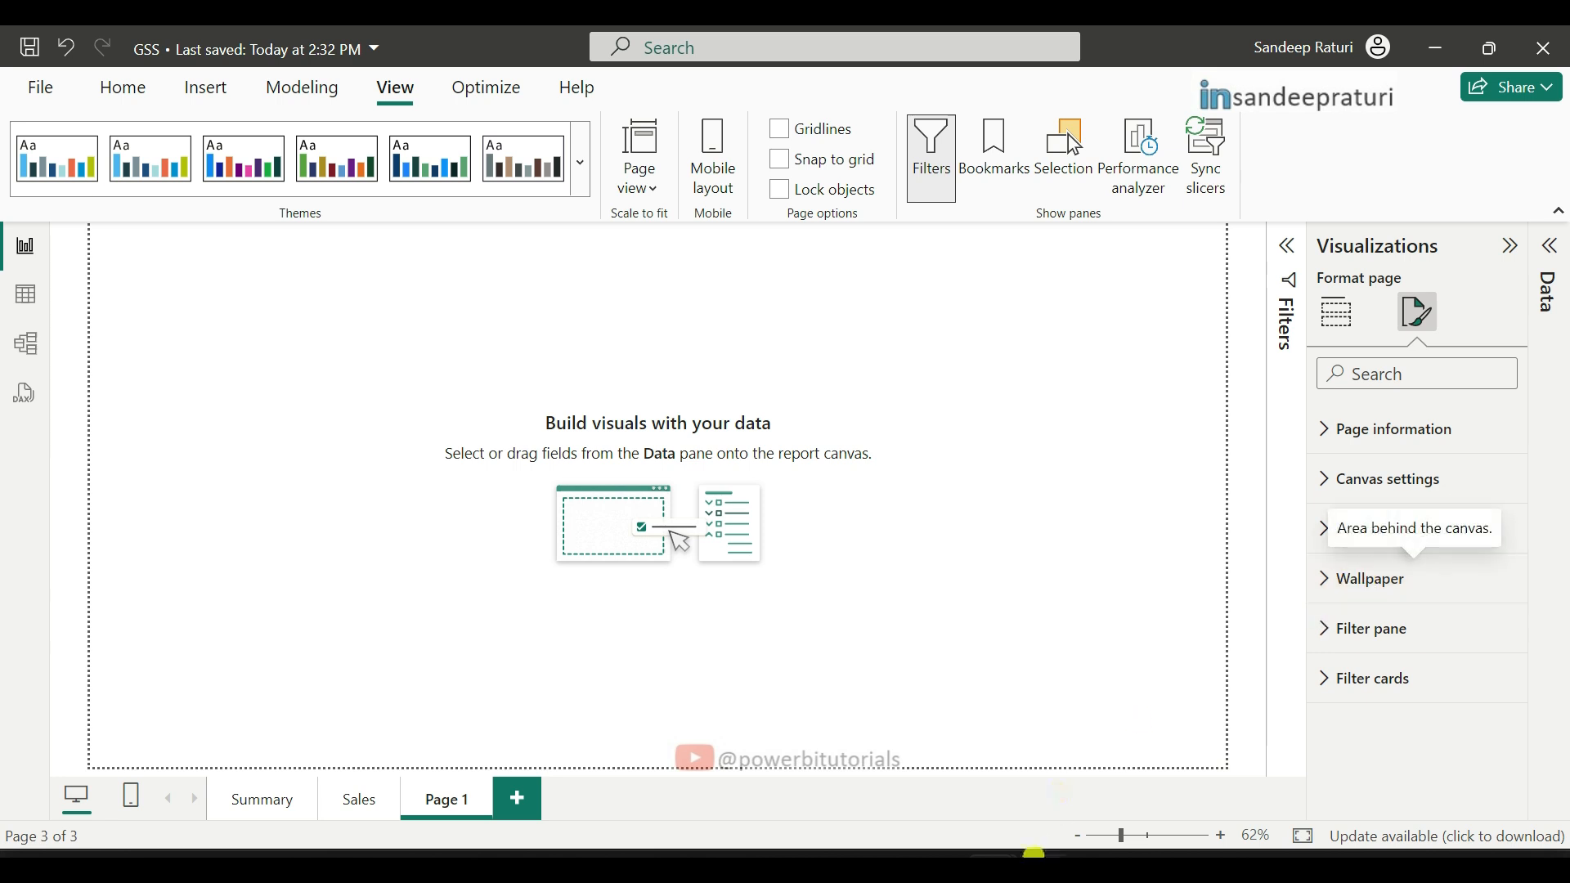
# Step: Apply the canvas background color #F1F1F1 from Colors.txt to the new page with 0% transparency
pyautogui.click(1035, 854)
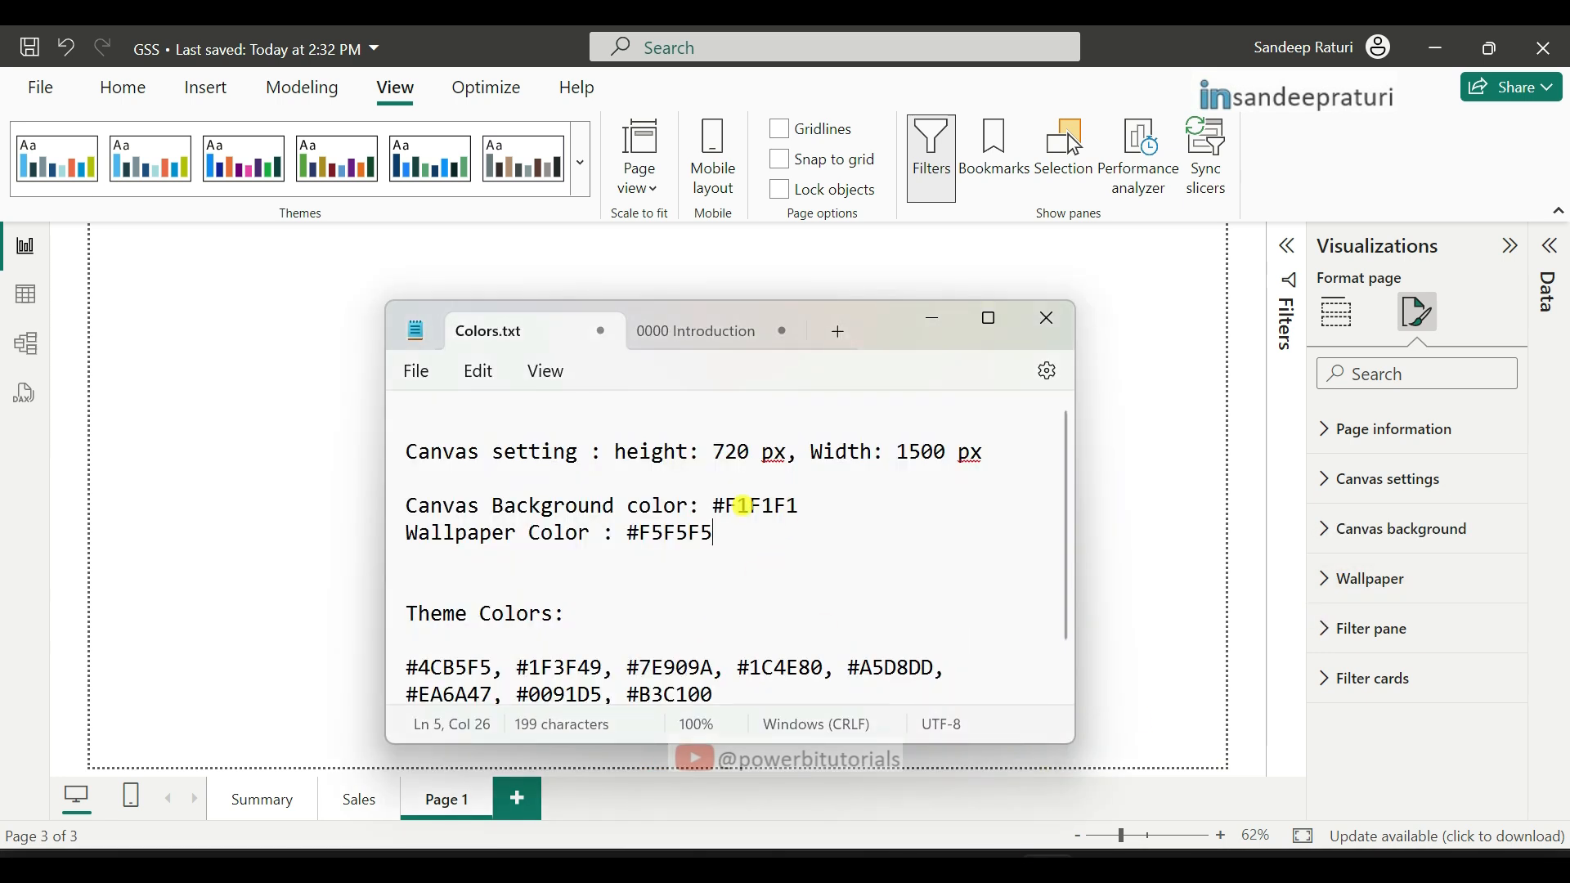
pyautogui.doubleClick(744, 507)
pyautogui.hotkey('ctrl', 'c')
pyautogui.click(1385, 539)
pyautogui.click(1400, 541)
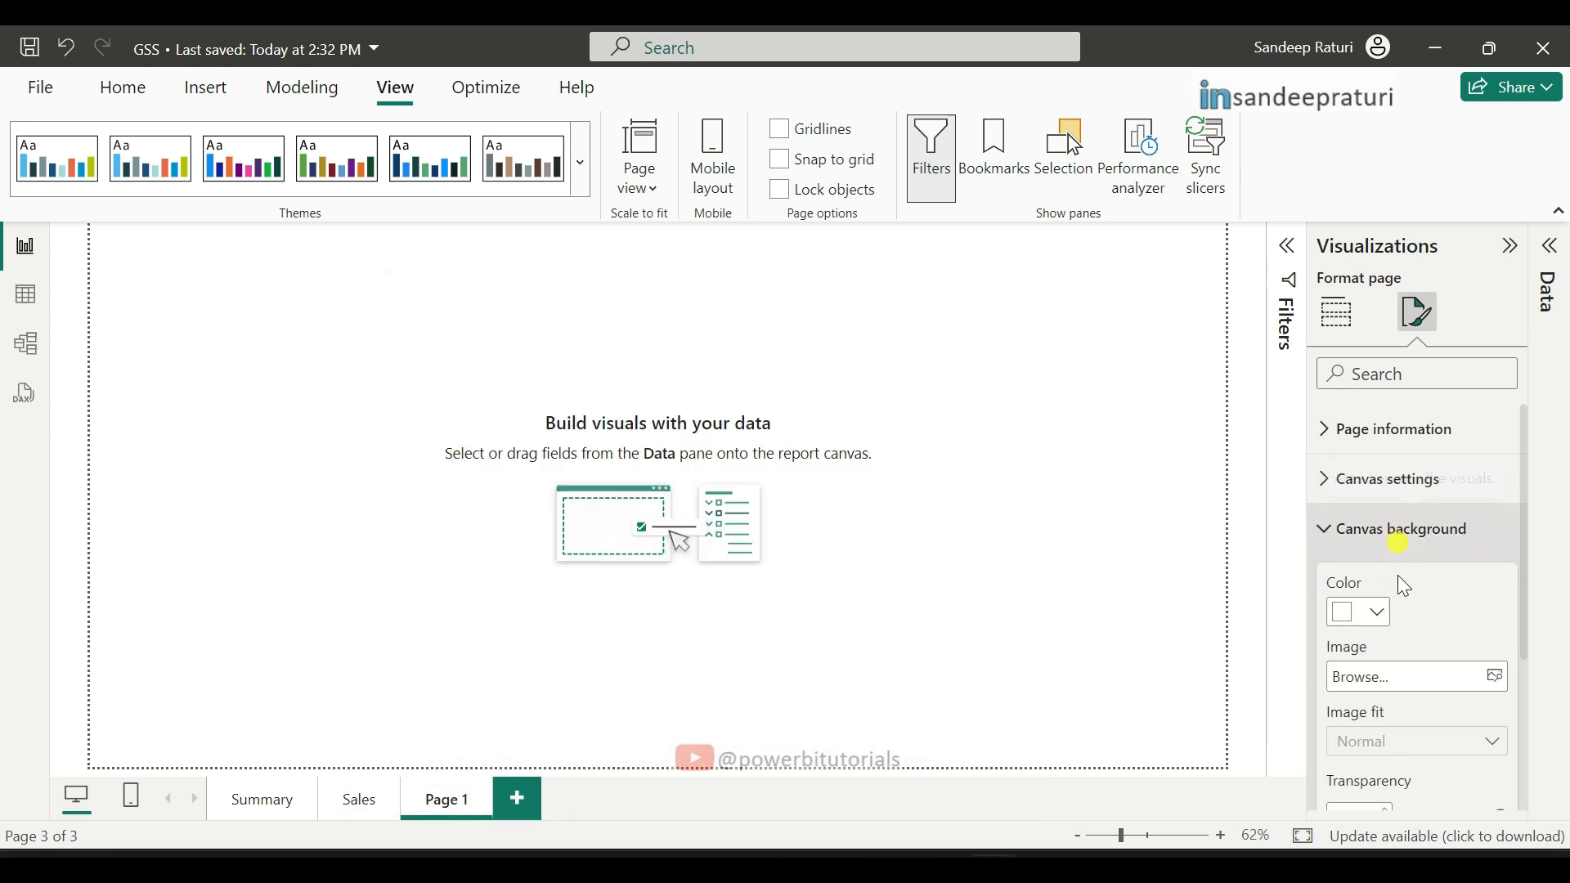
pyautogui.click(1377, 612)
pyautogui.click(1314, 558)
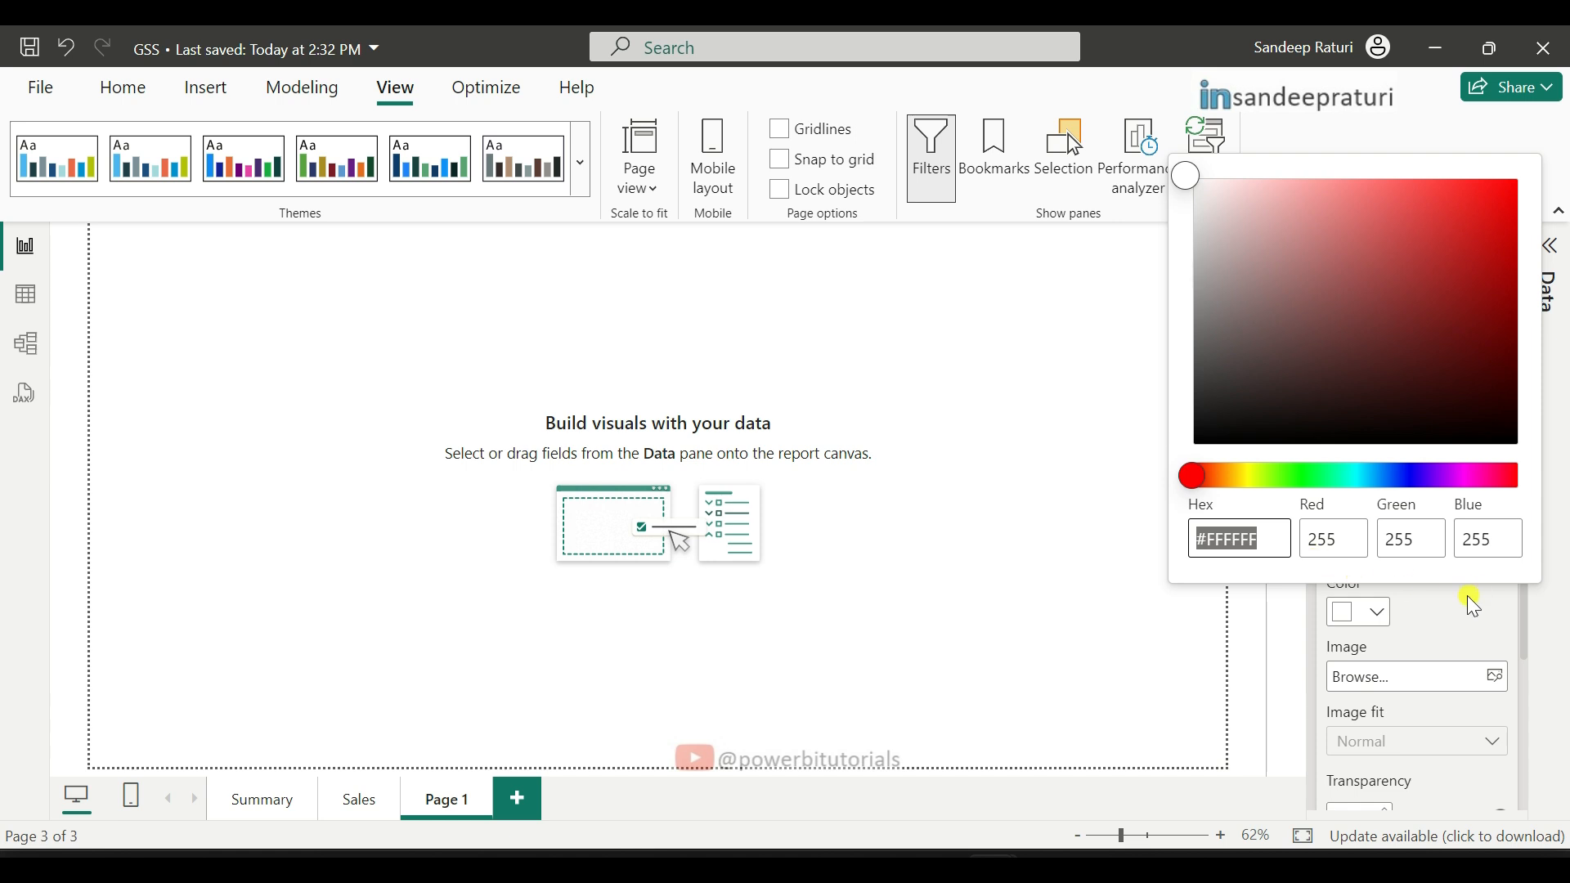
pyautogui.hotkey('ctrl', 'v')
pyautogui.scroll(-3, 1451, 607)
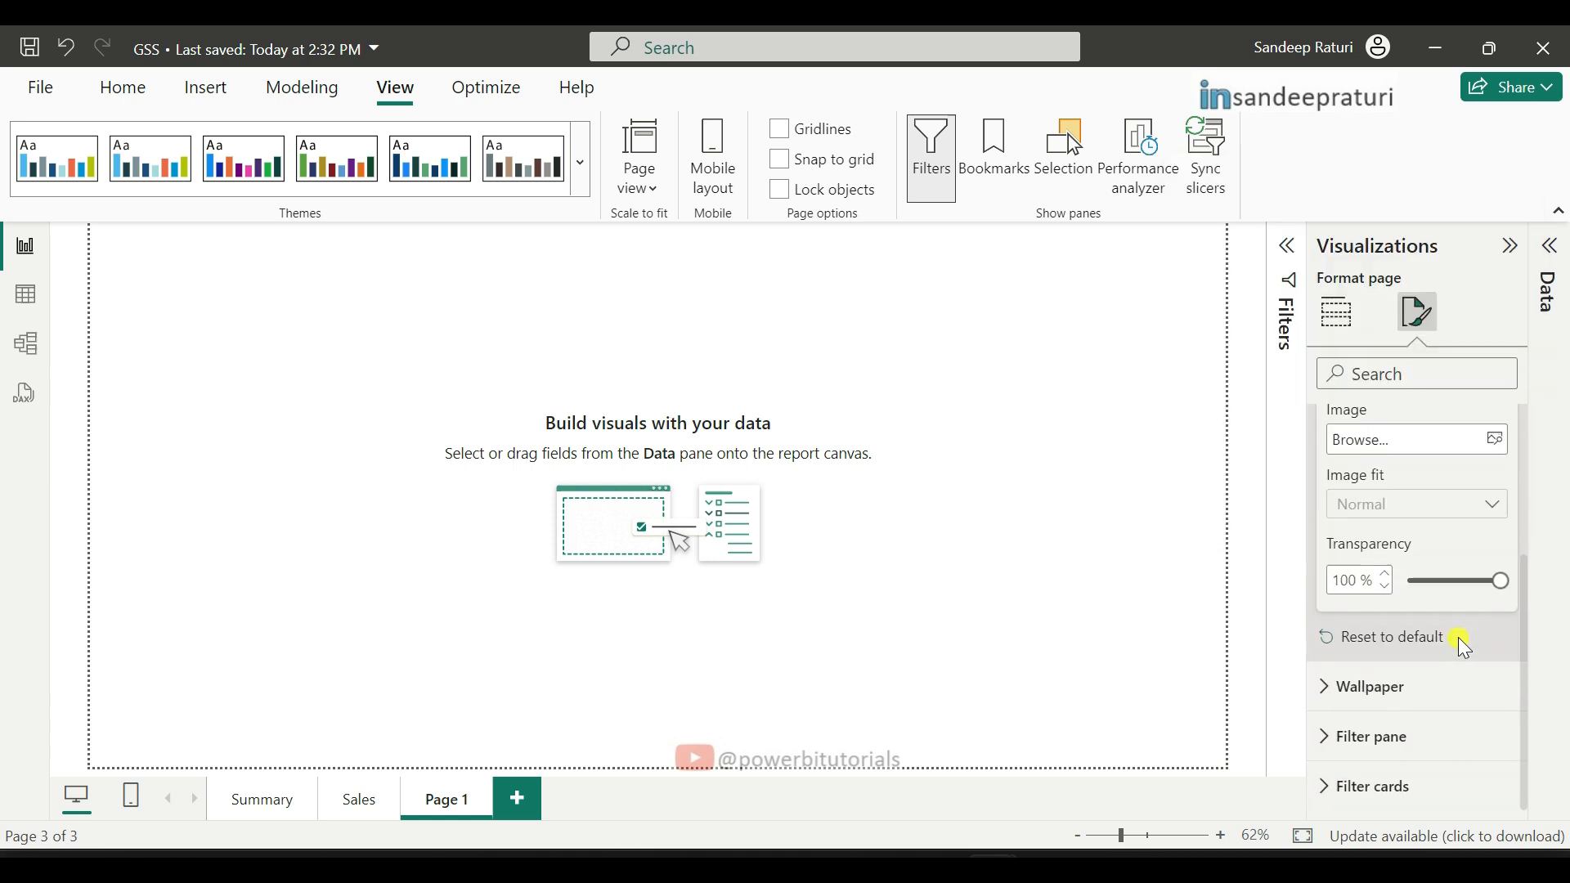
pyautogui.click(1408, 584)
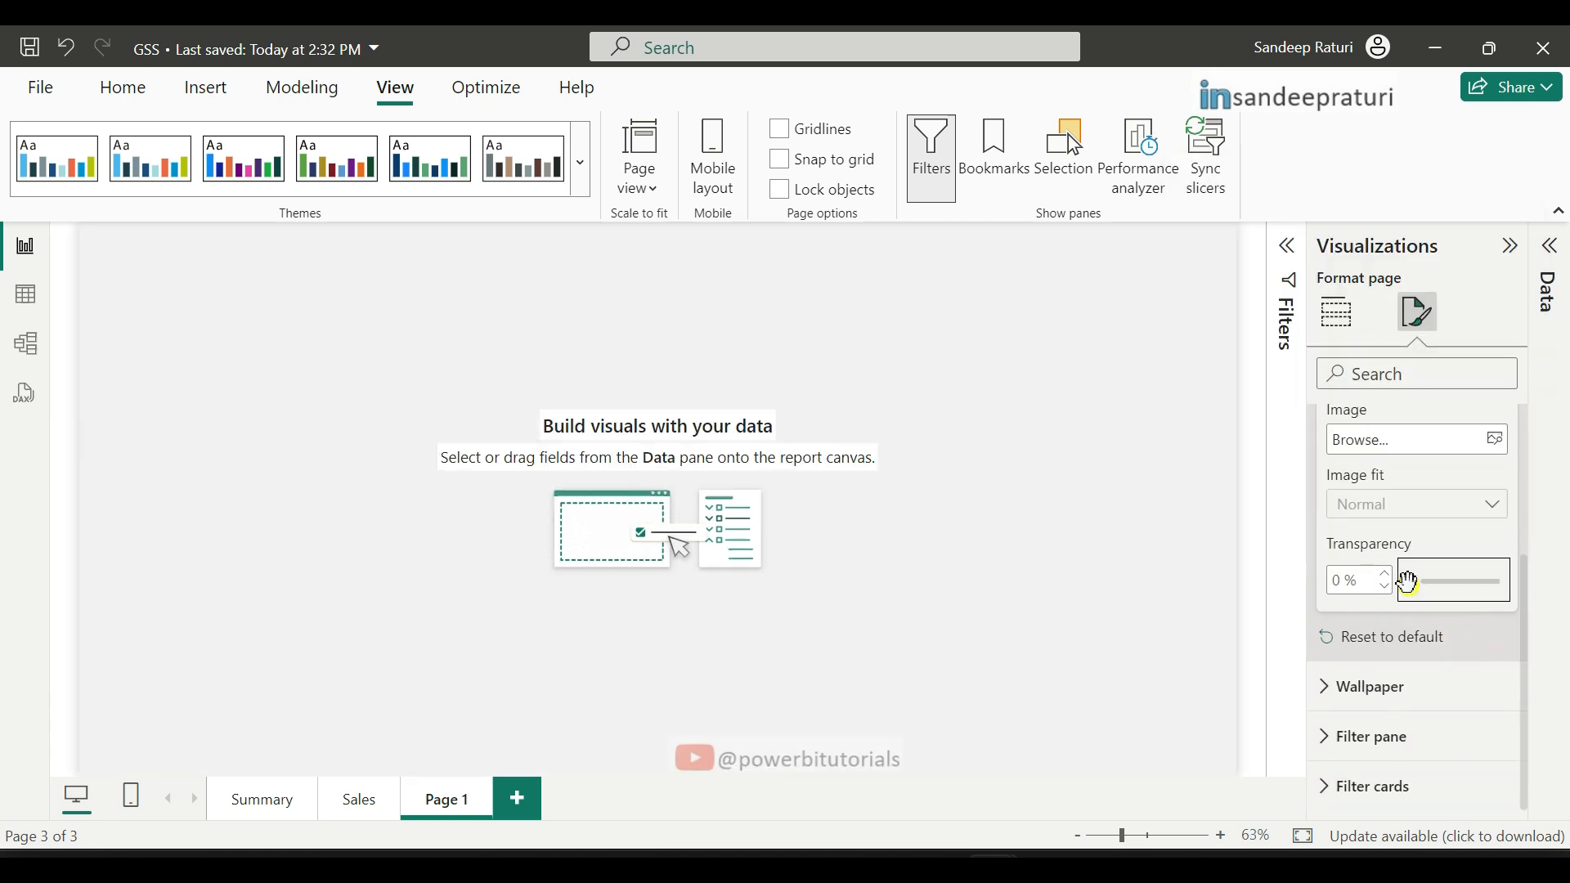
# Step: Set the new page's wallpaper color to #F5F5F5, as listed in Colors.txt, and collapse the page format sections
pyautogui.click(1046, 868)
pyautogui.click(724, 586)
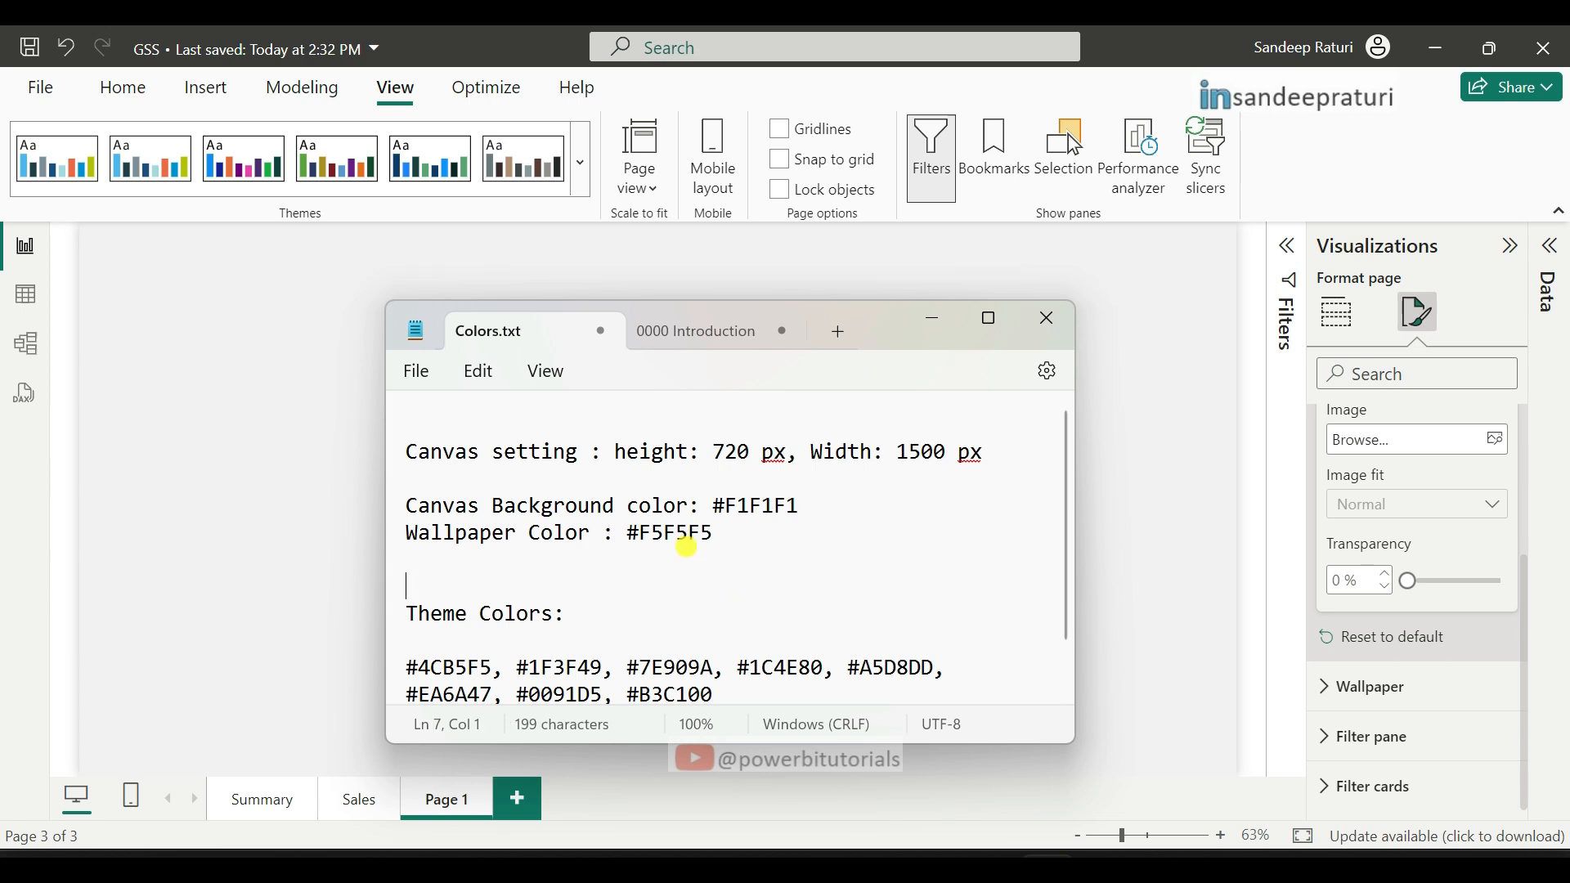
pyautogui.doubleClick(686, 541)
pyautogui.click(1376, 688)
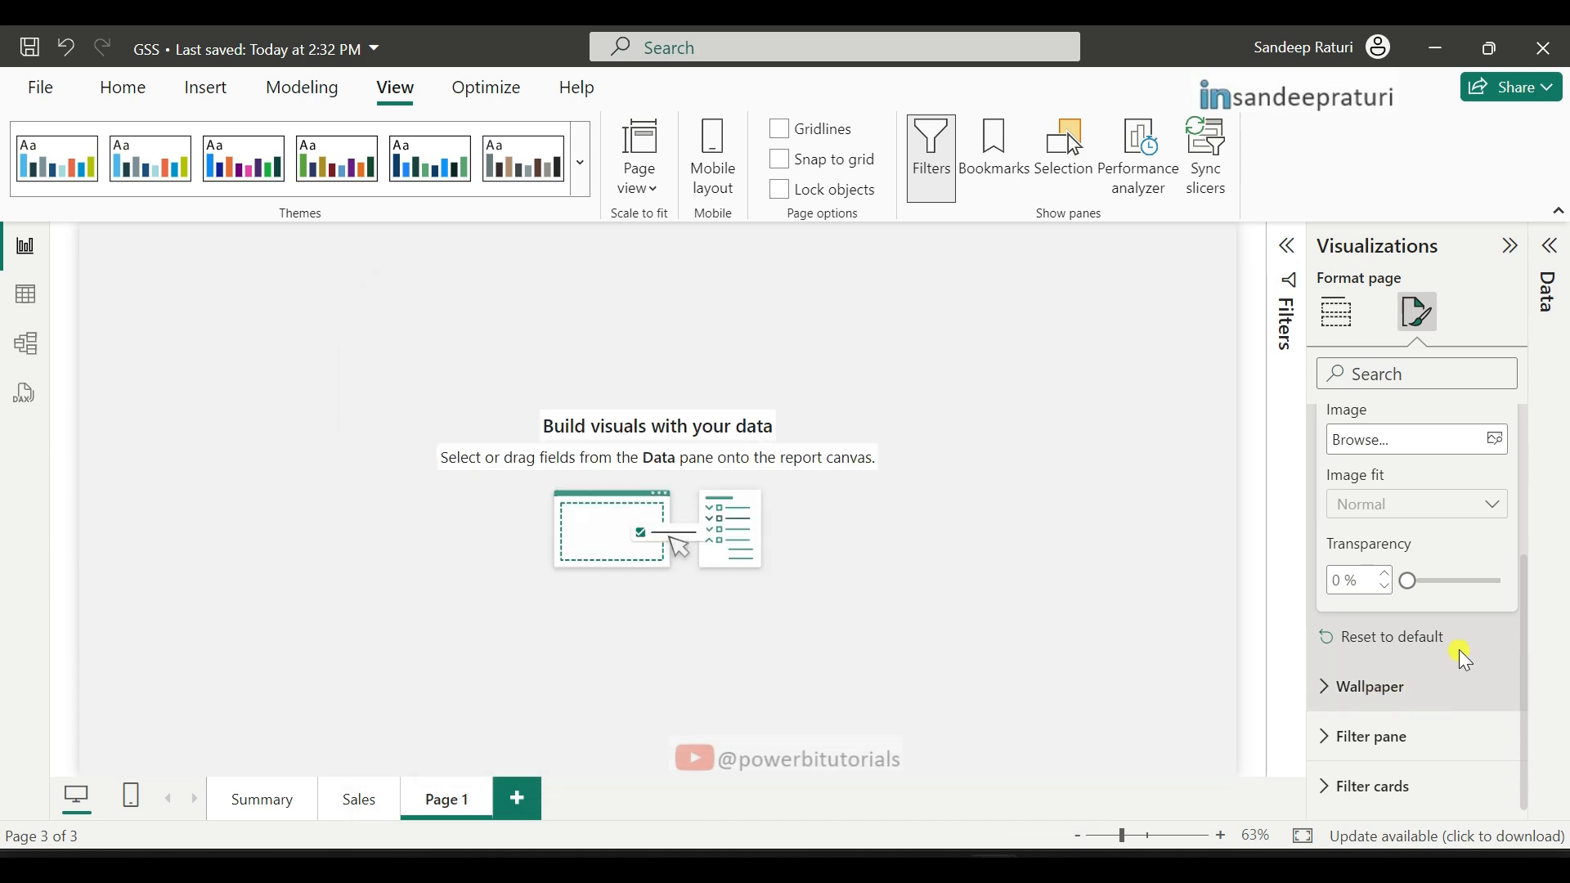
pyautogui.scroll(-1, 1464, 660)
pyautogui.click(1390, 533)
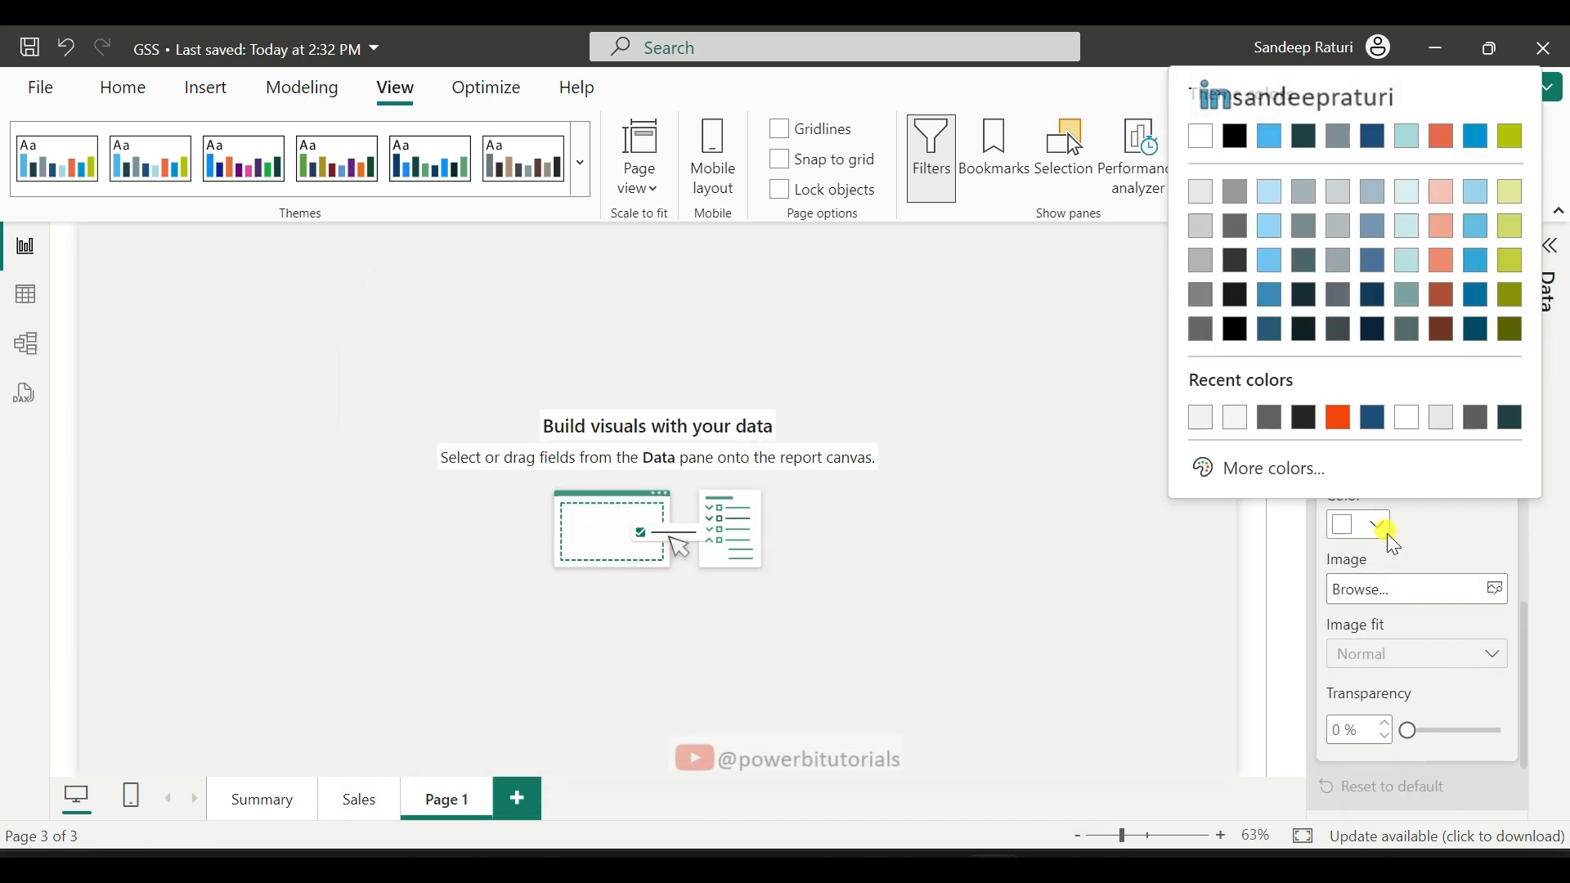
pyautogui.click(1282, 476)
pyautogui.moveTo(1196, 451); pyautogui.dragTo(1510, 577)
pyautogui.write('#F5F5F5')
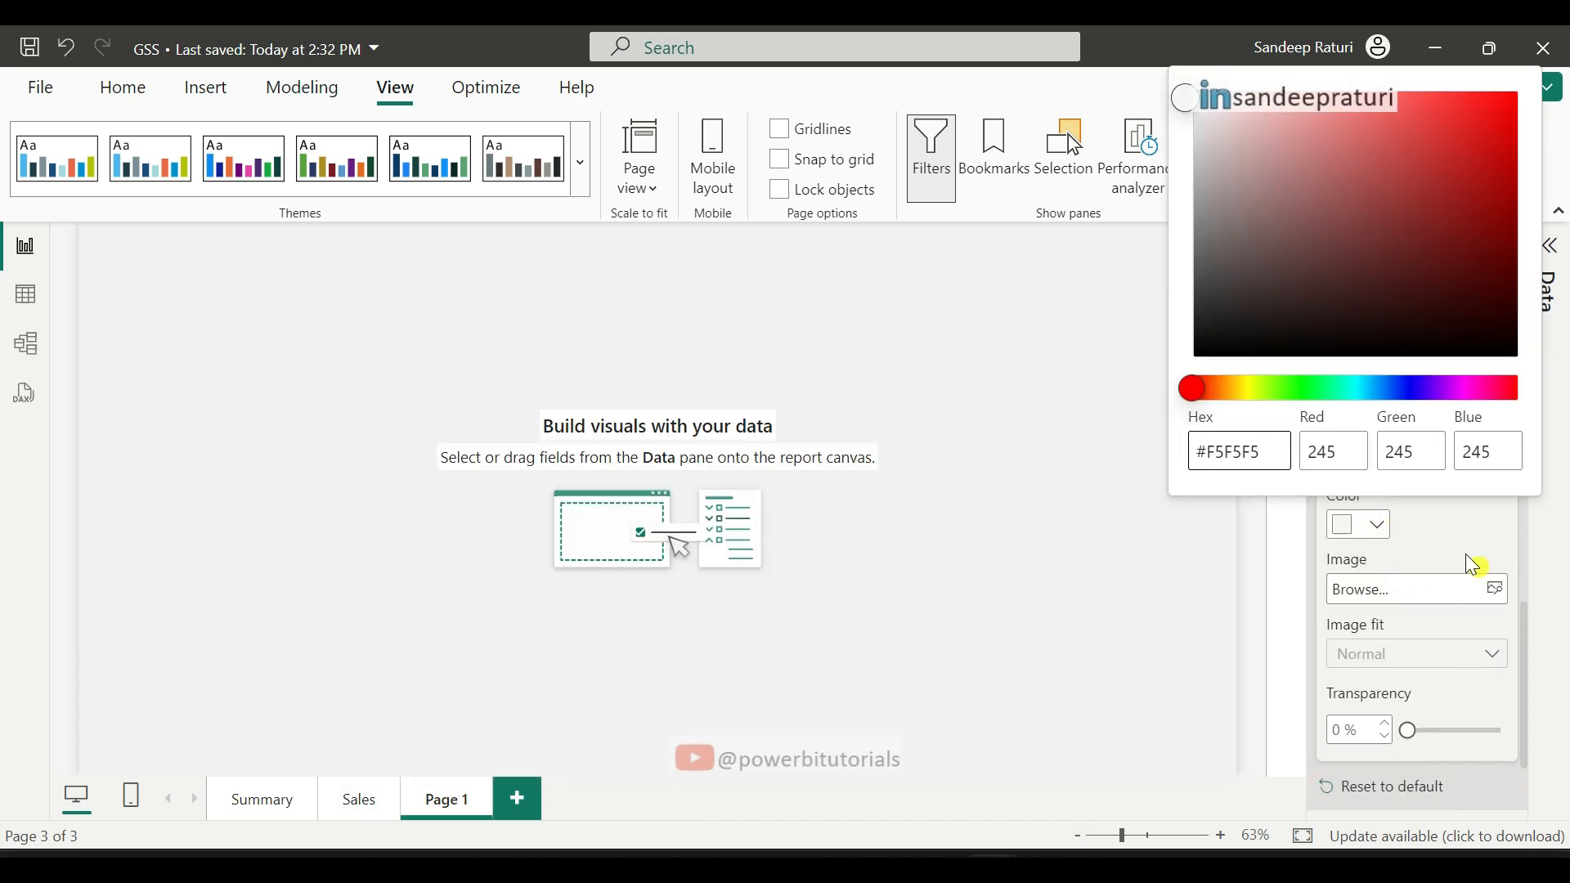
pyautogui.click(1460, 549)
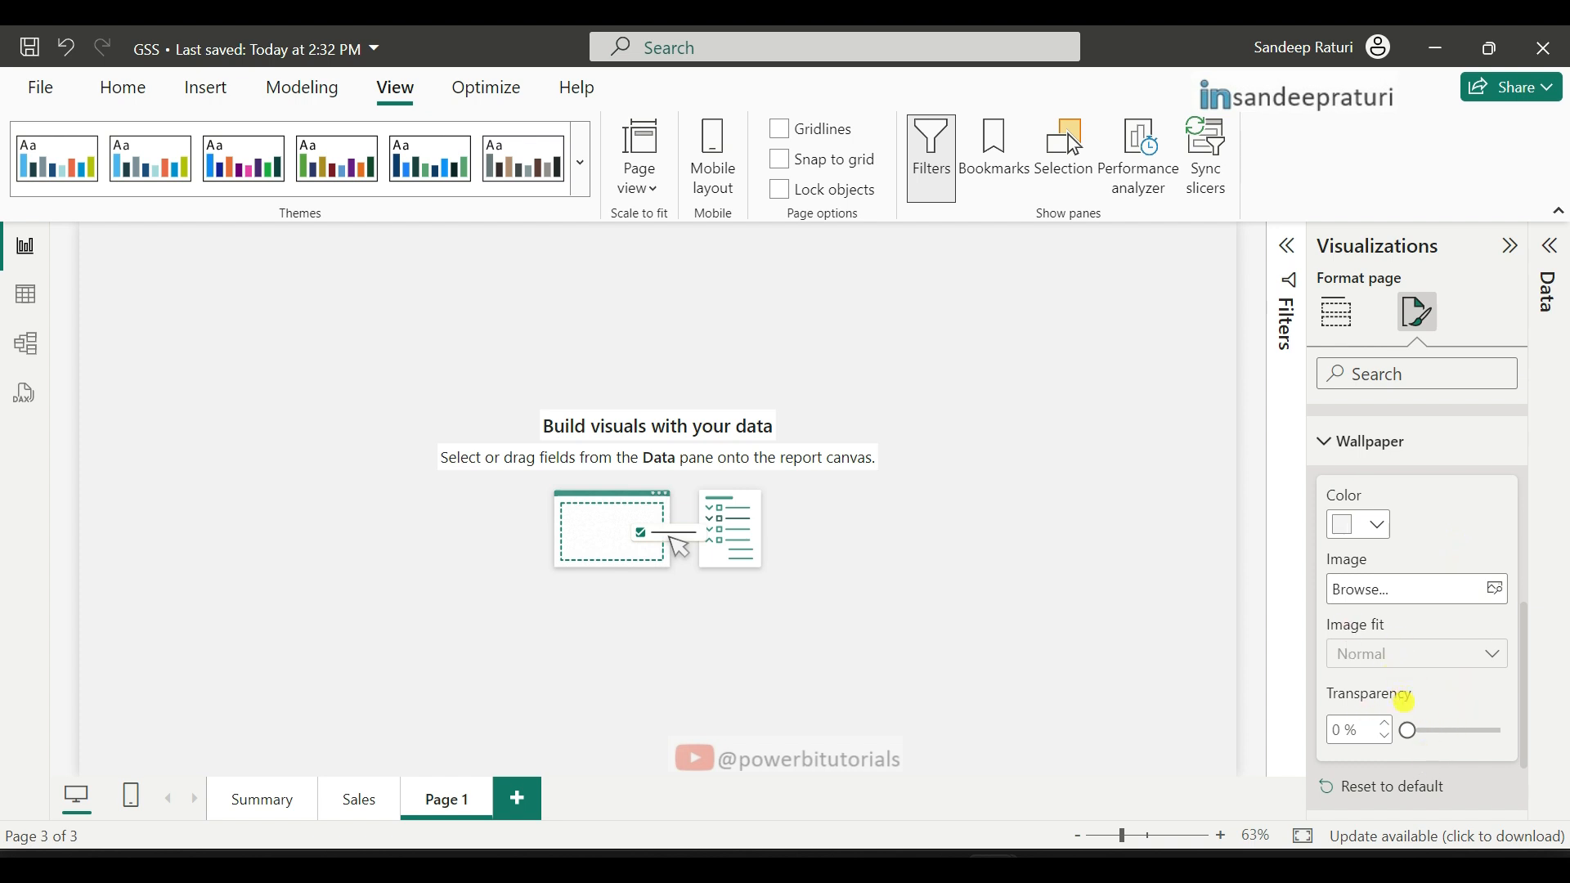
pyautogui.scroll(3, 1408, 704)
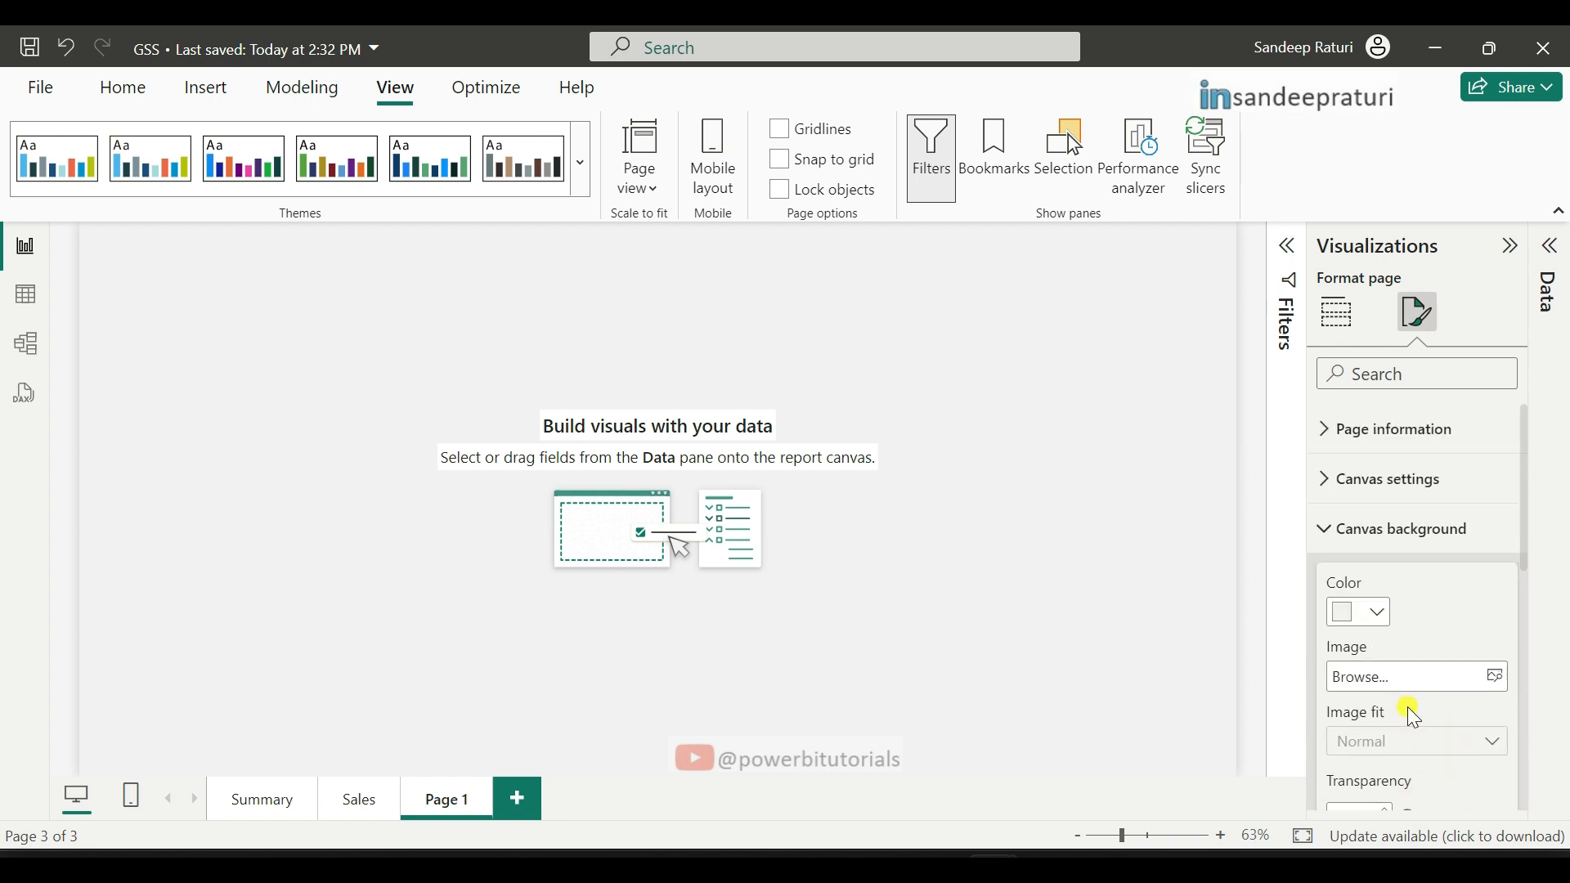
pyautogui.click(1324, 527)
pyautogui.click(1326, 583)
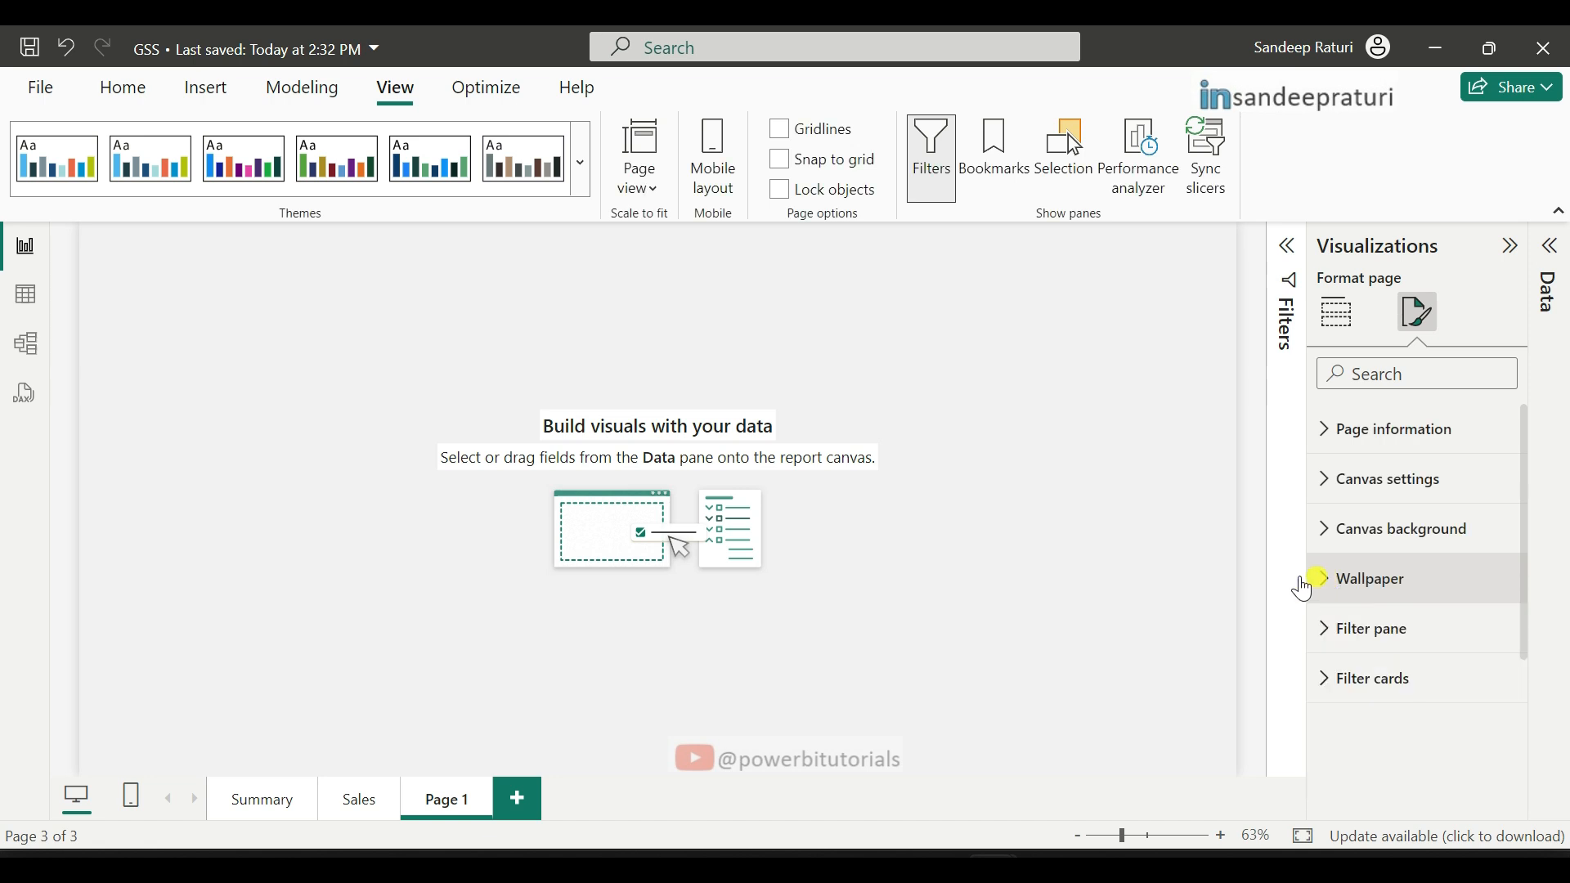
# Step: Rename the new page as "Detailed View"
pyautogui.rightClick(441, 800)
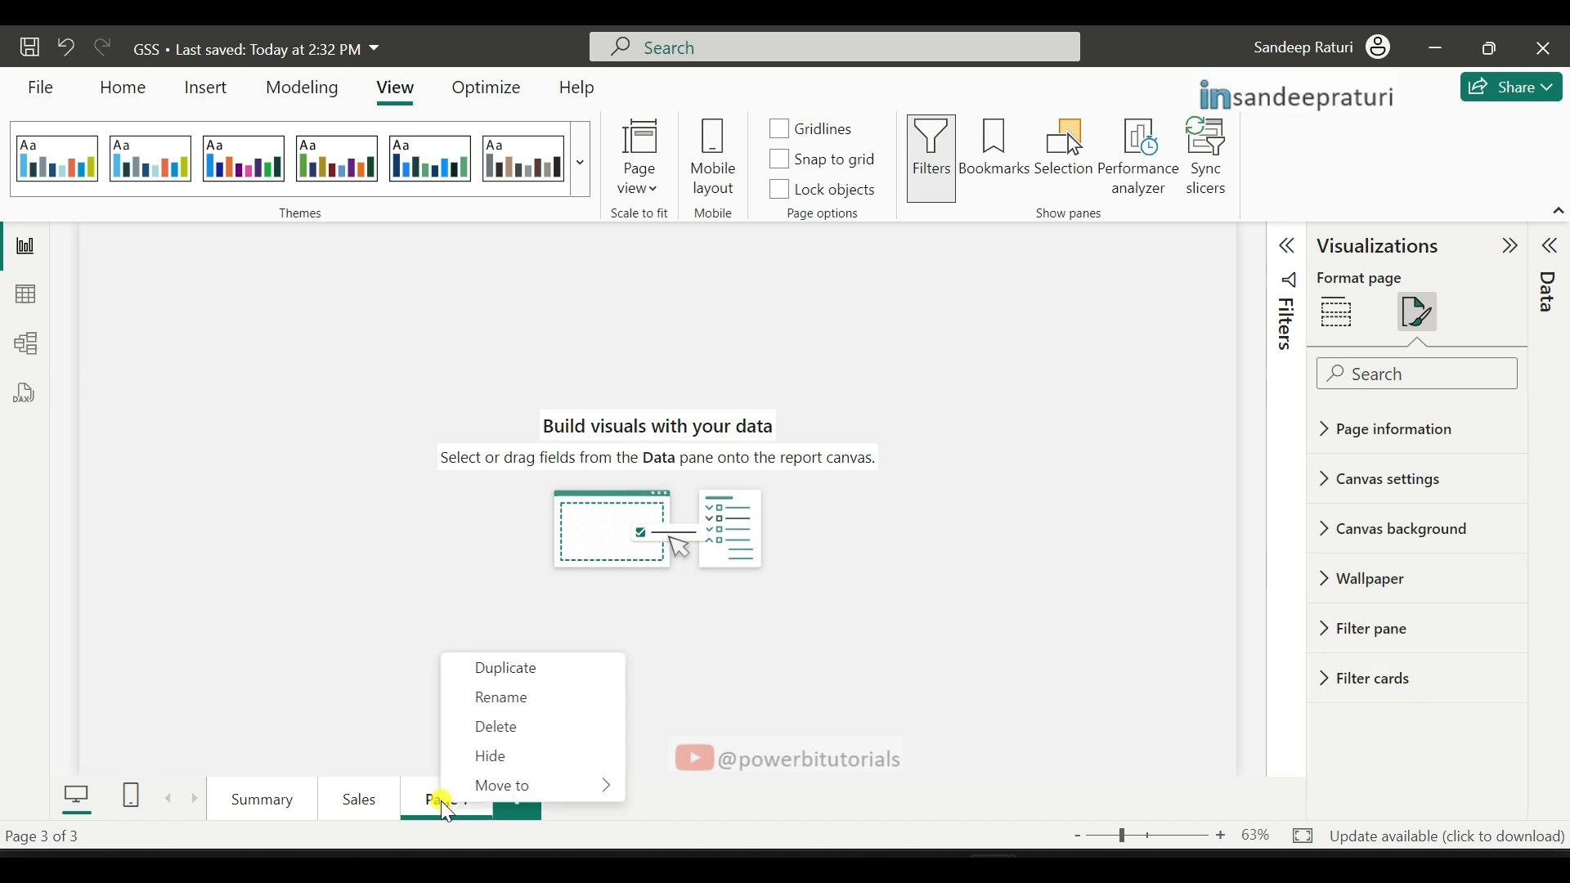
pyautogui.click(513, 702)
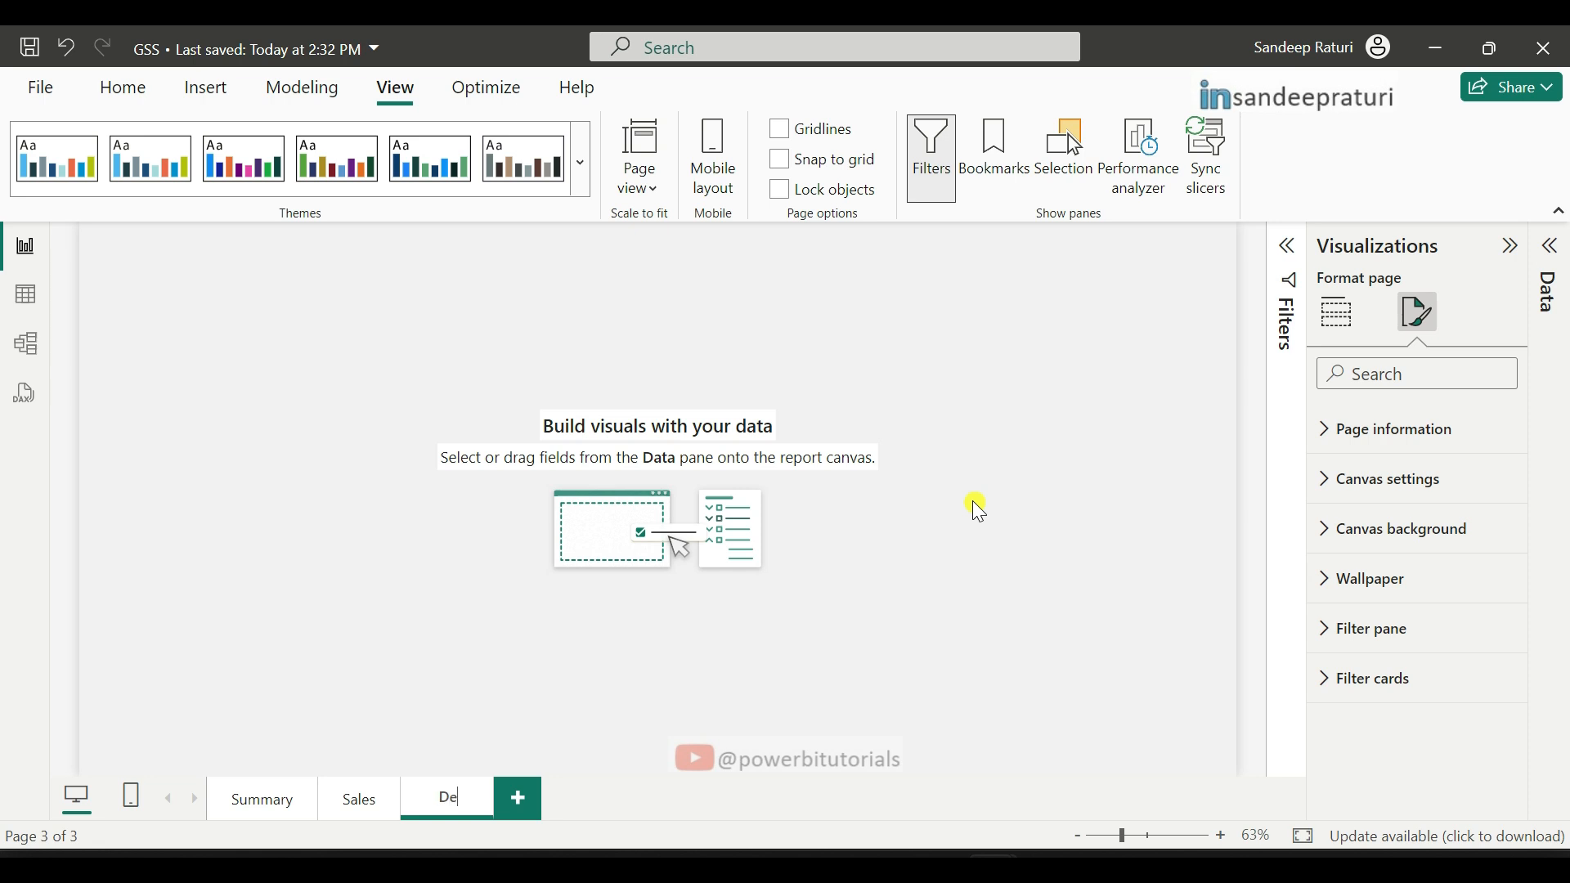
pyautogui.write('Detailed View')
pyautogui.press('Return')
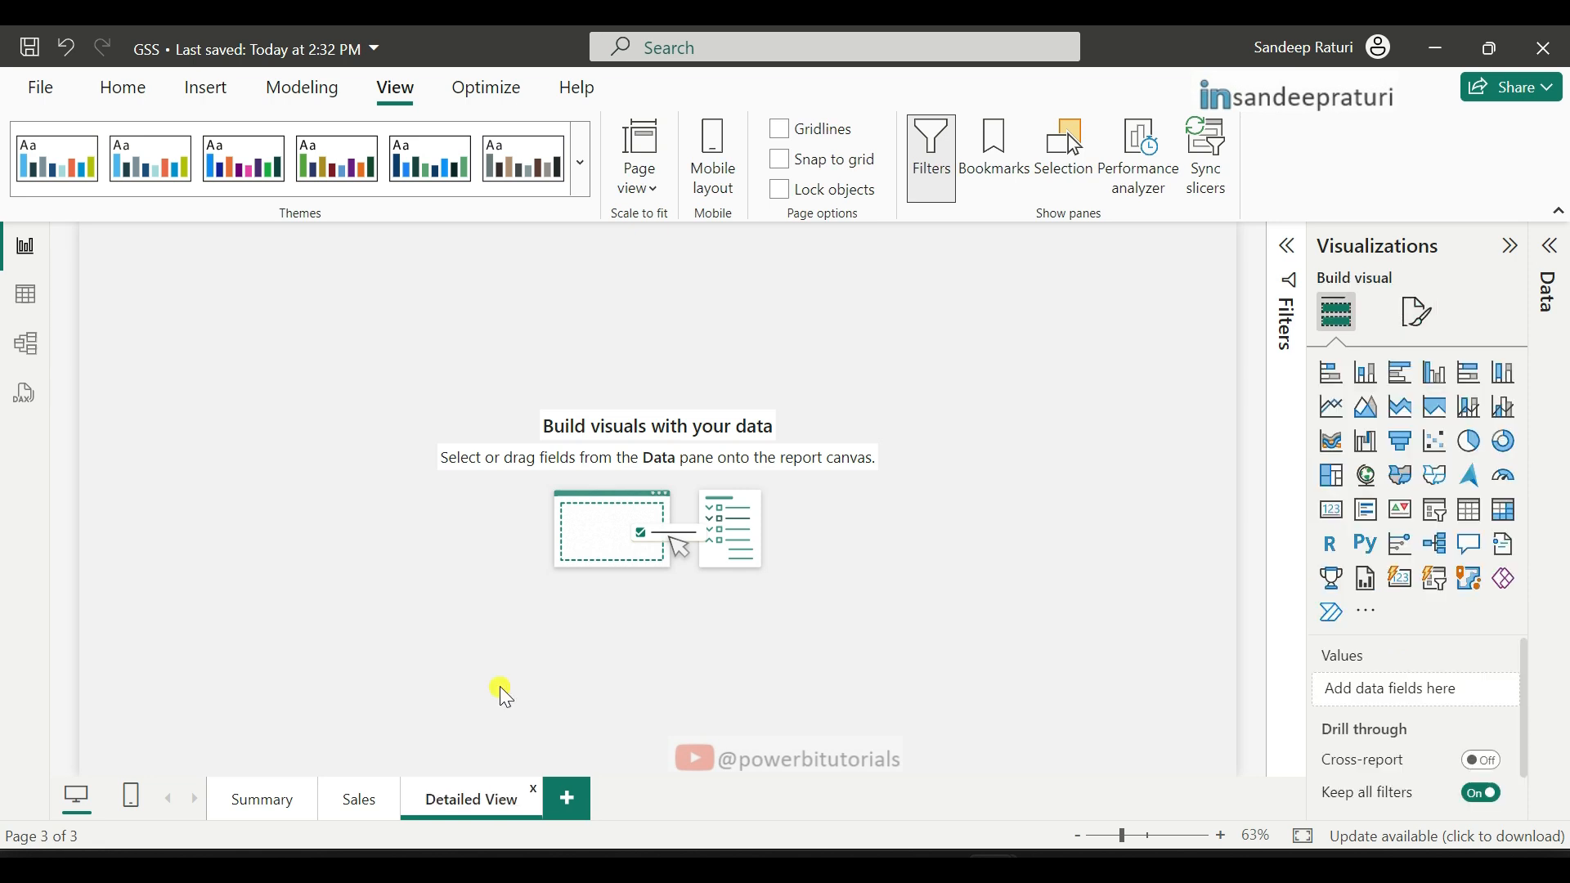
# Step: Copy the title text box and the dashboard icon at the upper right of the Sales page onto the Detailed View page
pyautogui.click(351, 805)
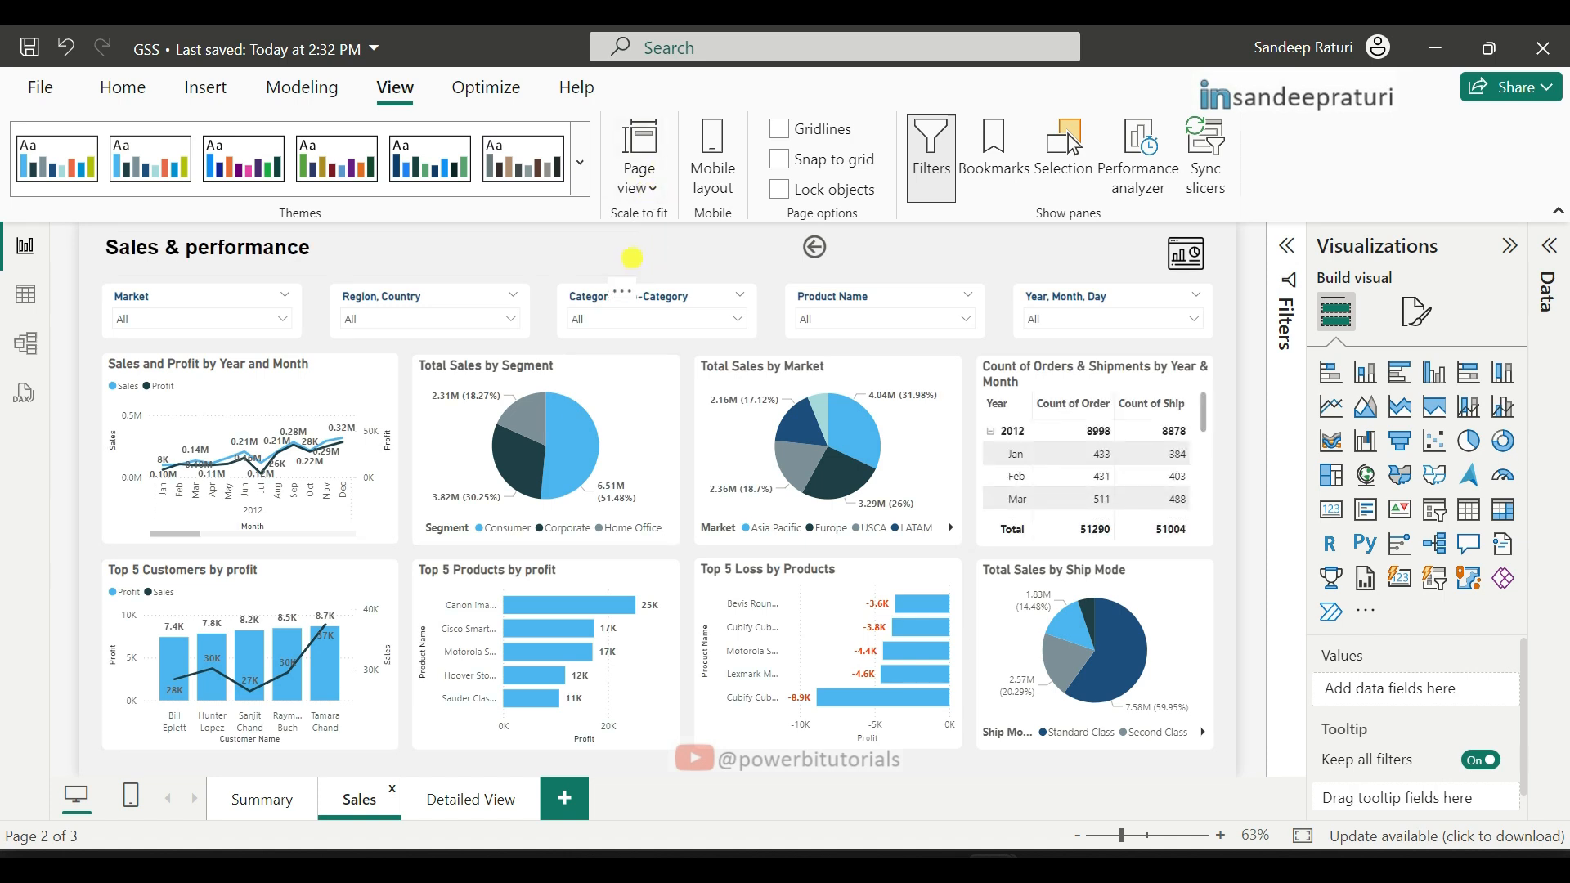
pyautogui.click(639, 260)
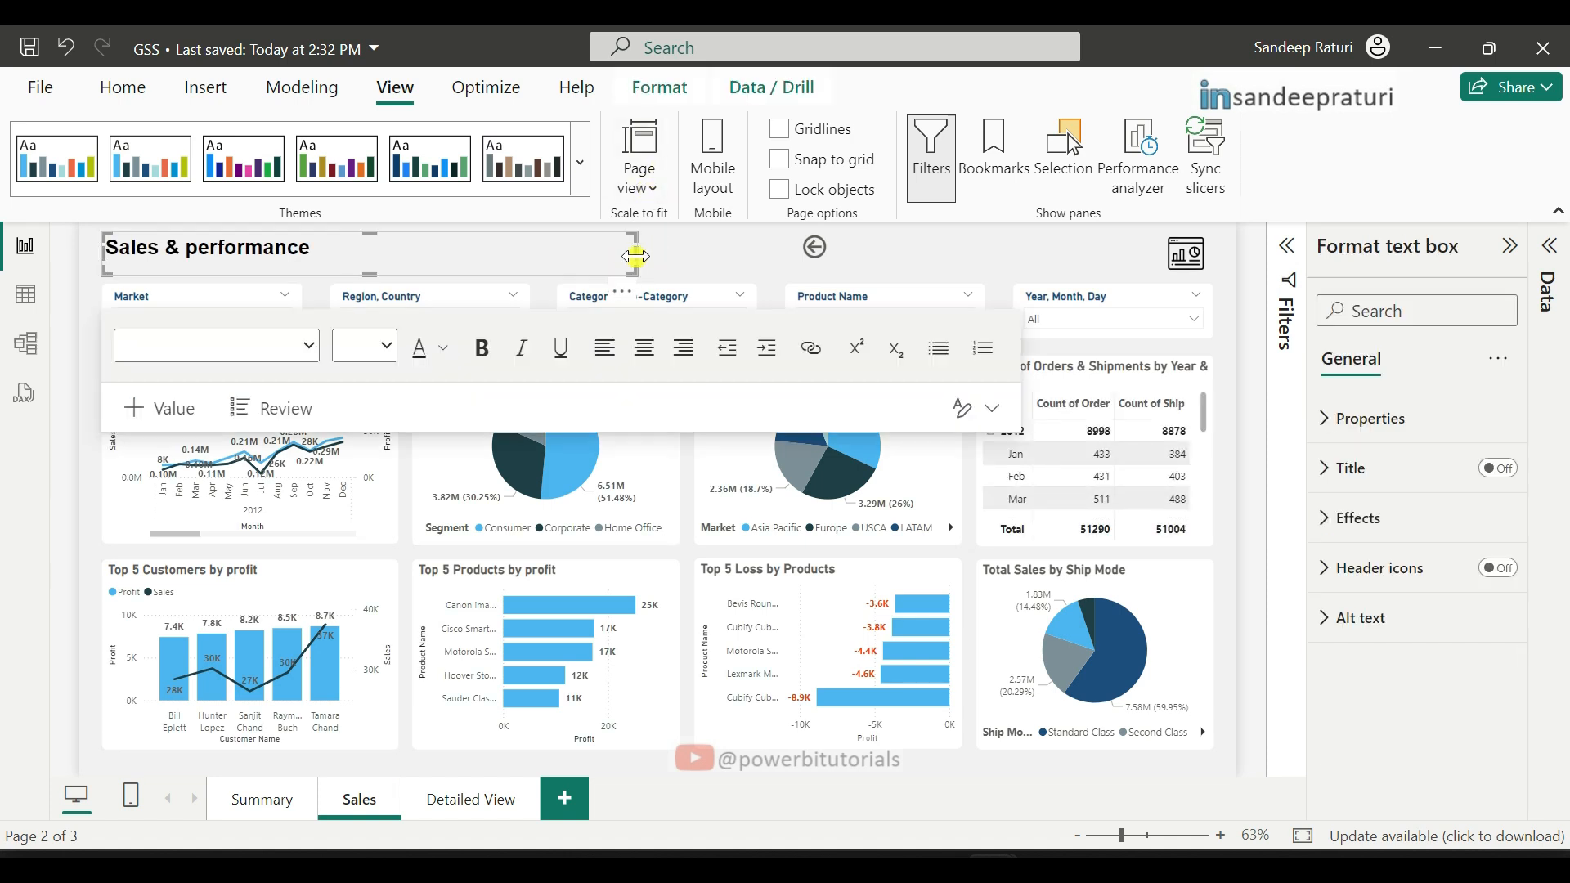
pyautogui.click(1194, 255)
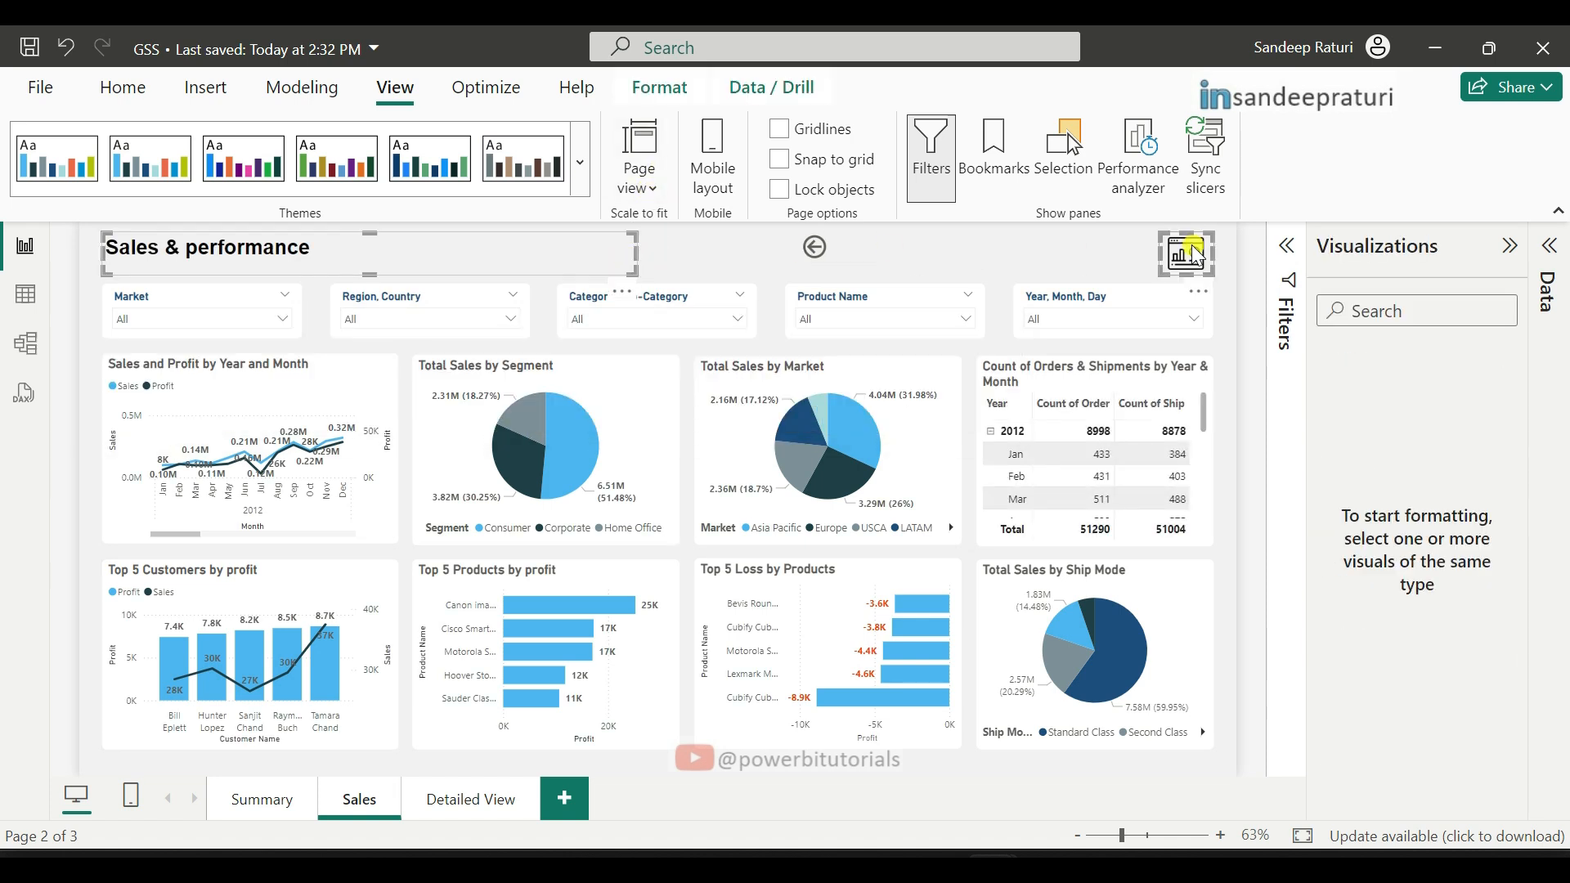
pyautogui.click(471, 801)
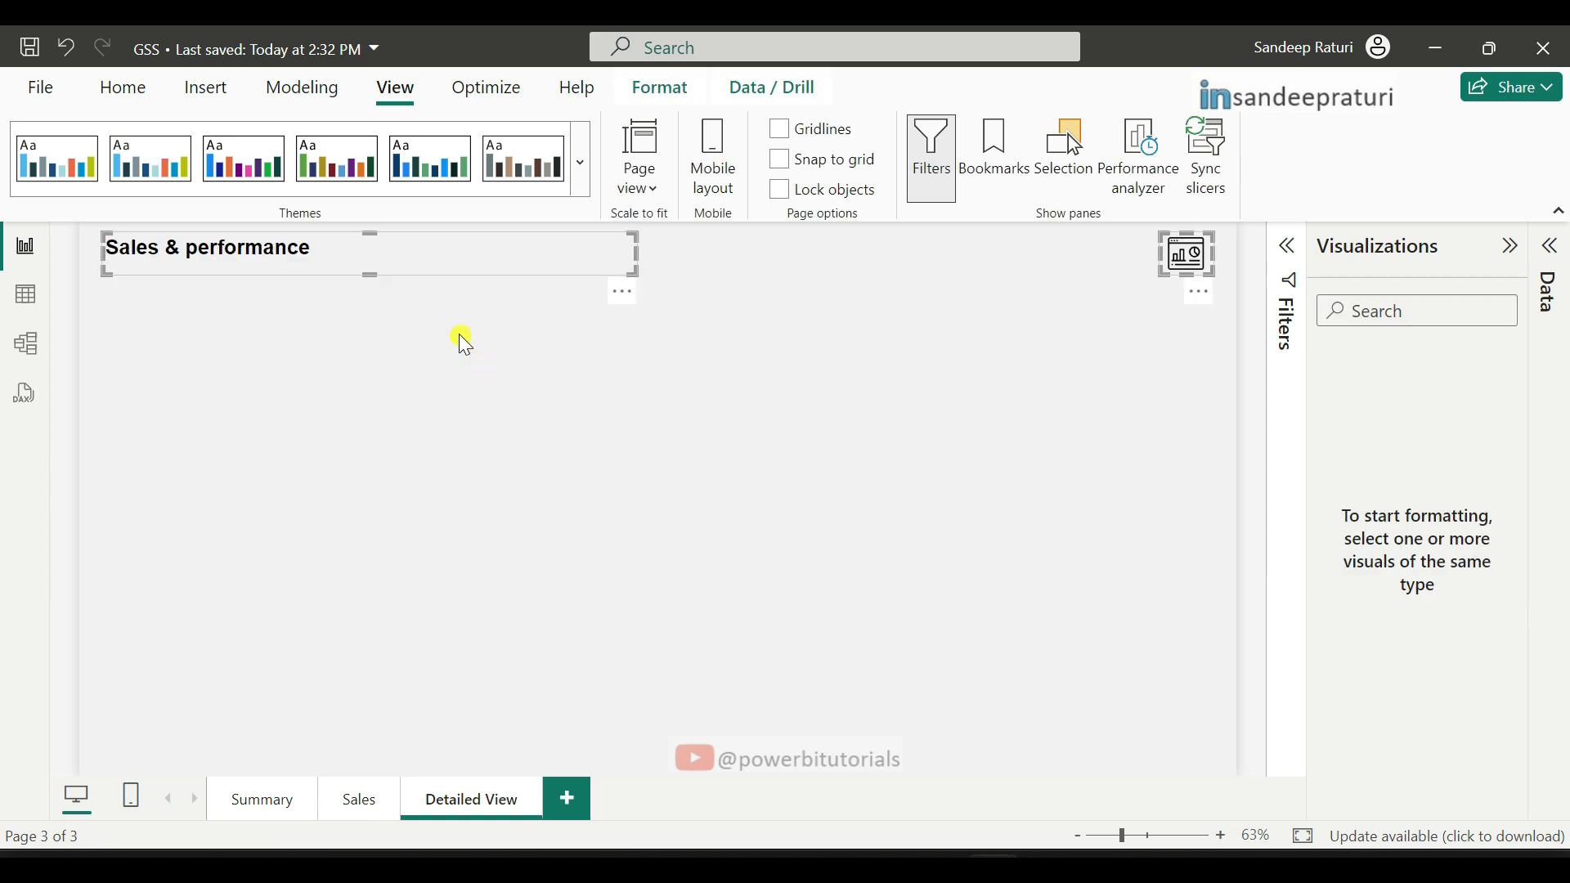
# Step: Replace the copied title text "Sales & performance" with "Detailed View"
pyautogui.click(350, 245)
pyautogui.moveTo(350, 246); pyautogui.dragTo(129, 264)
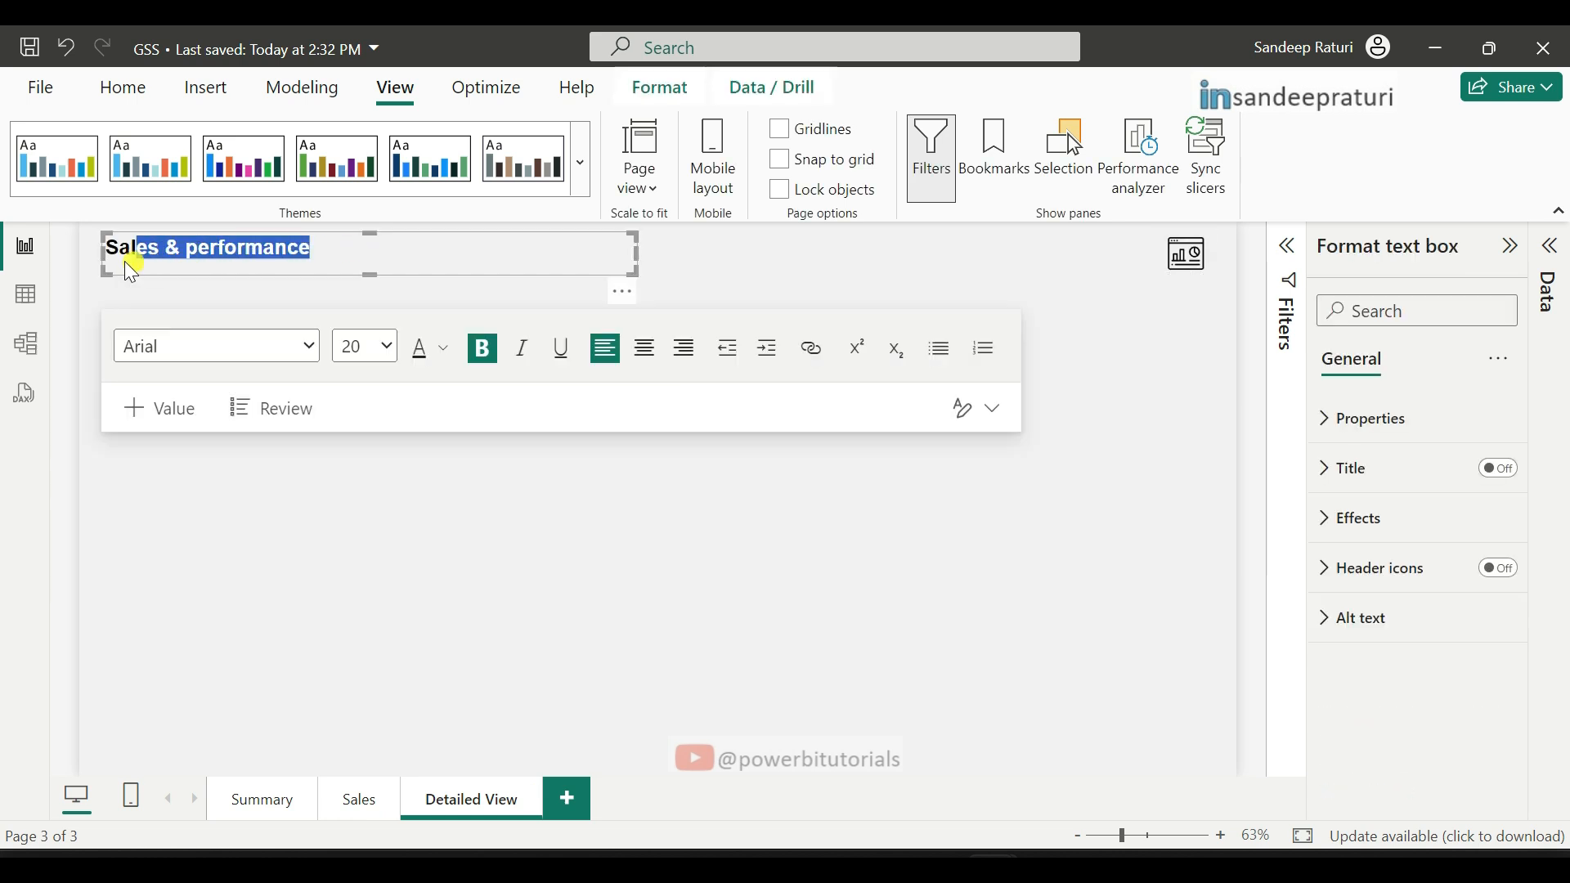
pyautogui.write('Detailed ')
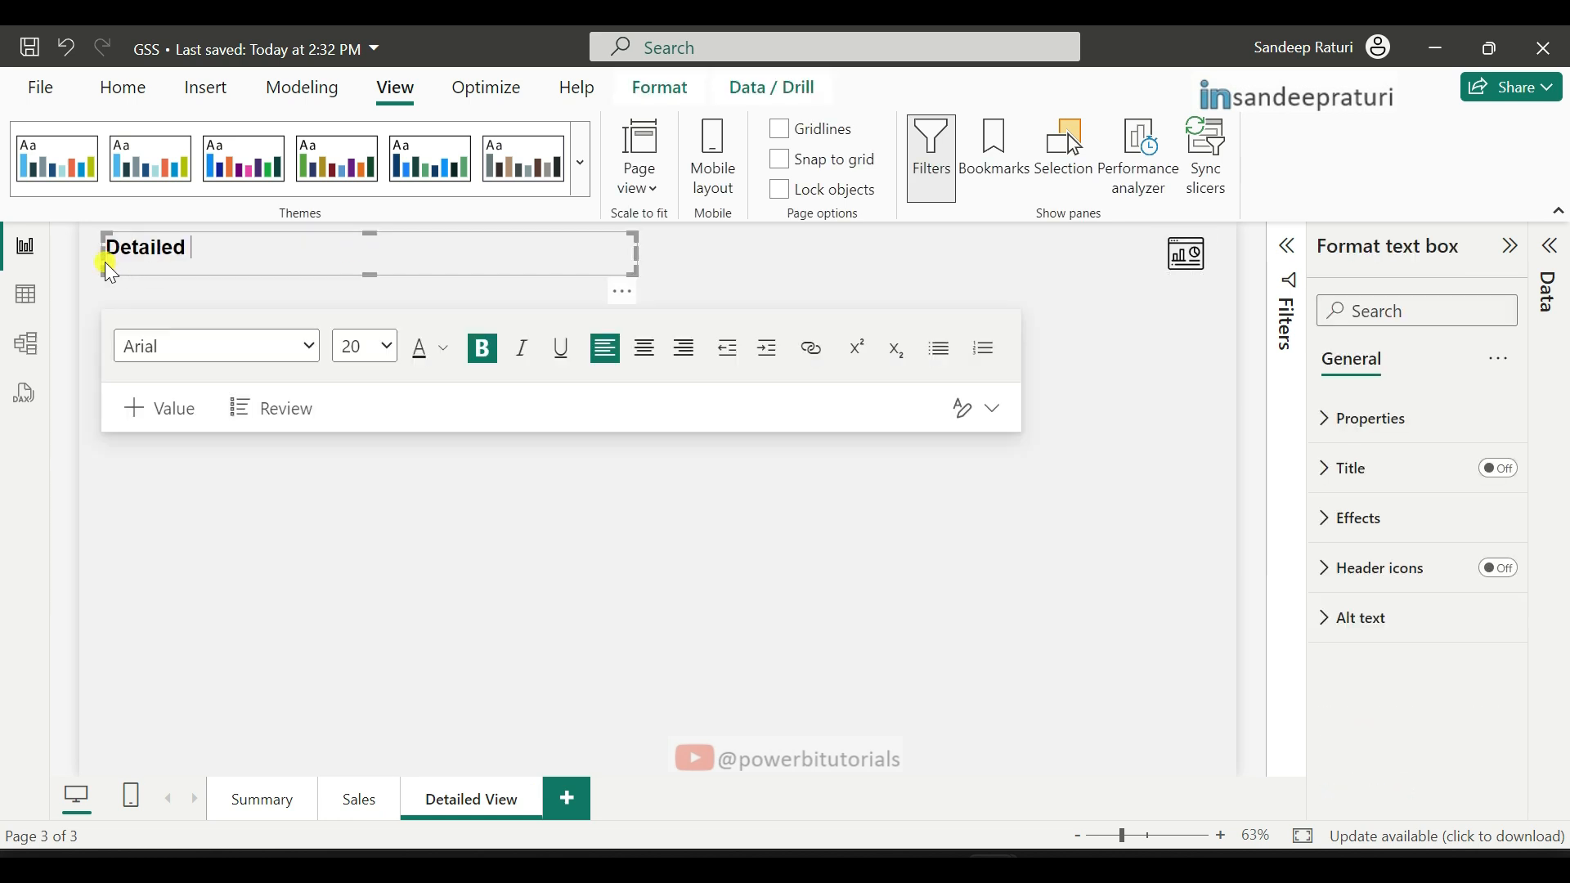
pyautogui.write('View')
pyautogui.click(717, 409)
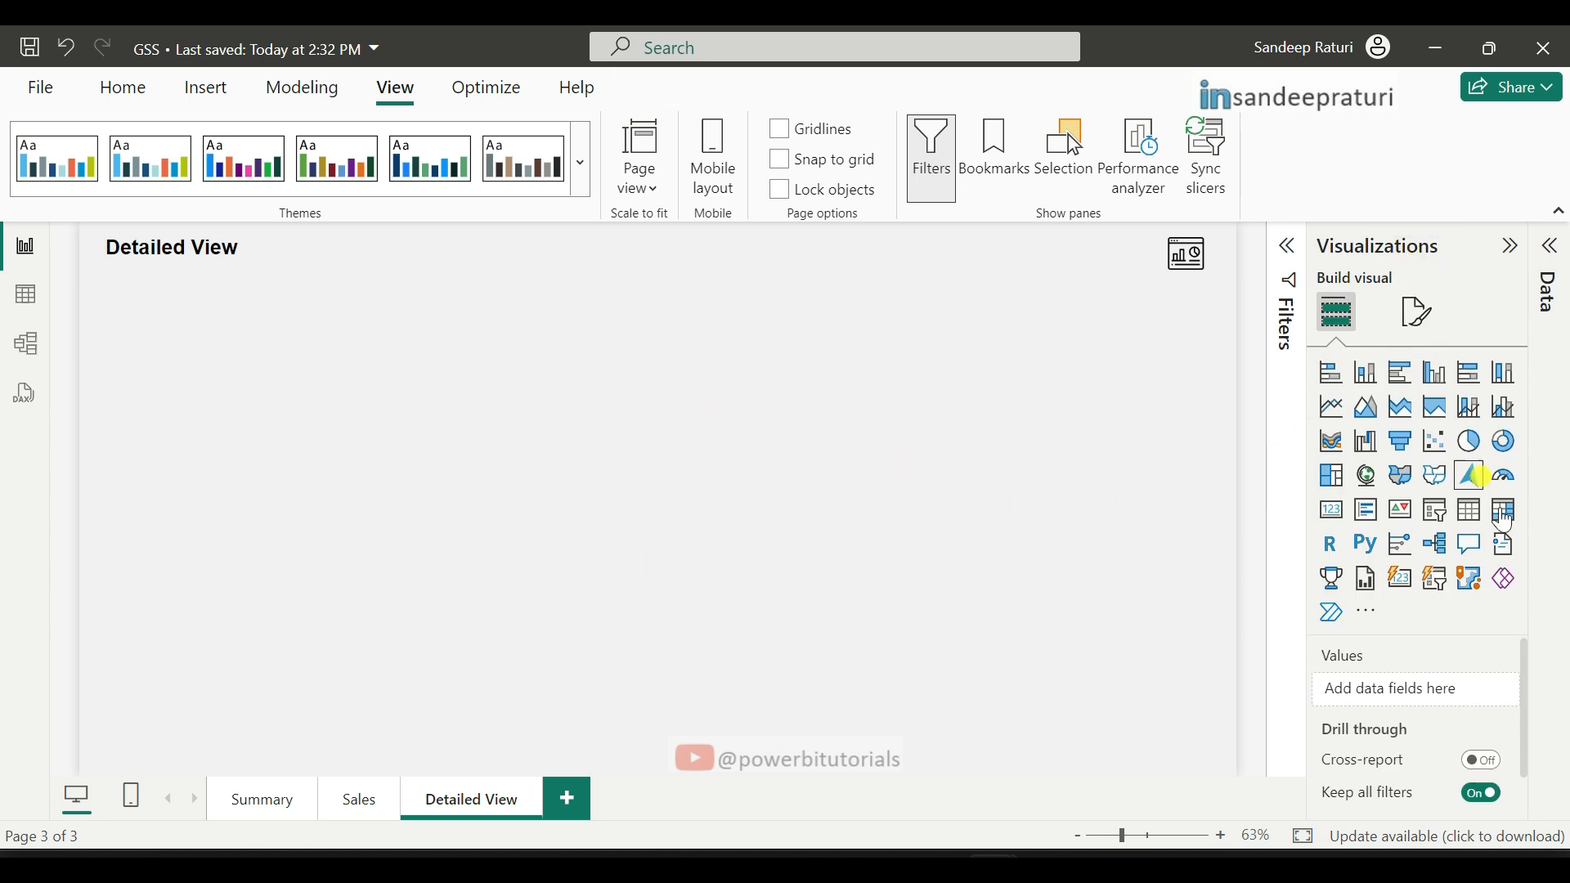
# Step: Insert a table visual on the Detailed View page with the Orders fields Category, Sub-Category and Market as columns
pyautogui.click(1472, 531)
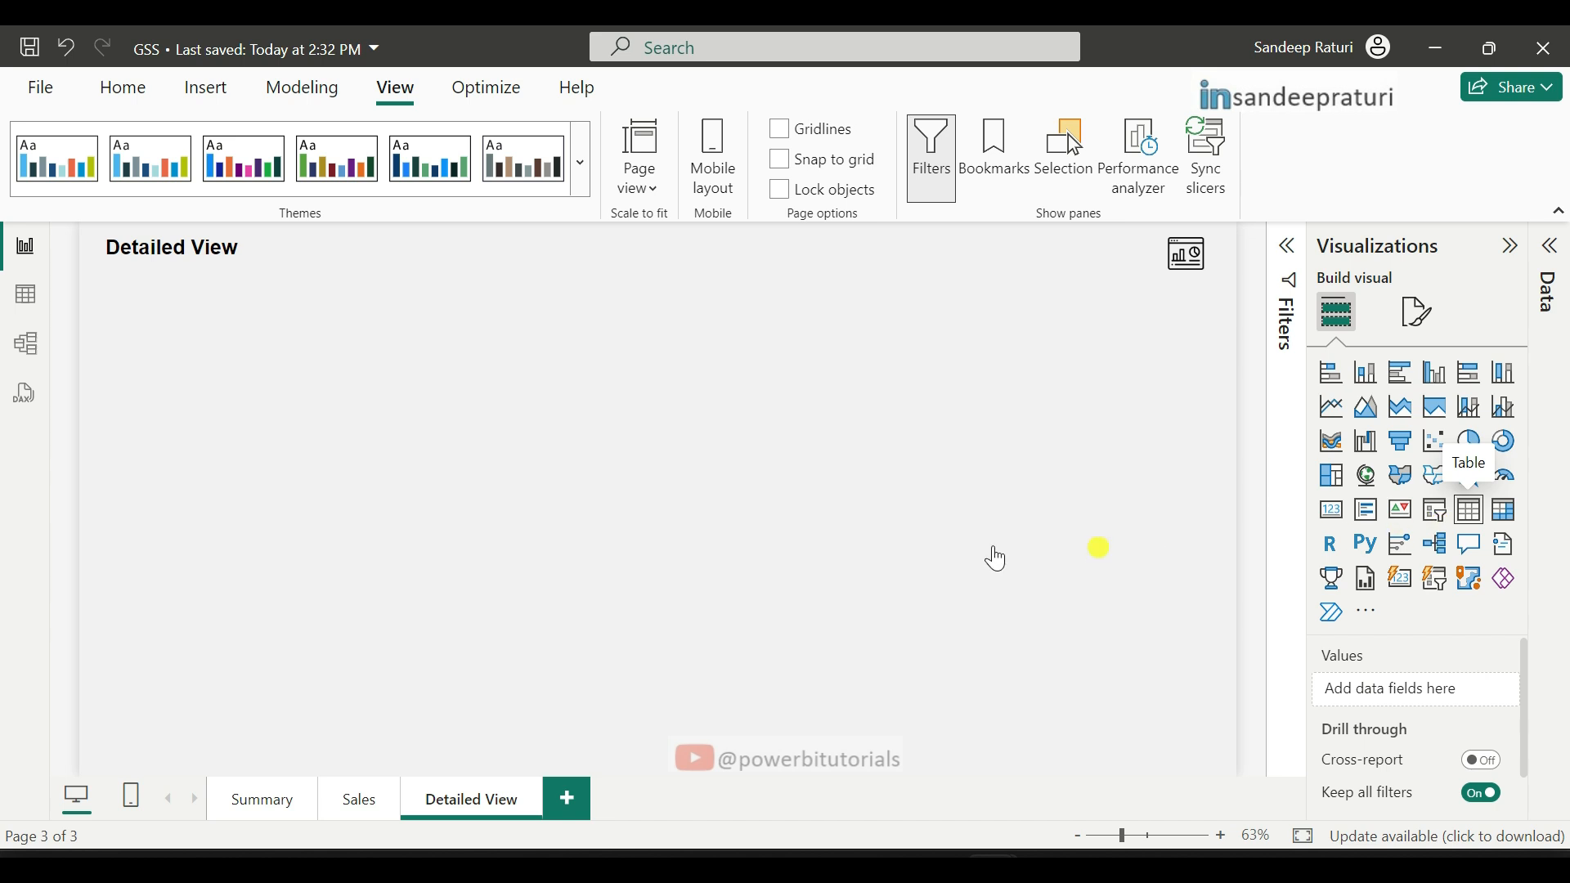
pyautogui.click(1551, 257)
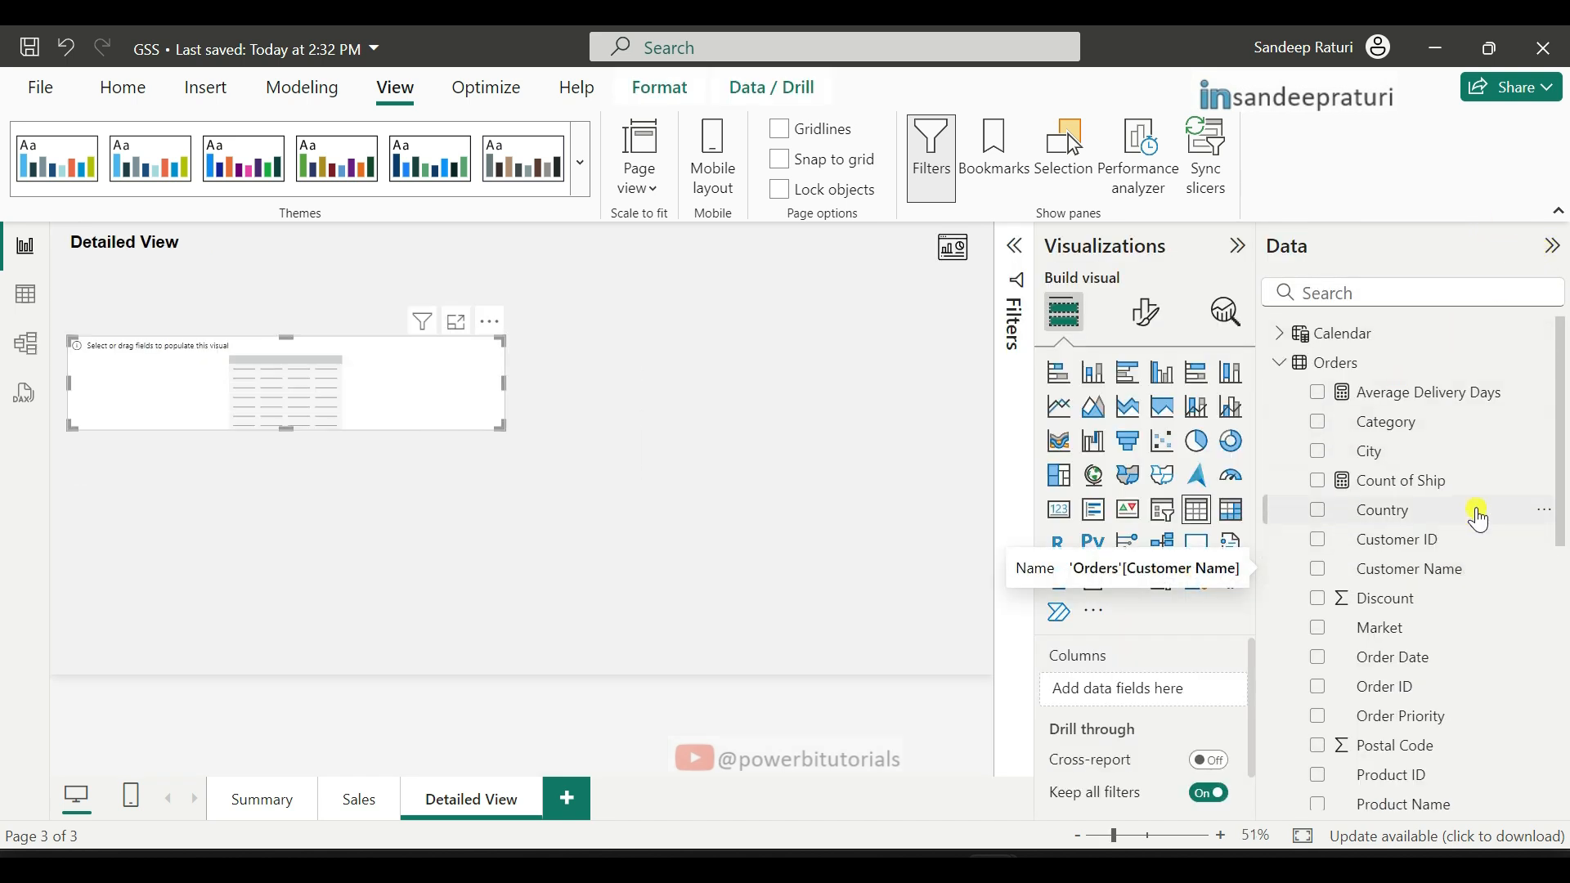
pyautogui.moveTo(1405, 425); pyautogui.dragTo(1149, 690)
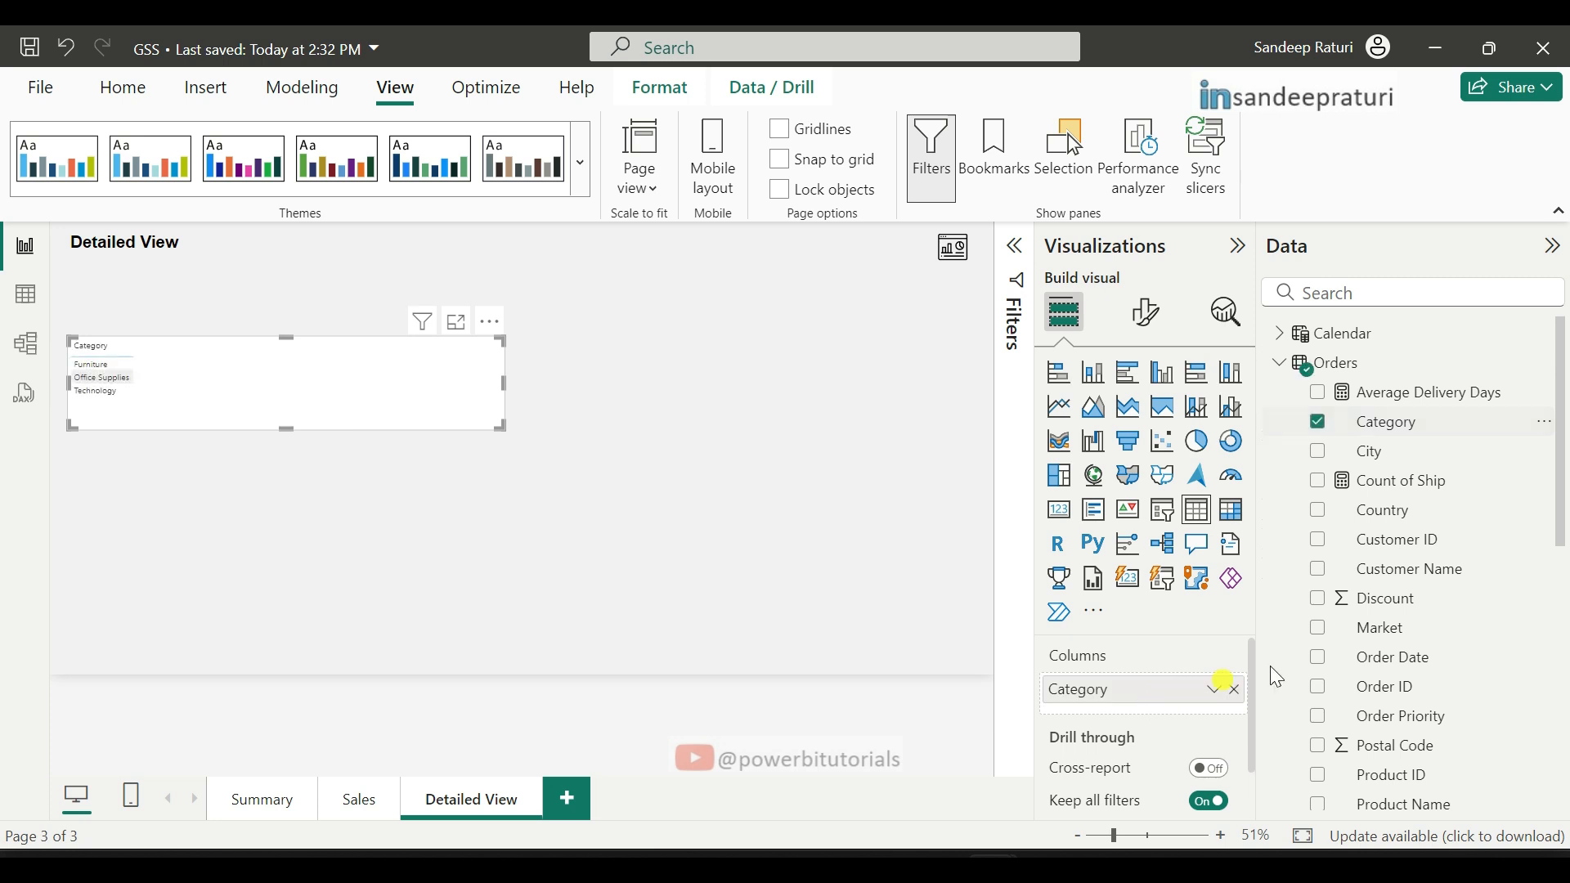
pyautogui.scroll(-5, 1407, 679)
pyautogui.moveTo(1405, 594); pyautogui.dragTo(1132, 720)
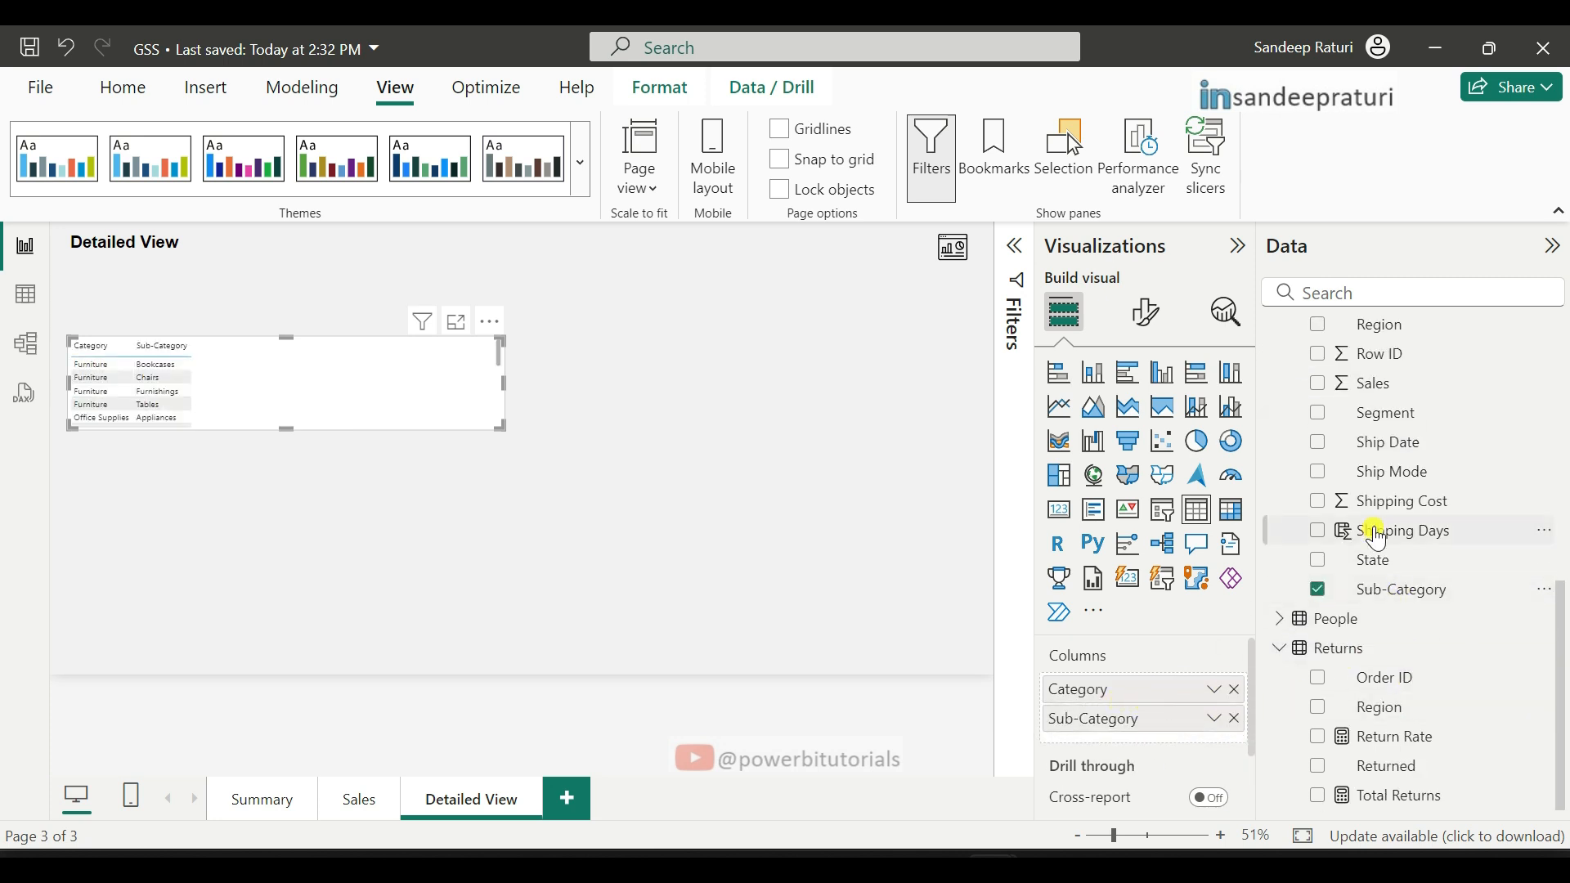
pyautogui.scroll(5, 1382, 531)
pyautogui.click(1382, 428)
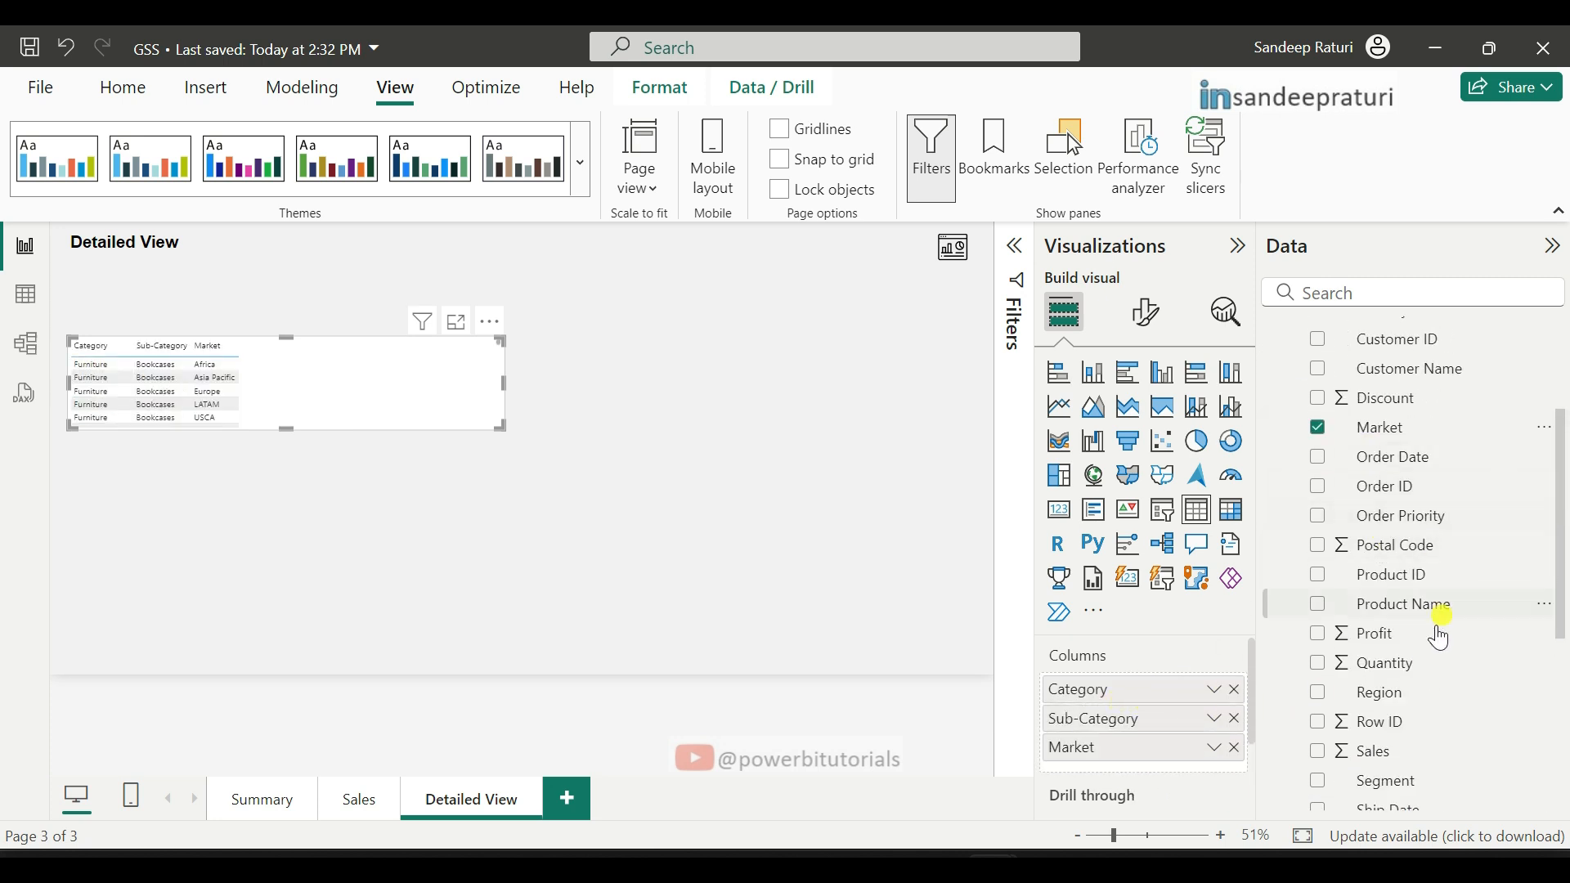
# Step: Add the Orders fields Region, Country, State, City and Segment to the table's columns, in that order
pyautogui.scroll(-2, 1437, 630)
pyautogui.click(1382, 605)
pyautogui.scroll(-1, 1382, 605)
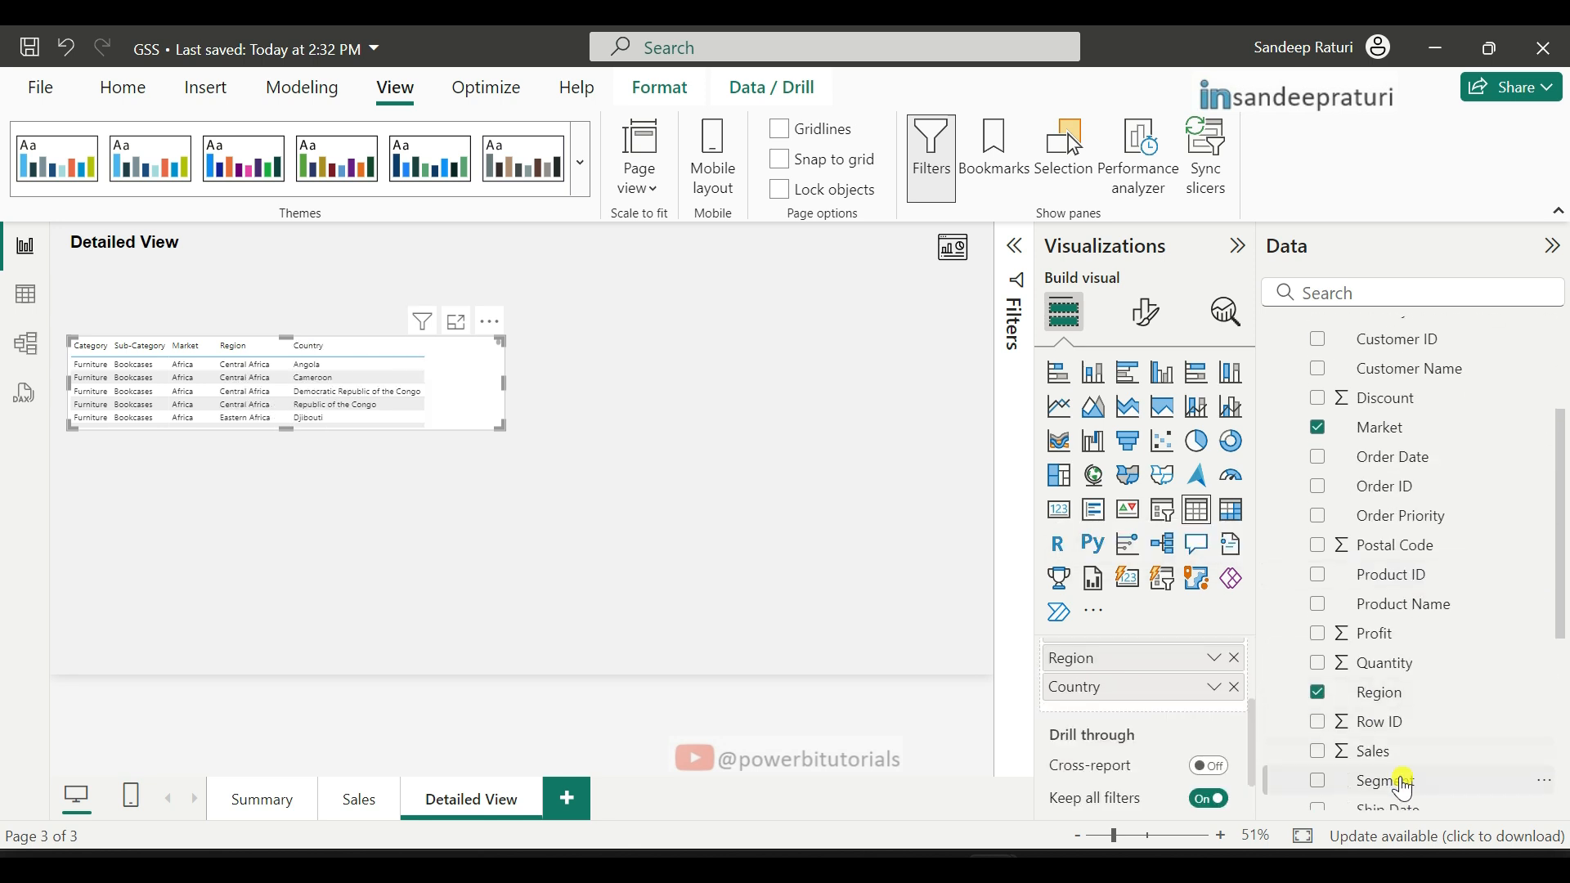
pyautogui.scroll(3, 1405, 736)
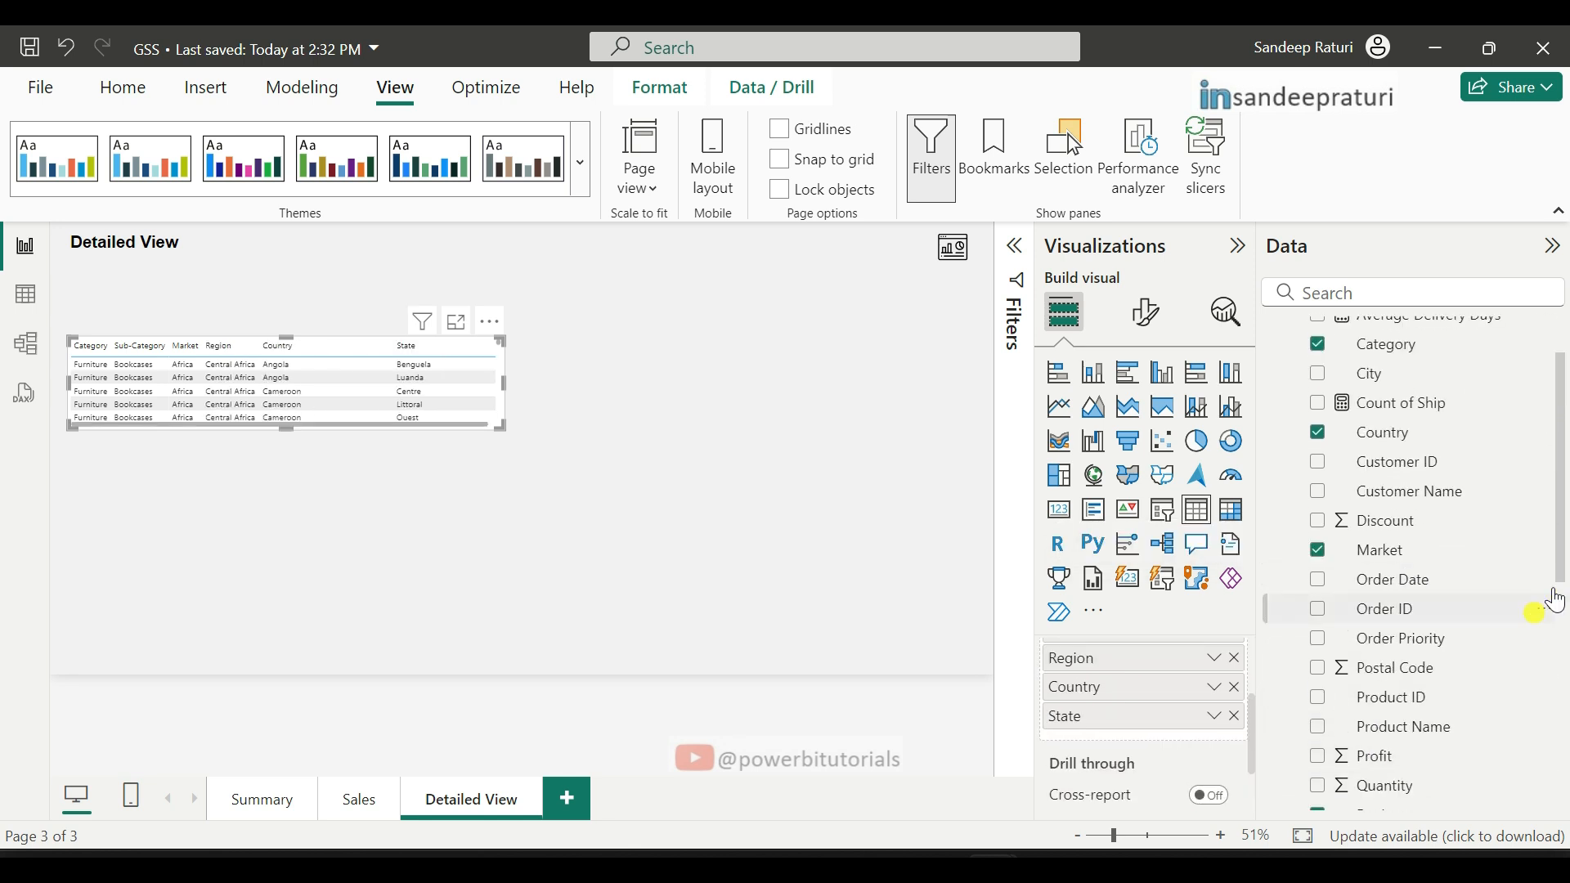
pyautogui.click(1358, 382)
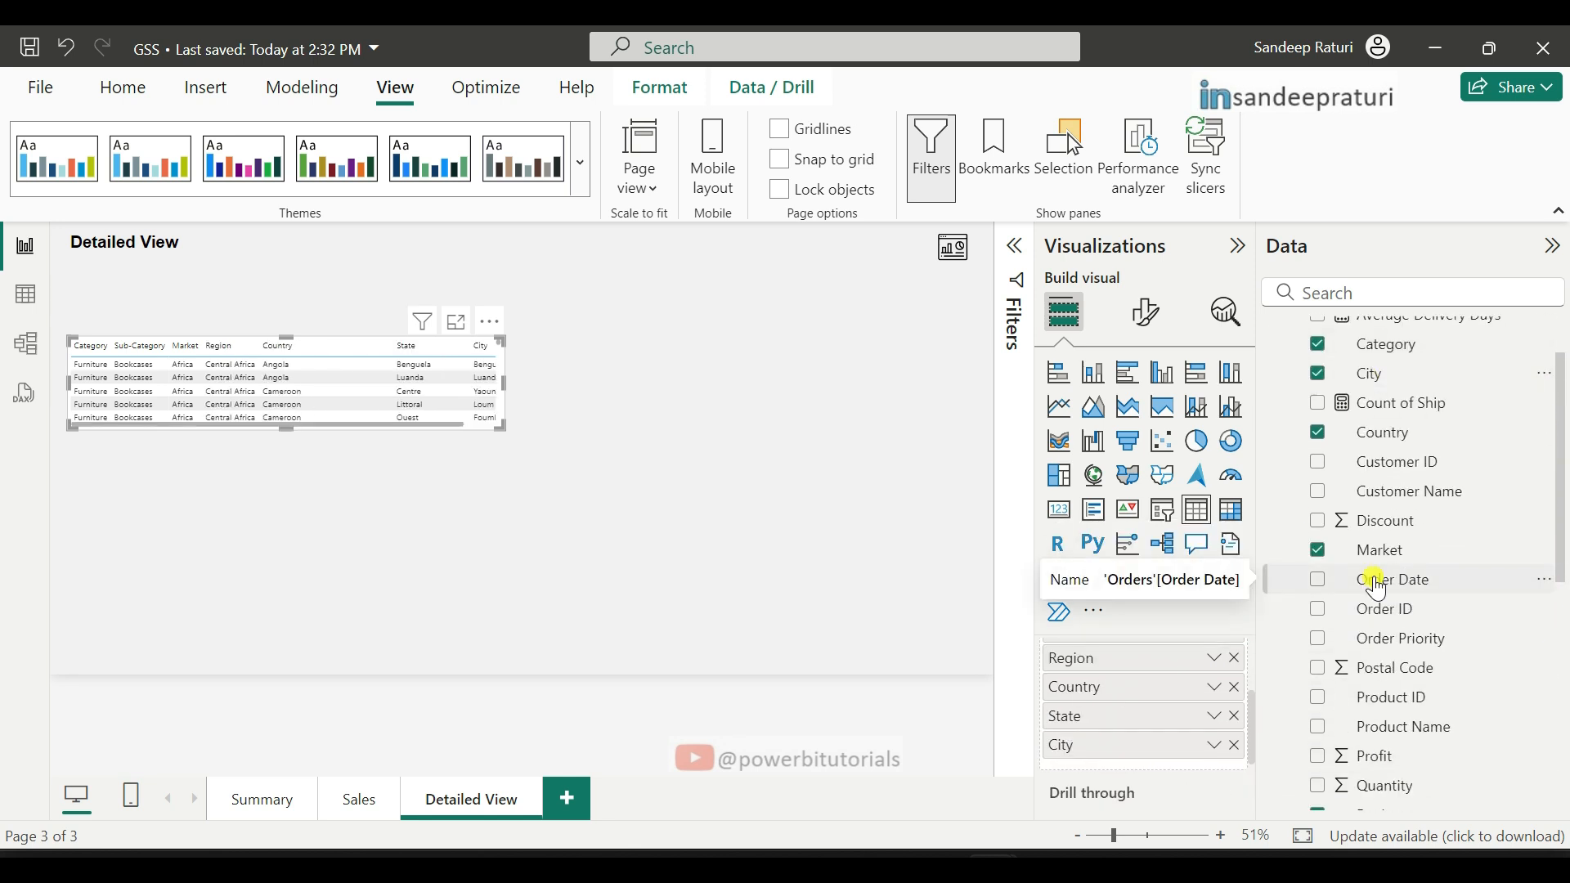
pyautogui.scroll(1, 1375, 579)
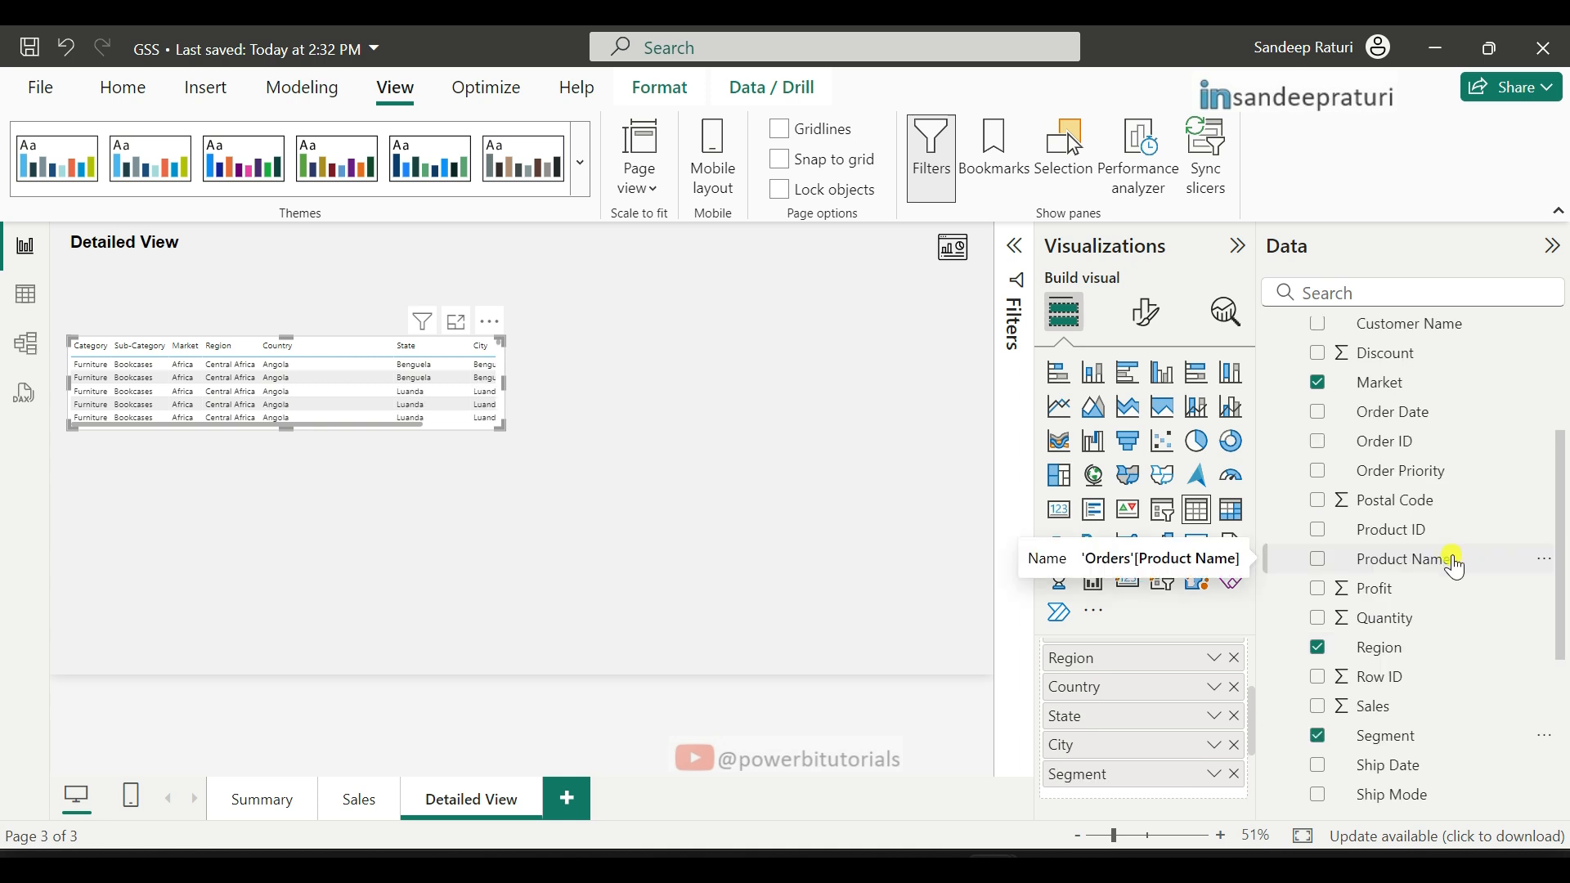
# Step: Add Customer Name, Order ID, Product Name and Order Date after Segment in the table's columns
pyautogui.scroll(2, 1440, 458)
pyautogui.click(1430, 445)
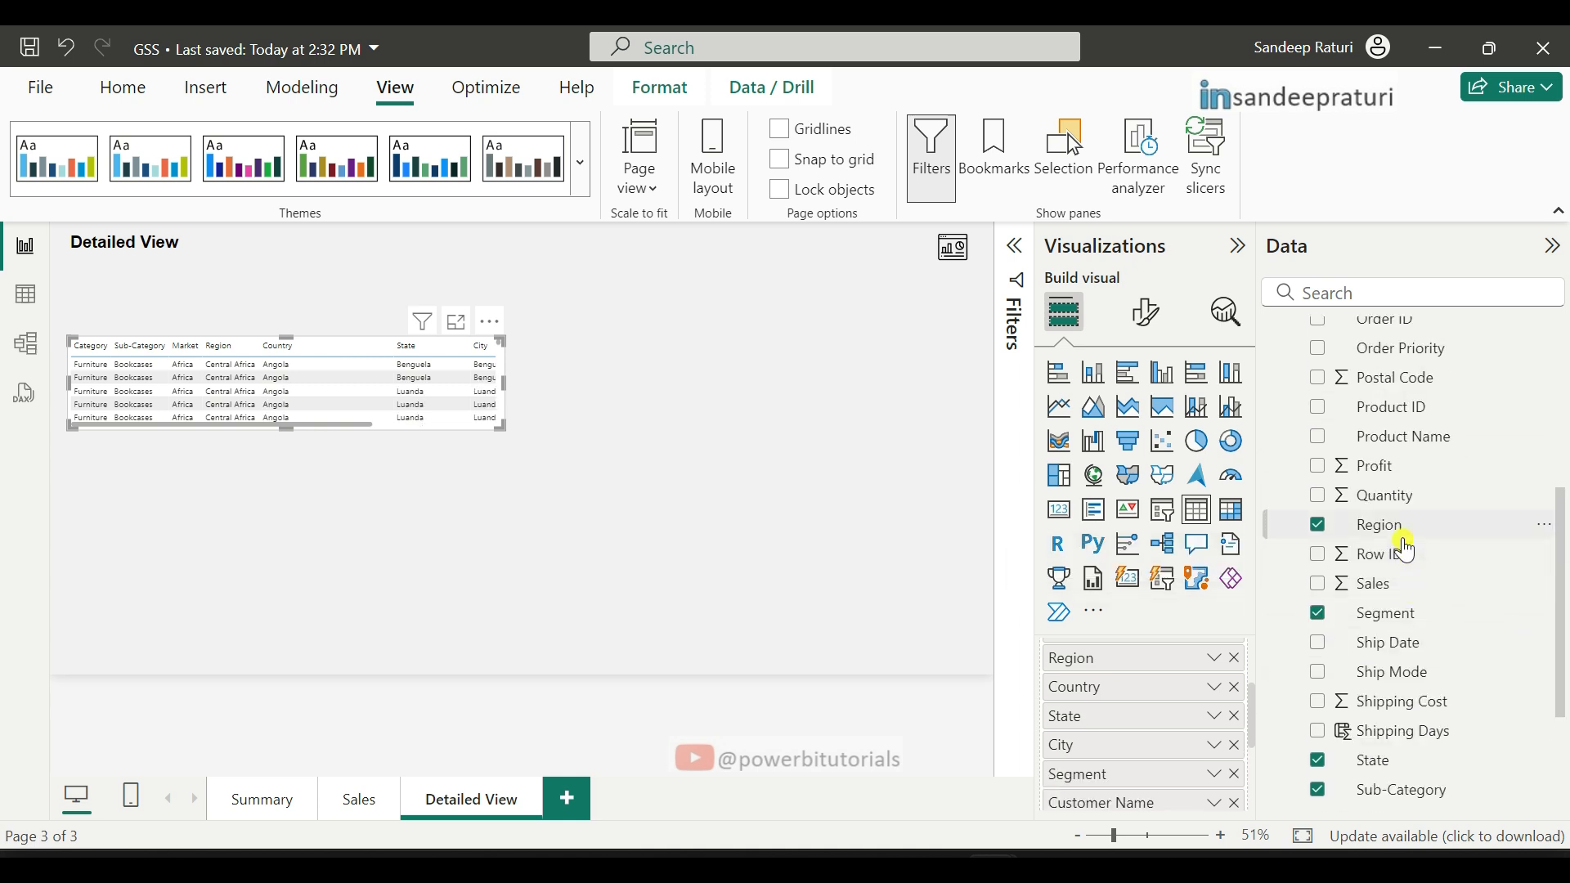
pyautogui.click(1393, 567)
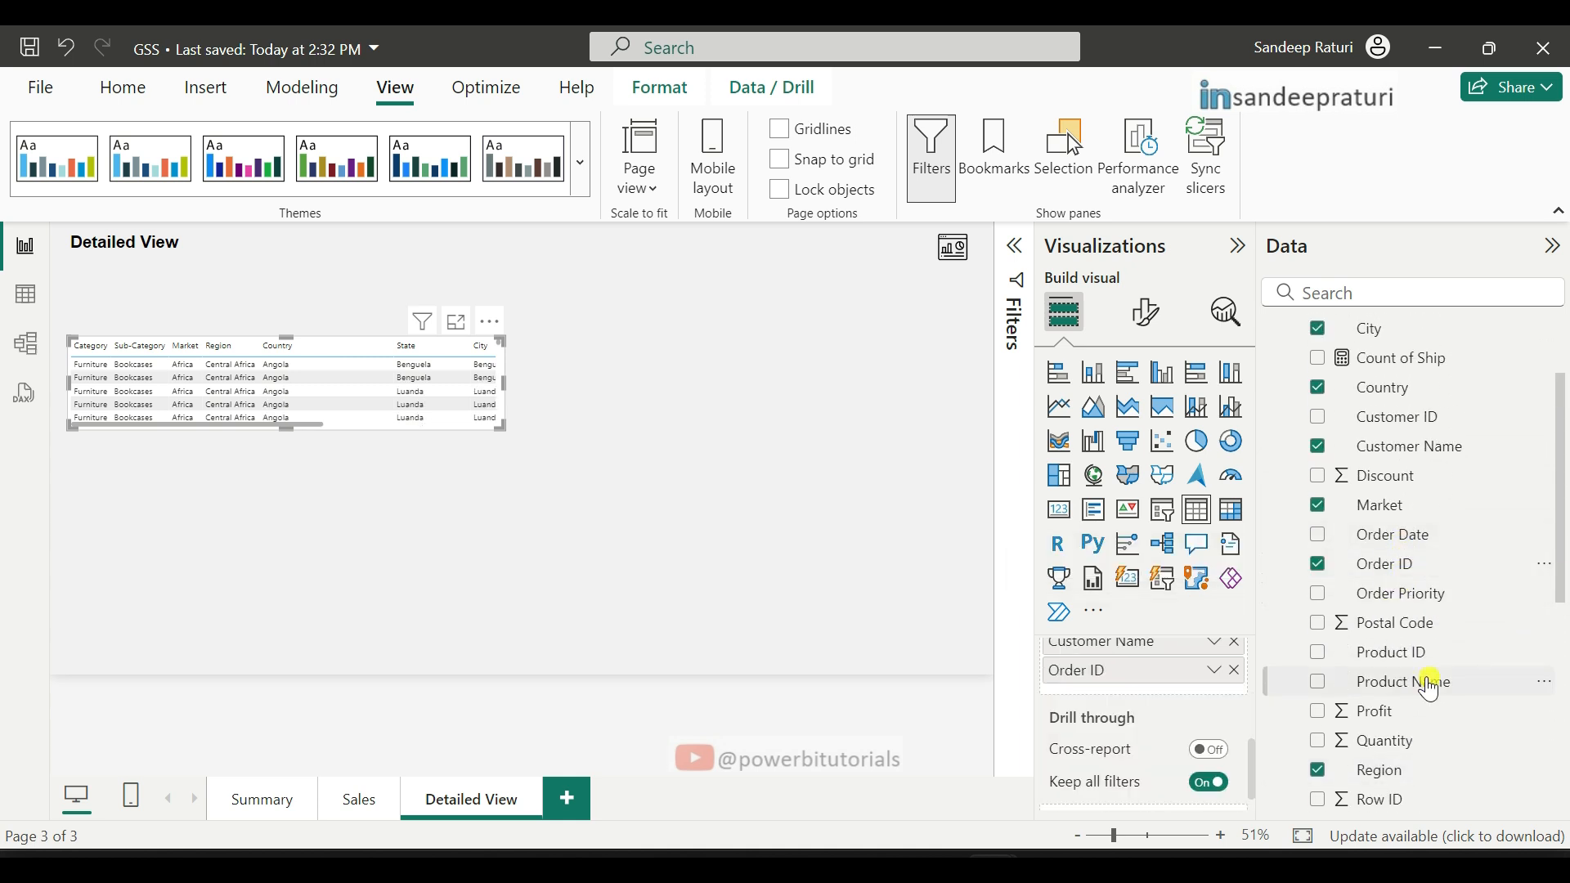
pyautogui.moveTo(1428, 684); pyautogui.dragTo(1130, 688)
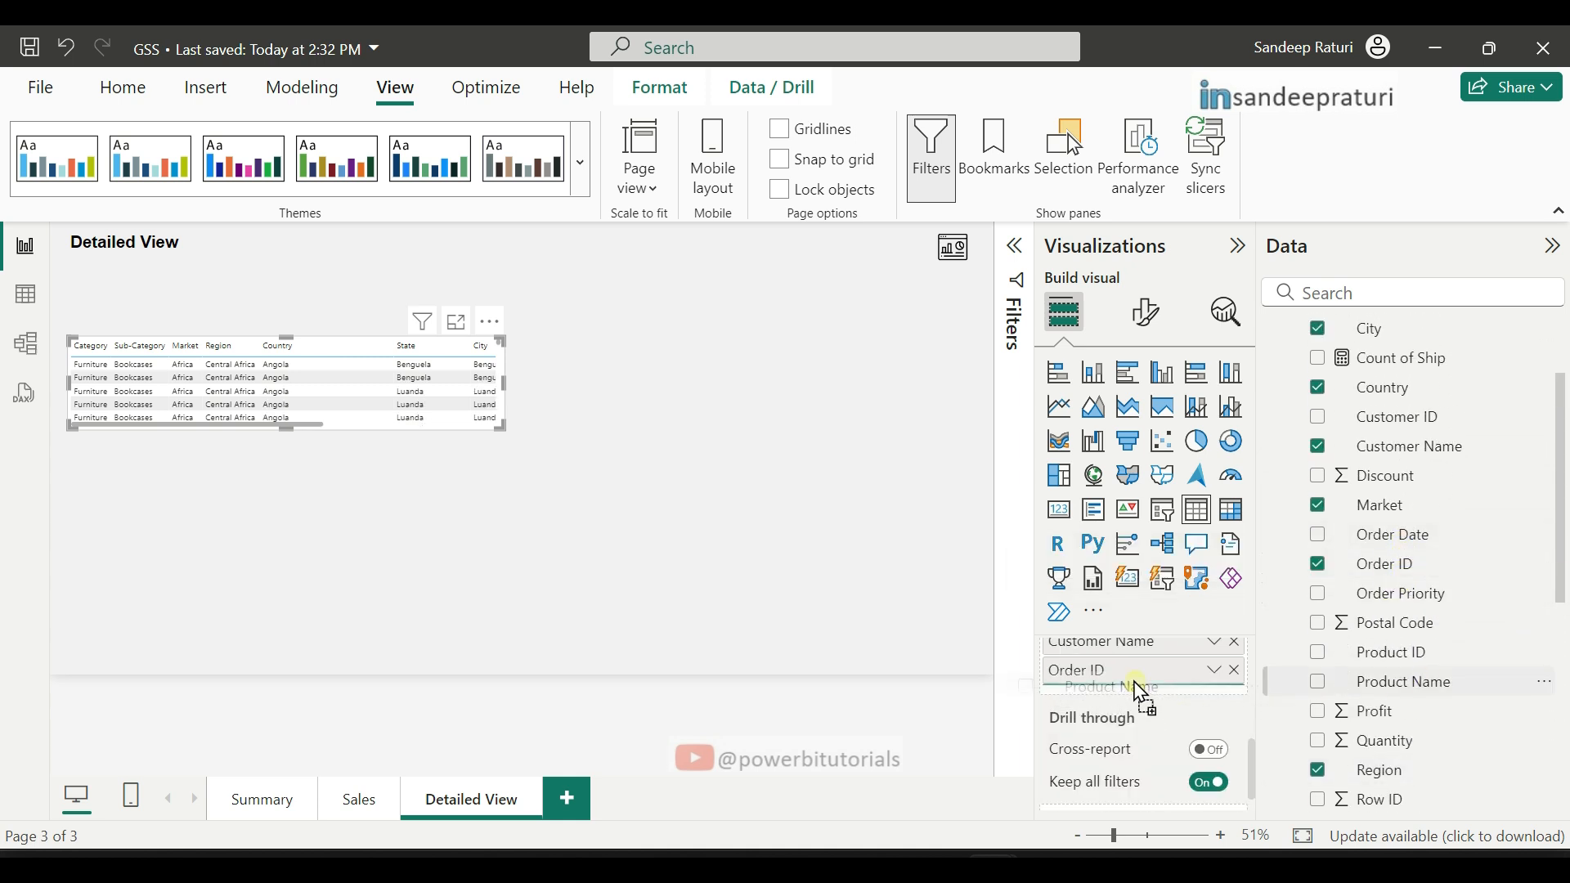
pyautogui.moveTo(1130, 689); pyautogui.dragTo(1129, 691)
pyautogui.moveTo(1396, 536); pyautogui.dragTo(1122, 720)
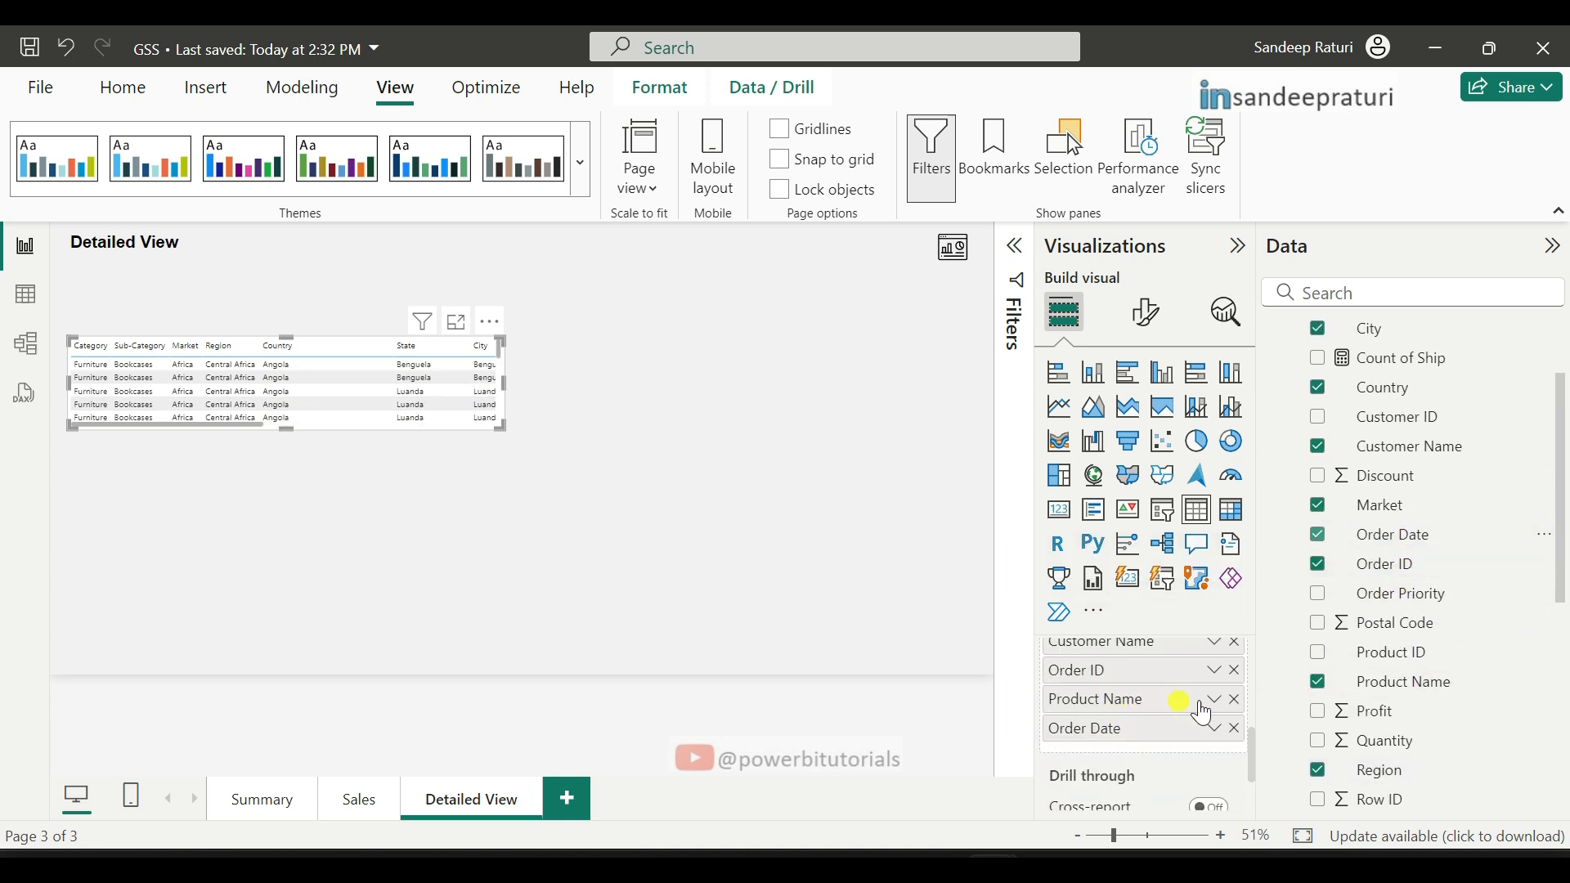
# Step: Add Ship Date, Sales, Profit, Quantity, Discount and Shipping Cost after Order Date in the table's columns
pyautogui.scroll(-3, 1335, 701)
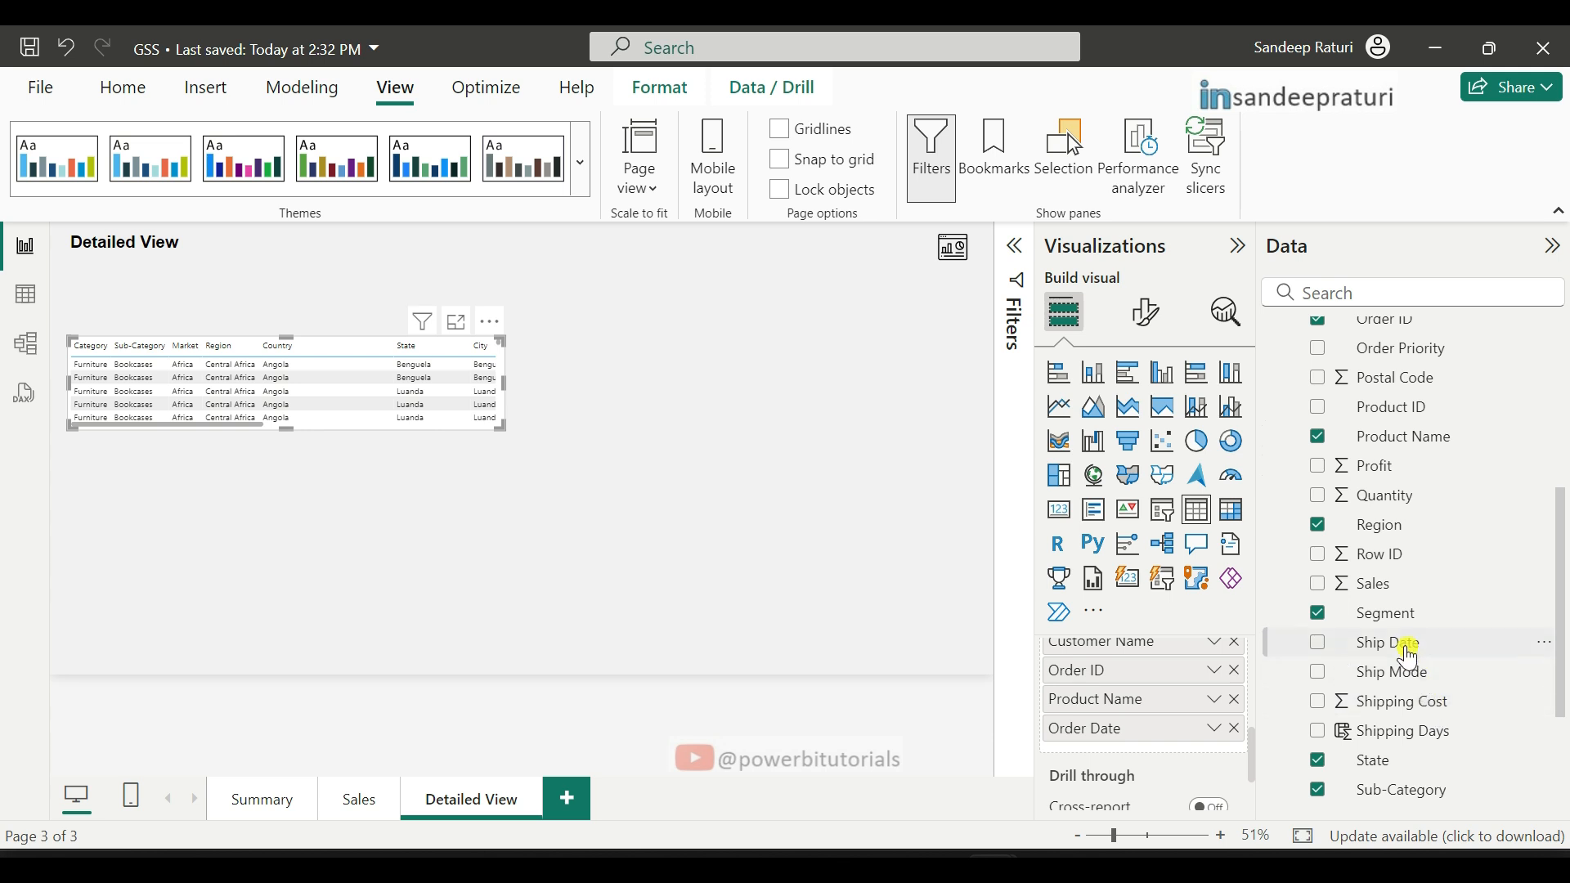
pyautogui.moveTo(1400, 646); pyautogui.dragTo(1145, 749)
pyautogui.moveTo(1374, 584); pyautogui.dragTo(1137, 787)
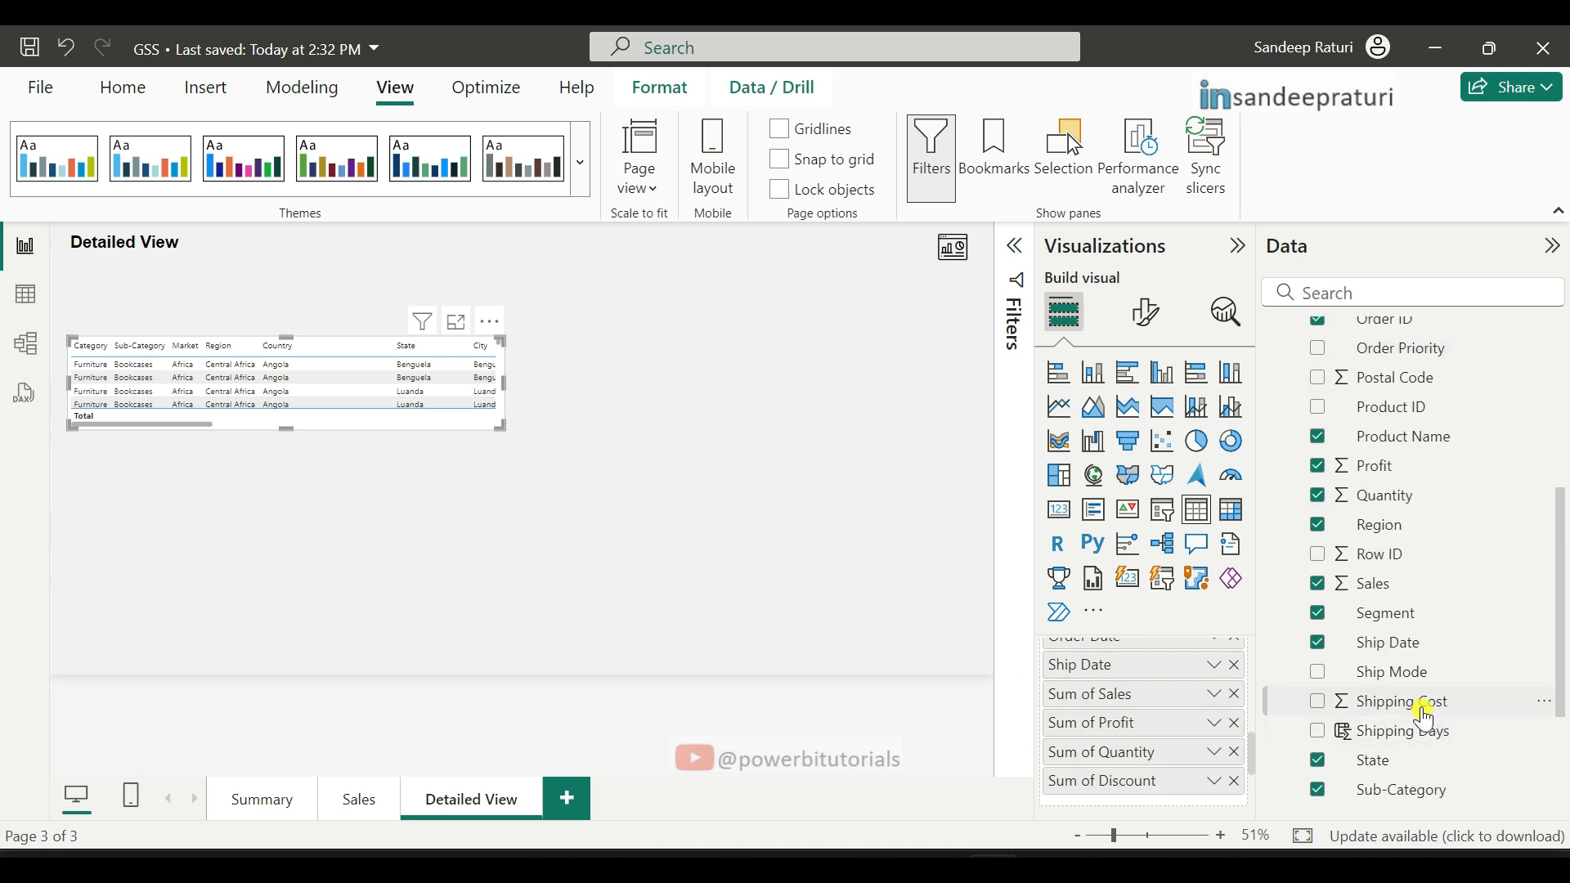
pyautogui.moveTo(1420, 718); pyautogui.dragTo(1145, 773)
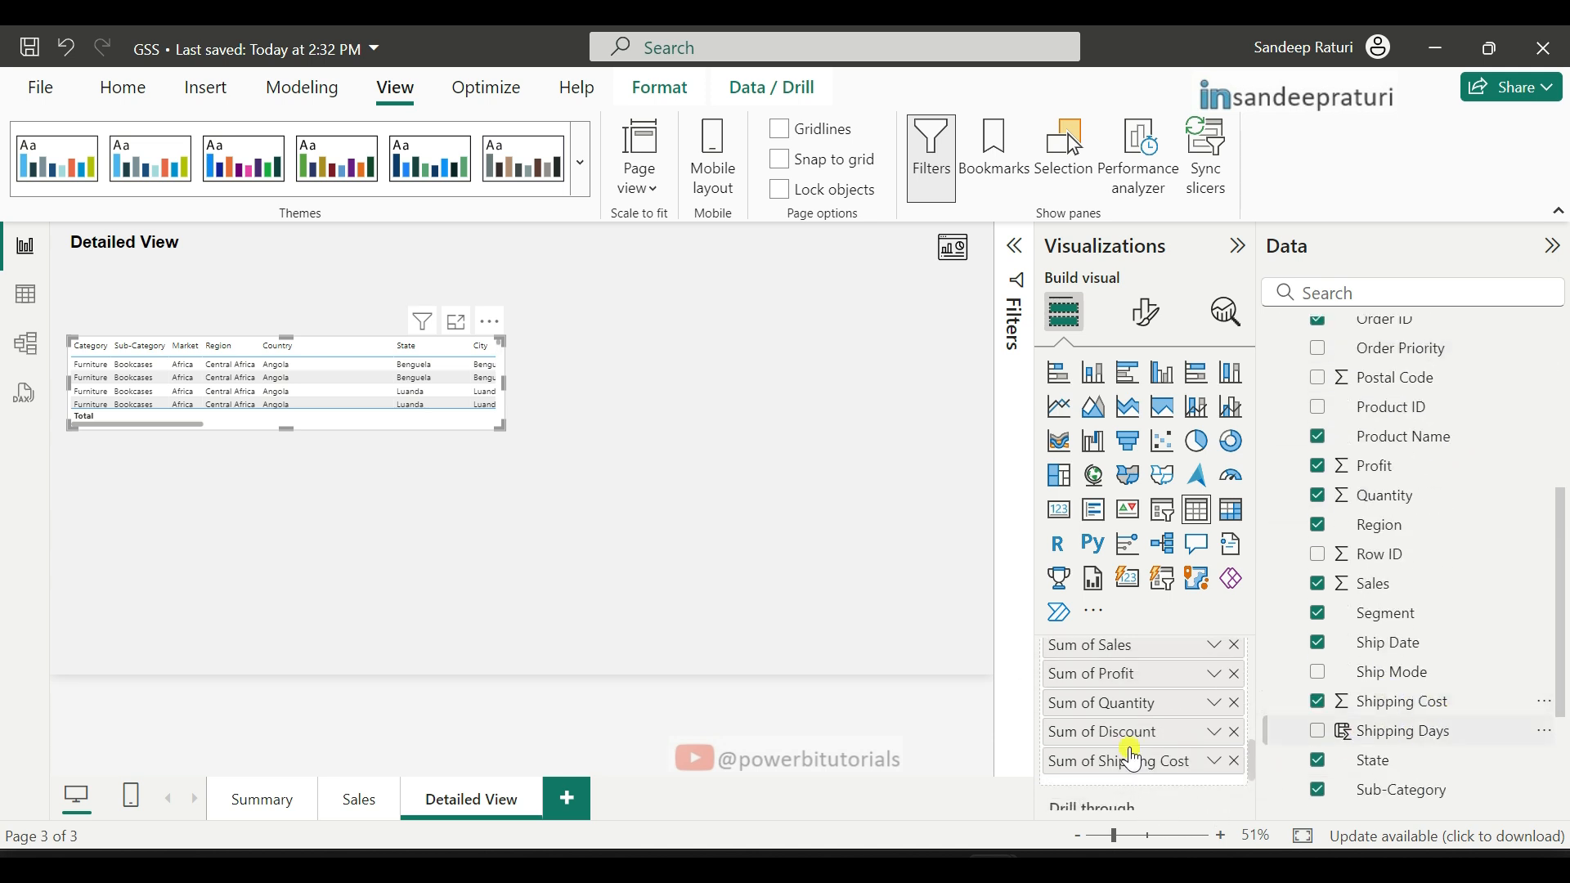
# Step: Rename the table's Sum of Sales column as "Total Sales"
pyautogui.scroll(3, 1167, 730)
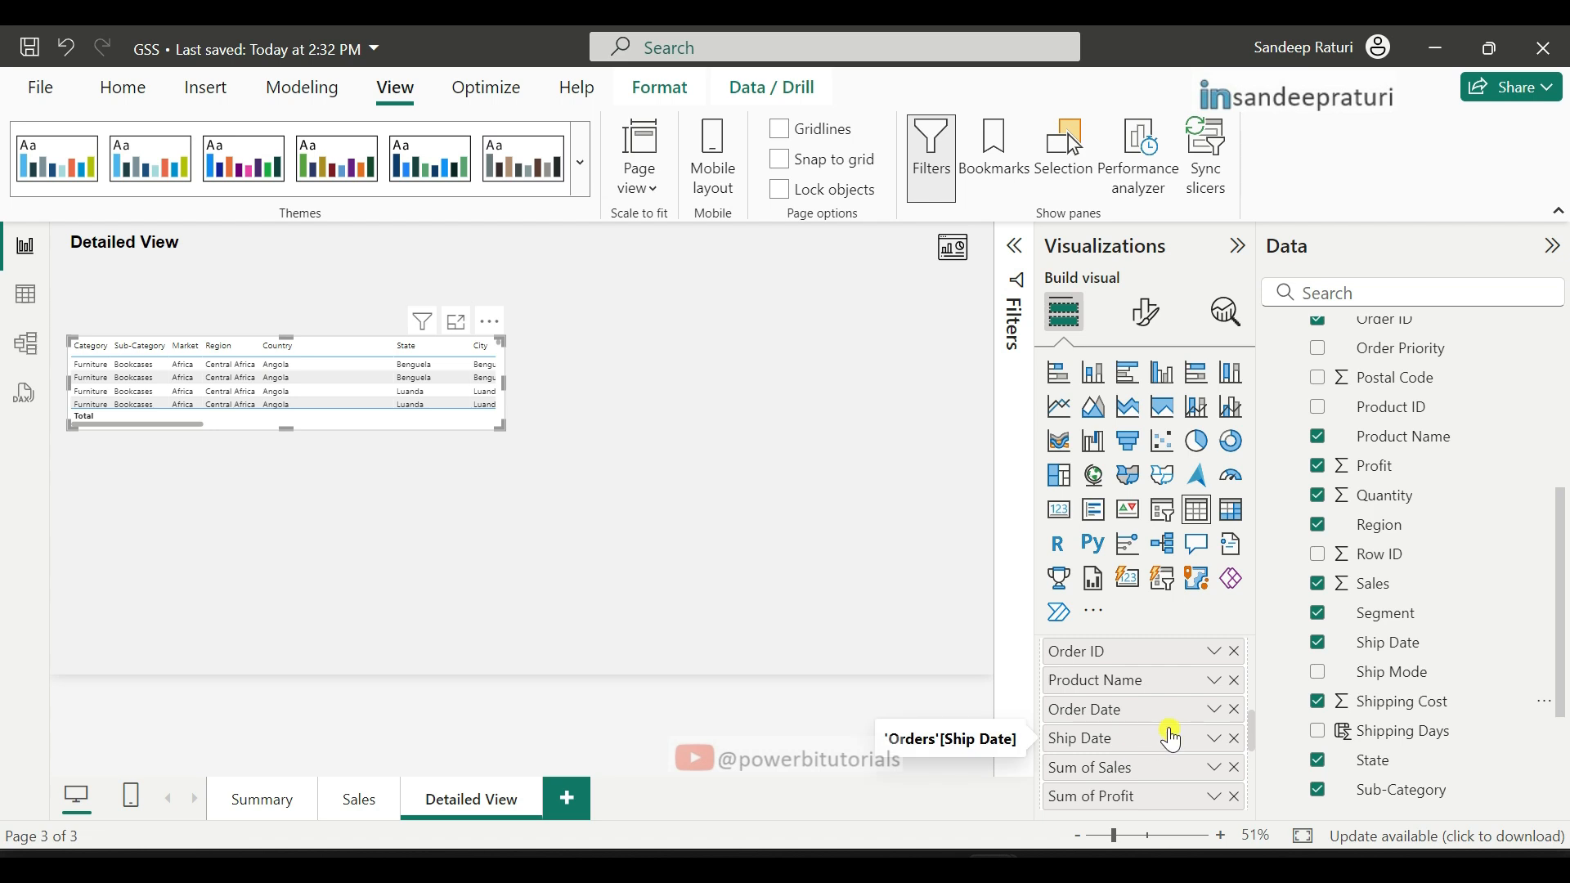
pyautogui.scroll(-3, 1169, 732)
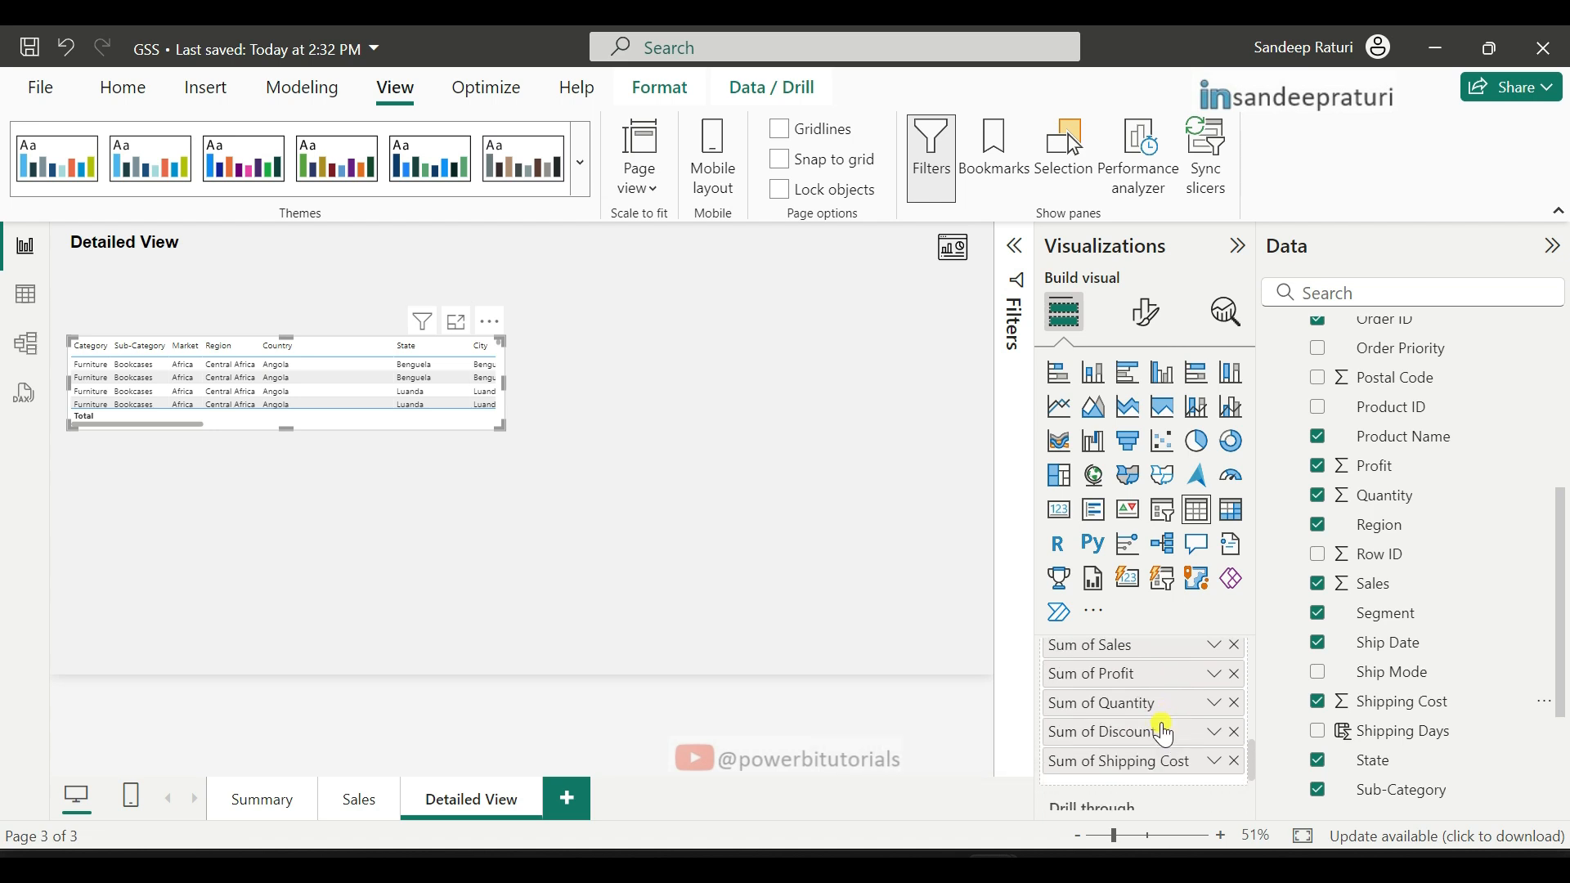
pyautogui.scroll(3, 1161, 744)
pyautogui.doubleClick(1119, 773)
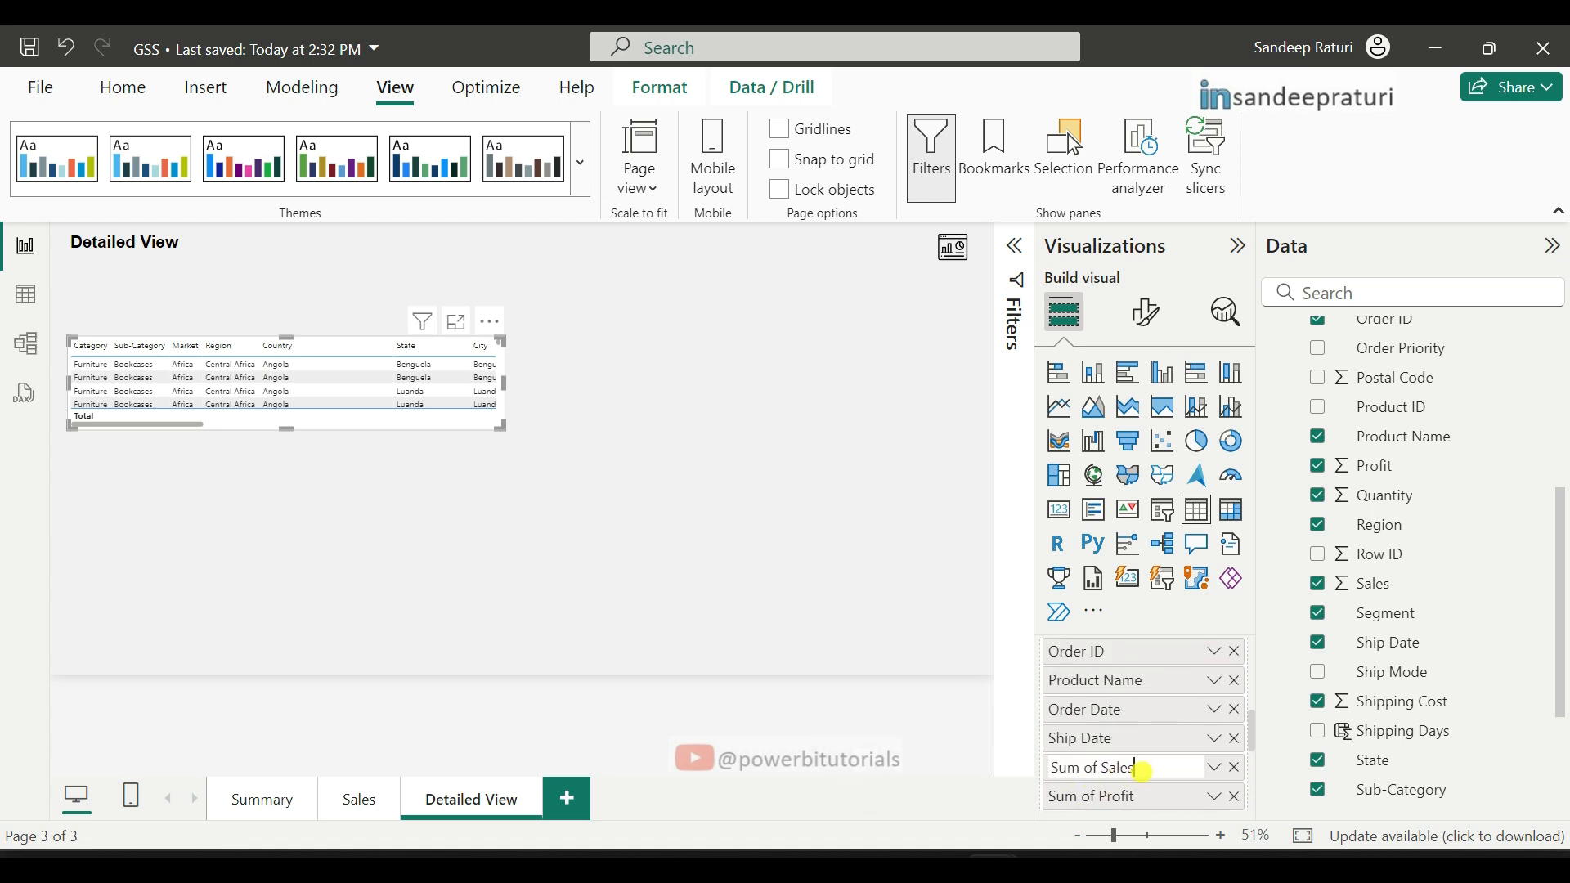
pyautogui.moveTo(1108, 767); pyautogui.dragTo(1033, 775)
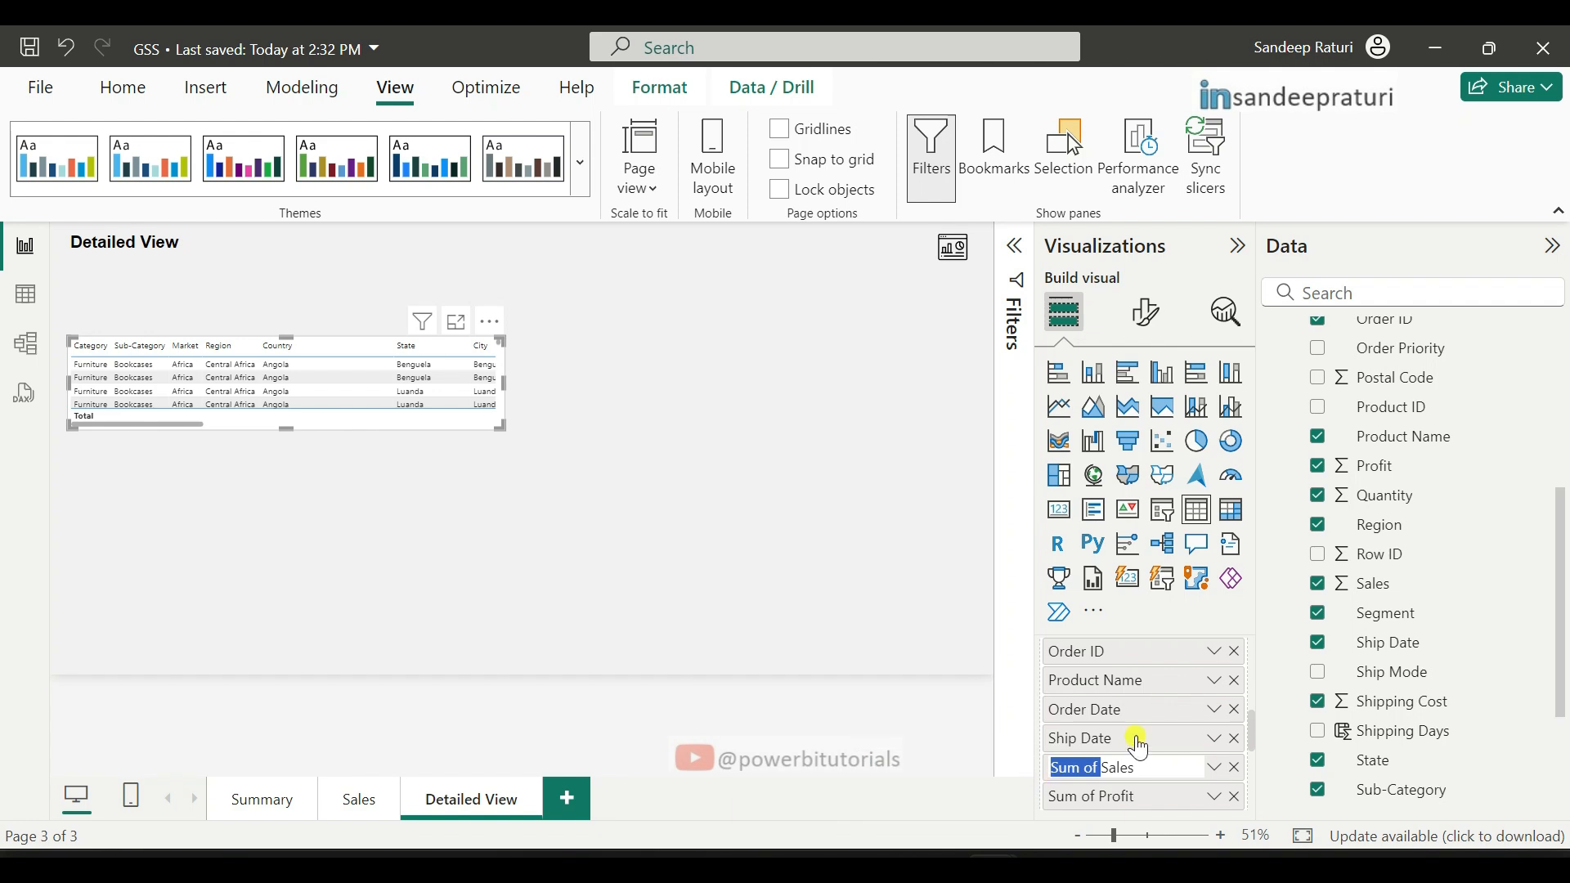
pyautogui.press('BackSpace')
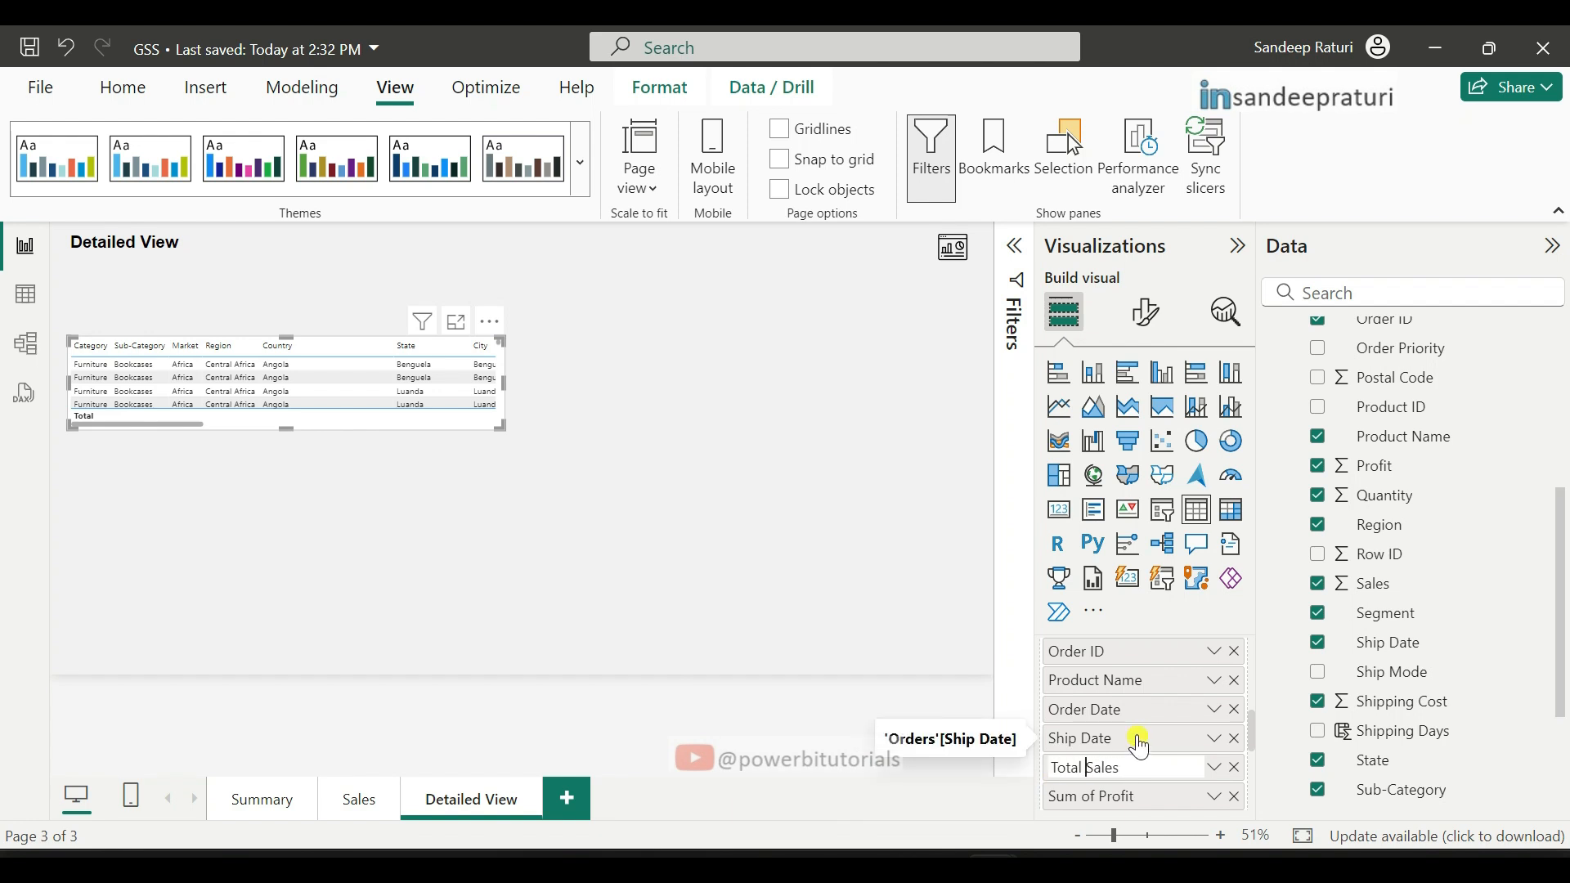
# Step: Rename the table's summed Profit and Quantity columns as "Total Profit" and "Total Quantity"
pyautogui.scroll(-3, 1138, 757)
pyautogui.doubleClick(1114, 675)
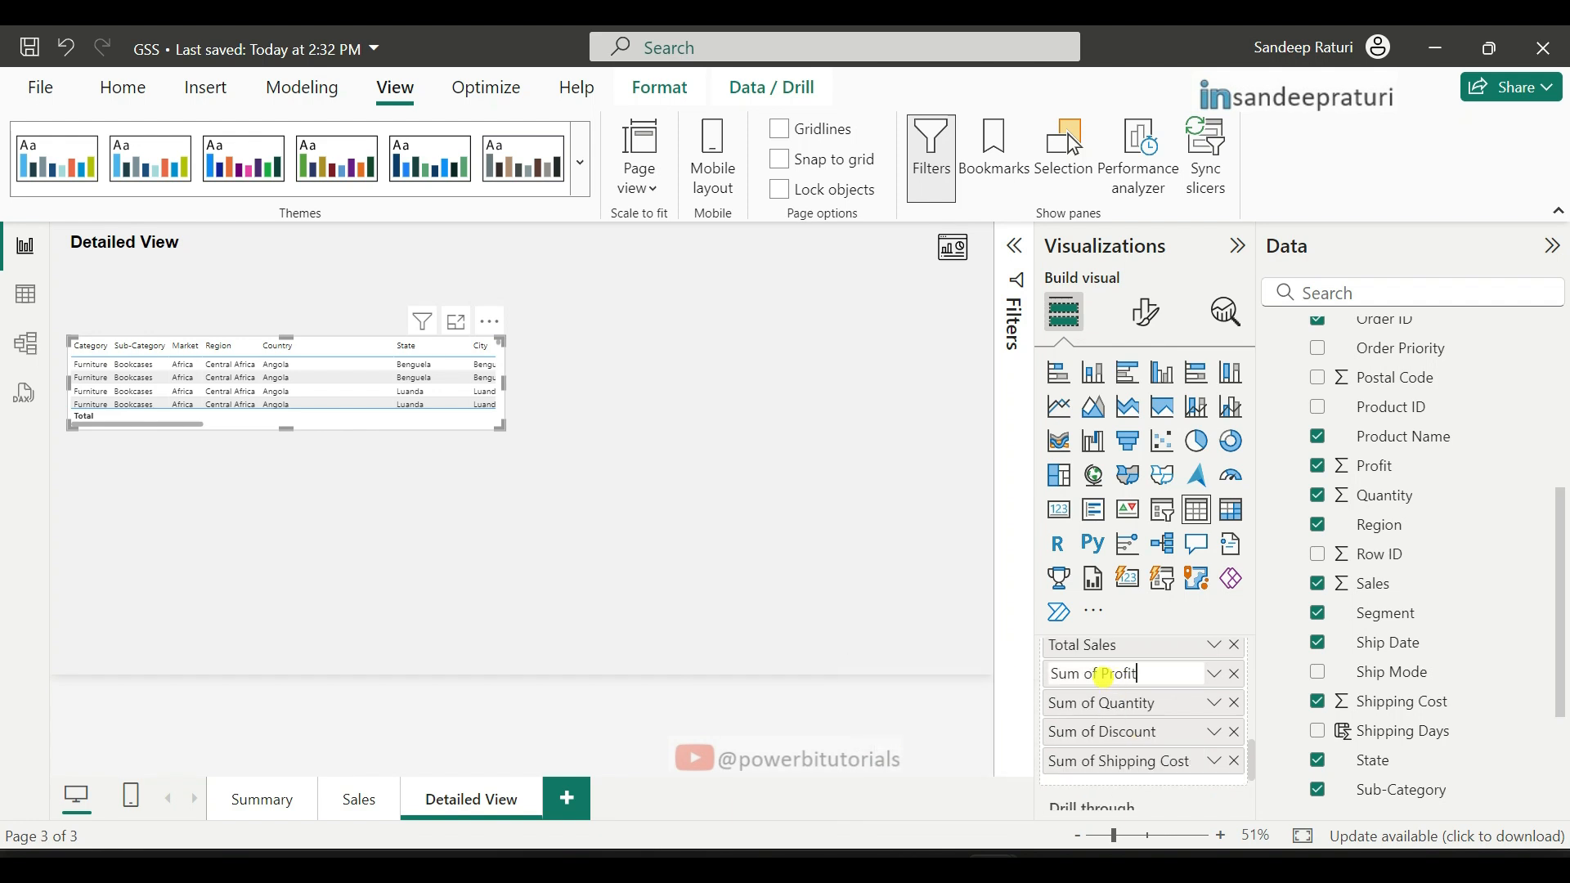
pyautogui.moveTo(1100, 675); pyautogui.dragTo(1032, 681)
pyautogui.write('Total')
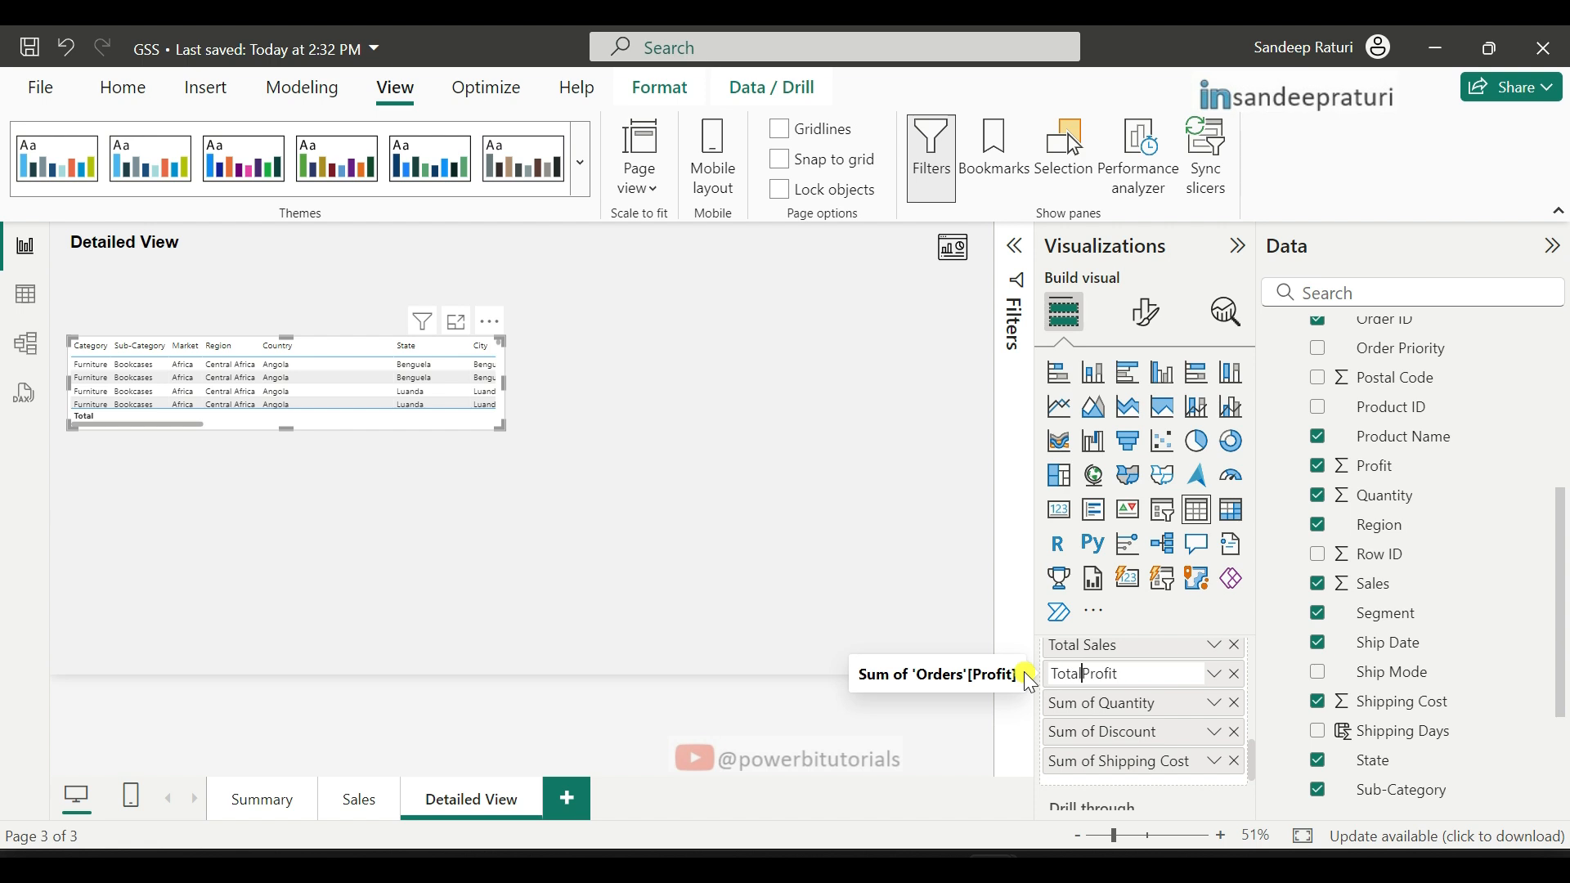
pyautogui.press('Return')
pyautogui.doubleClick(1112, 703)
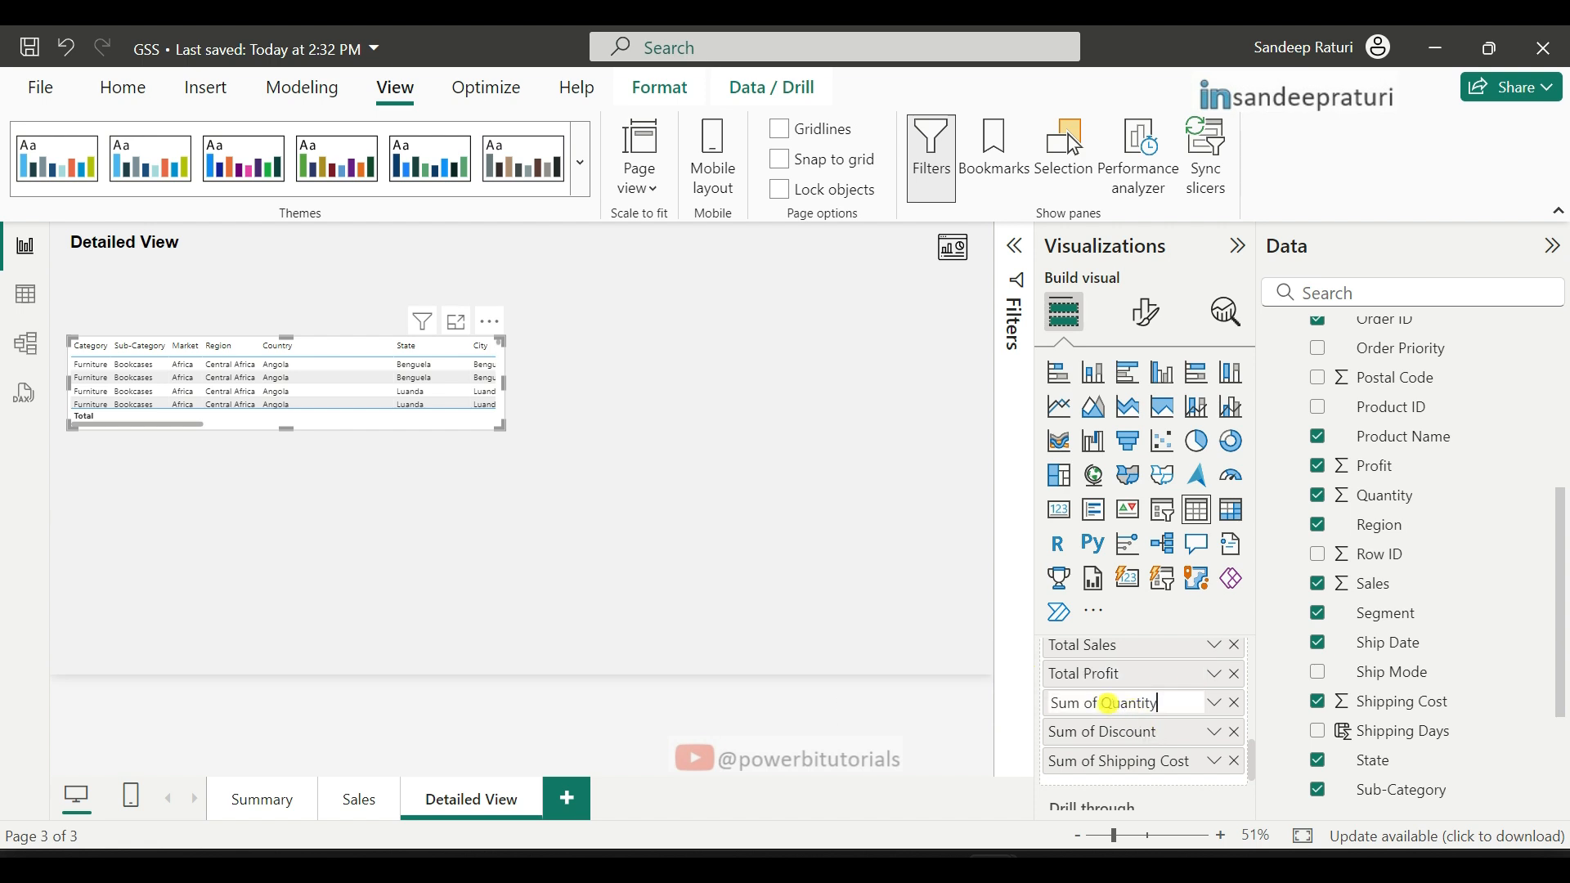
pyautogui.moveTo(1106, 703); pyautogui.dragTo(1056, 702)
pyautogui.write('Tota')
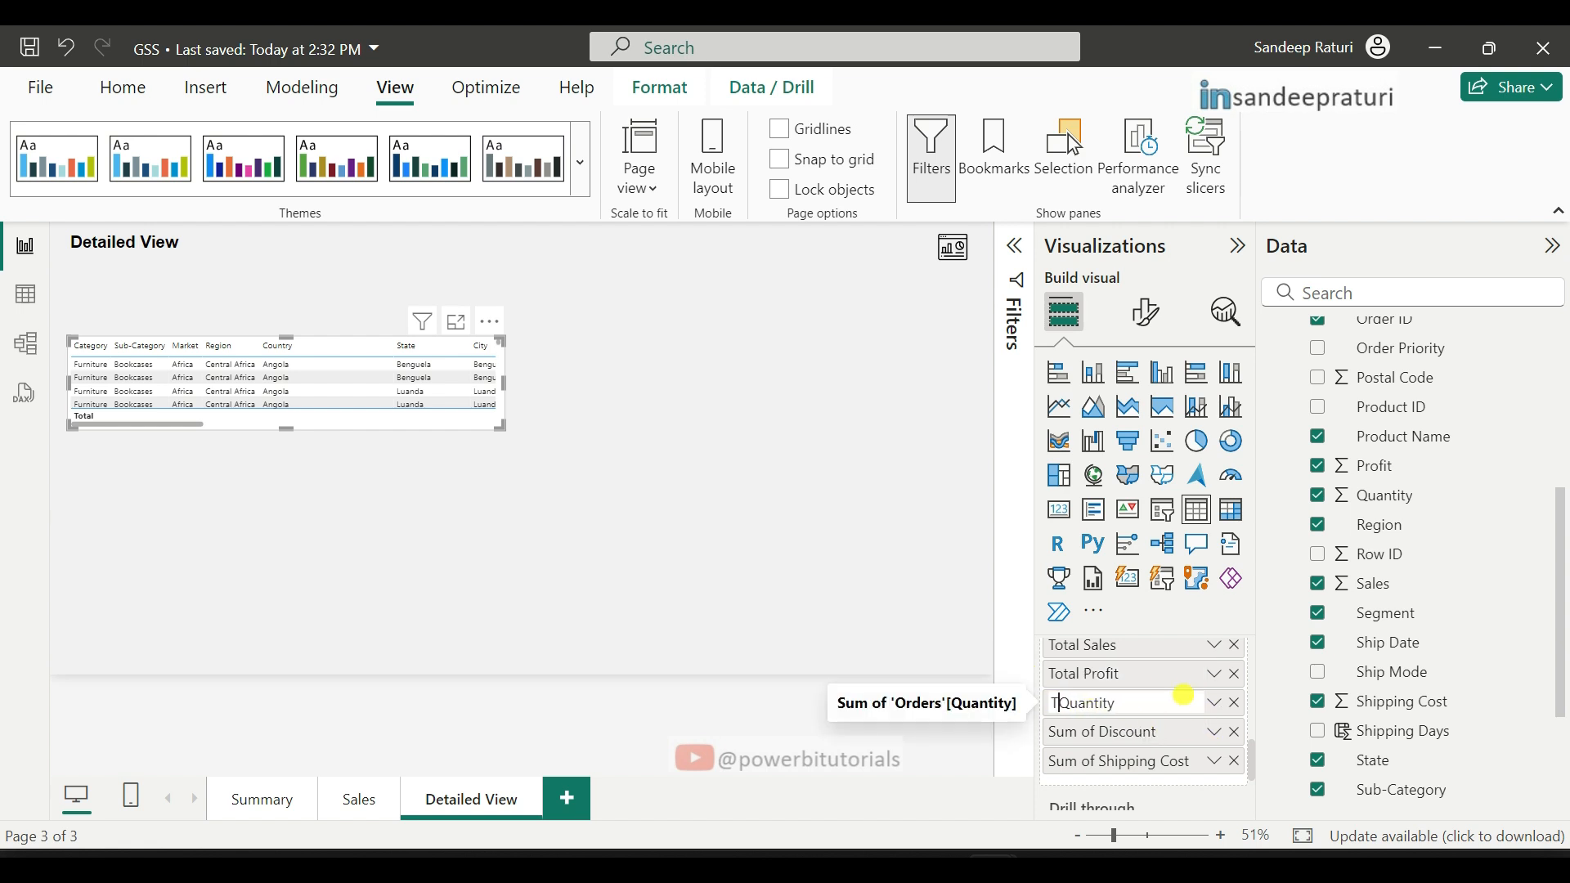
pyautogui.write('l')
pyautogui.press('Return')
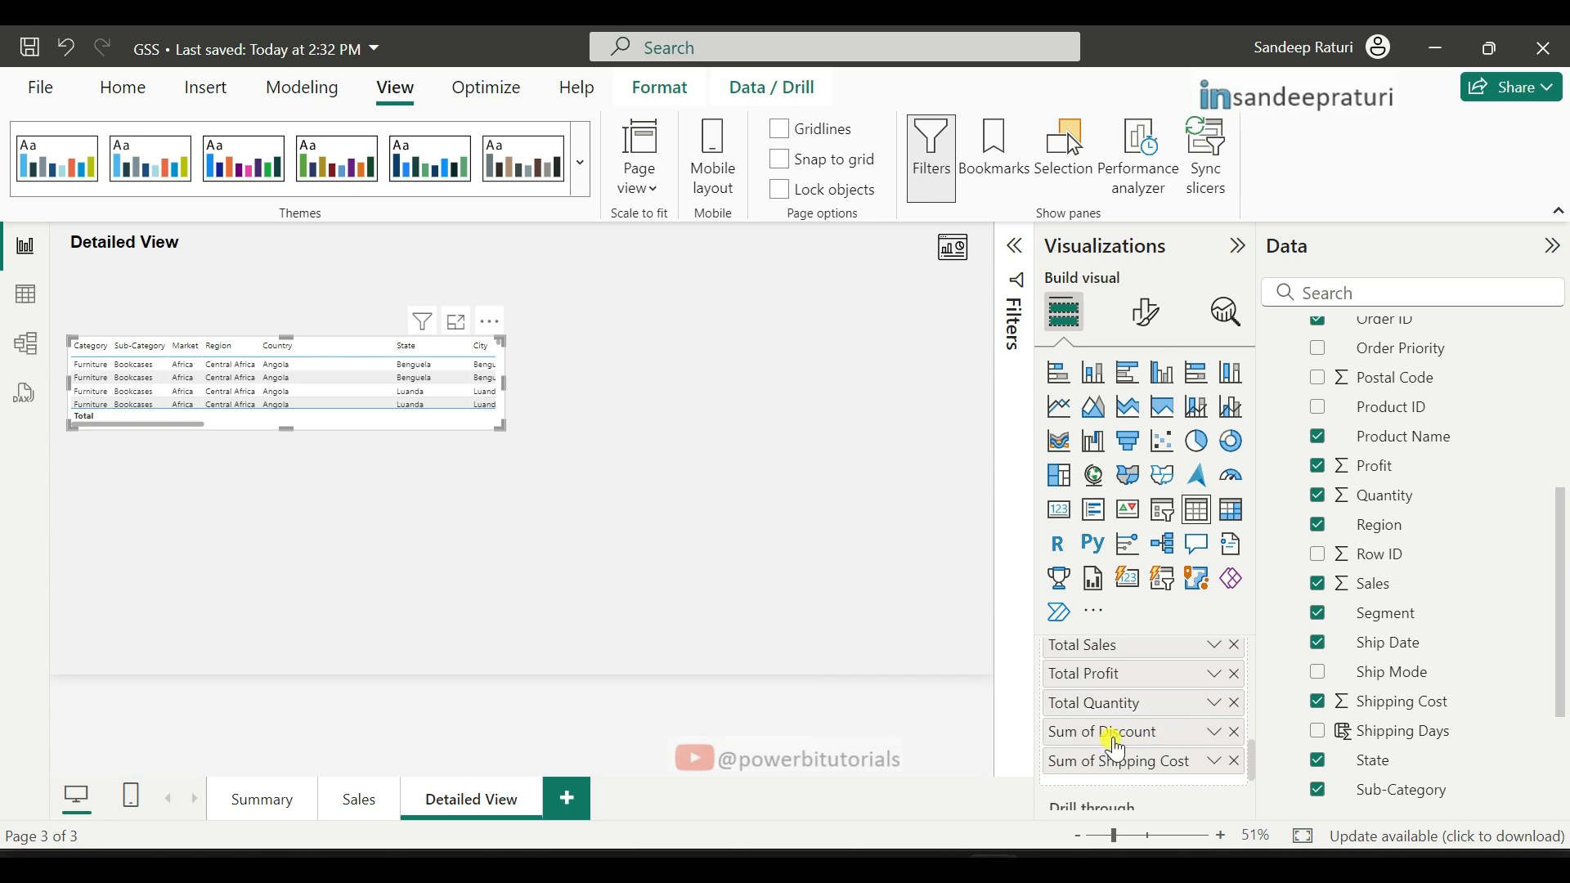
# Step: Rename the table's summed Discount and Shipping Cost columns as "Total Discount" and "Total Shipping Cost"
pyautogui.doubleClick(1127, 746)
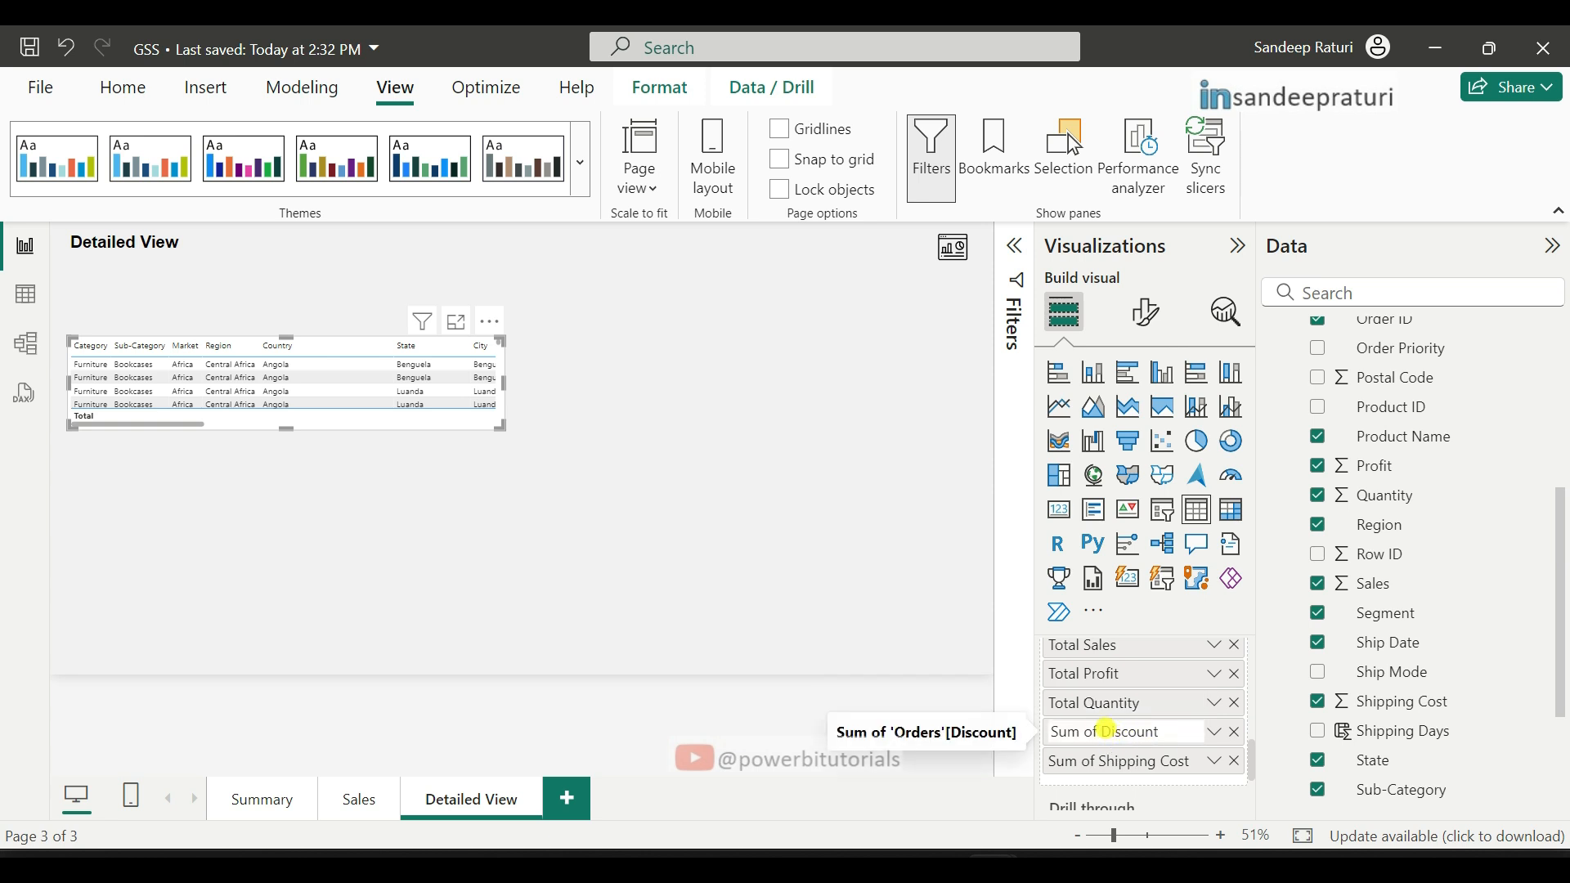
pyautogui.moveTo(1114, 730); pyautogui.dragTo(1024, 725)
pyautogui.write('Total')
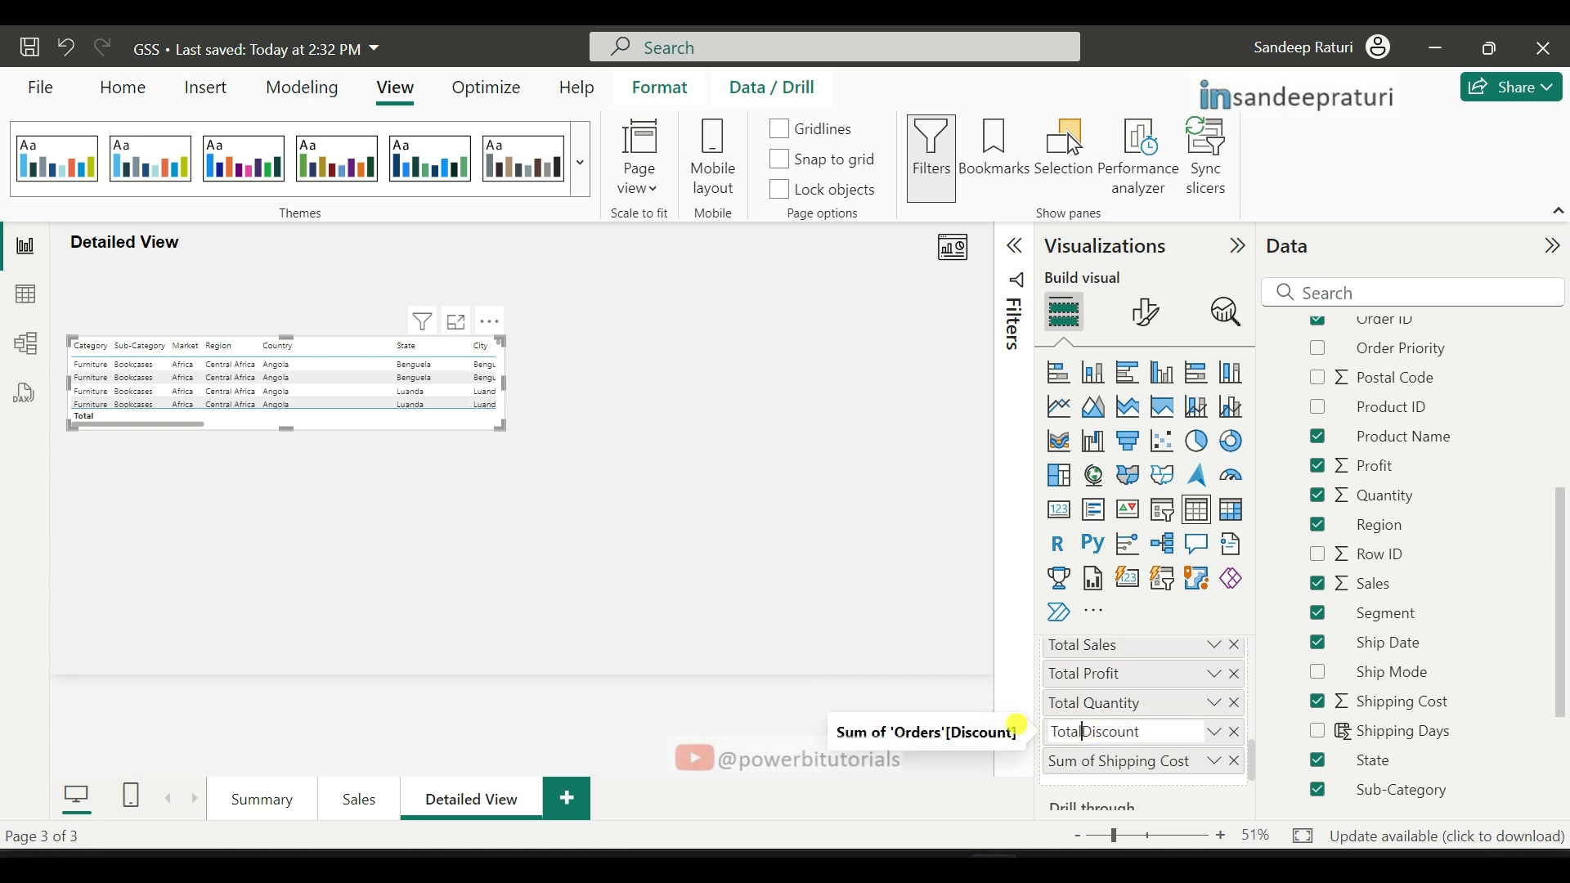
pyautogui.press('Return')
pyautogui.doubleClick(1114, 760)
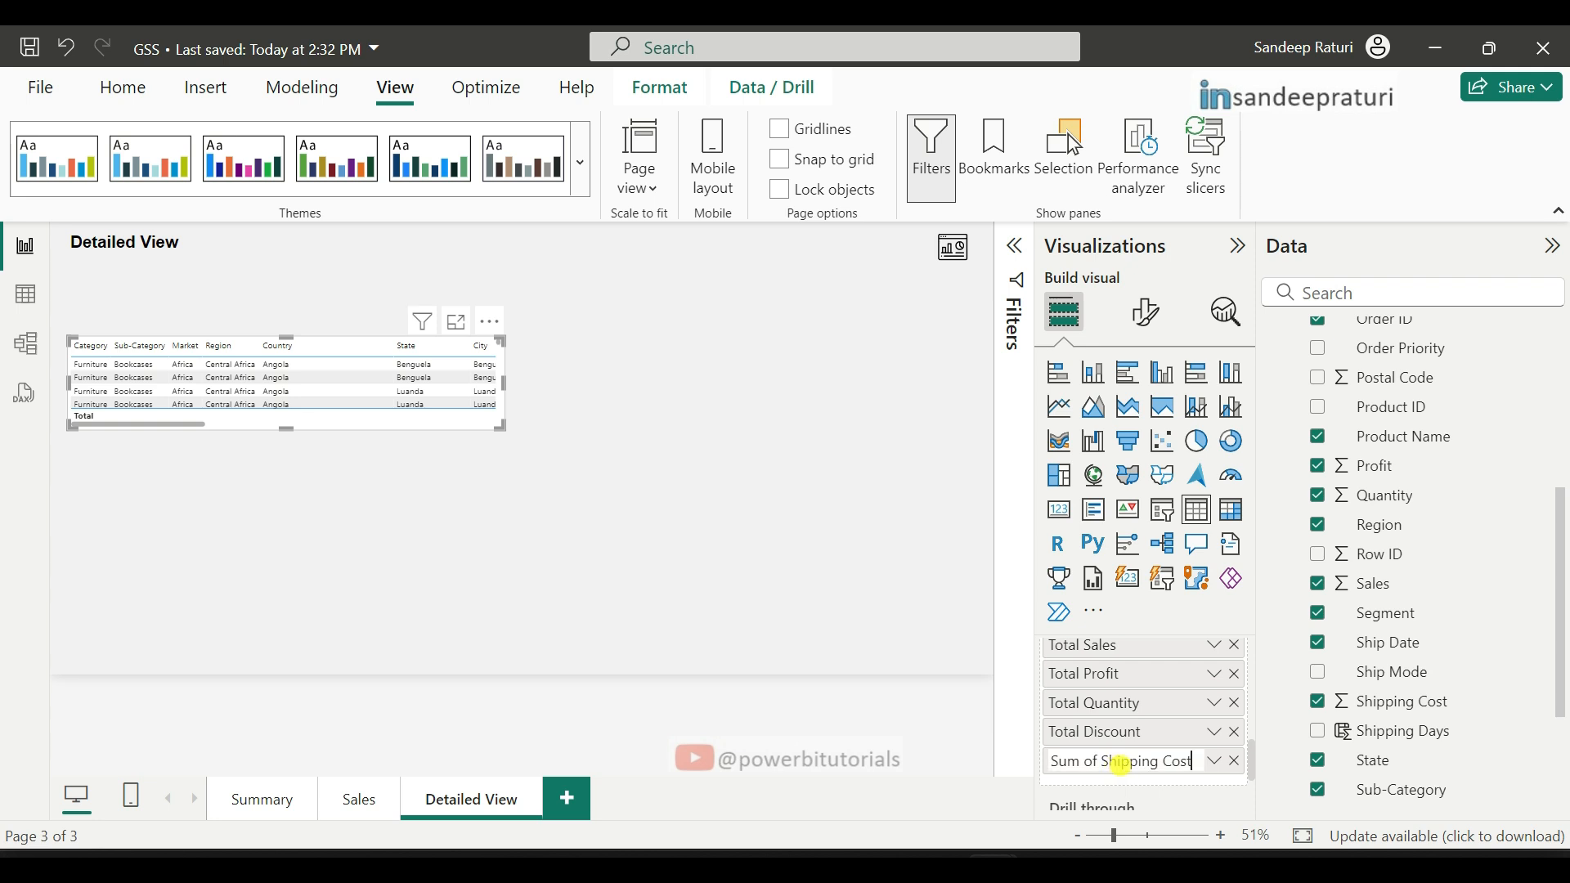
pyautogui.moveTo(1104, 760); pyautogui.dragTo(1027, 754)
pyautogui.press('BackSpace')
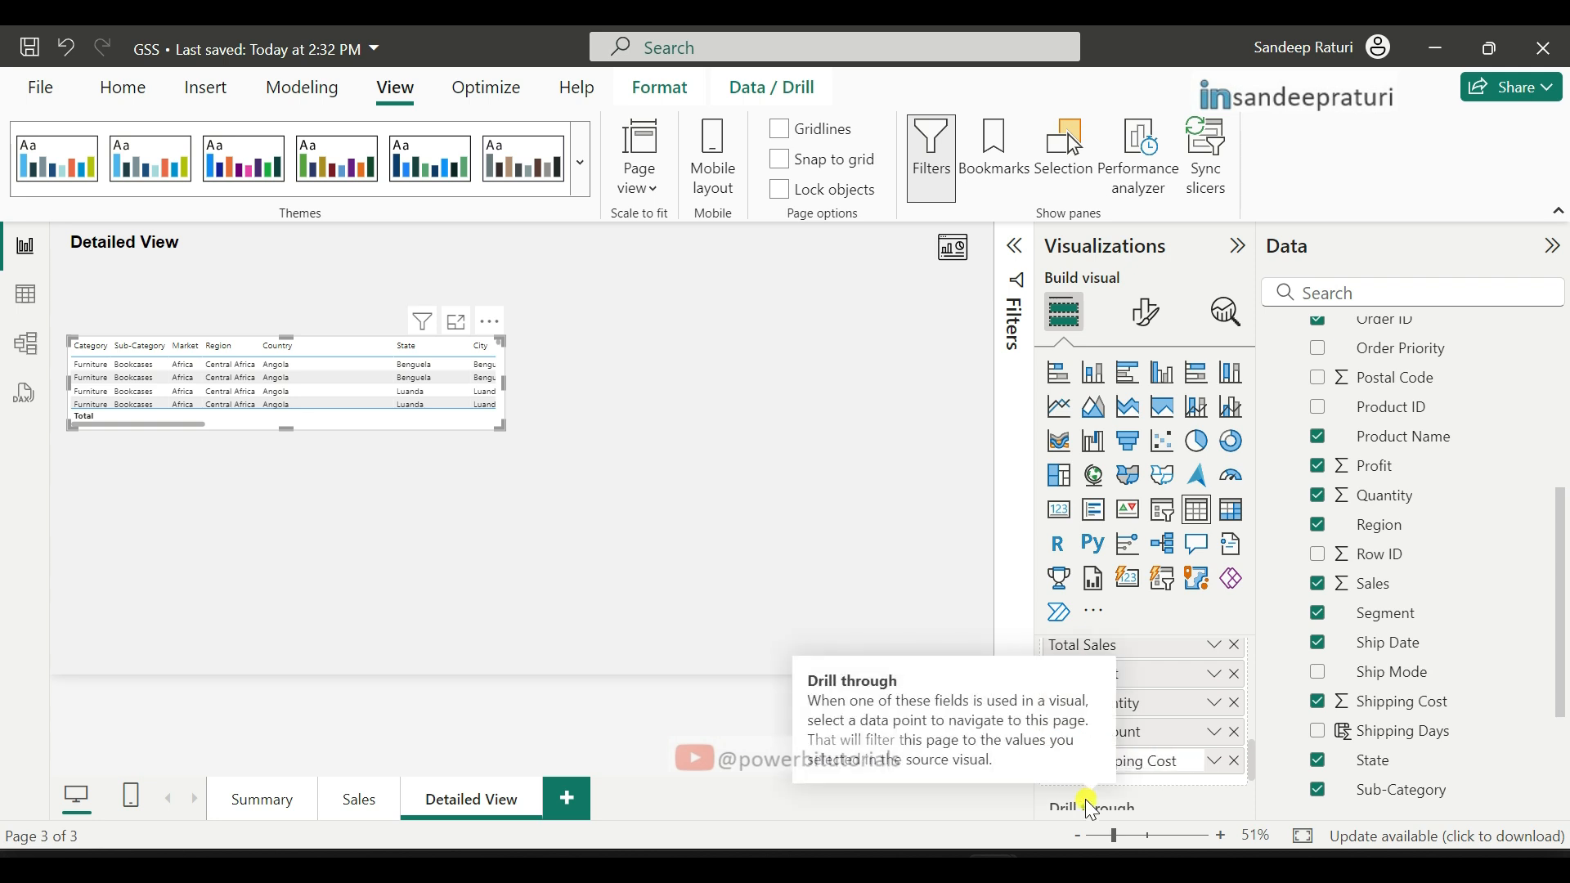
pyautogui.press('Return')
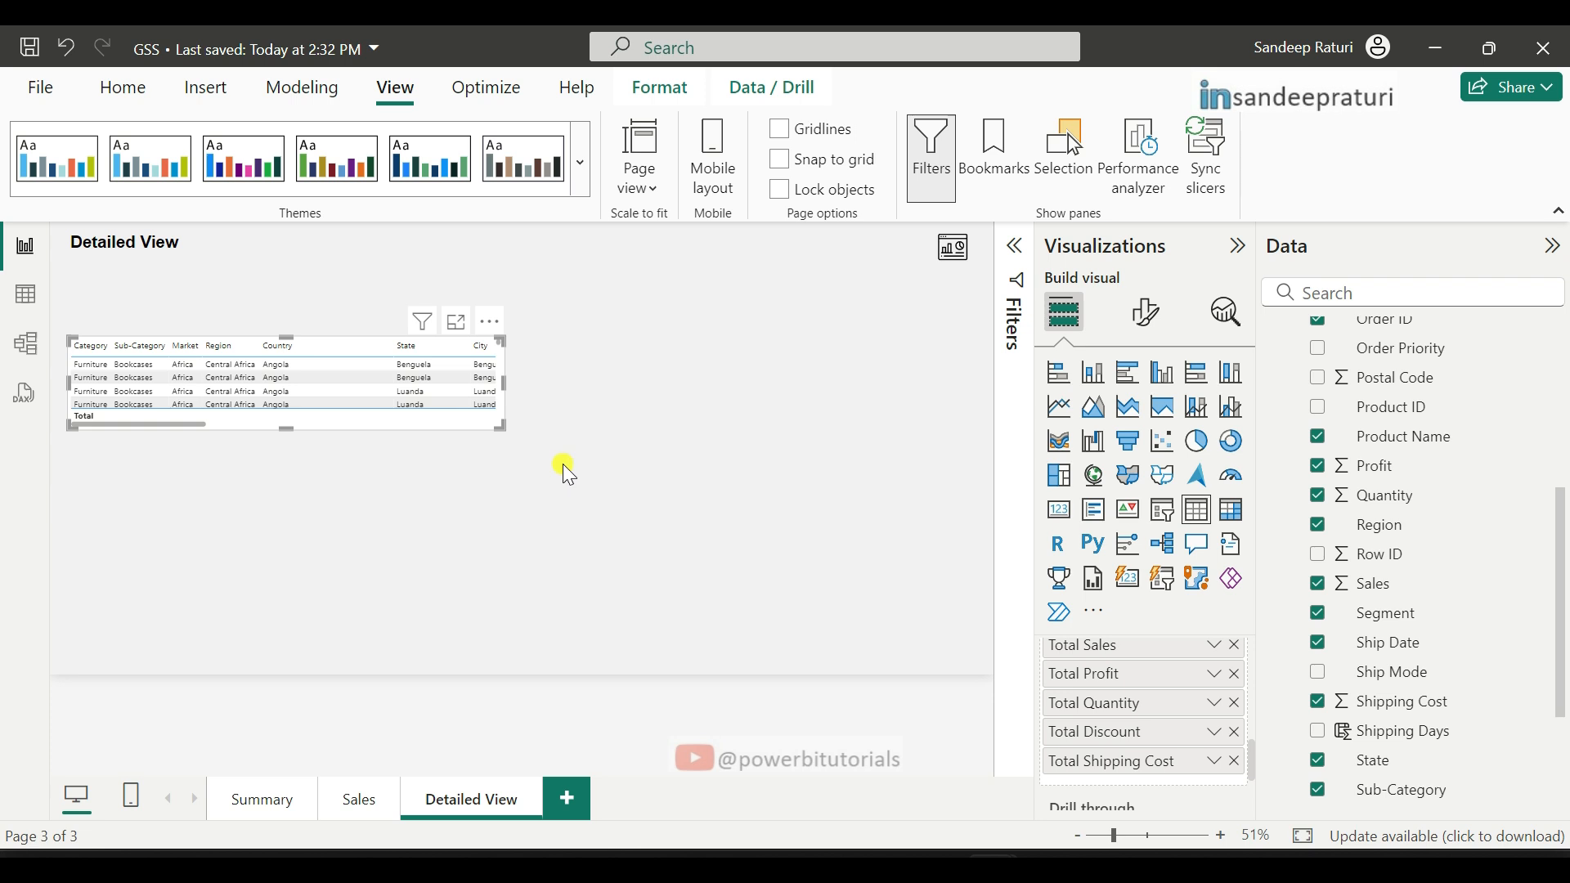
# Step: Set the table's vertical position to 100 and enlarge it to fill the page area below the title
pyautogui.click(1147, 312)
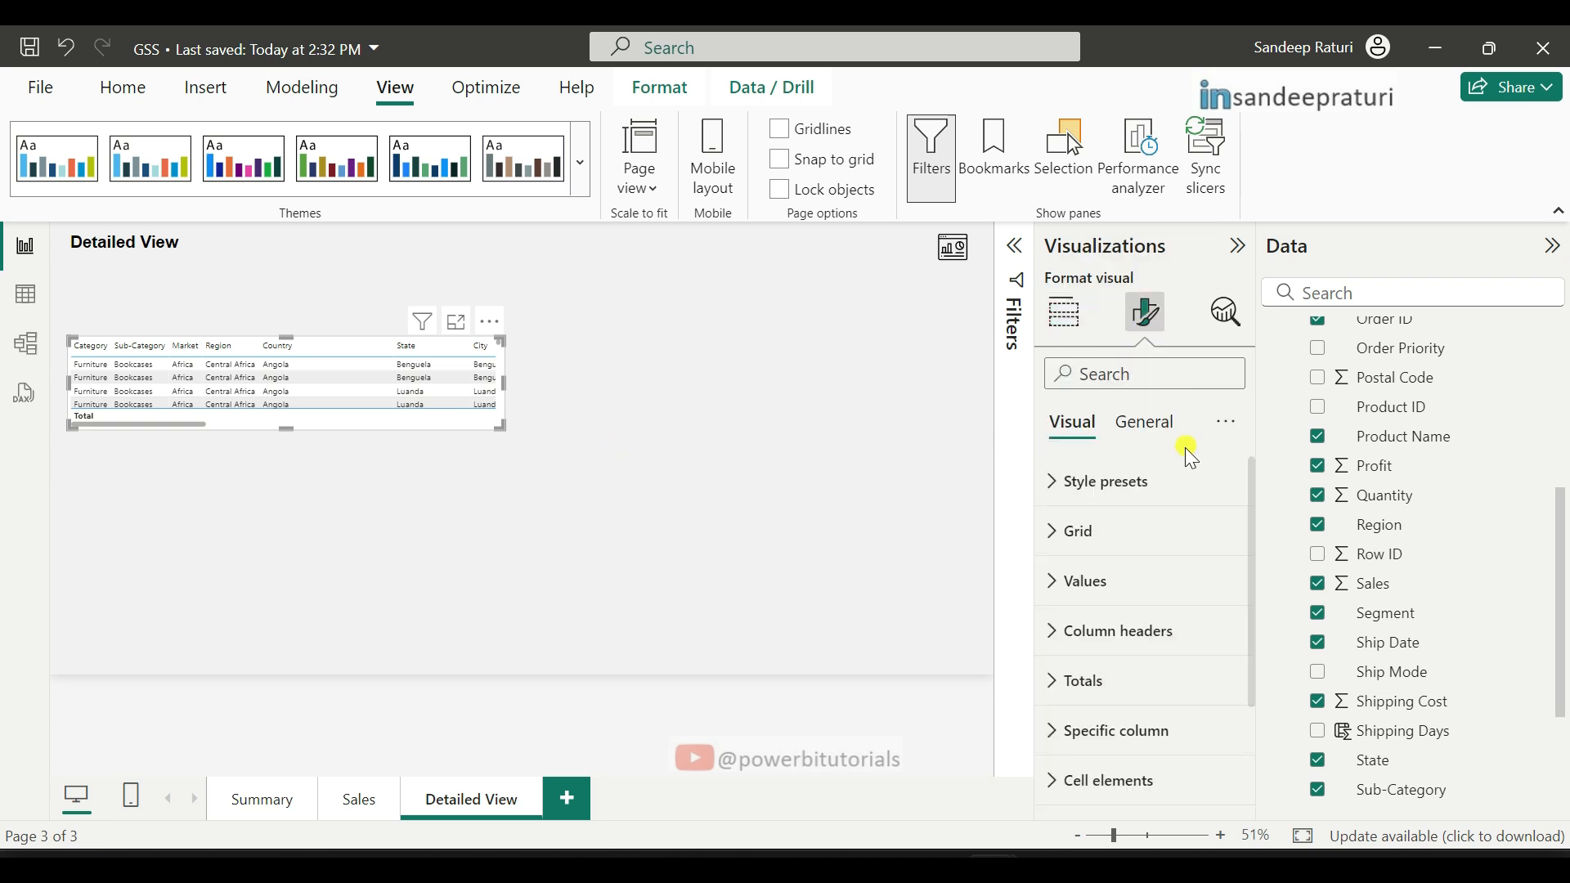
pyautogui.click(1168, 426)
pyautogui.click(1130, 487)
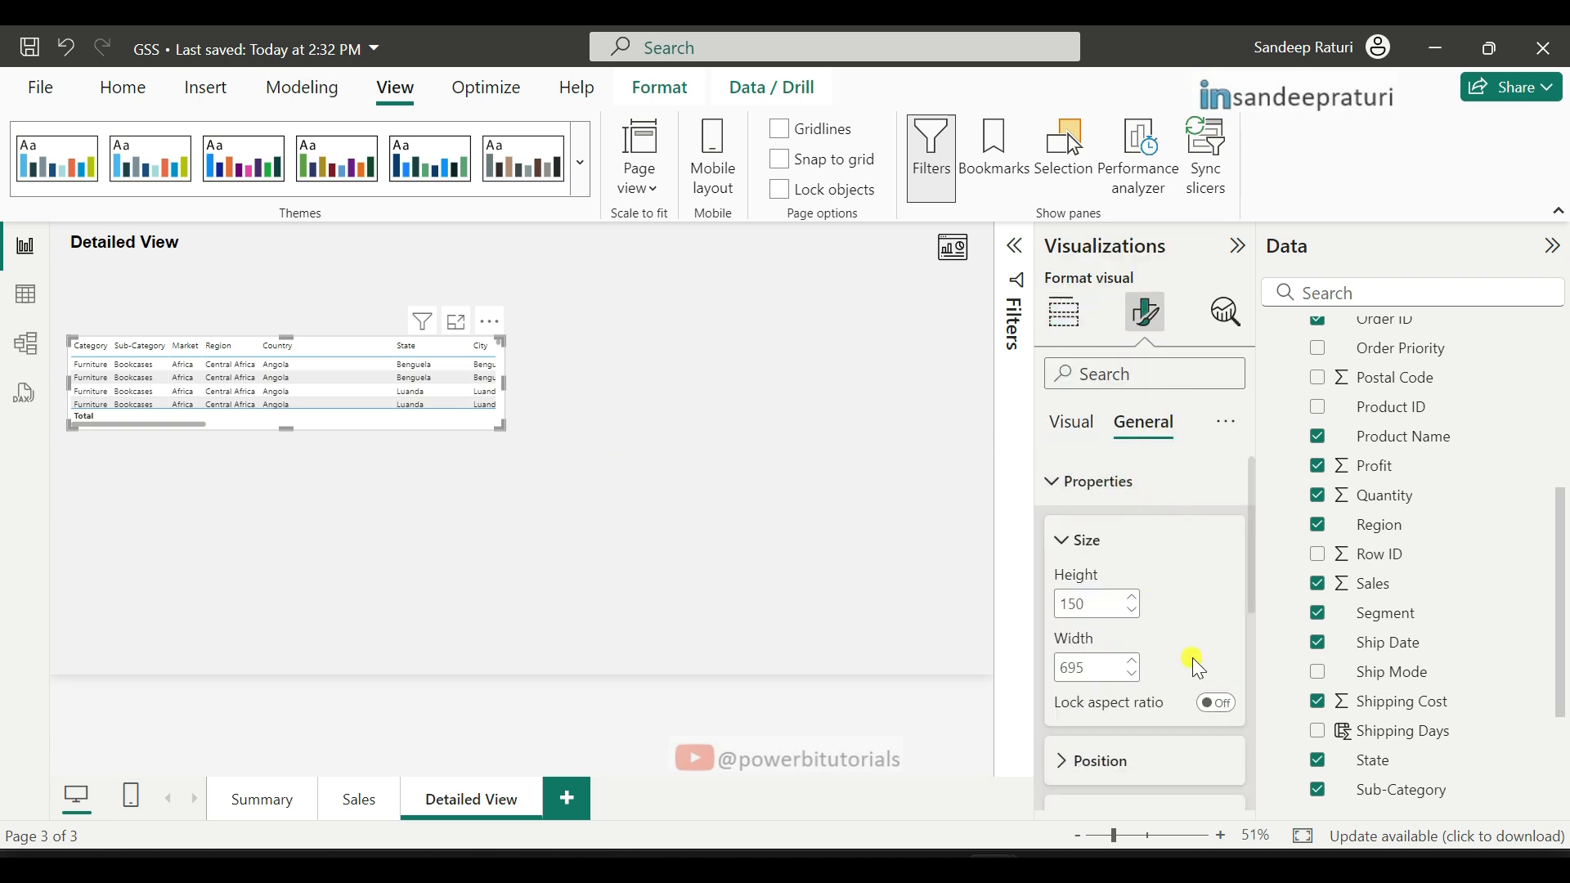
pyautogui.click(1100, 761)
pyautogui.scroll(-3, 1169, 736)
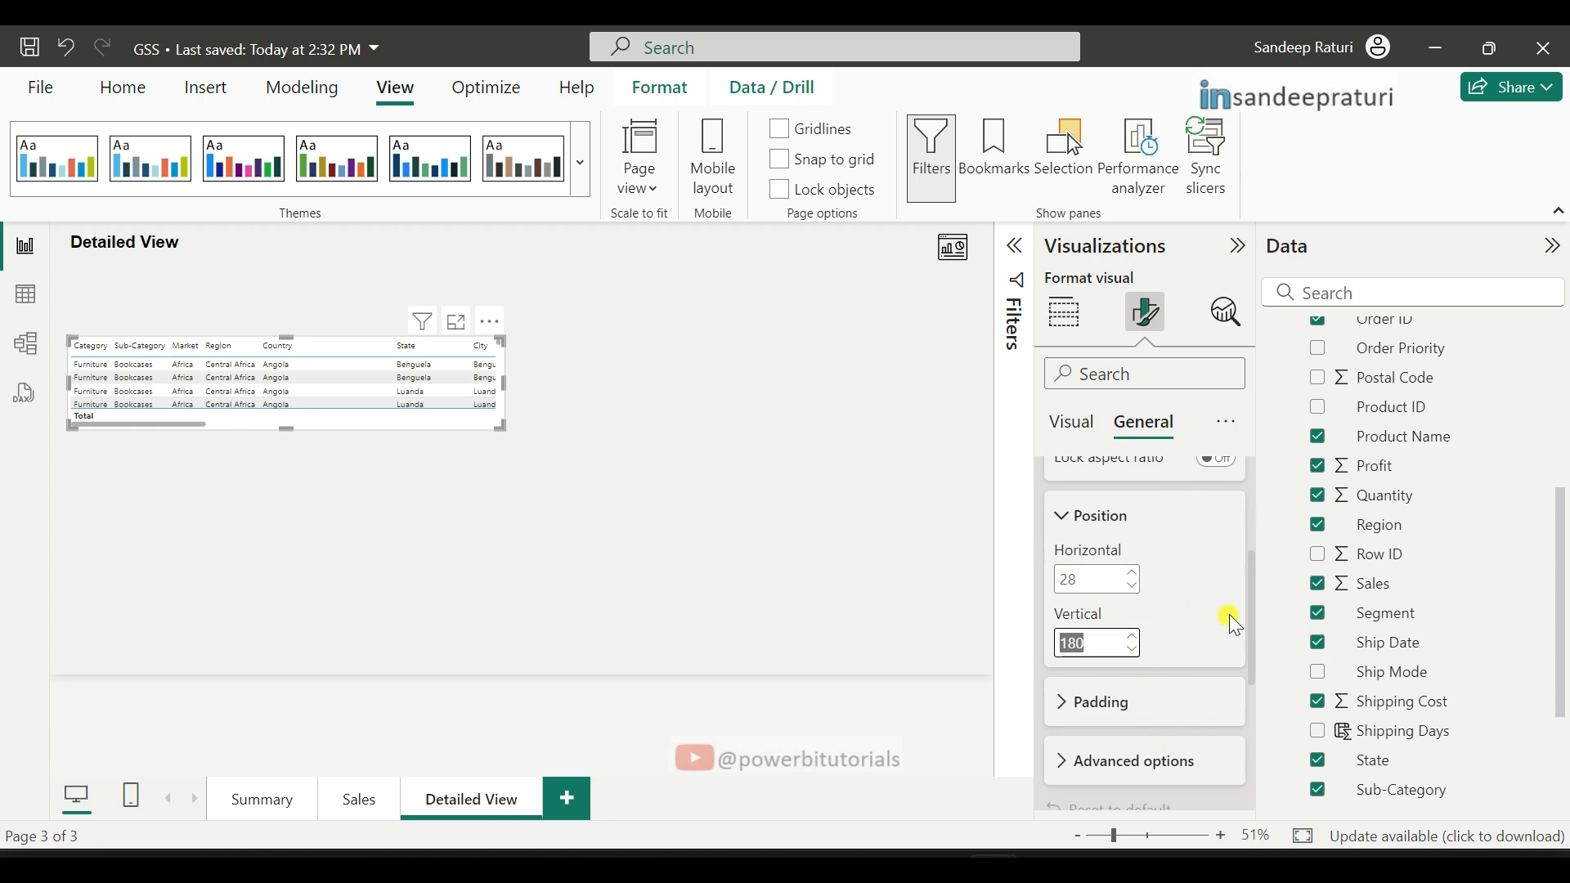
pyautogui.write('100')
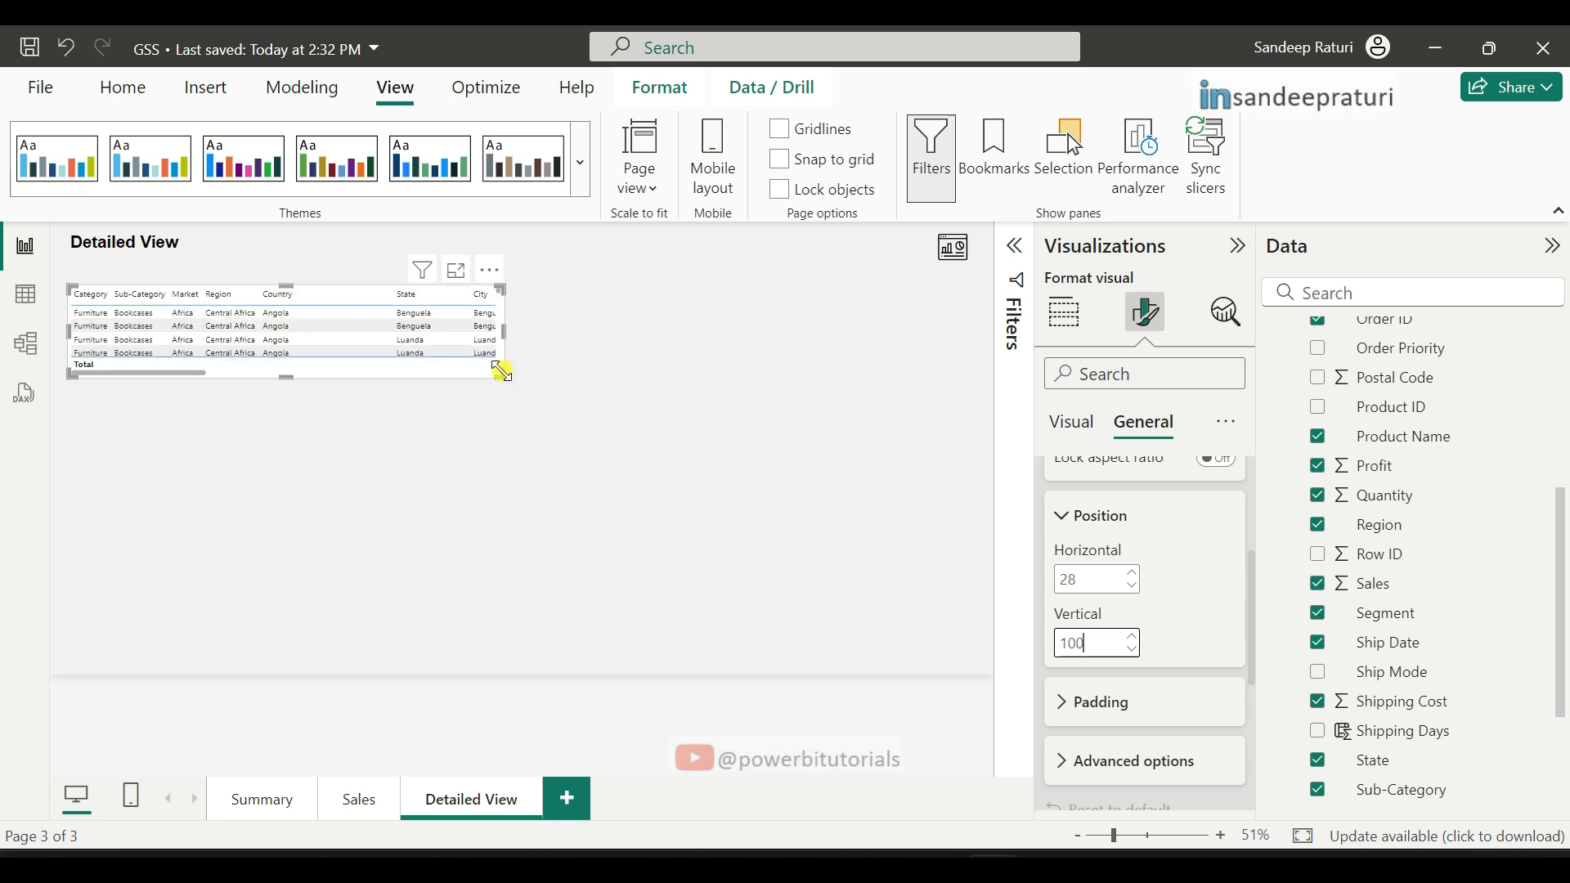
pyautogui.moveTo(507, 376); pyautogui.dragTo(801, 585)
pyautogui.moveTo(931, 613); pyautogui.dragTo(971, 644)
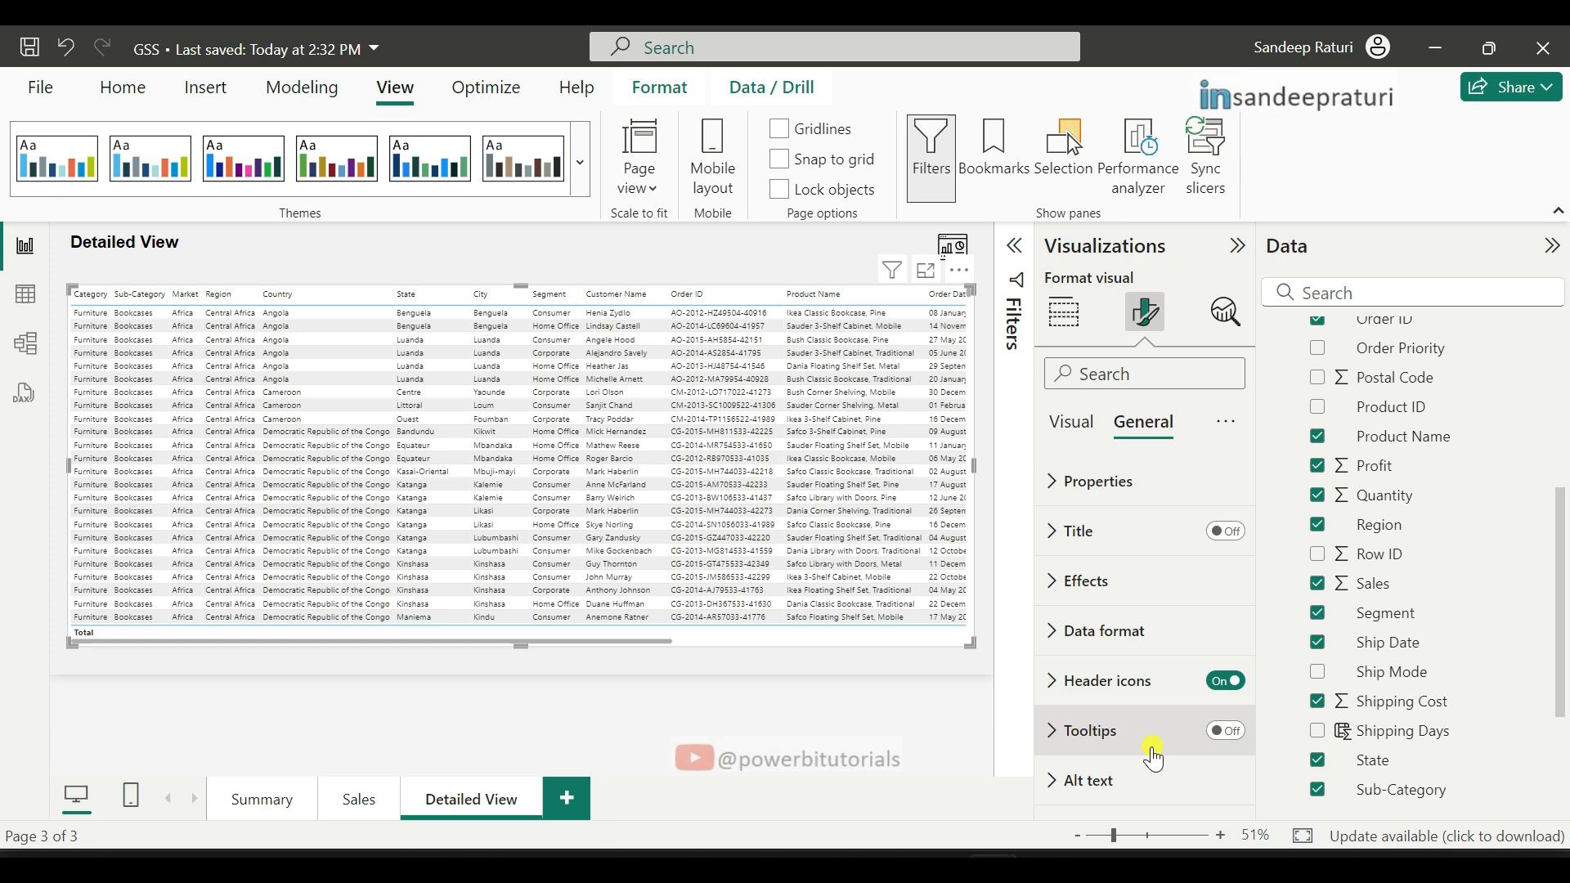
# Step: Turn on the table's visual border with a light grey recent color and 7 px rounded corners
pyautogui.click(1084, 582)
pyautogui.scroll(-3, 1177, 654)
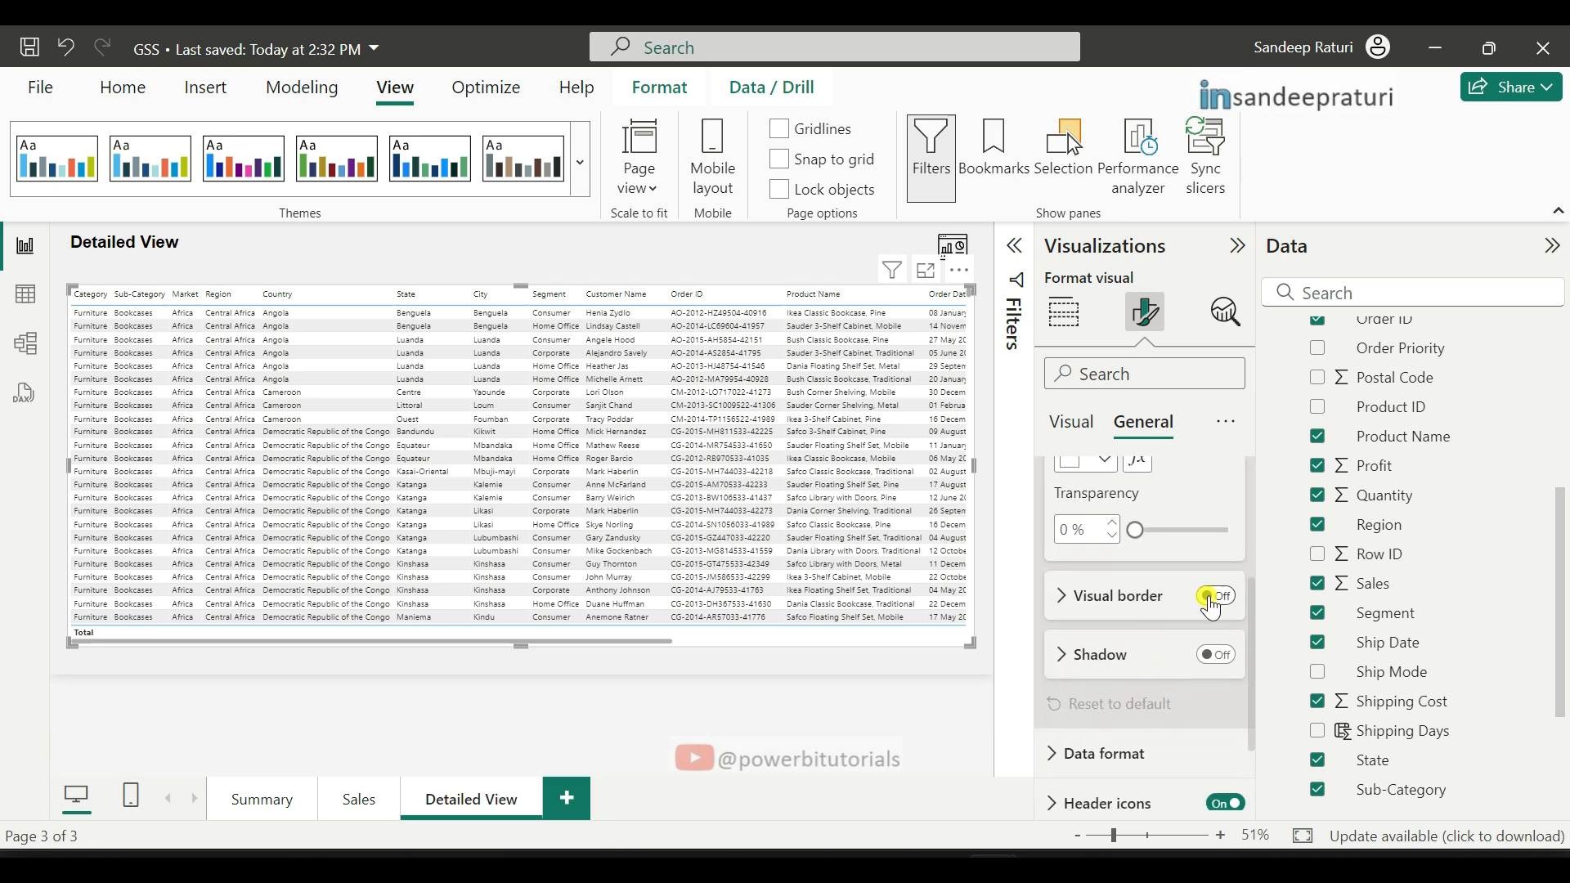
pyautogui.click(1213, 599)
pyautogui.click(1104, 601)
pyautogui.click(1108, 659)
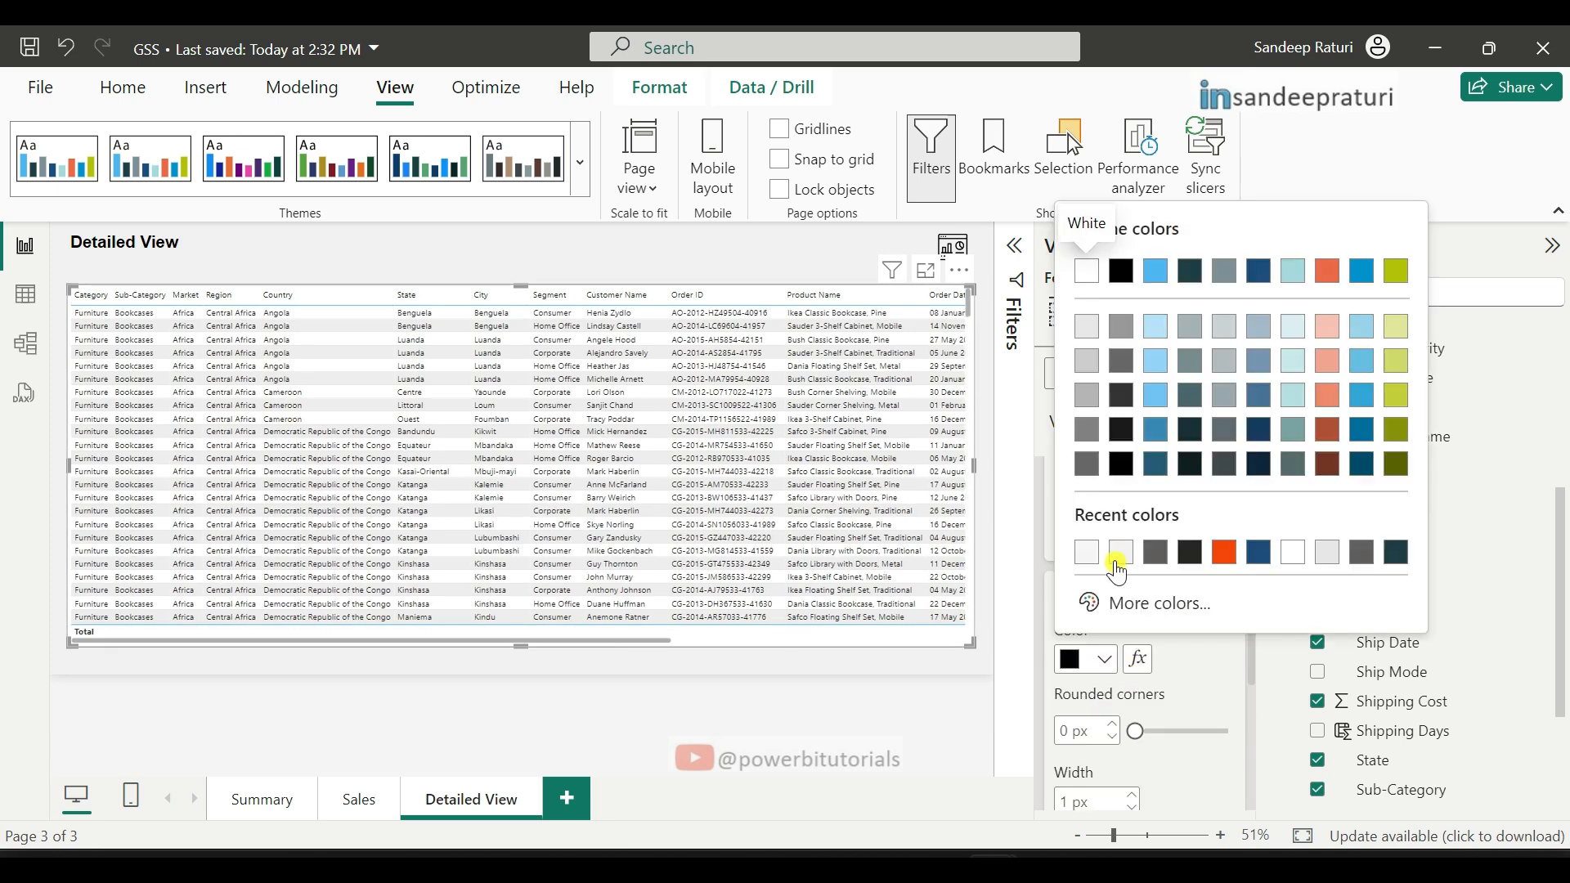
pyautogui.click(1124, 552)
pyautogui.scroll(-2, 1088, 621)
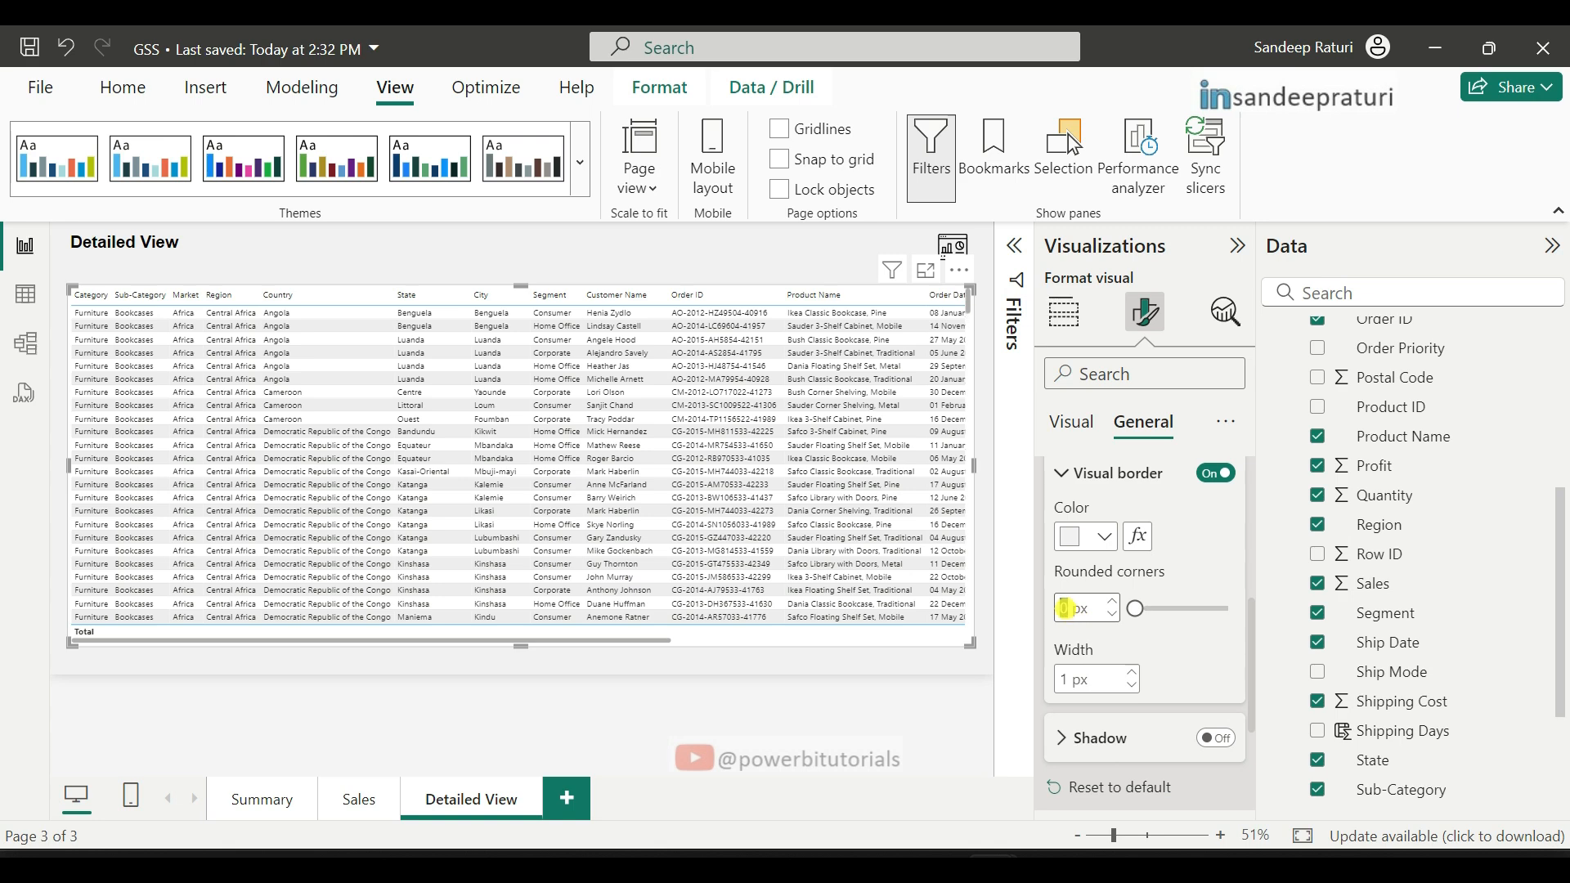
pyautogui.click(1064, 608)
pyautogui.write('7')
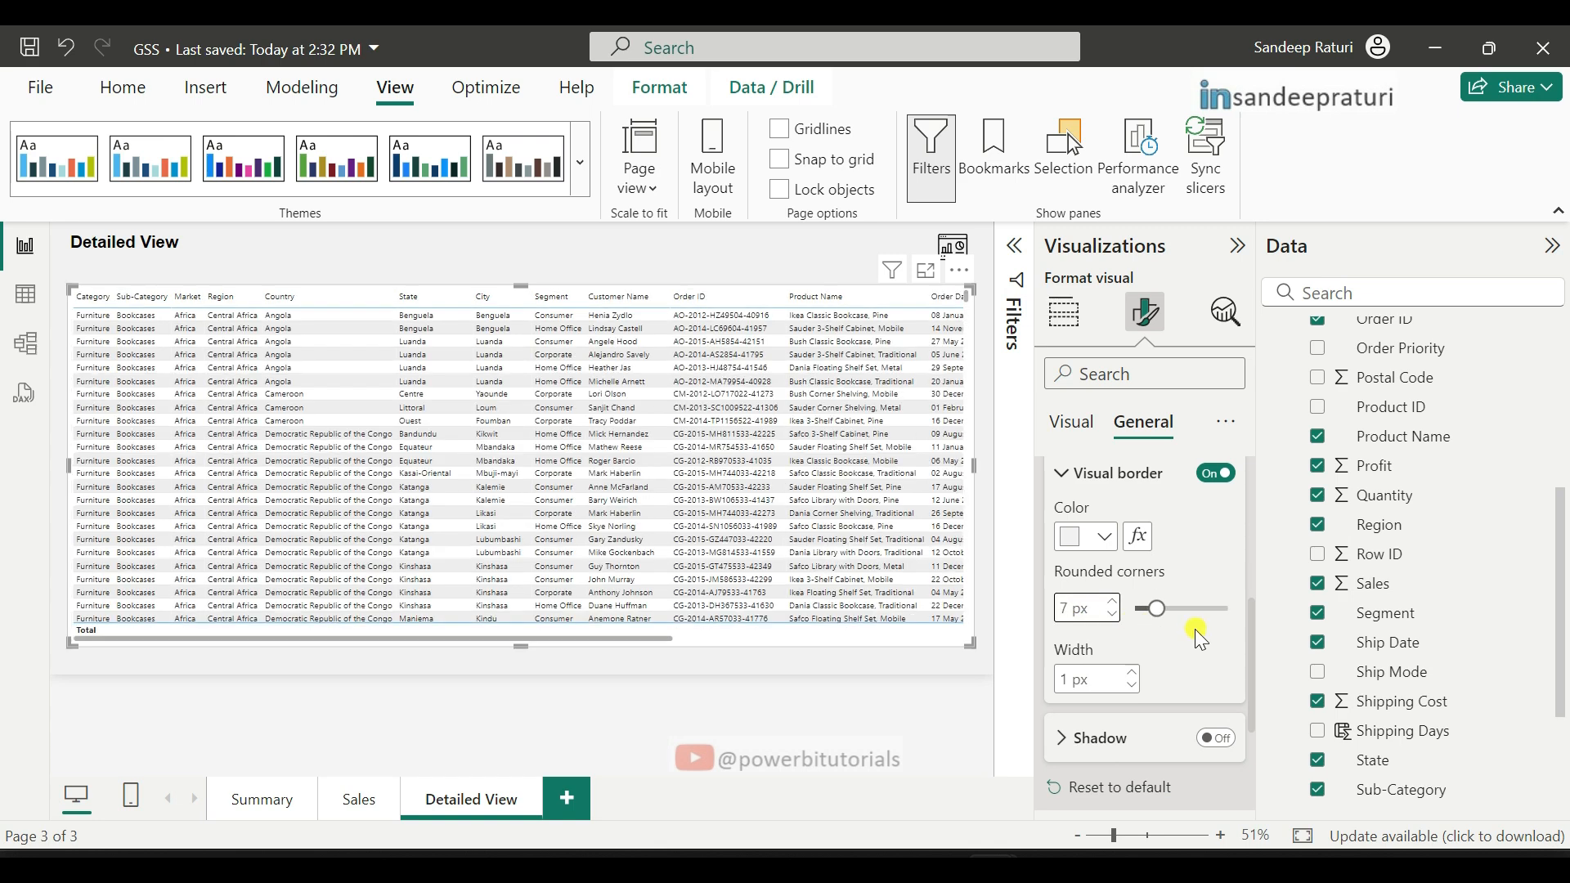
# Step: Make the text of the table's column headers bold
pyautogui.click(1073, 422)
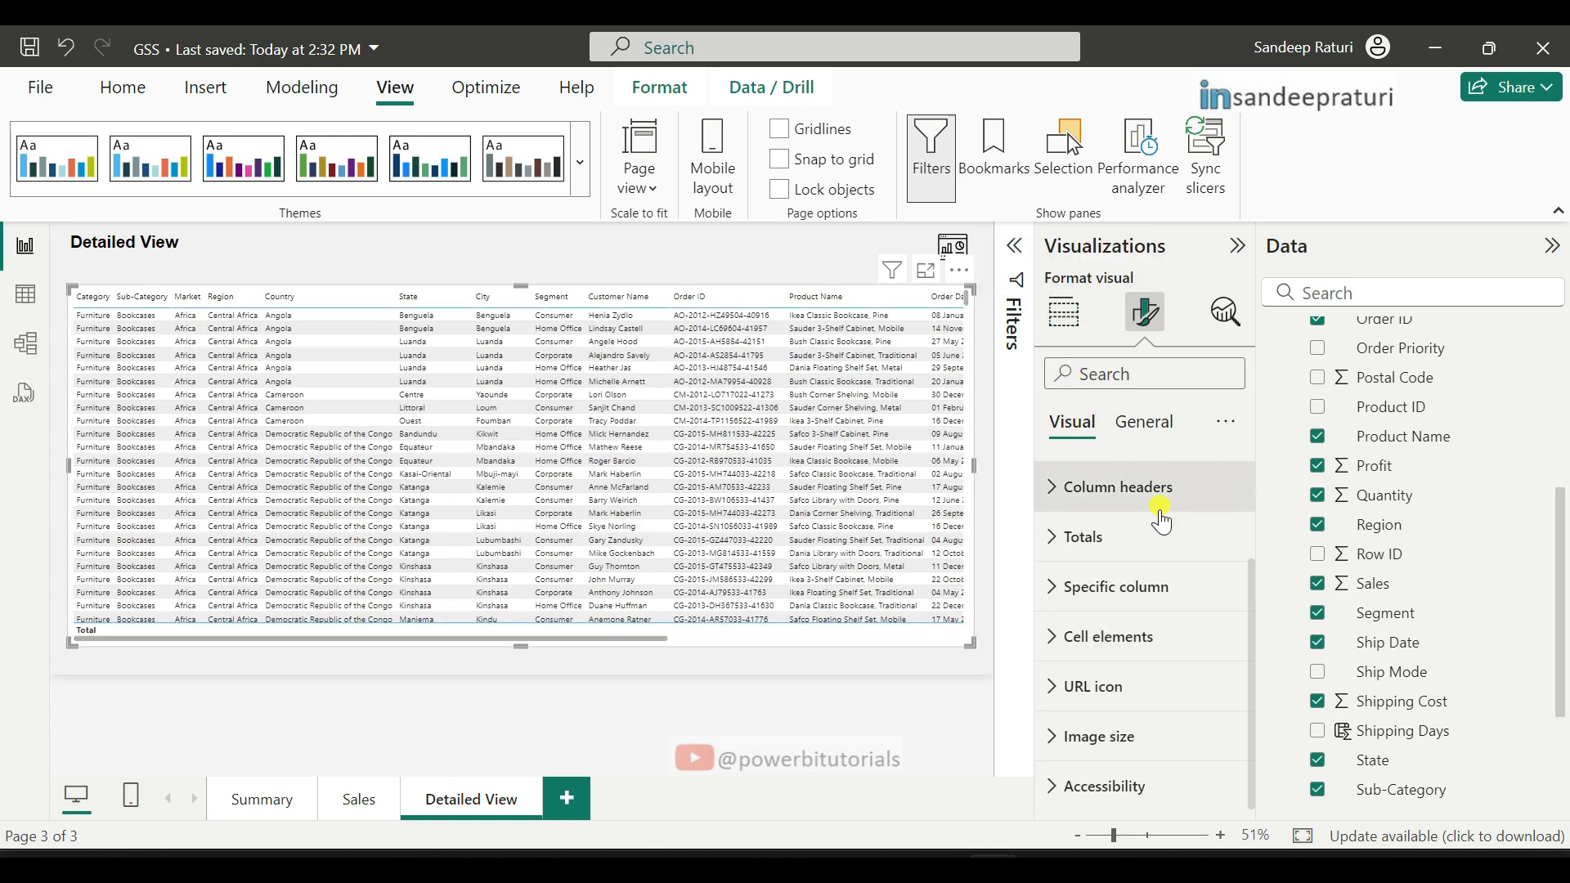
pyautogui.click(1091, 489)
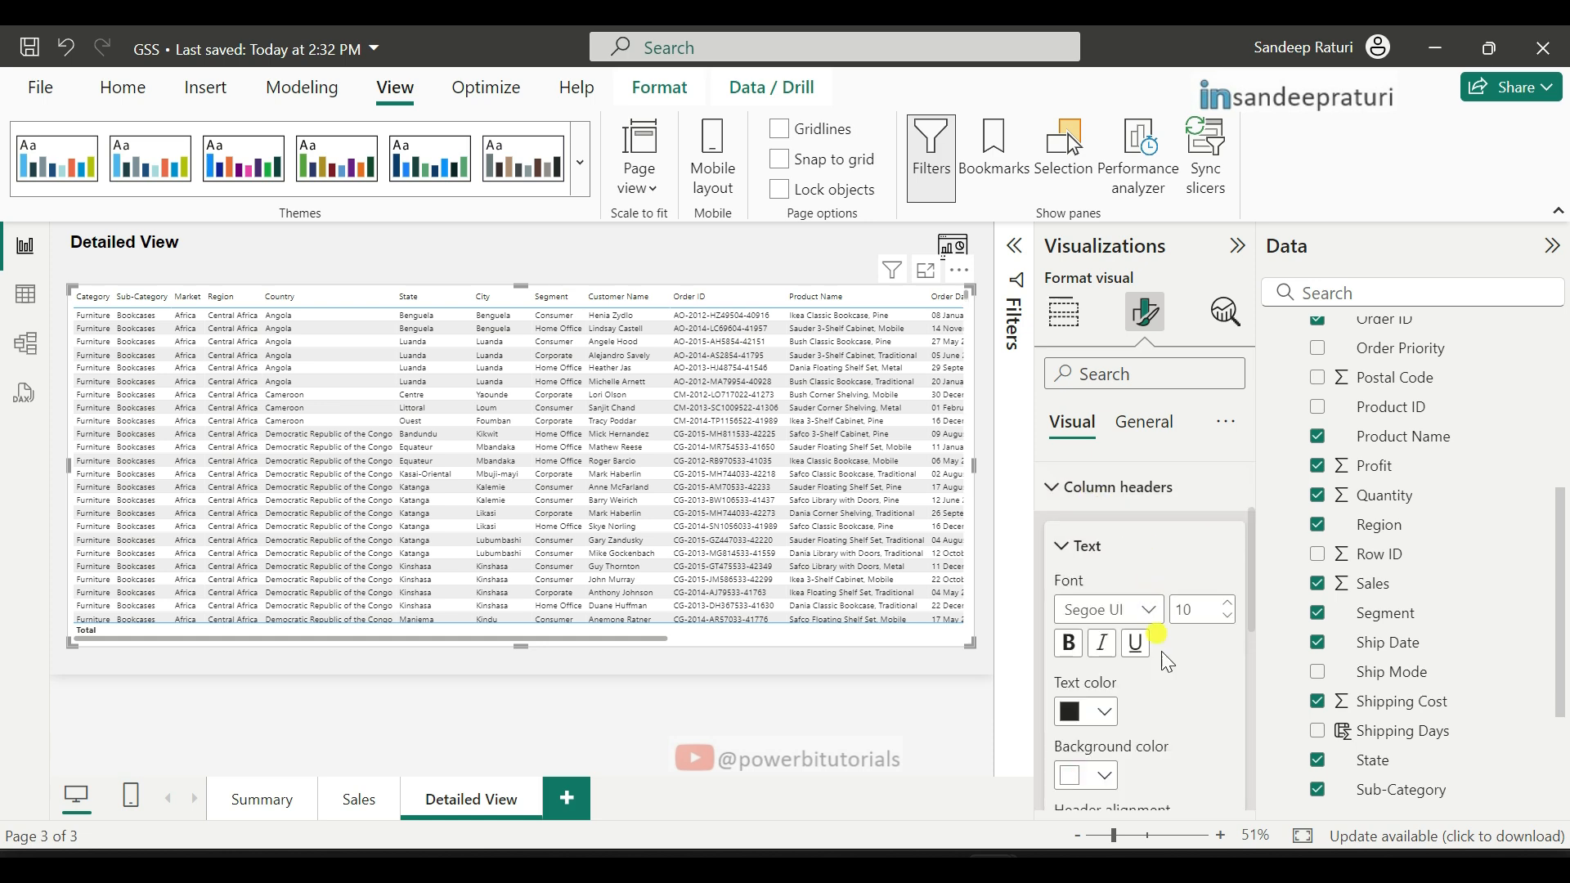
pyautogui.click(1106, 710)
# Step: Turn on the table's vertical gridlines and set its grid border color to a light grey recent color
pyautogui.scroll(1, 1142, 687)
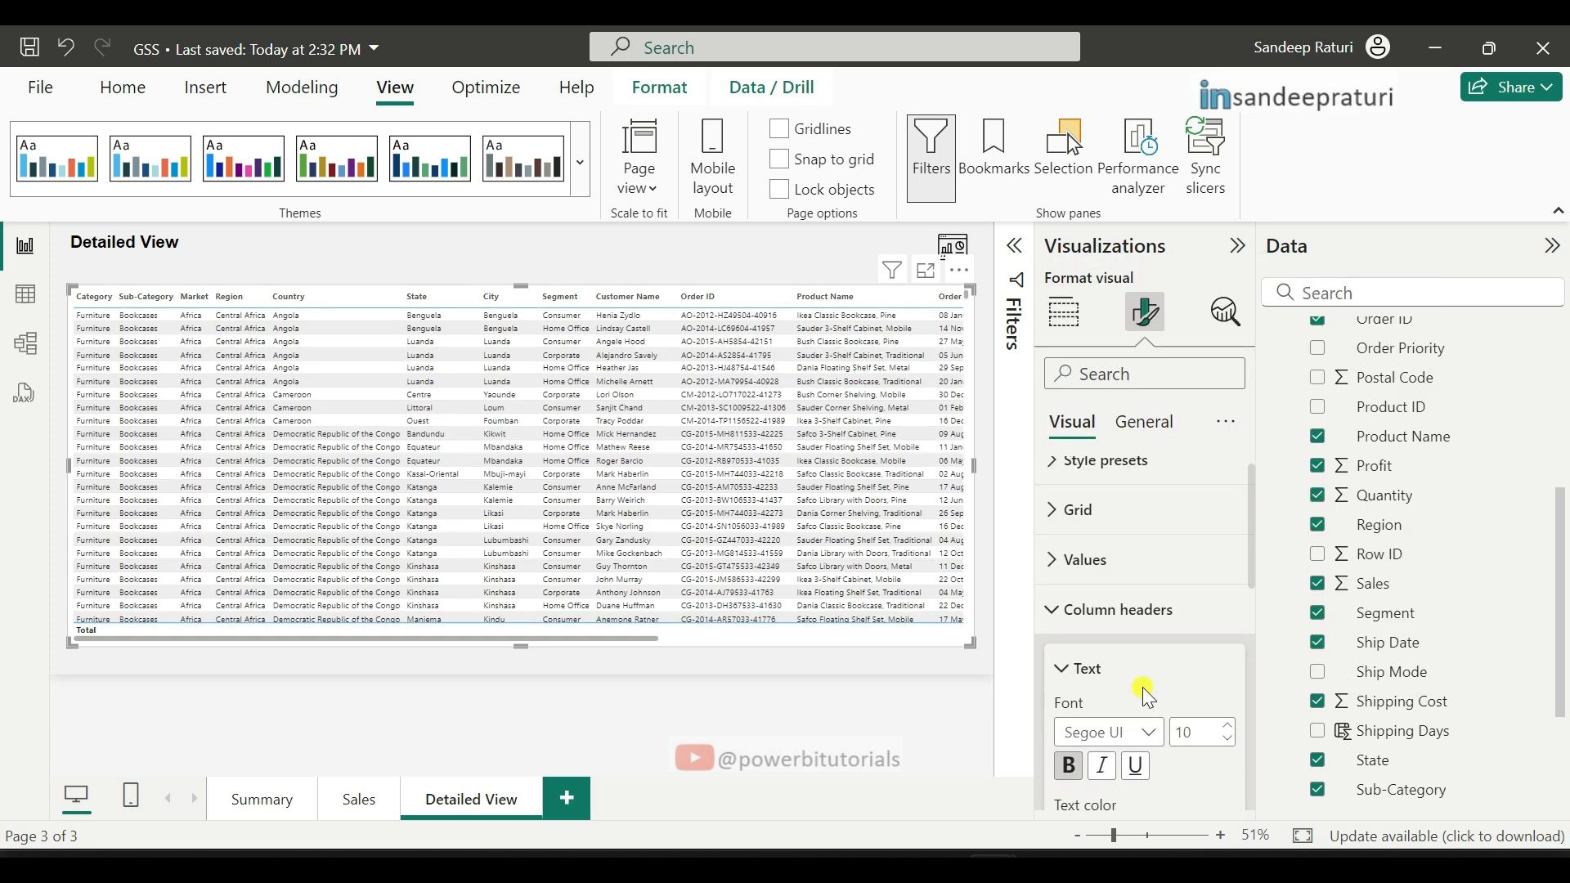
pyautogui.click(1061, 512)
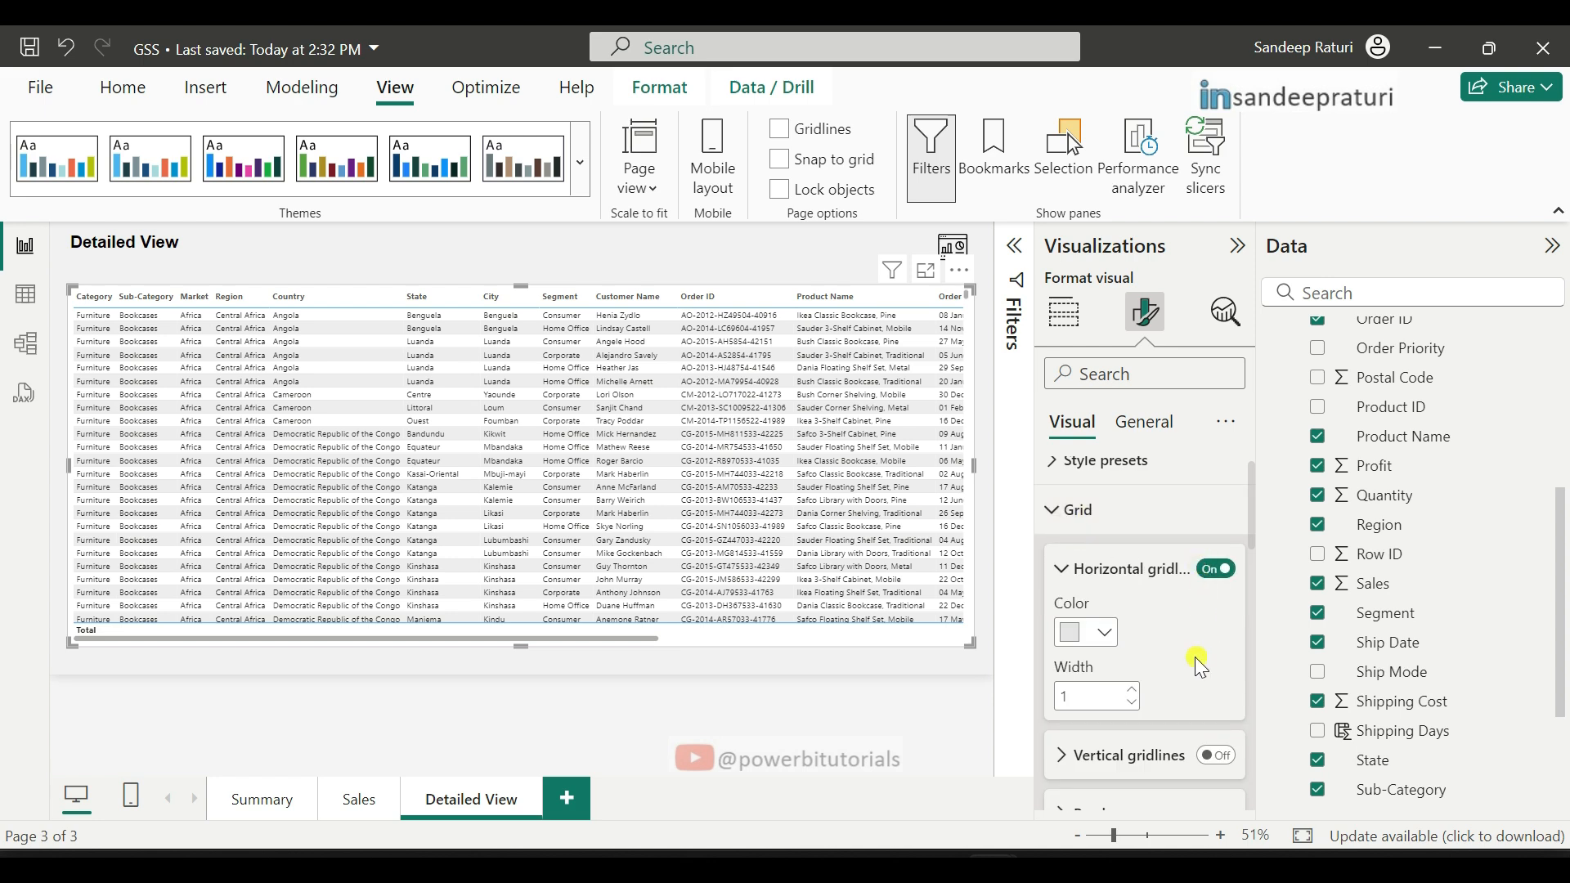
pyautogui.scroll(-1, 1195, 658)
pyautogui.click(1222, 646)
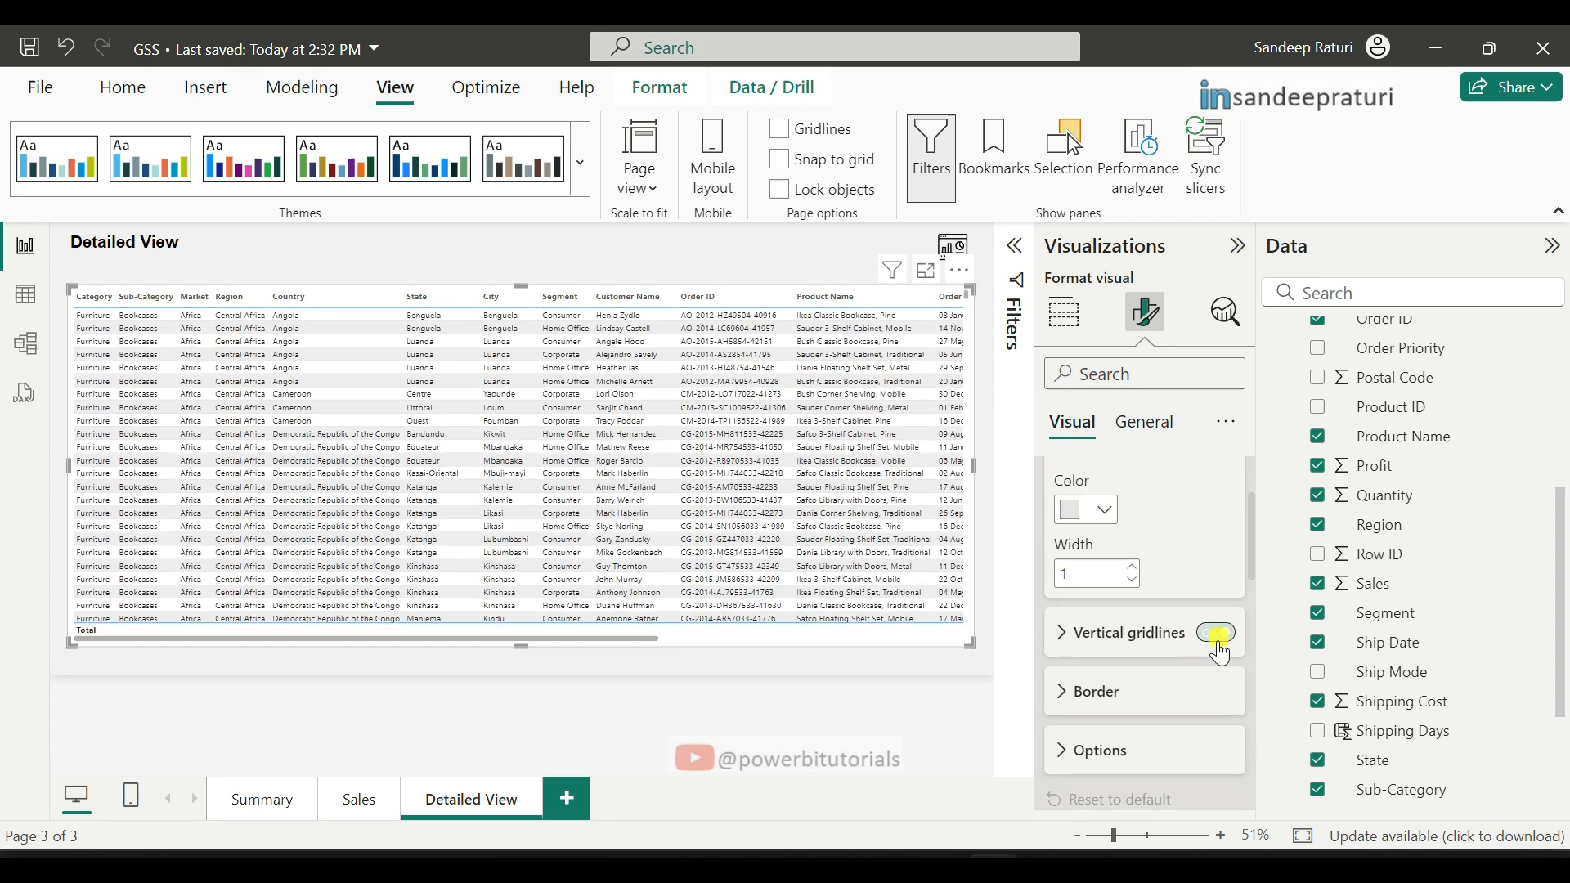
pyautogui.click(1178, 691)
pyautogui.scroll(-2, 1235, 691)
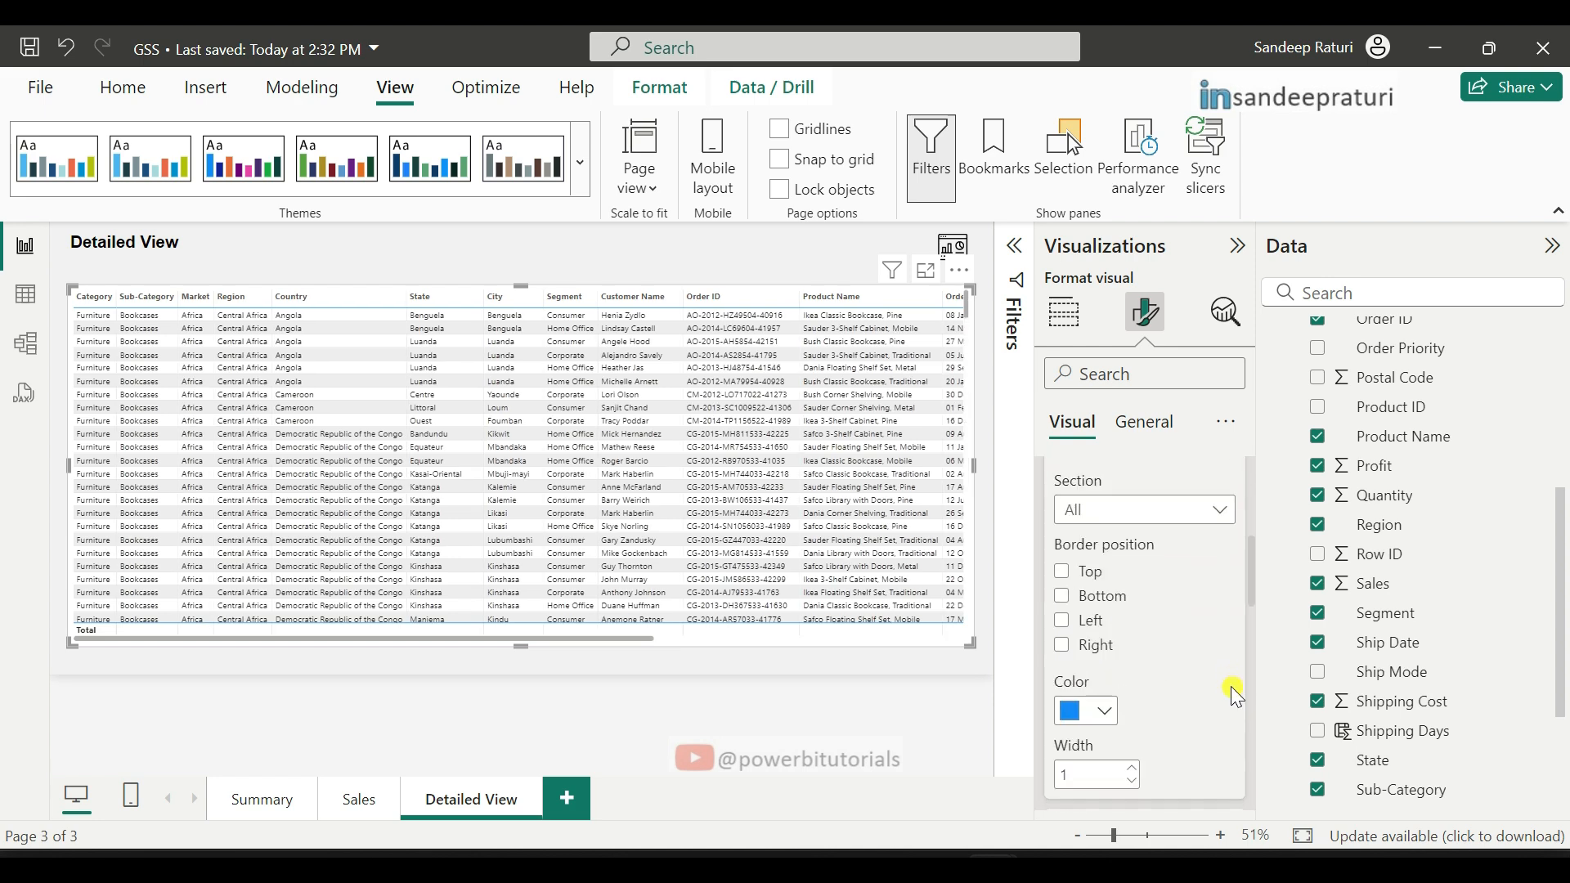
pyautogui.click(1106, 716)
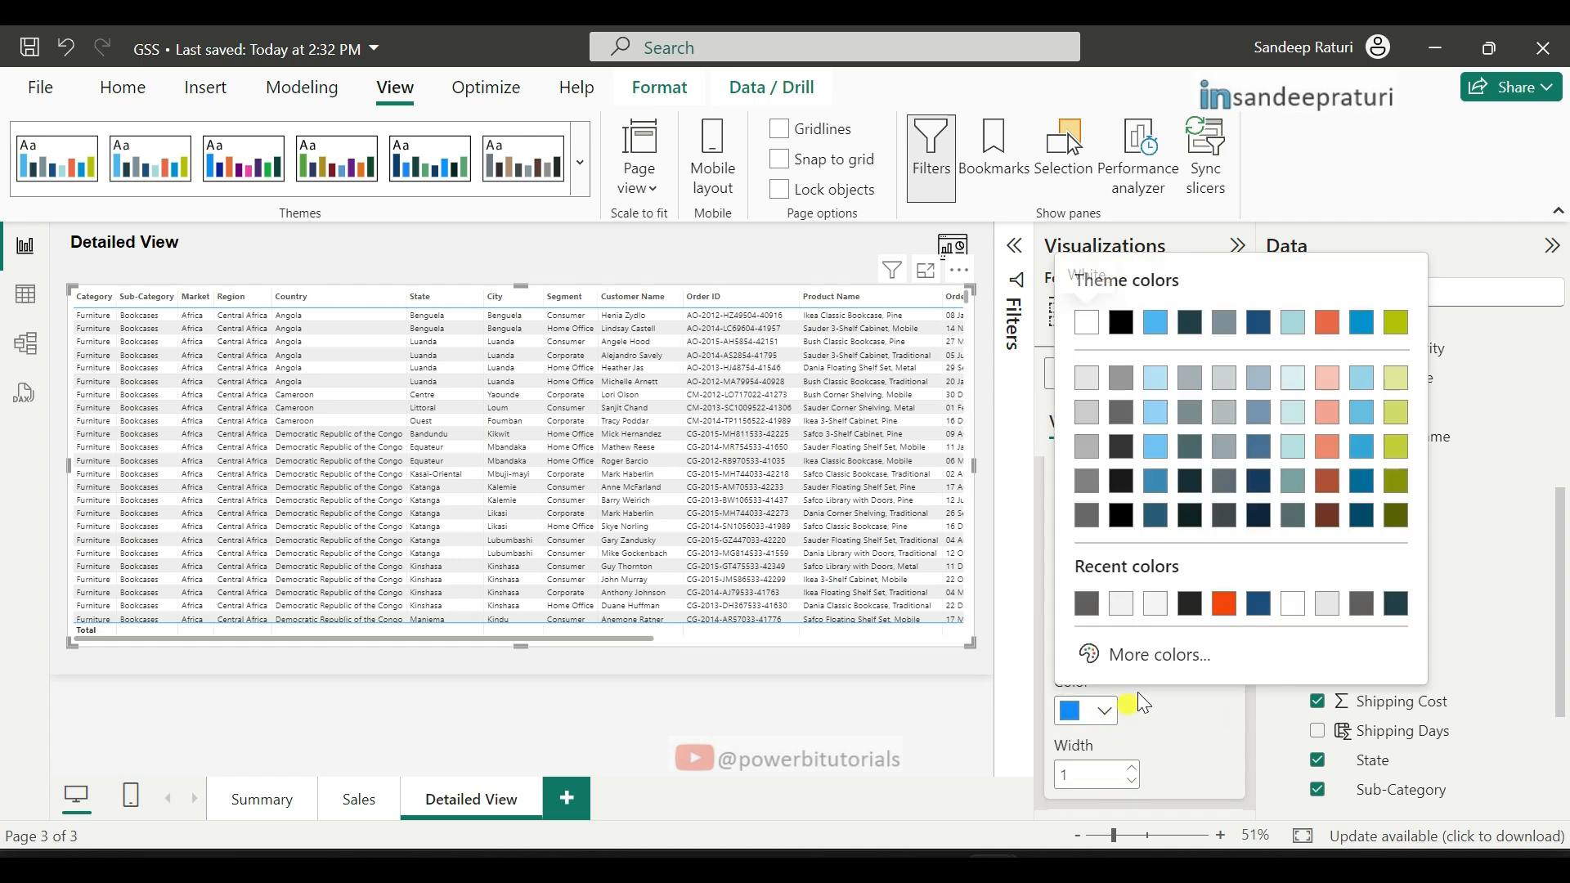
pyautogui.click(1125, 607)
# Step: Set the table grid's row padding to 4 and deselect the table
pyautogui.click(1195, 691)
pyautogui.scroll(-1, 1195, 689)
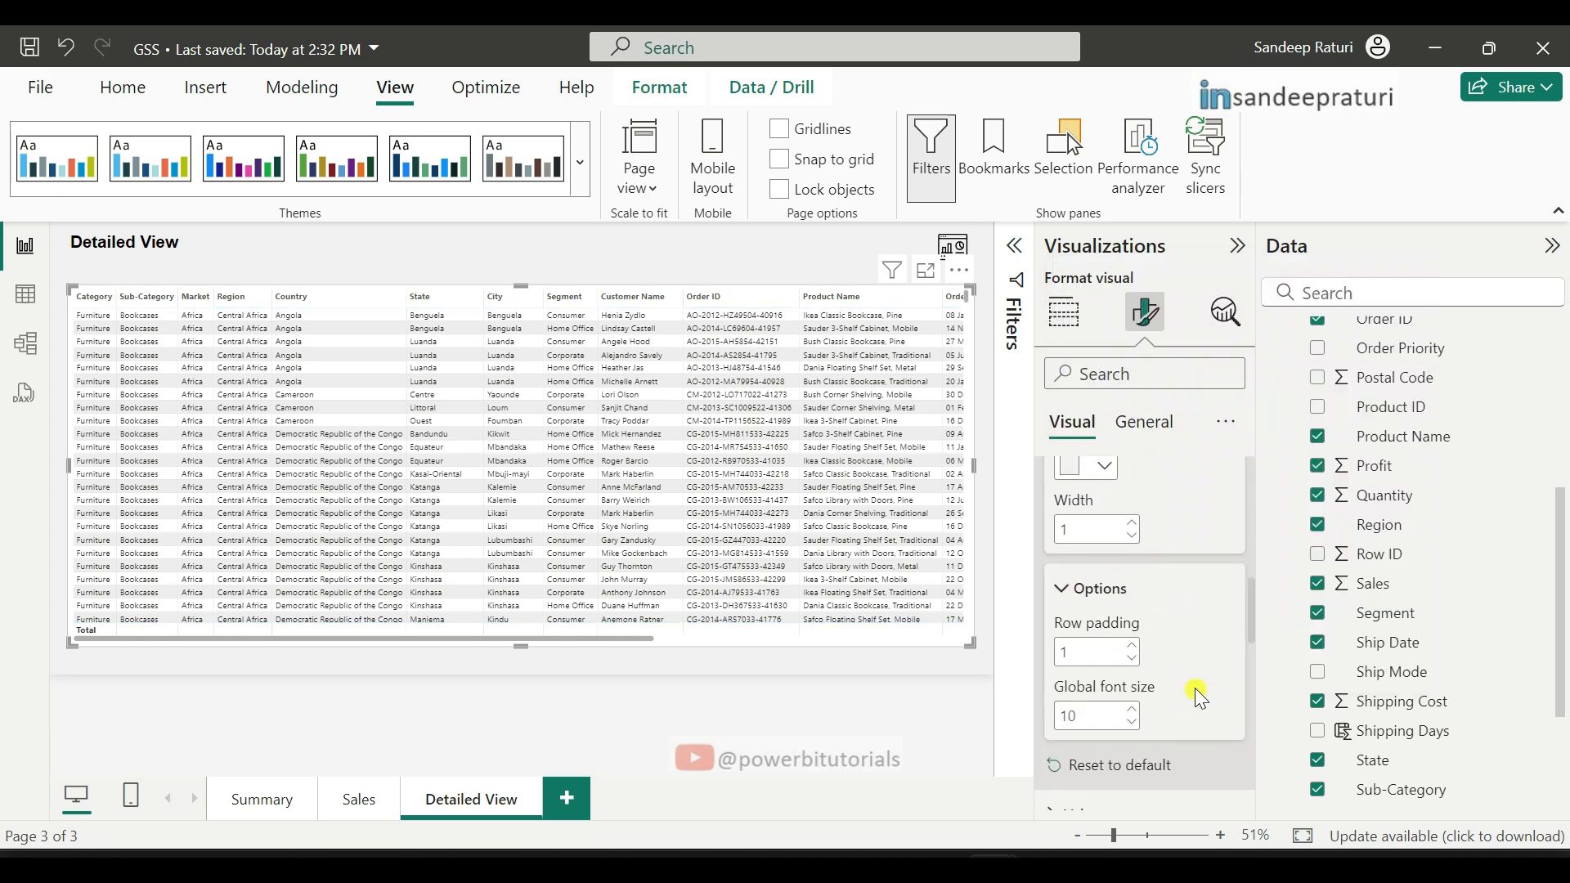
pyautogui.click(1082, 653)
pyautogui.write('4')
pyautogui.click(983, 617)
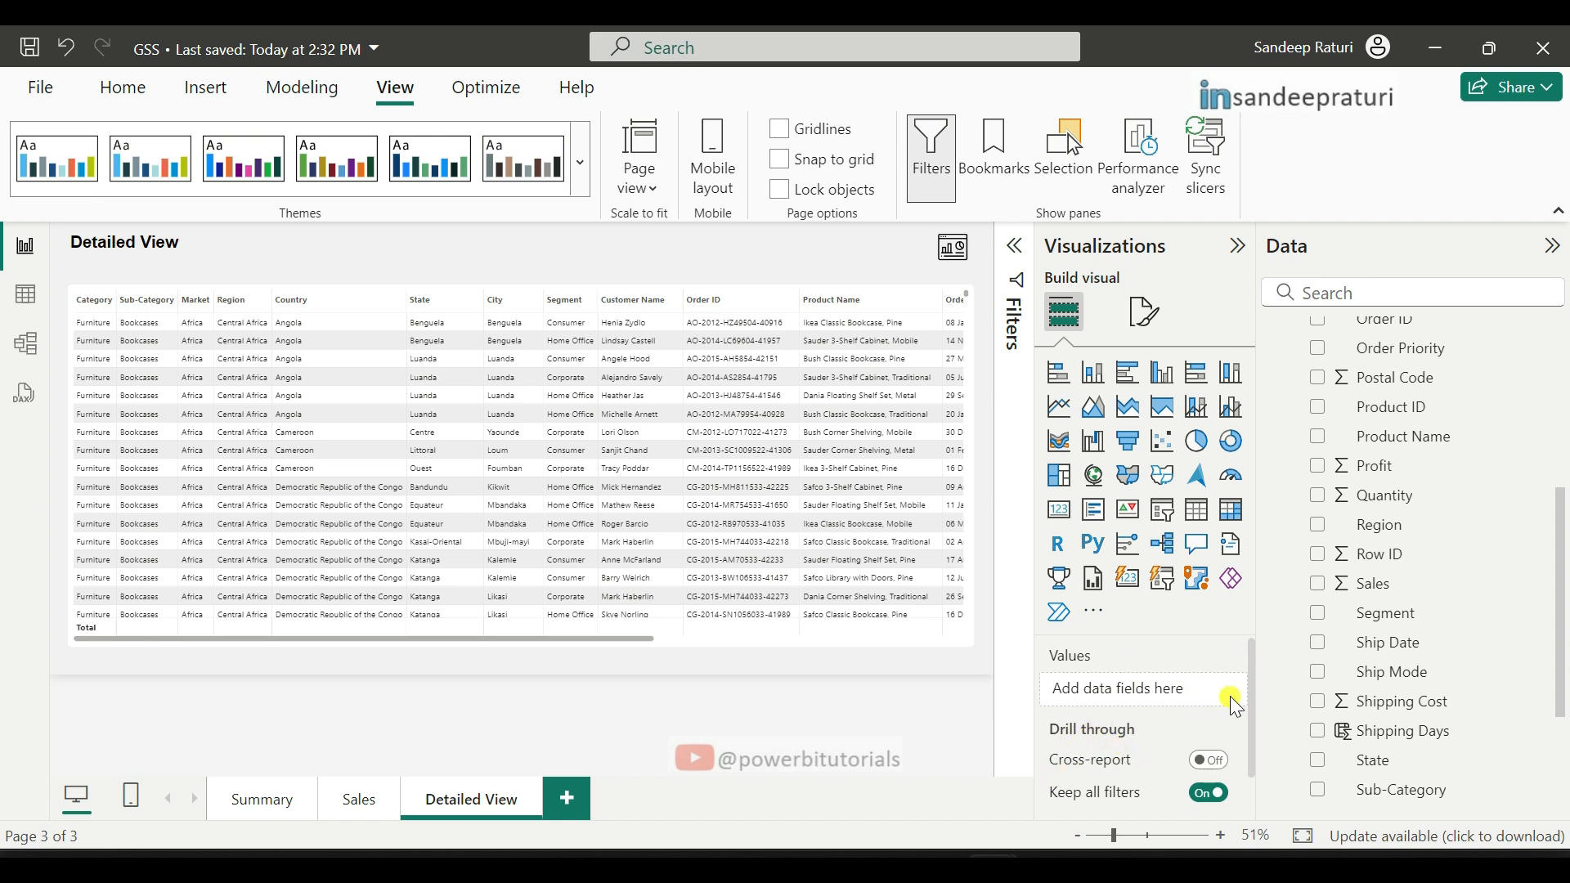
# Step: Add Market and Segment from the Orders table as drill-through fields of the Detailed View page and collapse Segment's filter card
pyautogui.scroll(-1, 1244, 694)
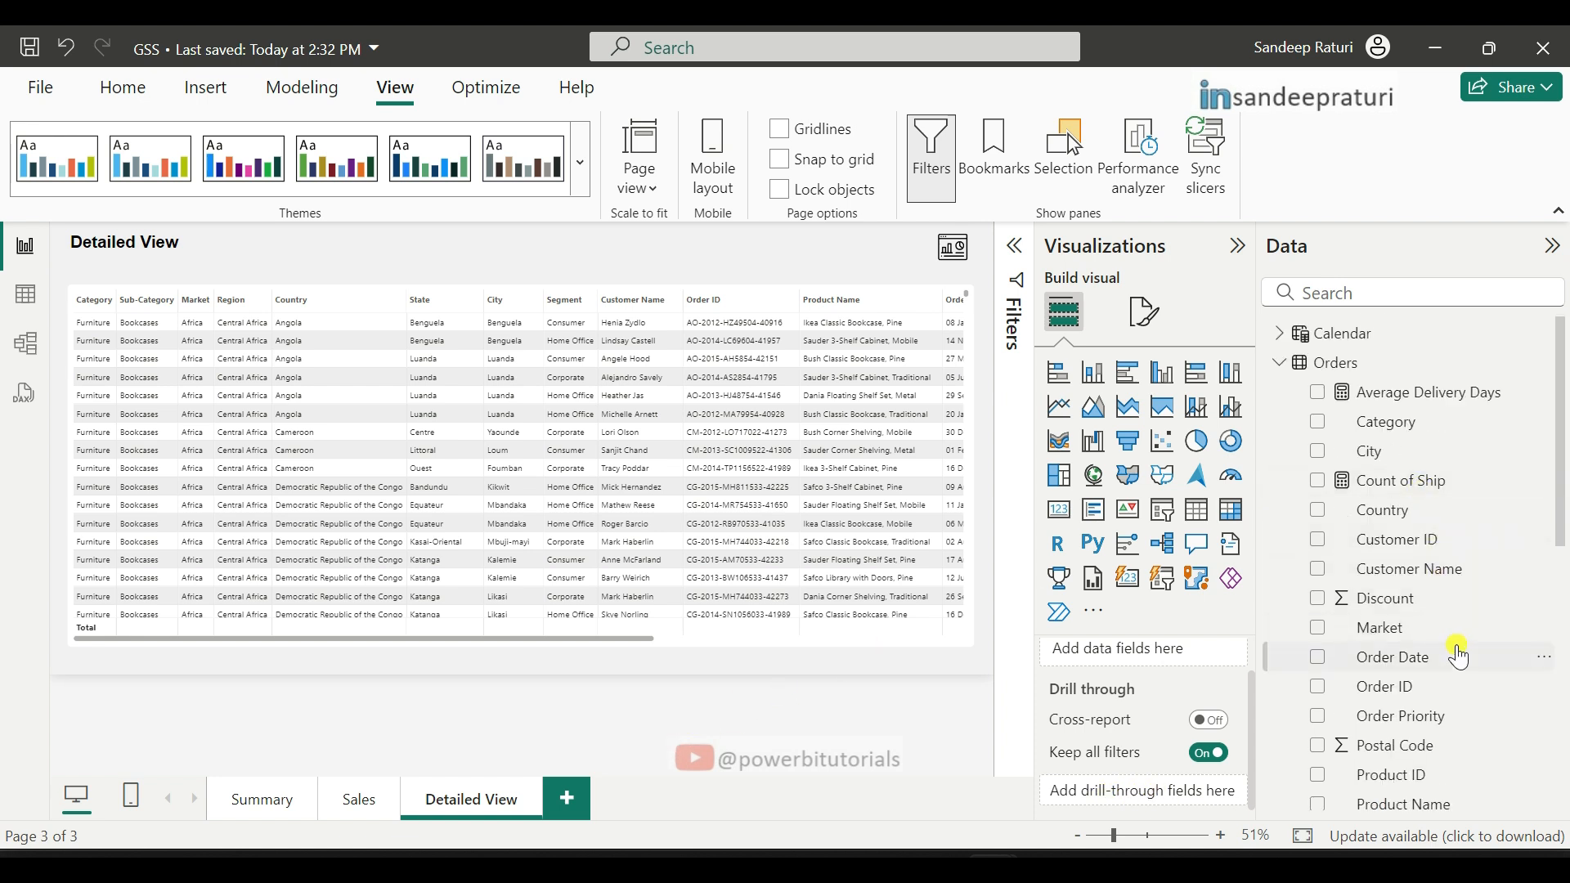
pyautogui.scroll(-3, 1464, 617)
pyautogui.moveTo(1382, 507); pyautogui.dragTo(1129, 789)
pyautogui.scroll(-1, 1202, 728)
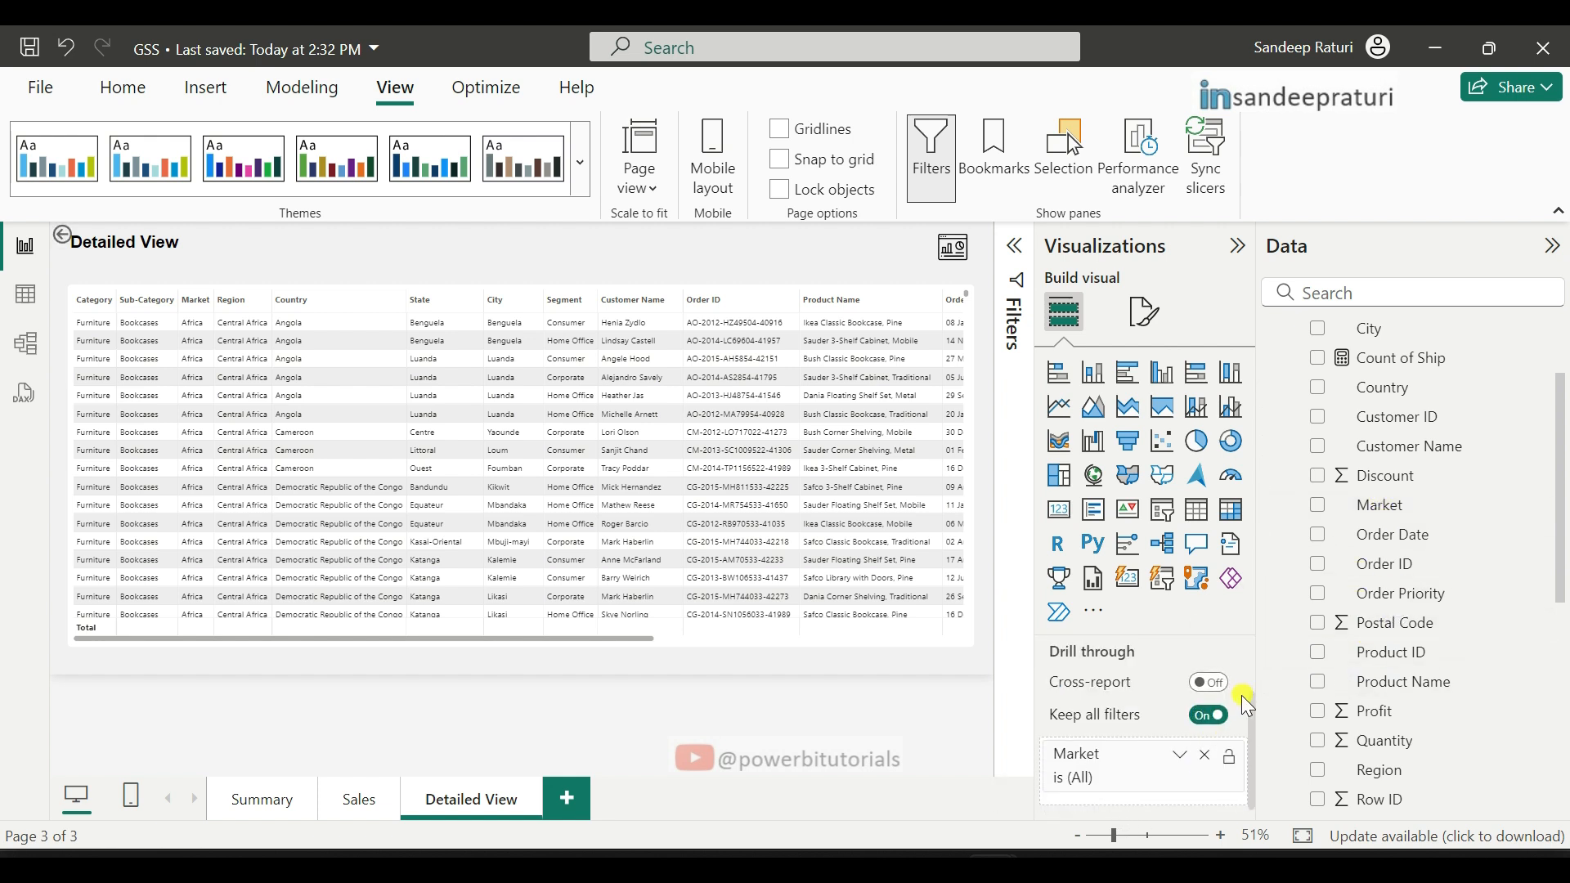
pyautogui.scroll(-3, 1472, 610)
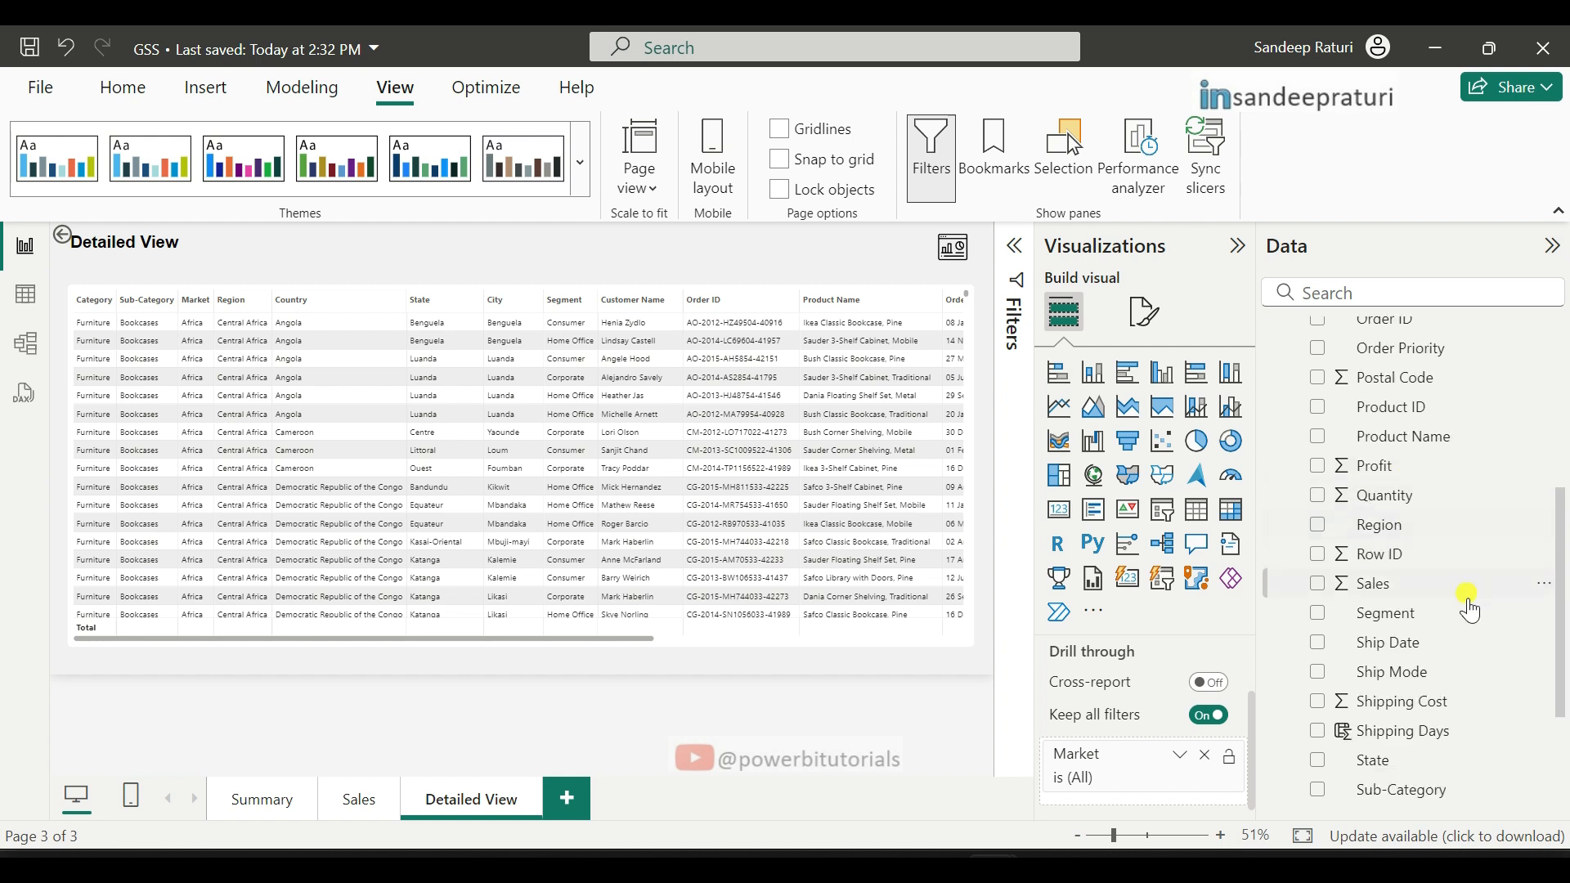
pyautogui.moveTo(1400, 614); pyautogui.dragTo(1159, 786)
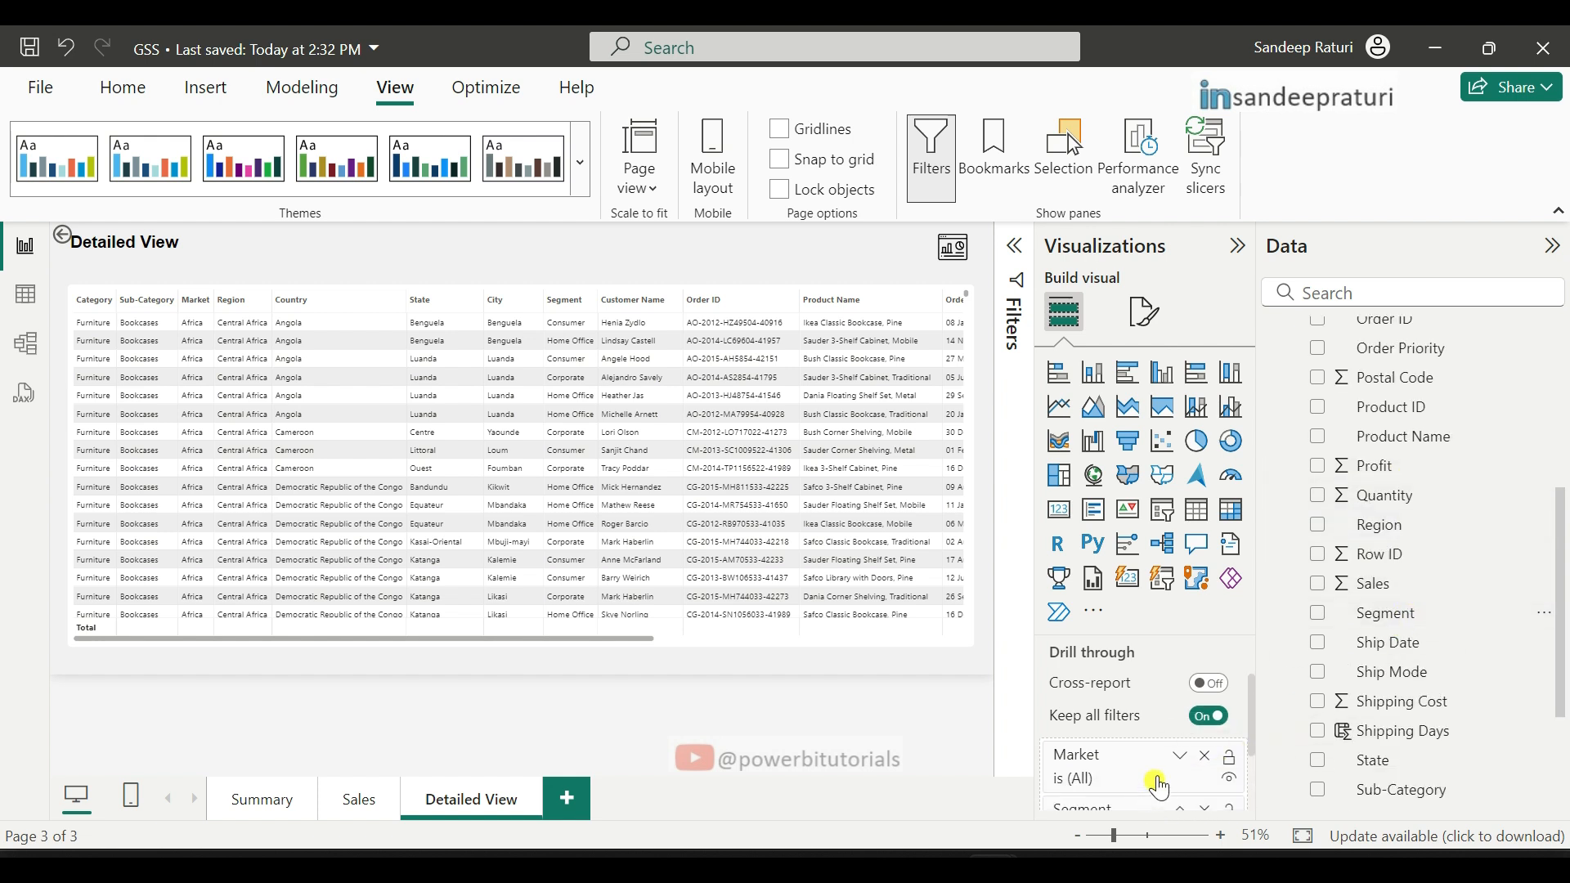
pyautogui.scroll(-2, 1249, 674)
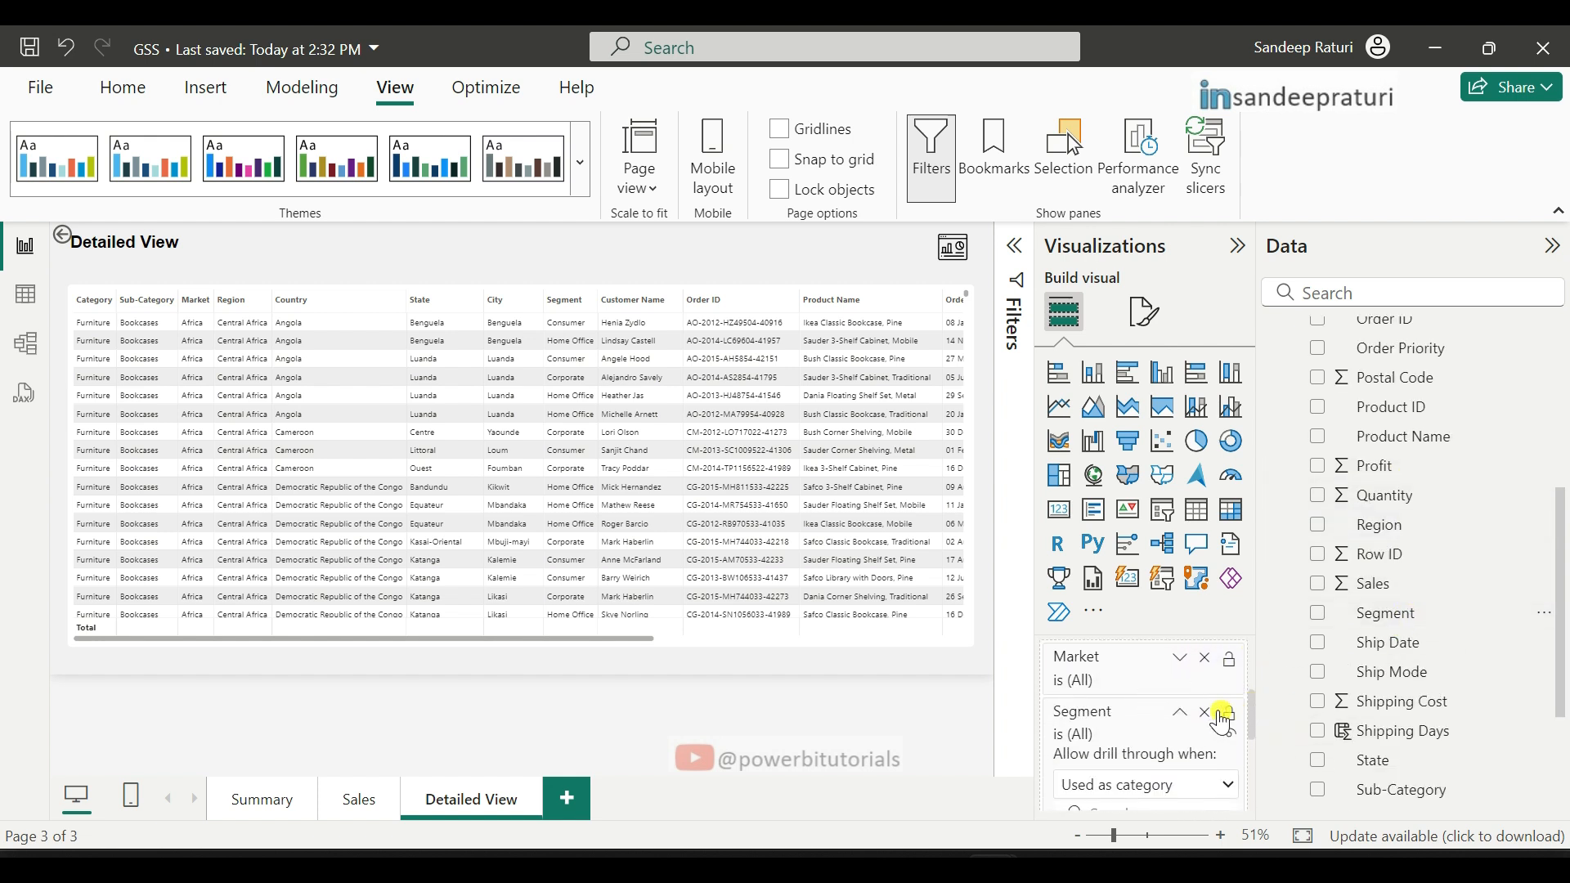
pyautogui.click(1180, 719)
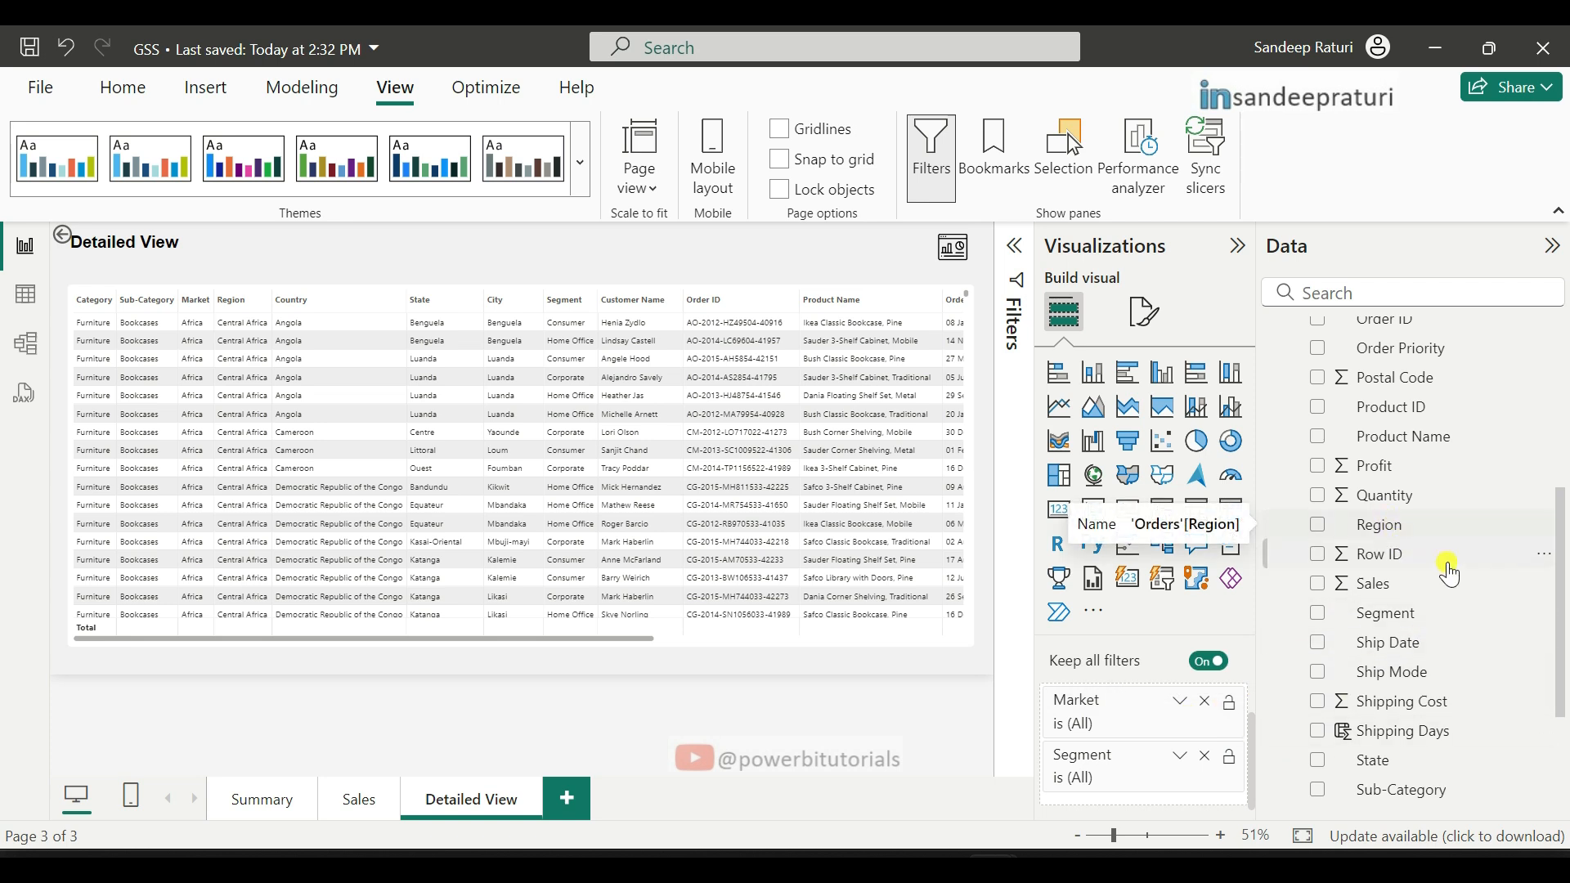
# Step: Add Product Name and Customer Name as further drill-through fields of the Detailed View page
pyautogui.scroll(3, 1447, 573)
pyautogui.moveTo(1439, 559); pyautogui.dragTo(1163, 810)
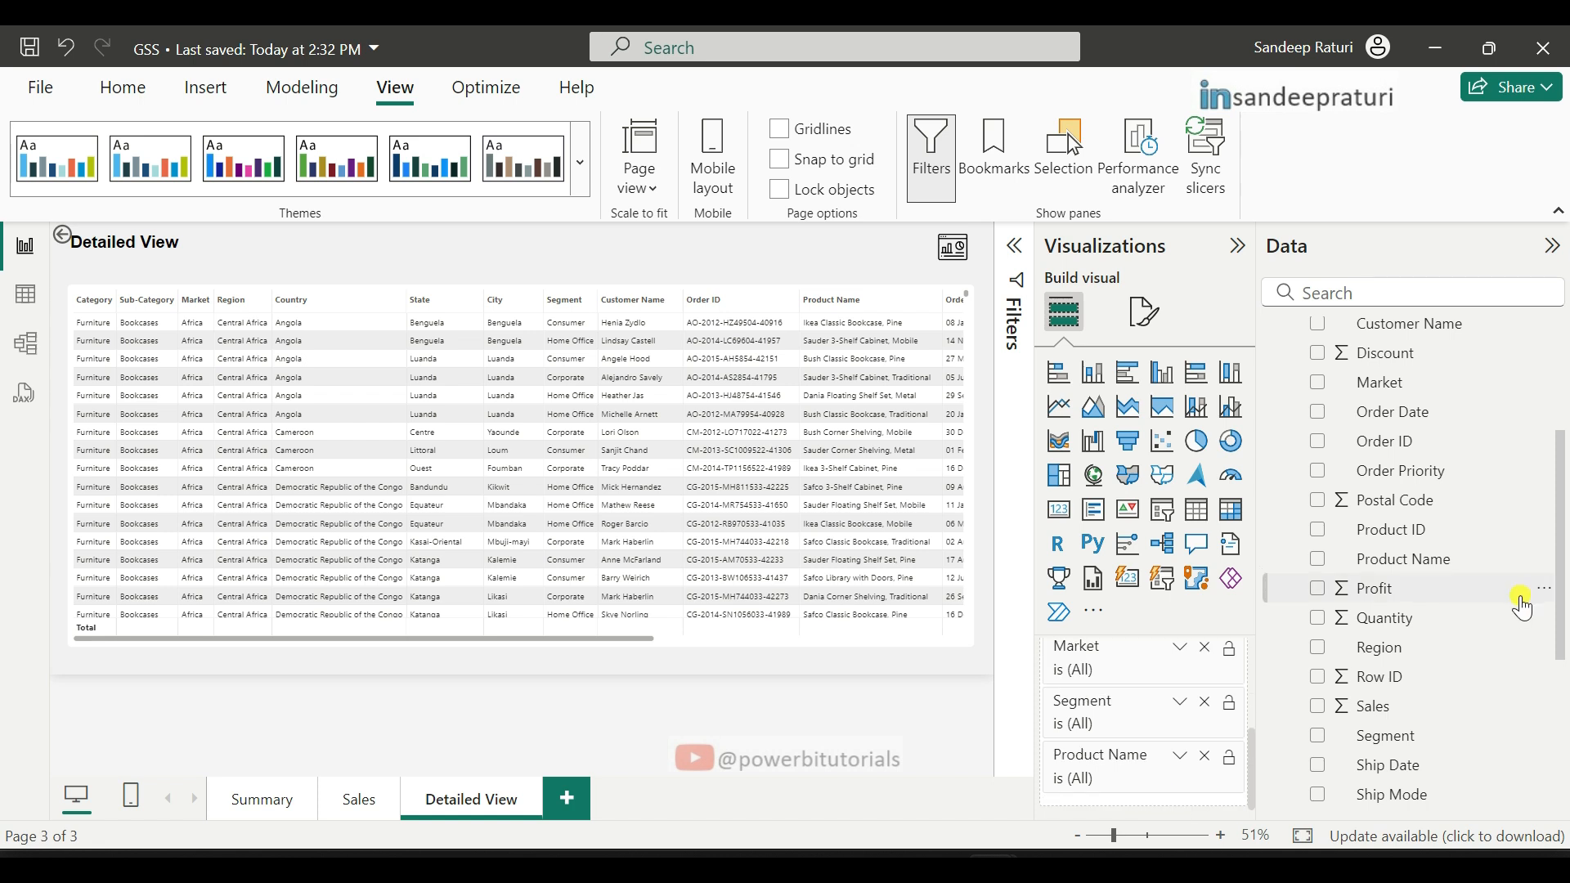
pyautogui.scroll(3, 1526, 597)
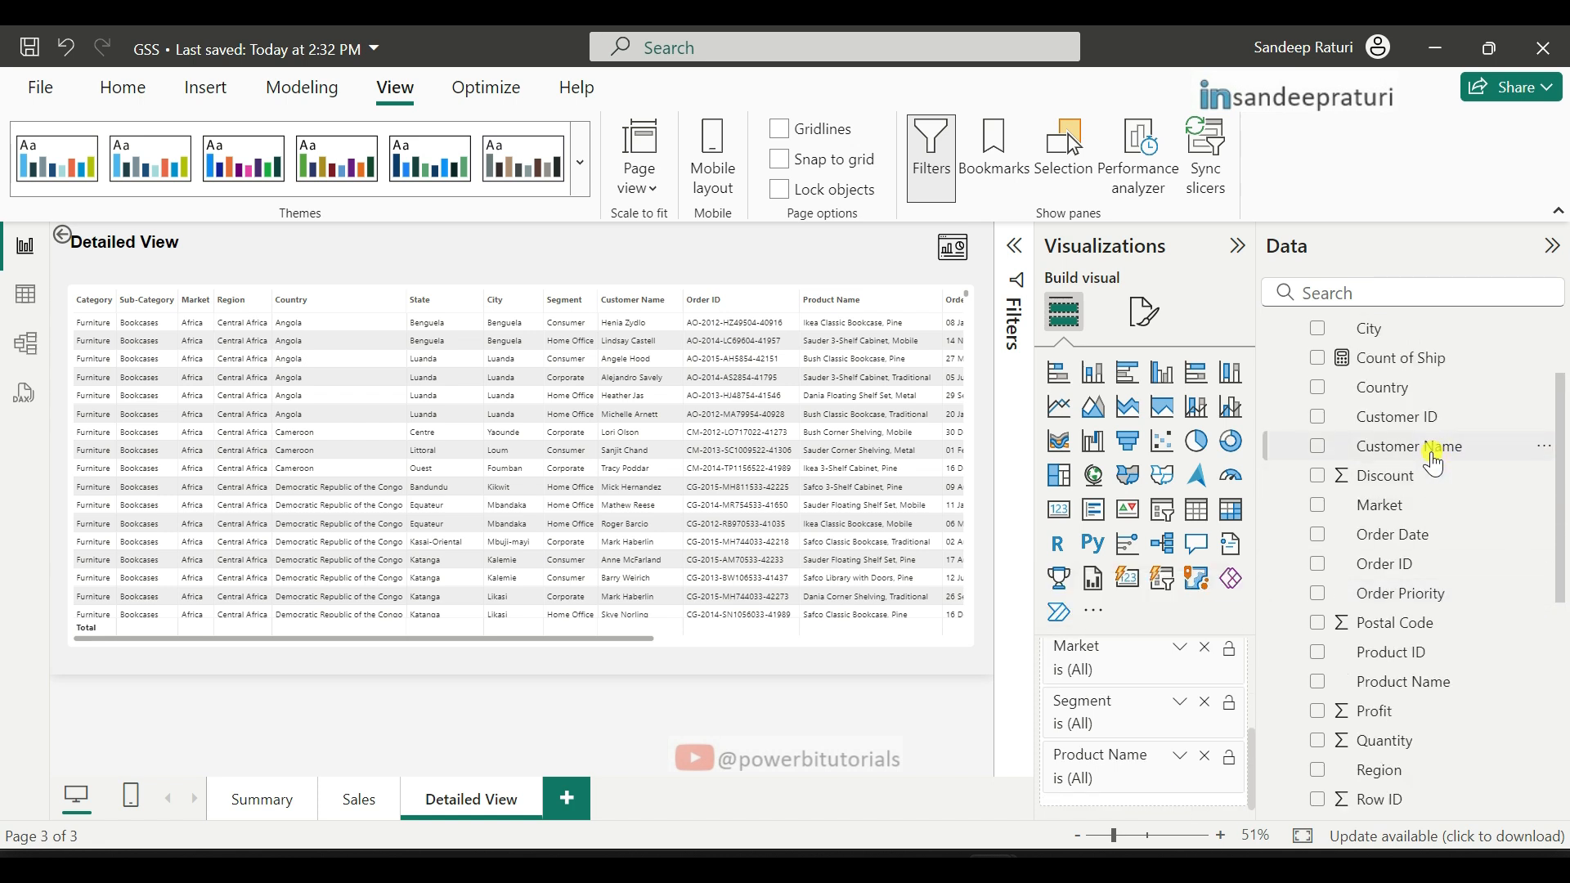
pyautogui.moveTo(1437, 464); pyautogui.dragTo(1121, 812)
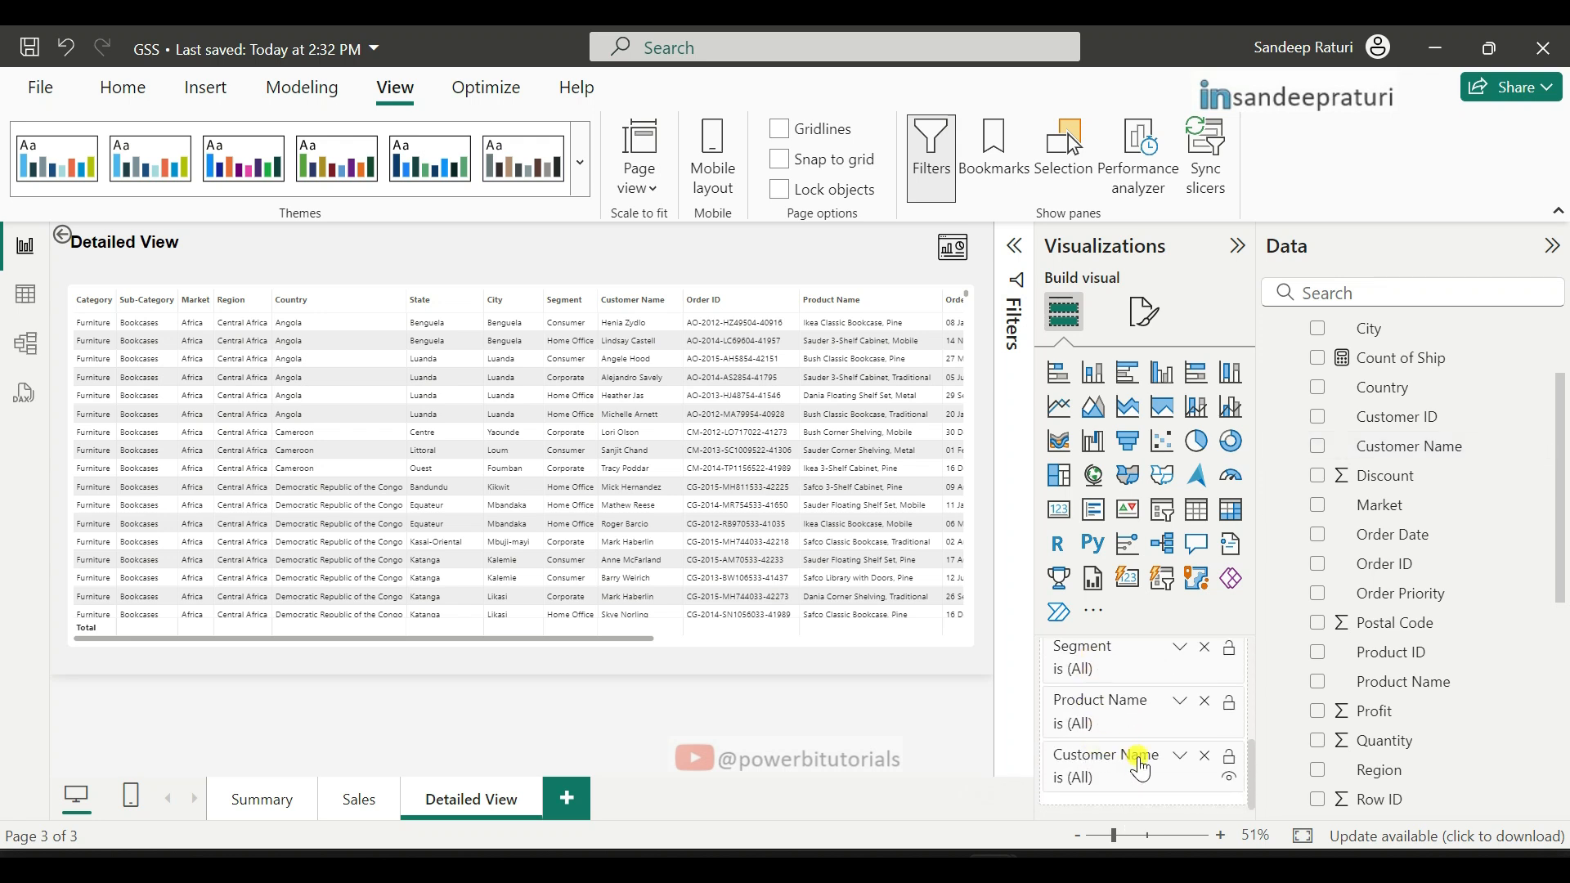
pyautogui.scroll(2, 1162, 736)
pyautogui.scroll(-2, 1175, 719)
pyautogui.scroll(2, 1161, 736)
pyautogui.scroll(-2, 1137, 740)
pyautogui.scroll(2, 1151, 728)
pyautogui.scroll(-2, 1151, 727)
# Step: Move the back button to the middle of the page header between title and dashboard icon, and collapse its formatting options
pyautogui.click(77, 242)
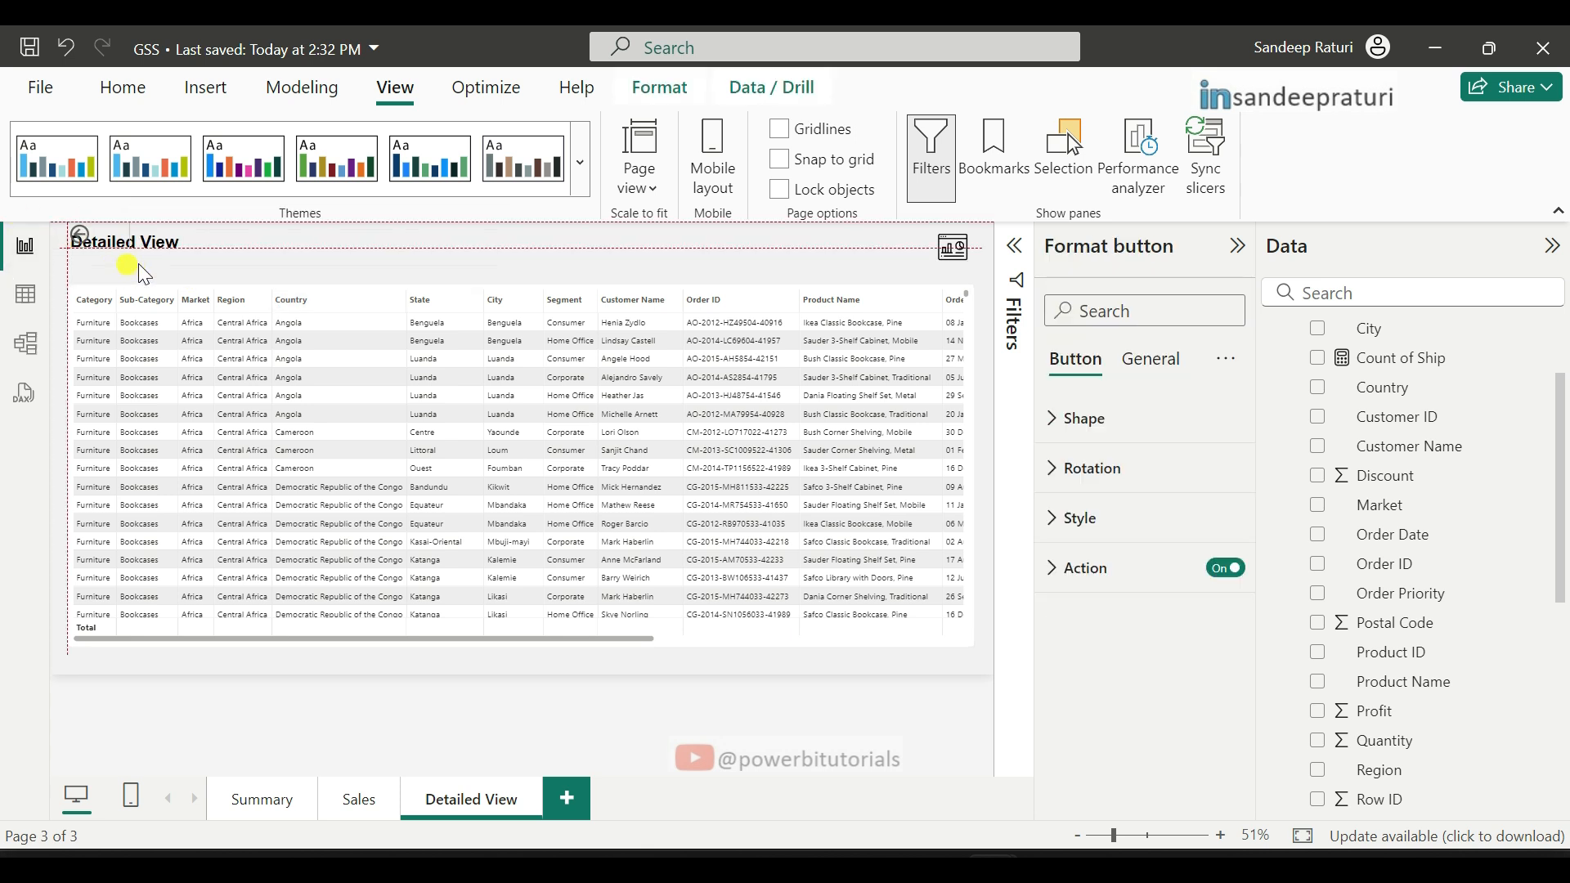
pyautogui.moveTo(84, 237); pyautogui.dragTo(602, 279)
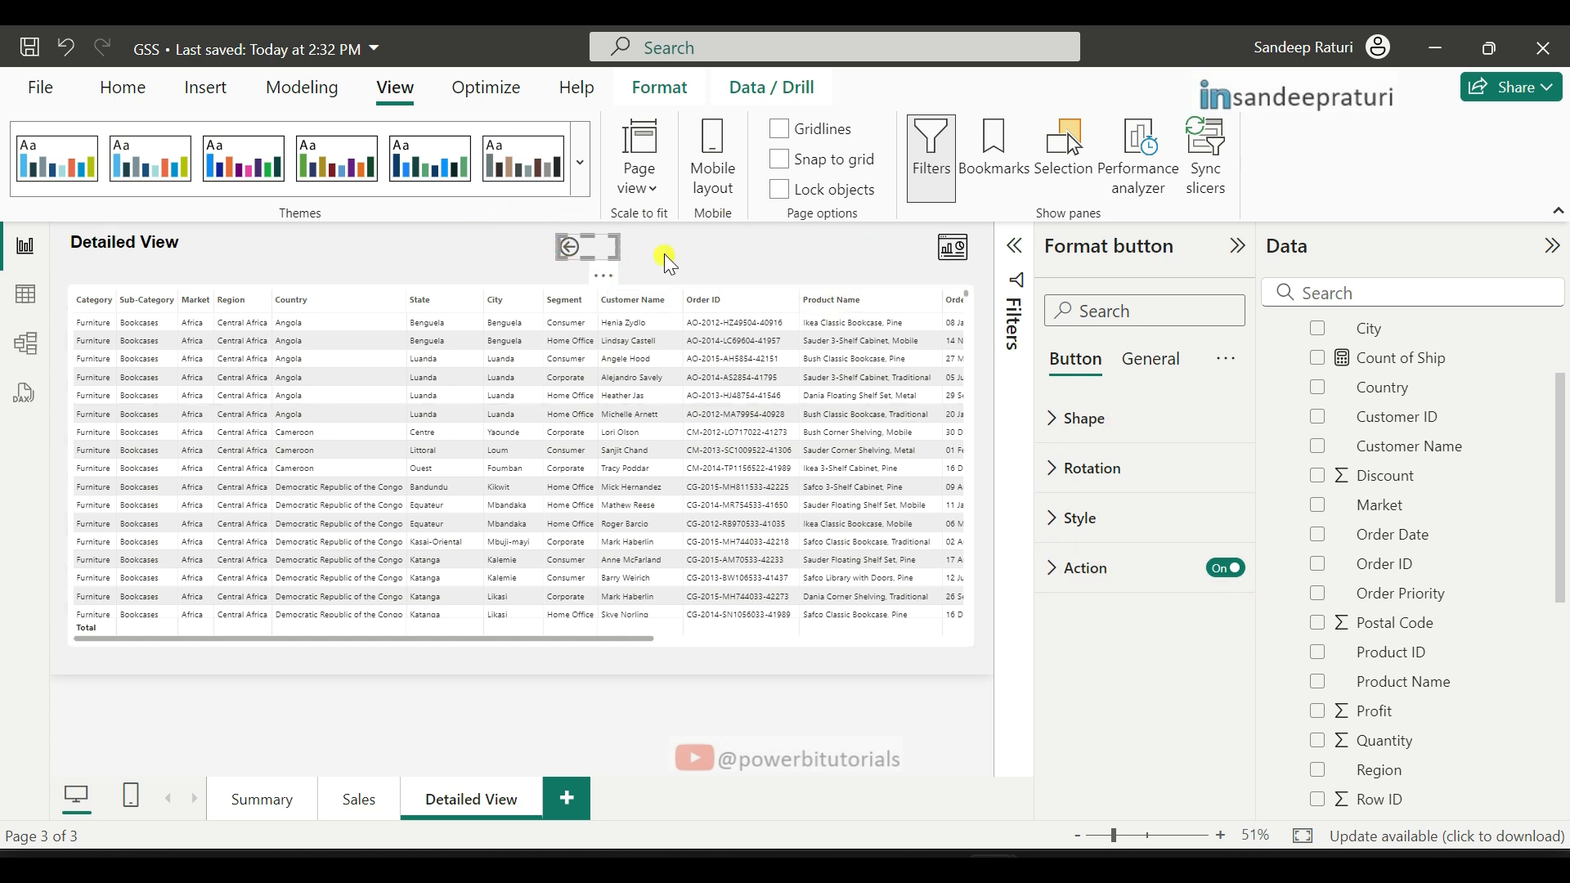
pyautogui.click(1238, 245)
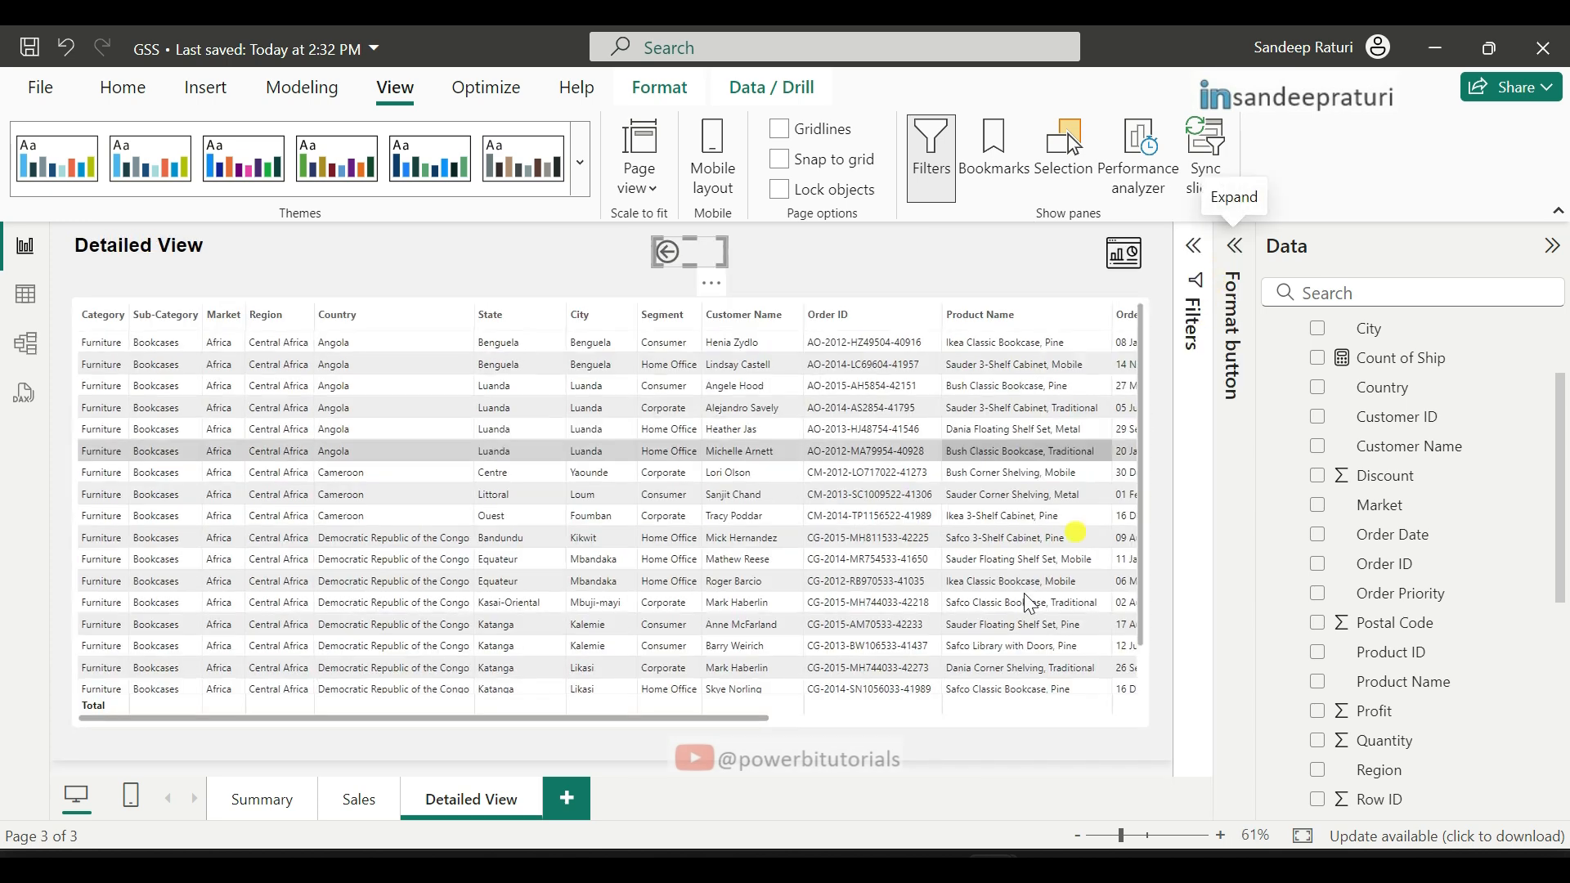
# Step: On the Sales page, drill through from the Consumer slice of Total Sales by Segment to Detailed View, with the Data pane collapsed
pyautogui.click(355, 805)
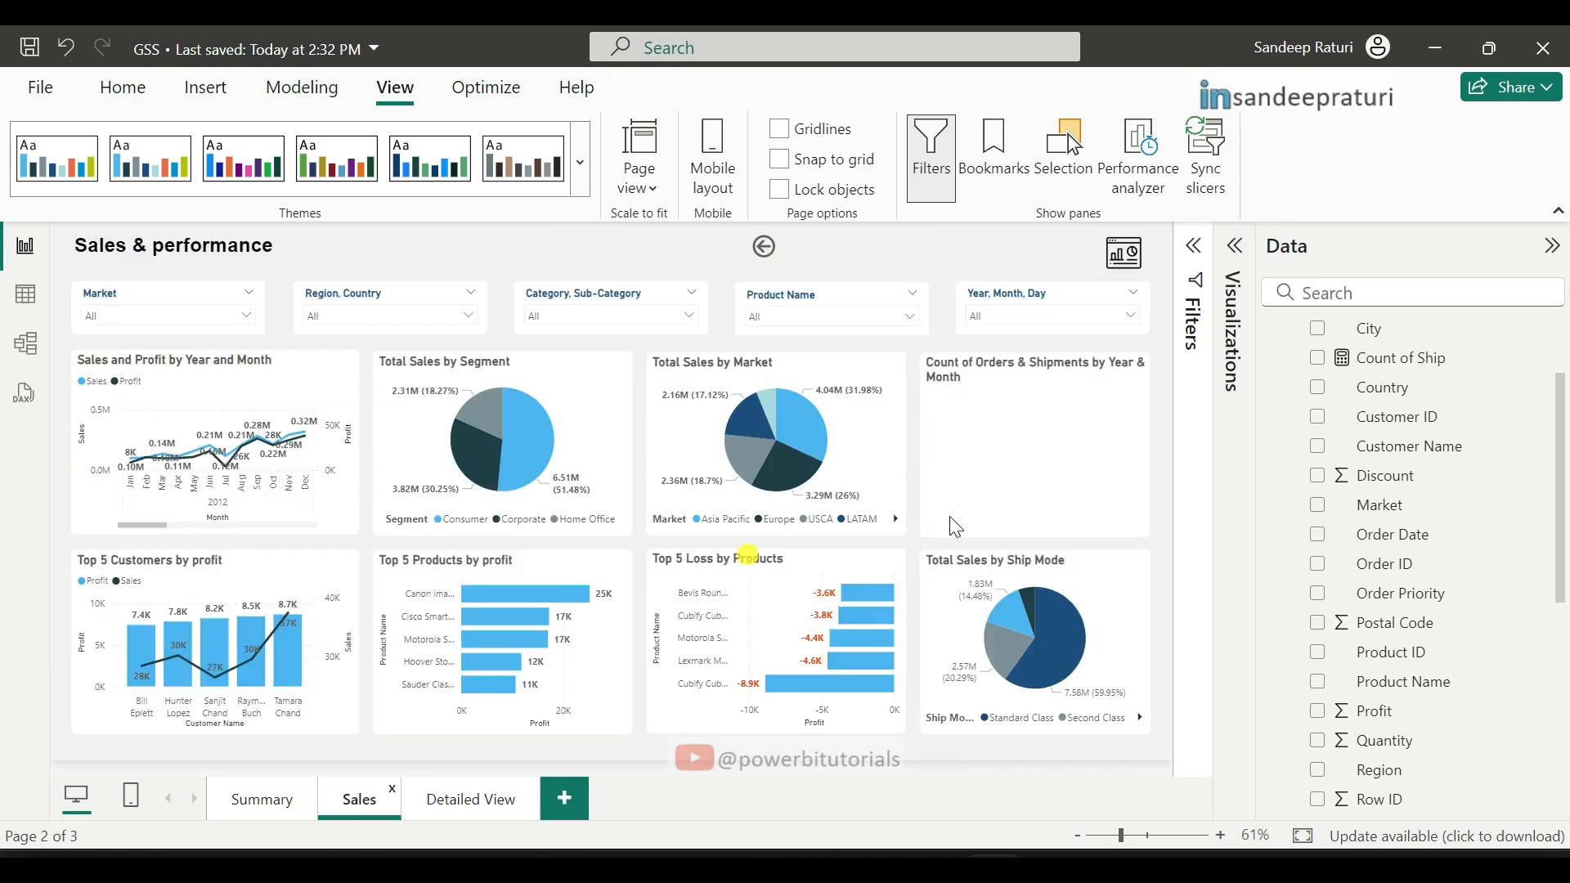
pyautogui.click(1550, 247)
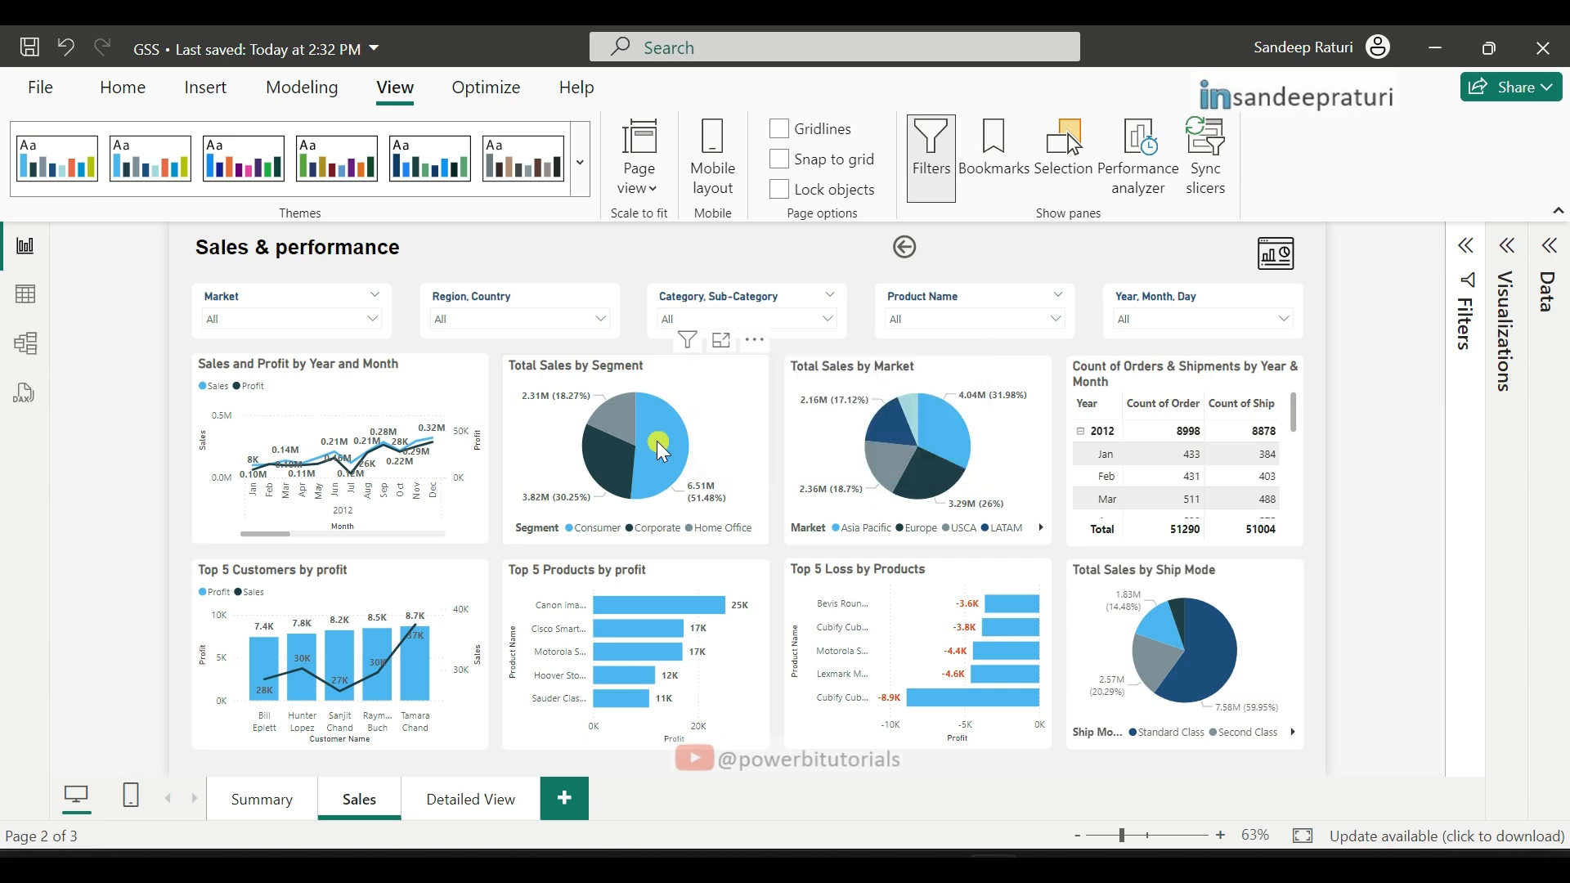
pyautogui.moveTo(653, 455)
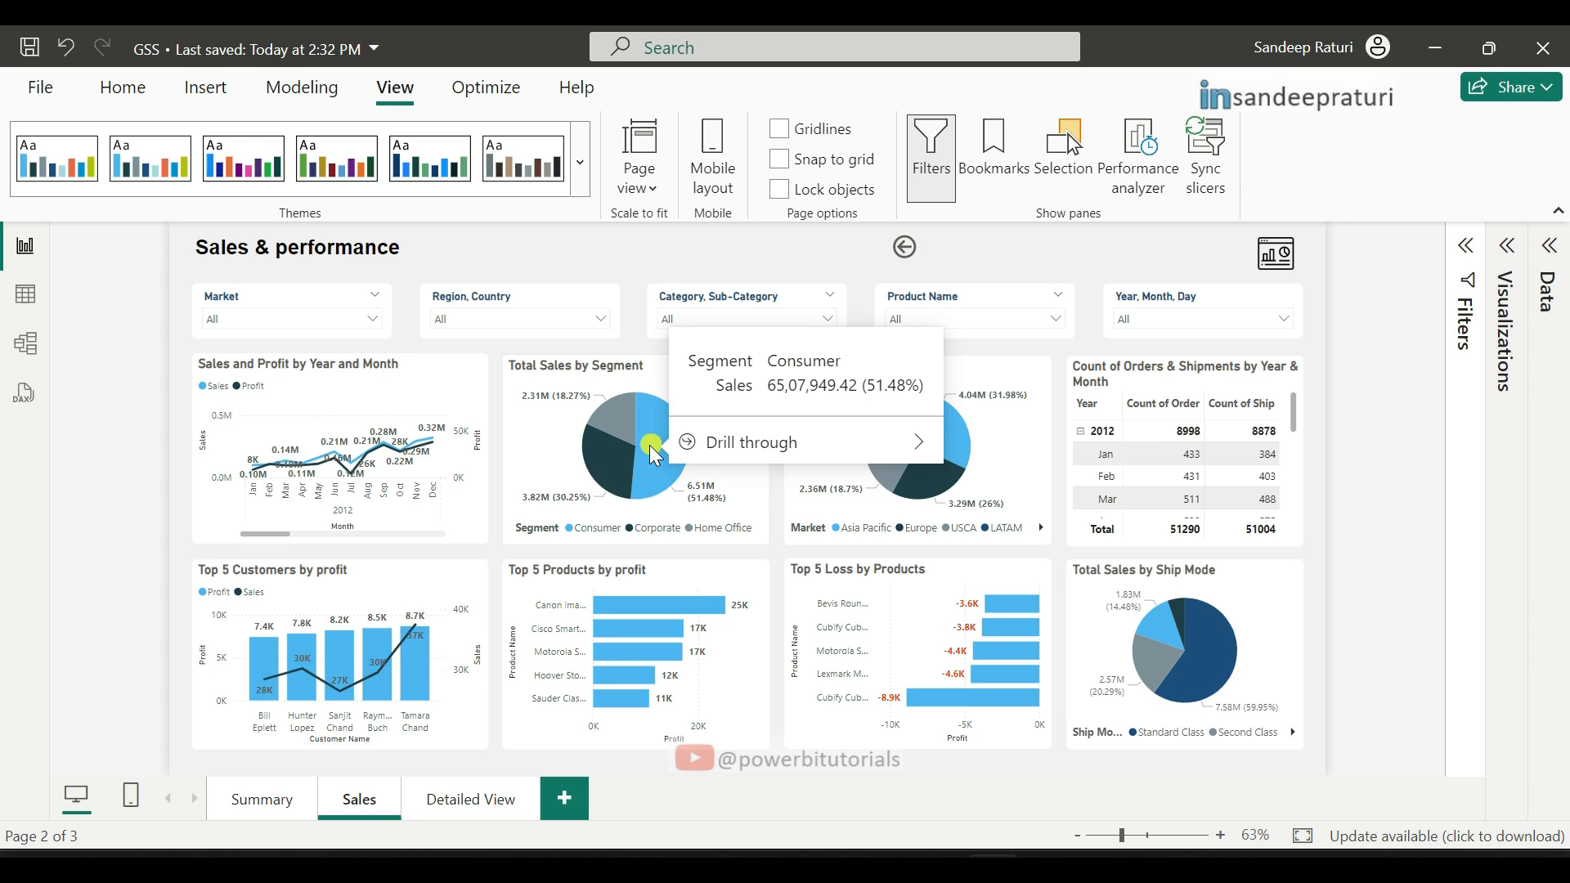
pyautogui.moveTo(760, 441)
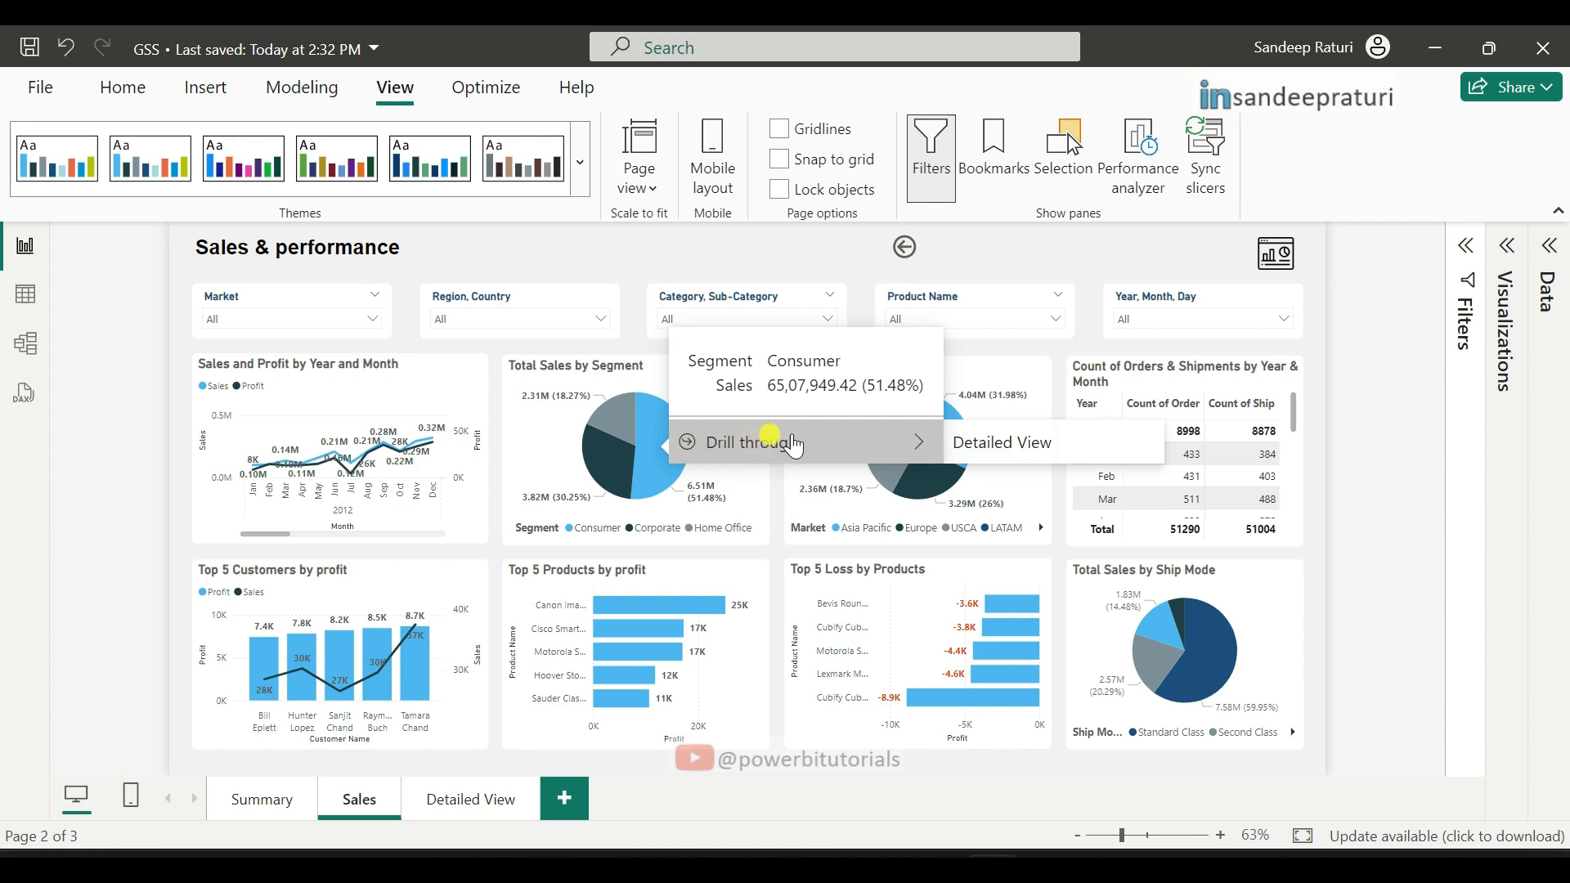
pyautogui.click(1025, 445)
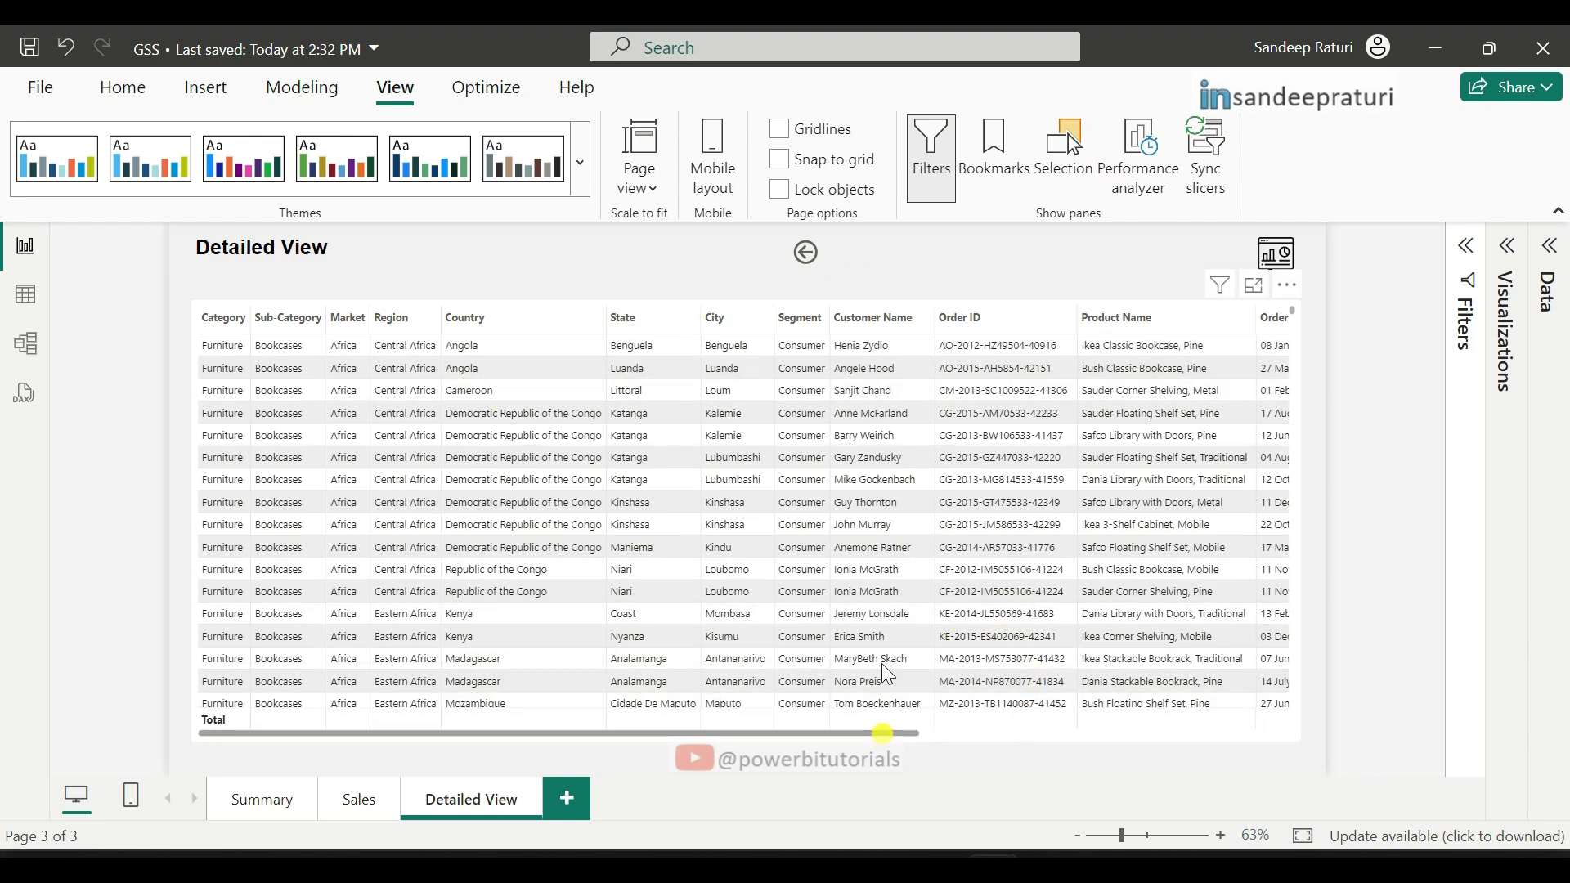
# Step: Examine the Consumer orders in the Detailed View table down to the measure columns and totals, and return to the Sales page
pyautogui.scroll(-20, 808, 459)
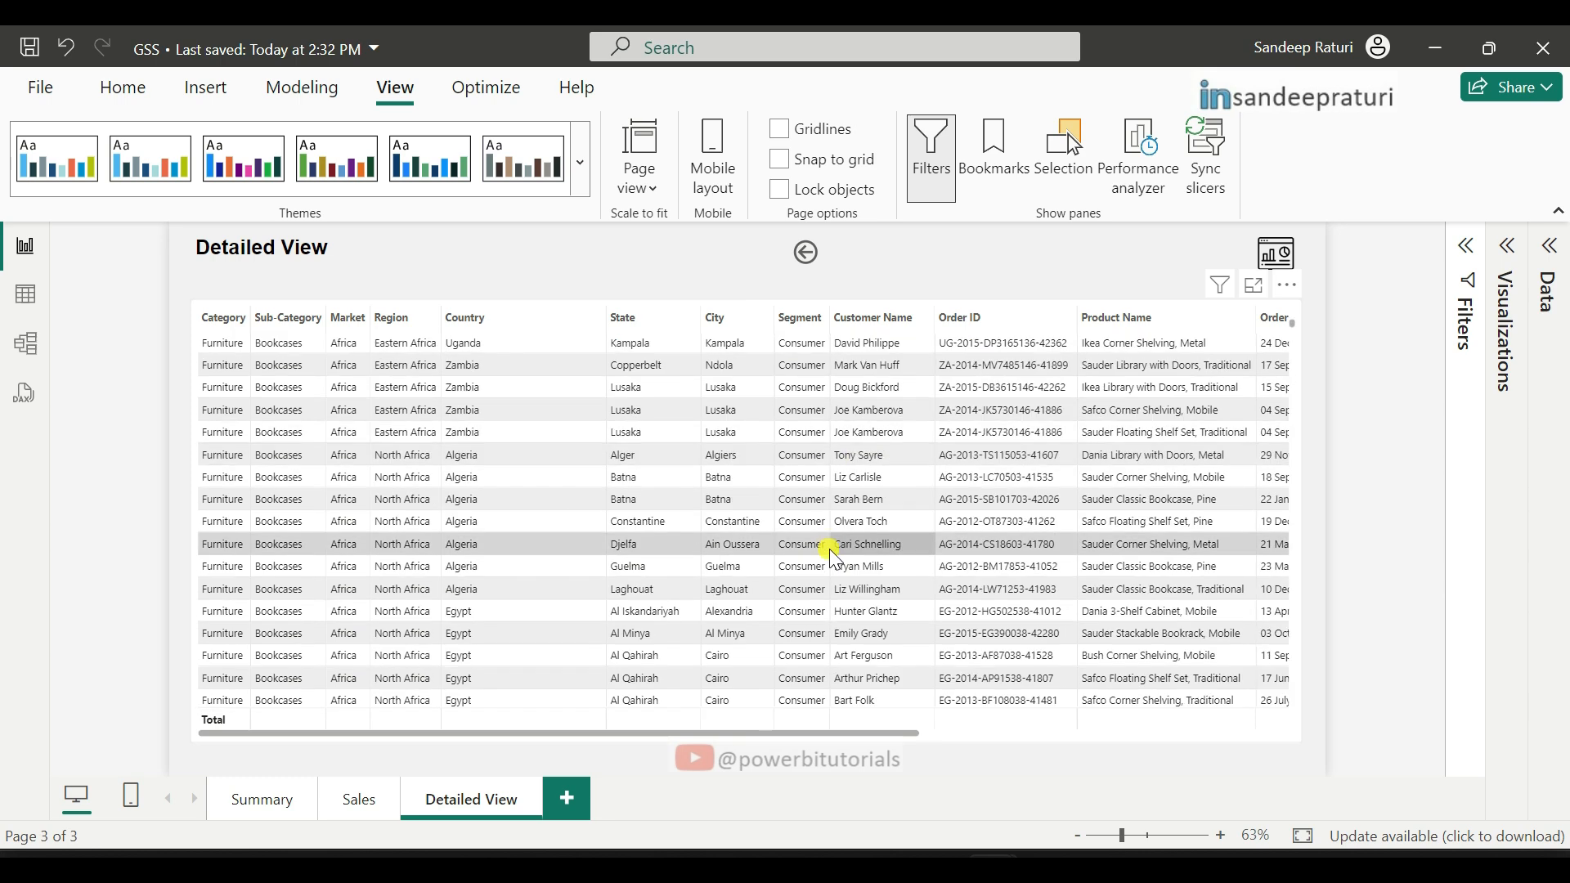
pyautogui.scroll(-5, 854, 605)
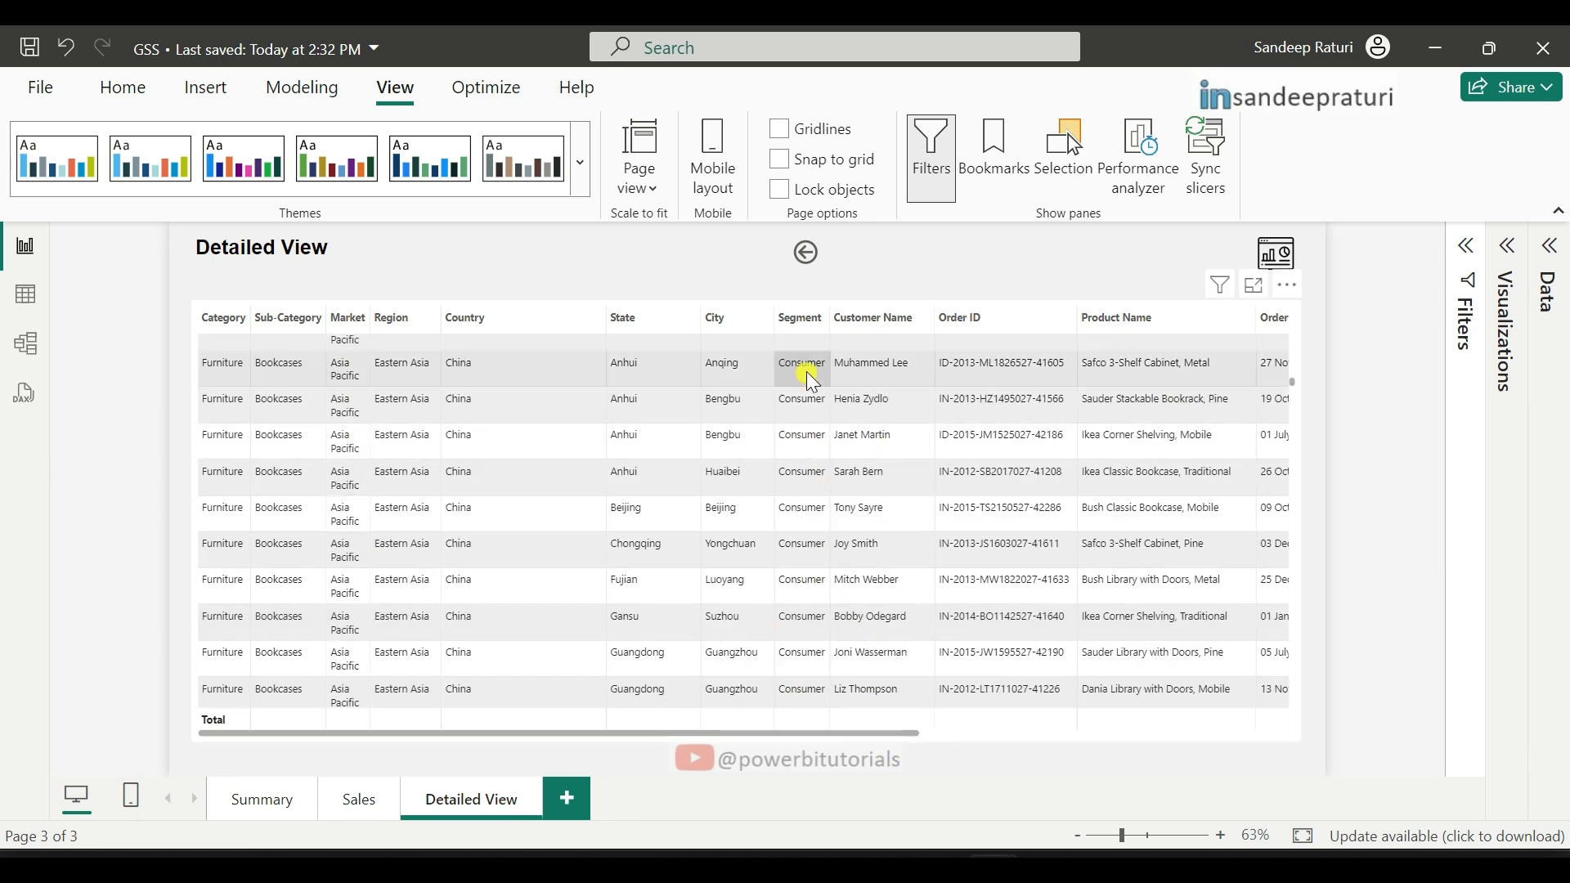
pyautogui.moveTo(901, 734); pyautogui.dragTo(1171, 718)
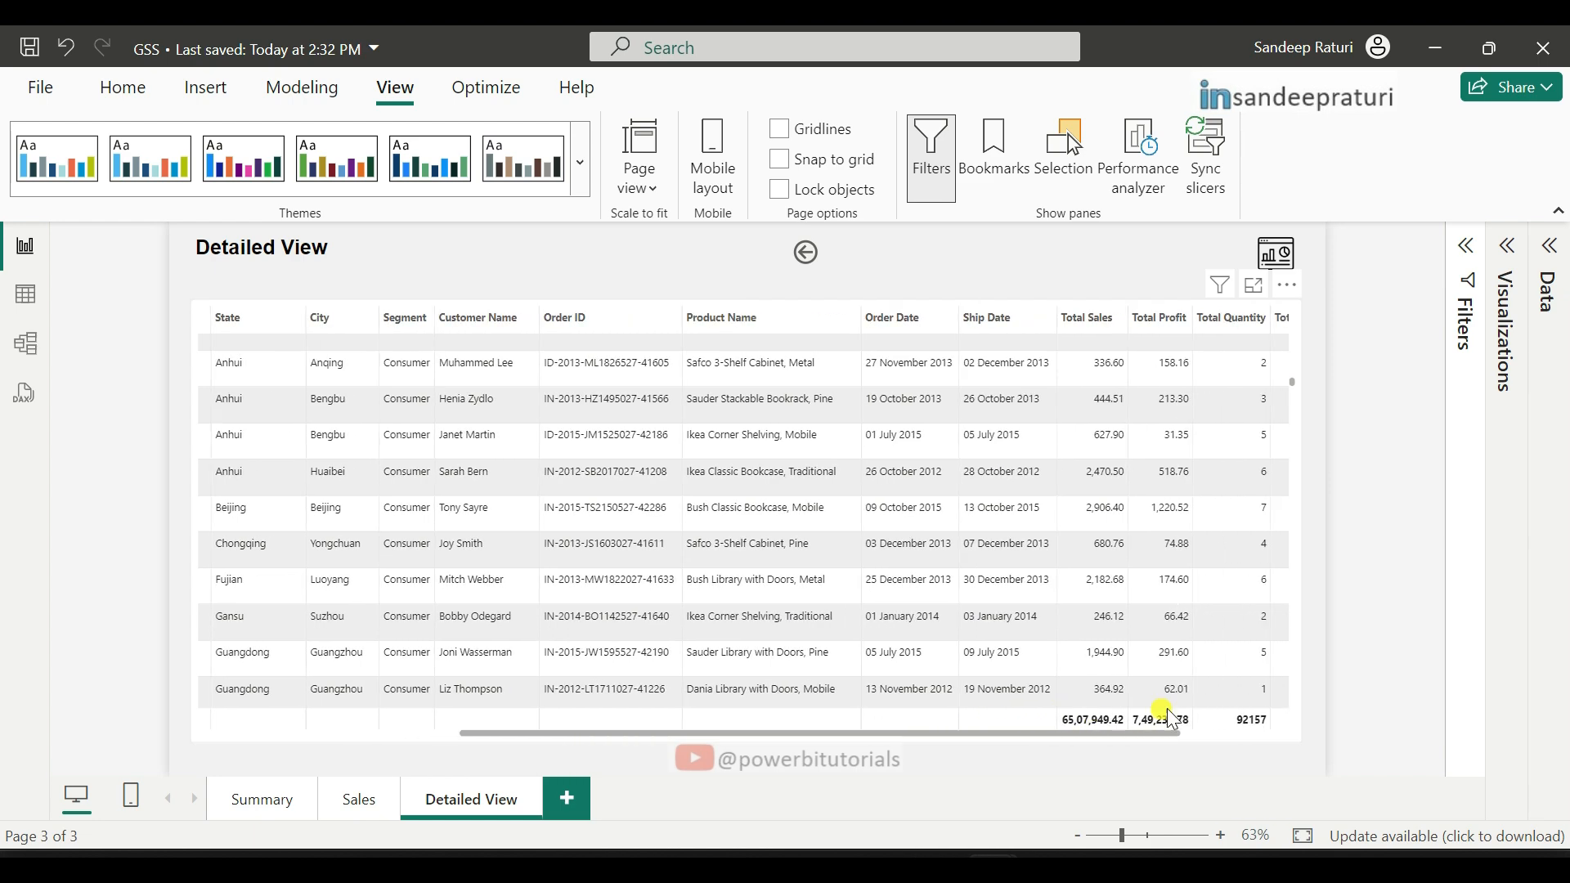
pyautogui.click(1052, 718)
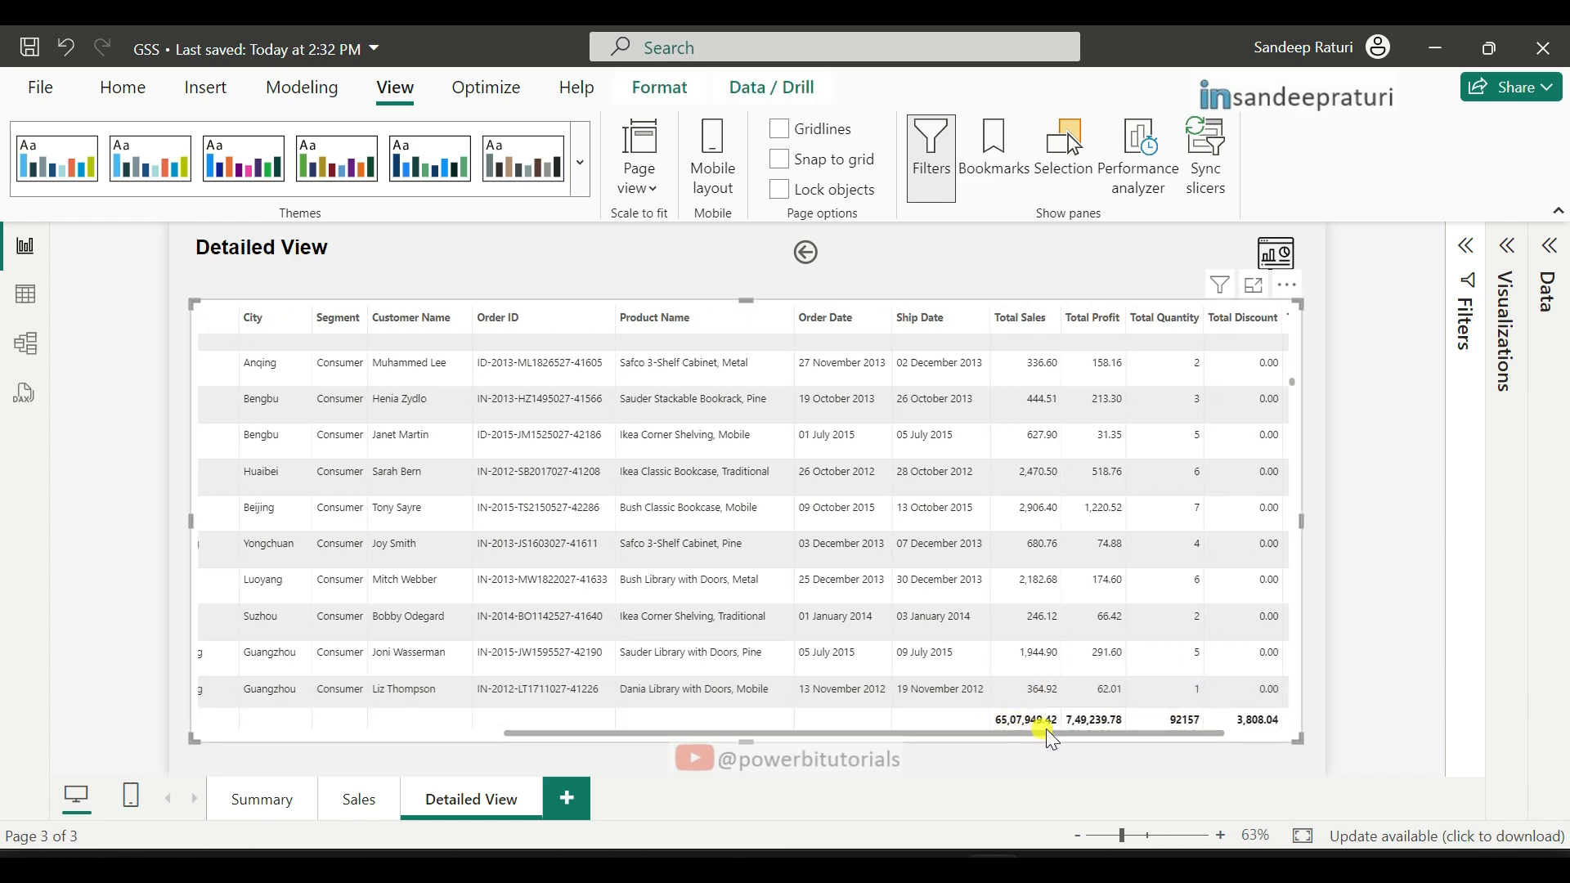
pyautogui.scroll(10, 954, 537)
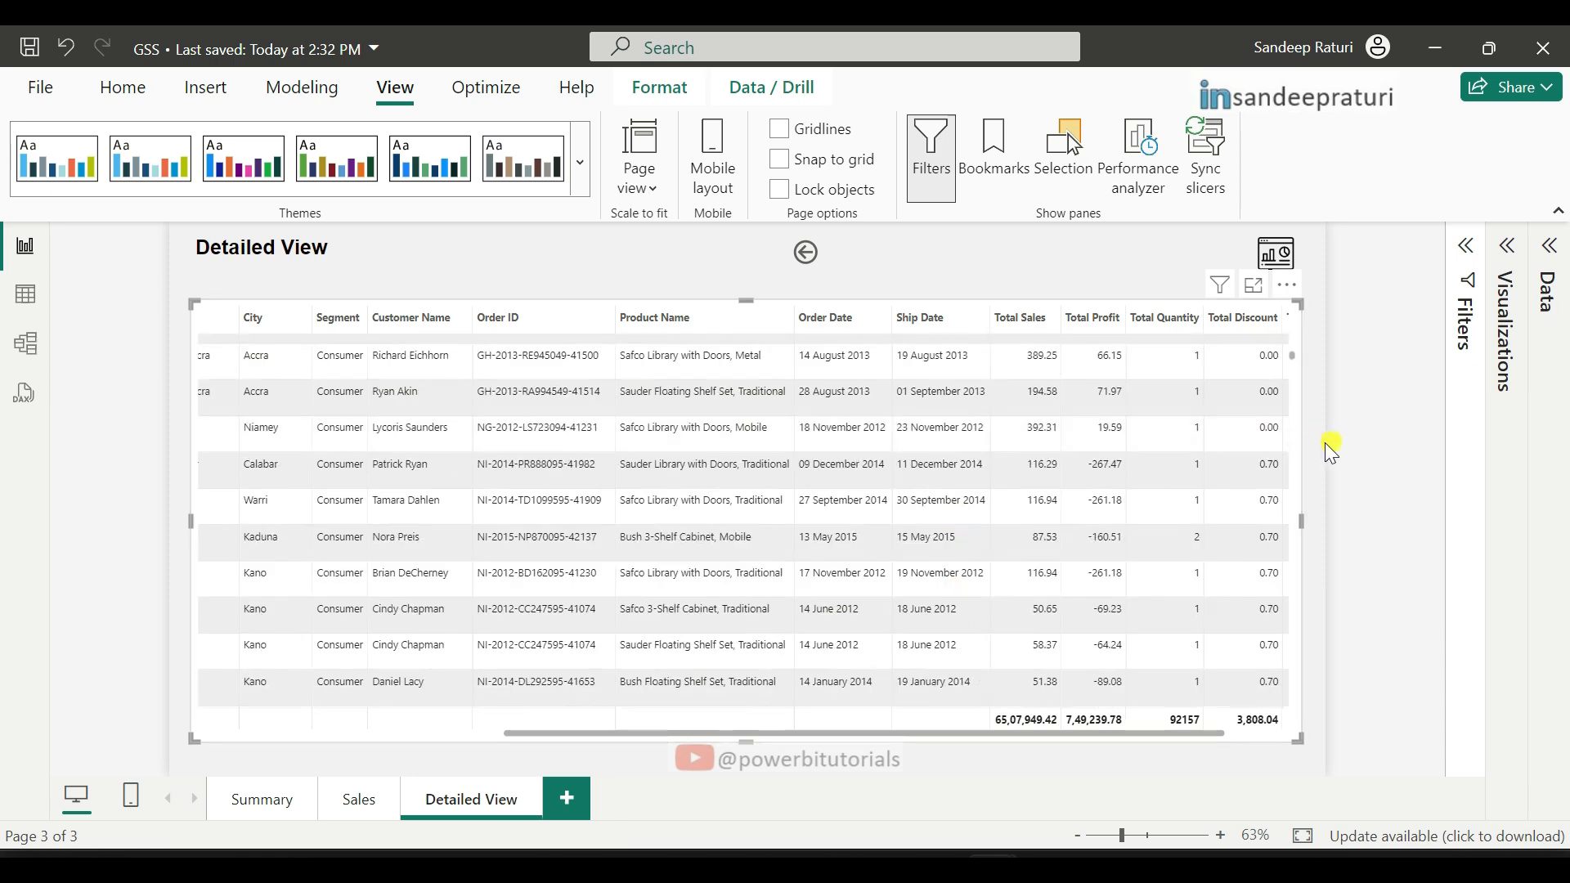
pyautogui.click(1314, 442)
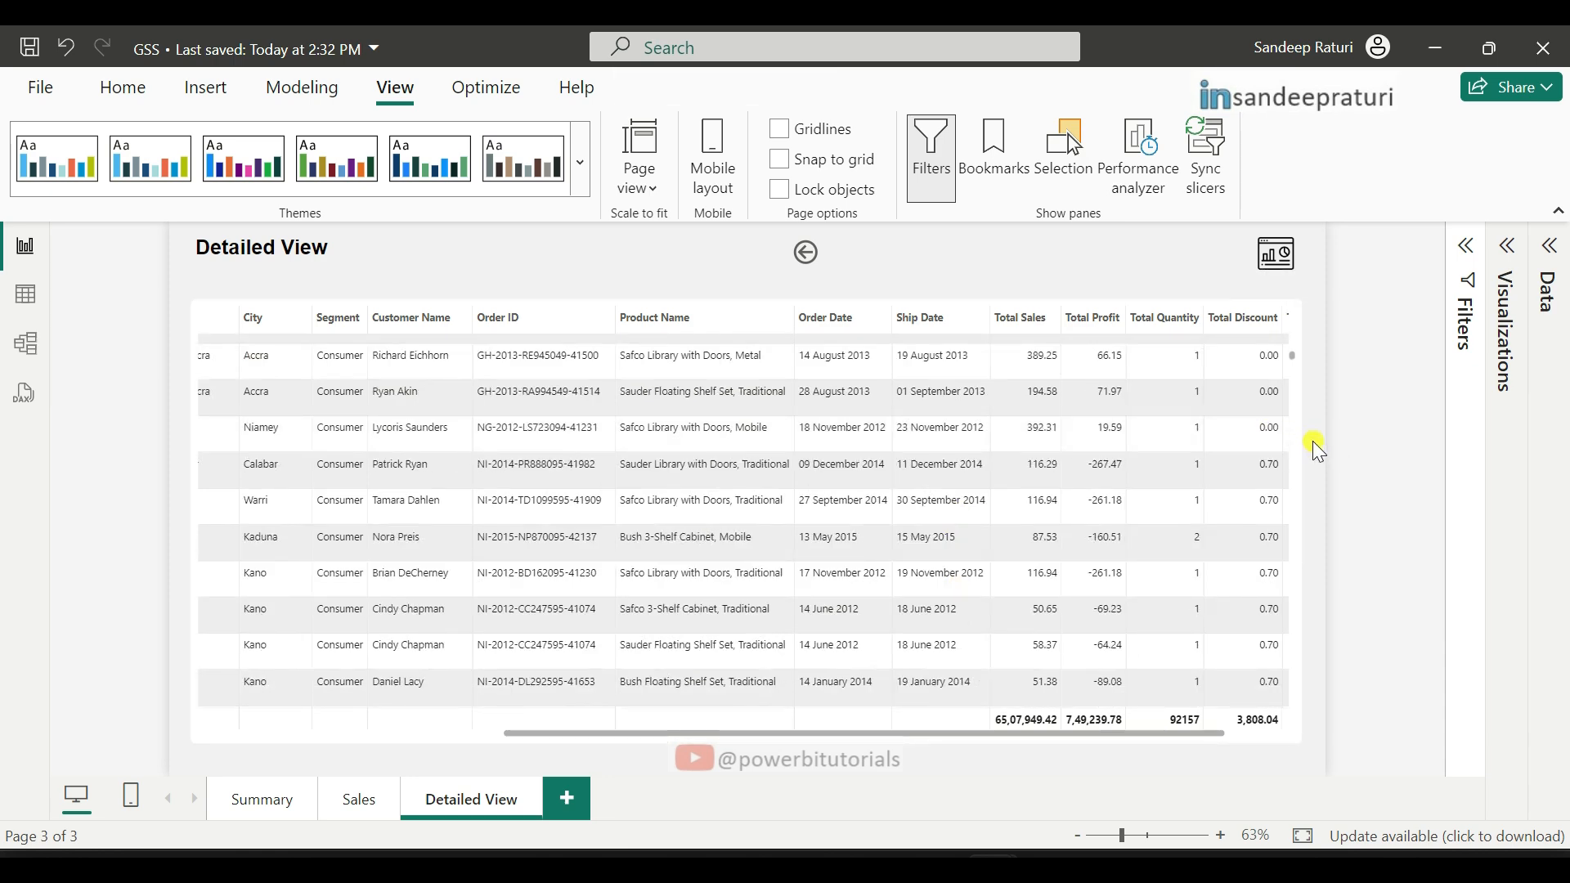
pyautogui.keyDown('ctrl'); pyautogui.click(805, 260); pyautogui.keyUp('ctrl')
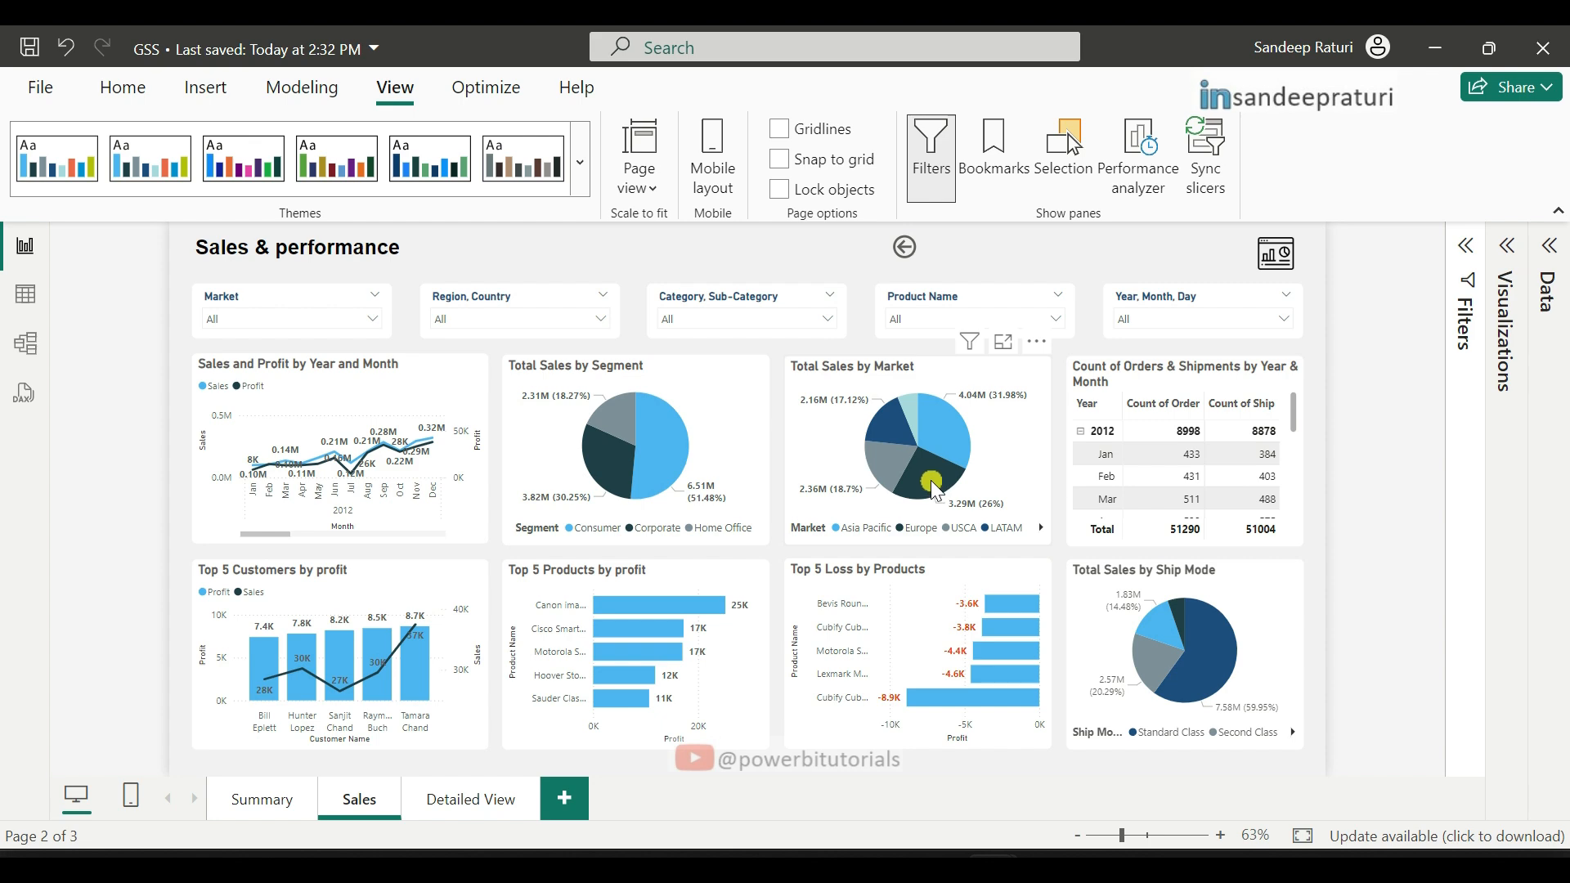
# Step: Drill through from the Europe slice of Total Sales by Market to Detailed View and look over the listed orders
pyautogui.moveTo(935, 489)
pyautogui.moveTo(847, 488)
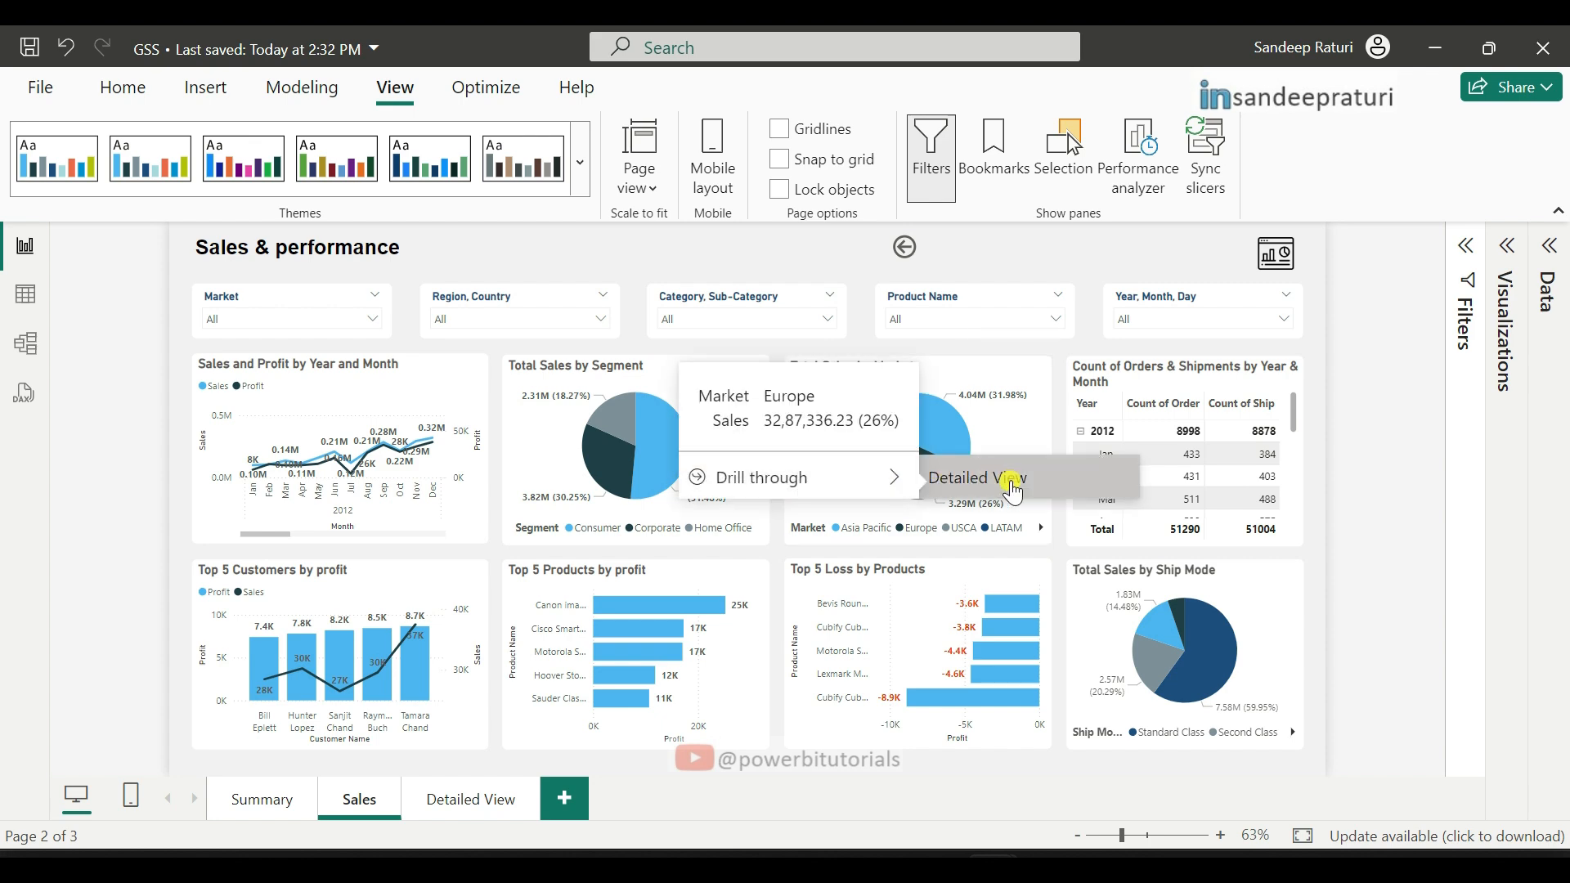
pyautogui.click(1013, 488)
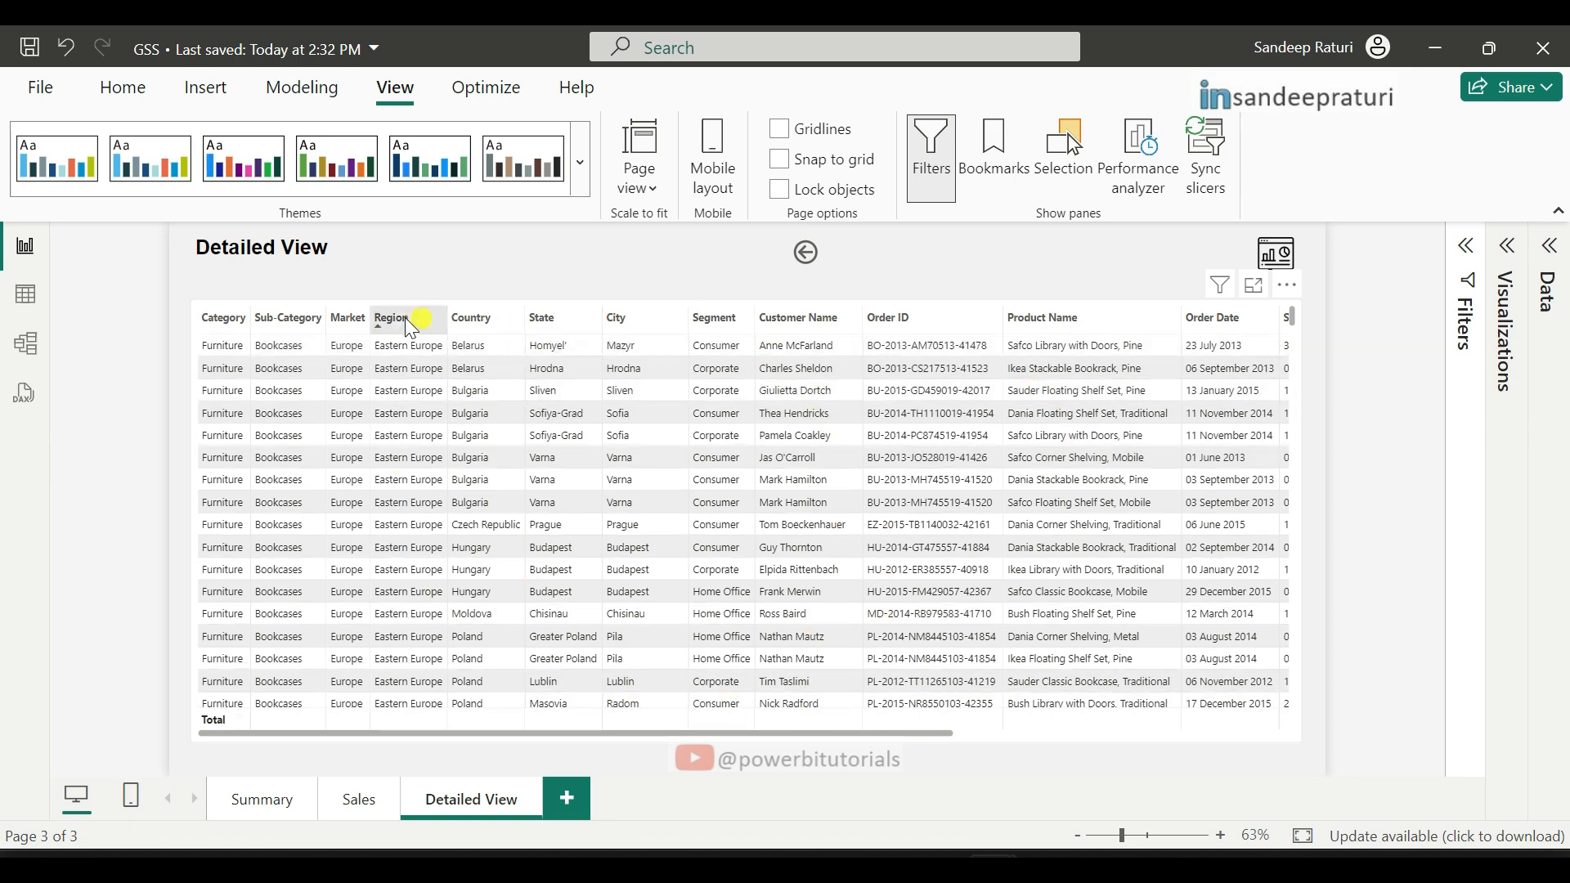
pyautogui.scroll(-6, 378, 465)
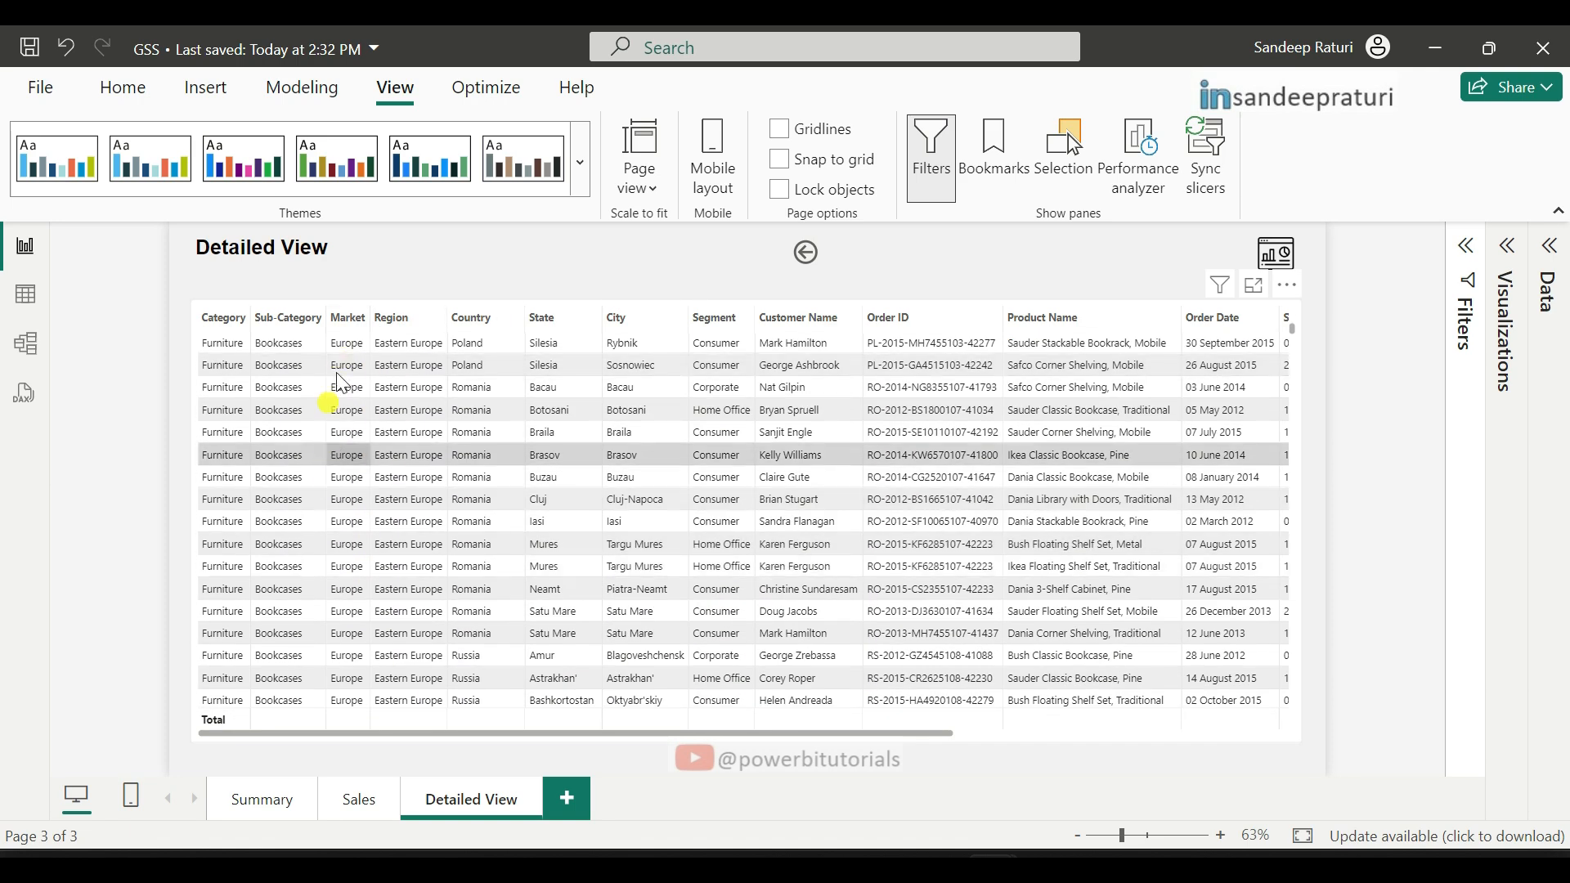
pyautogui.moveTo(916, 735); pyautogui.dragTo(830, 724)
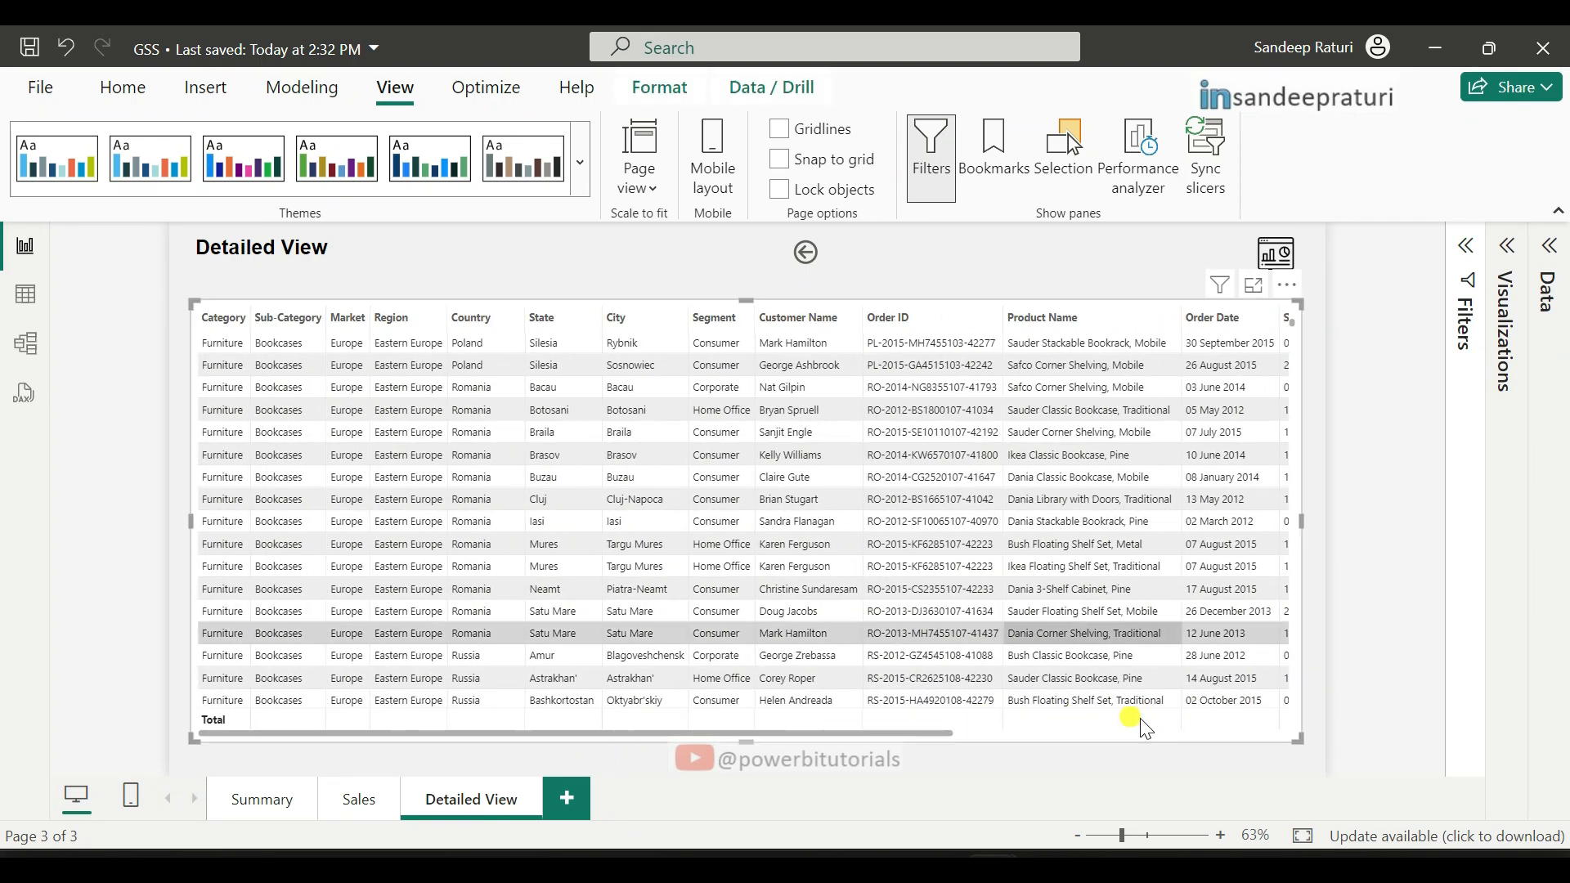
# Step: Return to the Sales page and inspect the Top 5 Customers, Top 5 Products and Total Sales by Ship Mode charts
pyautogui.click(810, 254)
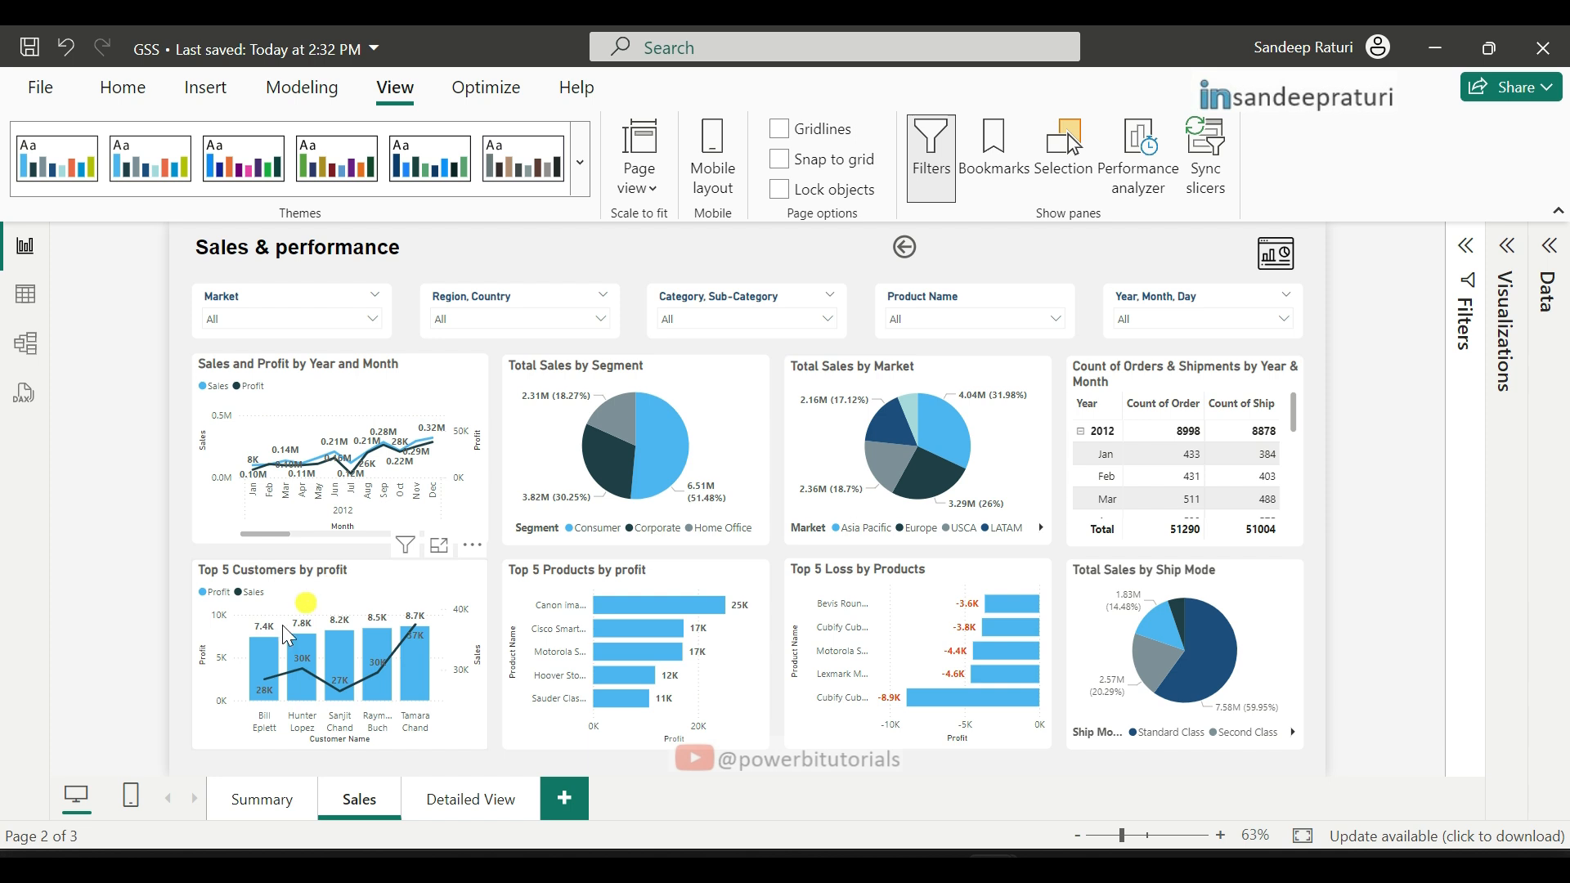
pyautogui.moveTo(265, 665)
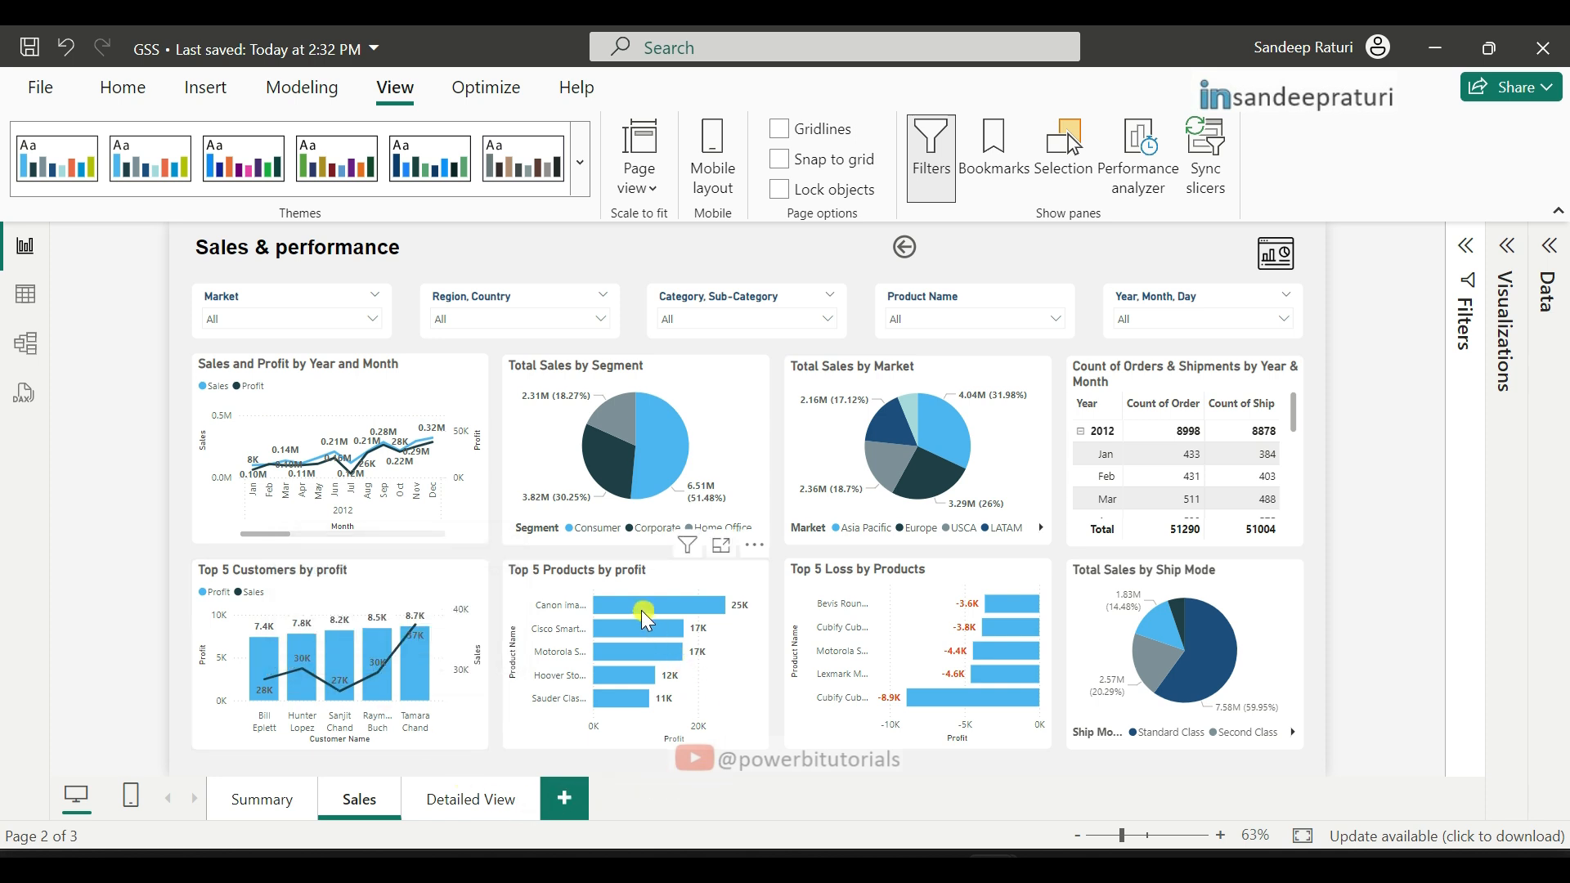
pyautogui.moveTo(642, 611)
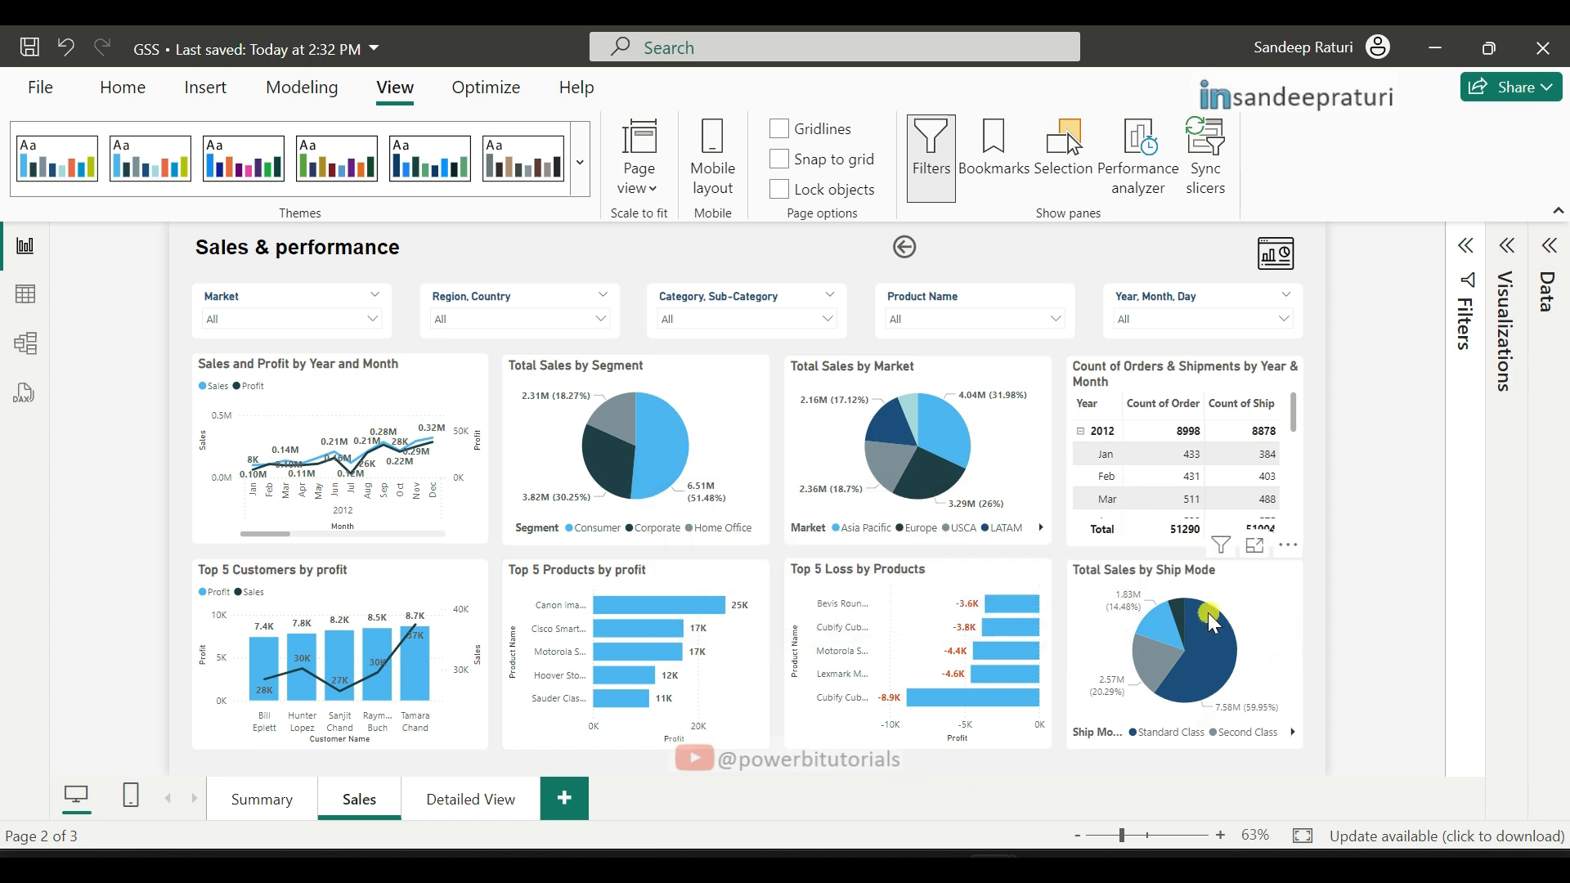
pyautogui.moveTo(1214, 623)
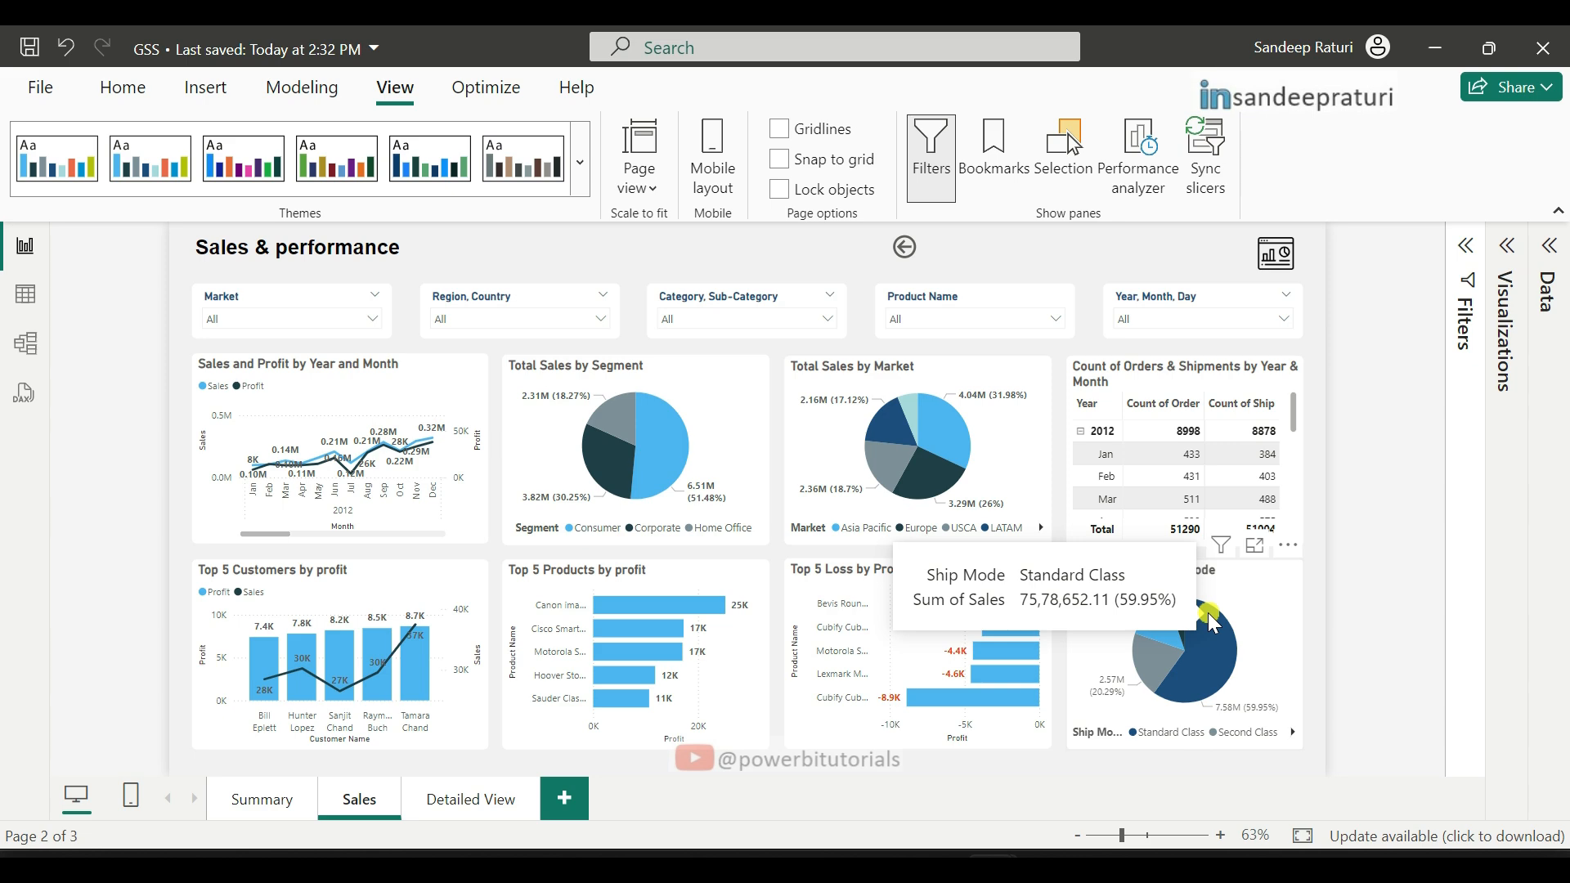
# Step: Reopen the Detailed View page and review the order table's sales, profit and other measure columns
pyautogui.click(456, 808)
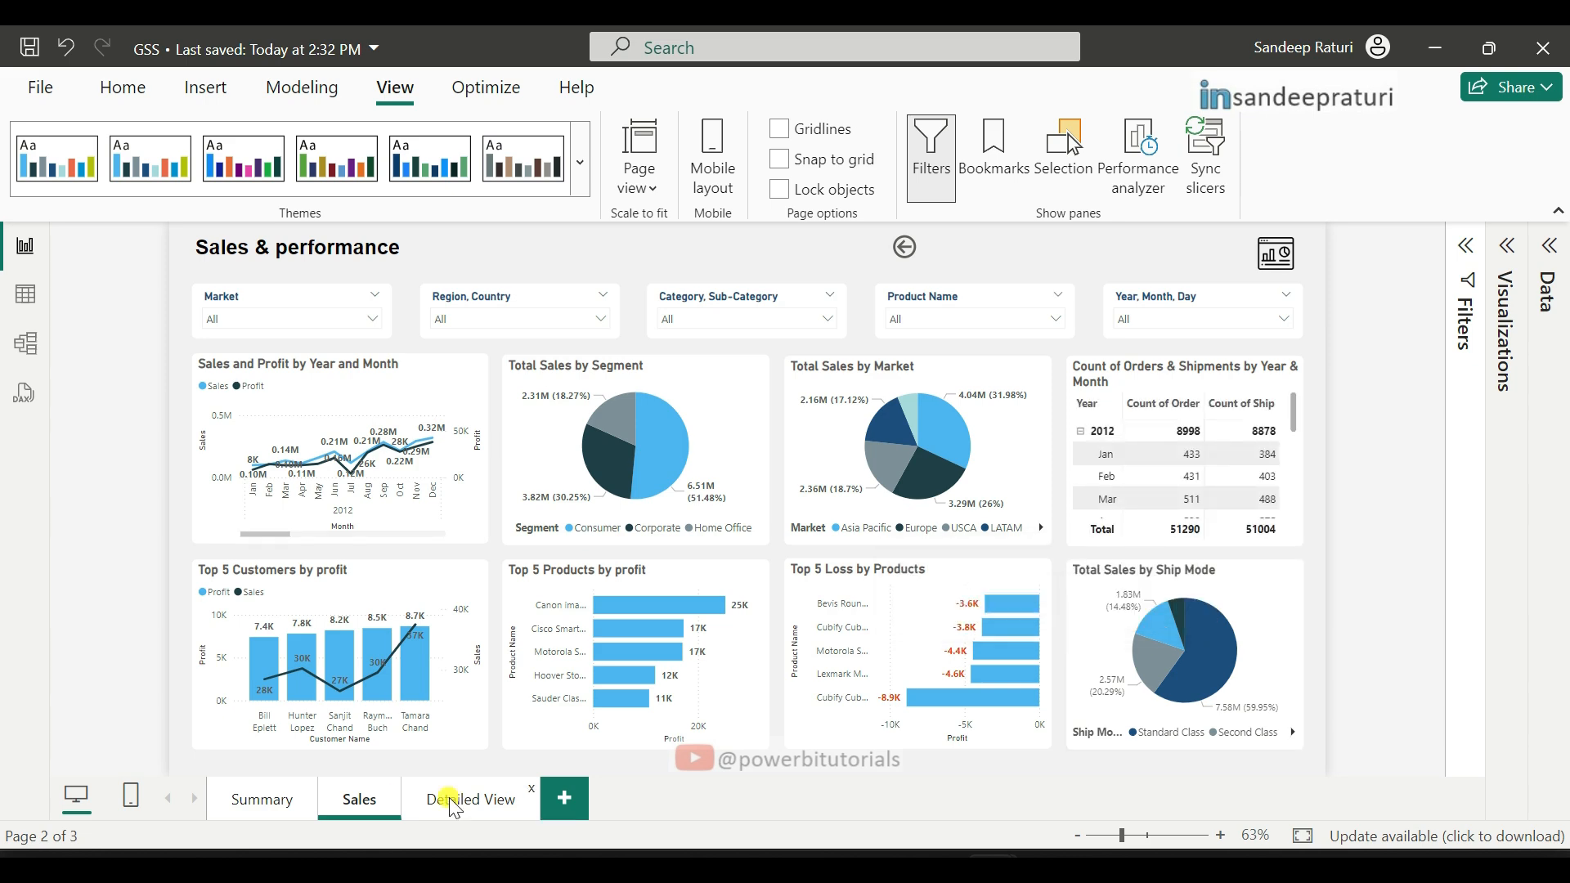
pyautogui.moveTo(907, 734); pyautogui.dragTo(1242, 719)
pyautogui.click(995, 414)
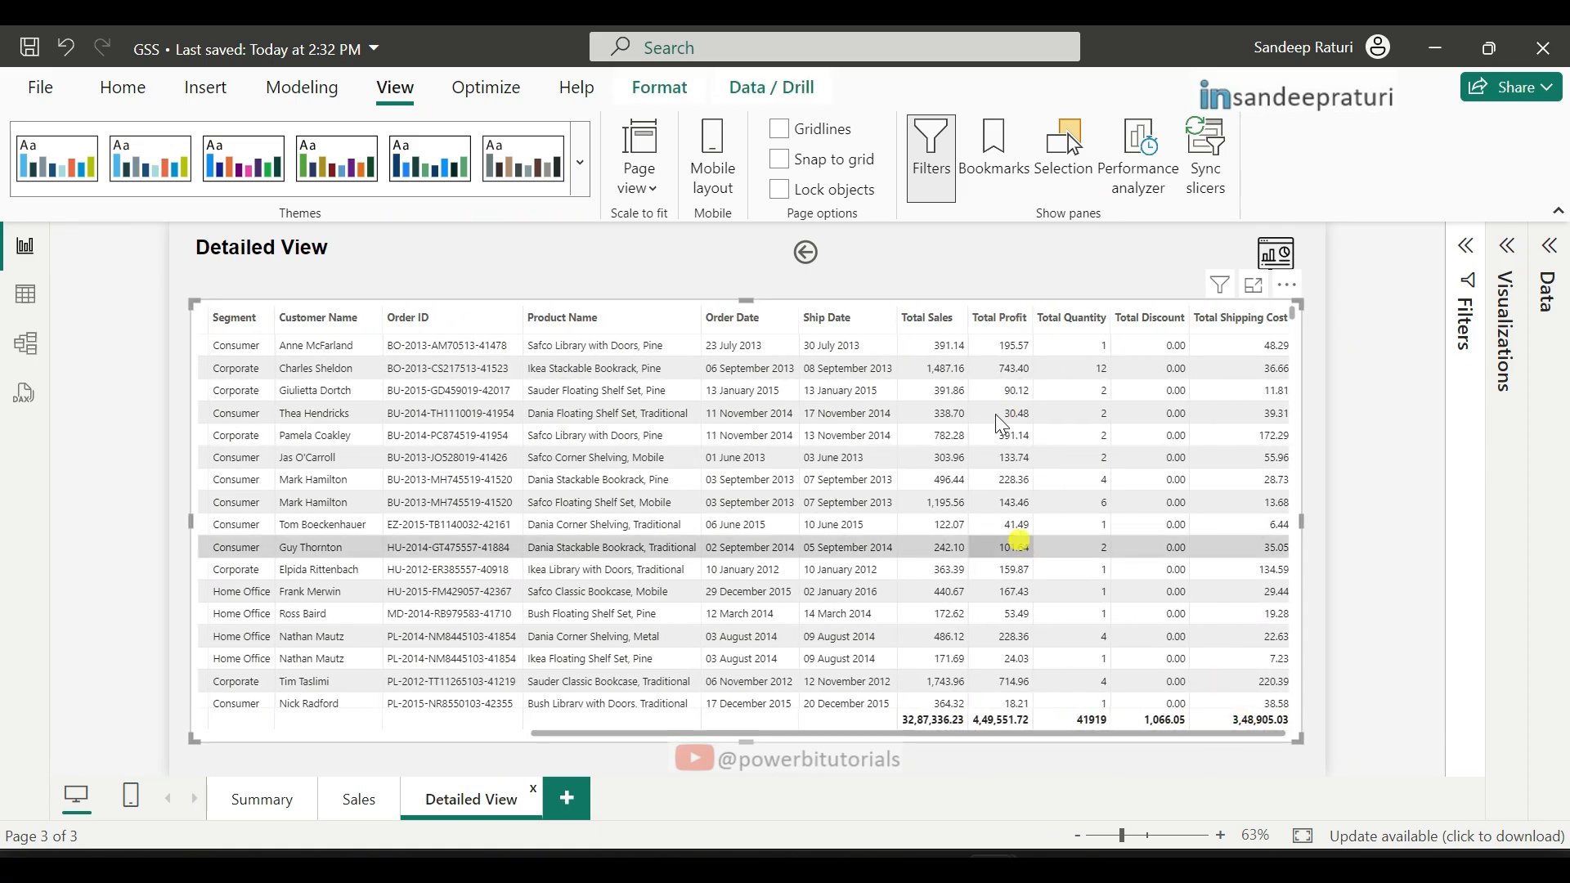
pyautogui.scroll(-10, 1006, 523)
pyautogui.scroll(-5, 1022, 593)
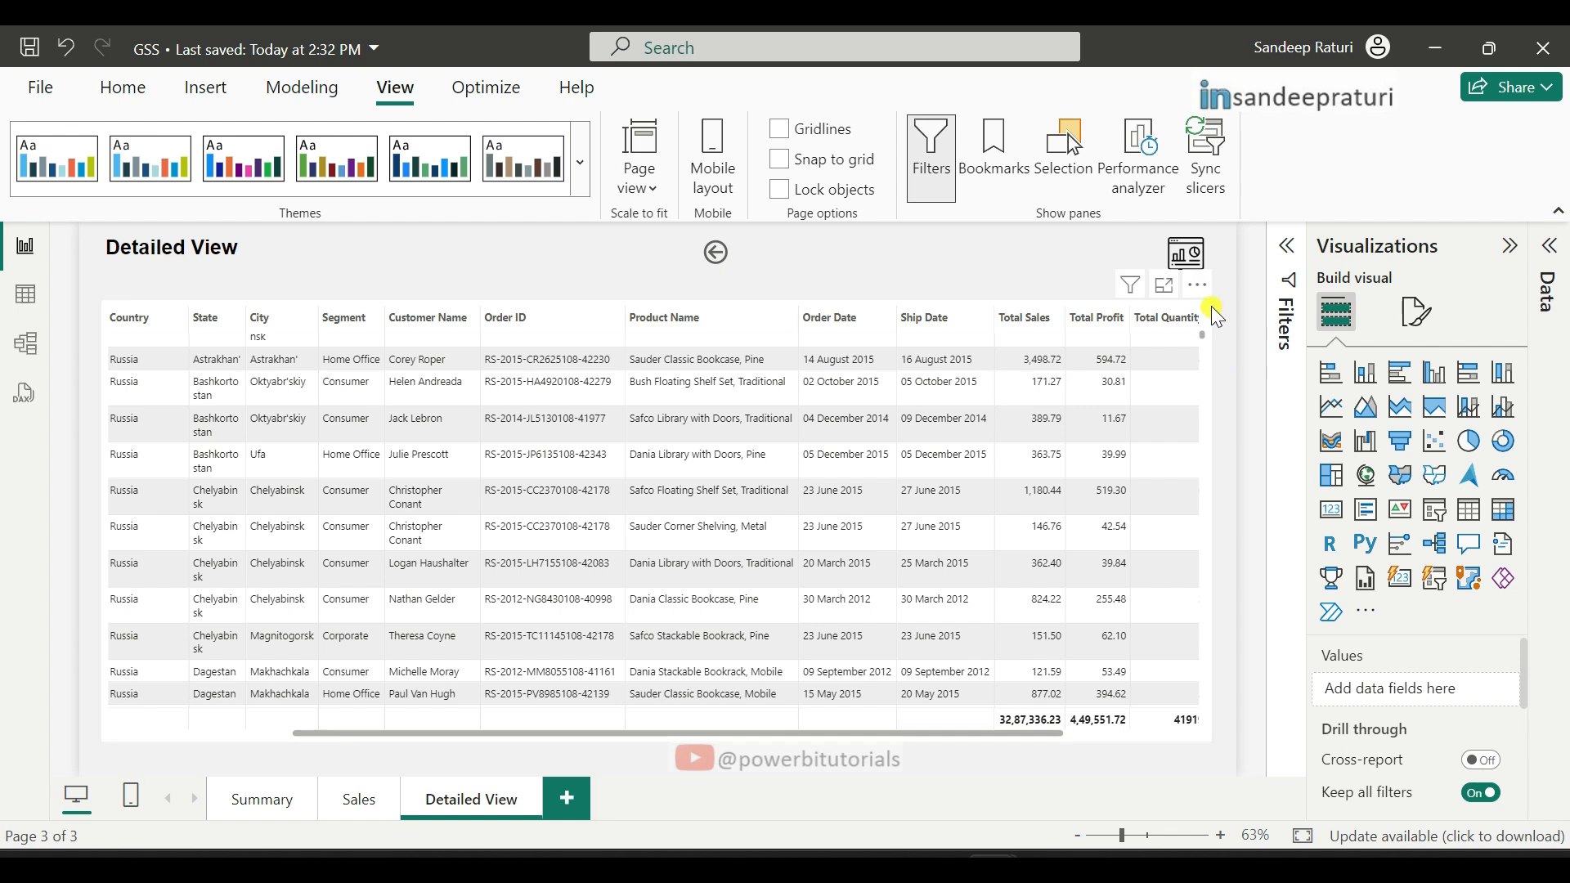
# Step: Start conditional formatting of the font color for the table's Total Profit field, with Rules as the format style
pyautogui.scroll(-5, 1402, 777)
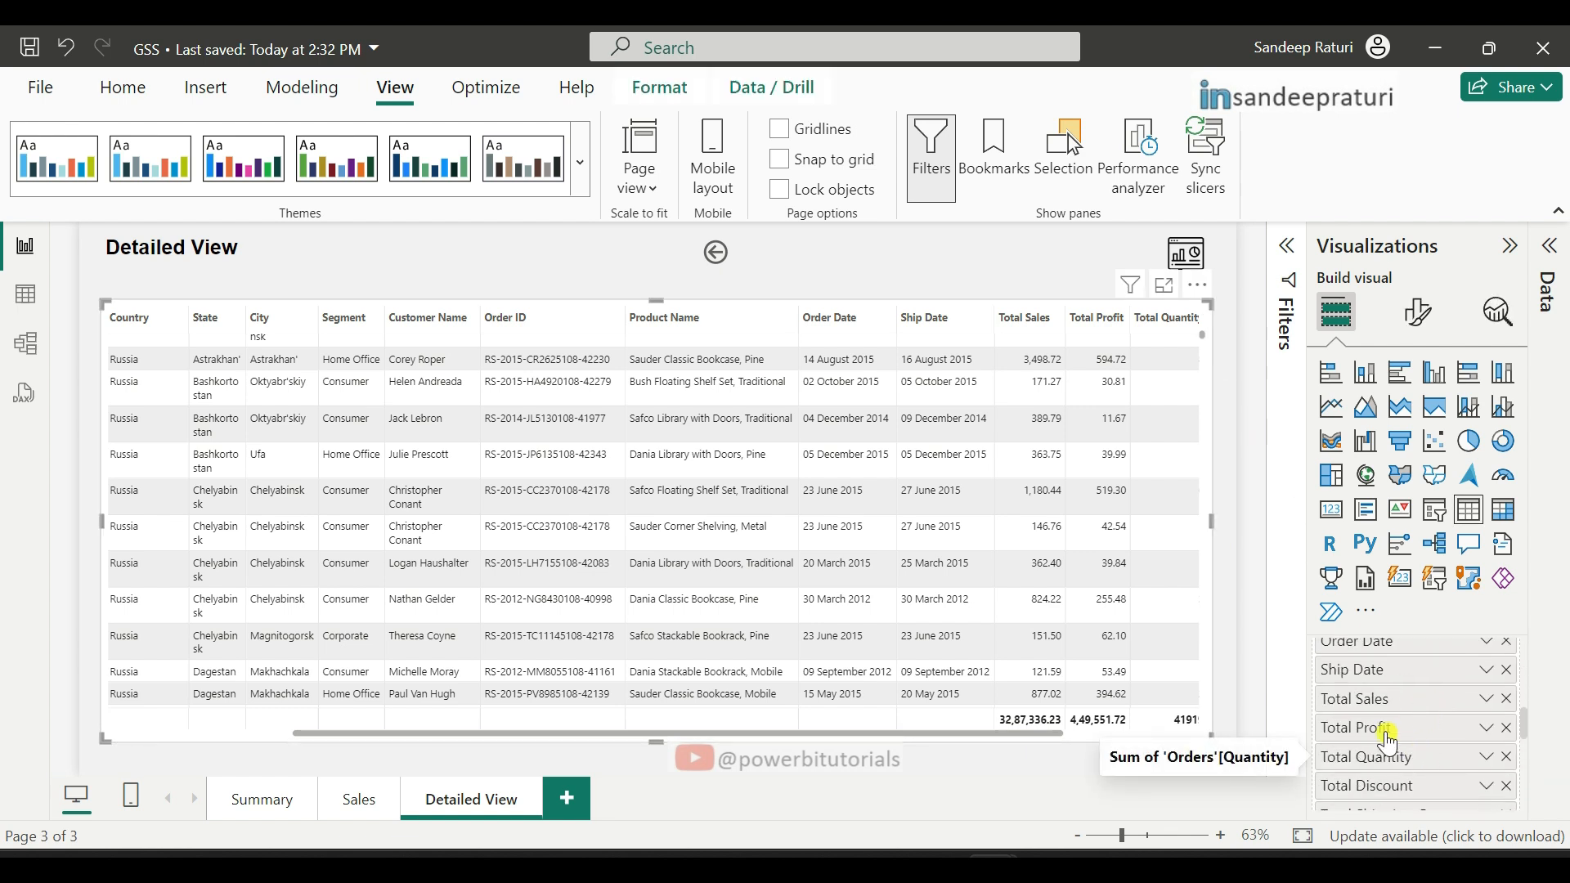
pyautogui.rightClick(1387, 738)
pyautogui.moveTo(1235, 347)
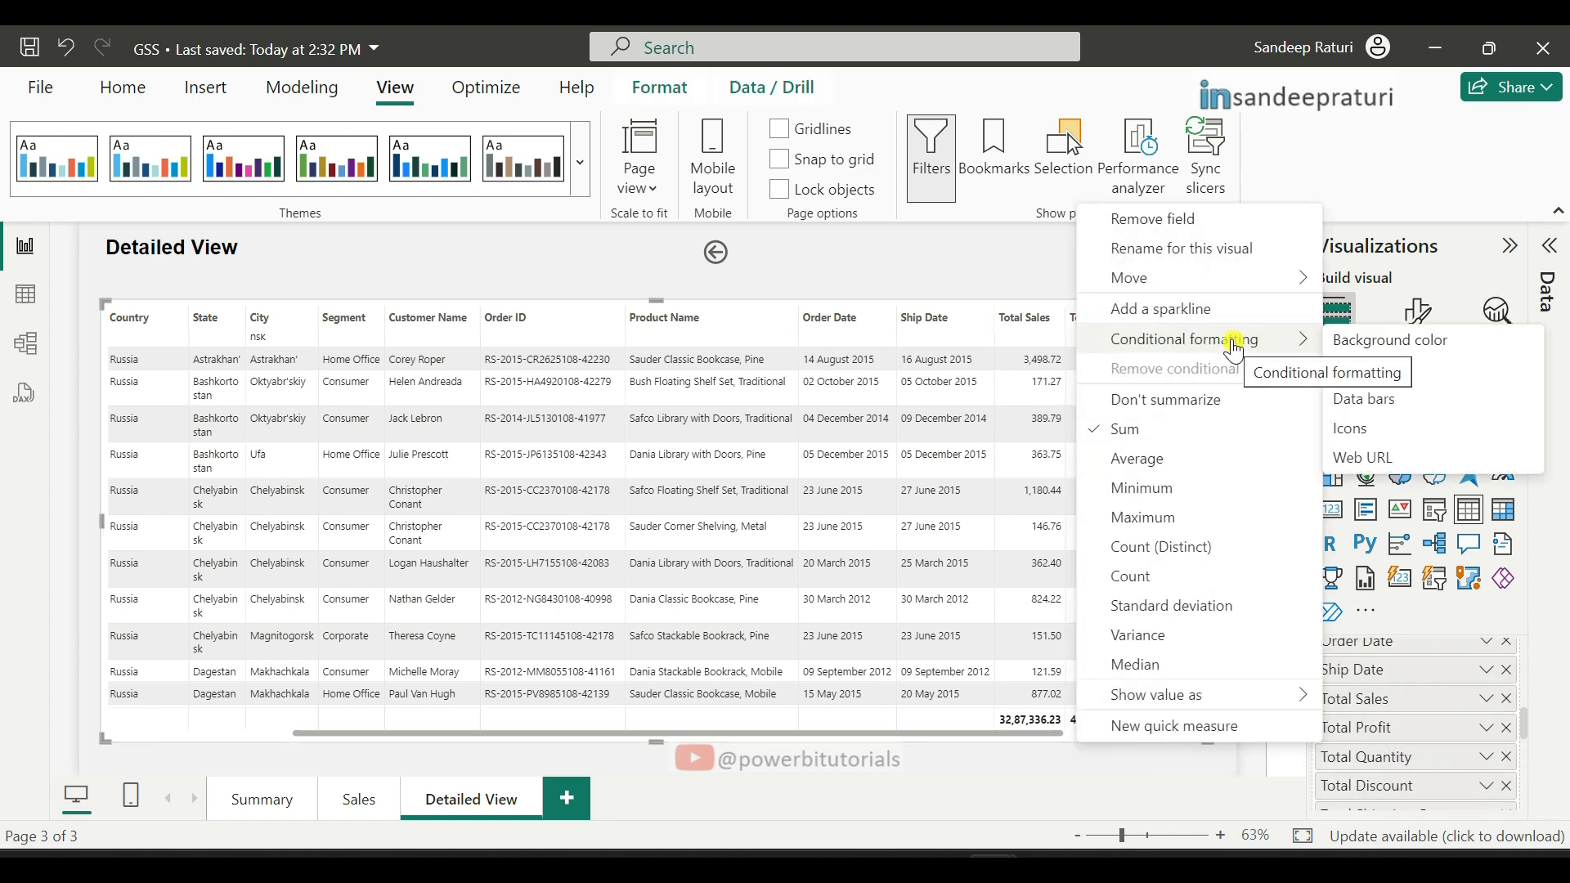
pyautogui.click(1395, 400)
pyautogui.click(356, 182)
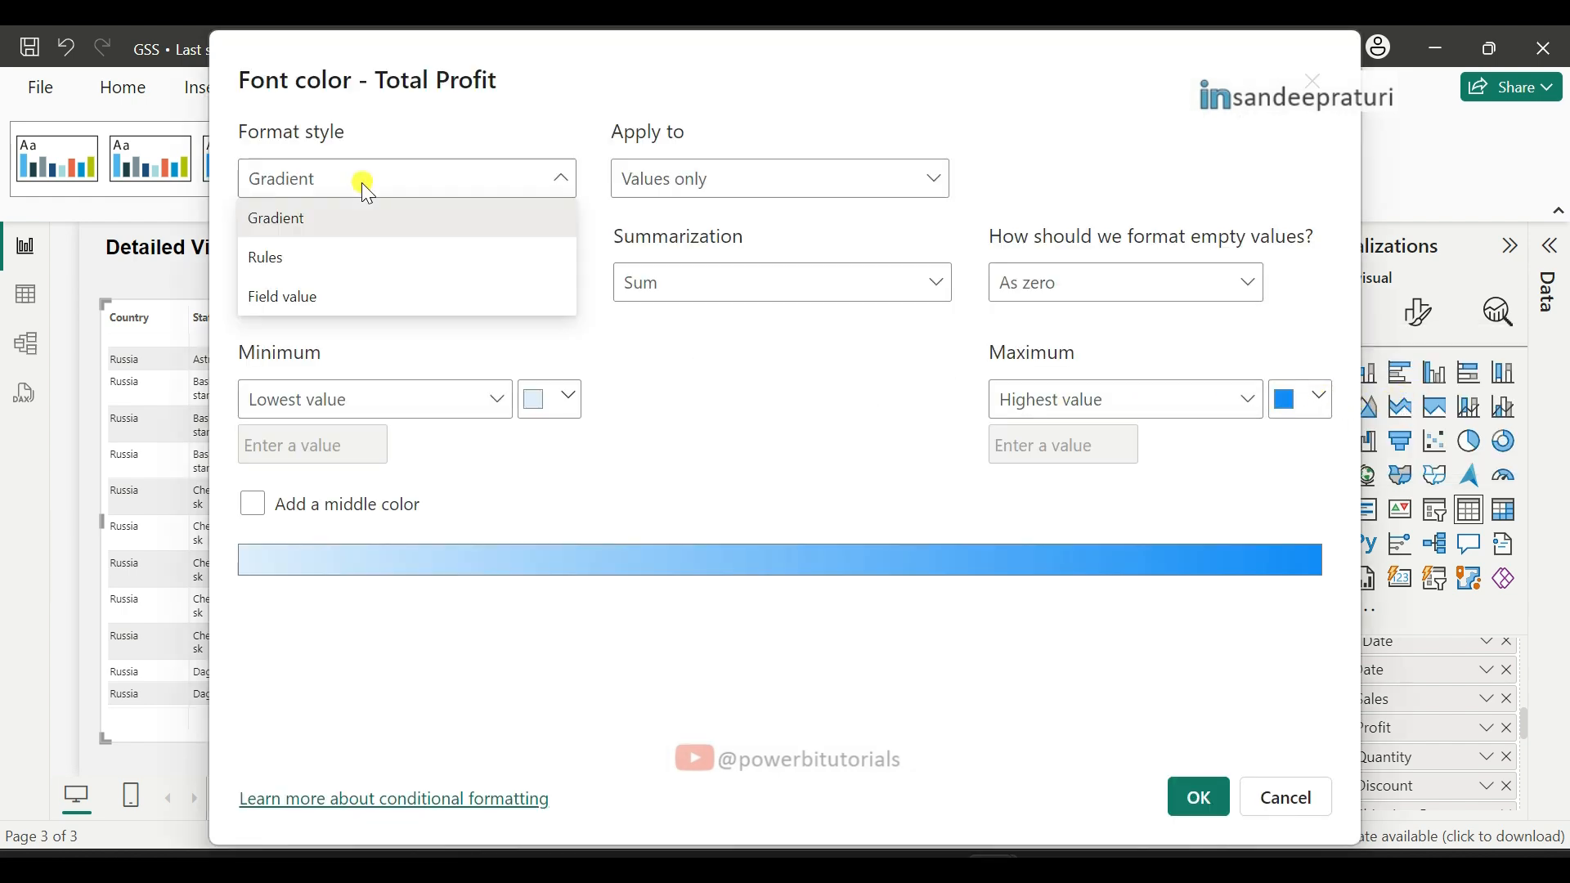
pyautogui.click(278, 259)
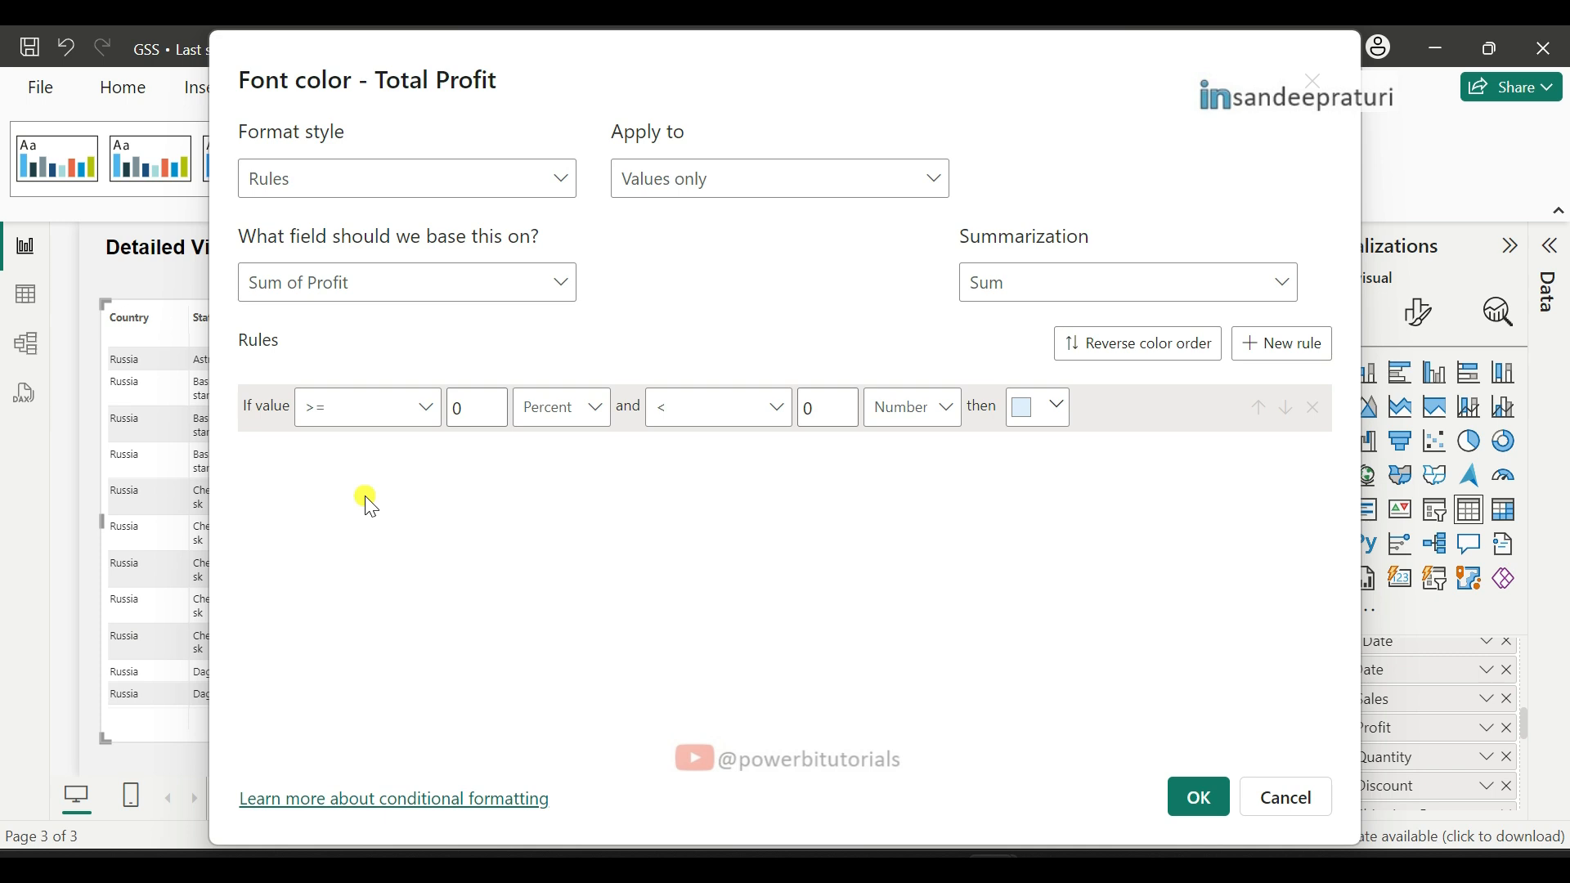
# Step: Define the first rule so that Total Profit values greater than number -99999 and less than number 0 become orange-red
pyautogui.click(361, 407)
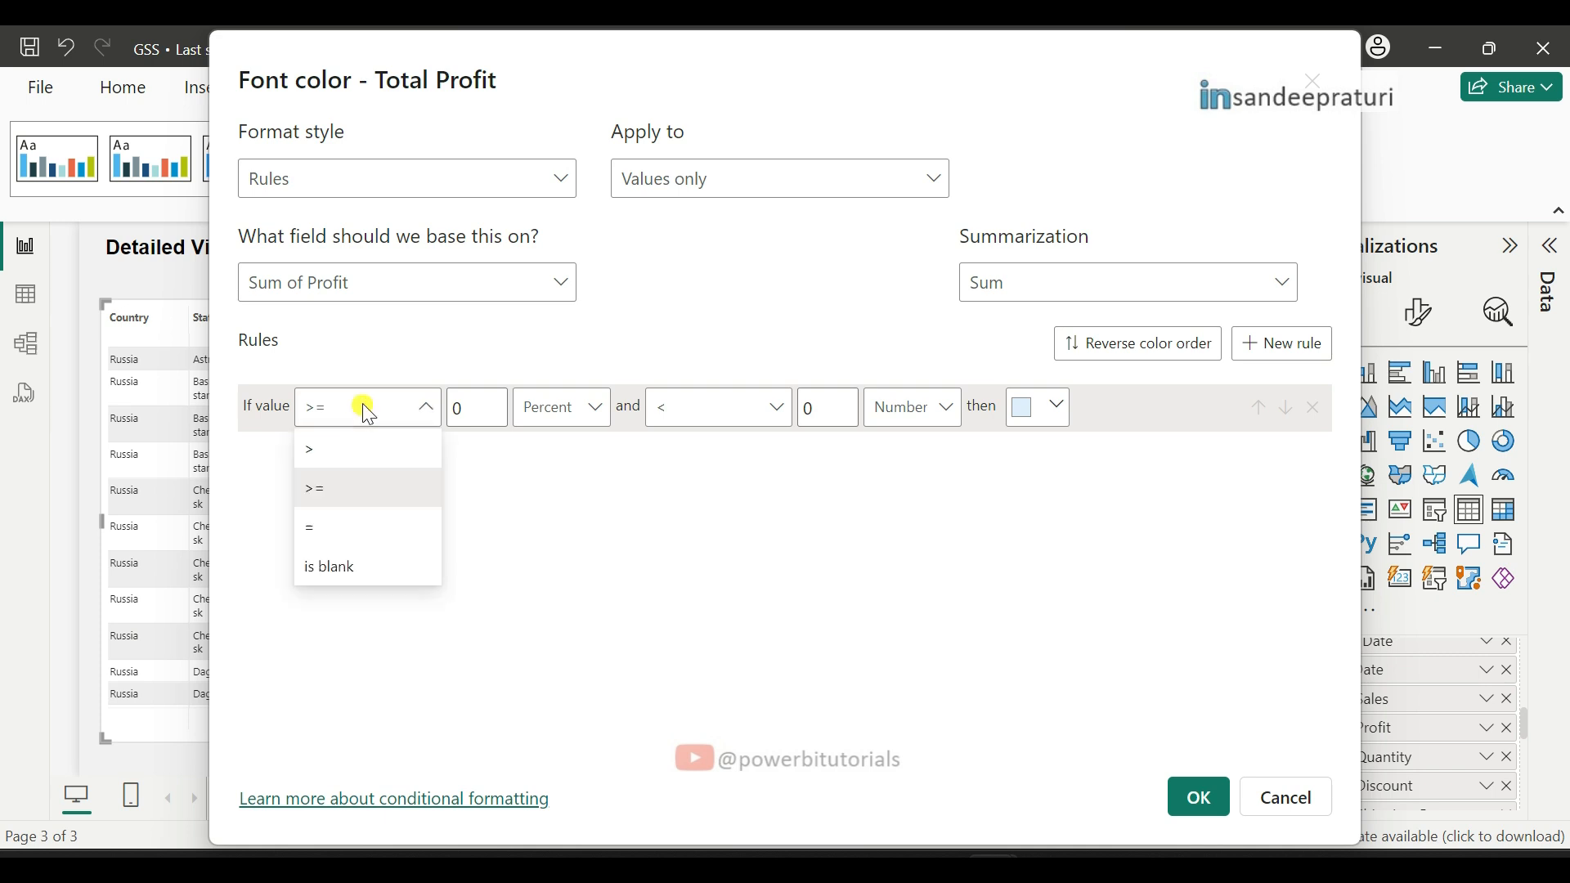
pyautogui.click(352, 449)
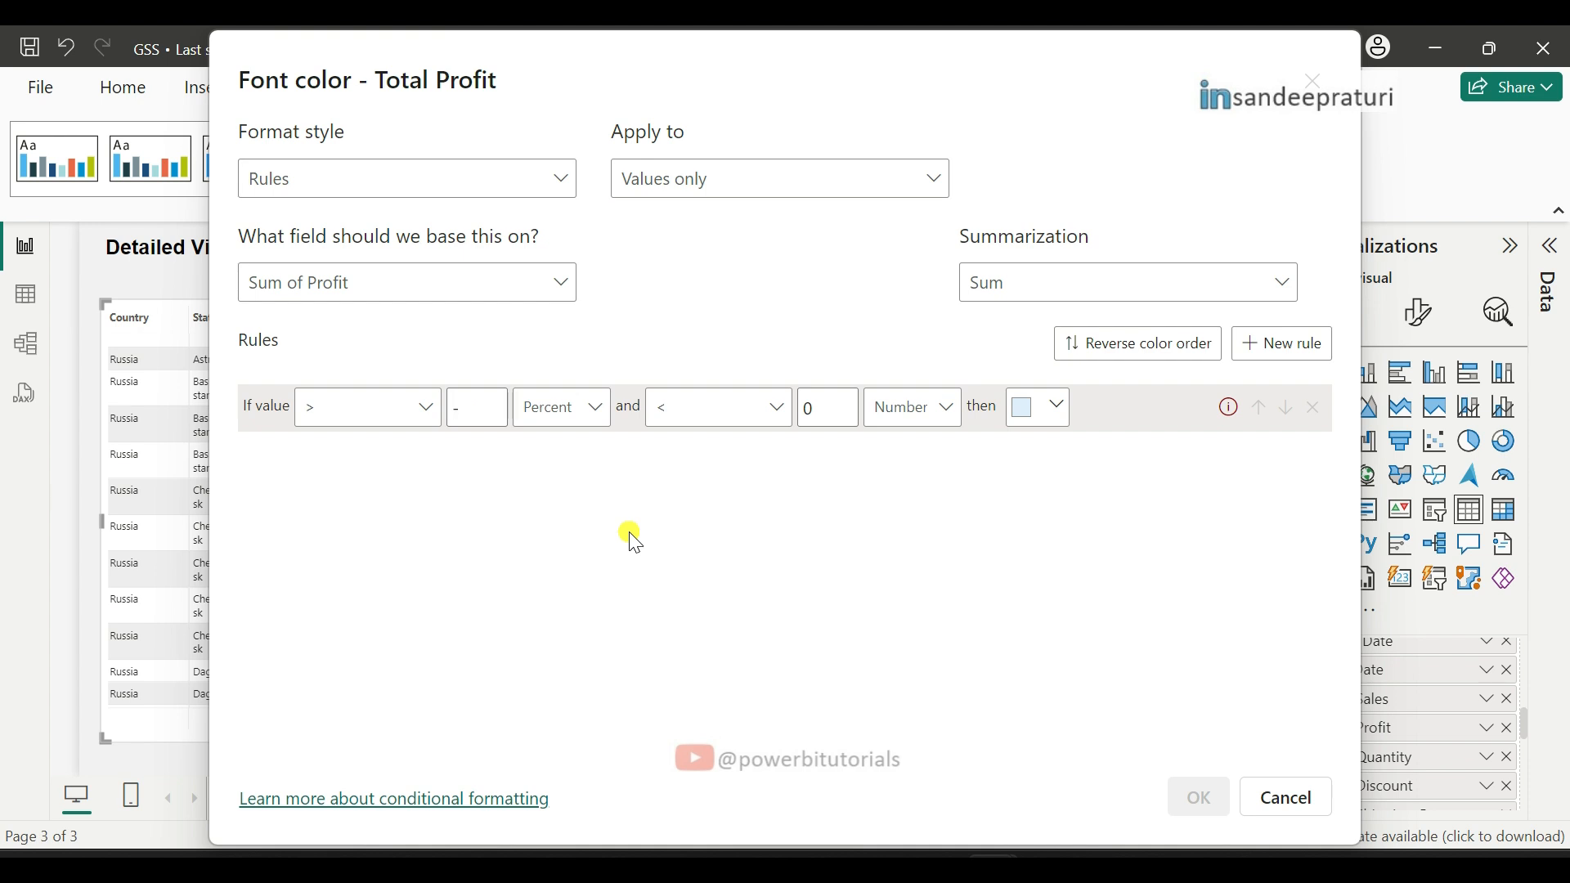
pyautogui.write('-99999')
pyautogui.click(577, 406)
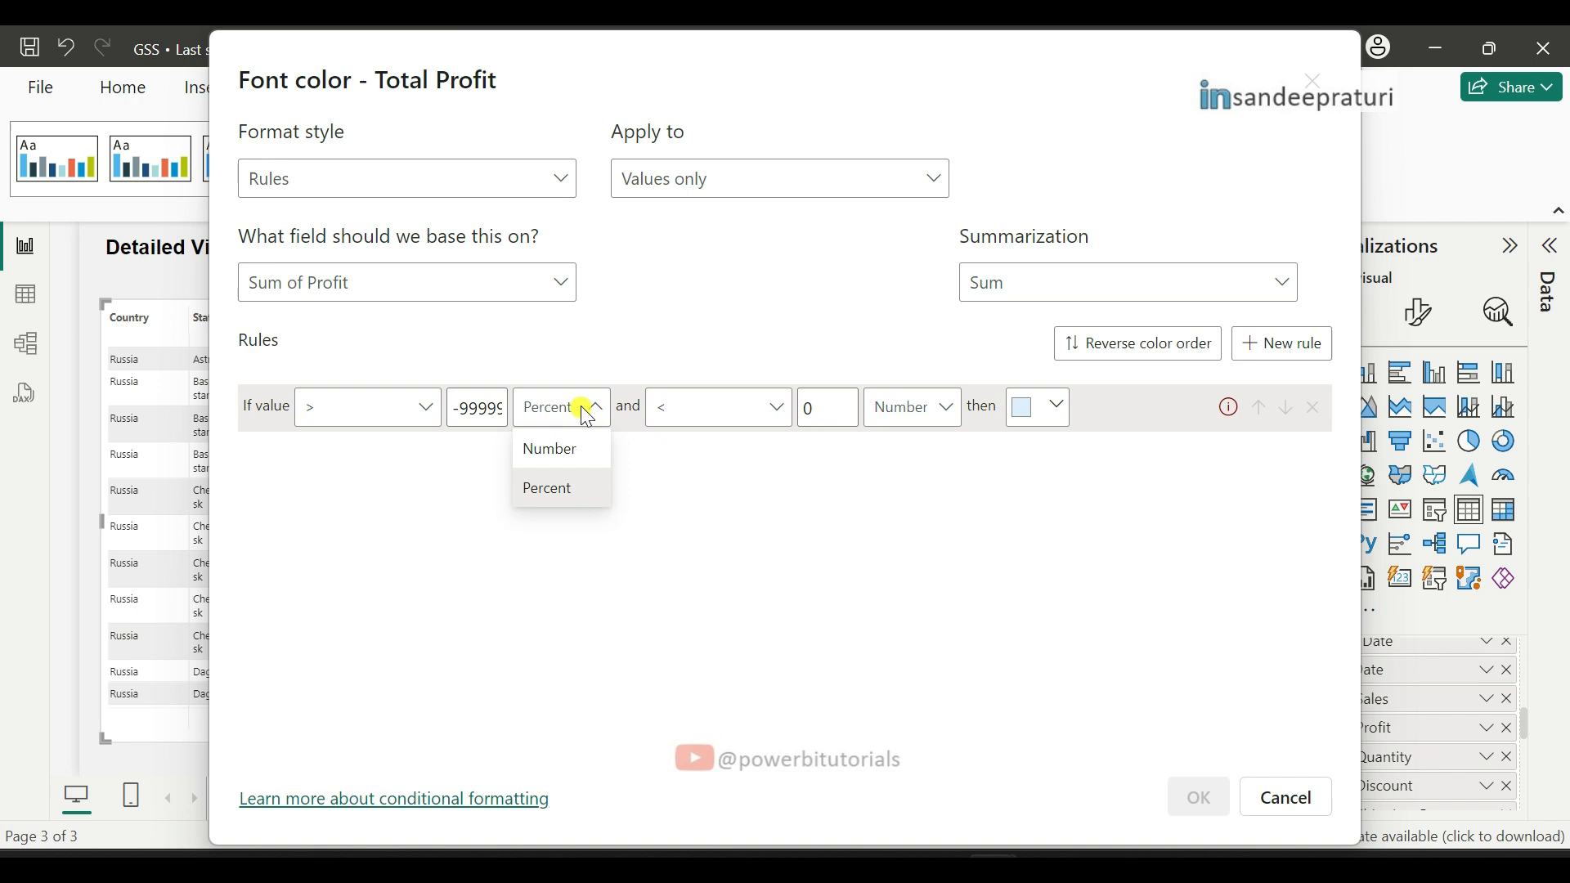
pyautogui.click(563, 450)
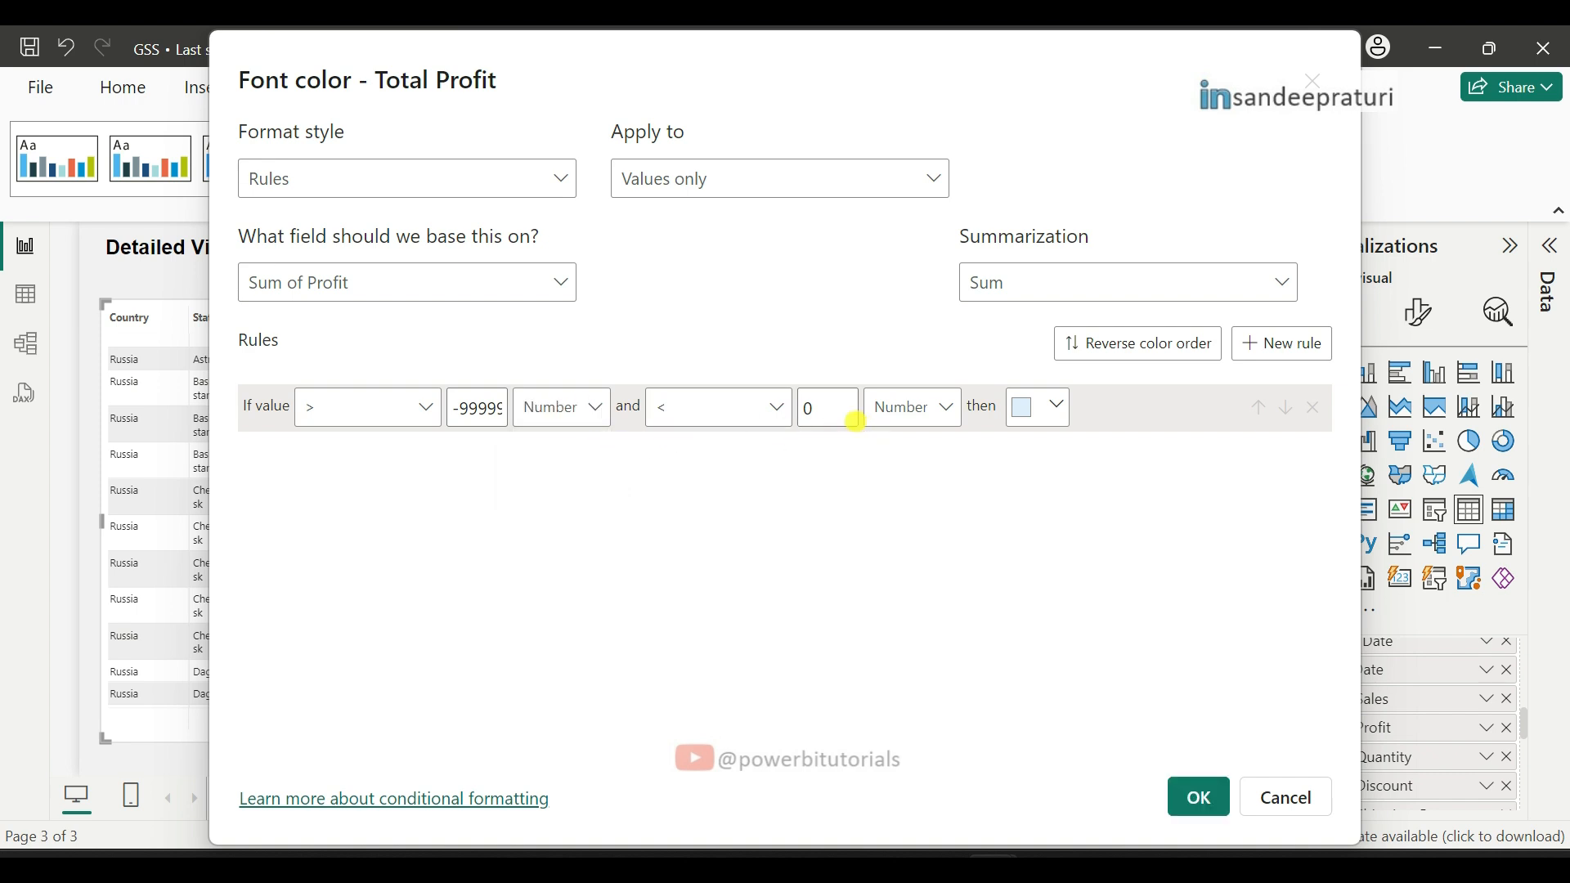
pyautogui.click(1058, 407)
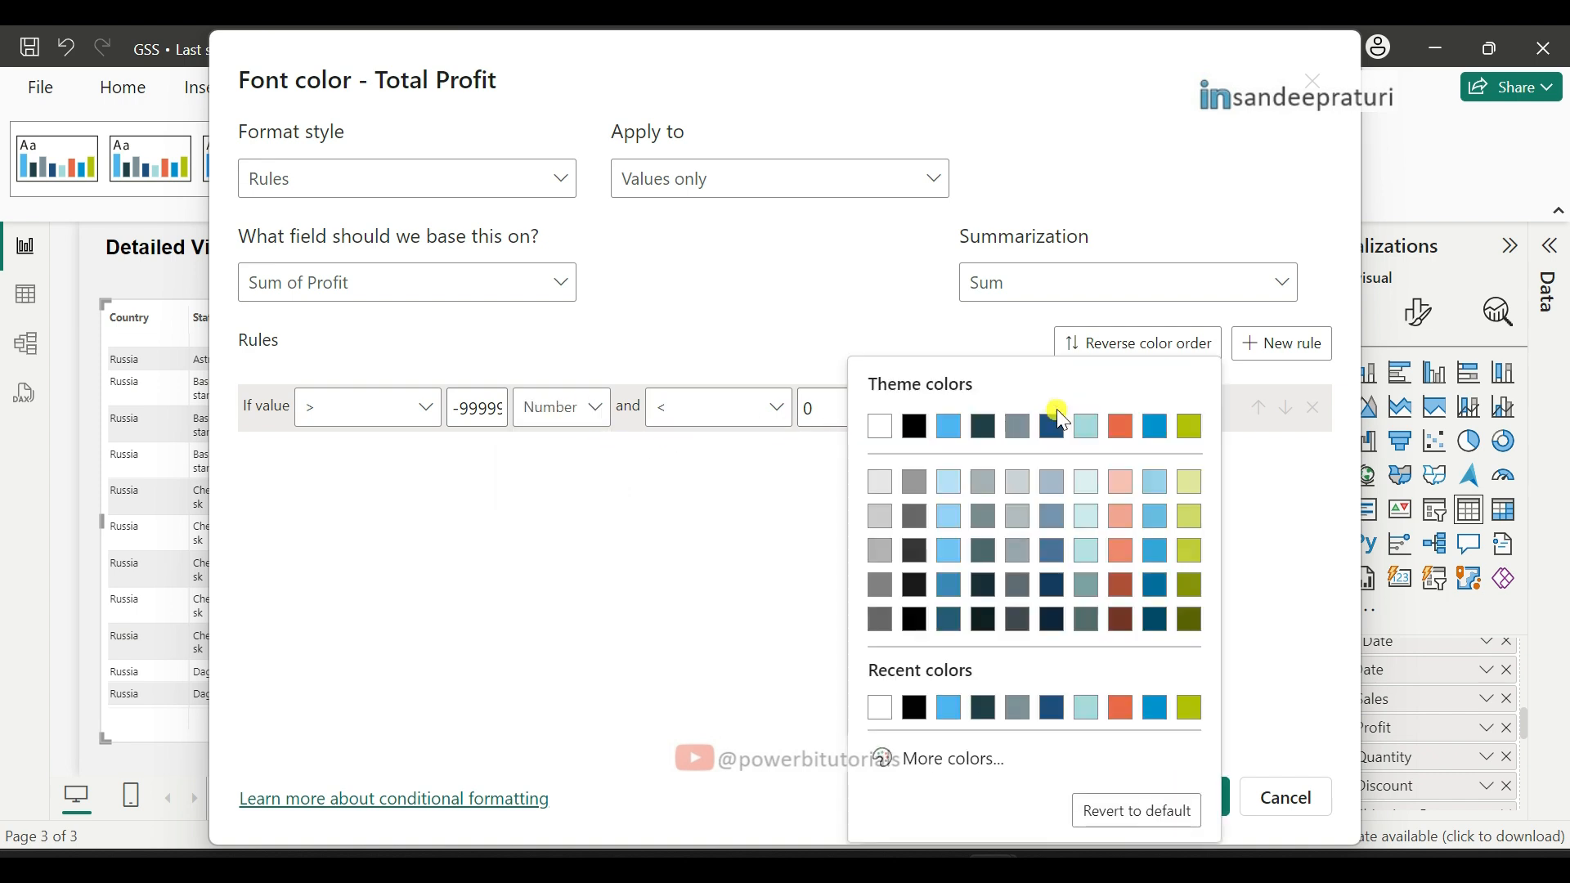
pyautogui.click(1122, 428)
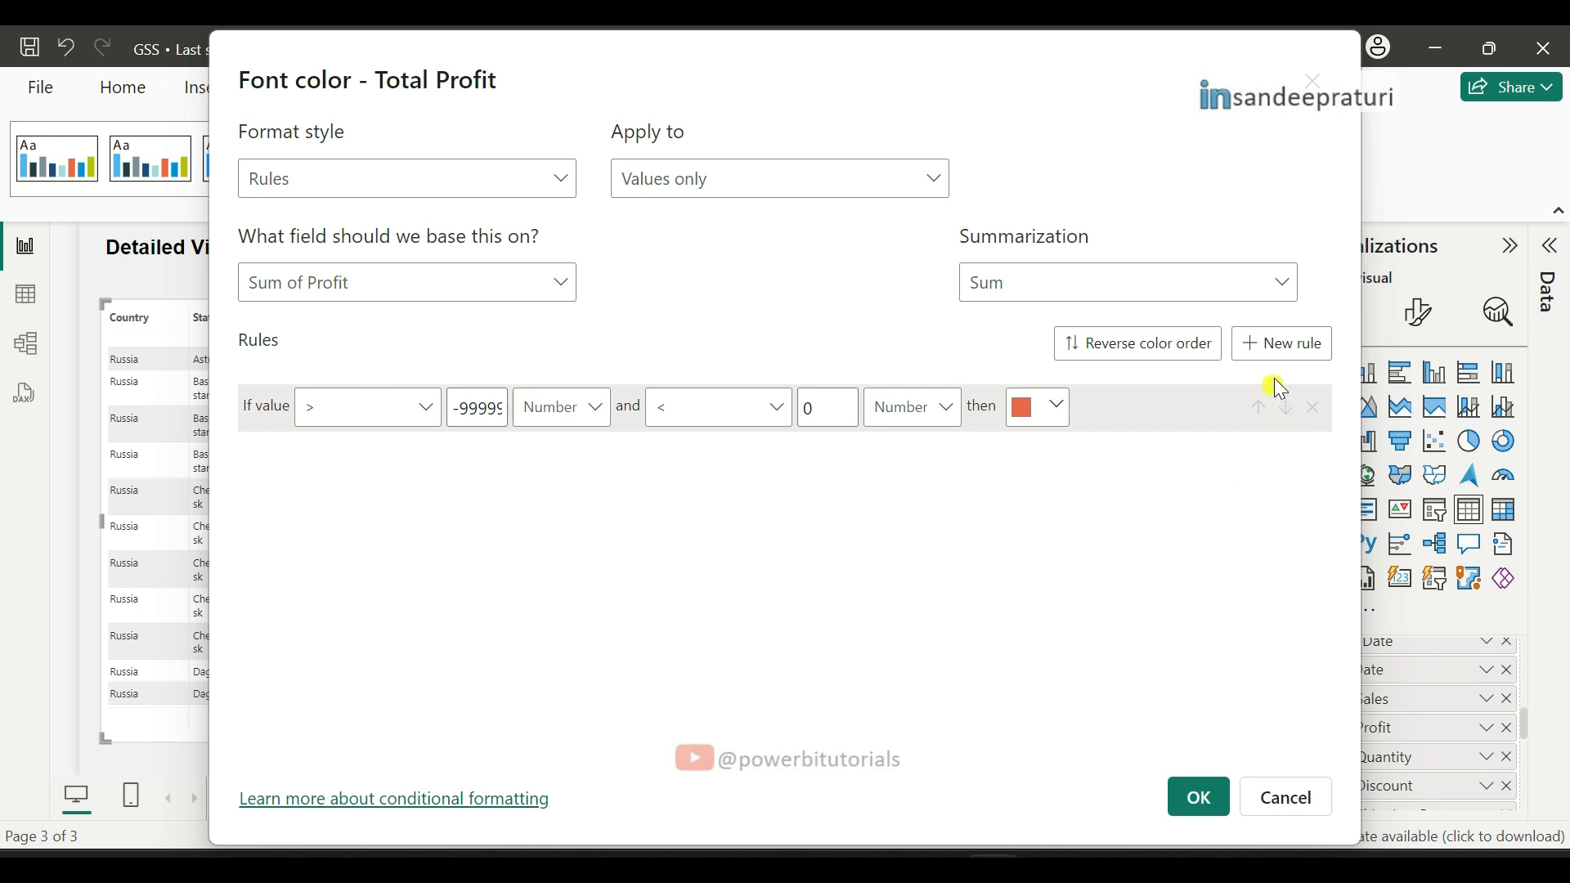
# Step: Add a second rule making values from number 0 to below number 999999 black, and apply the Total Profit font color rules
pyautogui.click(1286, 347)
pyautogui.click(561, 465)
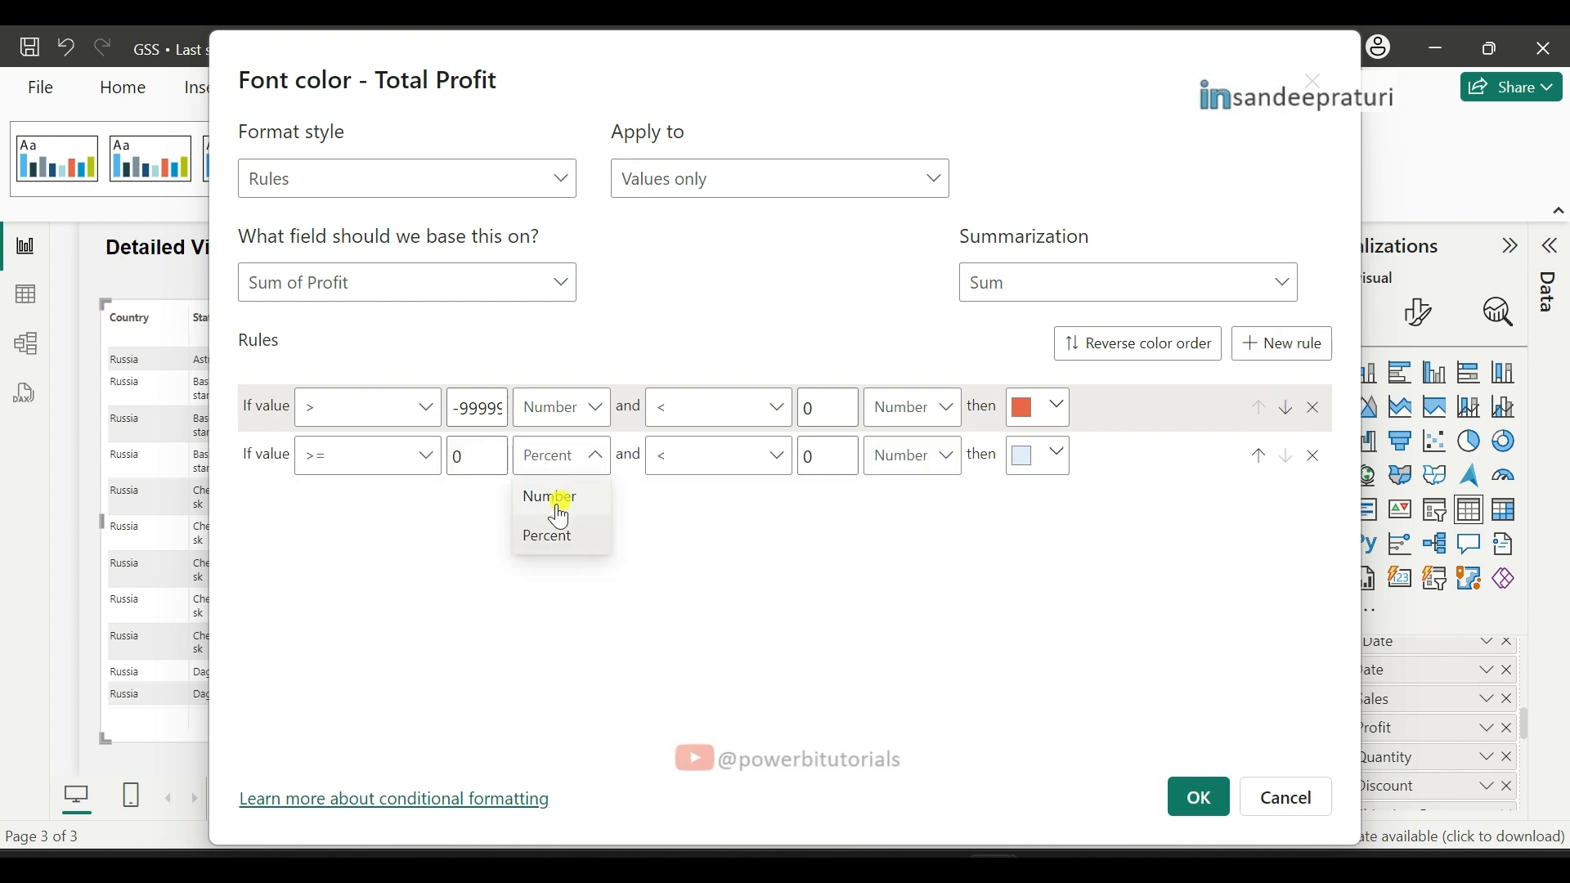
pyautogui.click(554, 498)
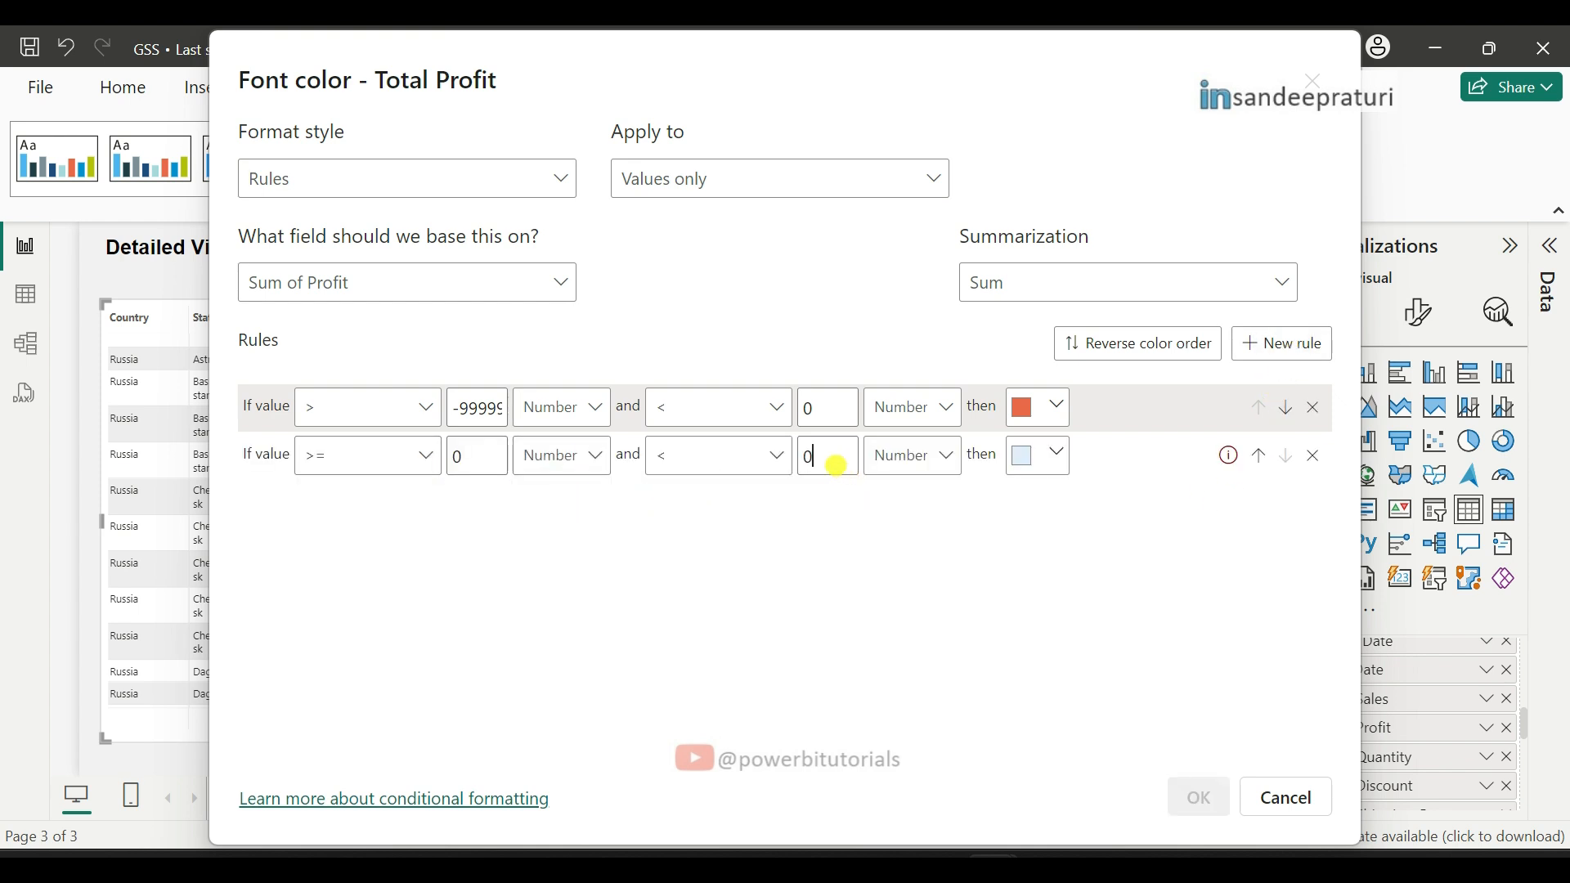
pyautogui.click(834, 459)
pyautogui.press('BackSpace')
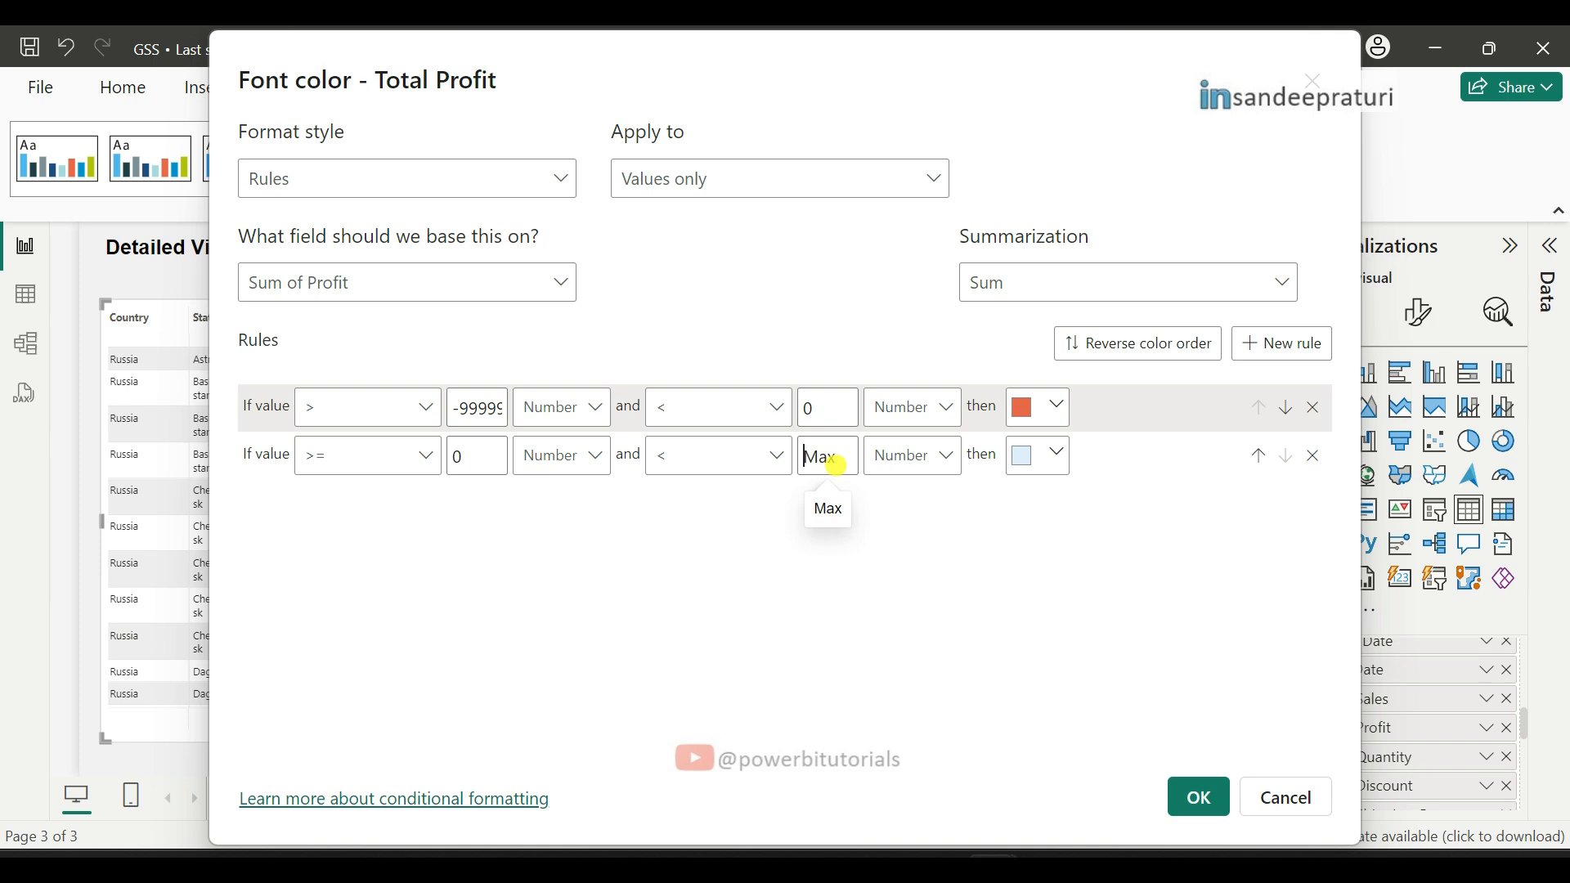
pyautogui.write('999999')
pyautogui.click(1064, 462)
pyautogui.click(947, 382)
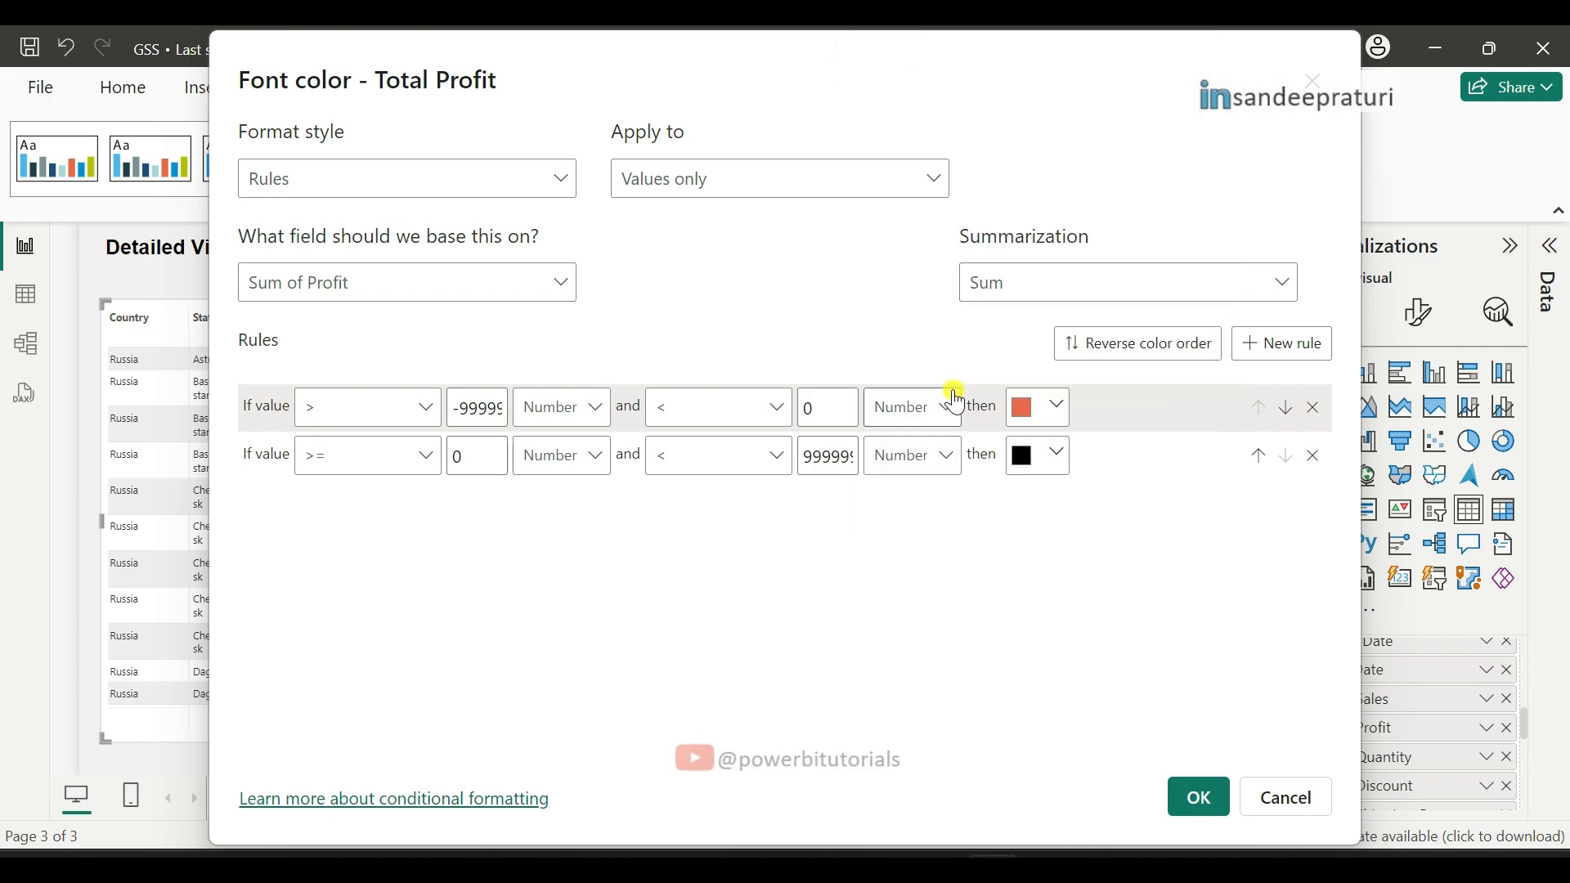
pyautogui.click(1199, 796)
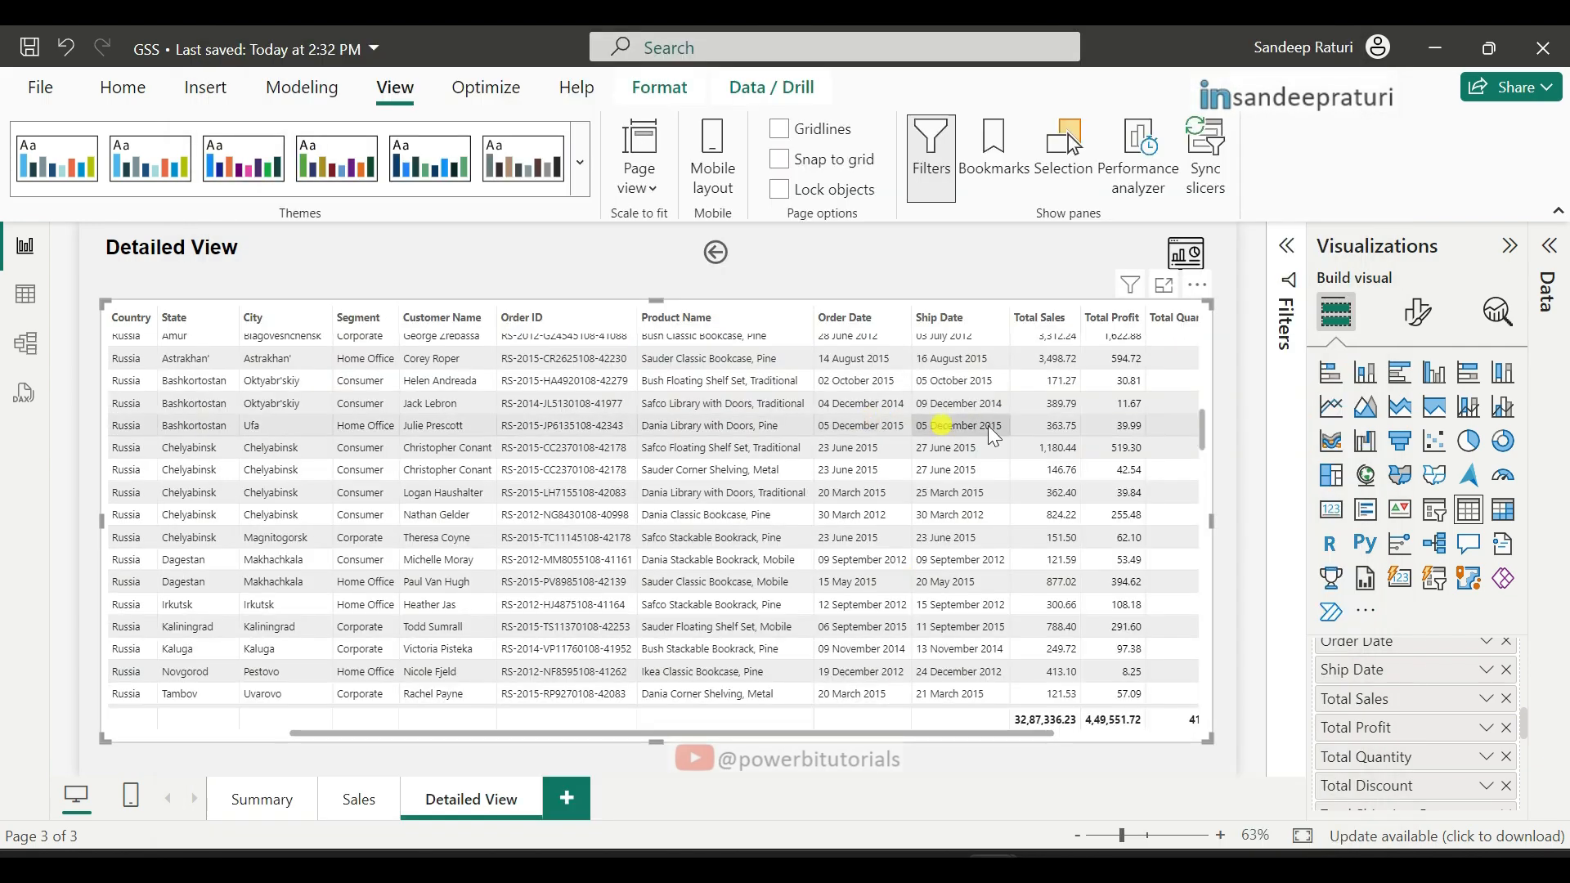
# Step: Check the font colors of positive and negative values in the order table's Total Profit column
pyautogui.scroll(15, 1161, 409)
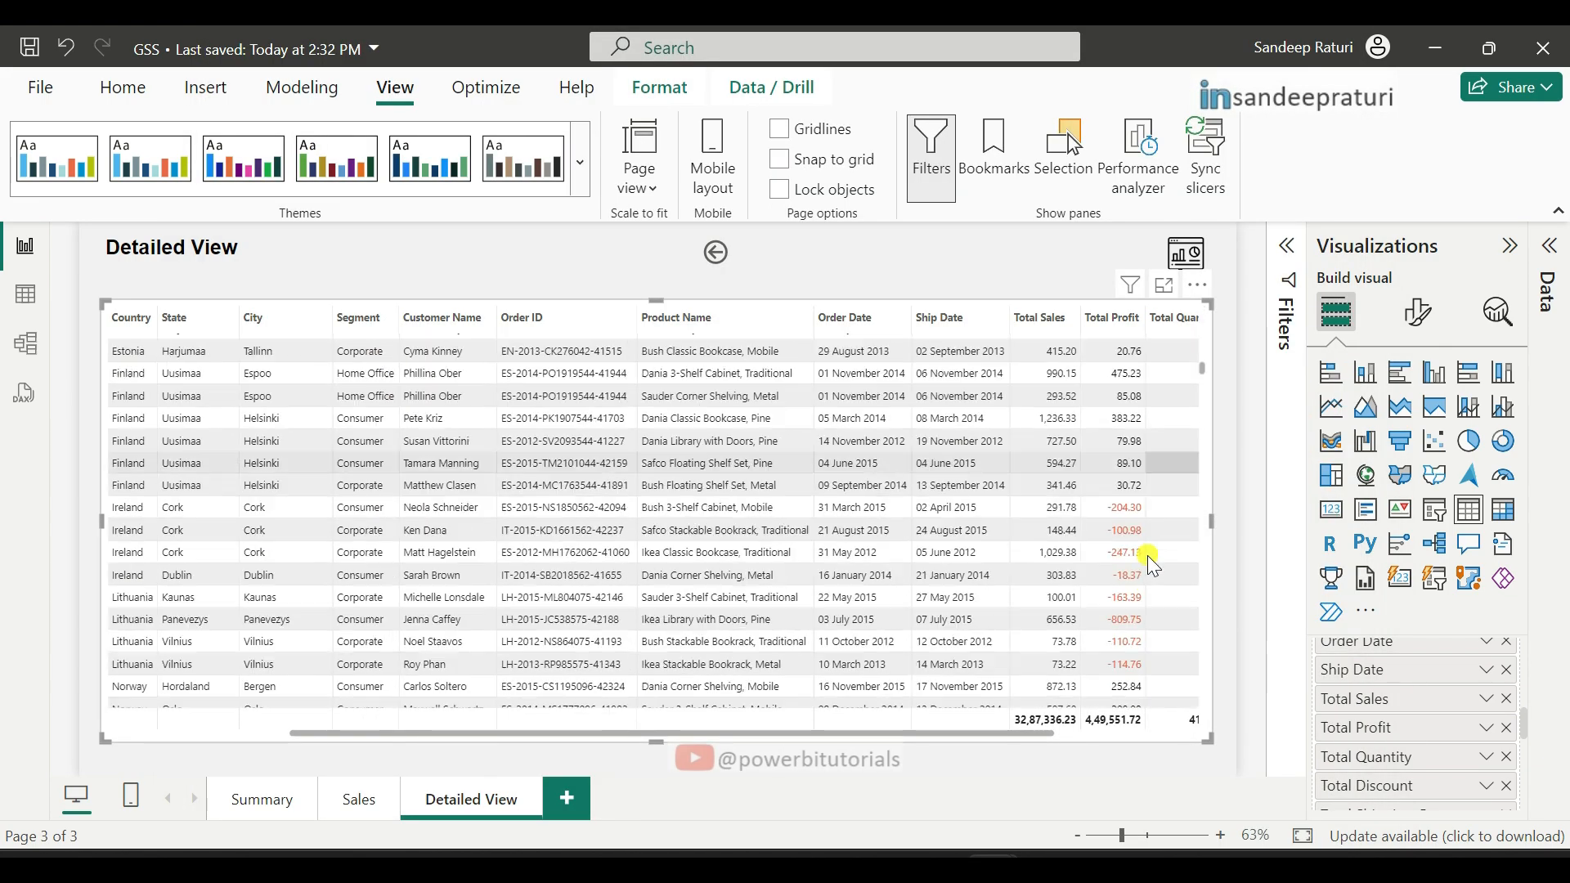
pyautogui.scroll(-10, 1147, 556)
pyautogui.scroll(4, 1146, 557)
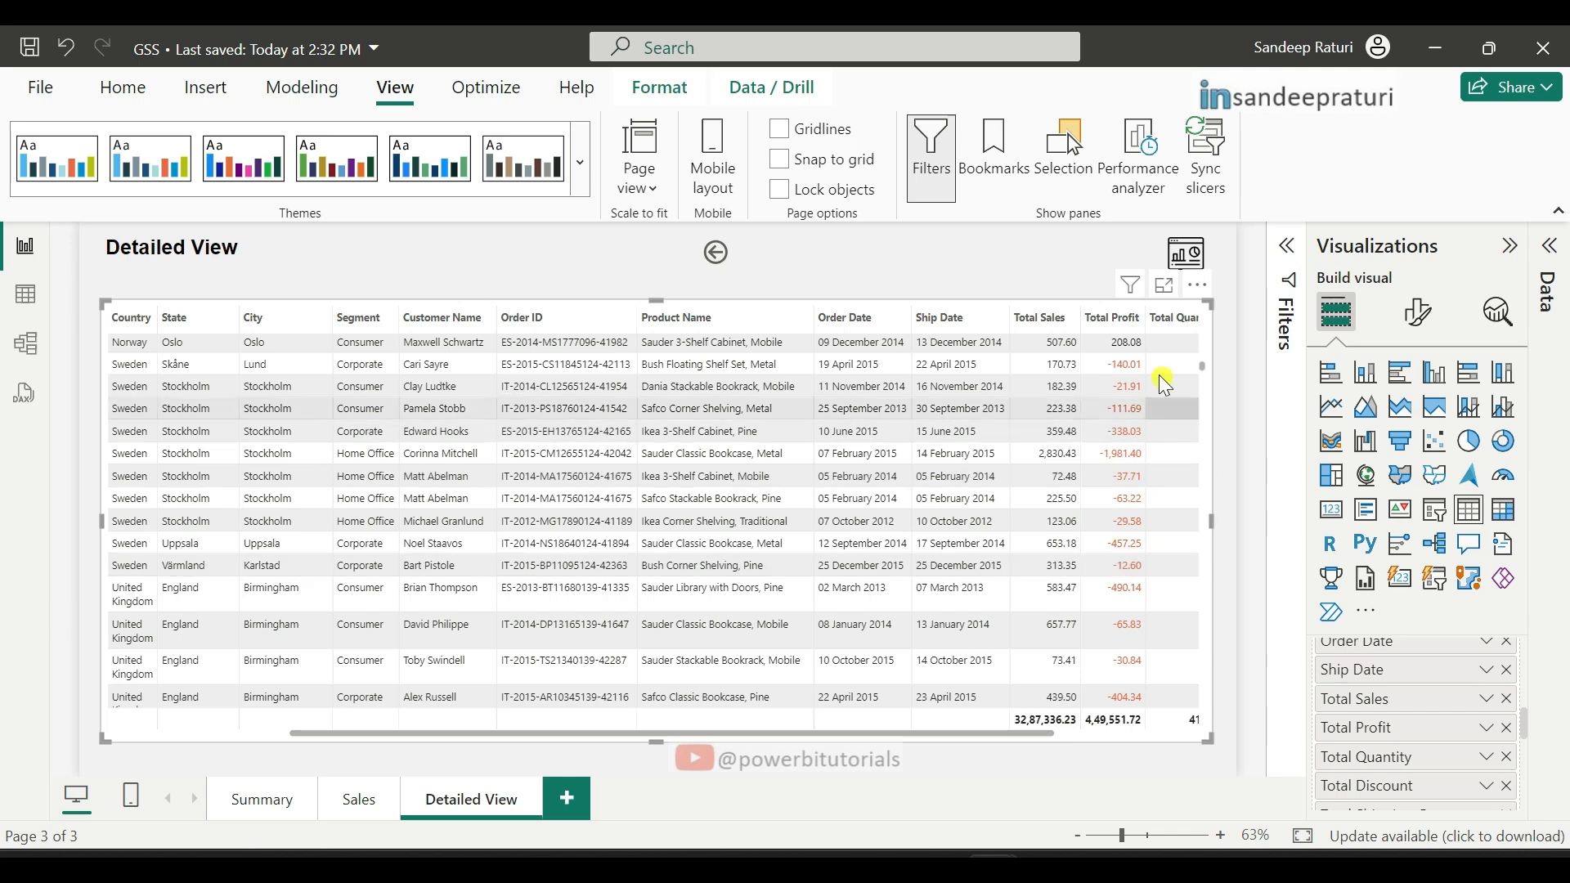
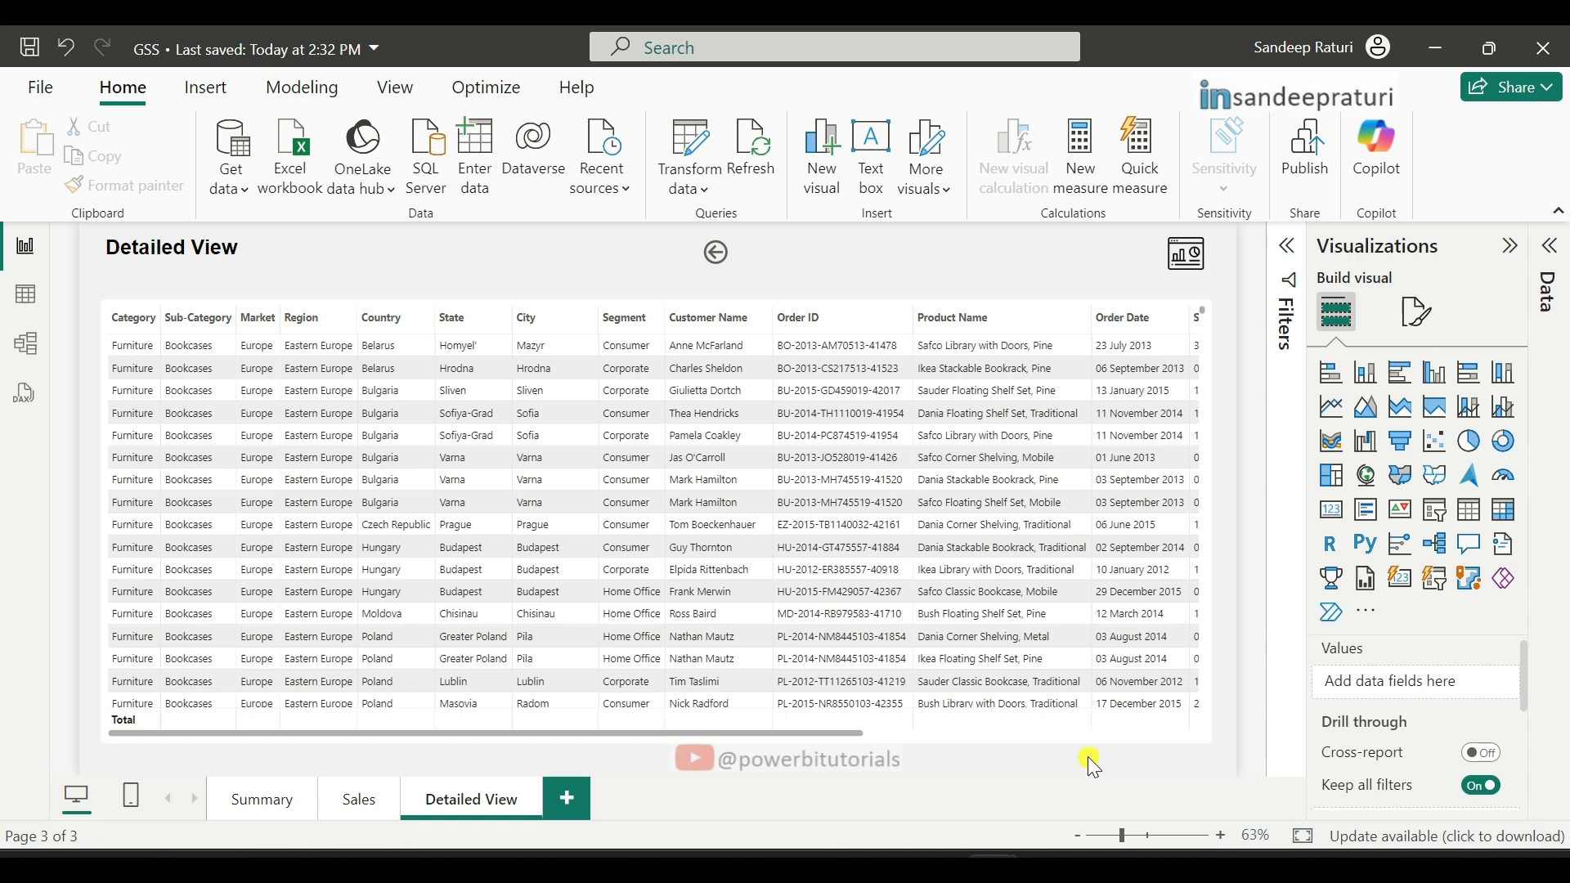
# Step: Examine the distinct Market values in the Orders table data and compare them with the market list in Colors.txt
pyautogui.click(25, 294)
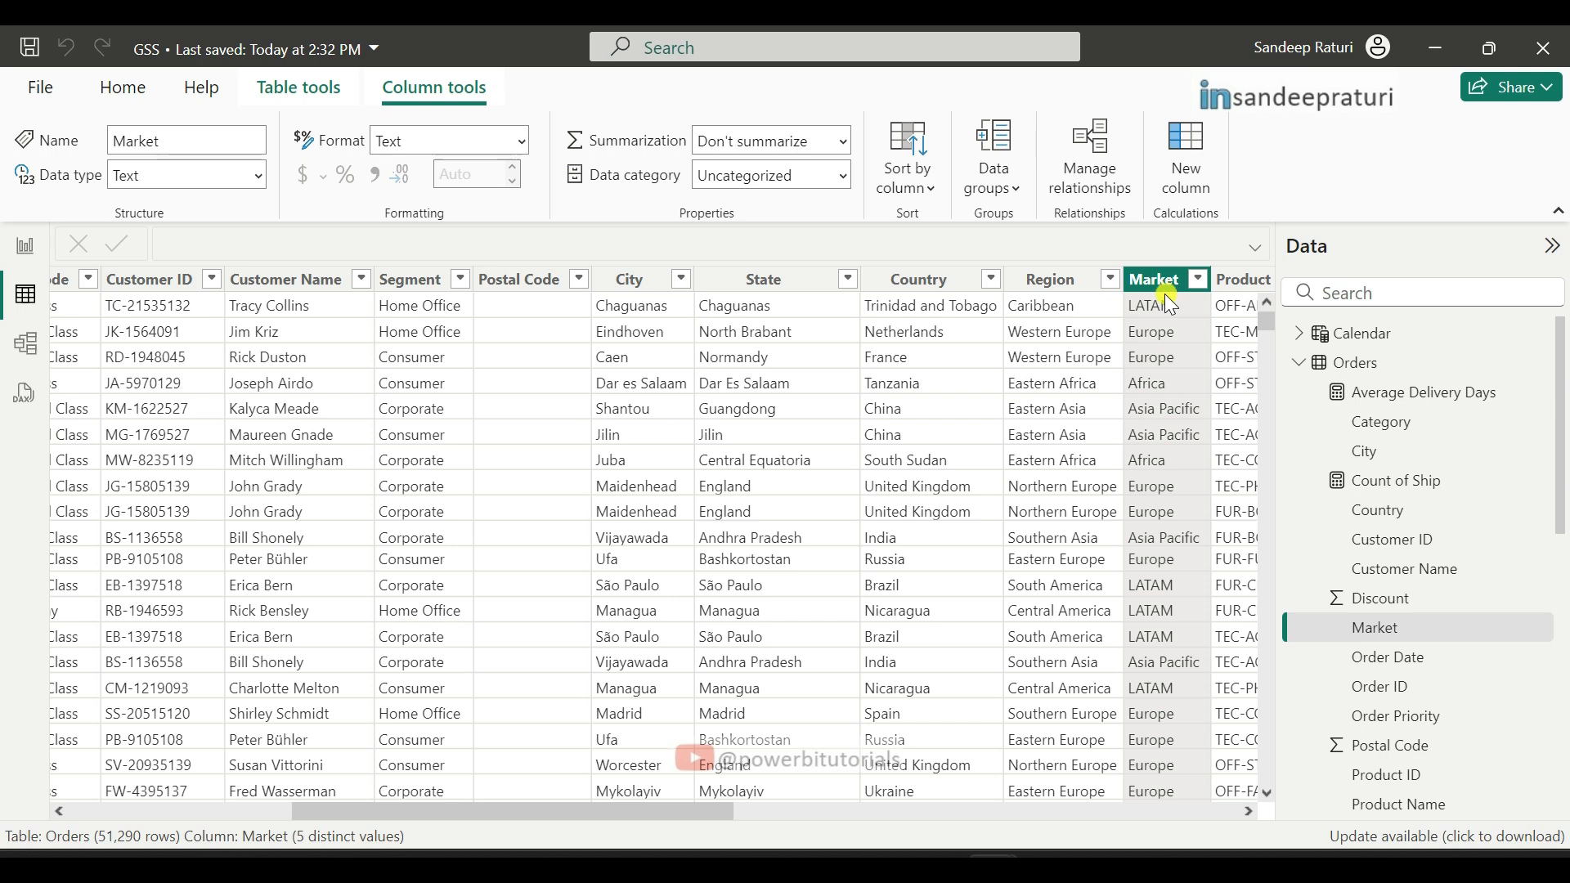
pyautogui.click(1198, 278)
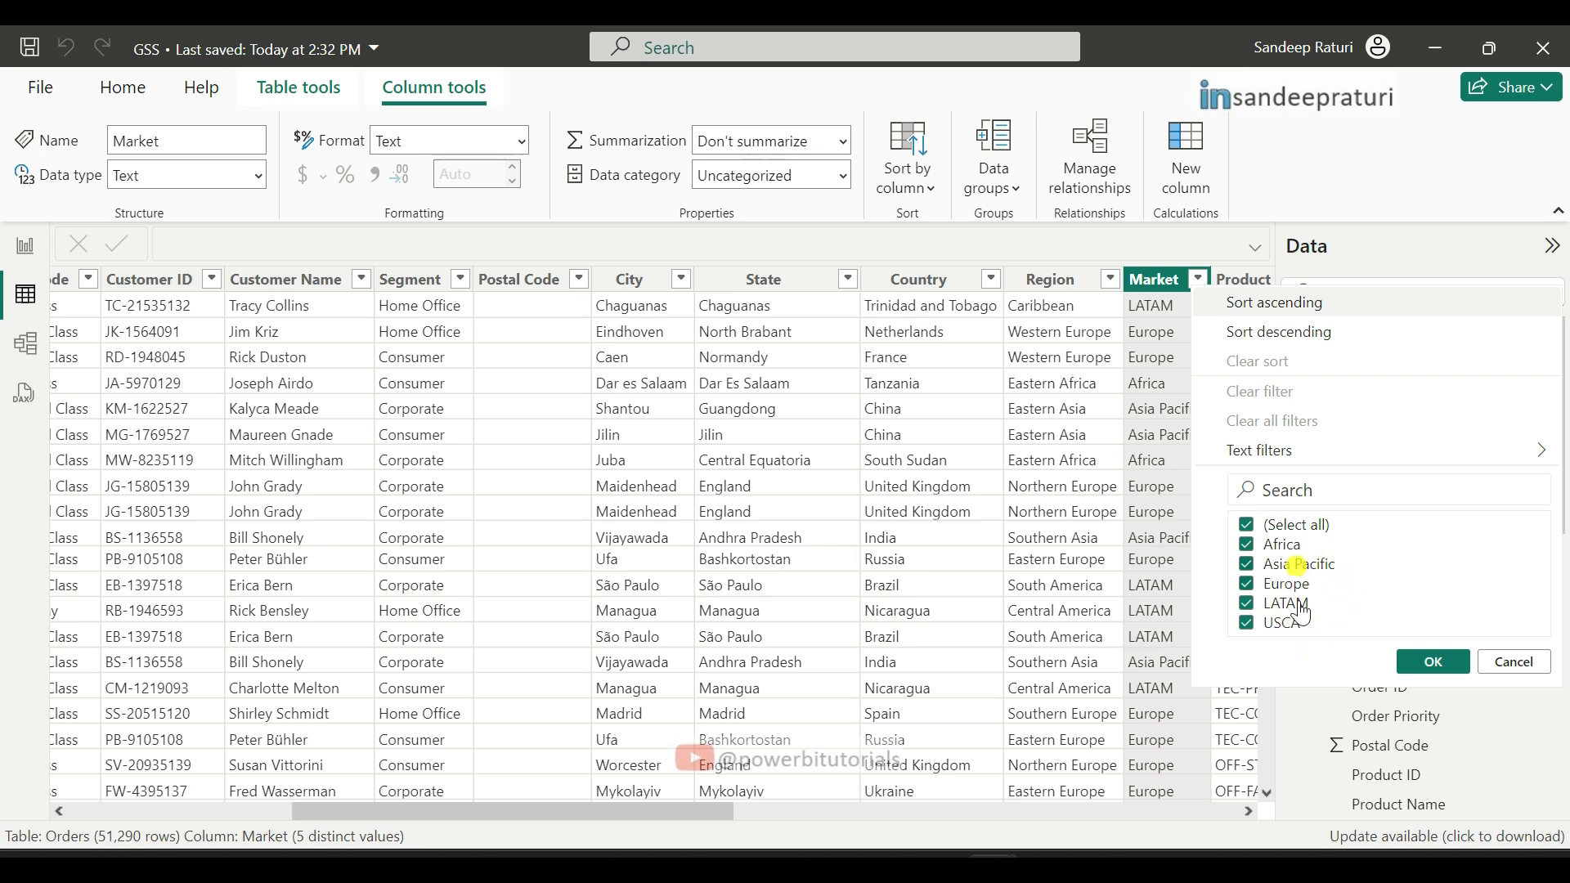
pyautogui.click(1047, 869)
pyautogui.click(541, 578)
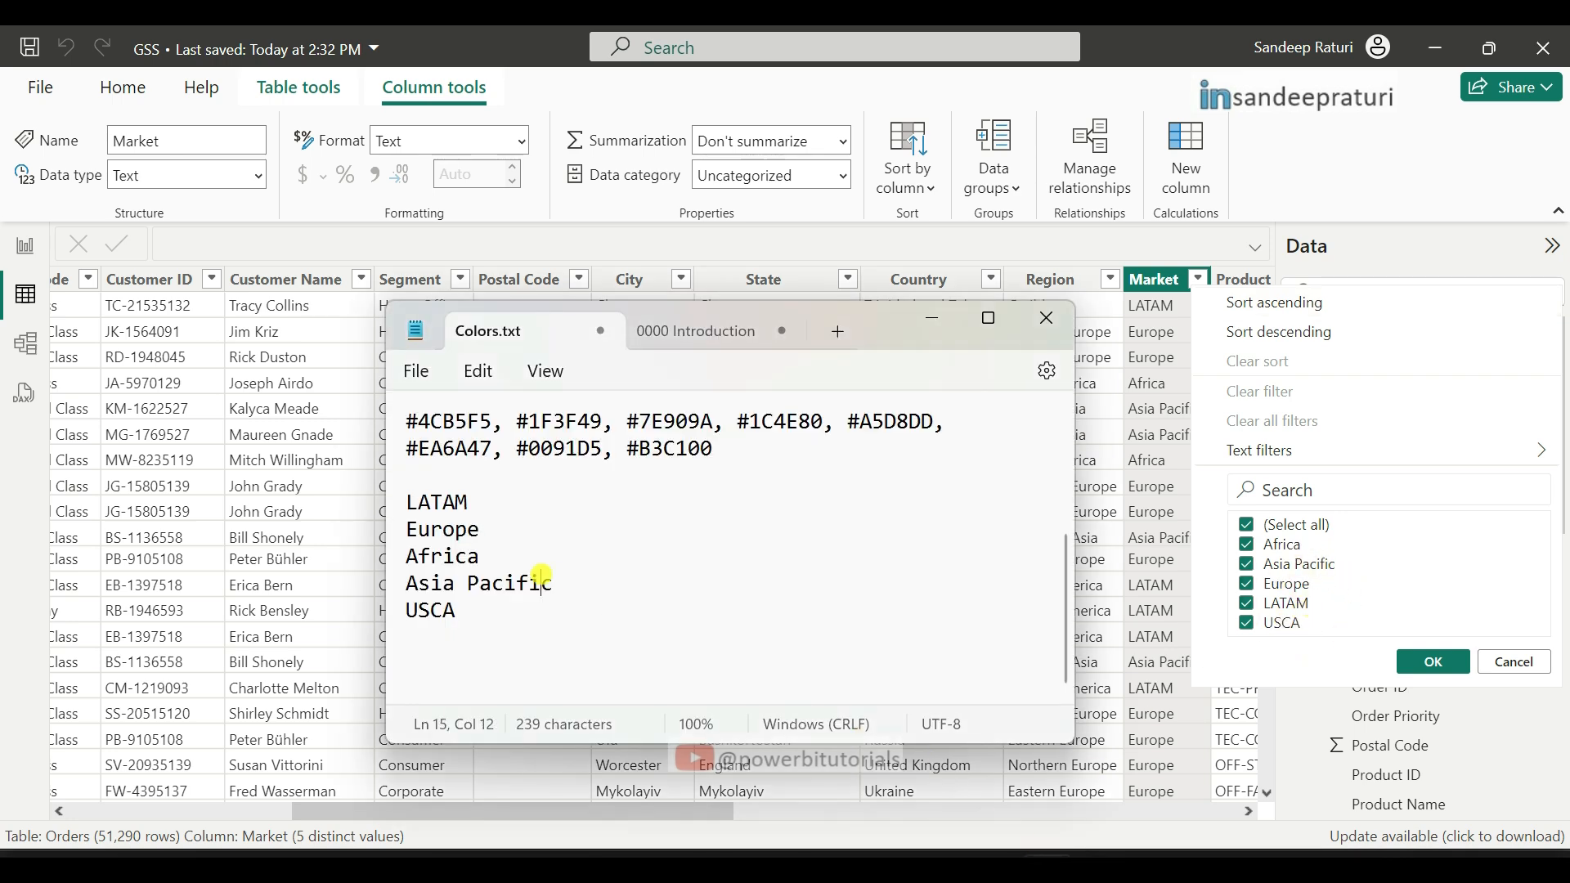
pyautogui.click(749, 104)
pyautogui.click(25, 245)
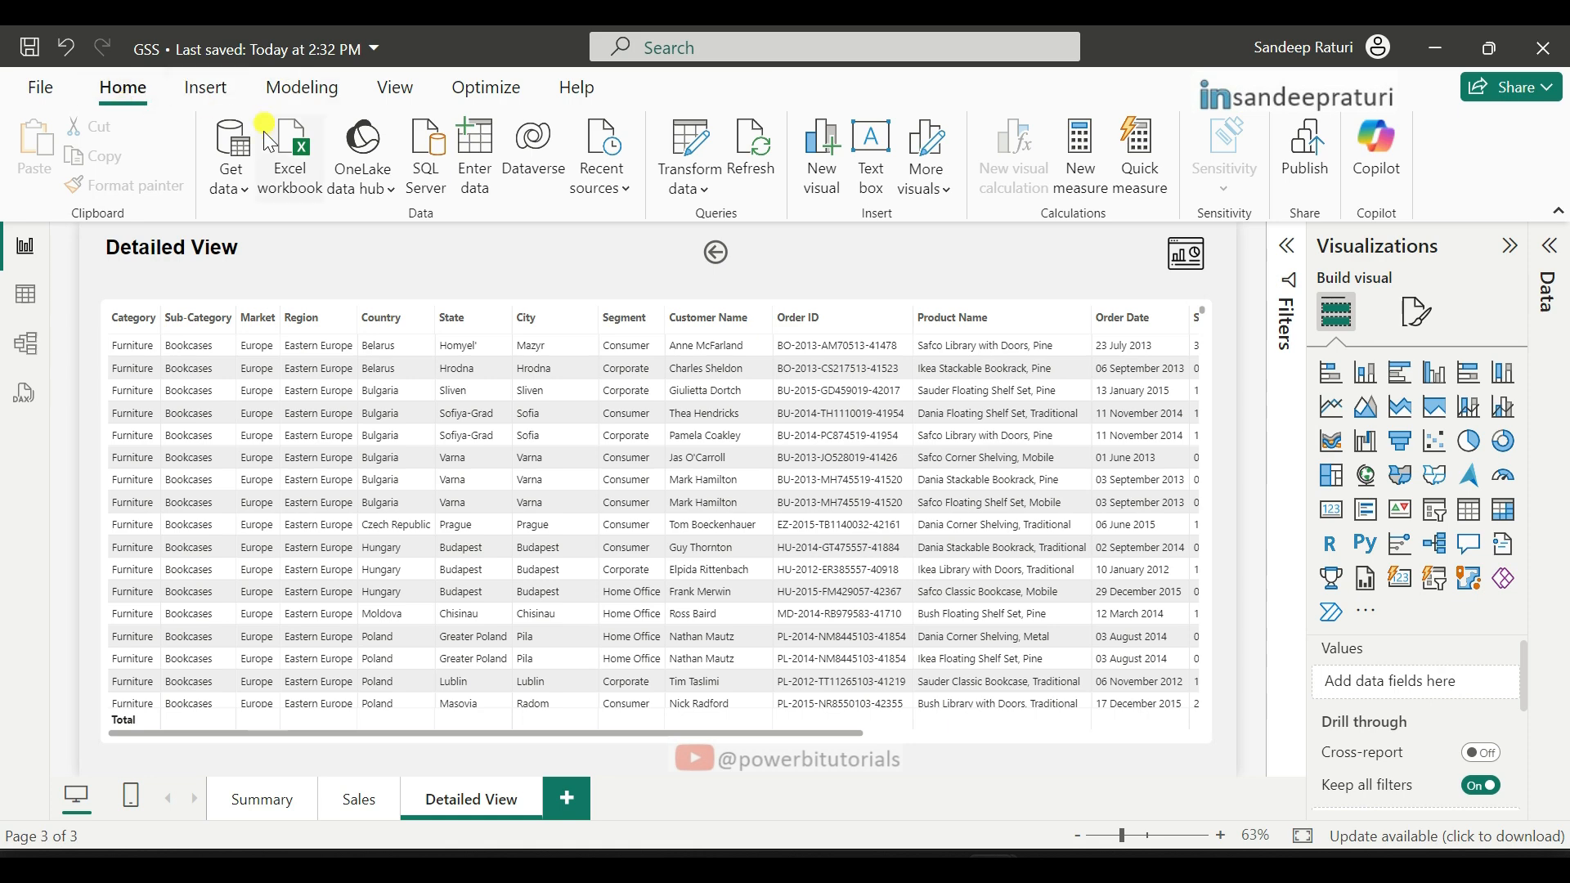
# Step: Create a security role named LATAM, copying the name from the market list in Colors.txt
pyautogui.click(302, 91)
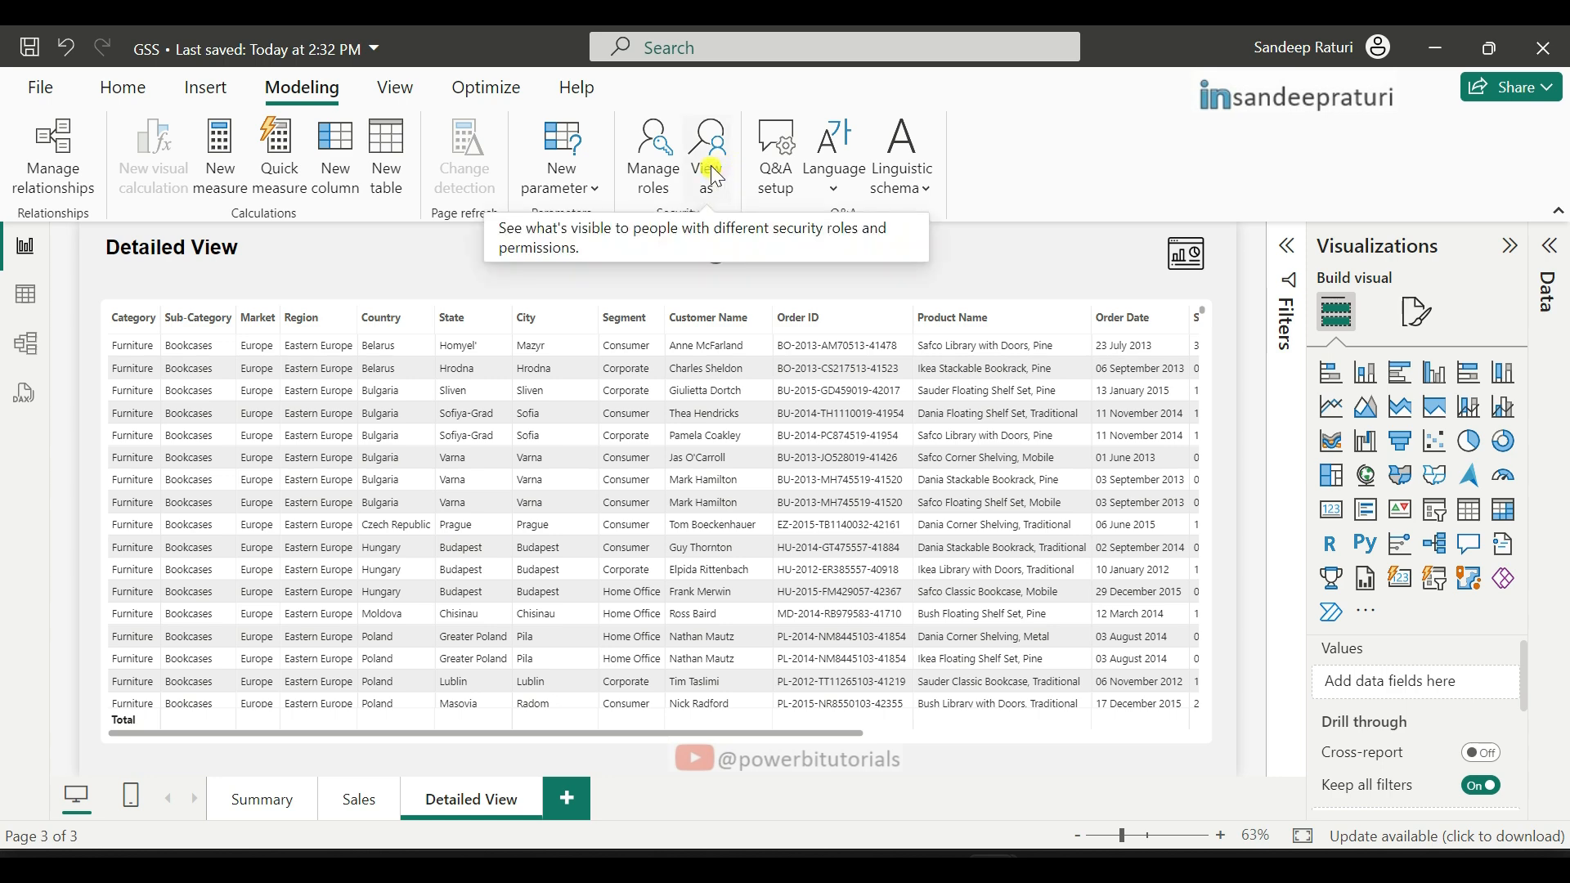
pyautogui.click(657, 159)
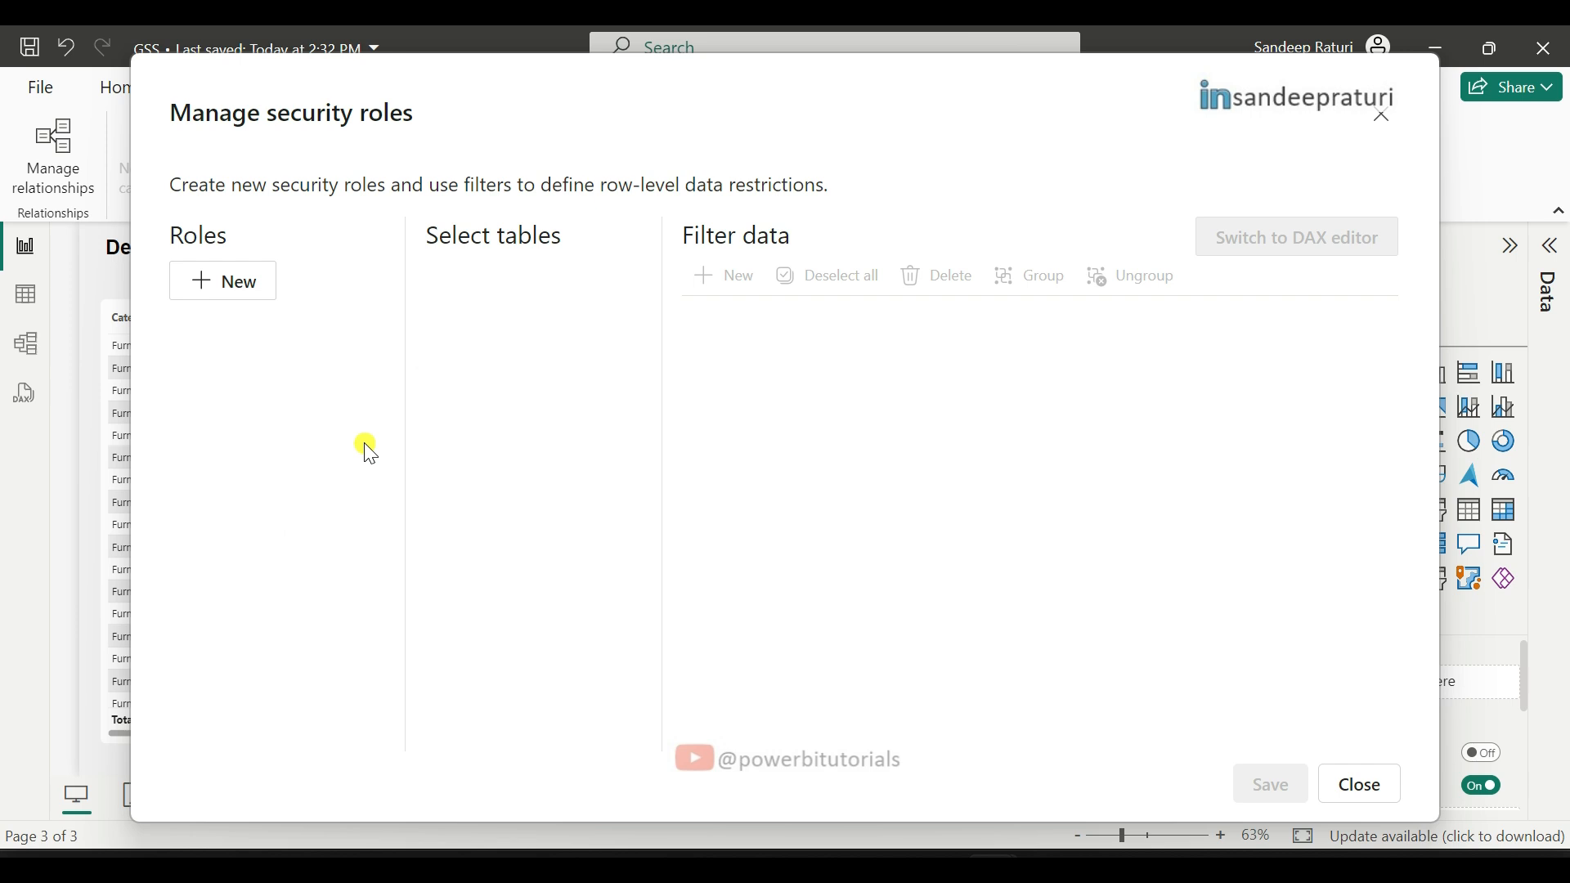
pyautogui.click(236, 293)
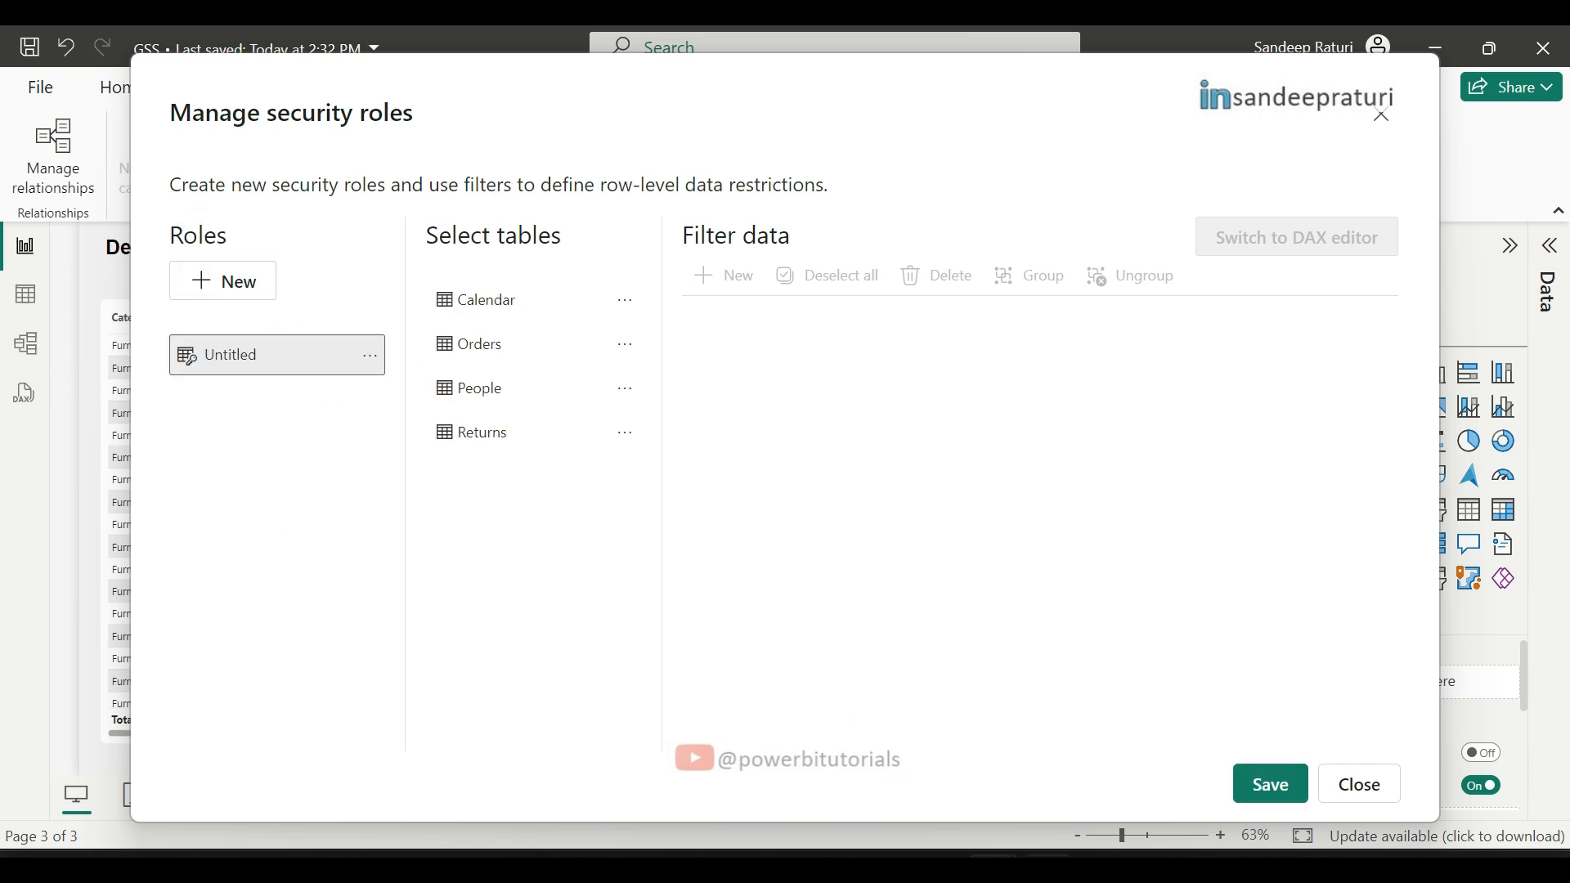
pyautogui.hotkey('alt', 'Tab')
pyautogui.doubleClick(462, 507)
pyautogui.hotkey('ctrl', 'c')
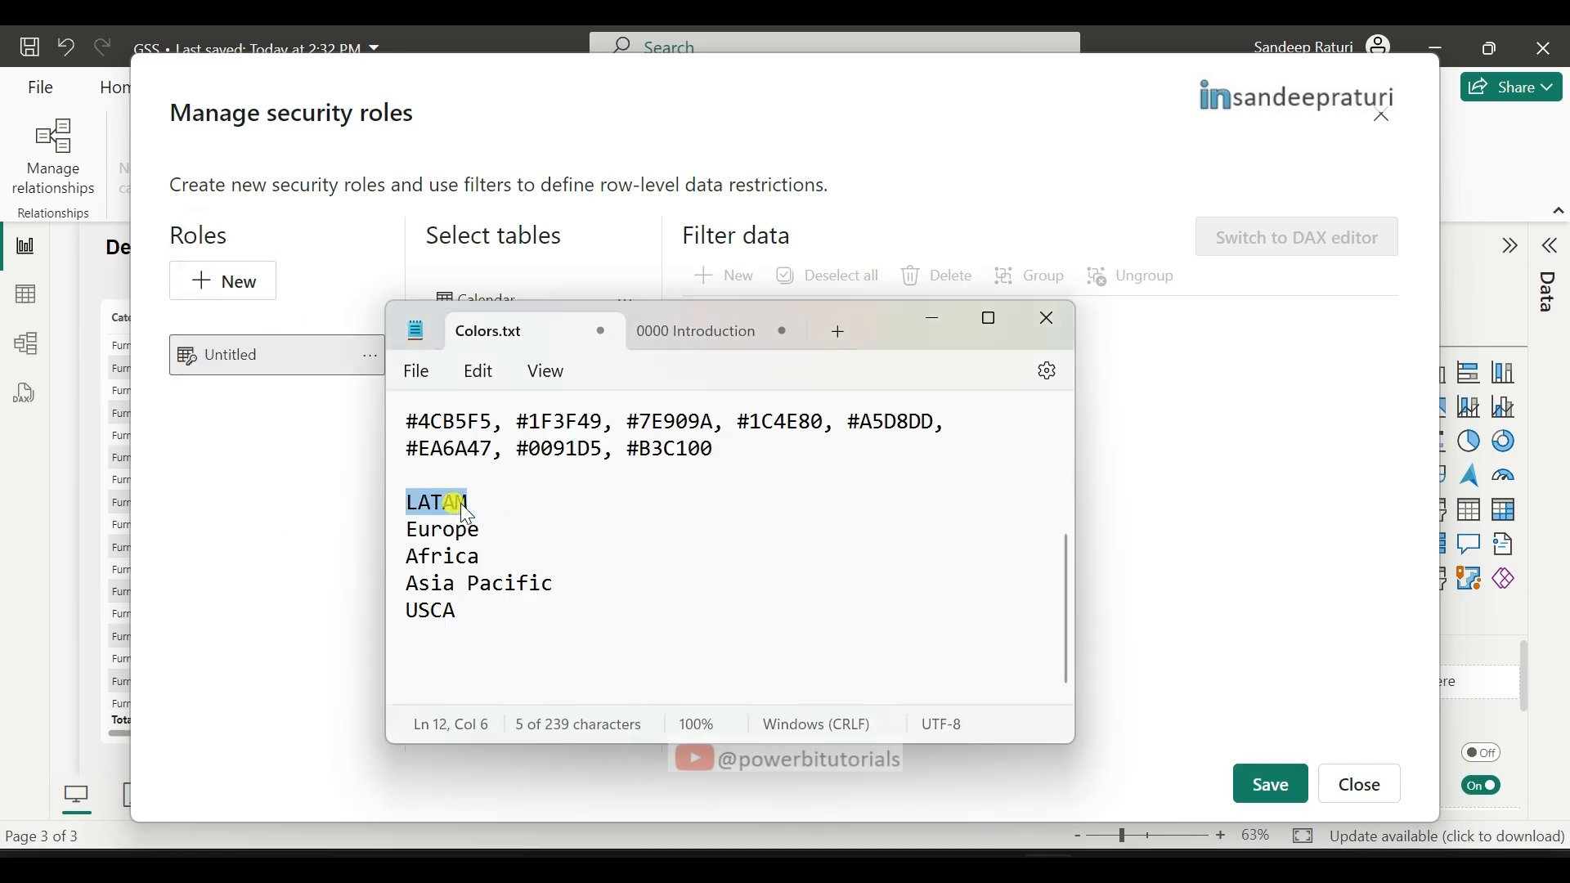
pyautogui.hotkey('alt', 'Tab')
pyautogui.click(282, 355)
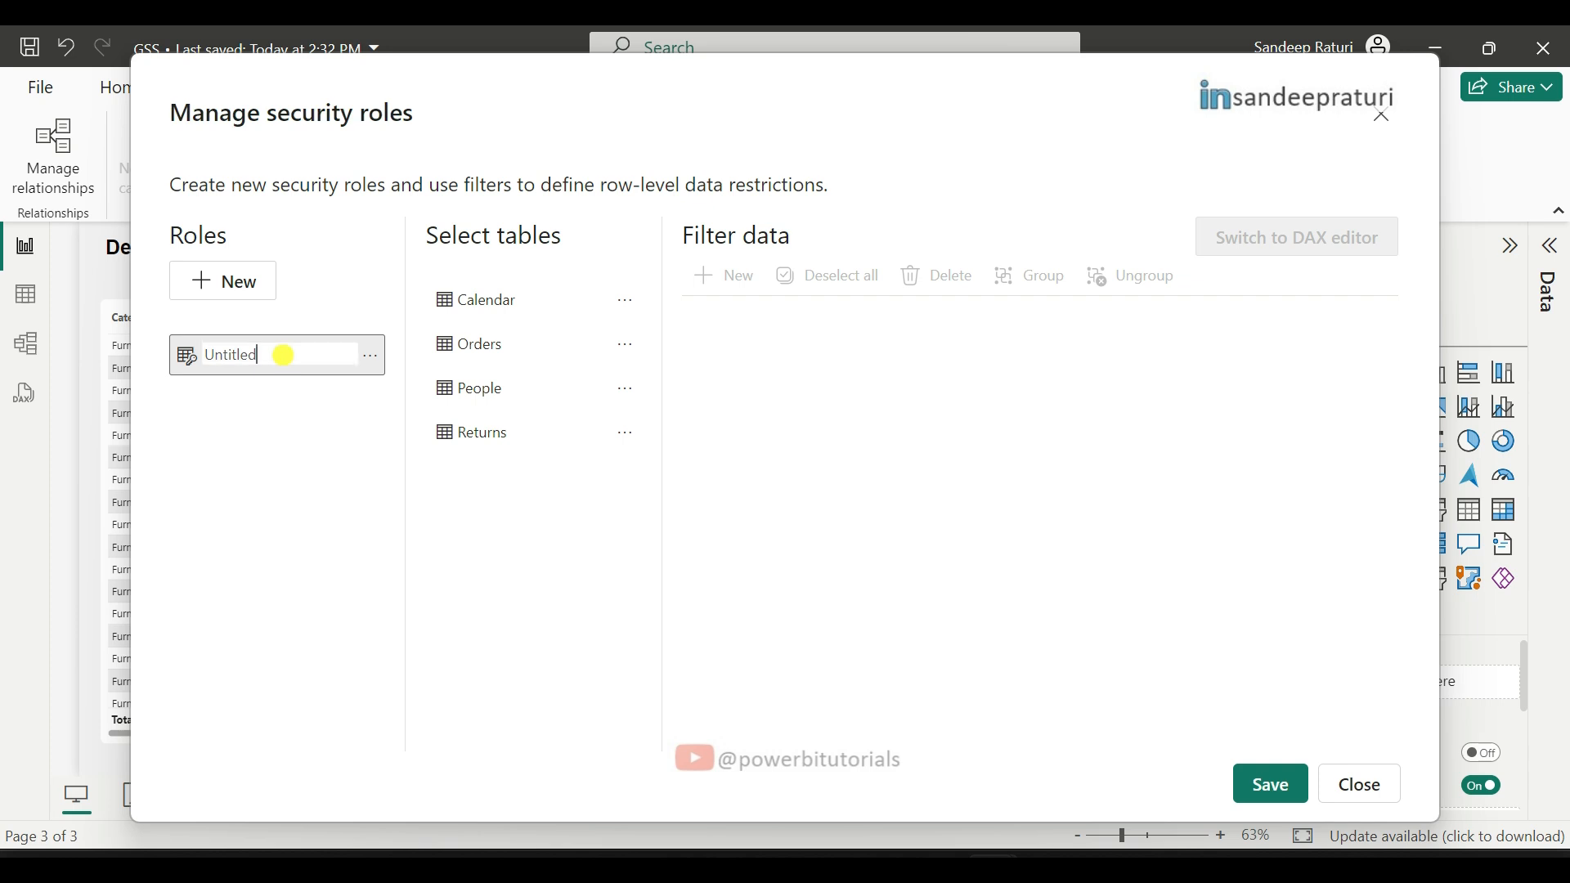
pyautogui.hotkey('ctrl', 'a')
pyautogui.hotkey('ctrl', 'v')
pyautogui.press('Return')
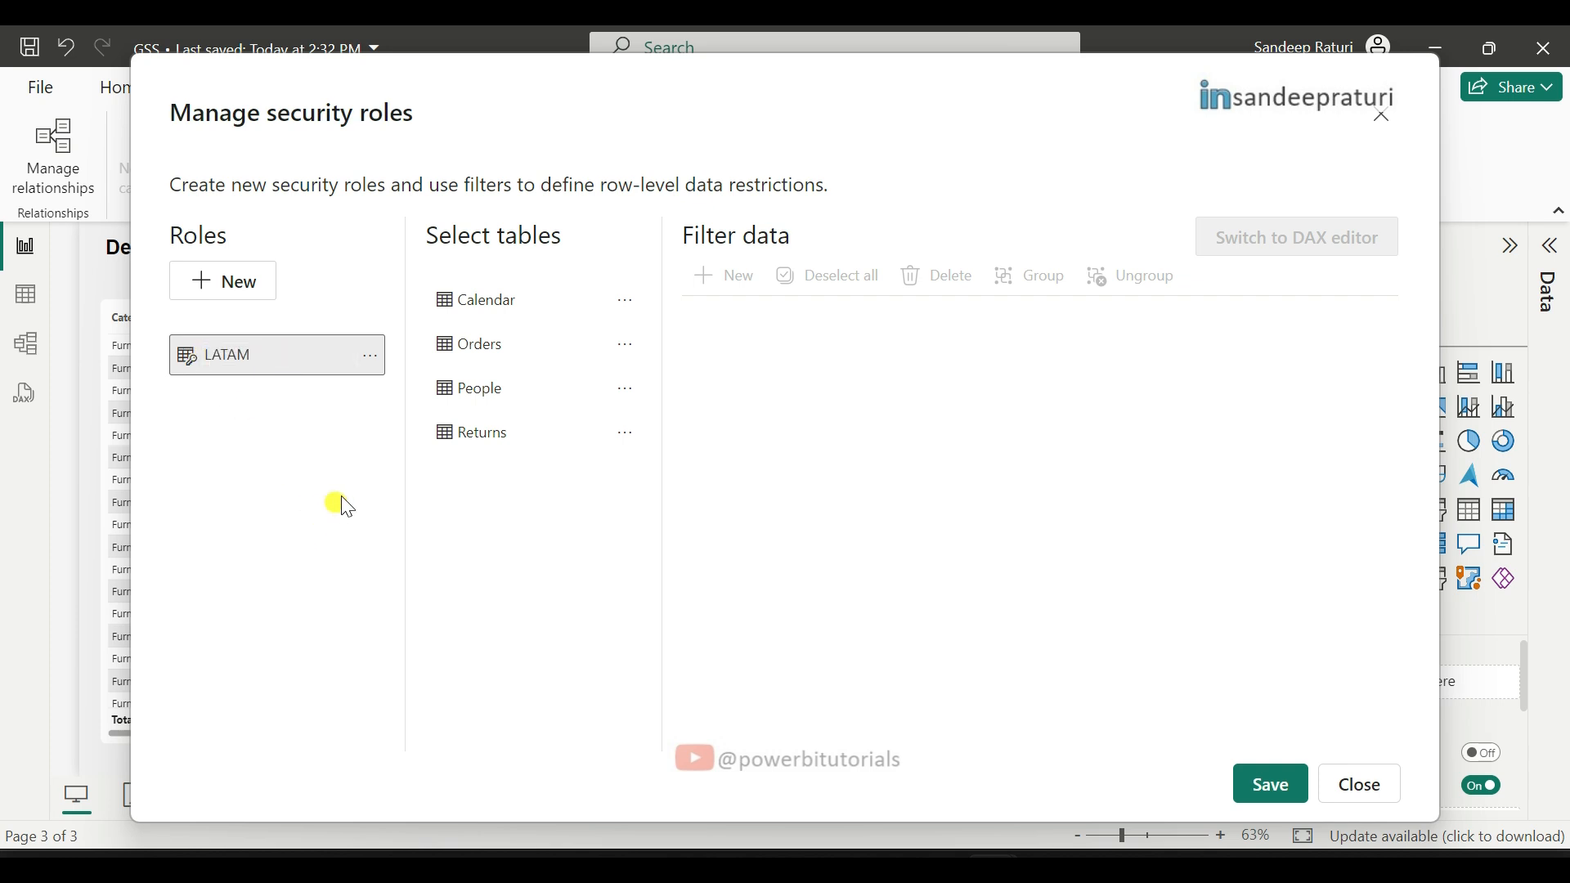
# Step: Restrict the LATAM role with a filter rule on the Orders table where Market equals LATAM
pyautogui.click(483, 358)
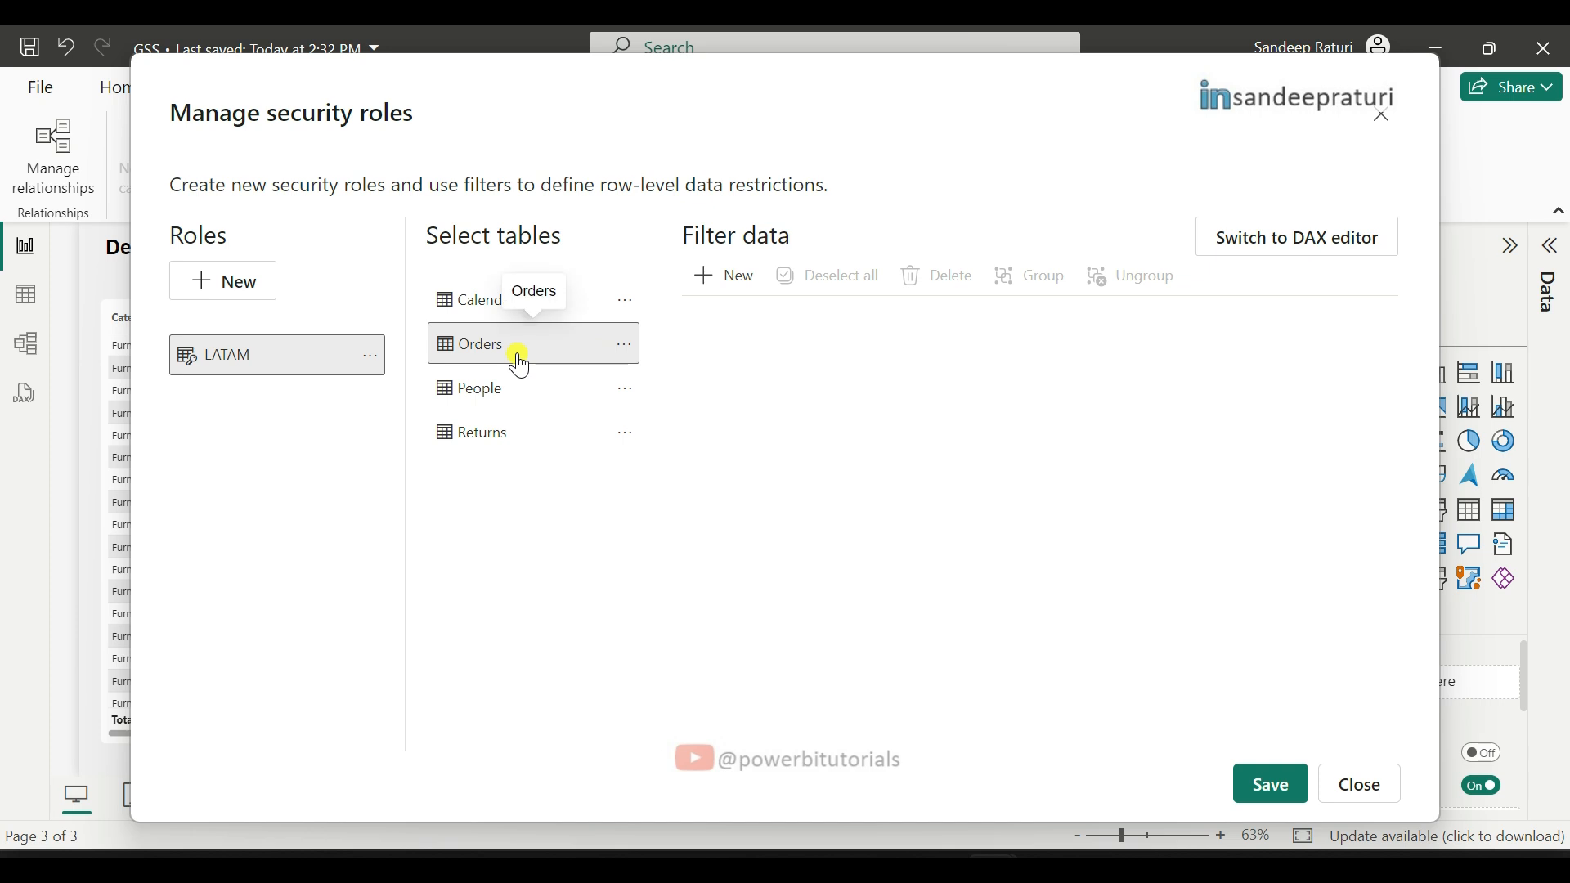
pyautogui.click(736, 282)
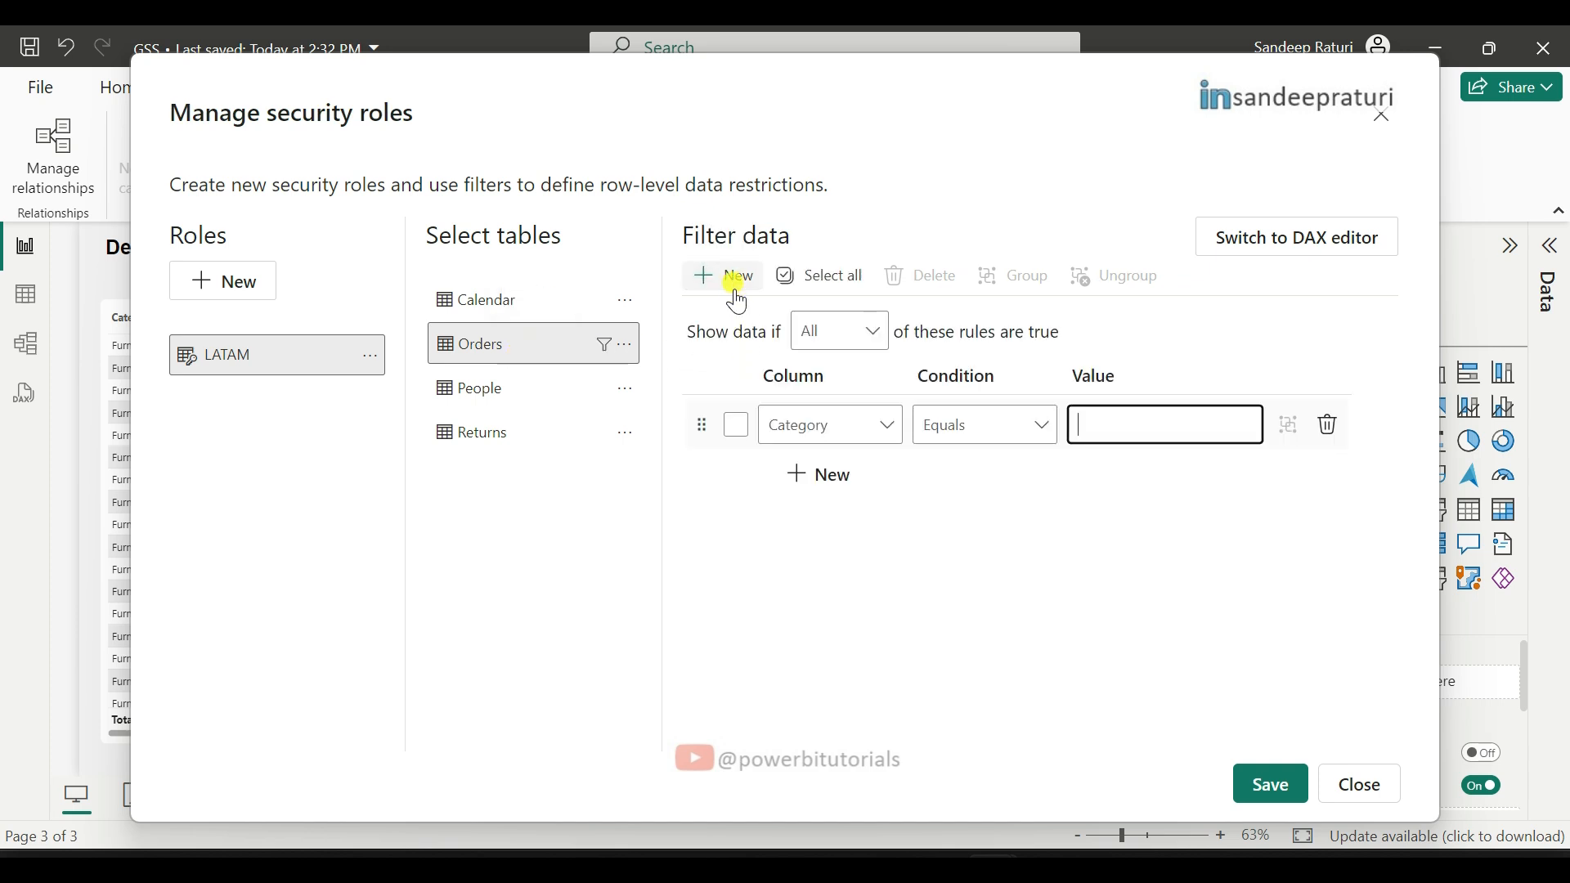
pyautogui.click(880, 426)
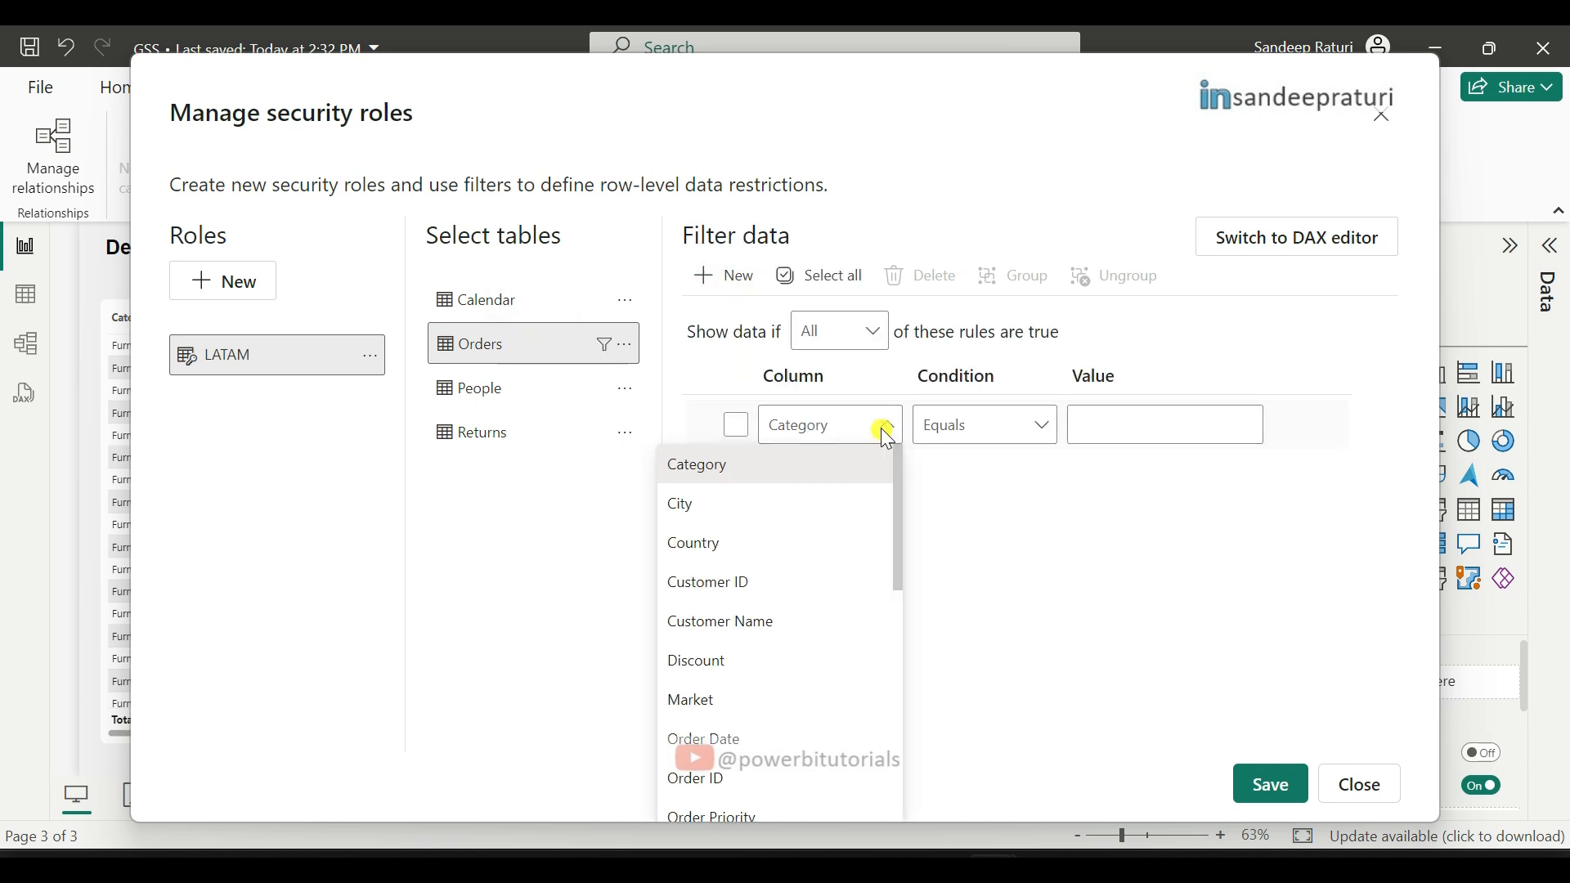
pyautogui.click(714, 701)
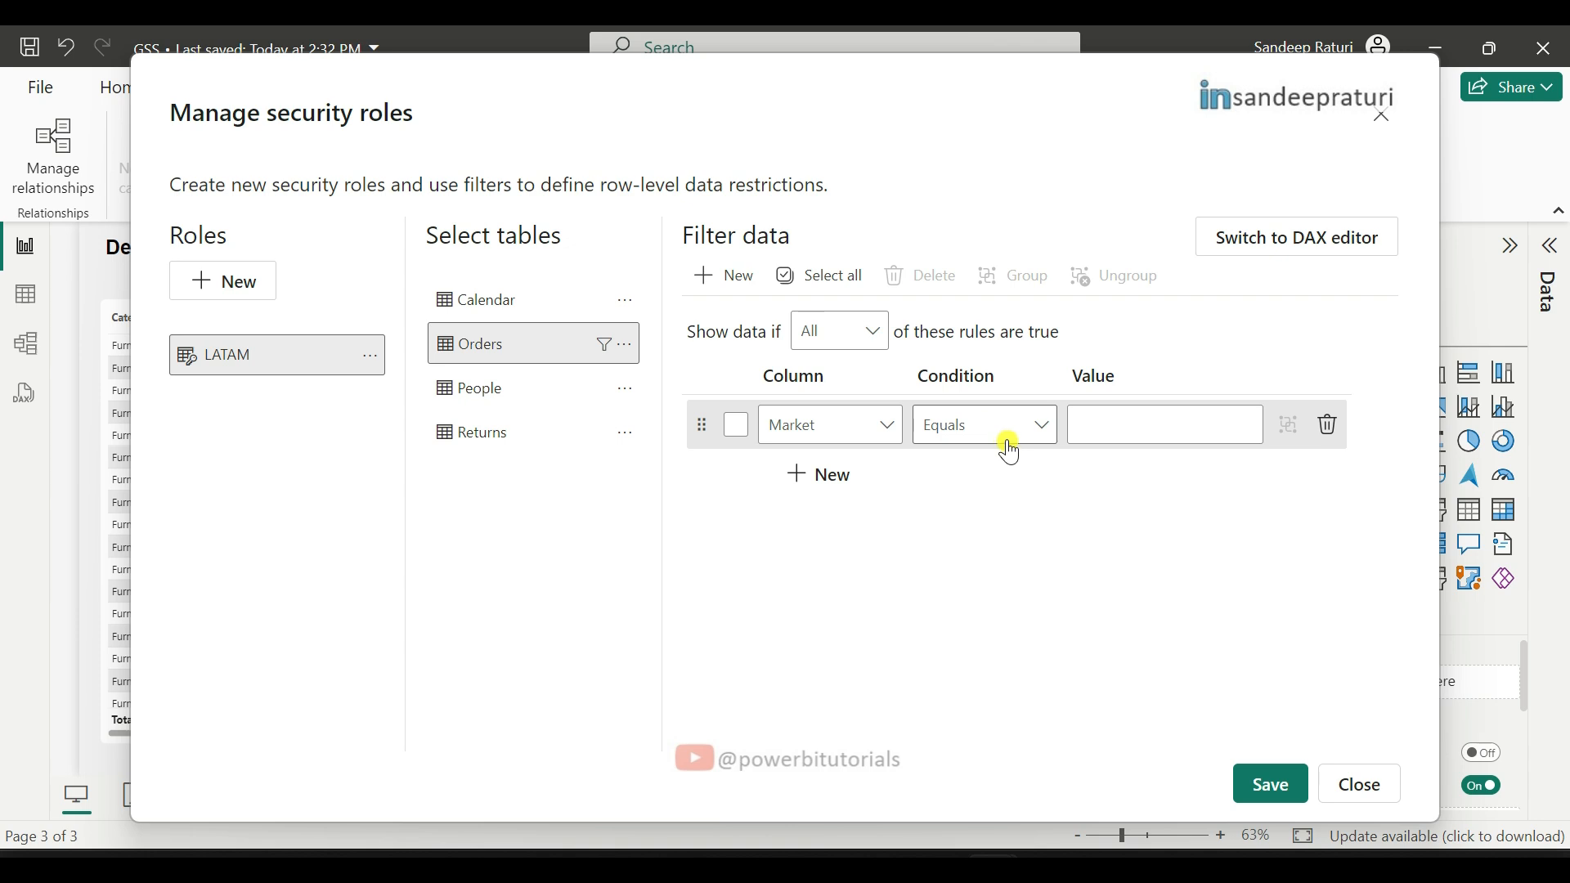
pyautogui.click(1100, 421)
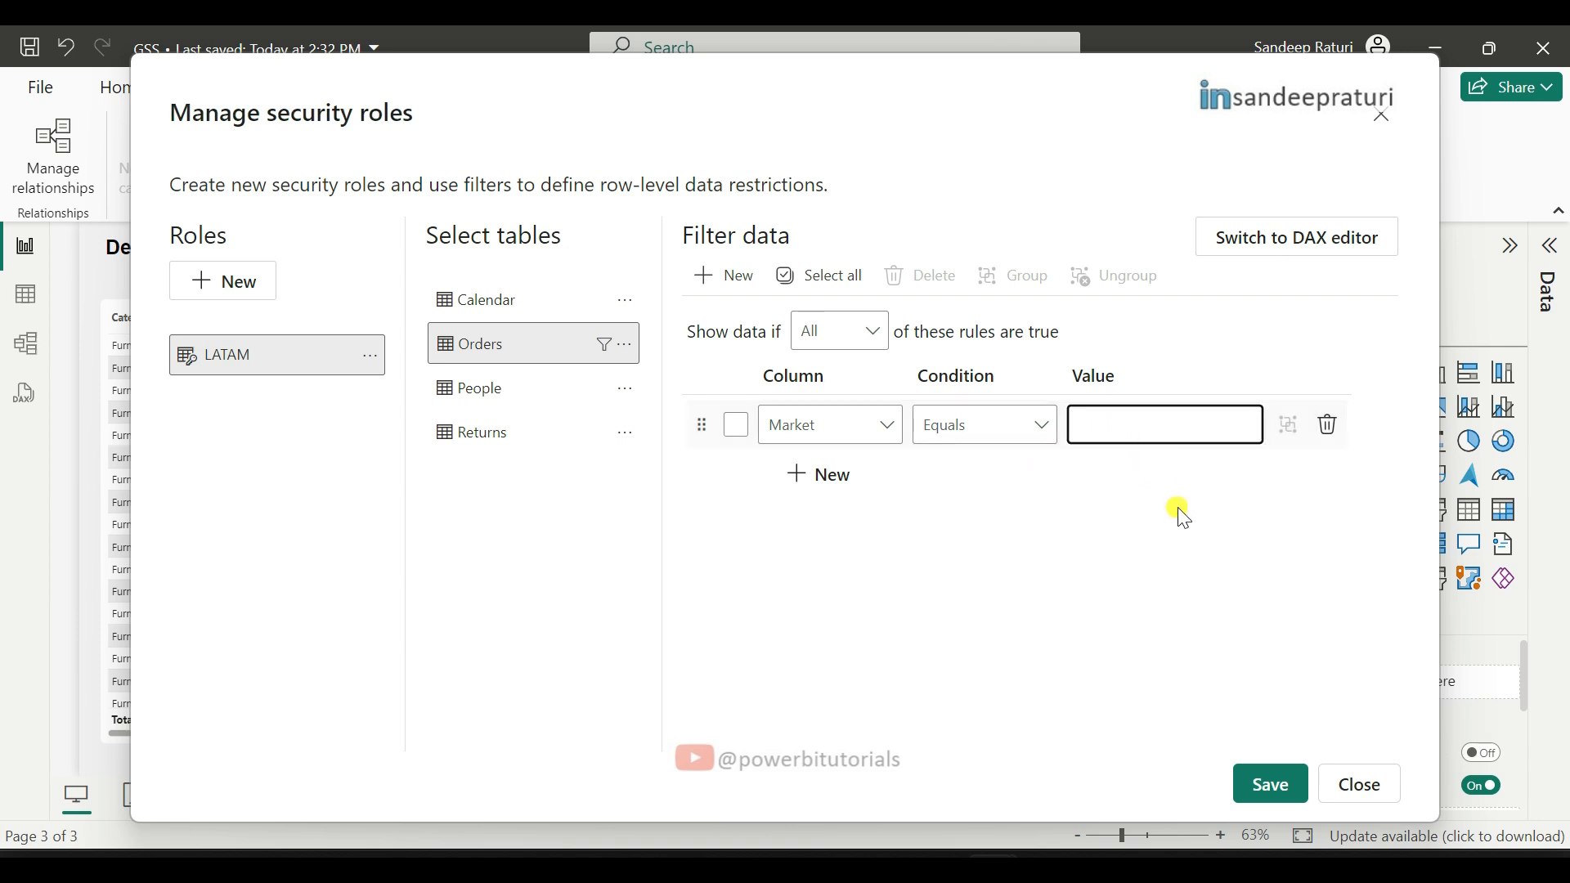
pyautogui.write('LATAM')
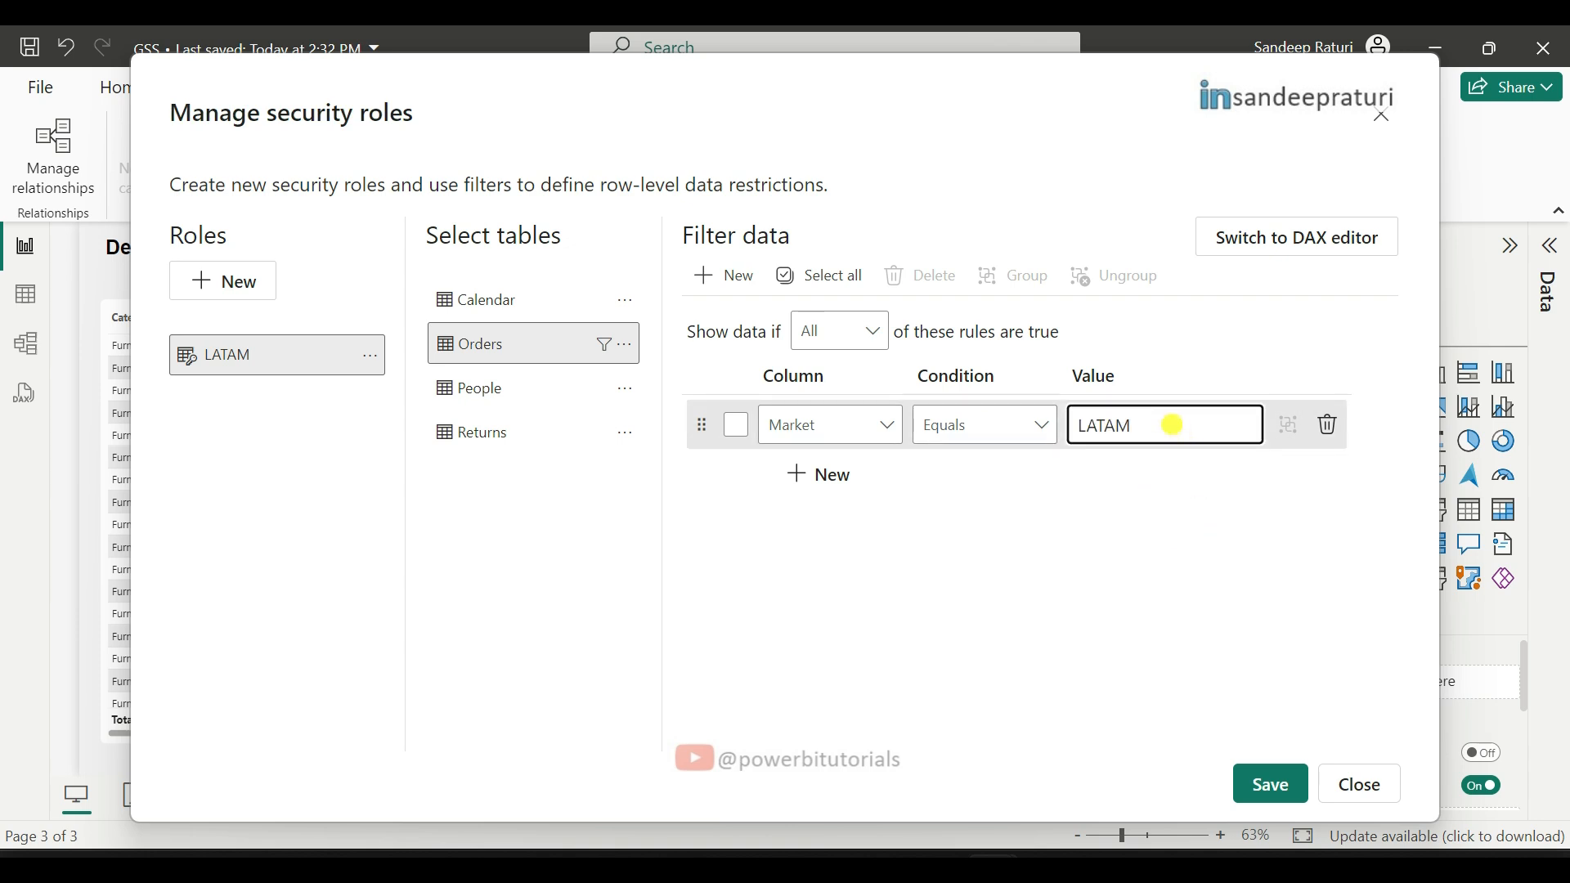
pyautogui.moveTo(1170, 425); pyautogui.dragTo(1048, 428)
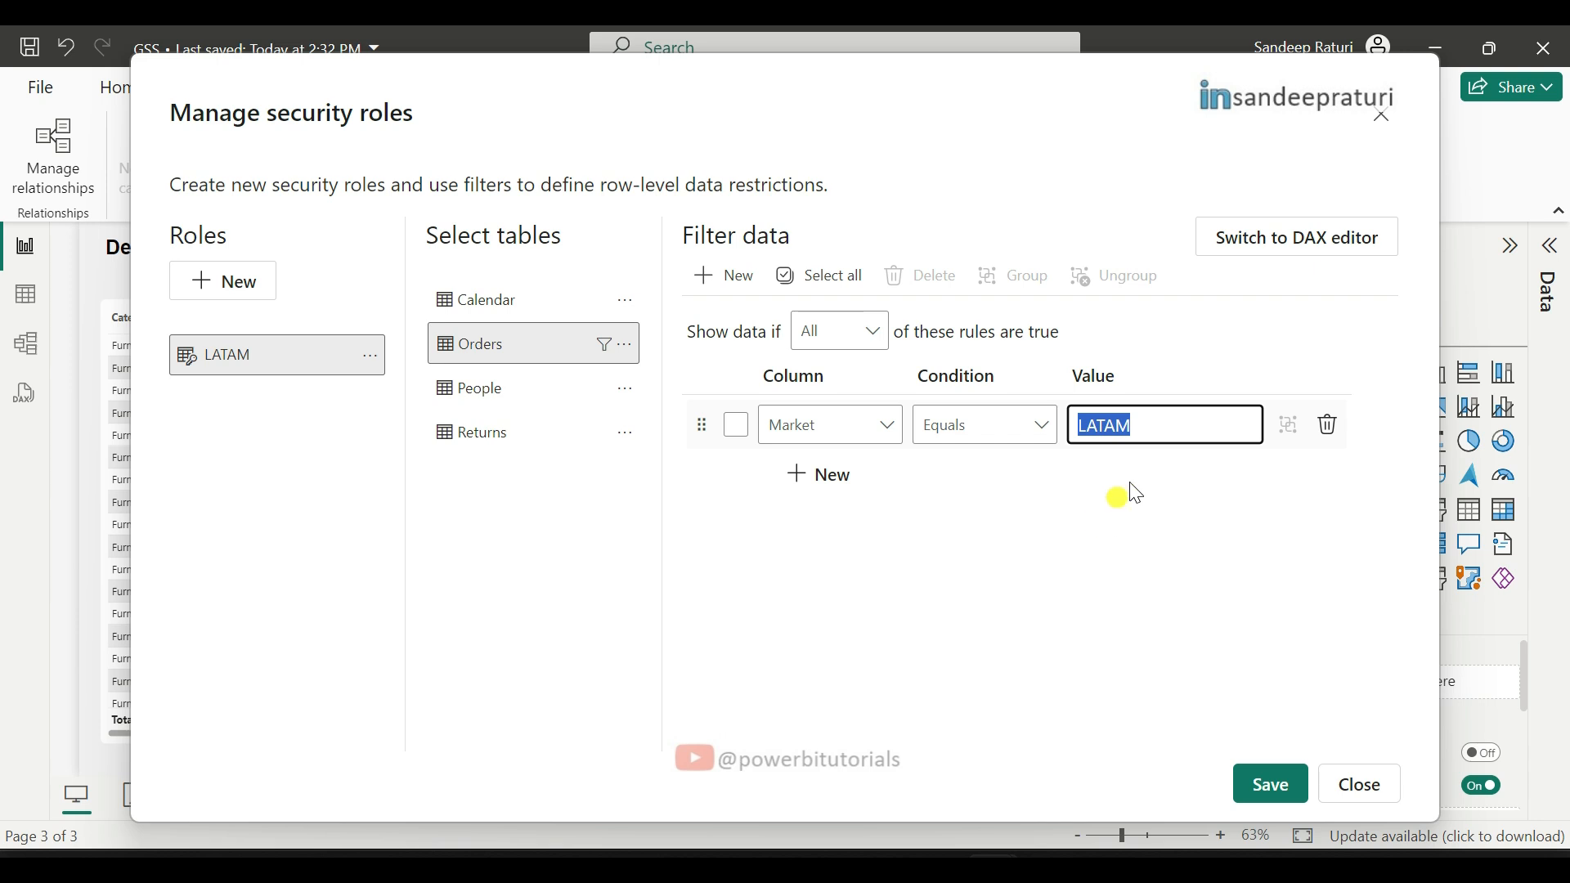
pyautogui.click(1162, 434)
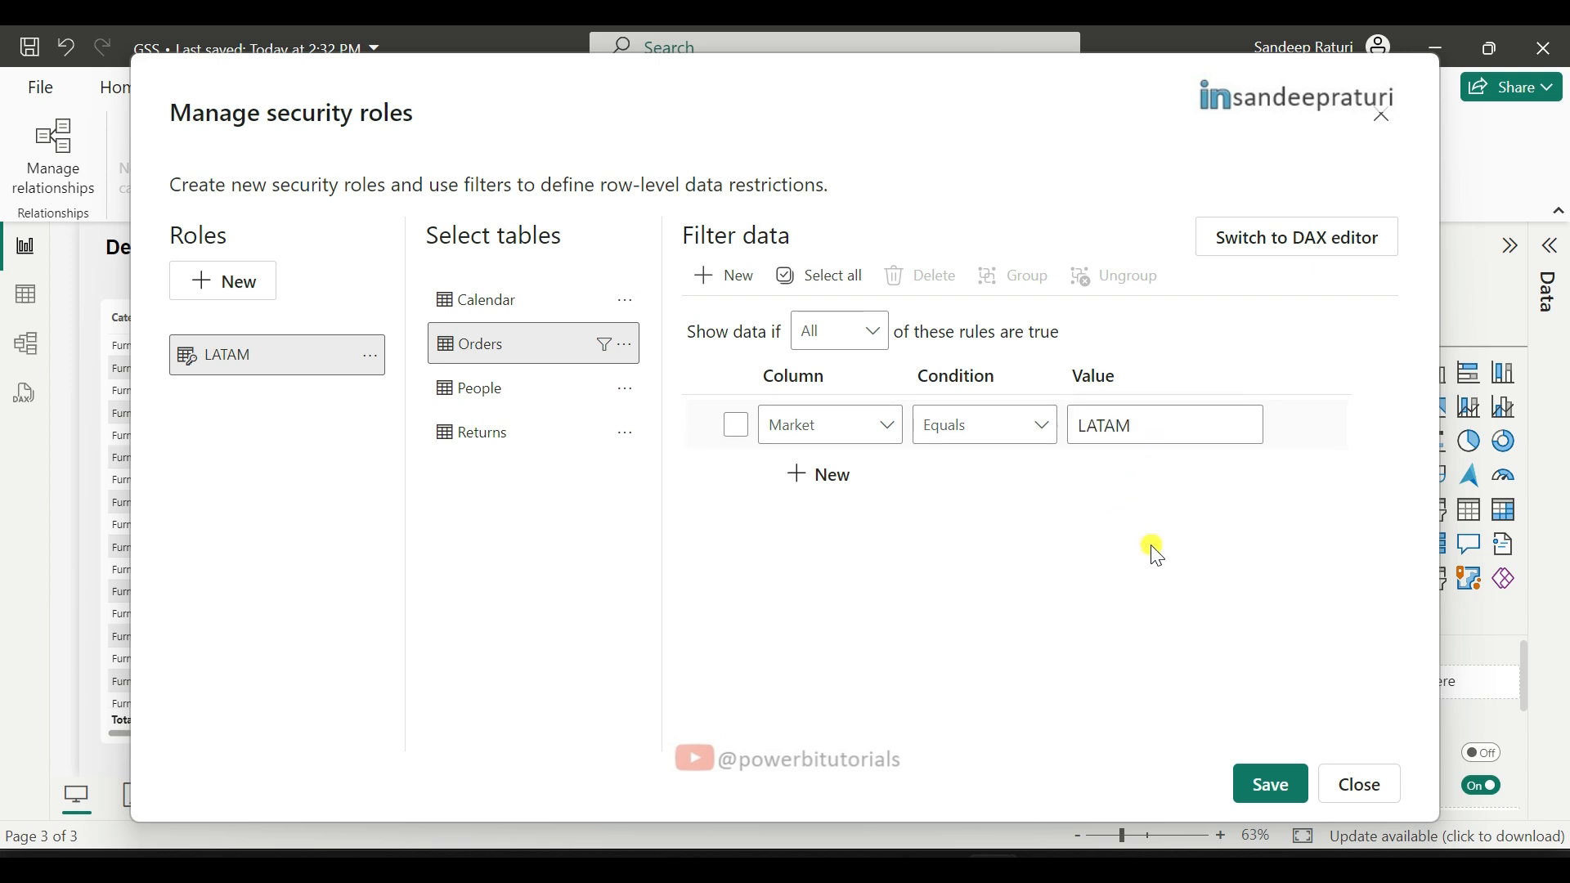
# Step: Add a second security role named Europe, with the name copied from the market list in Colors.txt
pyautogui.hotkey('alt', 'Tab')
pyautogui.moveTo(517, 622); pyautogui.dragTo(406, 500)
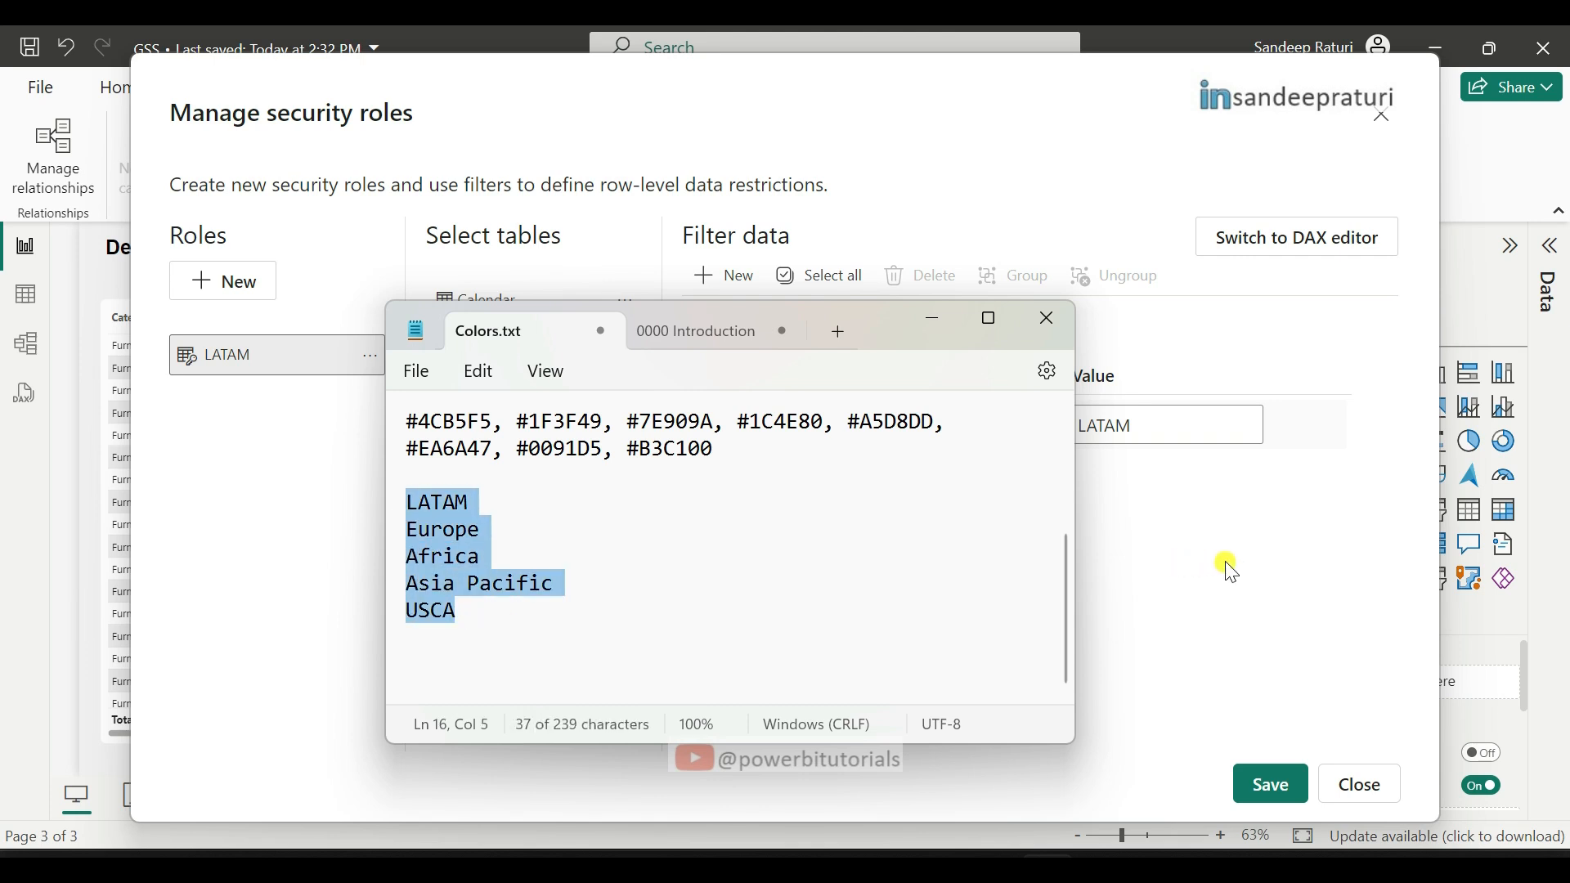
pyautogui.hotkey('alt', 'Tab')
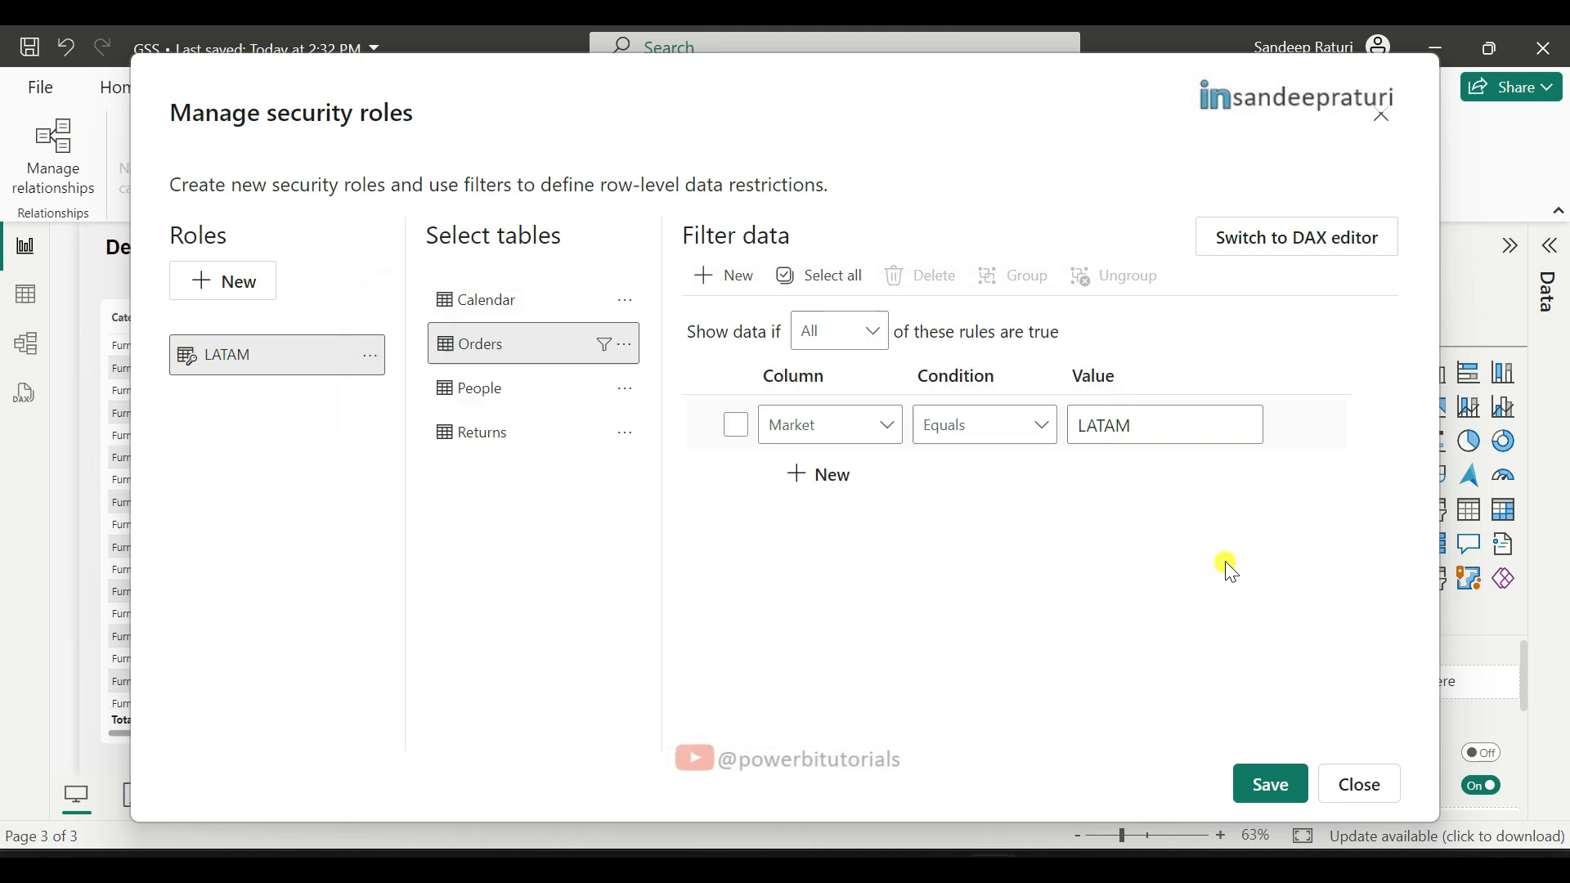
pyautogui.click(229, 282)
pyautogui.hotkey('alt', 'Tab')
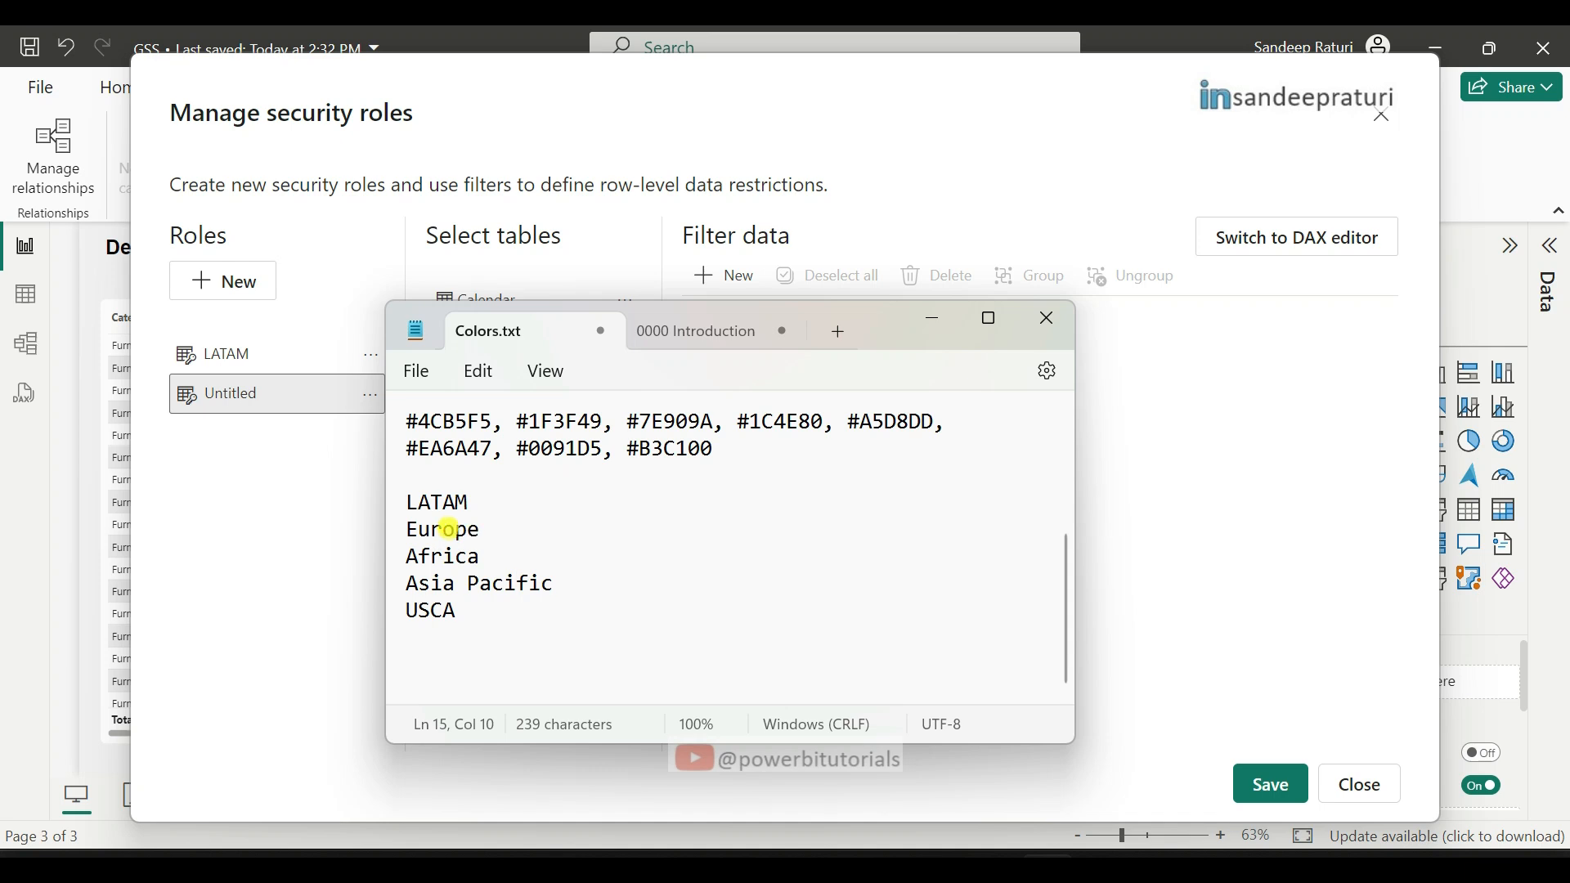
pyautogui.doubleClick(448, 530)
pyautogui.hotkey('ctrl', 'c')
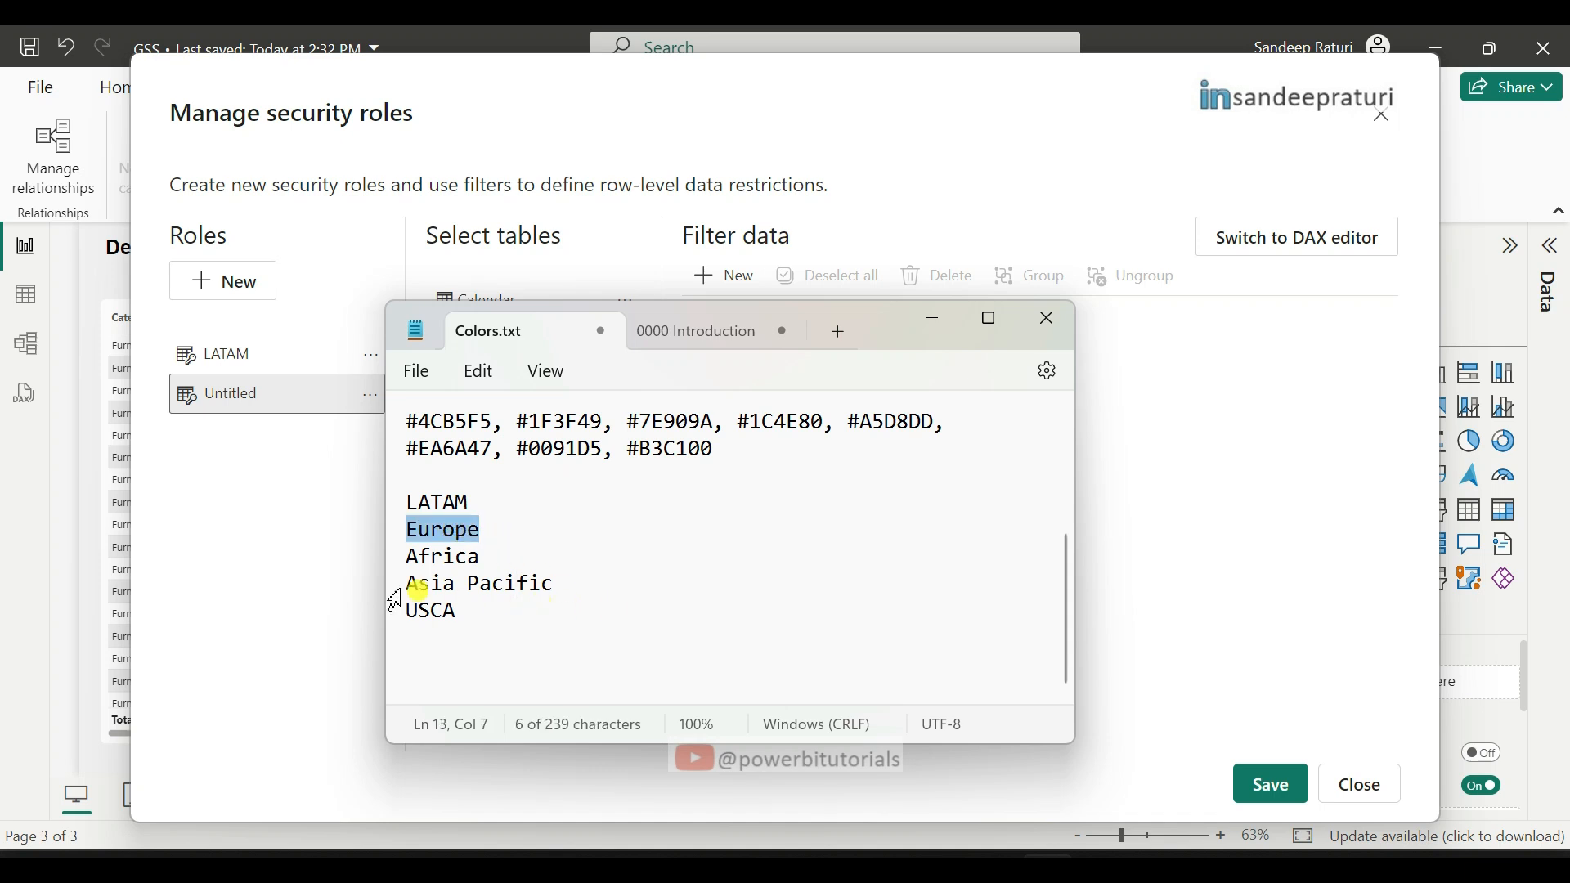
pyautogui.hotkey('alt', 'Tab')
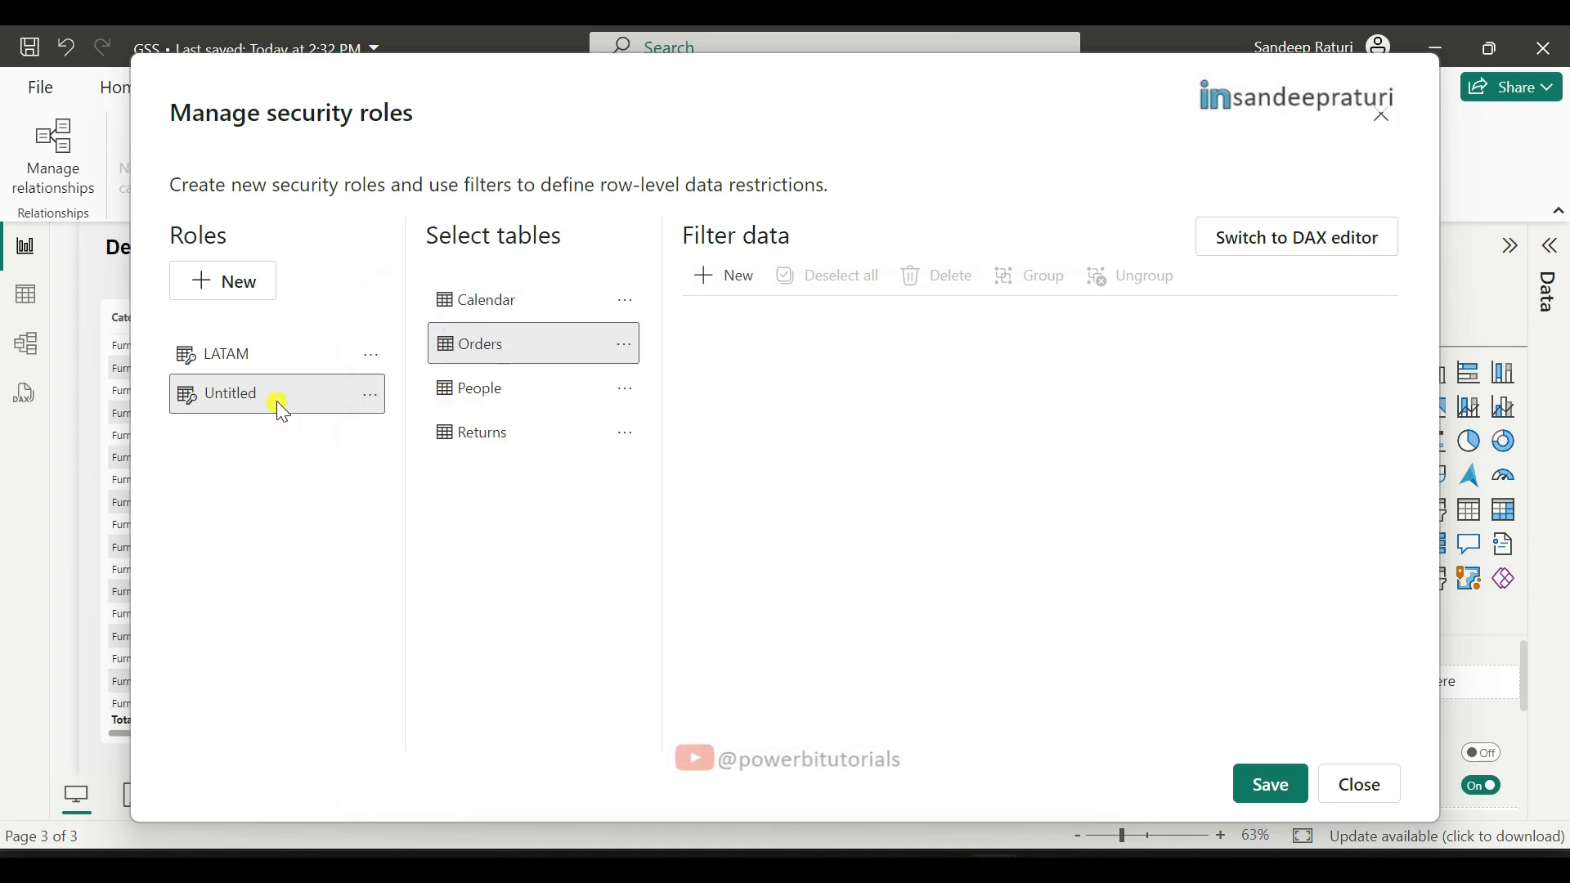
pyautogui.doubleClick(276, 400)
pyautogui.hotkey('ctrl', 'a')
pyautogui.hotkey('ctrl', 'v')
pyautogui.click(299, 506)
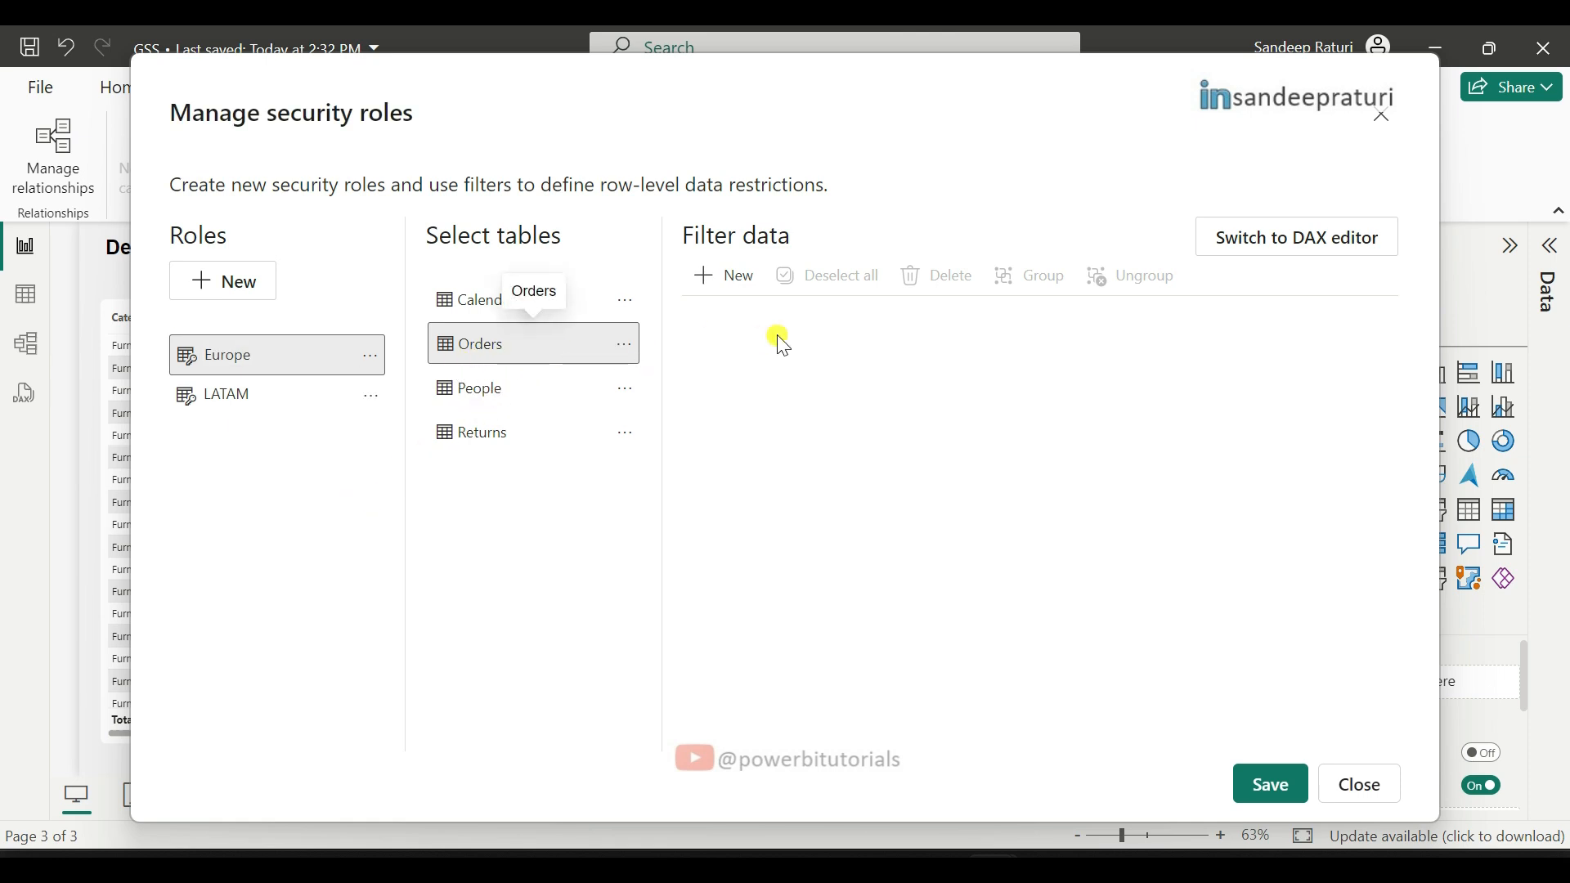
# Step: Give the Europe role an Orders table filter rule where Market equals Europe
pyautogui.click(725, 280)
pyautogui.click(846, 437)
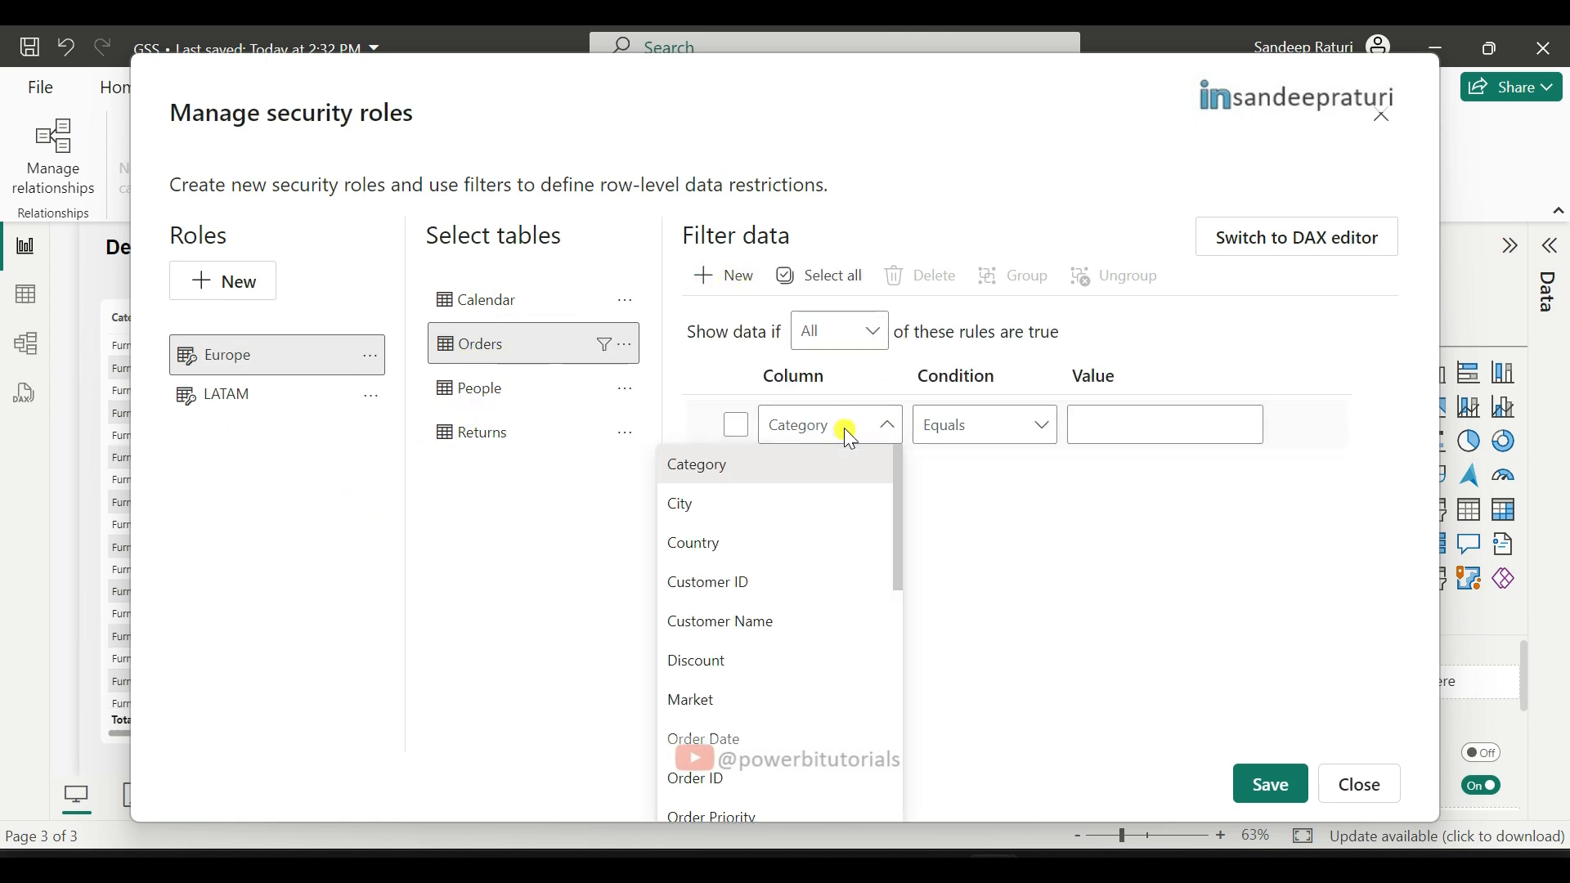
pyautogui.click(730, 696)
pyautogui.click(1142, 425)
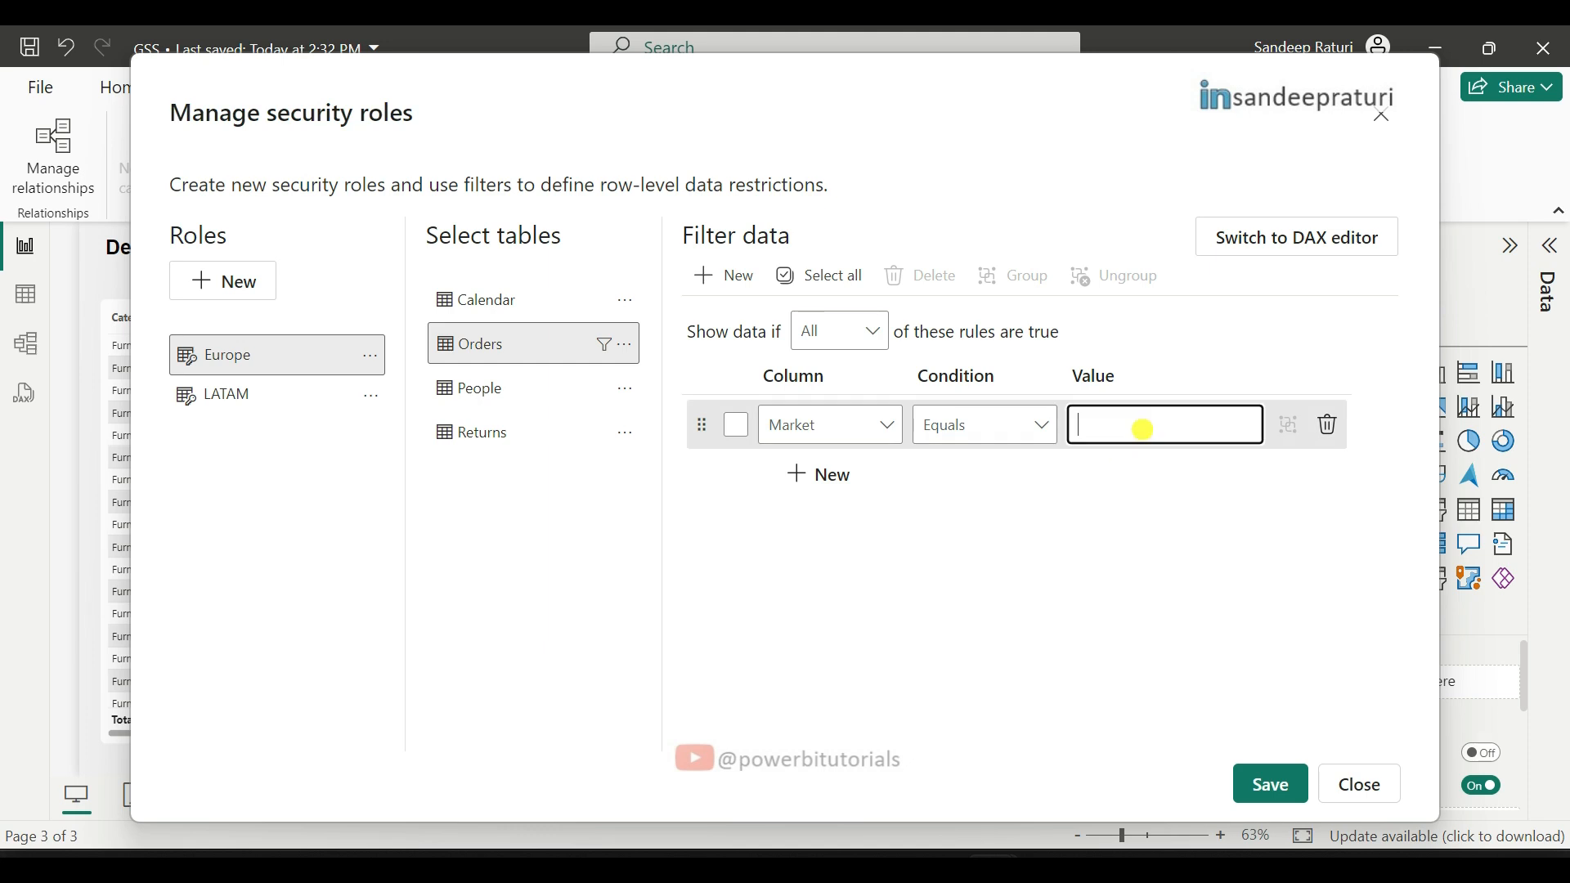
pyautogui.write('Europe')
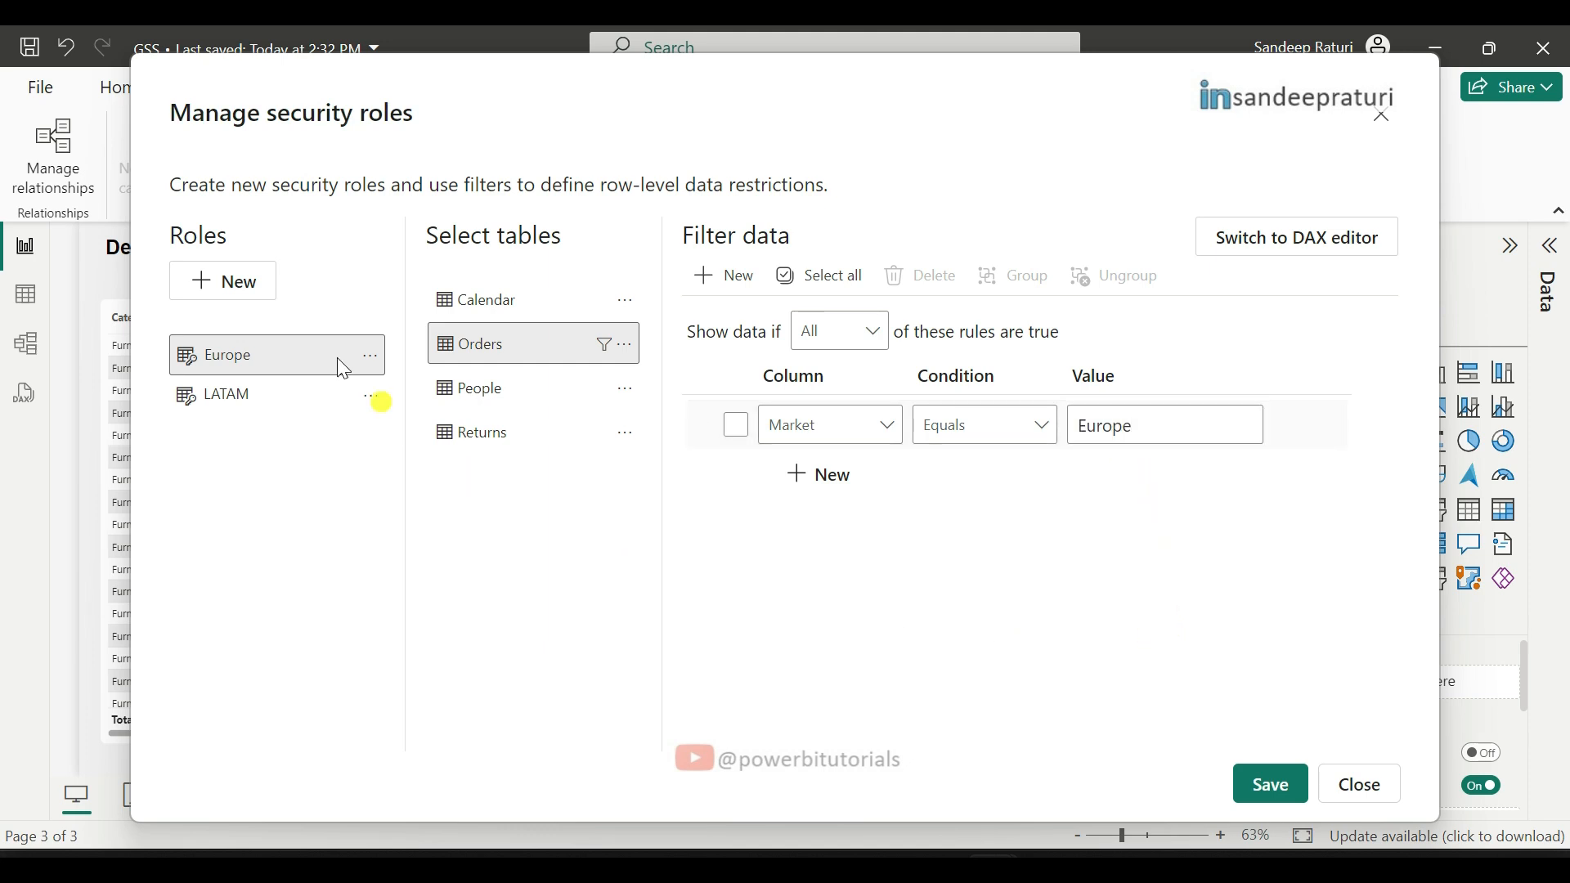
# Step: Add a third security role named Africa, with the name copied from the market list
pyautogui.click(238, 280)
pyautogui.hotkey('alt', 'Tab')
pyautogui.moveTo(482, 557); pyautogui.dragTo(402, 559)
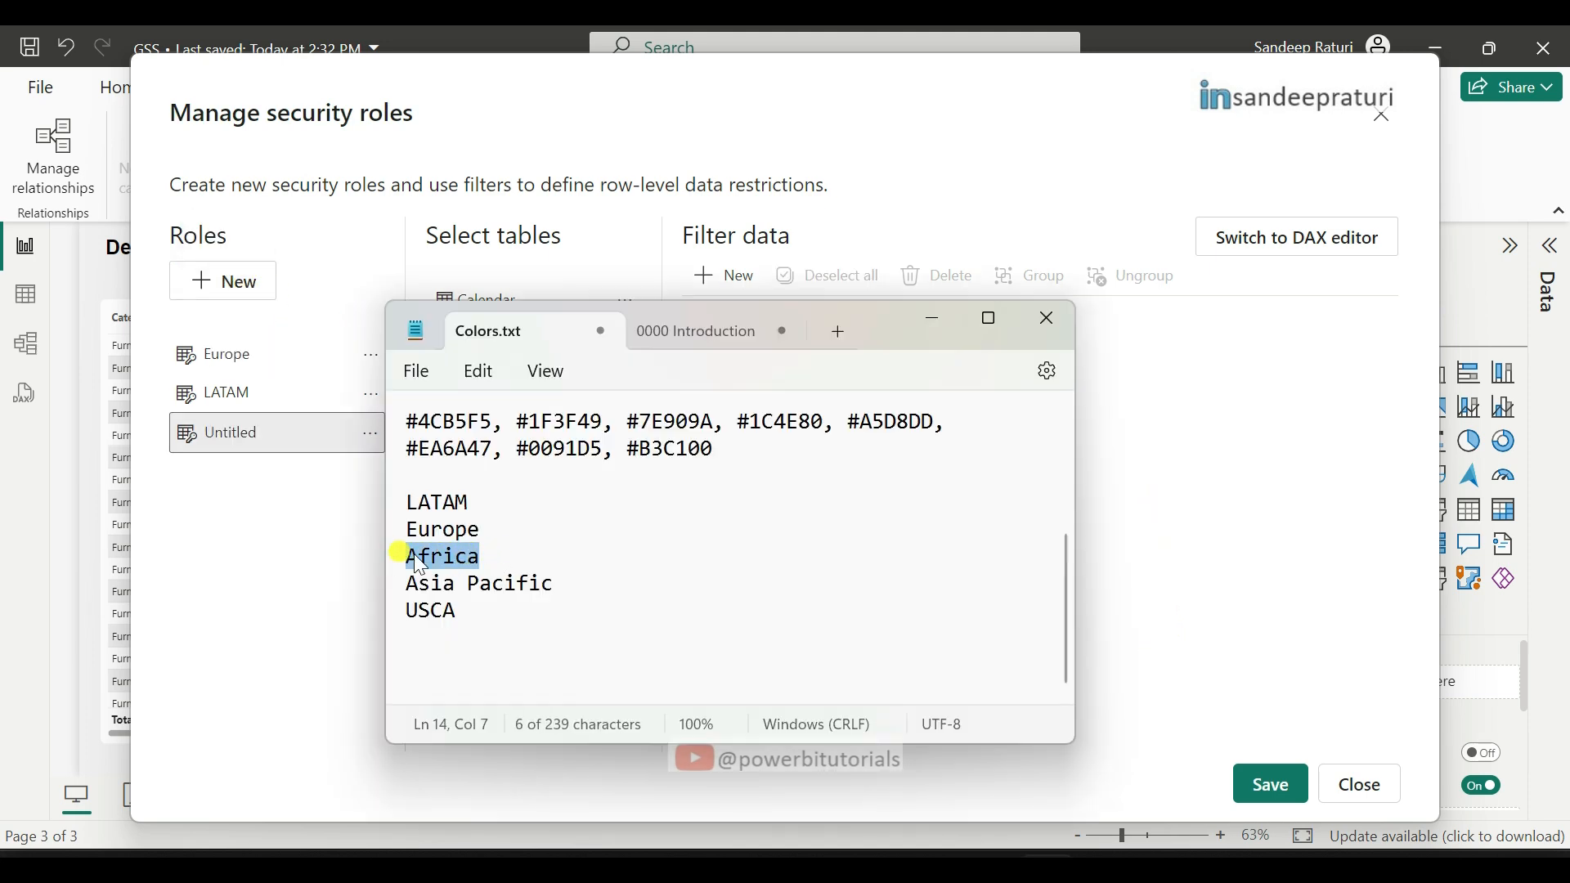
pyautogui.hotkey('ctrl', 'c')
pyautogui.hotkey('alt', 'Tab')
pyautogui.hotkey('ctrl', 'v')
pyautogui.press('Return')
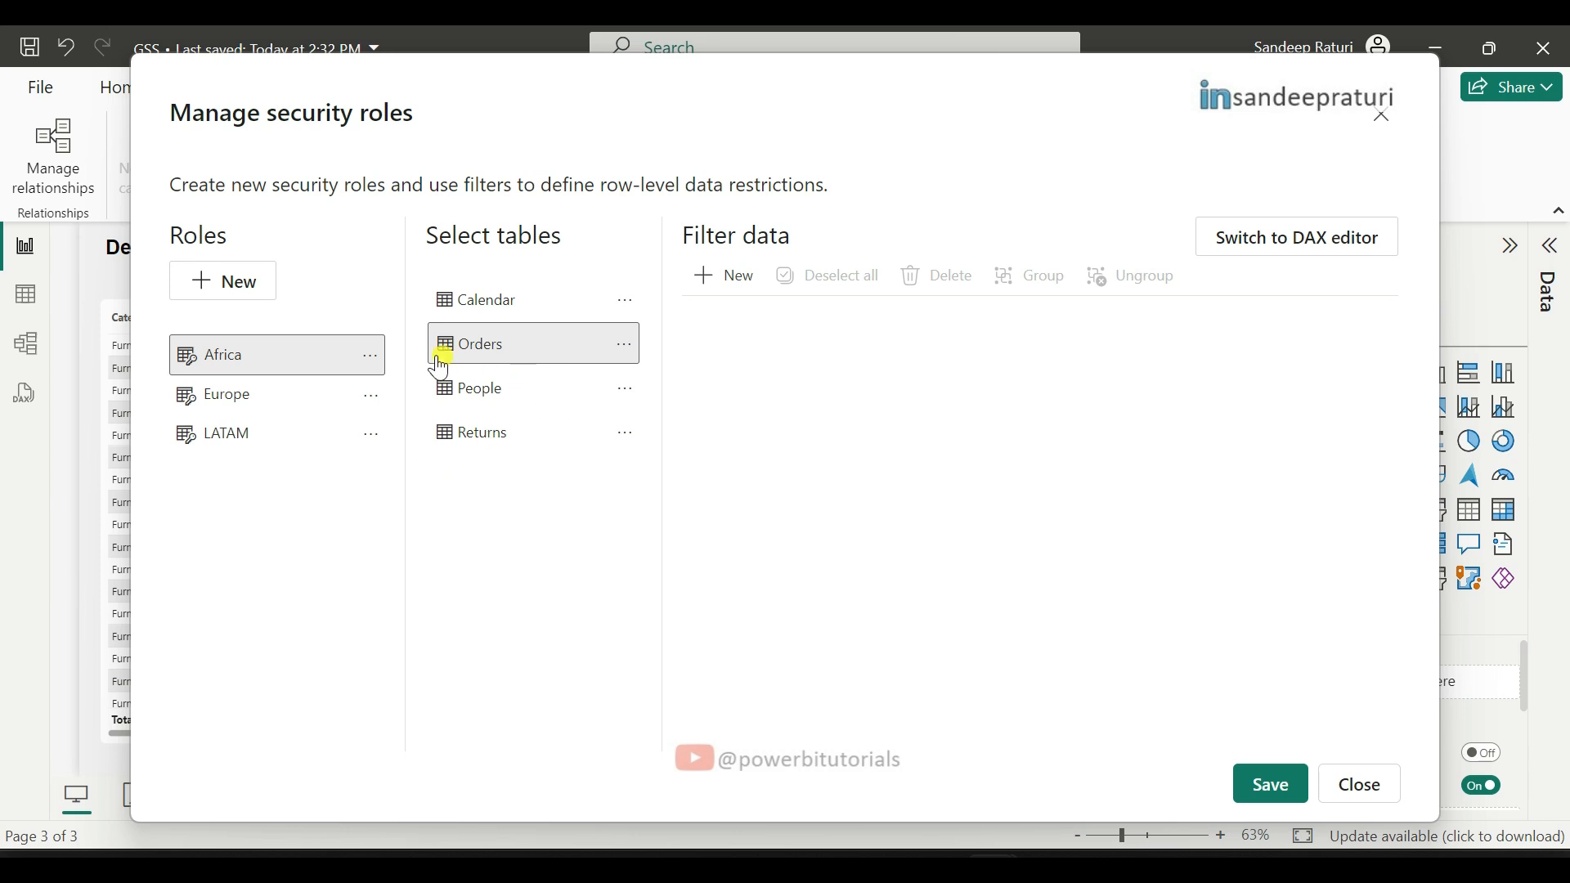
# Step: Give the Africa role an Orders table filter rule where Market equals Africa
pyautogui.click(730, 280)
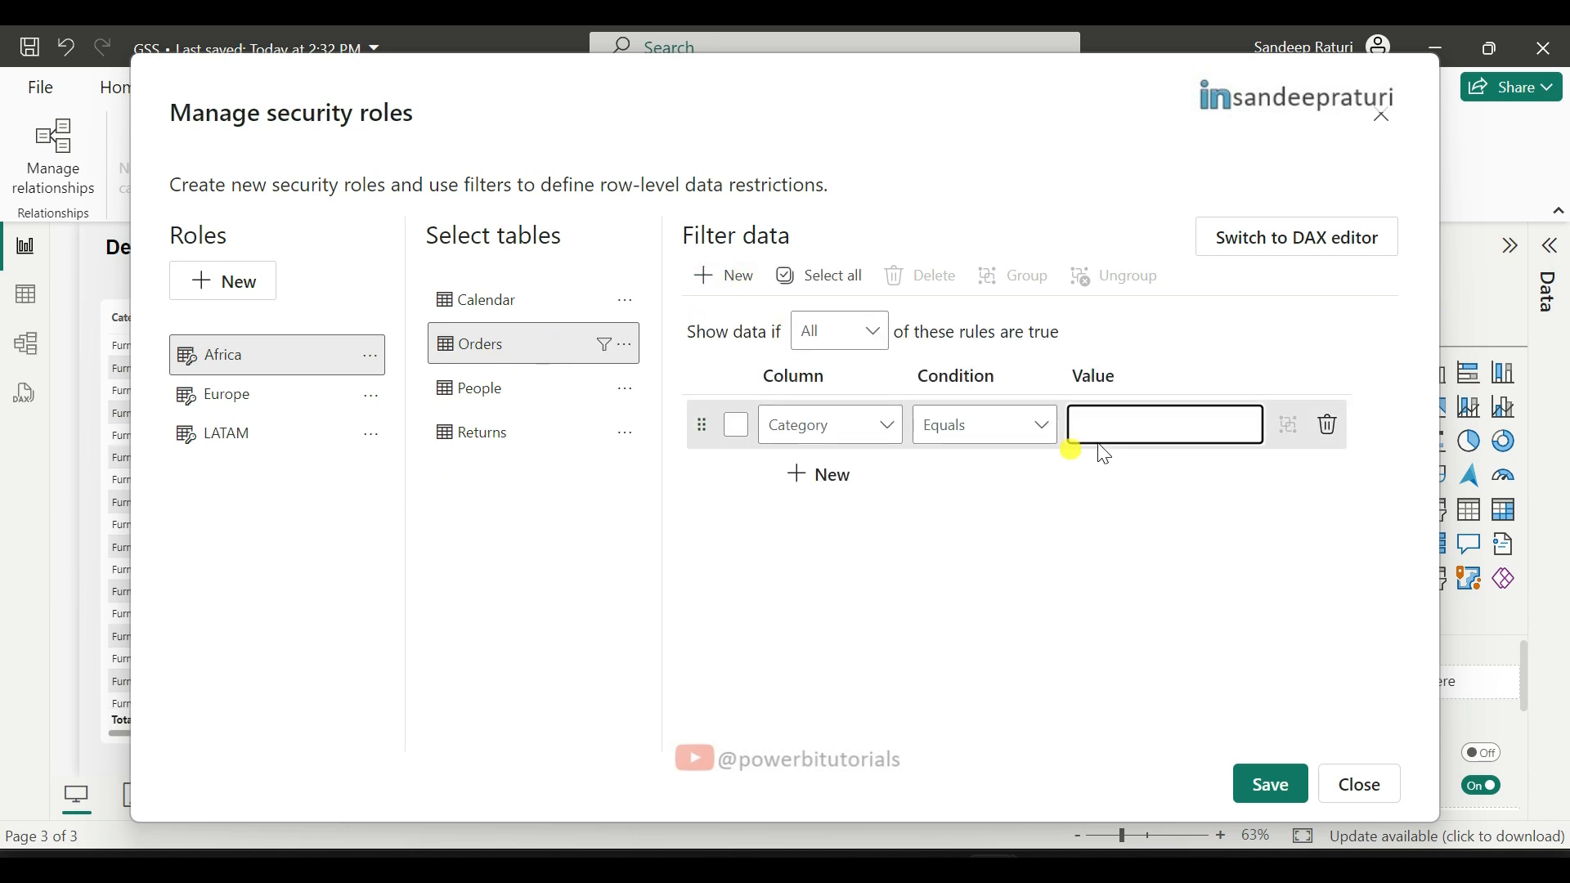
pyautogui.click(797, 425)
pyautogui.click(693, 704)
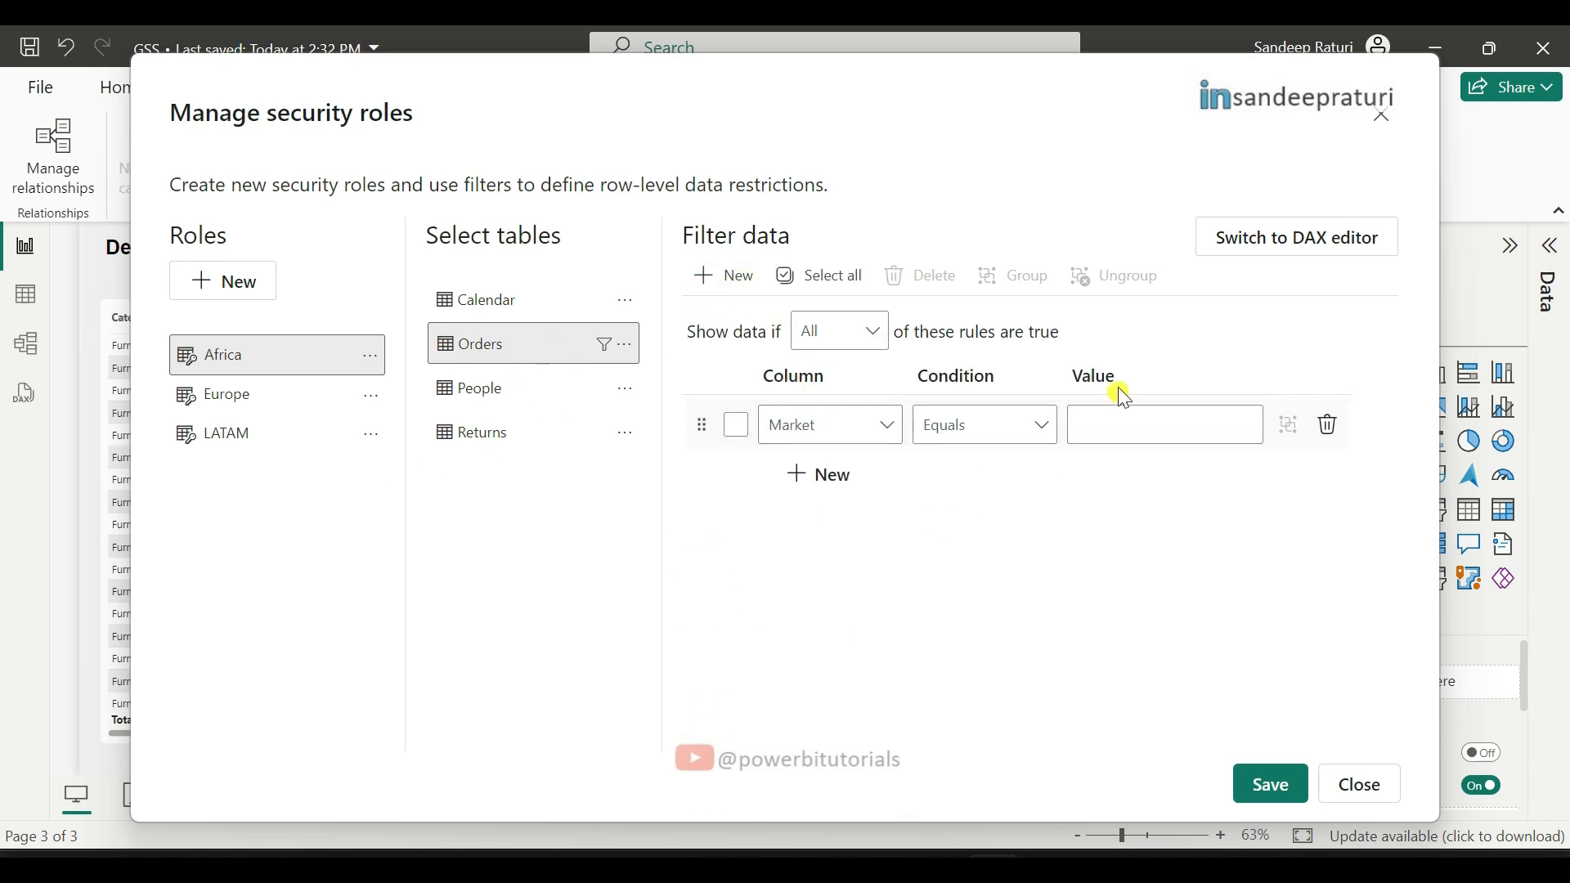
pyautogui.click(1114, 422)
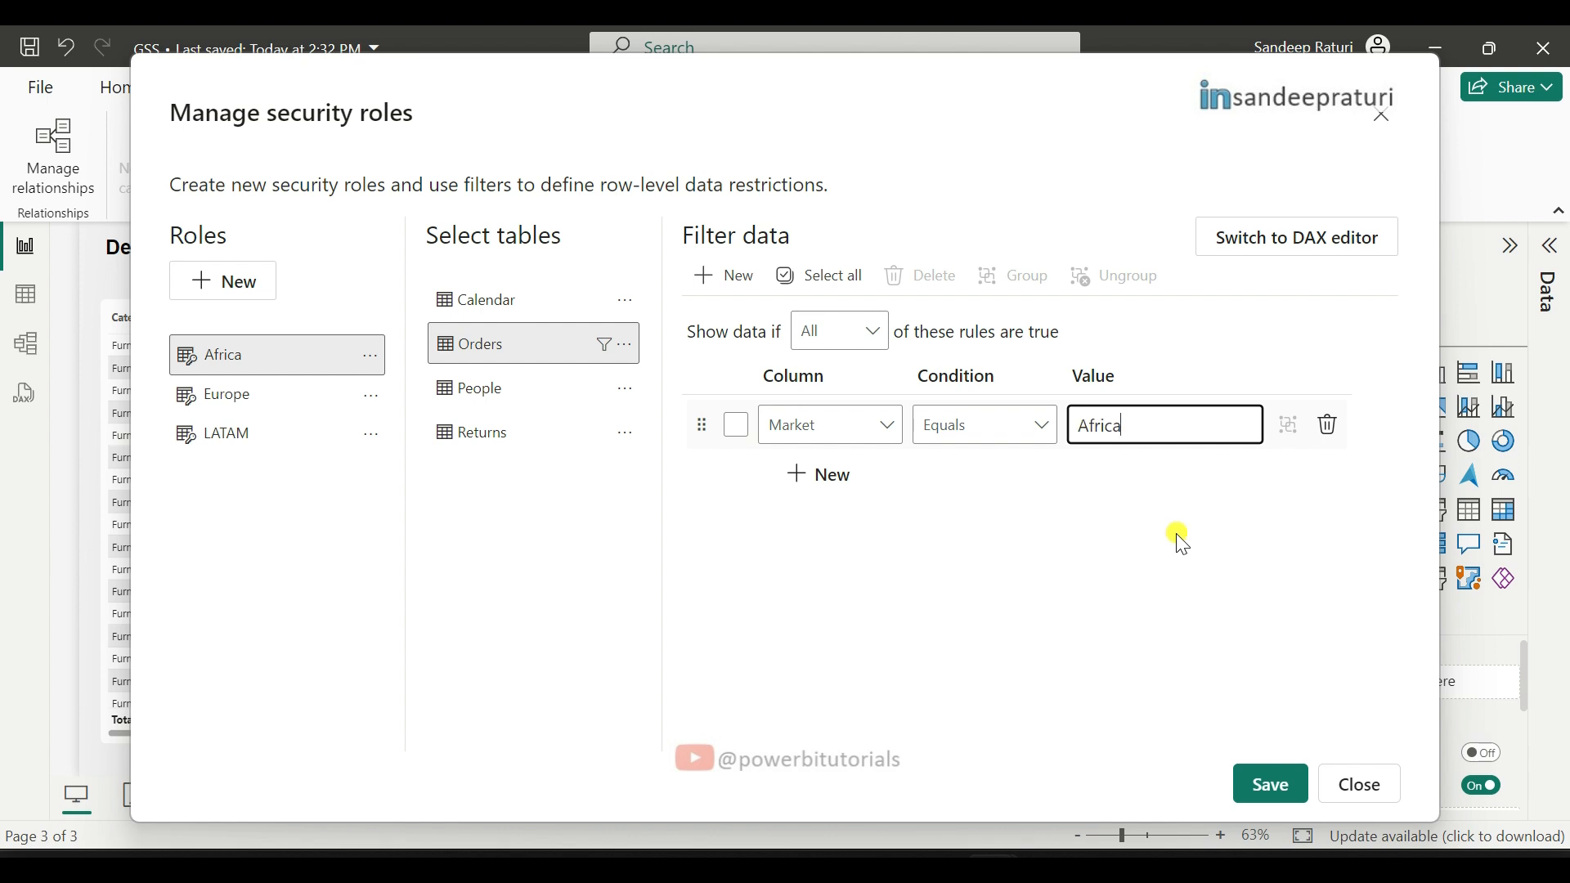
# Step: Add a fourth security role named Asia Pacific, with the name copied from the market list in Colors.txt
pyautogui.click(265, 295)
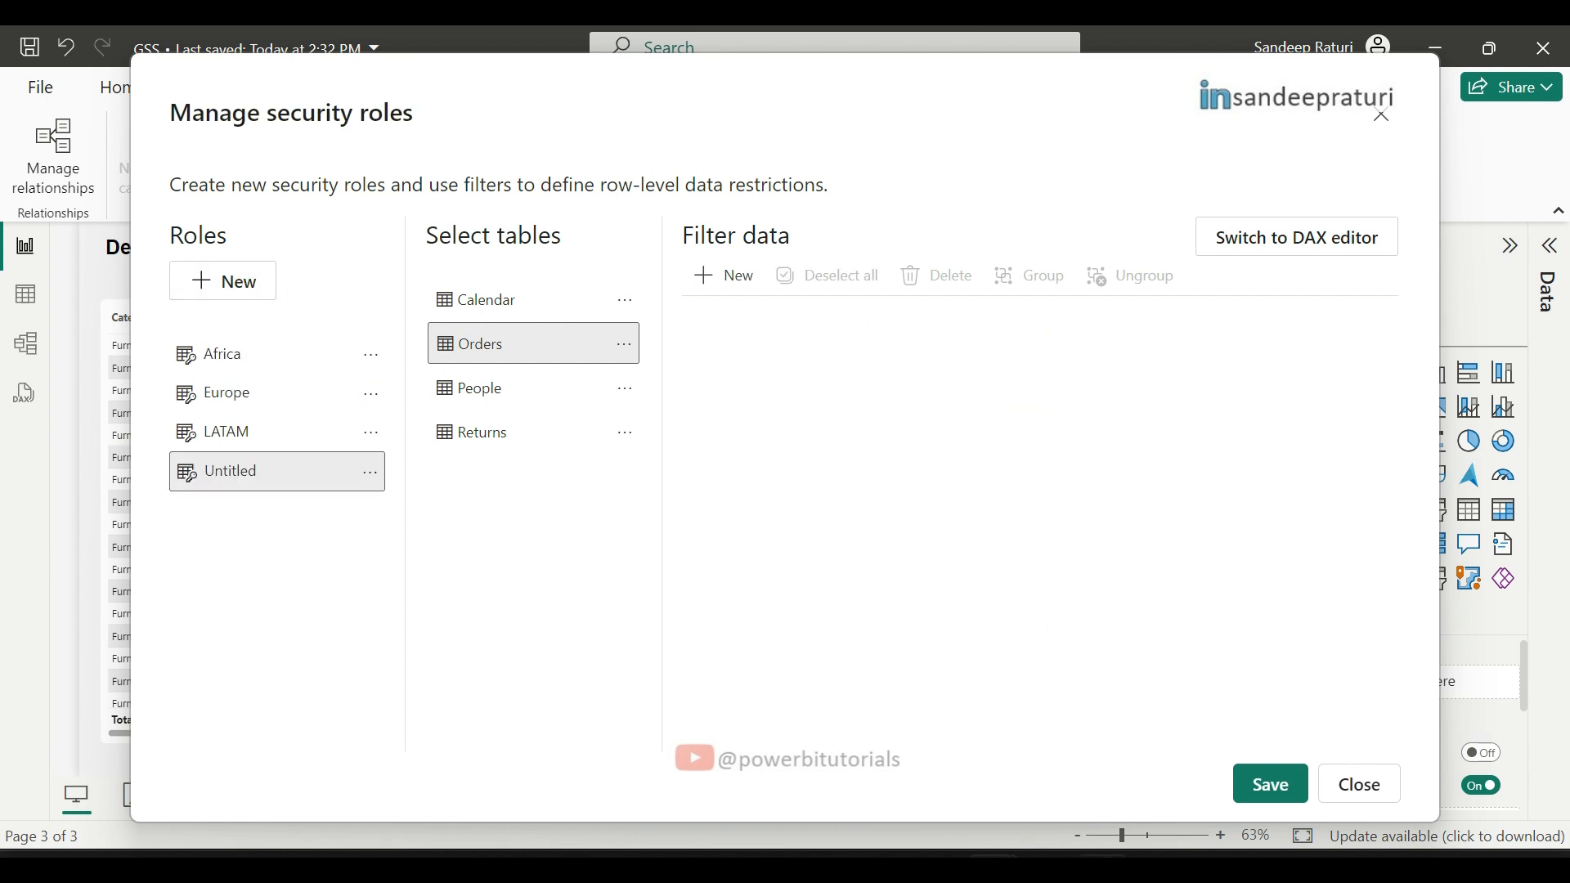
pyautogui.hotkey('alt', 'Tab')
pyautogui.click(571, 612)
pyautogui.moveTo(578, 587); pyautogui.dragTo(409, 582)
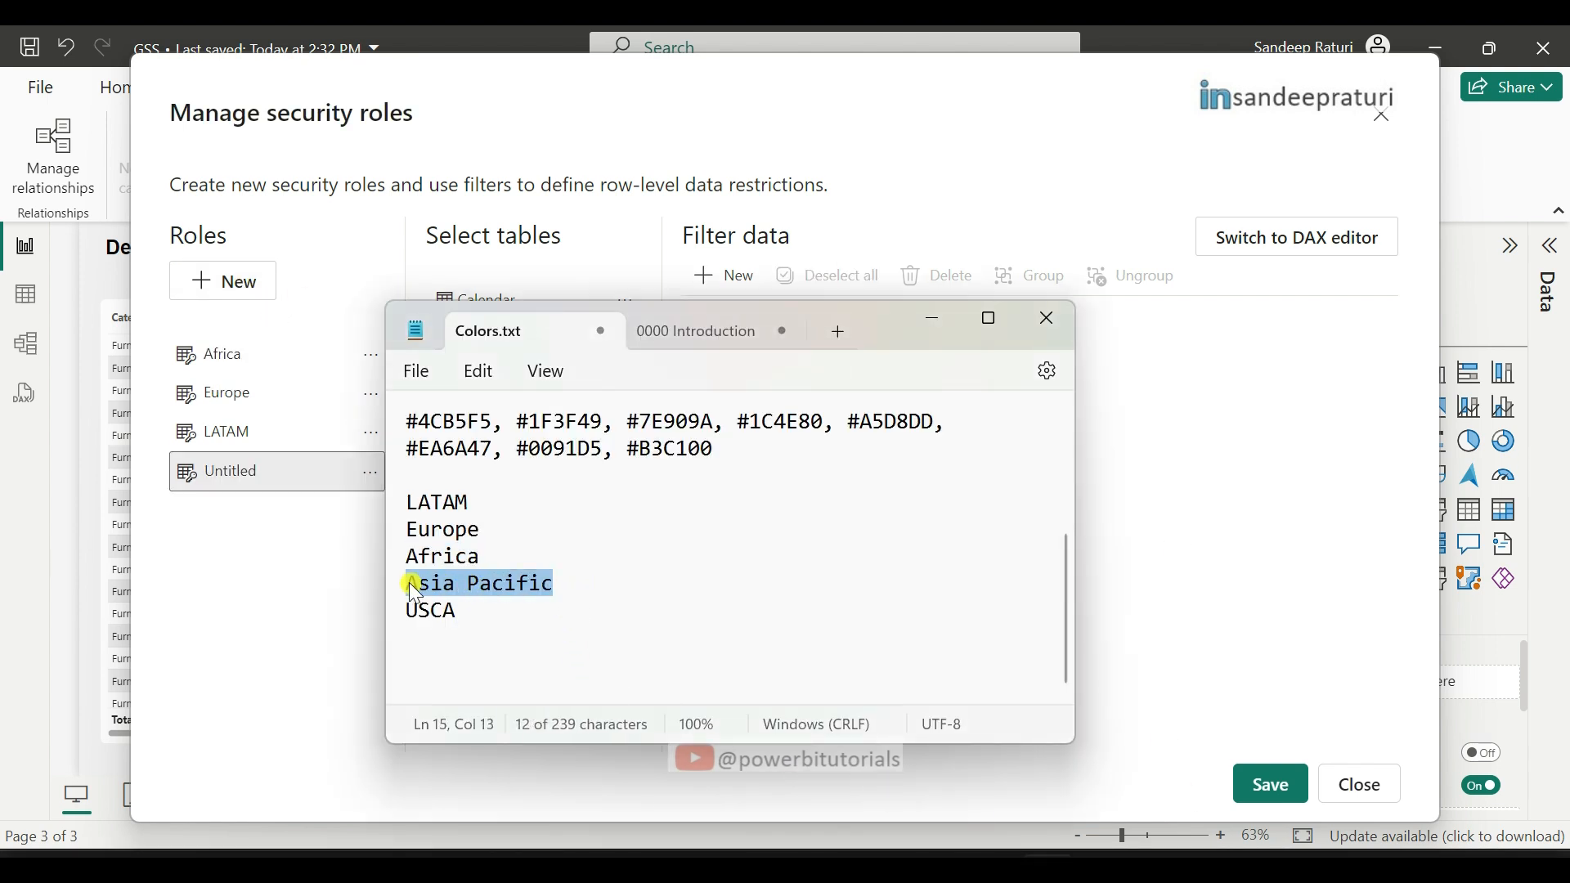
pyautogui.hotkey('ctrl', 'c')
pyautogui.hotkey('alt', 'Tab')
pyautogui.doubleClick(291, 474)
pyautogui.hotkey('ctrl', 'v')
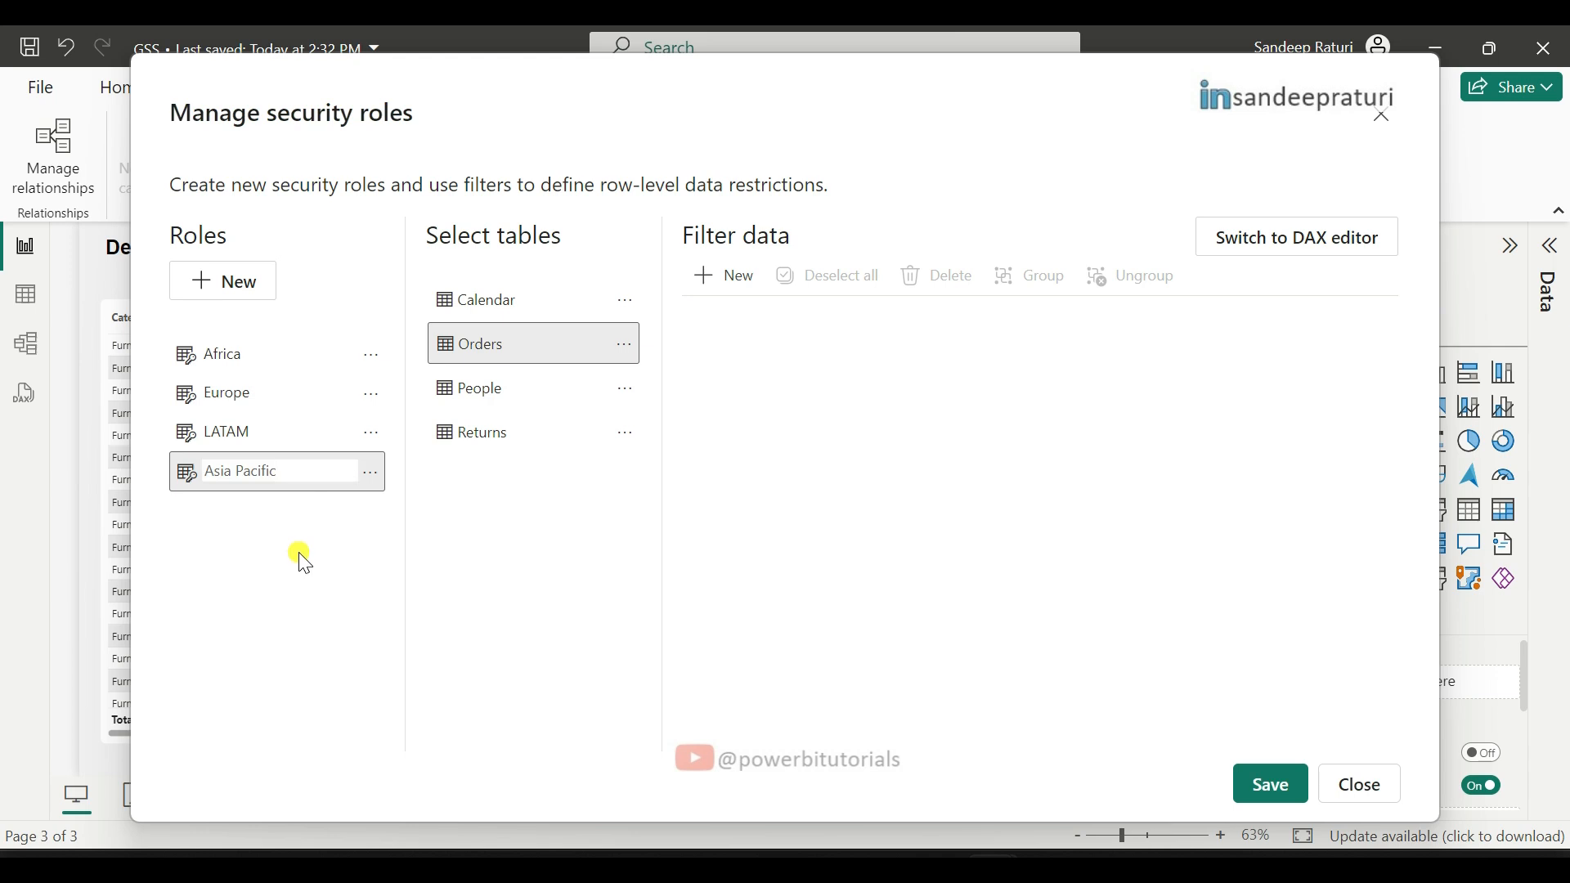
pyautogui.click(301, 560)
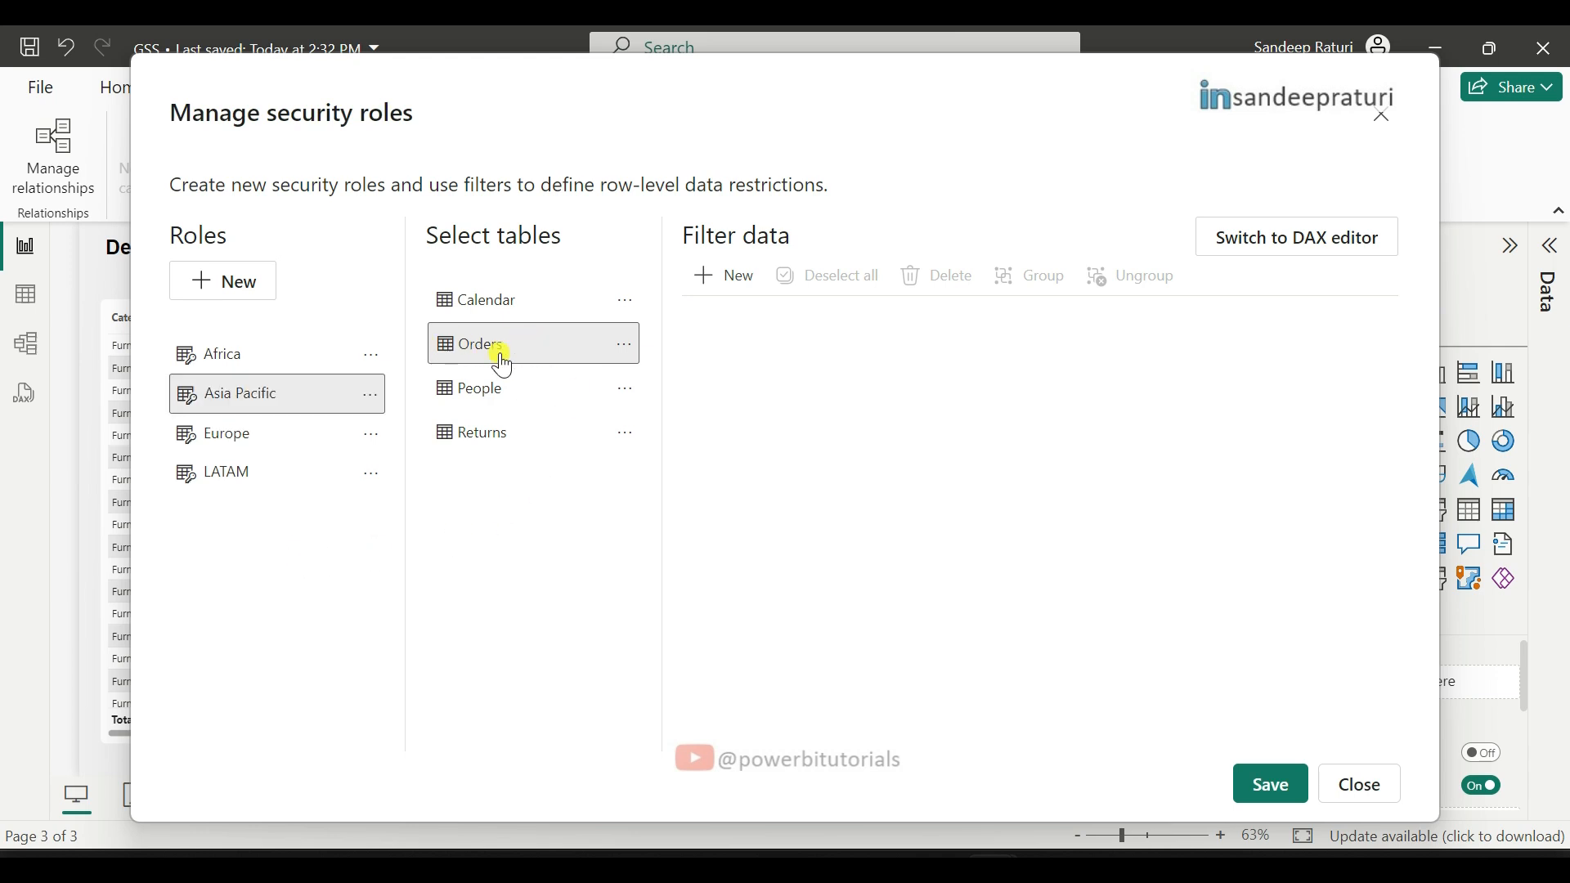
# Step: Give the Asia Pacific role an Orders table filter rule where Market equals Asia Pacific
pyautogui.click(719, 277)
pyautogui.click(843, 426)
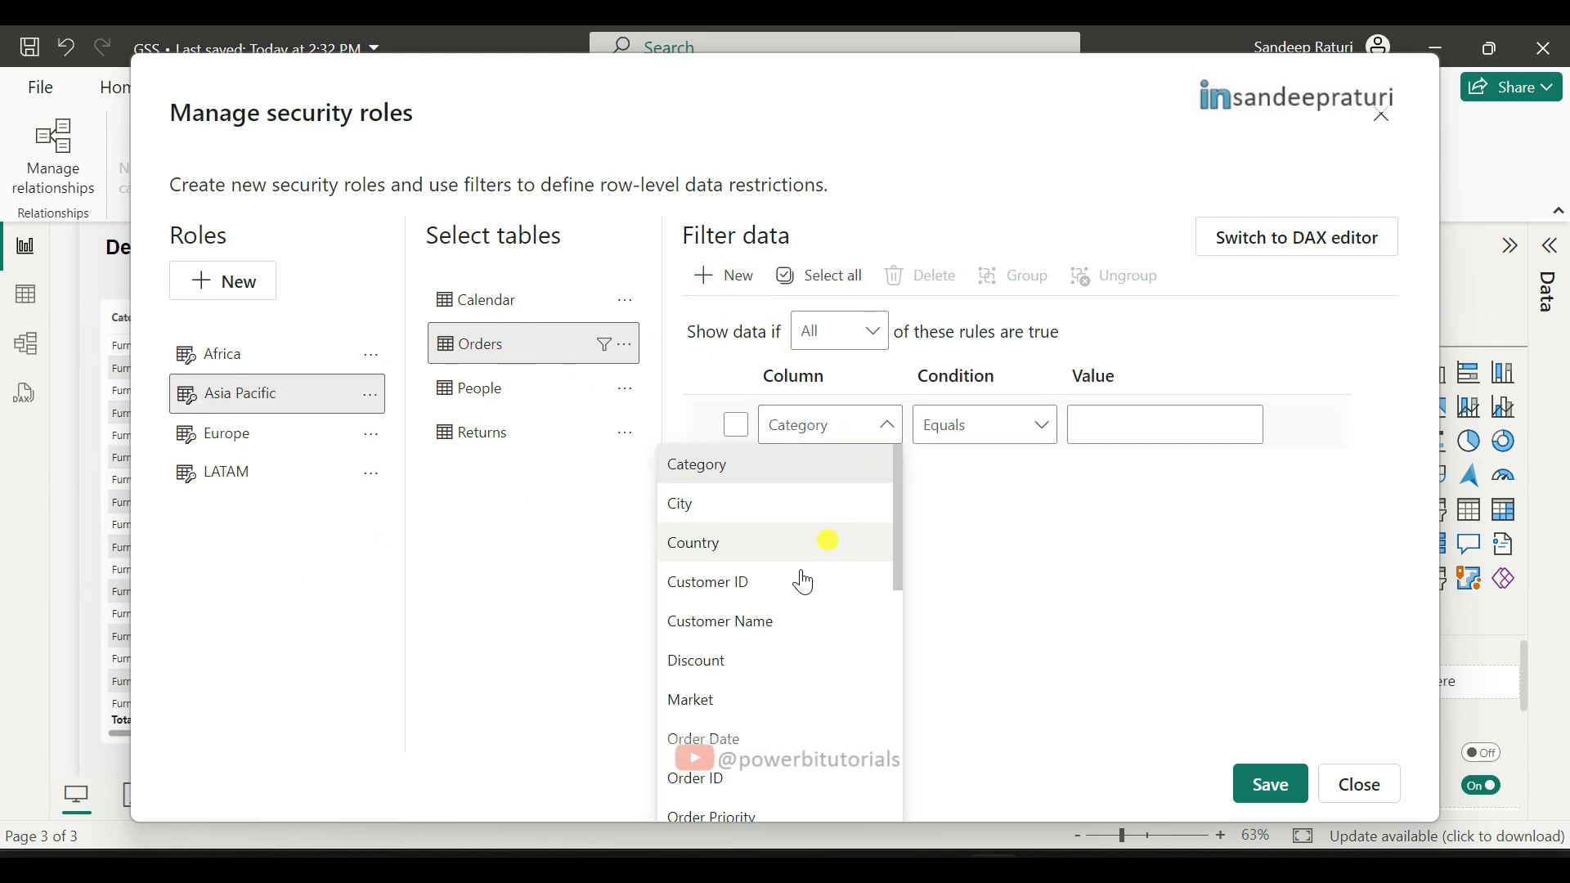
pyautogui.click(732, 701)
pyautogui.click(1104, 424)
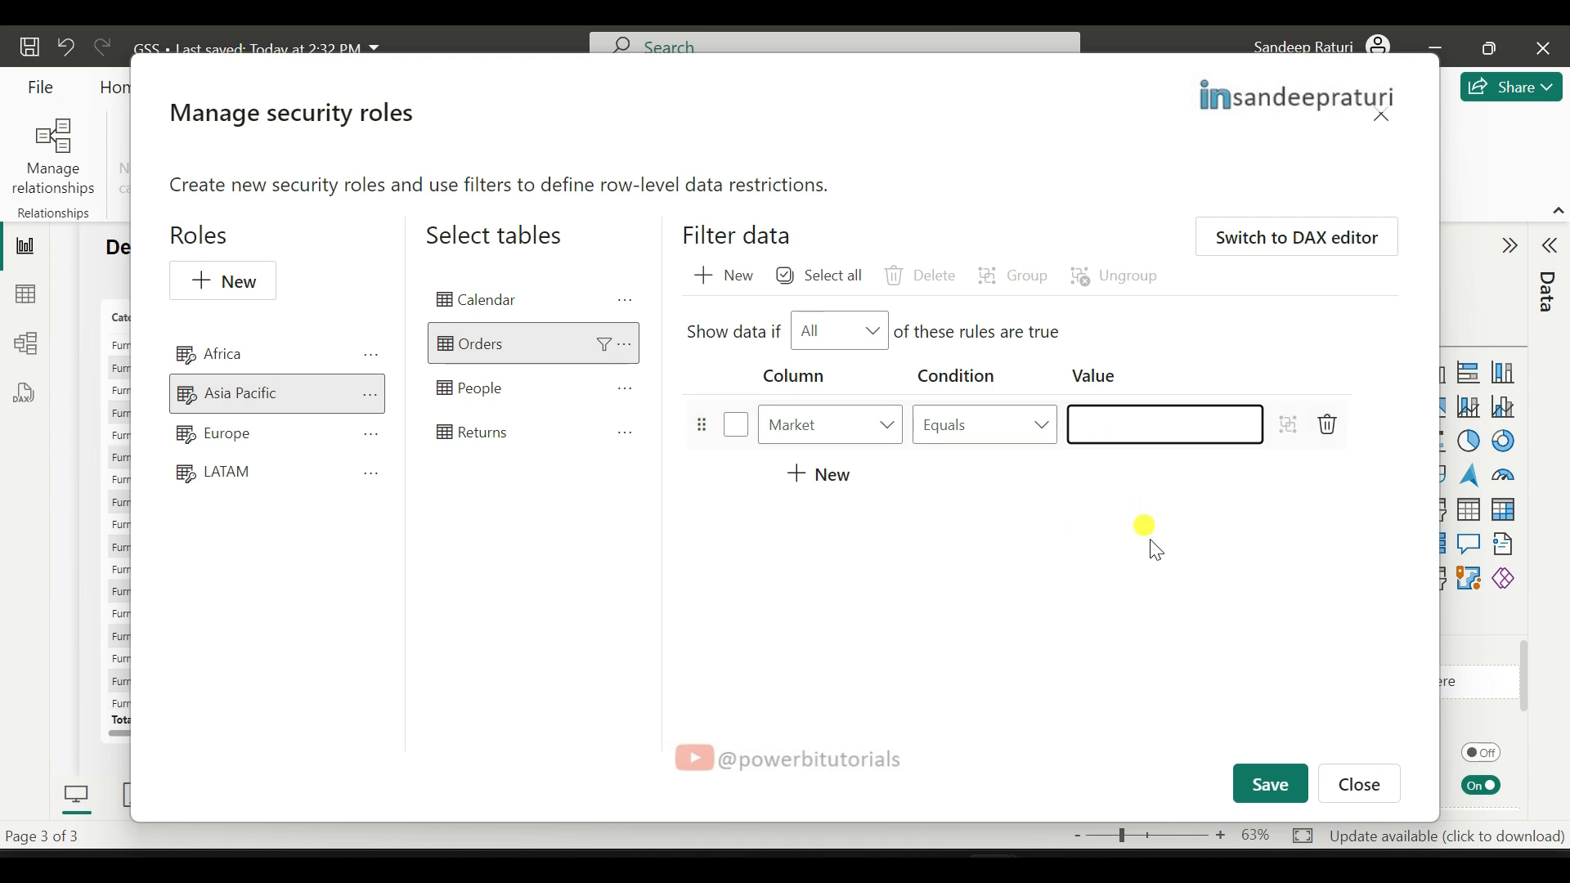
pyautogui.write('Asia Pacific')
pyautogui.click(1153, 567)
# Step: Add a fifth security role named USCA, with the name copied from the market list in Colors.txt
pyautogui.click(238, 290)
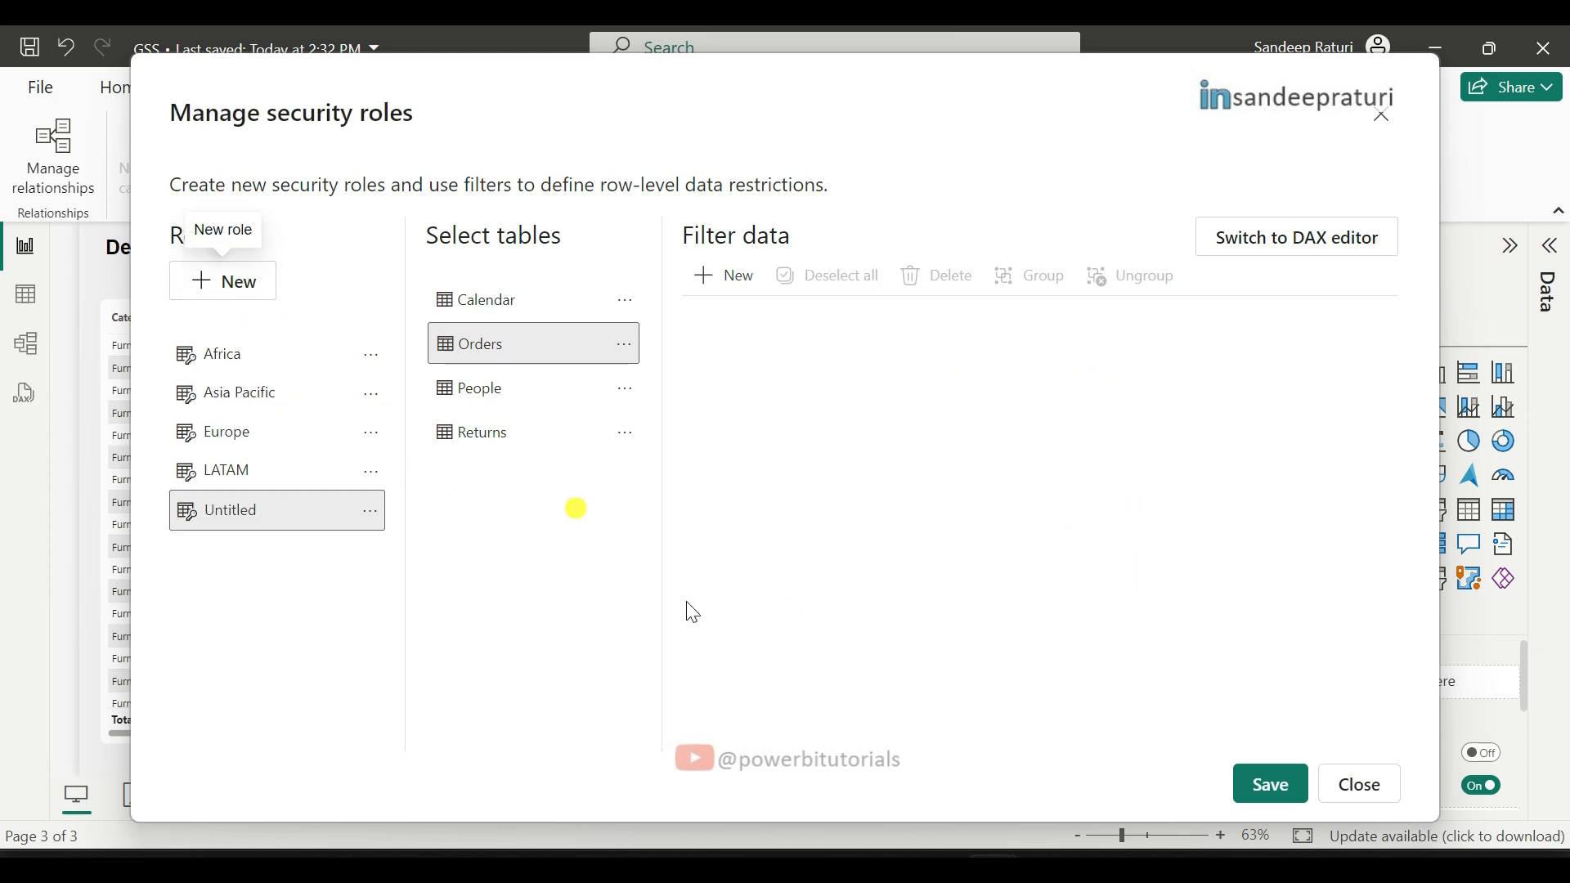
pyautogui.click(1046, 869)
pyautogui.click(450, 615)
pyautogui.doubleClick(442, 616)
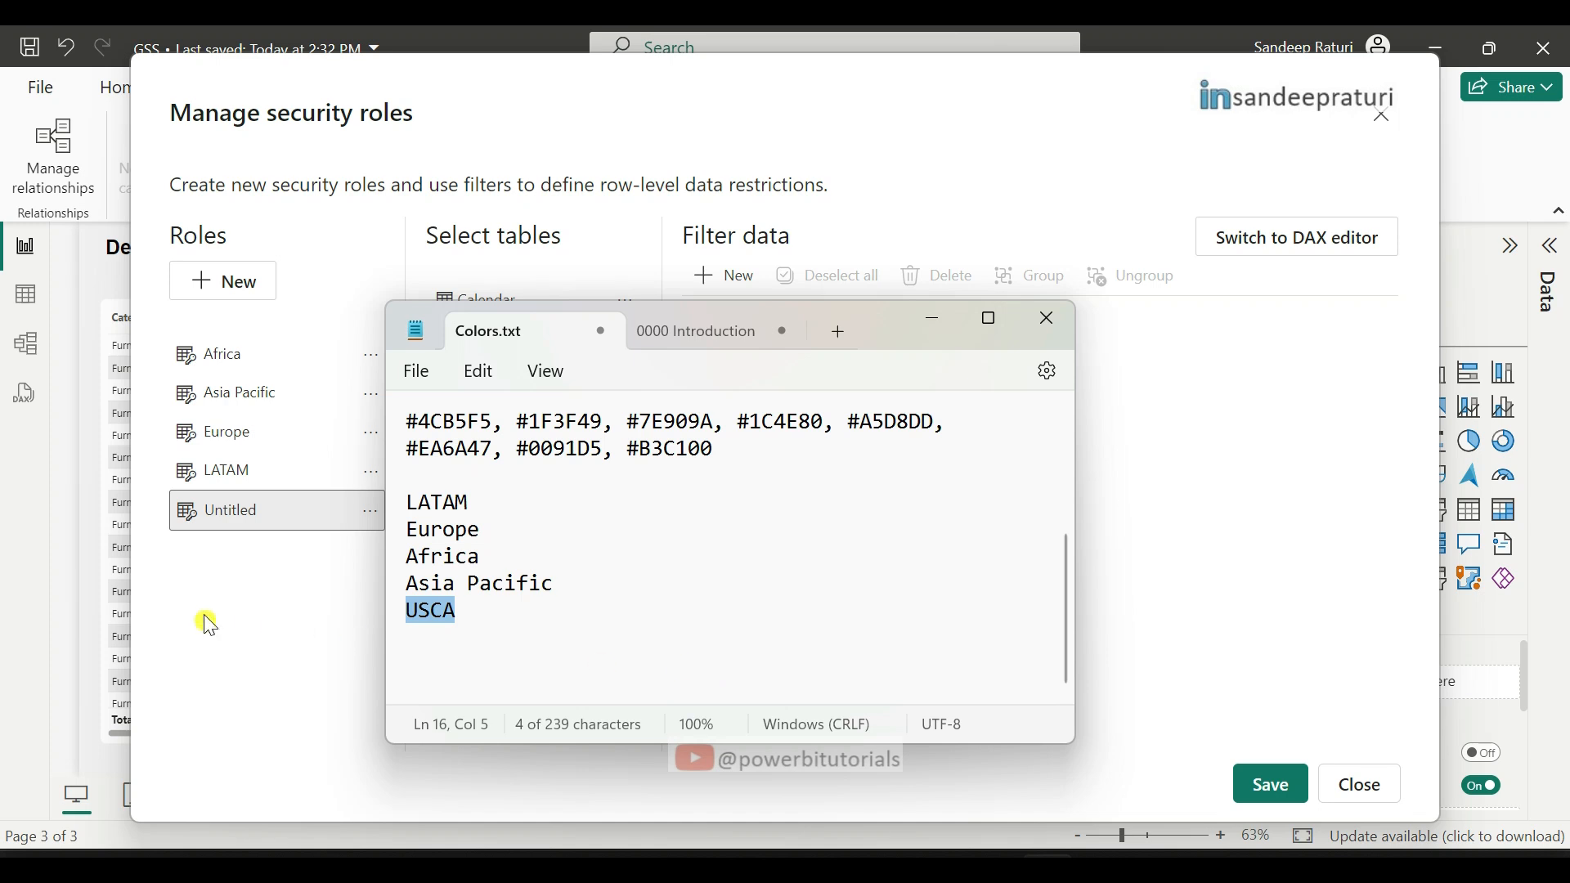
pyautogui.click(294, 508)
pyautogui.doubleClick(295, 508)
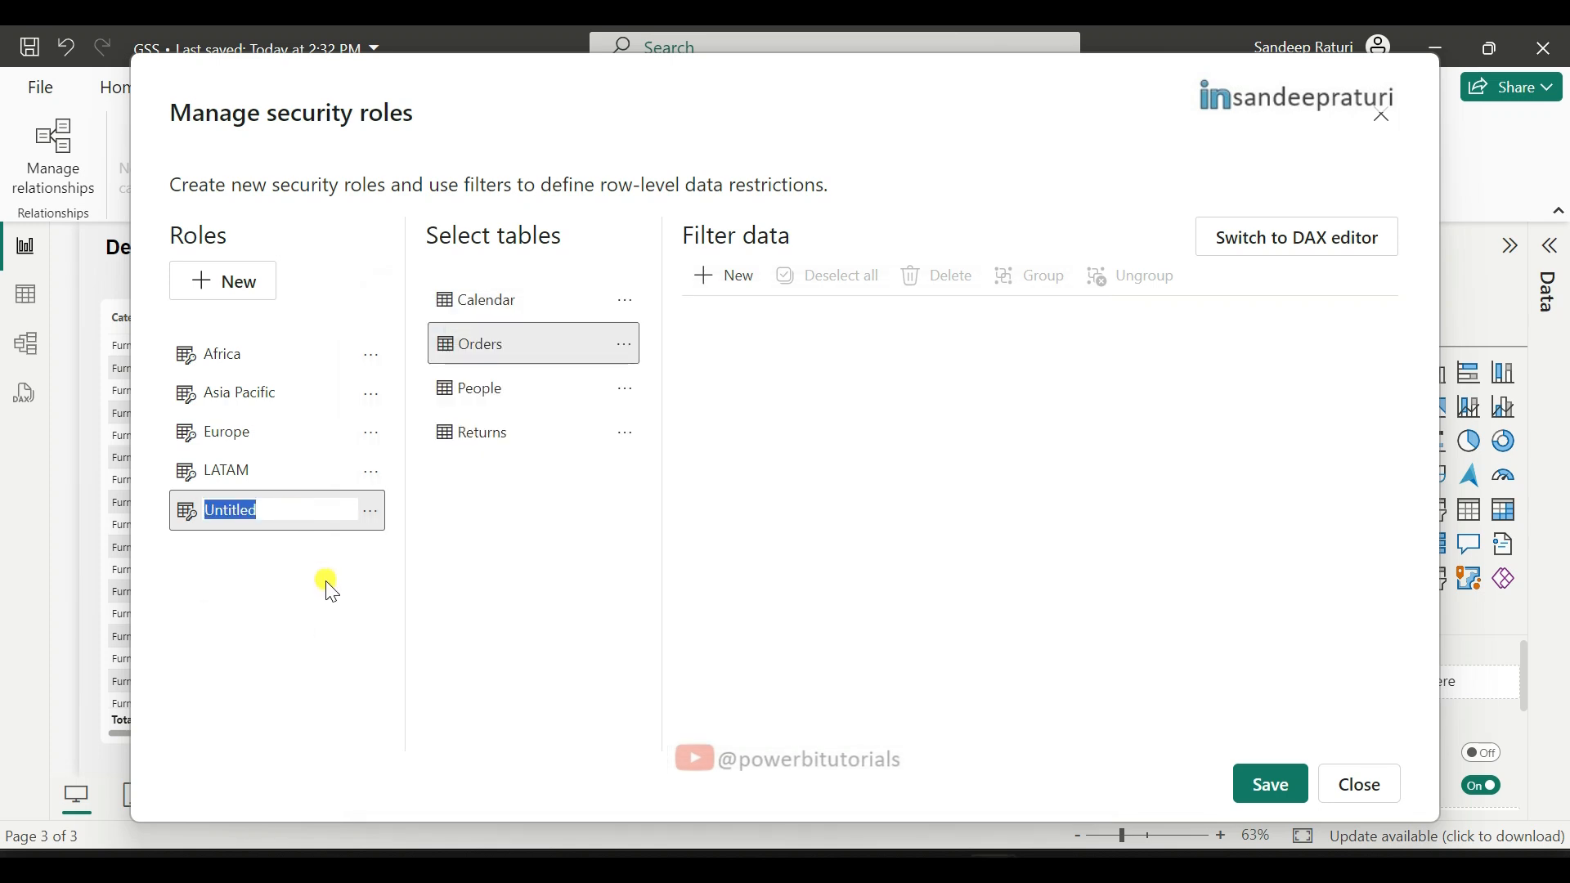
pyautogui.hotkey('ctrl', 'v')
pyautogui.press('Return')
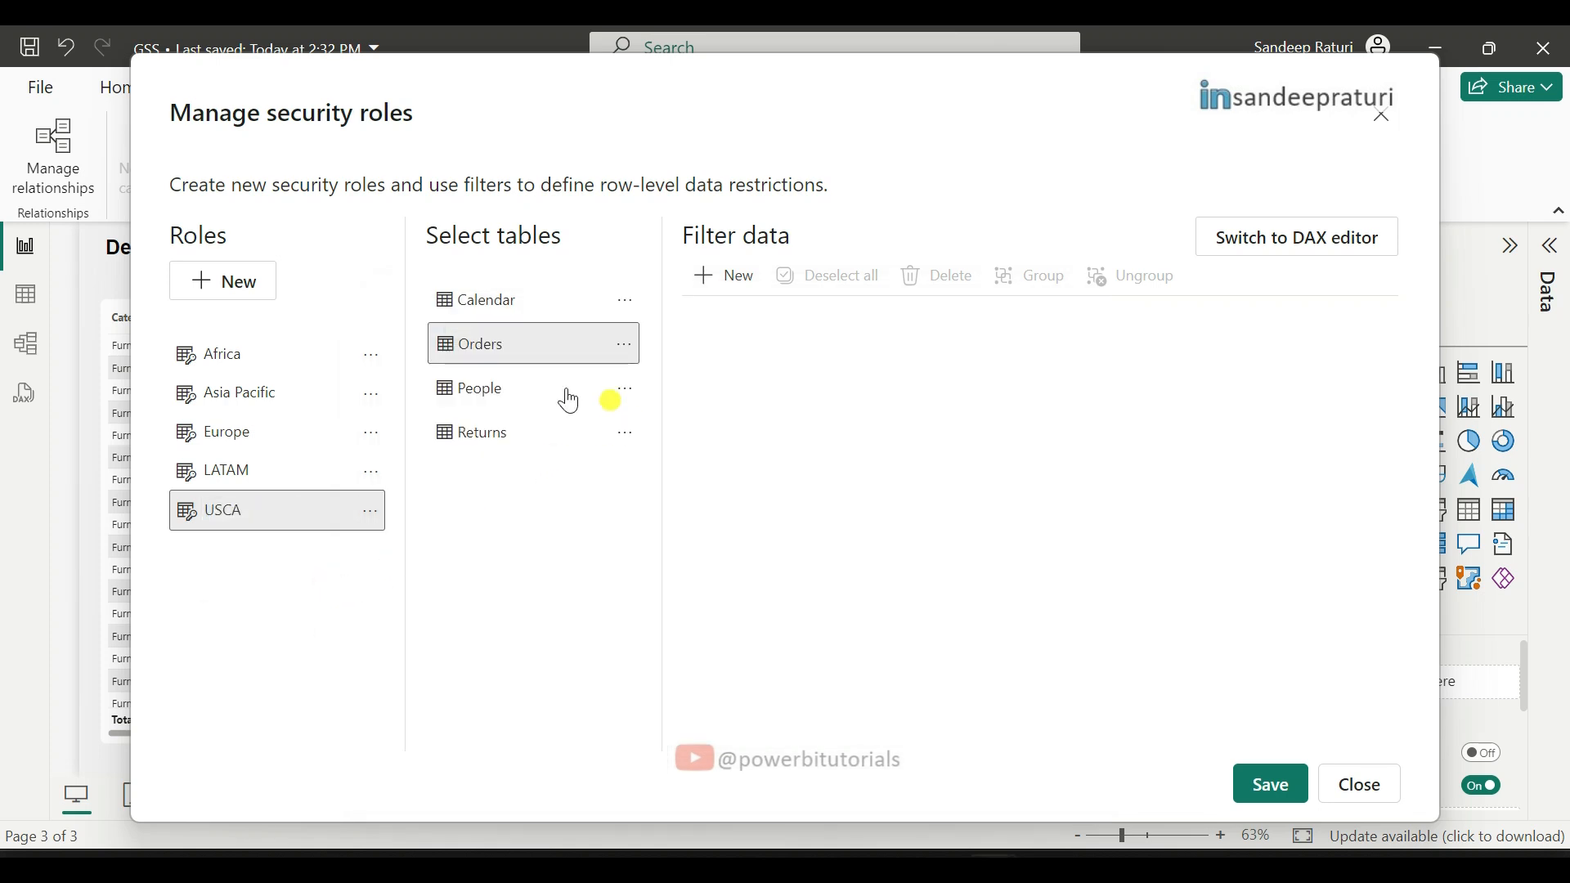
# Step: Give the USCA role an Orders table filter rule where Market equals USCA, and save all the role changes
pyautogui.click(733, 300)
pyautogui.click(875, 440)
pyautogui.click(781, 695)
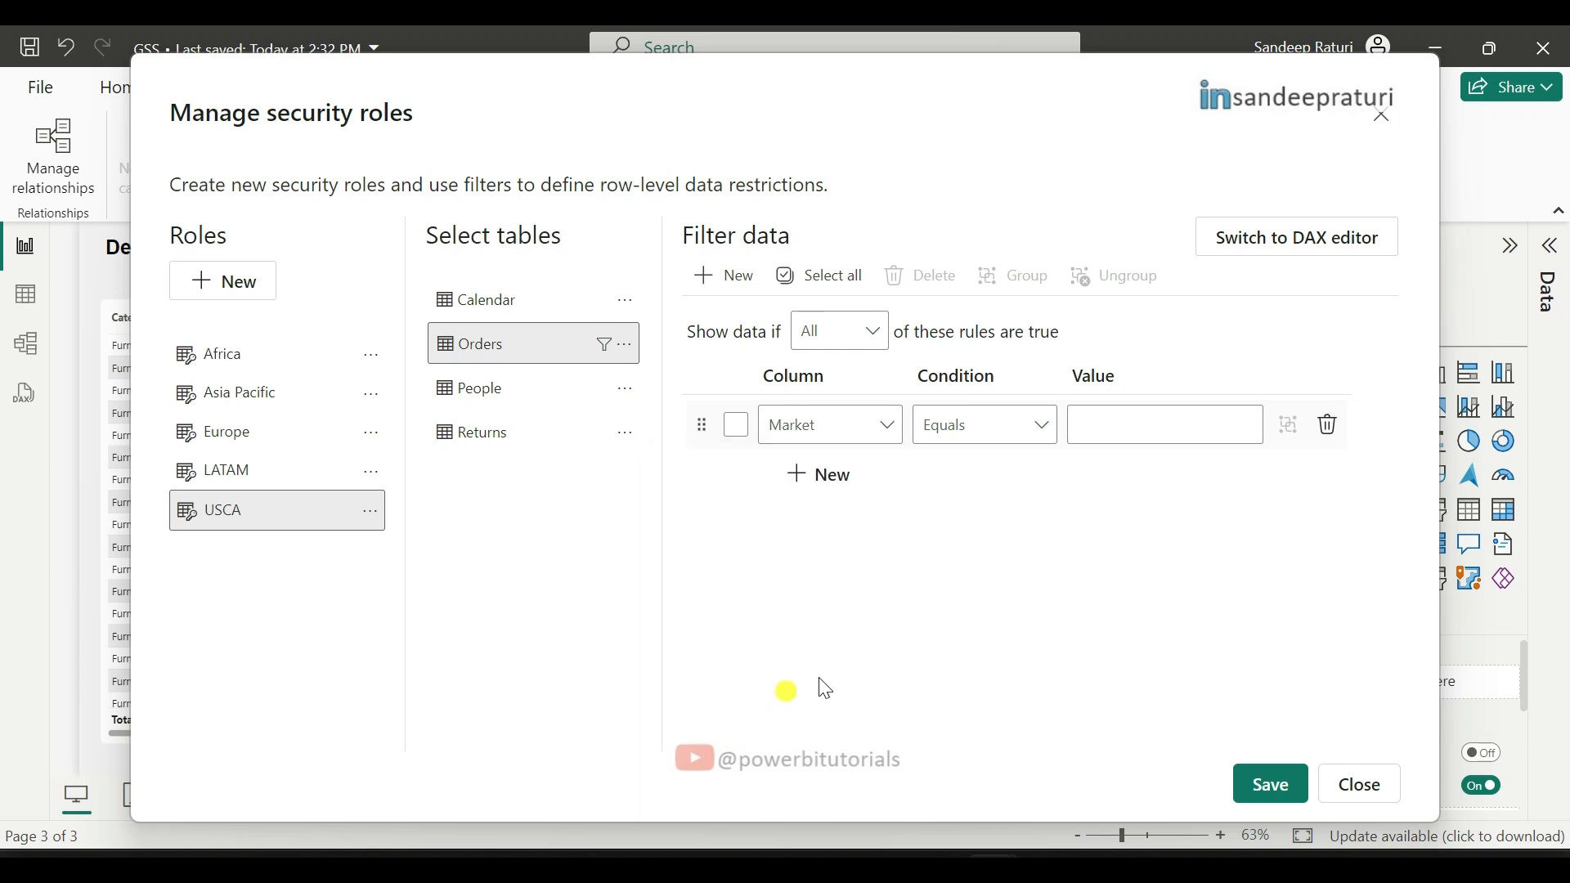
pyautogui.click(1131, 423)
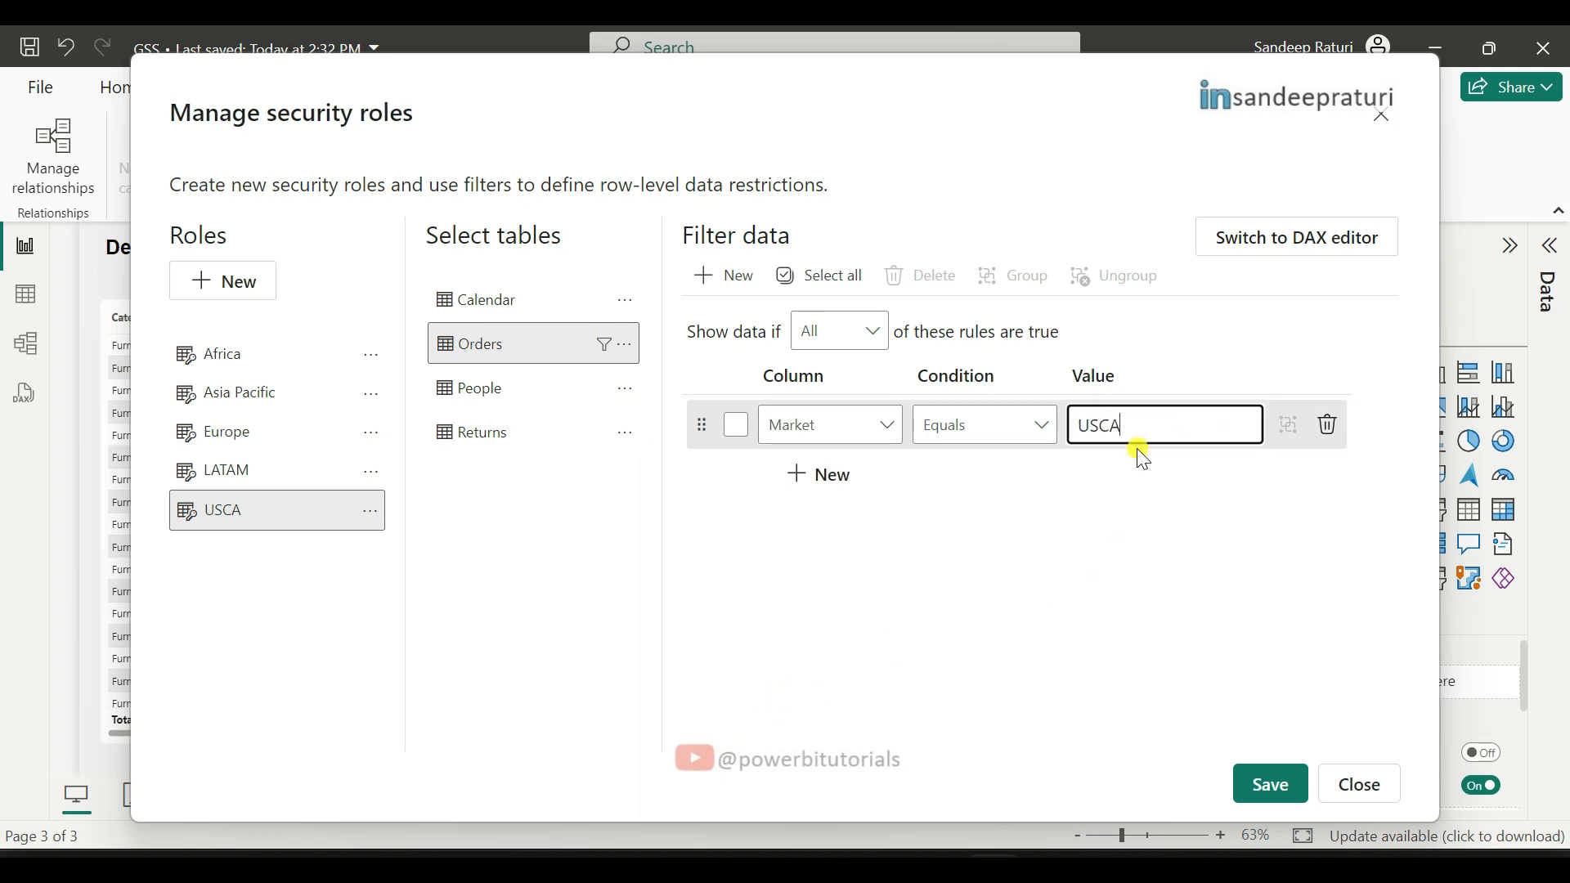
pyautogui.click(1144, 602)
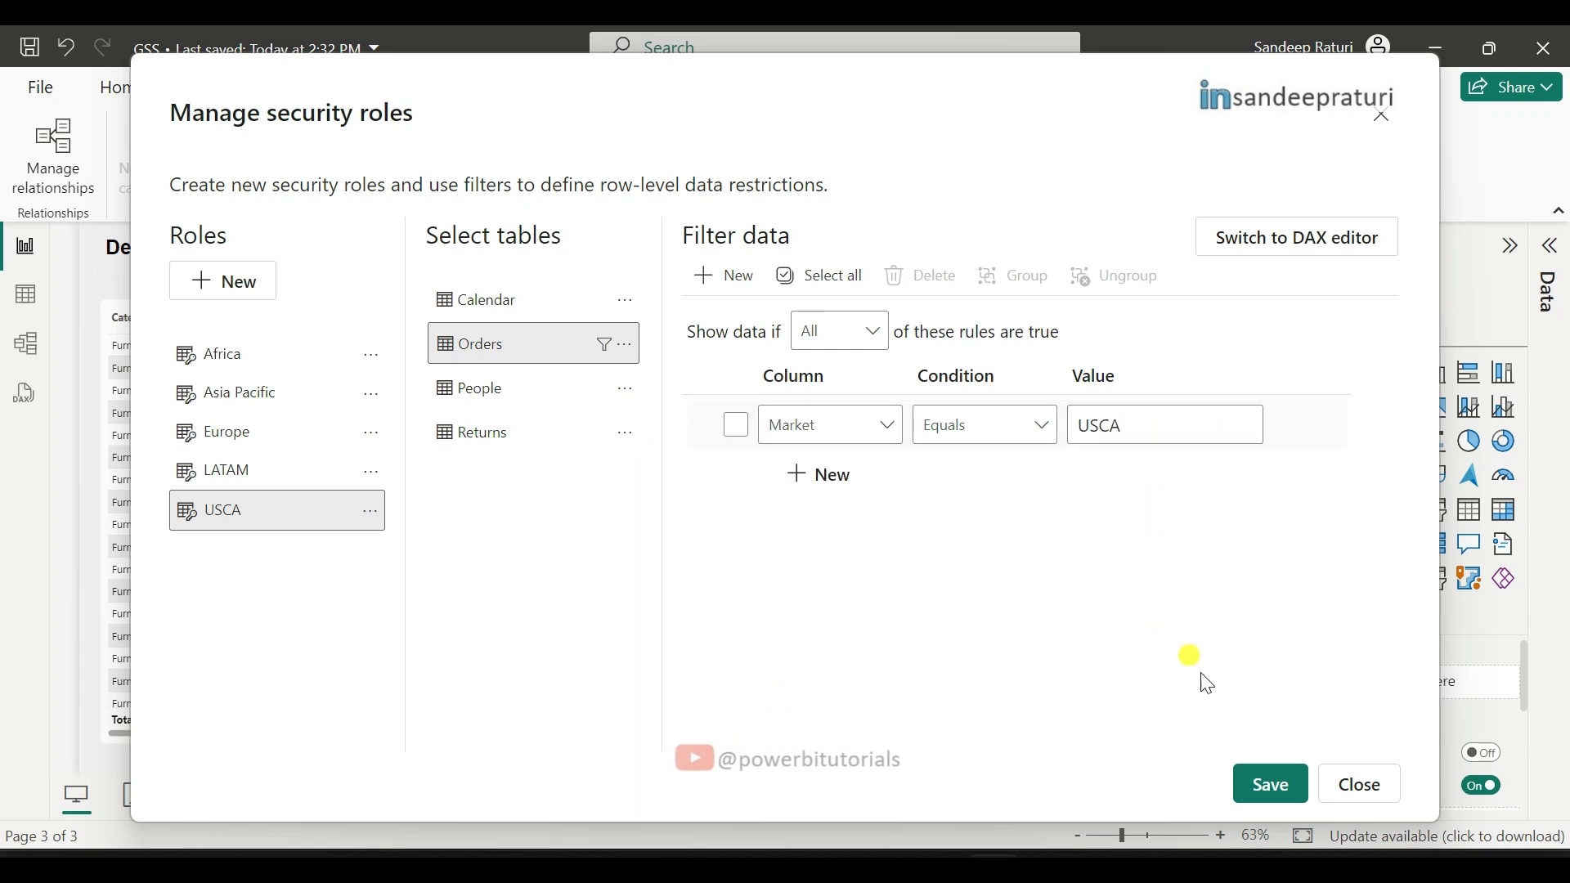
pyautogui.click(1269, 792)
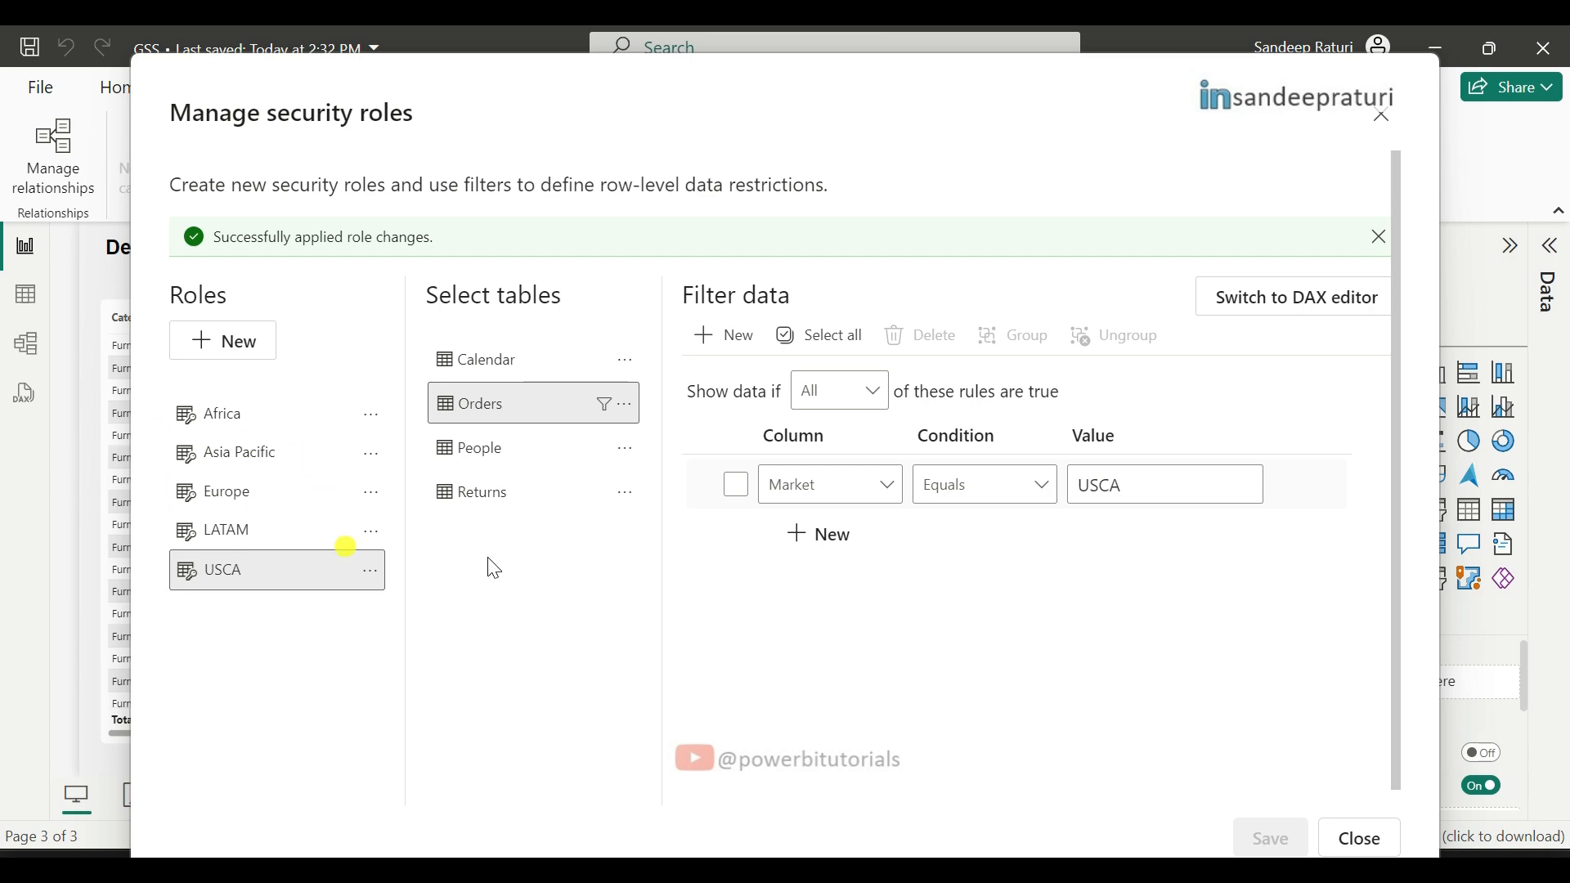
pyautogui.click(1381, 849)
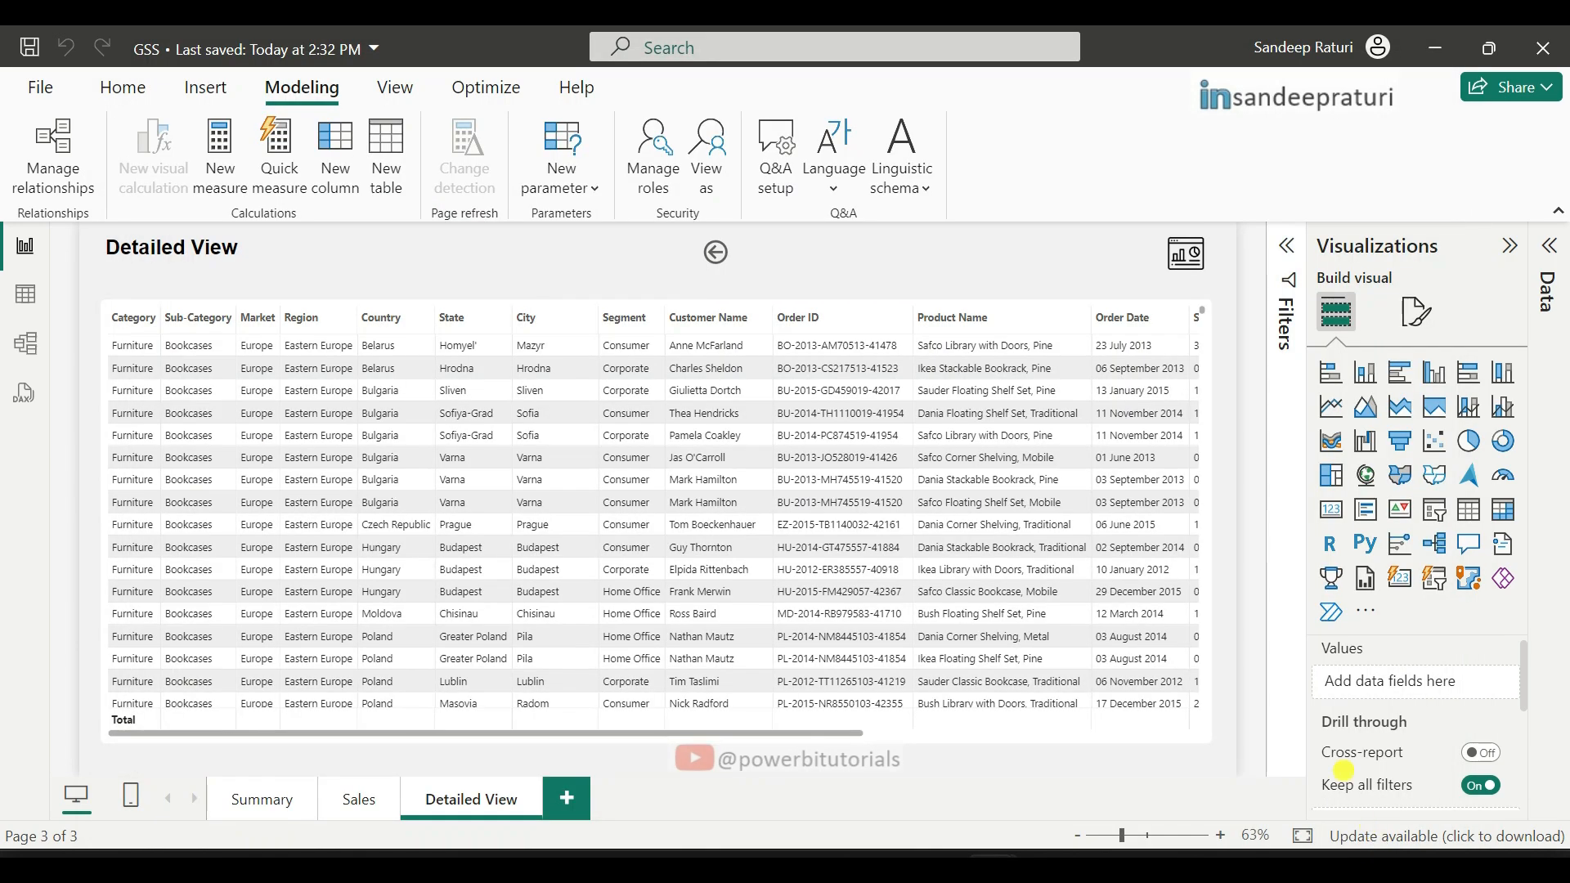
# Step: View the Summary page as the Africa role and check which markets its Market slicer offers
pyautogui.click(258, 799)
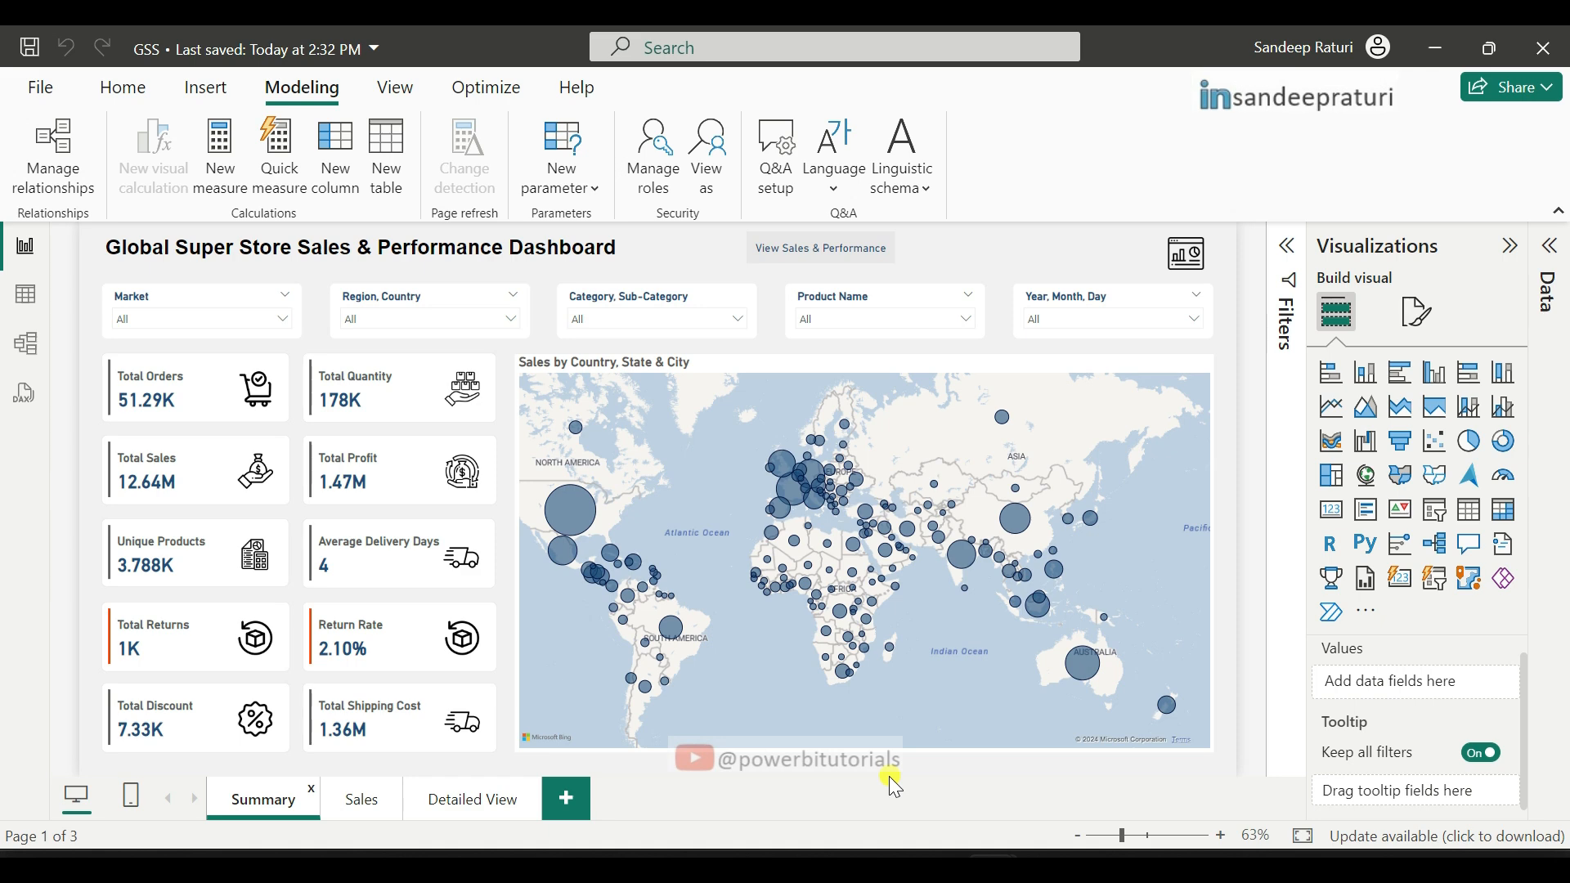
pyautogui.click(710, 147)
pyautogui.click(614, 366)
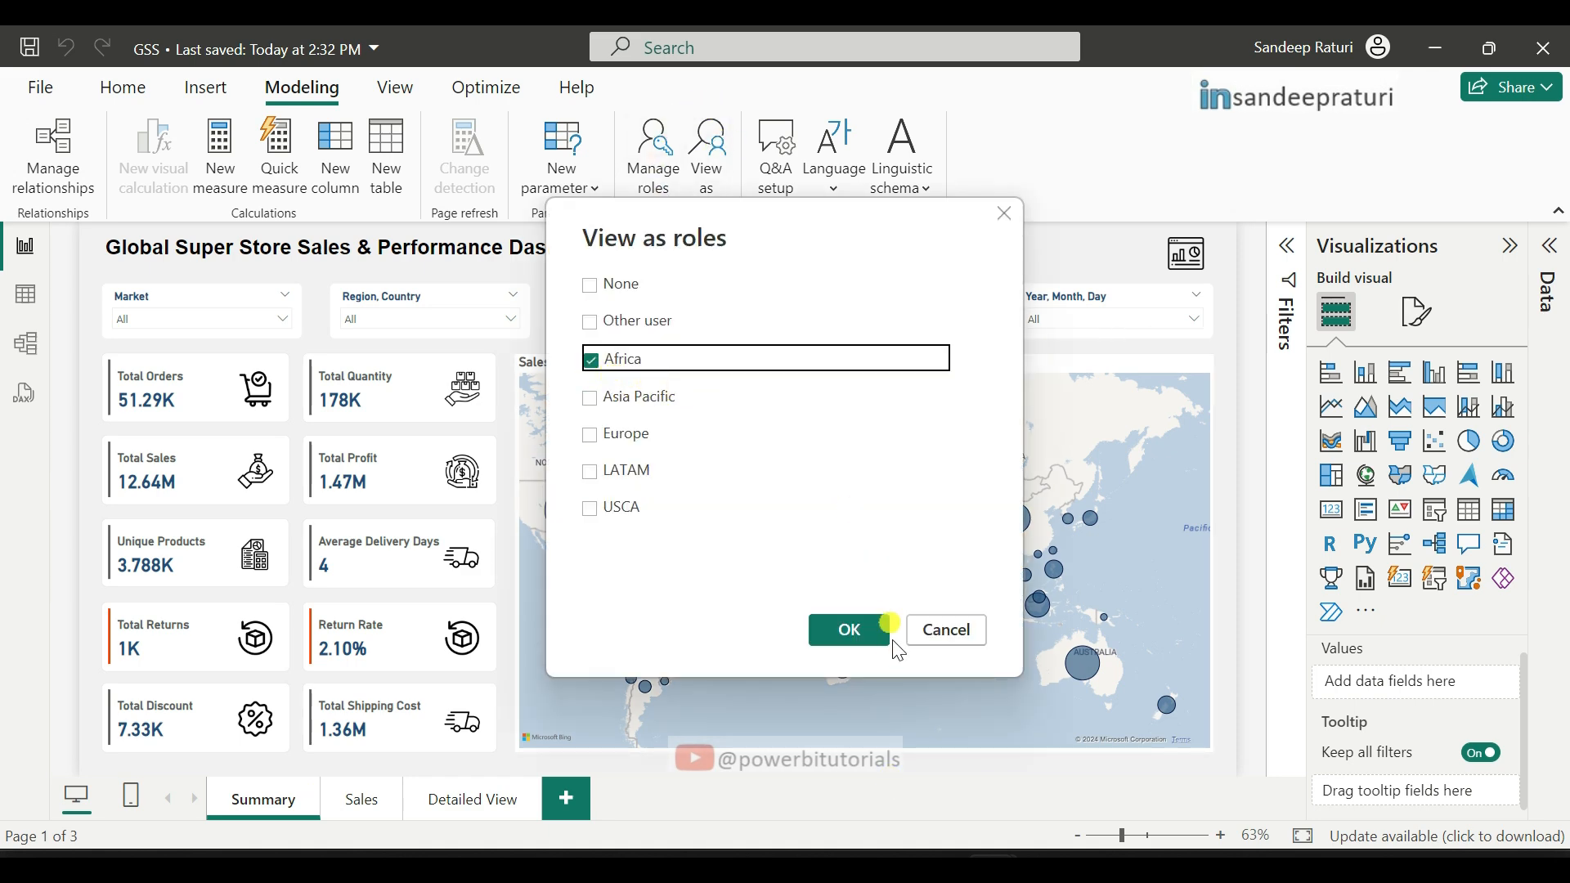
pyautogui.click(855, 631)
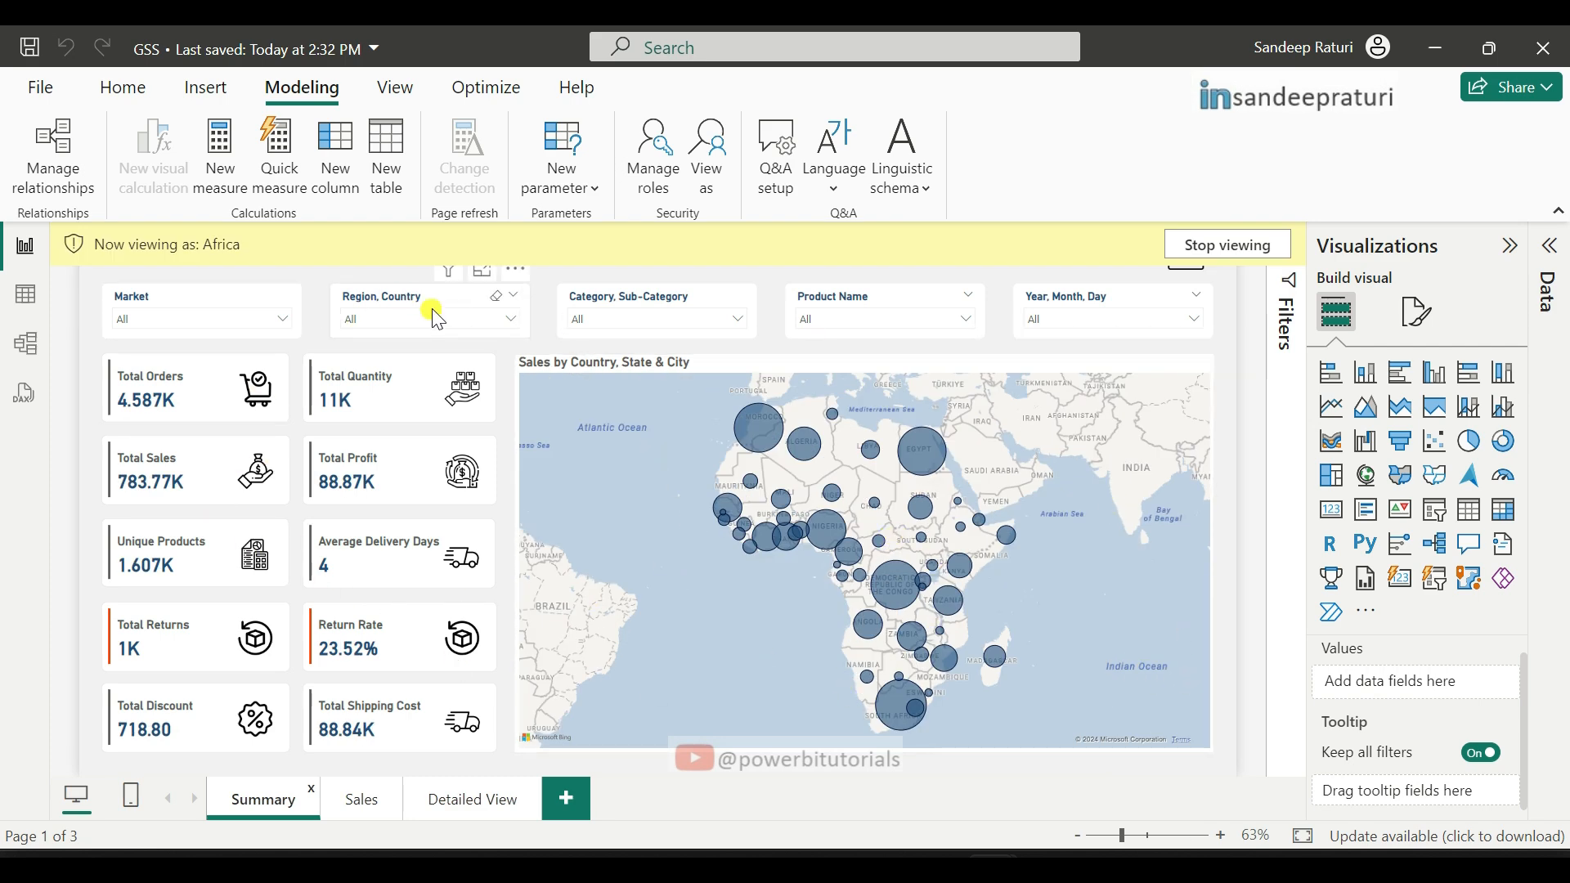
pyautogui.click(189, 319)
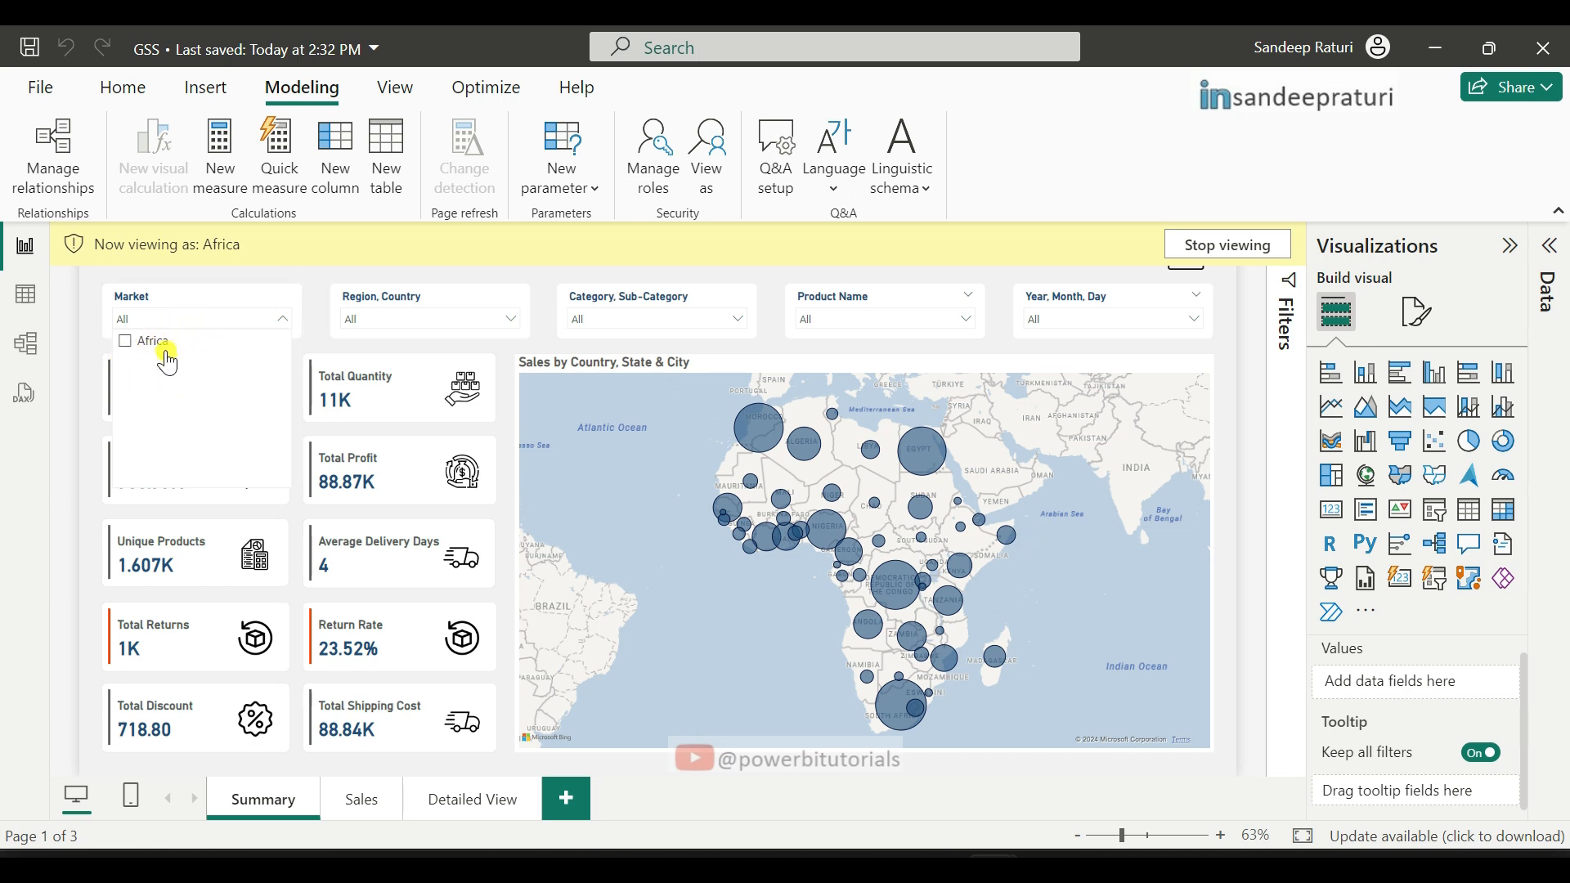
pyautogui.click(90, 362)
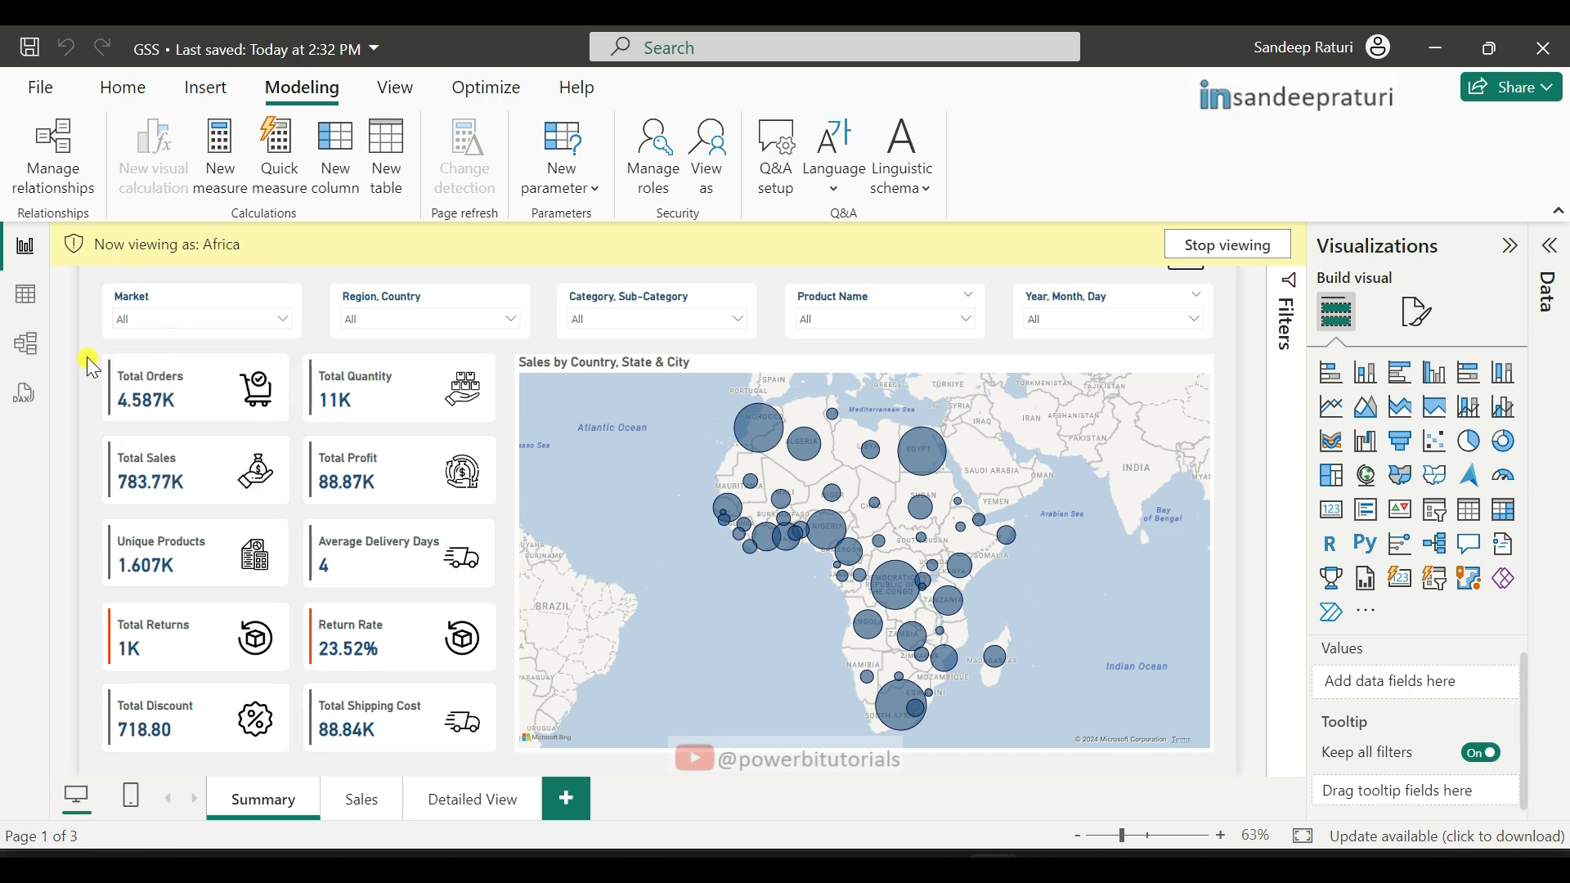
# Step: Check the Sales page's Market slicer under the Africa role and return to the Summary page
pyautogui.click(362, 802)
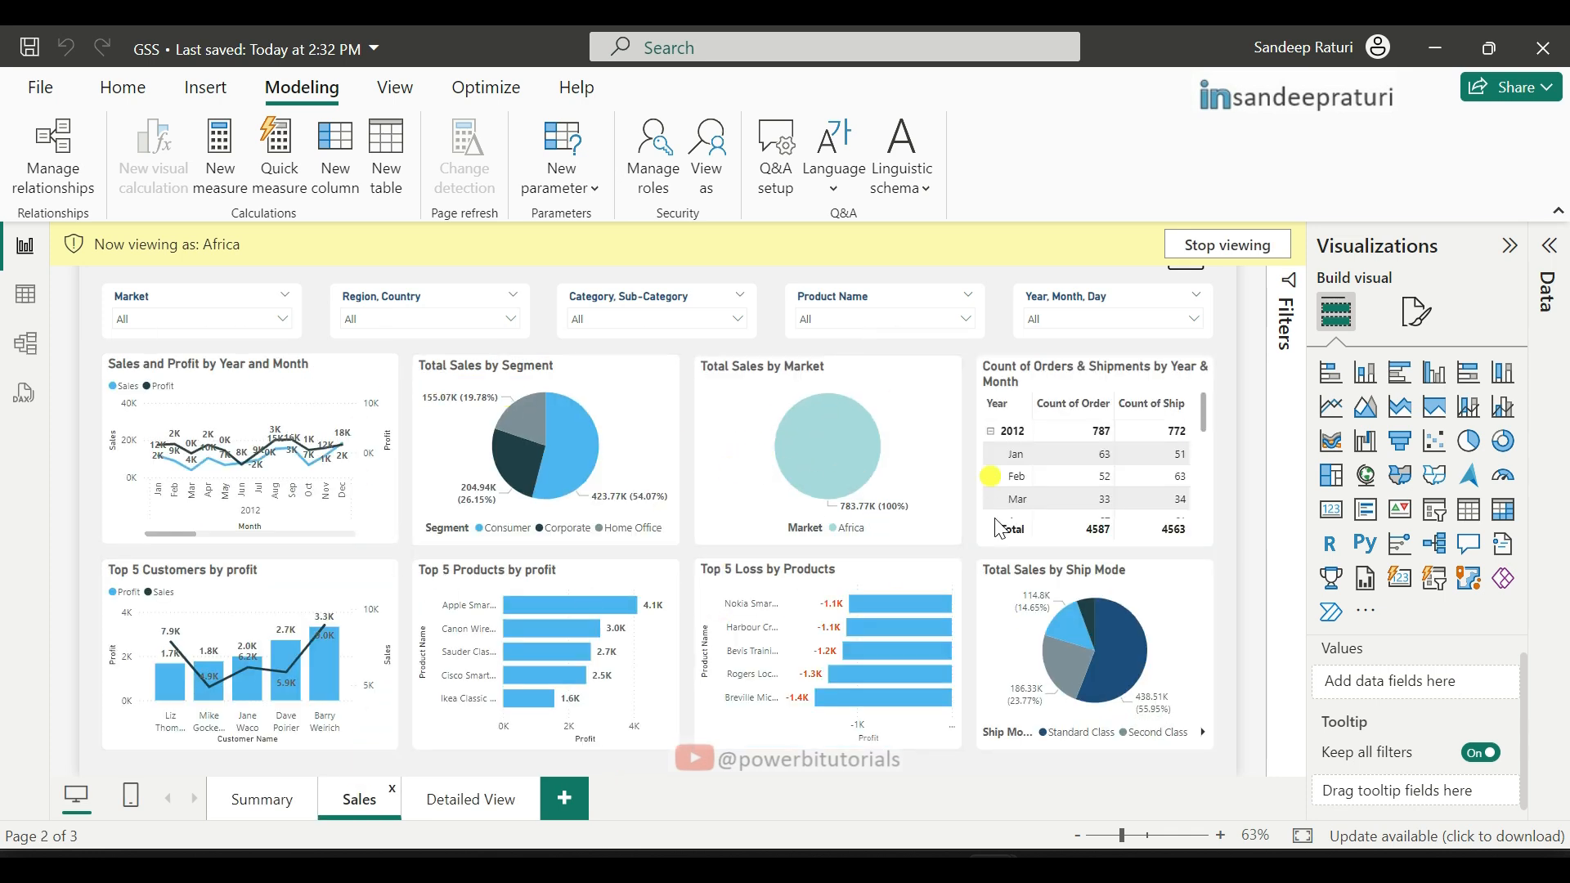
pyautogui.click(186, 318)
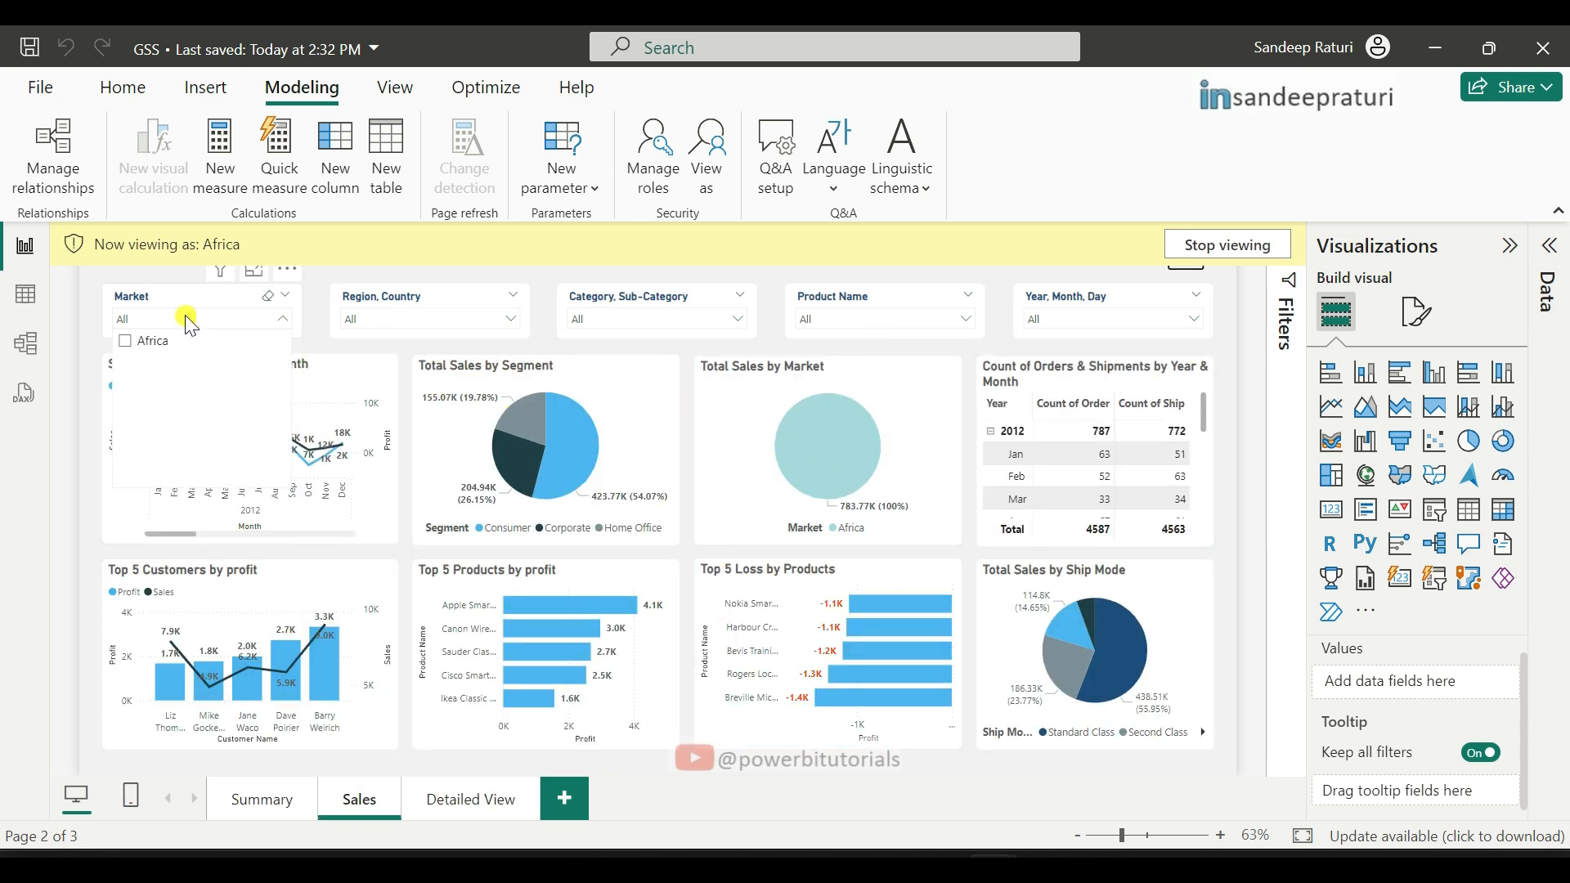
pyautogui.click(165, 319)
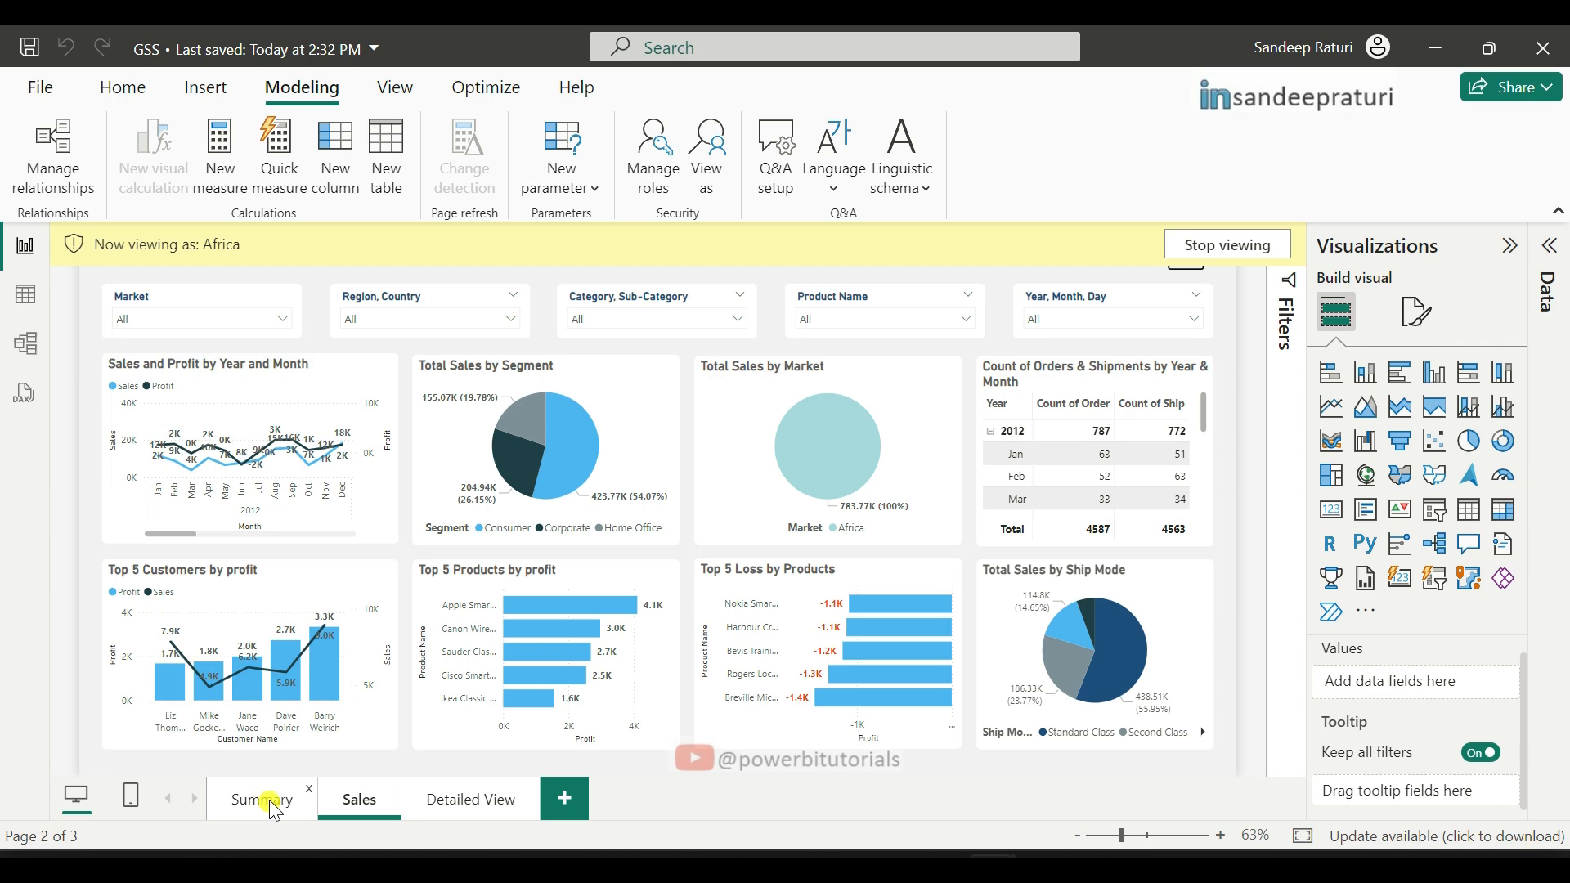
pyautogui.click(270, 801)
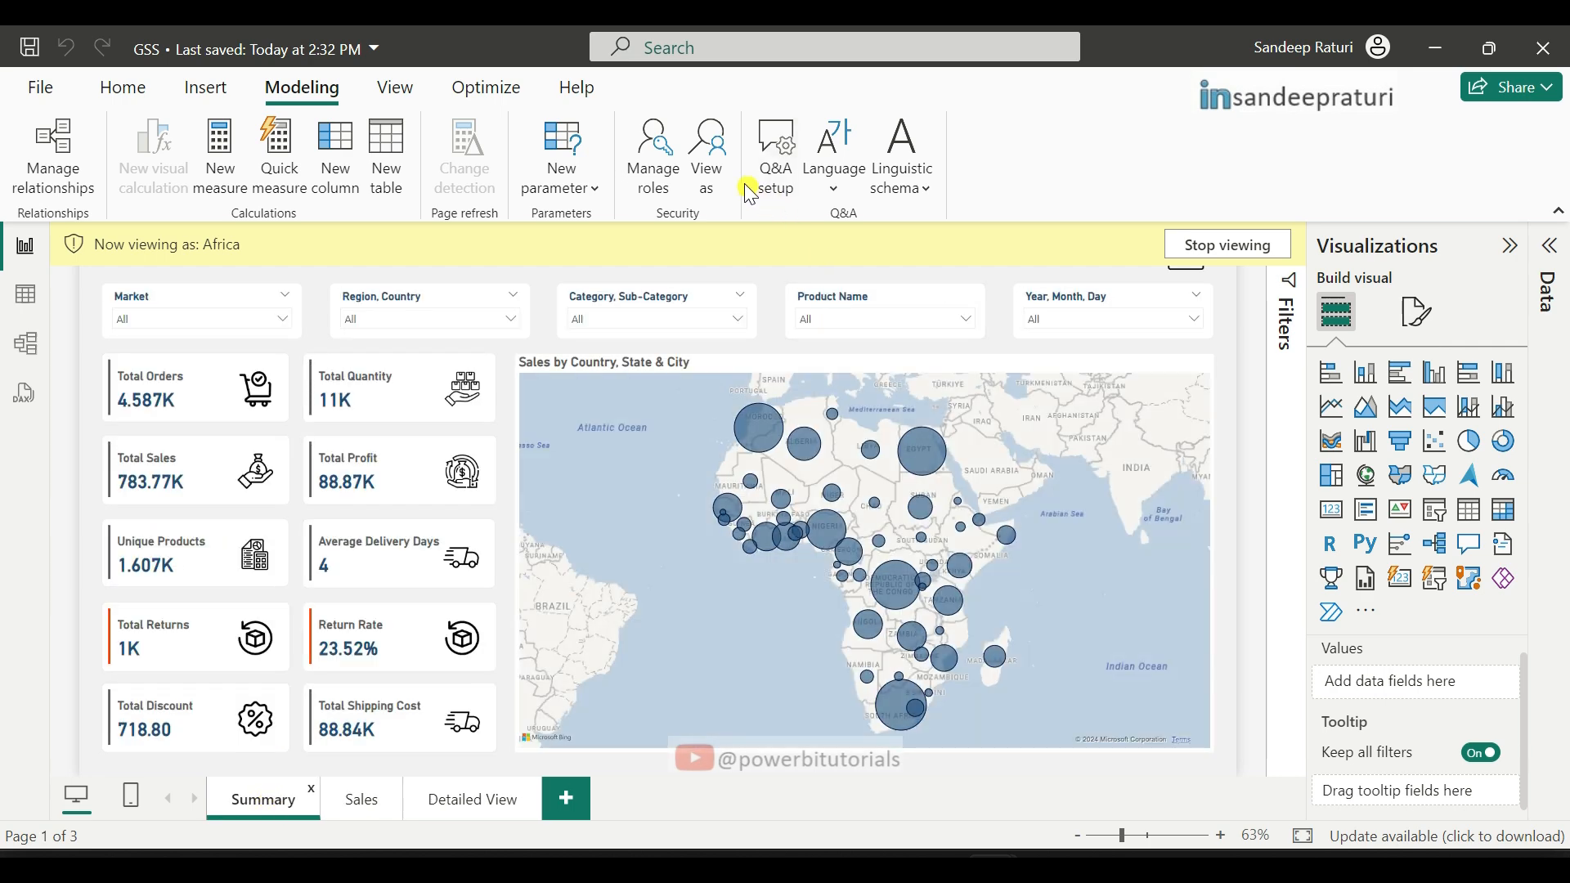
# Step: Switch the role preview from Africa to Asia Pacific and check the Summary page's Market slicer options
pyautogui.click(715, 152)
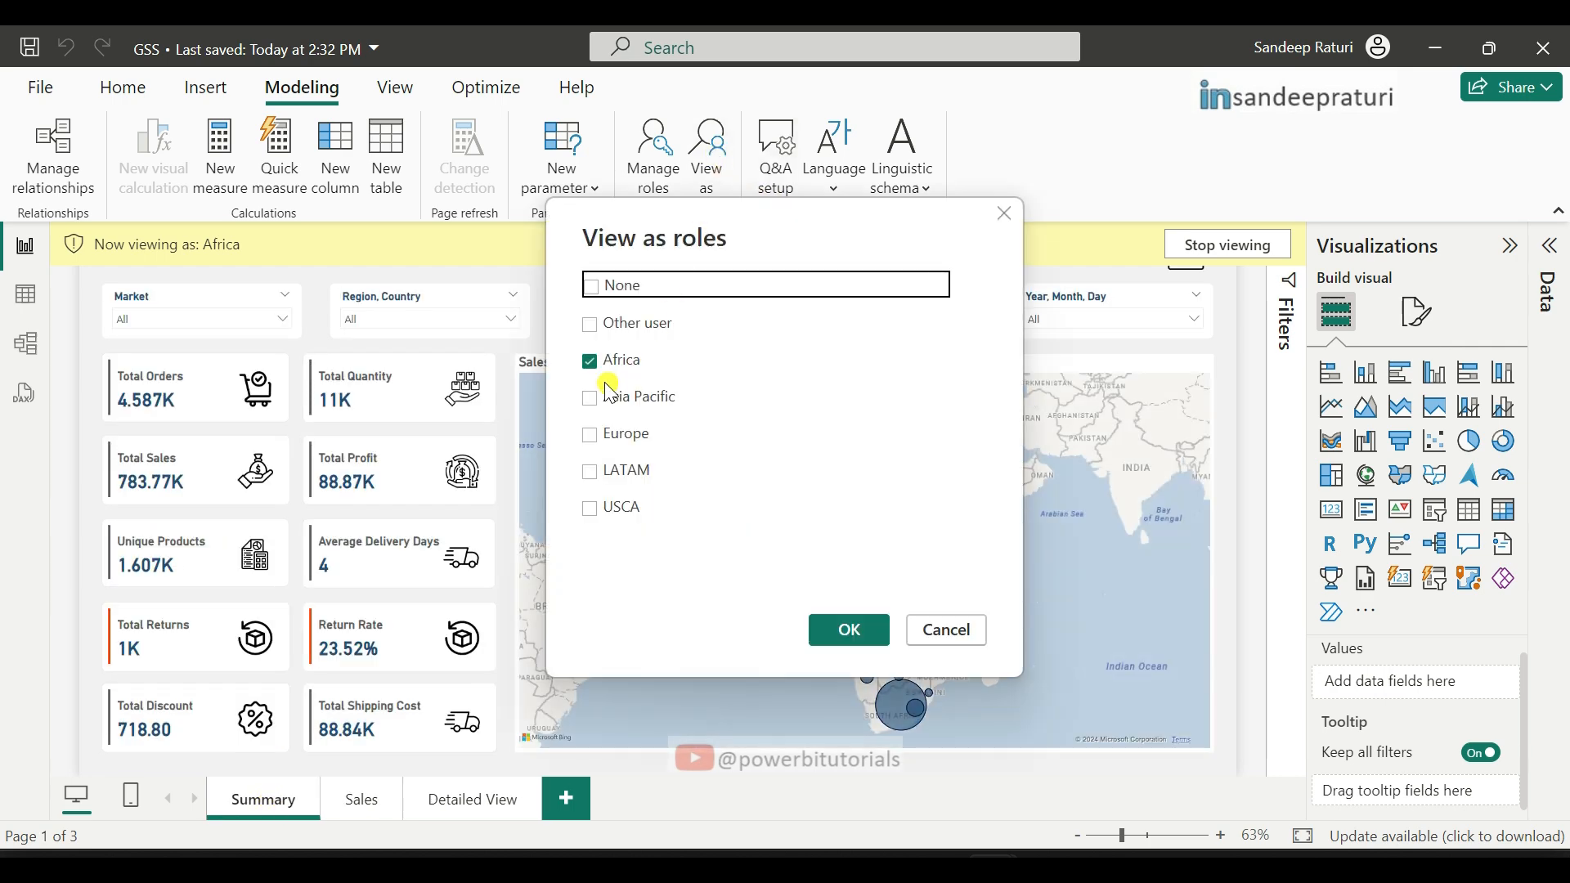
pyautogui.click(591, 364)
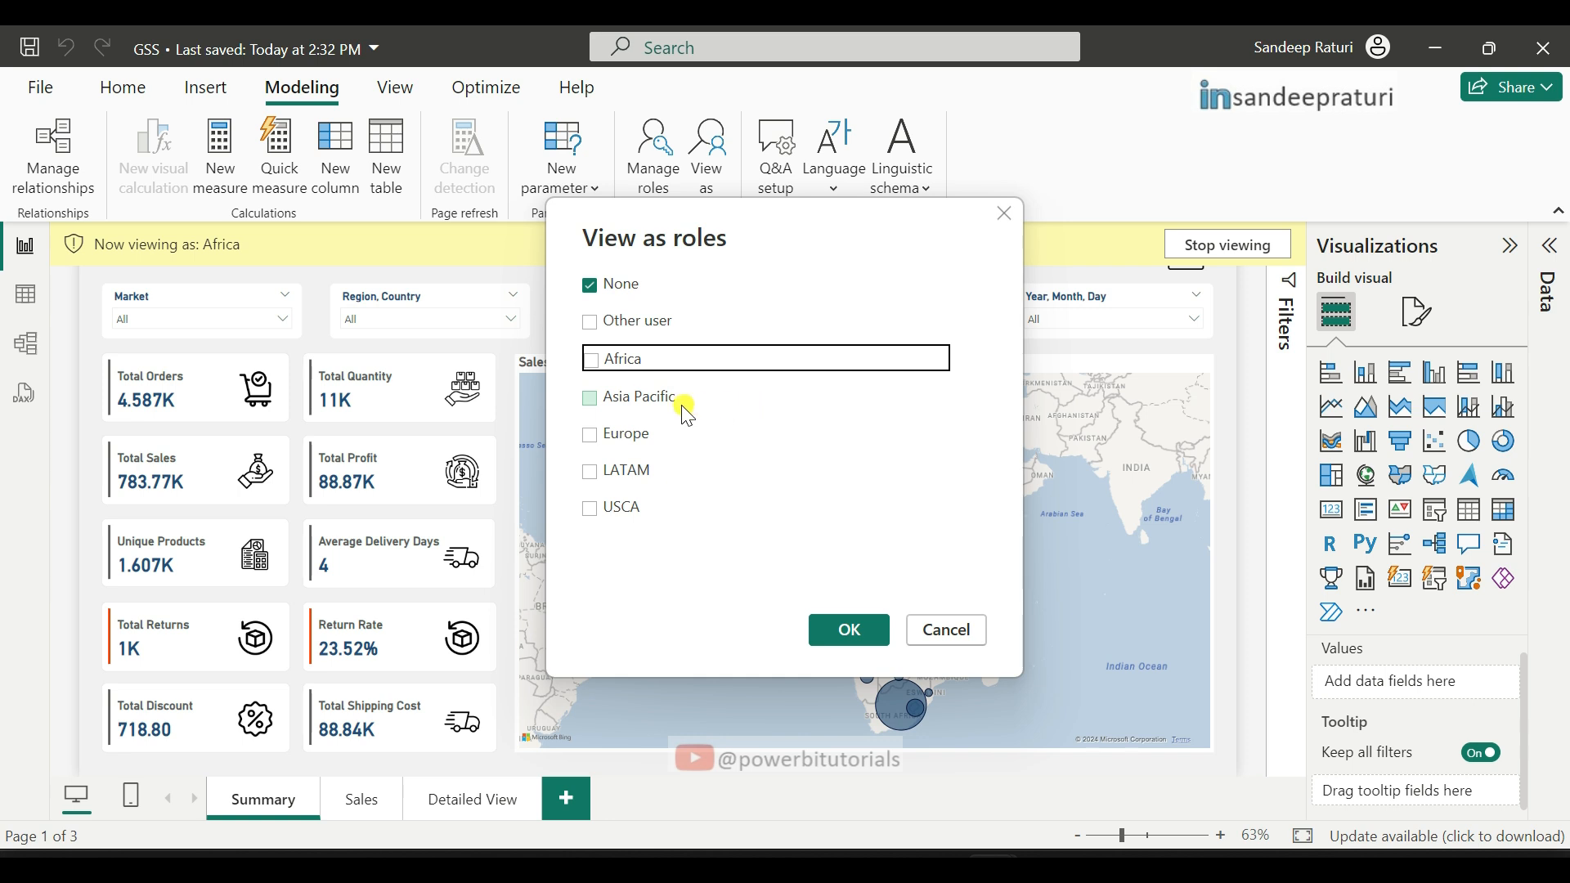
pyautogui.click(591, 399)
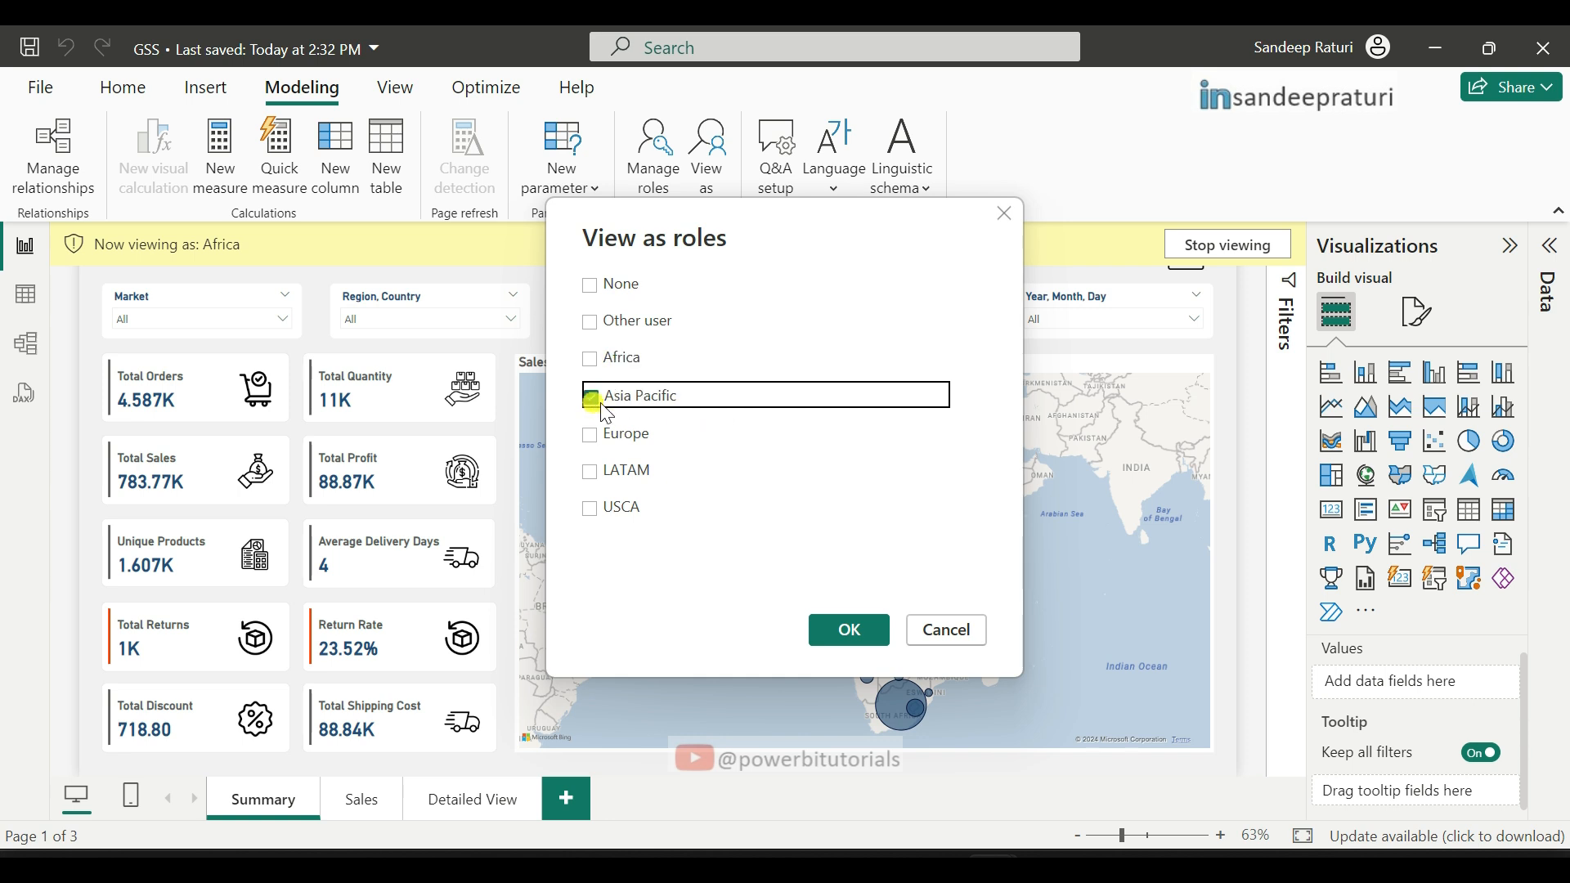
pyautogui.click(850, 628)
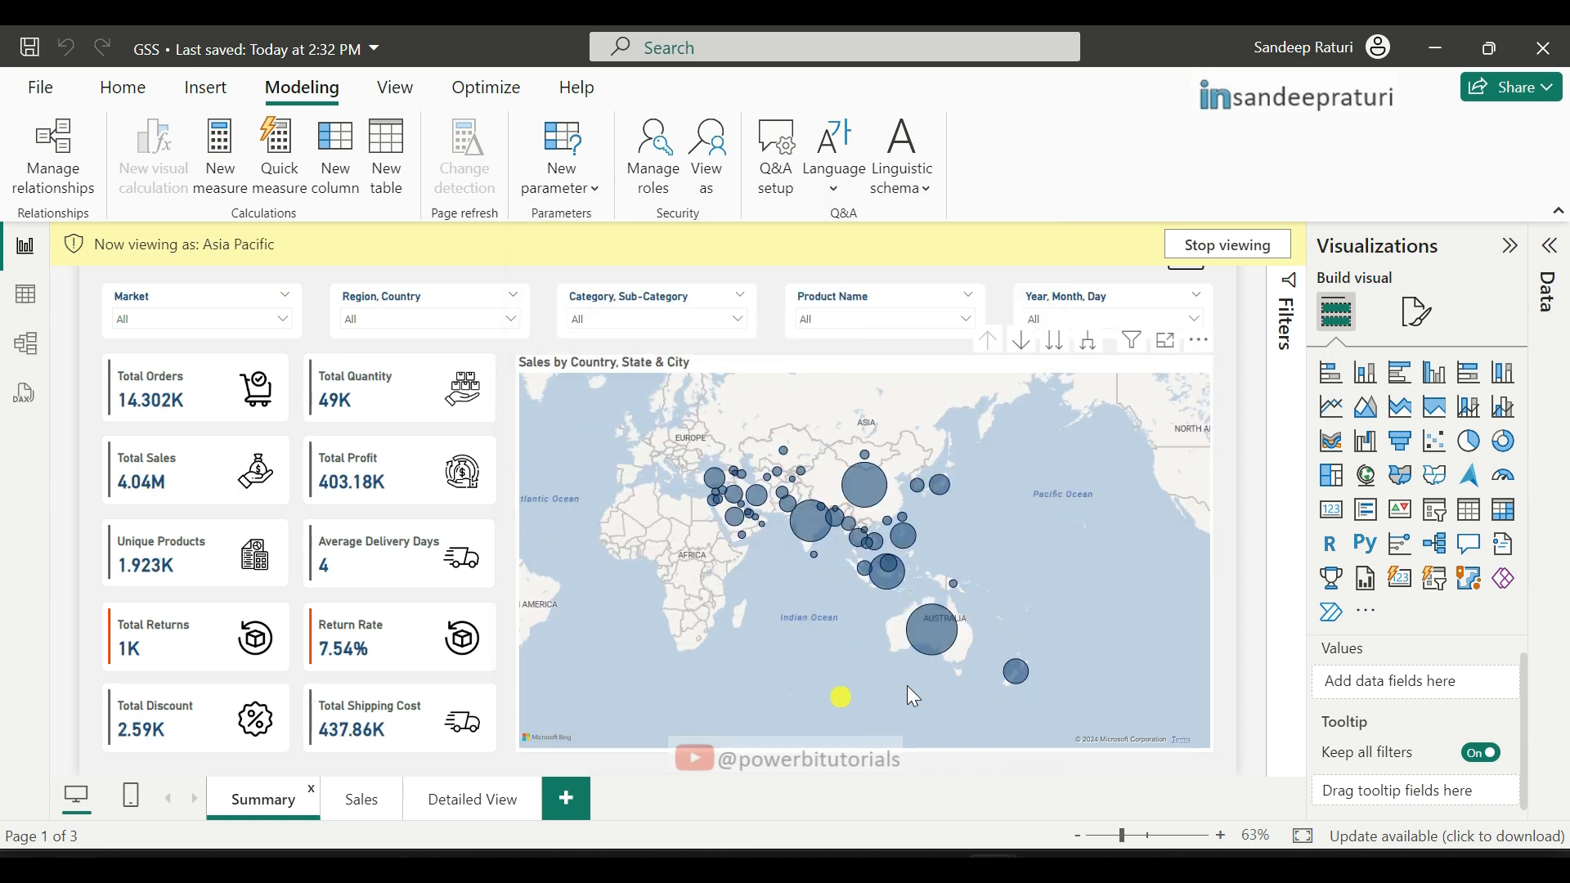
pyautogui.click(257, 322)
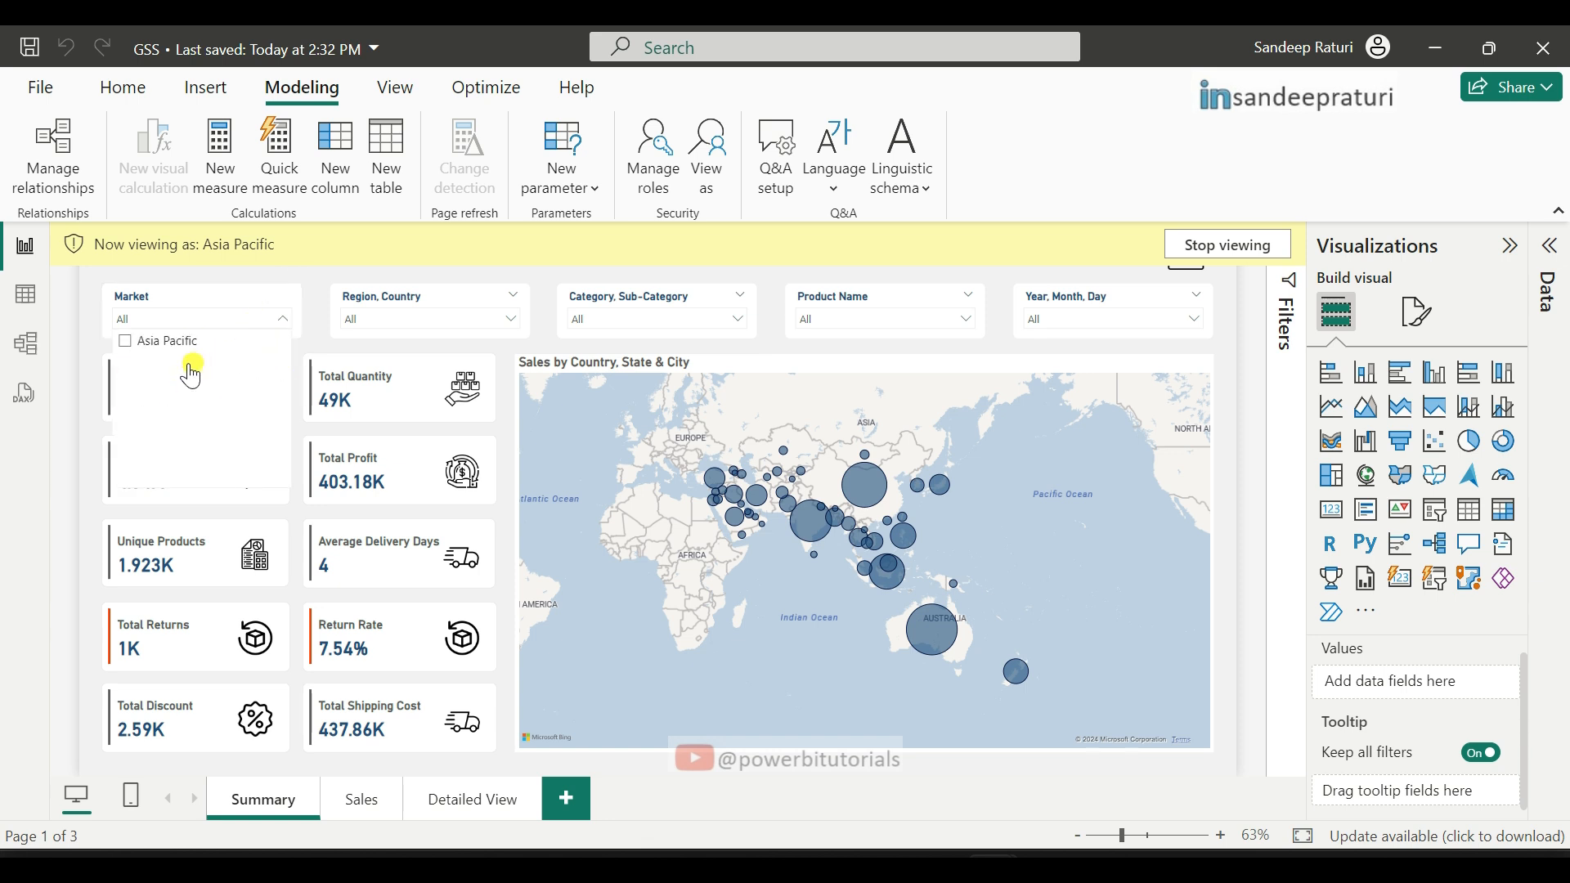
pyautogui.click(79, 407)
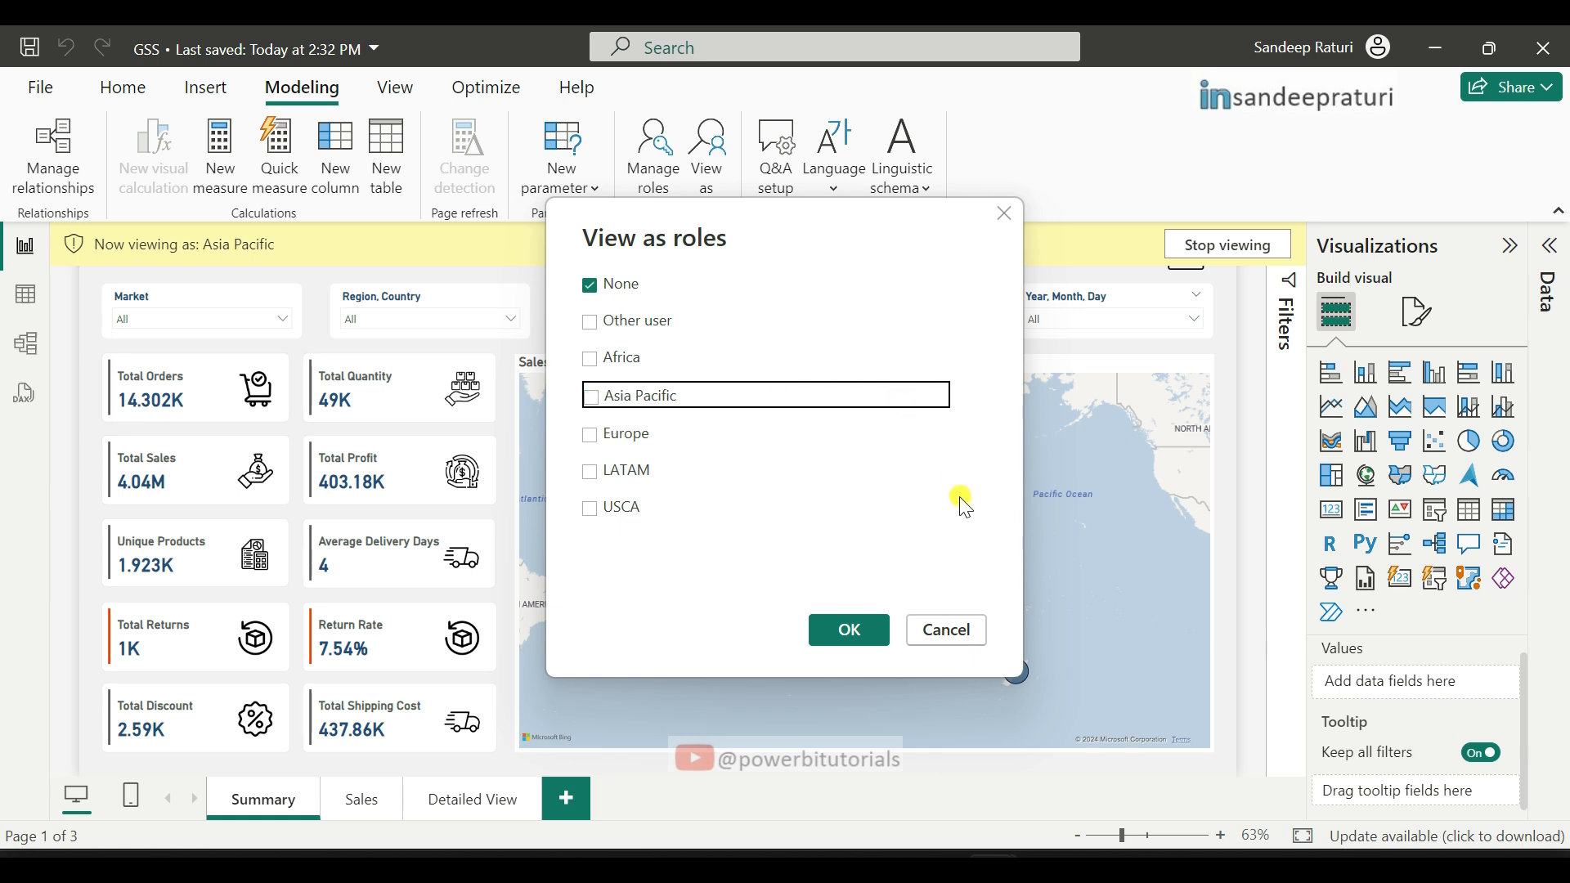
# Step: Preview the report as the Europe role only, check the Sales page's Market slicer, and stop the role preview
pyautogui.click(595, 436)
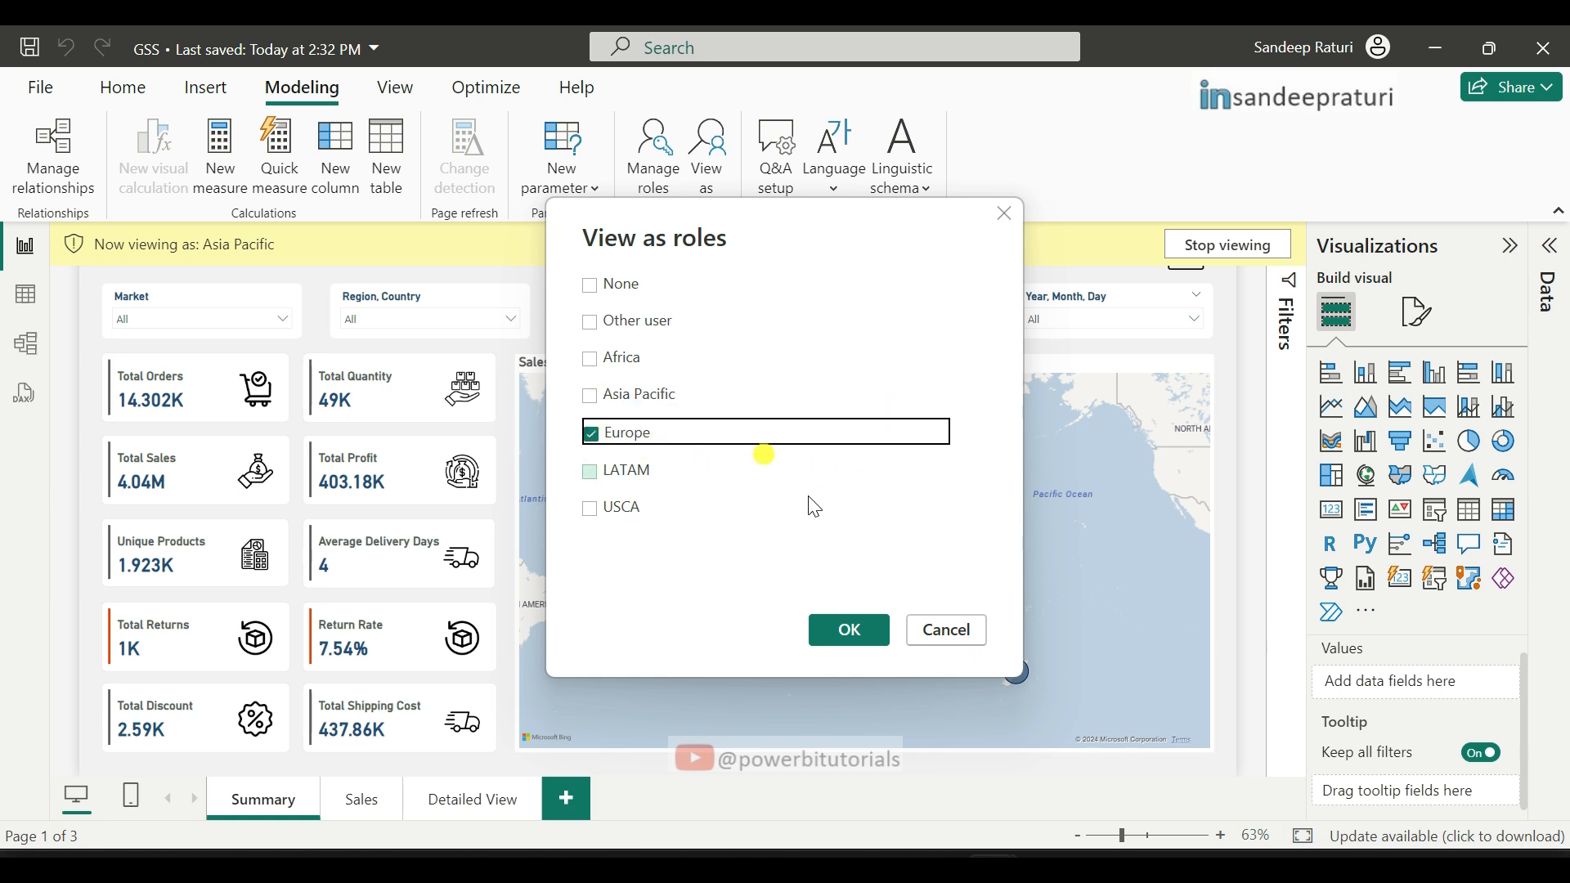
pyautogui.click(852, 629)
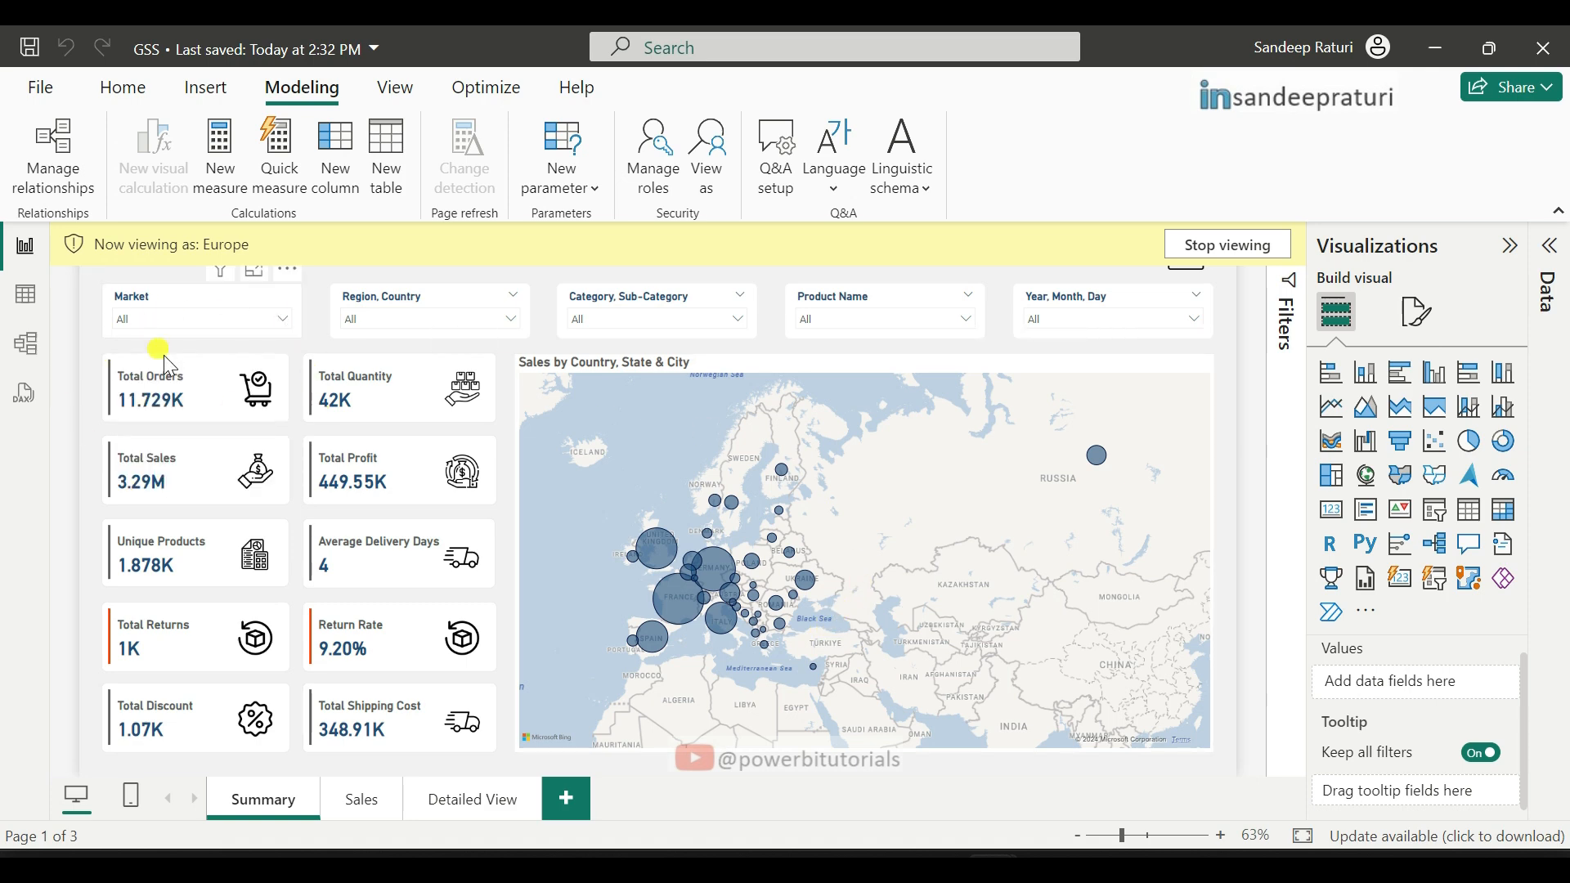
pyautogui.click(362, 802)
pyautogui.click(206, 323)
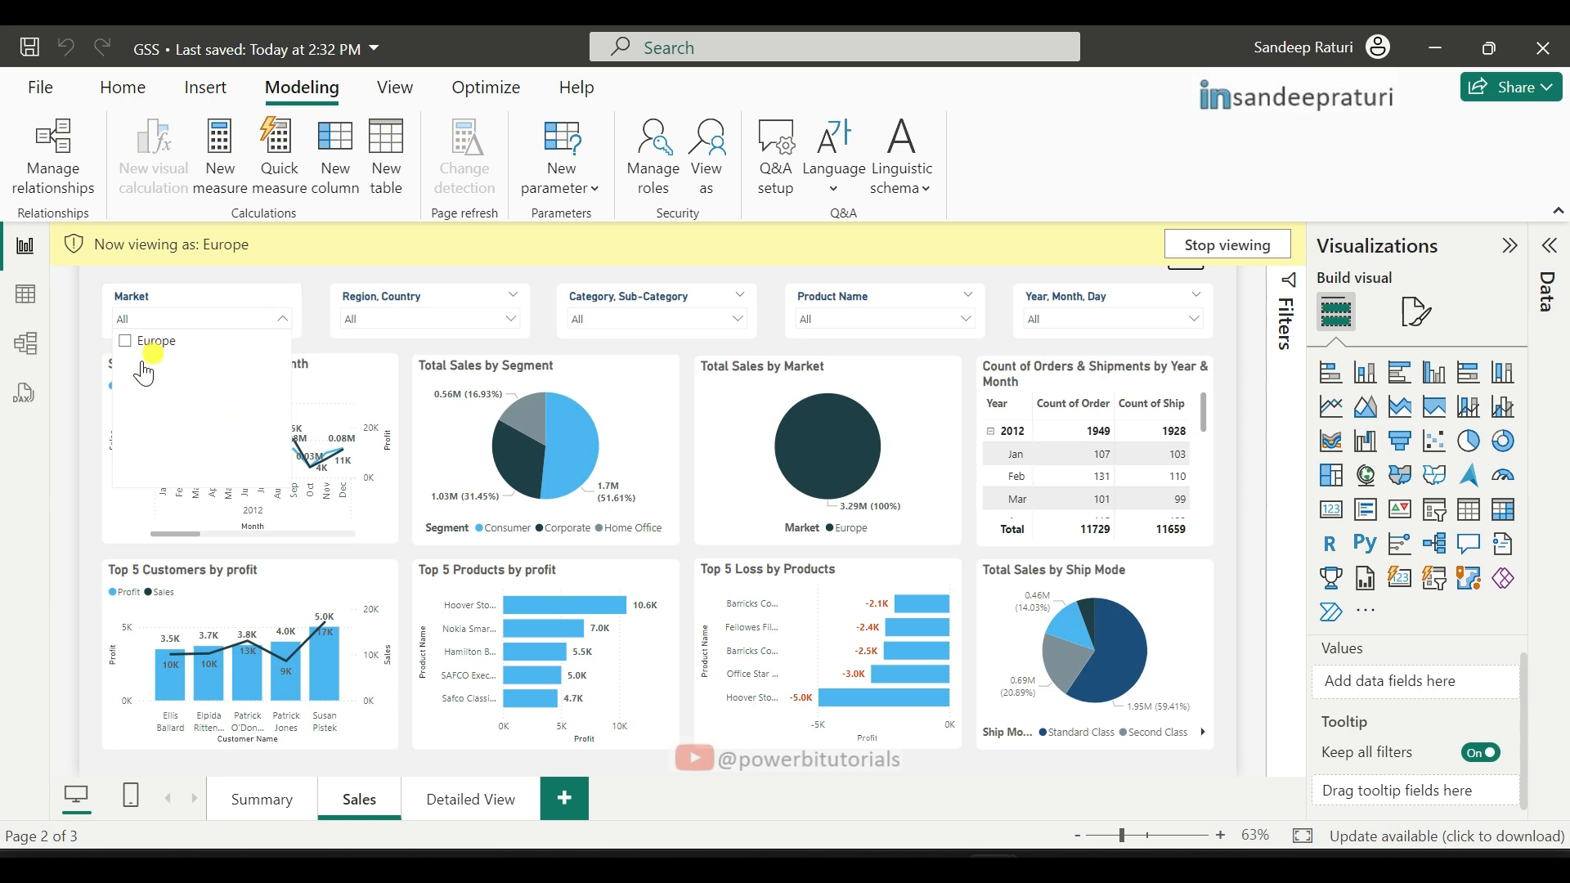
pyautogui.click(115, 484)
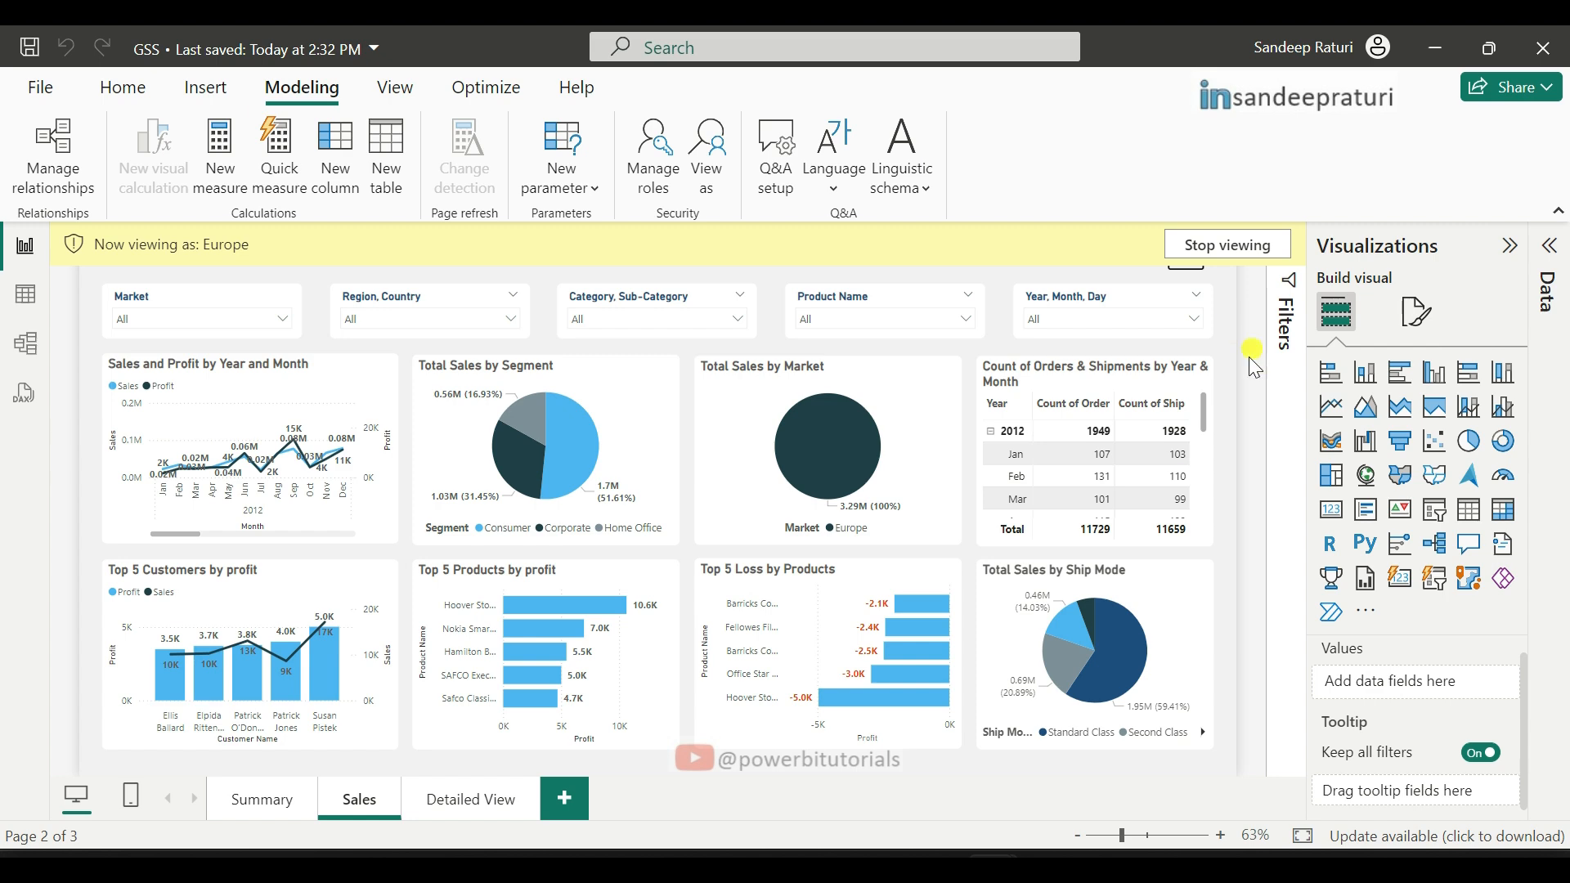
pyautogui.click(1229, 249)
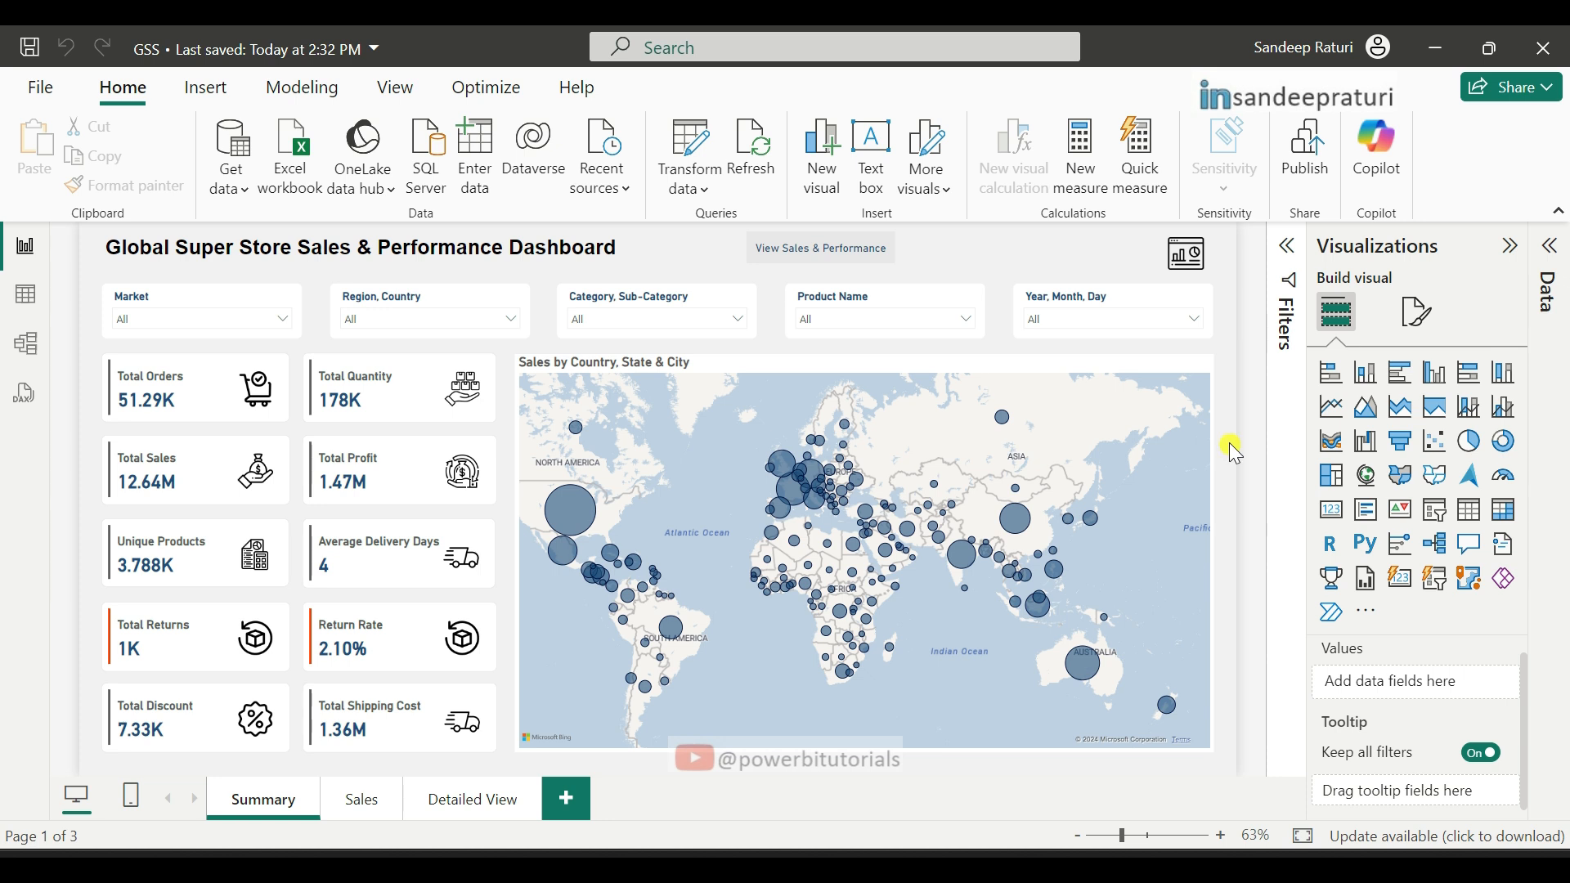
# Step: Hide the Sales and Detailed View pages in the report
pyautogui.rightClick(357, 810)
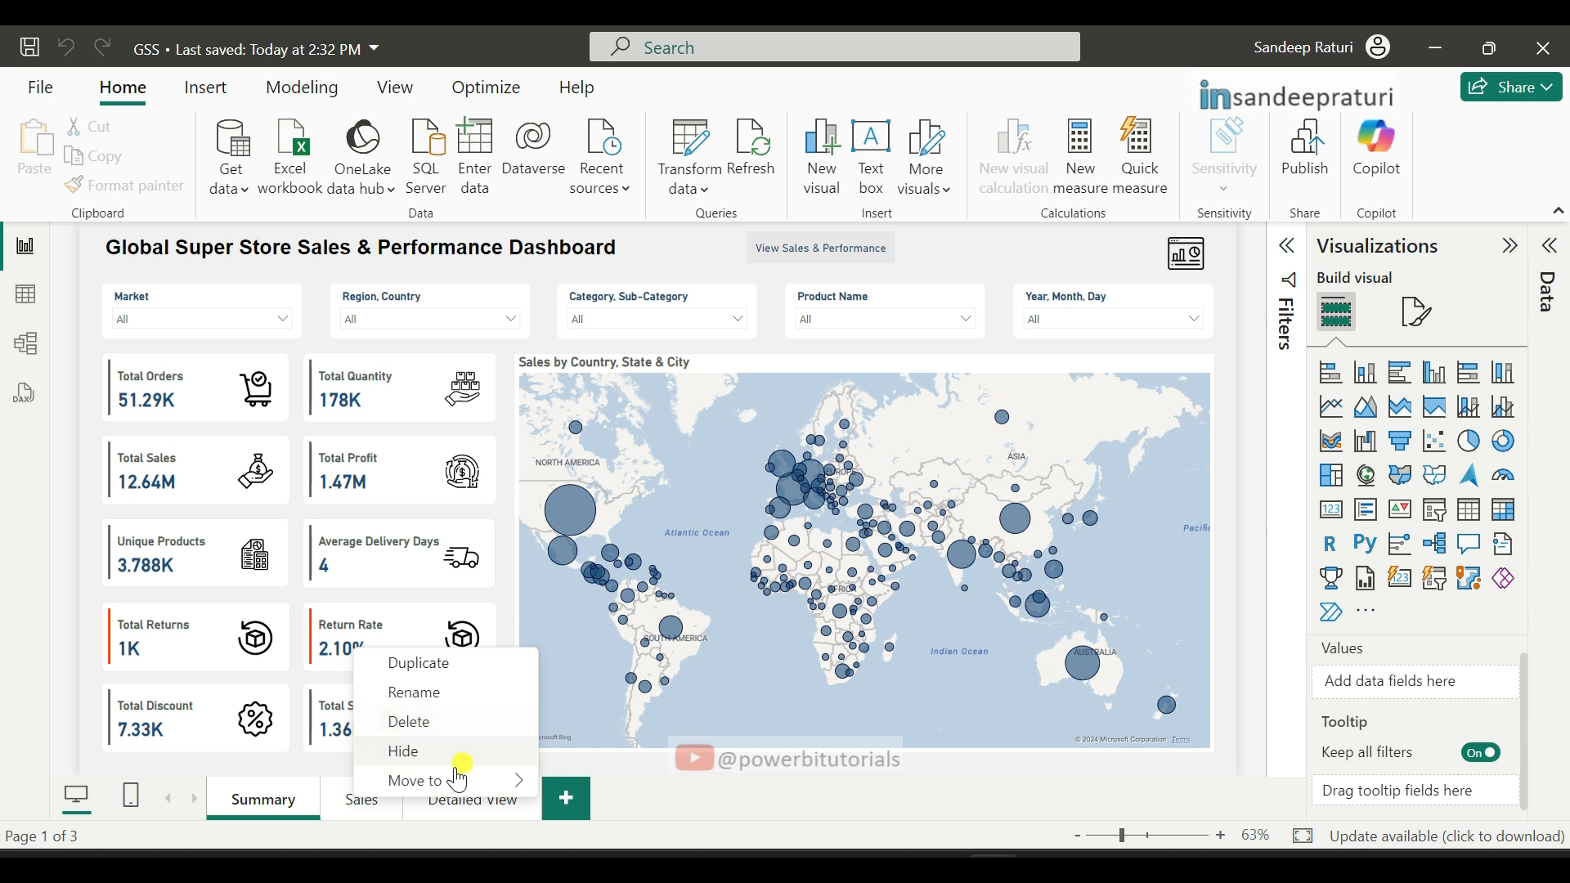
pyautogui.click(406, 748)
pyautogui.rightClick(467, 808)
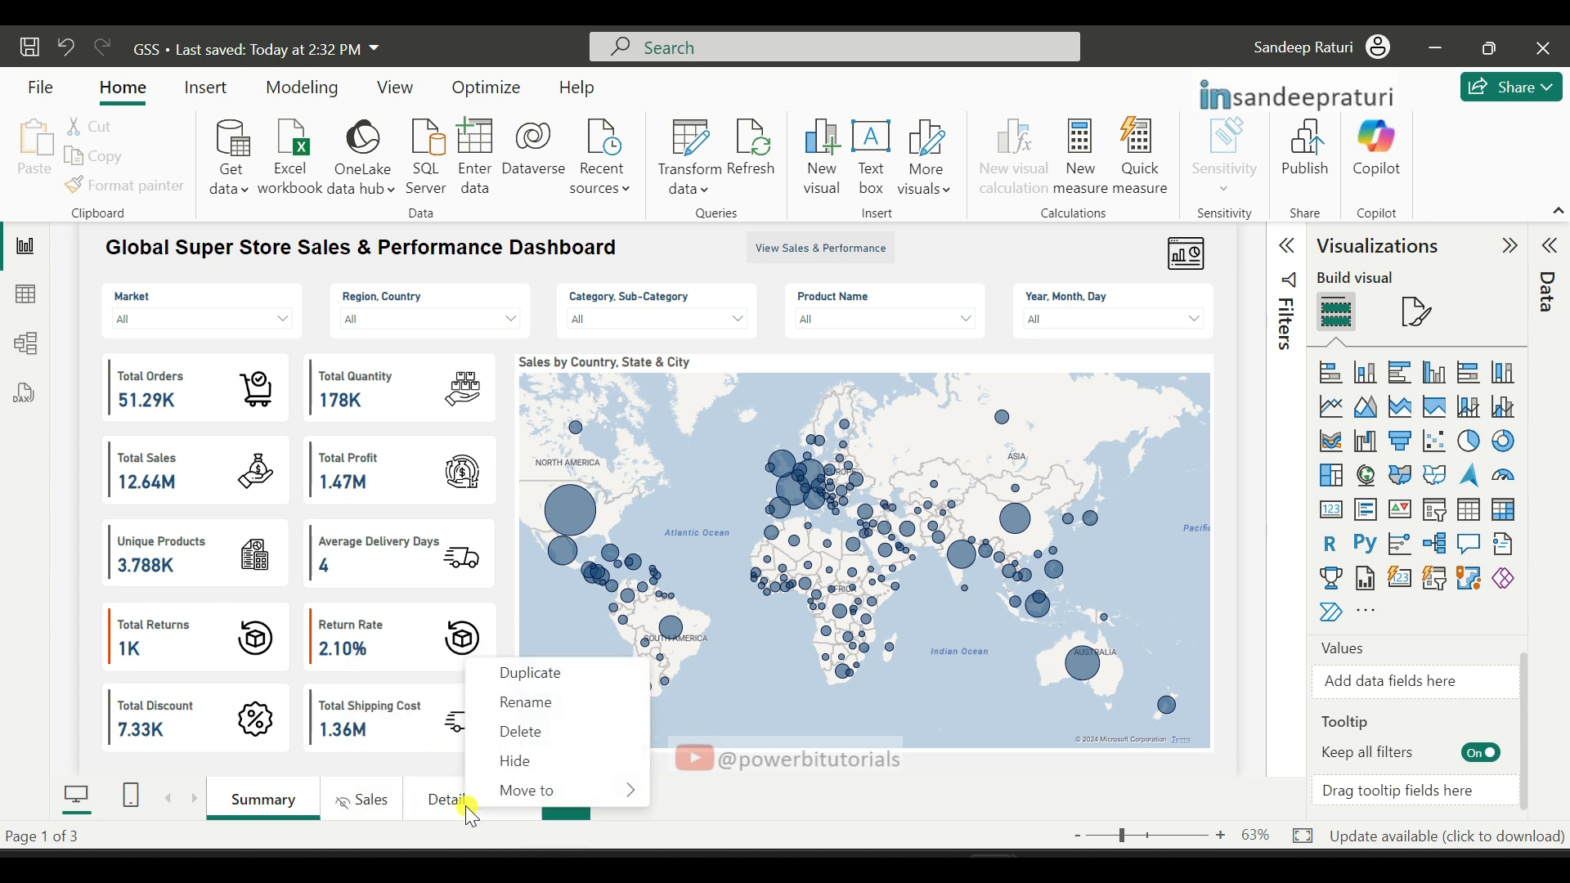
pyautogui.click(518, 763)
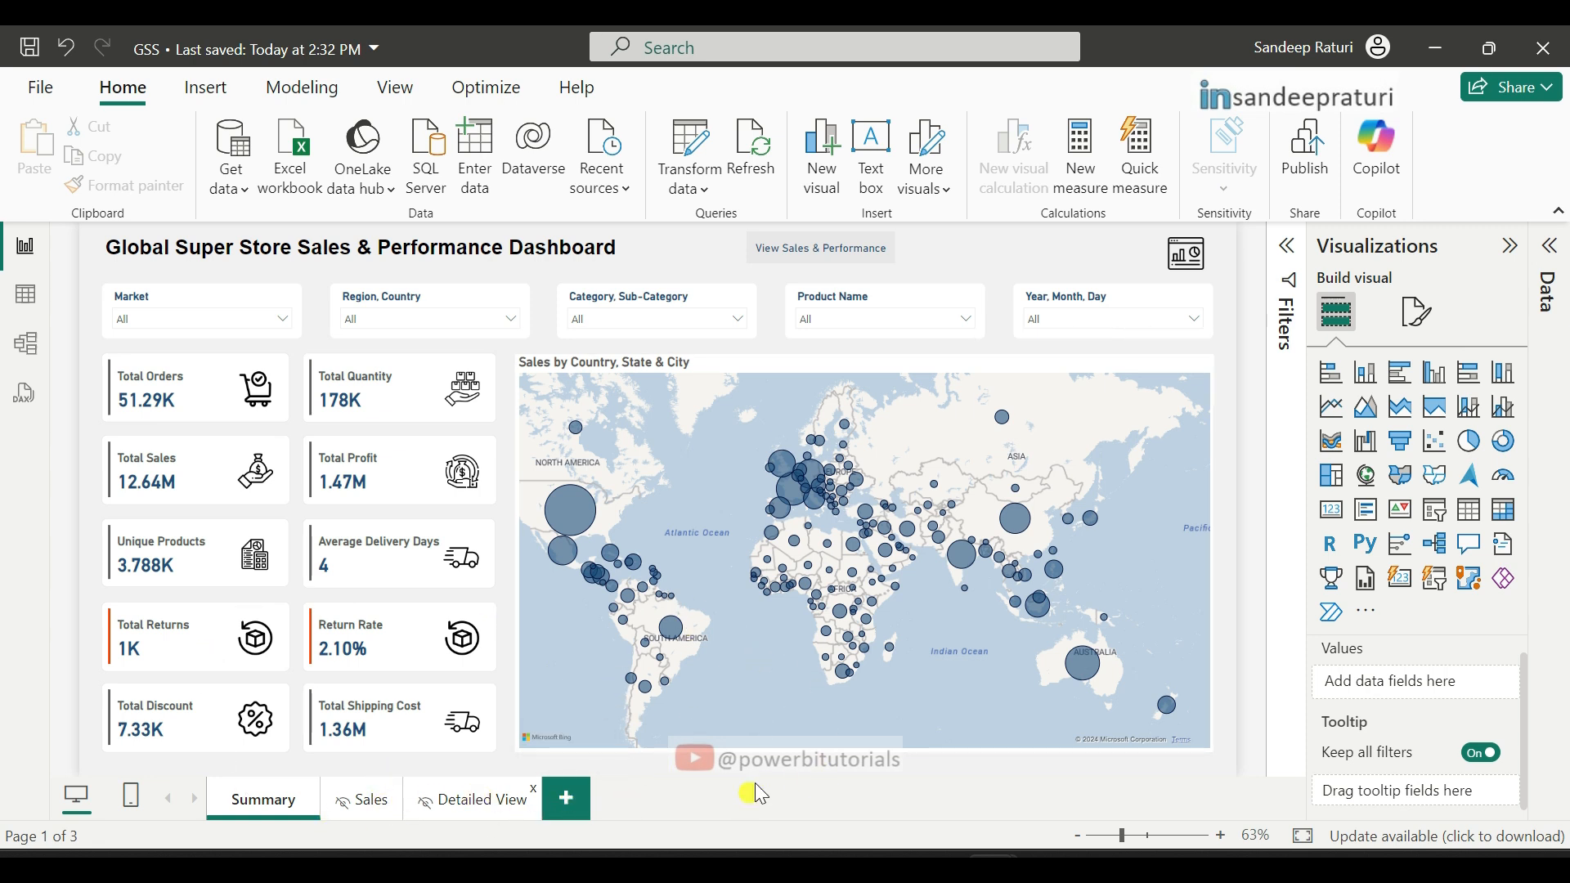
# Step: Save the changes and publish the GSS report to My workspace
pyautogui.click(1311, 163)
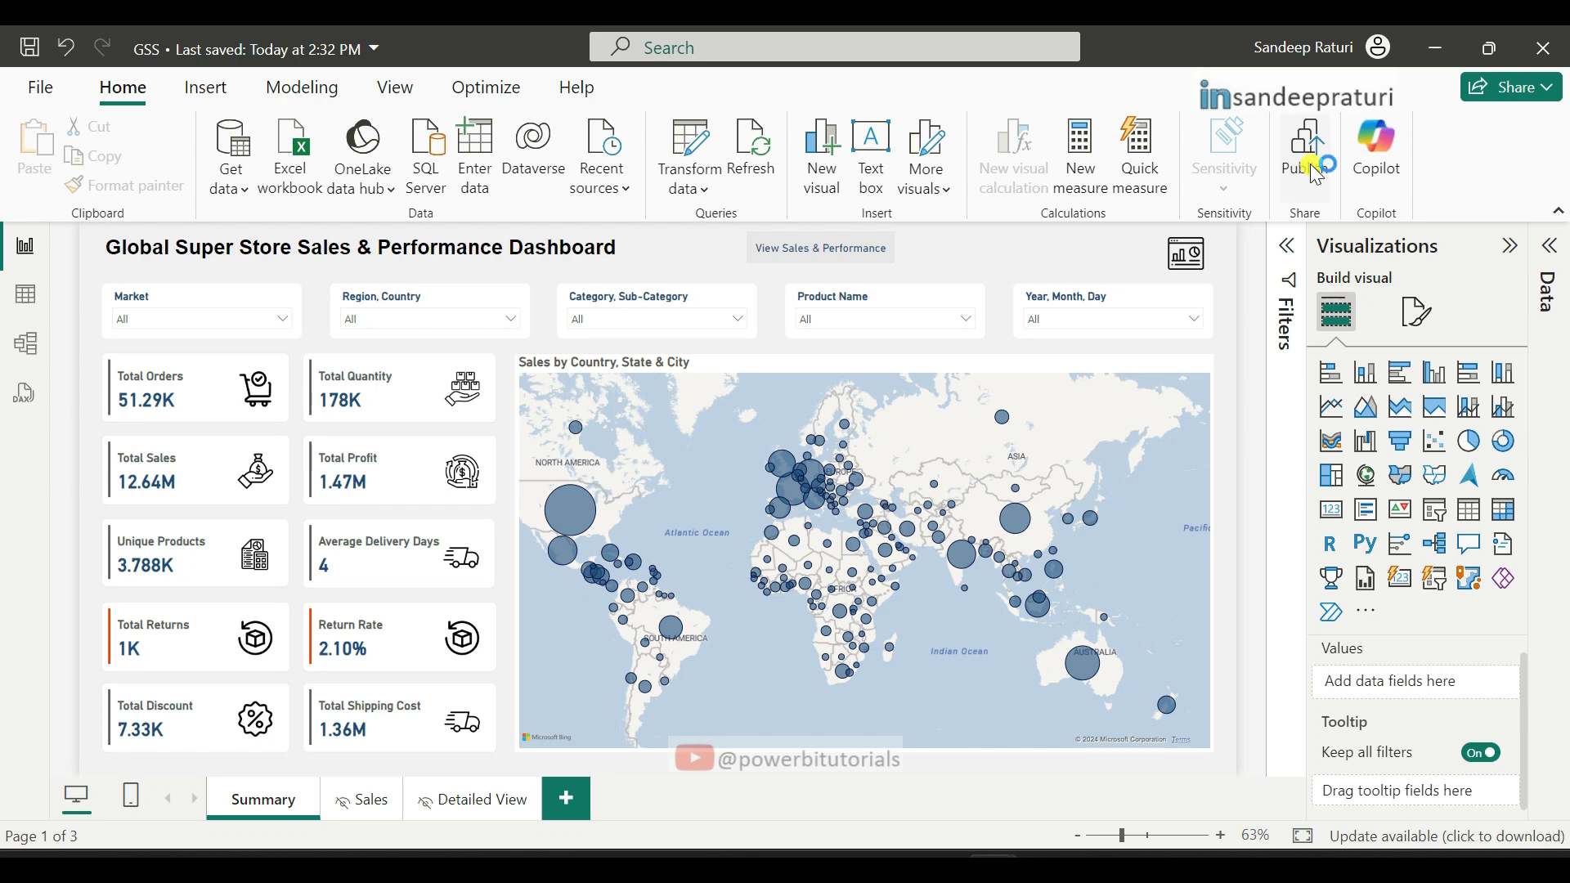
pyautogui.click(855, 500)
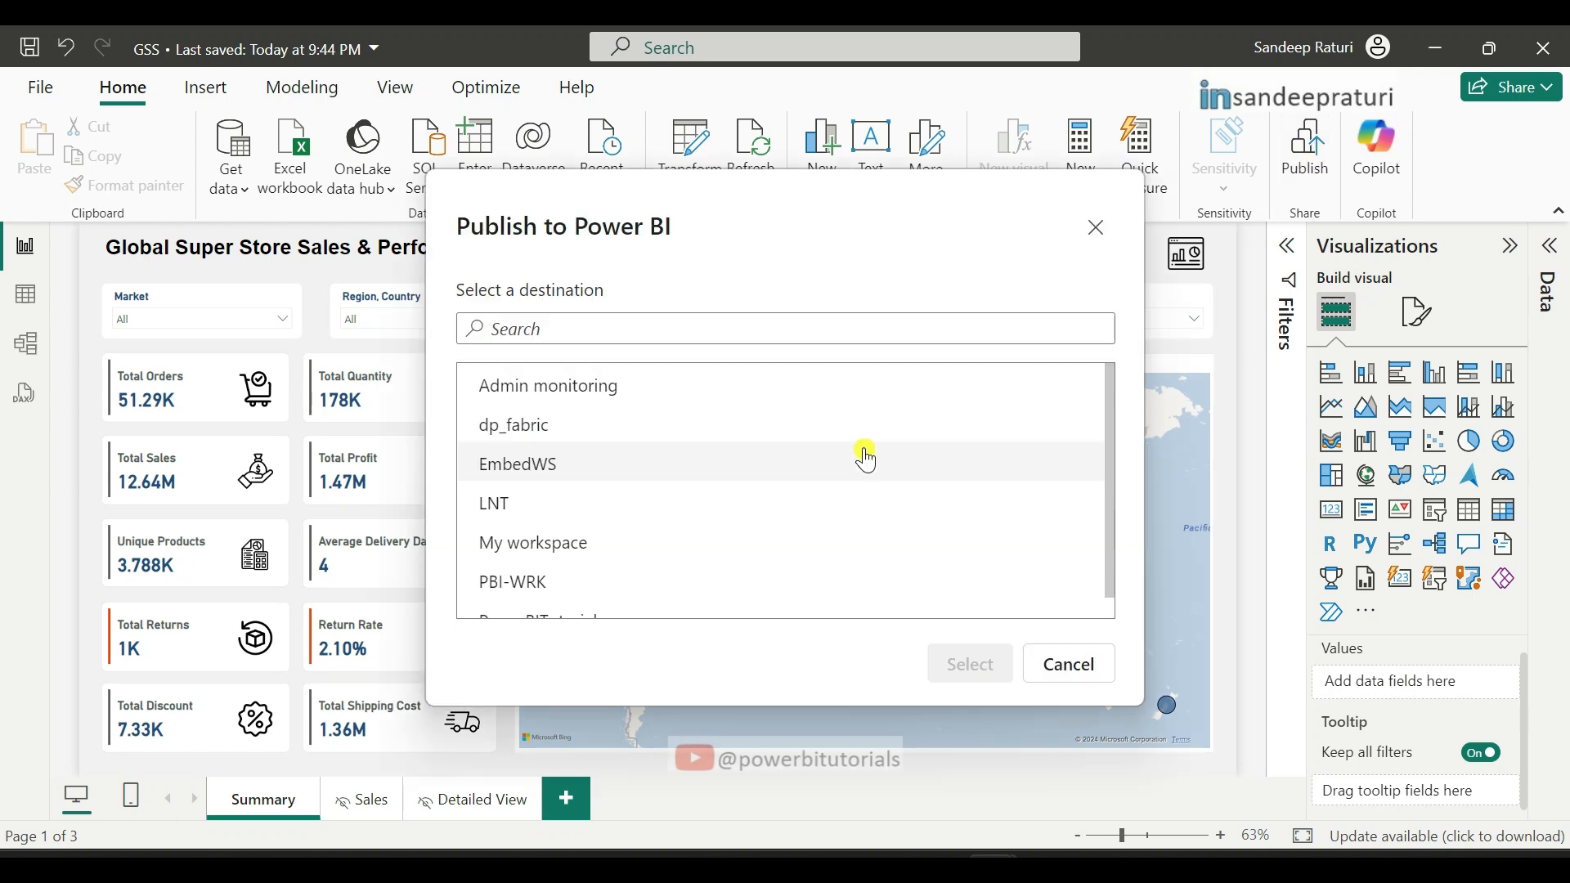
pyautogui.scroll(-1, 614, 463)
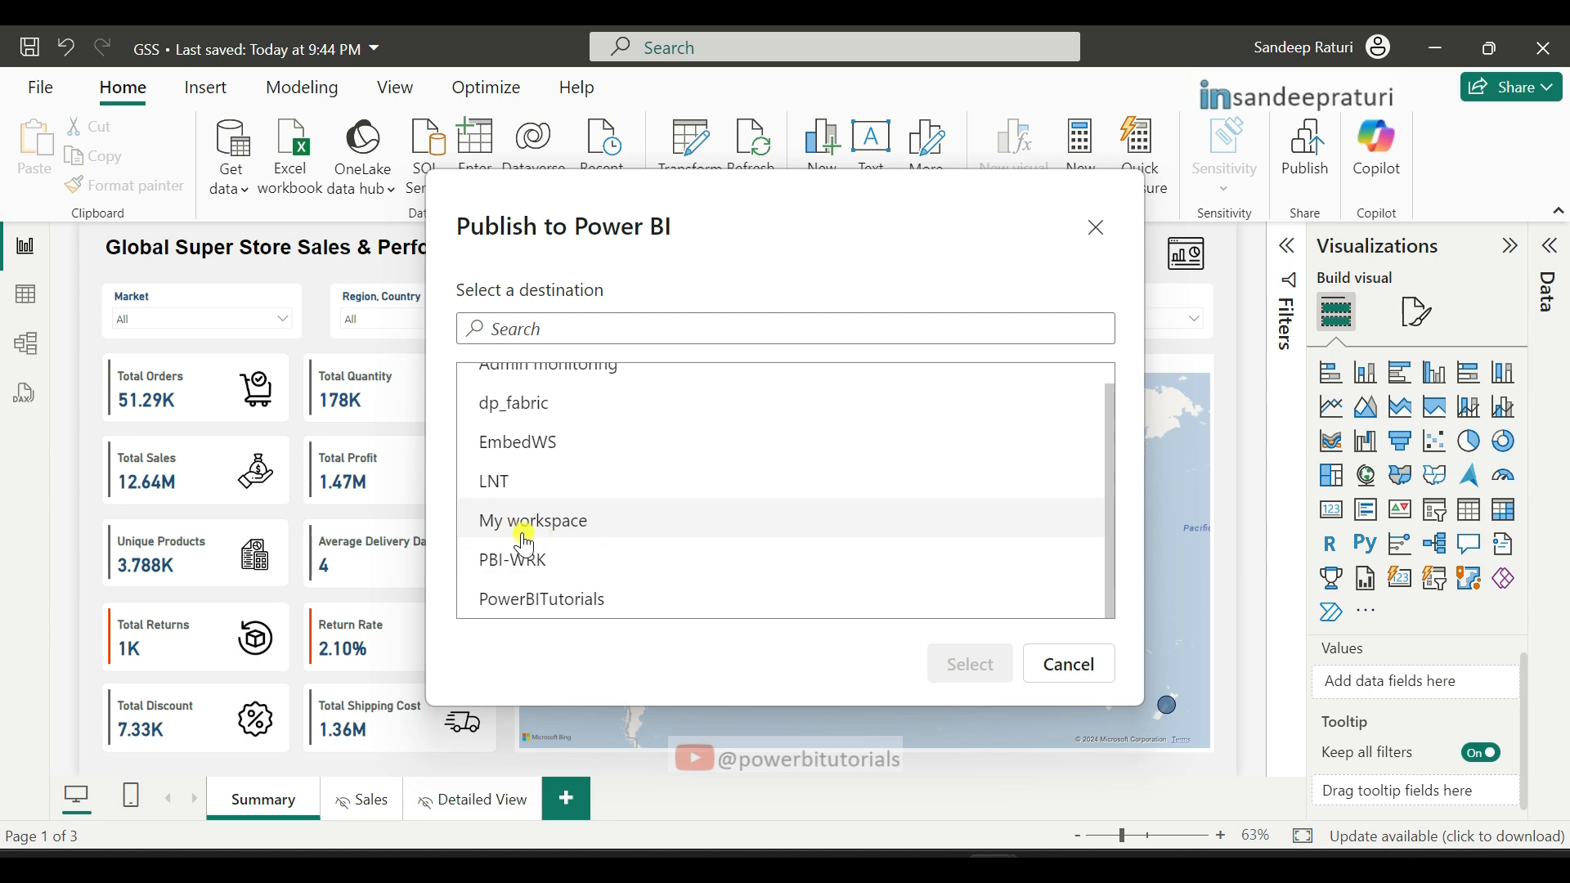
pyautogui.click(582, 527)
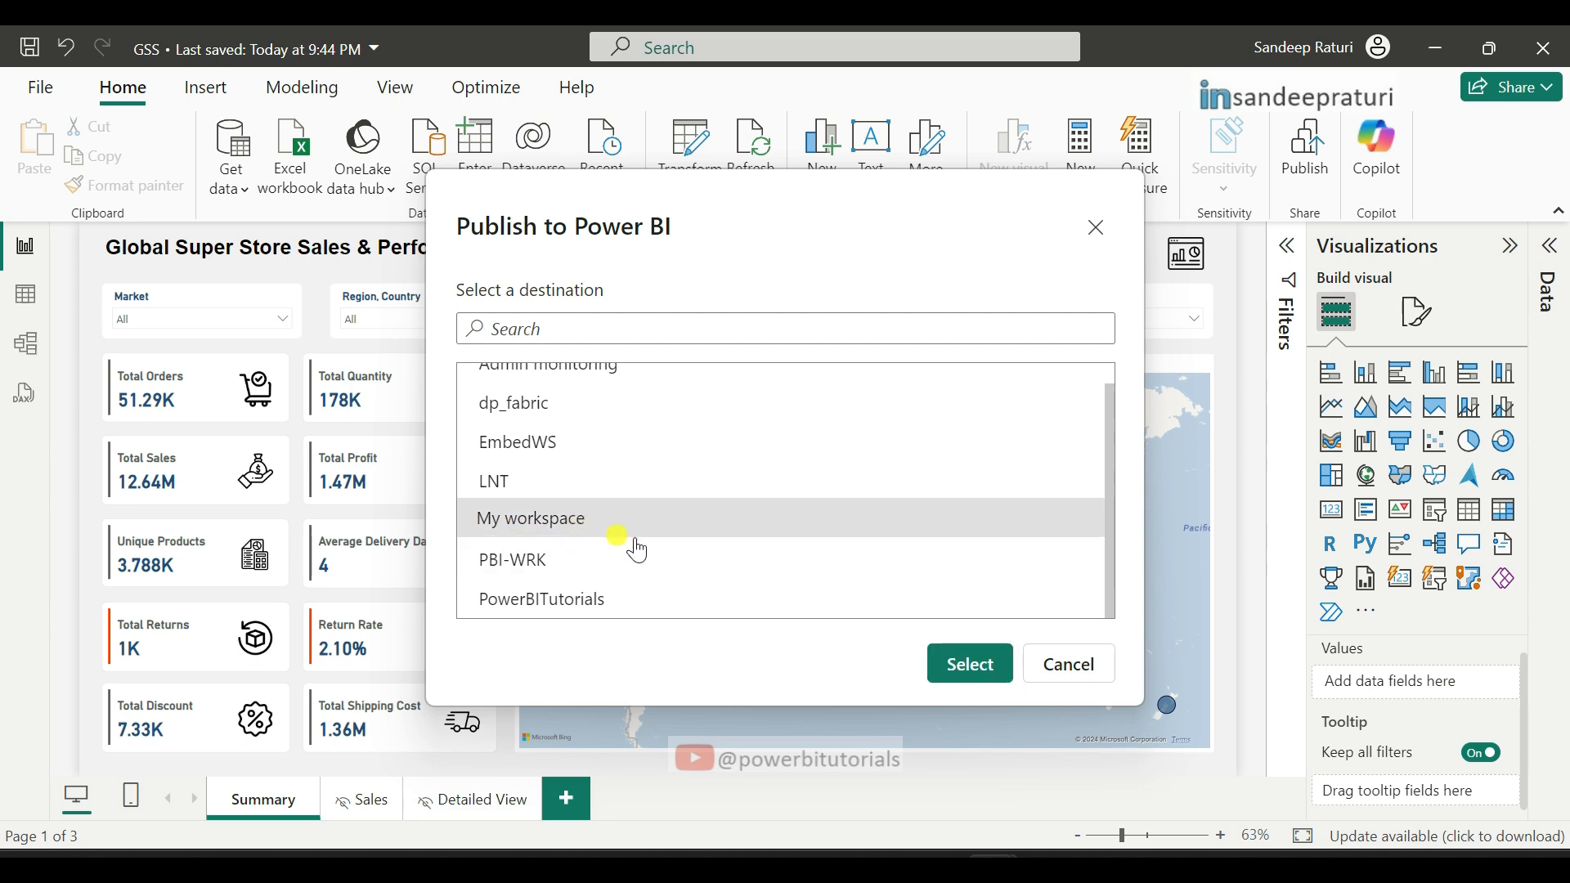
pyautogui.click(972, 670)
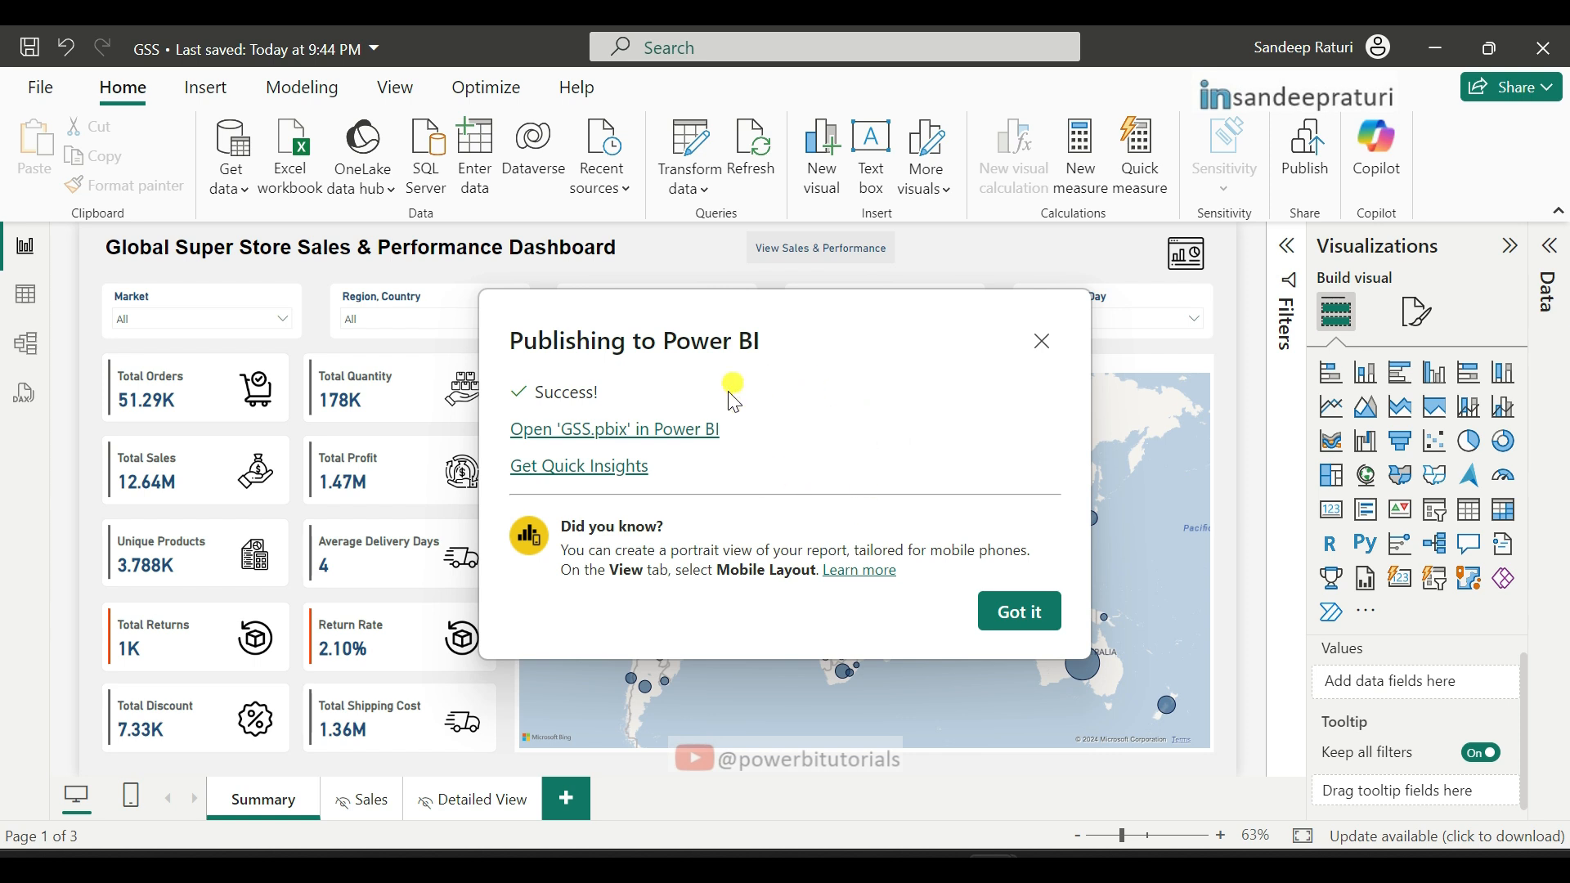
pyautogui.click(1043, 344)
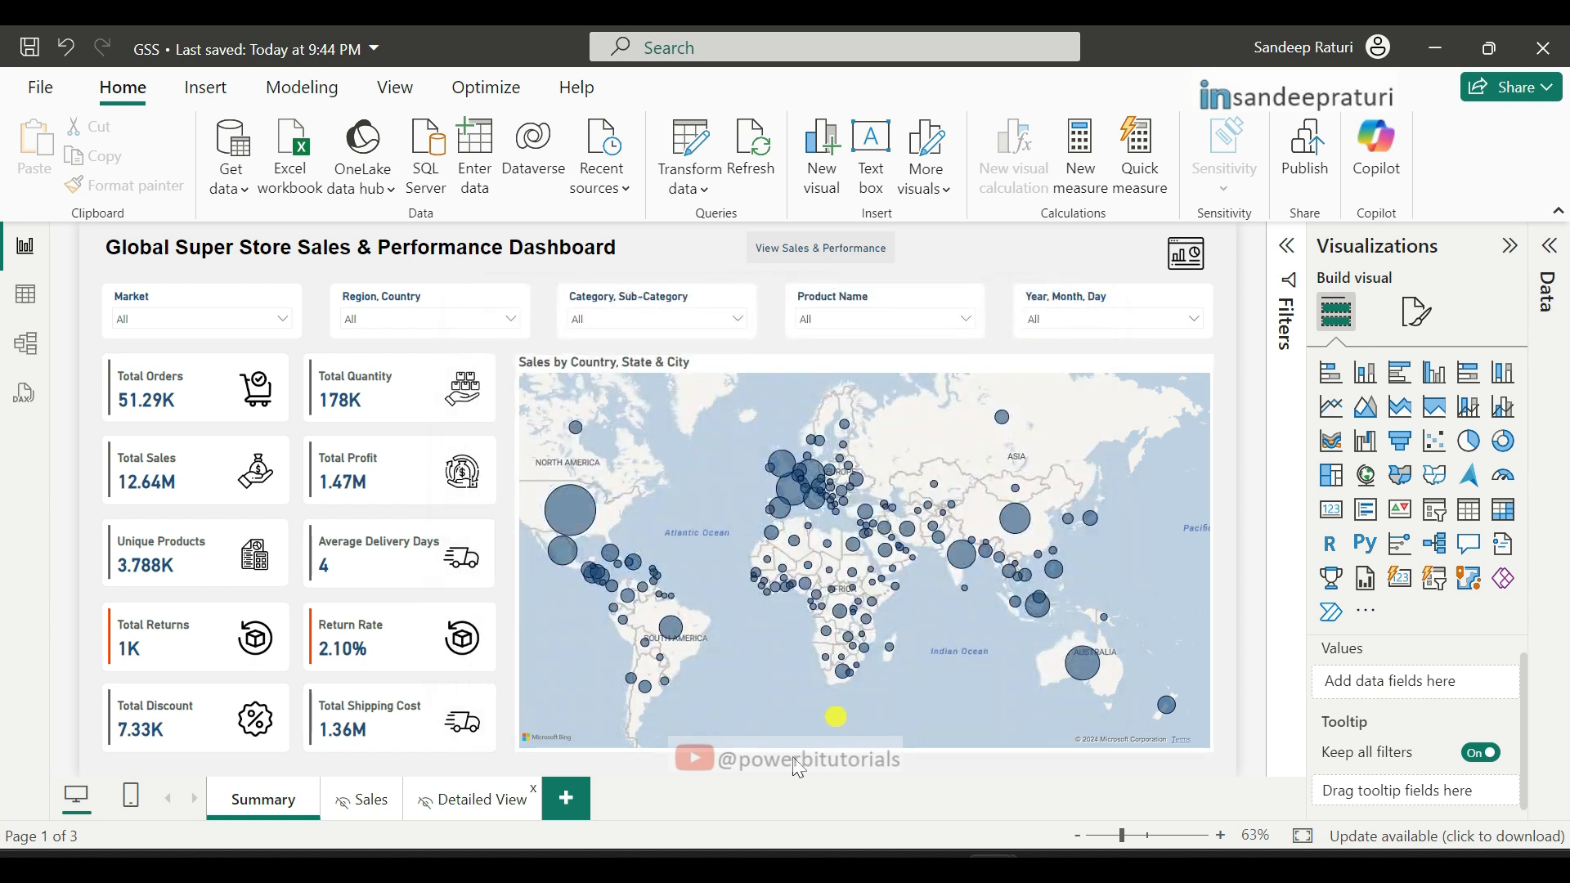
# Step: Switch to the Power BI service at app.powerbi.com in Chrome and open My workspace
pyautogui.moveTo(791, 862)
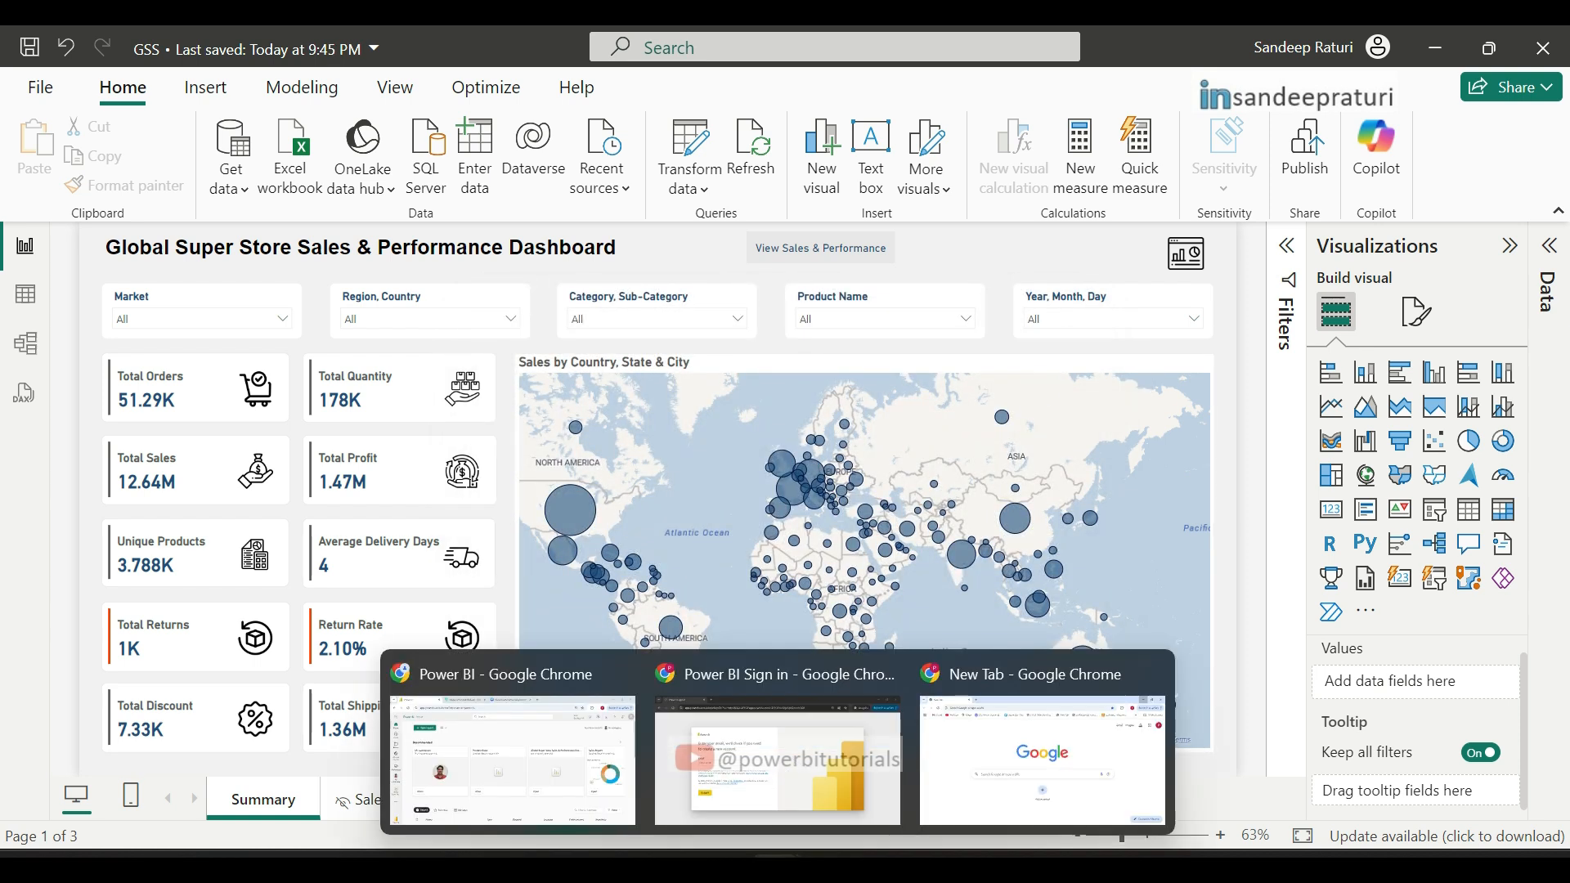
pyautogui.click(613, 802)
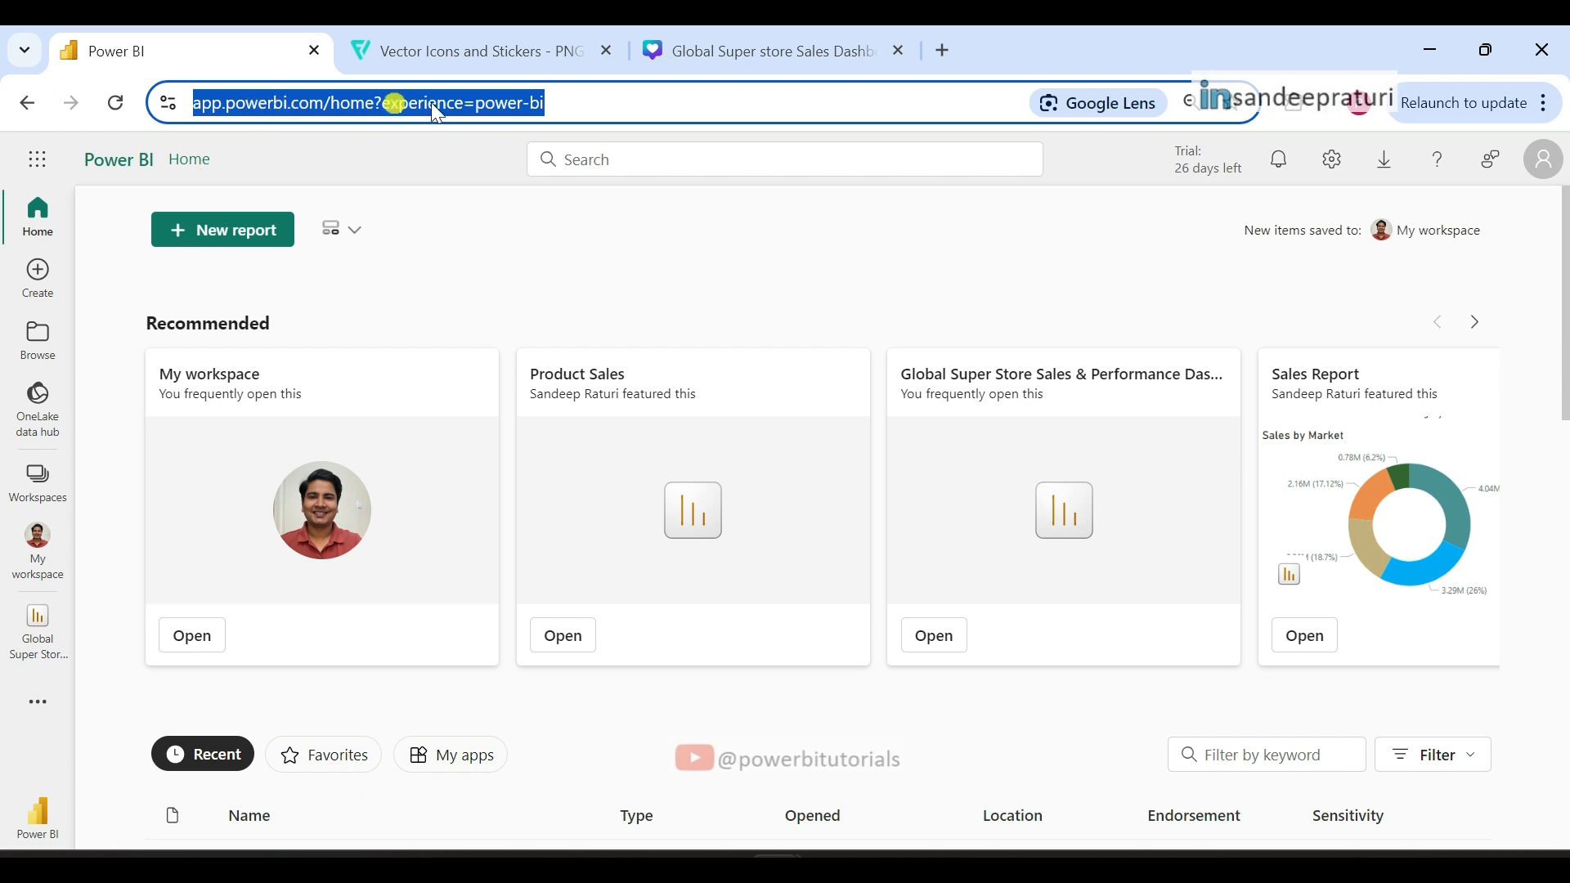
pyautogui.click(335, 99)
pyautogui.moveTo(247, 102); pyautogui.dragTo(378, 101)
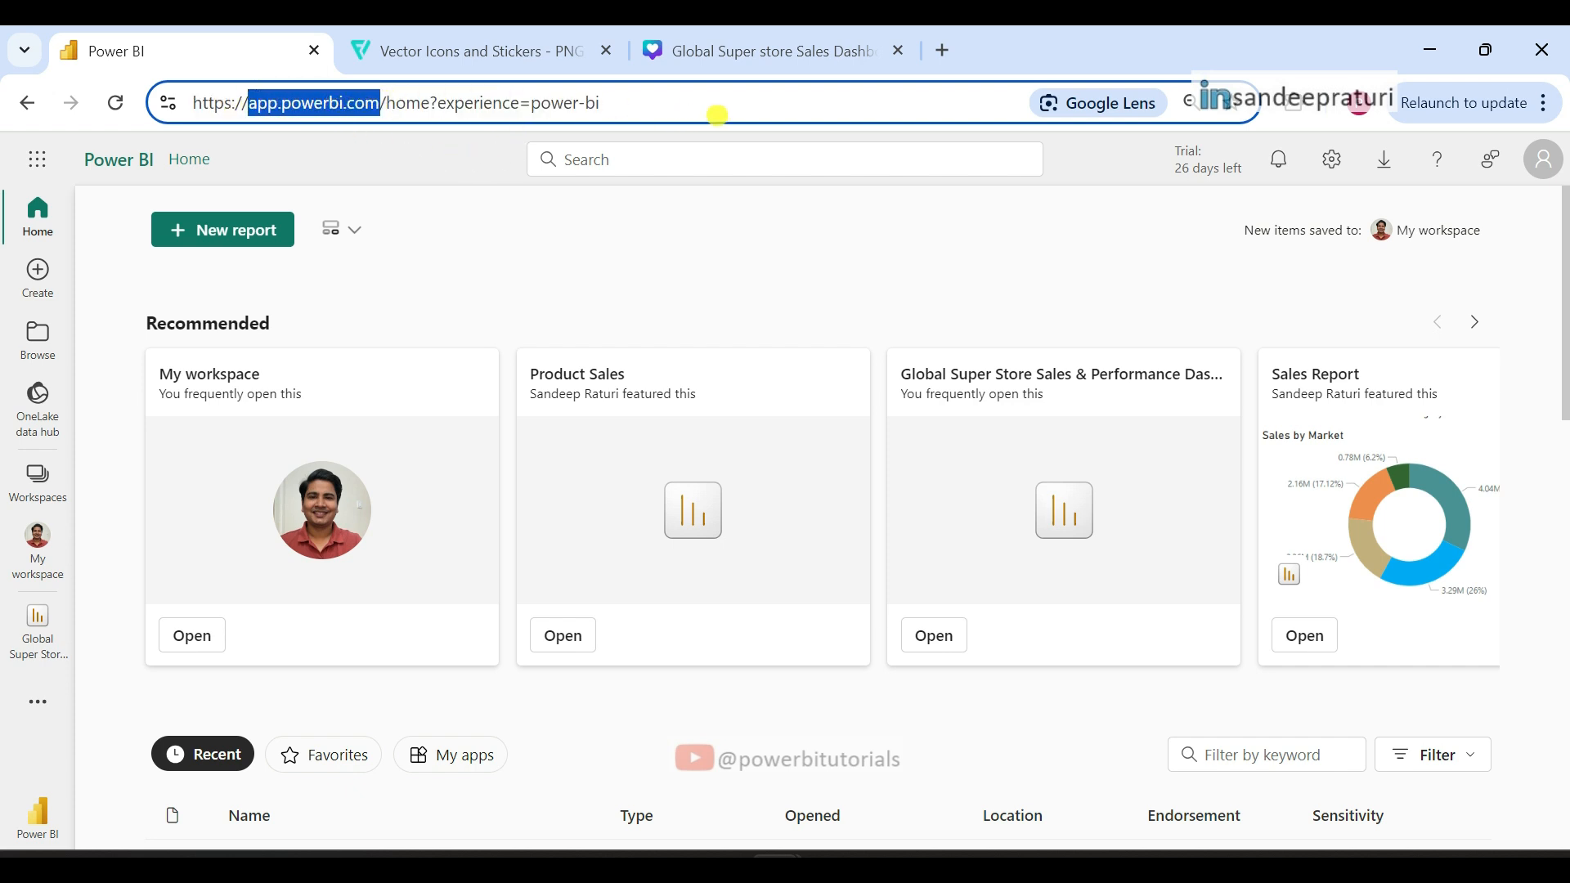
pyautogui.click(719, 104)
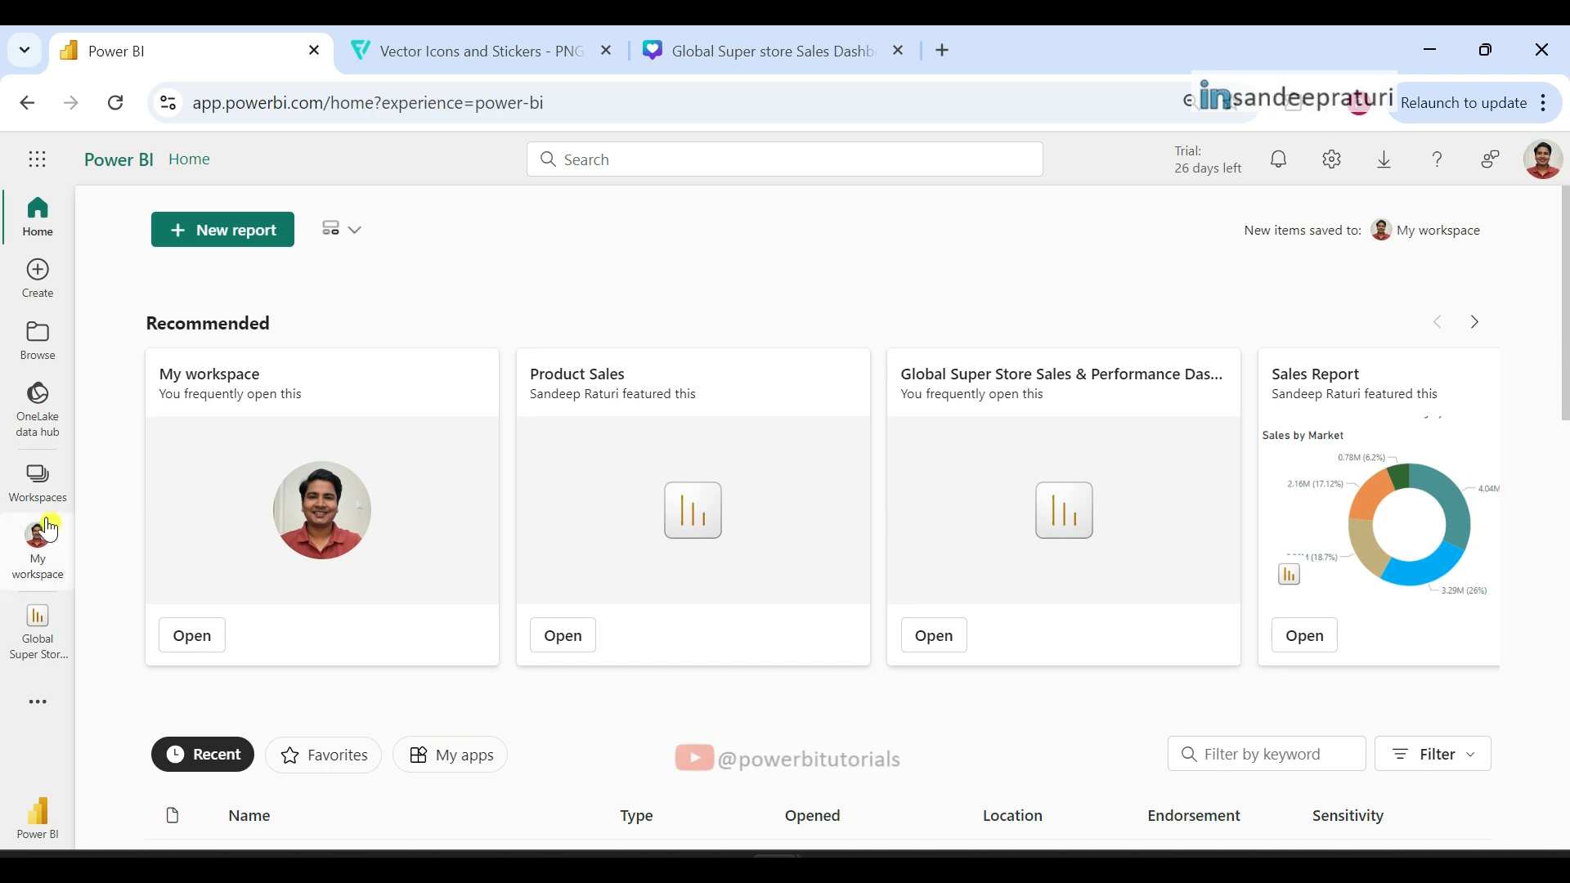
pyautogui.click(38, 490)
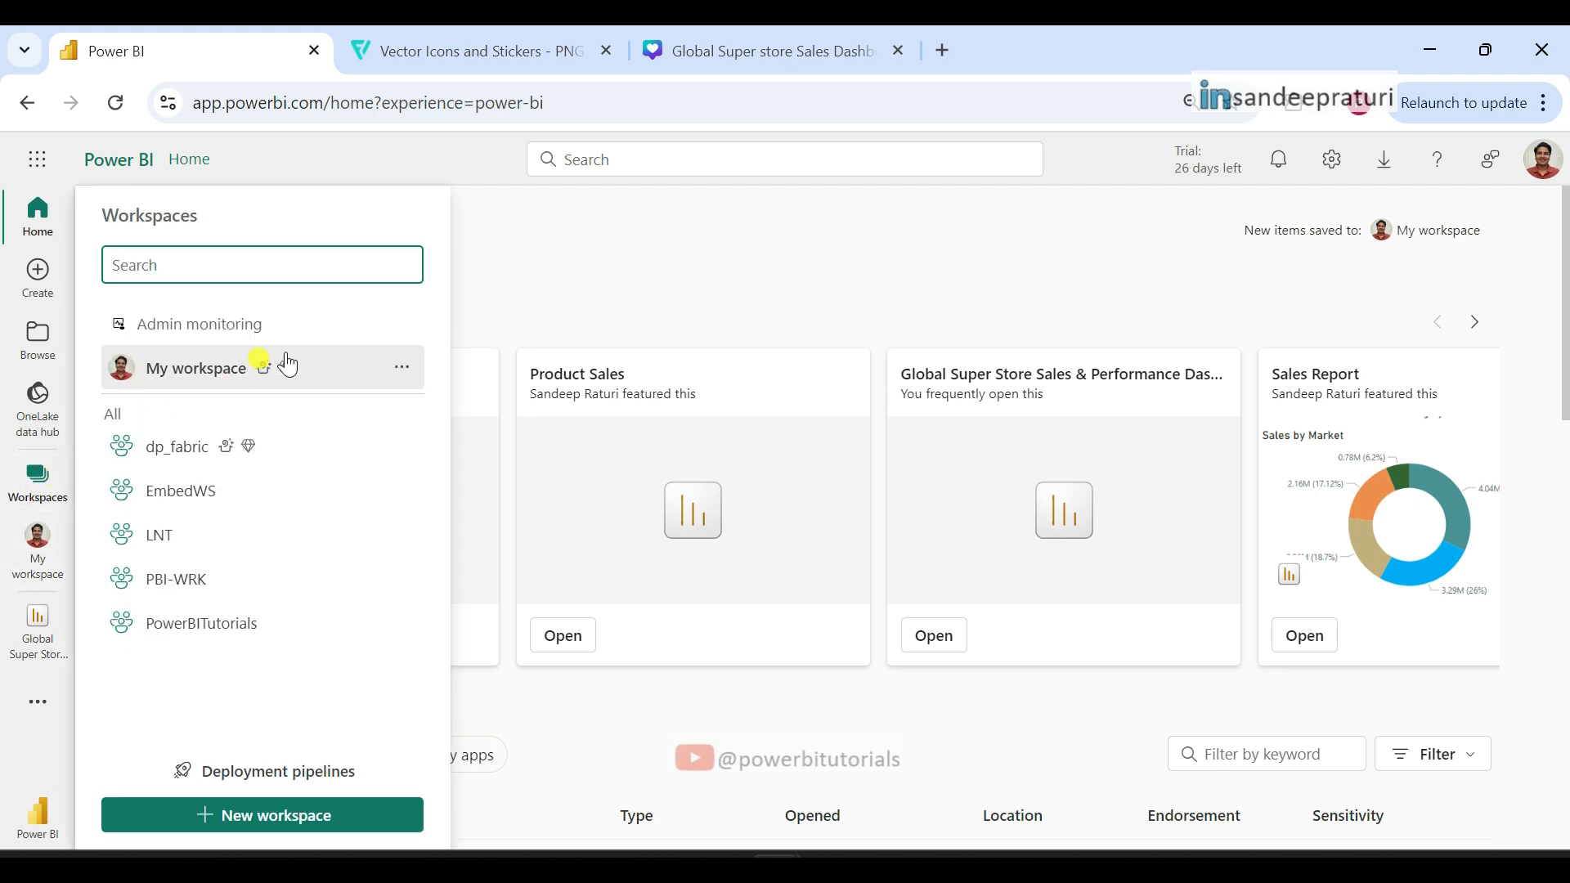
pyautogui.click(243, 381)
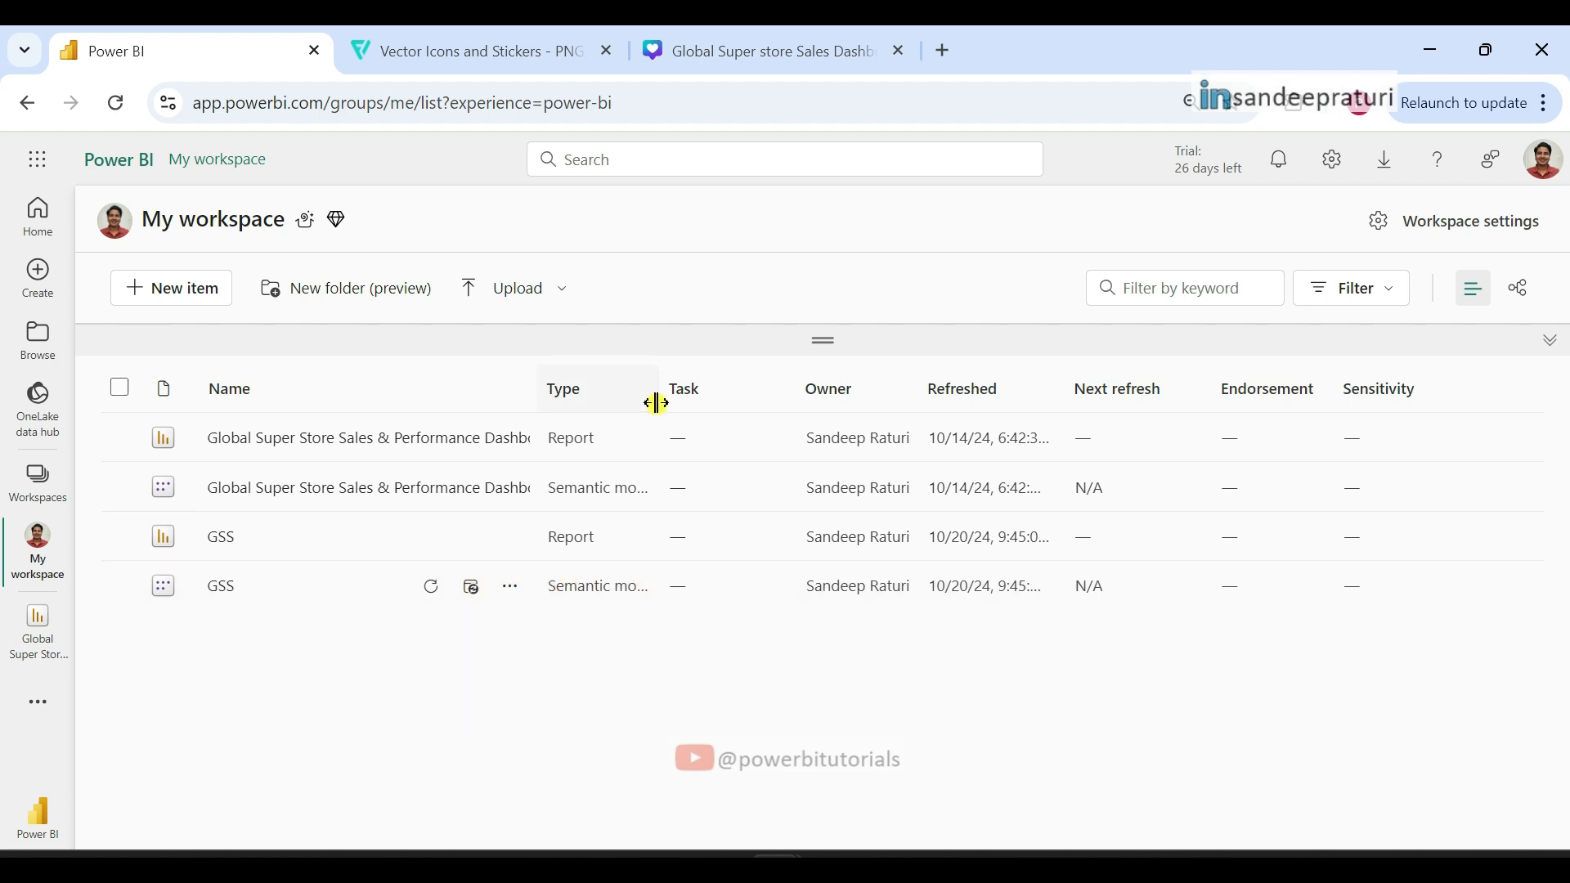
pyautogui.moveTo(659, 387); pyautogui.dragTo(873, 388)
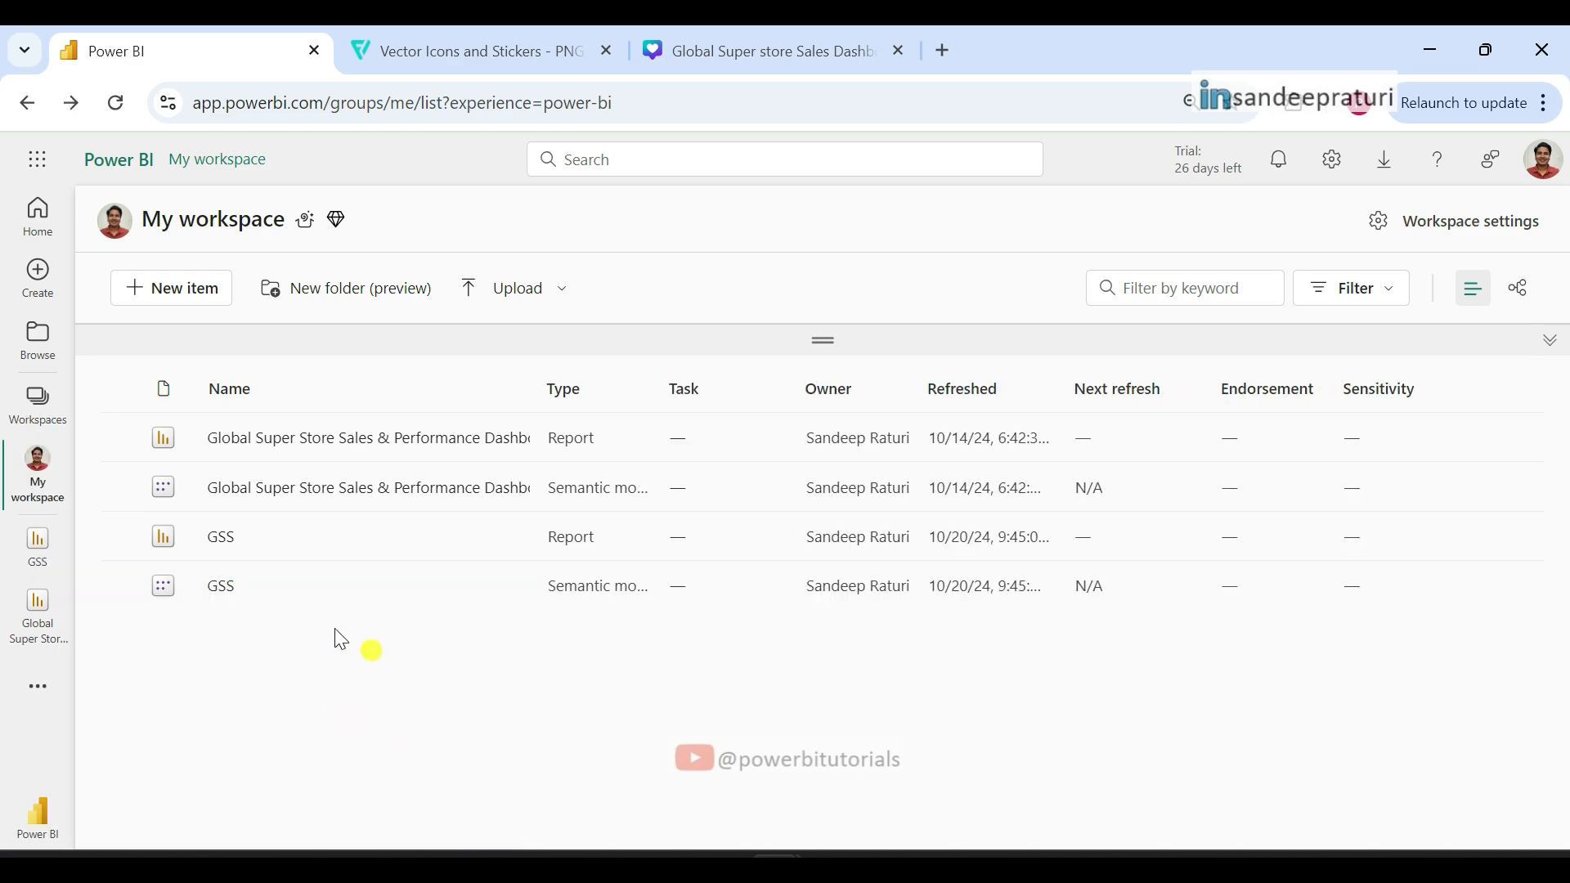
# Step: Test page navigation in the published GSS report, including drill-through from the Consumer segment to Detailed View and back to the summary page
pyautogui.click(221, 540)
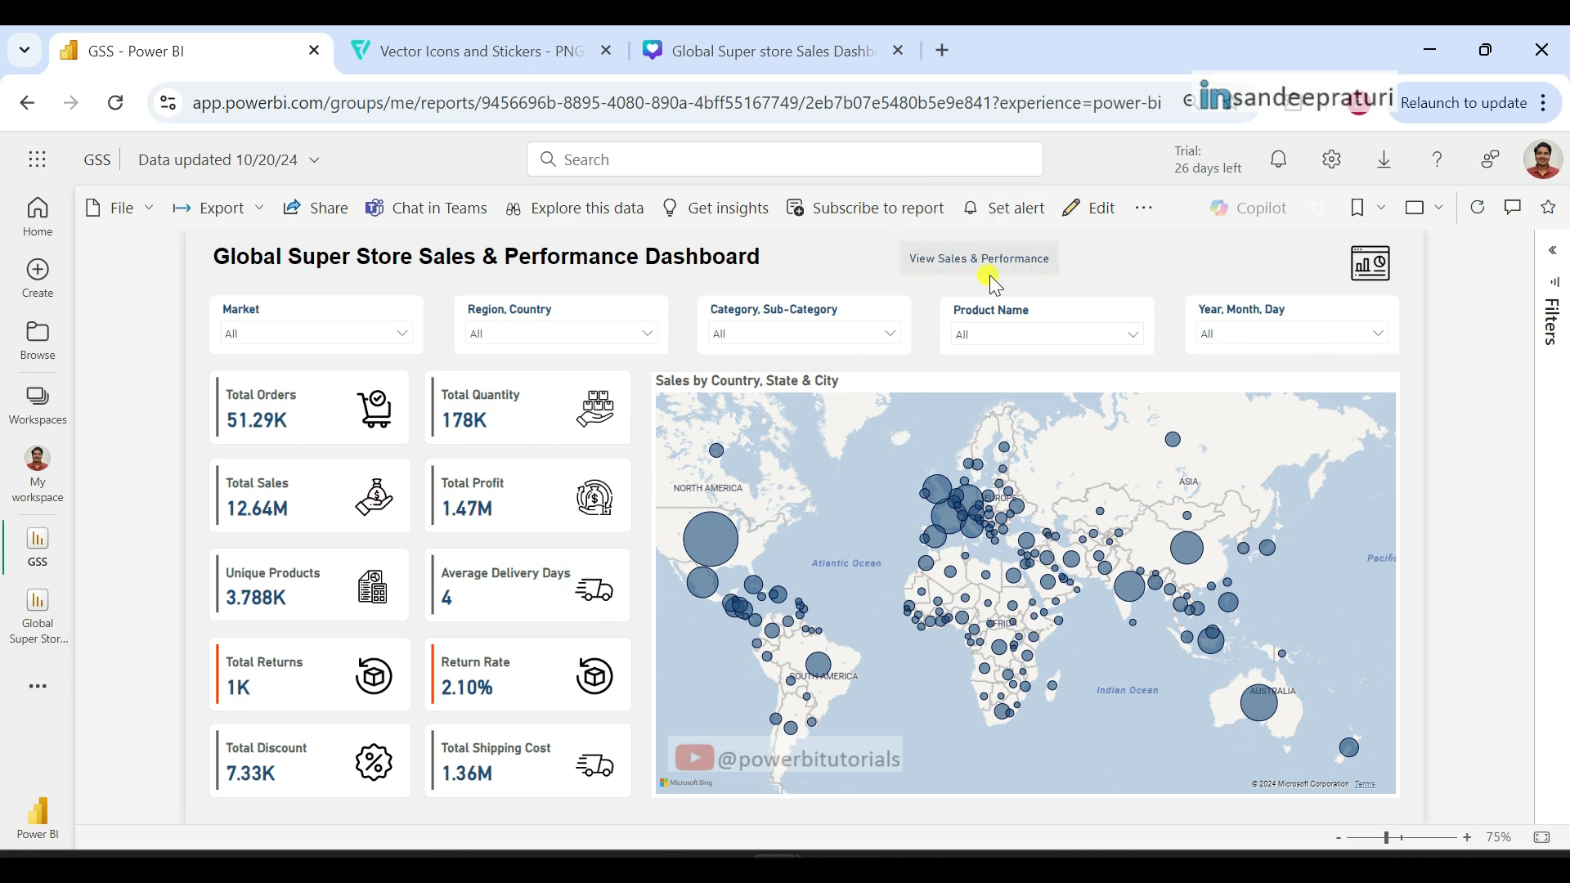
pyautogui.click(949, 274)
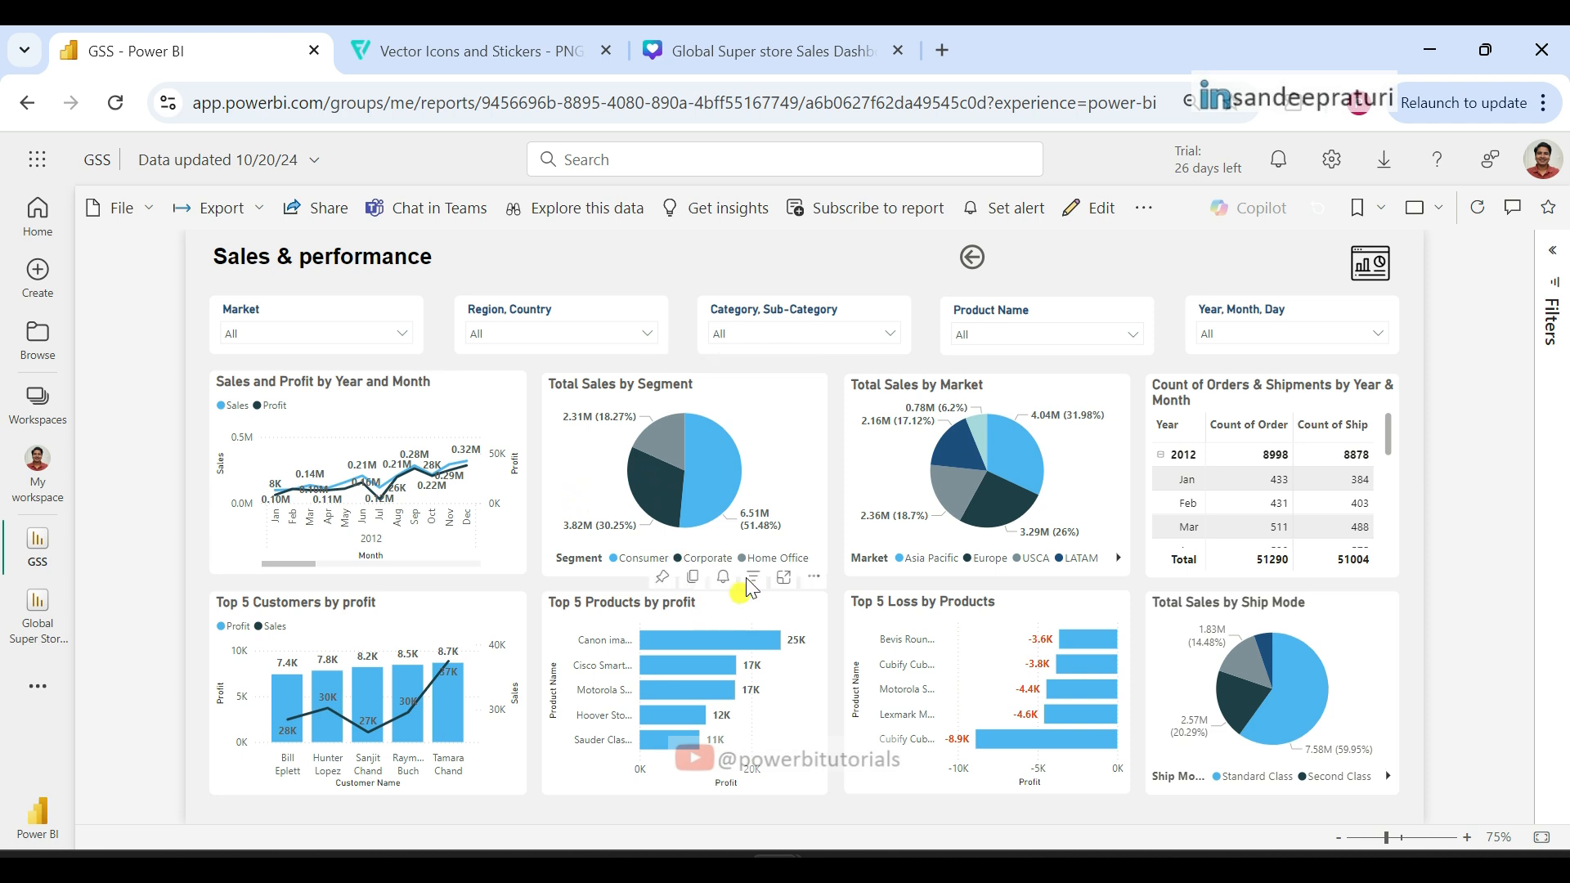
pyautogui.moveTo(726, 492)
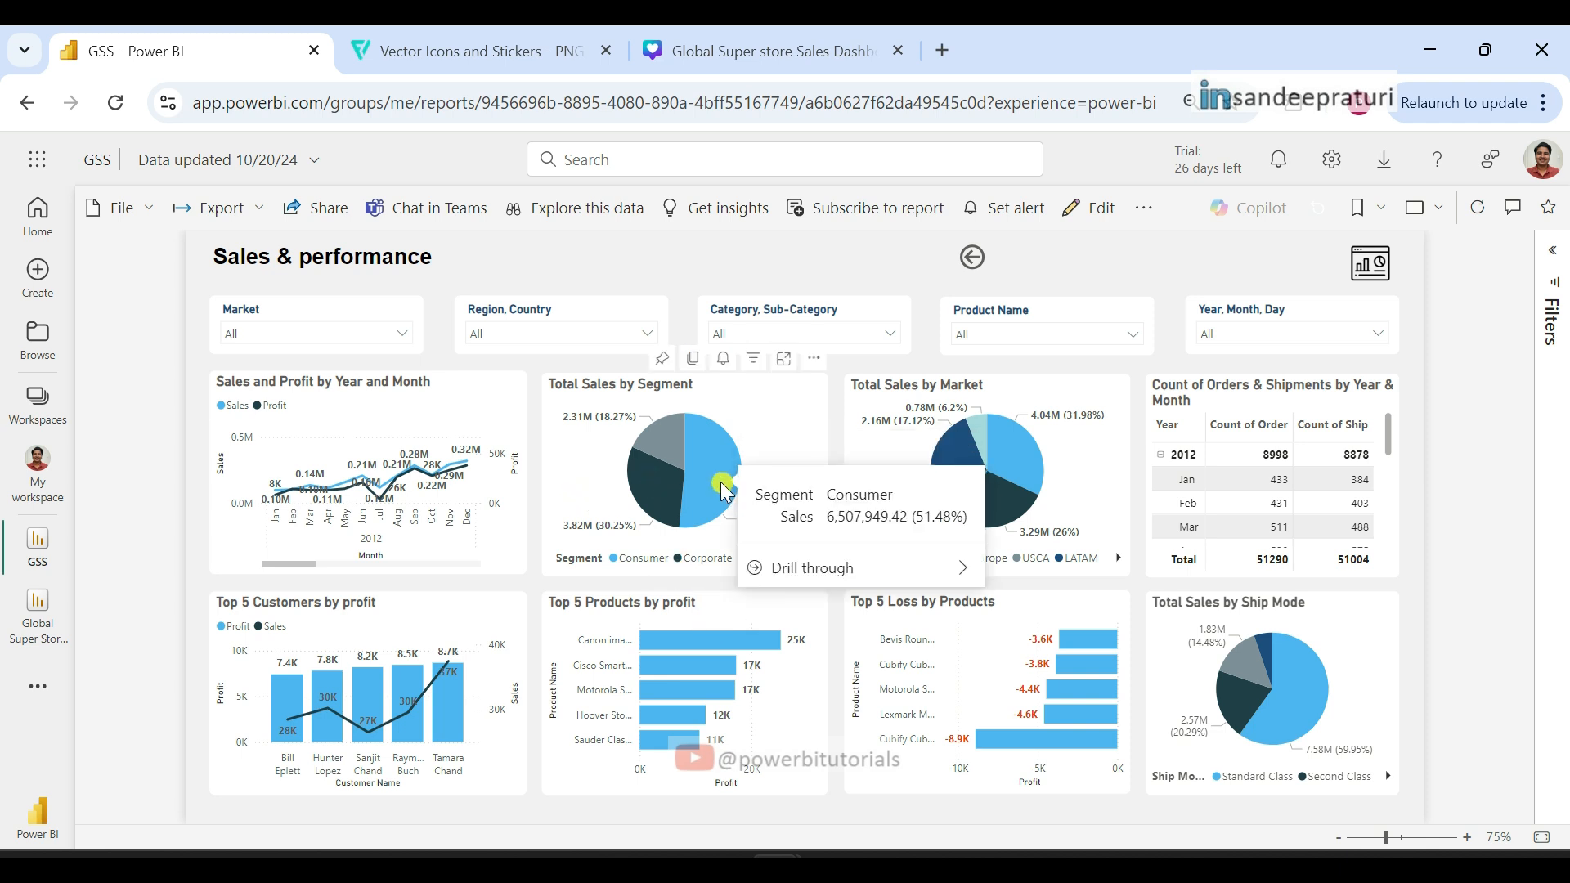
pyautogui.moveTo(799, 568)
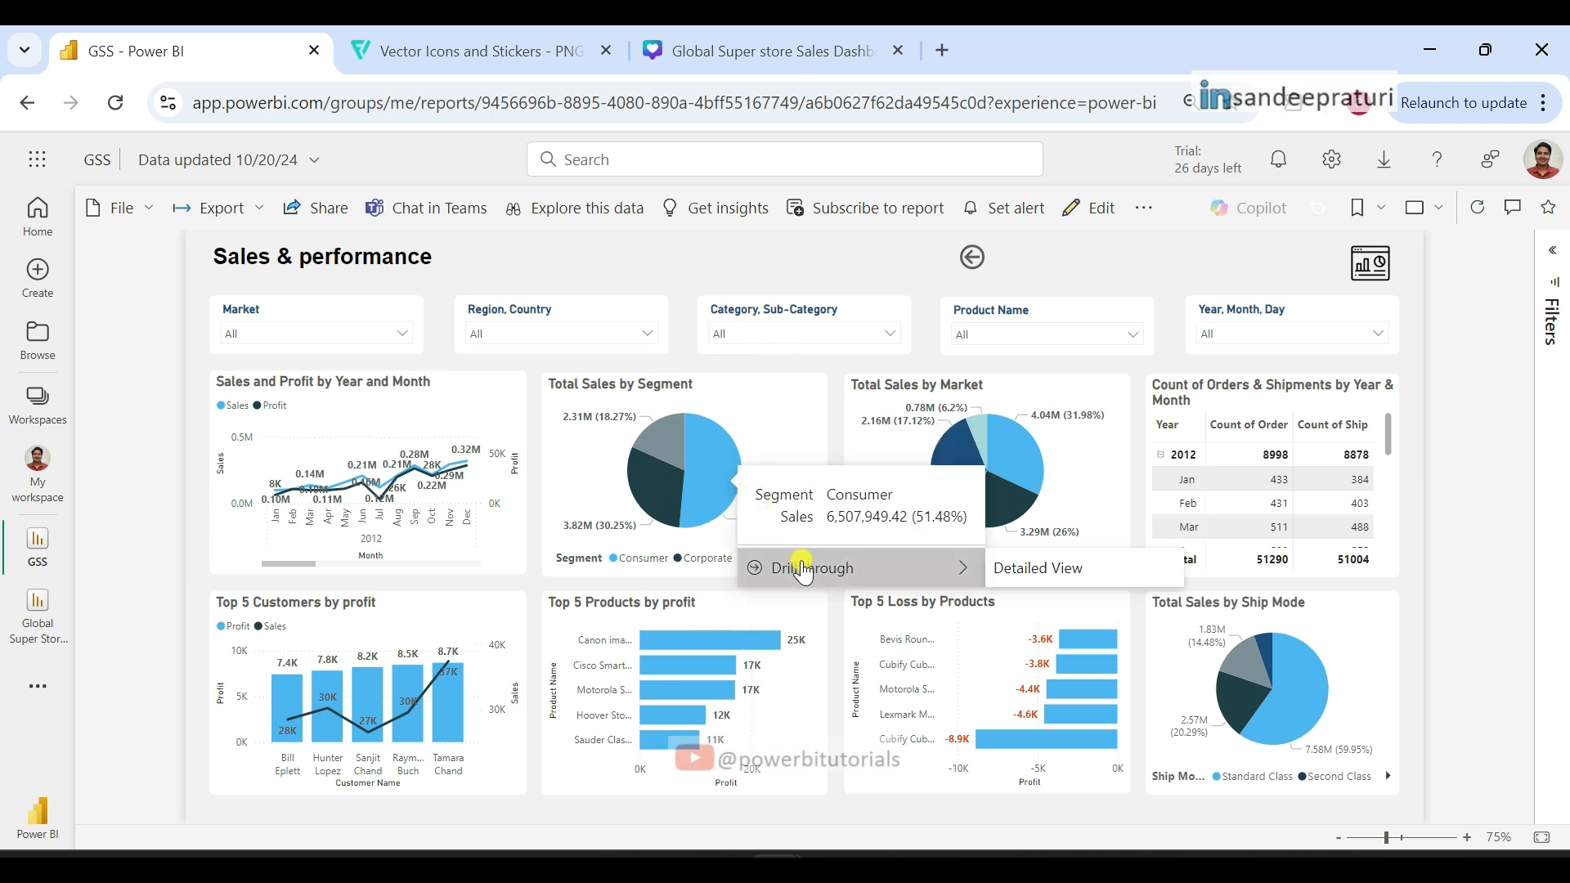
pyautogui.click(1045, 577)
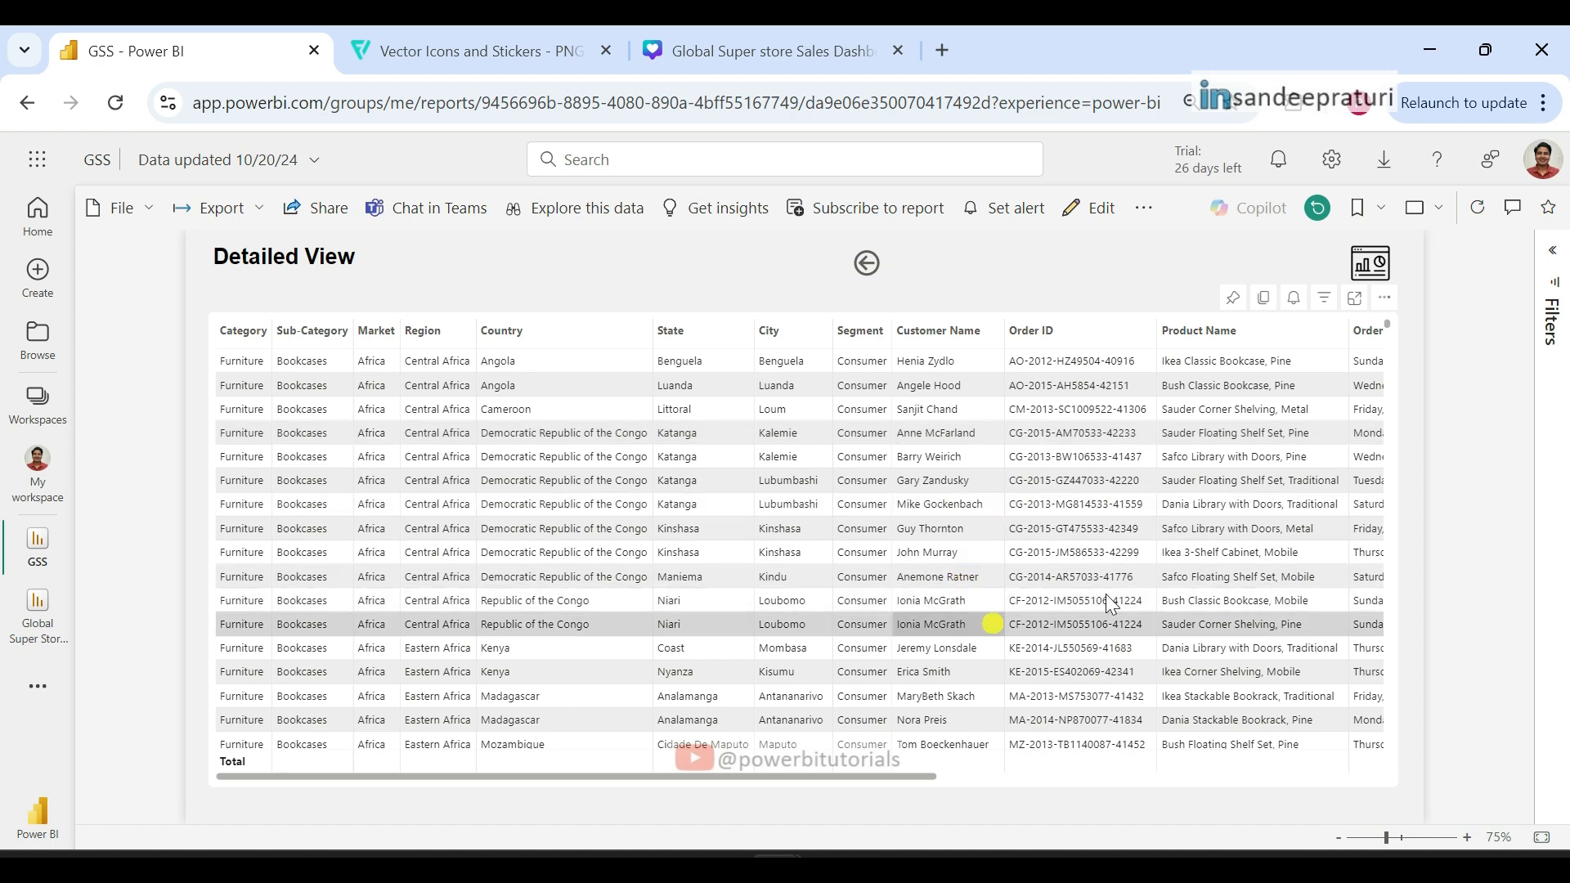
pyautogui.click(864, 266)
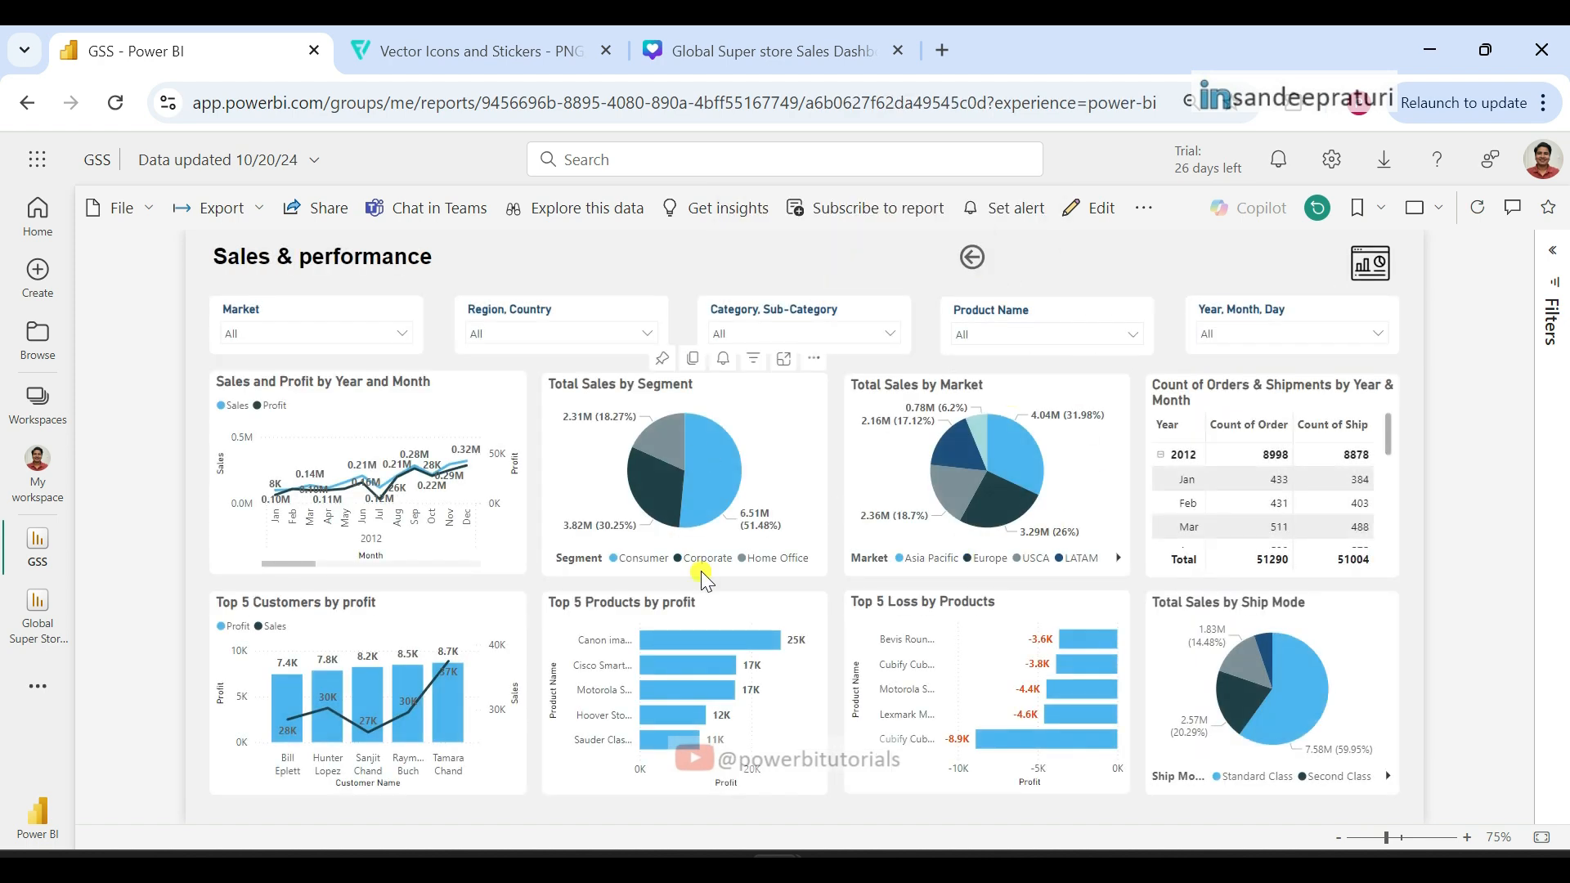
pyautogui.click(973, 260)
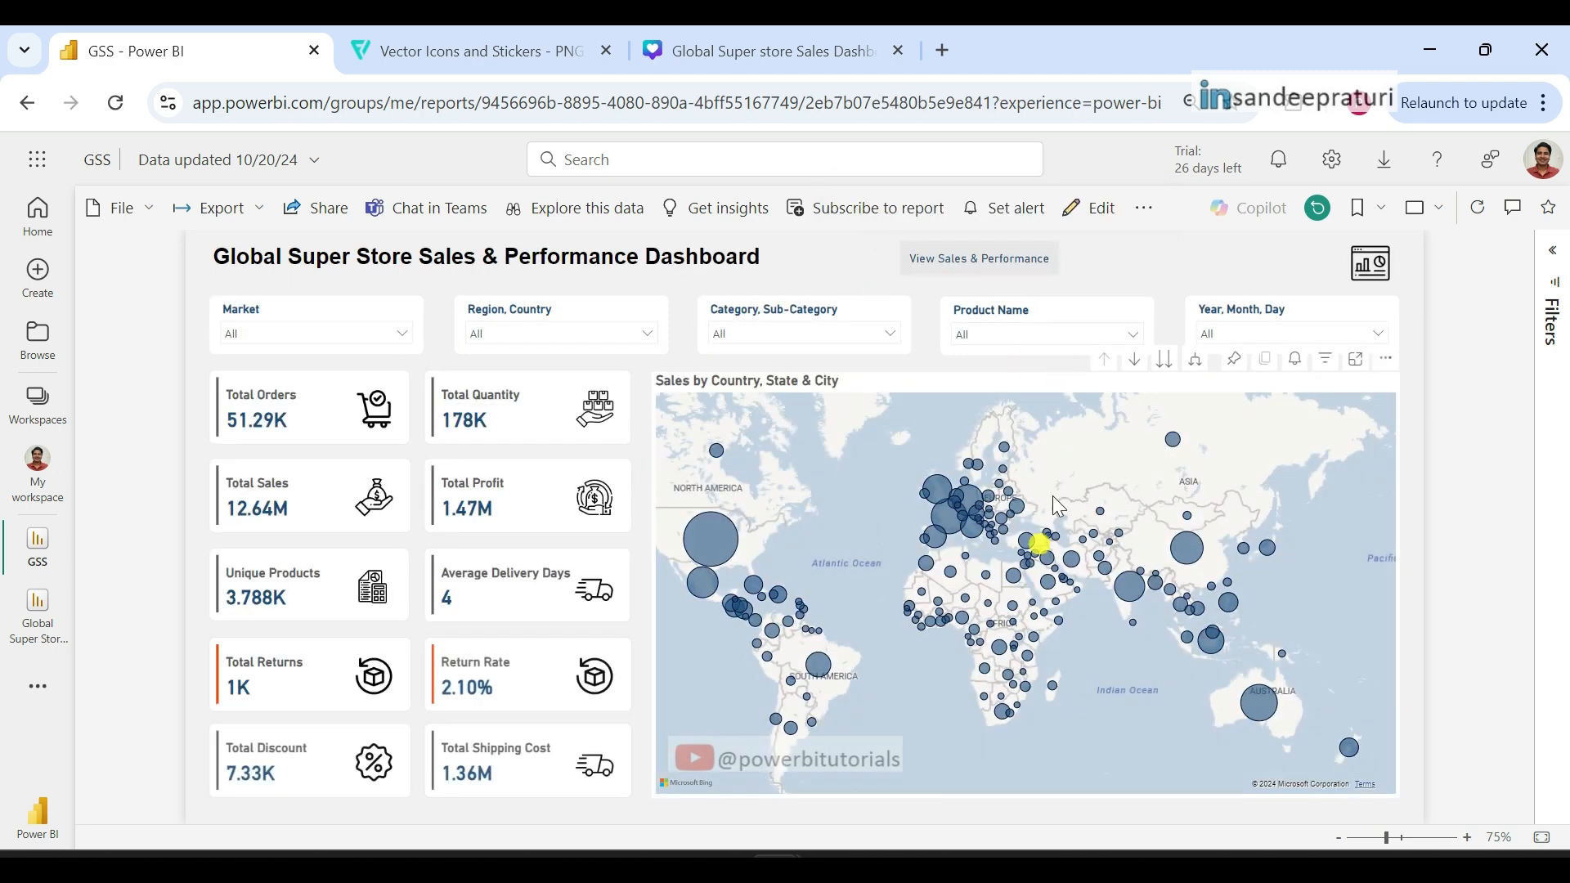
# Step: Open the row-level security settings of the GSS semantic model in My workspace
pyautogui.click(47, 479)
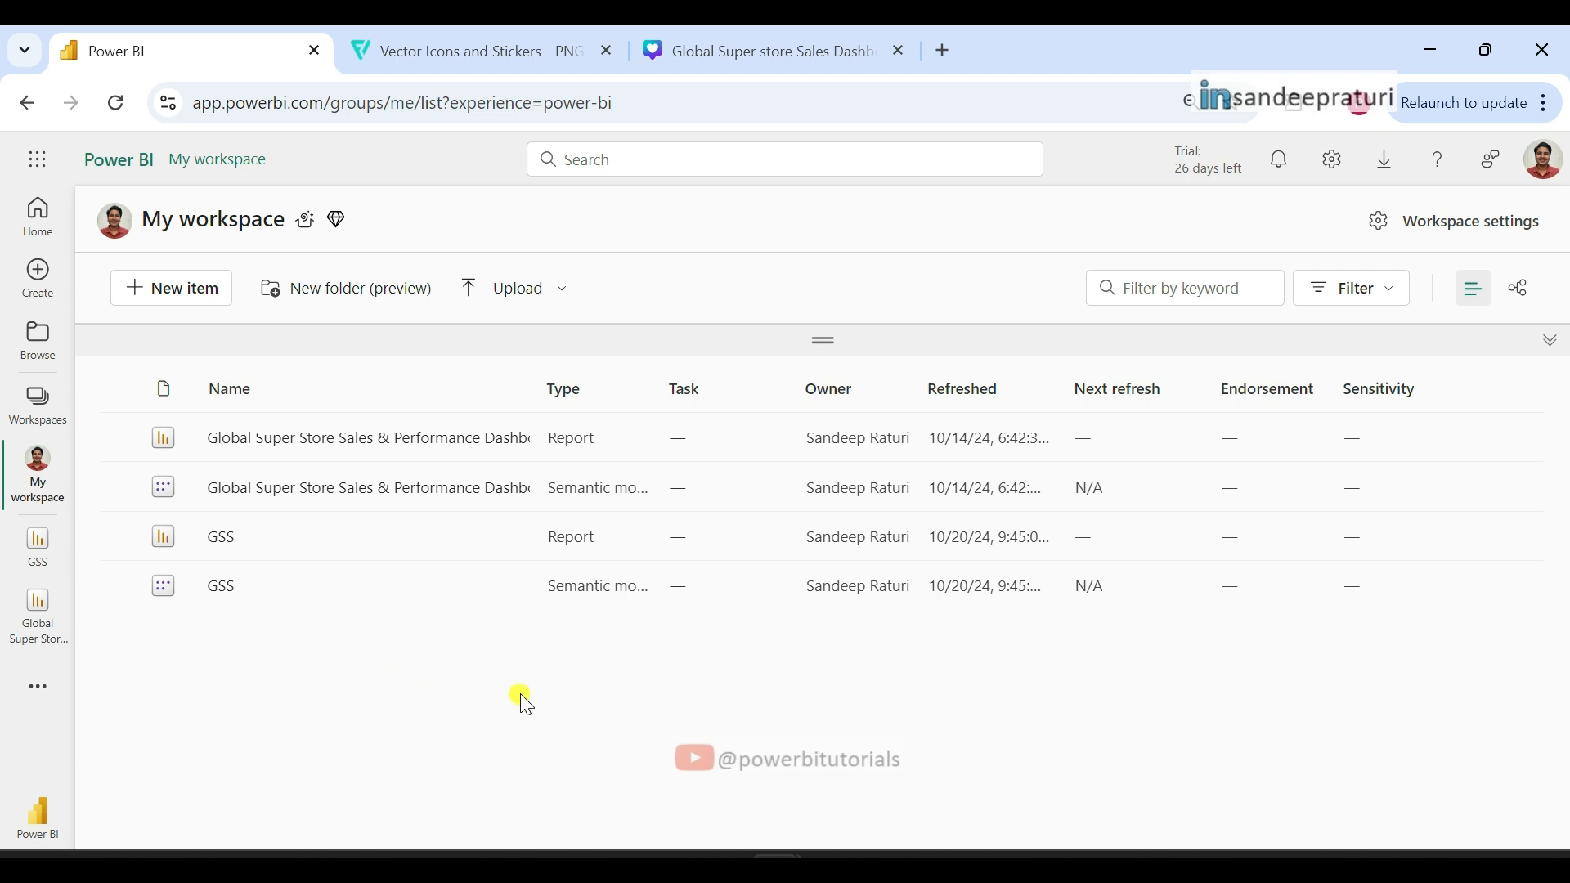
pyautogui.moveTo(431, 594)
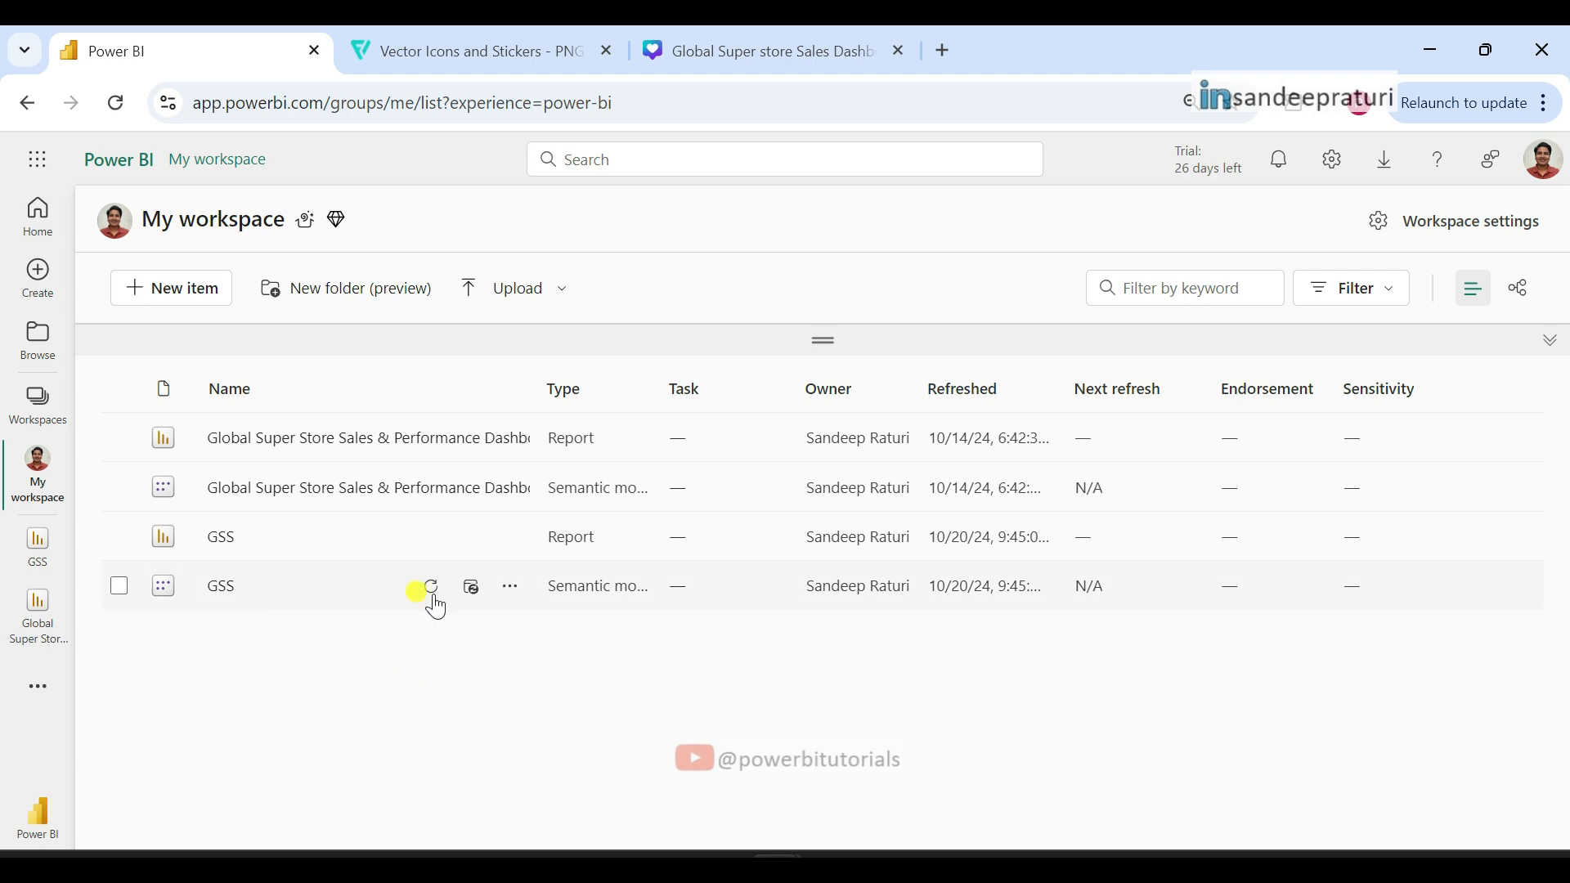
pyautogui.click(516, 602)
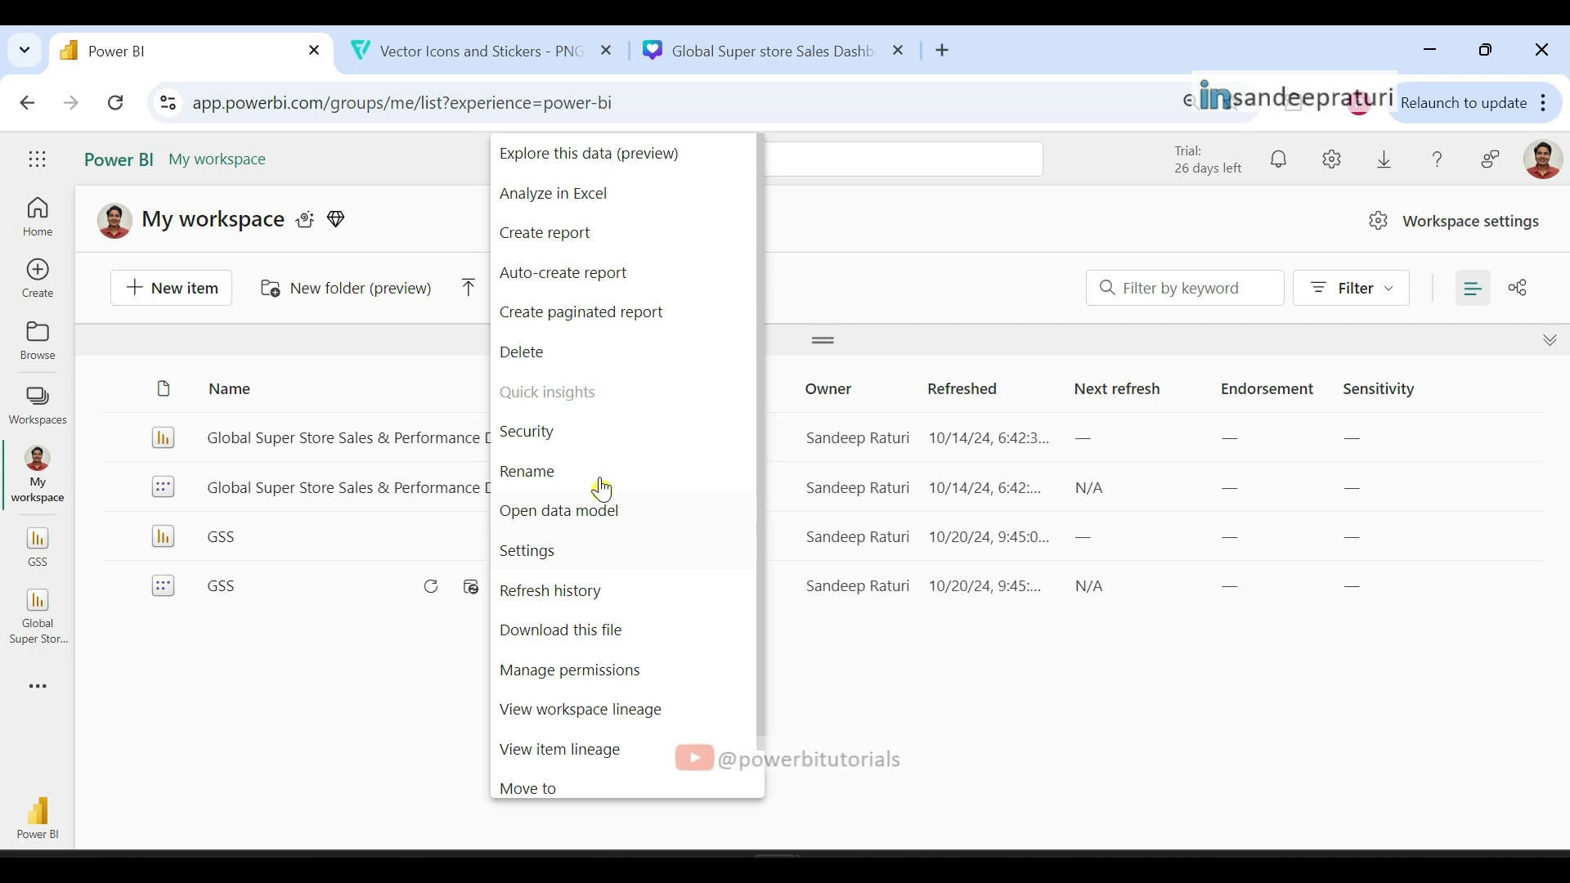
pyautogui.click(572, 442)
pyautogui.moveTo(294, 427)
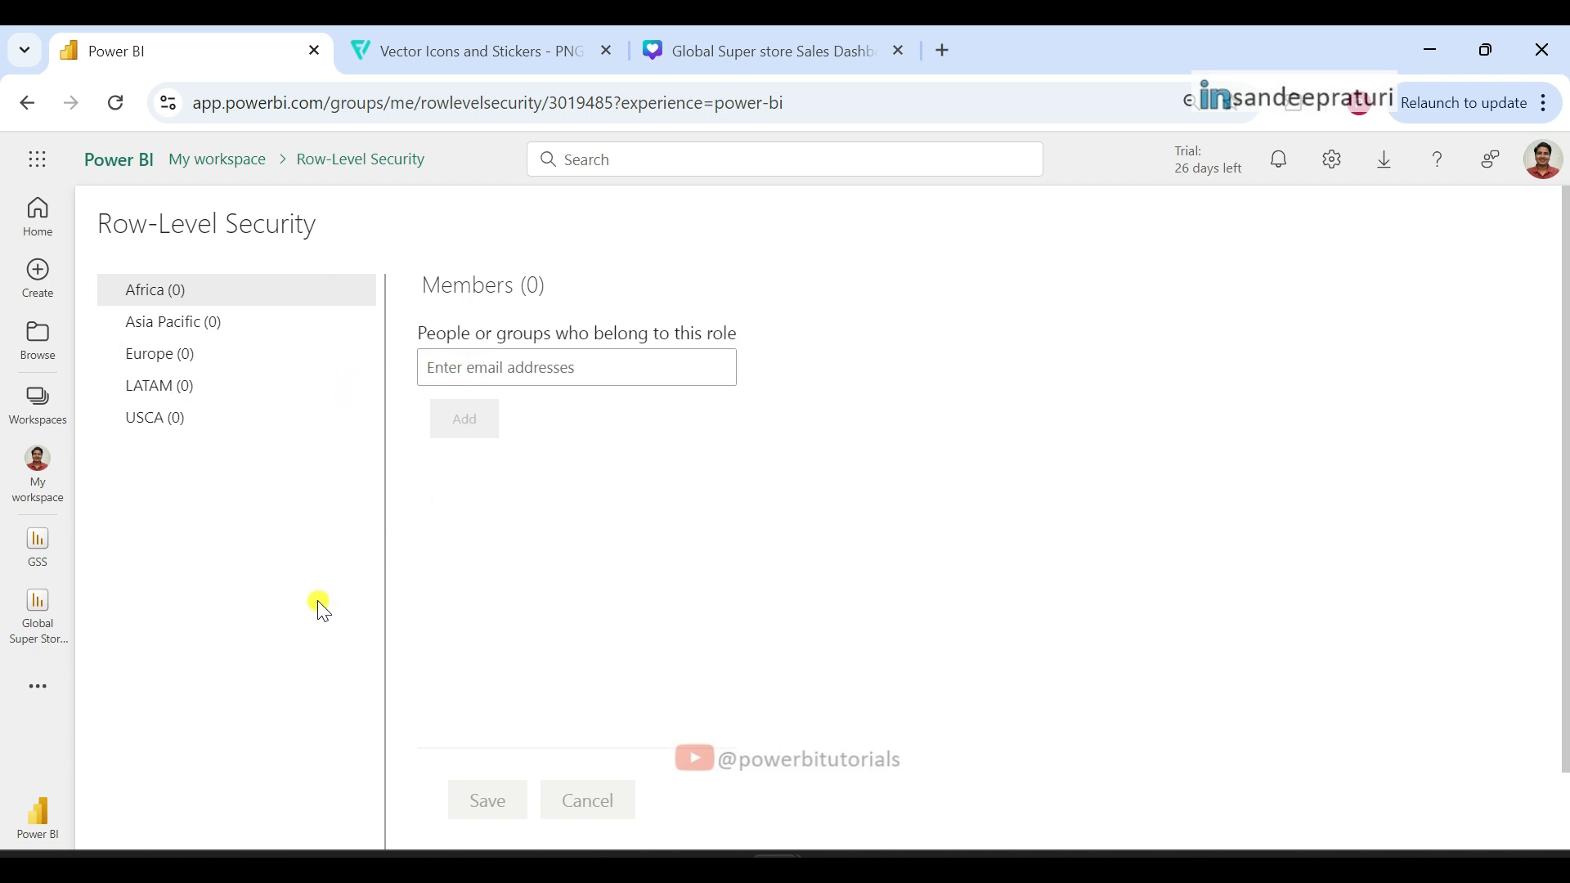
# Step: Examine where members are assigned to the Africa and Asia Pacific roles
pyautogui.click(529, 373)
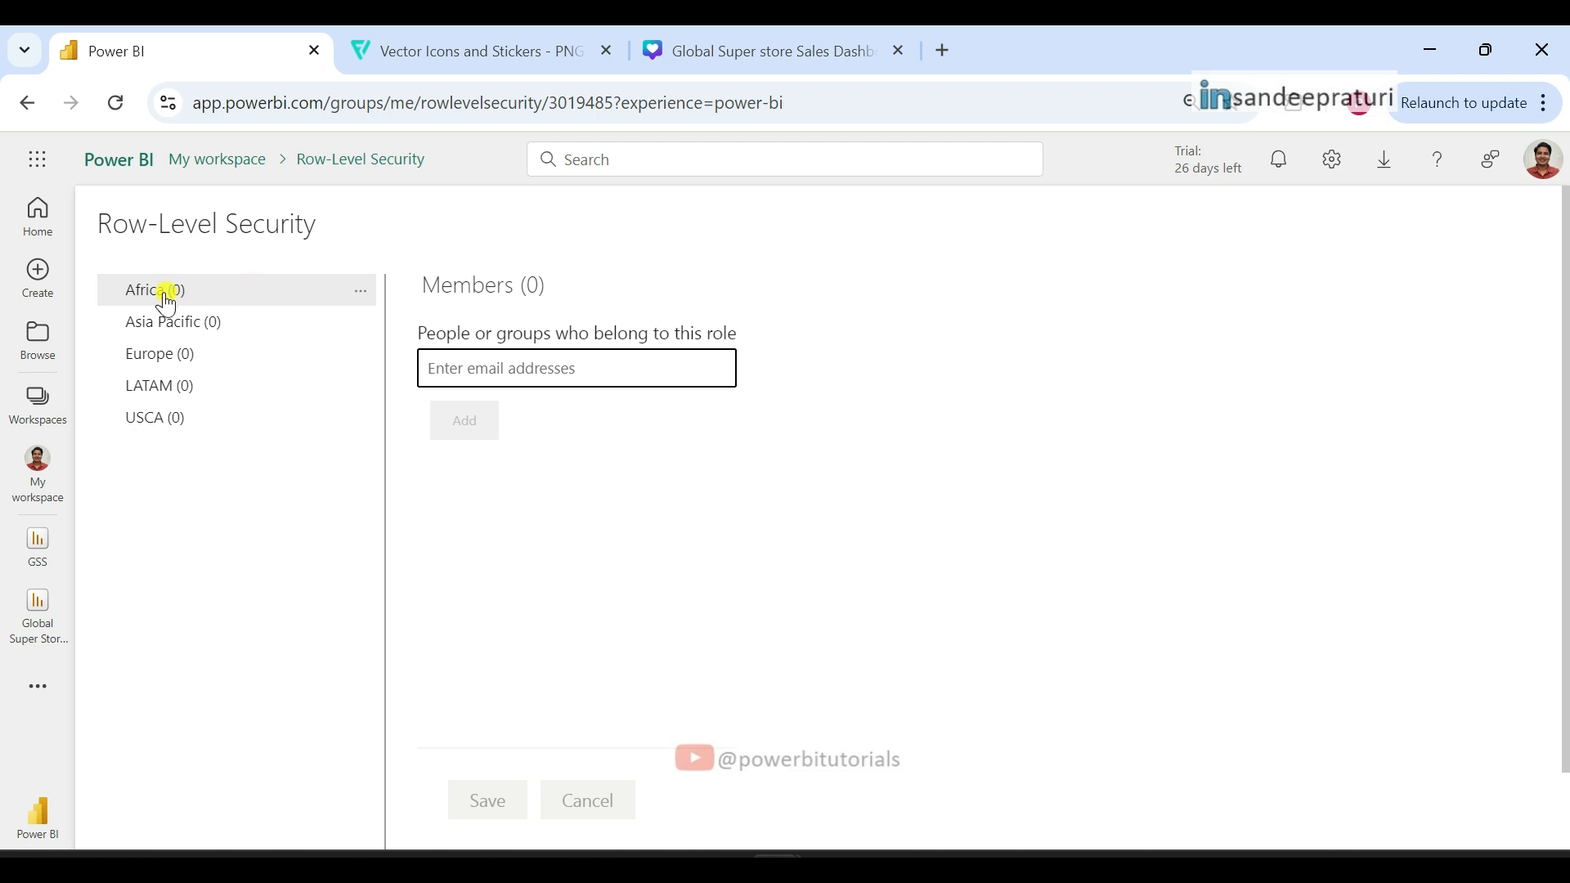
pyautogui.click(566, 378)
pyautogui.click(197, 336)
pyautogui.click(446, 368)
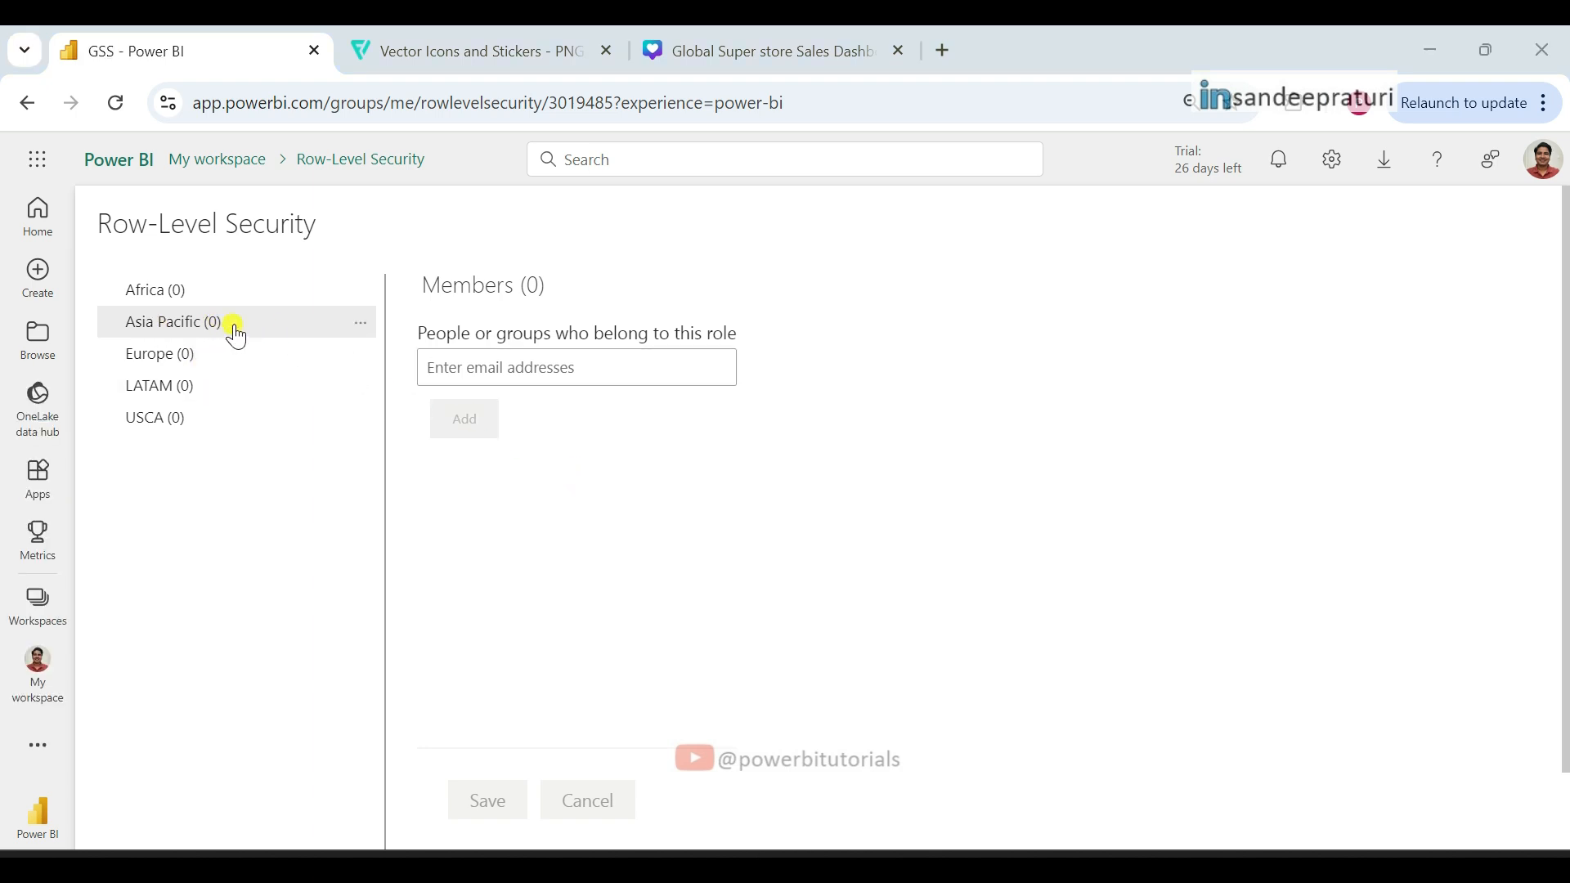
# Step: Test the report as the Asia Pacific role, checking the summary page's Market slicer and the sales page's Total Sales by Market chart
pyautogui.click(371, 332)
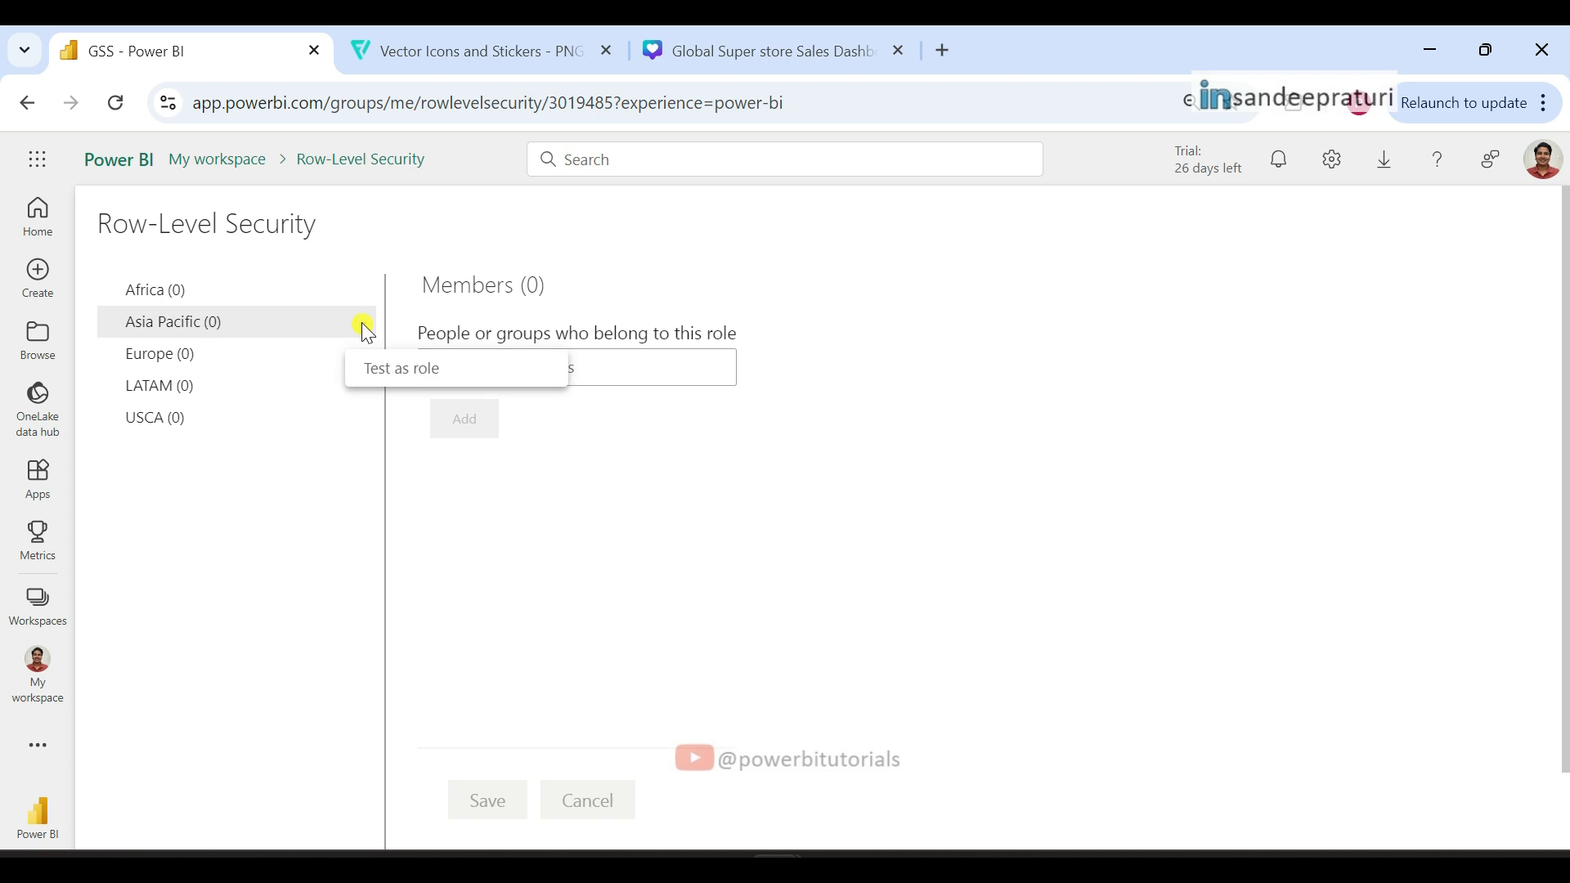
pyautogui.click(415, 372)
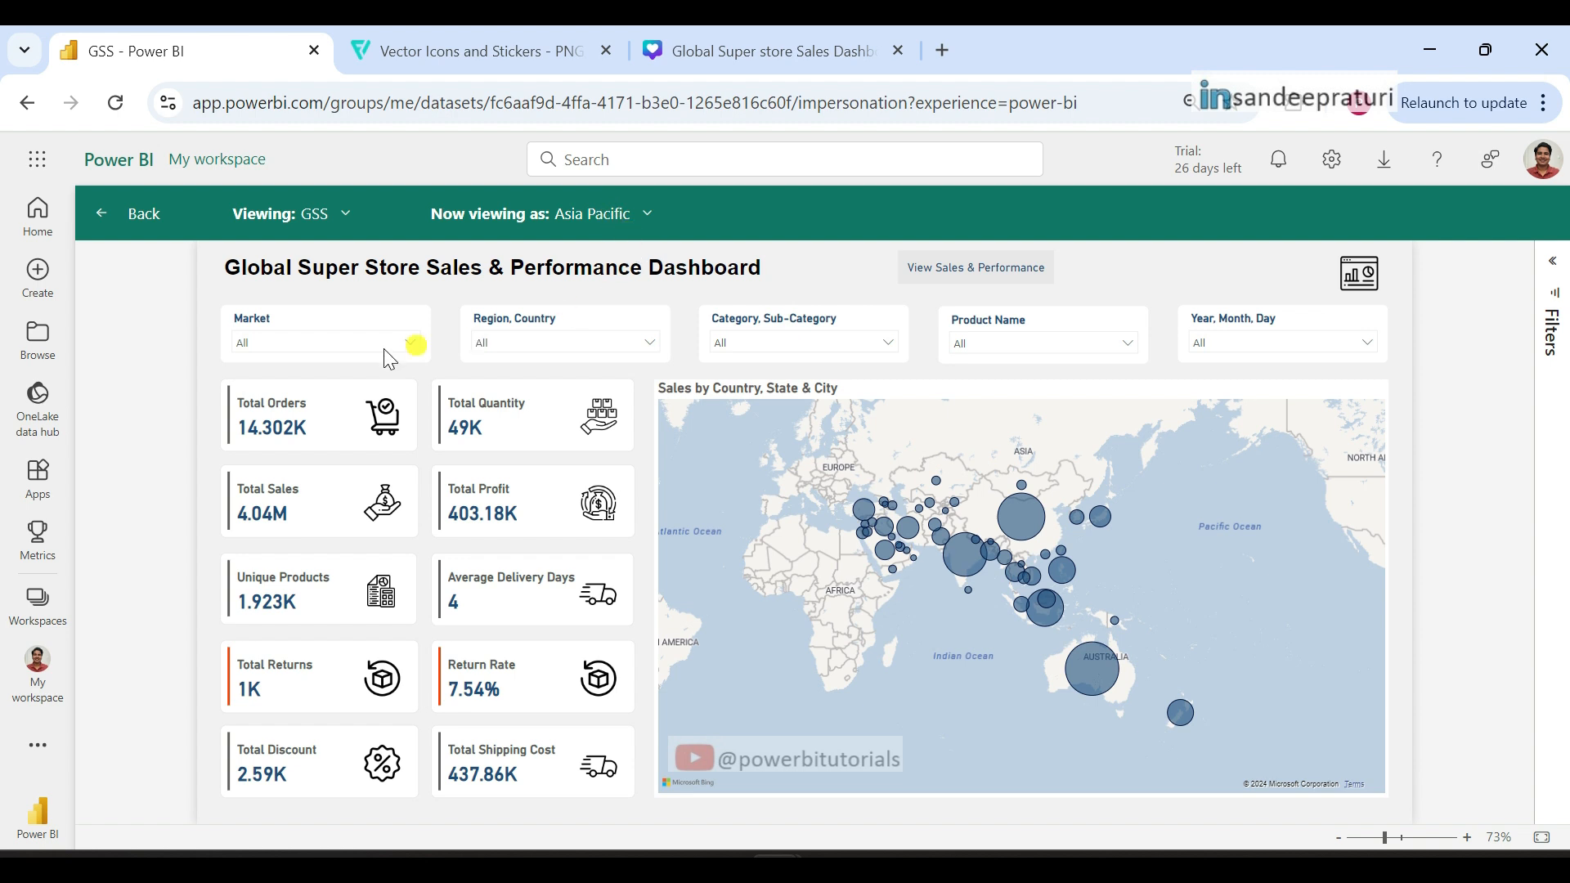
pyautogui.click(341, 347)
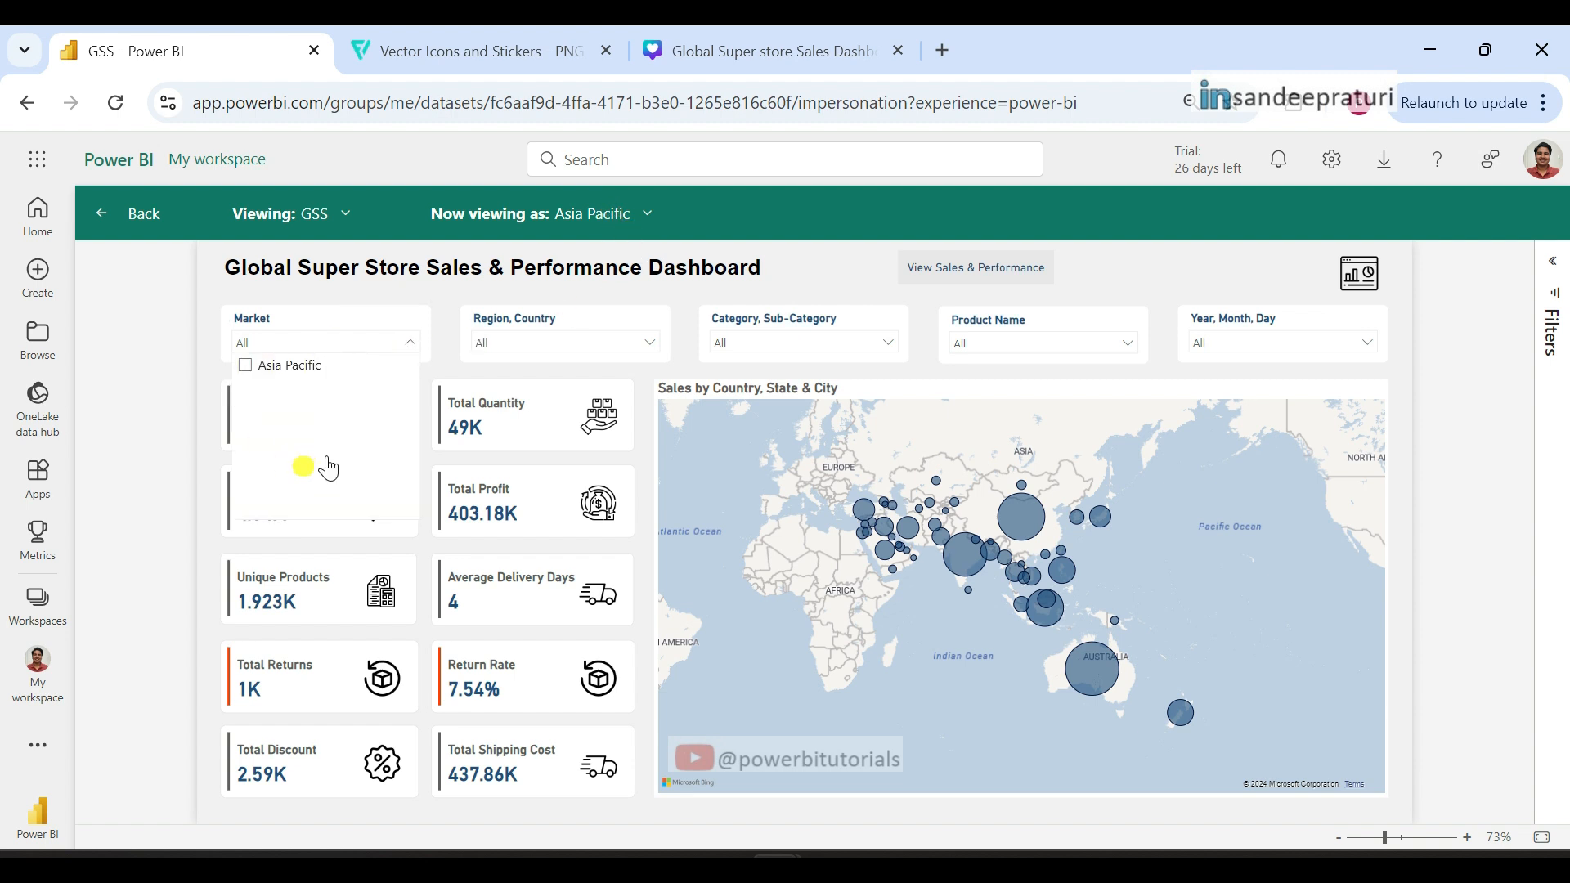
pyautogui.click(177, 442)
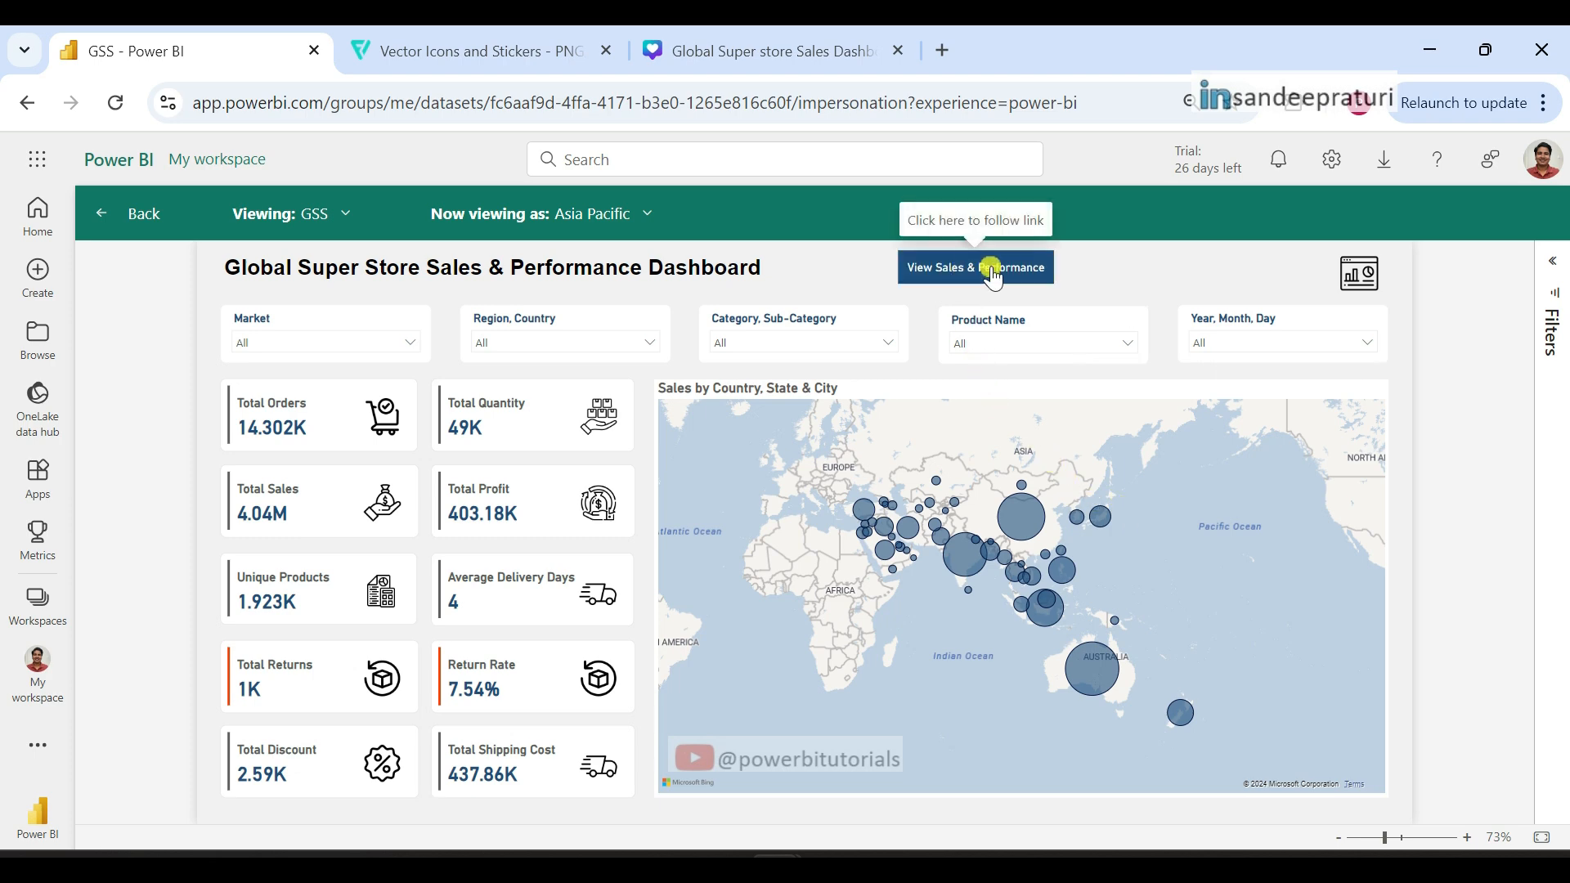
pyautogui.click(964, 274)
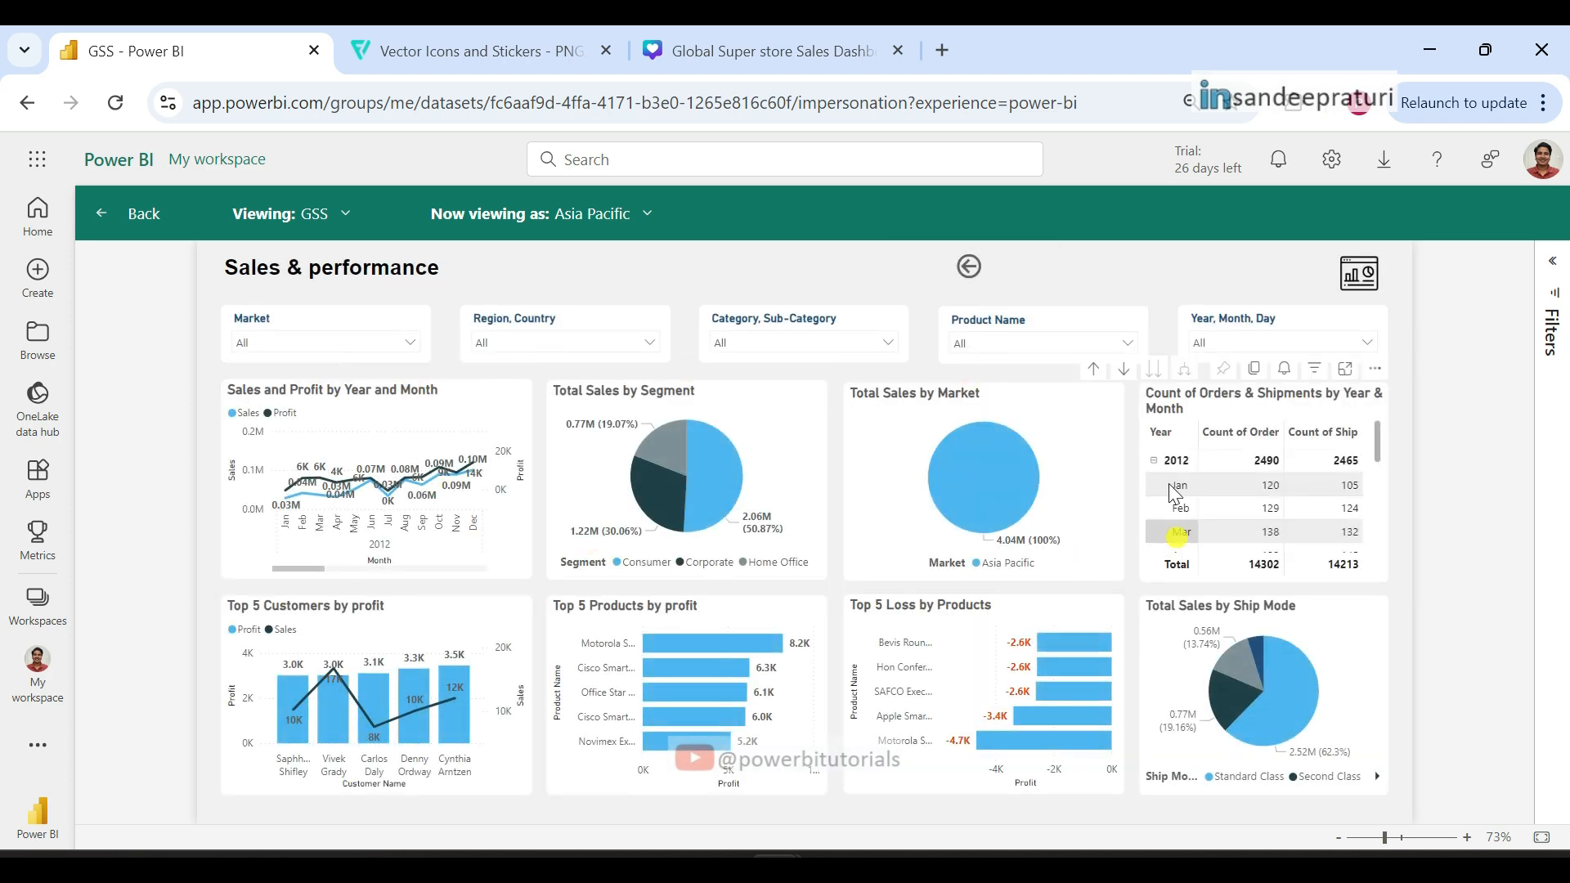
pyautogui.moveTo(1021, 507)
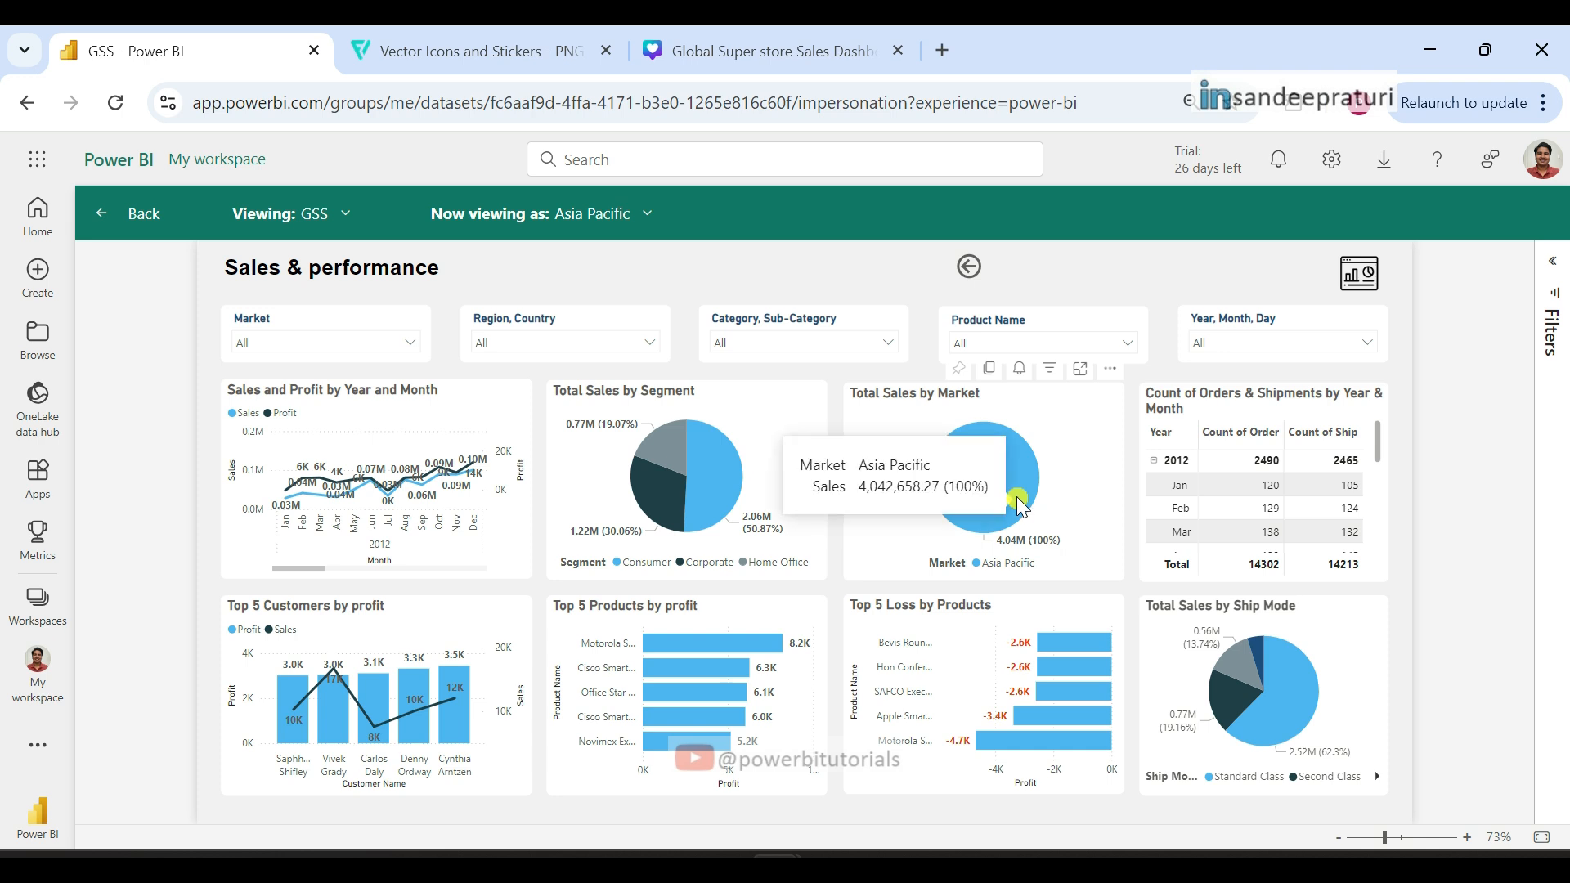
# Step: Test the report as the Europe role, checking the sales page and the summary page's Market slicer
pyautogui.click(650, 214)
pyautogui.click(443, 408)
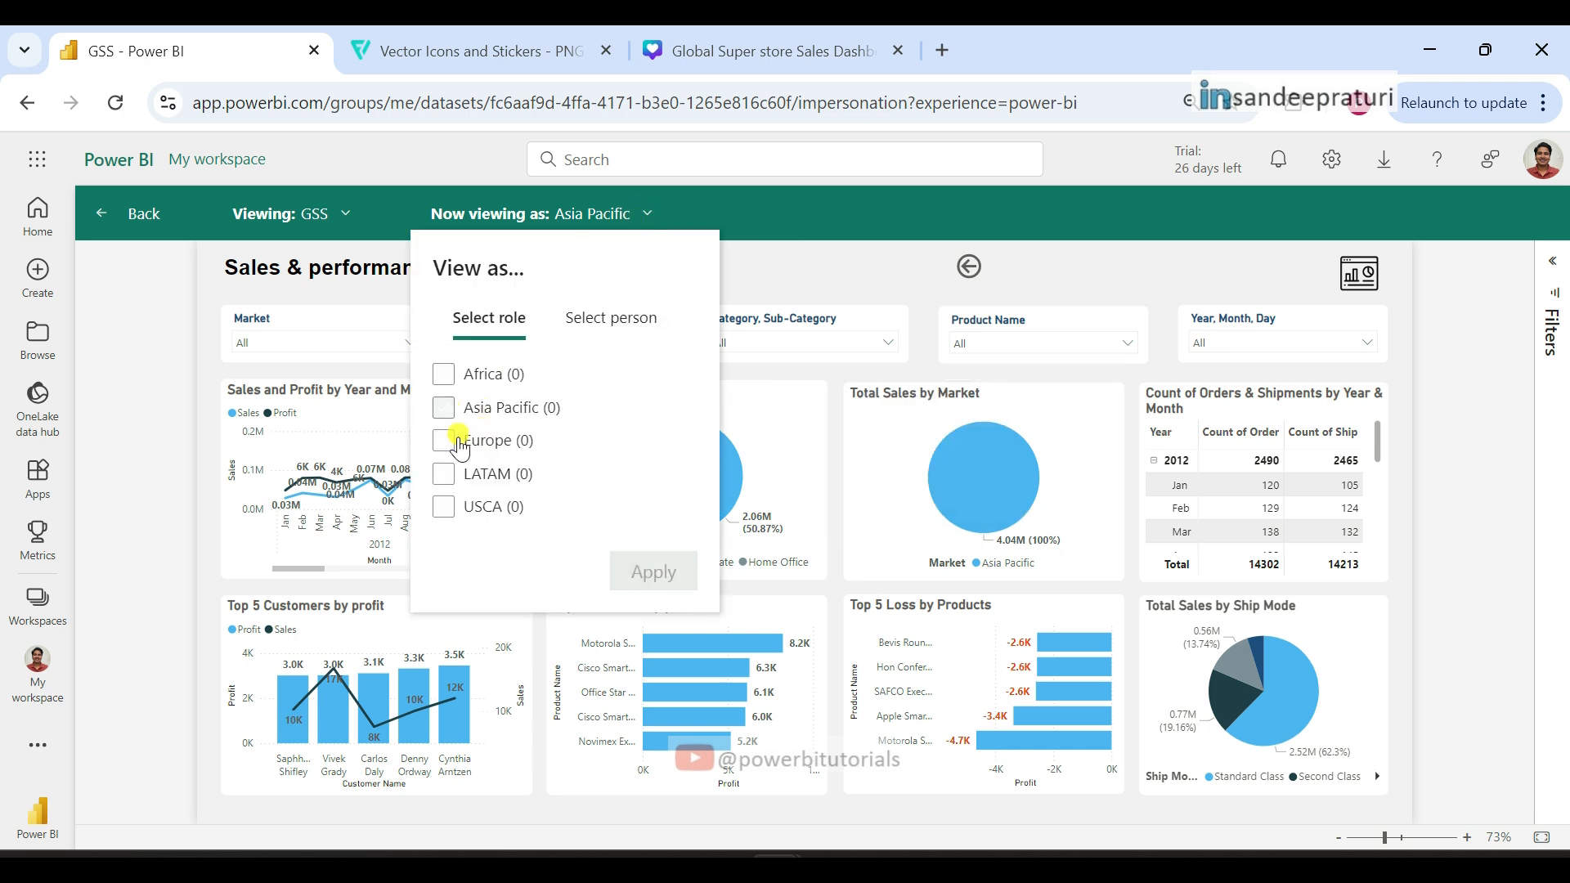
pyautogui.click(444, 441)
pyautogui.click(653, 572)
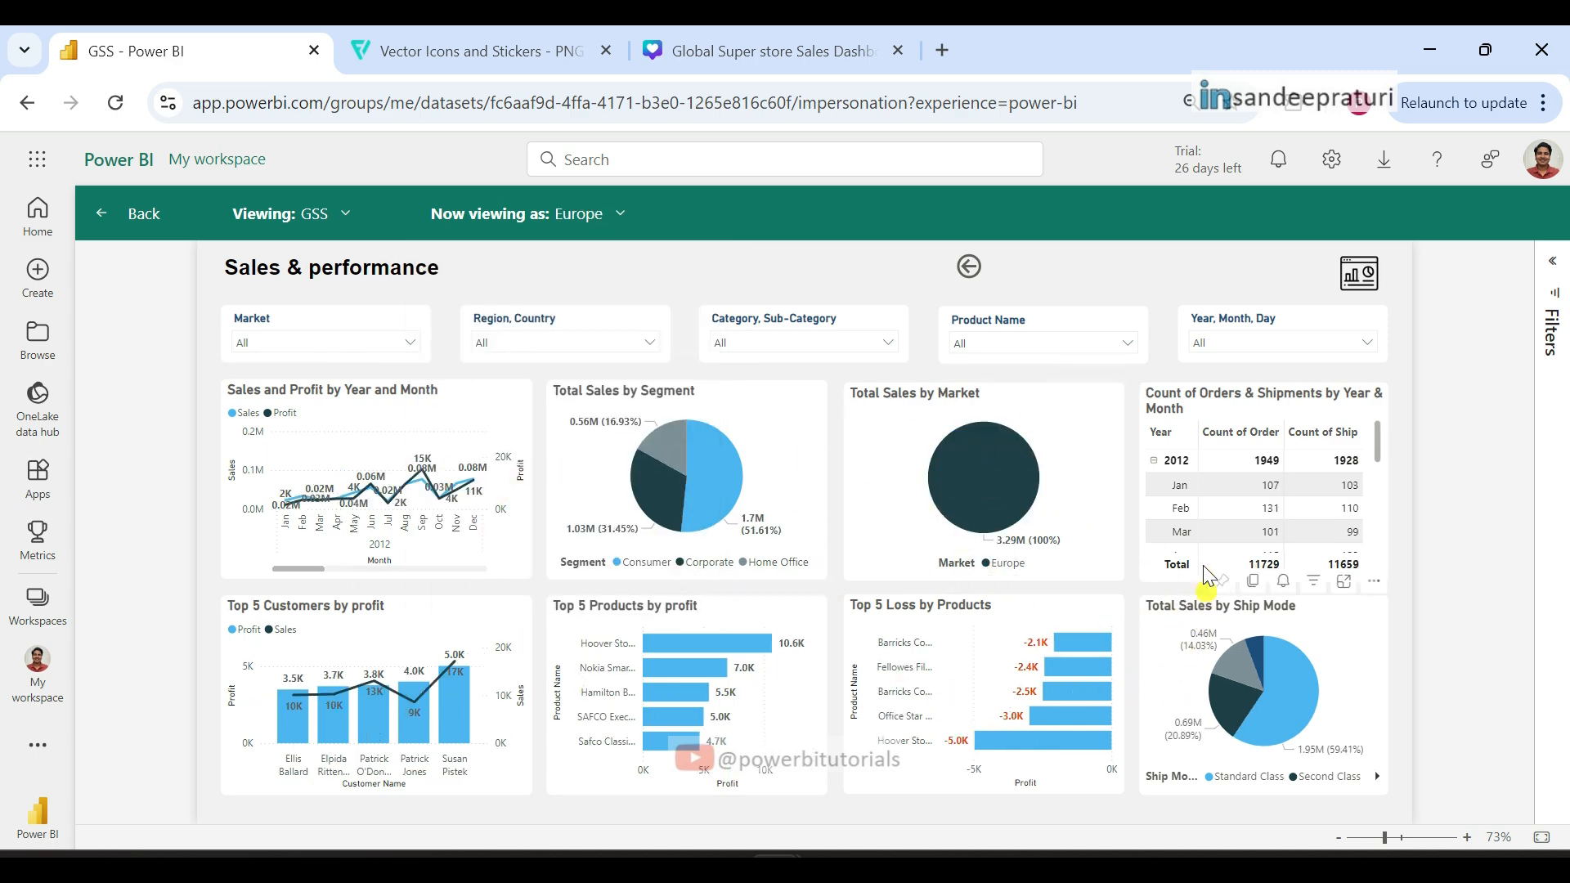
pyautogui.click(969, 266)
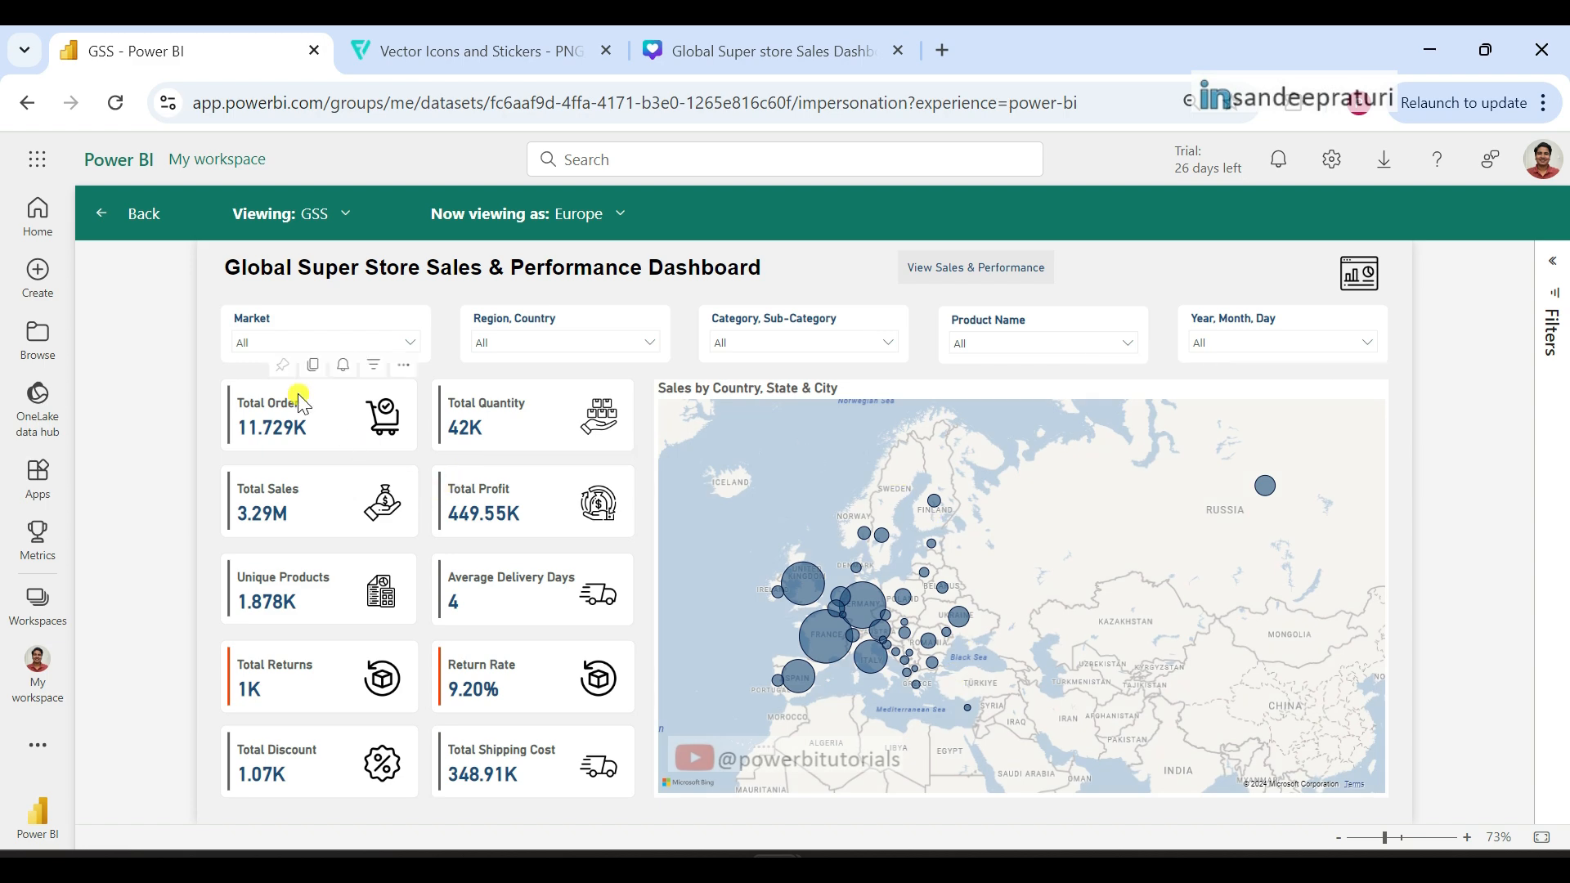
pyautogui.click(271, 347)
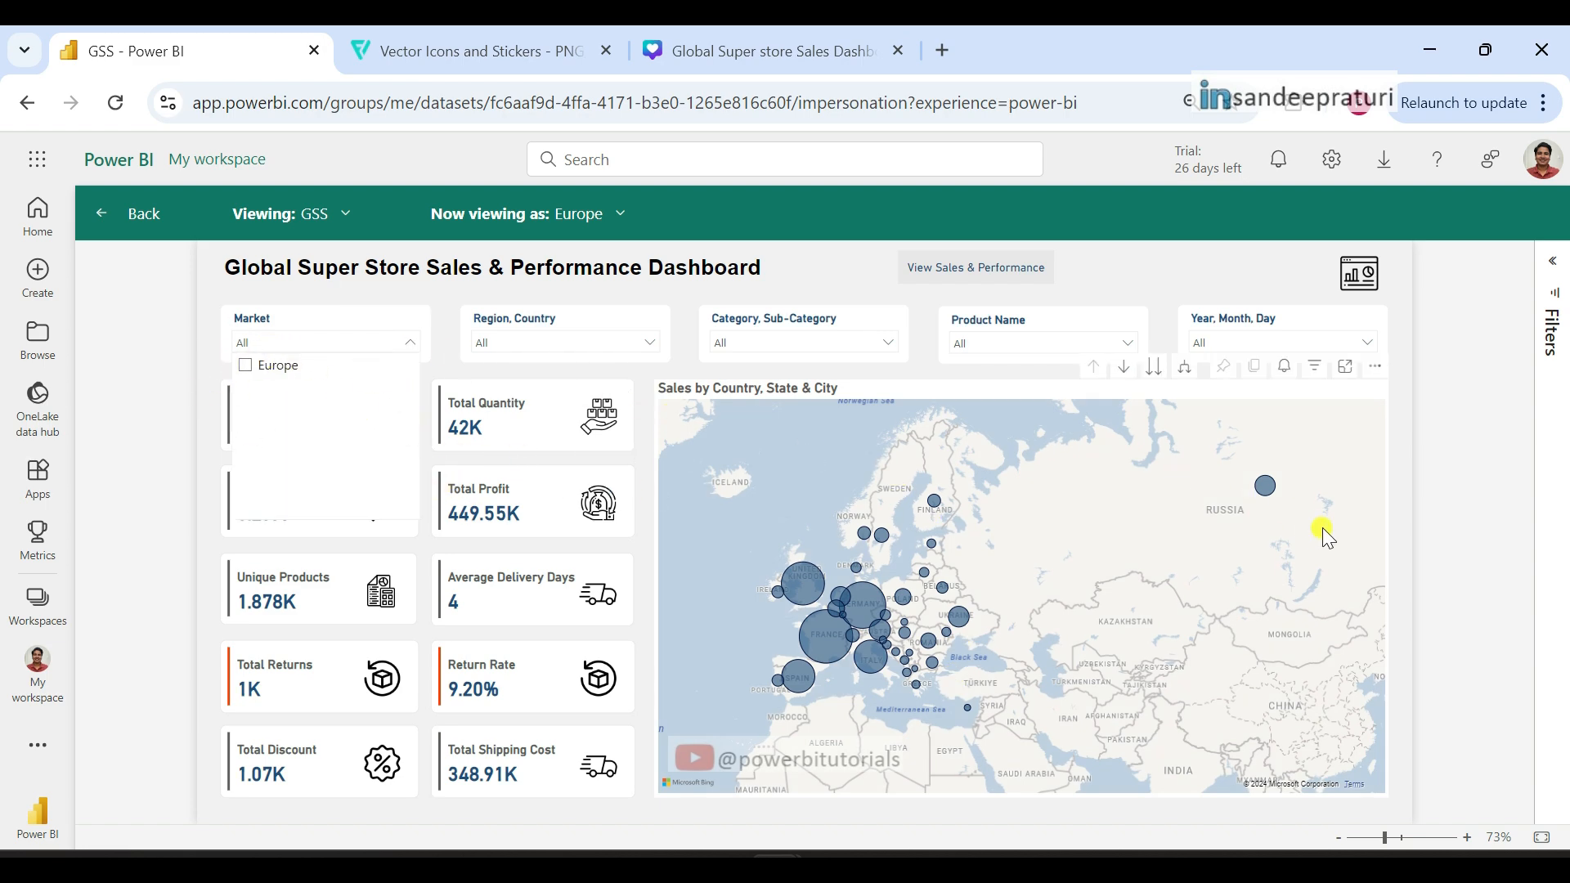
# Step: Switch the role being tested from Europe to LATAM and apply it to the report
pyautogui.click(599, 213)
pyautogui.click(618, 214)
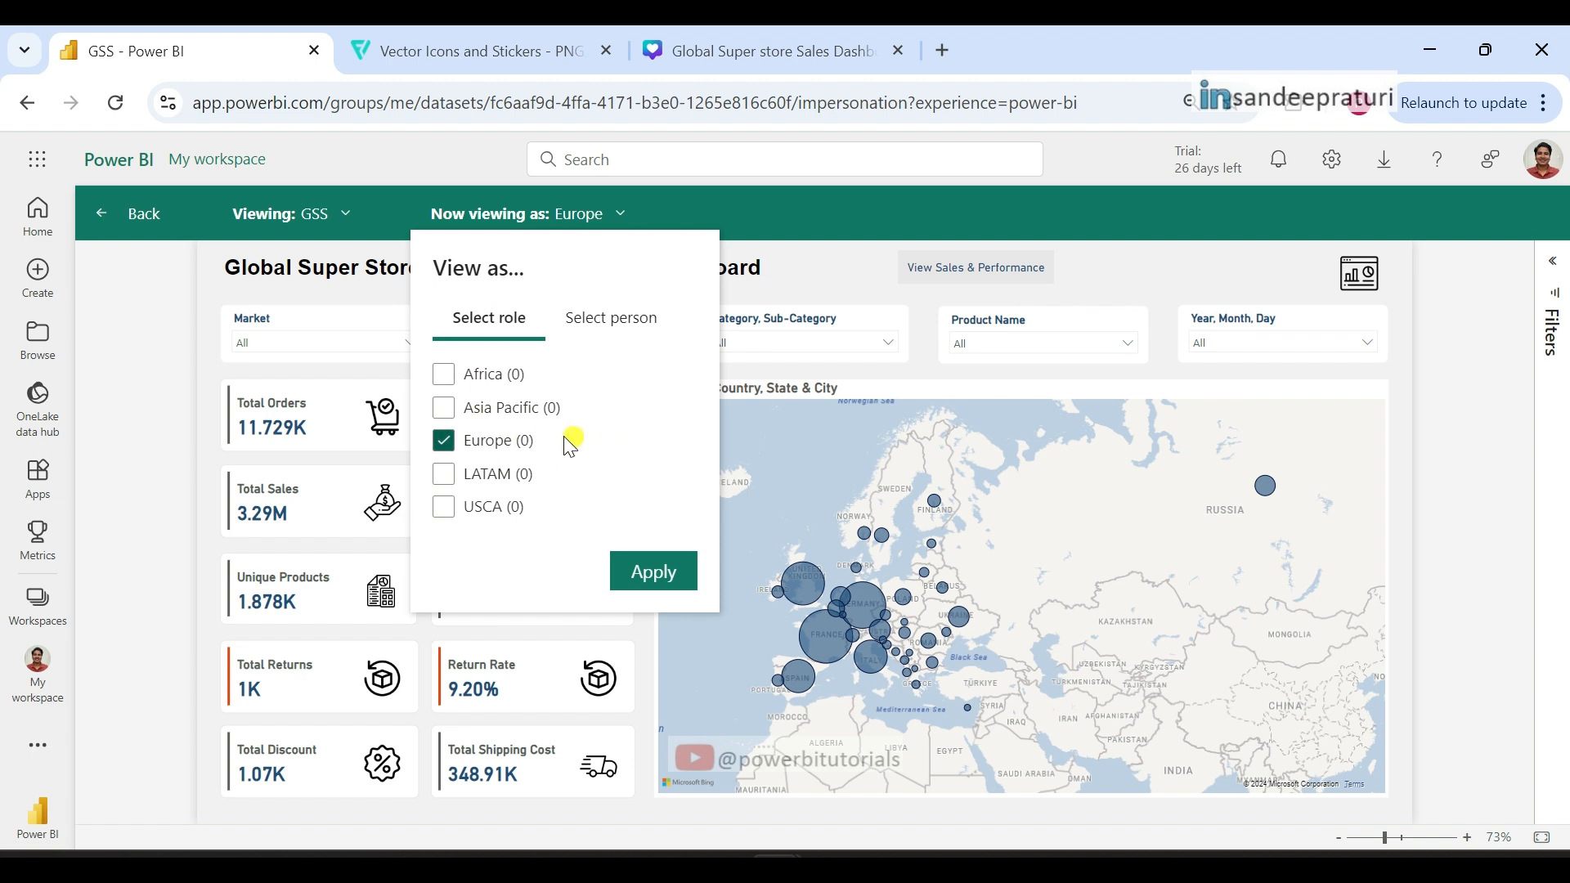
pyautogui.click(442, 441)
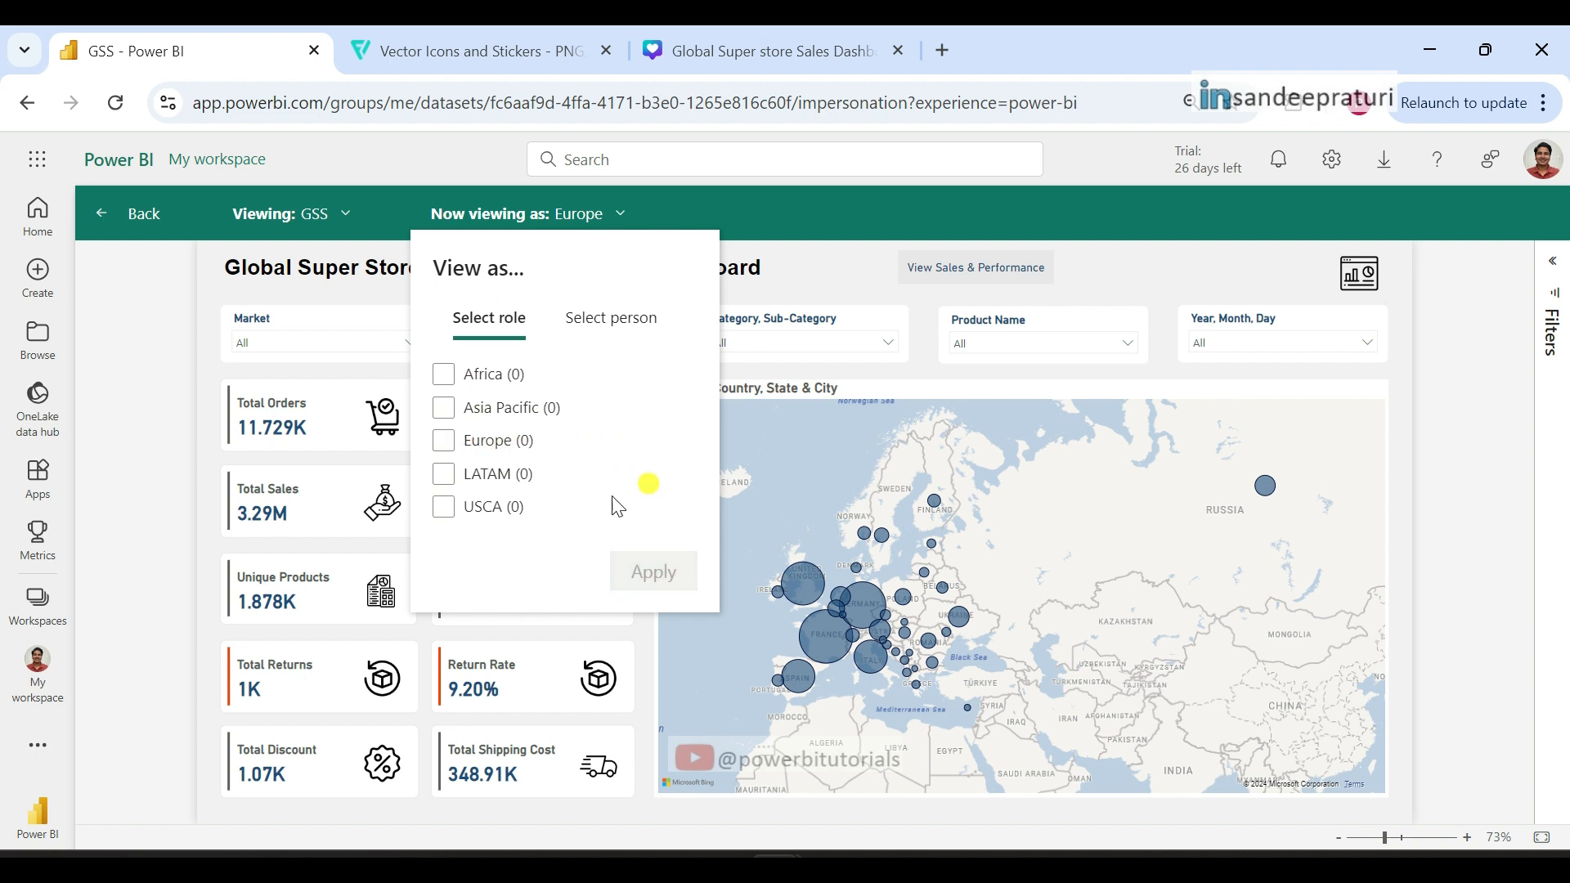
pyautogui.click(443, 475)
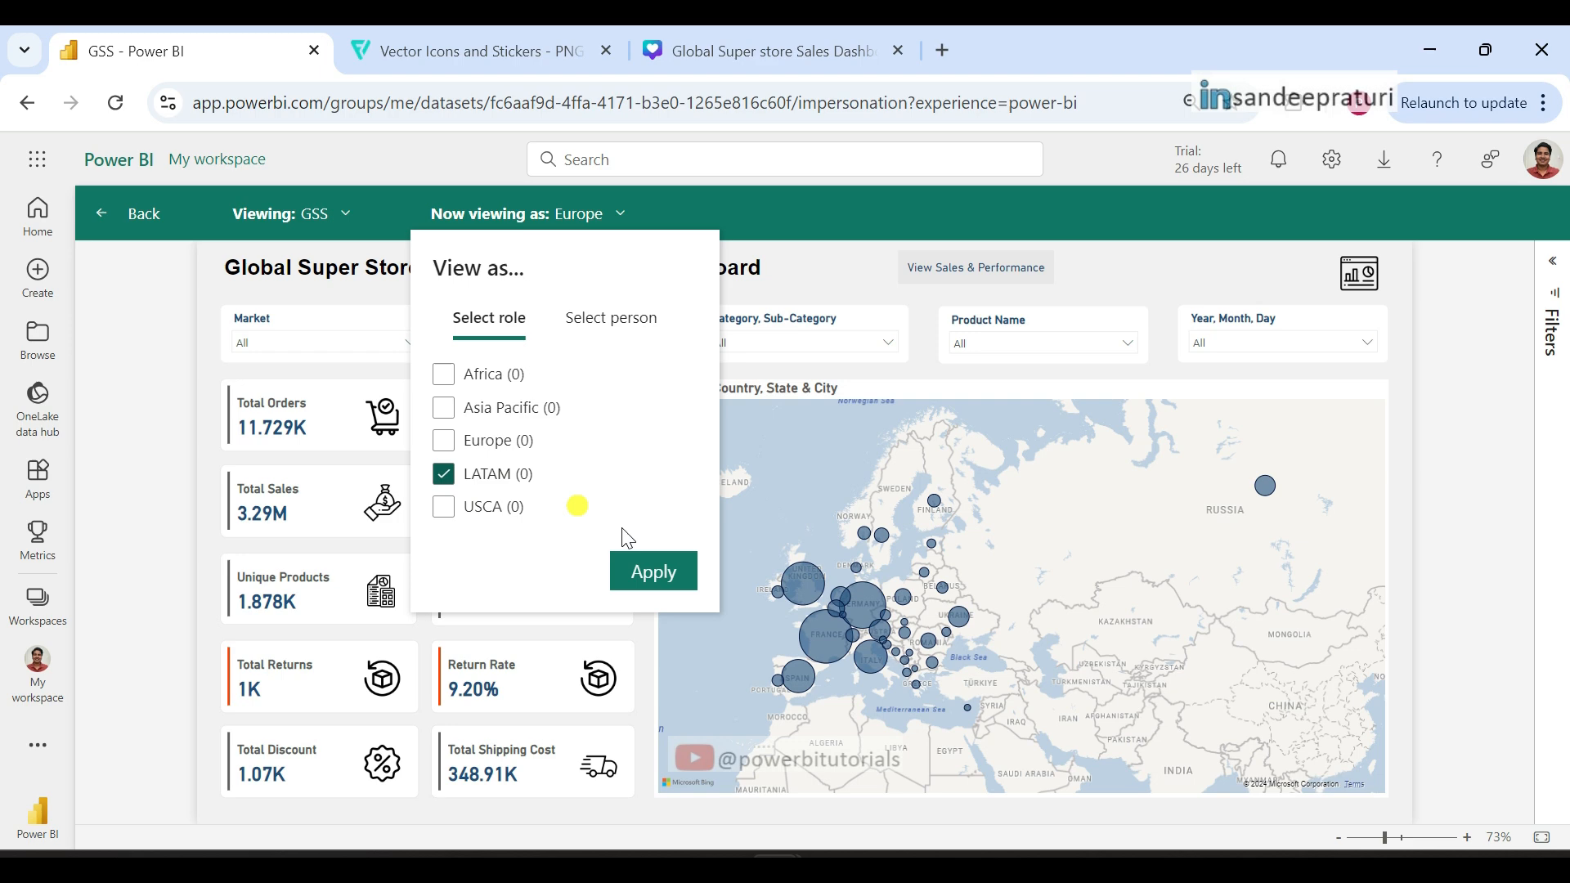
pyautogui.click(650, 575)
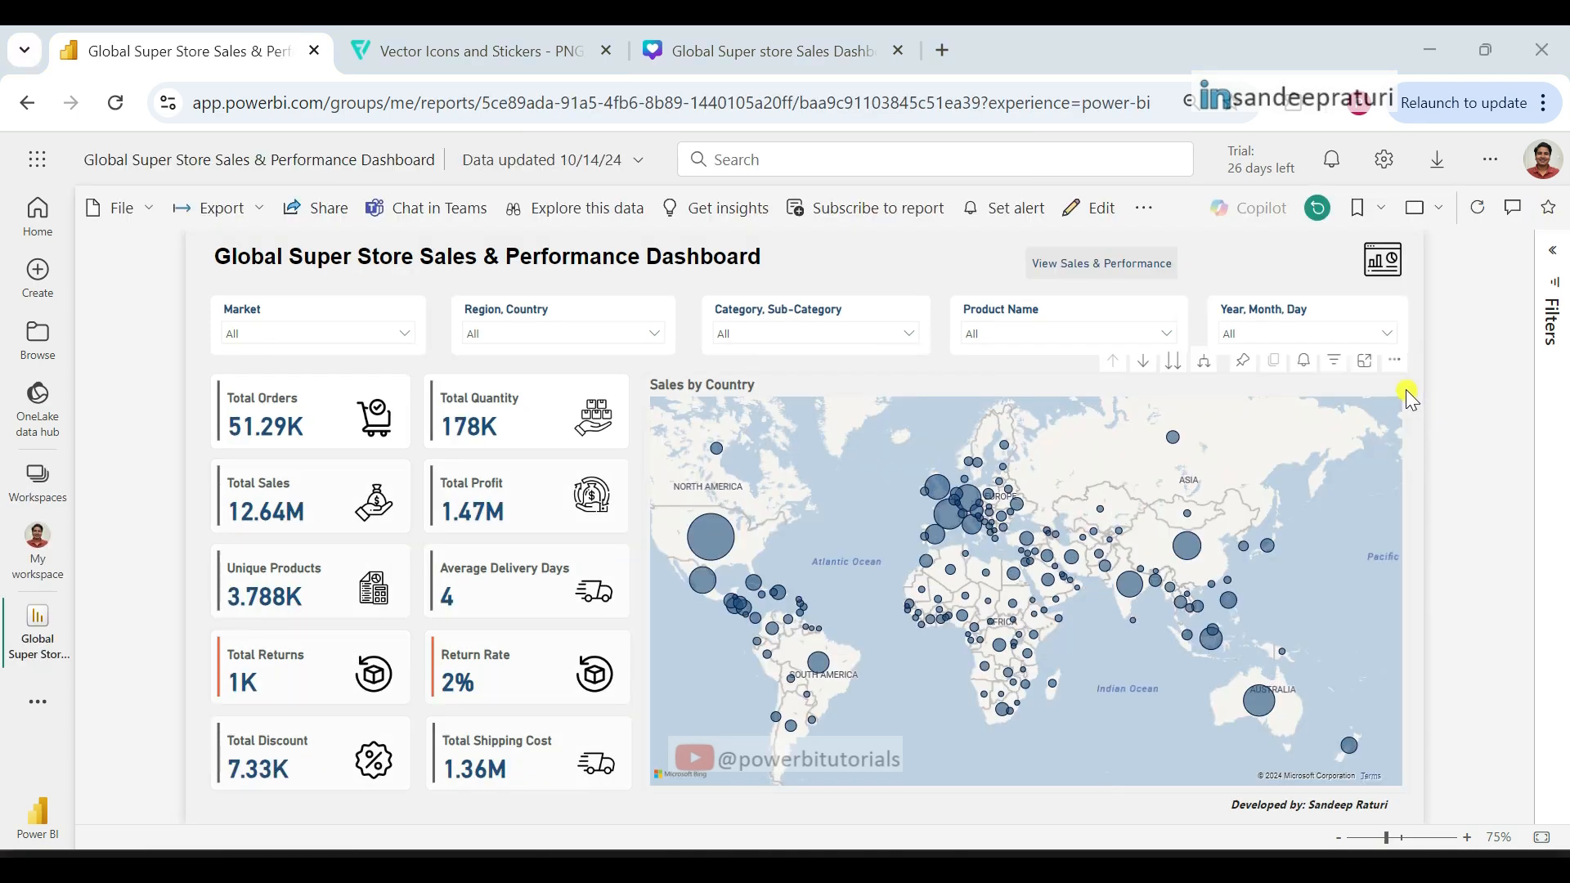
# Step: Return to My workspace and view the link-sharing options for the GSS report without sending anything
pyautogui.click(69, 555)
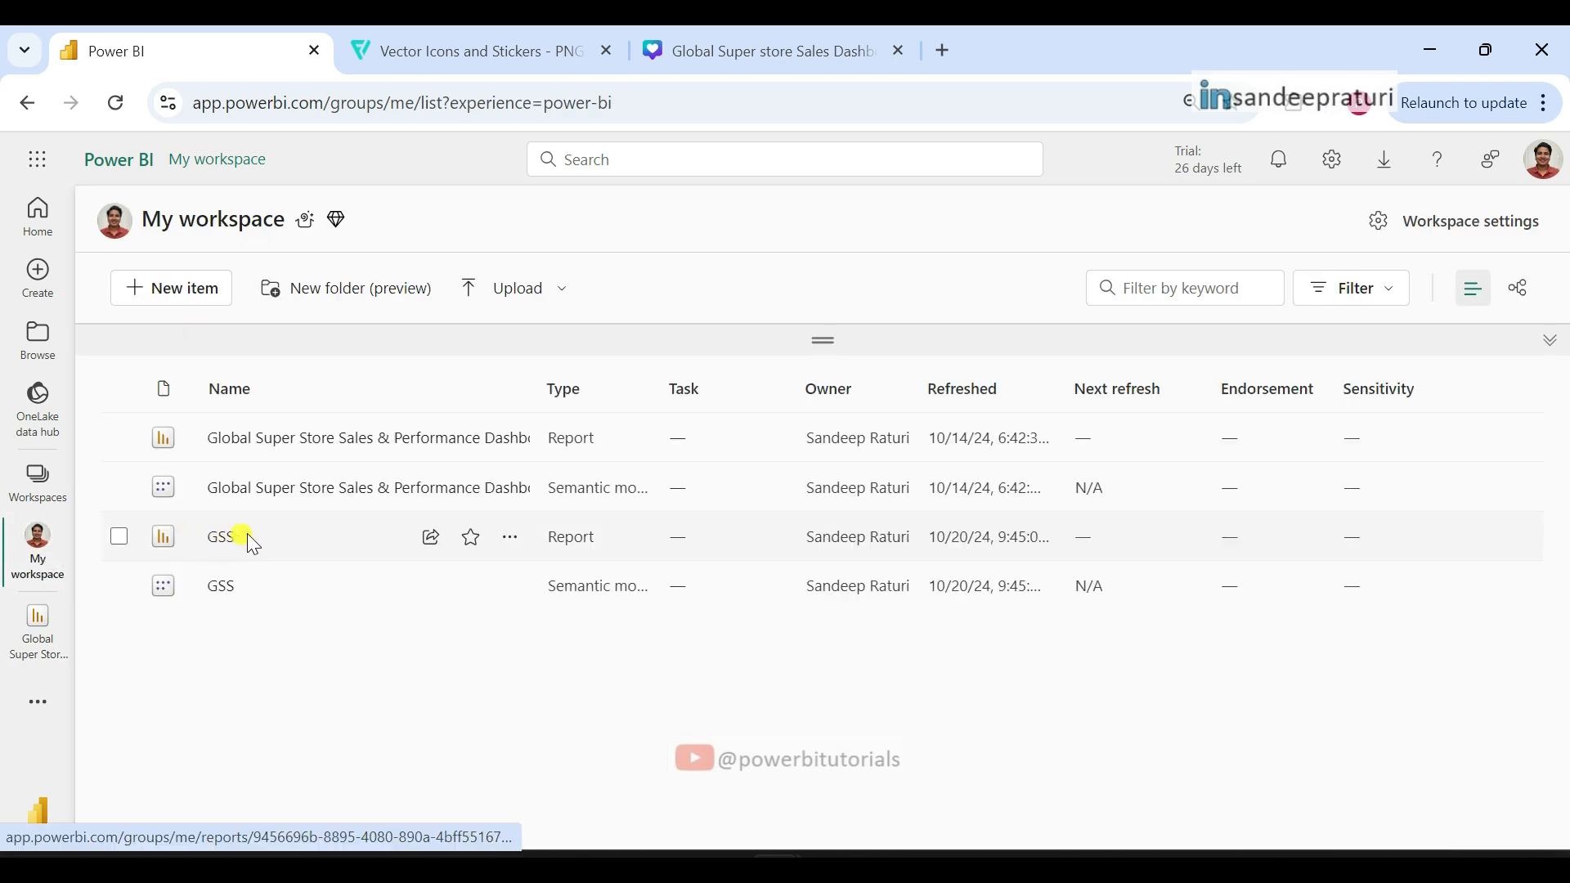
pyautogui.click(431, 543)
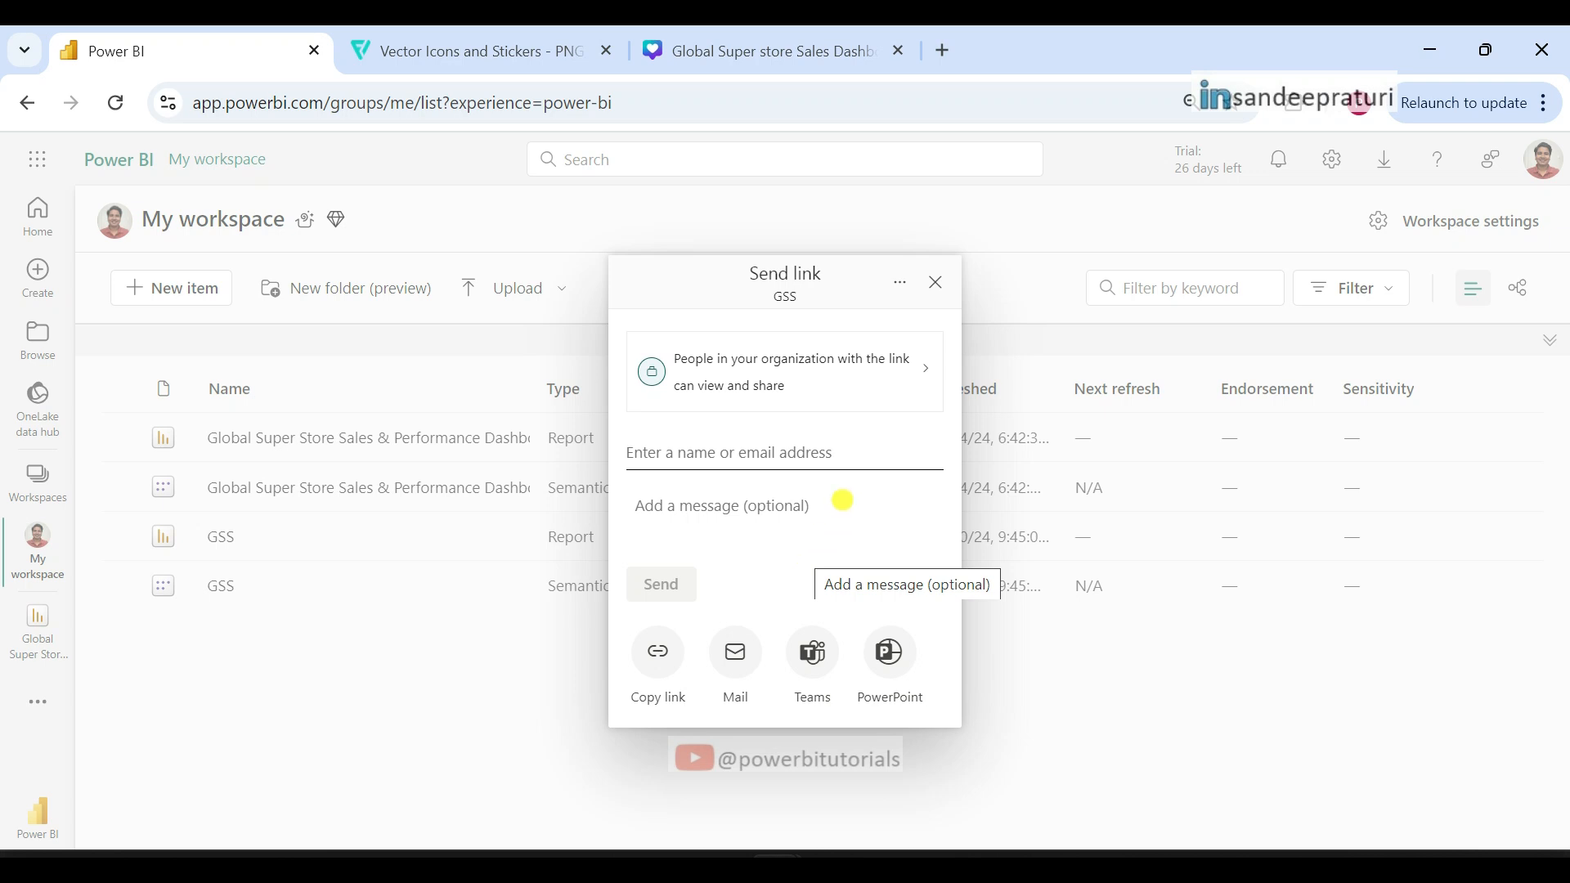
pyautogui.click(935, 282)
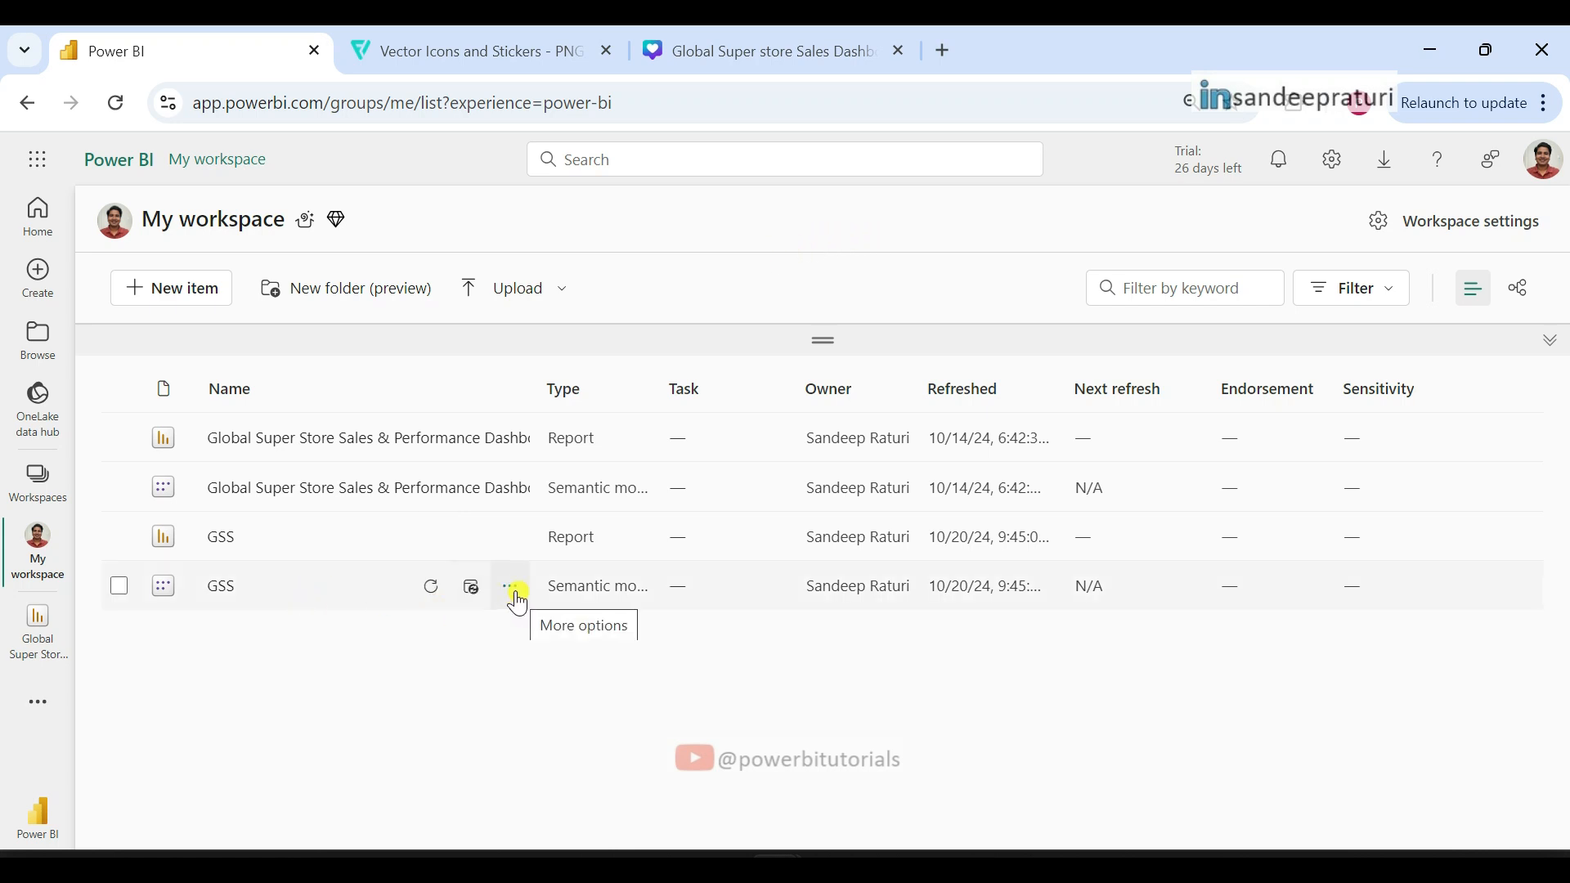
# Step: Open the GSS semantic model's settings and examine its scheduled refresh options, including time zone, frequency and failure notifications
pyautogui.click(513, 589)
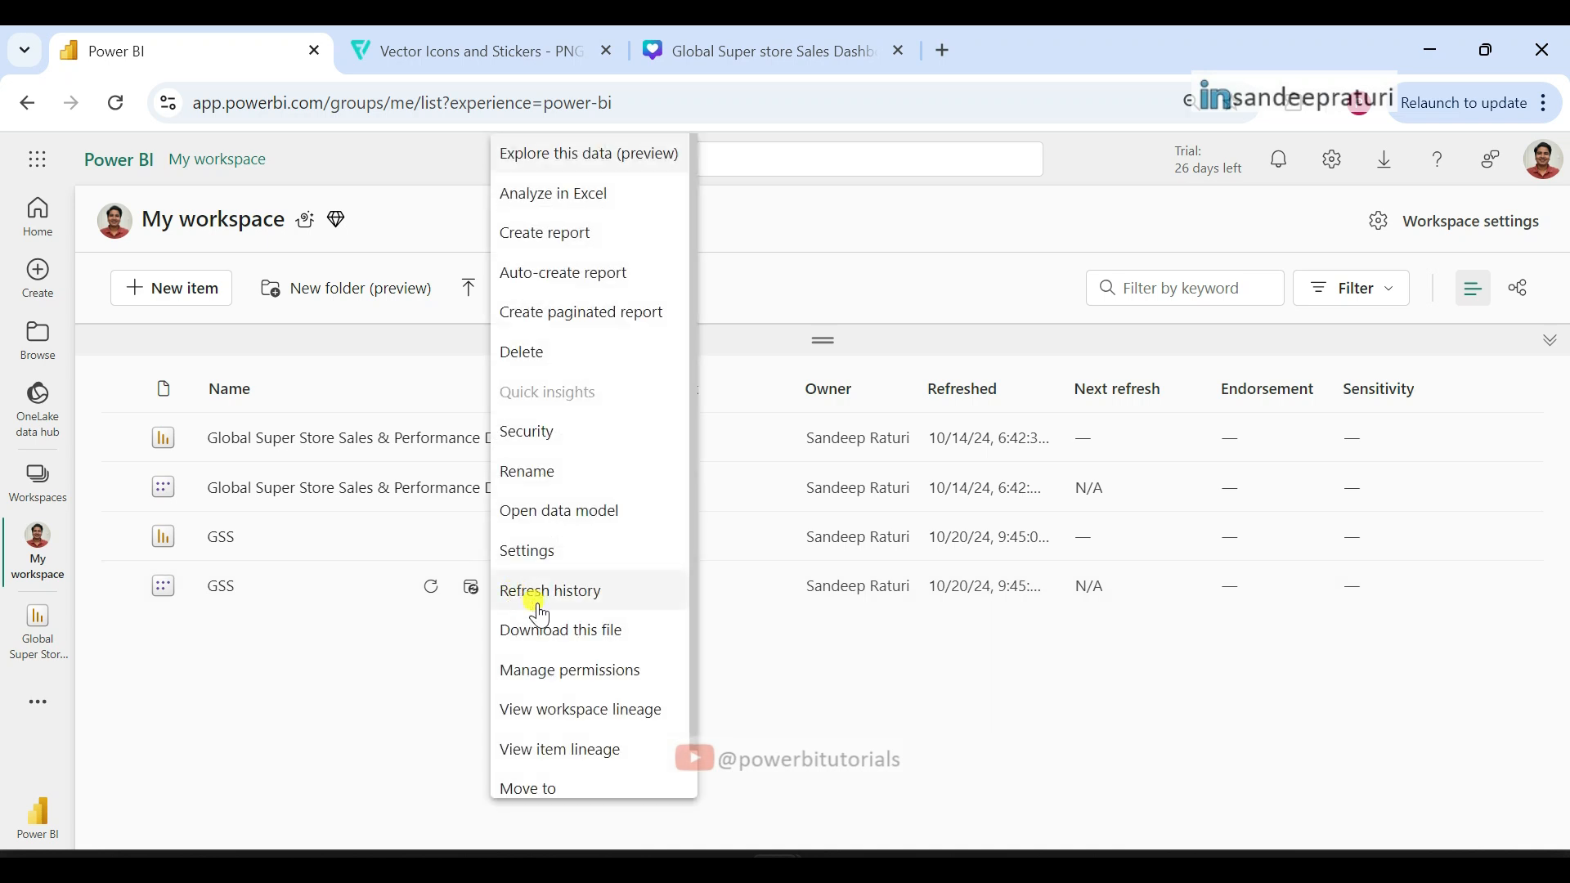
pyautogui.click(523, 550)
pyautogui.scroll(-5, 936, 655)
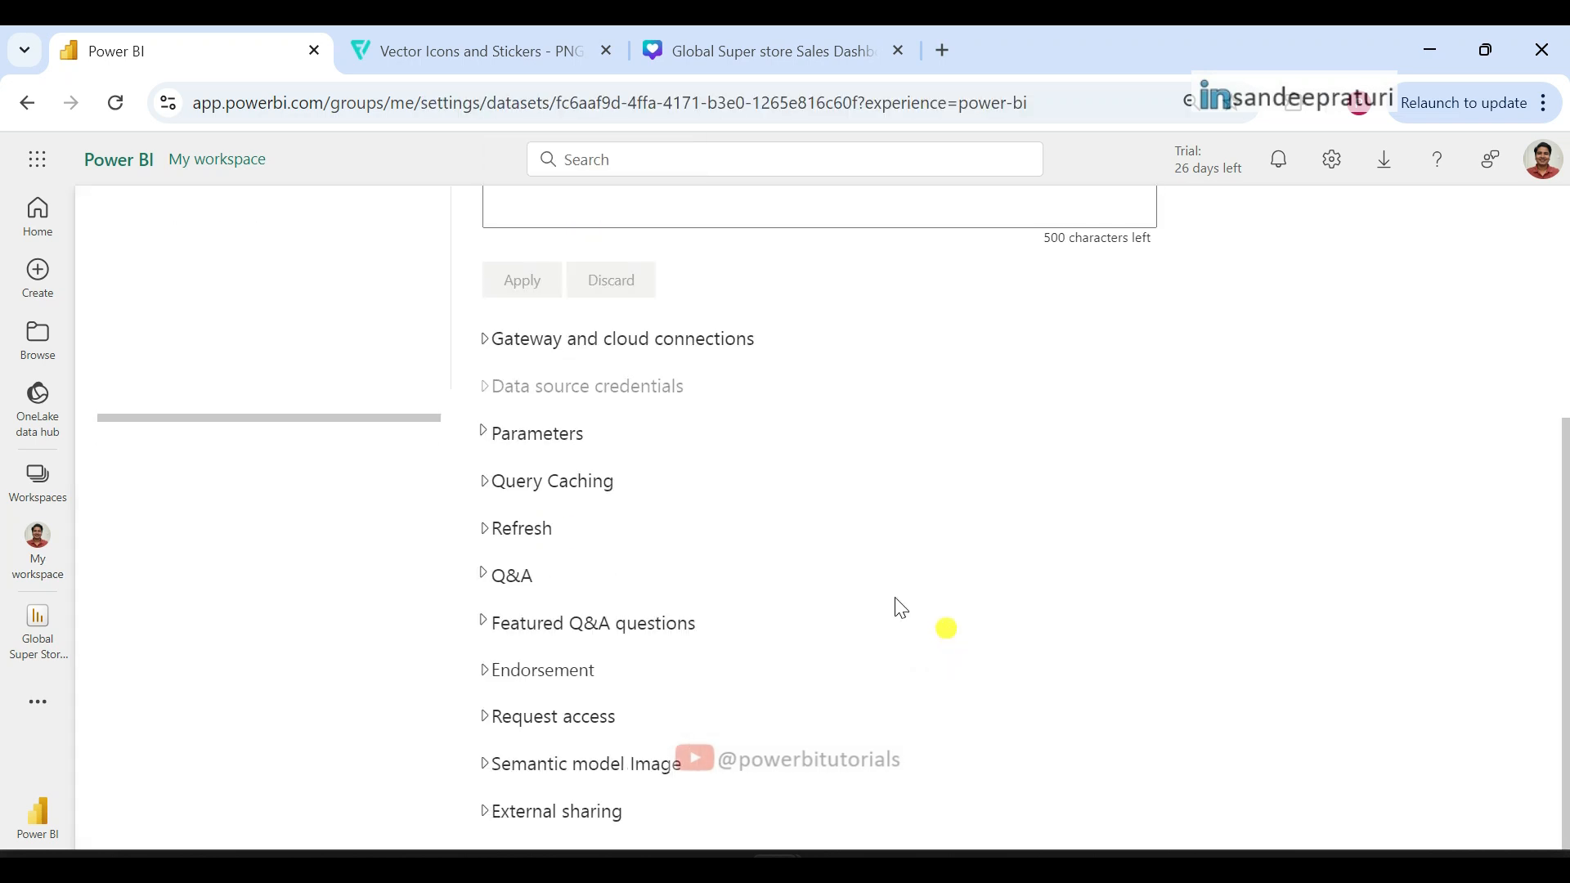
pyautogui.click(508, 540)
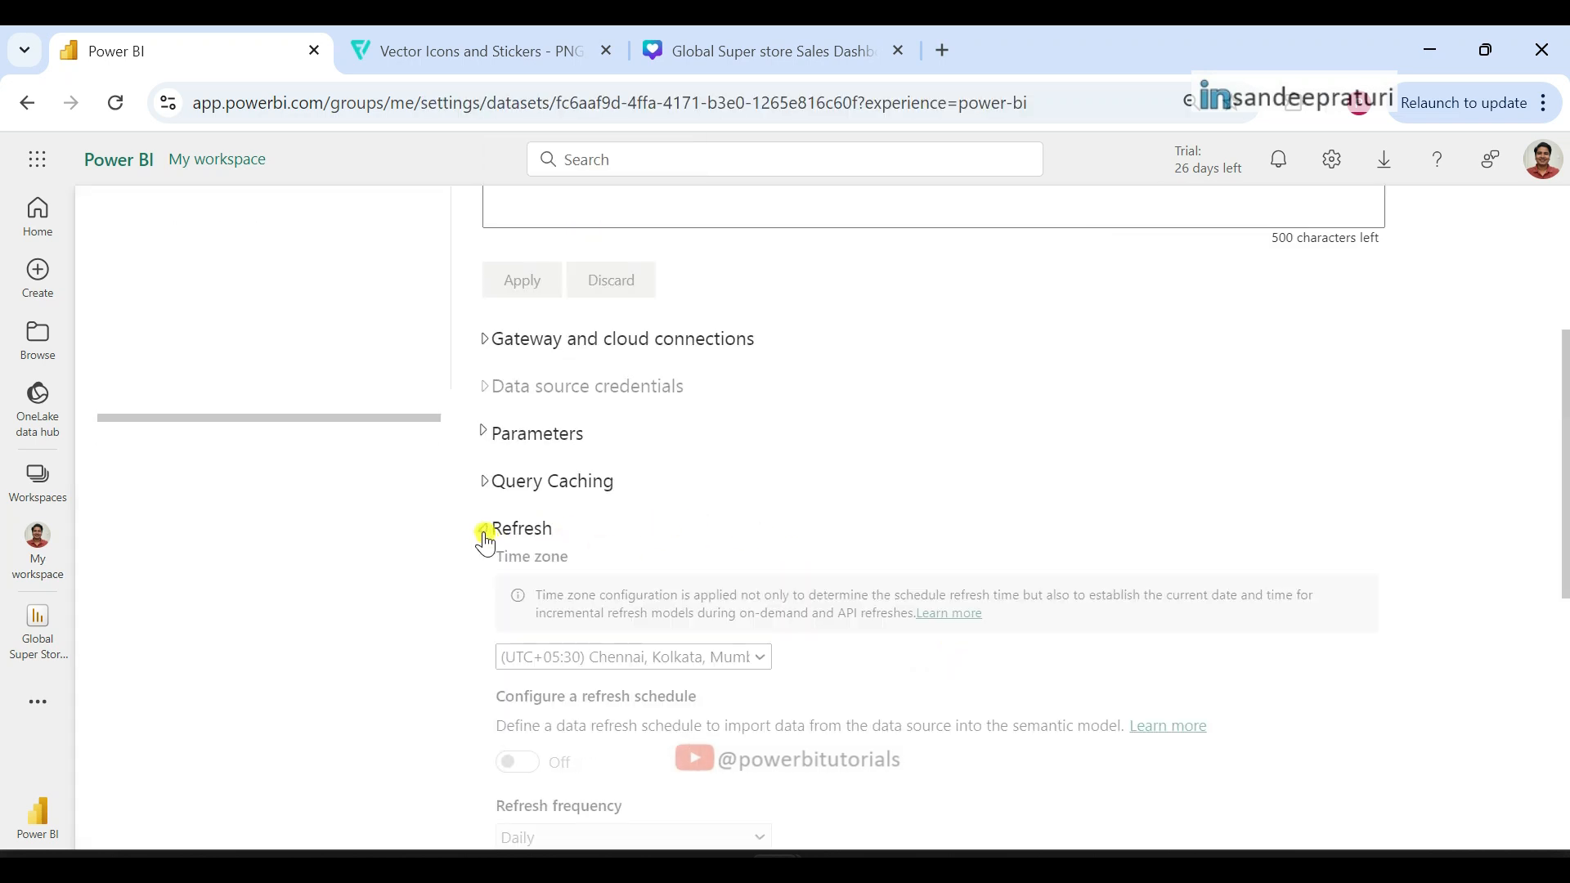
pyautogui.scroll(-6, 873, 579)
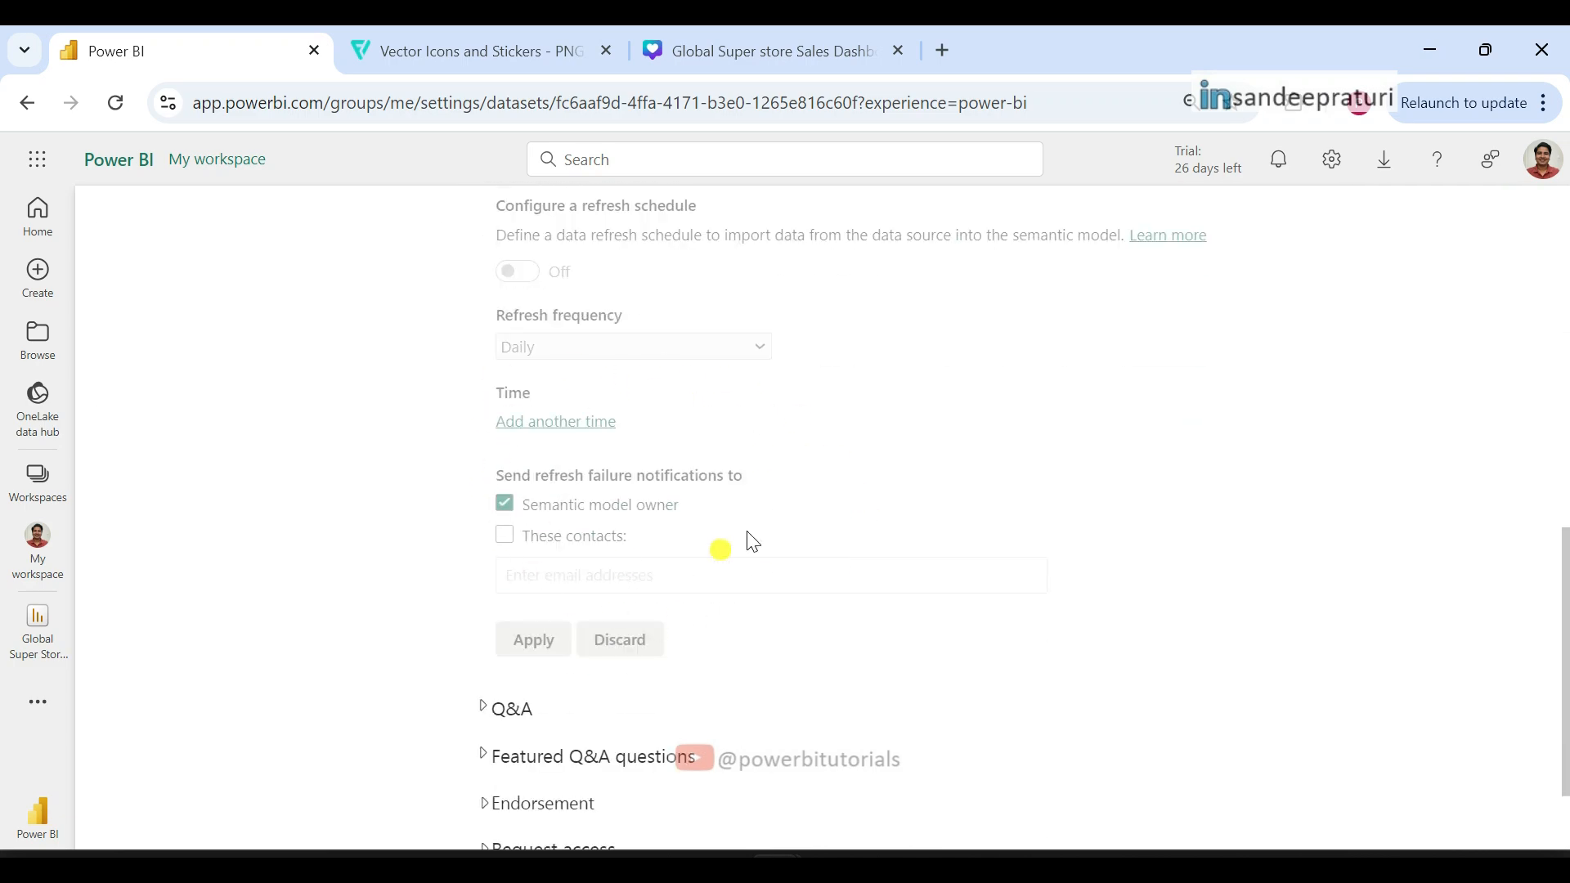
pyautogui.scroll(3, 995, 491)
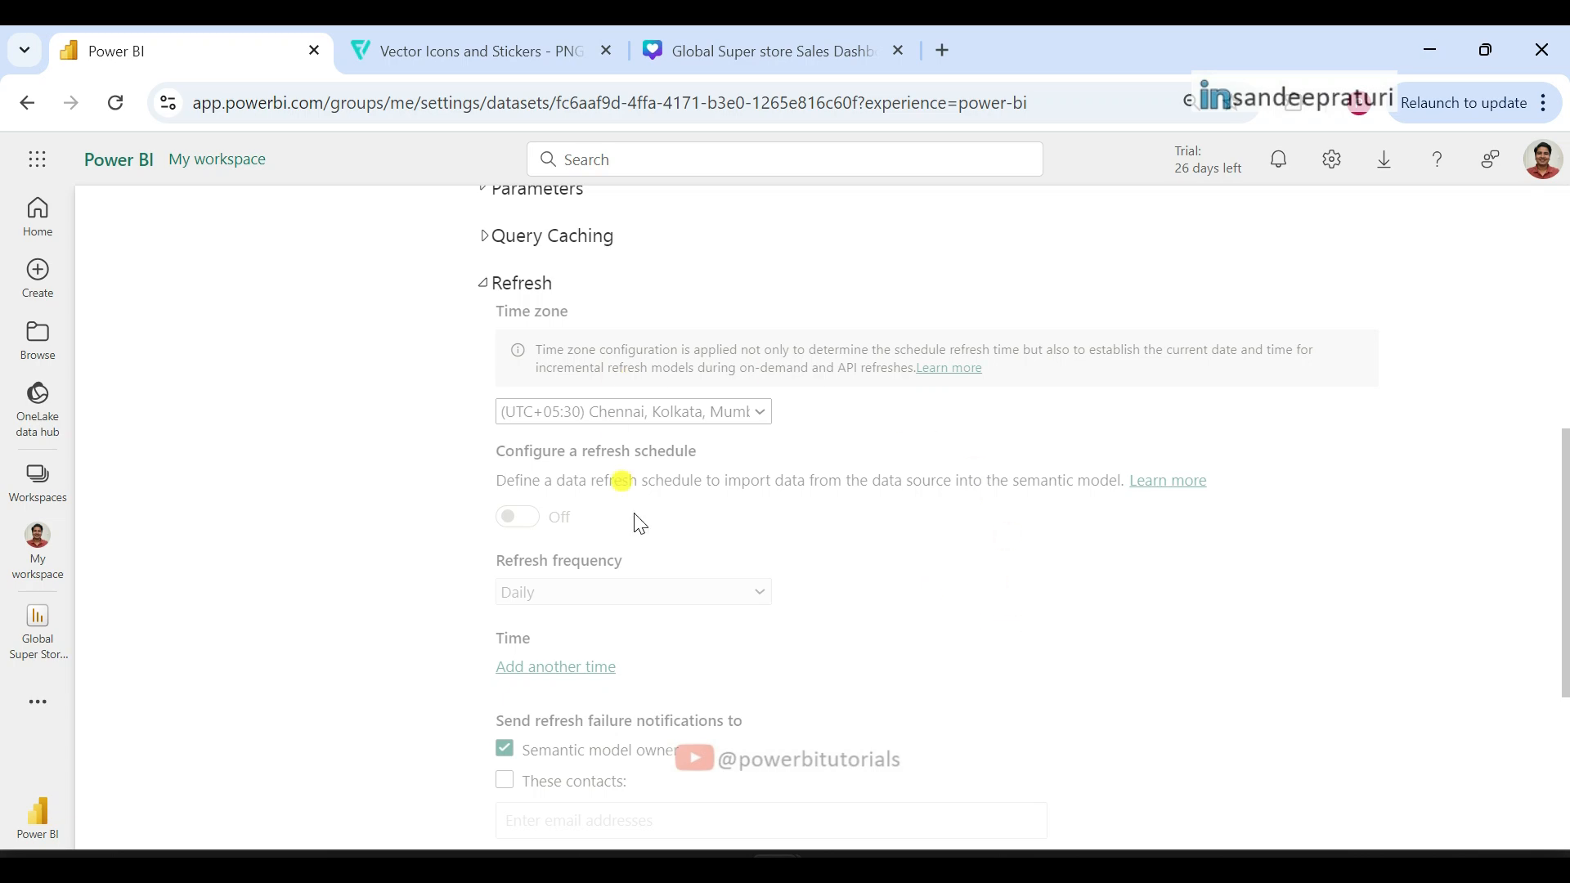
pyautogui.scroll(4, 855, 589)
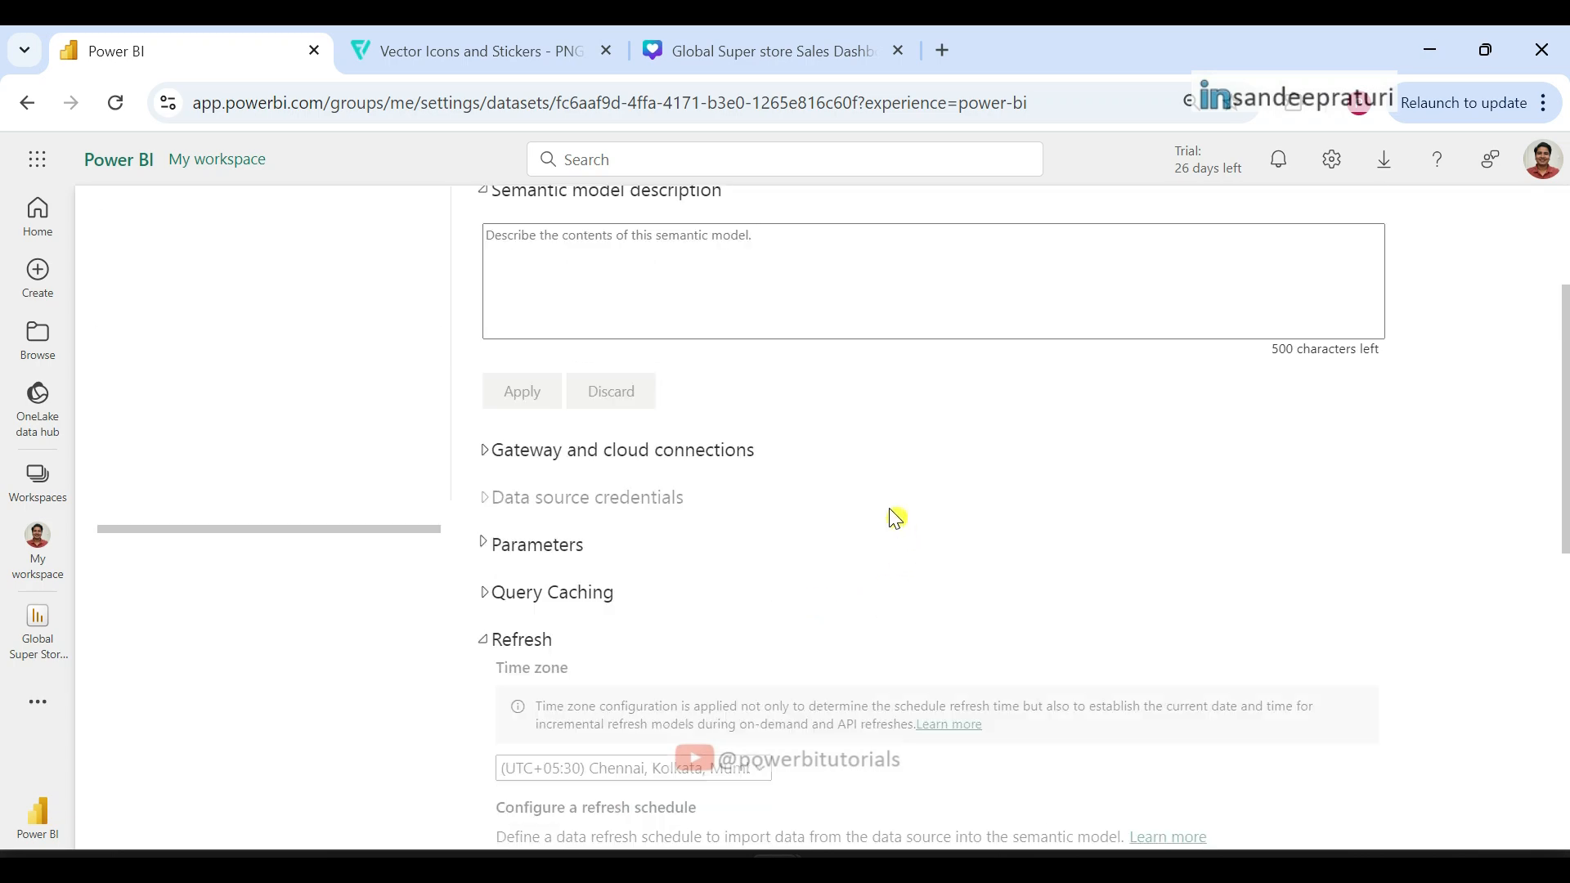
# Step: Examine the gateway and cloud connections in the GSS semantic model's settings
pyautogui.click(488, 452)
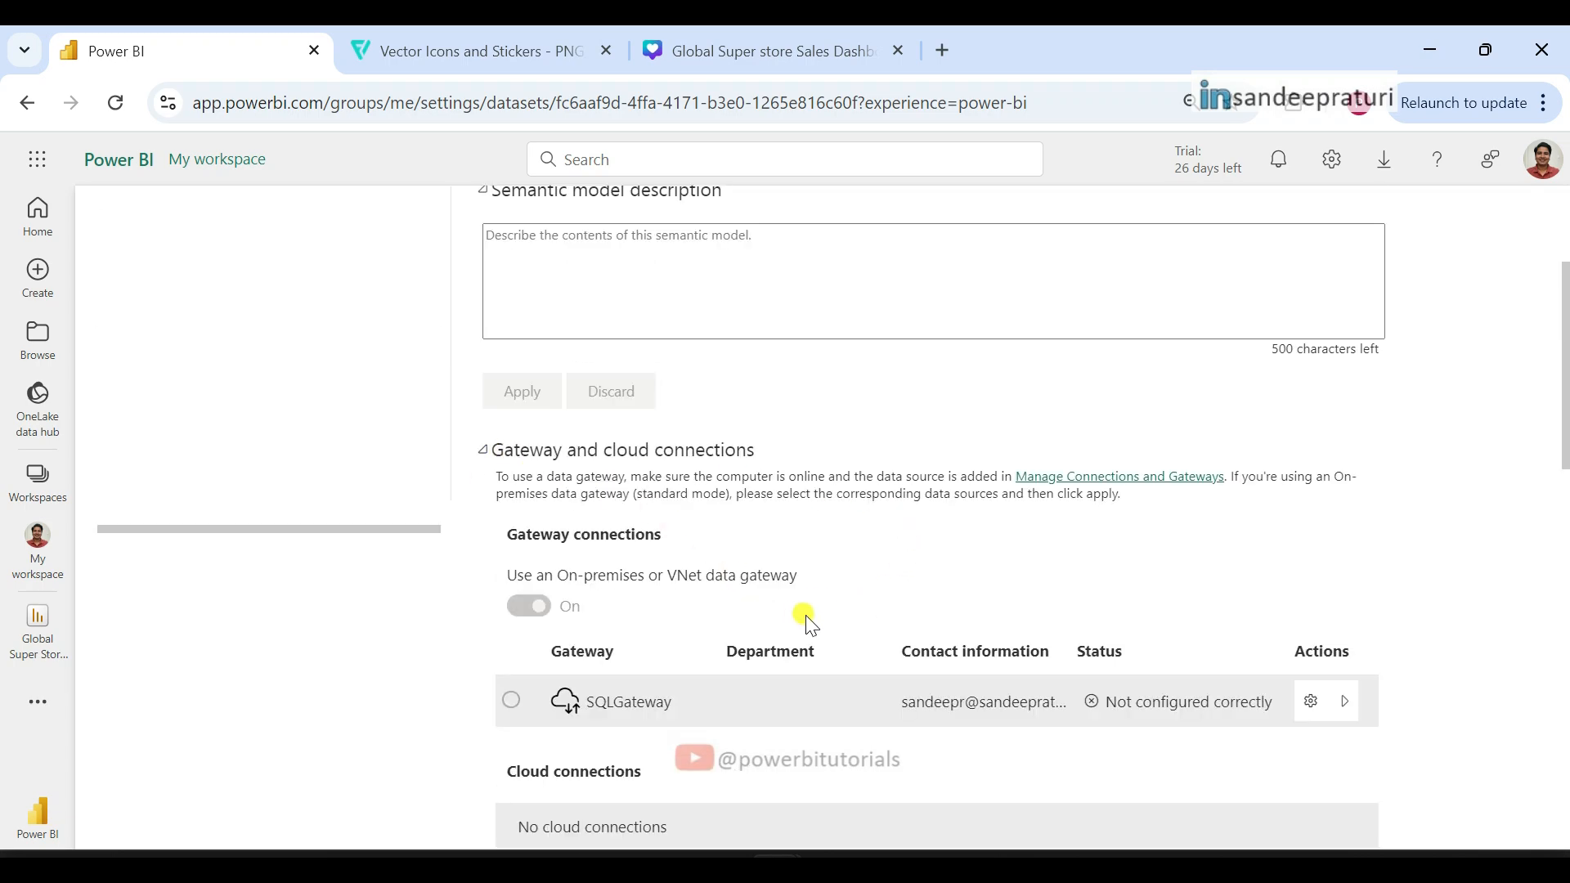
pyautogui.scroll(-3, 1091, 614)
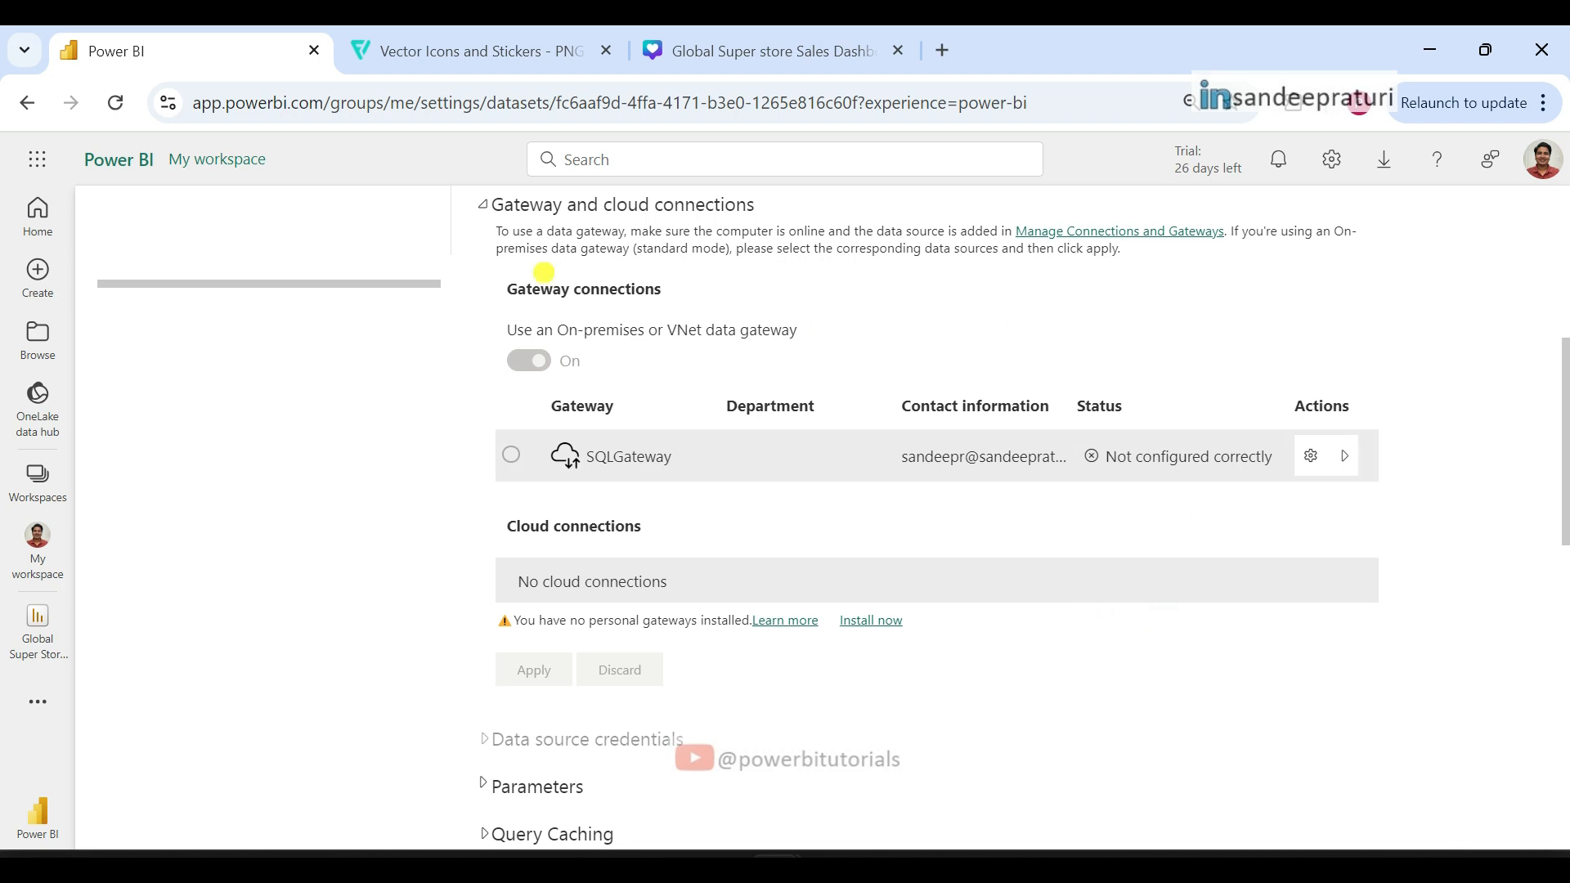
pyautogui.scroll(3, 943, 652)
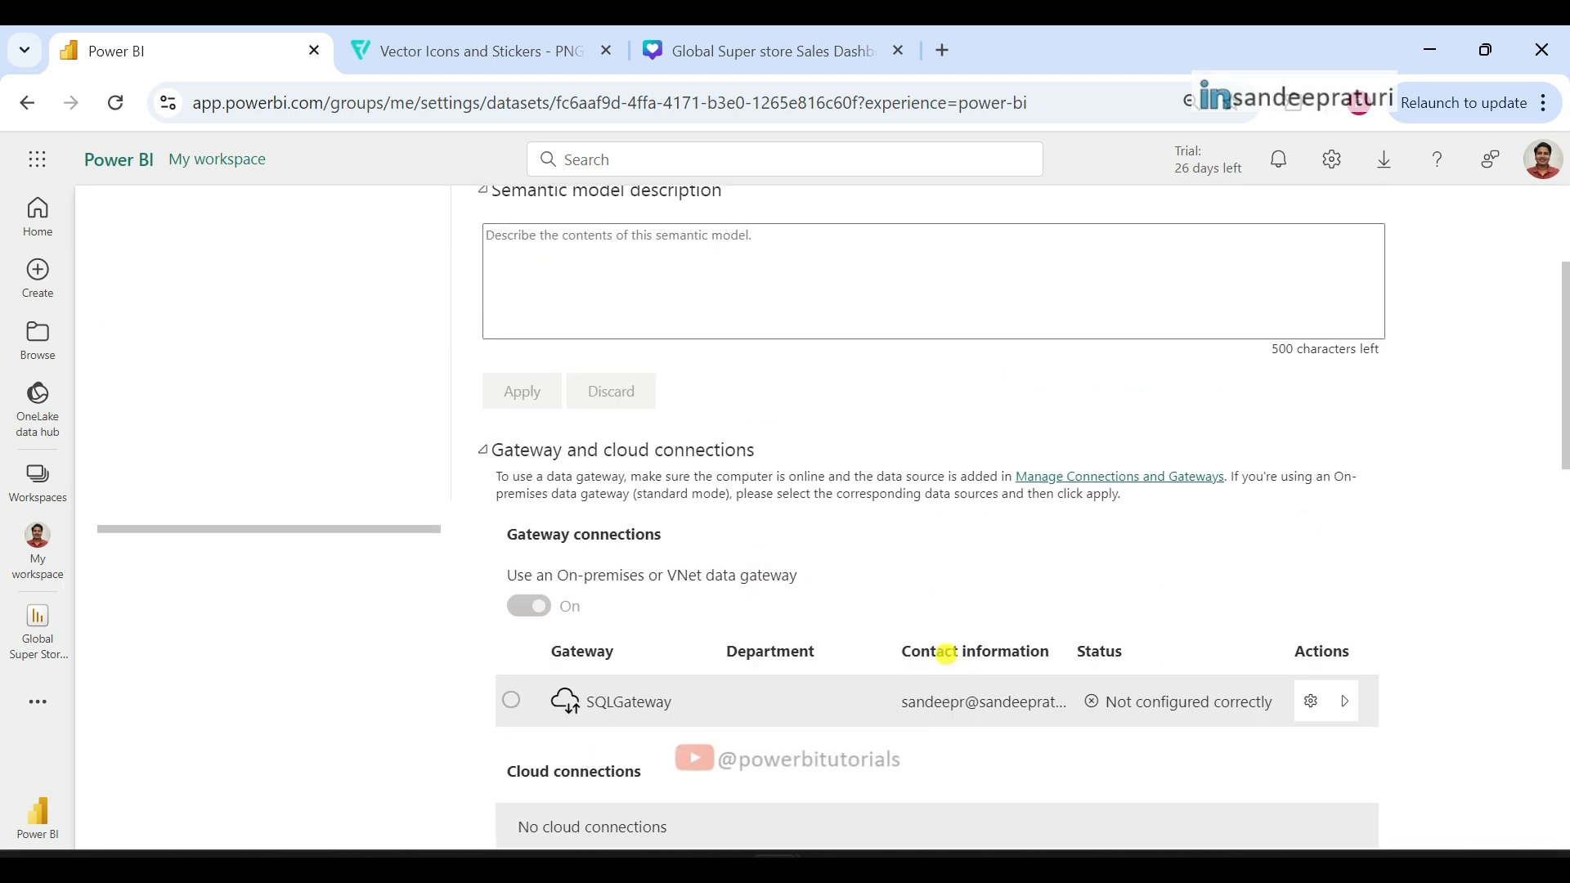